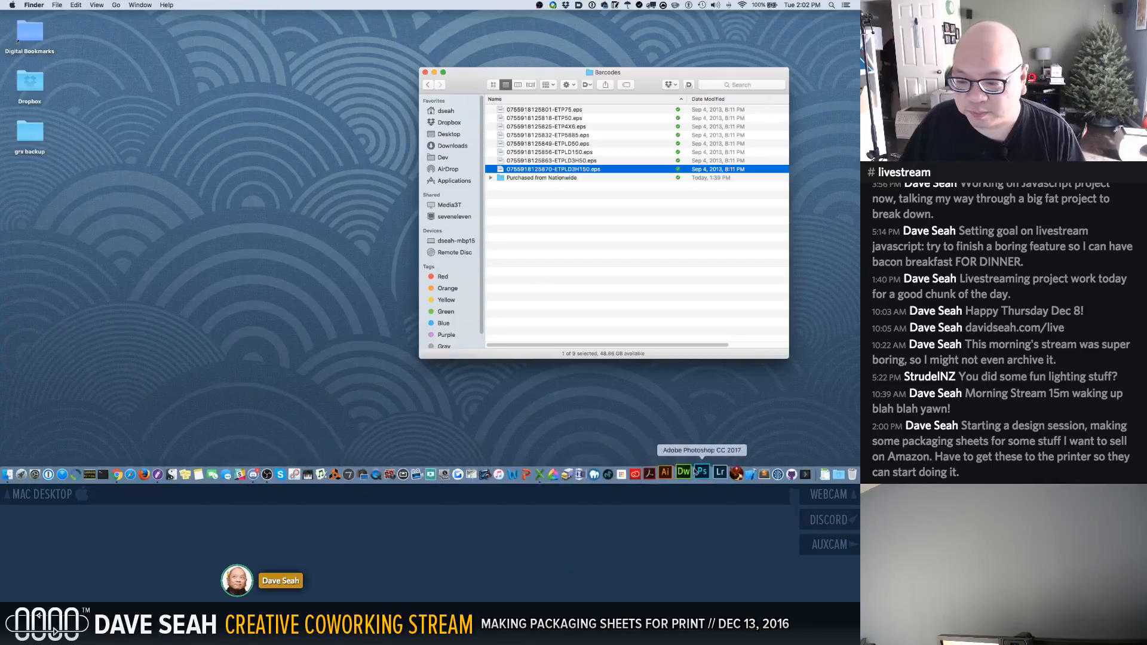
Switch to Adobe Illustrator and move the floating Character and Align panels next to the toolbox
left_click(670, 472)
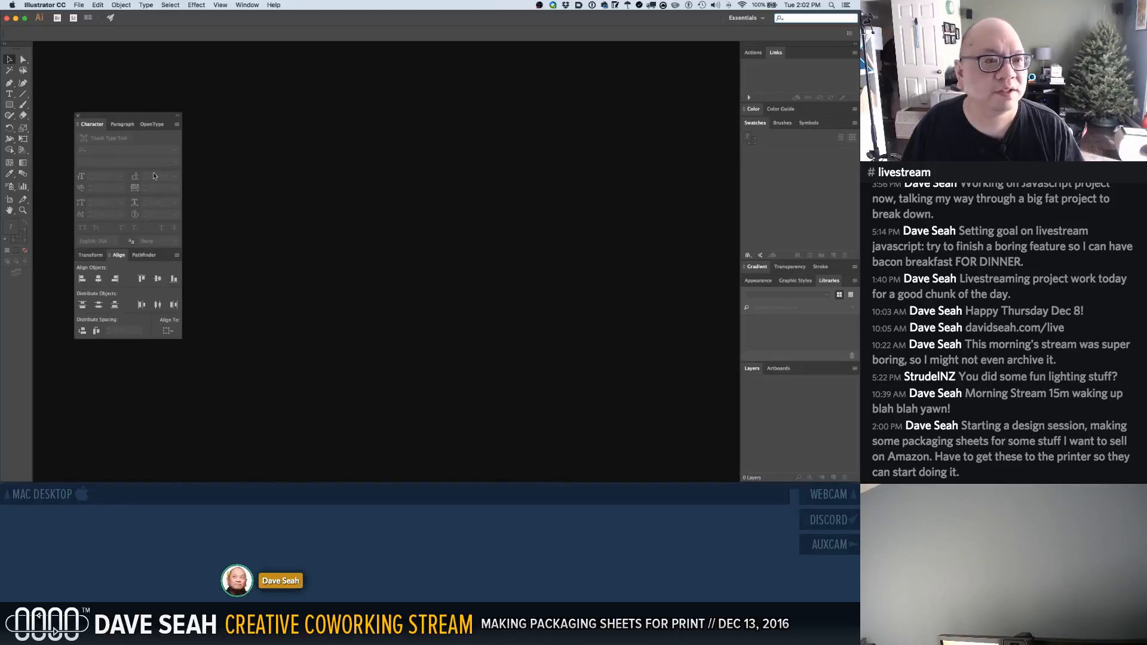
left_click_drag(121, 117, 92, 50)
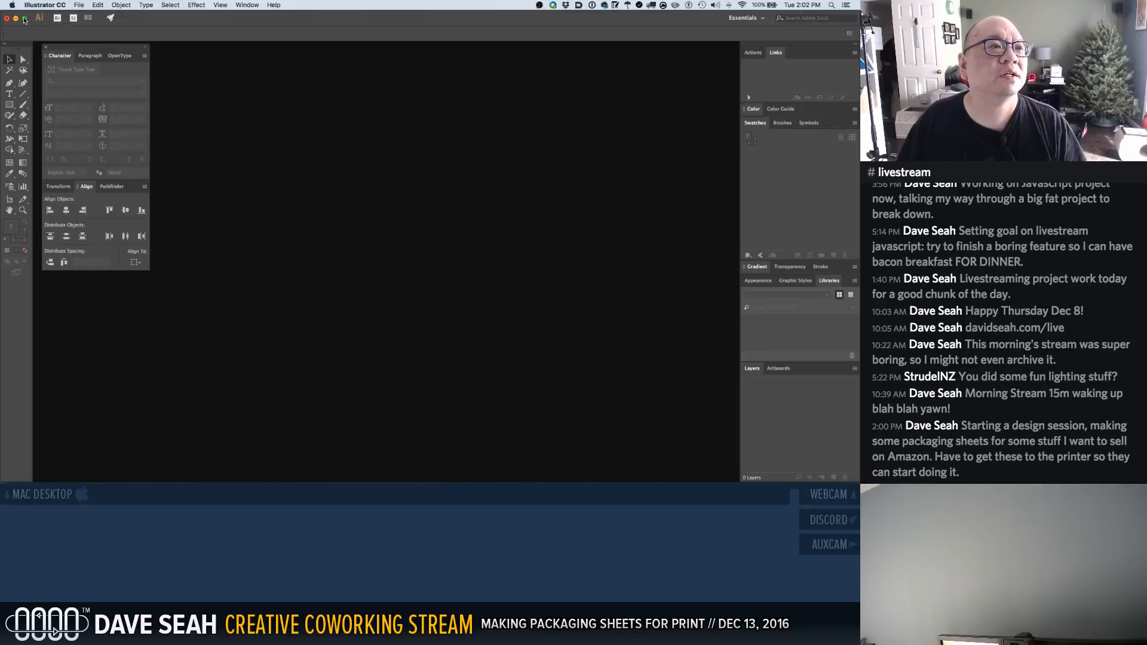
left_click(45, 5)
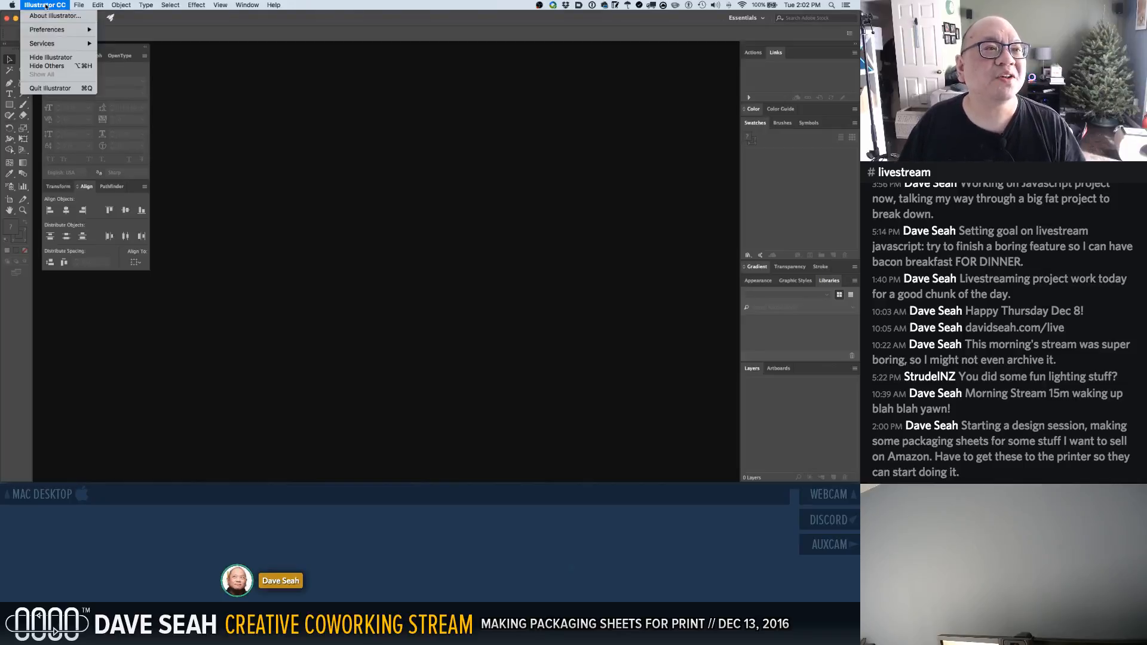
mouse_move(92, 4)
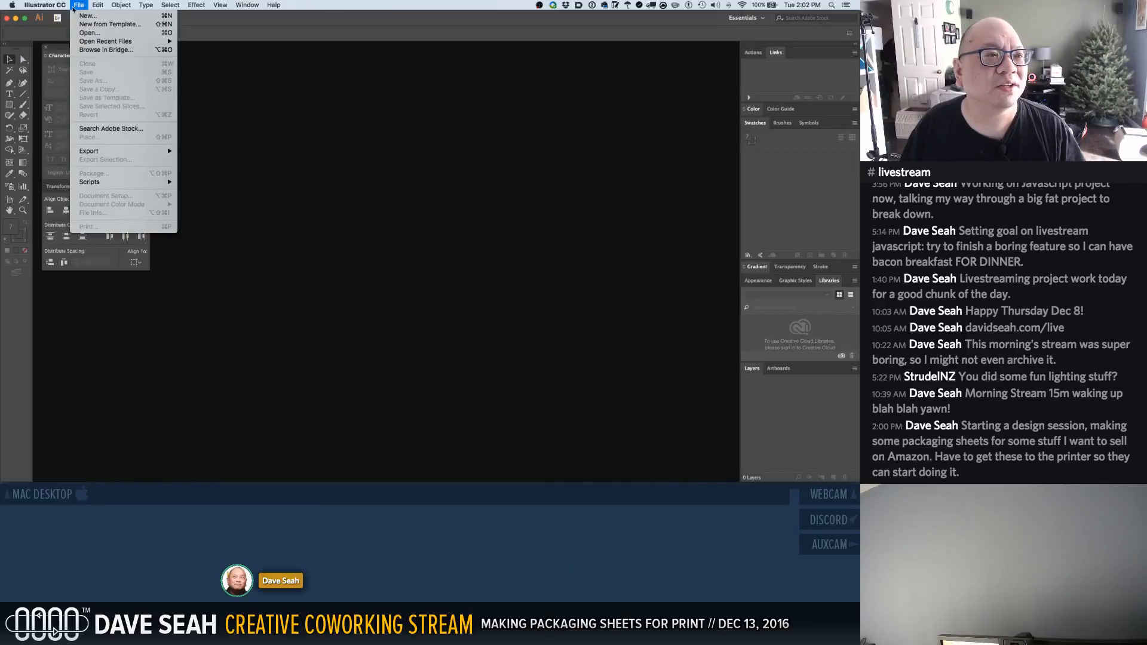
mouse_move(88, 43)
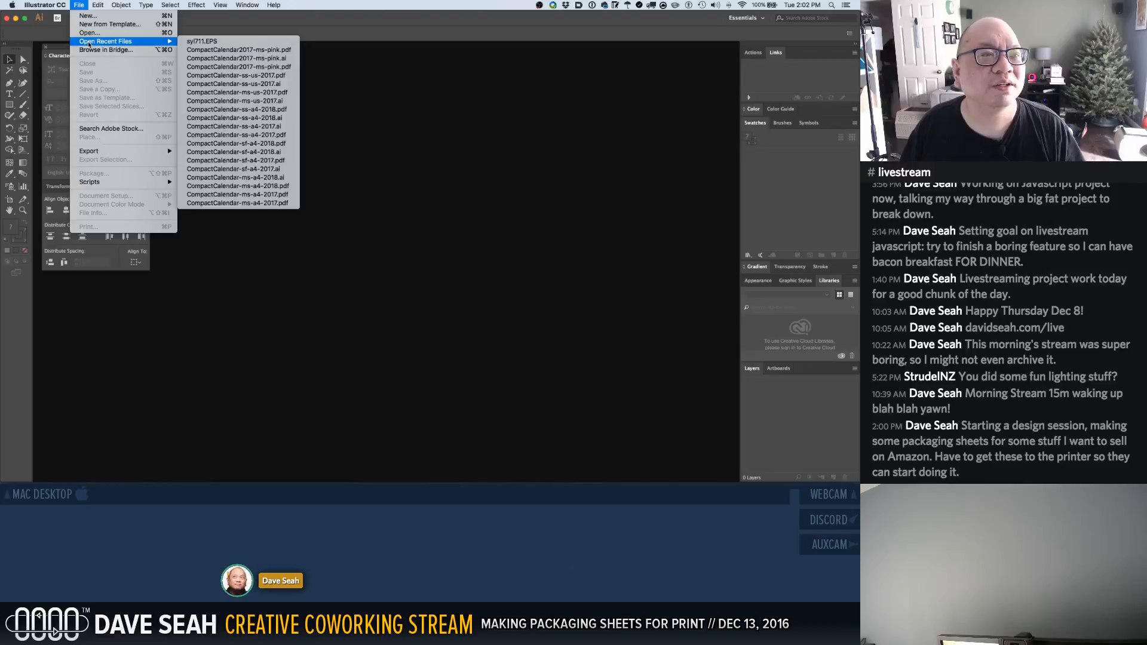
left_click(90, 32)
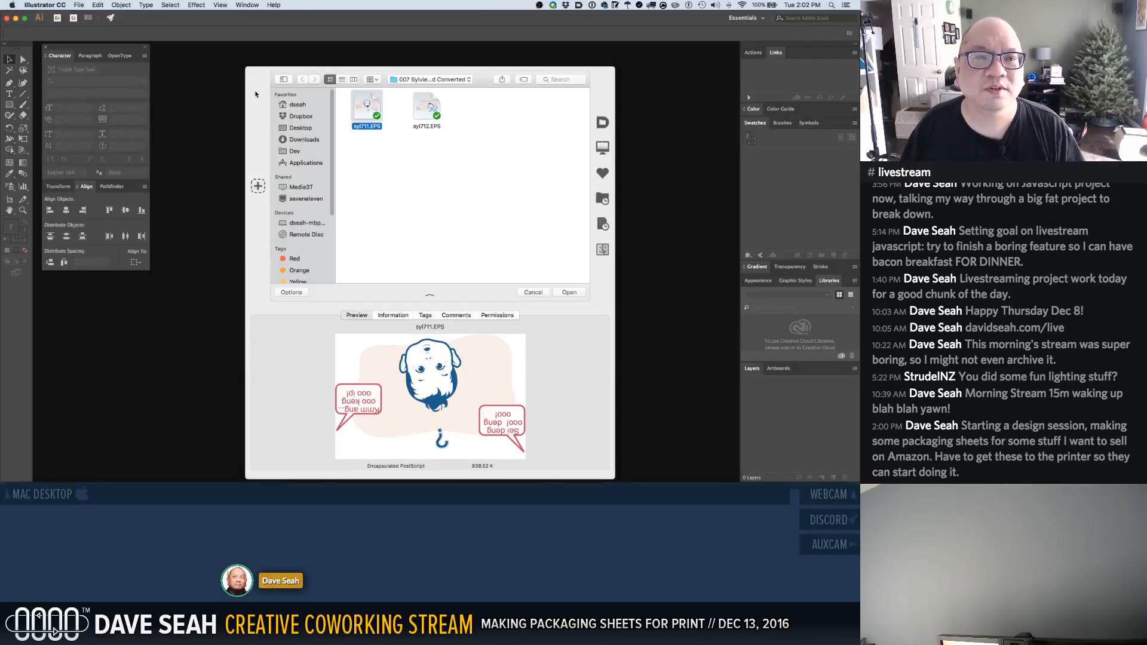
left_click(299, 128)
left_click(300, 117)
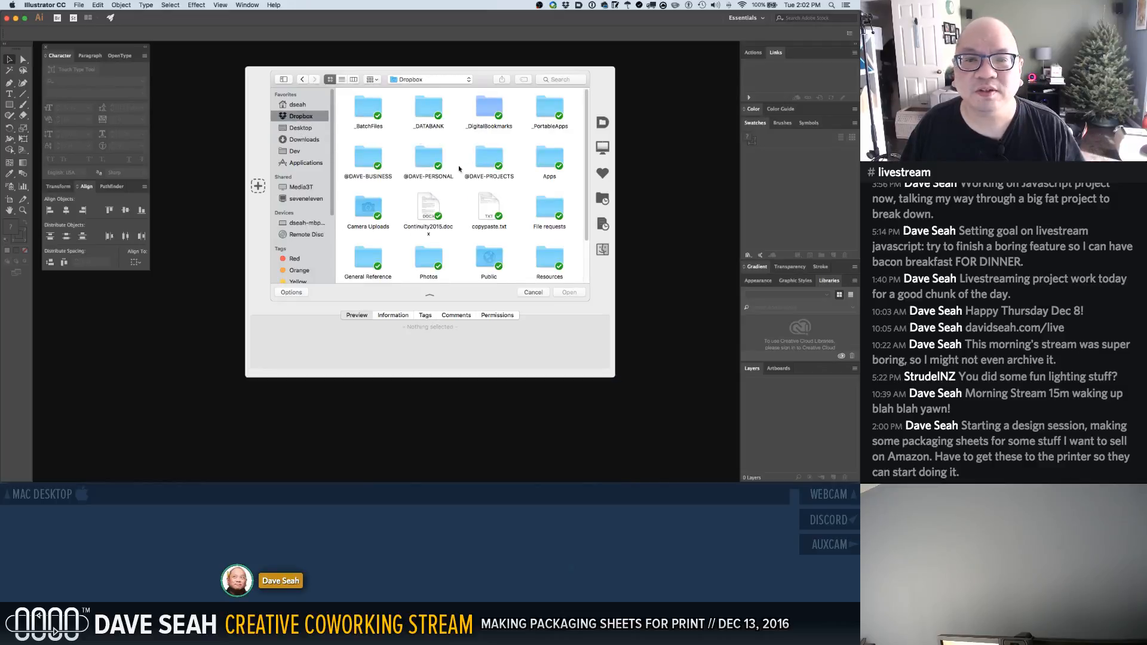
double_click(434, 163)
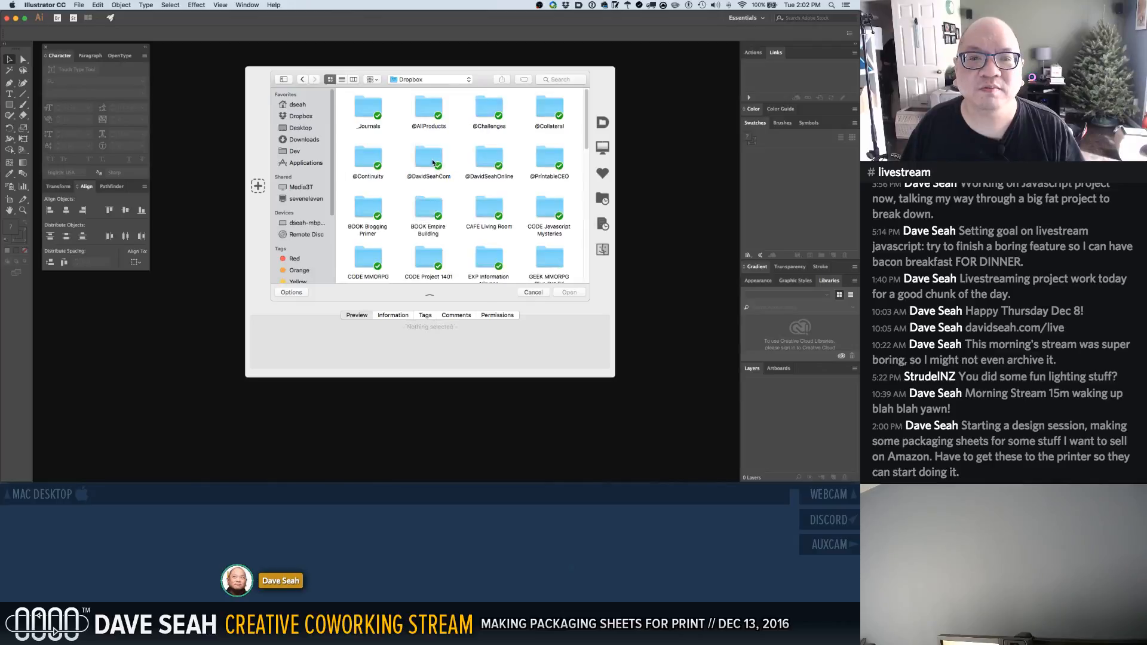
double_click(432, 109)
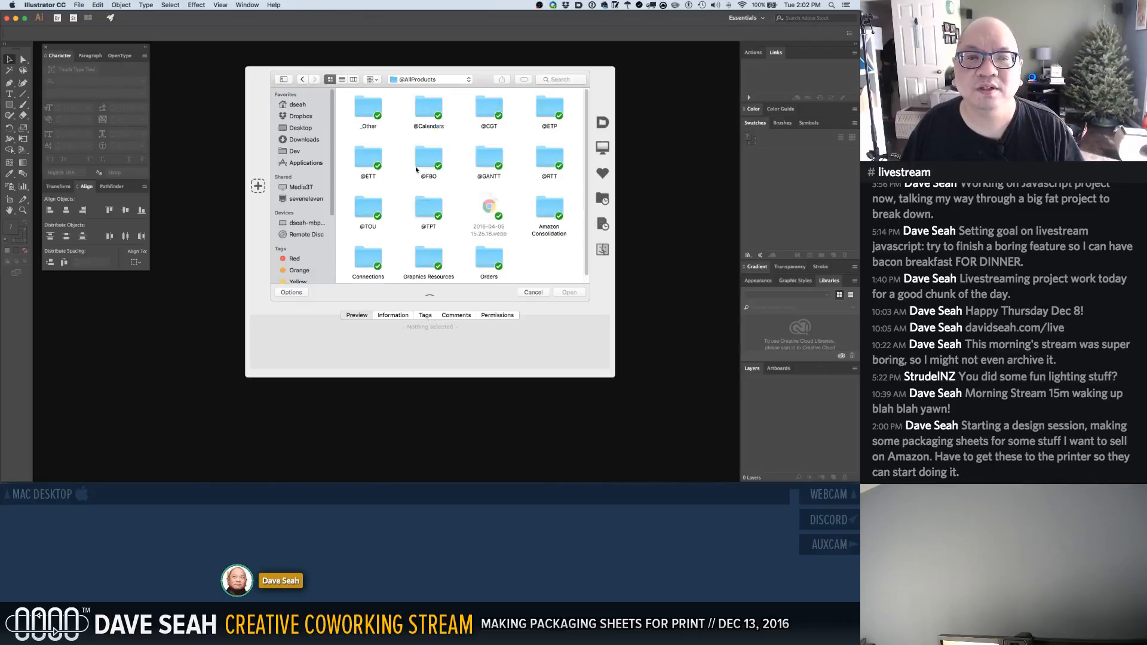
left_click(551, 107)
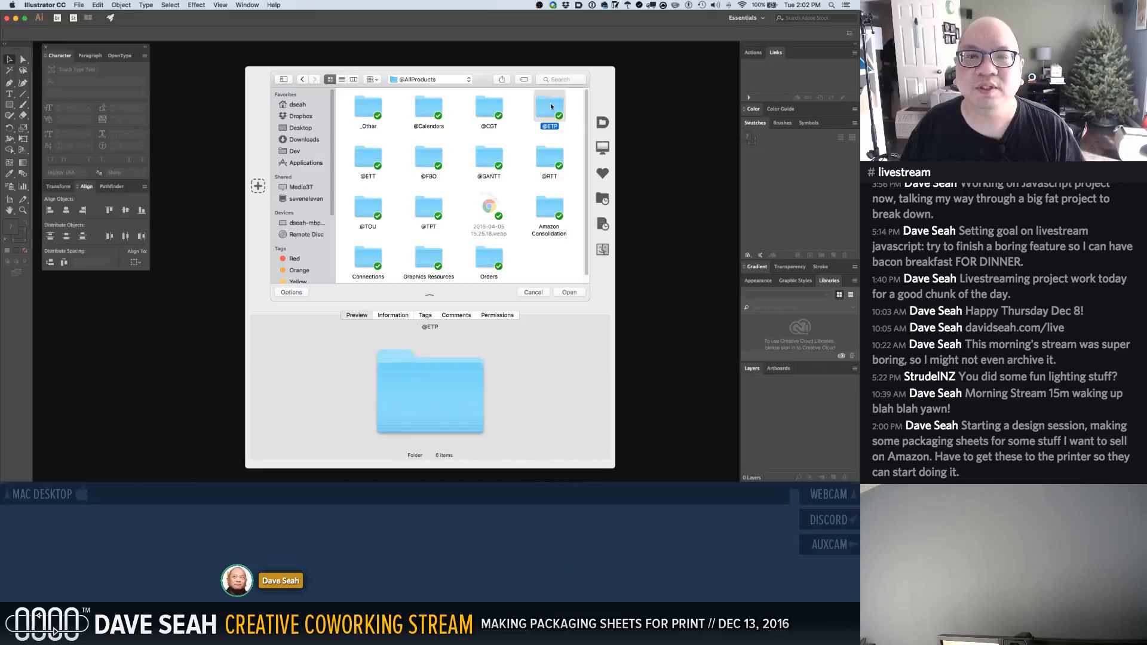
double_click(550, 107)
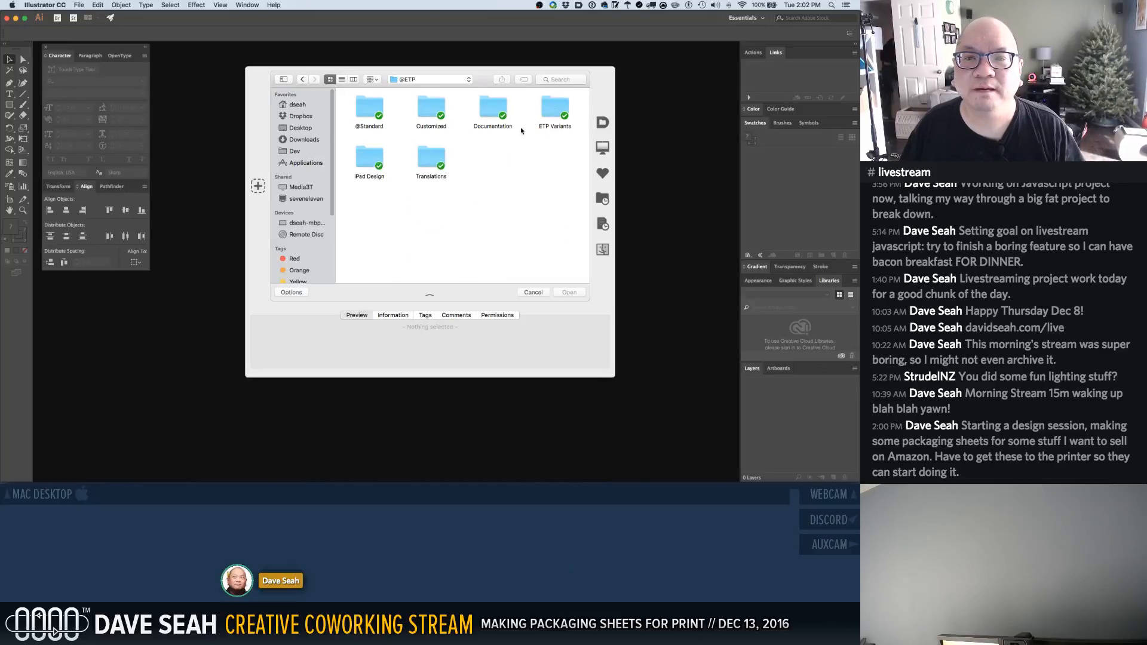
left_click(367, 109)
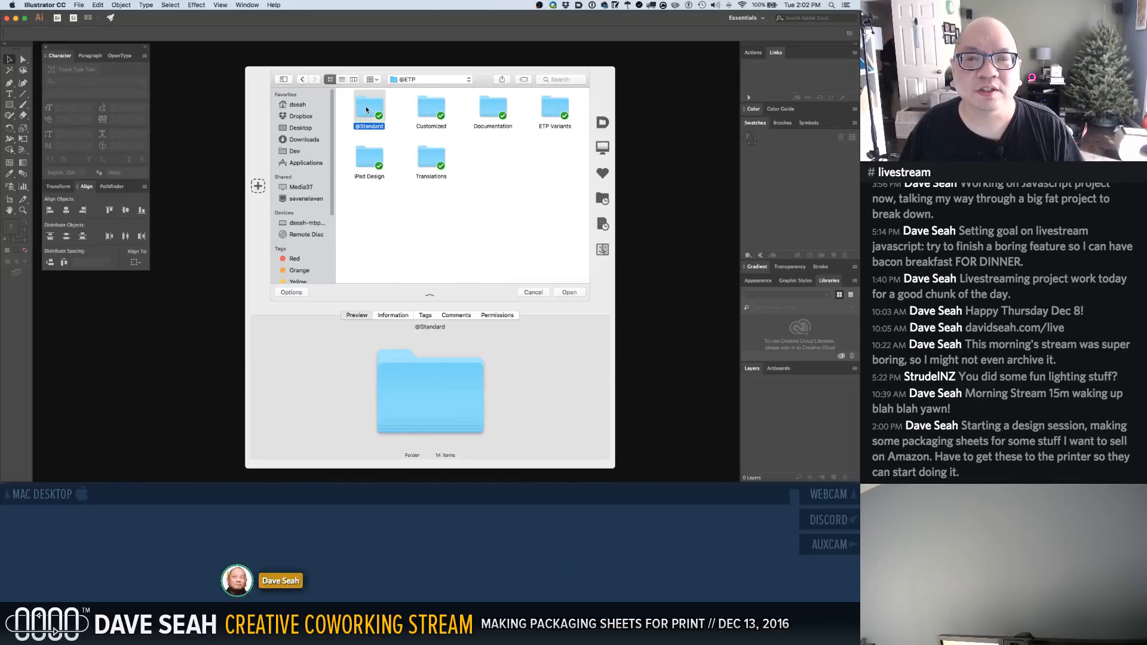
double_click(367, 109)
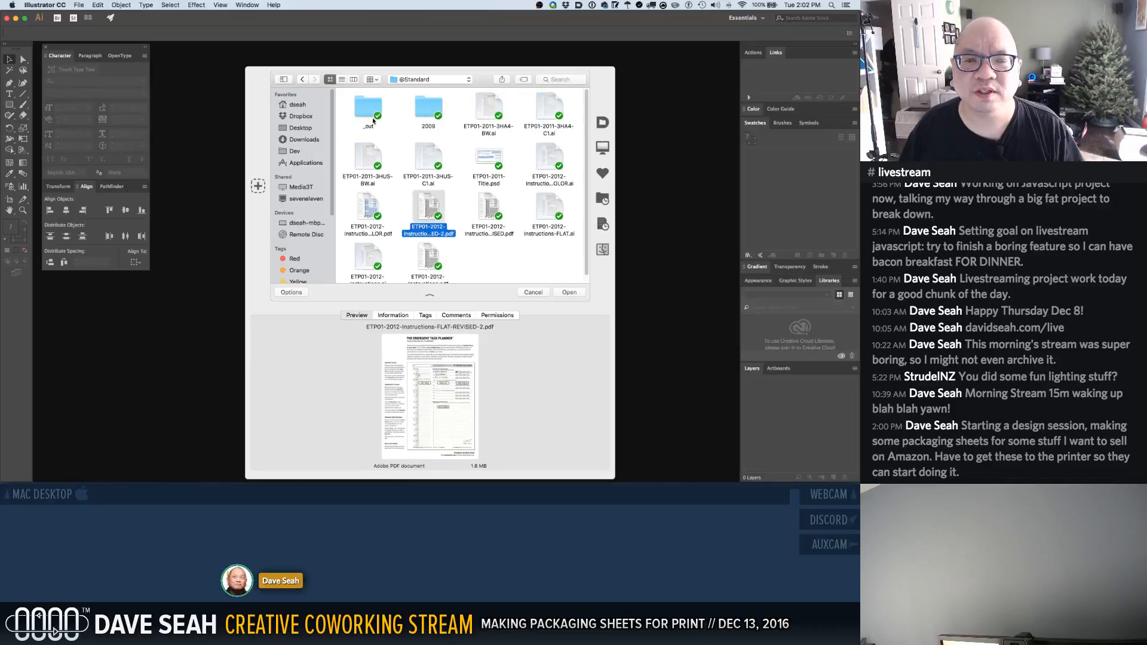
scroll(483, 179, "down", 1)
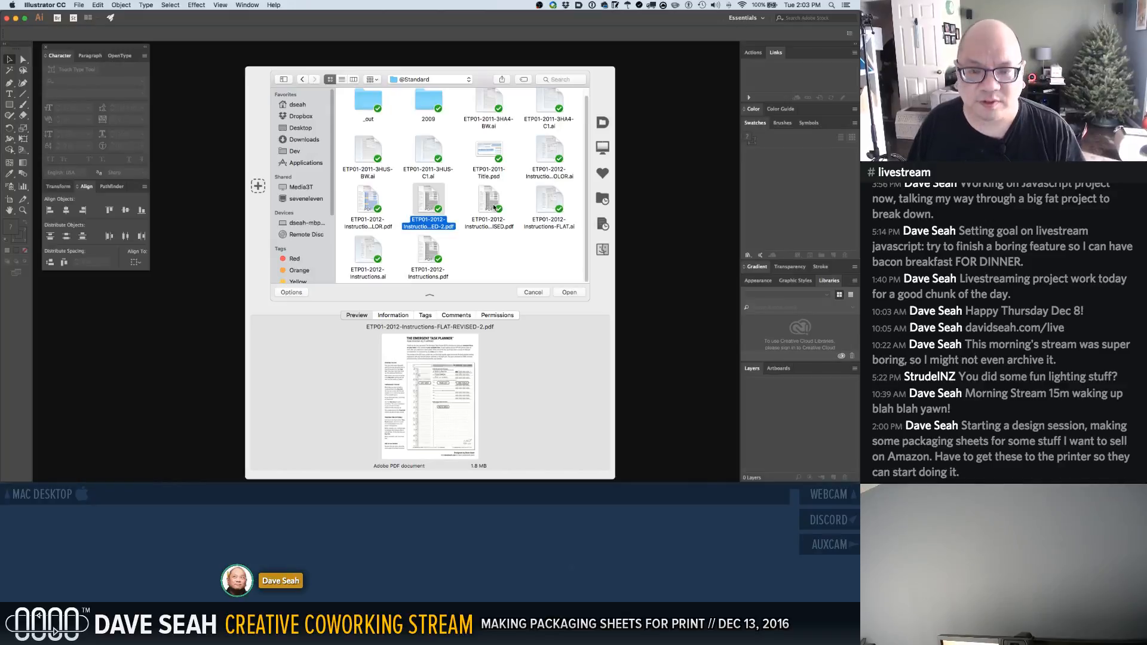
Leave the file dialog open and switch to the empty desktop space
key("ctrl+Right")
key("ctrl+Left")
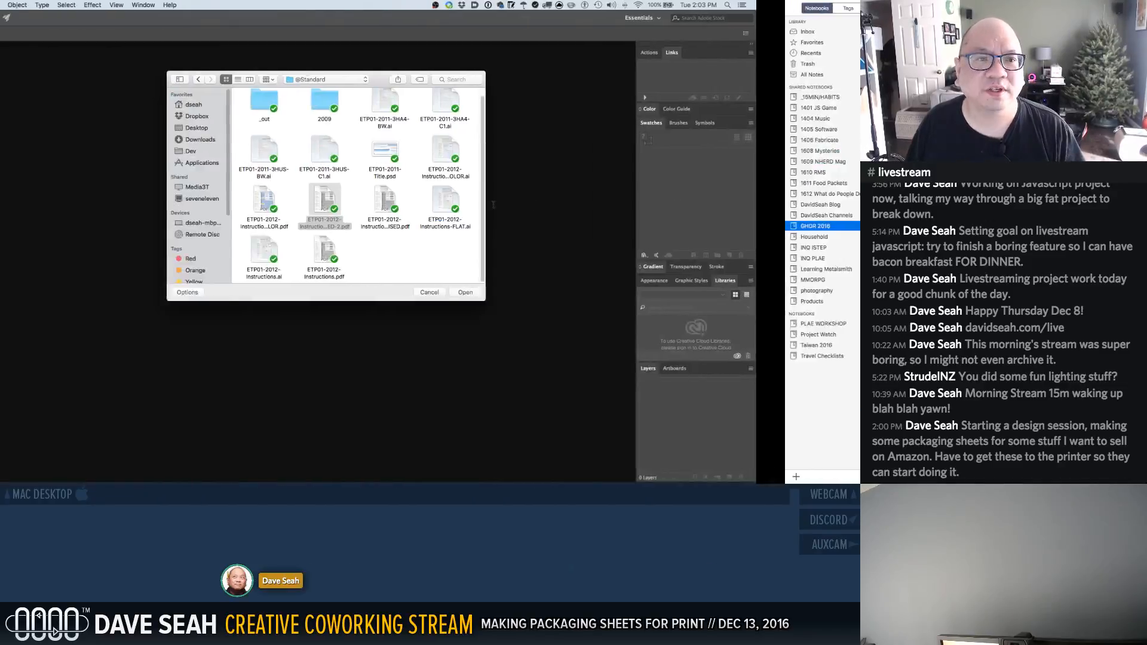
key("space")
key("ctrl+Up")
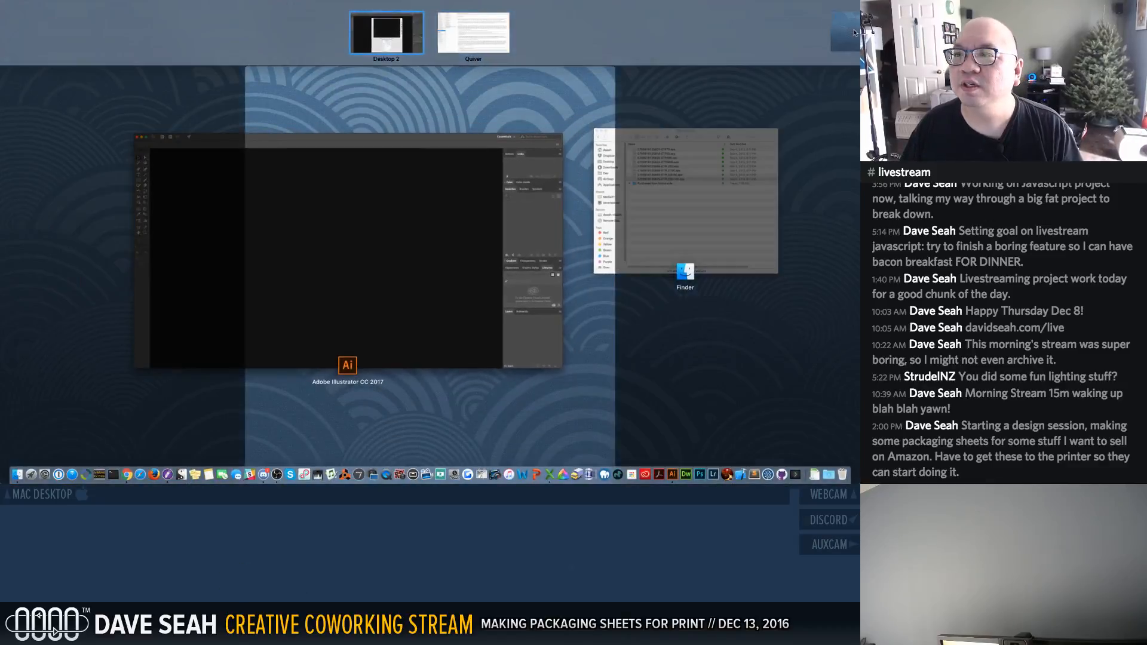
left_click(844, 33)
left_click(486, 39)
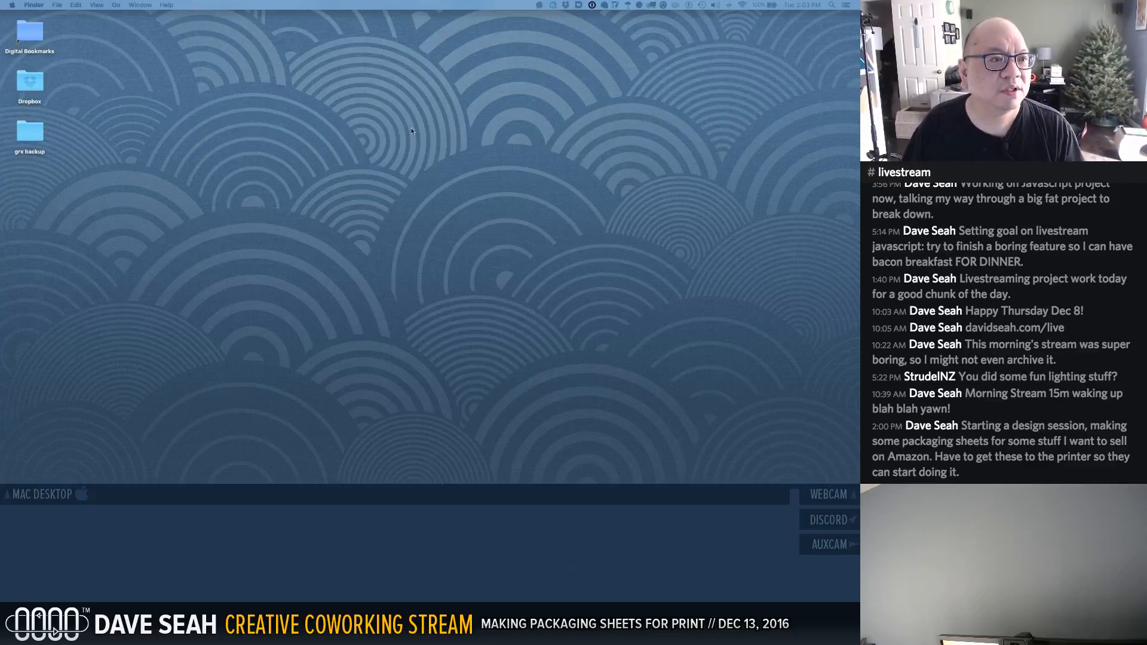
double_click(35, 82)
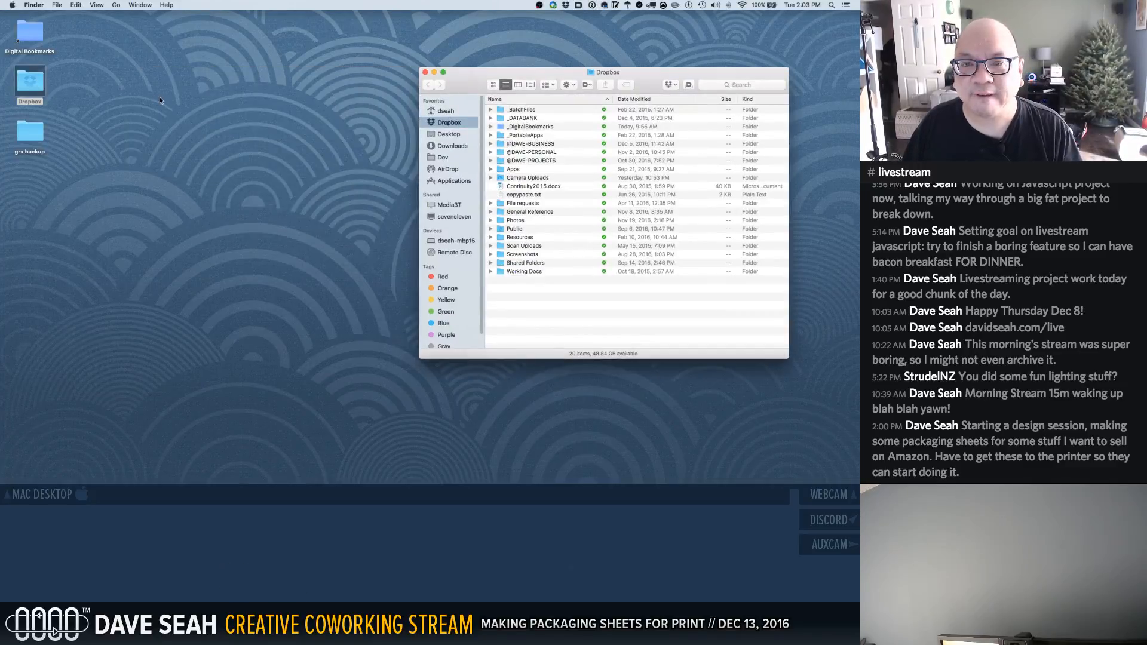
double_click(545, 153)
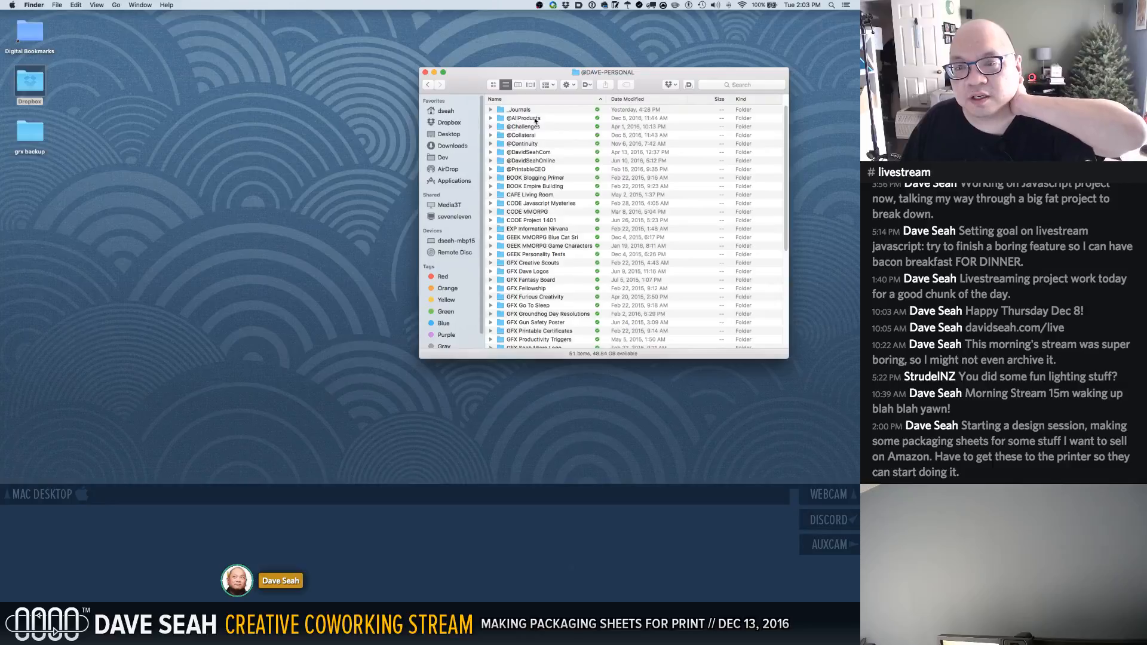
left_click(535, 172)
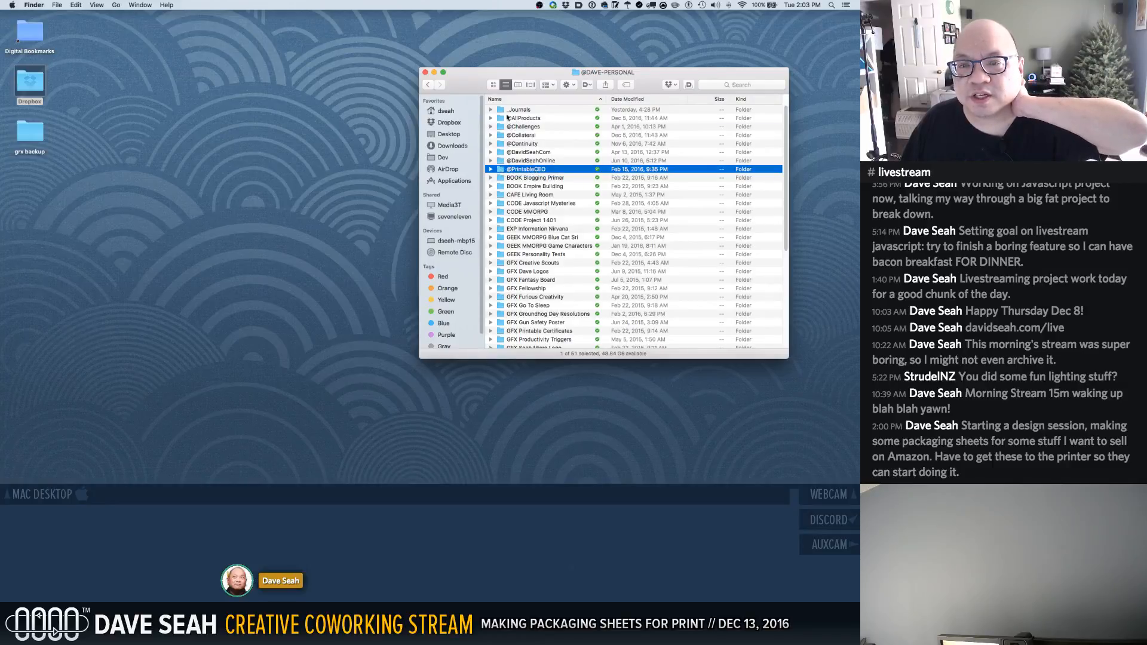
double_click(507, 117)
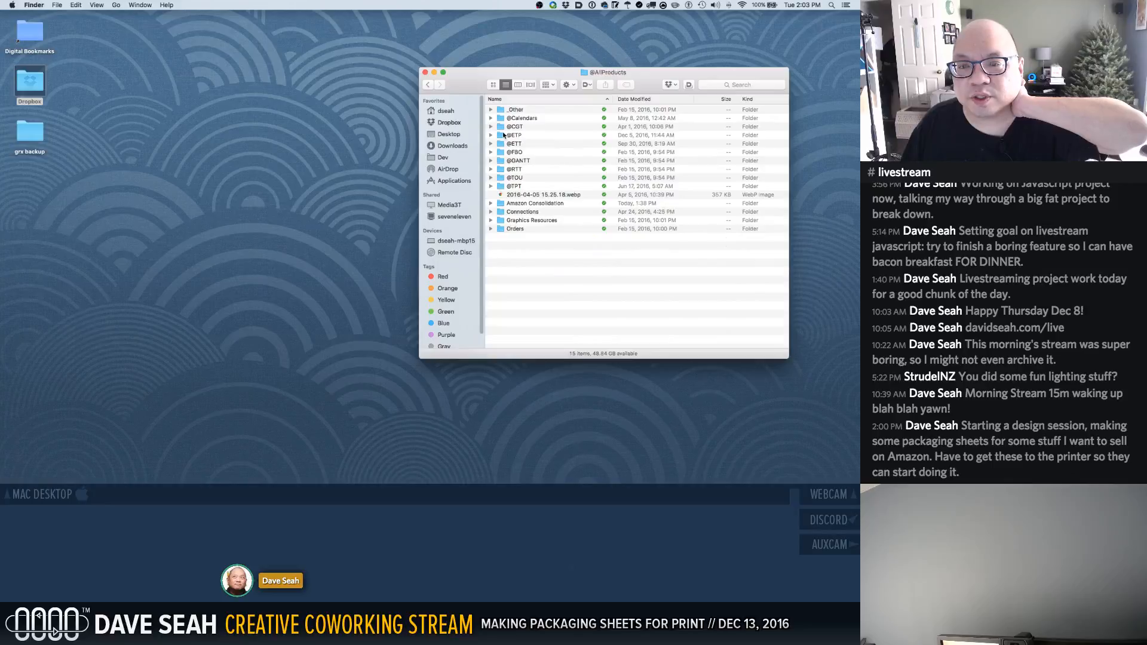
Expand the Amazon Consolidation folder and collapse its Inventory Control subfolder
left_click(491, 204)
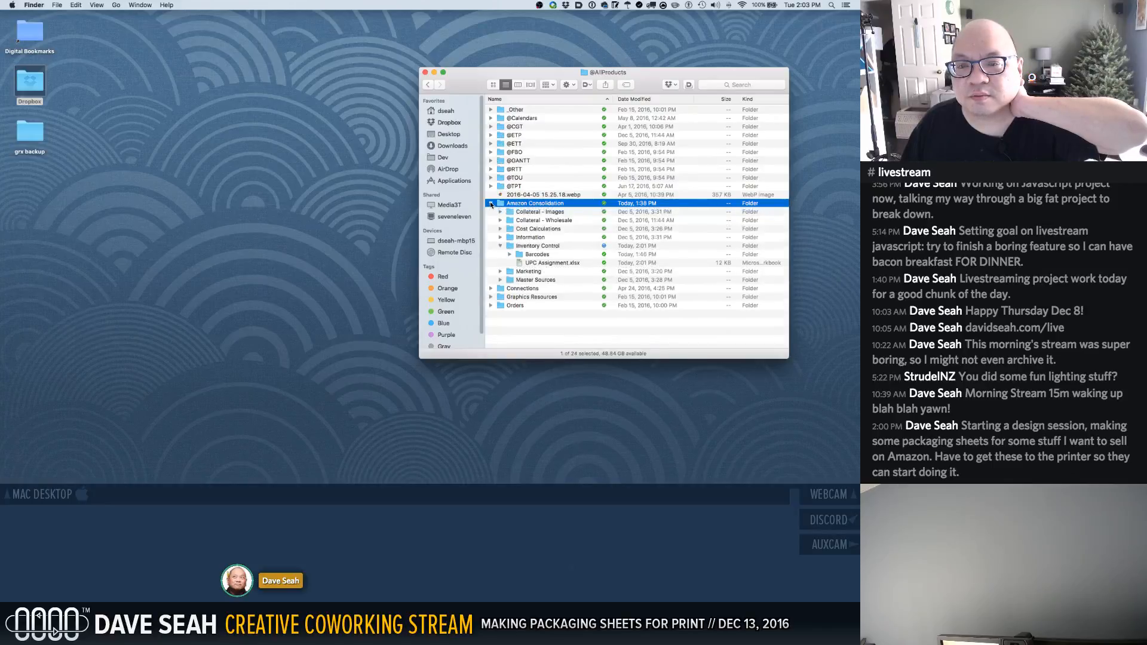
left_click(498, 246)
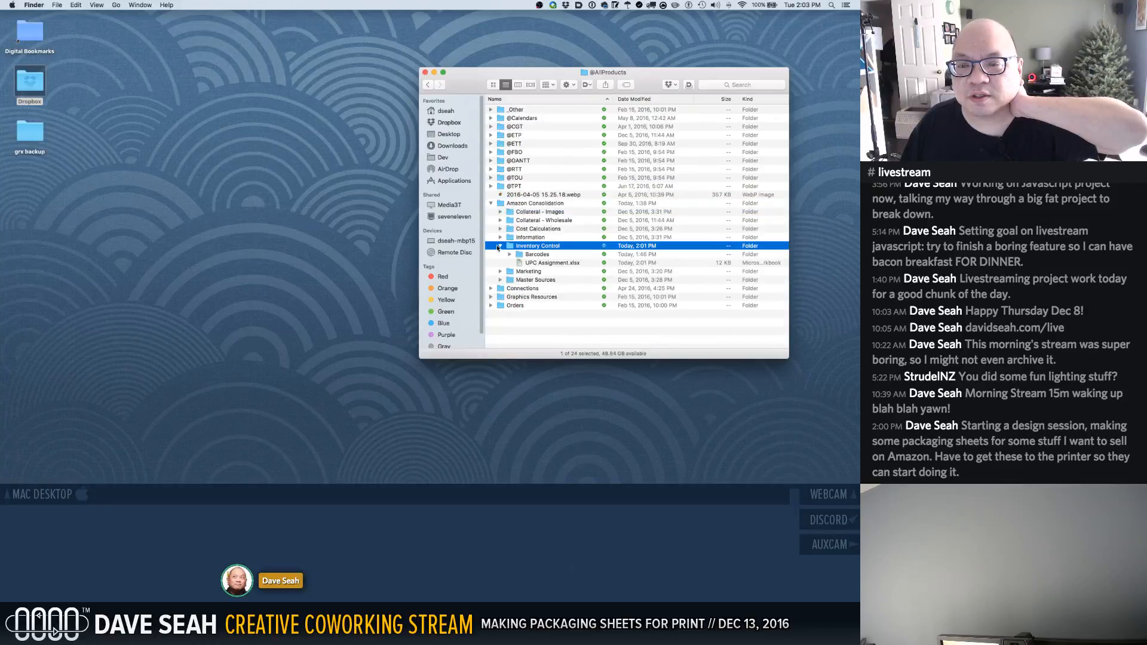
left_click(499, 247)
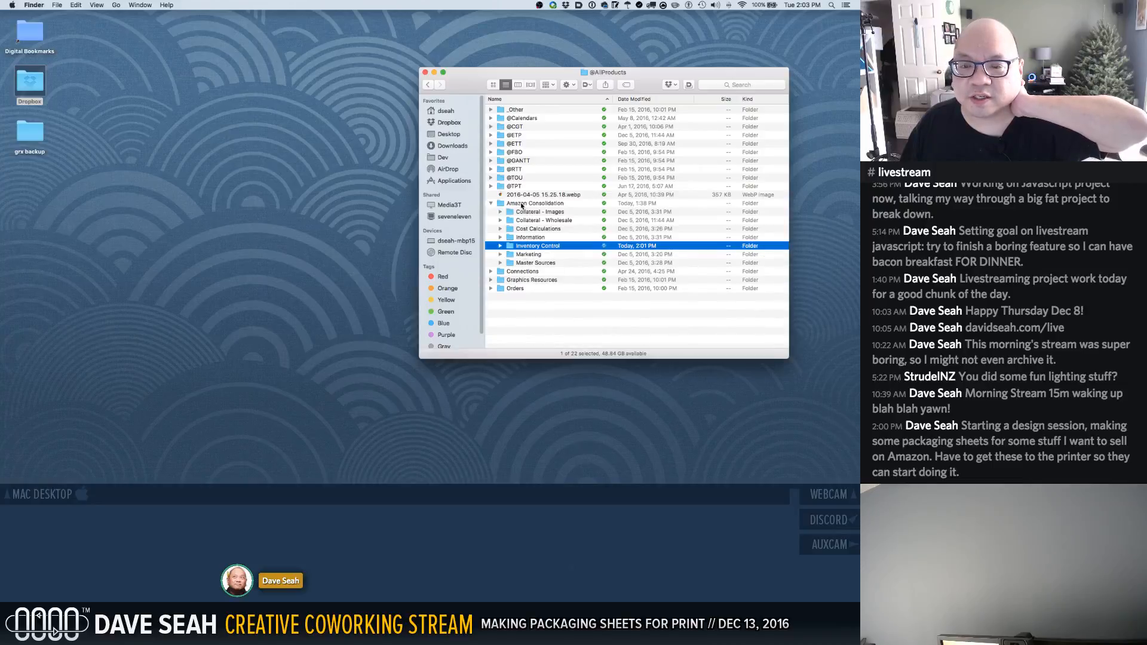
left_click(491, 135)
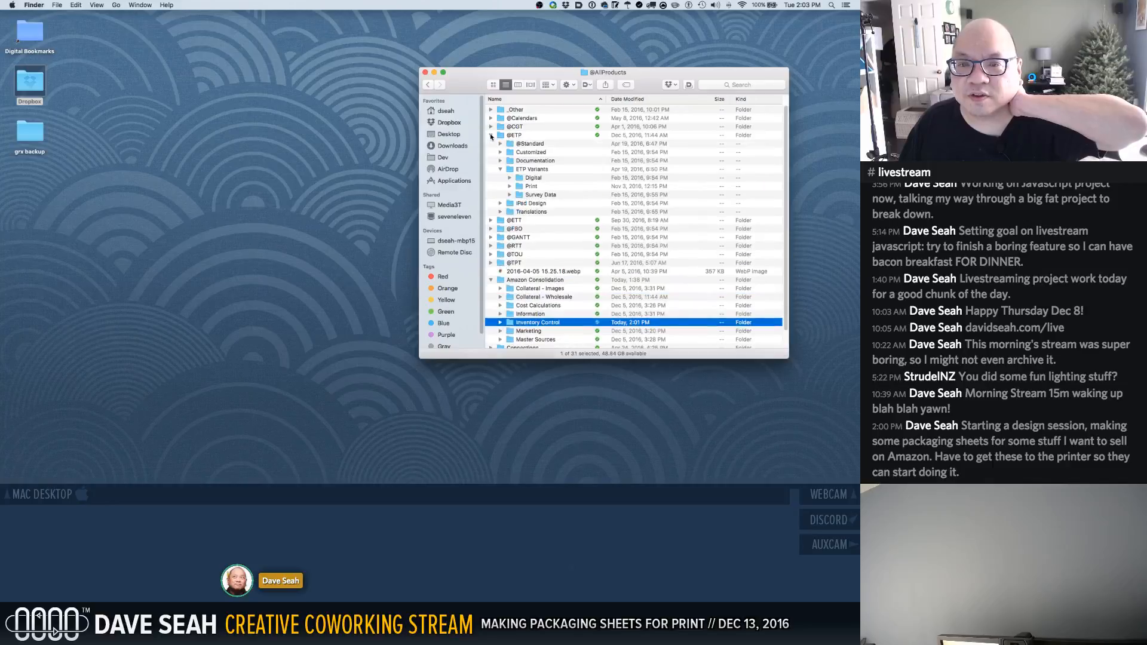
left_click(500, 144)
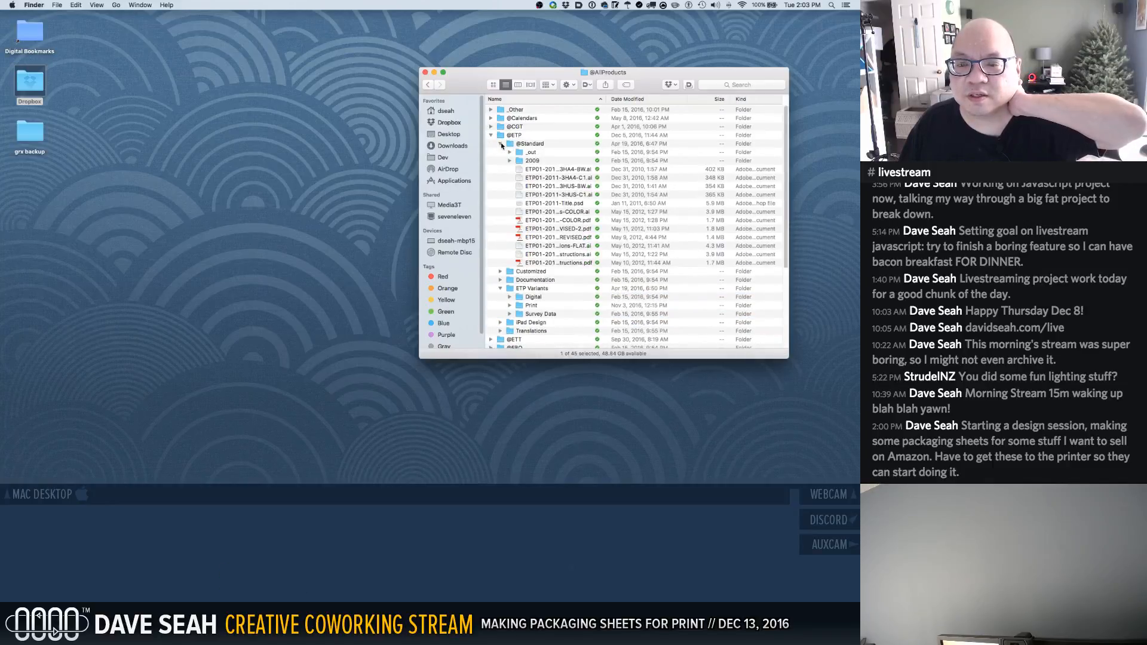
left_click(501, 144)
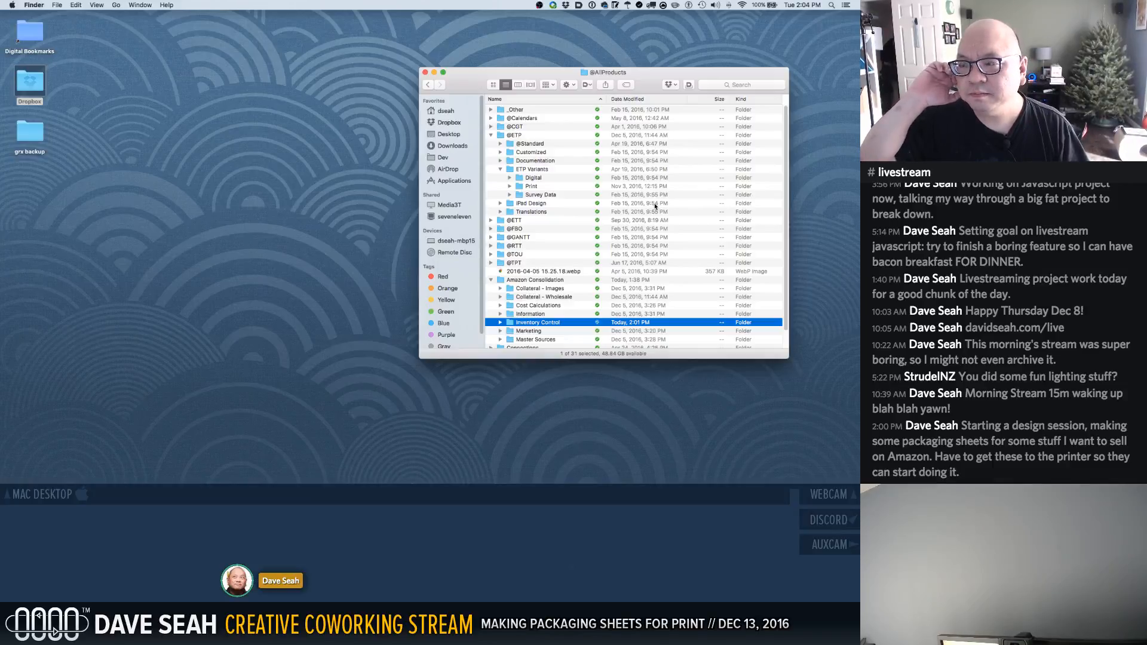
Open the Print folder under ETP Variants and expand its Proto ETP 8811 Preview PDF folder
double_click(530, 186)
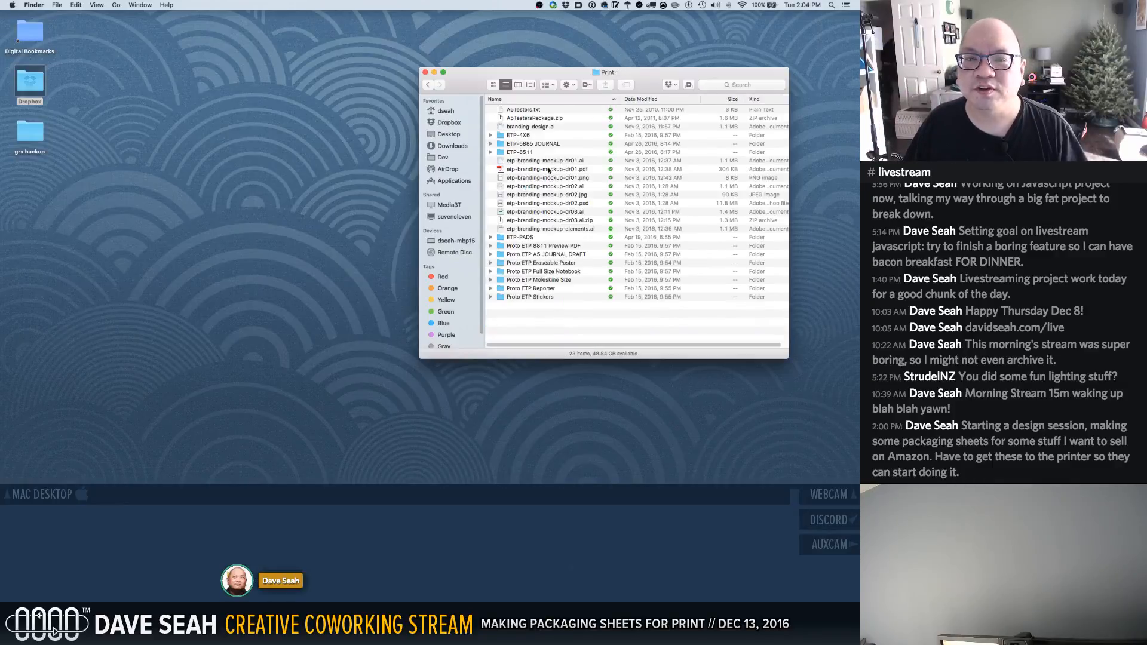
left_click(515, 146)
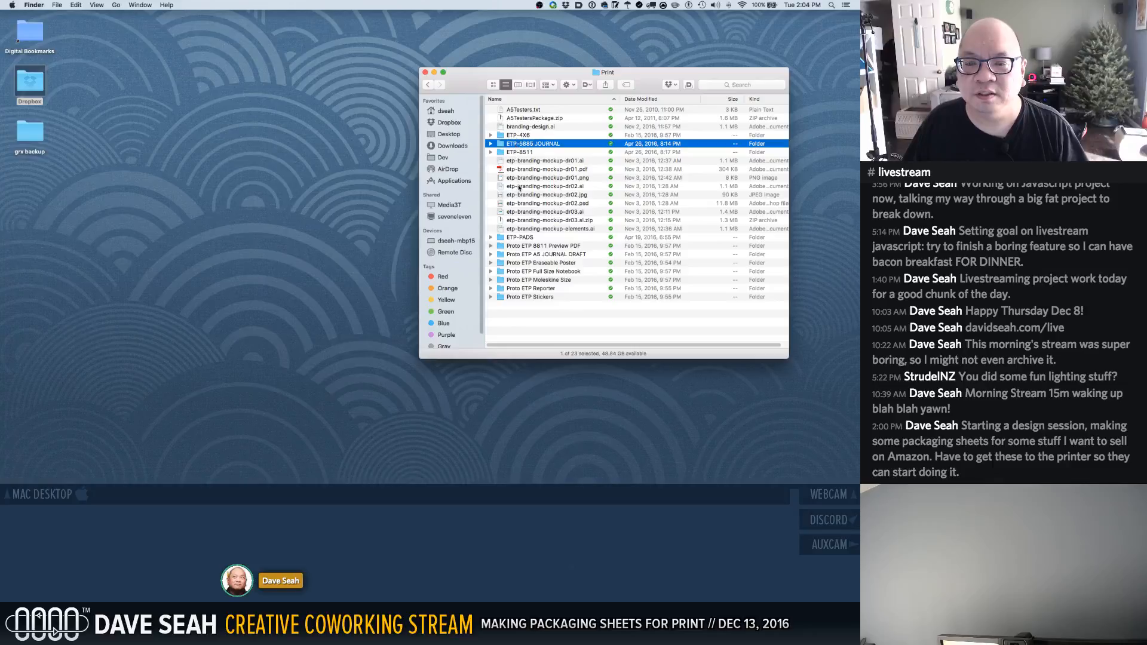
left_click(517, 262)
left_click(507, 247)
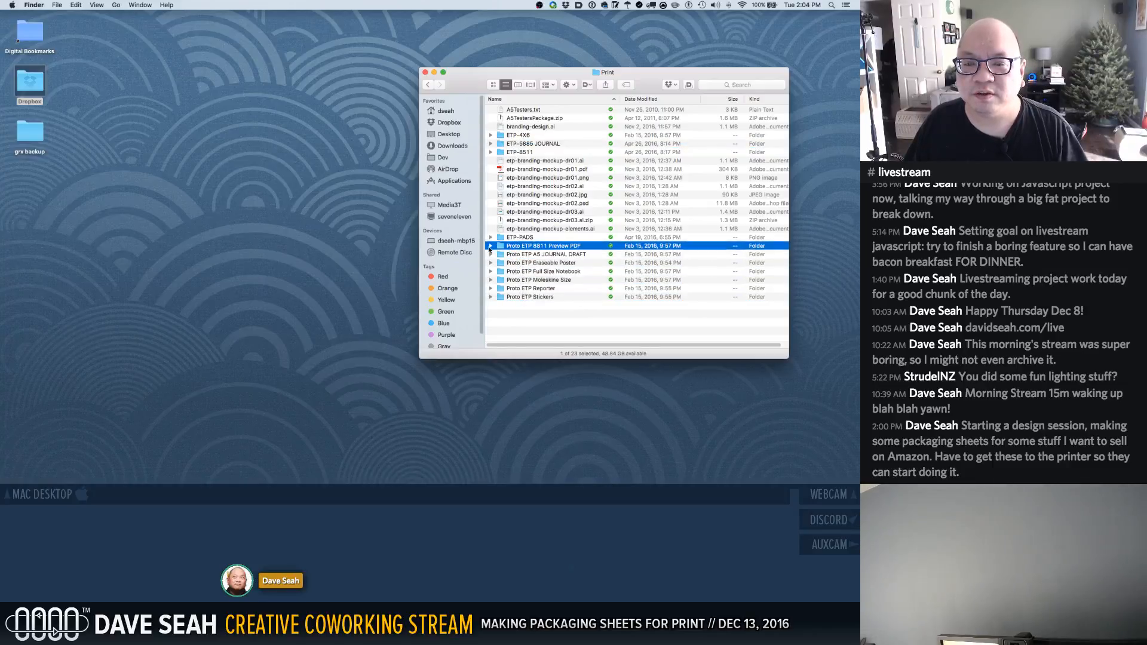
left_click(490, 246)
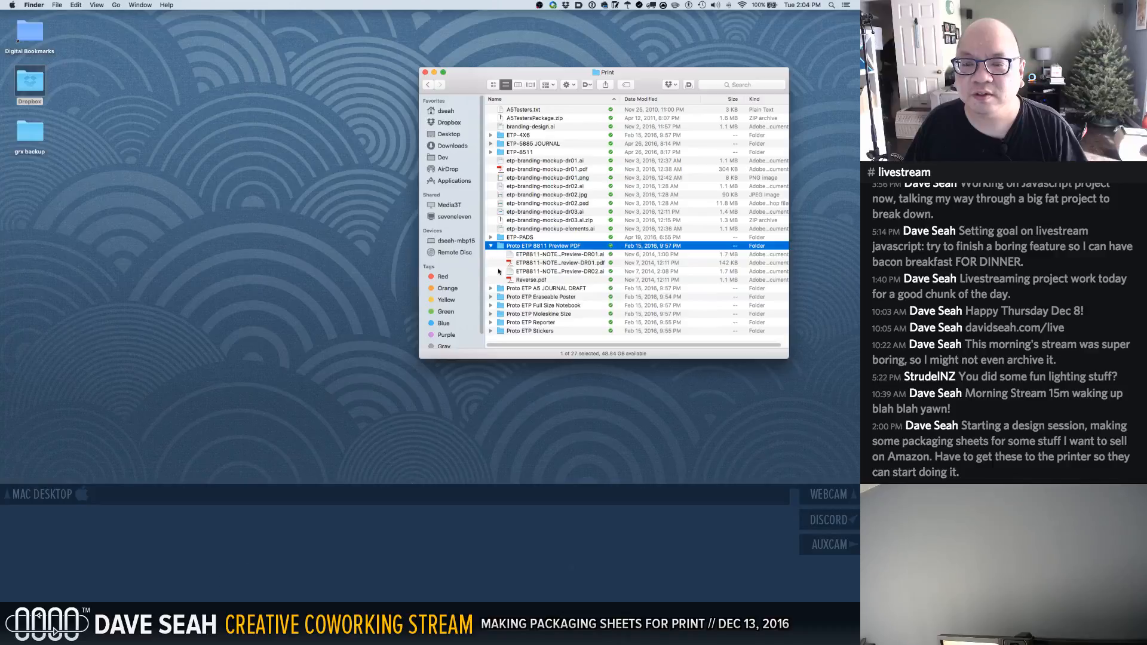
Open ETP8811-NOTEBOOK-Preview-DR01.pdf in Acrobat Pro and look down its first page
left_click(528, 264)
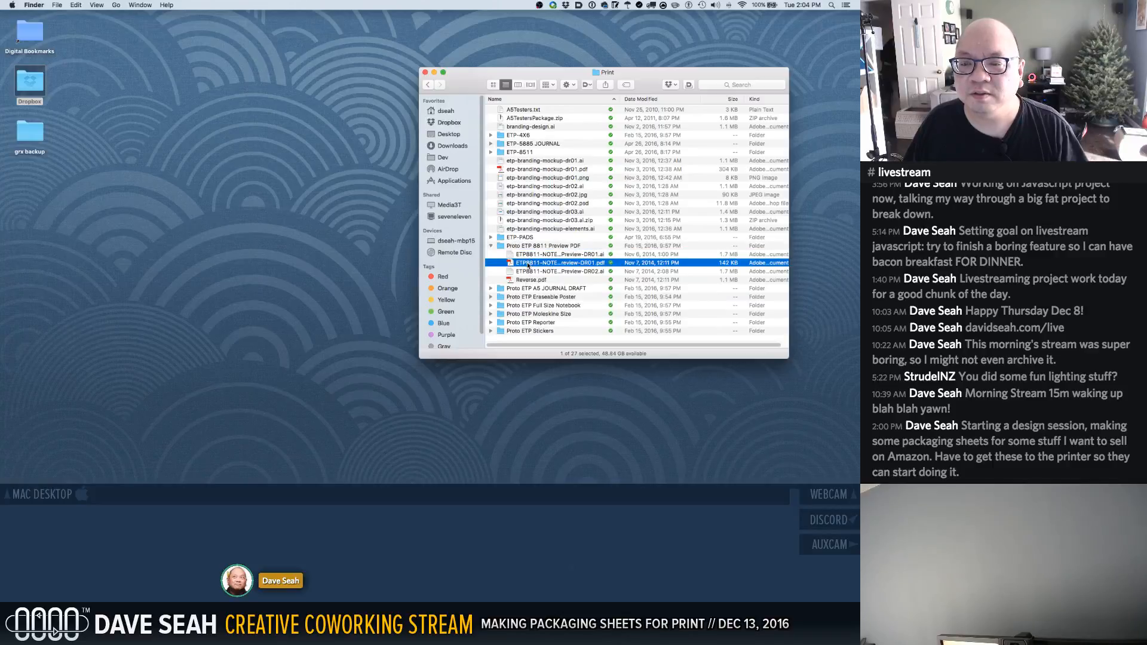
left_click(528, 264)
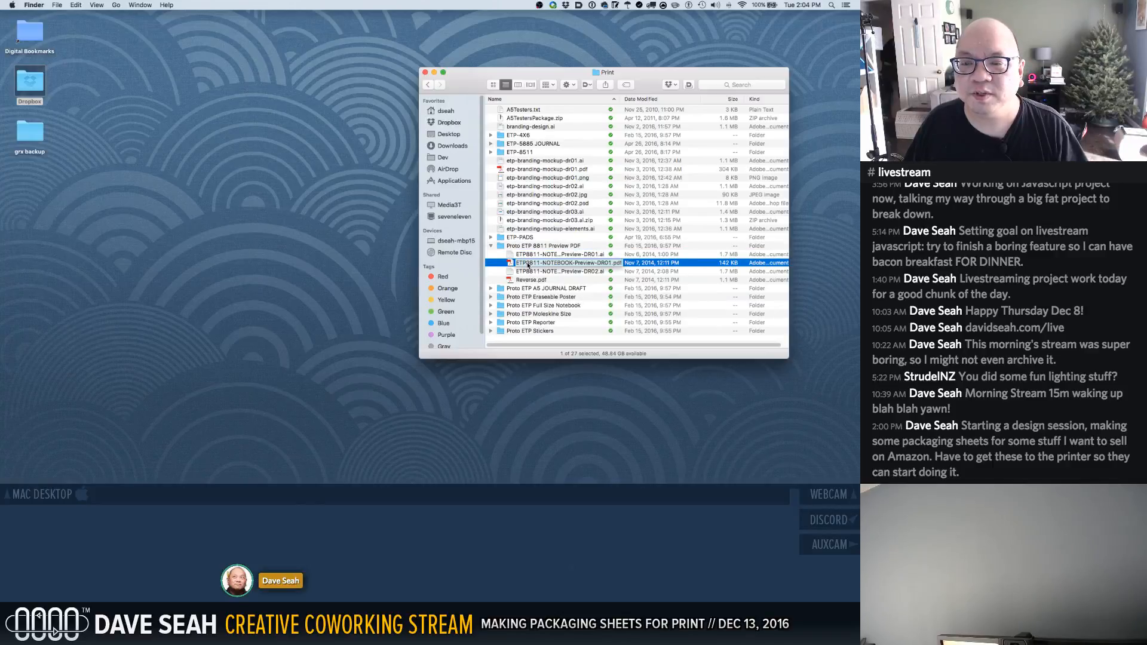
double_click(520, 264)
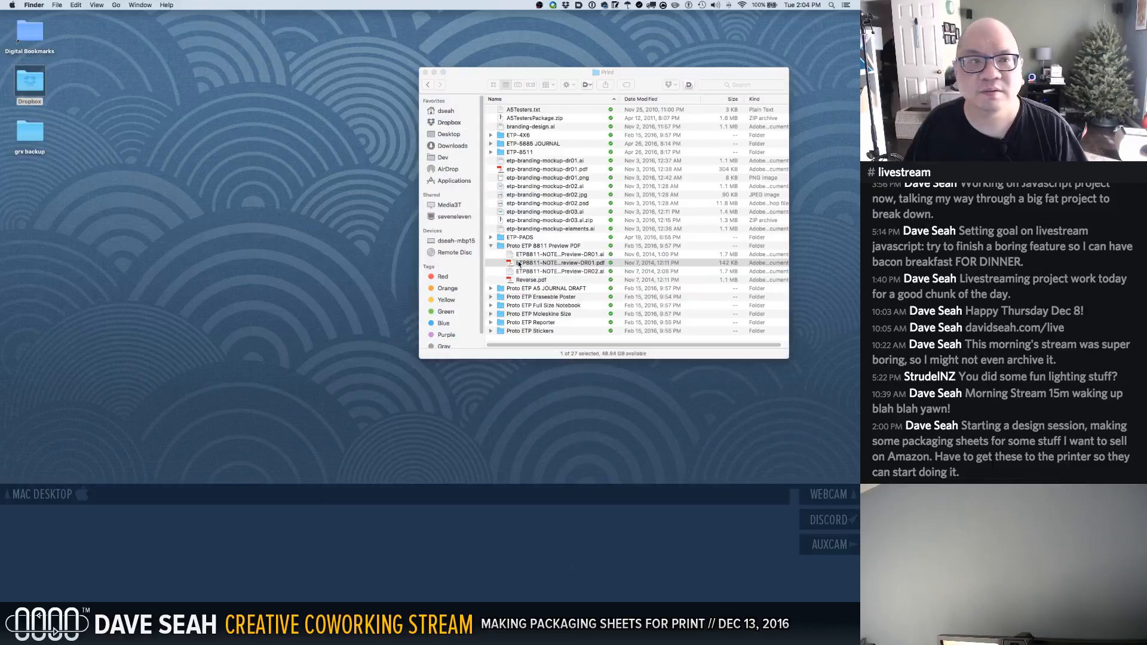
scroll(520, 269, "down", 10)
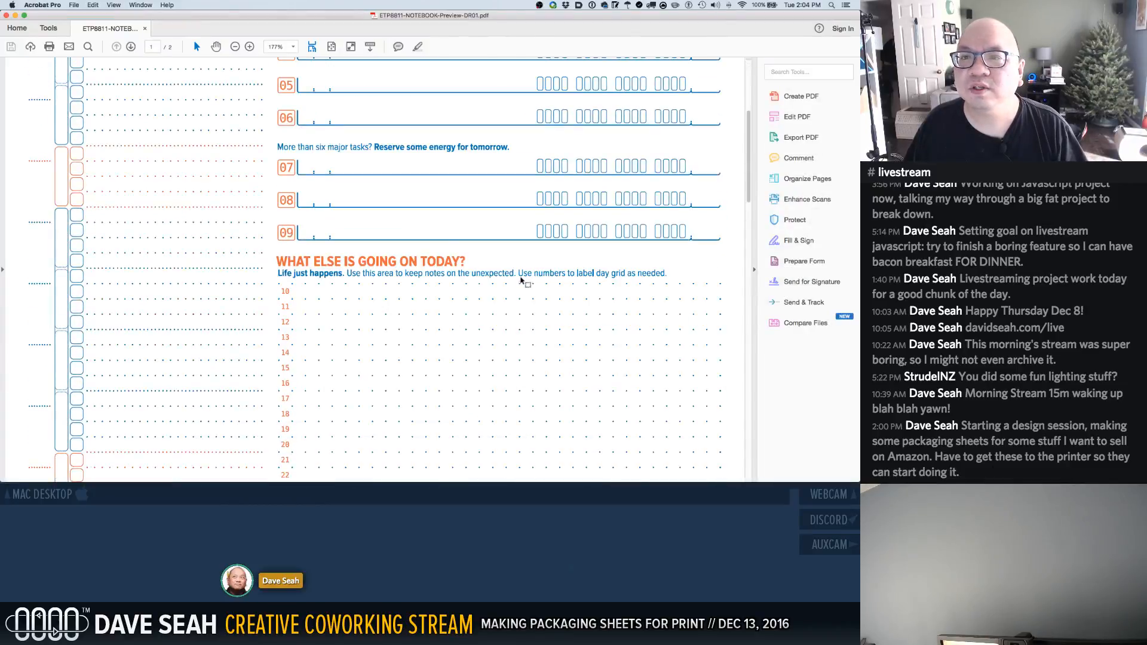
Close the notebook preview PDF after viewing its second page, and collapse the Proto ETP 8811 Preview PDF folder
scroll(522, 283, "down", 10)
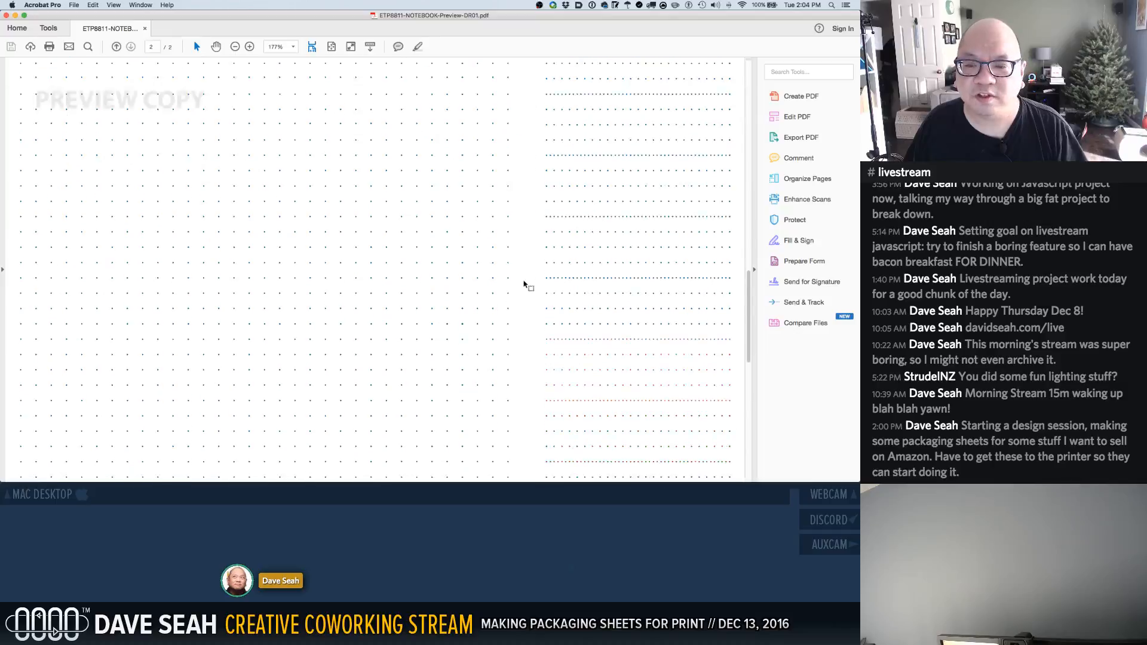
key("super+w")
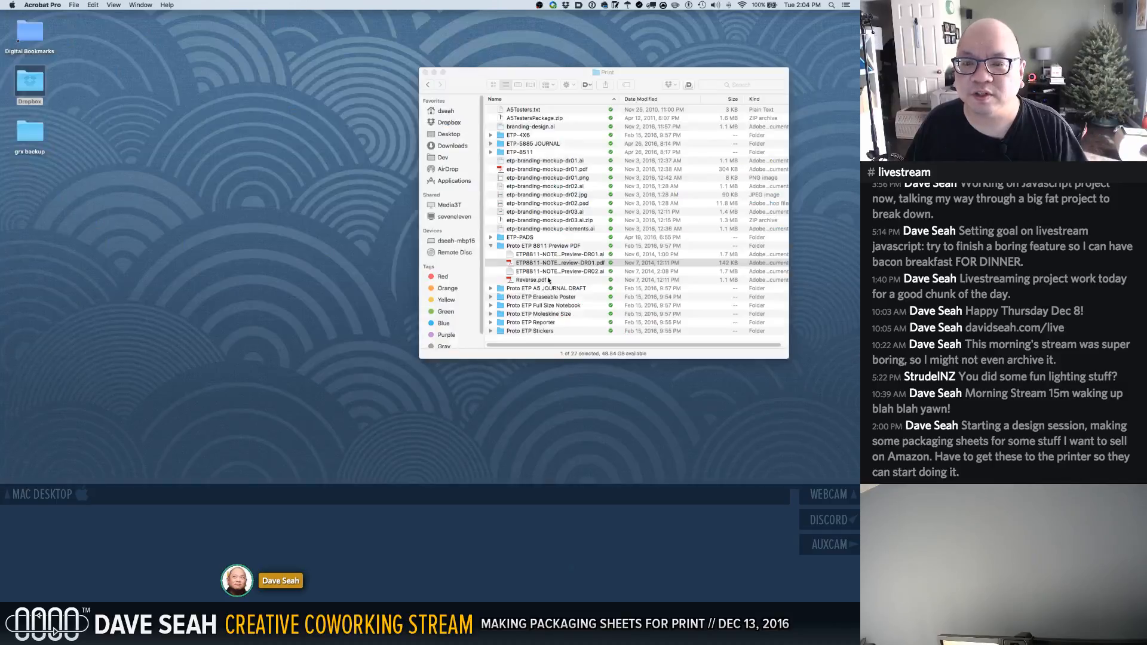
left_click(491, 246)
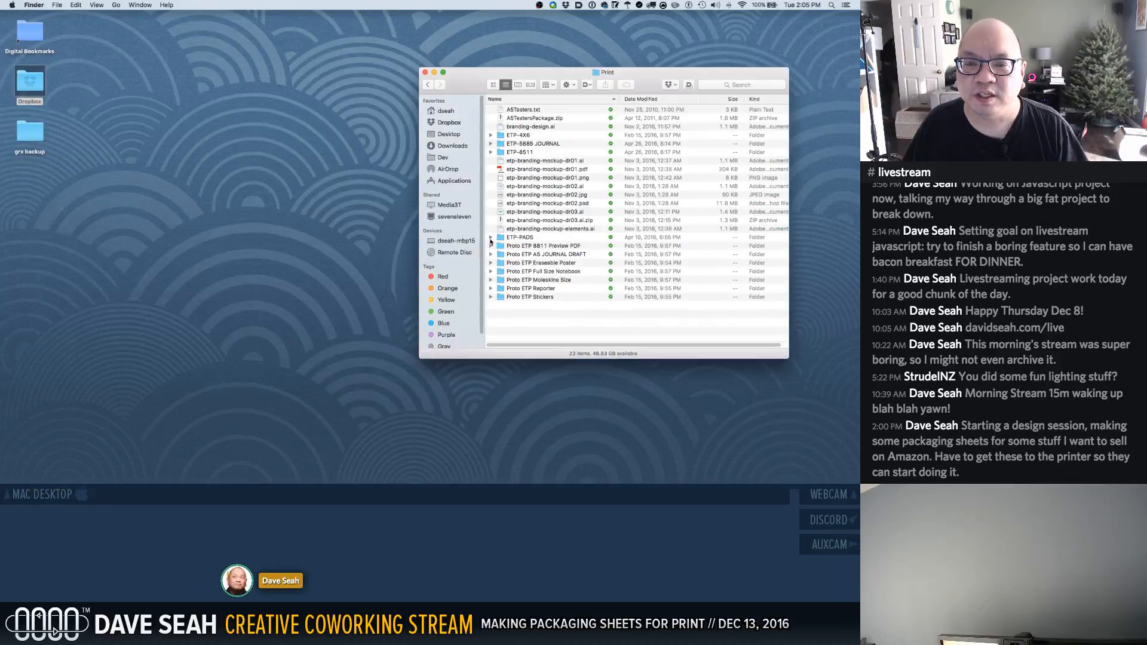
Compare the etp-branding-mockup Illustrator files in the Print folder and open etp-branding-mockup-dr03.ai in Illustrator
left_click(531, 161)
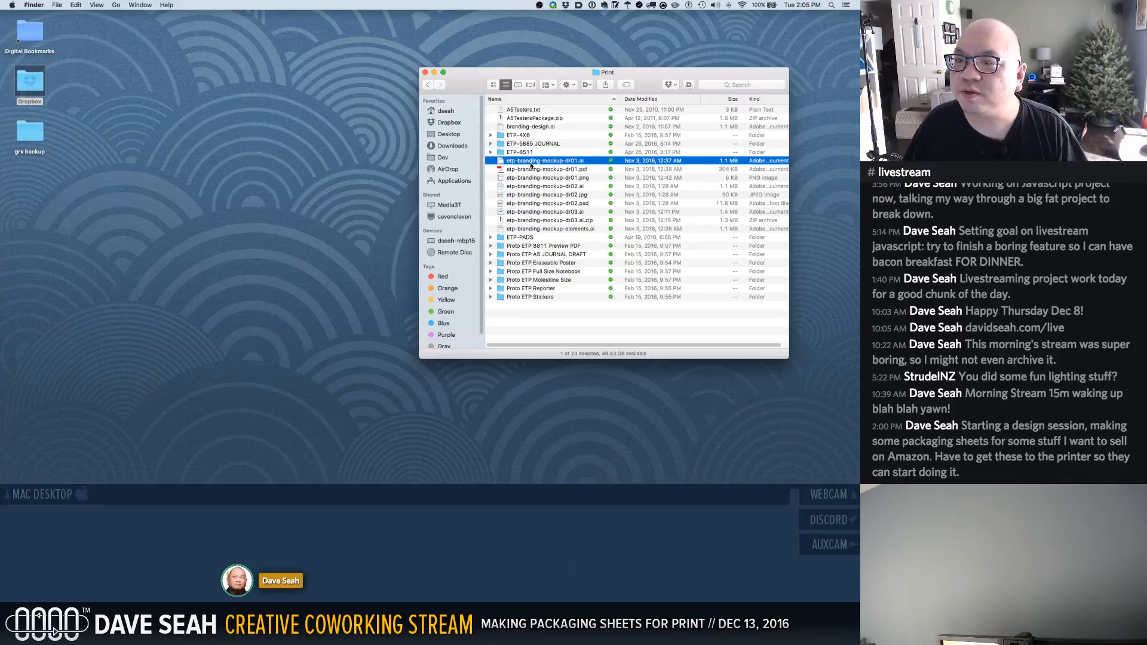
left_click(538, 228)
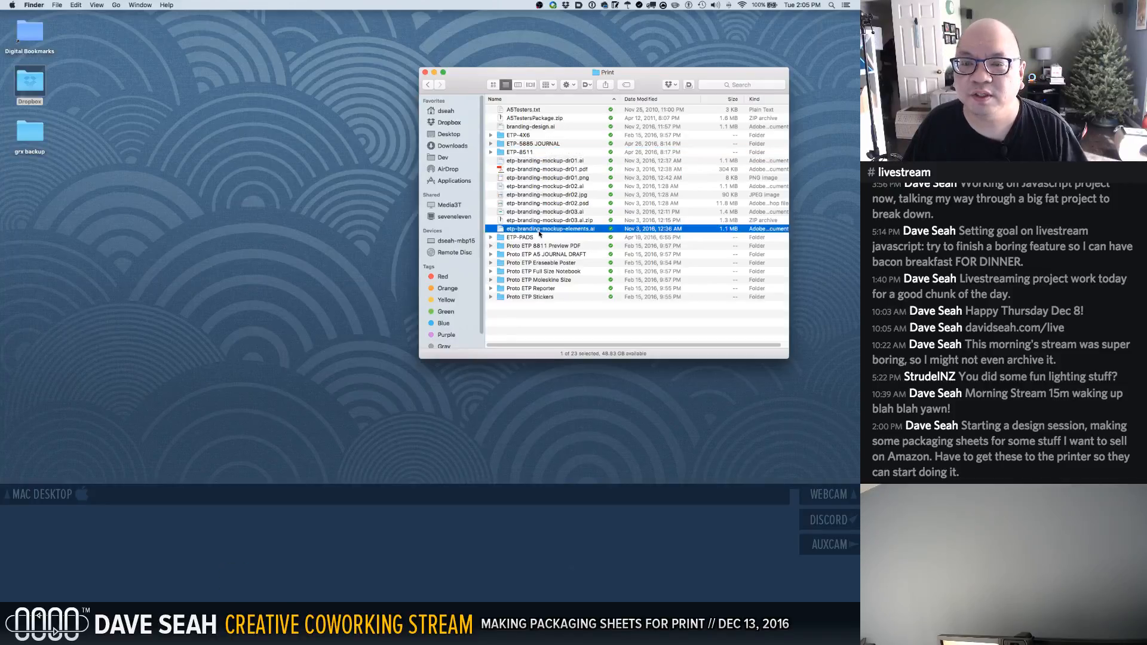
left_click(539, 212)
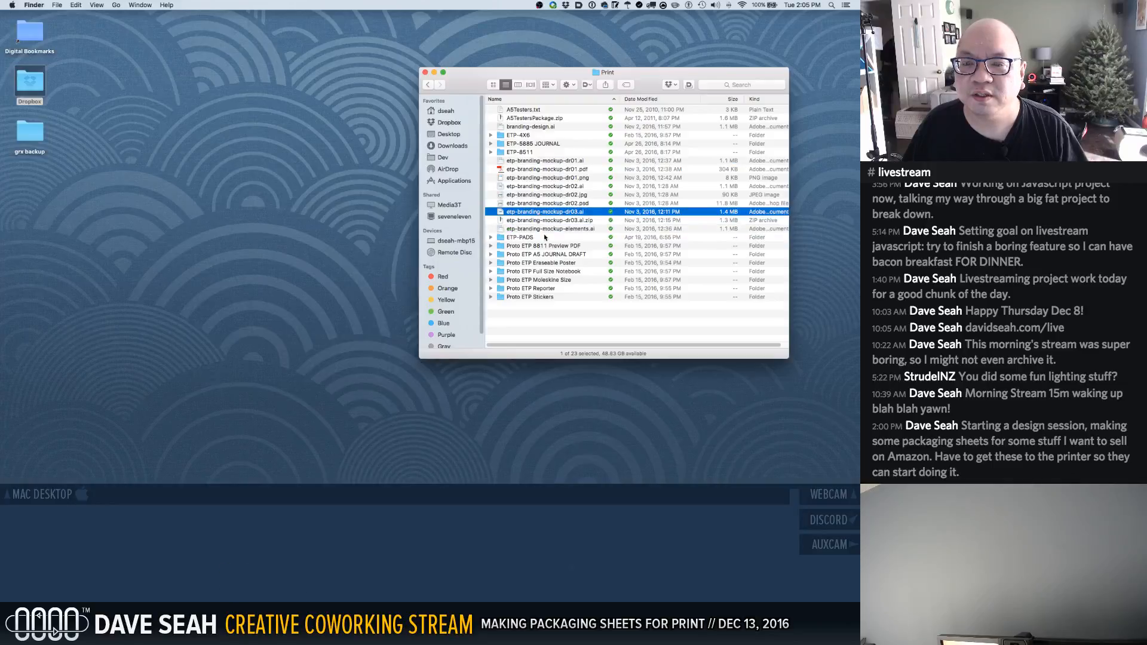
left_click(541, 229)
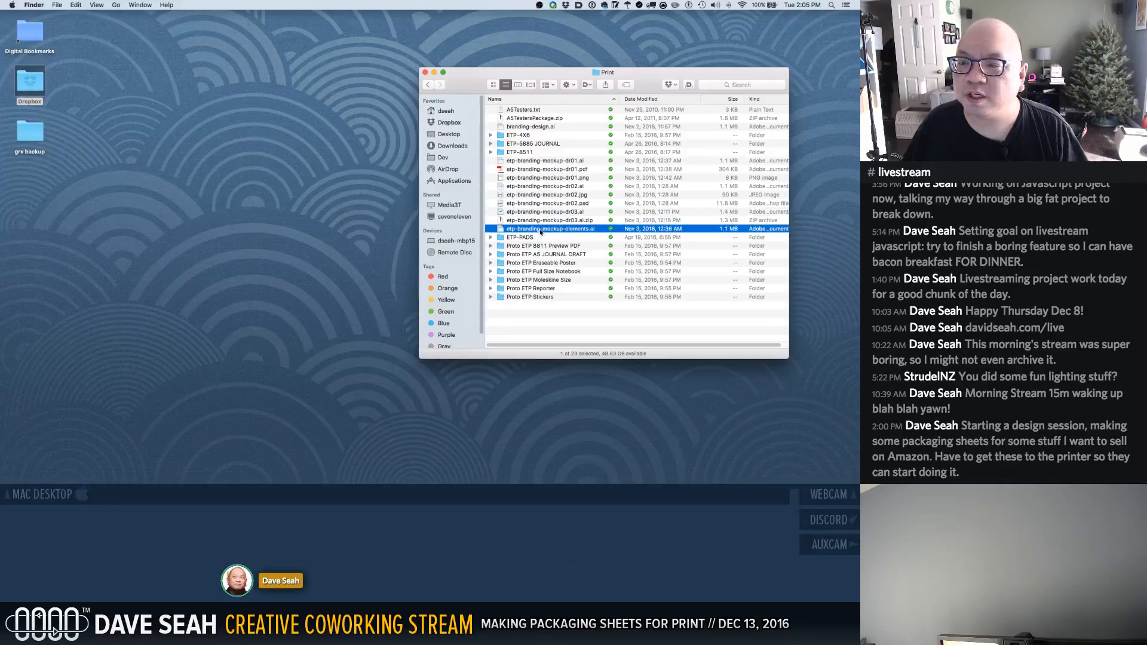
left_click(540, 215)
double_click(541, 212)
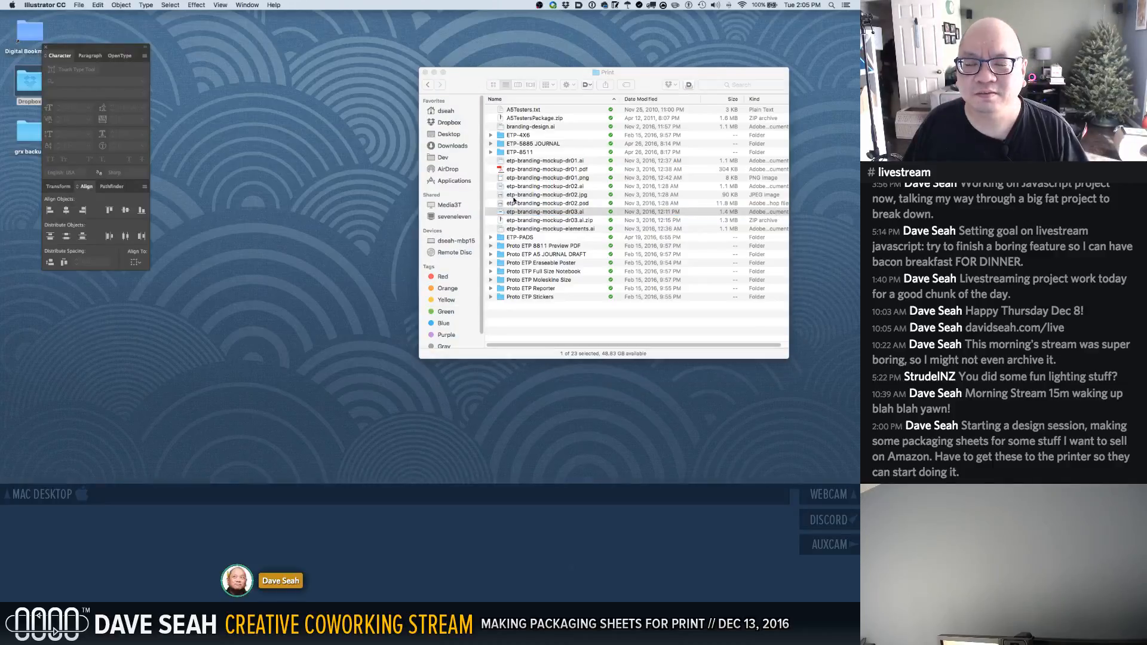
Switch to the desktop space holding Illustrator and close the Finder window that shows the Barcodes folder
key("ctrl+Up")
mouse_move(412, 14)
left_click(377, 28)
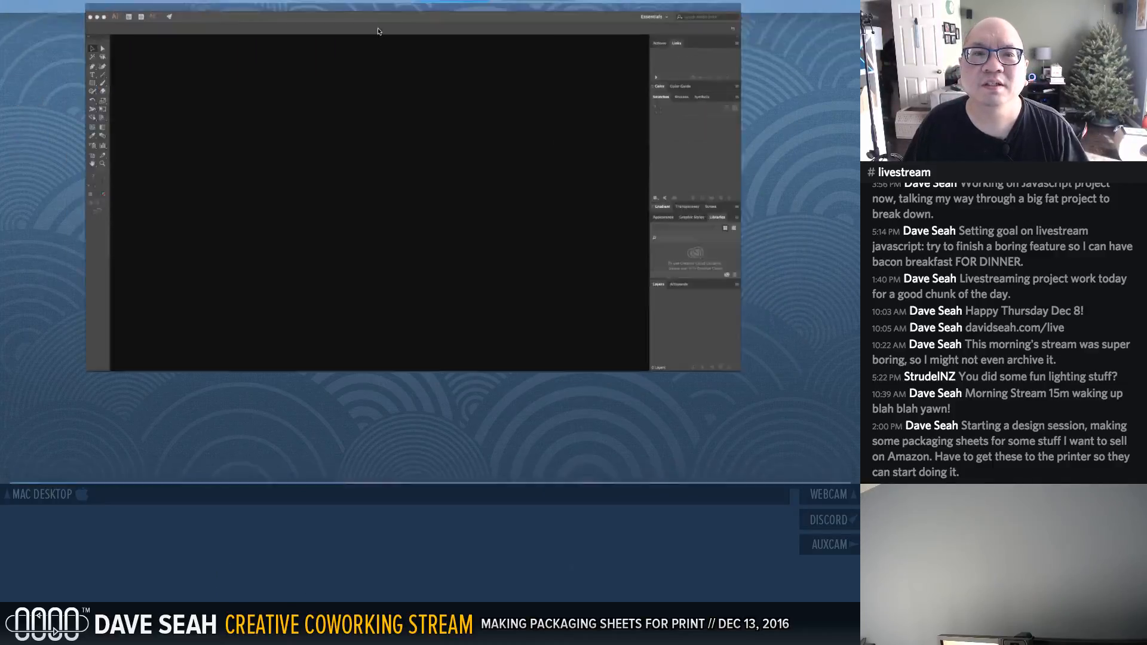
left_click(529, 292)
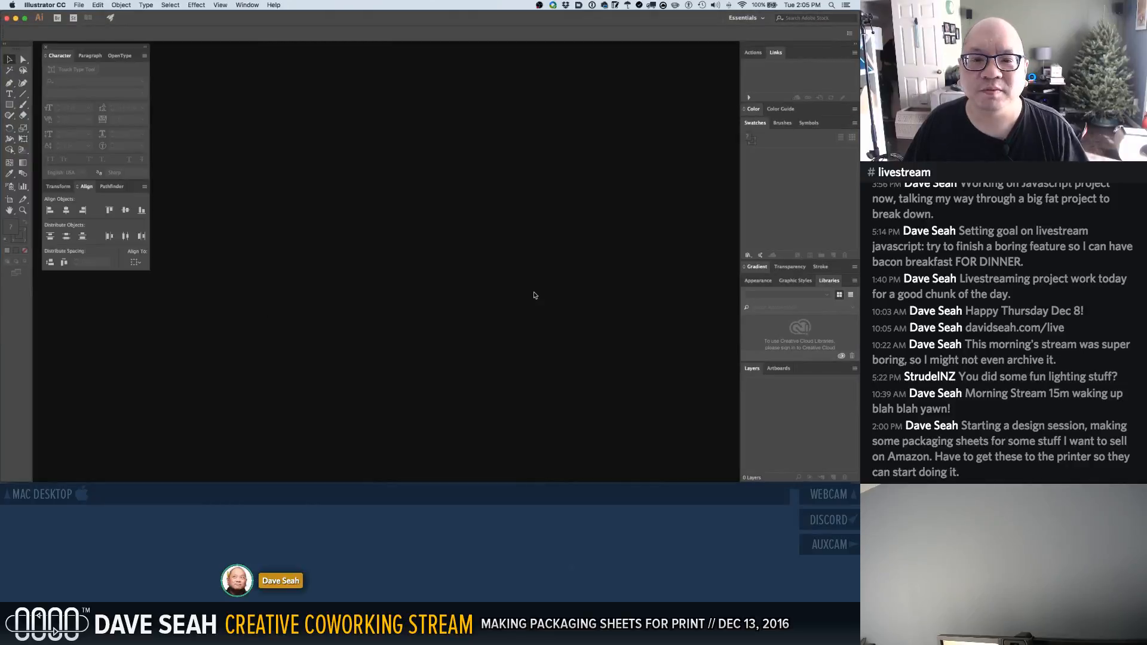
key("ctrl+Up")
left_click(663, 228)
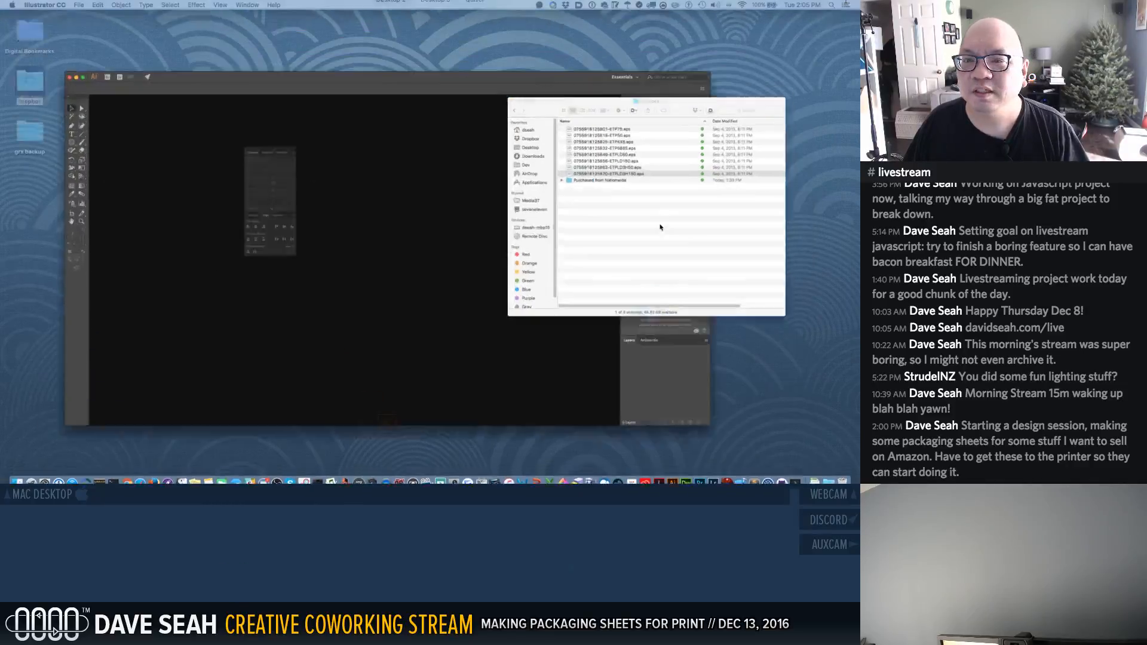
double_click(509, 170)
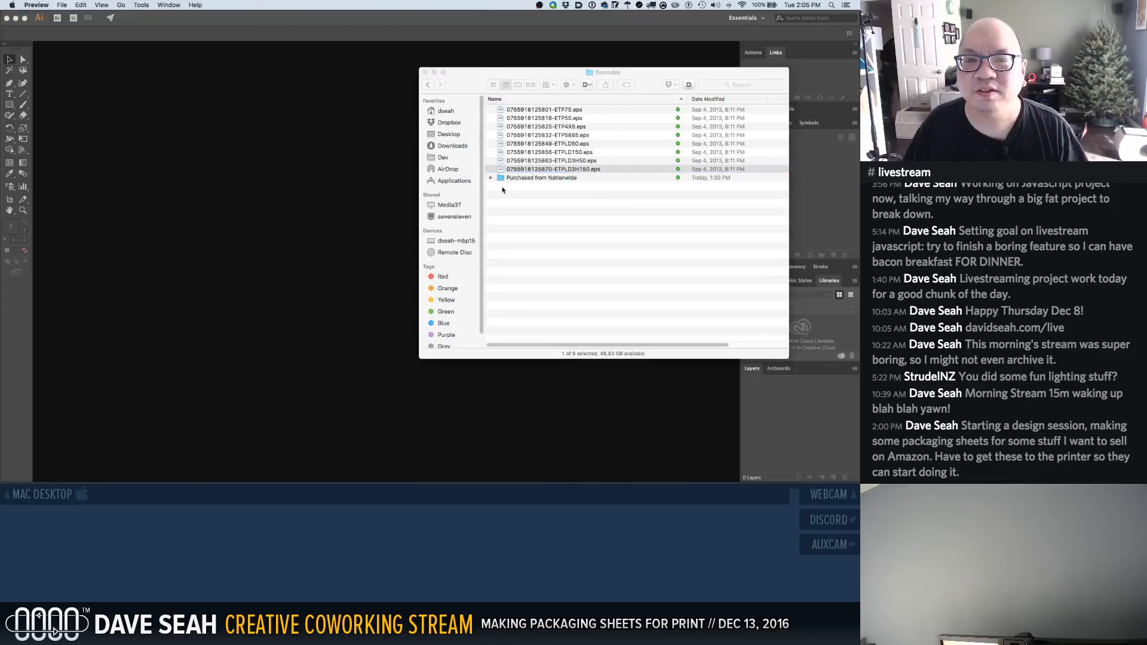
left_click(424, 73)
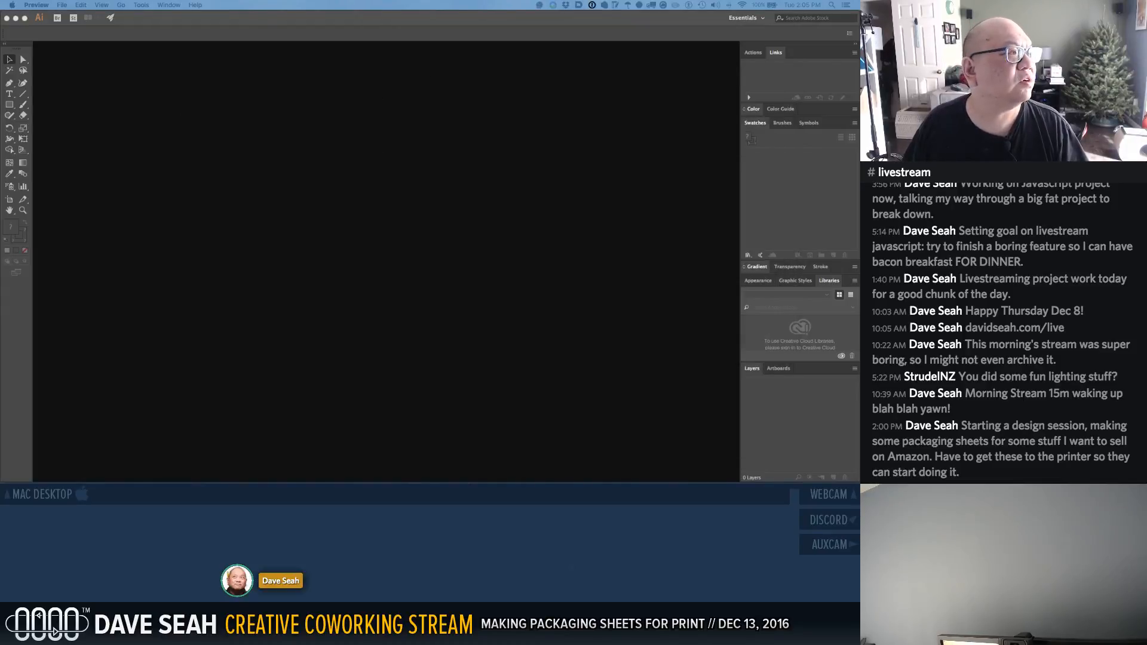
Return to the Print folder window on Desktop 3 and open etp-branding-mockup-dr03.ai again
key("ctrl+Up")
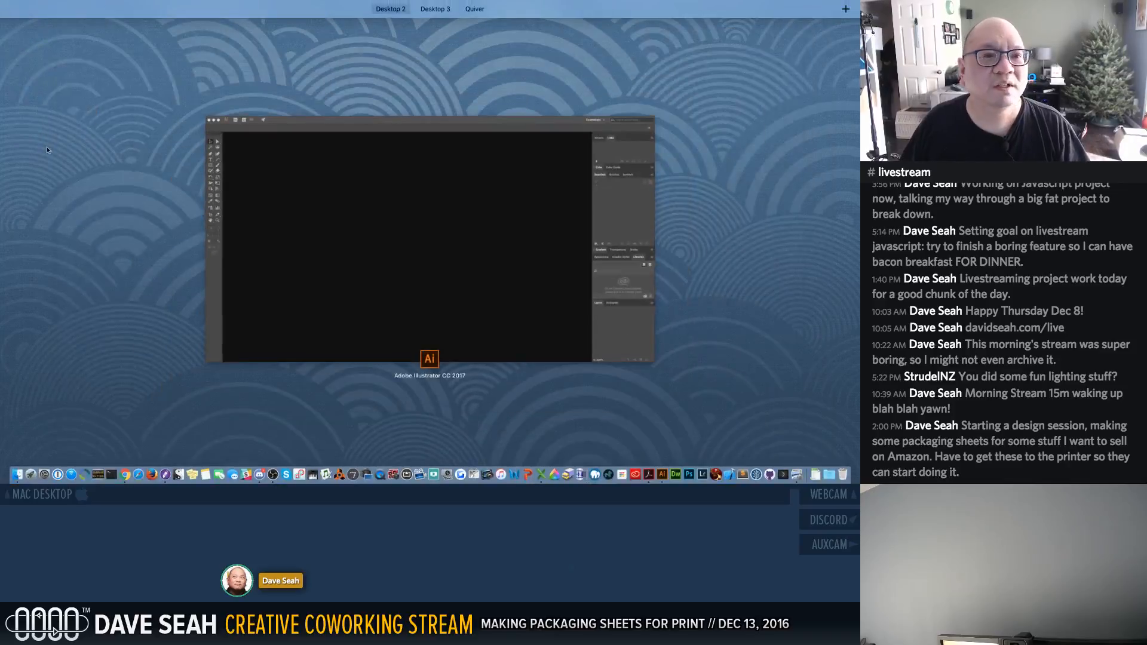
mouse_move(448, 36)
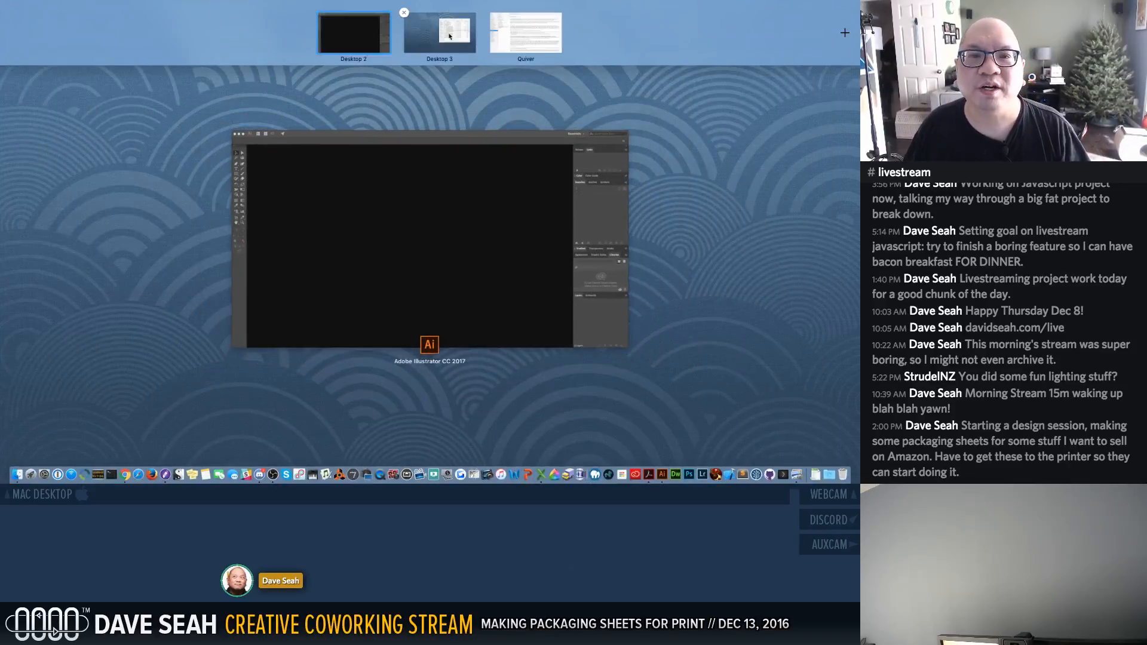
left_click(449, 35)
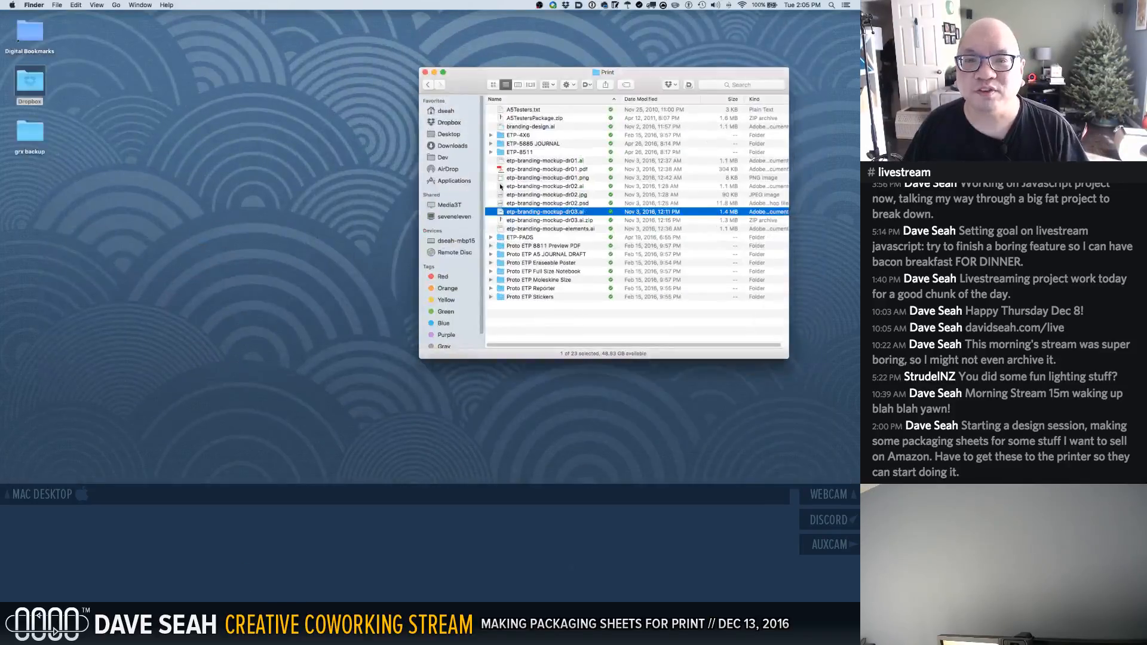
double_click(517, 212)
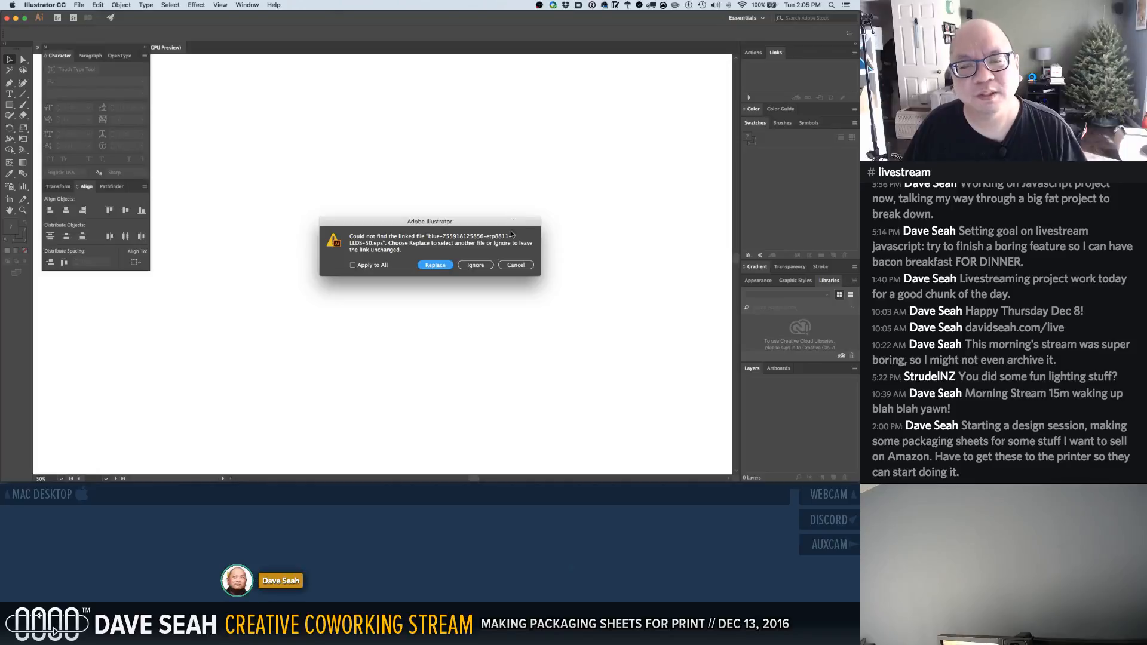
Choose to replace the missing linked EPS file and look for it in the Print folder under ETP Variants
left_click(438, 266)
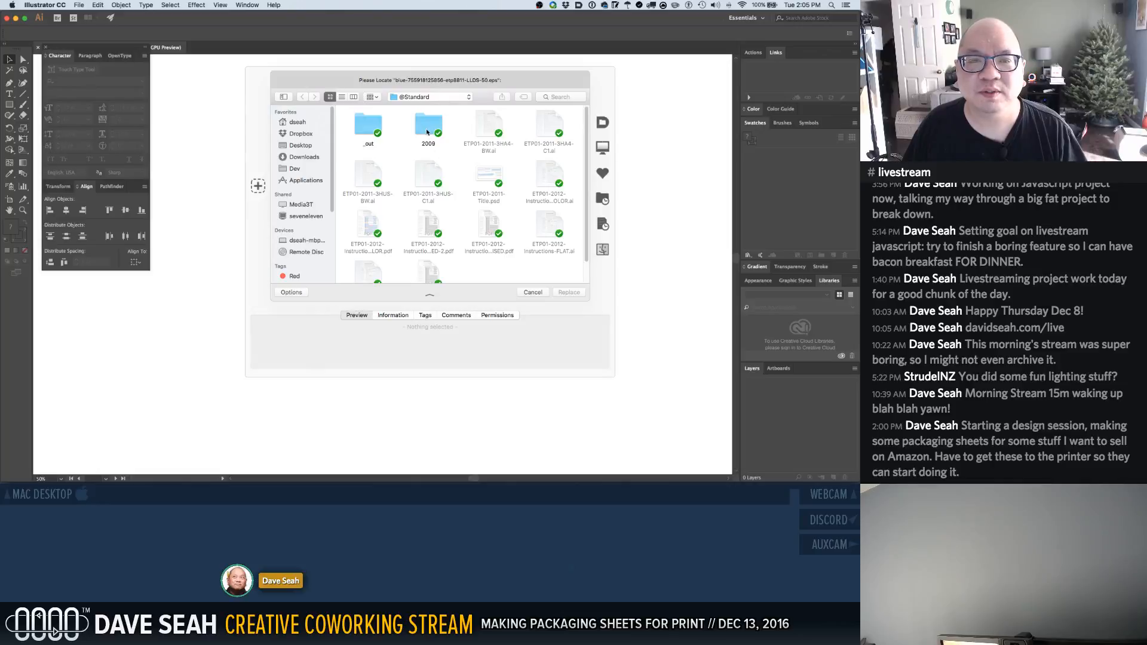
left_click(418, 97)
mouse_move(430, 107)
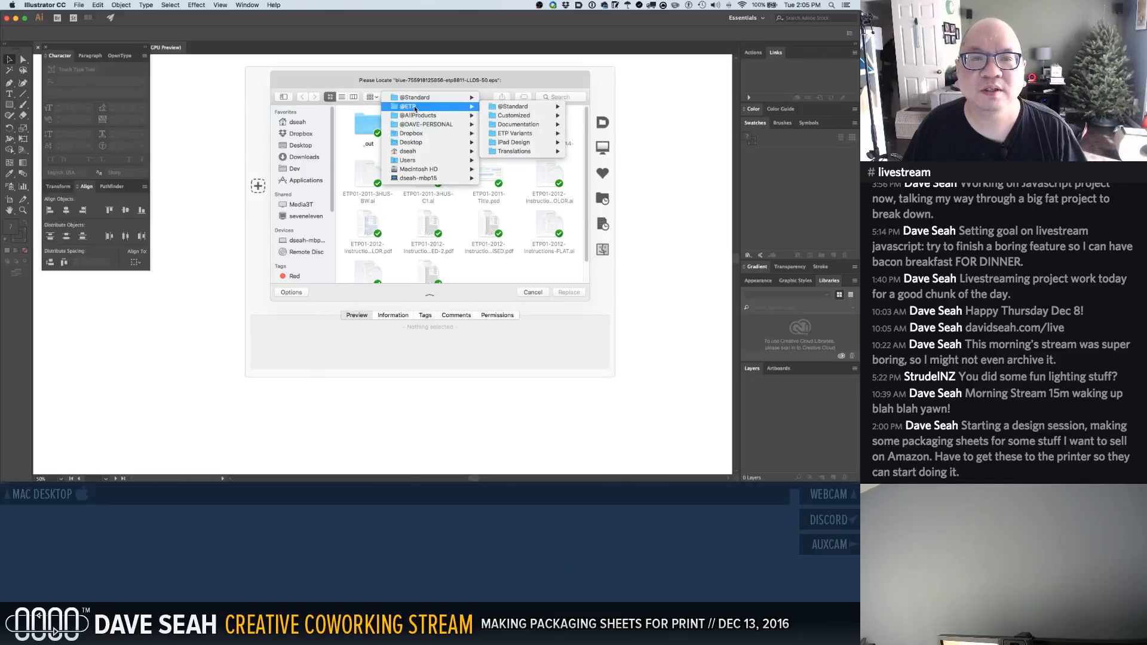
mouse_move(514, 134)
mouse_move(588, 142)
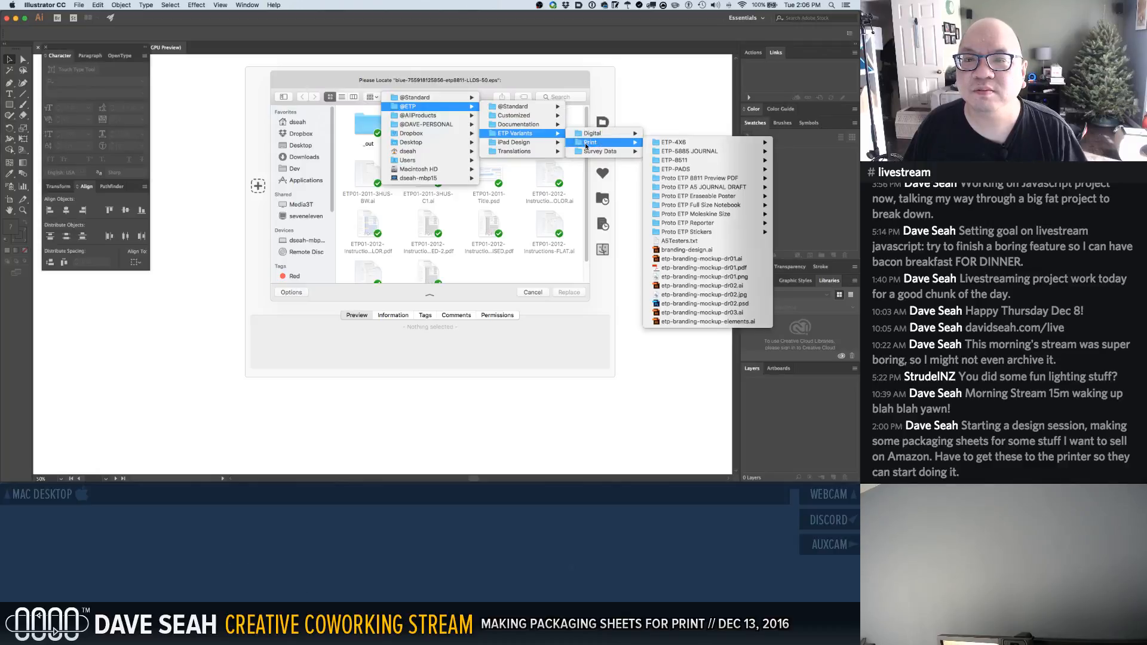
left_click(590, 142)
scroll(533, 168, "down", 5)
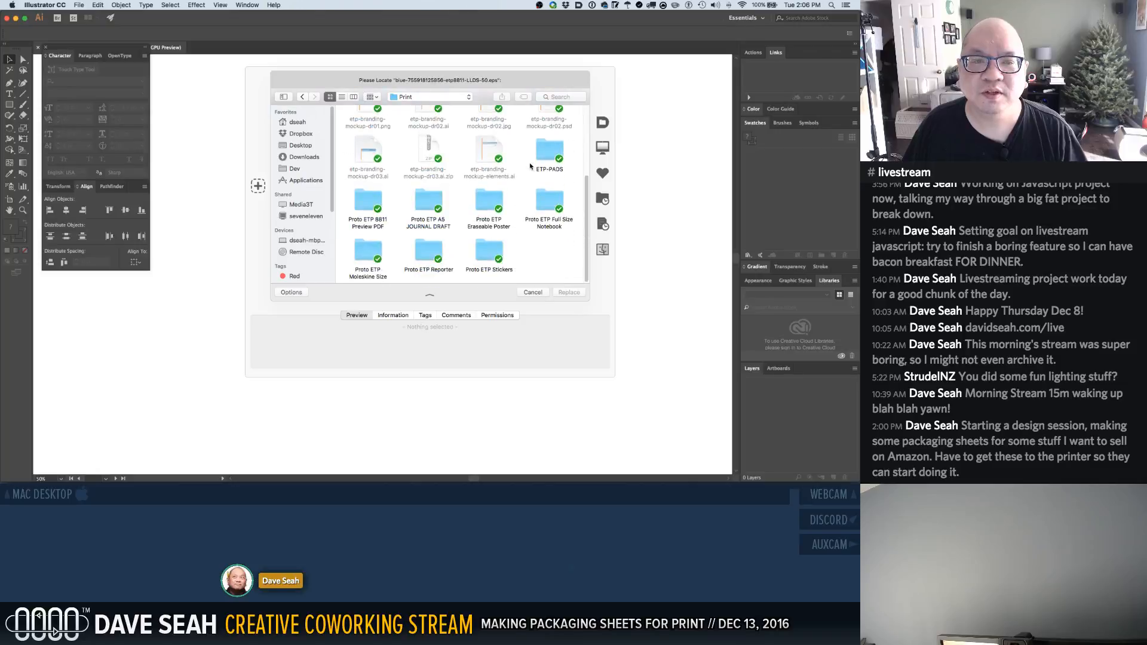
scroll(531, 168, "up", 5)
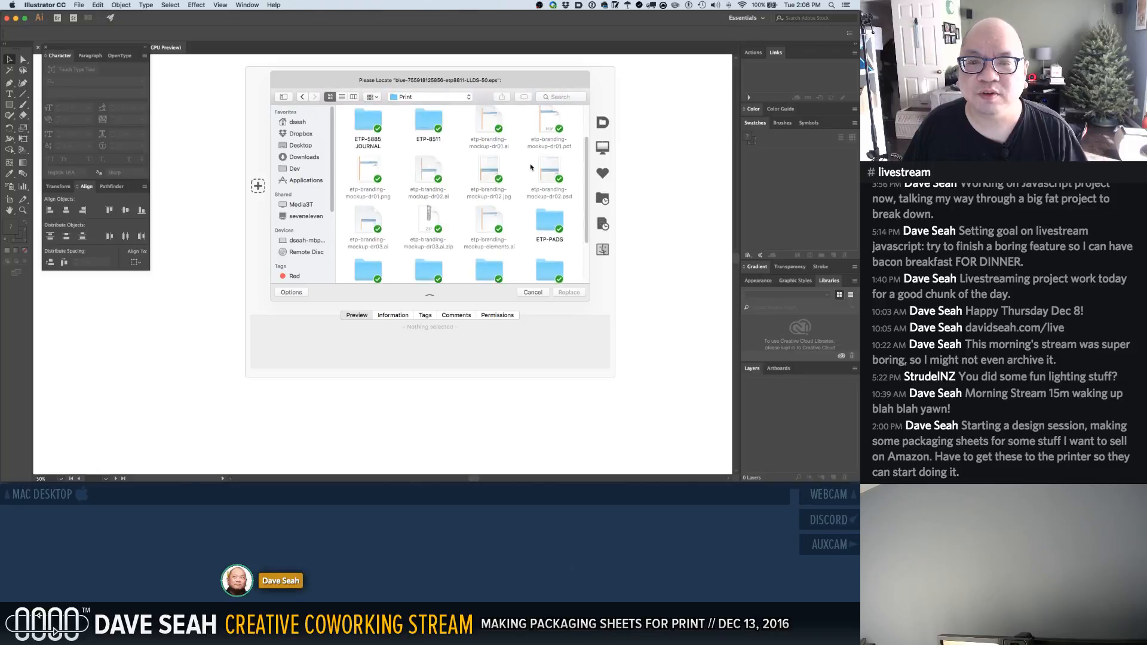
left_click(428, 97)
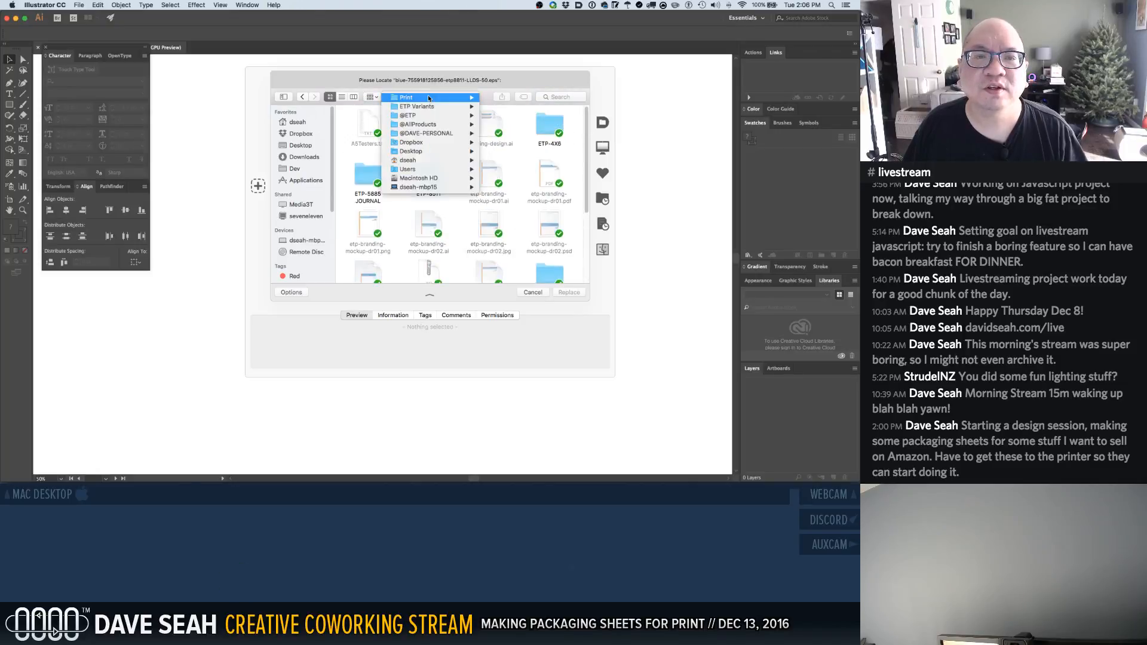
left_click(427, 115)
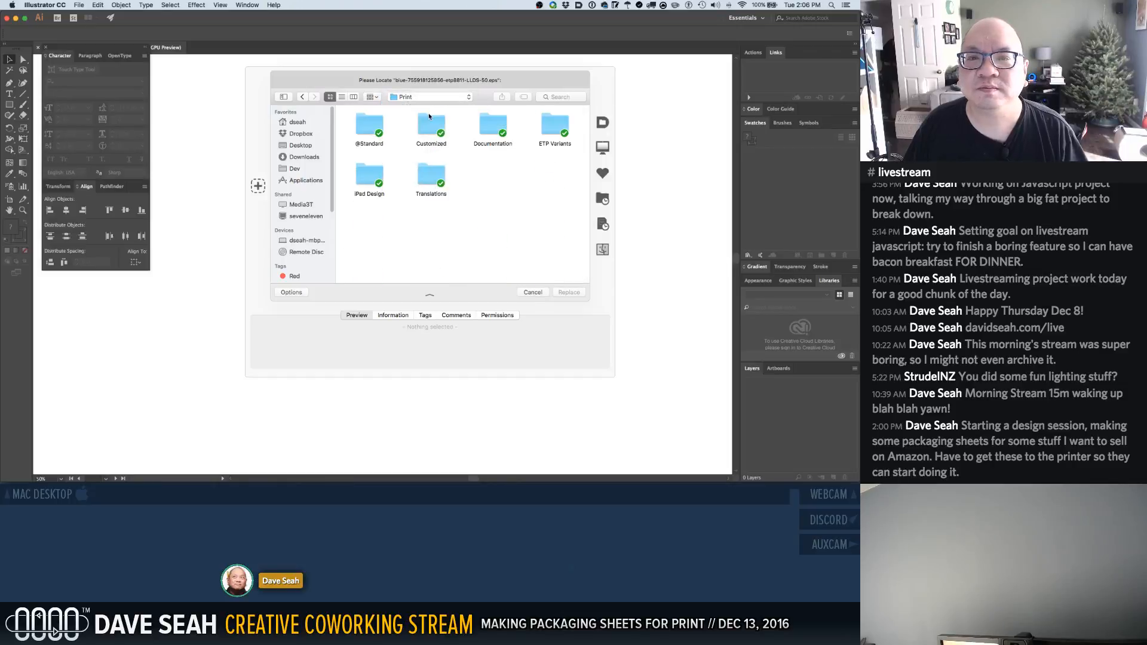
left_click(427, 99)
mouse_move(428, 99)
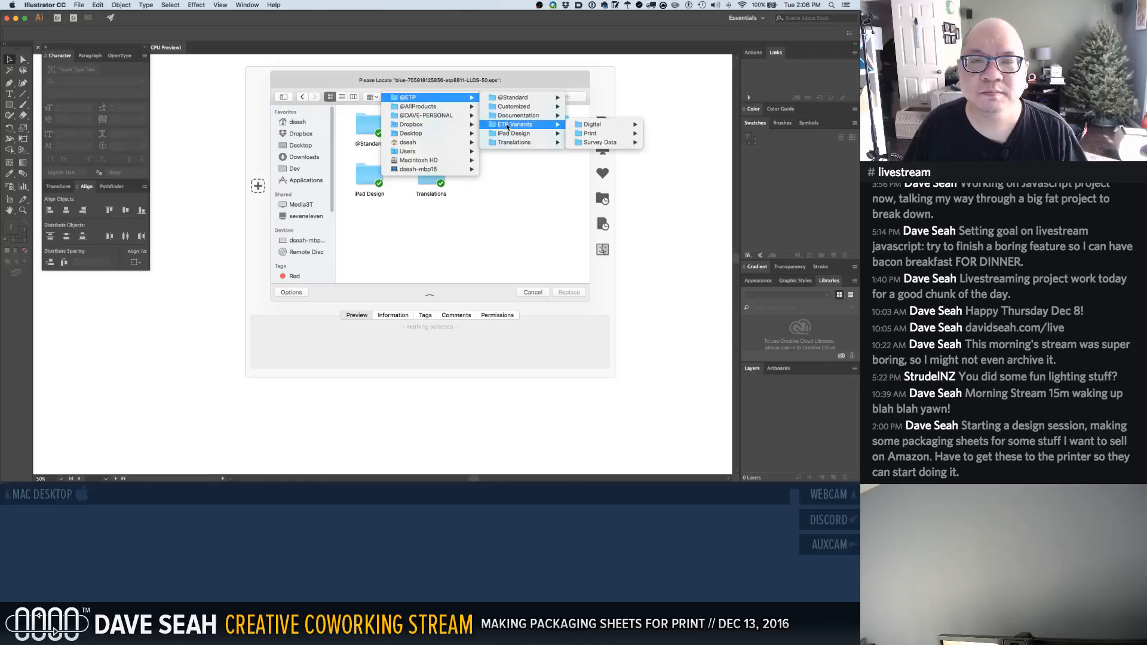
key("Escape")
key("Escape")
key("Escape")
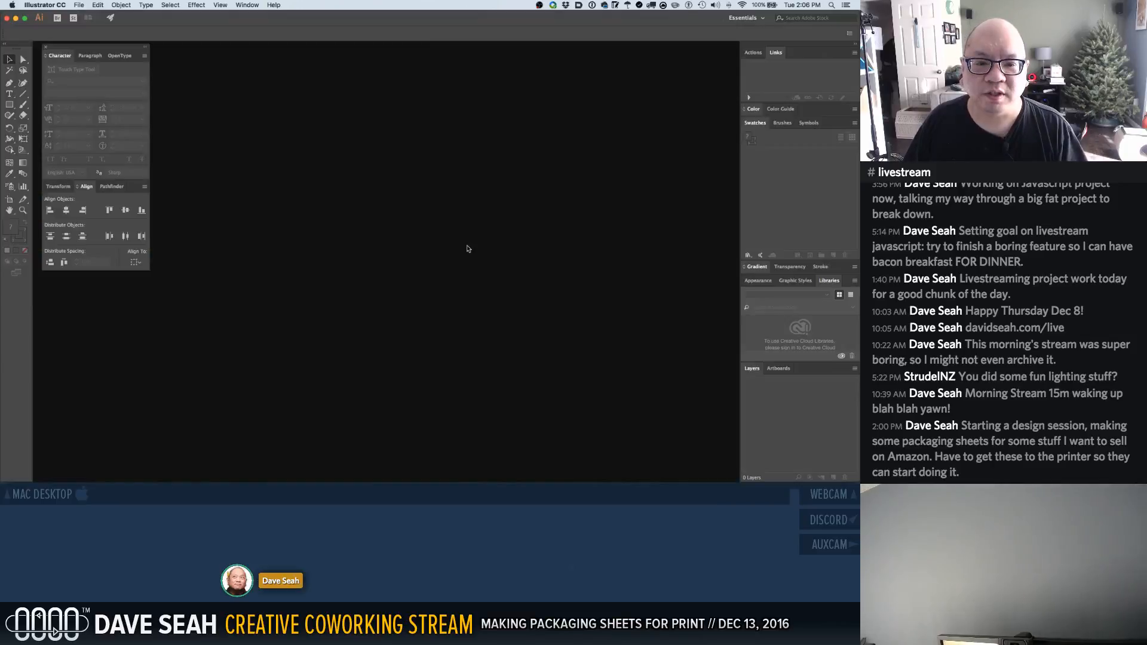
Make room on the Finder desktop and move all nine etp-branding-mockup files out of the Print folder onto it
key("ctrl+Right")
left_click_drag(542, 83, 431, 95)
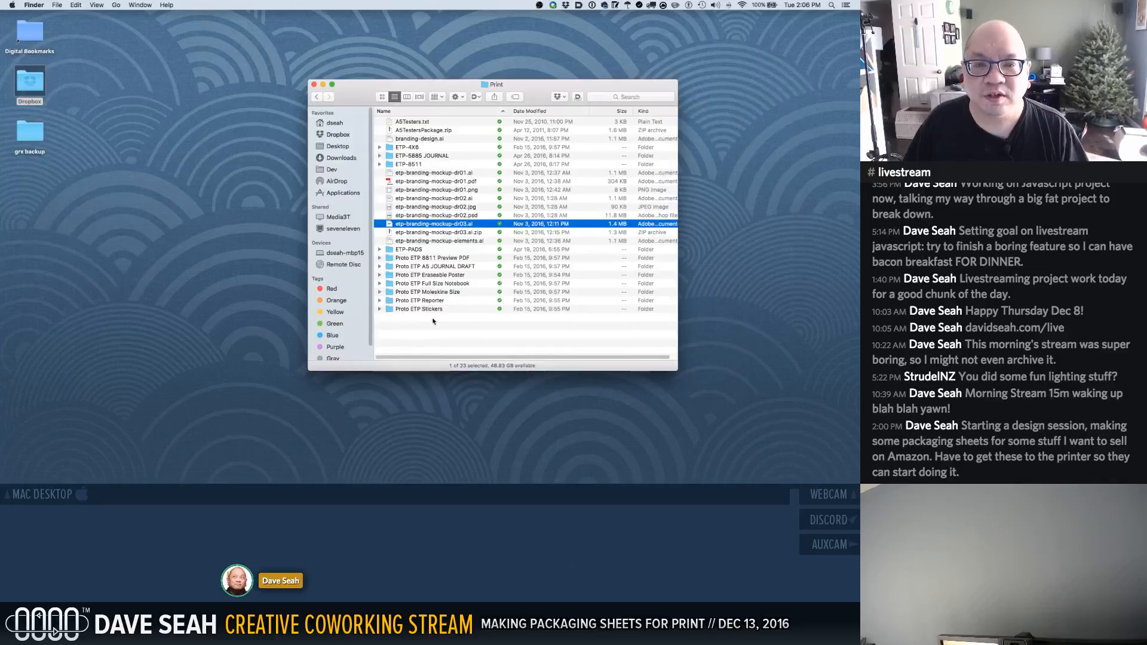
left_click(418, 330)
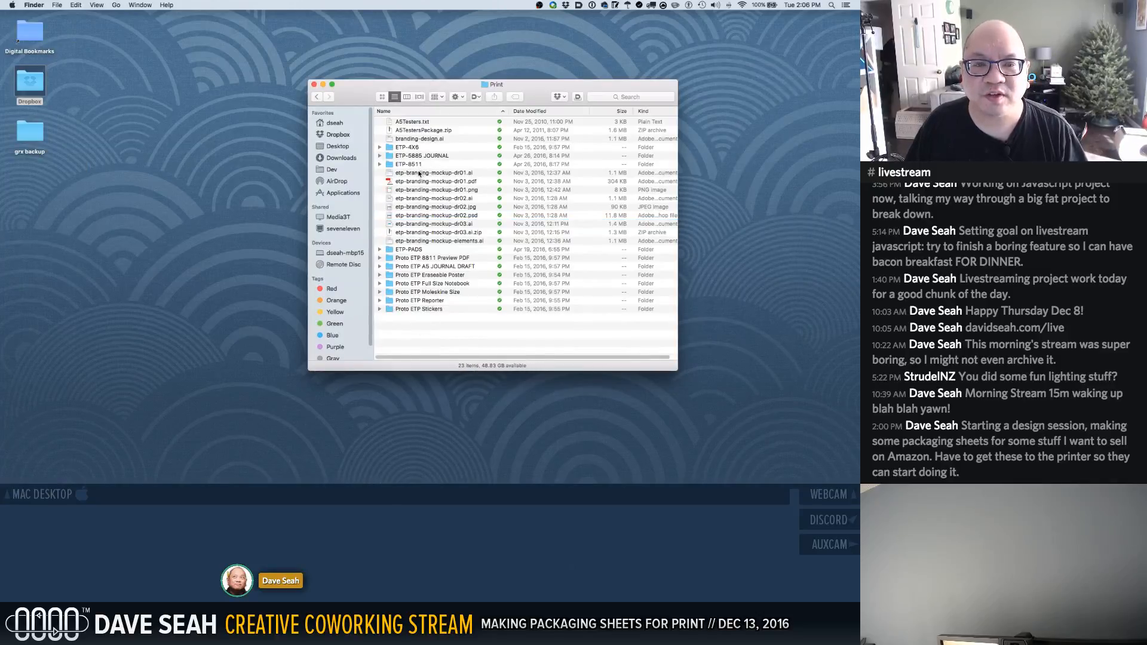
left_click(421, 173)
left_click(441, 241, "shift")
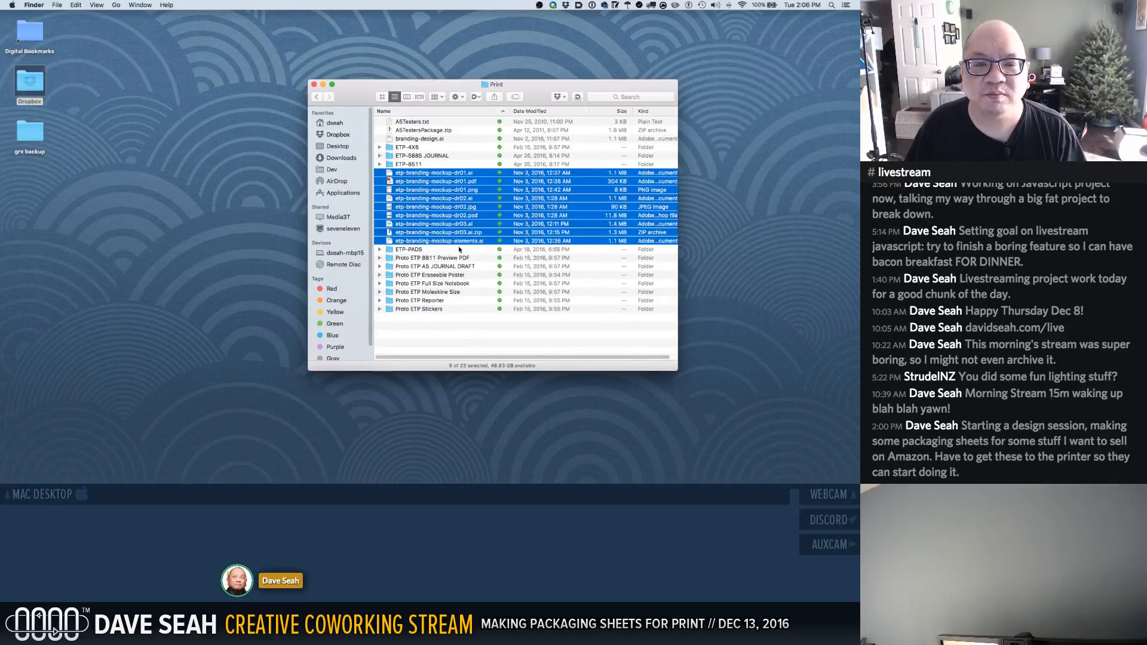
left_click_drag(444, 241, 242, 224)
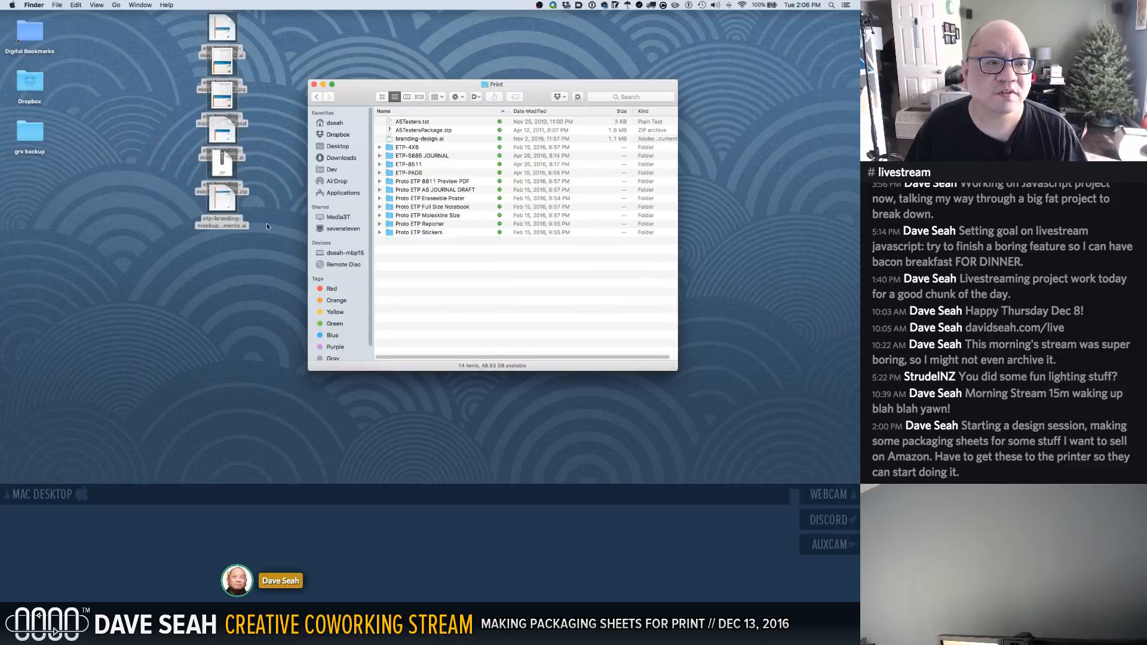
Move branding-design.ai from the Print folder to the desktop and check the remaining A5Testers files
left_click_drag(438, 142, 254, 286)
left_click(428, 122)
left_click(434, 130)
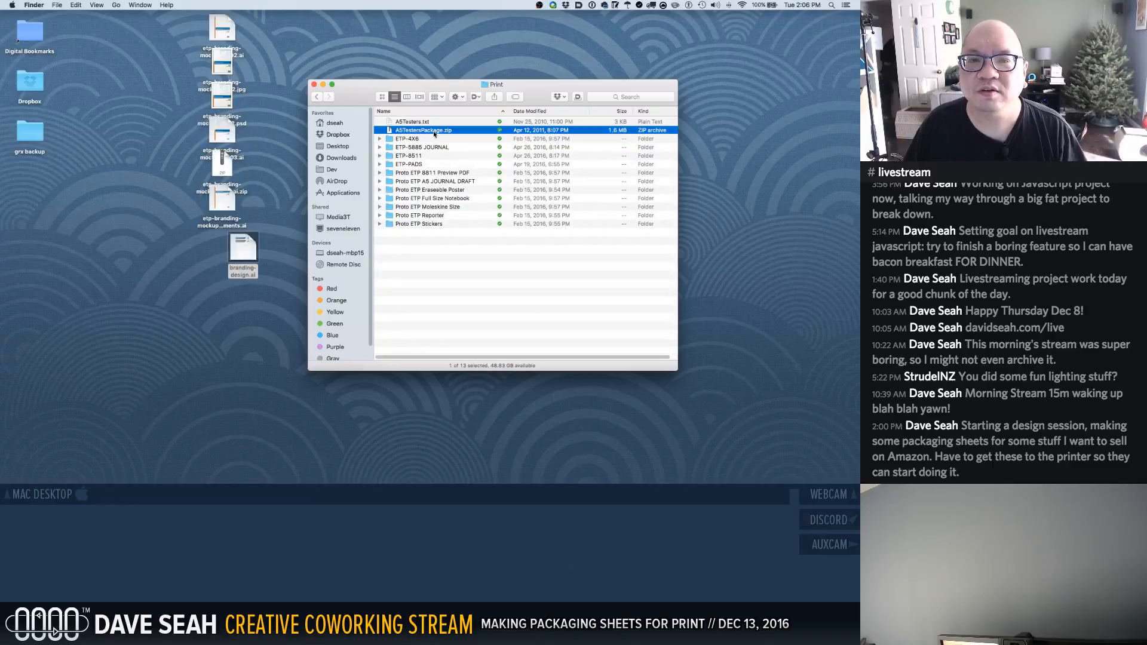
left_click(477, 97)
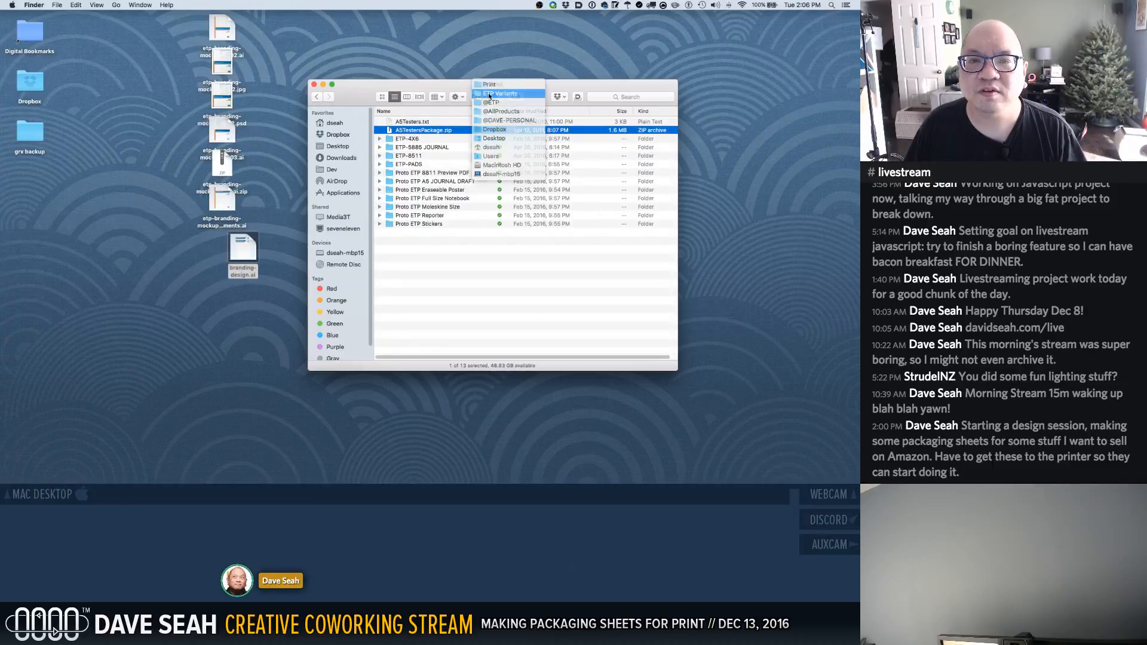
left_click(487, 95)
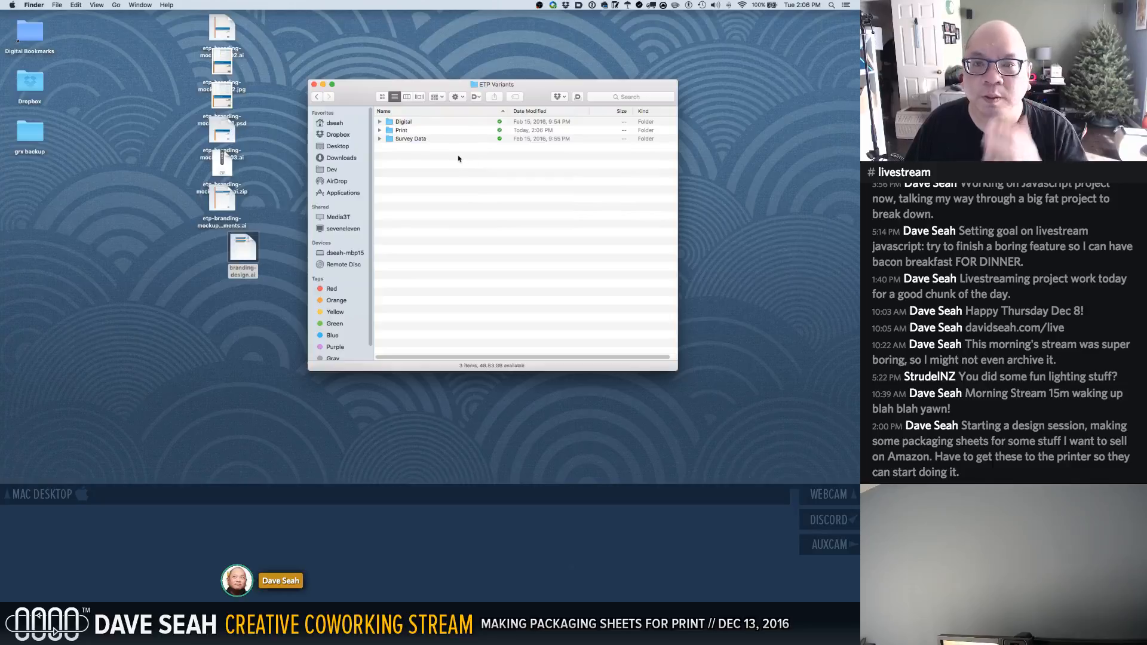
left_click(477, 97)
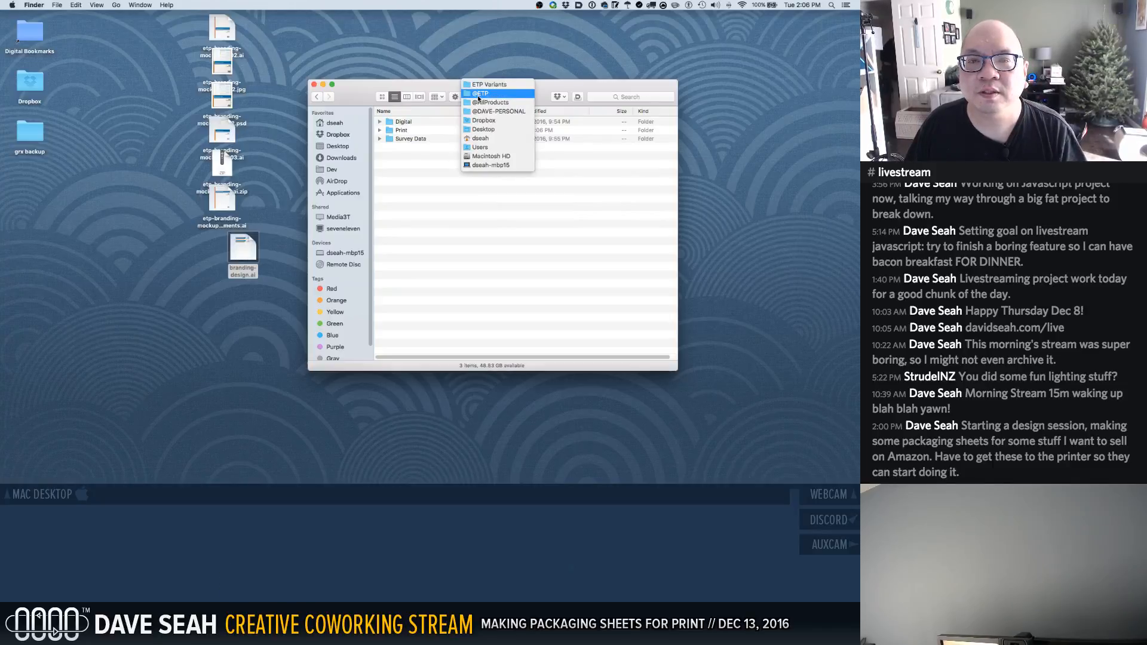
left_click(480, 103)
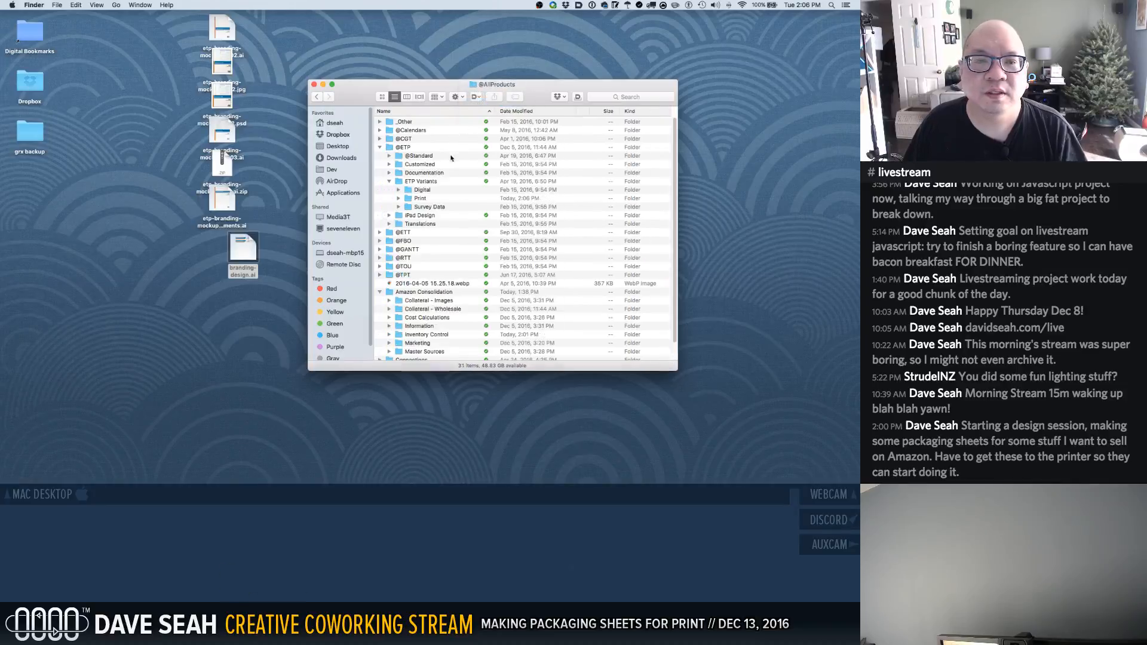
left_click(380, 148)
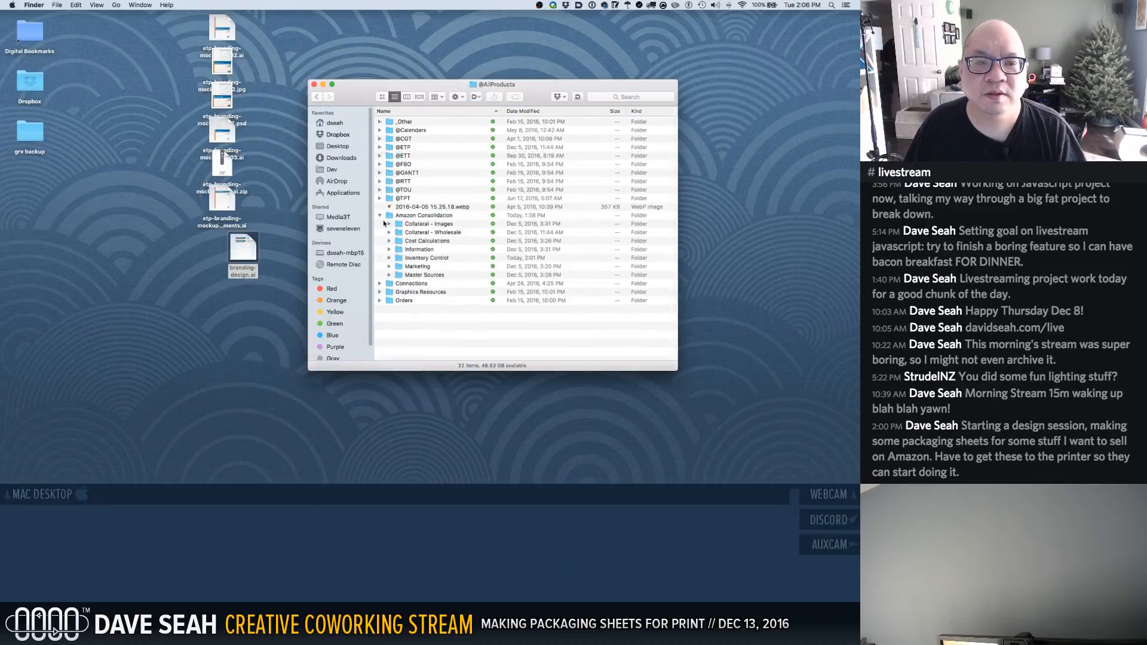
left_click(403, 216)
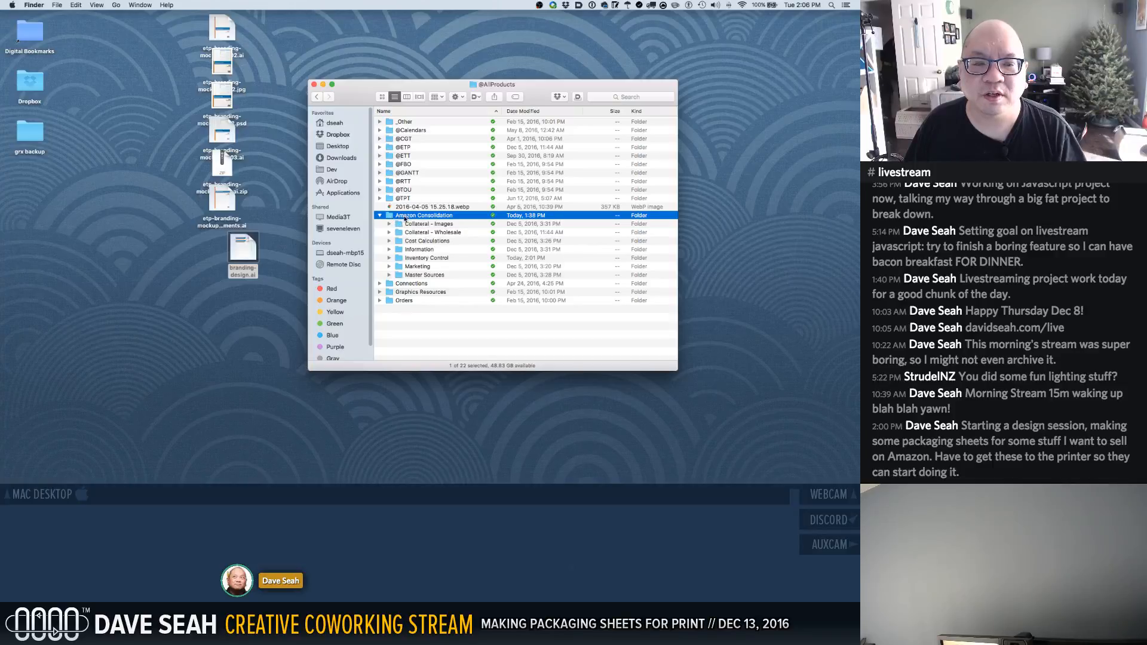
key("Return")
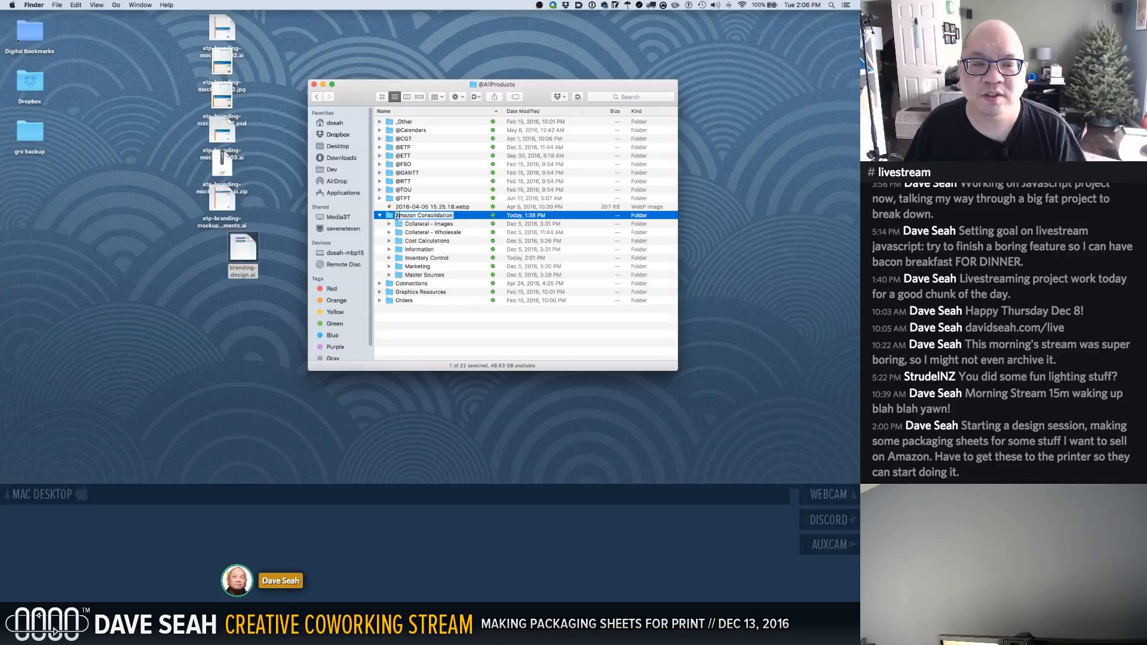
triple_click(410, 218)
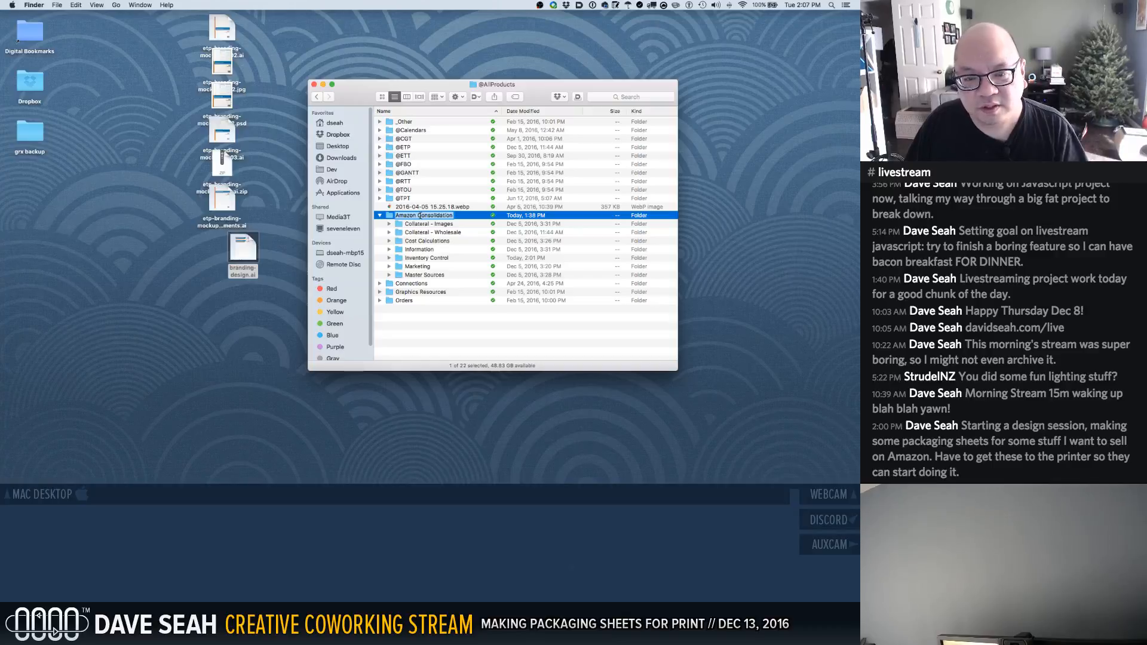
type("Meta")
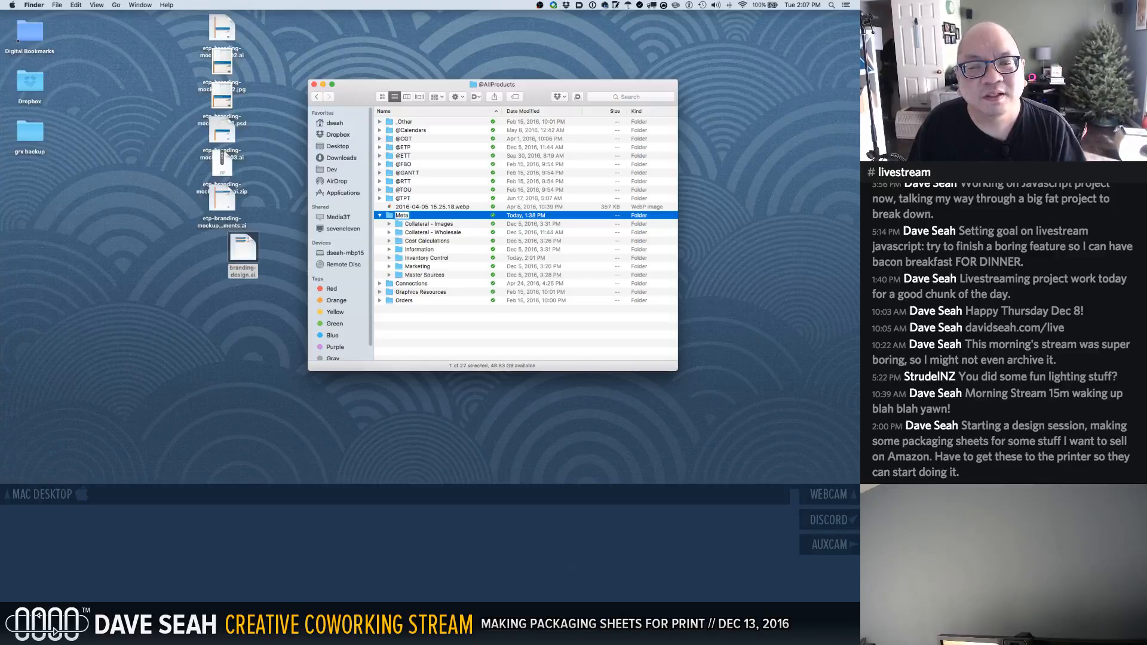
type("Info")
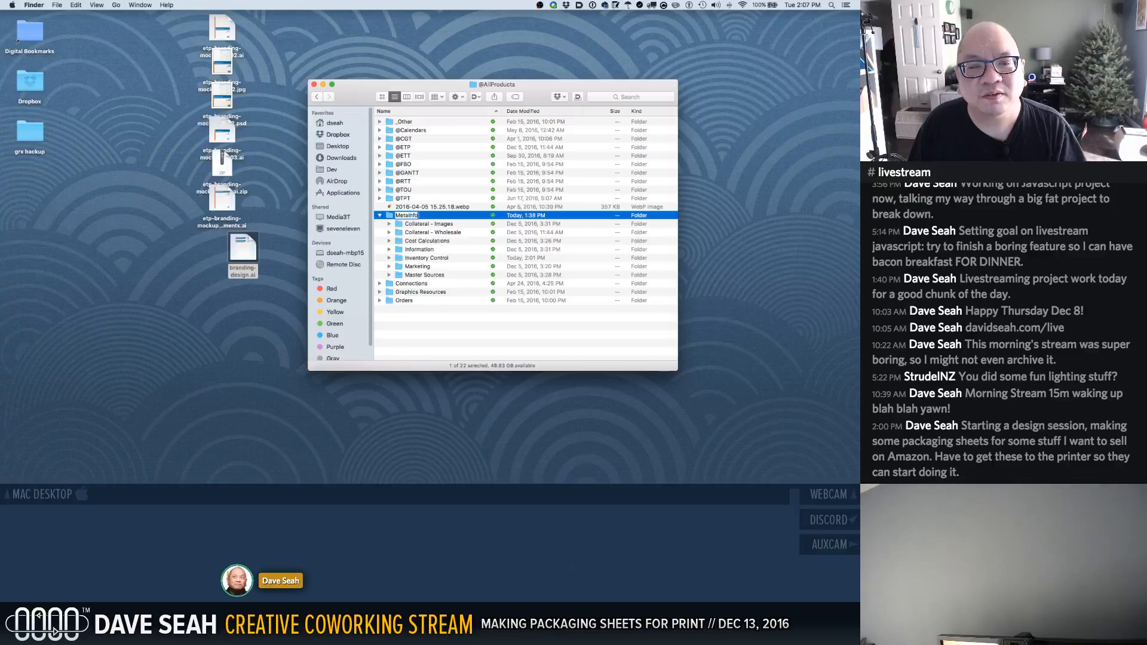
key("BackSpace")
key("BackSpace")
key("BackSpace")
key("Return")
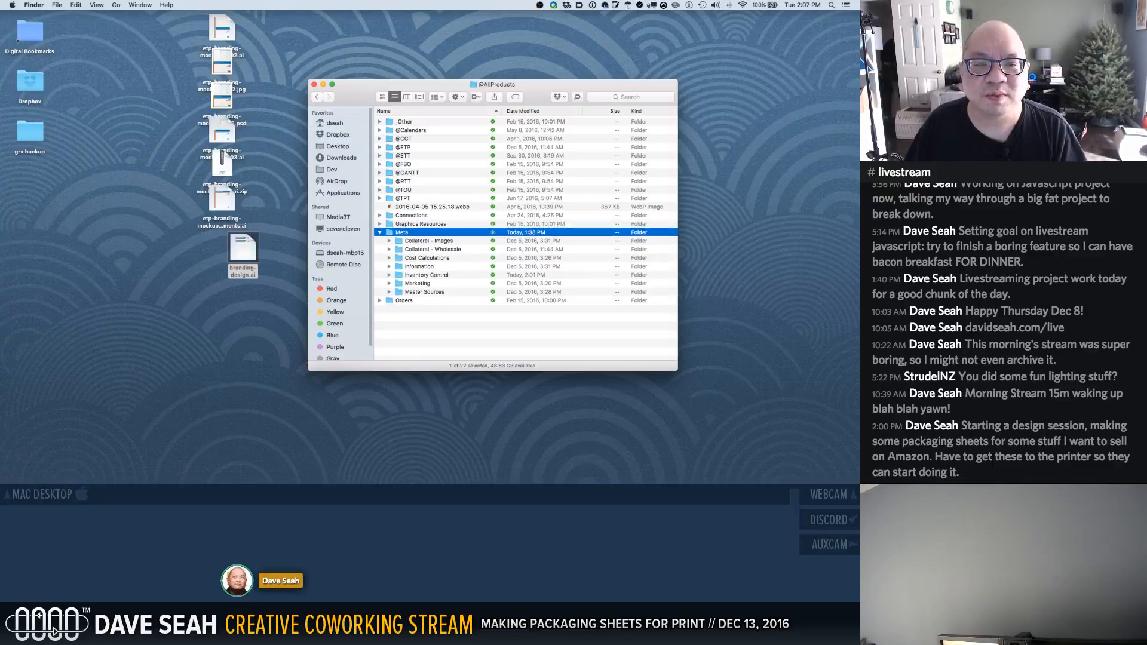
left_click(400, 232)
key("super+a")
type("META")
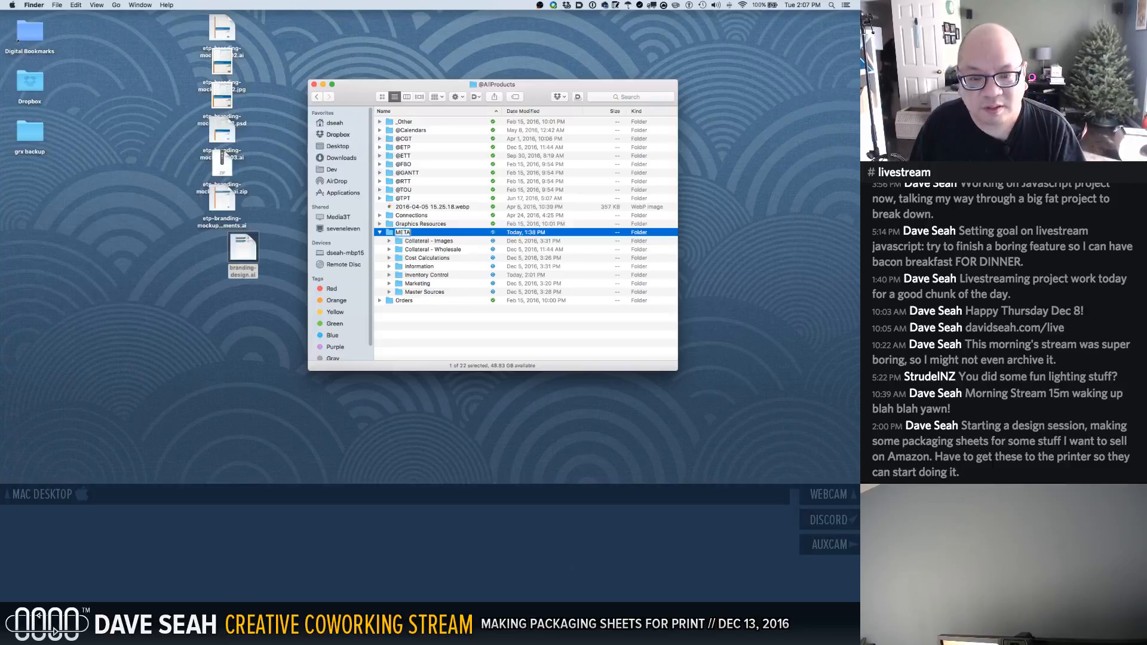
type("DAT")
key("BackSpace")
key("BackSpace")
key("BackSpace")
key("BackSpace")
key("BackSpace")
key("BackSpace")
key("BackSpace")
key("BackSpace")
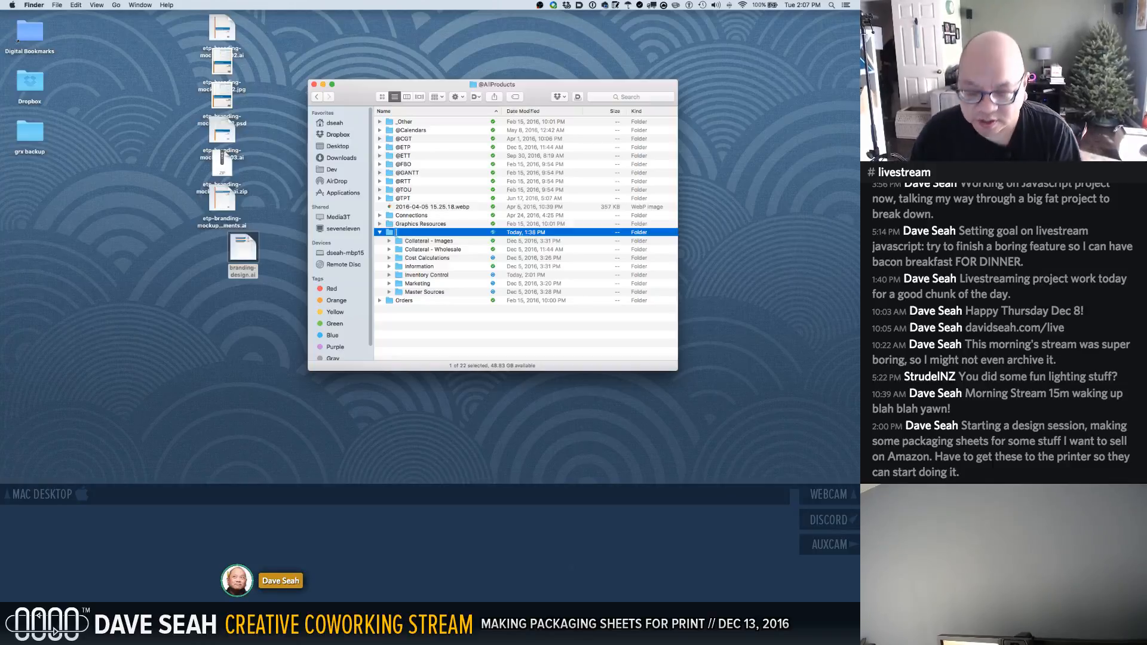
type("ADMIN")
key("Return")
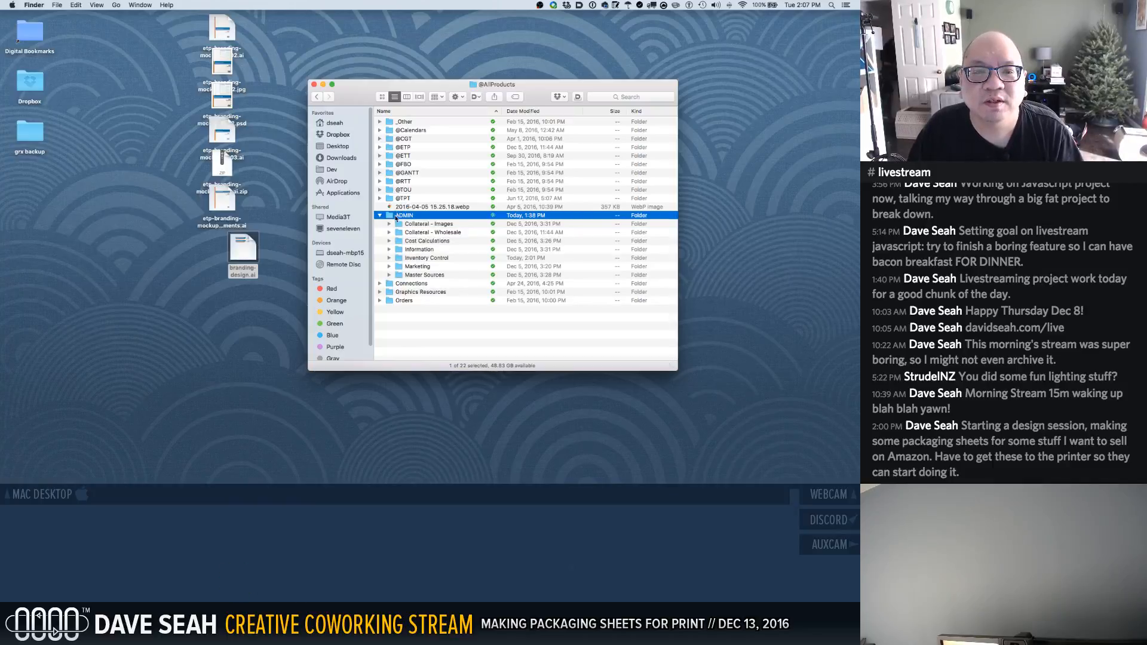
Add an underscore in front of the ADMIN folder's name, making it _ADMIN
left_click(398, 218)
left_click(397, 216)
type("+")
key("BackSpace")
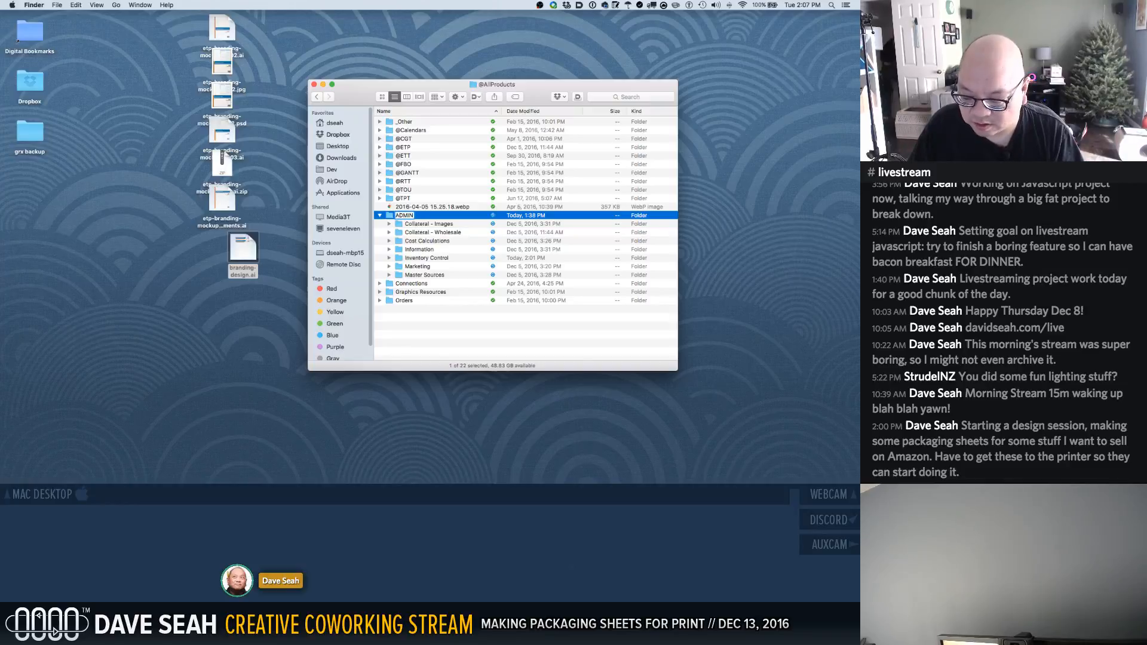
key("Return")
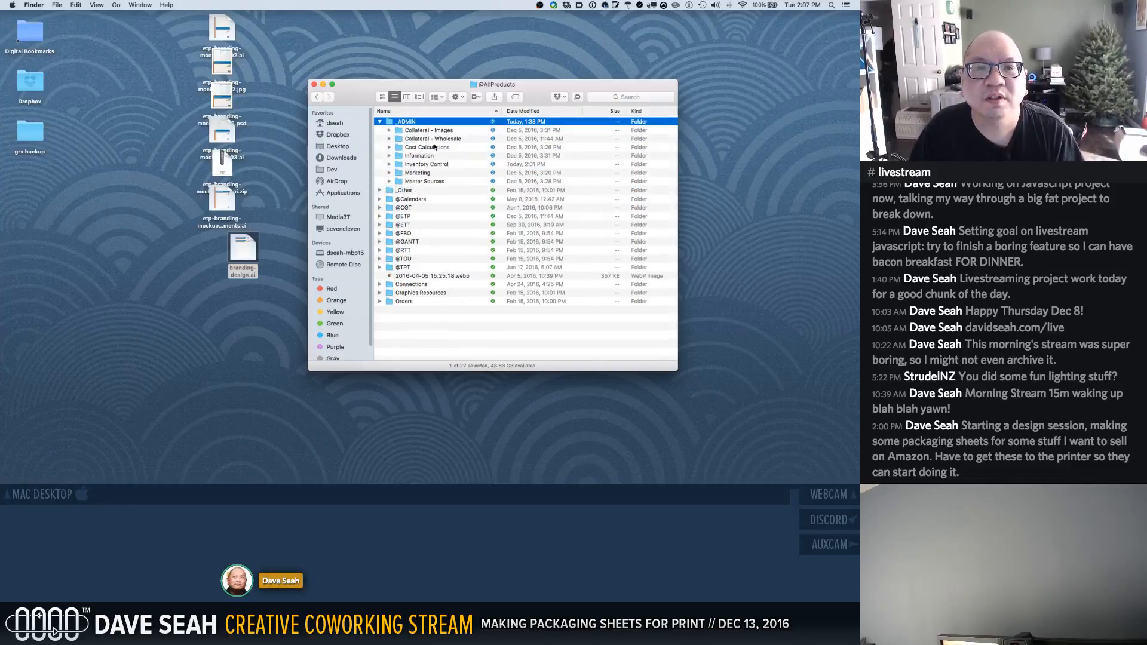
left_click(419, 165)
left_click(398, 173)
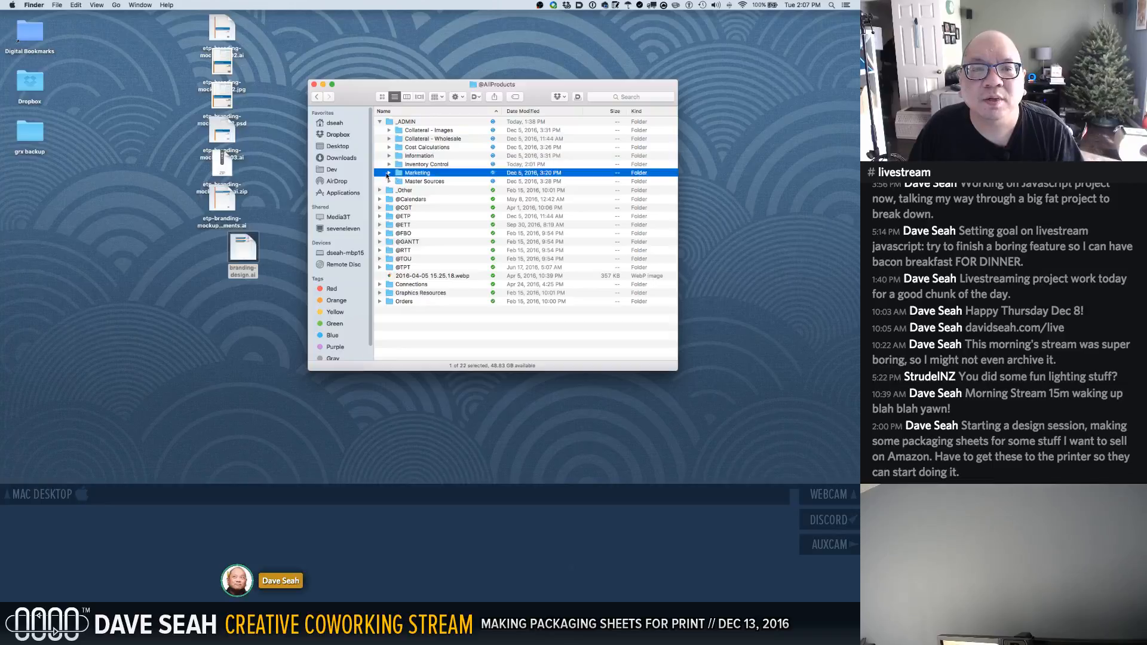
left_click(398, 165)
left_click(402, 138)
left_click(384, 123)
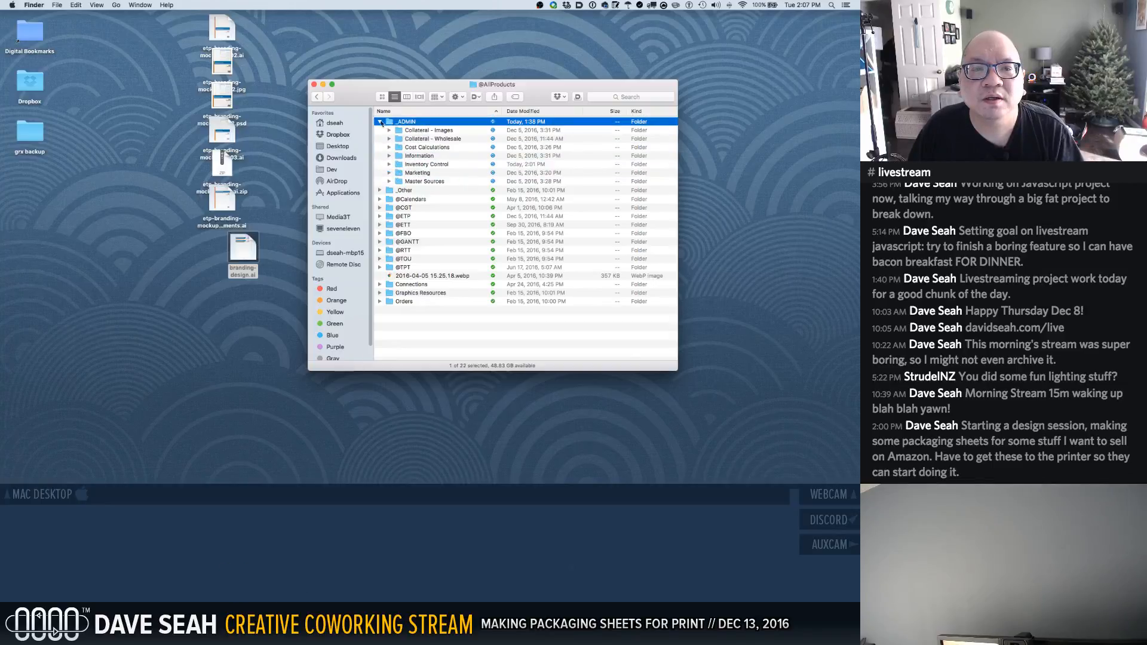
right_click(396, 355)
left_click(418, 357)
type("_Packaging")
key("Return")
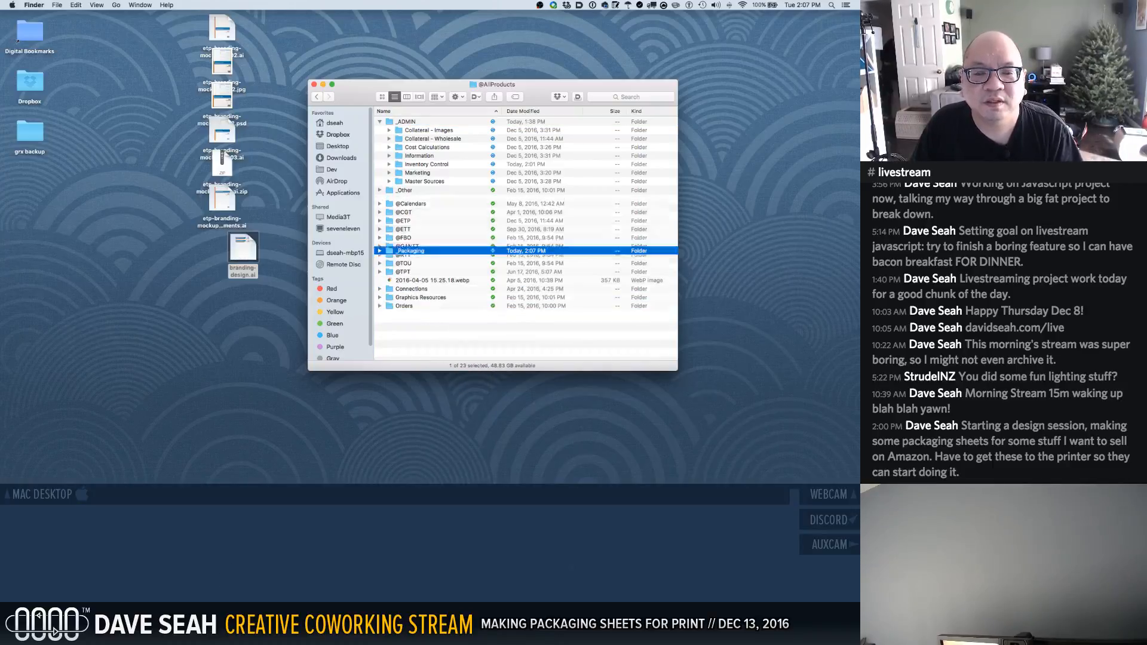
Check the contents of the _Other folder and rename it as Other Products
left_click(388, 190)
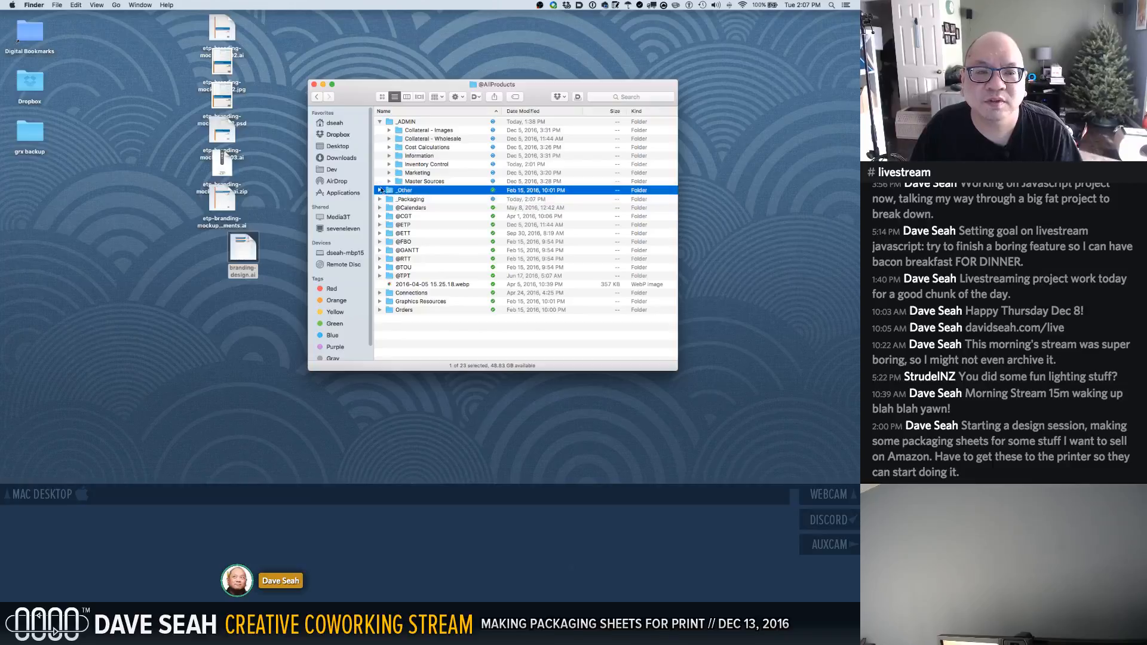
left_click(380, 190)
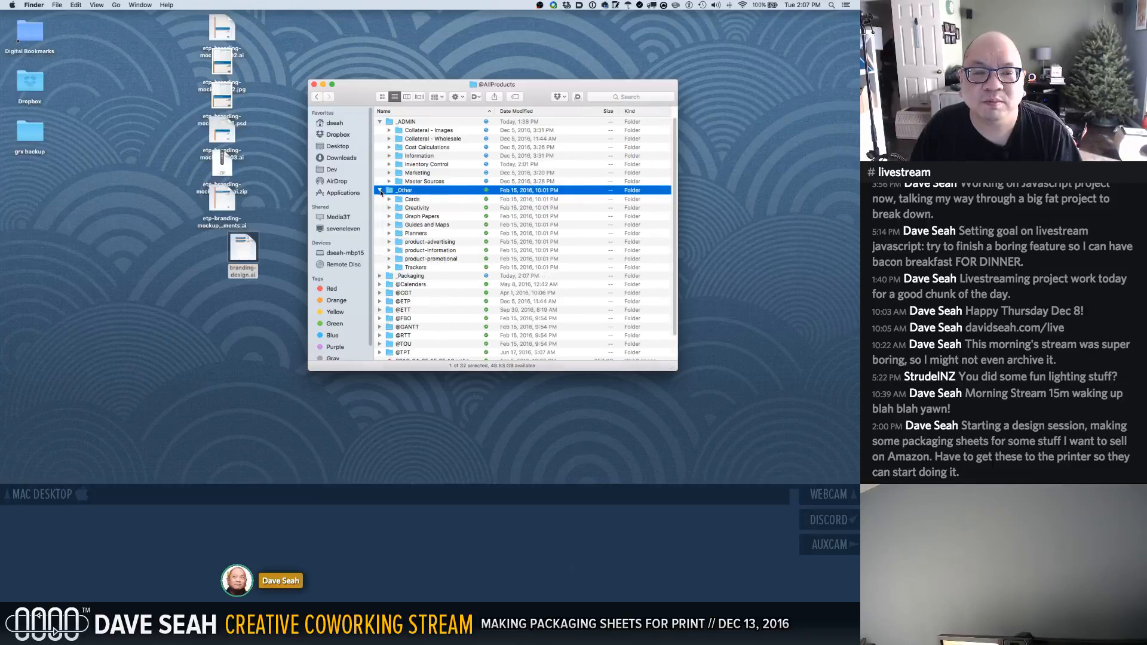
left_click(380, 190)
left_click(400, 191)
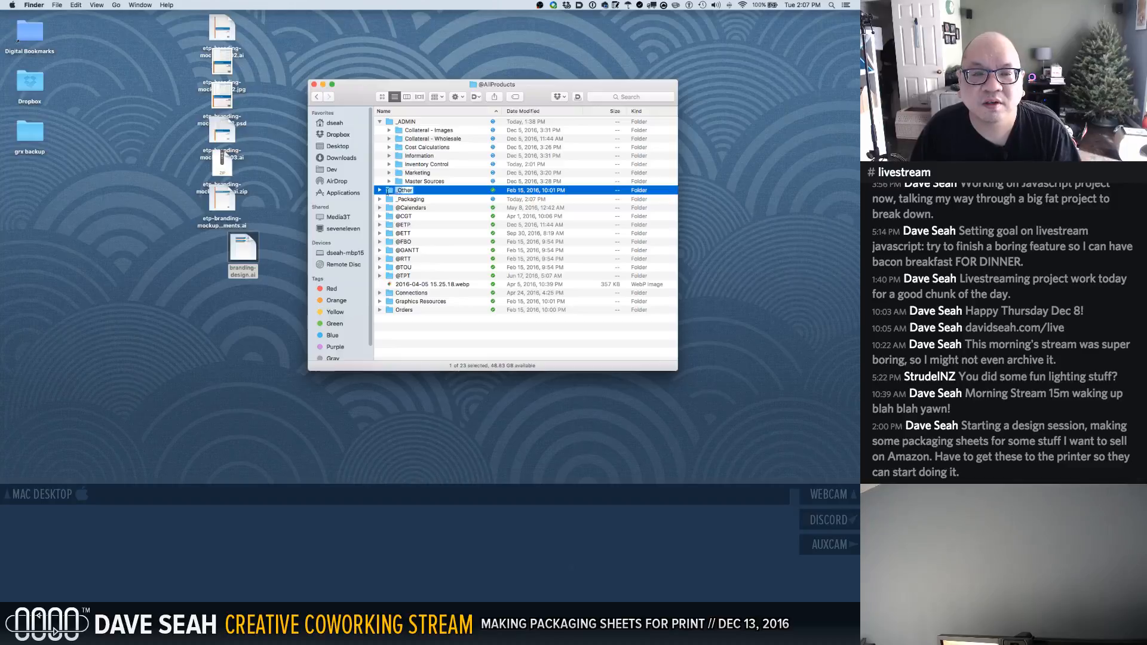
type("Other OPI")
key("BackSpace")
key("BackSpace")
key("BackSpace")
type("Products")
key("Return")
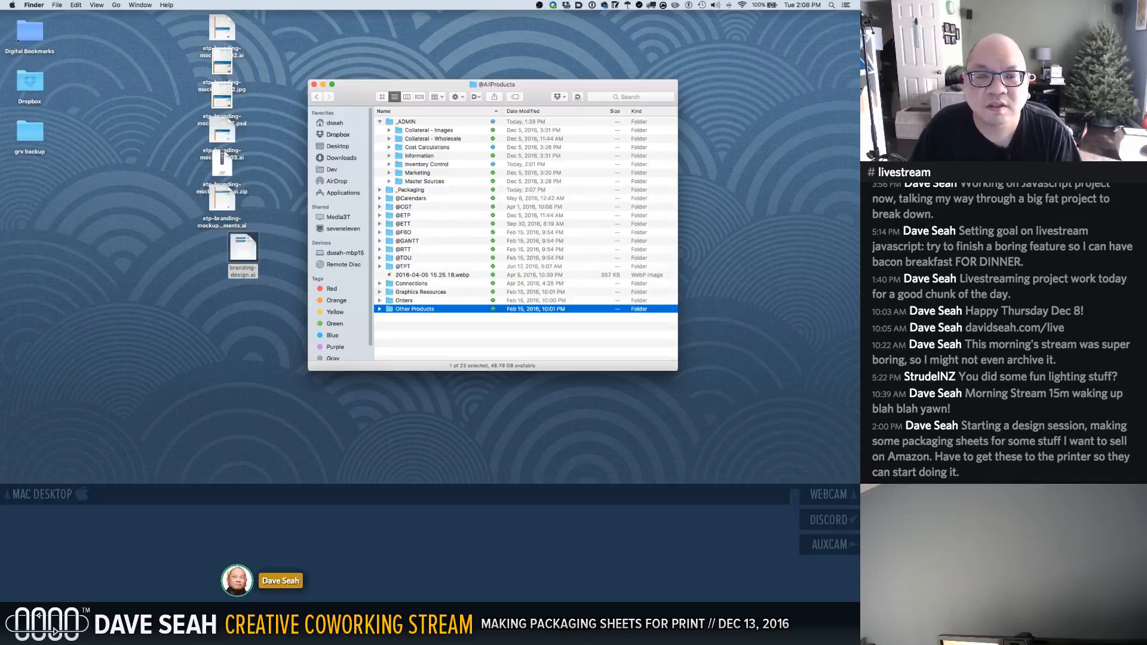
Rename the Orders folder as Reserved Orders and move it into the _ADMIN folder
left_click(401, 330)
left_click(393, 301)
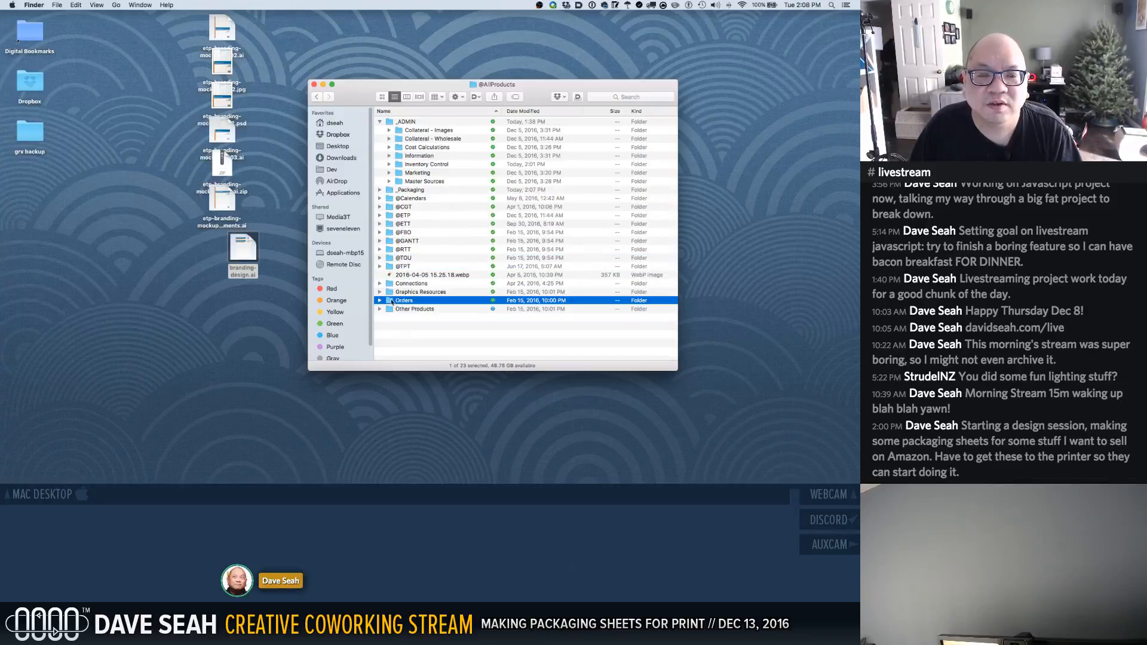
left_click(379, 301)
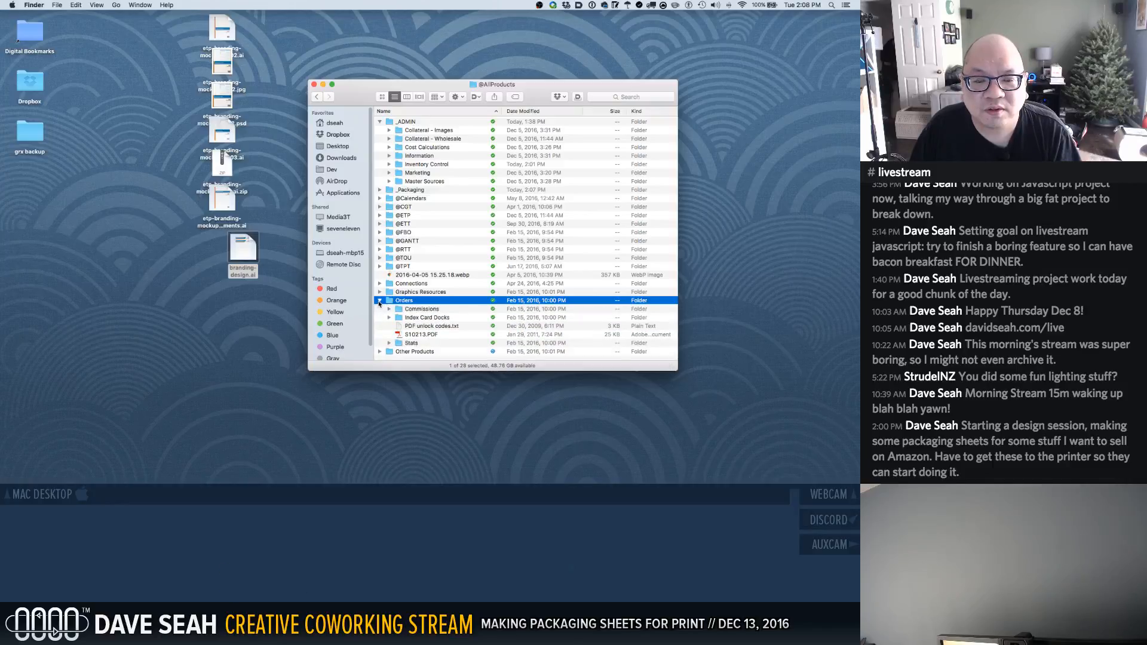
left_click(380, 301)
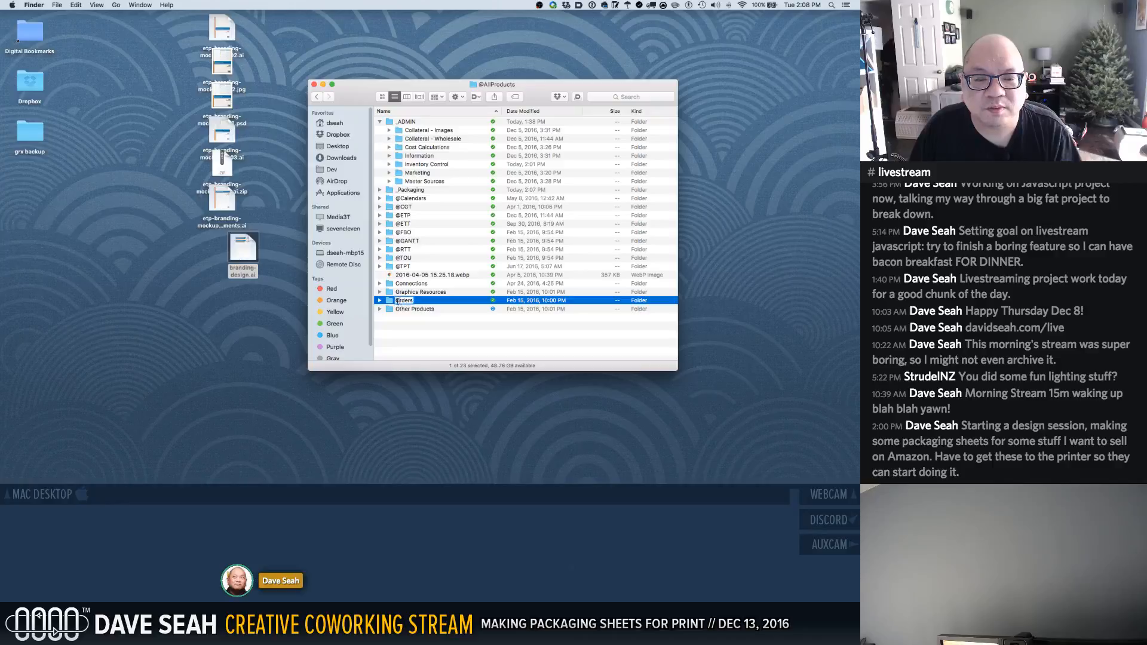
left_click(380, 301)
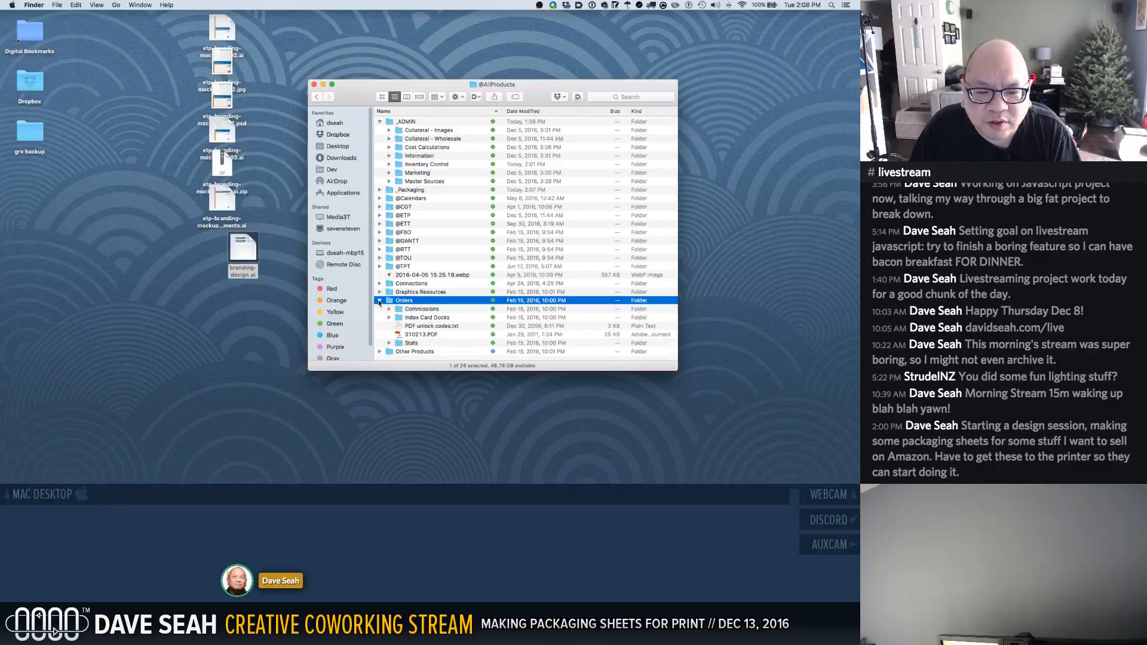
left_click(380, 301)
left_click(398, 302)
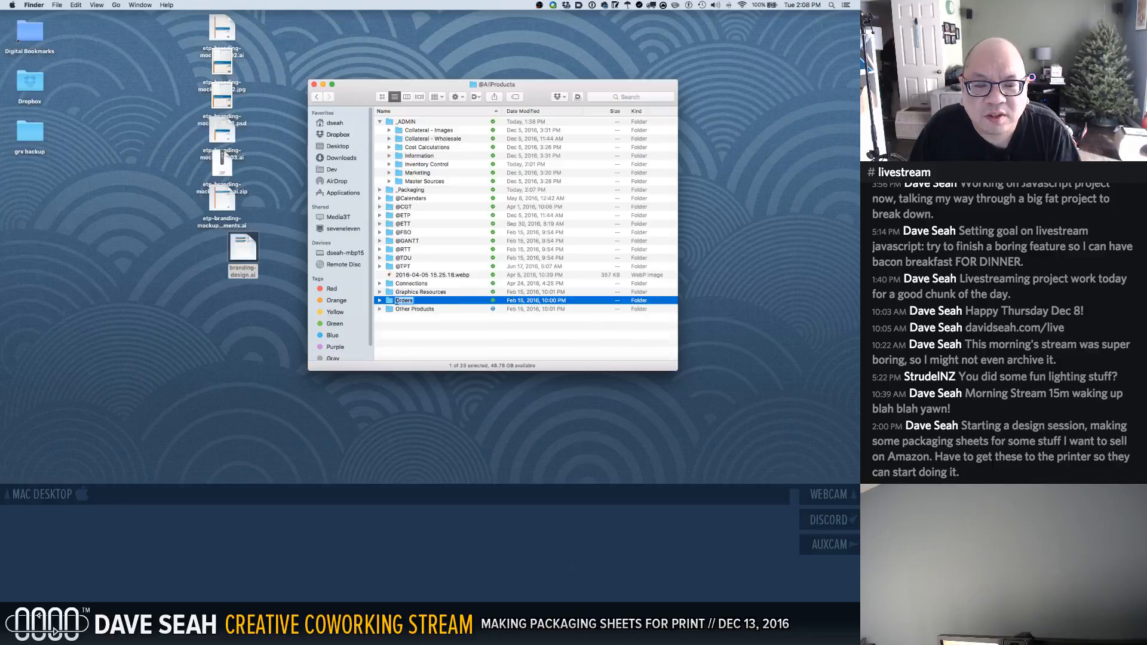
key("Left")
type("Reserv")
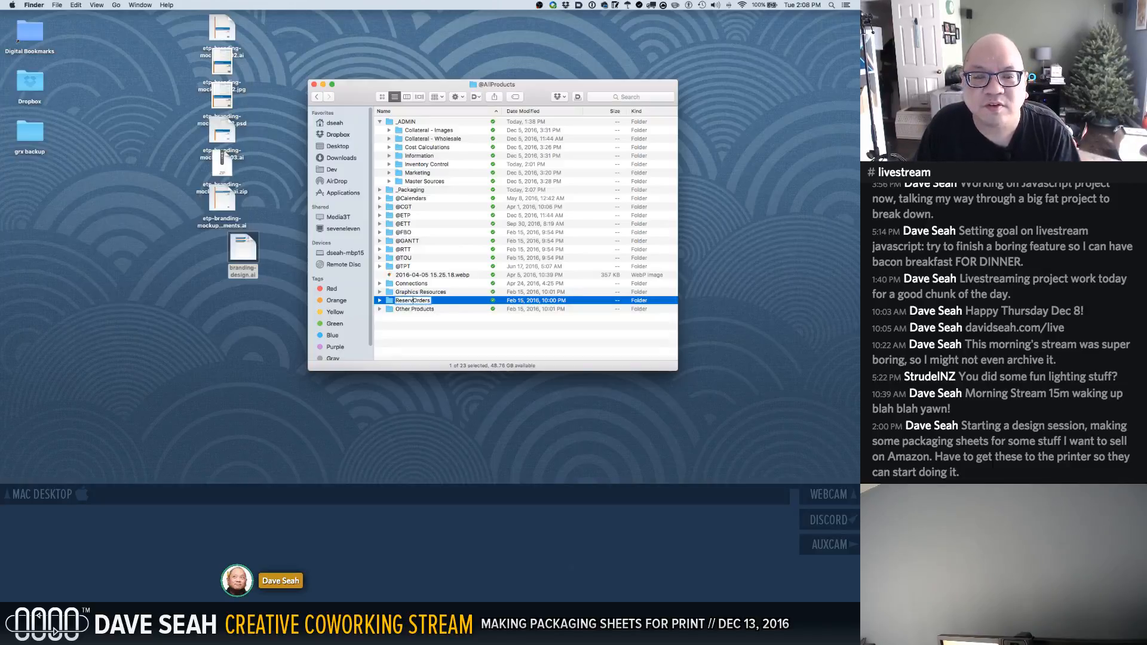
type("ed")
key("Return")
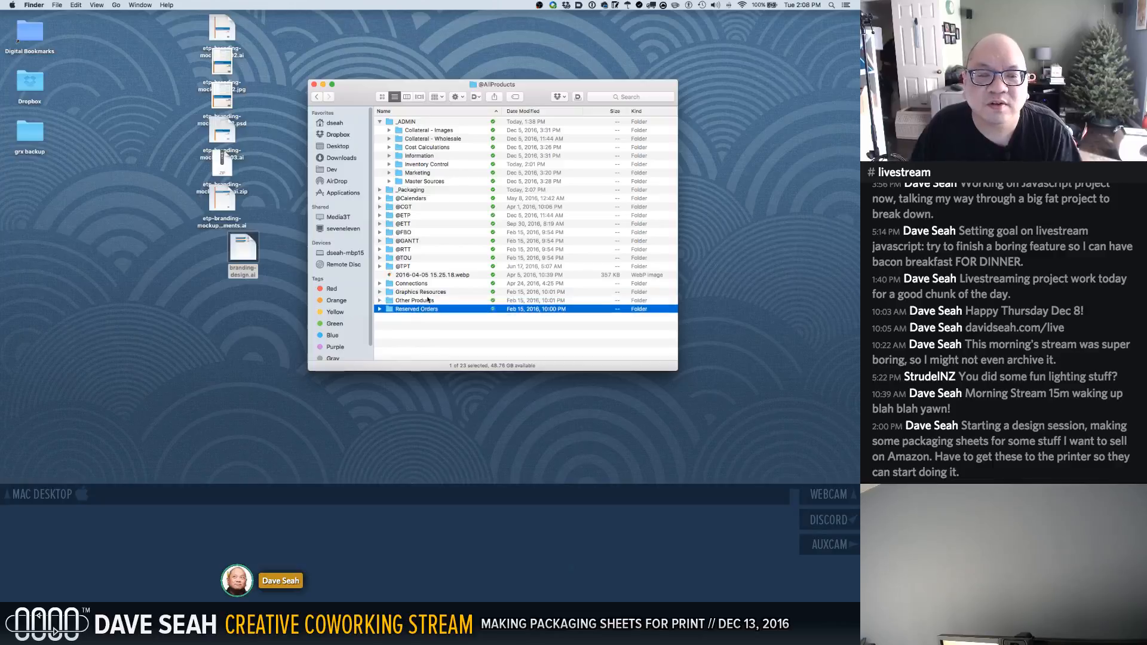
left_click_drag(395, 311, 405, 124)
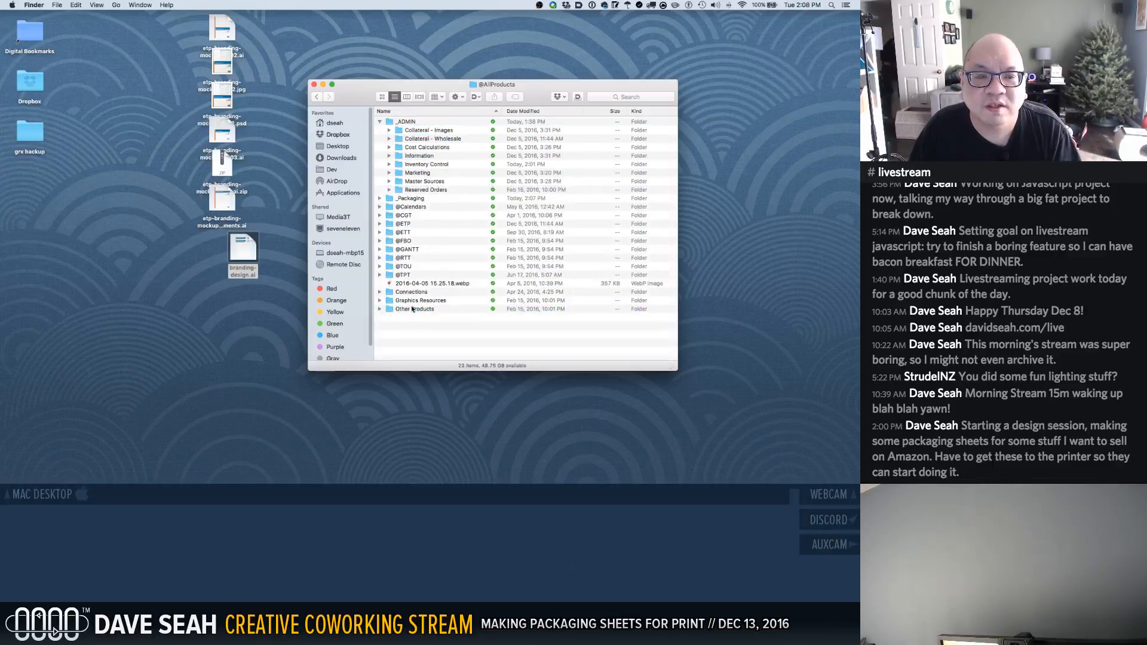
Check the contents of the Connections folder and rename it as Collaborations
left_click(380, 292)
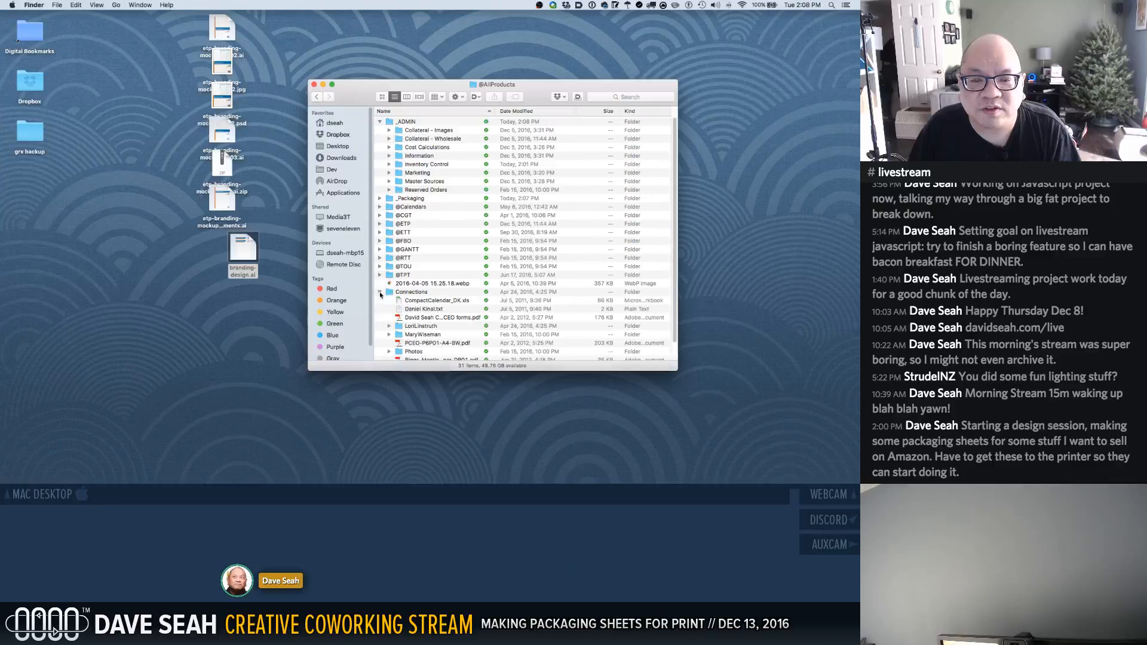
scroll(413, 292, "down", 2)
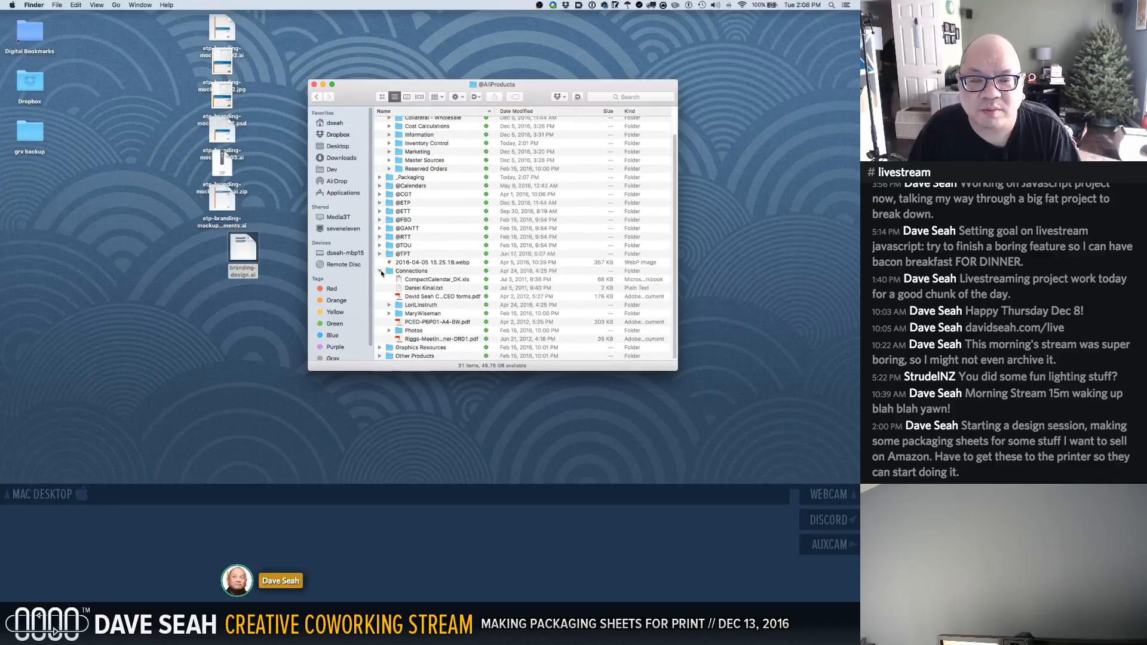
left_click(380, 271)
left_click(399, 292)
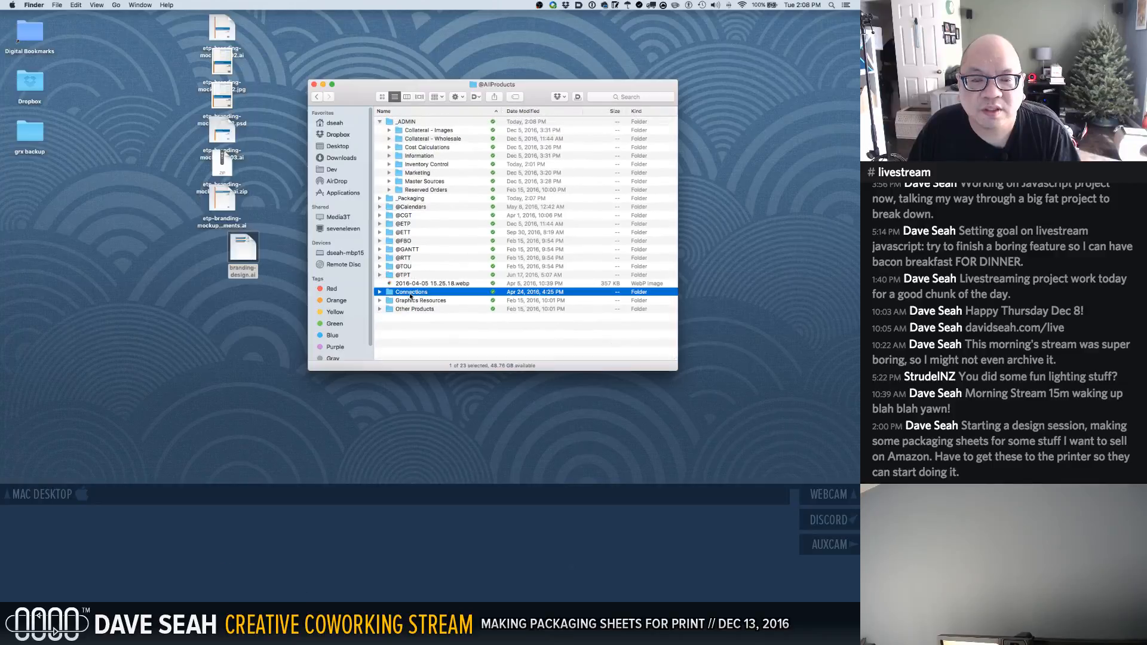
left_click(399, 293)
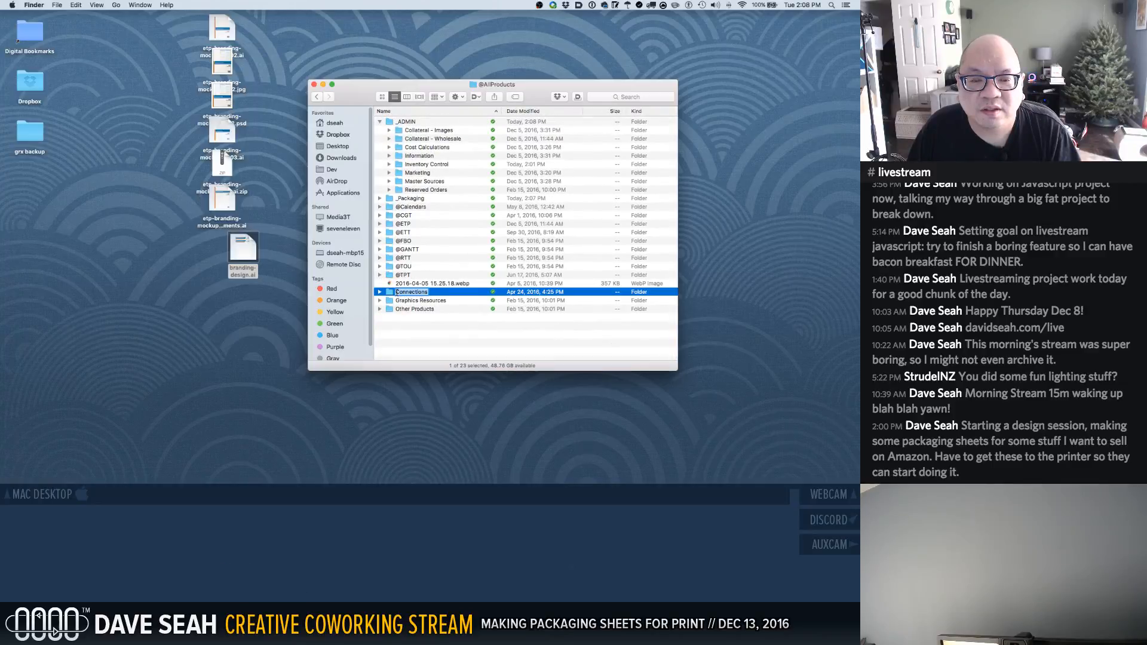
type("Reu")
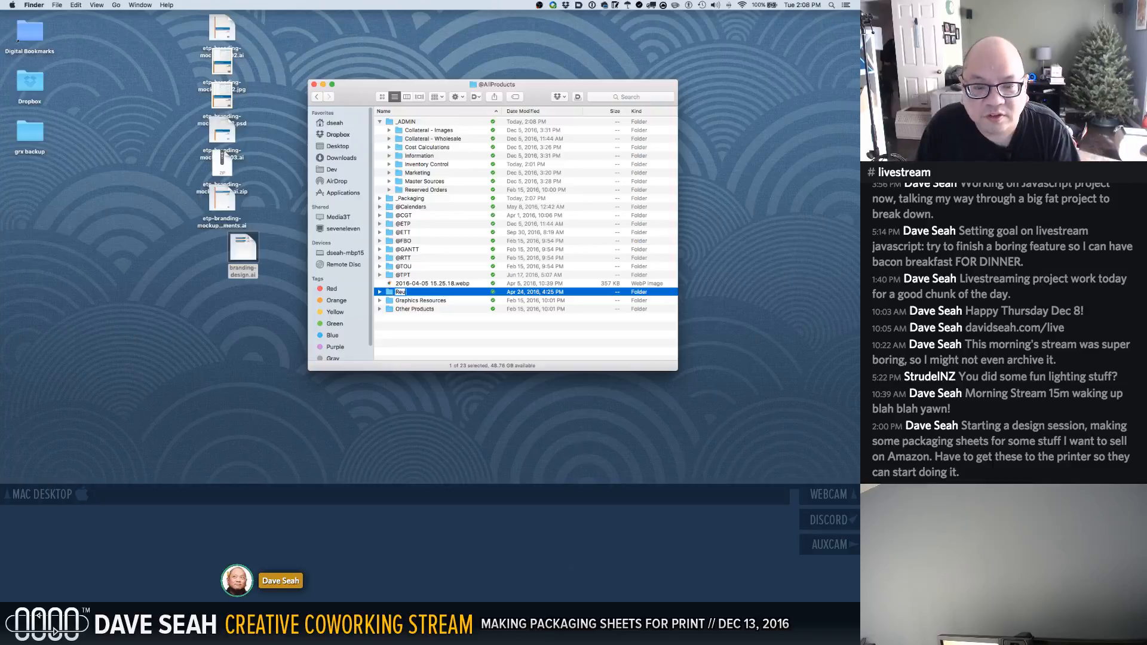
key("BackSpace")
key("BackSpace")
type("Collaborations")
key("Return")
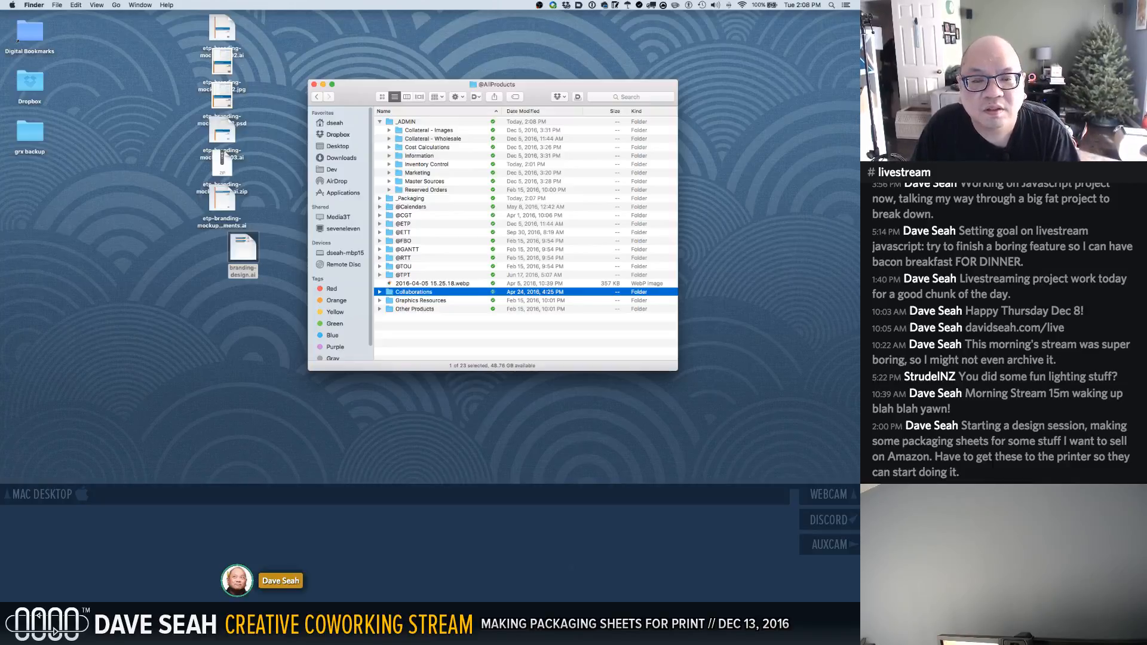
left_click(450, 284)
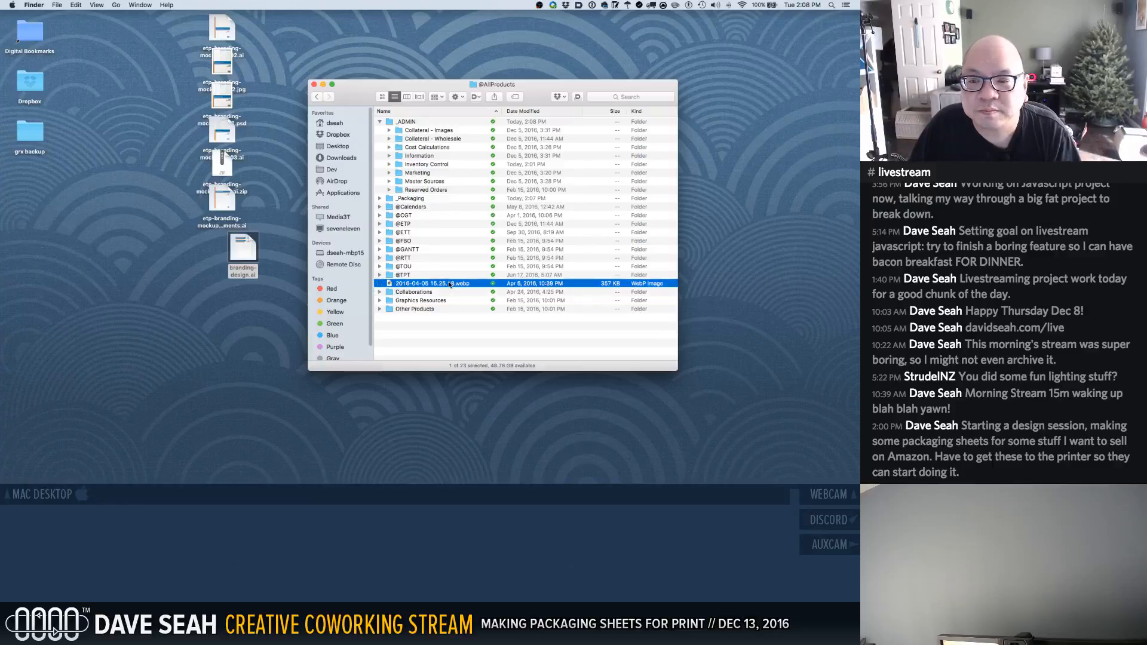
left_click(411, 275)
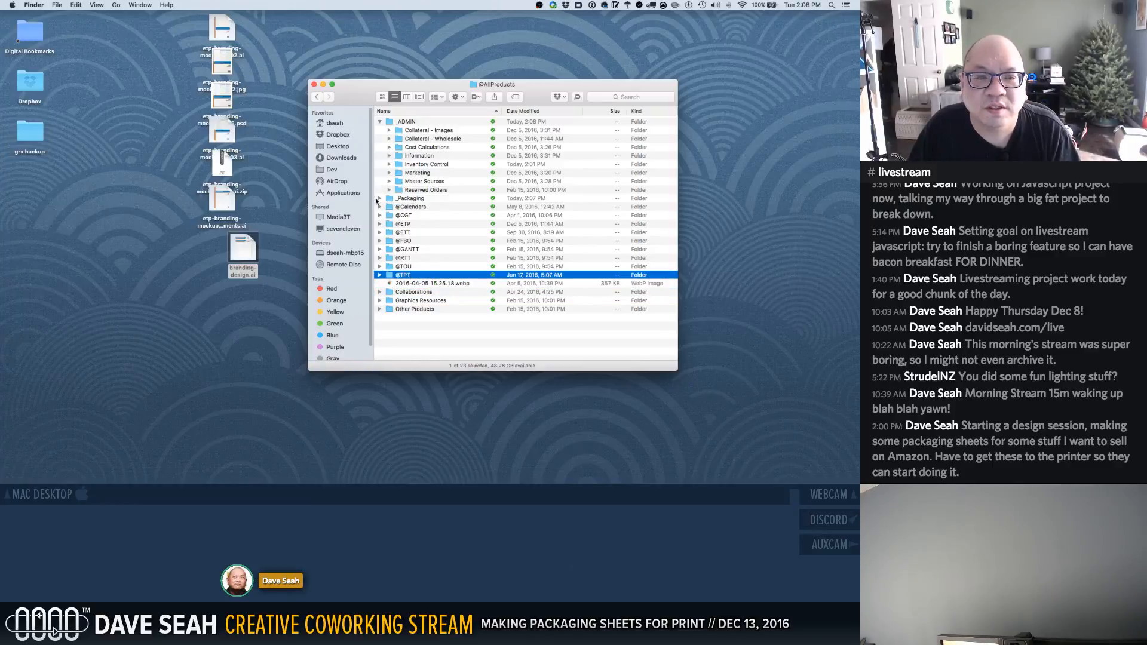
Rename the _Packaging folder as Packaging and move it into the _ADMIN folder
left_click(406, 199)
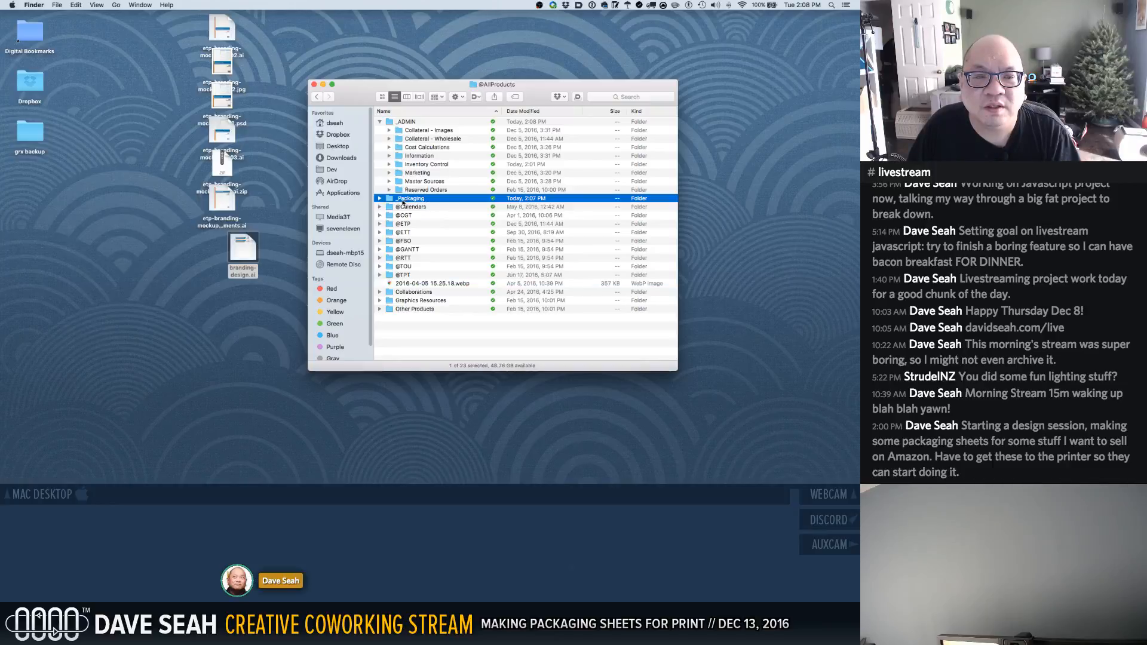
key("Return")
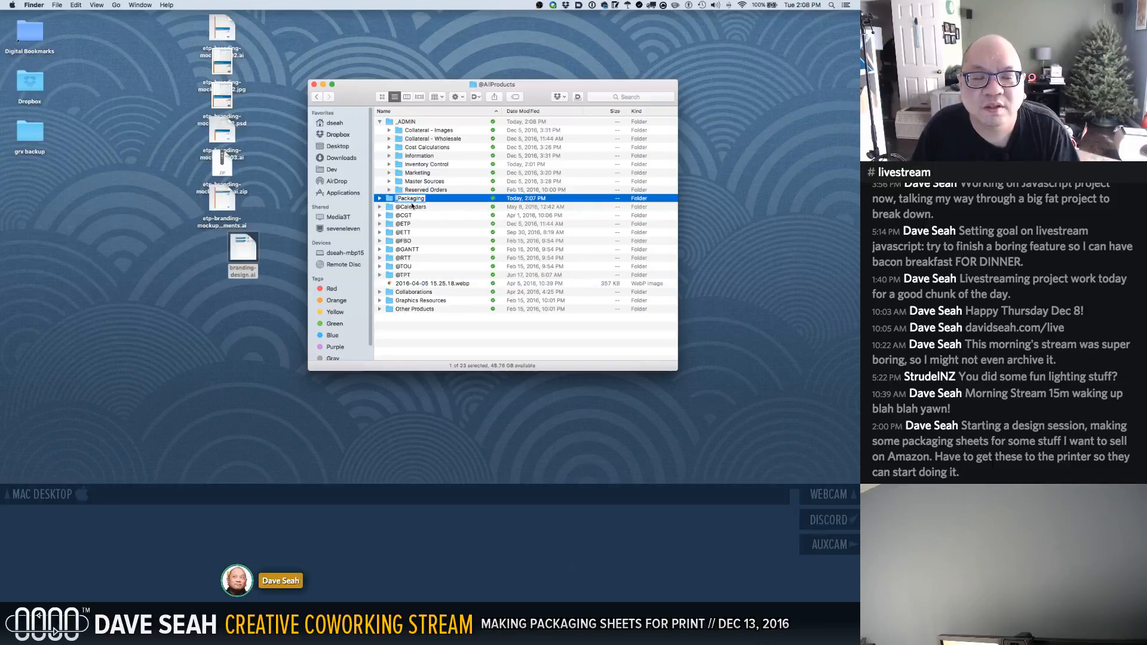
key("Return")
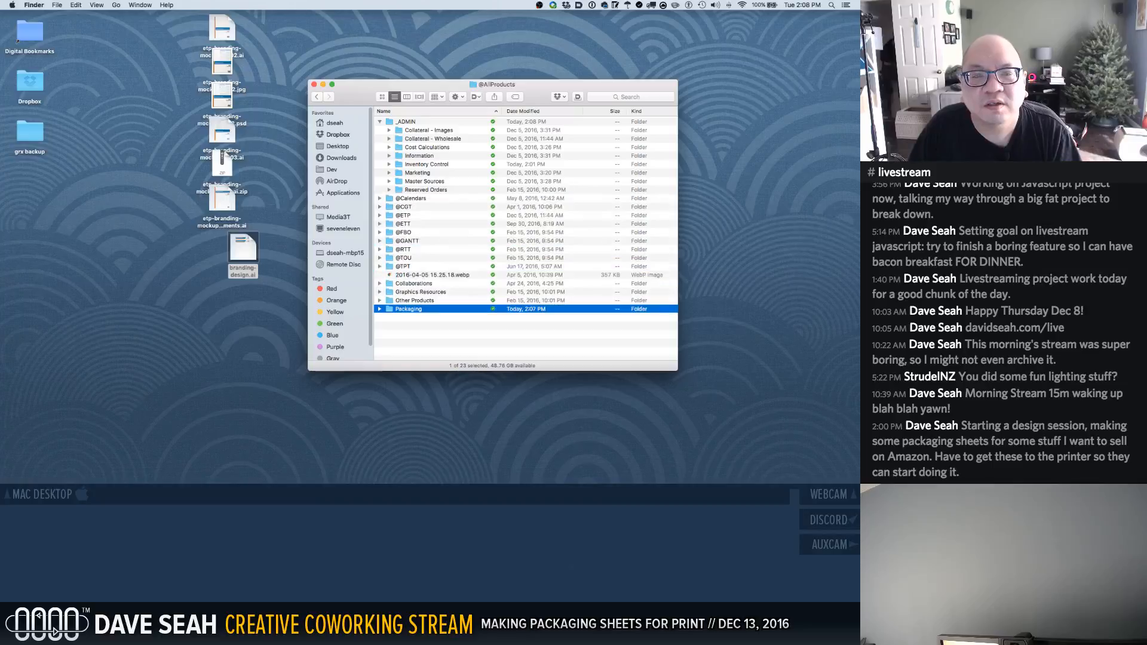
left_click_drag(392, 310, 394, 124)
Open the Packaging folder inside _ADMIN and move all the branding files from the desktop into it
double_click(395, 125)
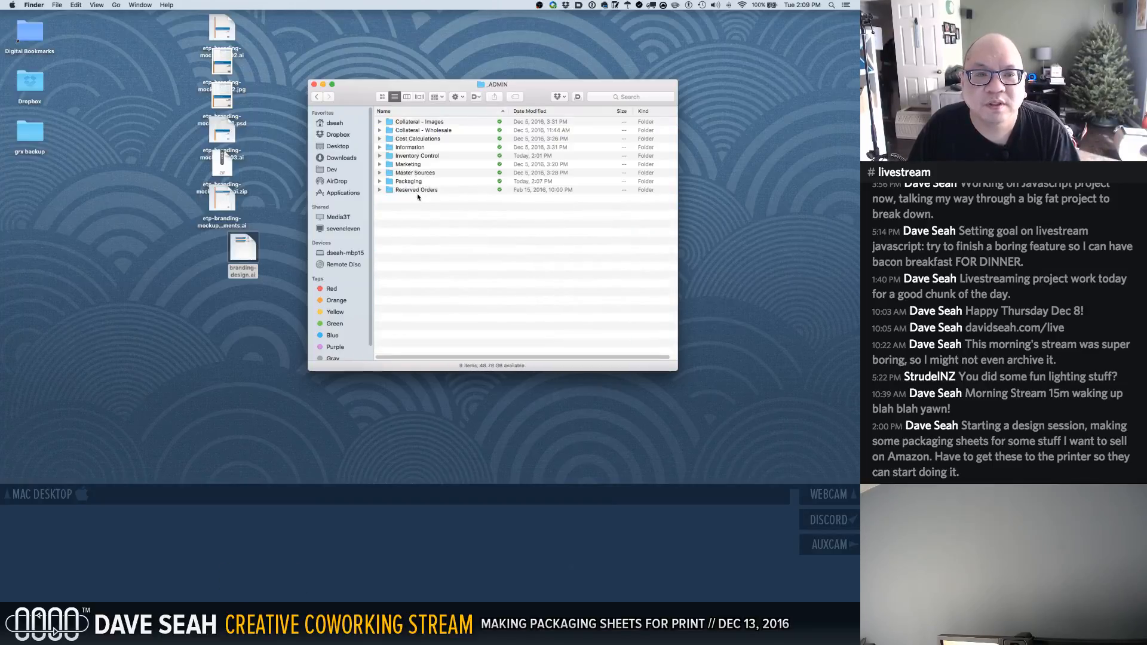
double_click(412, 184)
left_click_drag(190, 37, 468, 268)
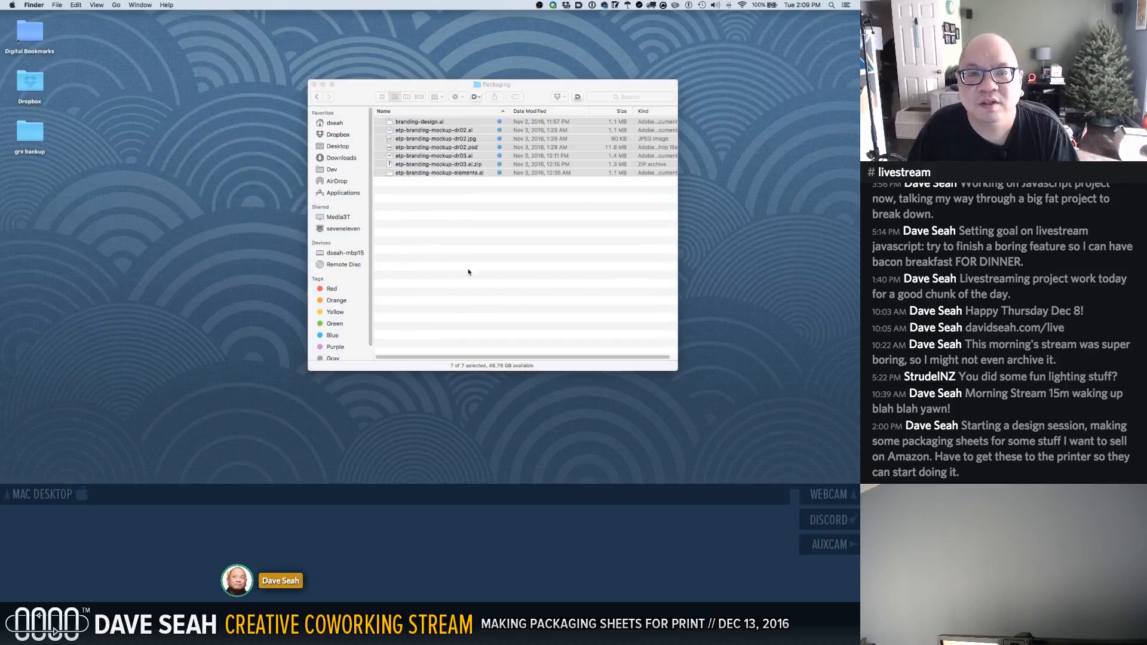
Create a new folder named ETP8511 front sheets in the Packaging folder
right_click(425, 234)
left_click(461, 234)
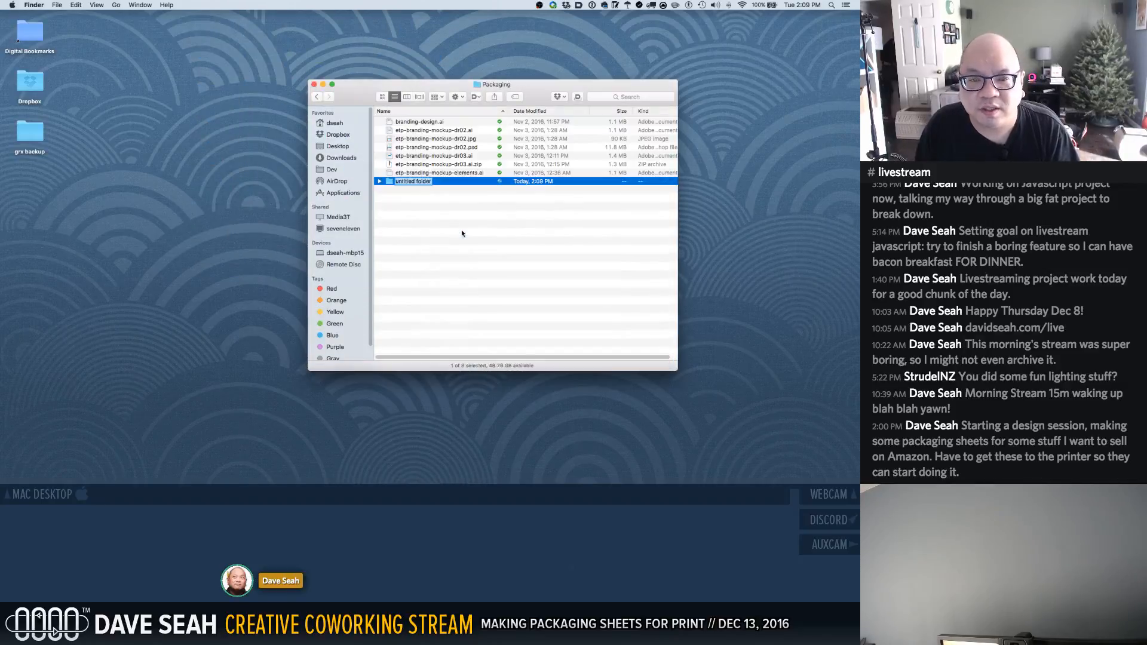
type("ETP")
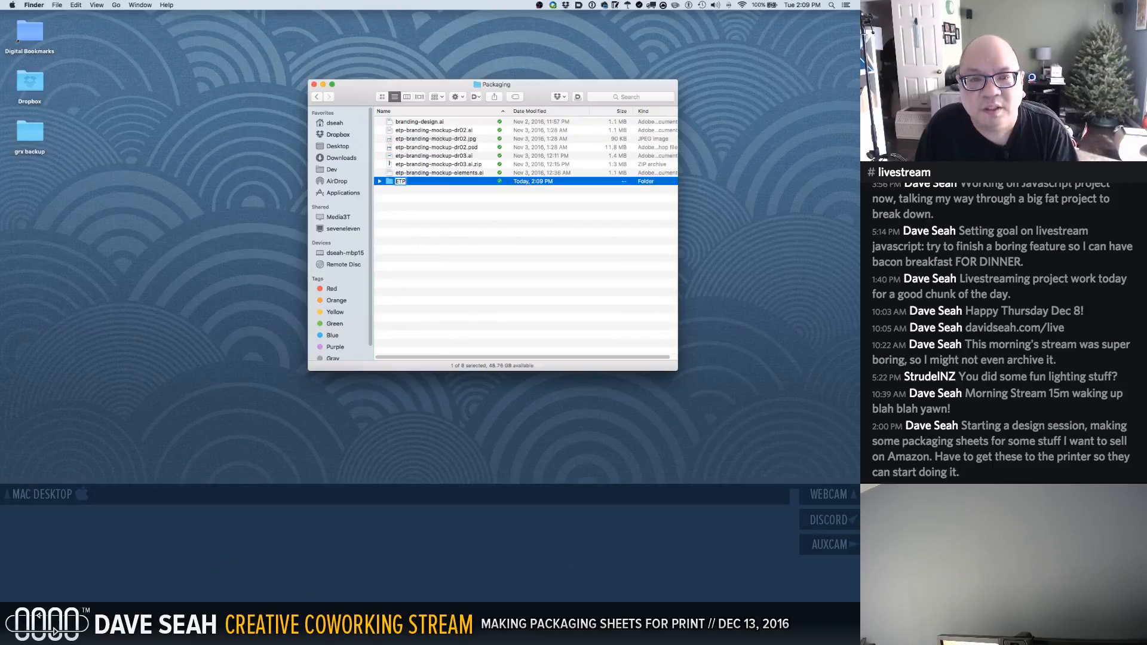
type("T")
type("8511")
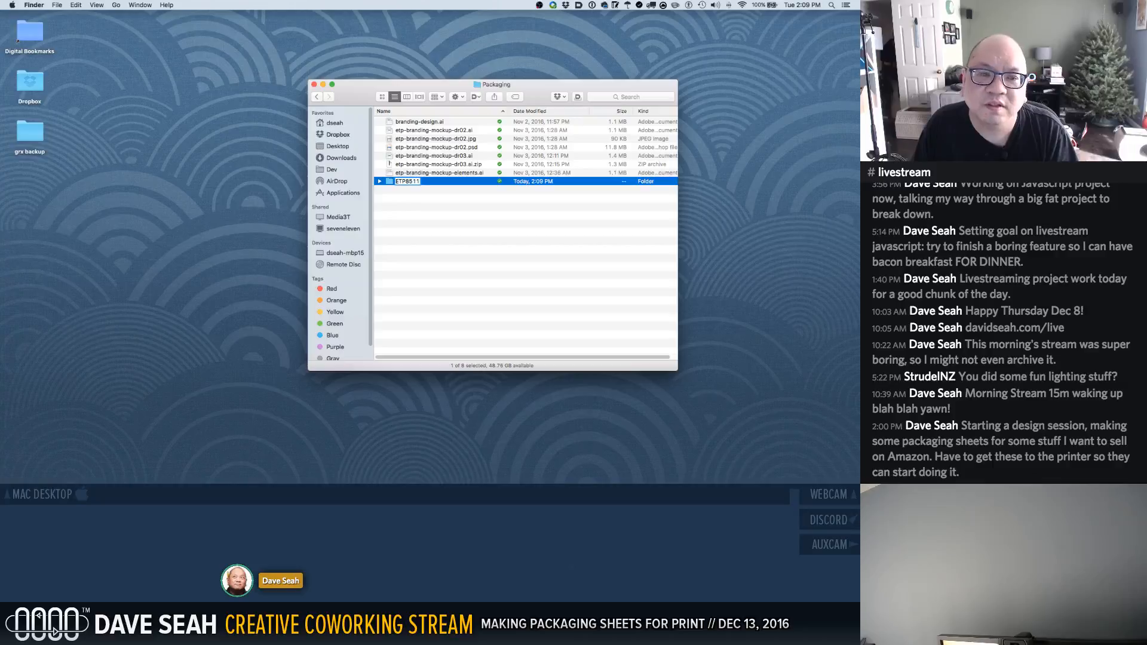
type(" p")
key("BackSpace")
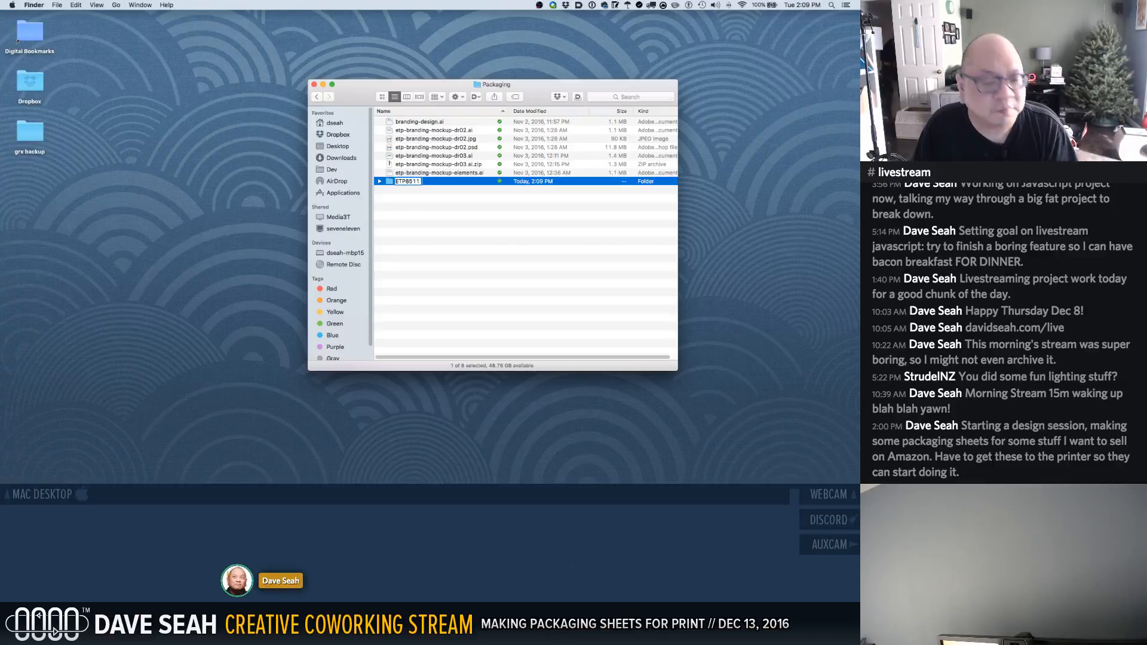
type("front sheet")
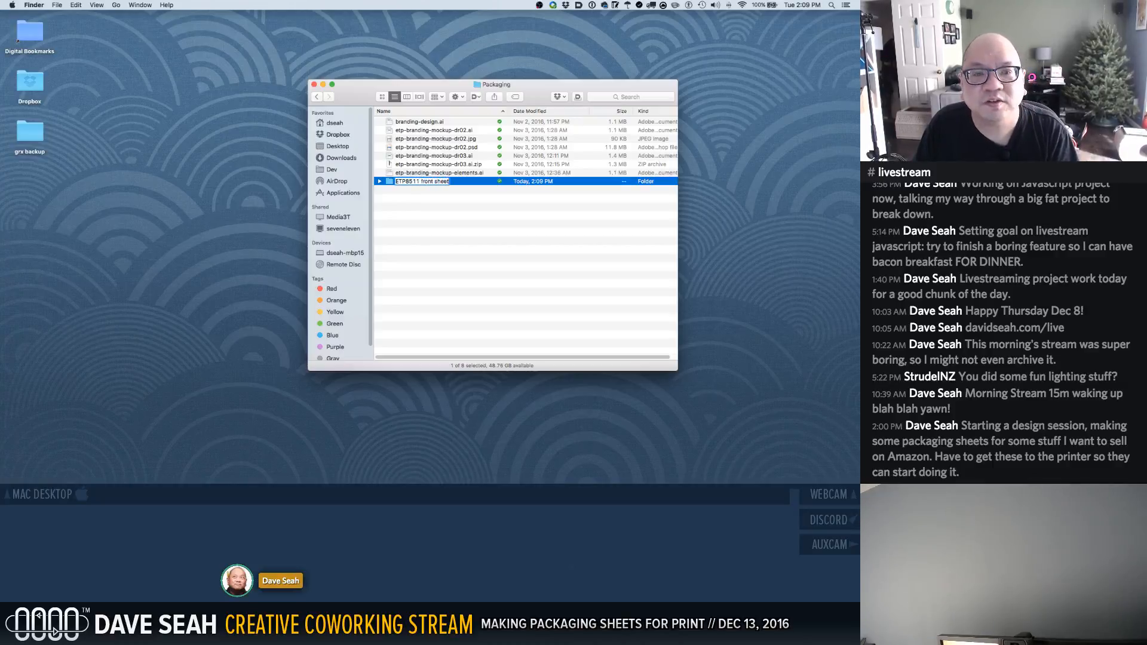
type("s")
key("Return")
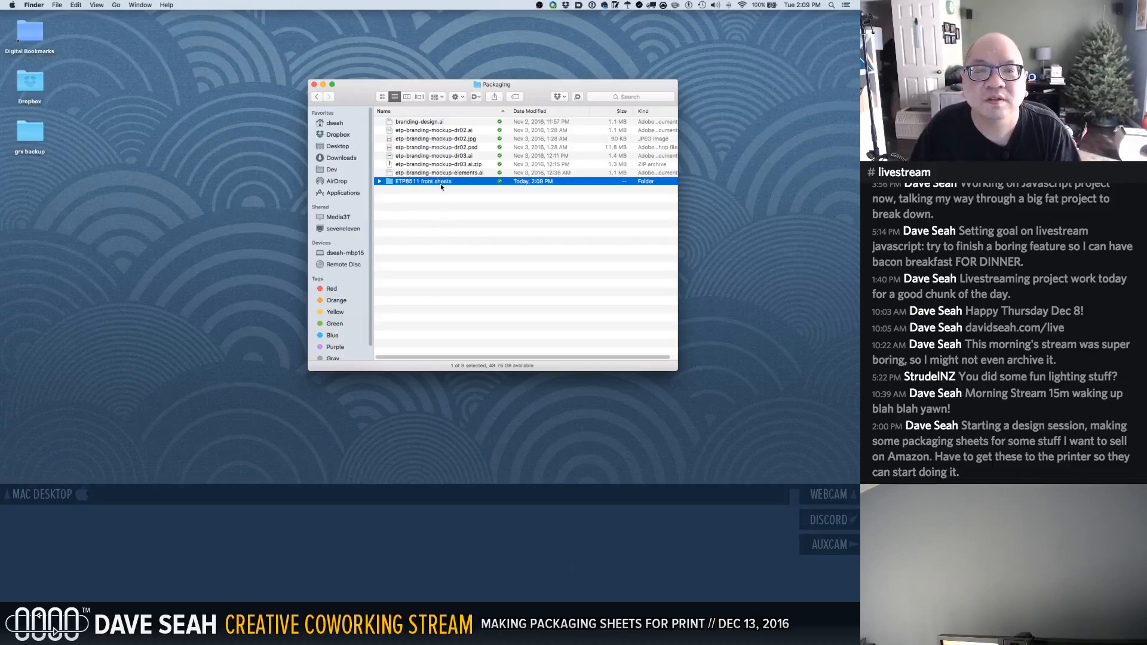
Move all the branding files in Packaging into the ETP8511 front sheets folder and open that folder
left_click(437, 165)
left_click(423, 122)
left_click(423, 166, "shift")
left_click(424, 174, "shift")
left_click_drag(424, 177, 424, 183)
double_click(408, 122)
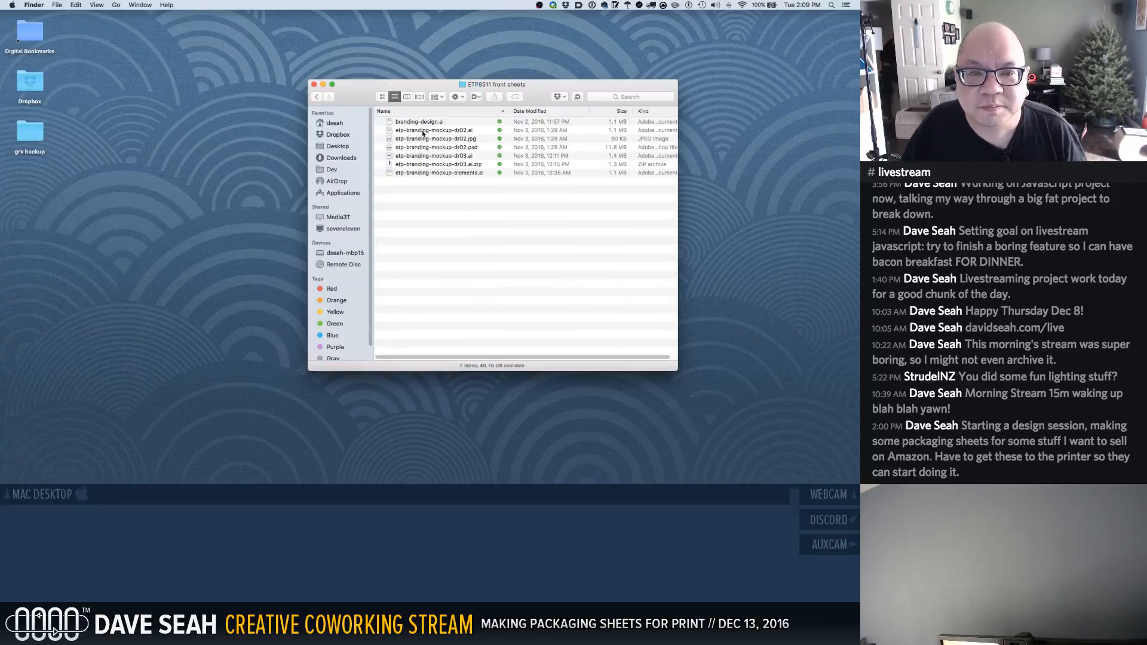
Inspect branding-design.ai in Illustrator, close it and return to the ETP8511 front sheets folder in Finder
double_click(422, 122)
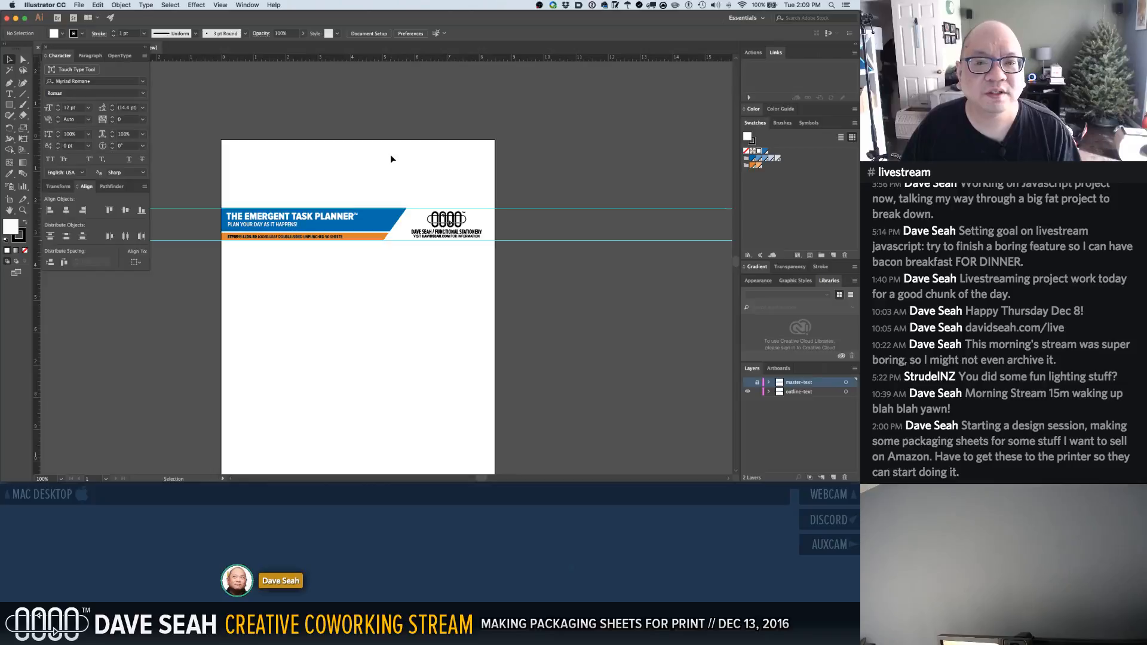
key("a")
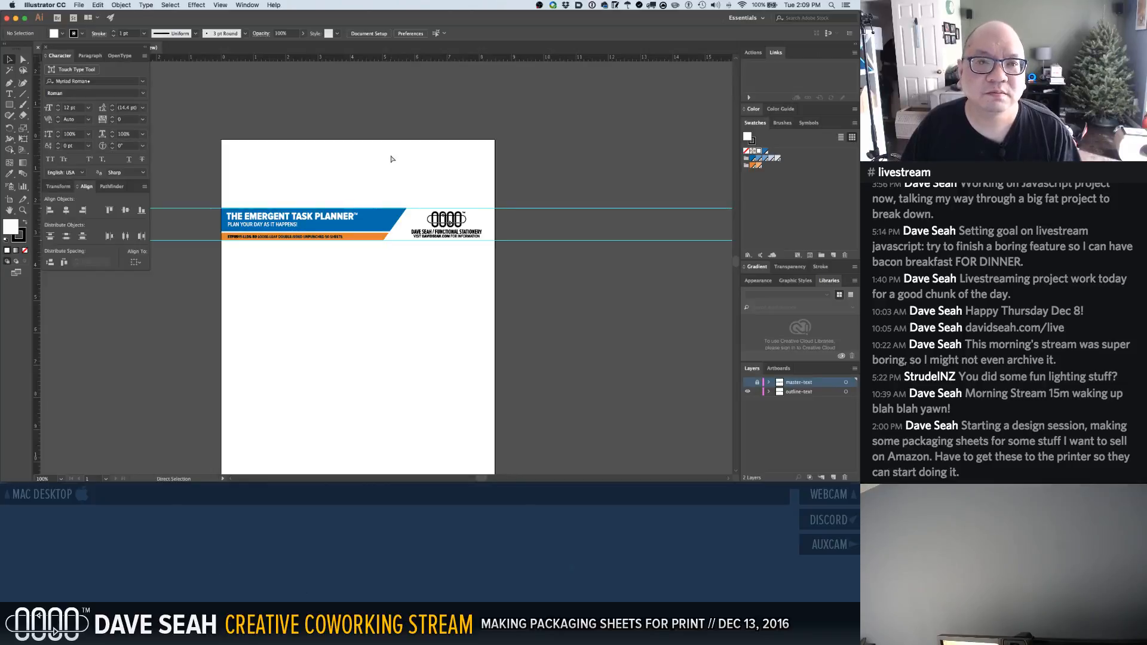
key("super+w")
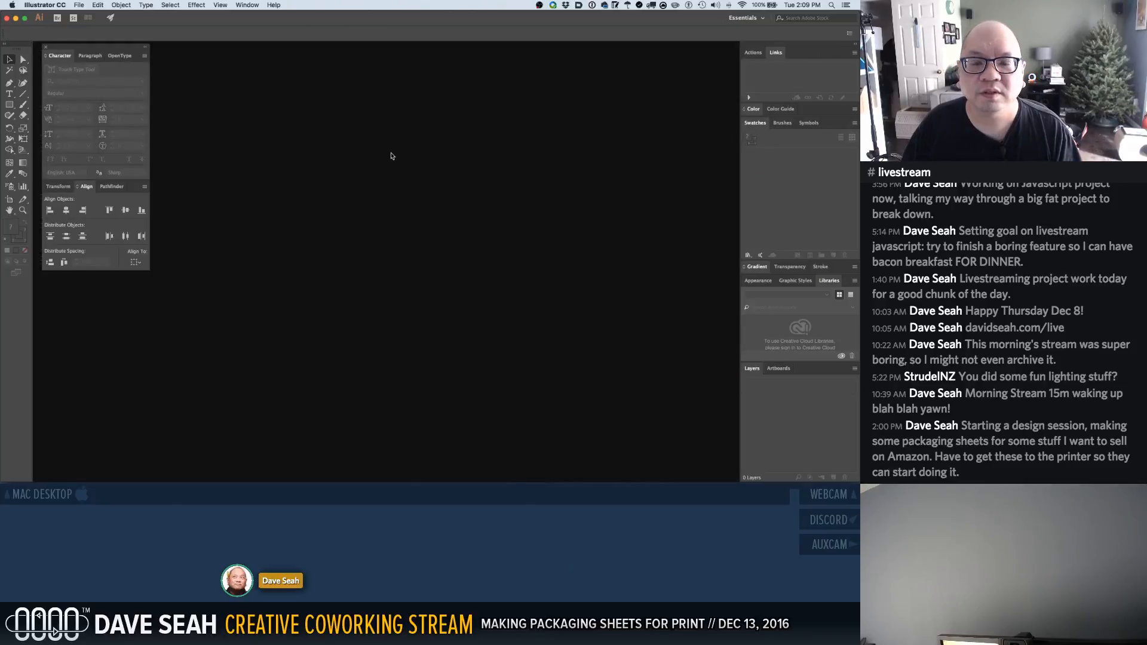
key("ctrl+Up")
left_click(432, 31)
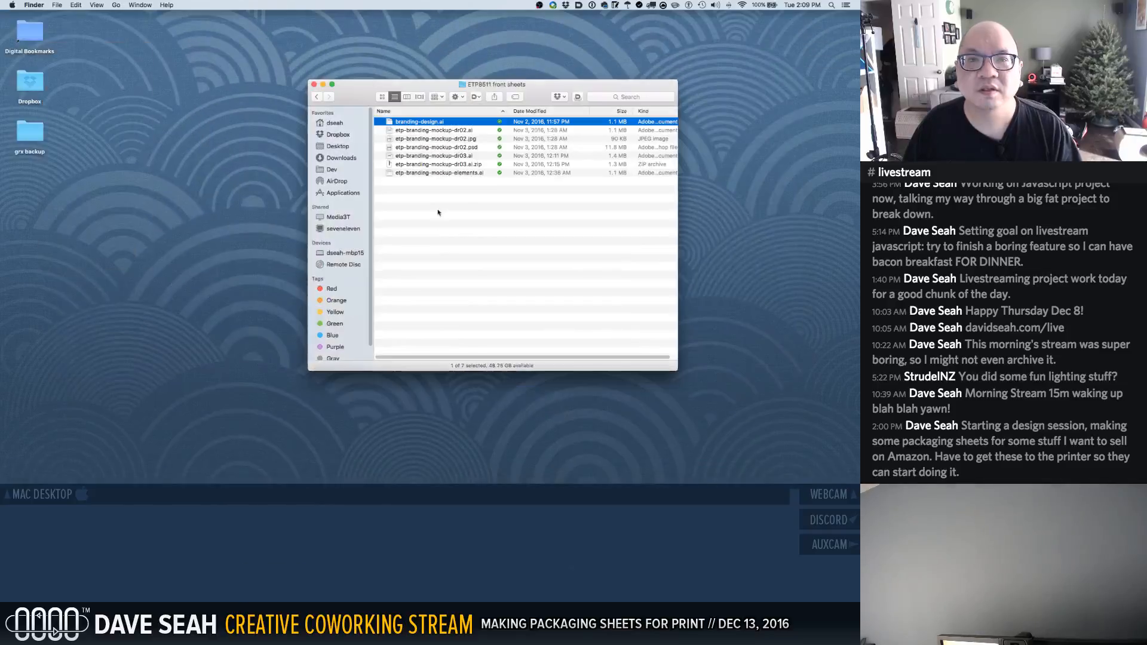
Create a new folder named mockups in the ETP8511 front sheets folder
right_click(427, 214)
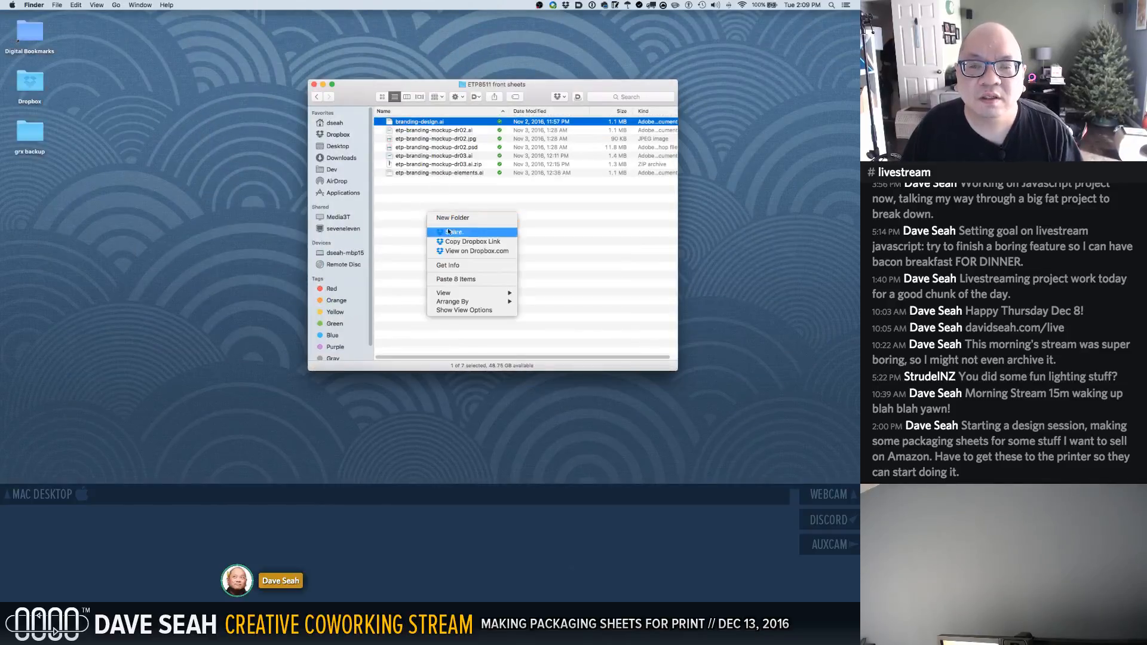
left_click(459, 219)
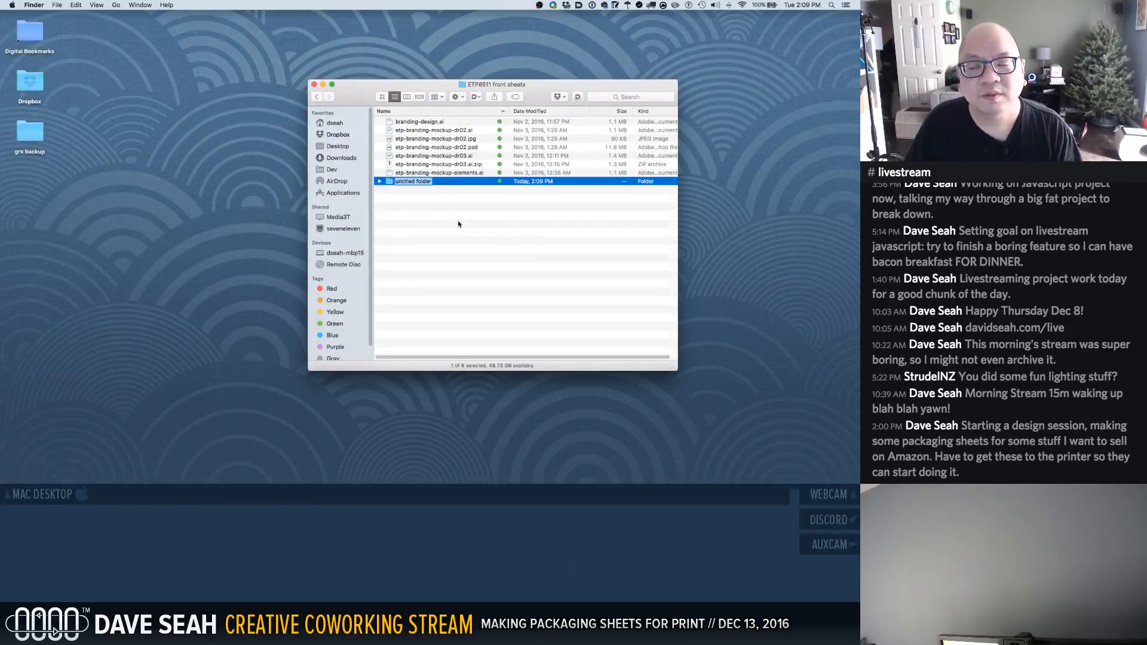
type("mockups")
key("Return")
left_click_drag(420, 122, 414, 187)
Look through the mockup files and view the image etp-branding-mockup-dr02.jpg
left_click(440, 130)
left_click(439, 172)
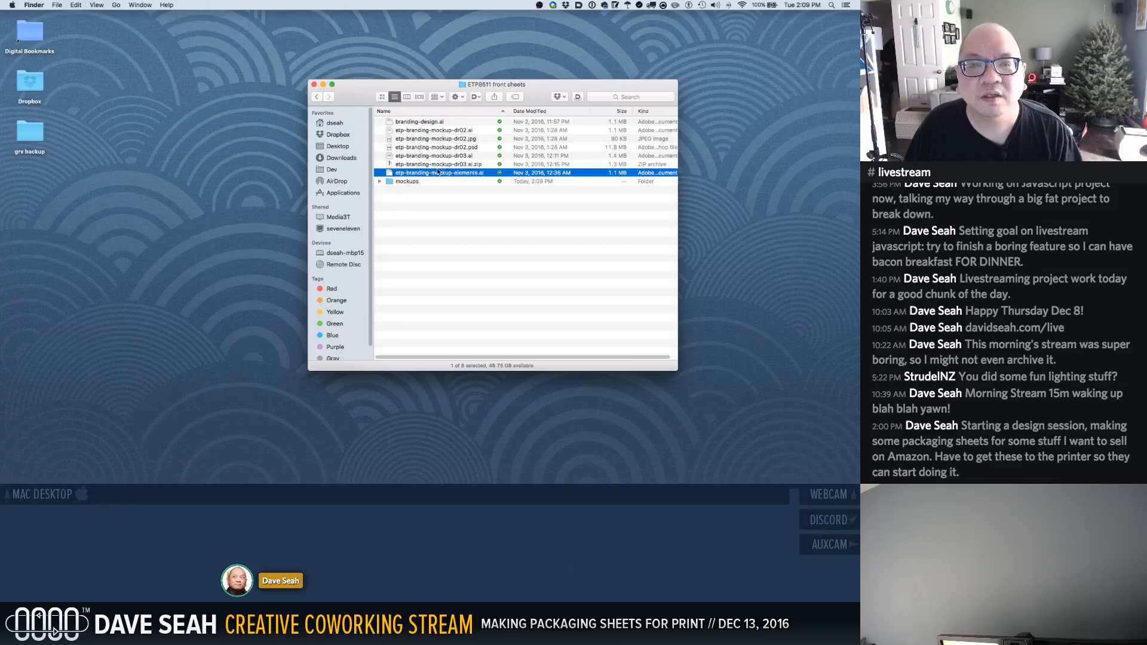
left_click(436, 156)
left_click(434, 130)
left_click(433, 139)
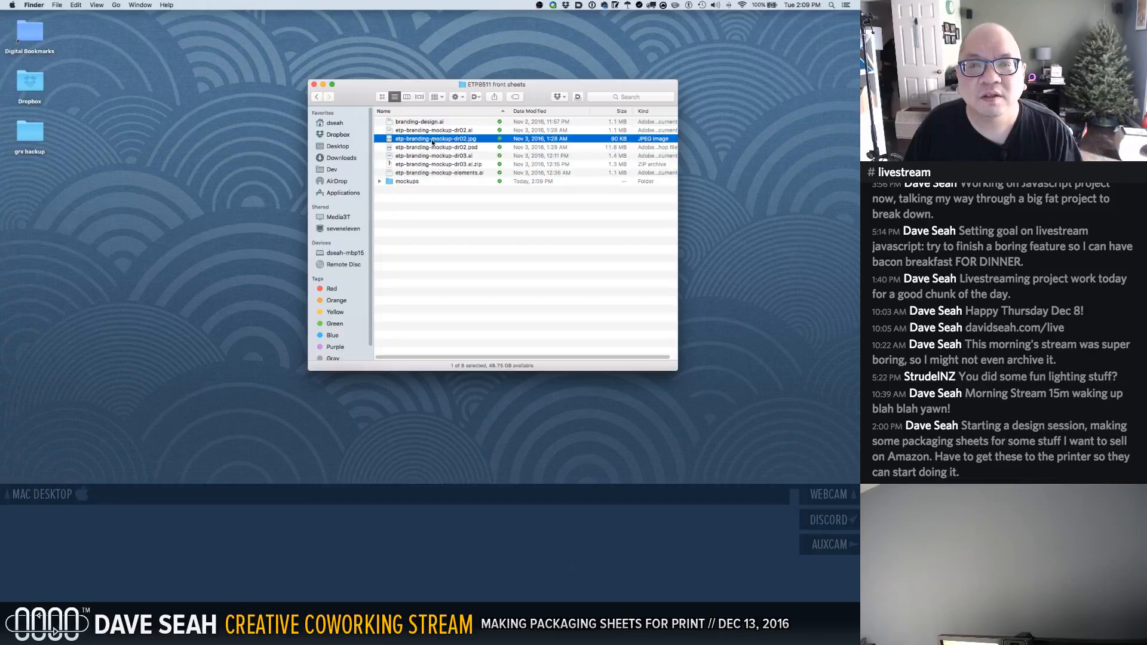
double_click(433, 140)
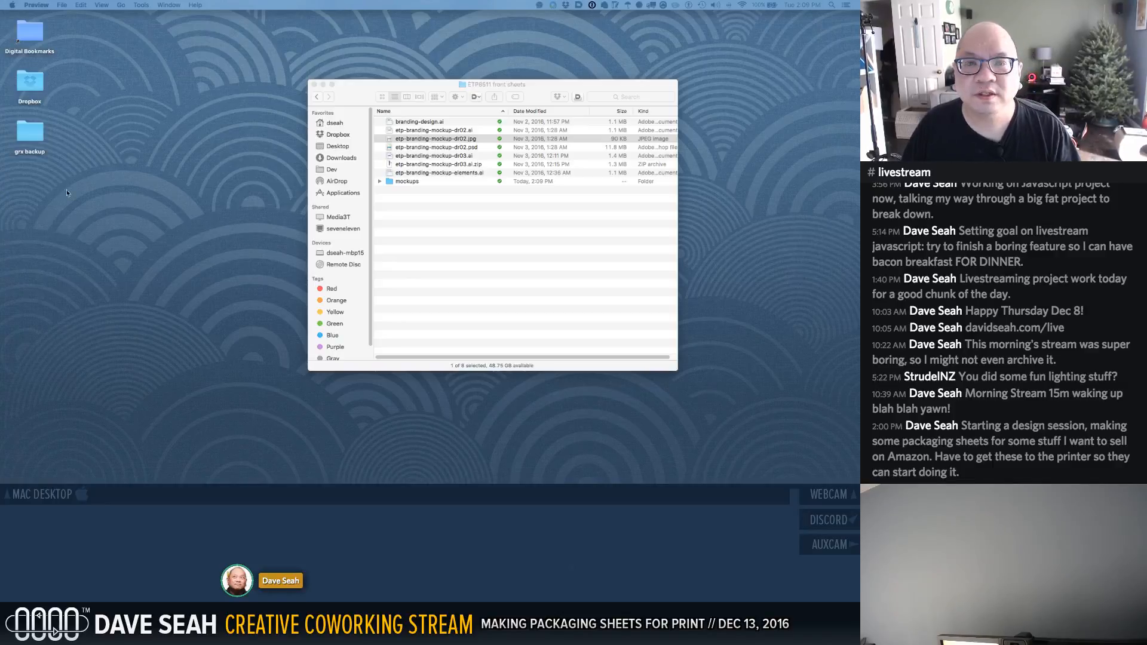
Move the etp-branding-mockup-dr02 .ai, .jpg and .psd files into the mockups folder
left_click(434, 148)
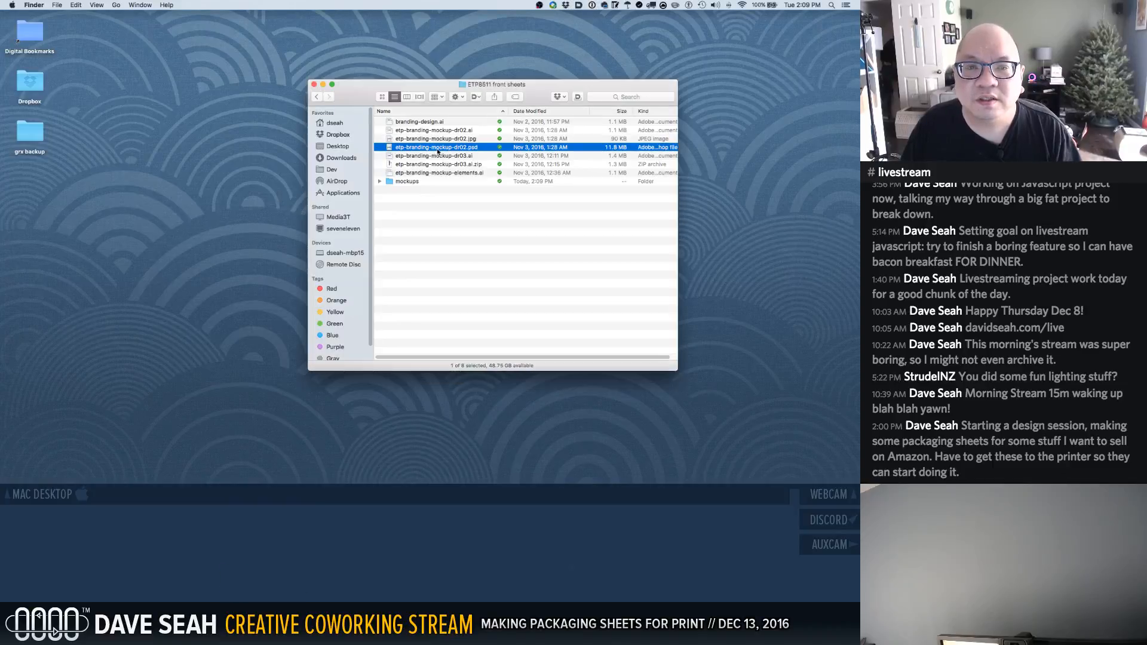
left_click(439, 130, "shift")
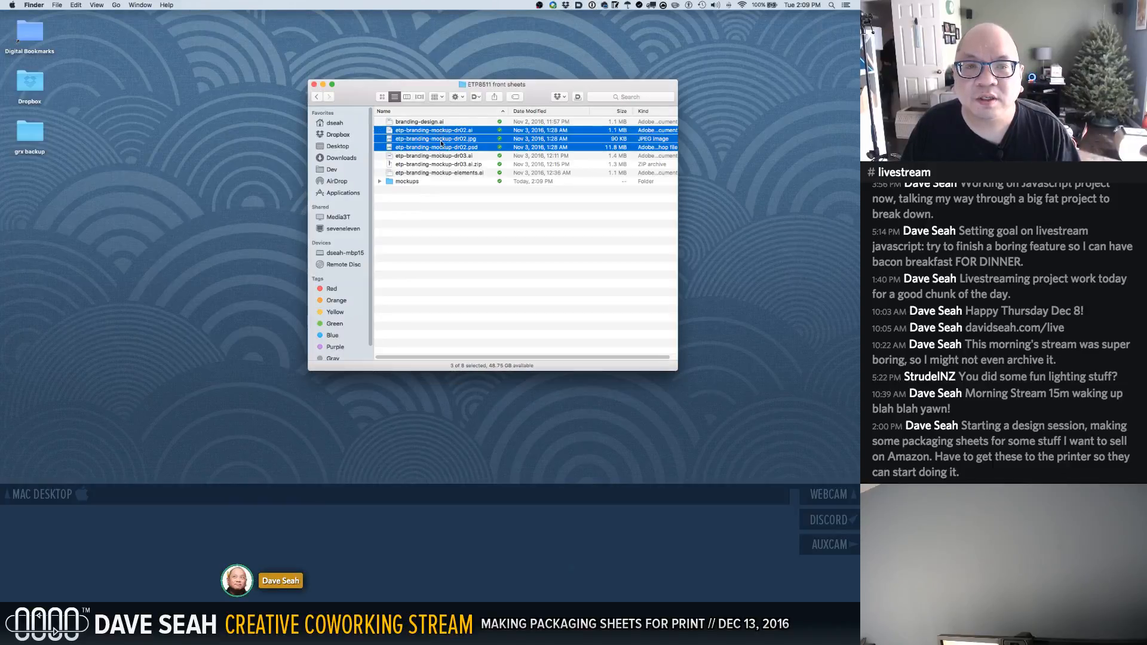
left_click_drag(439, 147, 408, 181)
Delete the archive etp-branding-mockup-dr03.ai.zip
left_click(455, 131)
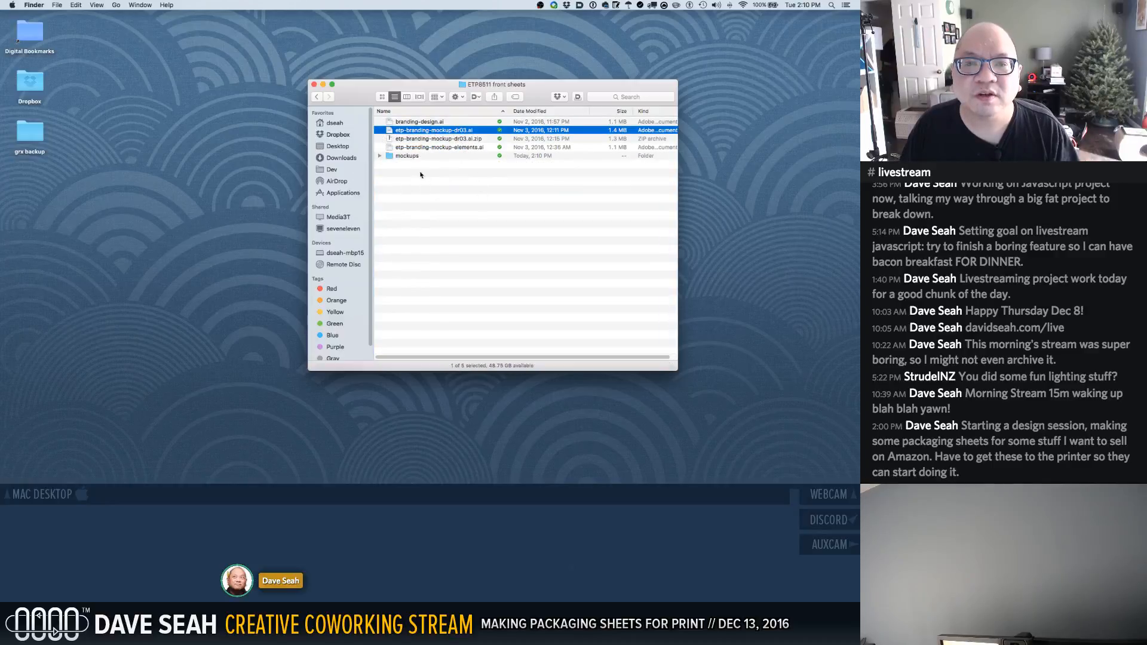
left_click(421, 139)
right_click(420, 139)
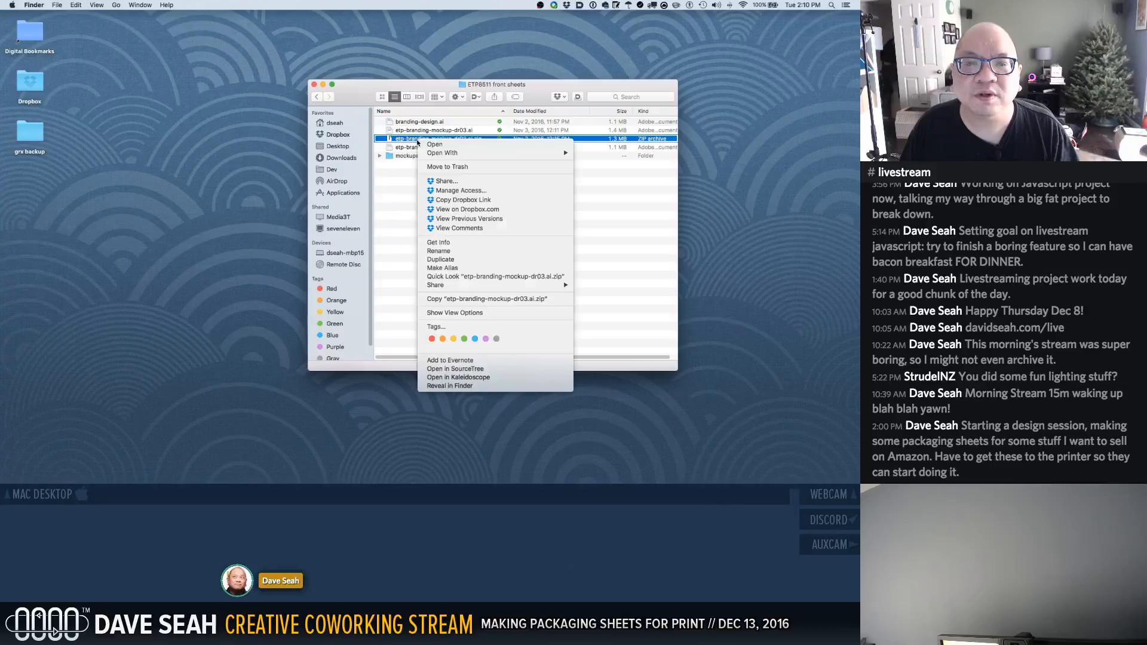
left_click(451, 166)
Check etp-branding-mockup-elements.ai in Illustrator, ignoring the missing linked file, close it and return to the Finder folder
left_click(428, 142)
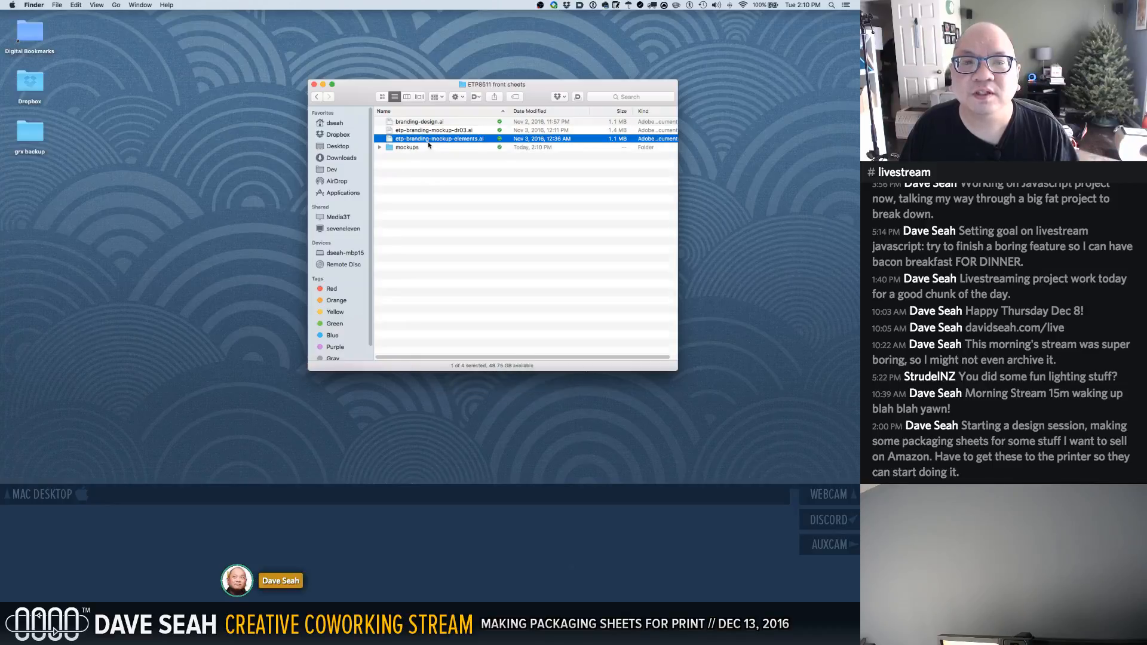
double_click(401, 141)
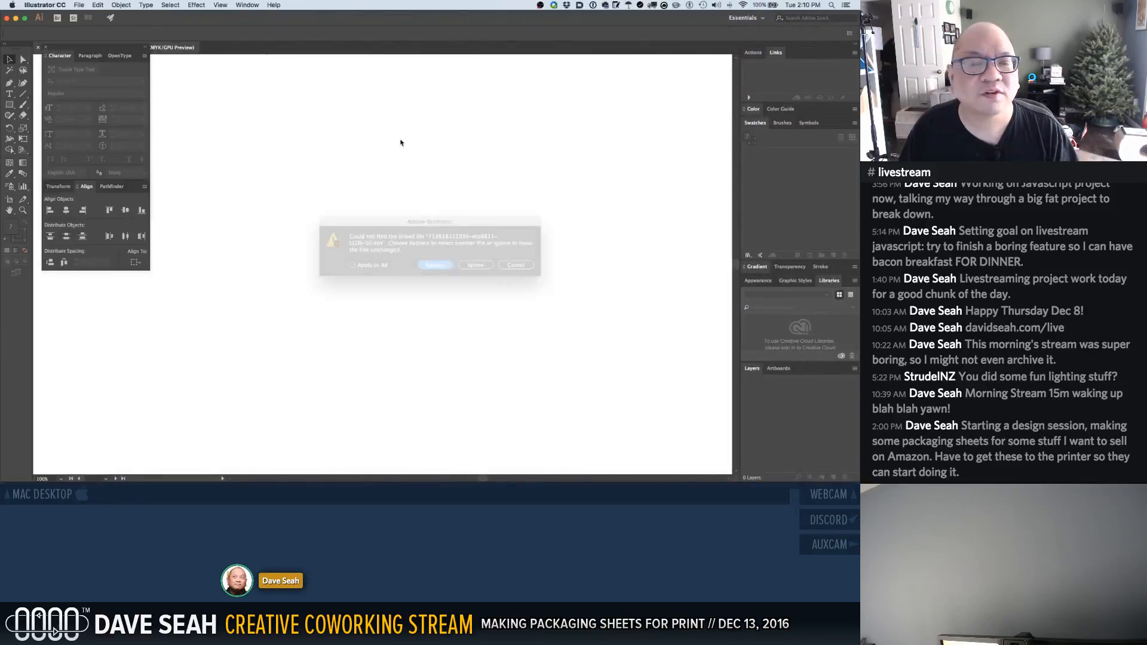
left_click(478, 266)
key("super+w")
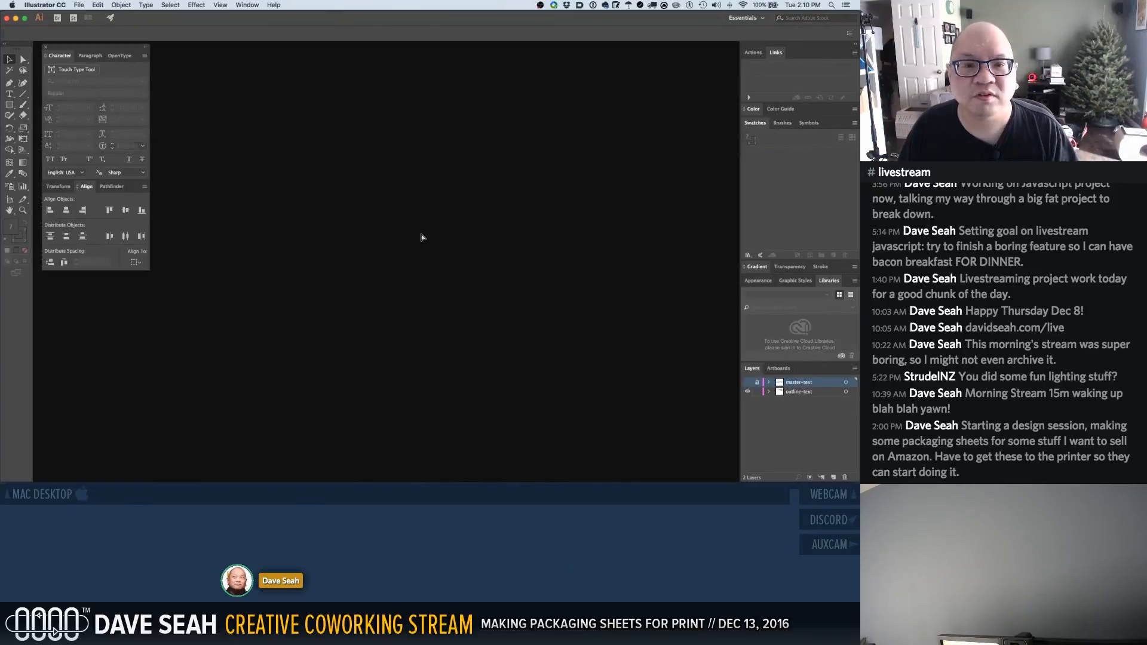
key("ctrl+Up")
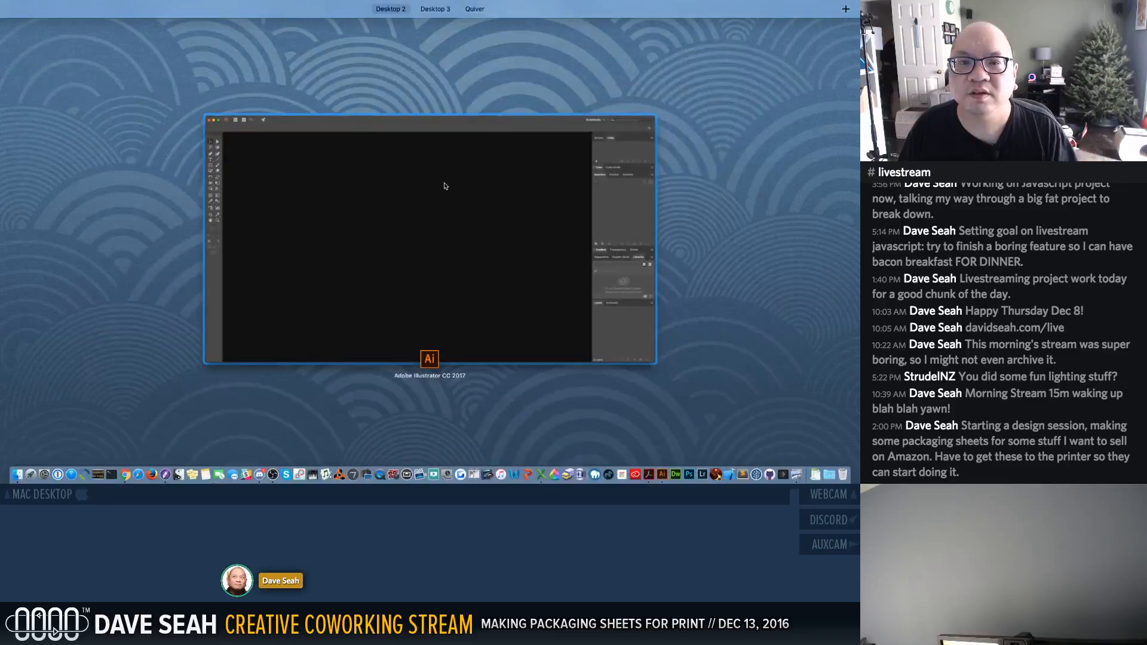
key("ctrl+Right")
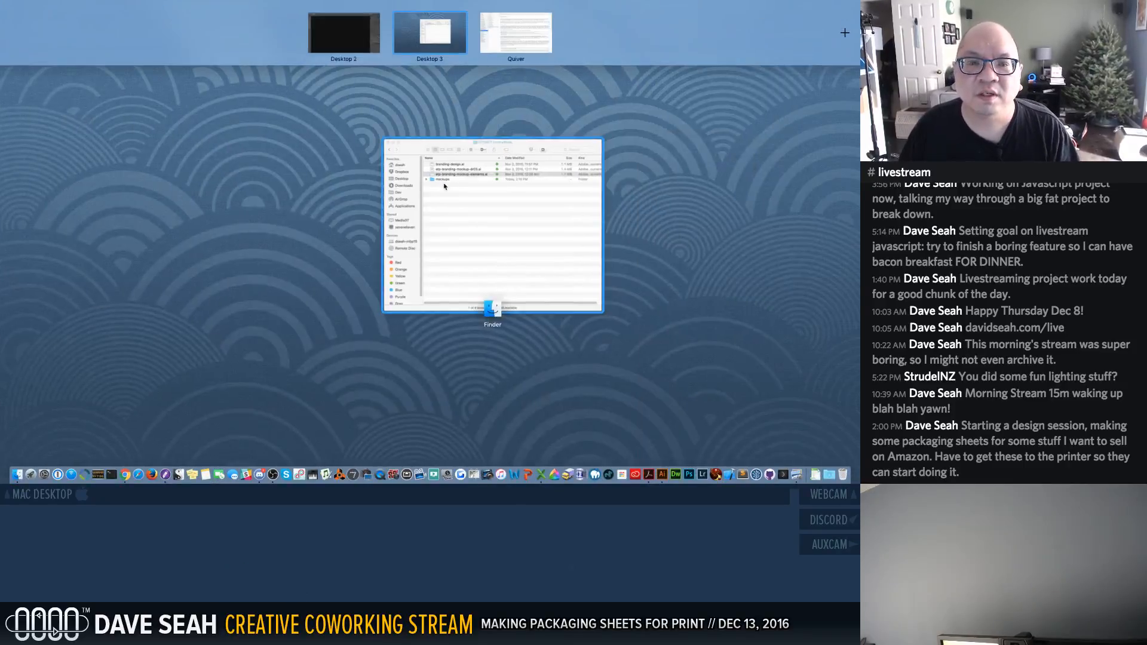
left_click(445, 186)
Delete the file etp-branding-mockup-elements.ai
right_click(427, 140)
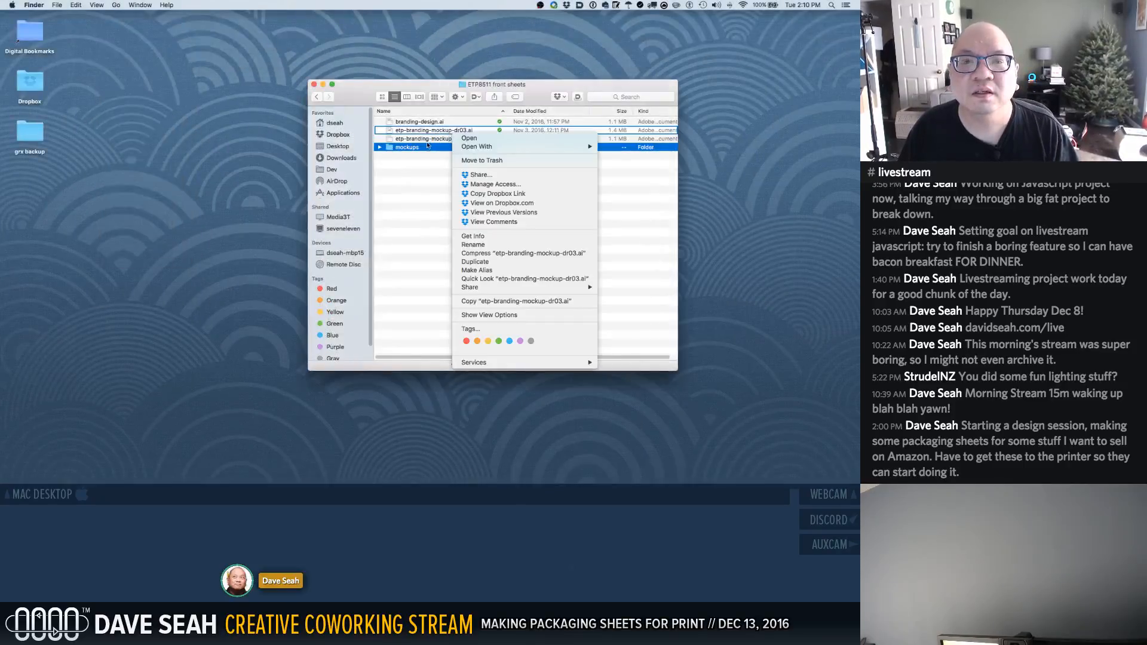
left_click(427, 140)
right_click(427, 140)
left_click(449, 166)
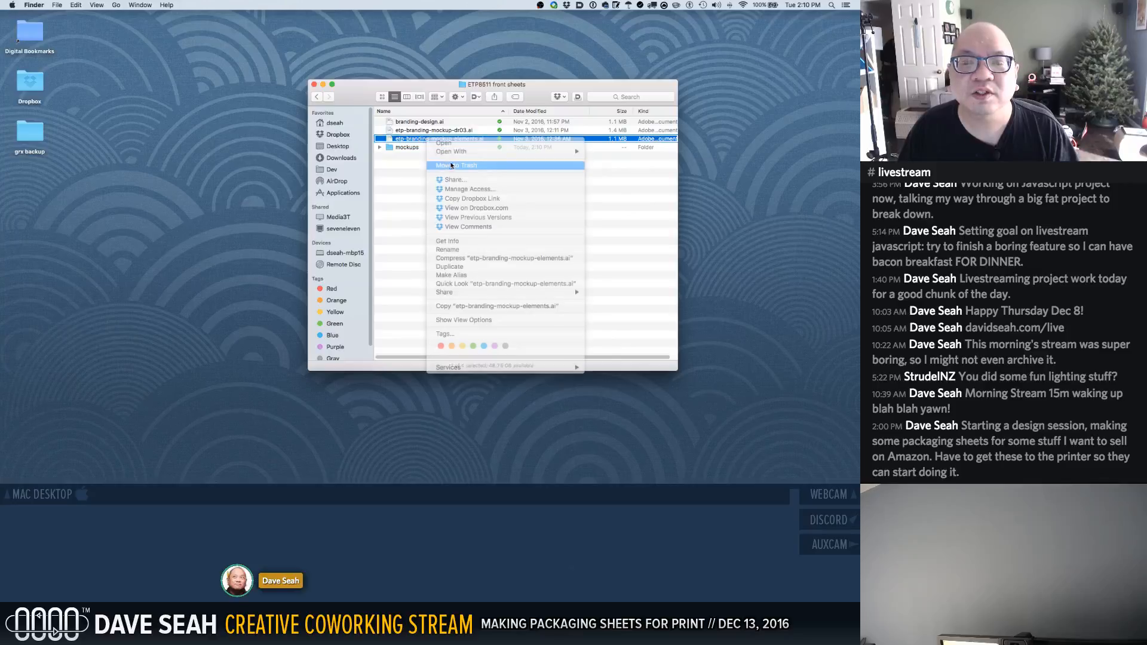
left_click(438, 131)
Expand the mockups folder and move branding-design.ai into it
left_click(424, 123)
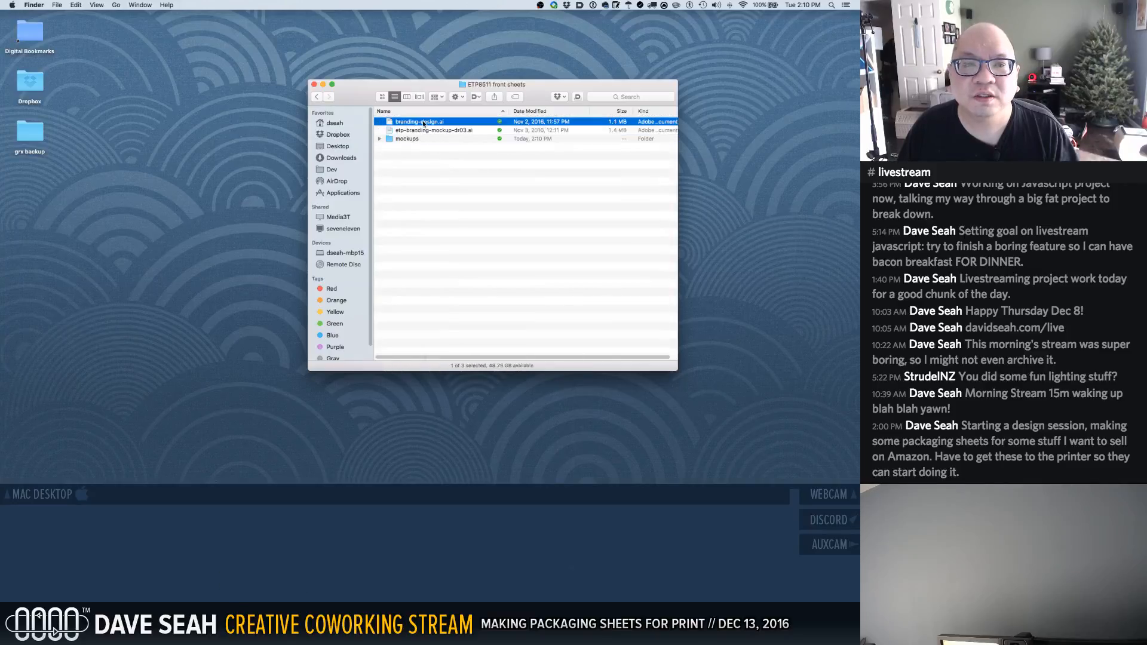
left_click(380, 139)
left_click_drag(399, 123, 401, 141)
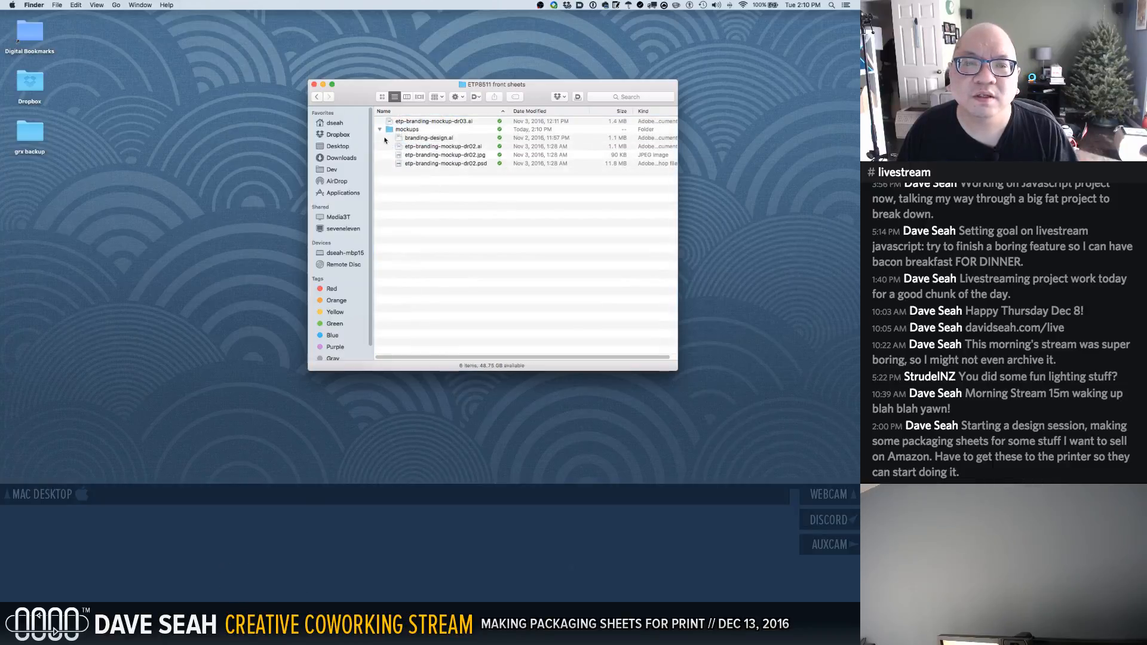
left_click(411, 139)
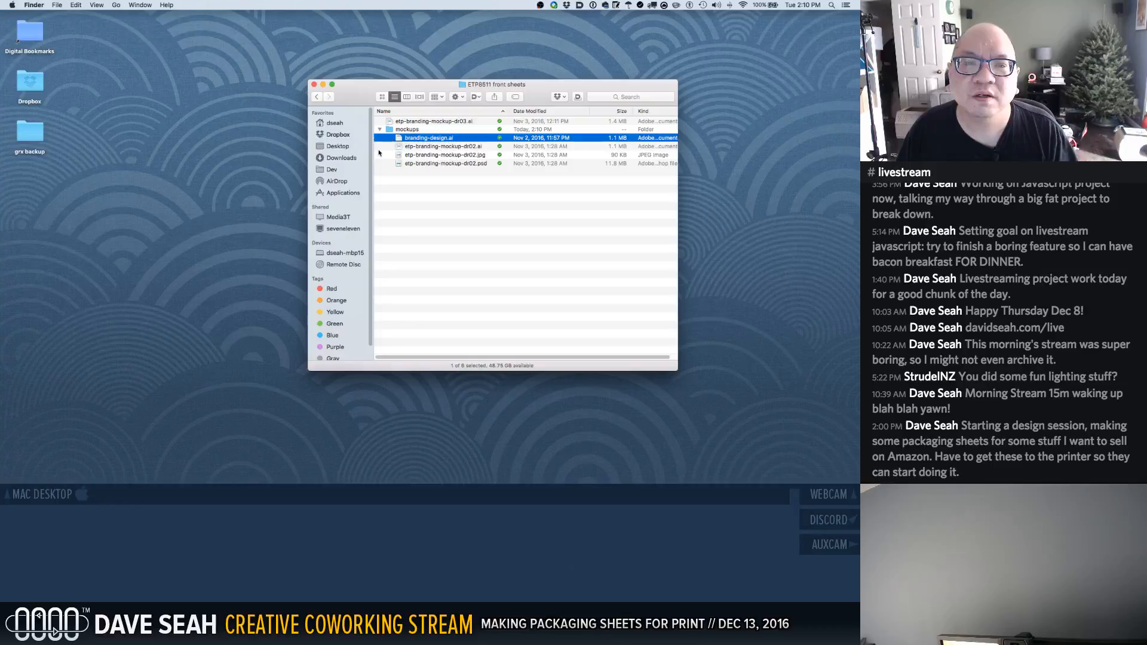
Rename branding-design.ai in the mockups folder as etp-branding-mockup-dr01.ai
key("Down")
left_click(405, 139)
left_click(408, 140)
left_click(406, 138)
type("etp-")
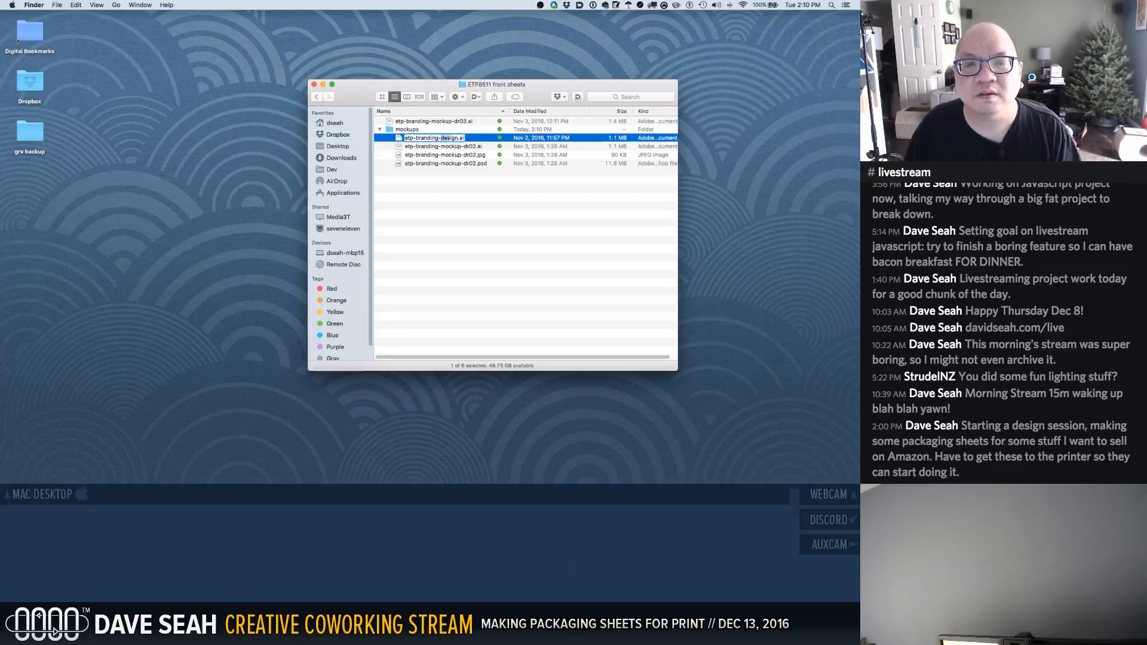
double_click(452, 138)
type("mockup")
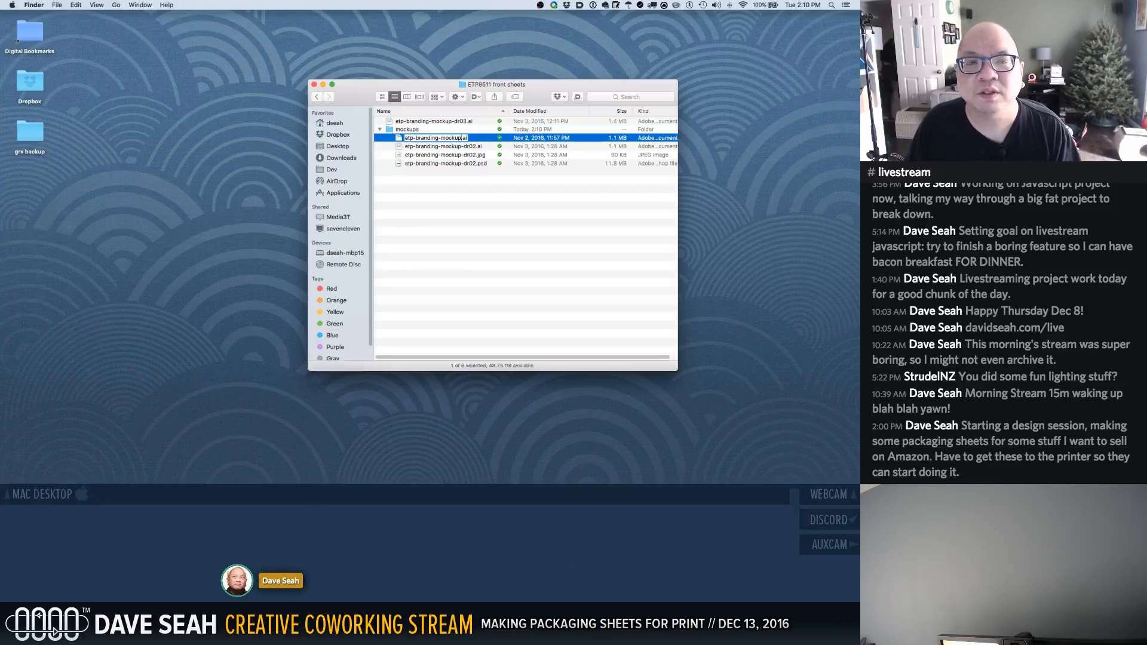
type("-dr01")
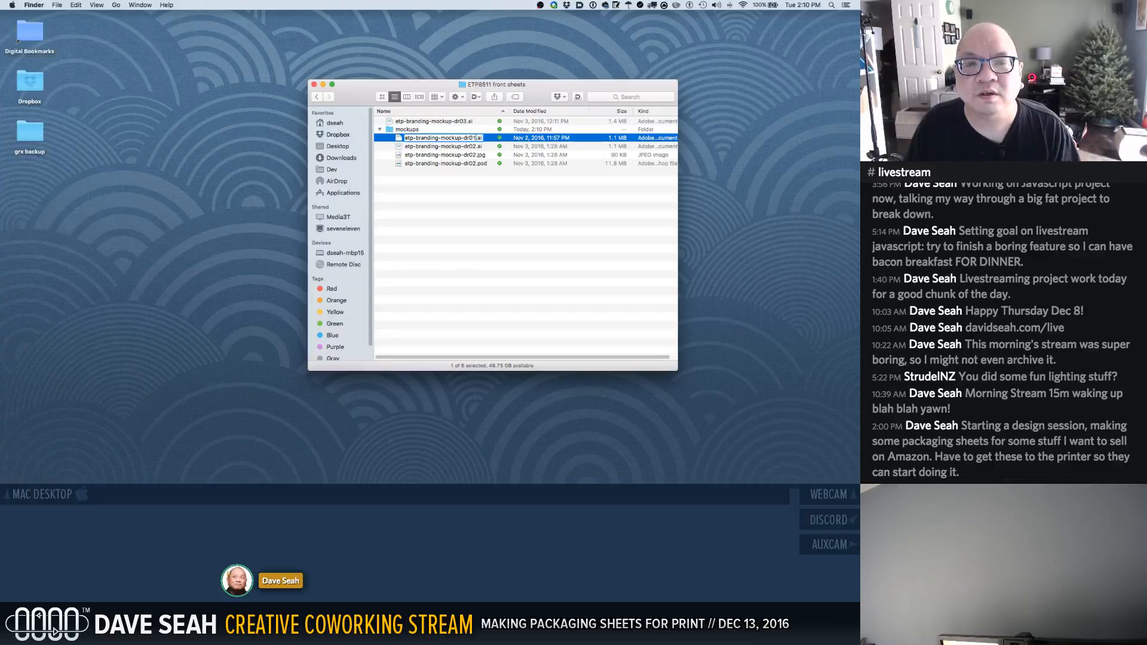
key("Return")
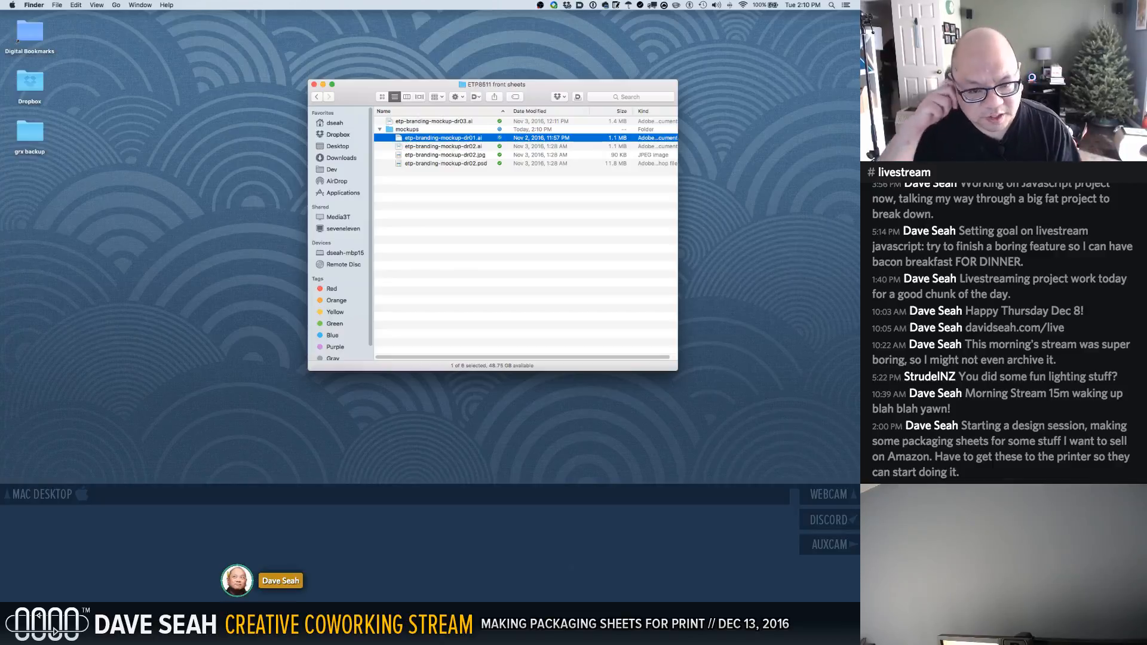
Copy etp-branding-mockup-dr03.ai into the mockups folder, keeping the original, and return to the parent folder
left_click(435, 237)
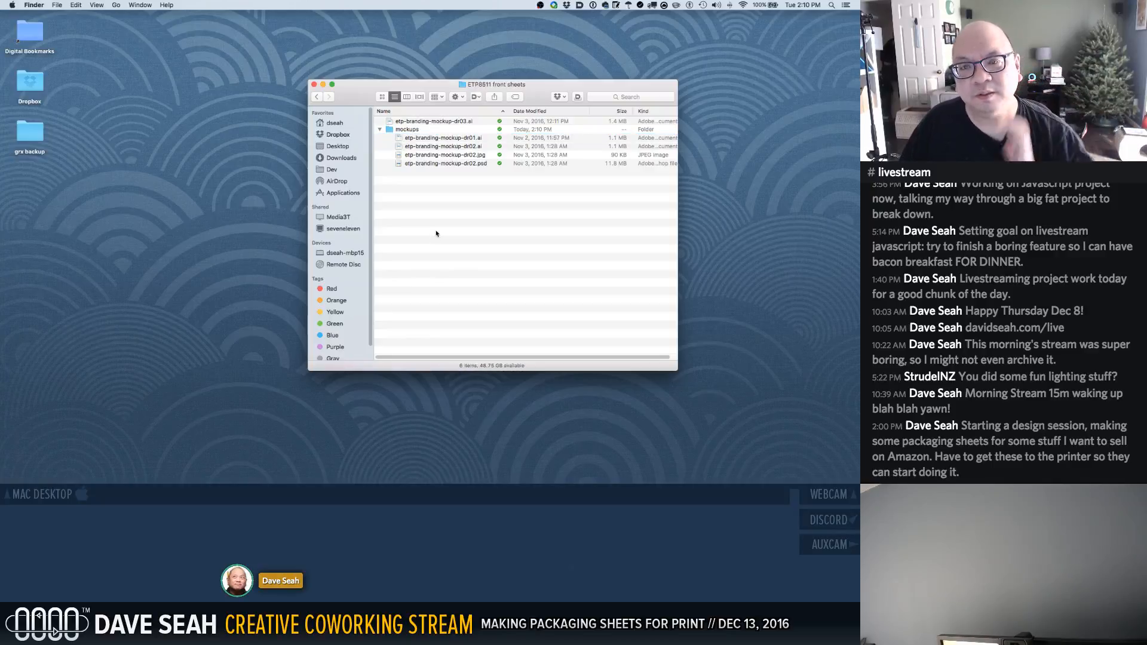
left_click_drag(399, 124, 435, 169)
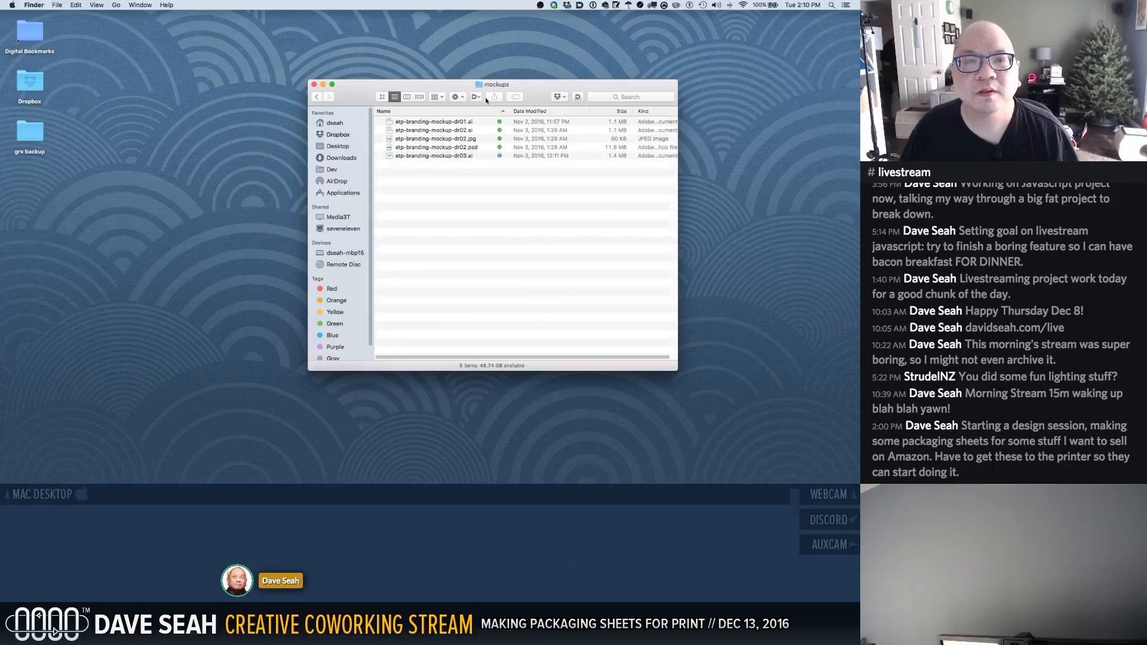
left_click(496, 85, "super")
left_click(506, 95)
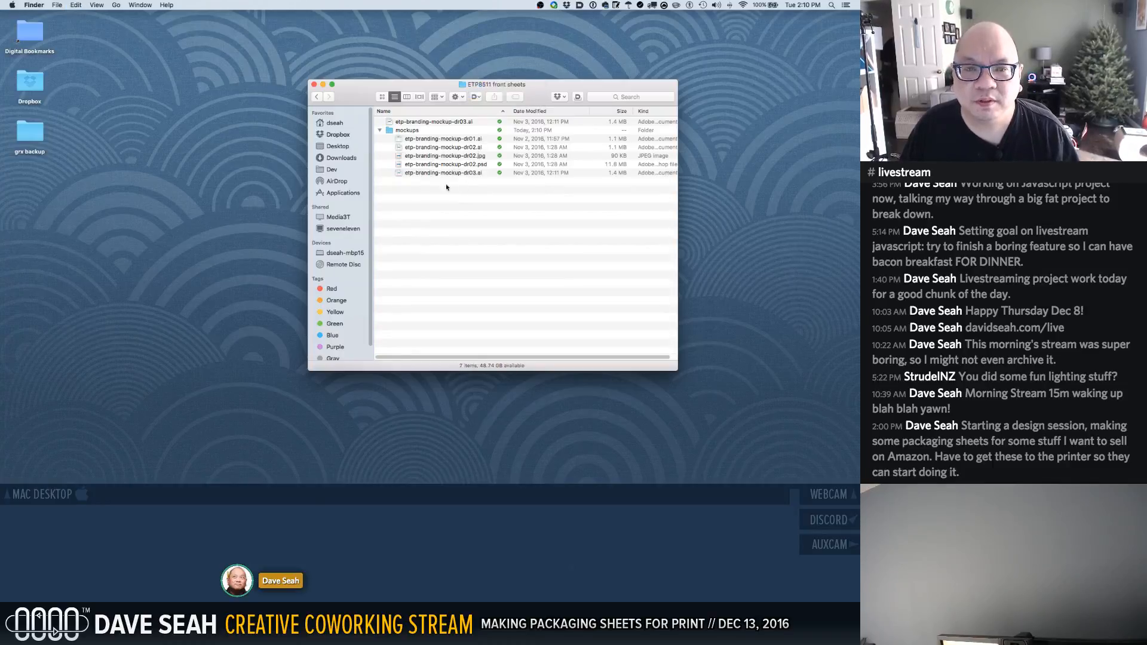
Rename the etp-branding-mockup-dr03.ai outside the mockups folder as etp-branding-mockup-RC03-01.ai
left_click(380, 131)
left_click(380, 131)
left_click(409, 123)
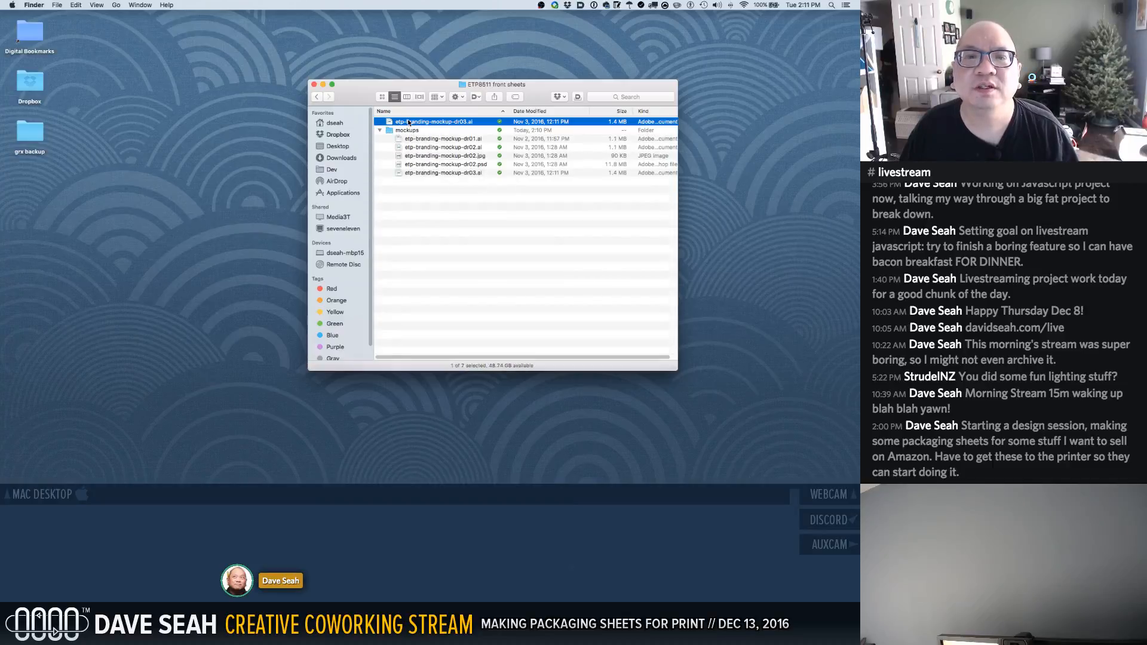
key("Return")
key("BackSpace")
key("BackSpace")
type("dr")
key("BackSpace")
key("BackSpace")
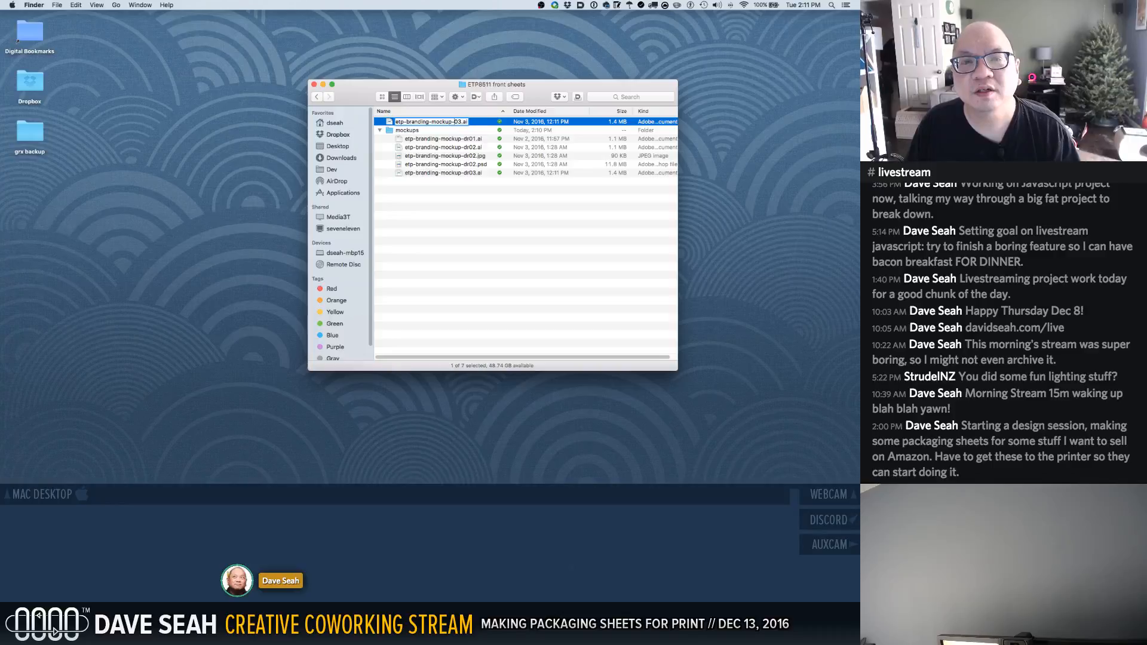
type("RC03-01")
key("Return")
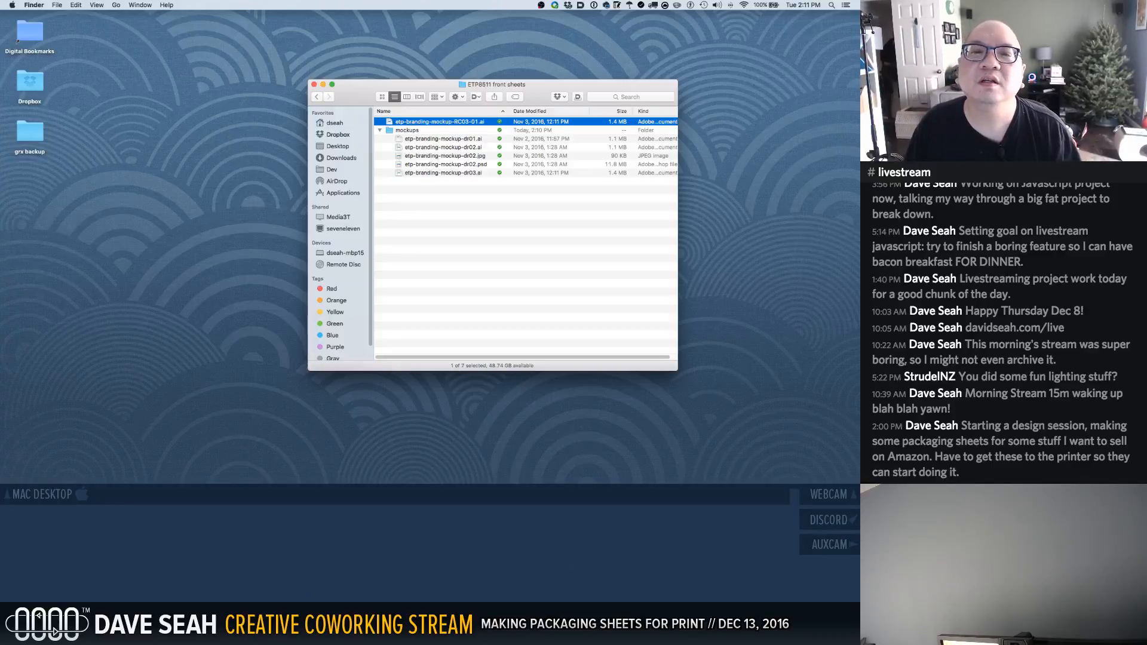
Change the RC in the file name to lowercase so it reads etp-branding-mockup-rc03-01.ai
key("Return")
left_click(465, 122)
key("BackSpace")
key("BackSpace")
type("rc")
key("Return")
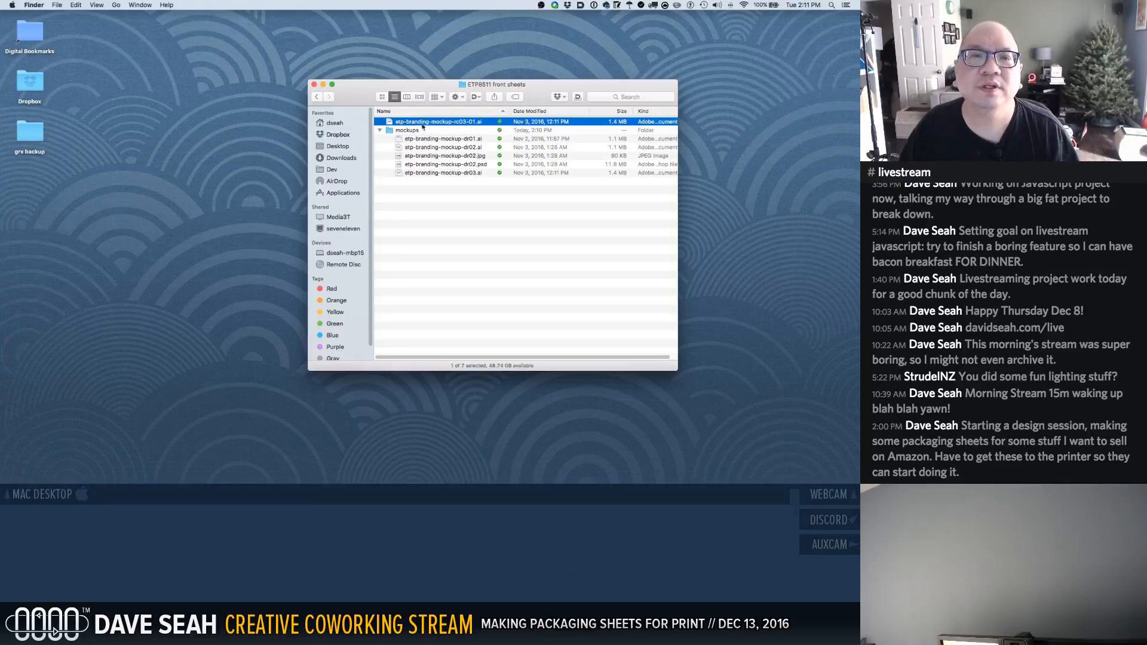
Remove the word mockup from the file name so it reads etp-branding-rc03-01.ai
key("Return")
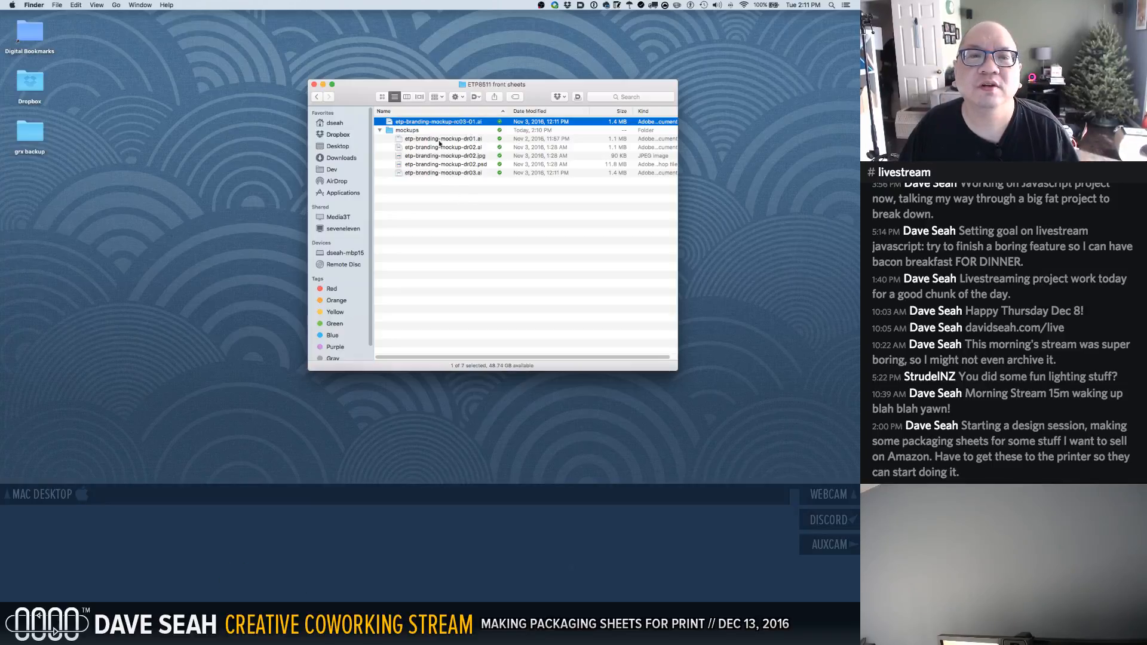
double_click(436, 121)
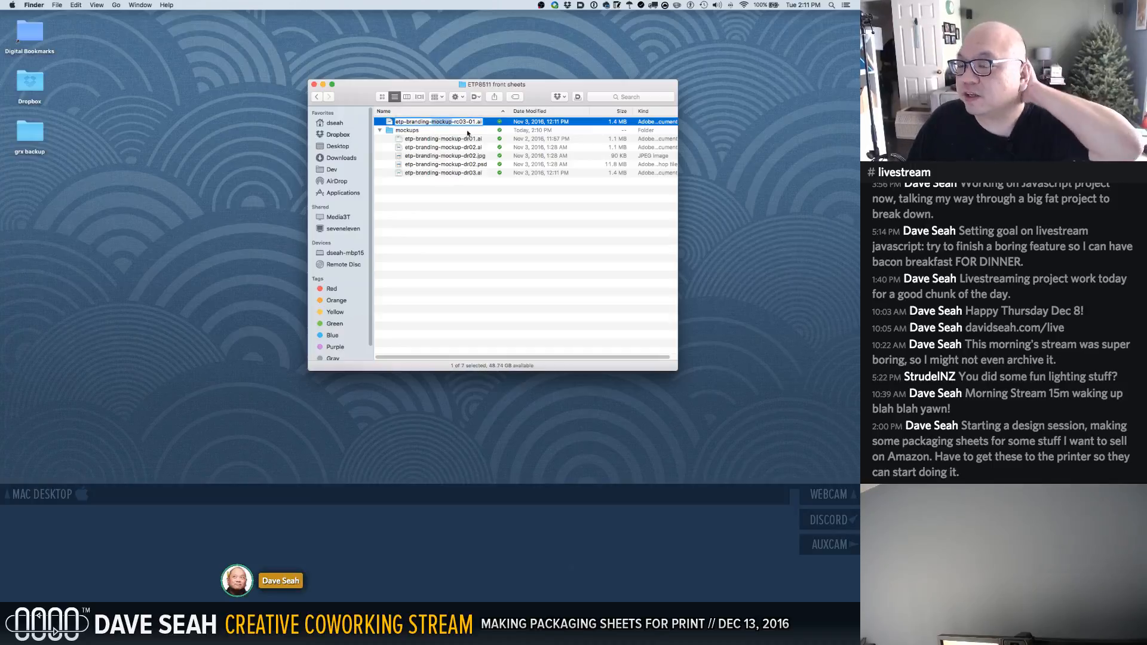
key("BackSpace")
key("BackSpace")
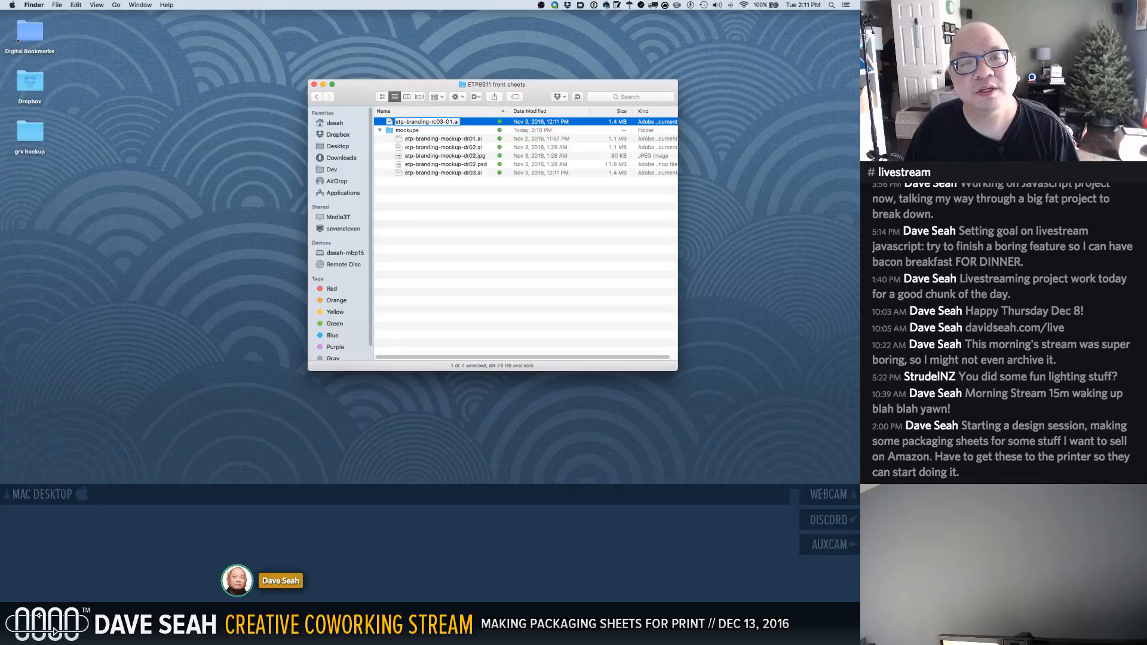
key("Return")
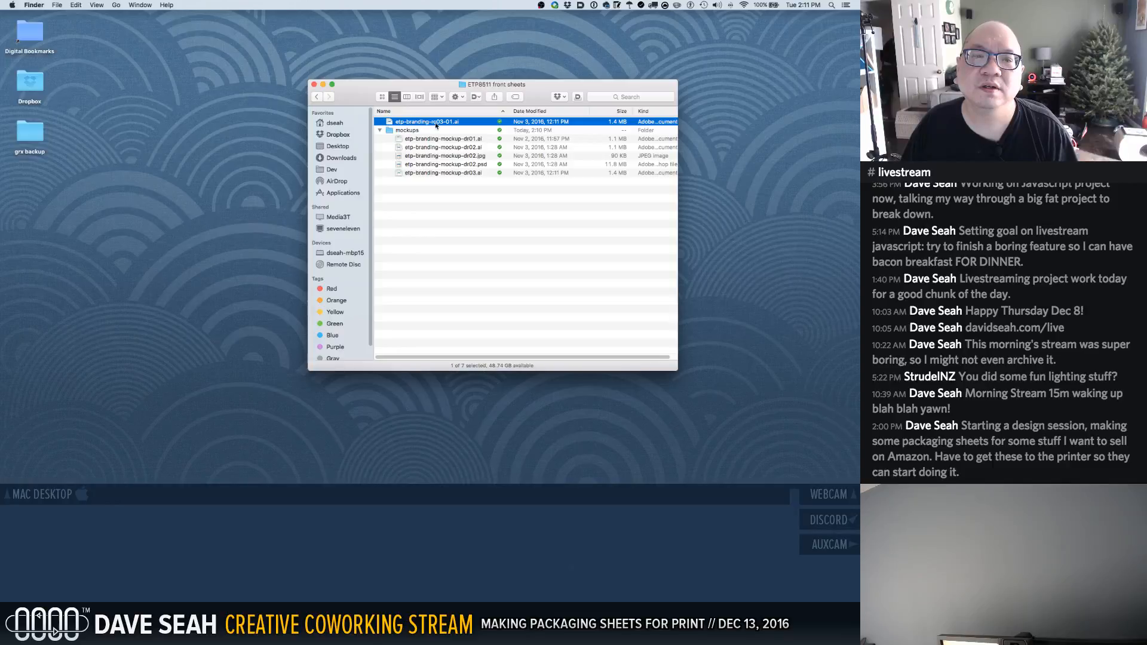
Open etp-branding-rc03-01.ai in Illustrator, choose to replace the missing linked EPS file, and switch back to Finder
double_click(394, 122)
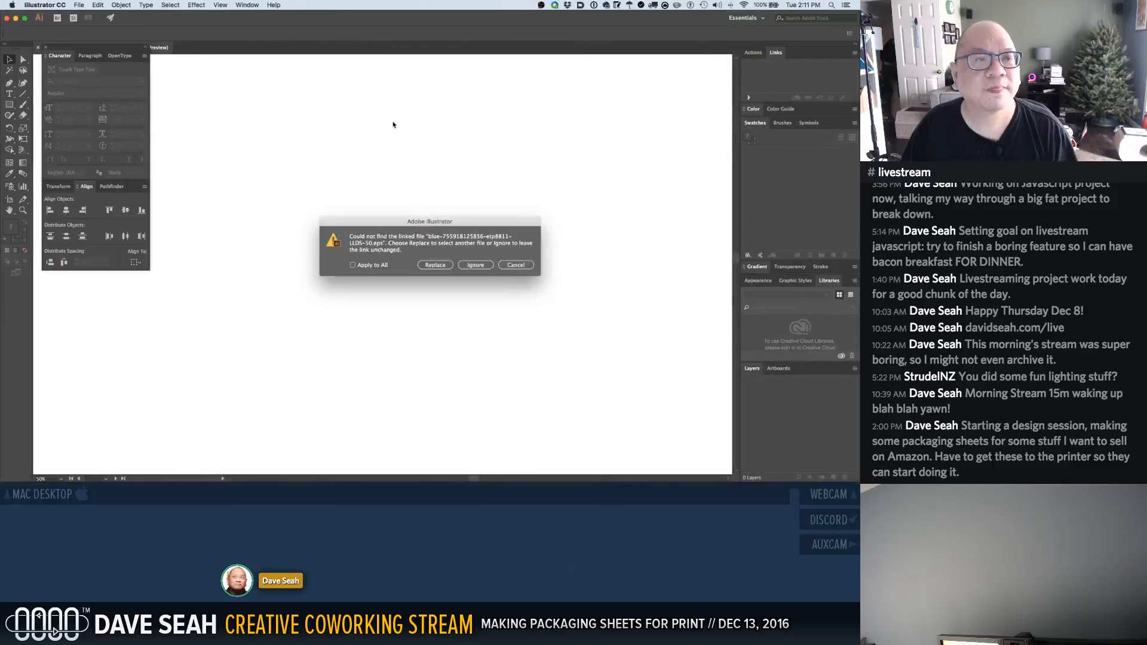
left_click(445, 266)
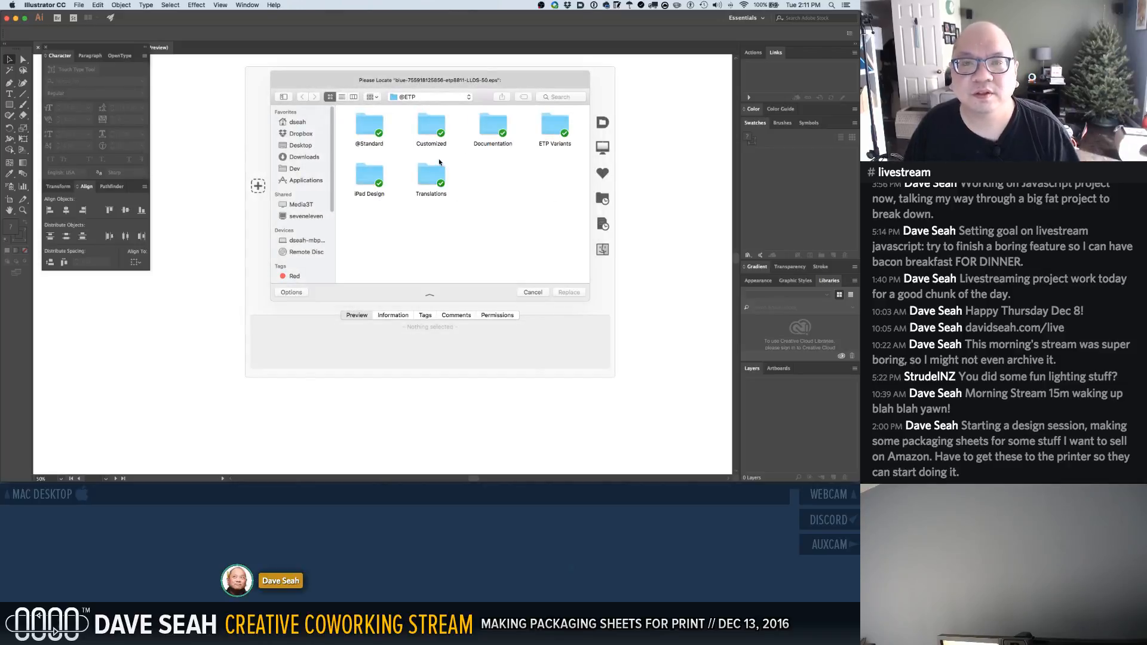
key("ctrl+Right")
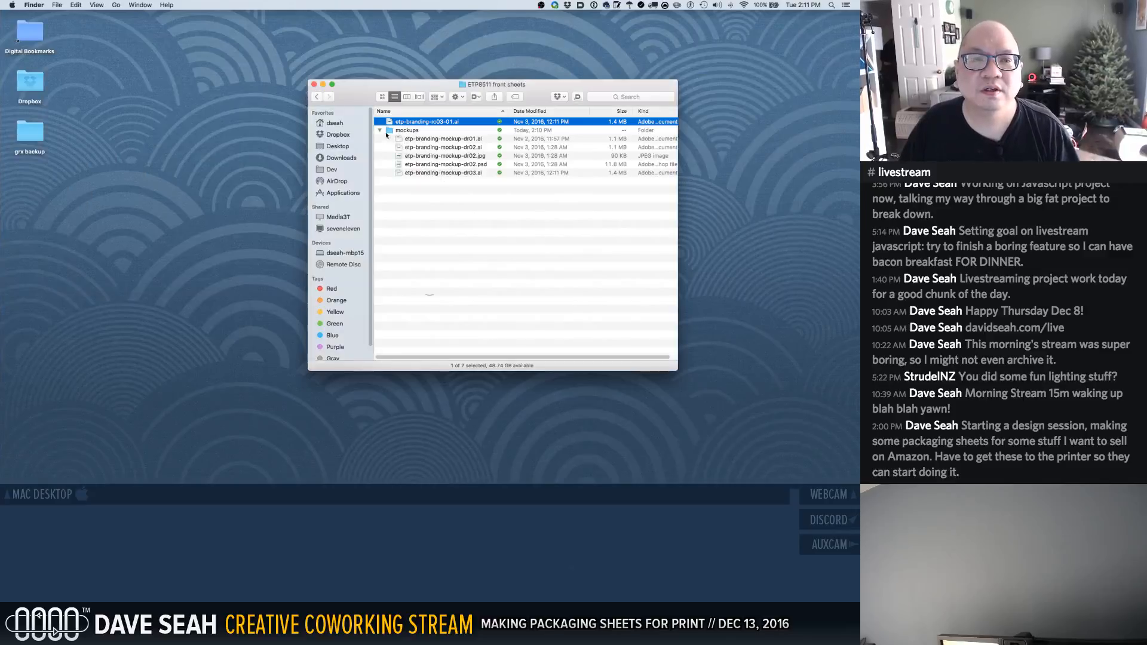
Collapse the mockups folder and create a new folder named barcodes beside it
left_click(380, 131)
right_click(419, 178)
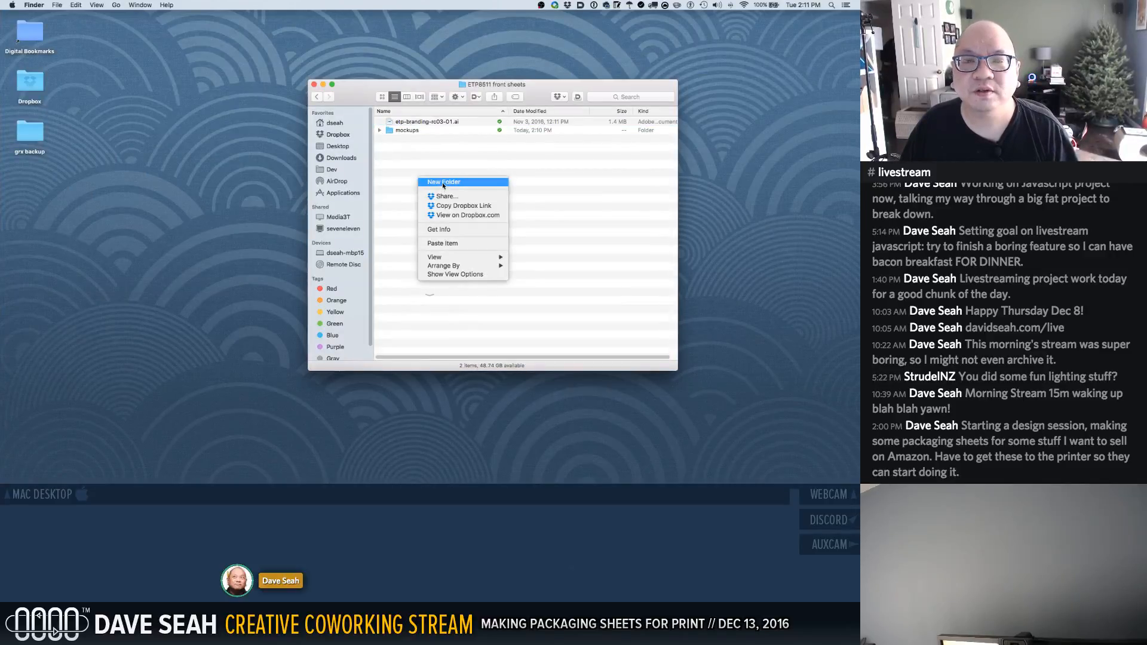
left_click(442, 181)
type("barcodes")
key("Return")
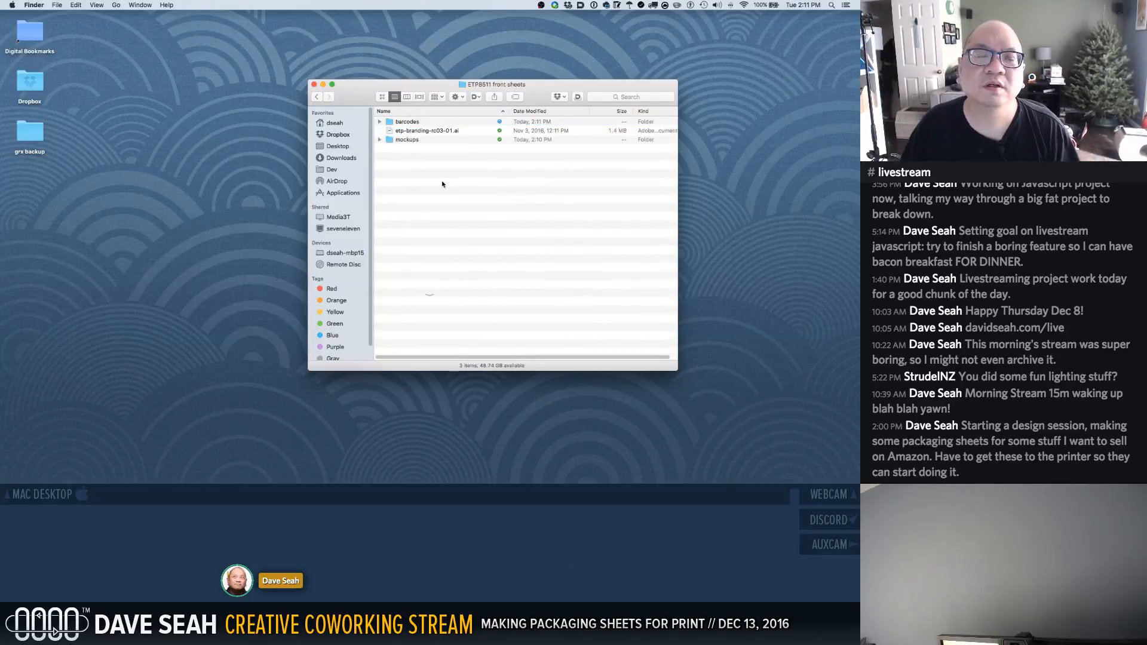
Rename the barcodes folder as src-barcodes
left_click(395, 122)
key("Return")
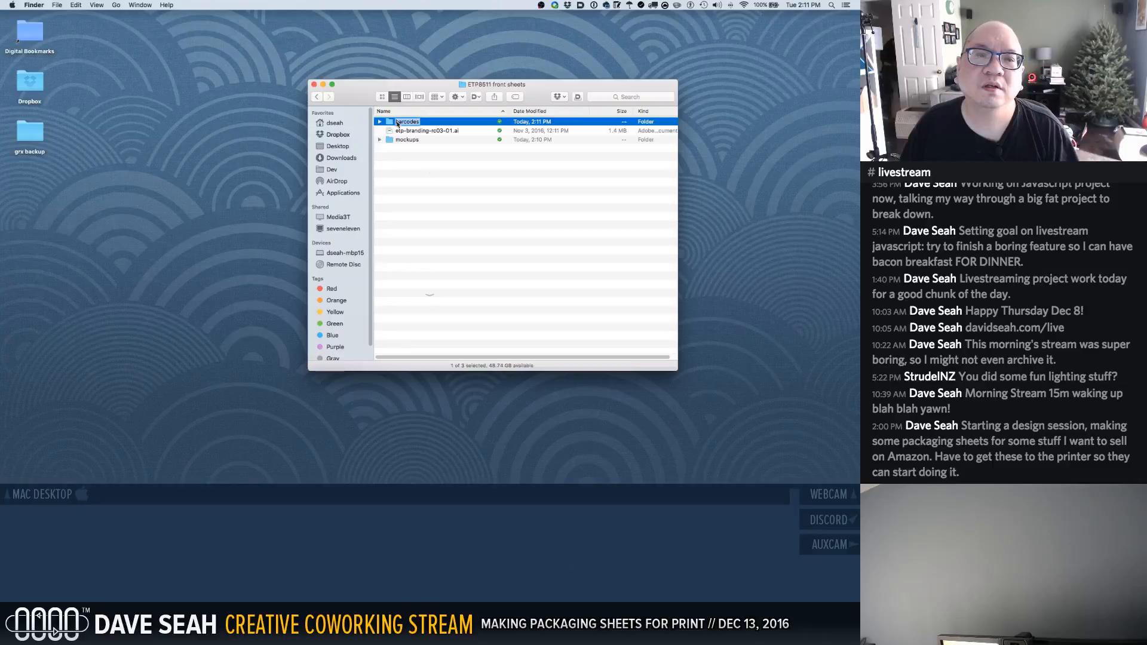
key("Left")
type("src-")
key("Return")
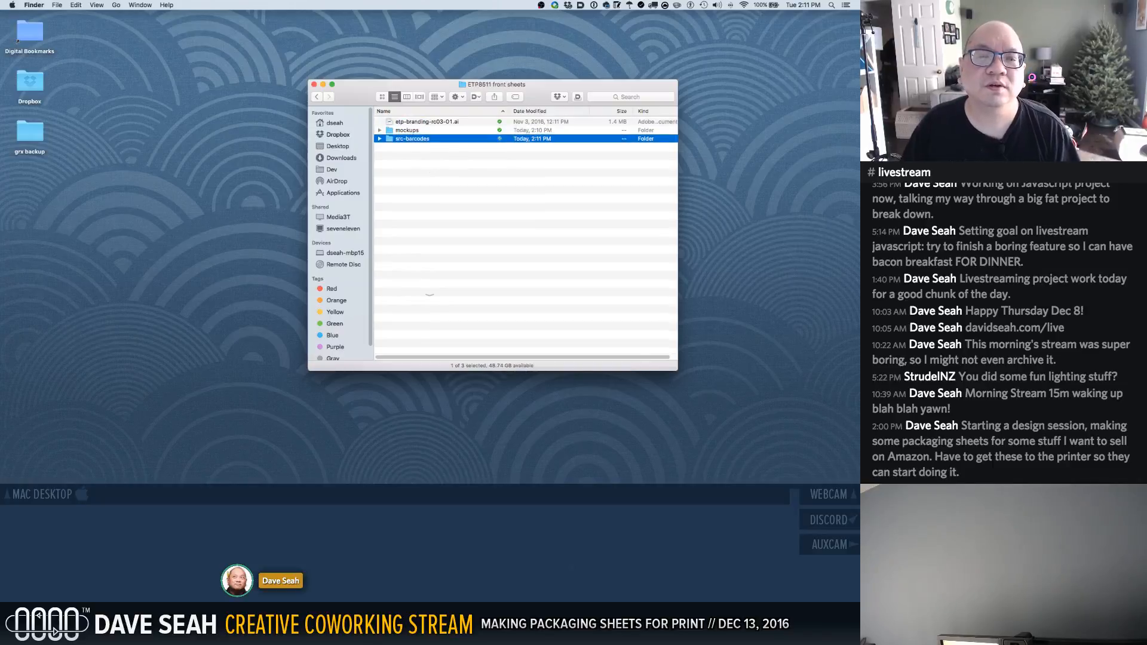
key("super+n")
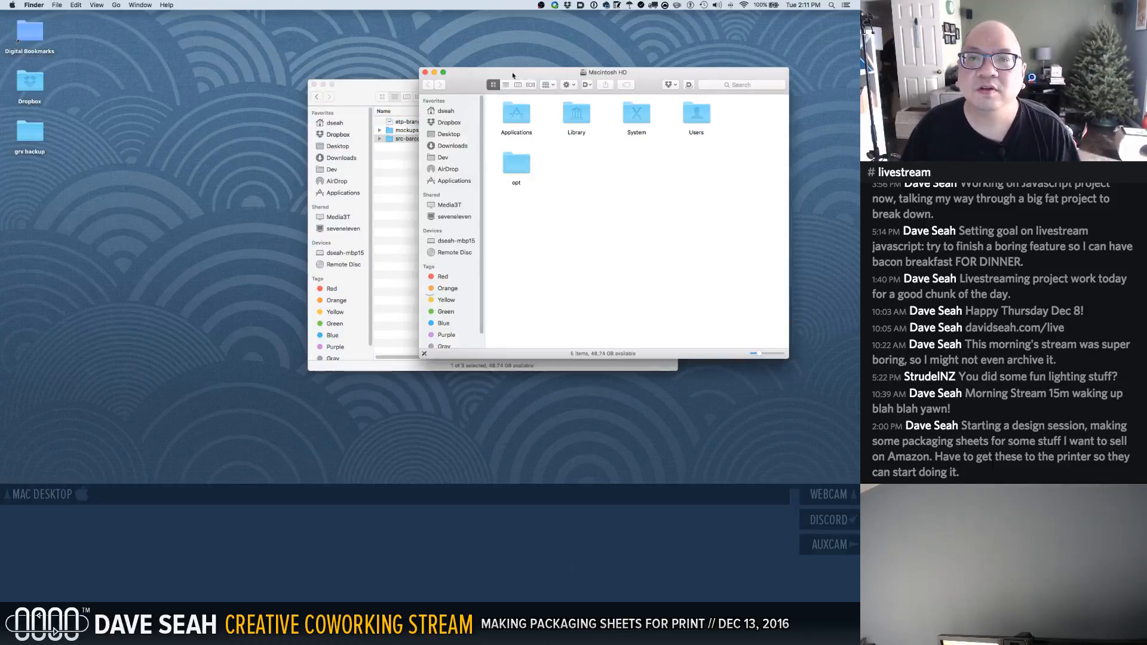
left_click_drag(506, 103, 557, 154)
left_click(526, 199)
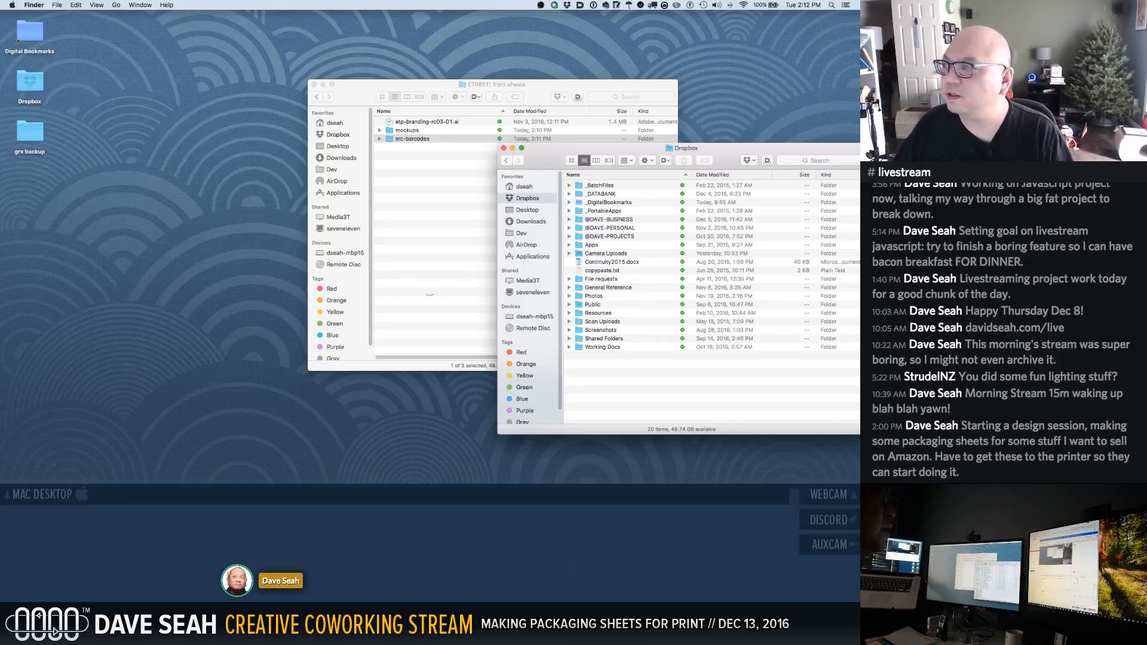
double_click(621, 229)
double_click(595, 196)
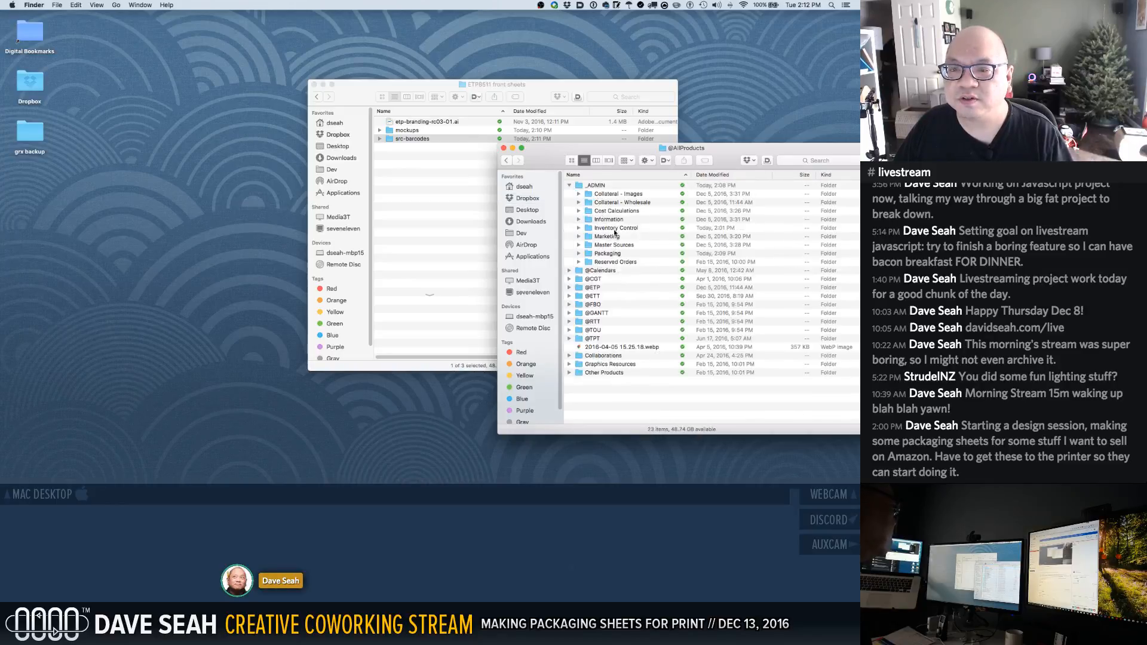
double_click(614, 228)
left_click(569, 187)
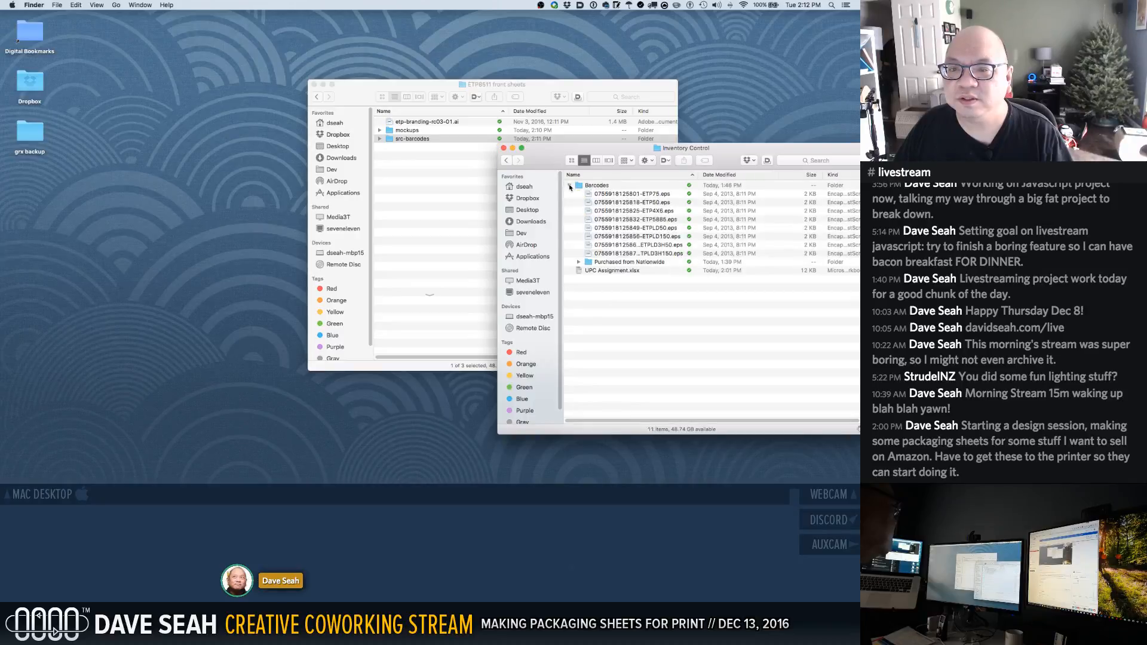
Copy the eight EPS barcode files from the Barcodes folder into src-barcodes, then collapse both folders
left_click(638, 253)
left_click(632, 193, "shift")
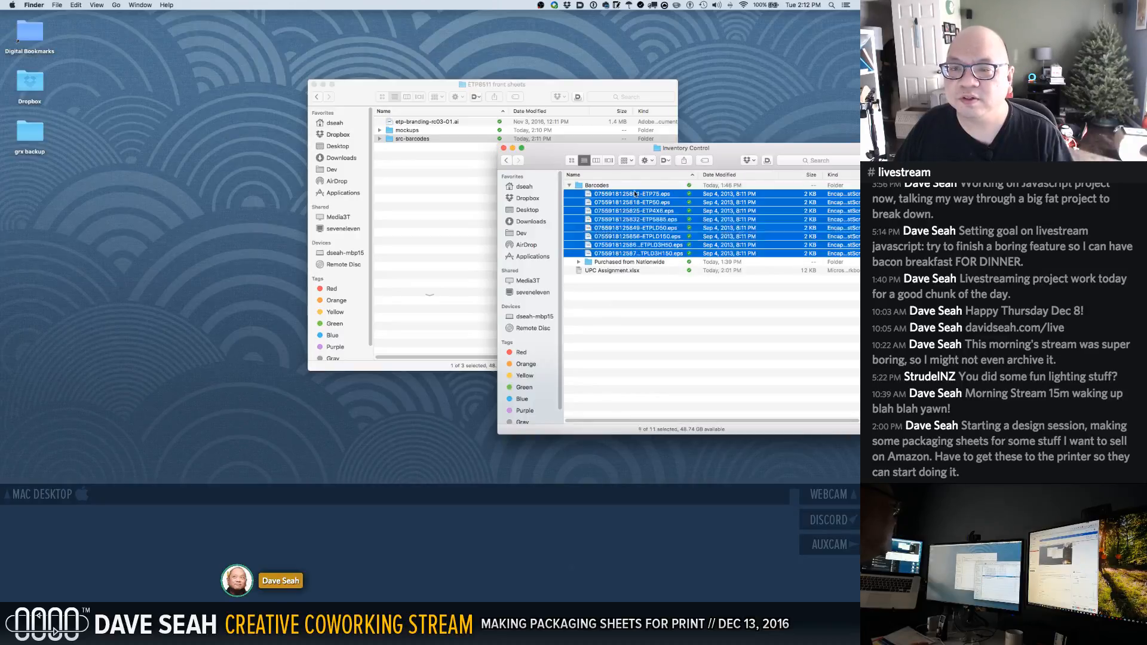
left_click(572, 187)
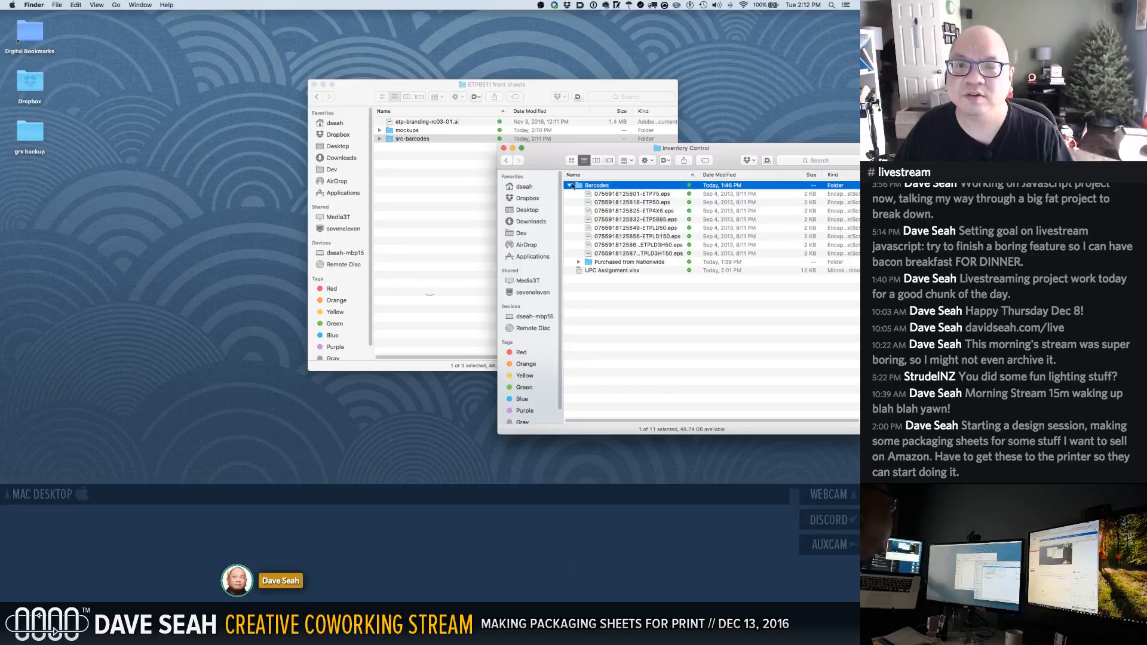
left_click(568, 186)
left_click(379, 138)
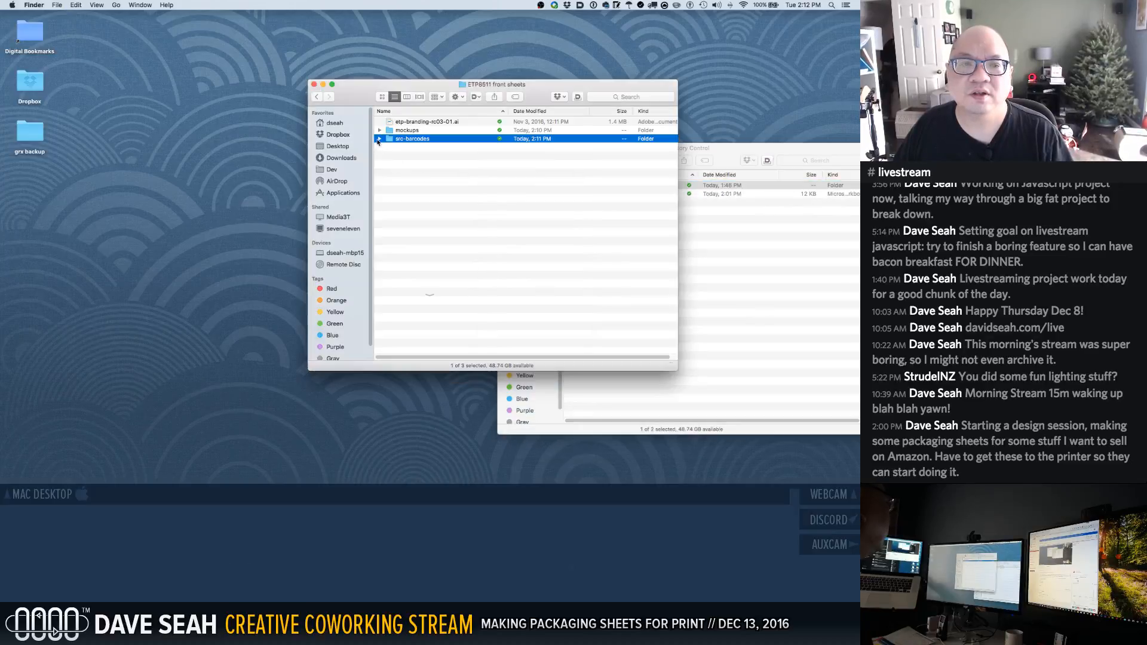
double_click(392, 140)
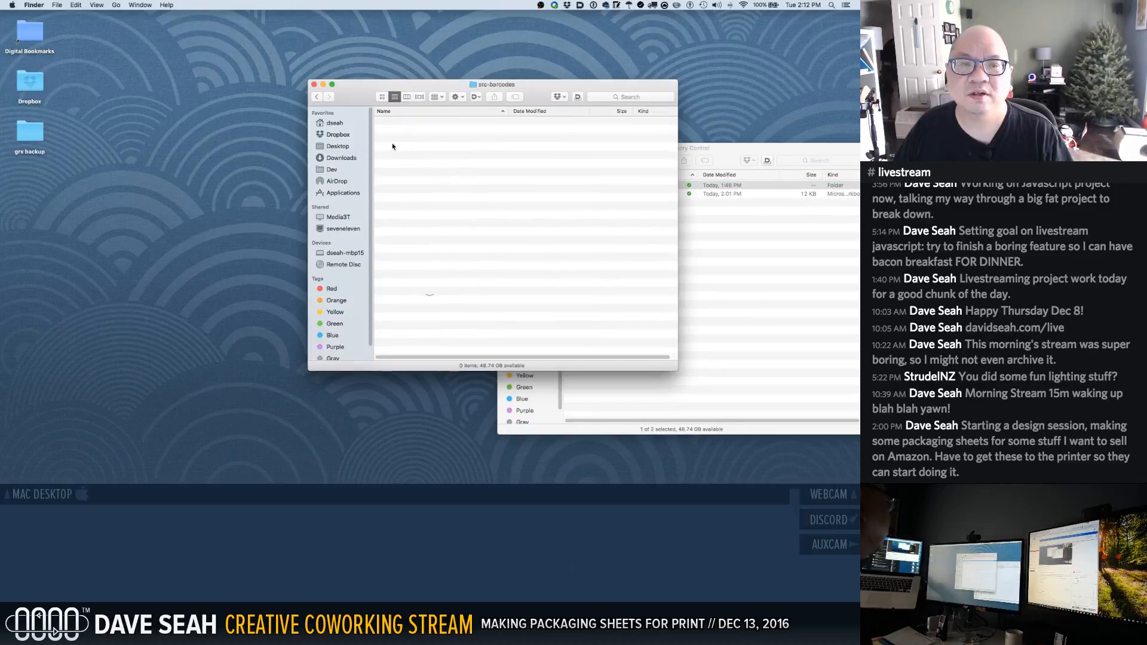
left_click(487, 89, "super")
left_click(489, 94)
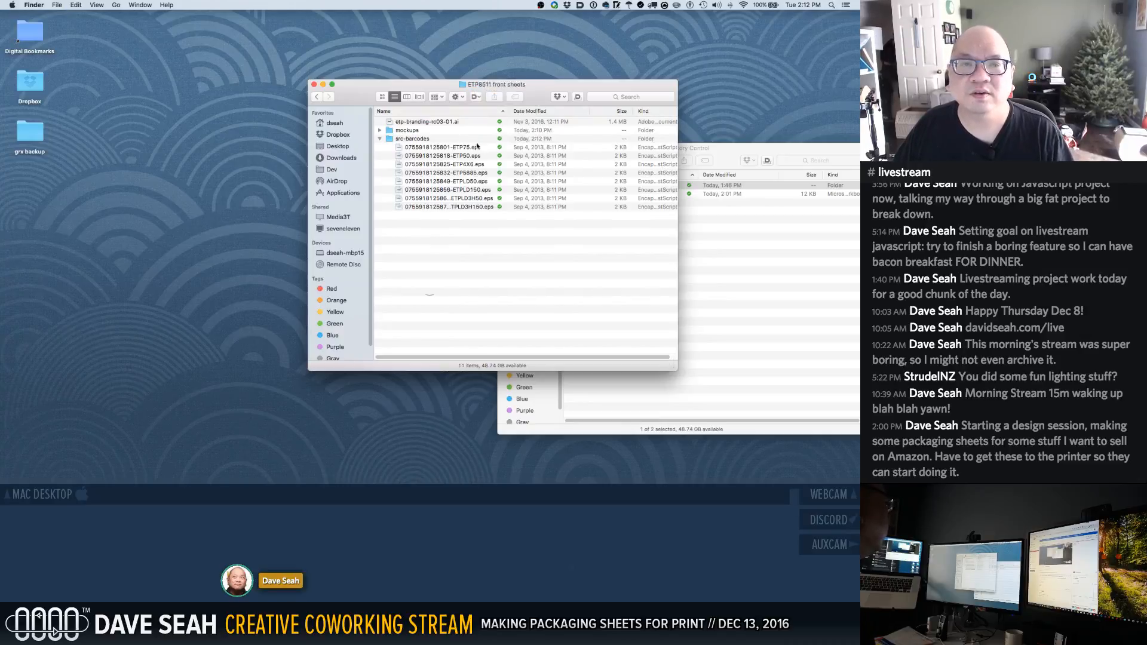
left_click(379, 140)
double_click(427, 121)
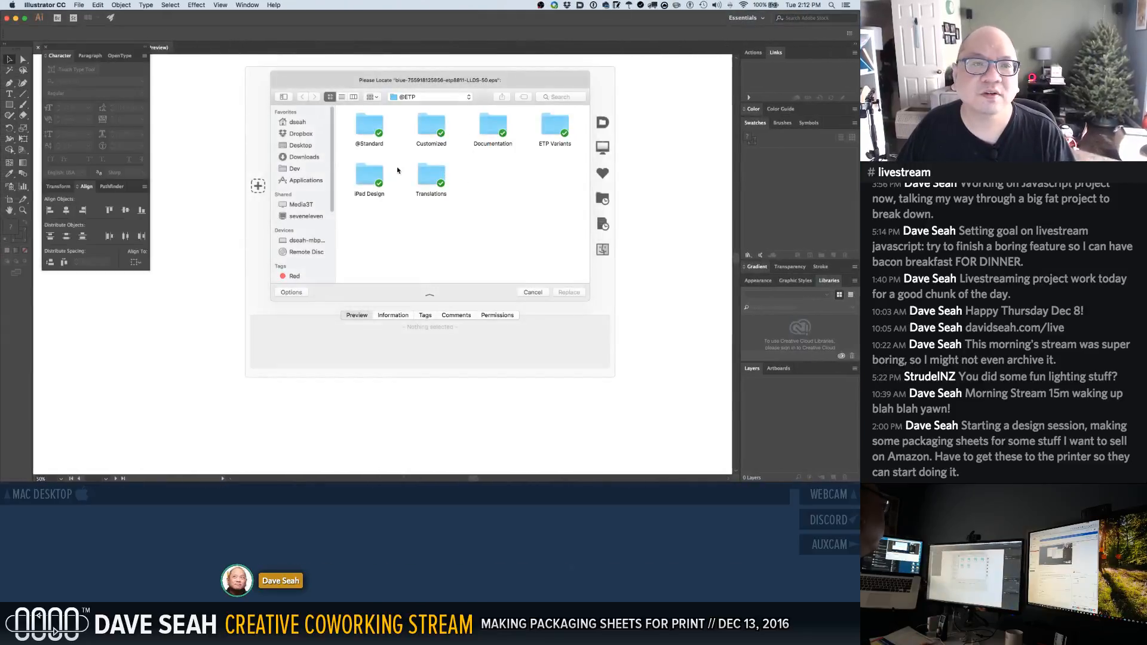
left_click(430, 98)
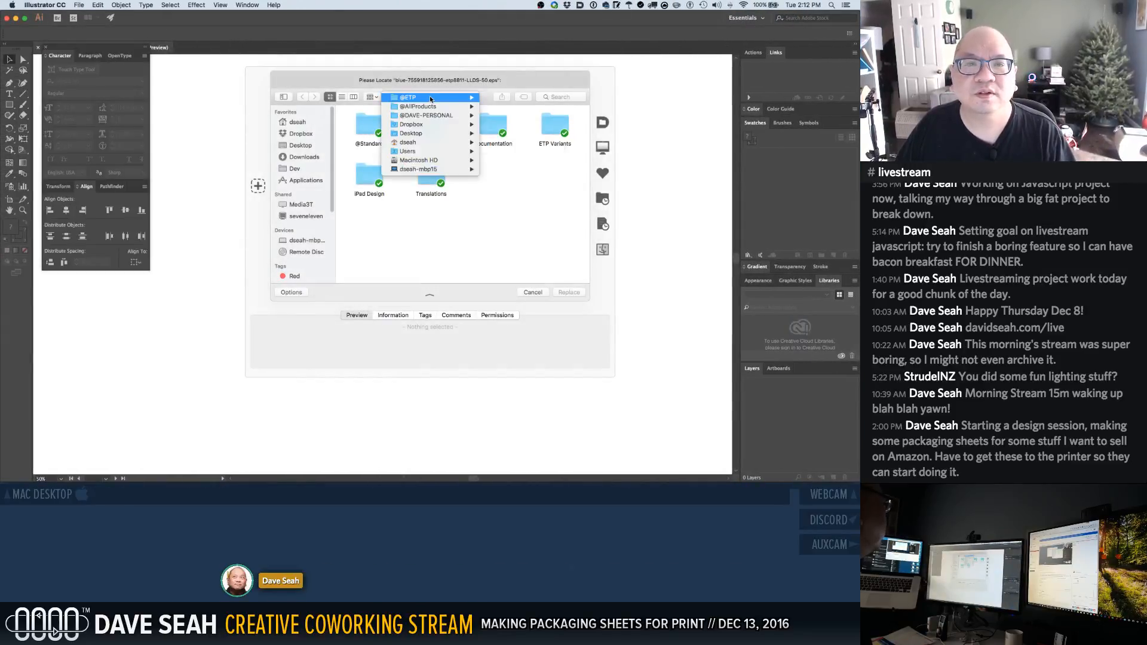
mouse_move(431, 107)
mouse_move(503, 107)
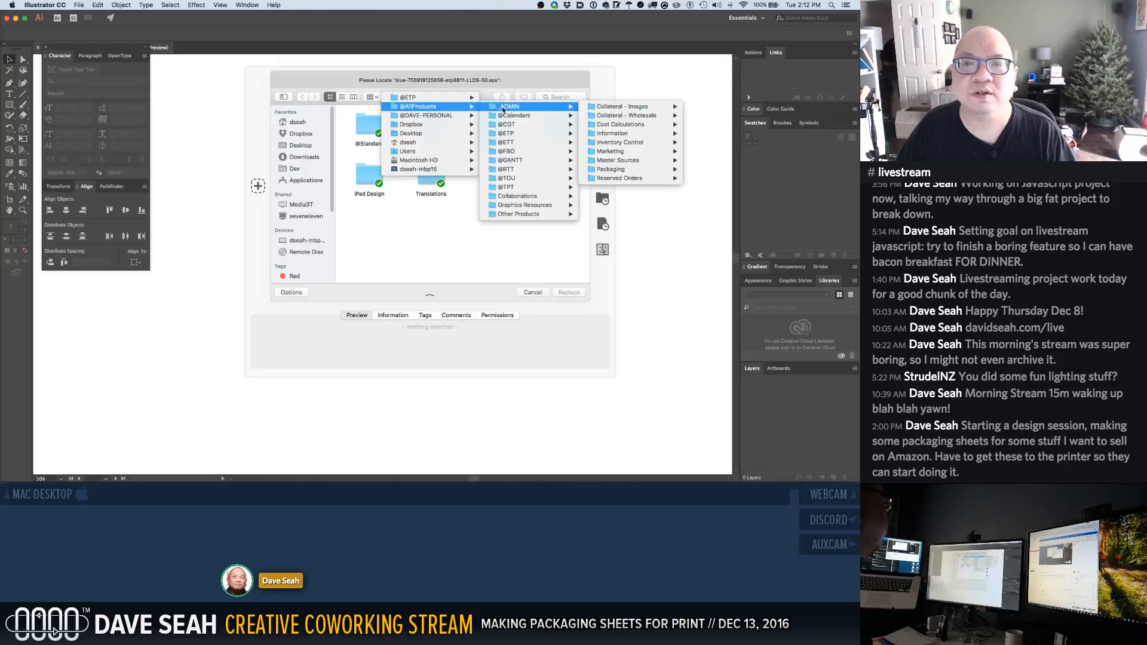
left_click(608, 169)
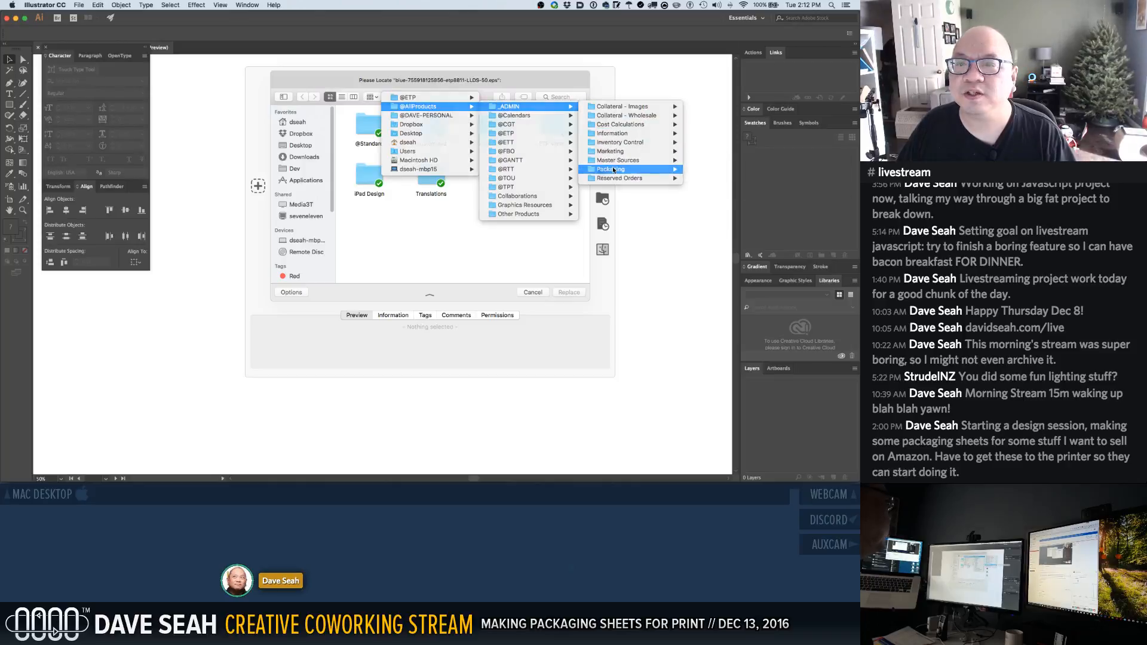
double_click(367, 128)
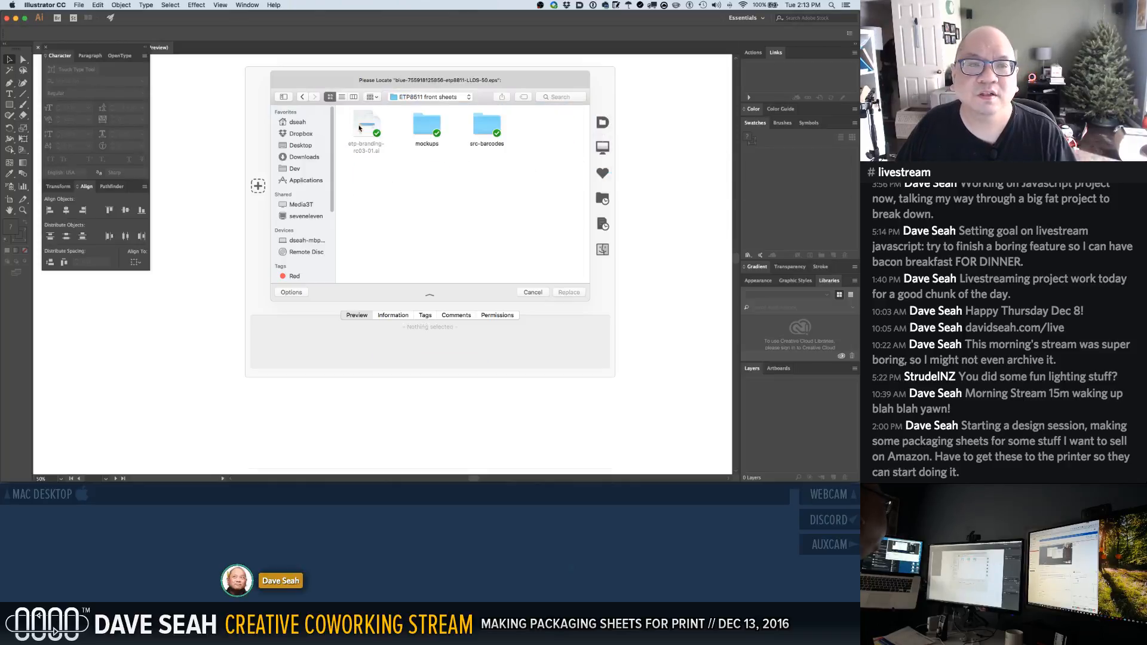
double_click(487, 126)
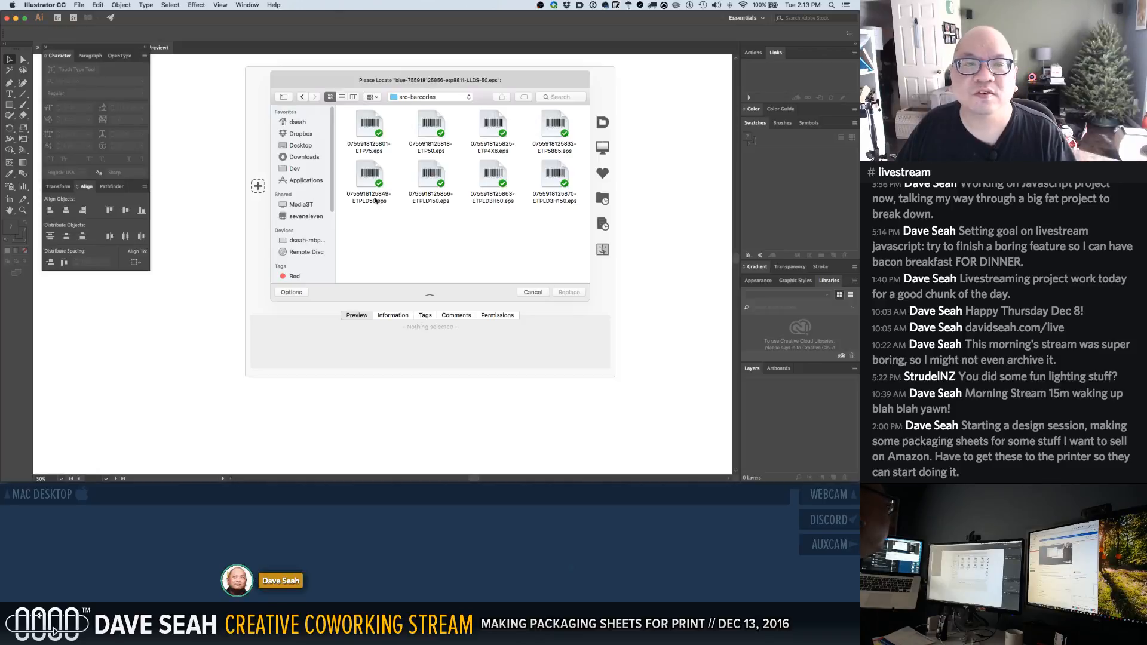
left_click(430, 173)
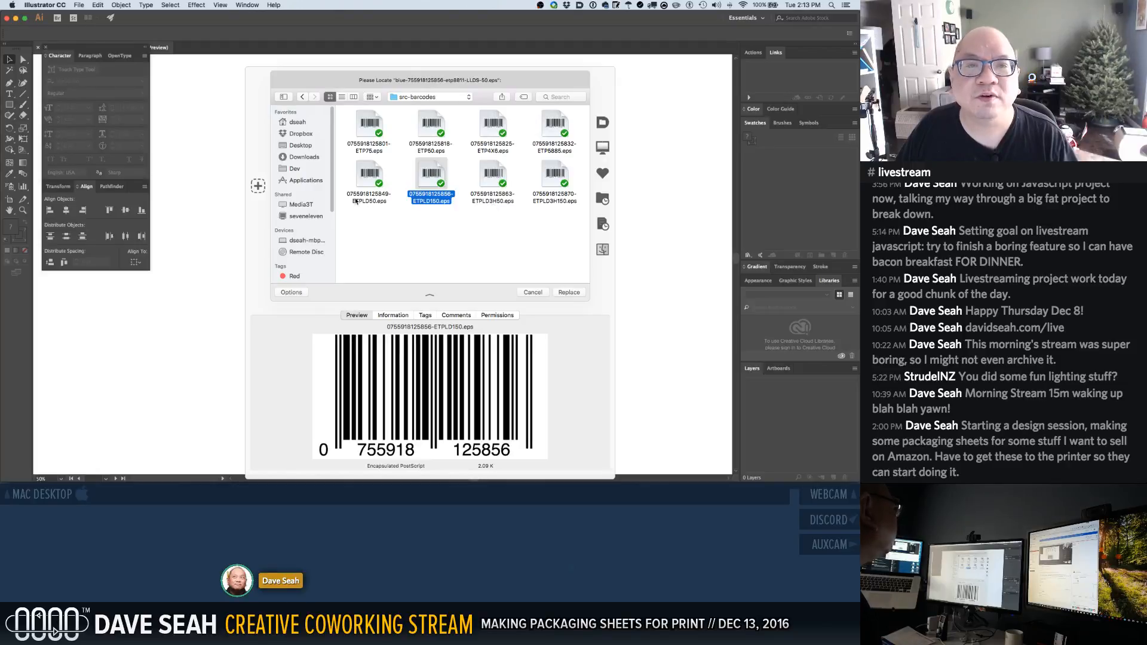
left_click(572, 292)
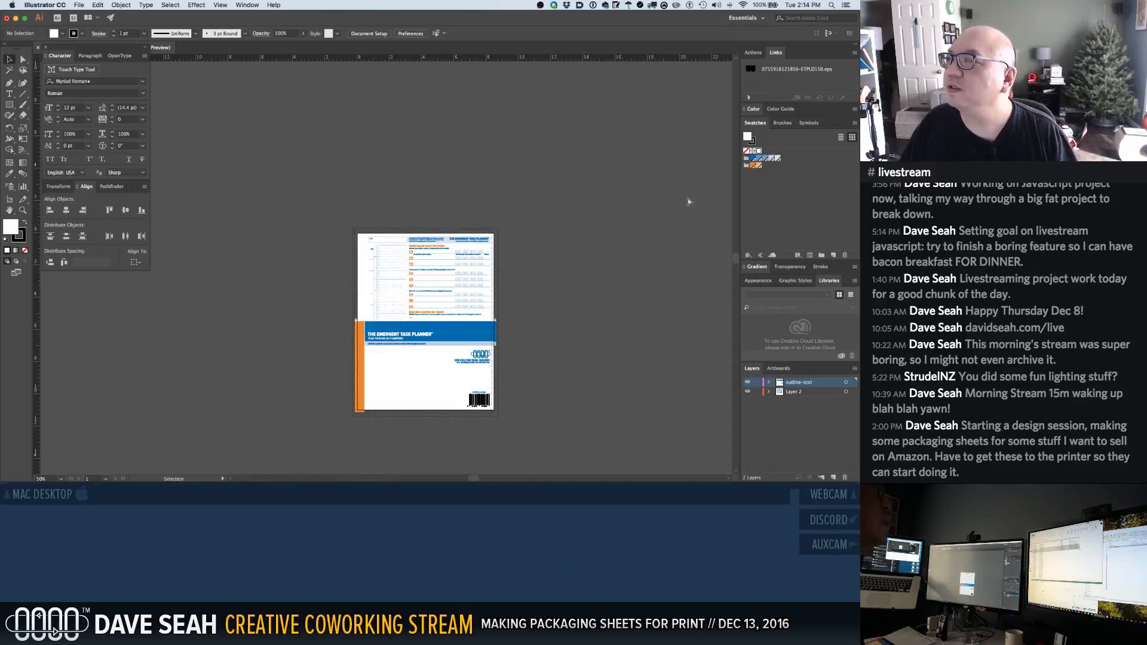
Switch to the Inventory Control window in Finder, expand Barcodes, widen the Name column, and check the ETPLD50 and ETPLD3H150 barcode file names
key("ctrl+Right")
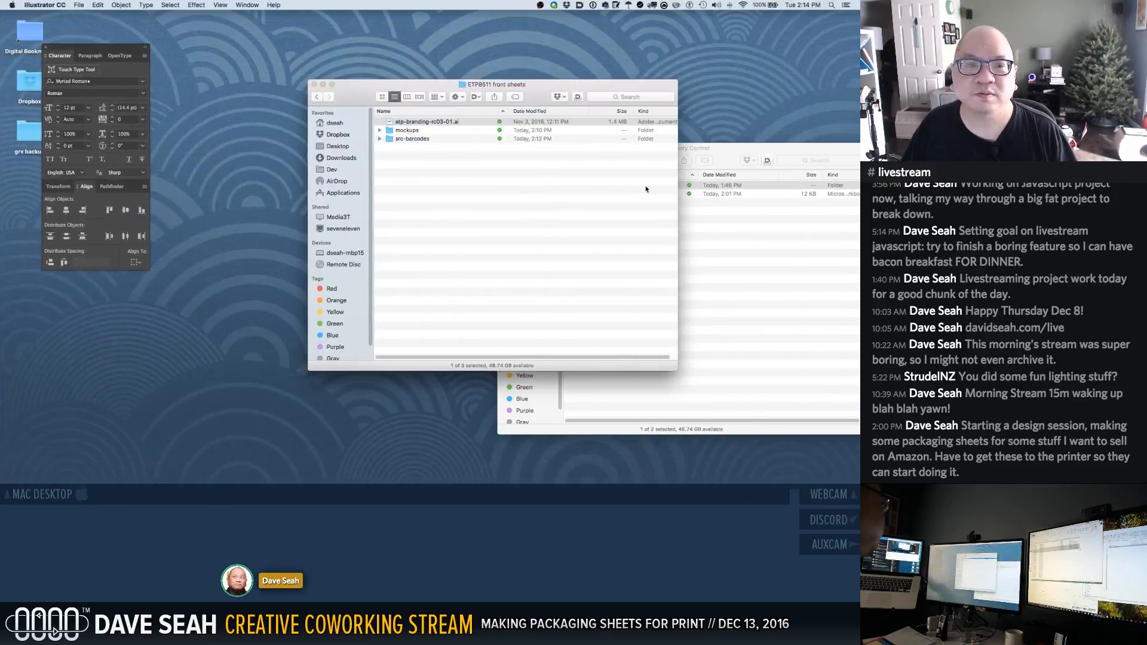
left_click(751, 248)
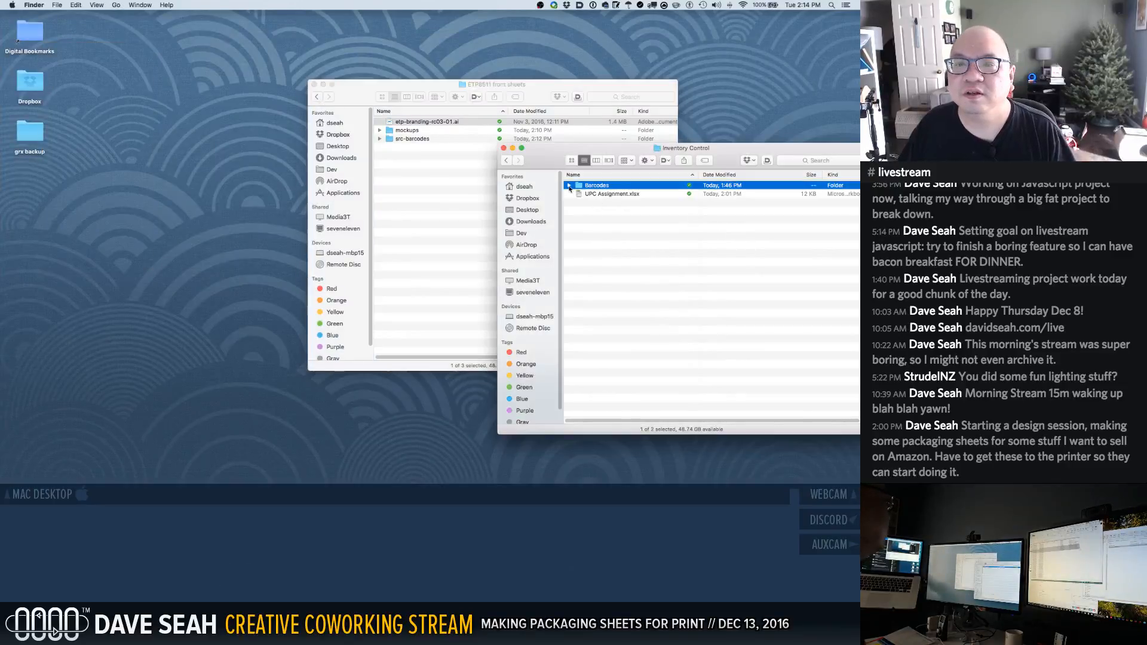
key("Right")
left_click(642, 255)
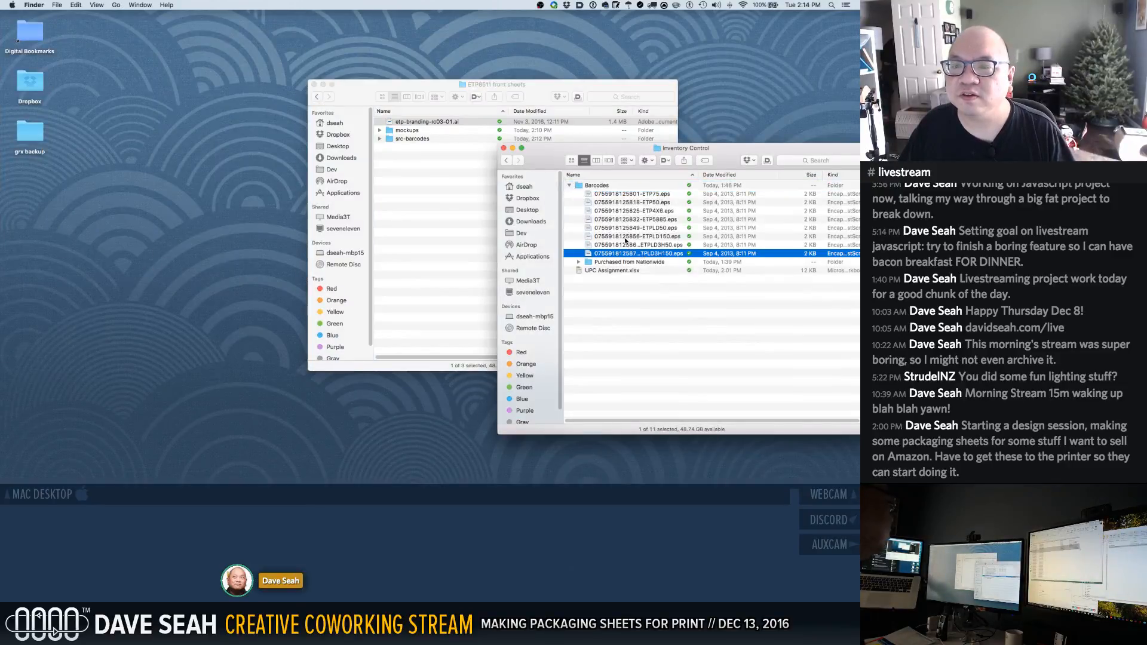
key("Up")
key("Up")
left_click_drag(699, 175, 772, 175)
left_click(641, 253)
left_click(642, 229)
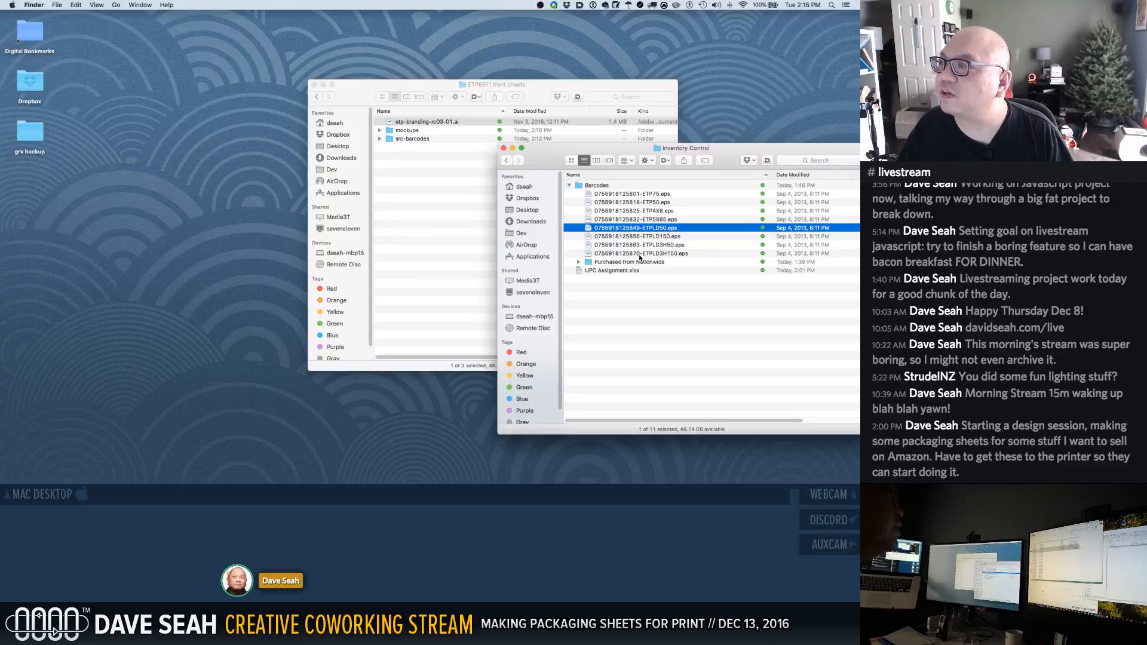
Return to etp-branding-rc03-01.ai in Illustrator and inspect the ETP8511-LLDS-50 label above the barcode for editable or outlined text
left_click(445, 193)
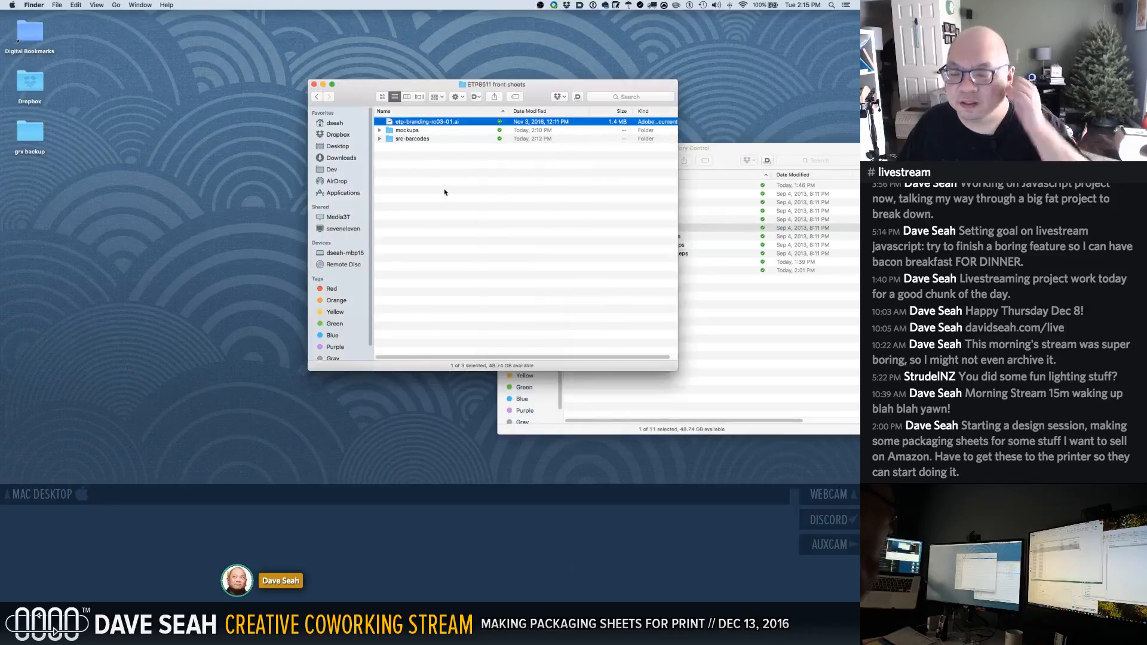
key("super+o")
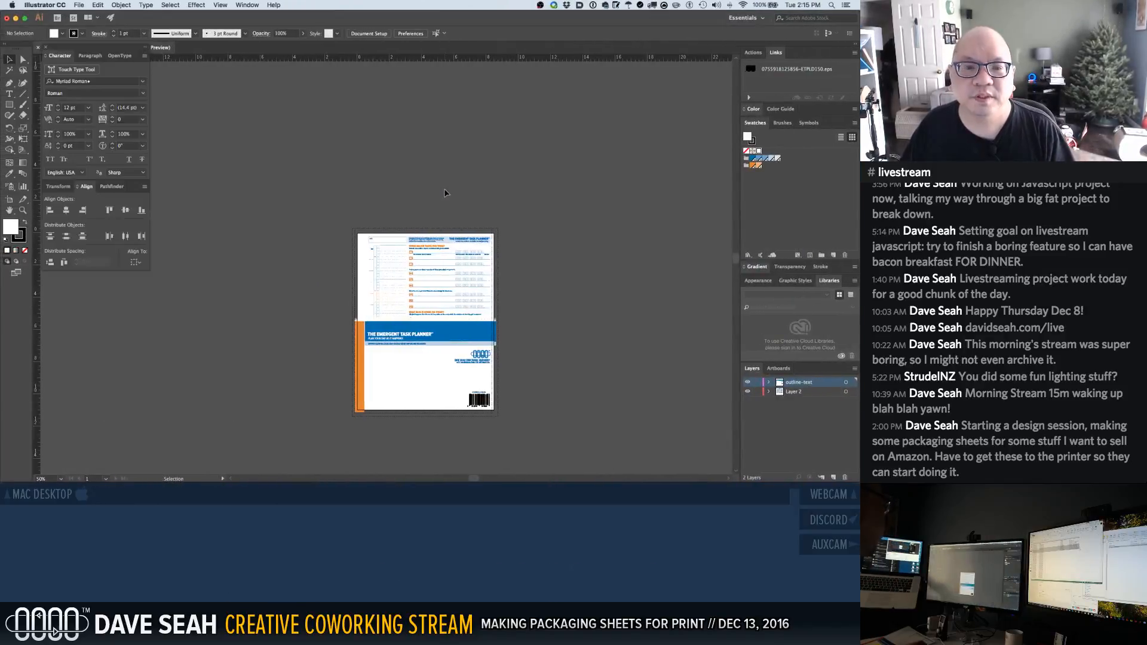
left_click_drag(436, 343, 527, 429)
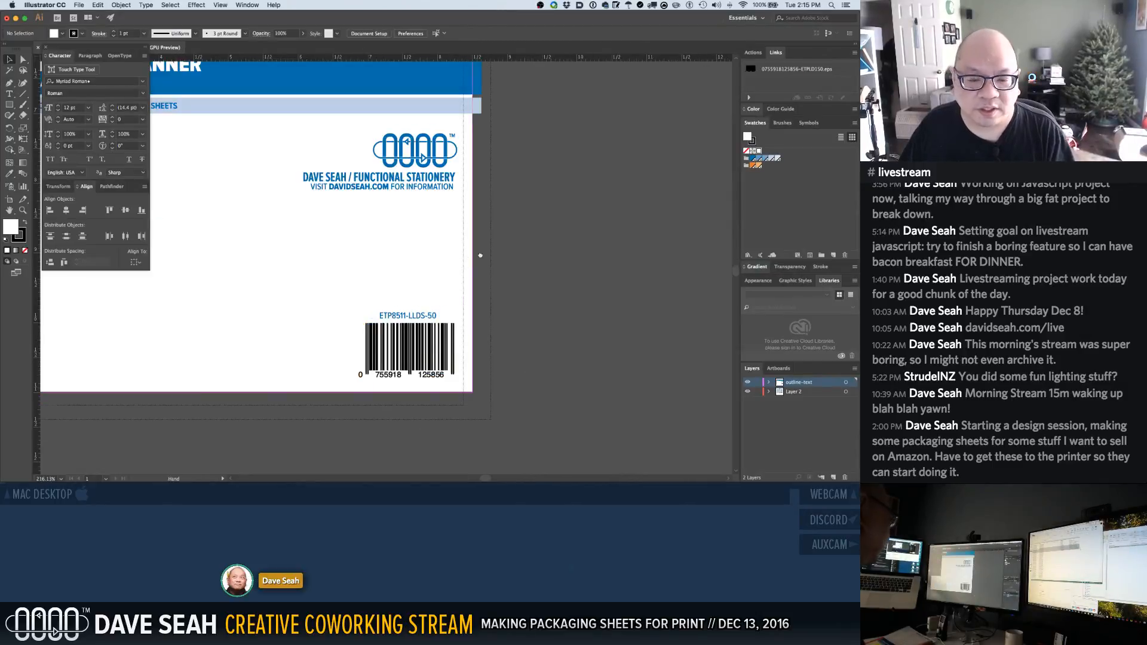
left_click_drag(472, 263, 571, 224)
key("a")
left_click(512, 276)
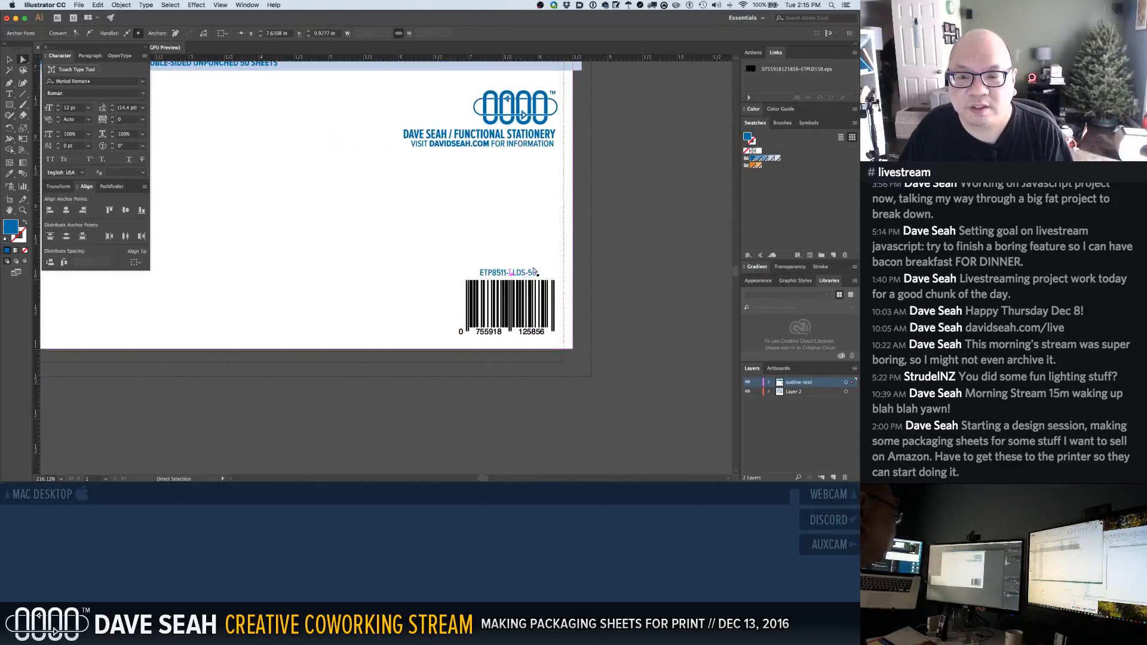
key("v")
left_click(463, 183)
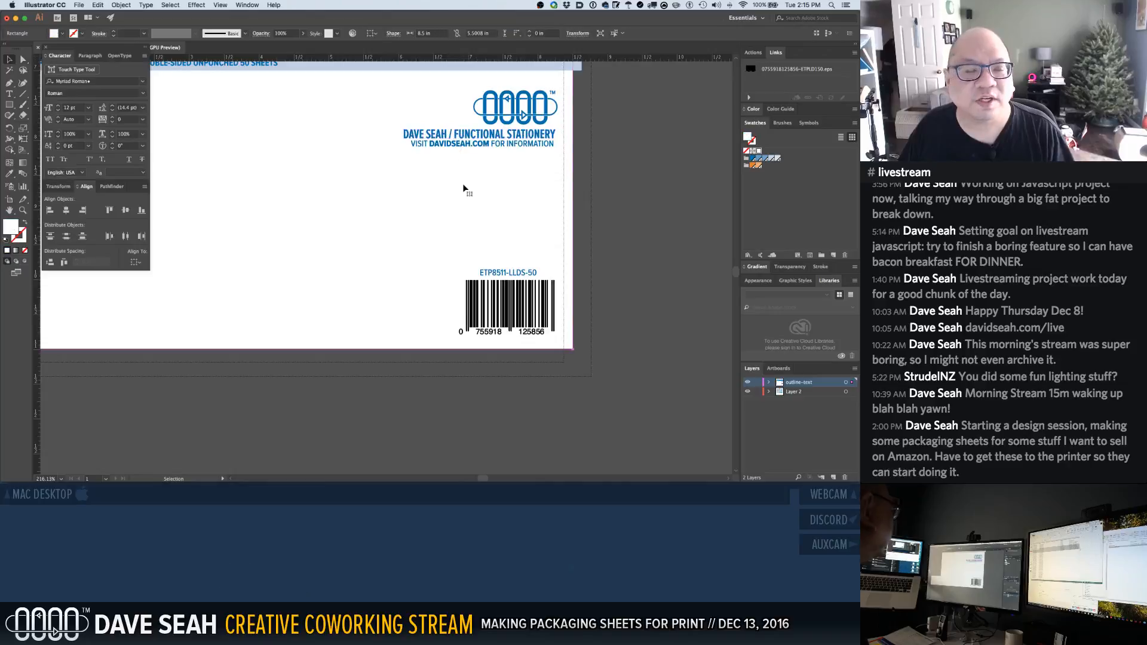
Review the lower half of the front sheet and close etp-branding-rc03-01.ai without saving
left_click(461, 192, "alt+super")
left_click(461, 192, "alt+super")
left_click(462, 192, "alt+super")
left_click_drag(467, 211, 624, 170)
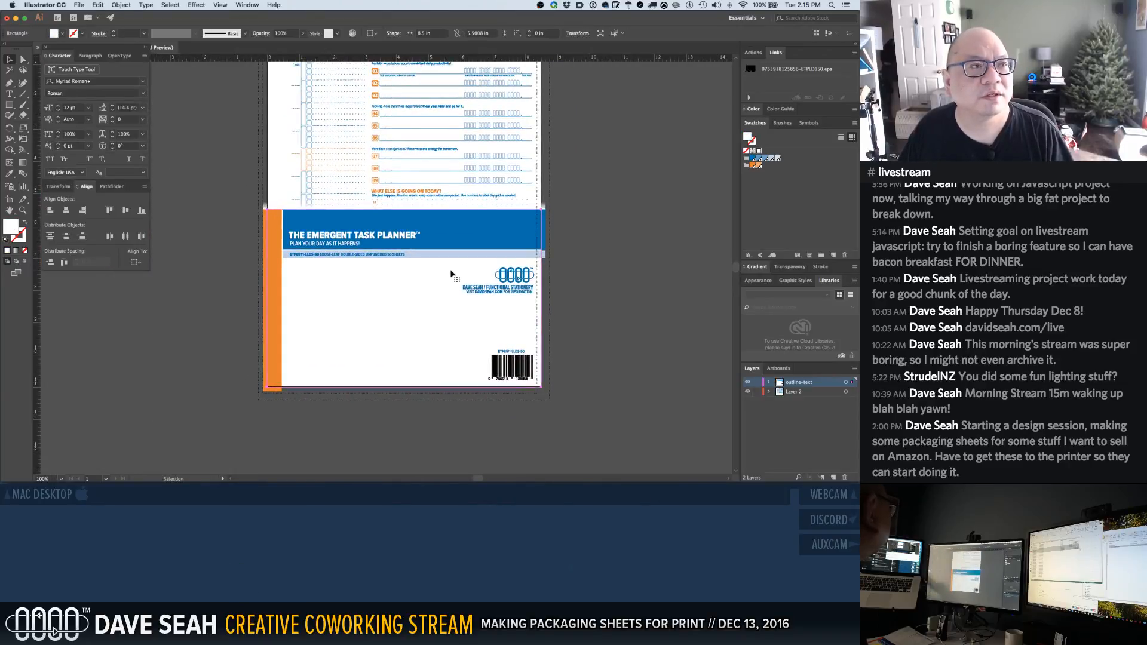
key("super+w")
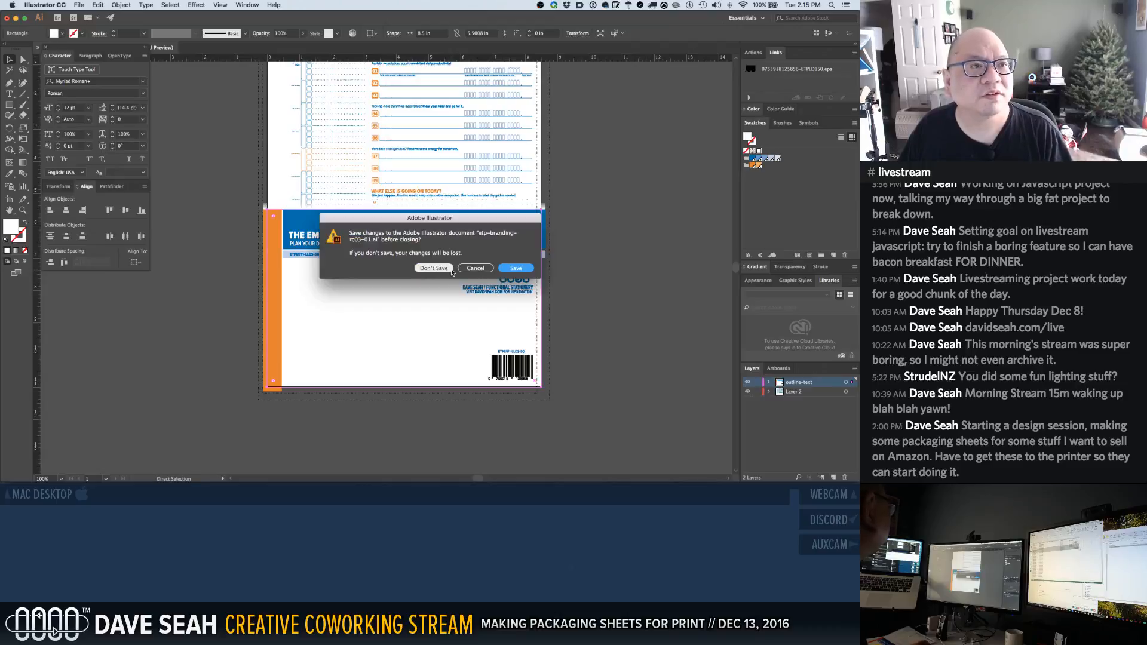
left_click(433, 268)
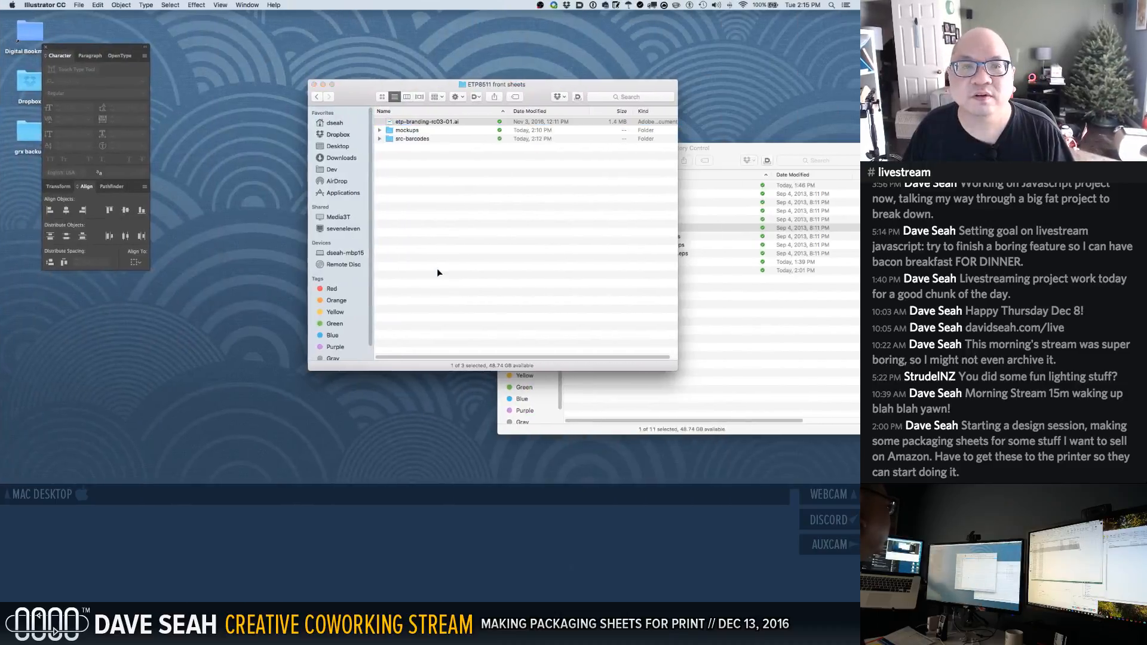
Expand the mockups folder in ETP8511 front sheets and open etp-branding-mockup-dr02.ai
left_click(444, 266)
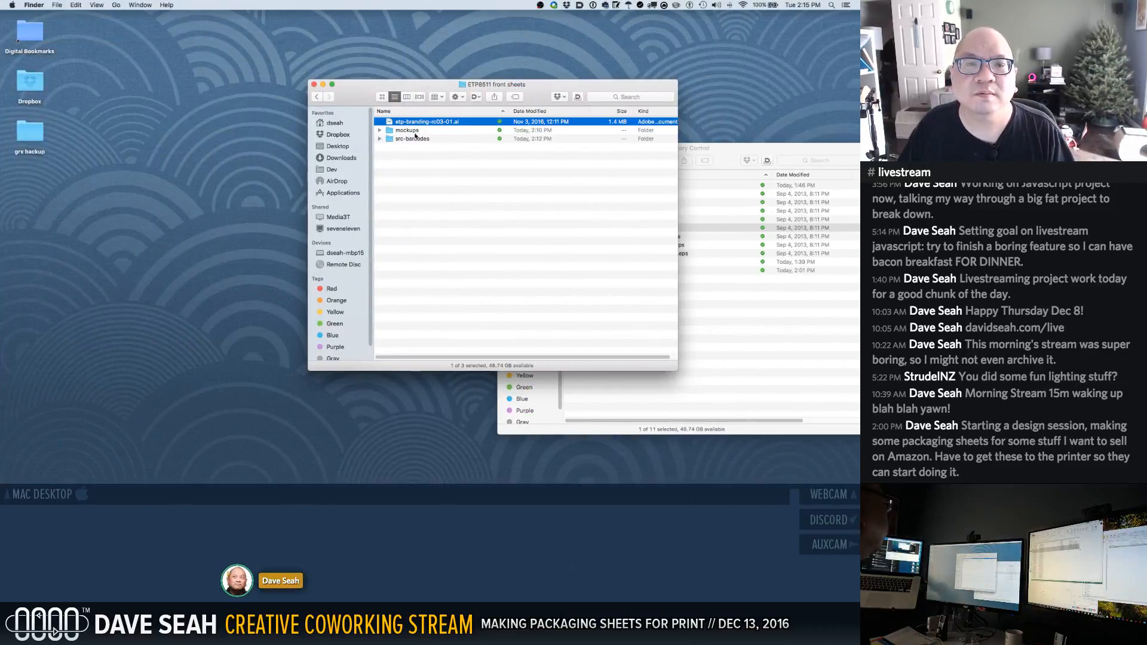
left_click(434, 131)
left_click(379, 130)
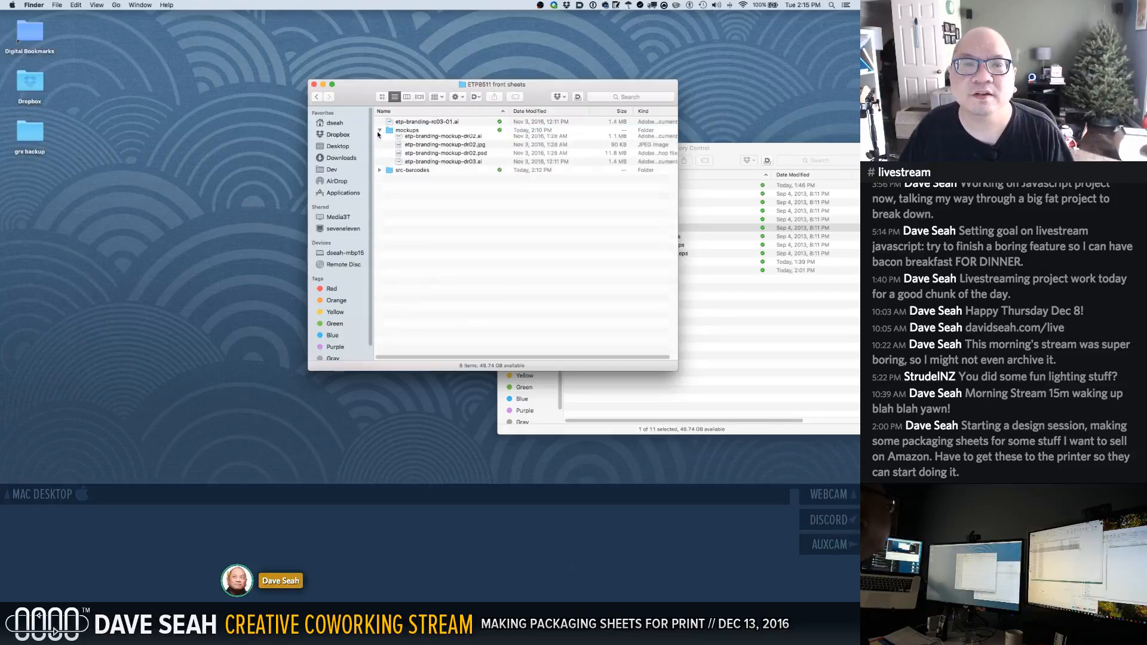
left_click(417, 165)
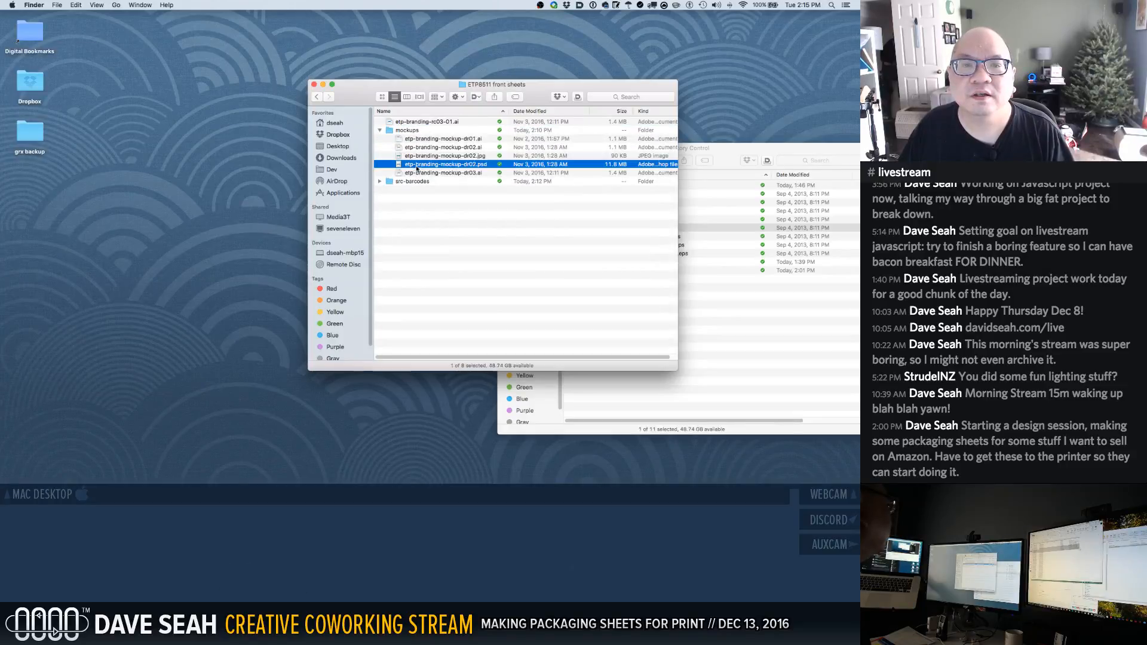
left_click(421, 148)
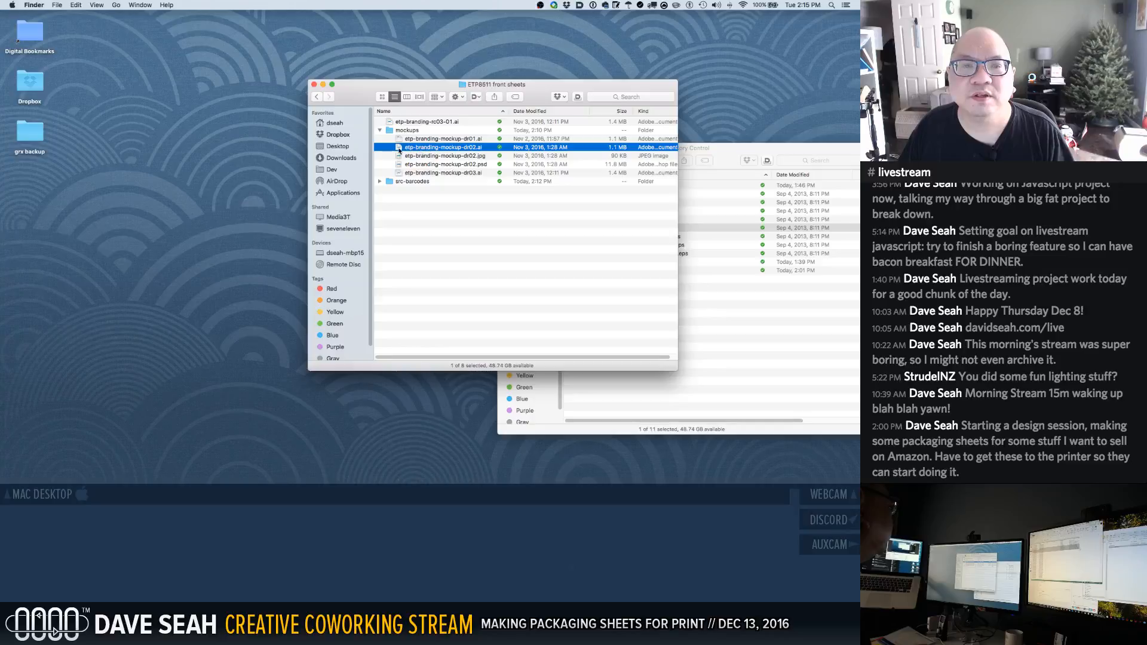
double_click(399, 150)
left_click(471, 265)
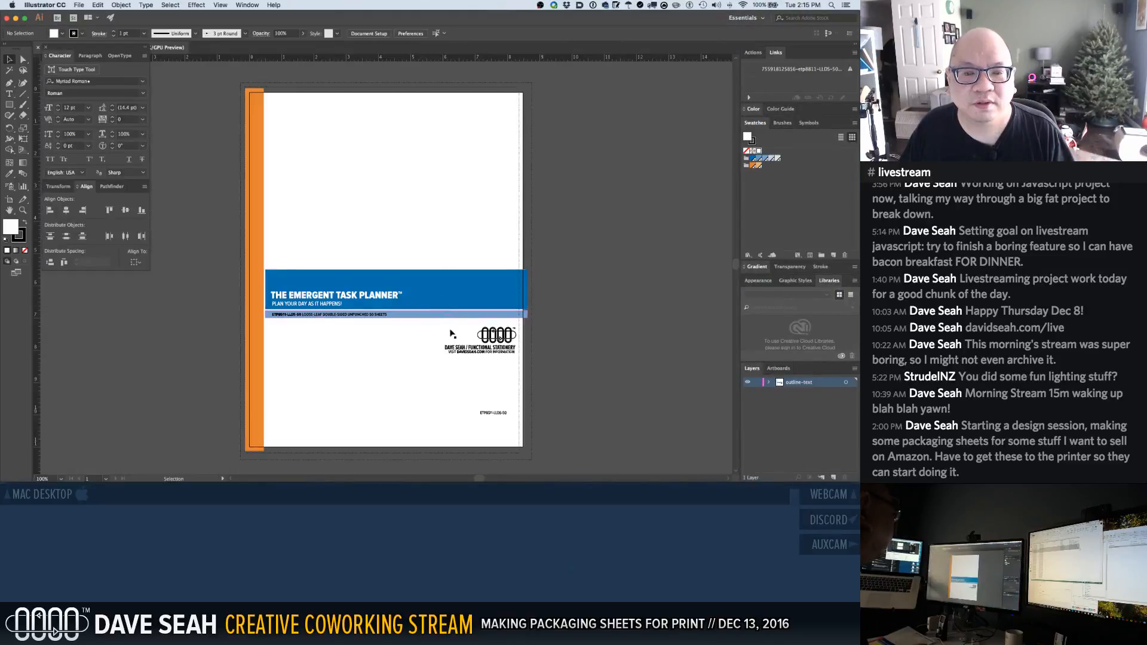
Examine the title band of the dr02 mockup for editable or outlined text, and clear the selection
key("a")
left_click(389, 299)
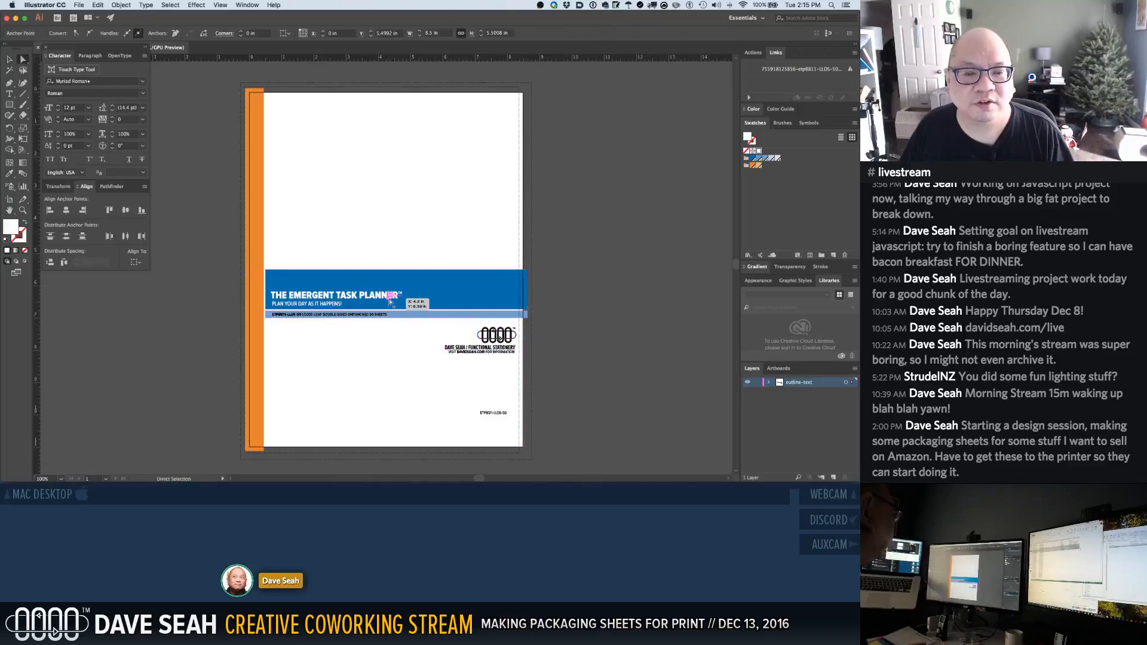
left_click(413, 309)
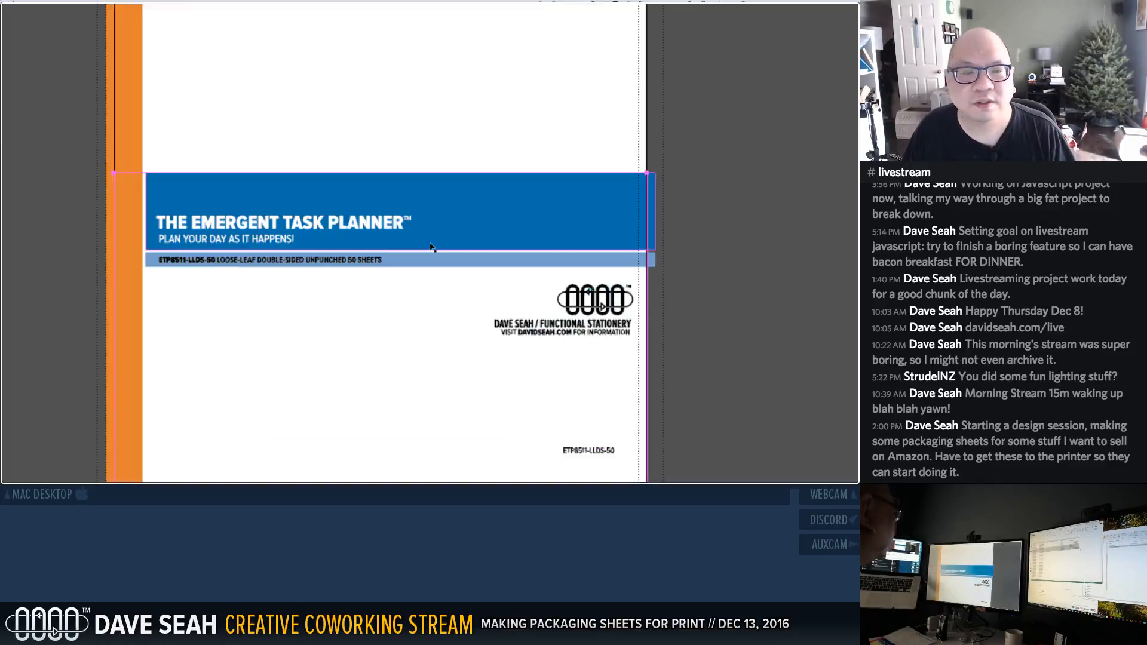
key("alt+super+8")
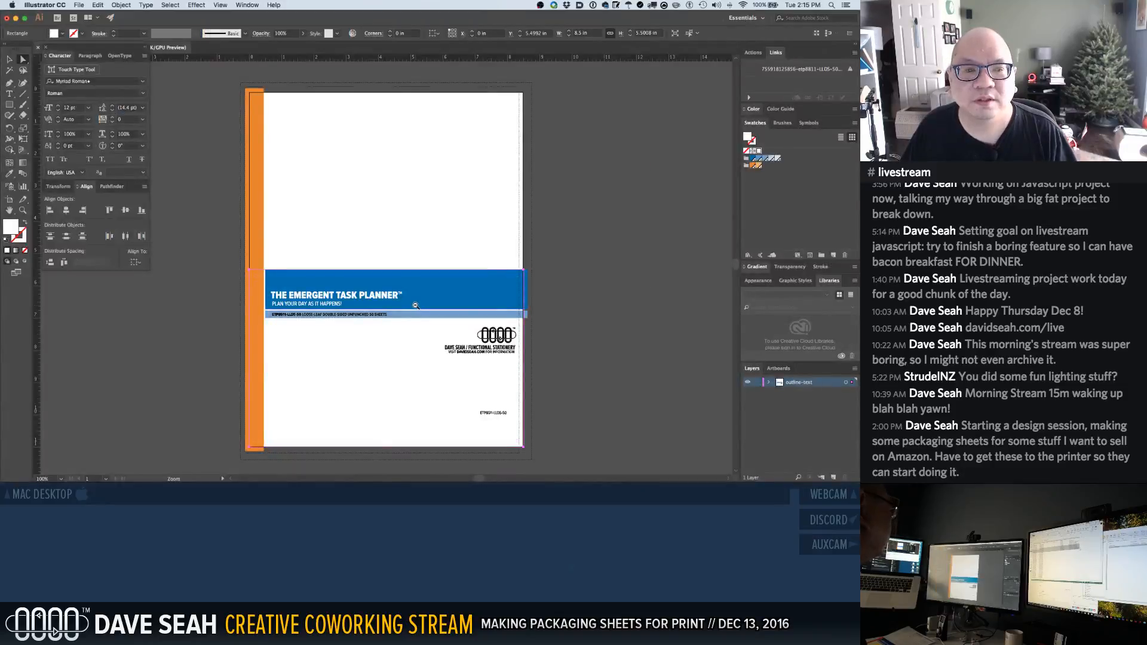
left_click(430, 244, "alt+super")
left_click(415, 306, "alt+super")
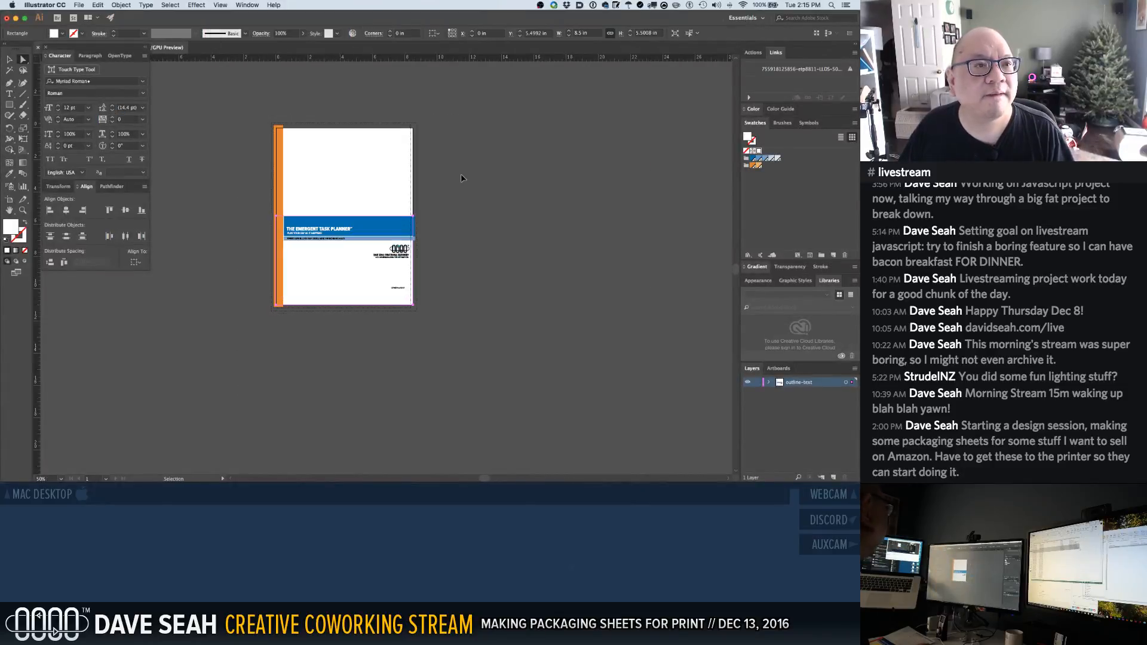
key("a")
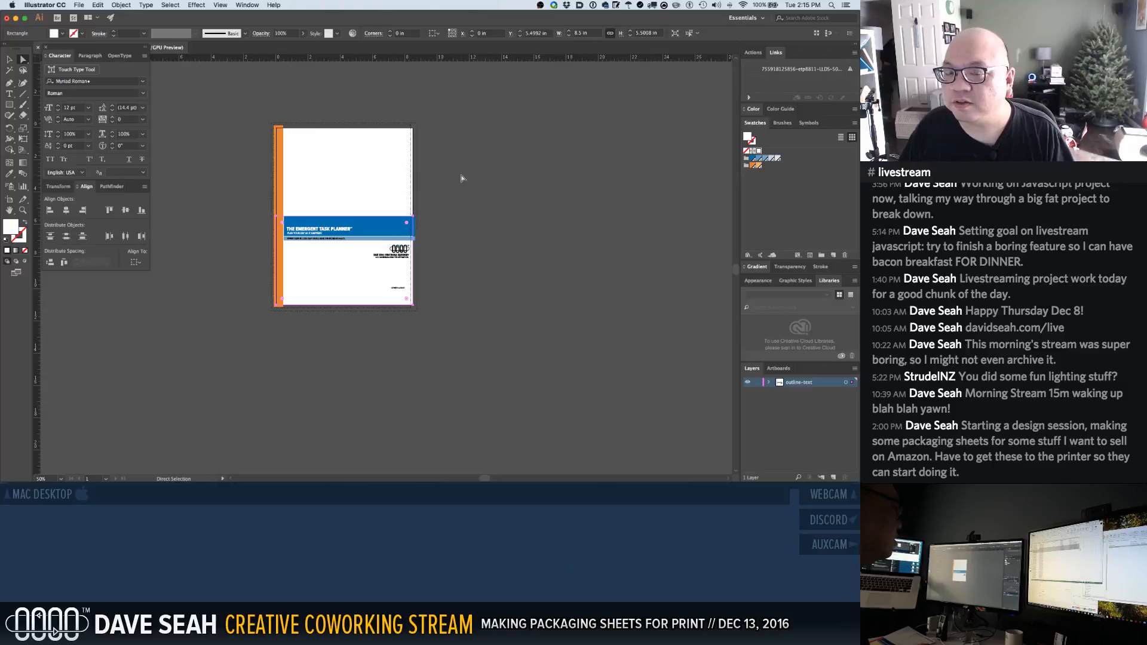
left_click(462, 178)
key("v")
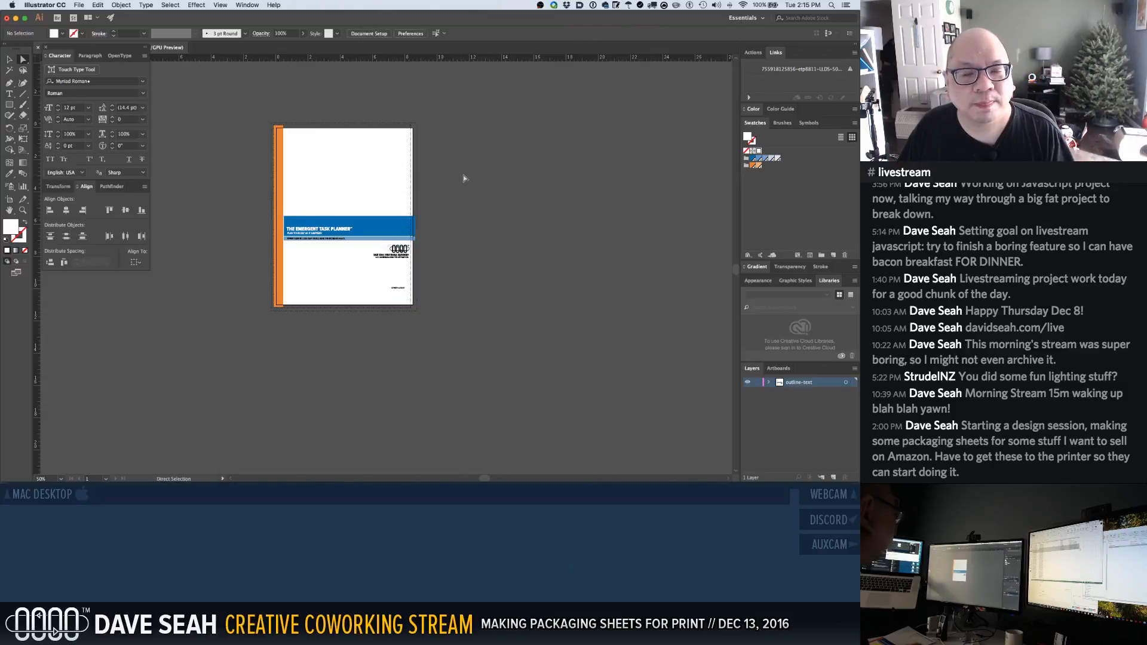
Open etp-branding-mockup-dr01.ai from the mockups folder in Finder and select the title text group on the blue band
key("ctrl+Right")
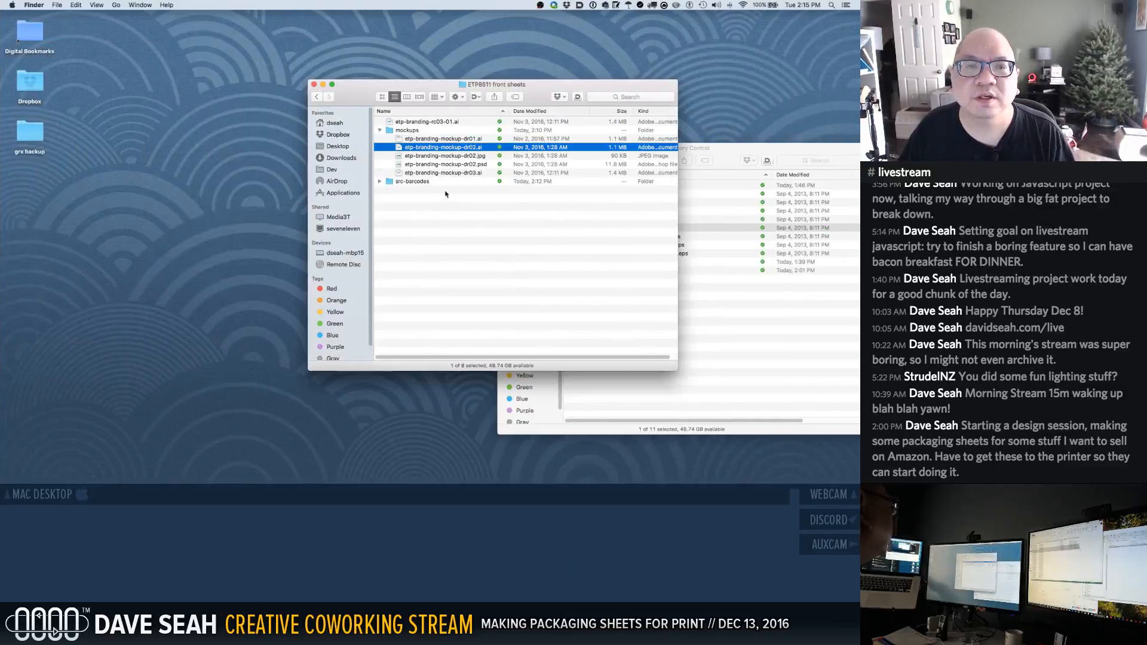
left_click(437, 139)
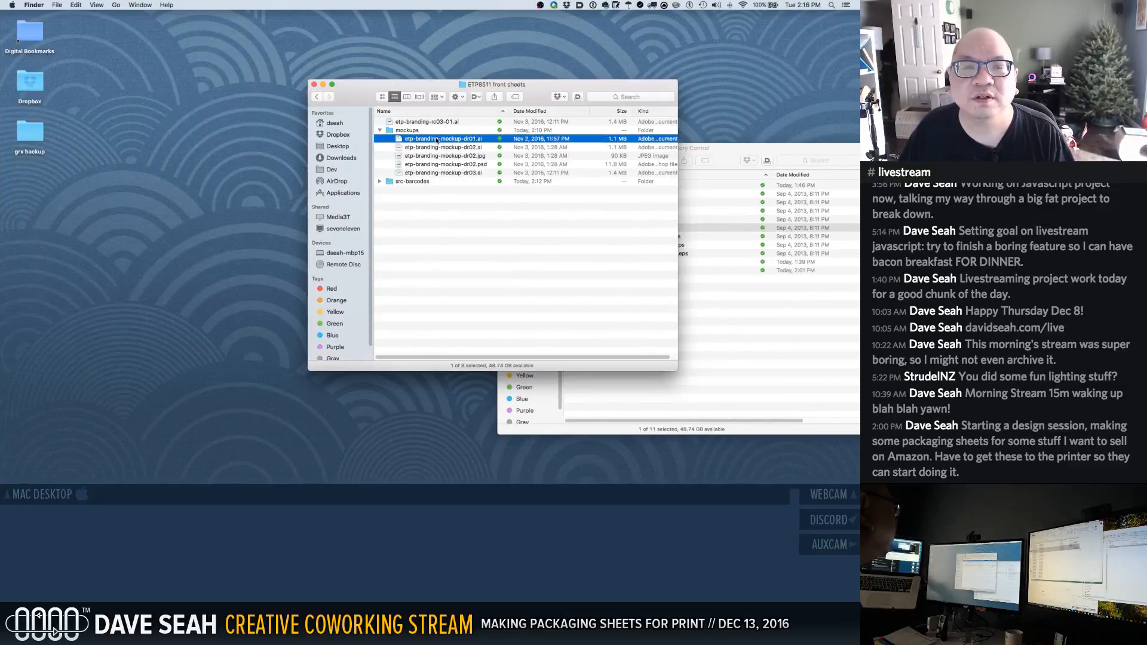
double_click(437, 139)
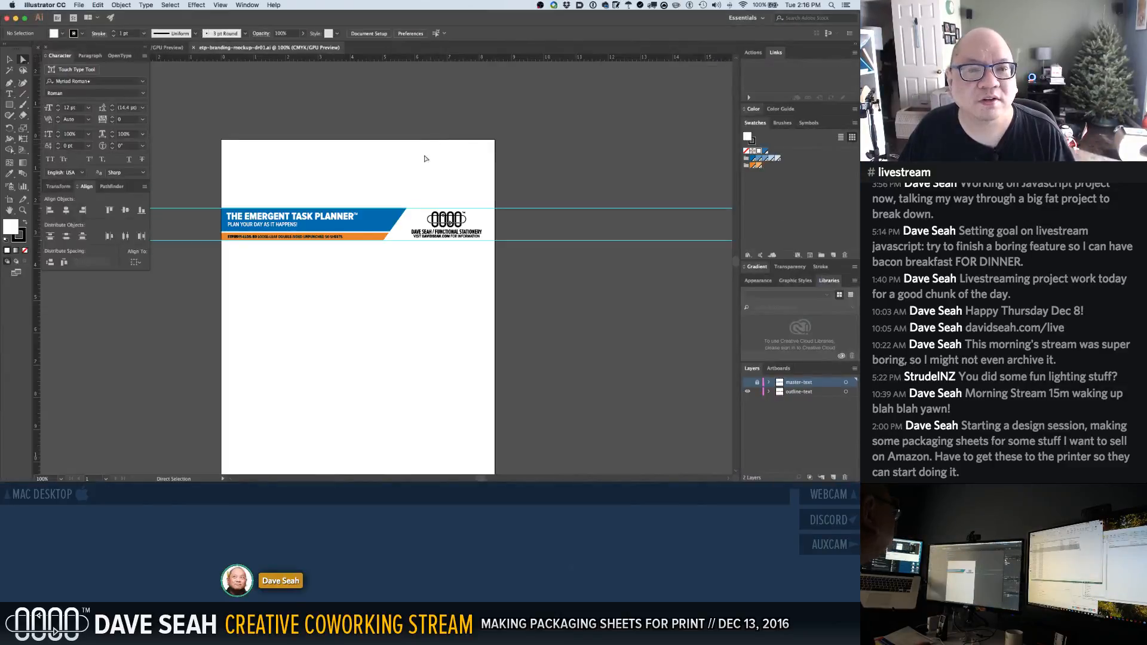
left_click(321, 229)
key("v")
left_click(299, 221)
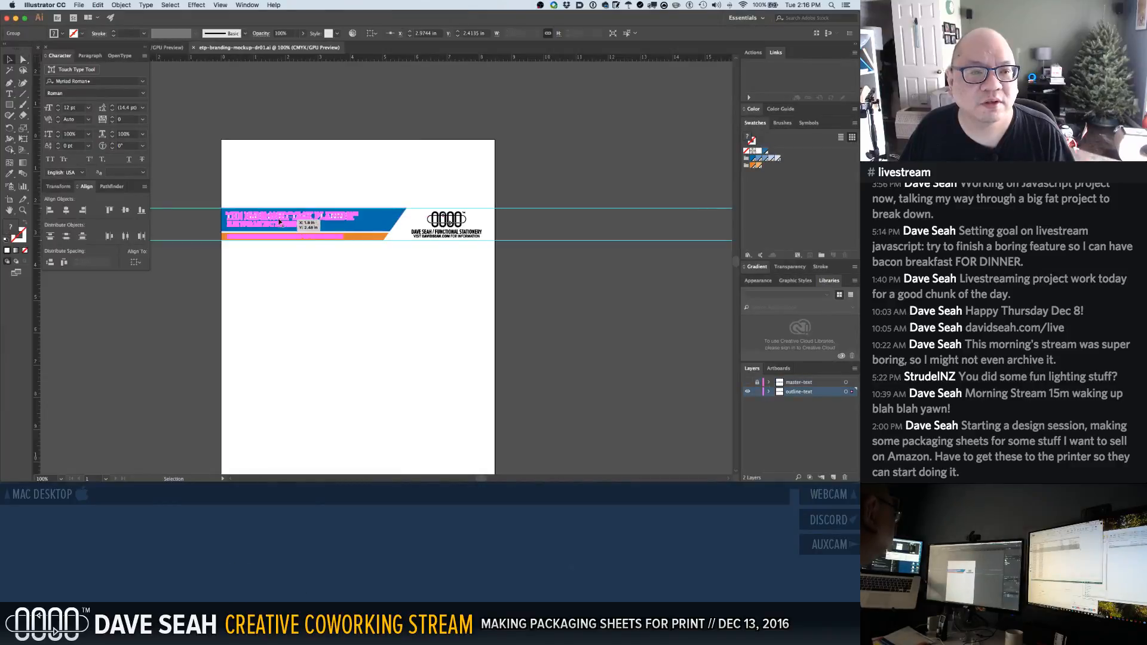
Examine the title and product text on the dr01 mockup's blue and orange bands for editable or outlined lettering
left_click(277, 189)
left_click_drag(224, 188, 317, 243)
left_click(320, 258)
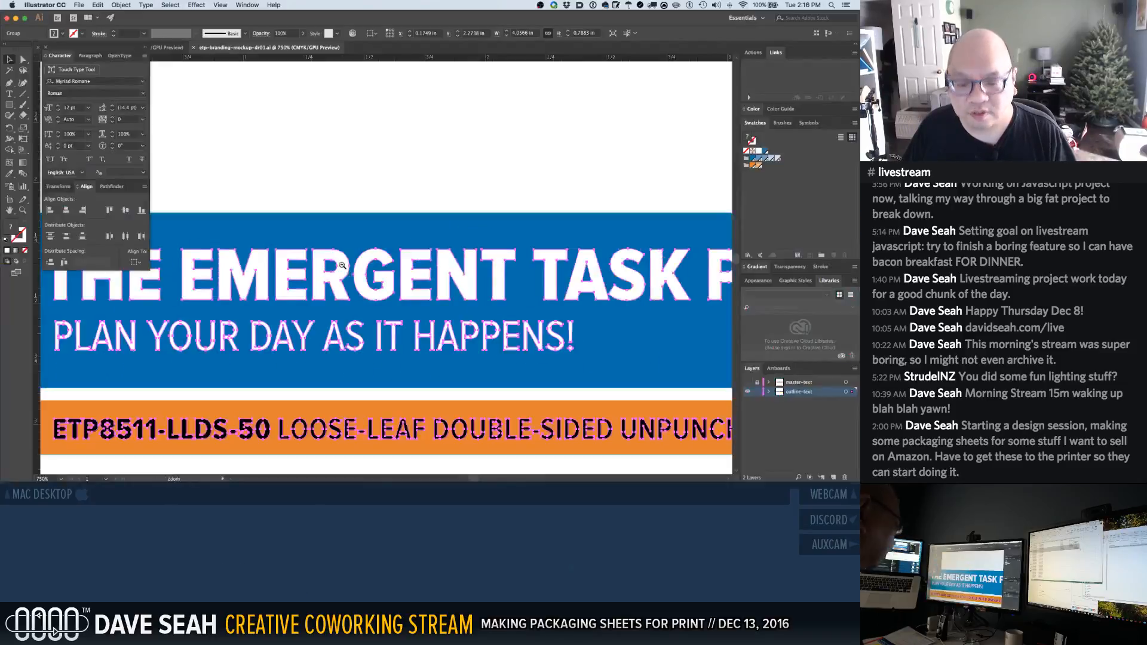
key("super+minus")
key("super+minus")
key("super+minus")
key("super+minus")
key("super+minus")
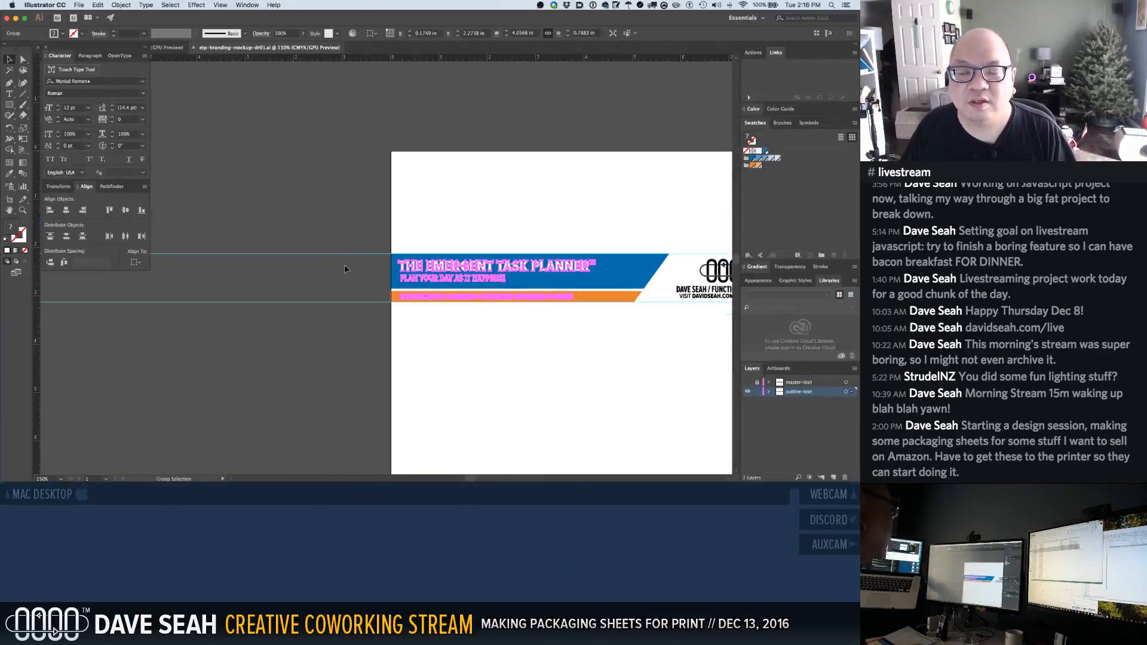
key("ctrl+Right")
left_click(424, 232)
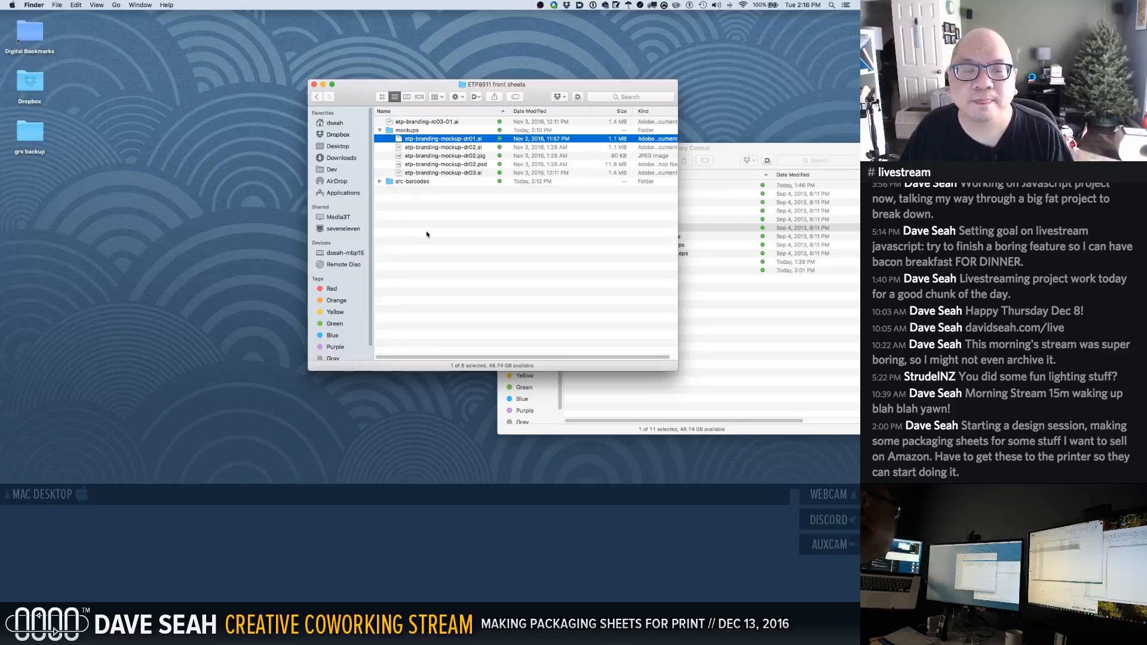
mouse_move(813, 473)
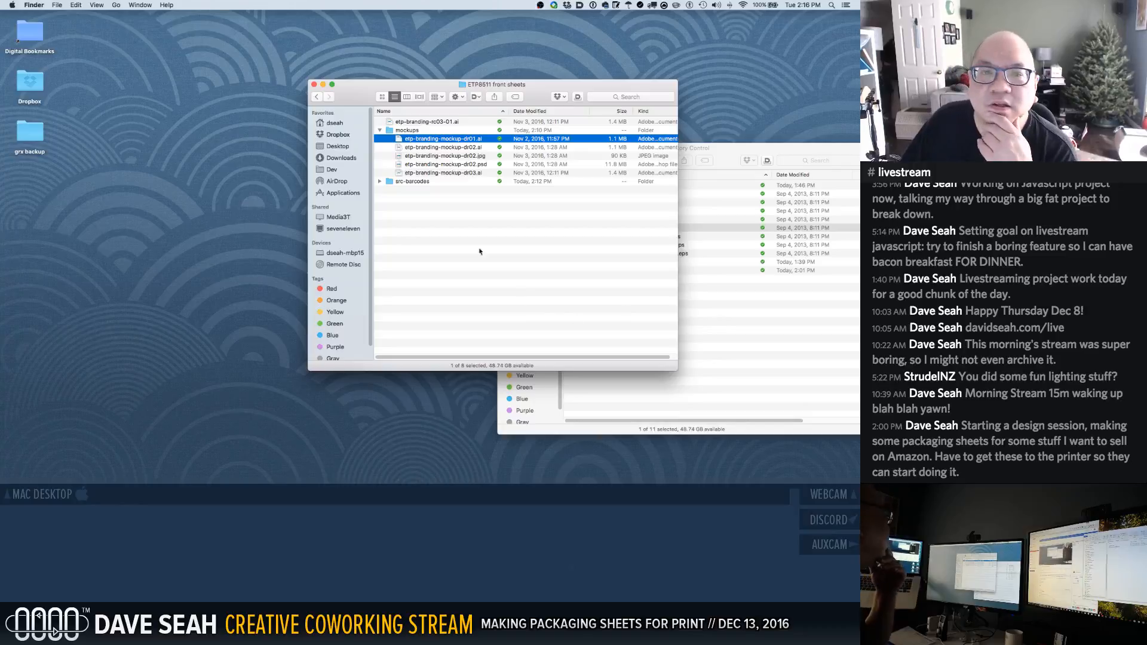
left_click(425, 272)
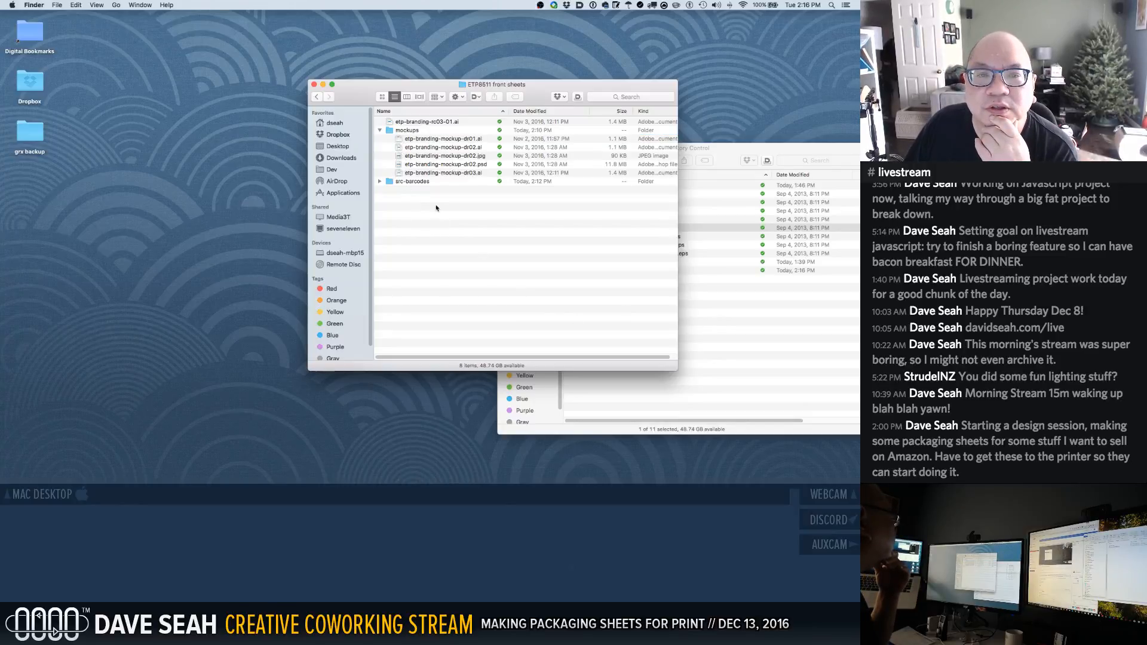
left_click(497, 85, "super")
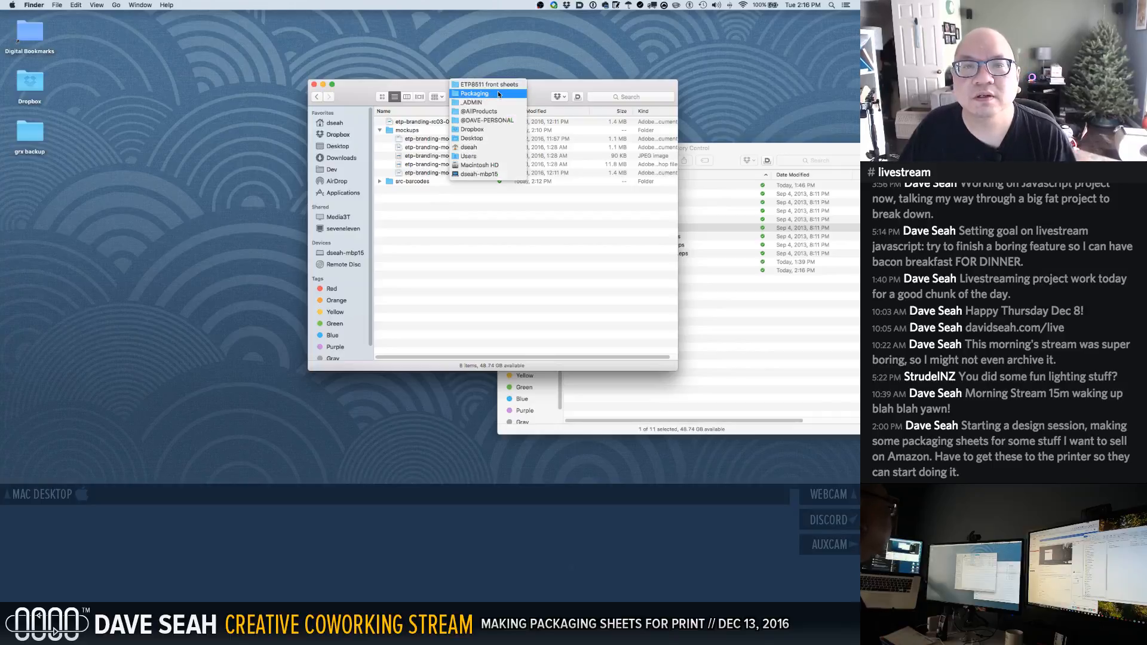
left_click(498, 94)
left_click(494, 85, "super")
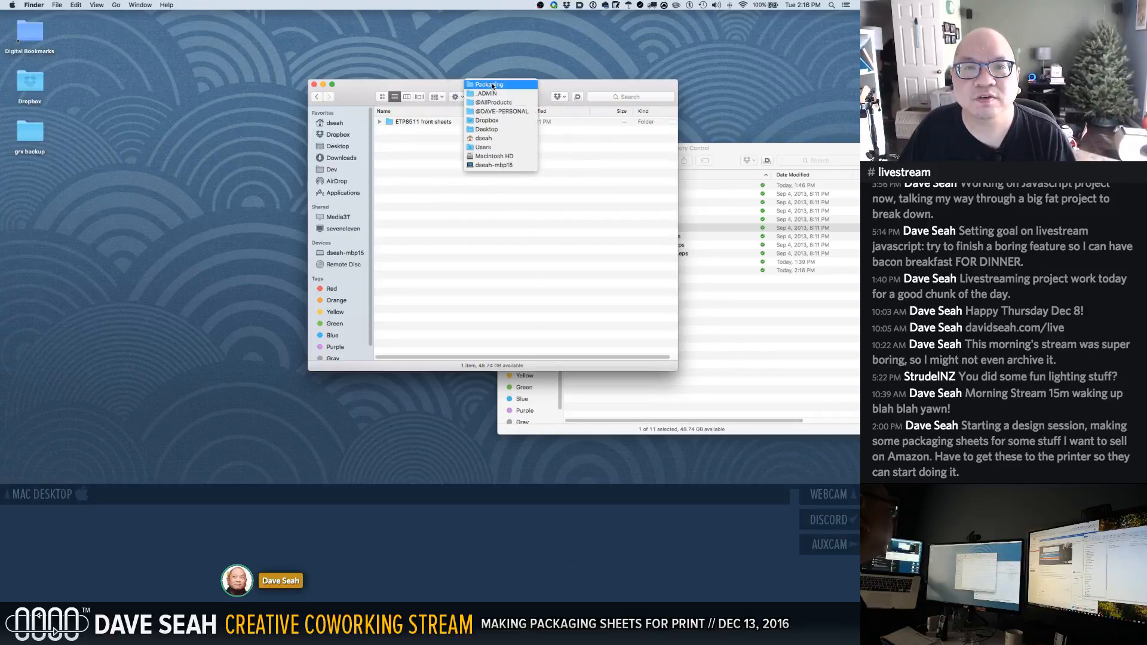
left_click(502, 105)
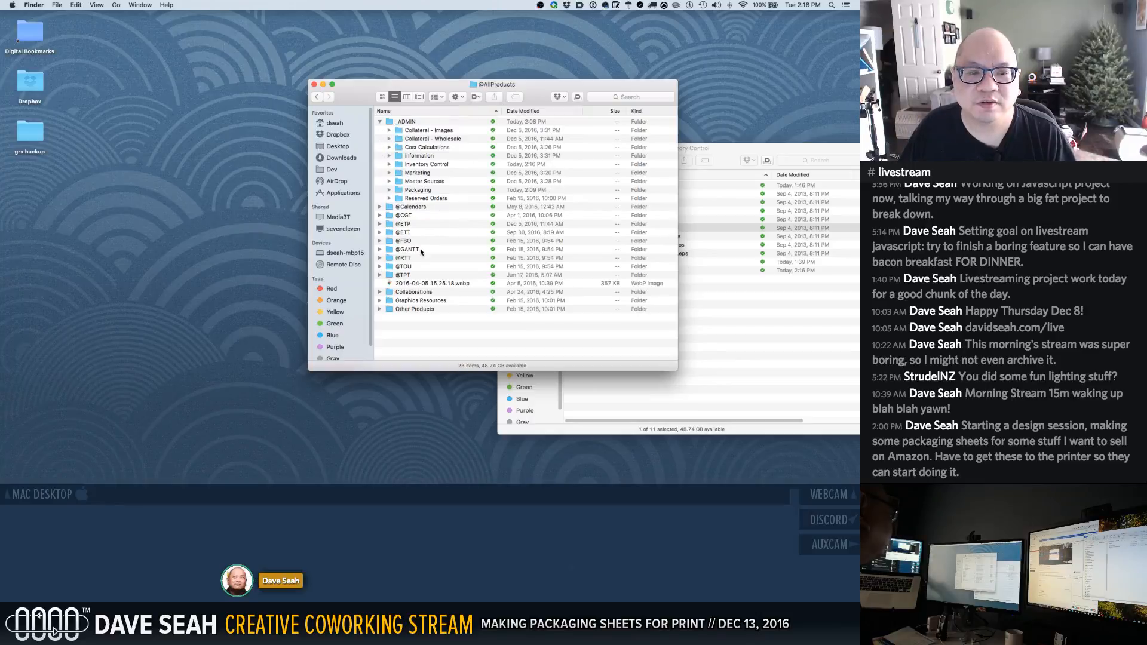
double_click(392, 223)
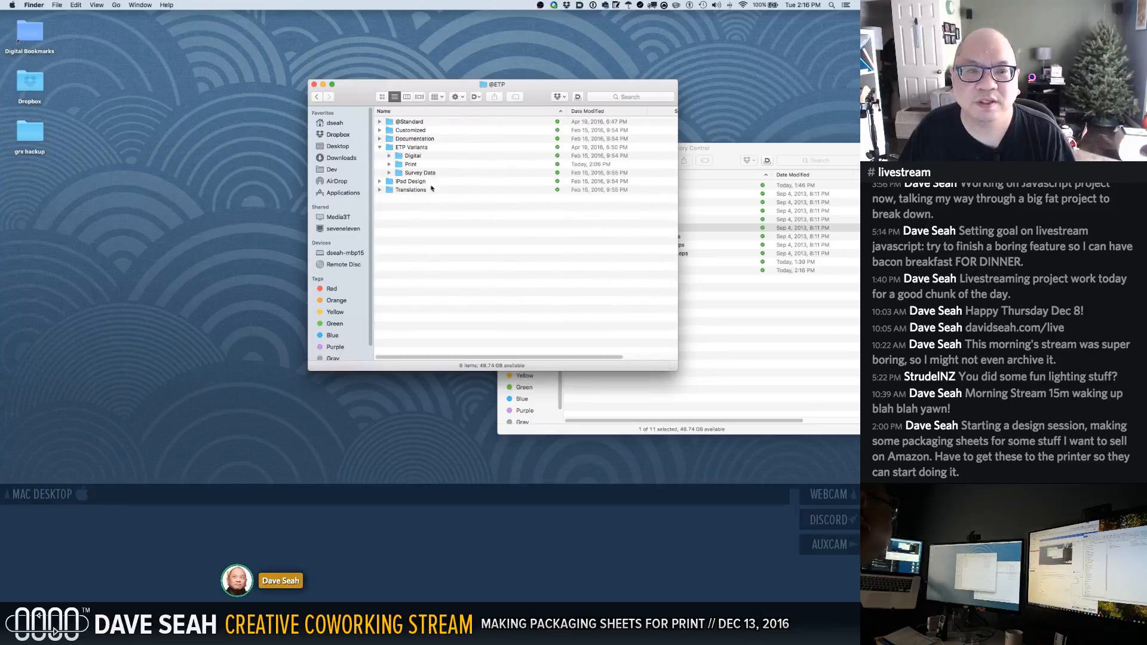
Check the Documentation folder, then expand Print and its ETP-8511 subfolder under ETP Variants
left_click(404, 166)
left_click(379, 139)
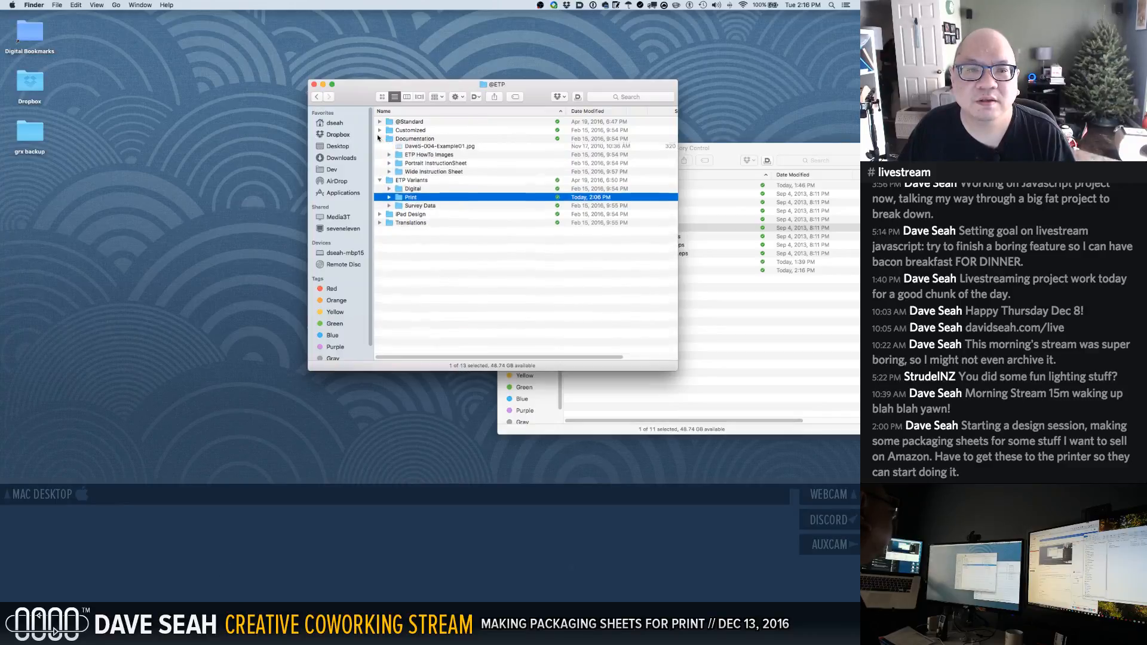
left_click(379, 138)
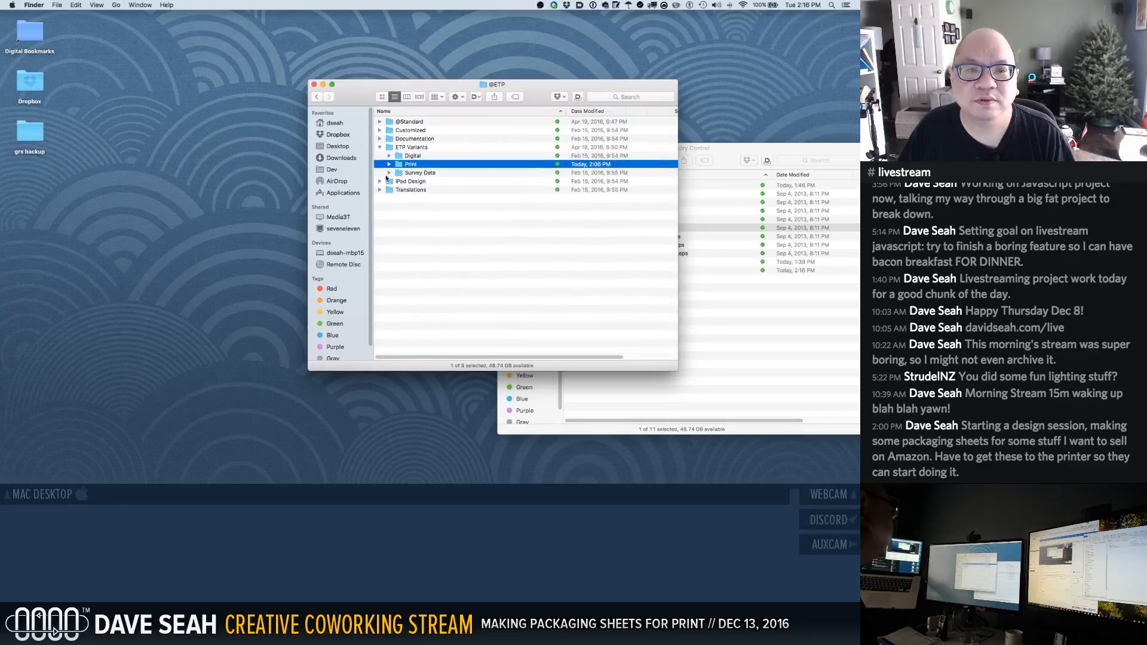
left_click(389, 164)
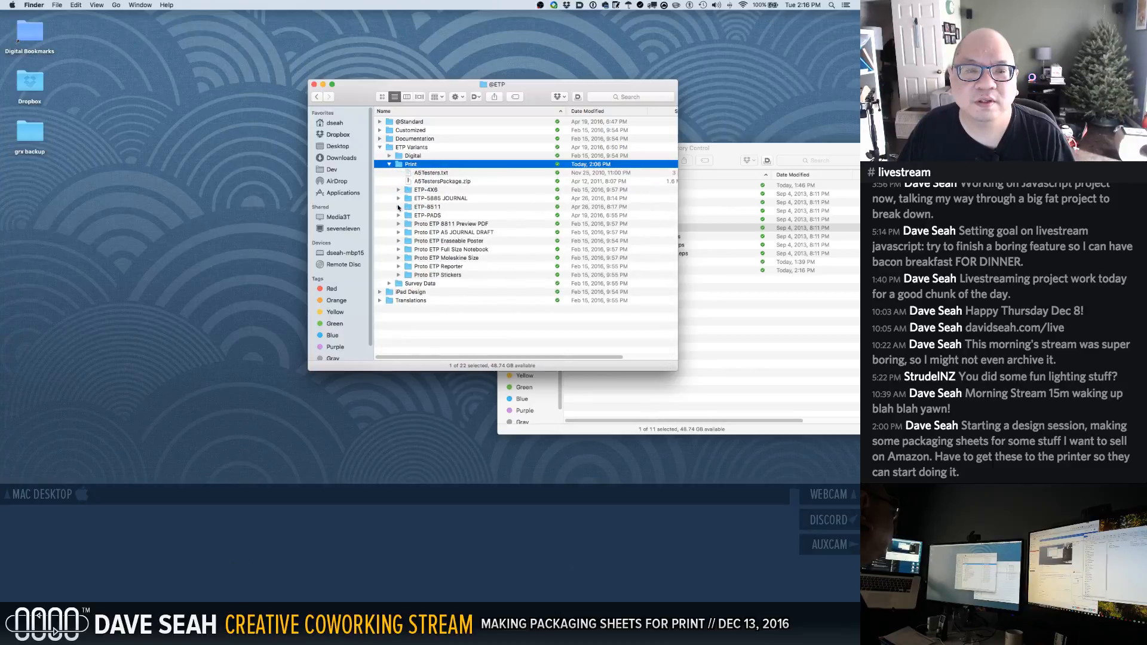
left_click(398, 207)
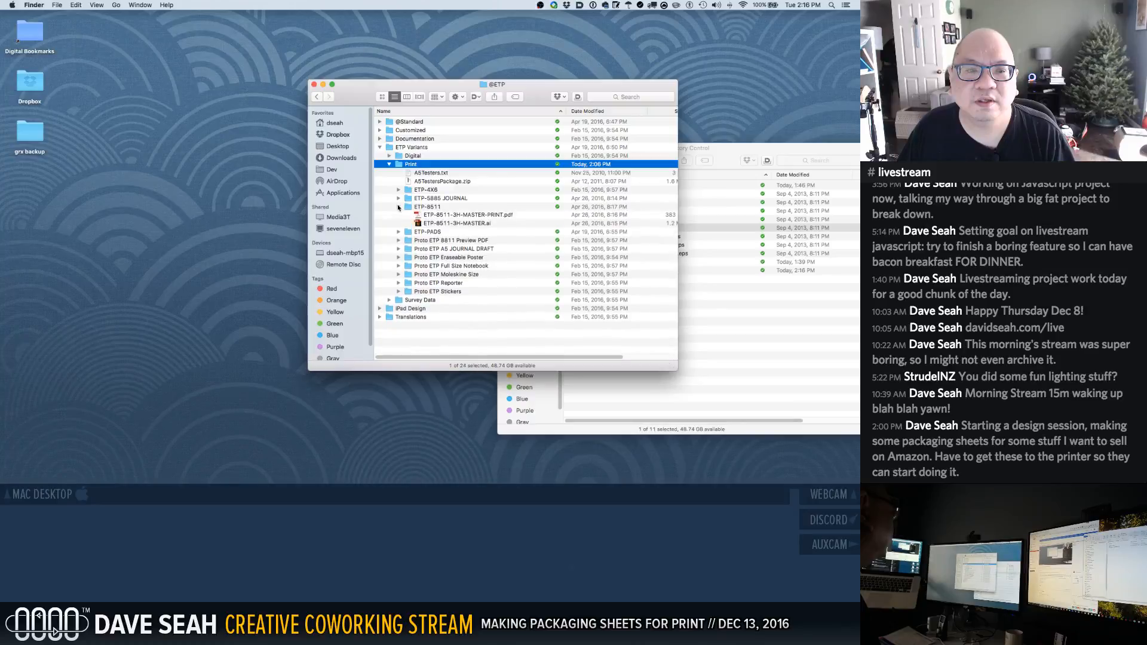
Open ETP-8511-3H-MASTER-PRINT.pdf to view the planner page, then close it and quit Acrobat Pro
left_click(430, 217)
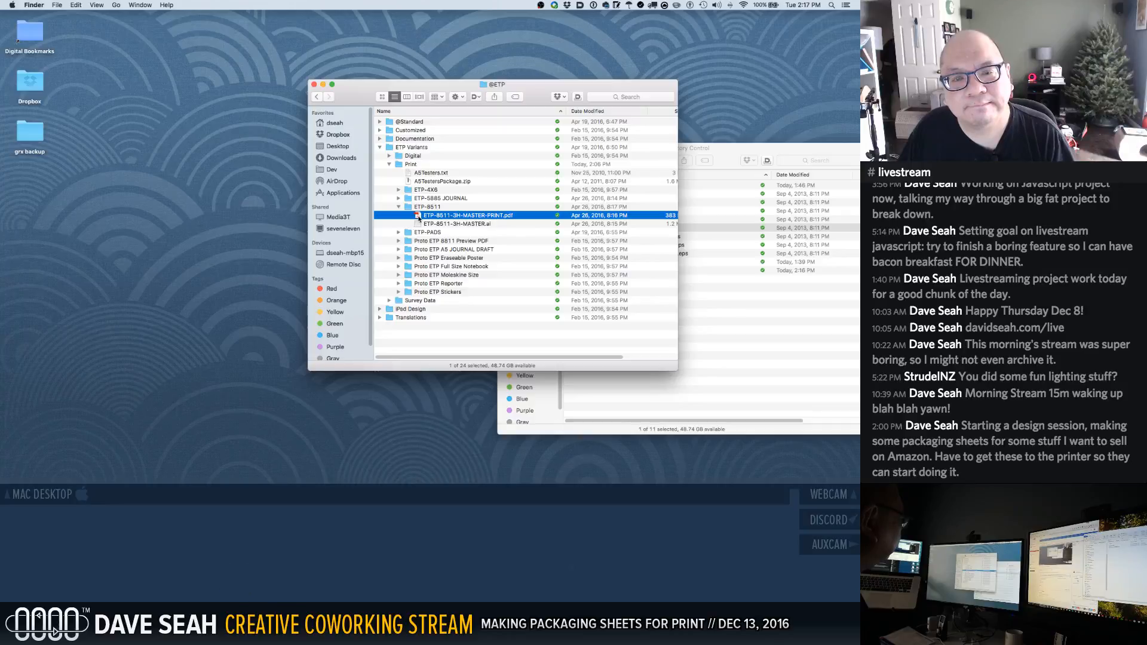
double_click(418, 217)
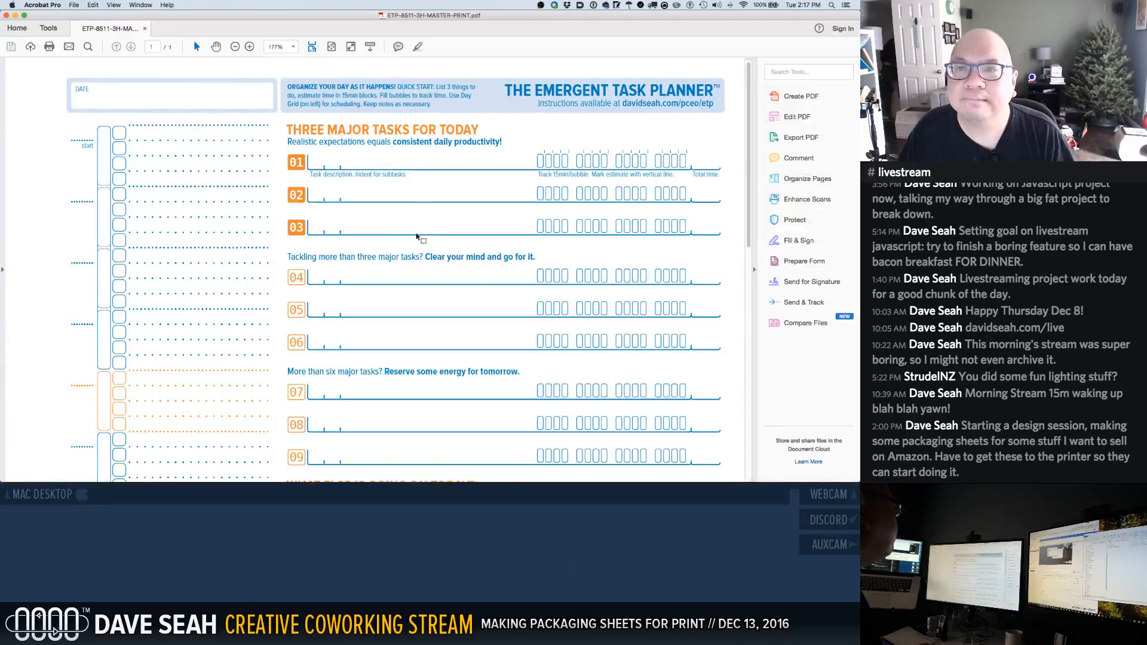
key("super+w")
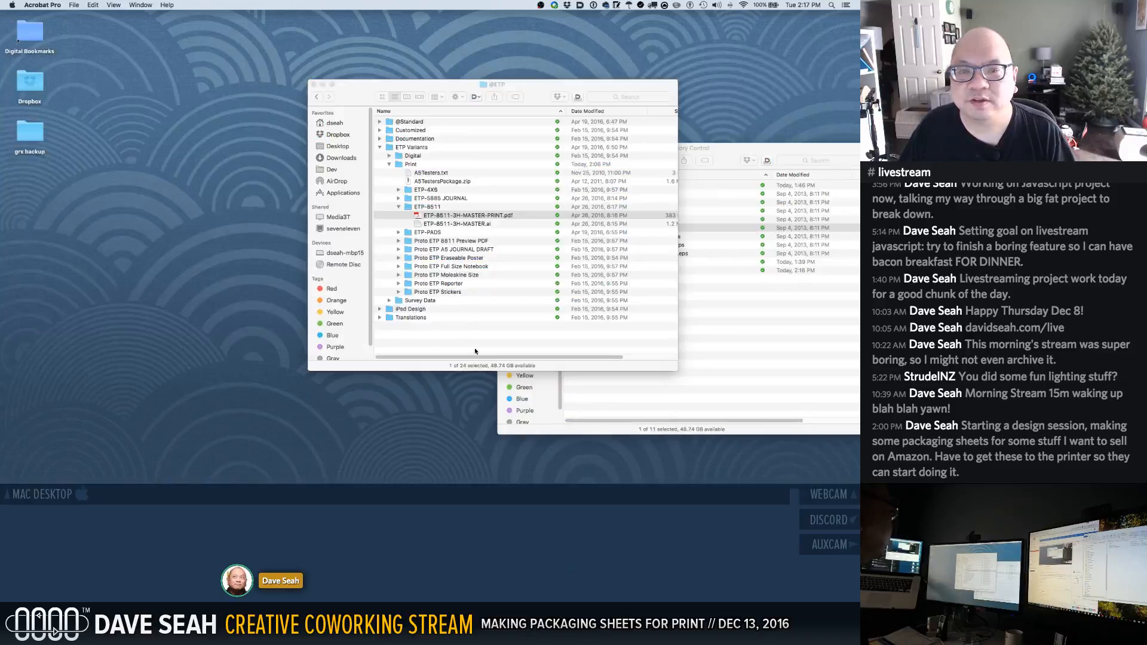
key("super+q")
key("super+Tab")
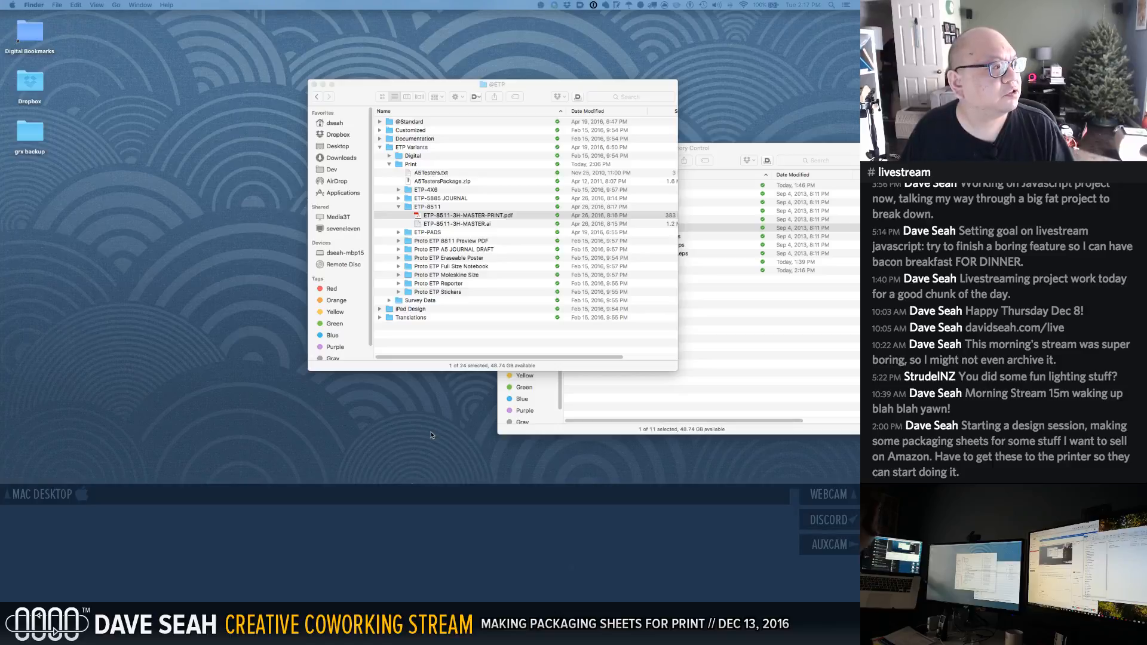
Switch back to Illustrator and close the dr01 and dr02 mockups, discarding the changes to etp-branding-mockup-dr02.ai
key("ctrl+Right")
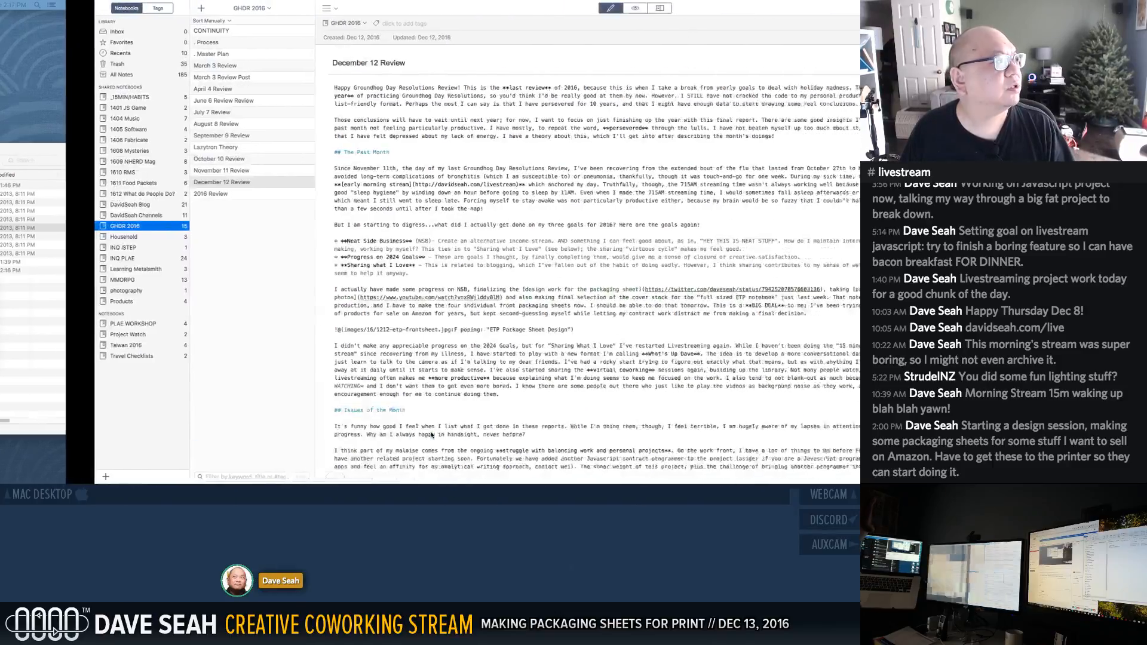
key("ctrl+Left")
key("ctrl+Left")
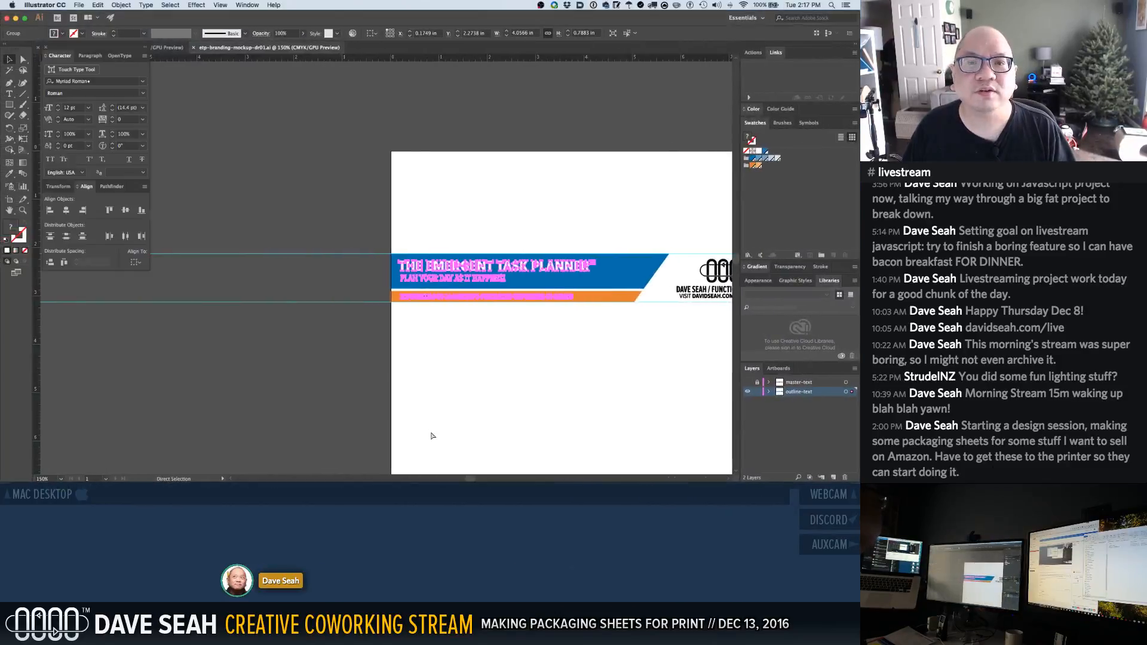
key("super+w")
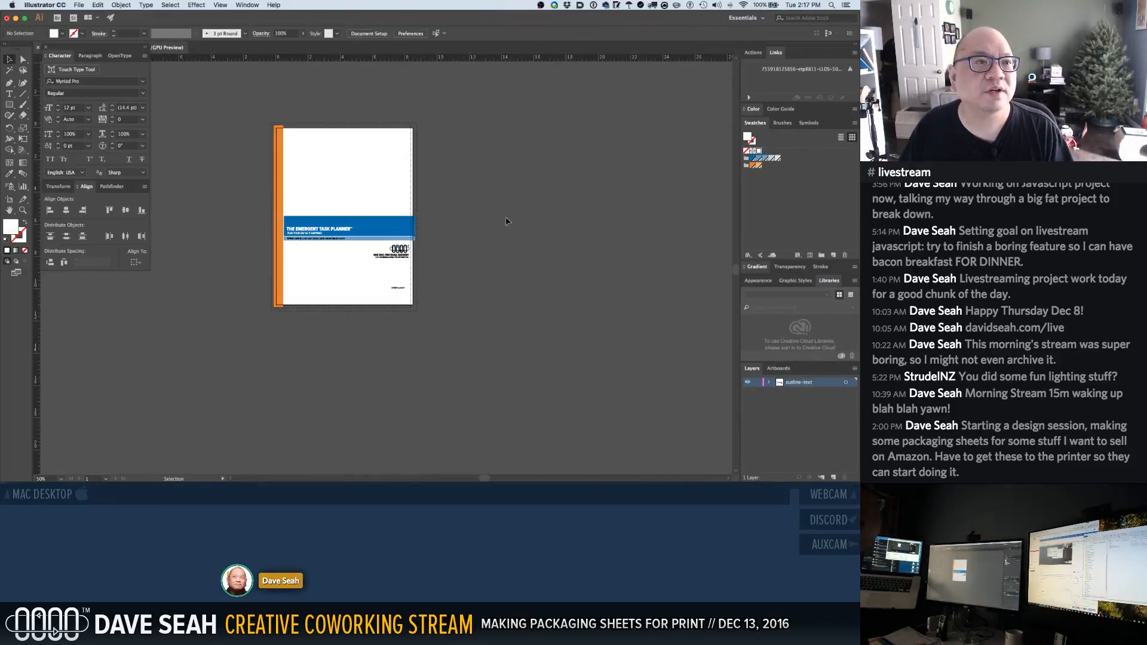
key("super+w")
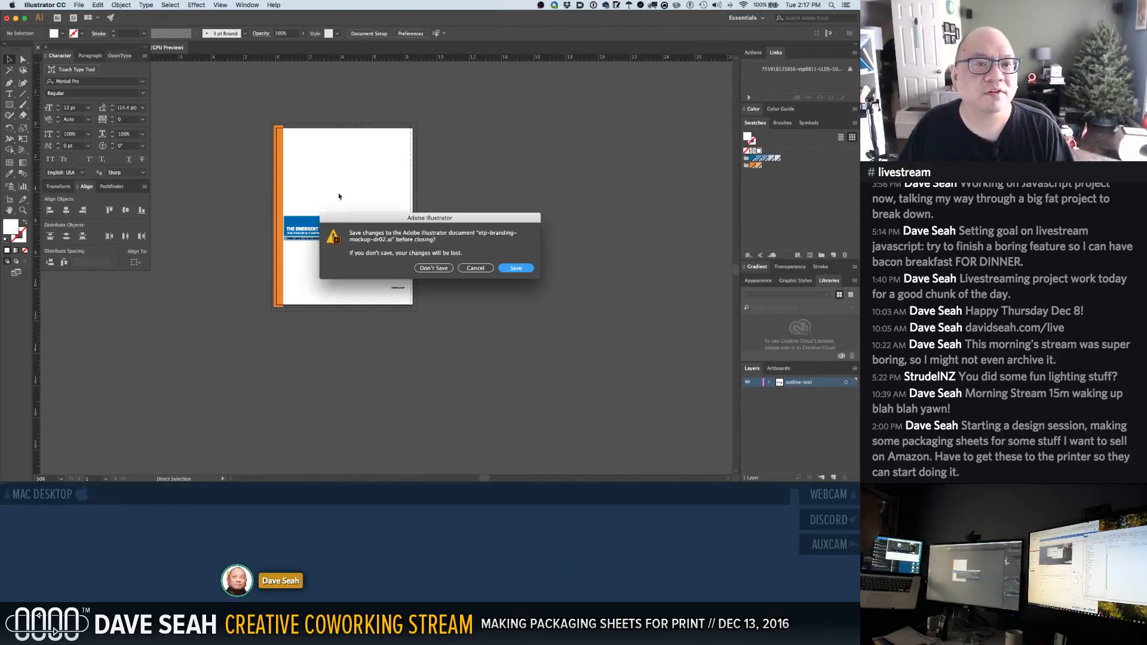
left_click(425, 268)
key("ctrl+Right")
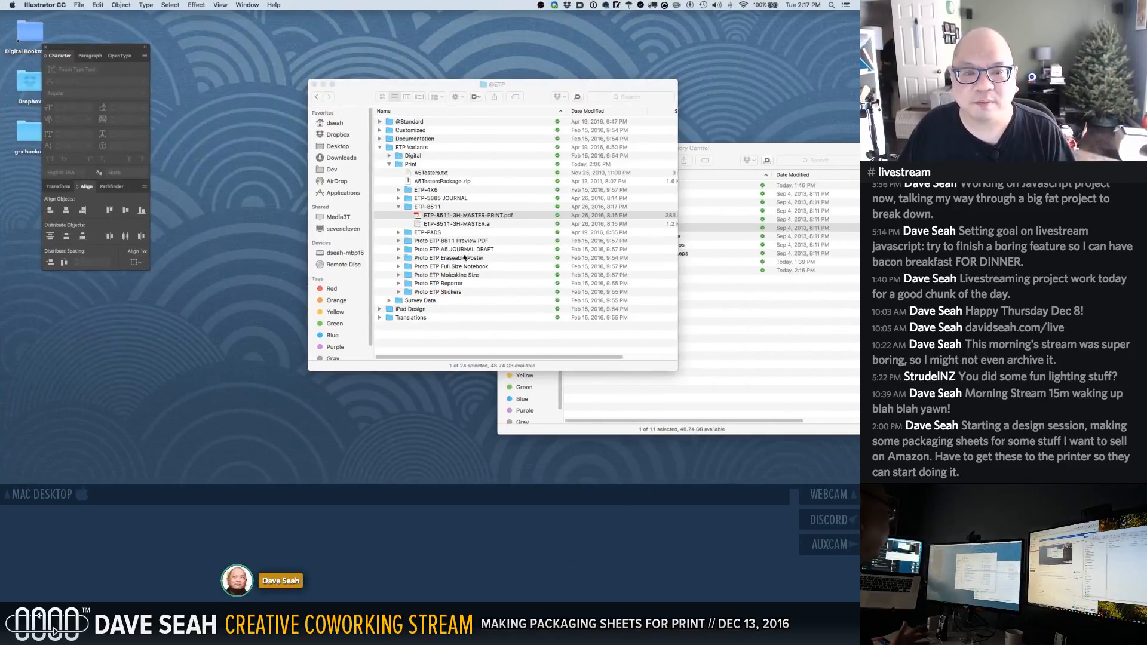
left_click_drag(697, 168, 541, 178)
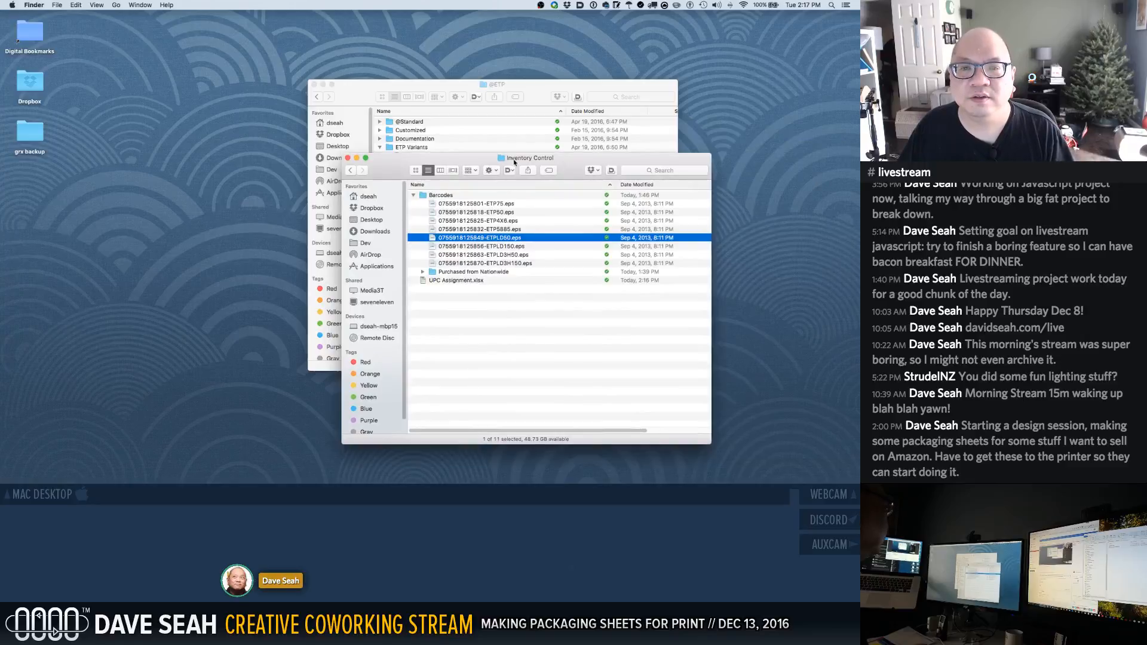
key("super+w")
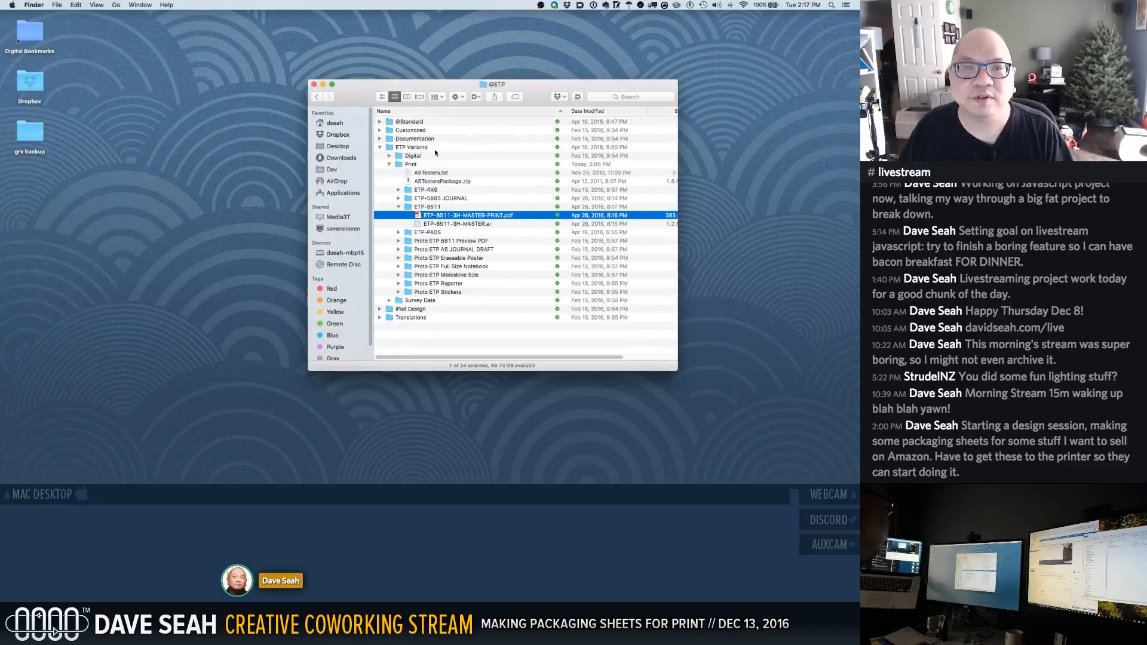
left_click(379, 146)
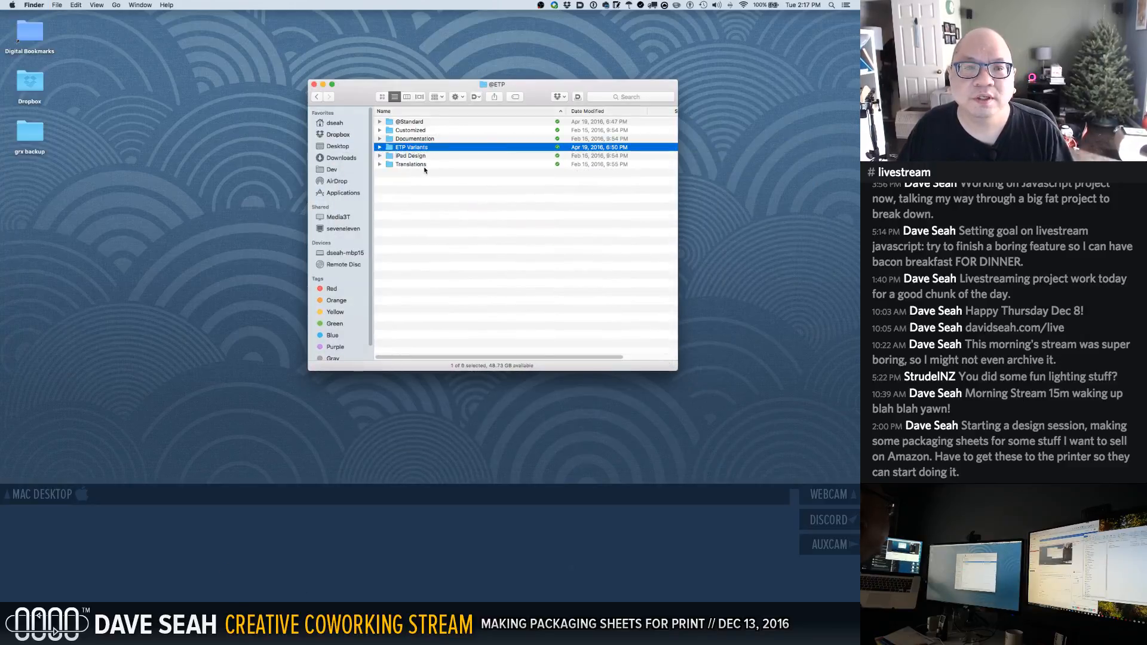
left_click(491, 88, "super")
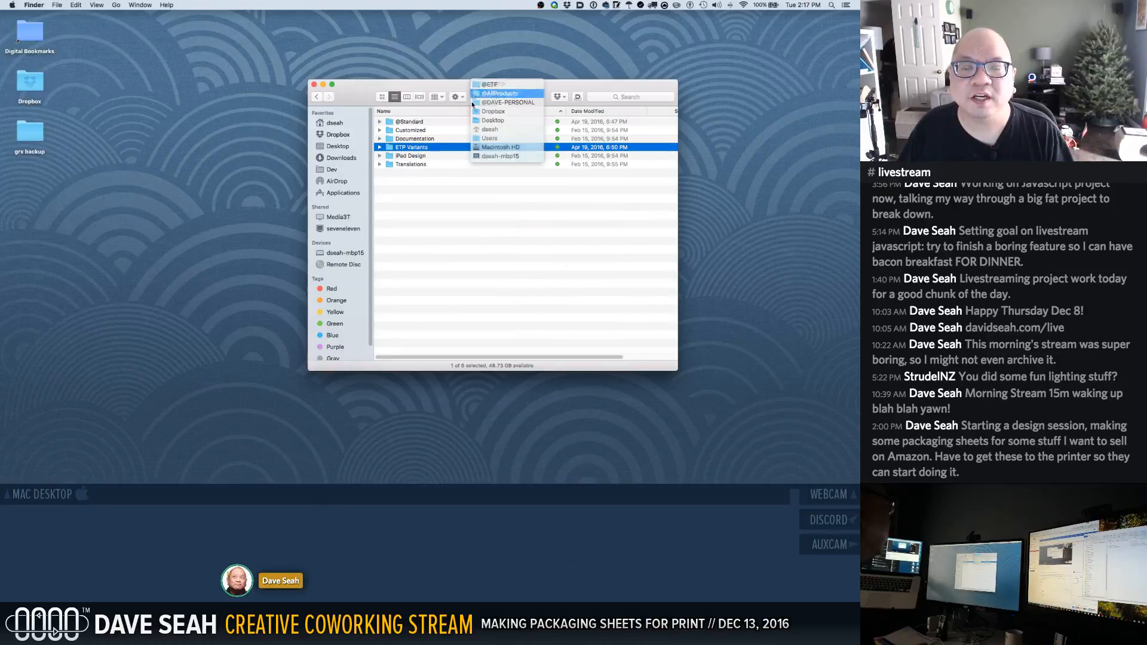
left_click(504, 96)
left_click(397, 124)
left_click(417, 173)
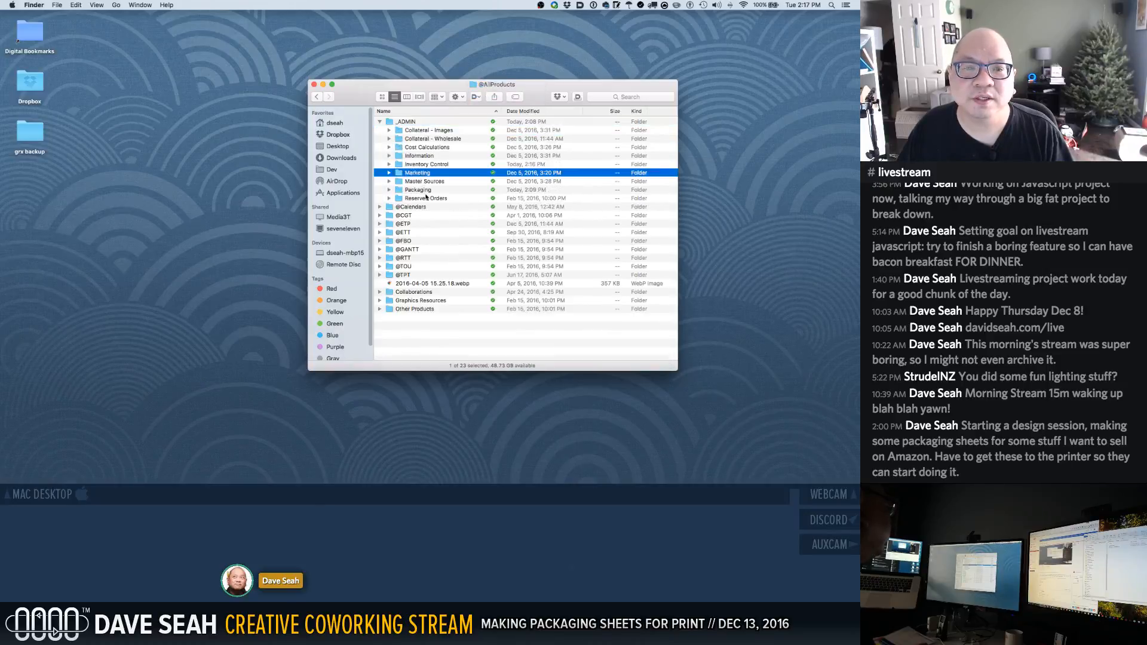
left_click(424, 198)
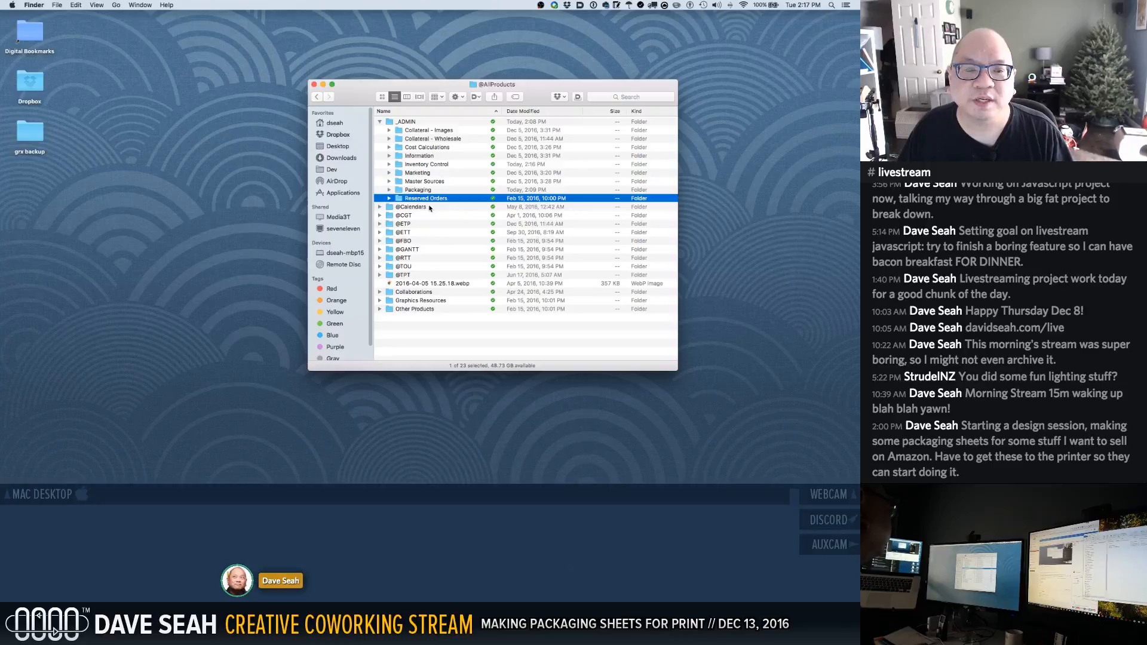
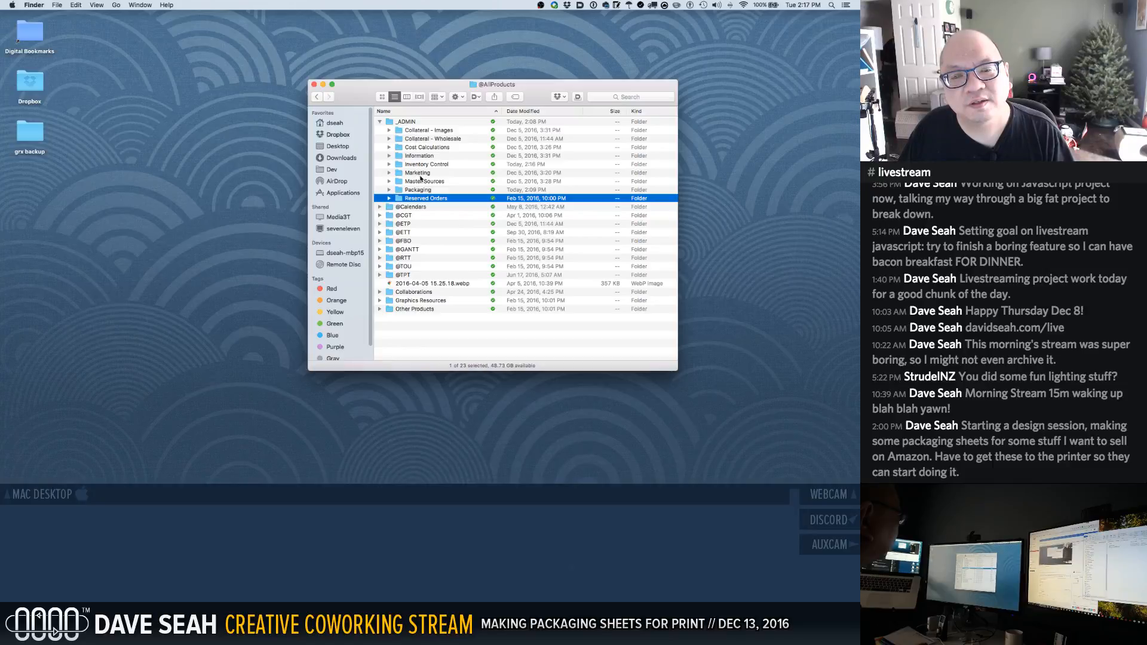
Check the Marketing and Master Sources folders inside _ADMIN for source files, leaving Master Sources collapsed and selected
left_click(405, 122)
left_click(409, 123)
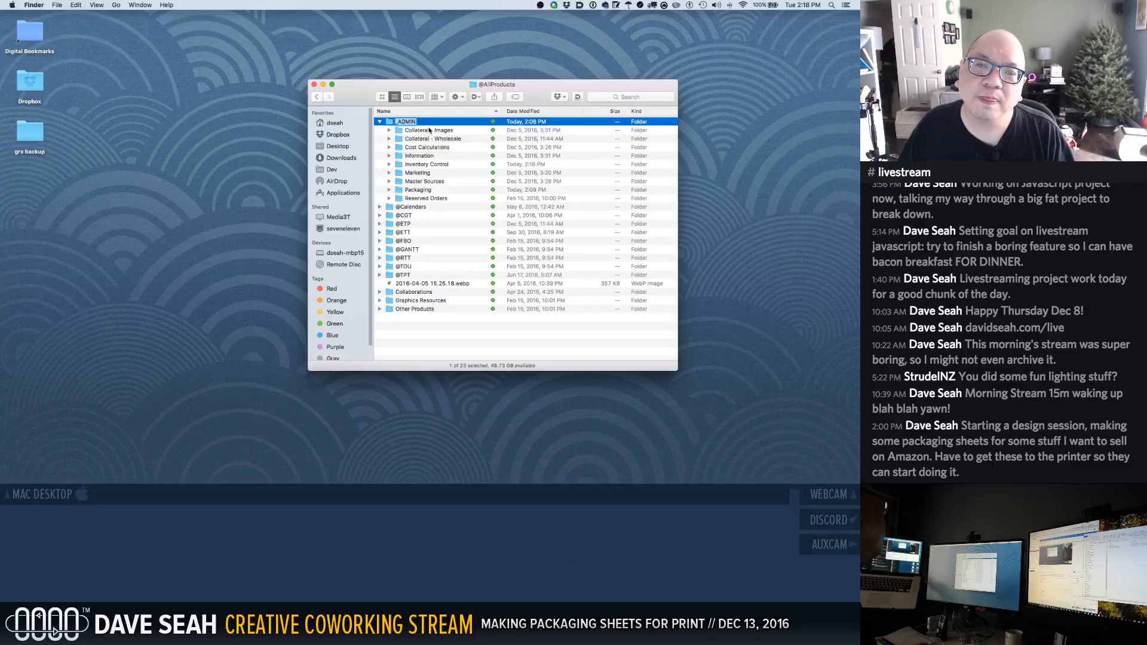
left_click(418, 181)
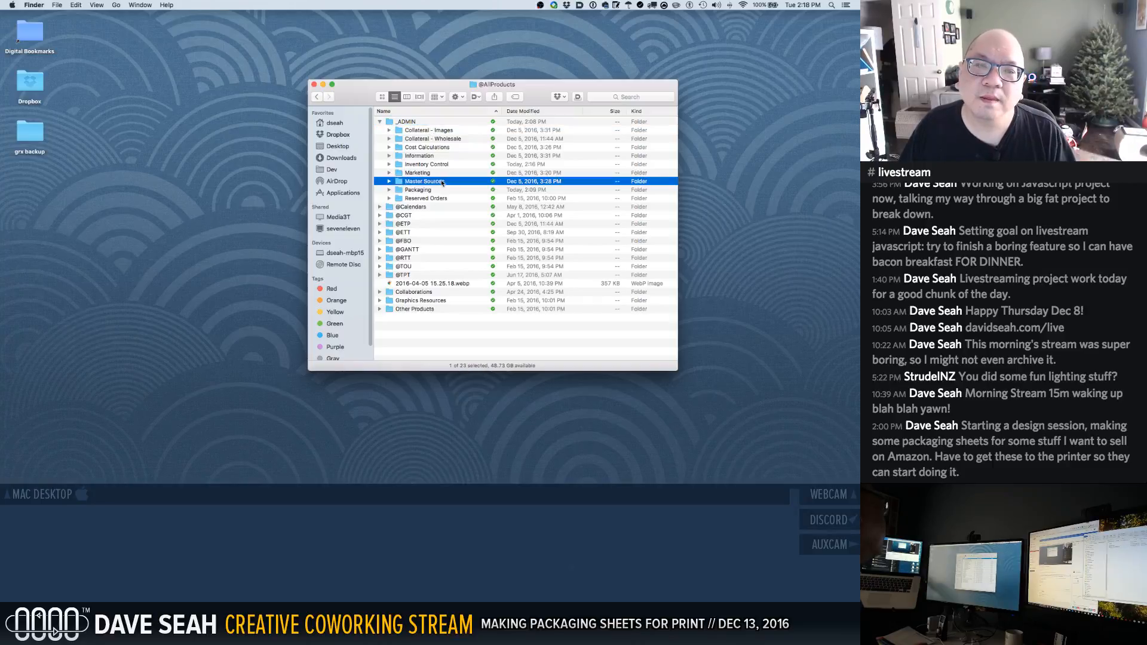
left_click(389, 173)
left_click(389, 173)
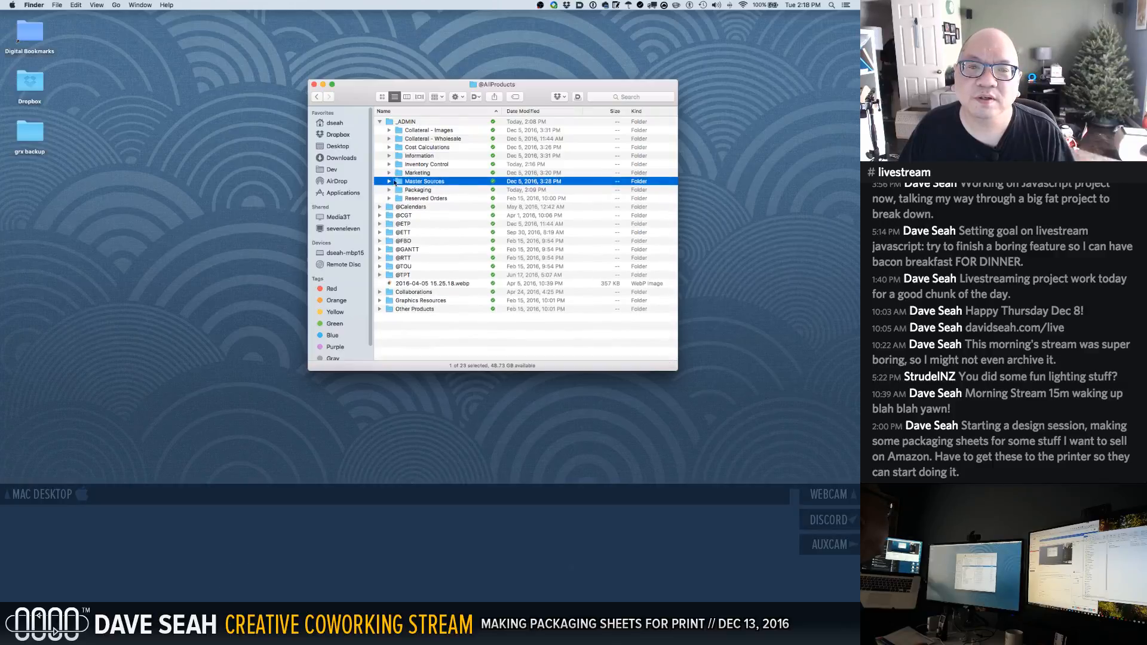
left_click(422, 174)
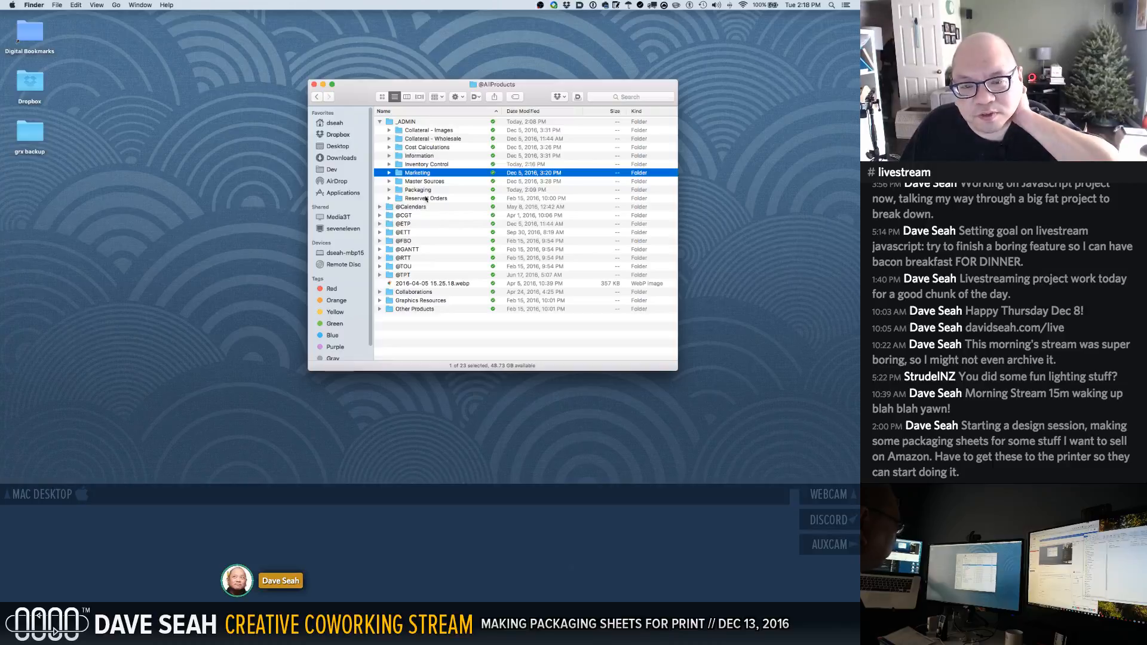
left_click(418, 190)
left_click(389, 182)
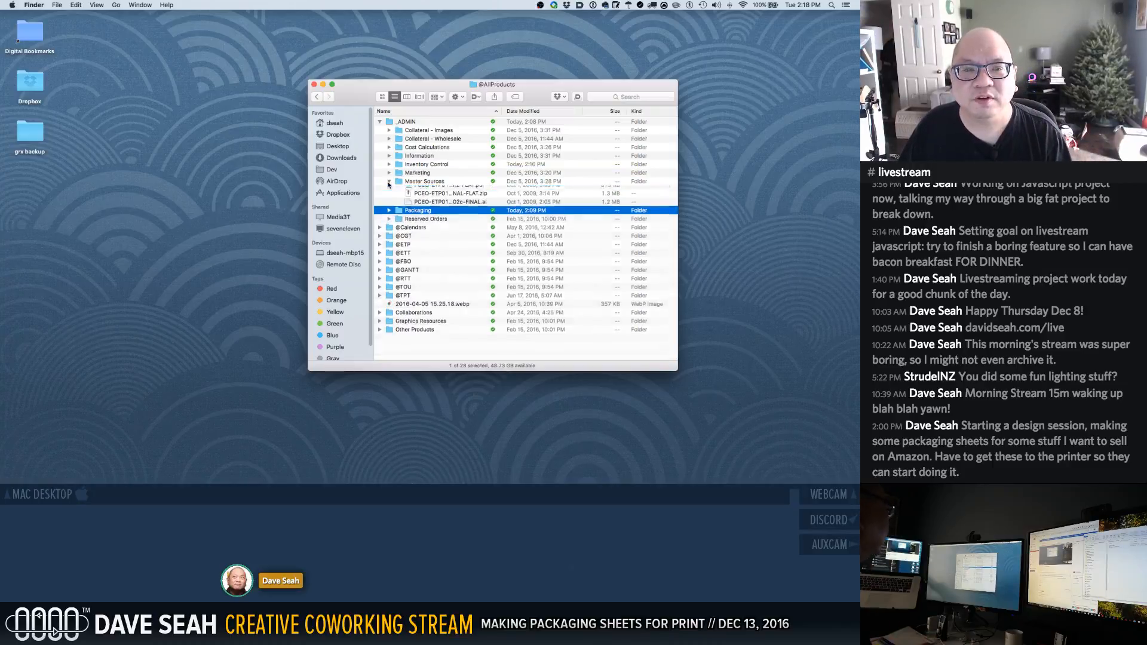
left_click(389, 182)
left_click(399, 182)
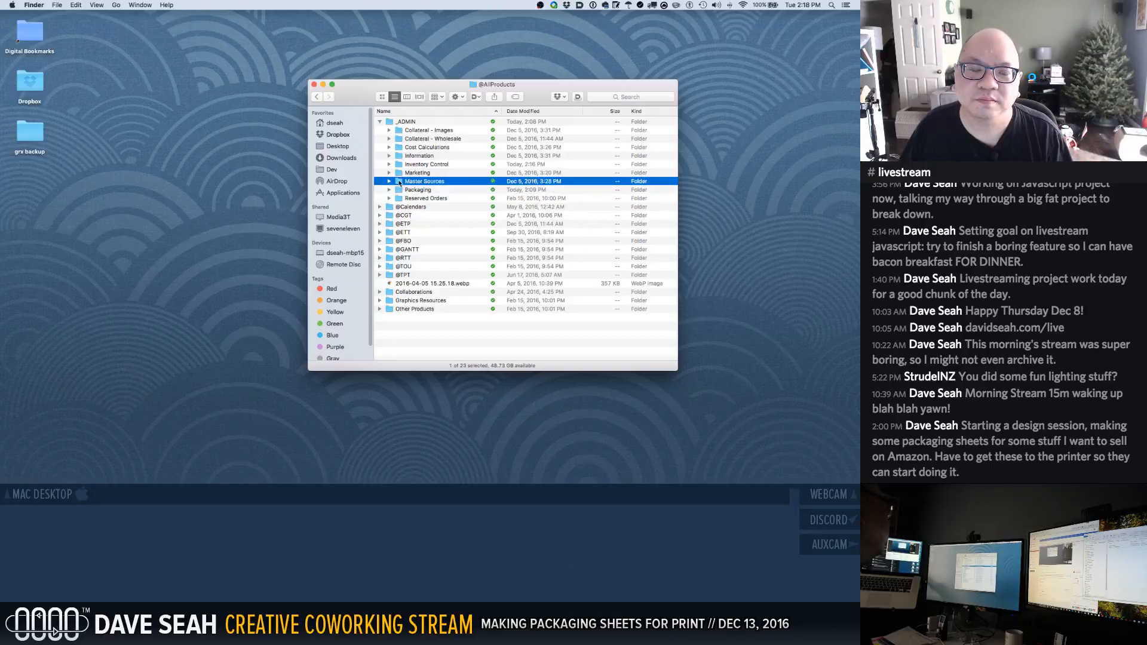
left_click_drag(399, 182, 414, 335)
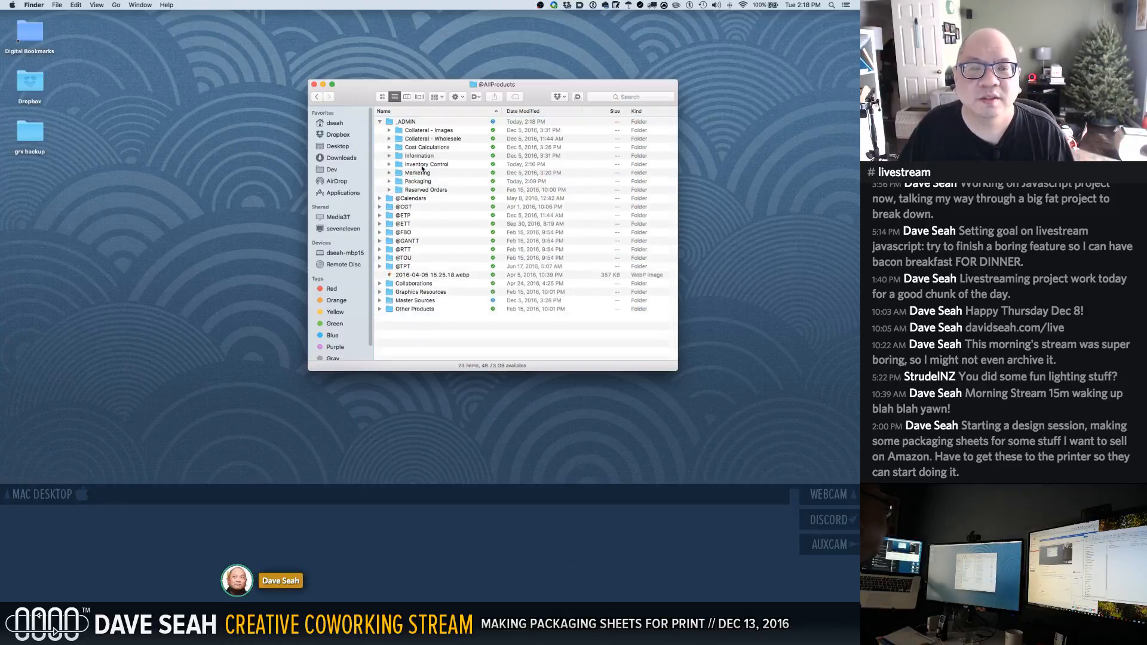
left_click(412, 183)
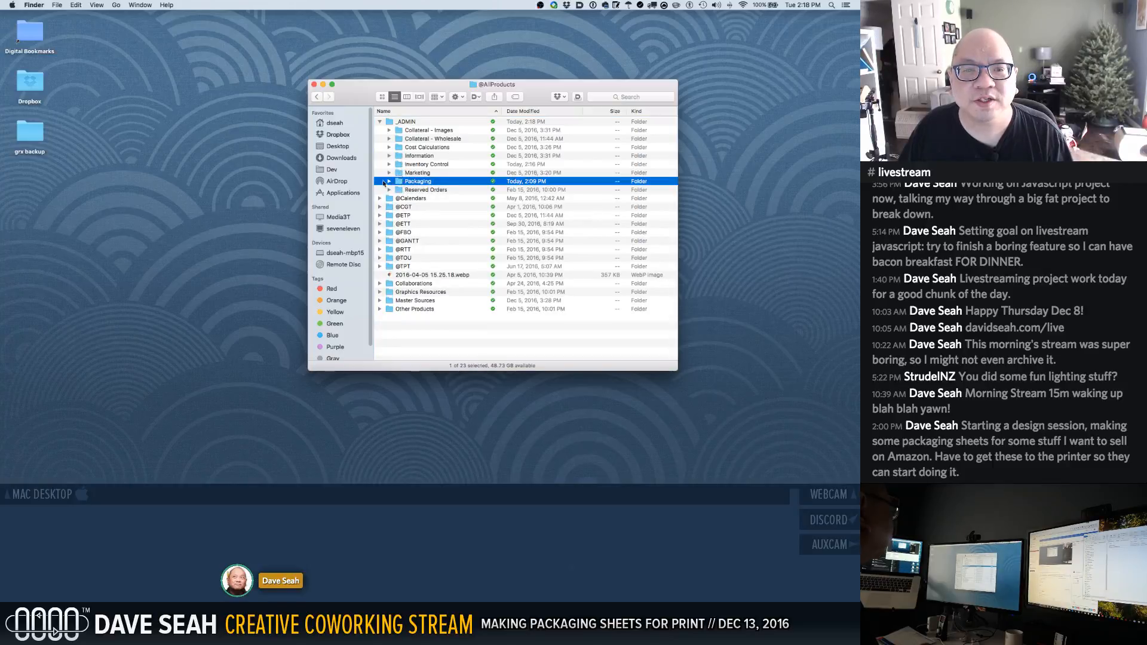
left_click(389, 182)
left_click(411, 190)
key("Right")
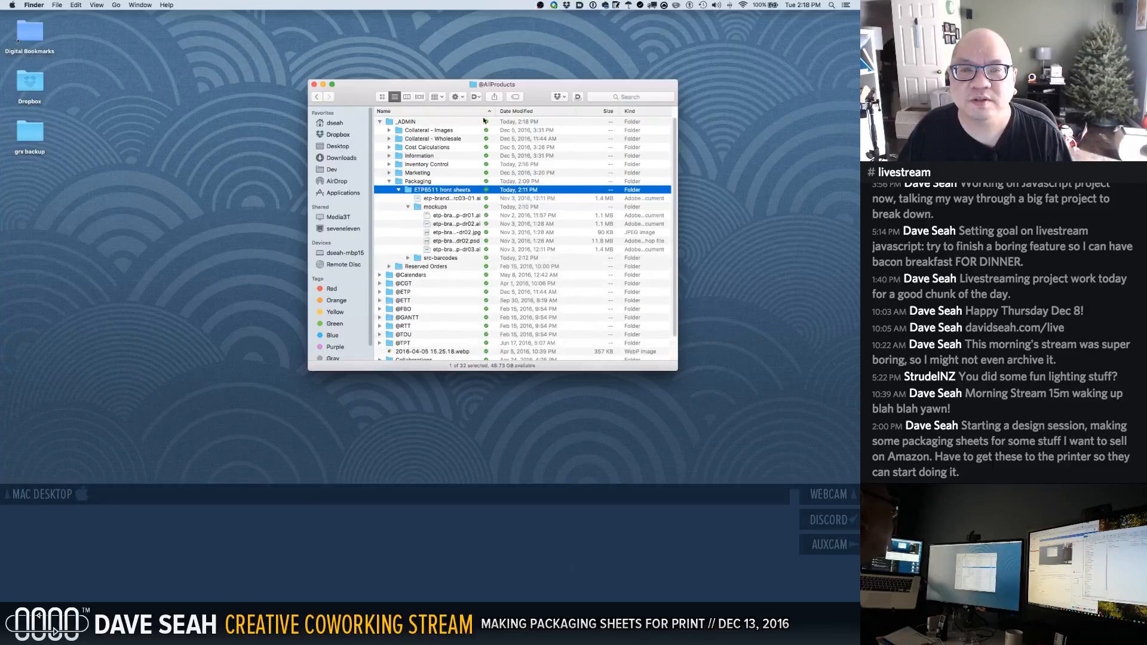
left_click_drag(495, 112, 563, 111)
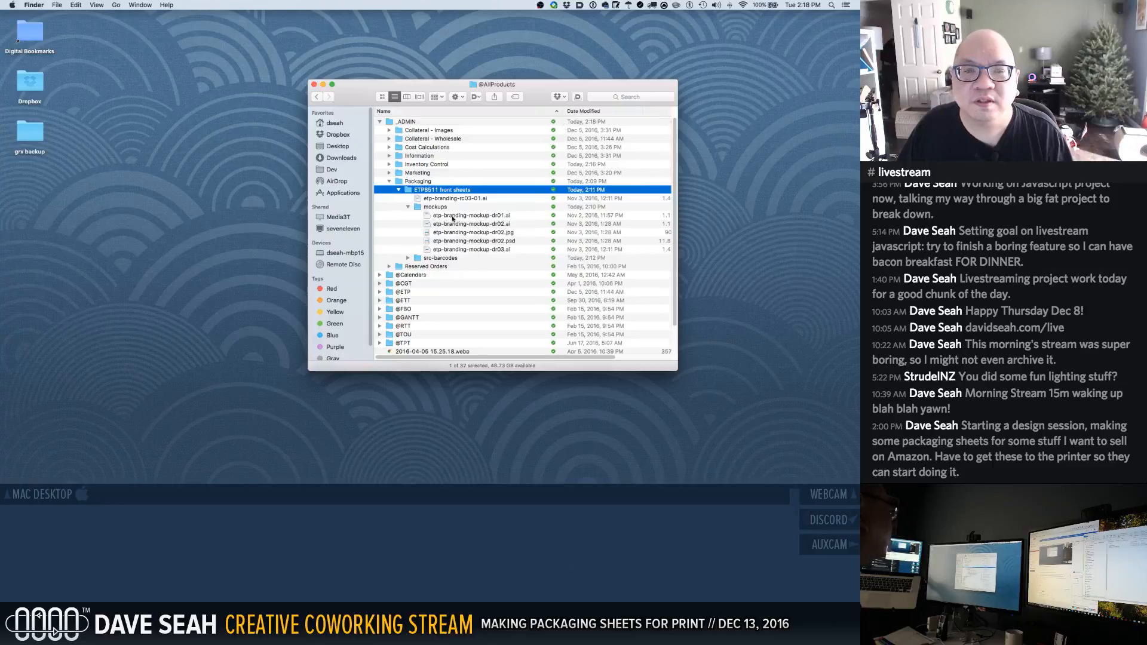
left_click(420, 199)
double_click(420, 200)
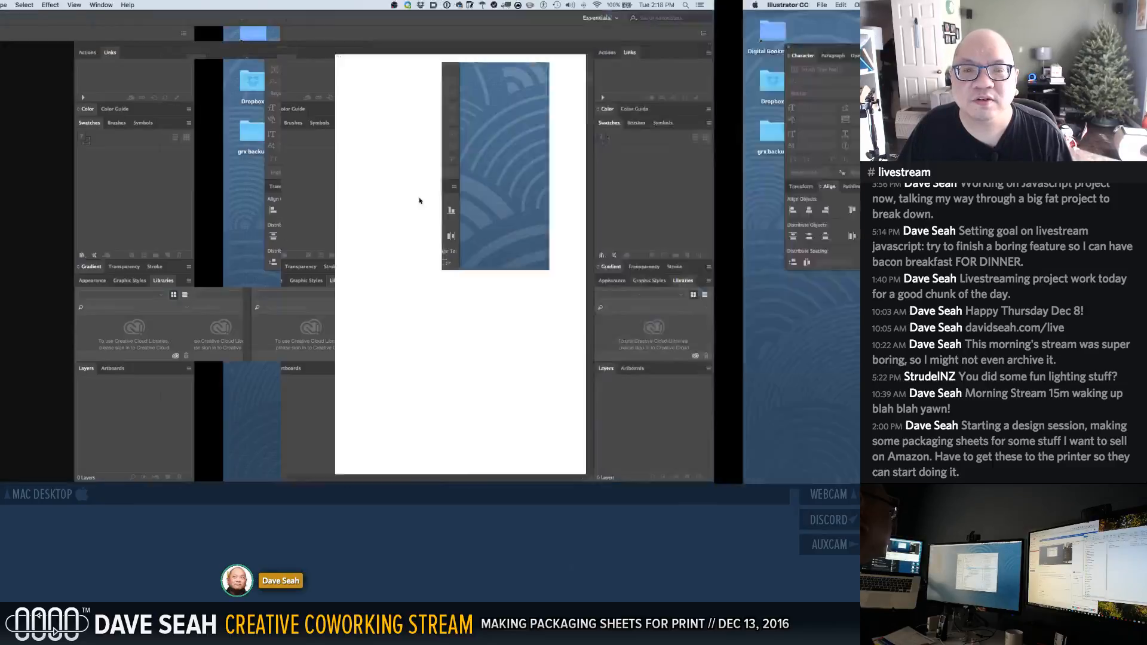
left_click(434, 265)
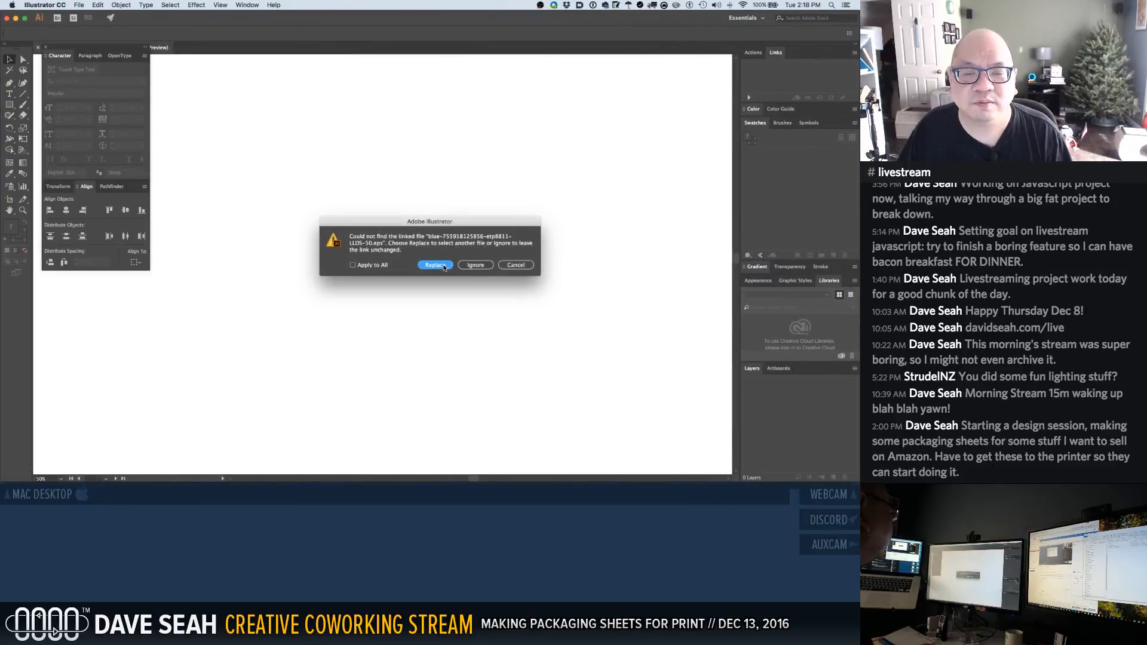
left_click(436, 97)
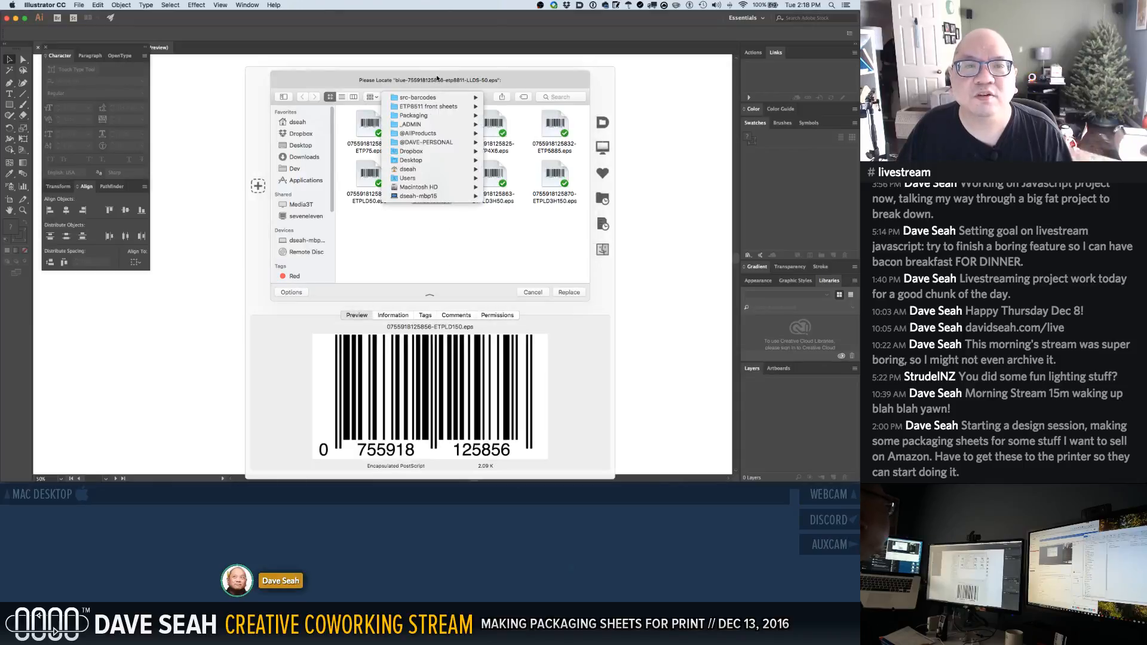
left_click(438, 74)
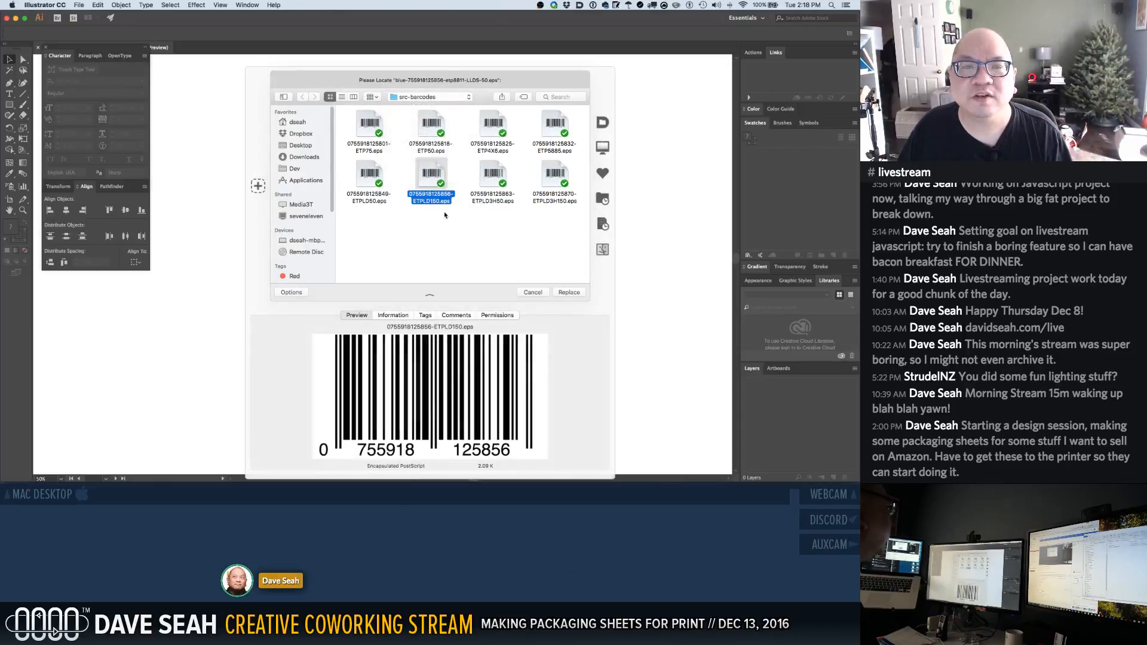
left_click(369, 181)
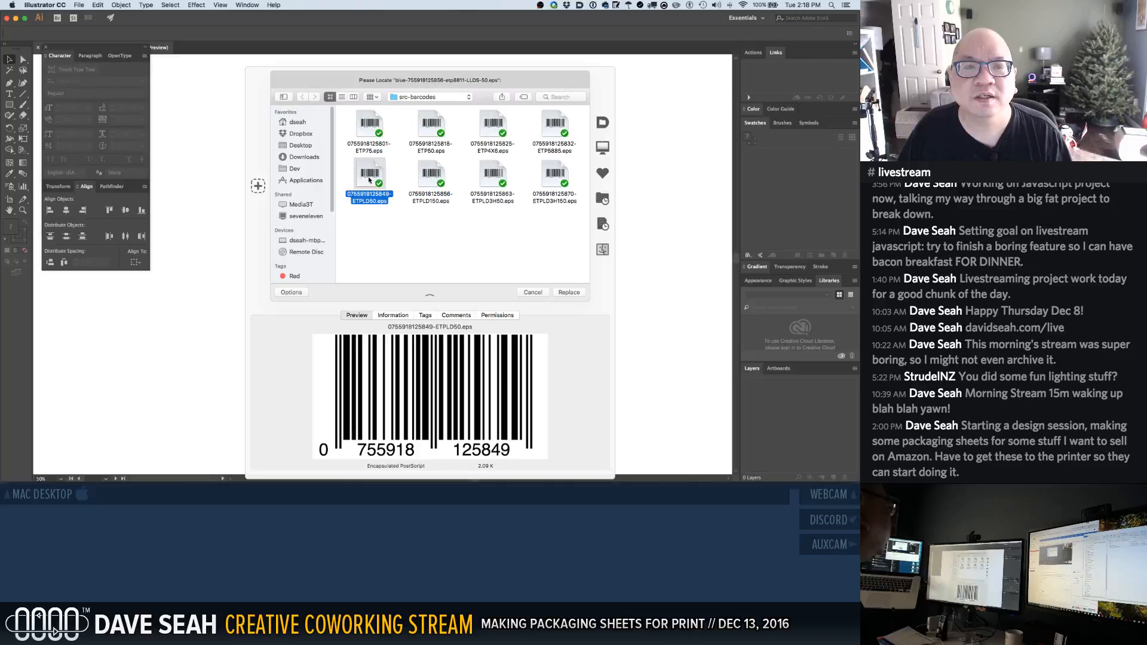
double_click(369, 179)
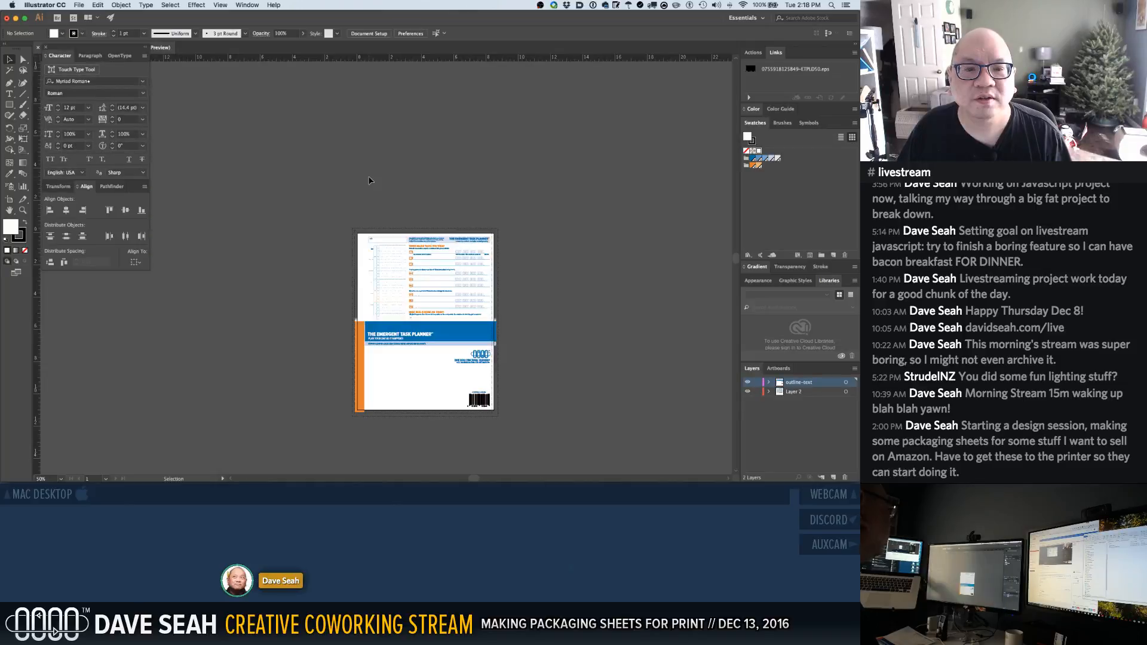
Examine the front sheet's artwork and which parts belong to the outline-text layer and Layer 2, focusing on the title band
left_click_drag(361, 220, 555, 391)
left_click(379, 274)
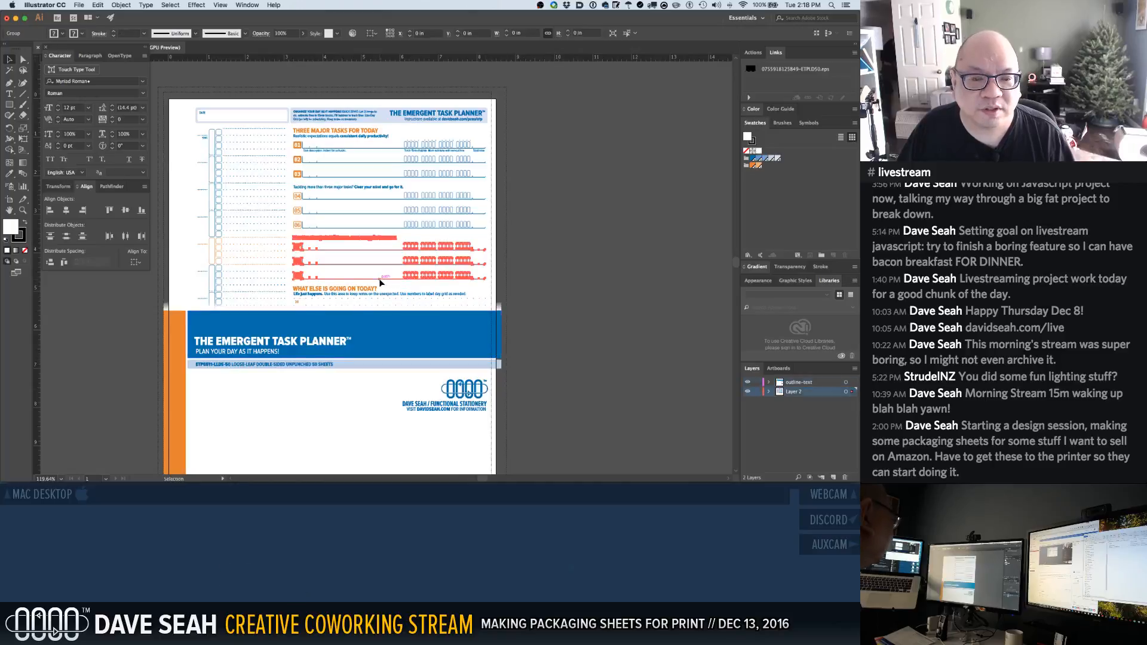
left_click(748, 382)
left_click(747, 381)
left_click(747, 392)
left_click(747, 392)
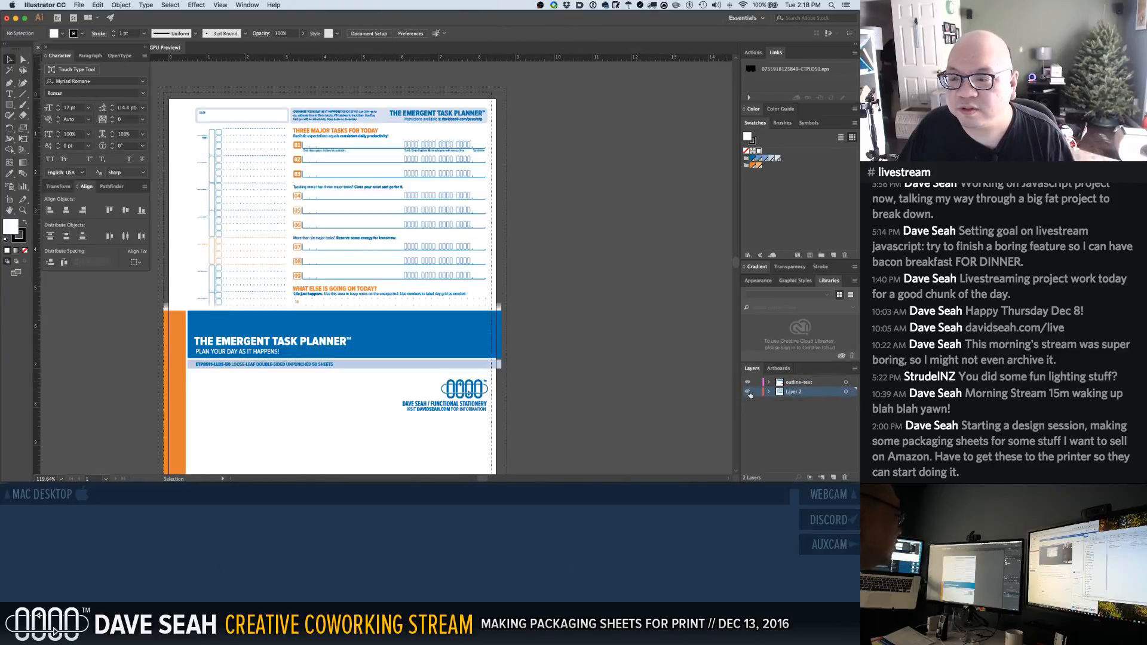
left_click_drag(289, 260, 402, 300)
key("super+1")
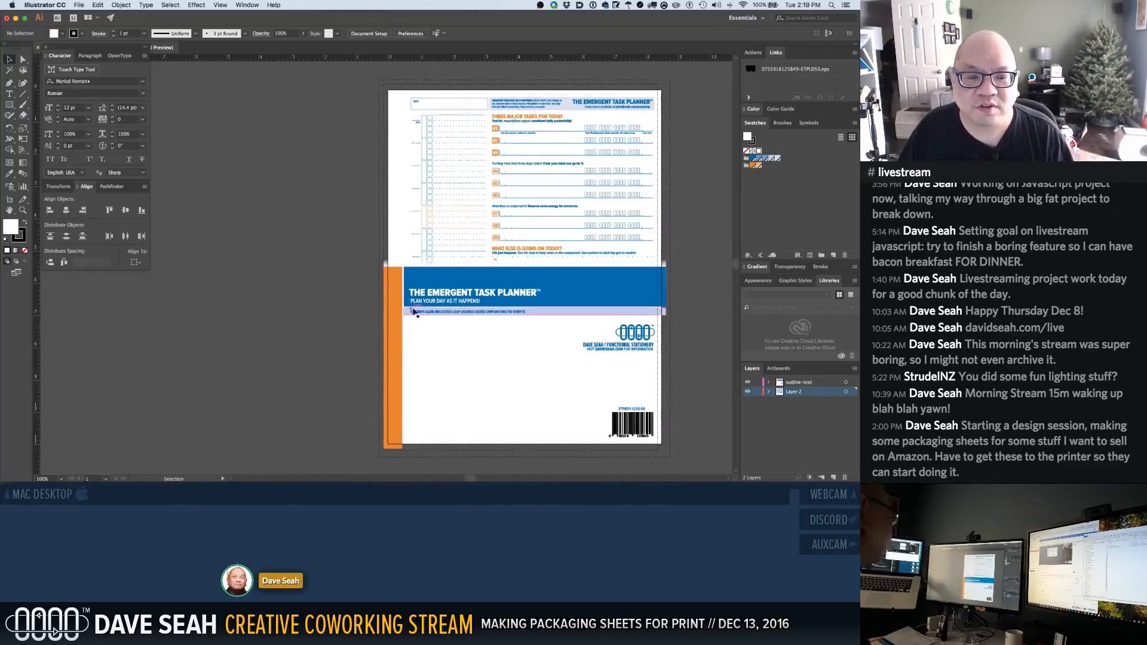
left_click_drag(374, 255, 688, 378)
left_click_drag(354, 321, 435, 306)
left_click(238, 246)
left_click(258, 274)
Add a new layer above outline-text for live text and lock the outline-text and Layer 2 layers
left_click(9, 94)
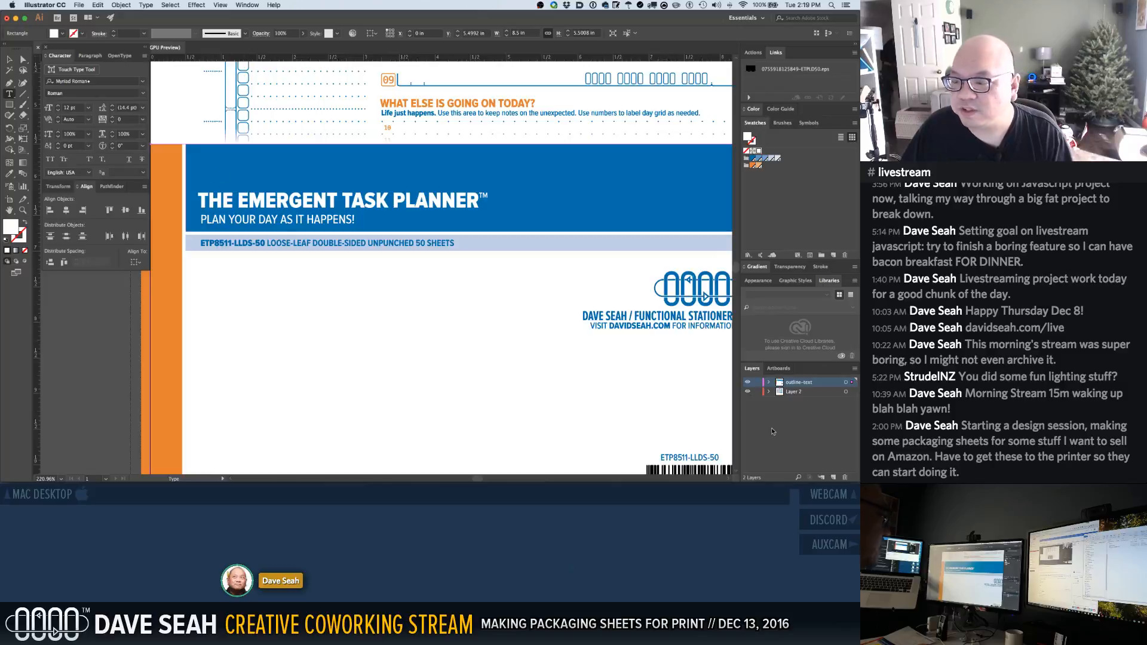
left_click(834, 477)
left_click_drag(757, 392, 757, 401)
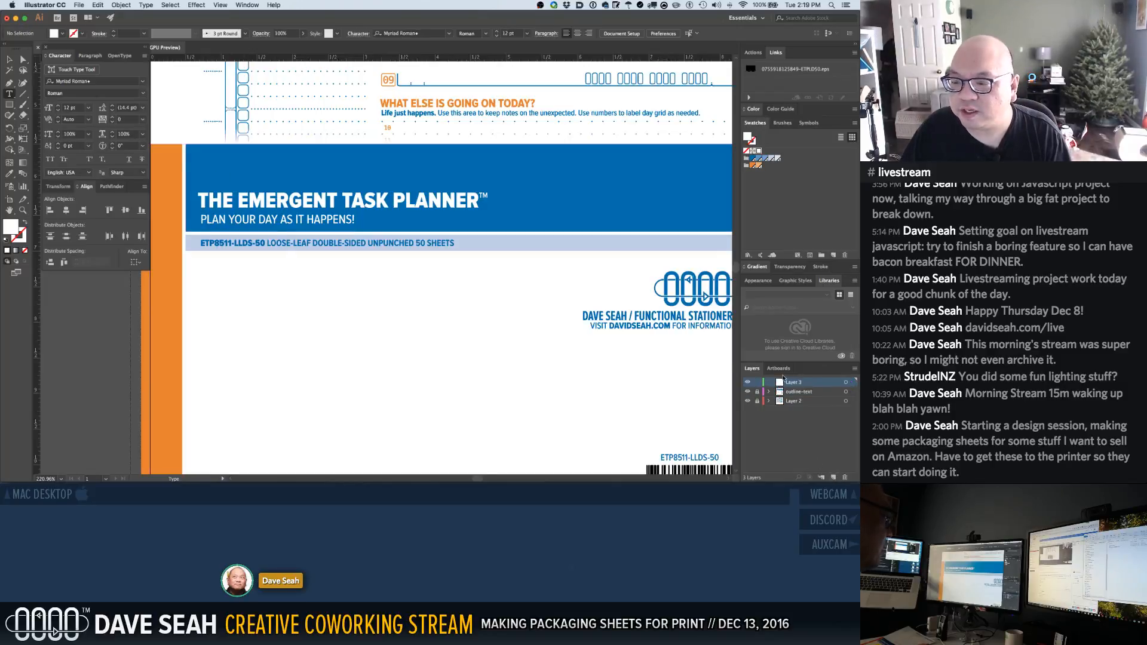
Add the text THE EMERGENT TASK PLANNER in the blue band above the existing title, set in Proxima Nova Condensed Black
left_click(233, 167)
key("BackSpace")
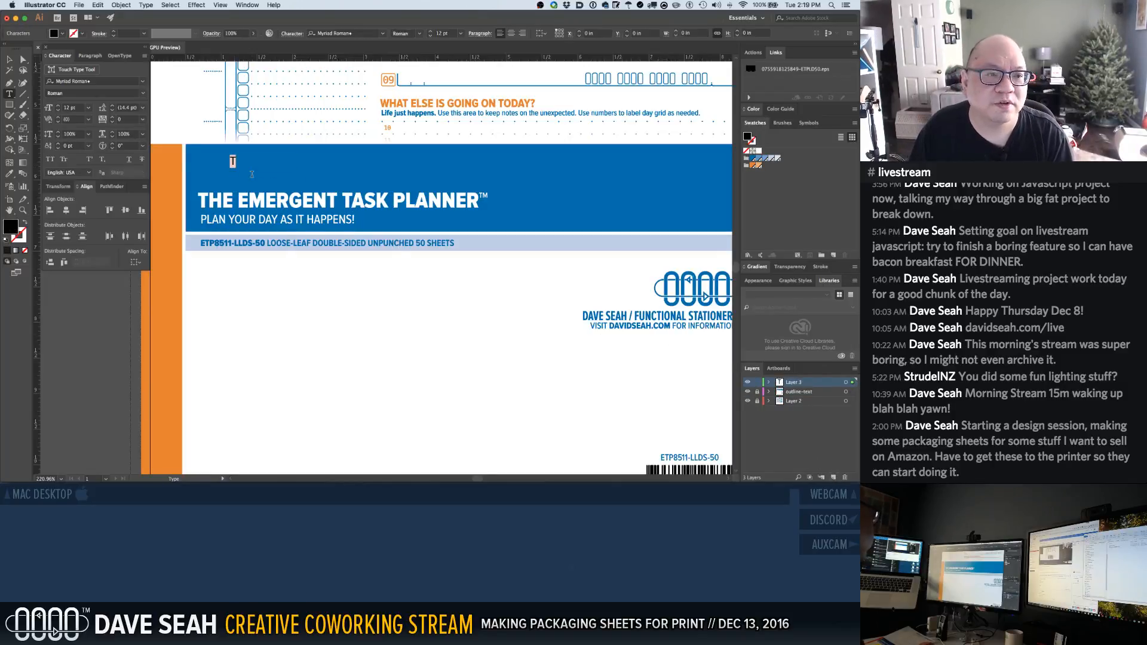
type("THE EMERGENT TASK PLANNER")
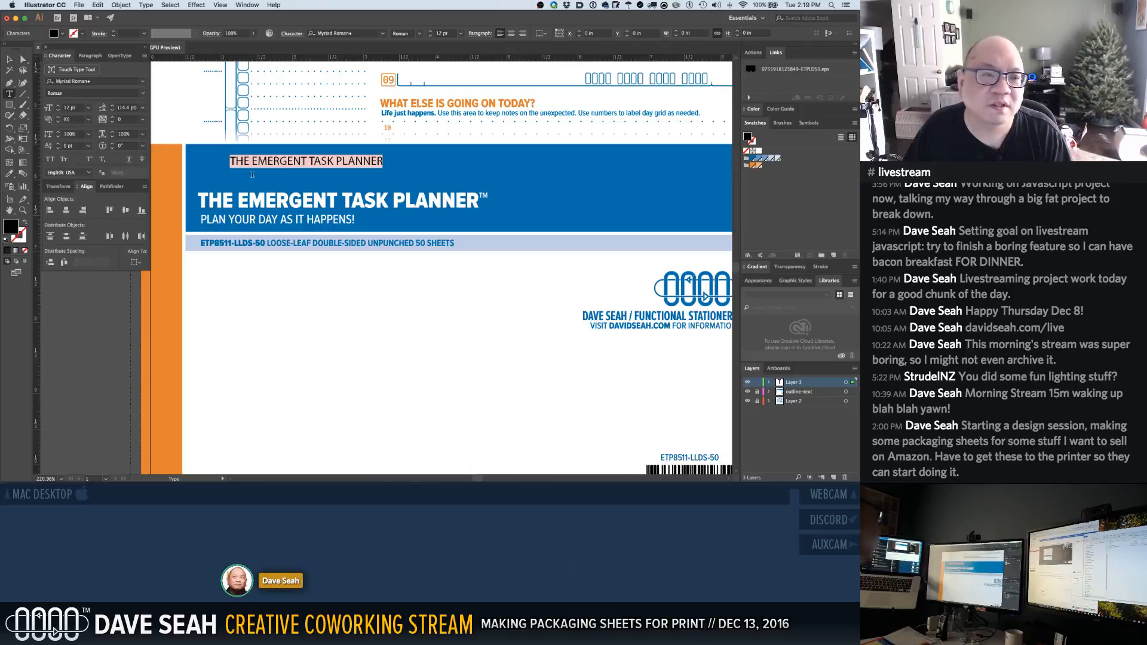
left_click(349, 33)
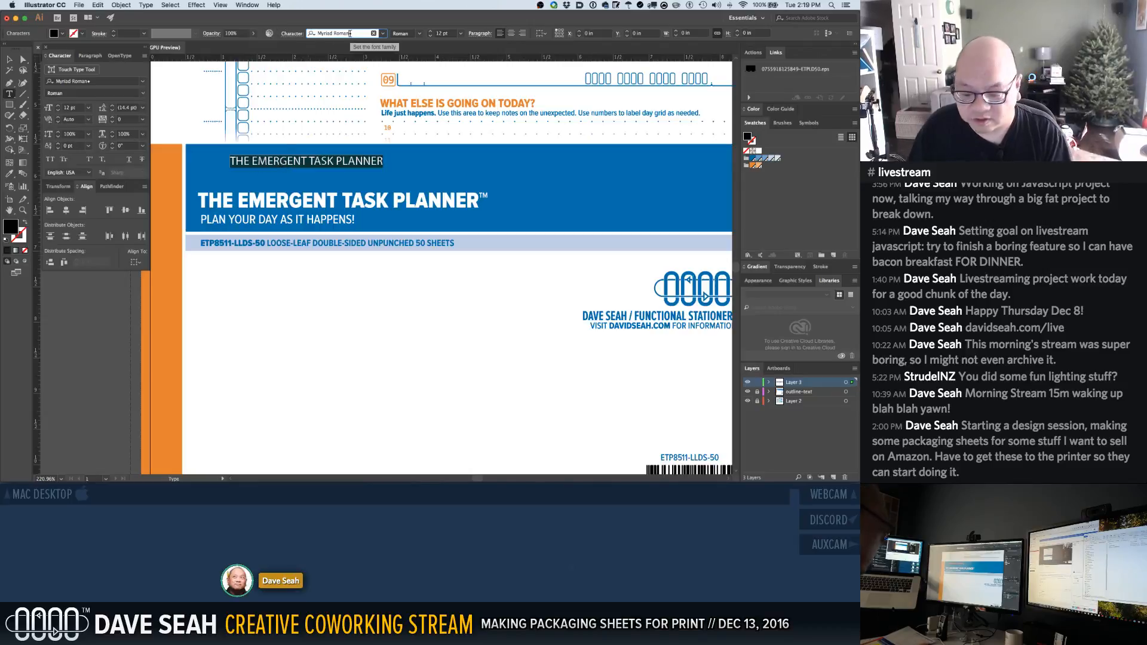
type("proxim")
key("super+a")
type("prox")
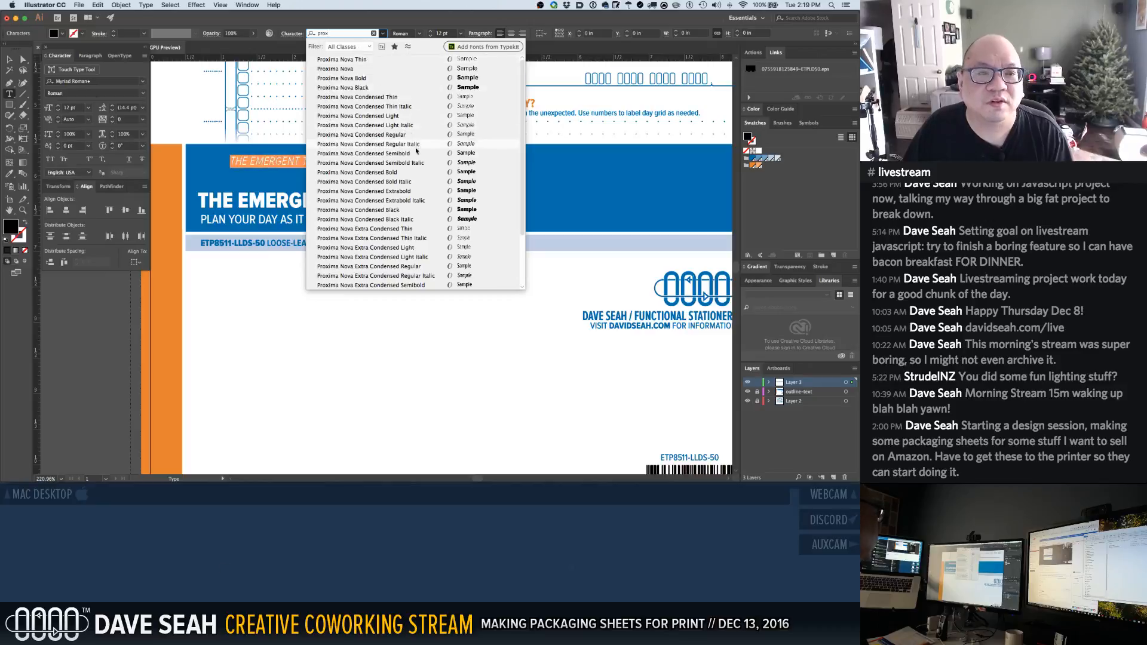
left_click(404, 209)
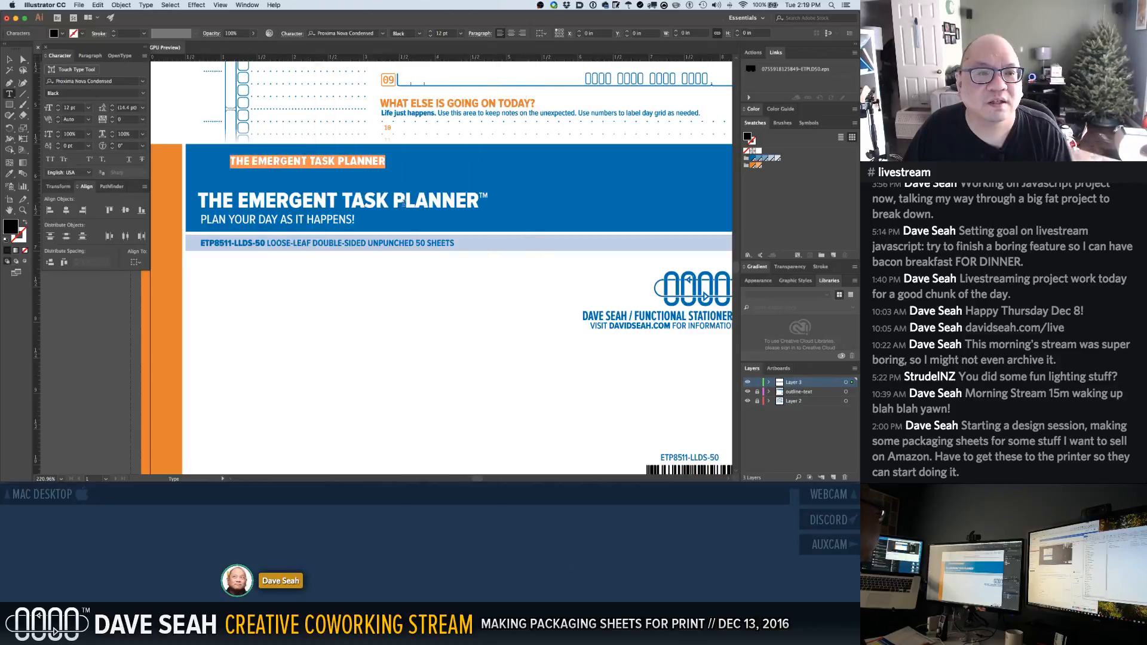
Try font sizes of 36, 18, 24 and 21 pt on the new title text against the outlined title
left_click(462, 37)
left_click(472, 141)
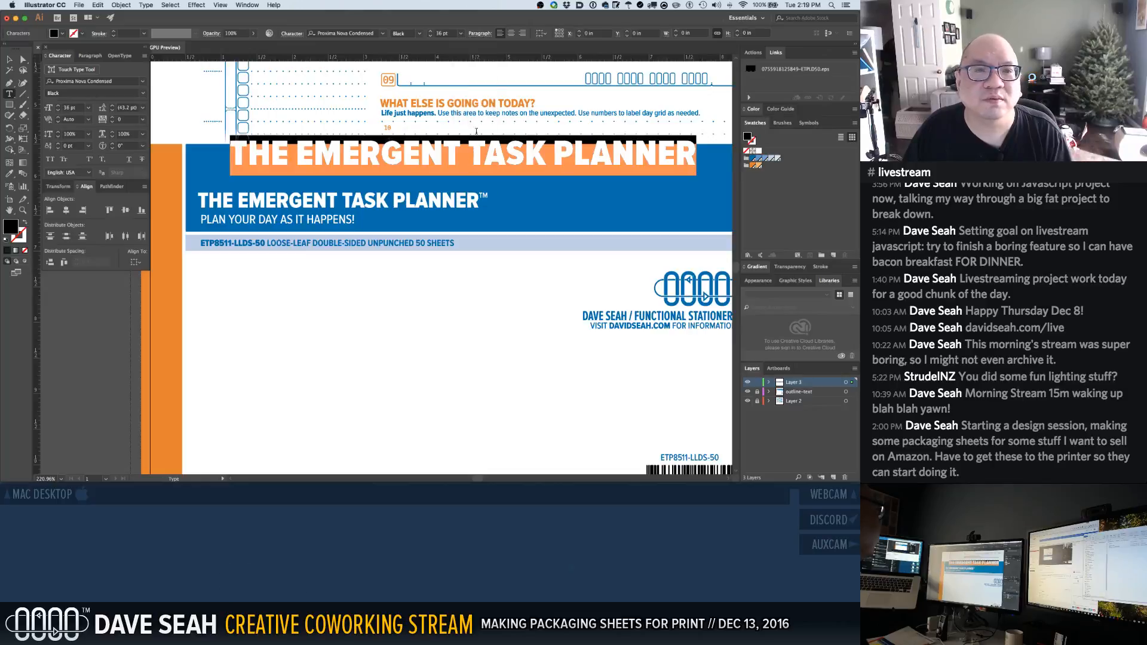
left_click(460, 34)
left_click(472, 134)
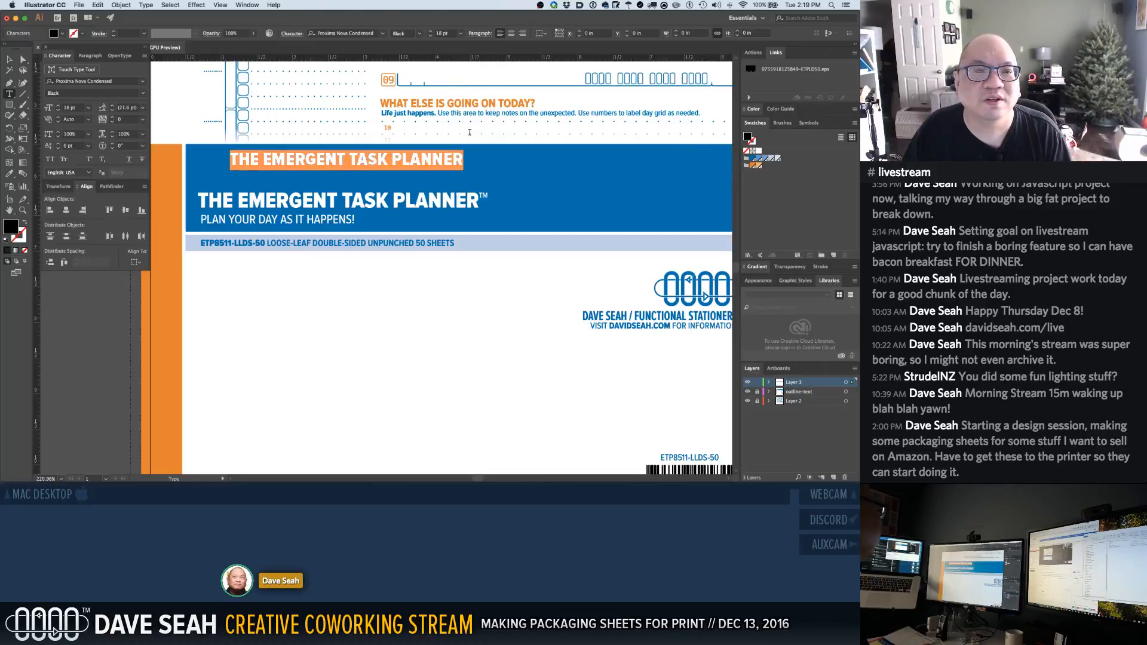
left_click(459, 34)
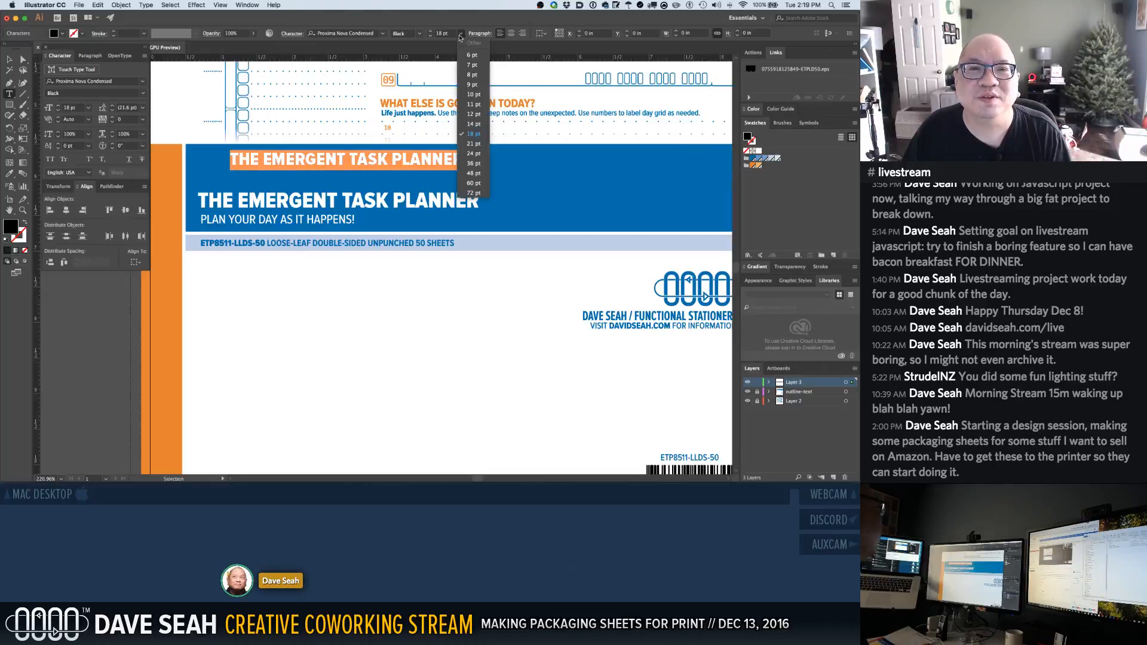
left_click(474, 154)
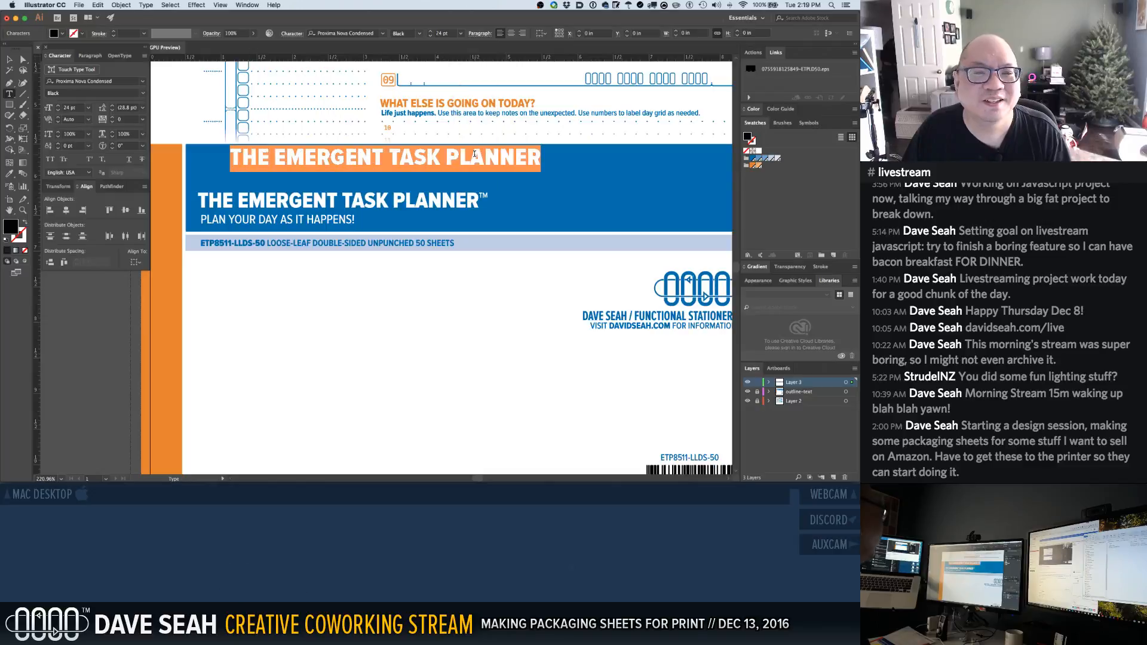
left_click(461, 34)
left_click(476, 144)
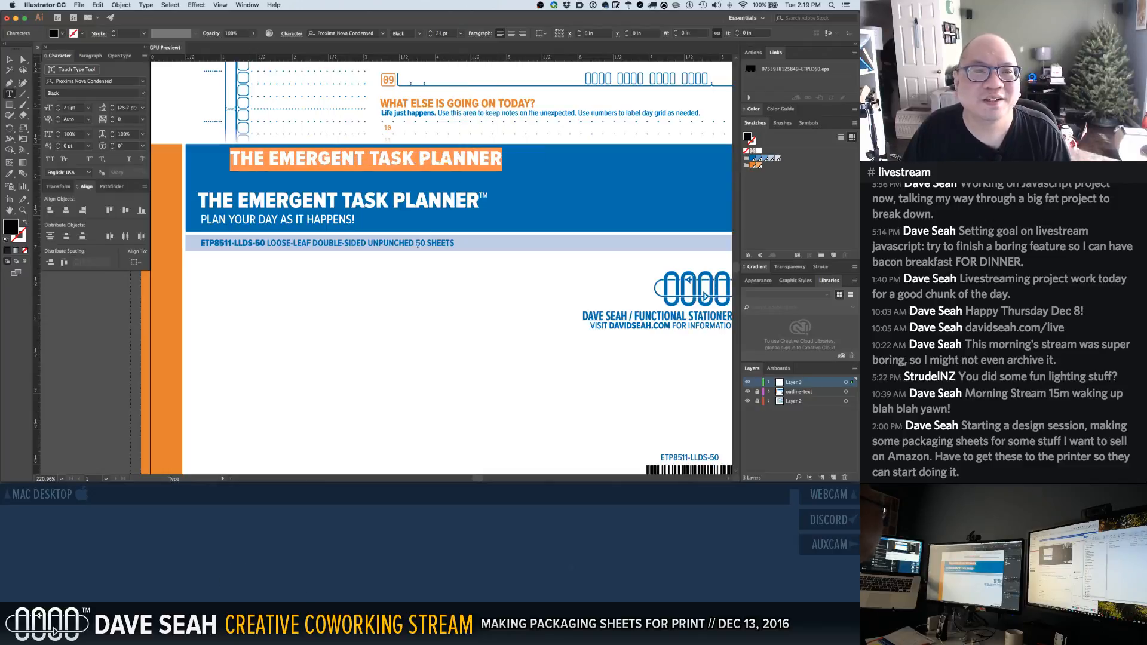
Move the new title text directly above the outlined title, lining up their first letters, and fill it with white
key("Escape")
left_click(402, 286)
left_click_drag(294, 157, 264, 186)
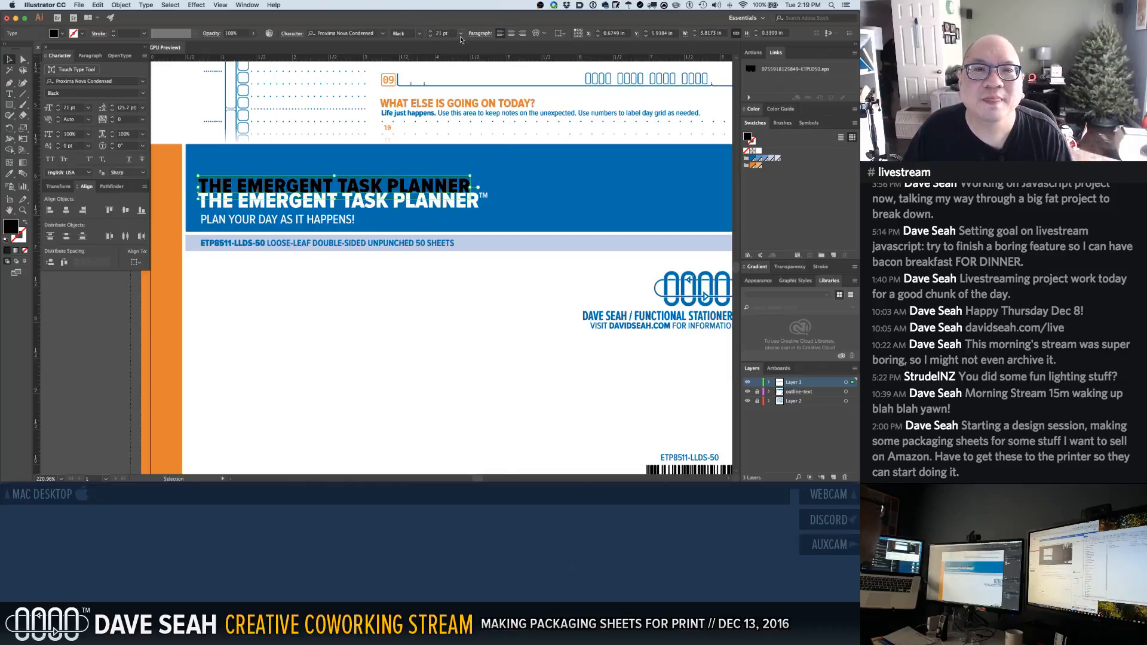
left_click(418, 34)
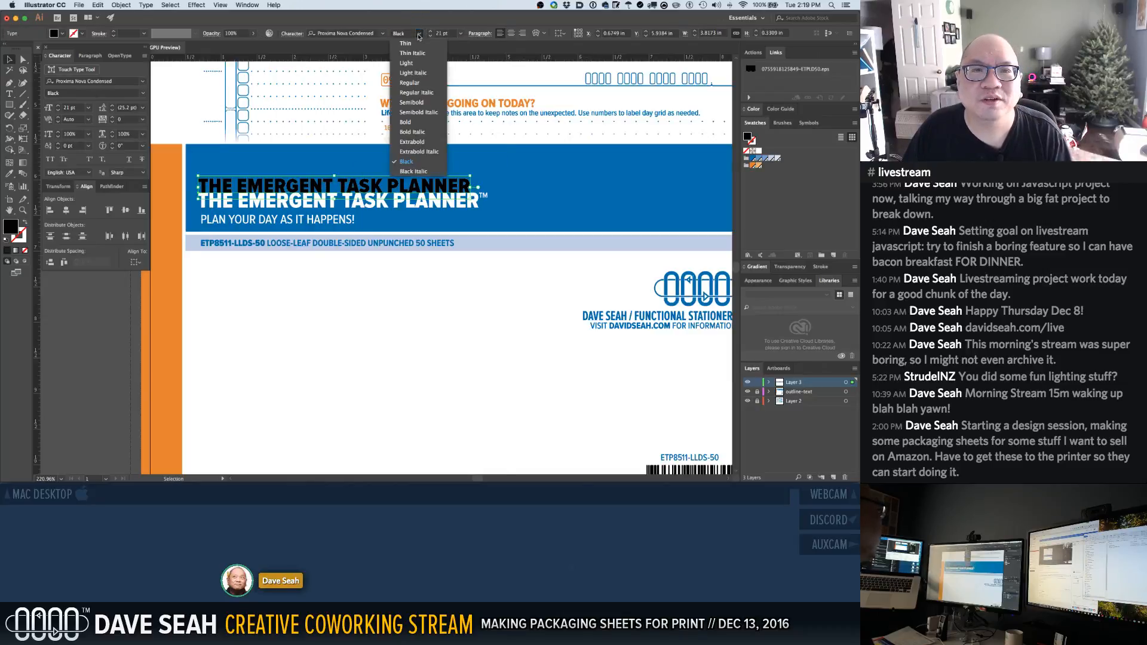
left_click(418, 35)
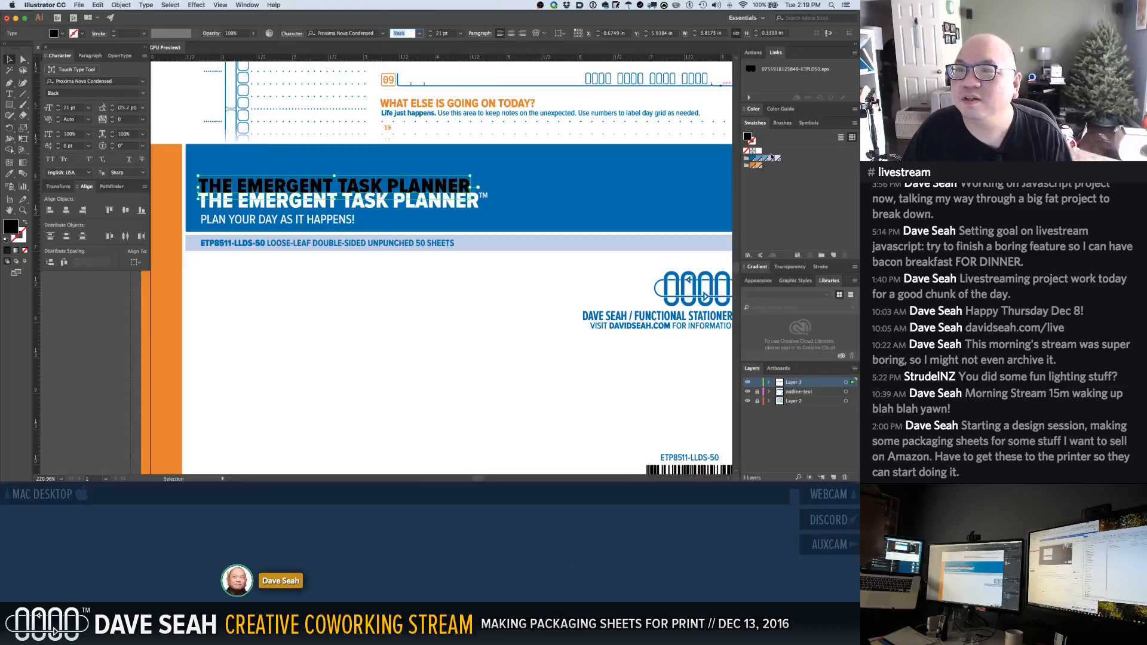
left_click(761, 153)
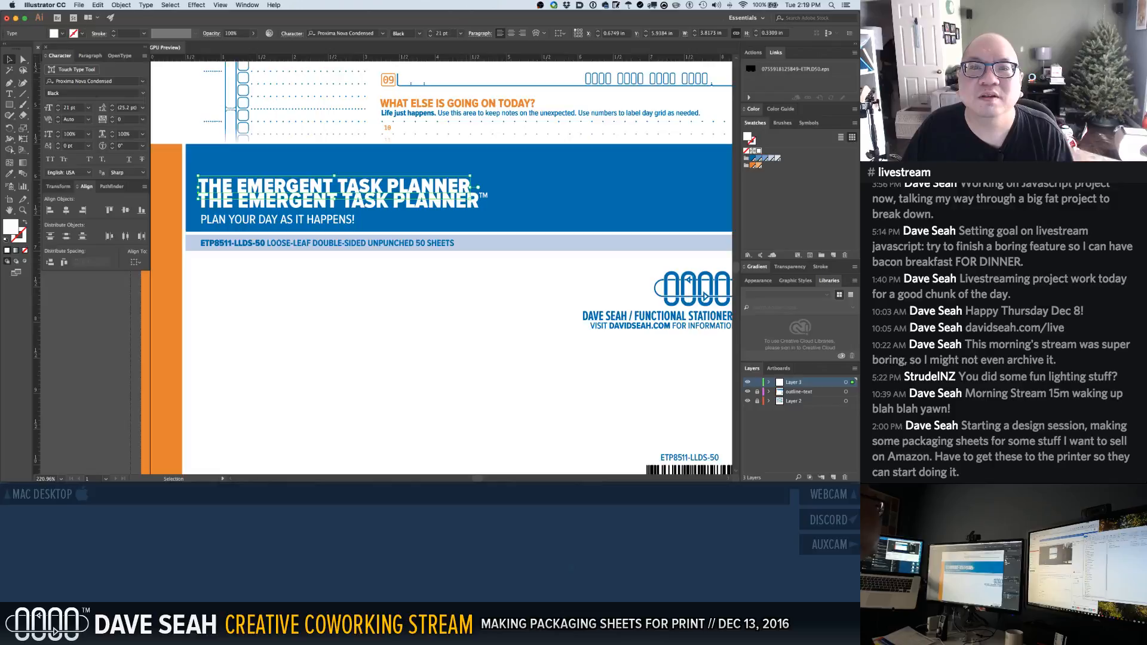
Set the new title text to 24 pt with Optical kerning
double_click(441, 34)
type("24")
key("Return")
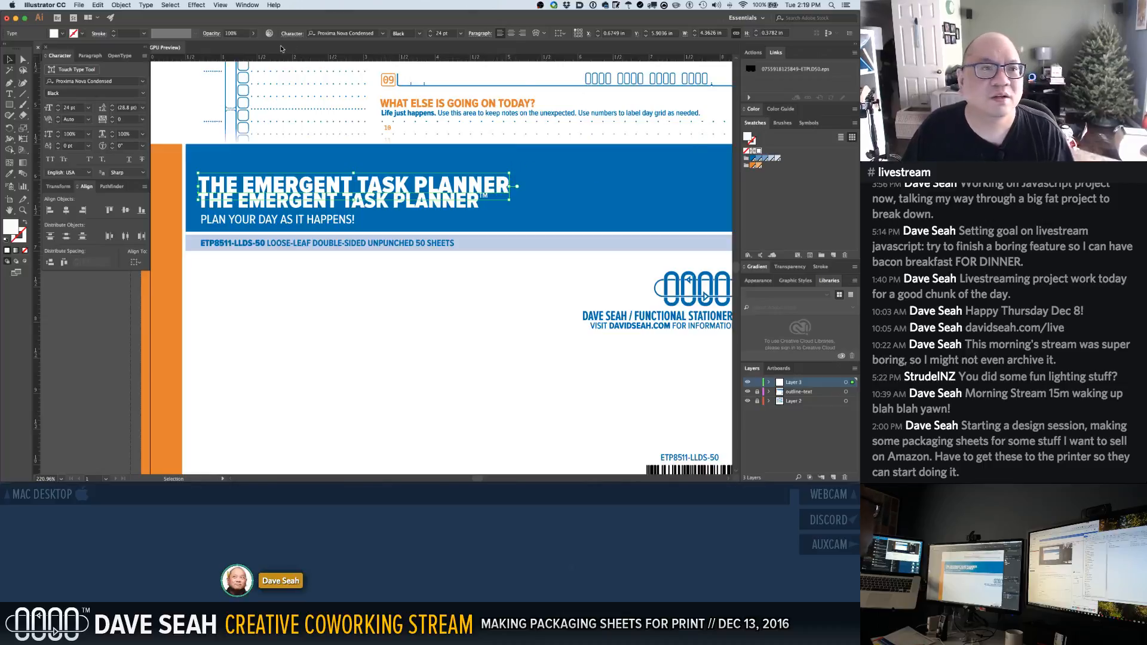
left_click(89, 120)
left_click(99, 138)
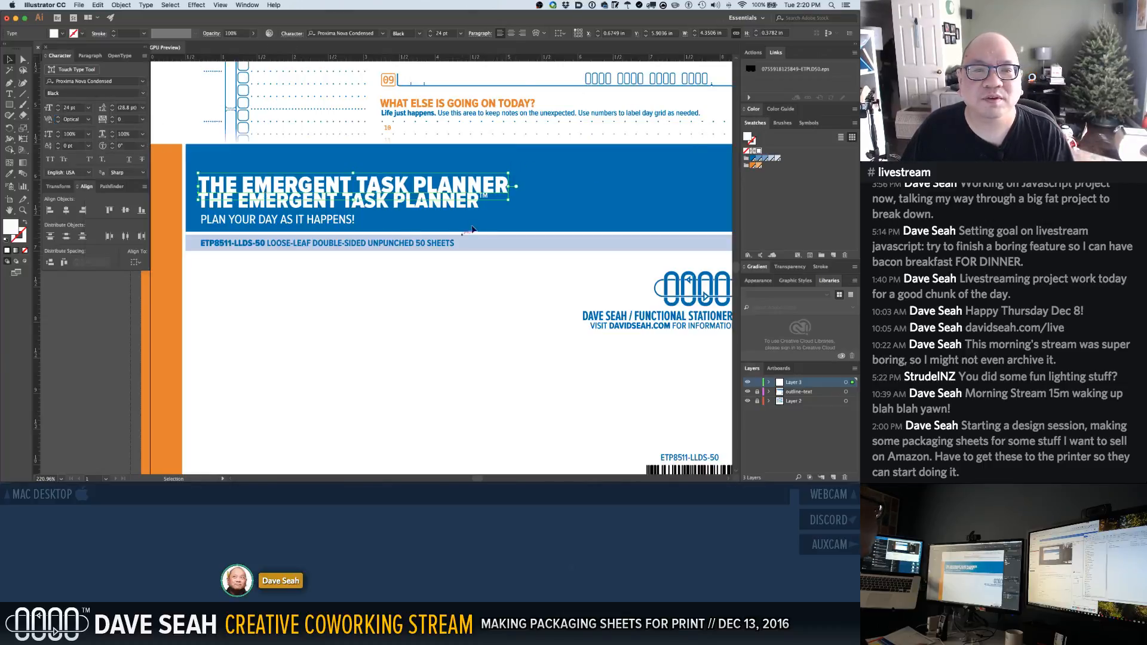
Scale the new title to the outlined title's width, try 21 pt, and settle its font size on 22 pt
left_click_drag(508, 173, 480, 174)
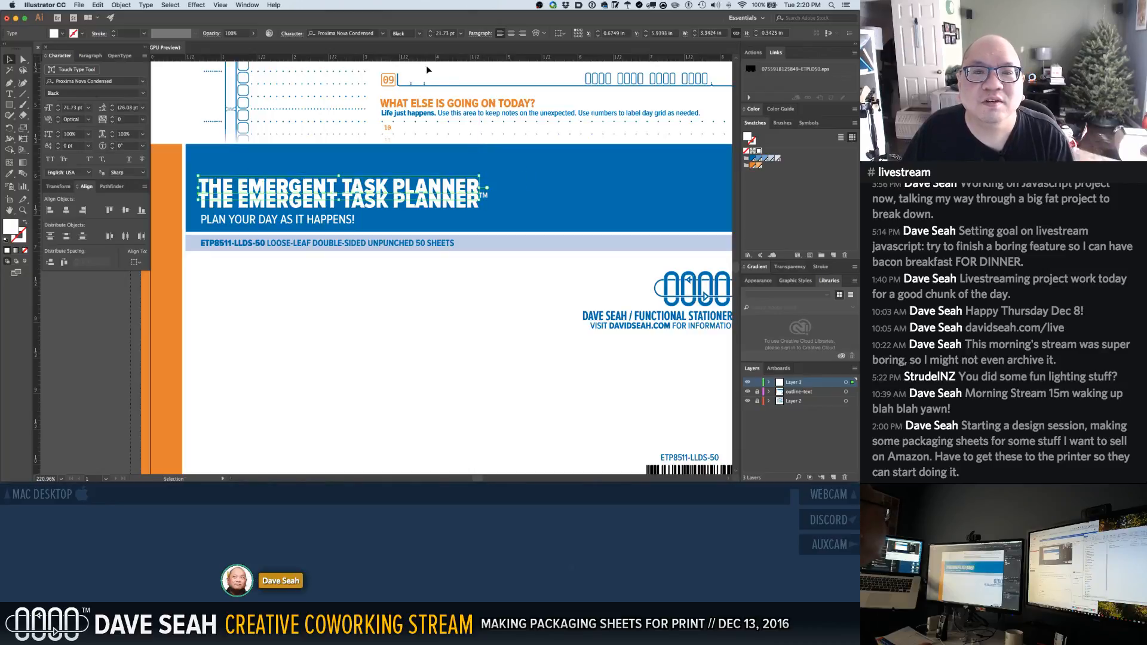
left_click(445, 33)
type("21")
key("Return")
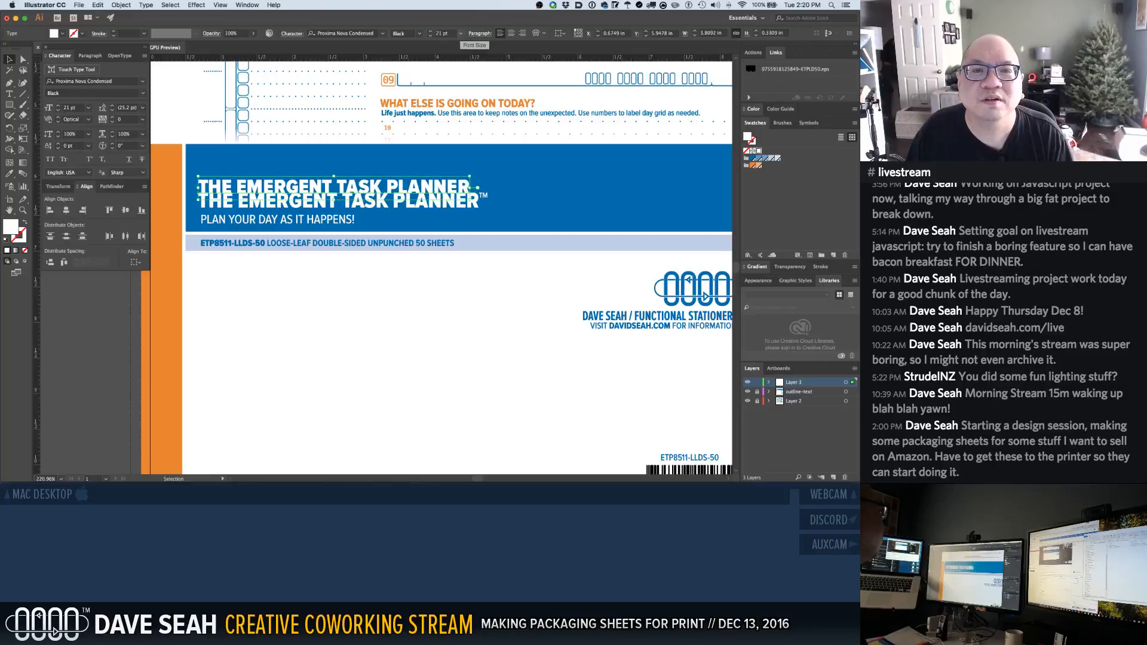
left_click(452, 36)
type("22")
key("Return")
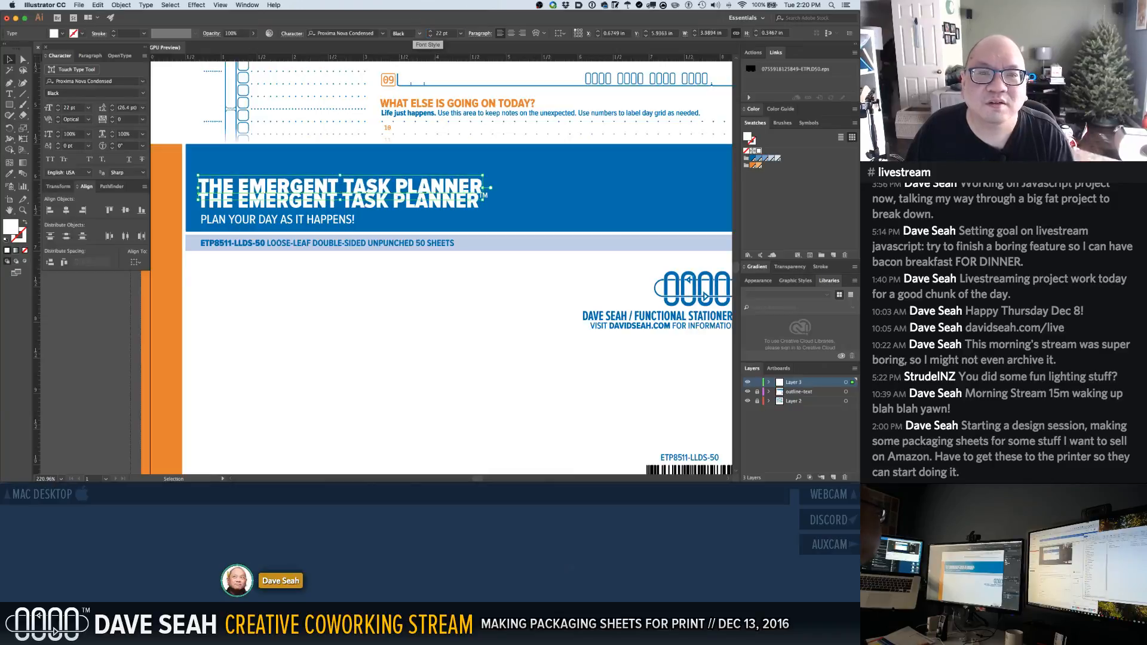
left_click(397, 323)
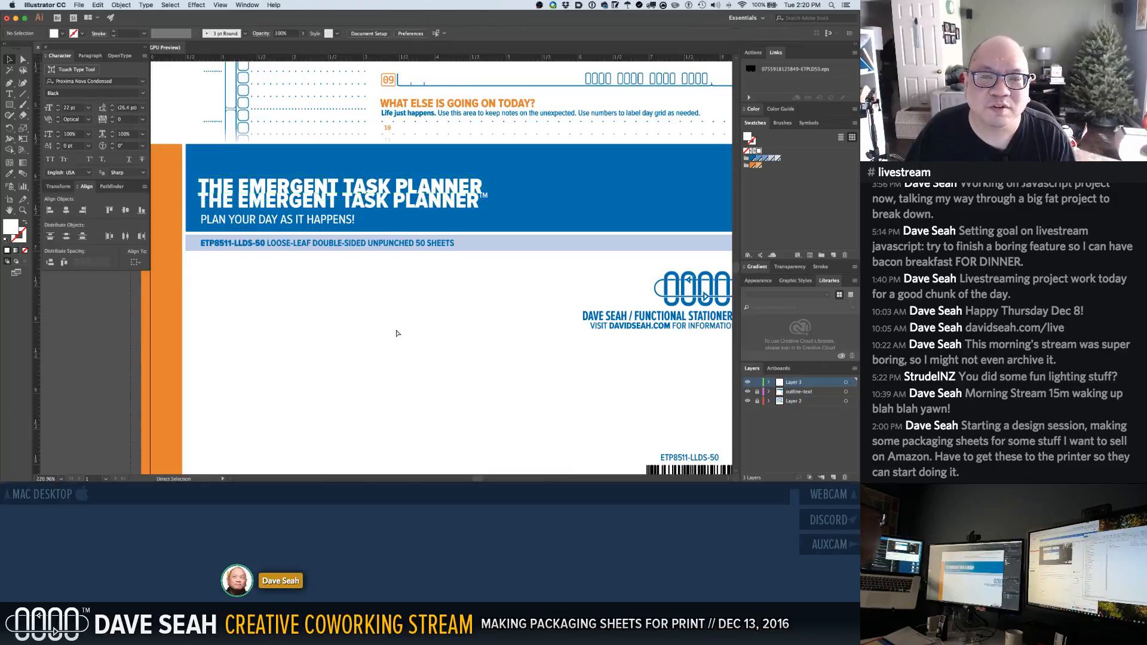
Nudge the new title text upward until it sits clear of the outlined title
left_click(317, 182)
key("Up")
key("Up")
key("Up")
key("Up")
key("Up")
key("Up")
key("Up")
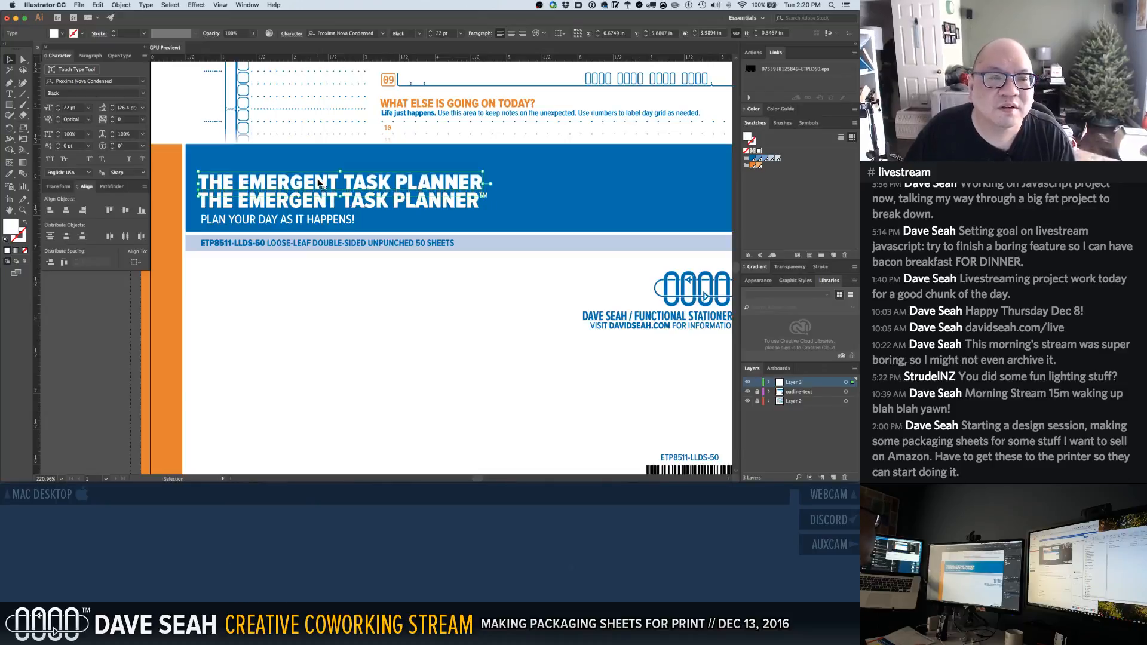
left_click(266, 278)
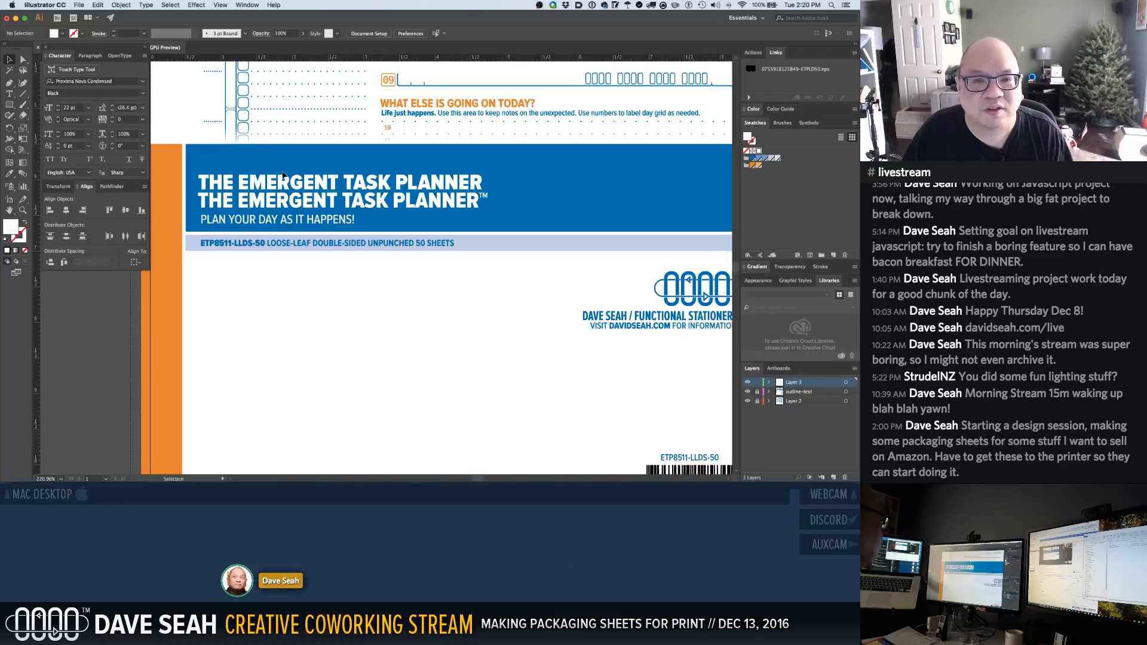
Change the new title text's font style to Extrabold
left_click(284, 177)
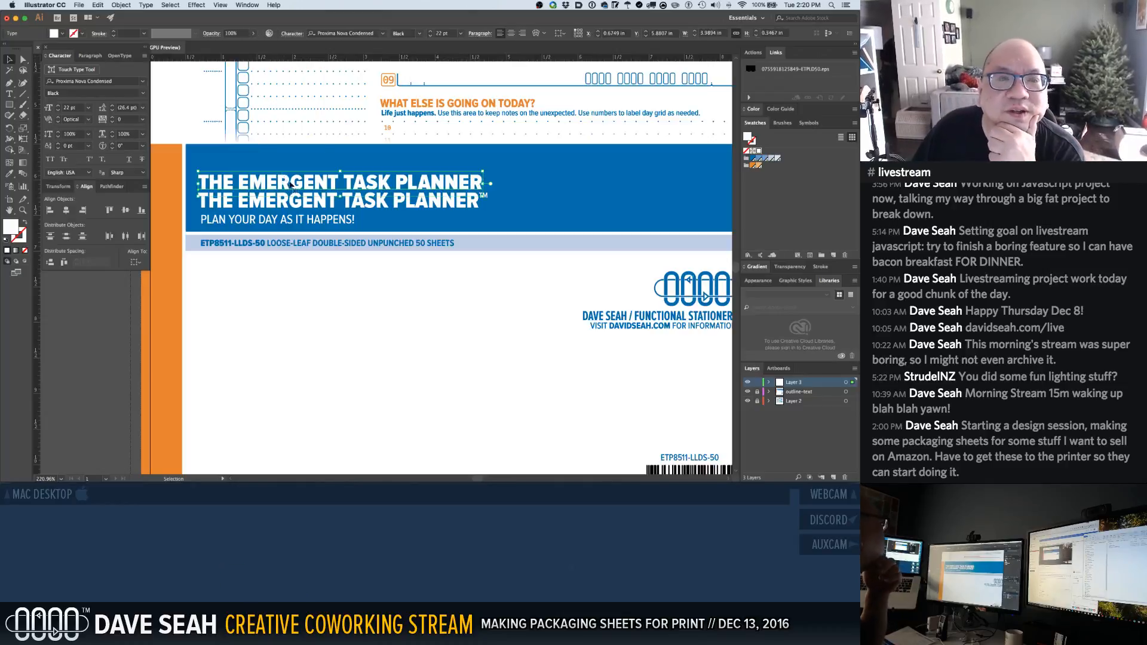
left_click(417, 34)
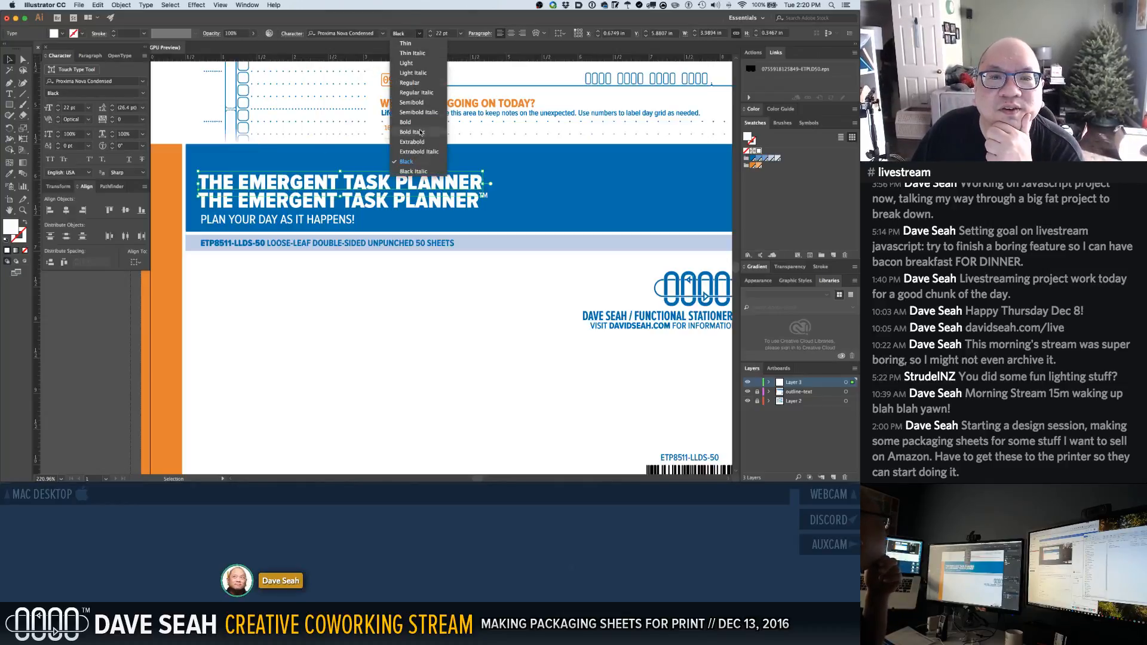
left_click(420, 146)
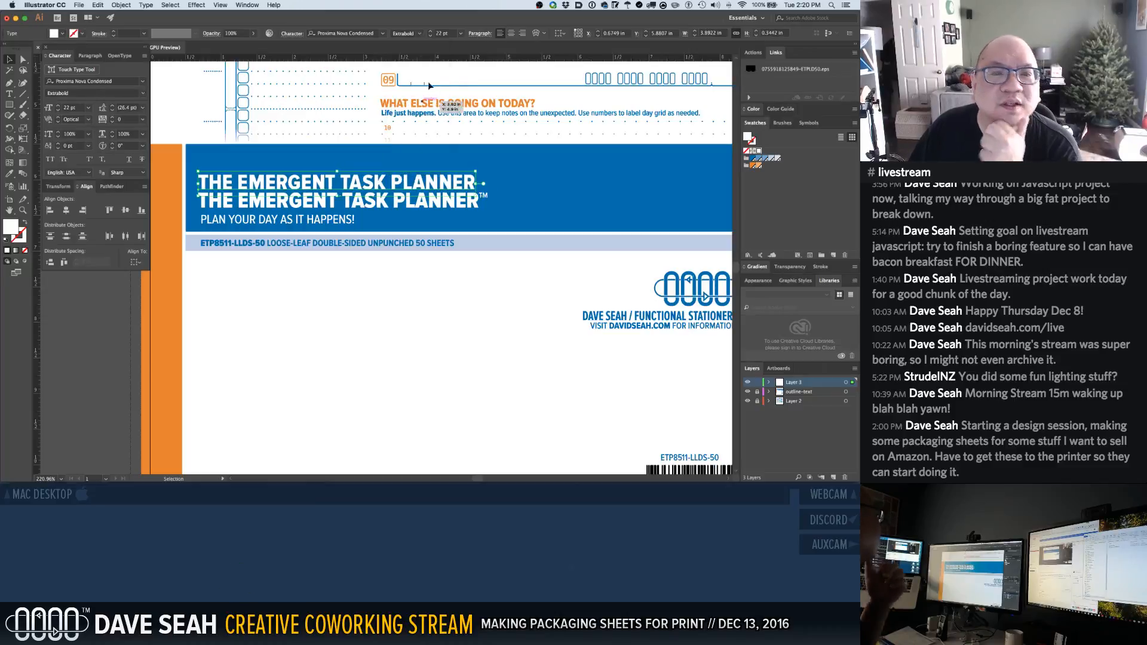
Try font sizes of 24, 22, 23 and 22.5 pt on the Extrabold title text against the outlined title
left_click(465, 36)
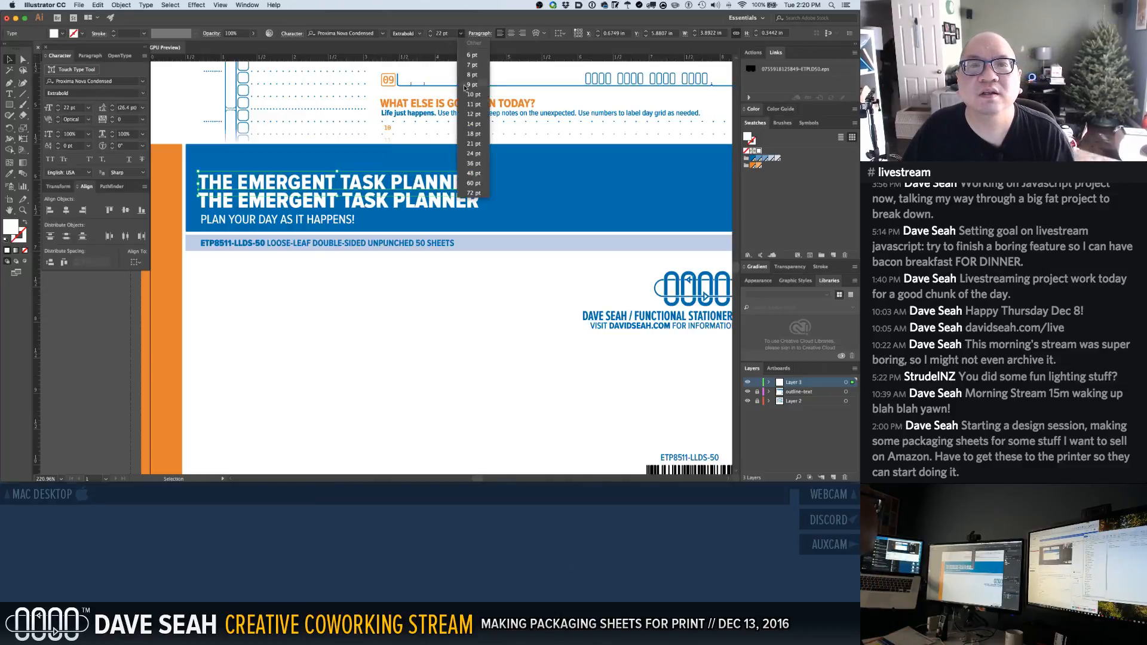
left_click(479, 155)
left_click_drag(453, 34, 418, 33)
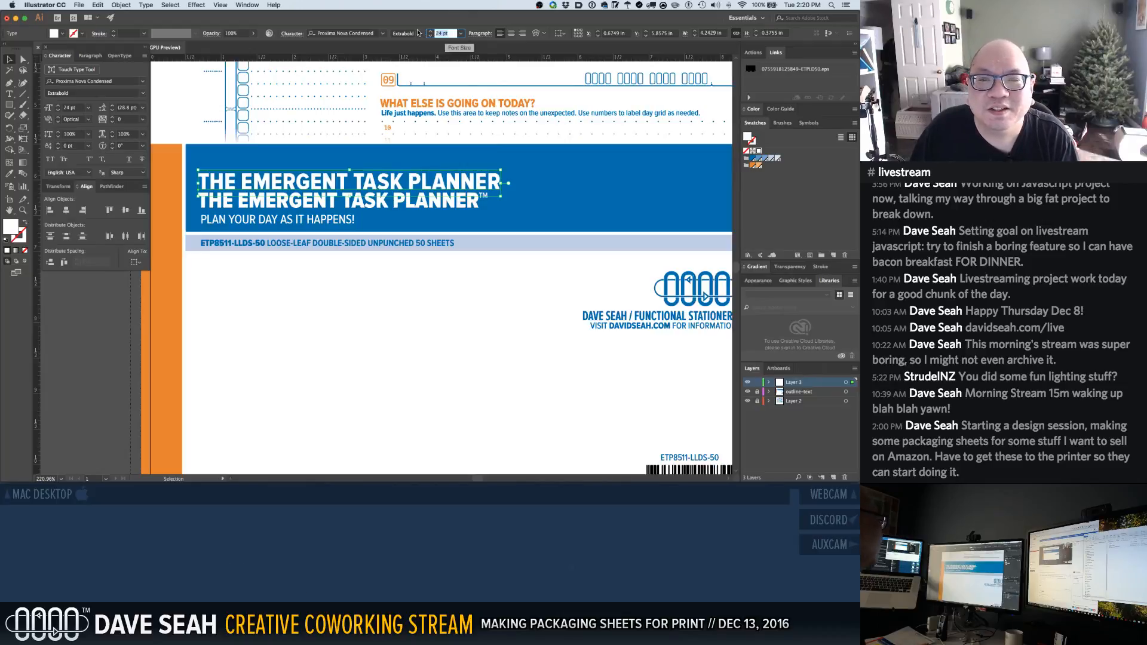
type("22")
key("Return")
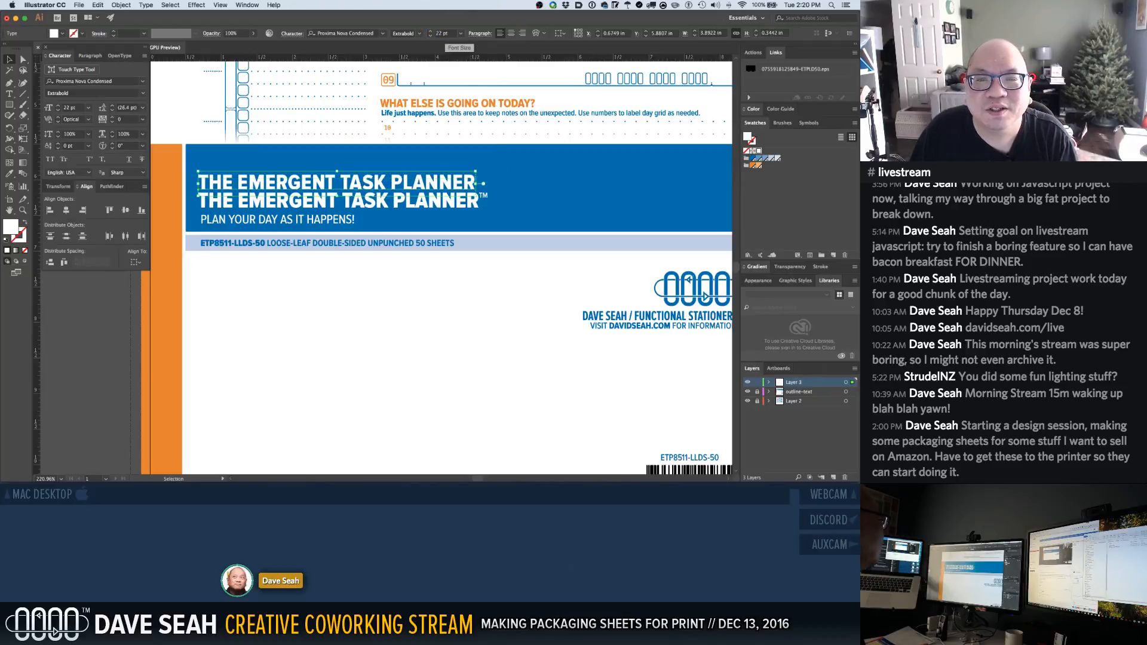
left_click_drag(449, 35, 431, 34)
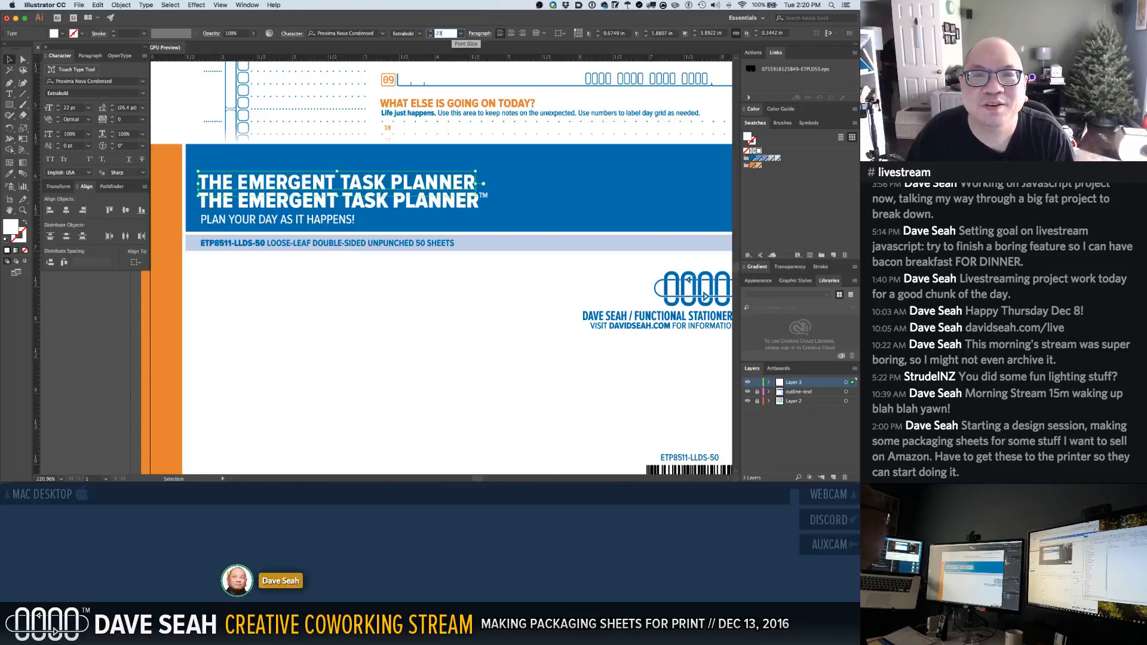
type("23")
key("Return")
left_click_drag(449, 34, 419, 33)
type("2.5")
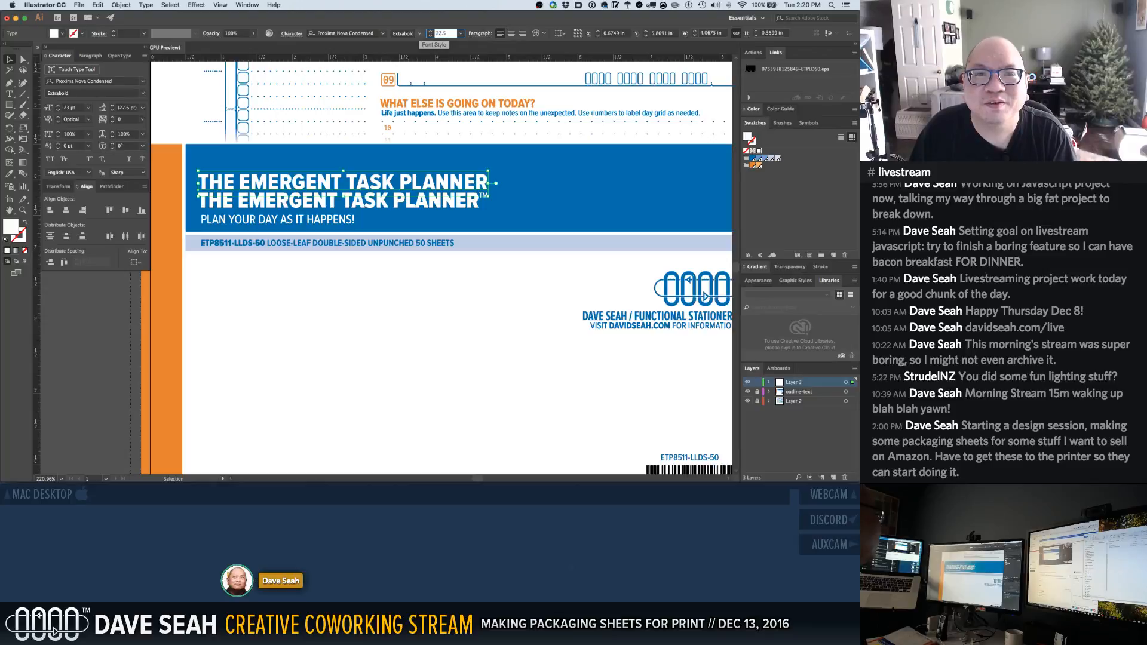
key("Return")
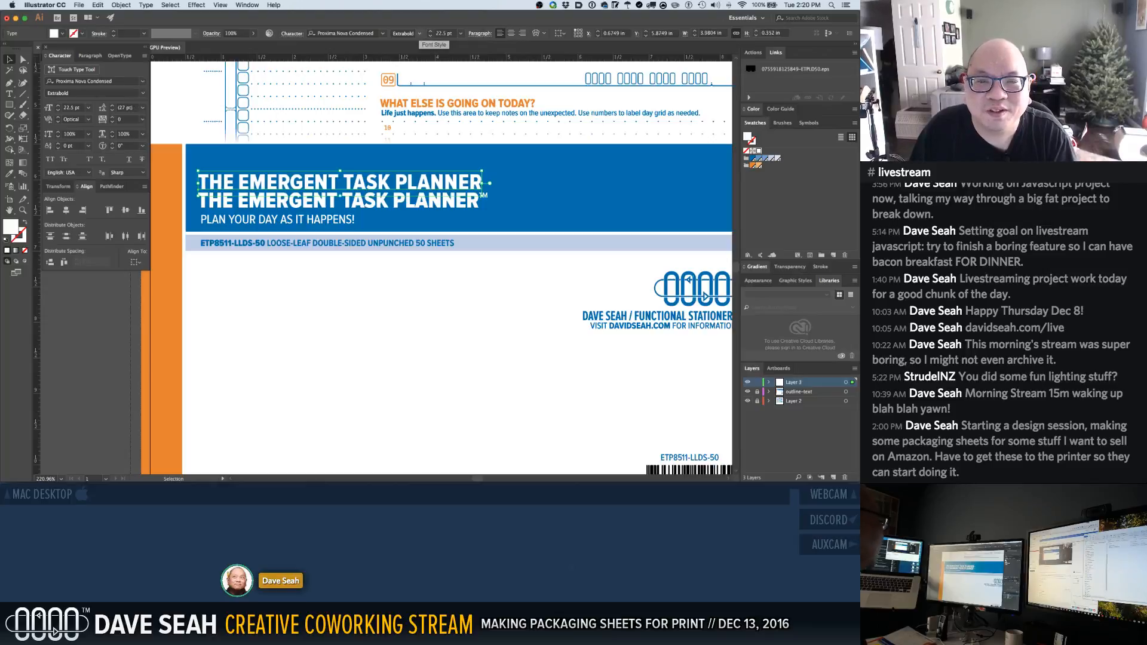
Scale the new title text down to about 22.23 pt so its right end lines up with the outlined title's last letter
left_click_drag(395, 143, 502, 233)
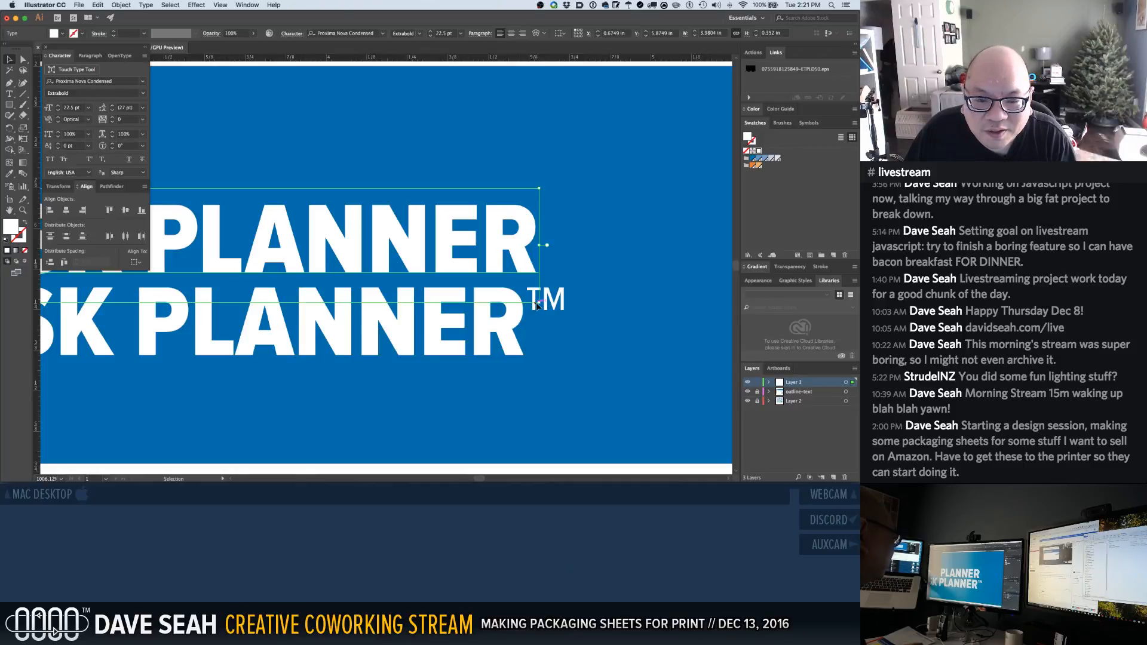
left_click_drag(536, 305, 524, 302)
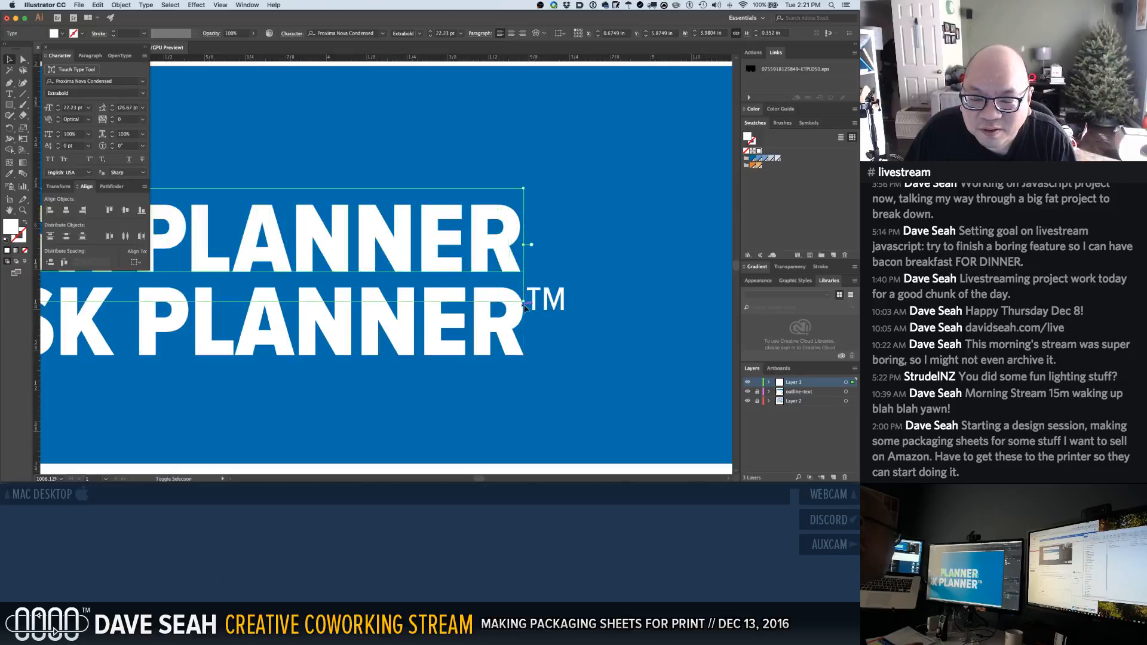
left_click(542, 336)
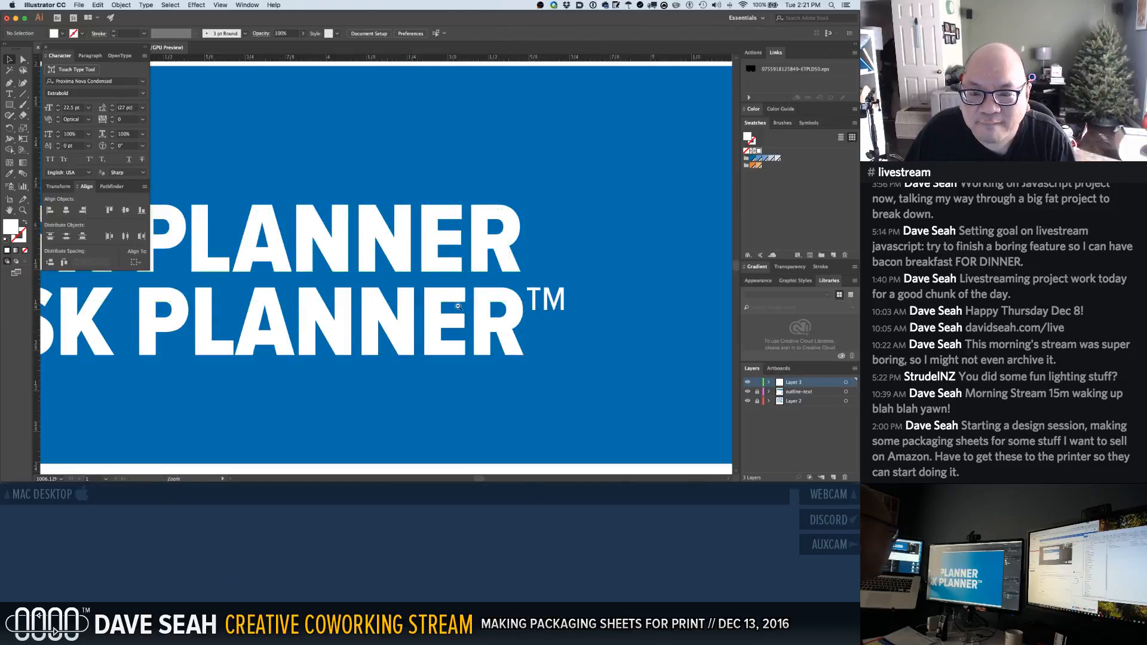
Add a new text line reading "PLAN YOUR DAY AS IT HAPPENS" in the white area below the product code band
left_click(387, 263, "alt+super")
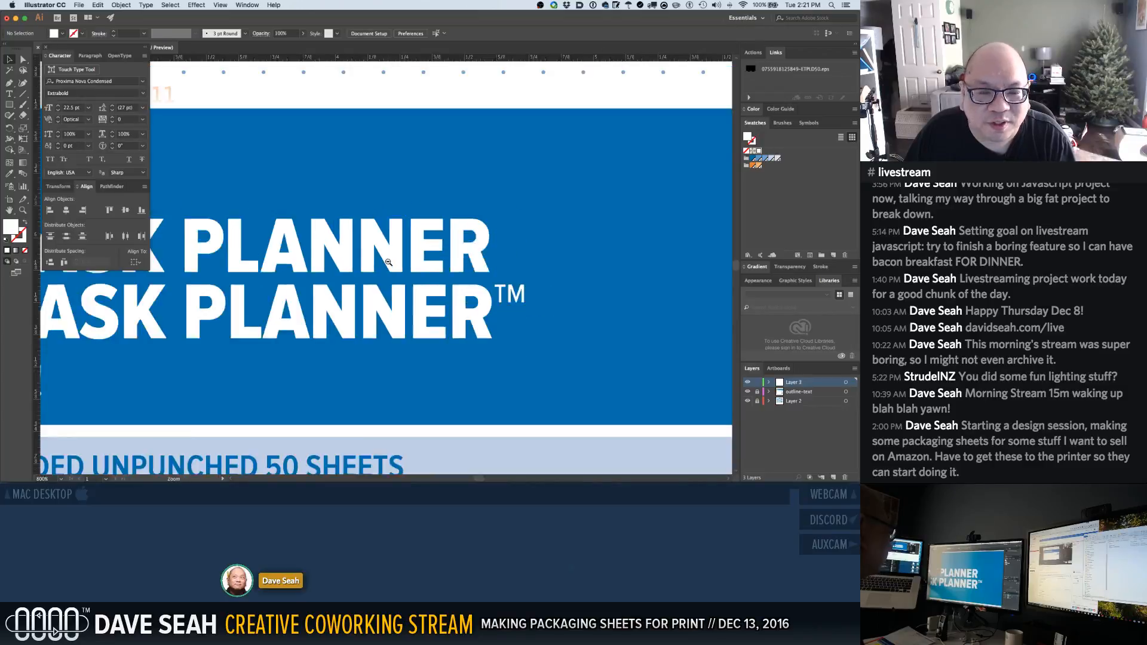
left_click(385, 264, "alt+super")
left_click(384, 263, "alt+super")
left_click(383, 263, "alt+super")
left_click(383, 263, "alt+super")
scroll(274, 274, "left", 5)
scroll(275, 274, "down", 1)
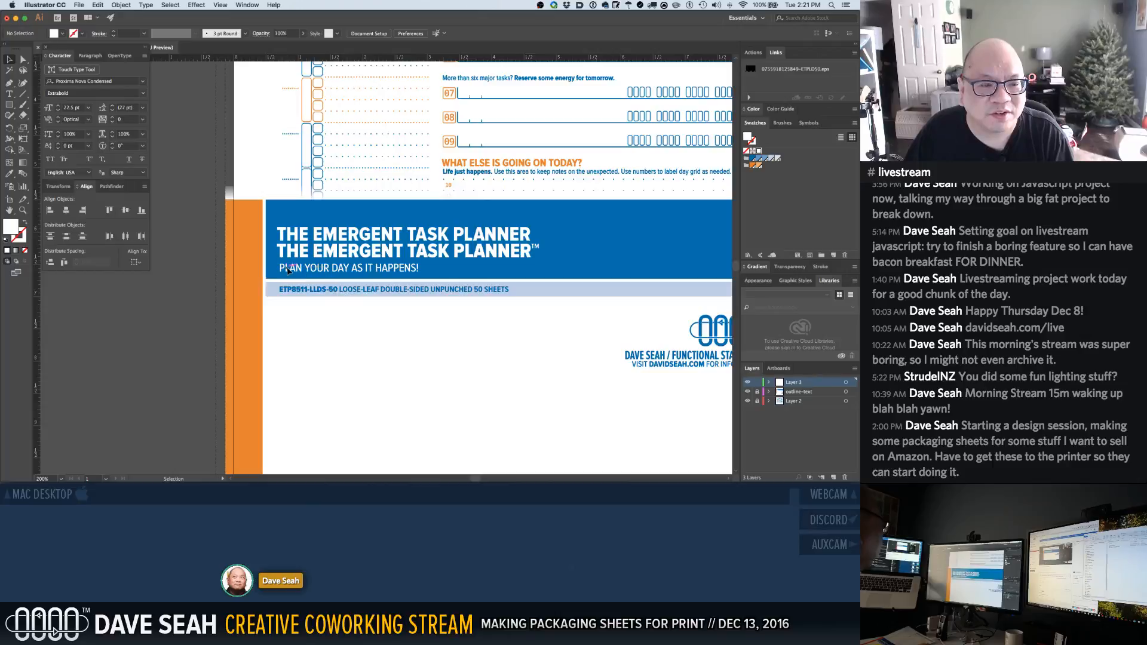
key("t")
left_click(289, 325)
type("PLAN YOUR DAY AS IT HAPPENS")
key("super+a")
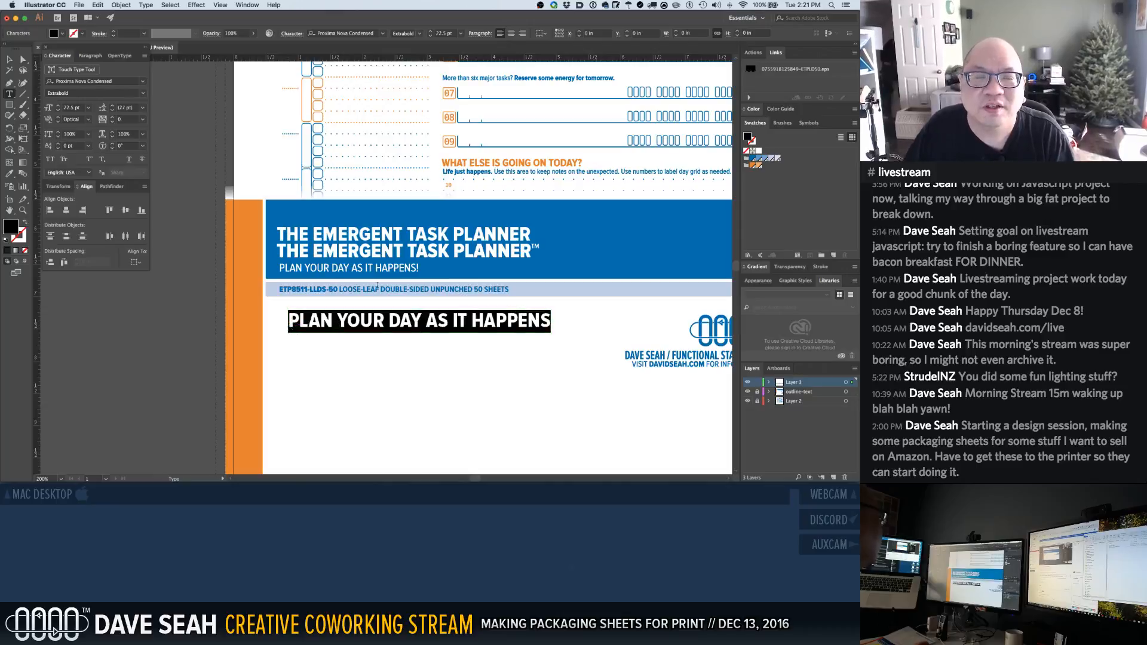
Set the new tagline text to Proxima Nova Condensed Regular at 14 pt
left_click(420, 34)
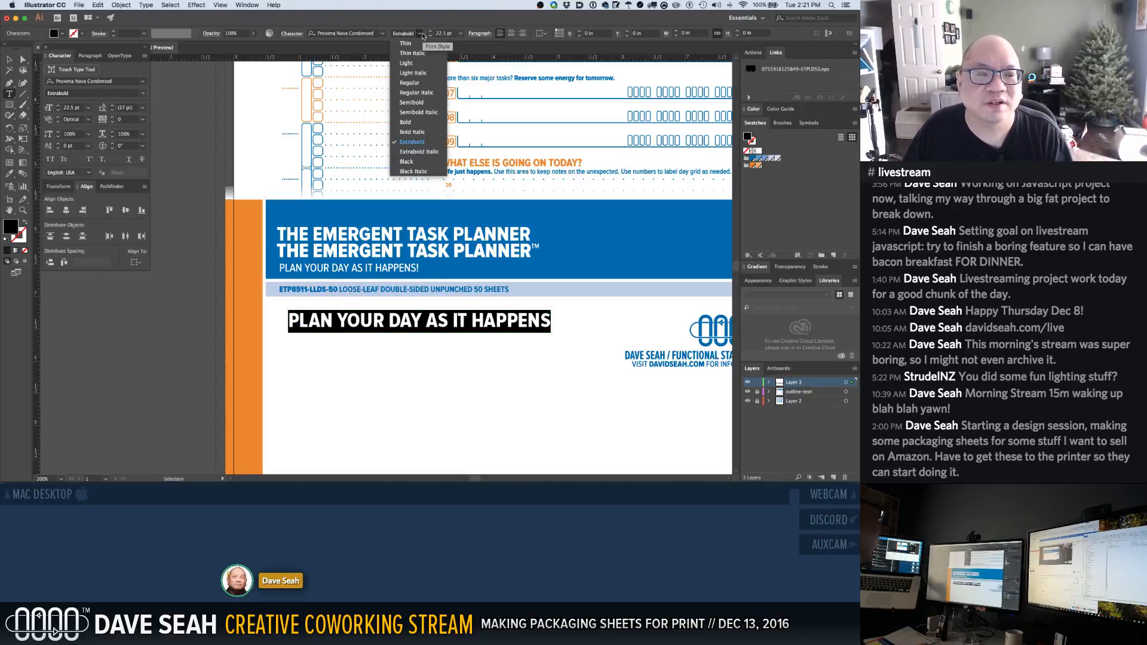
left_click(414, 81)
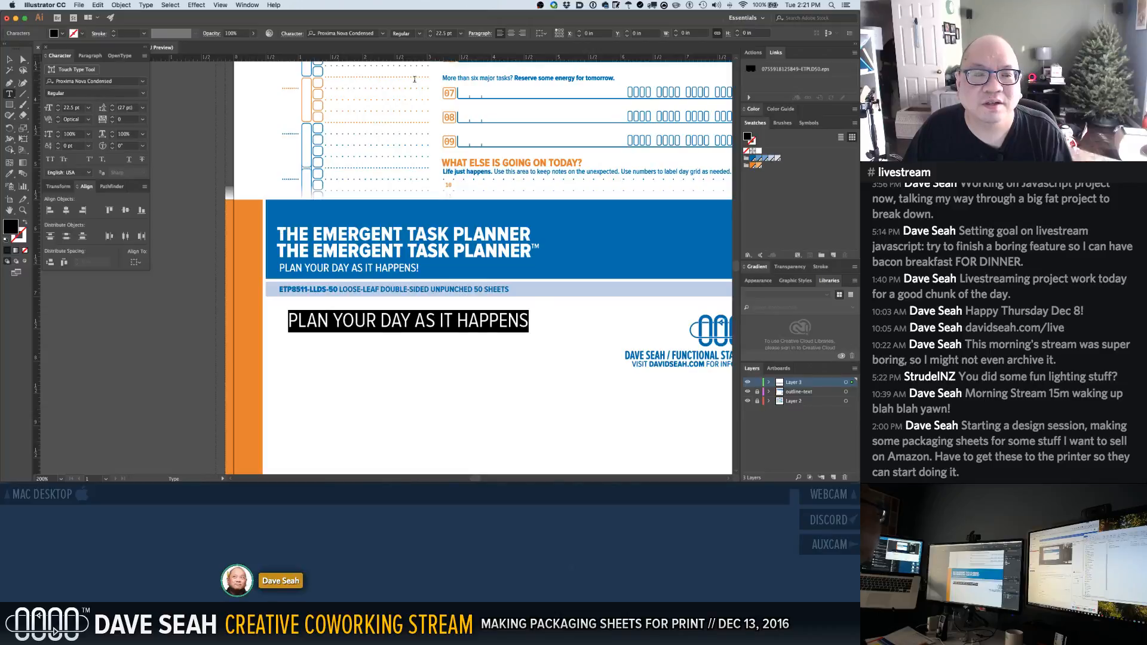
left_click(462, 36)
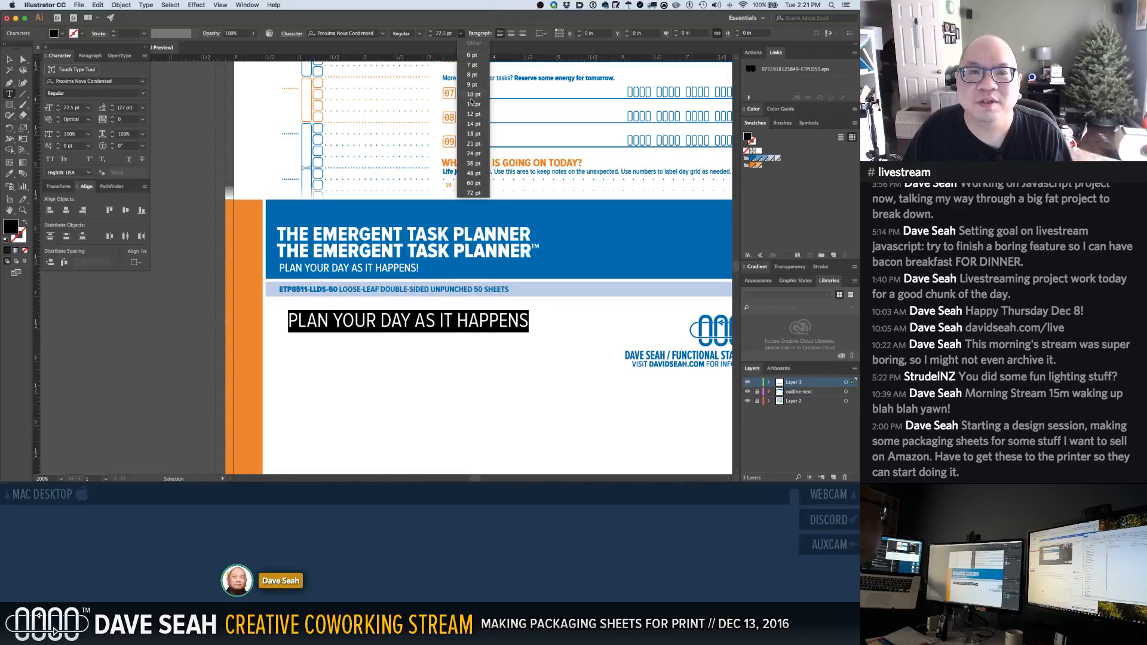
left_click(473, 124)
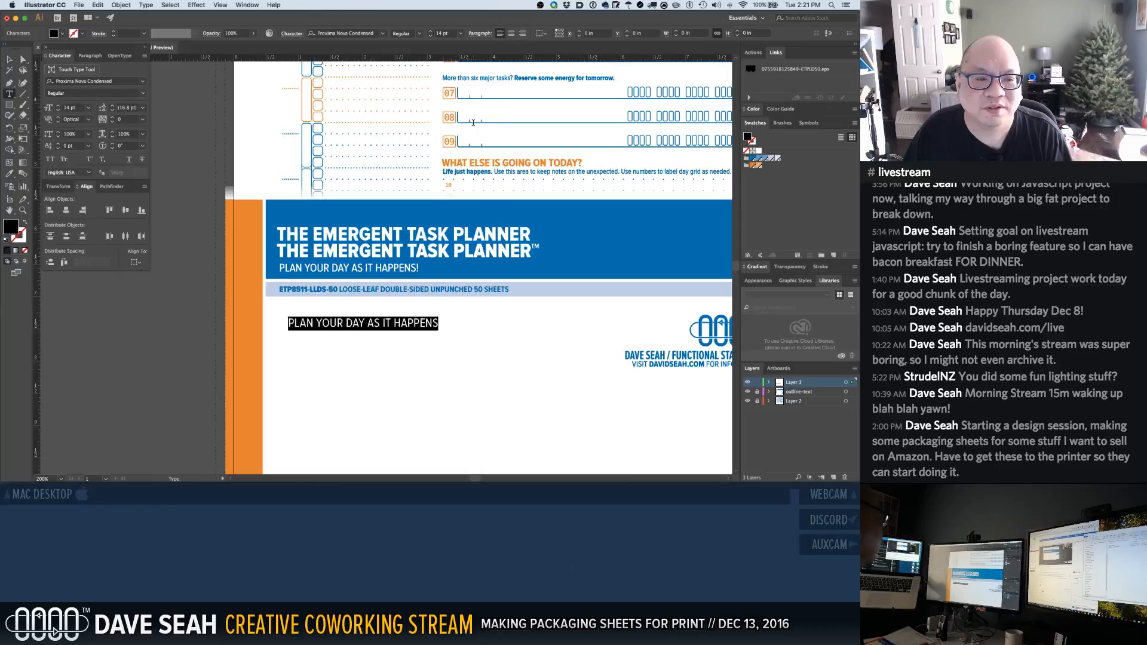
left_click(382, 393, "super")
key("v")
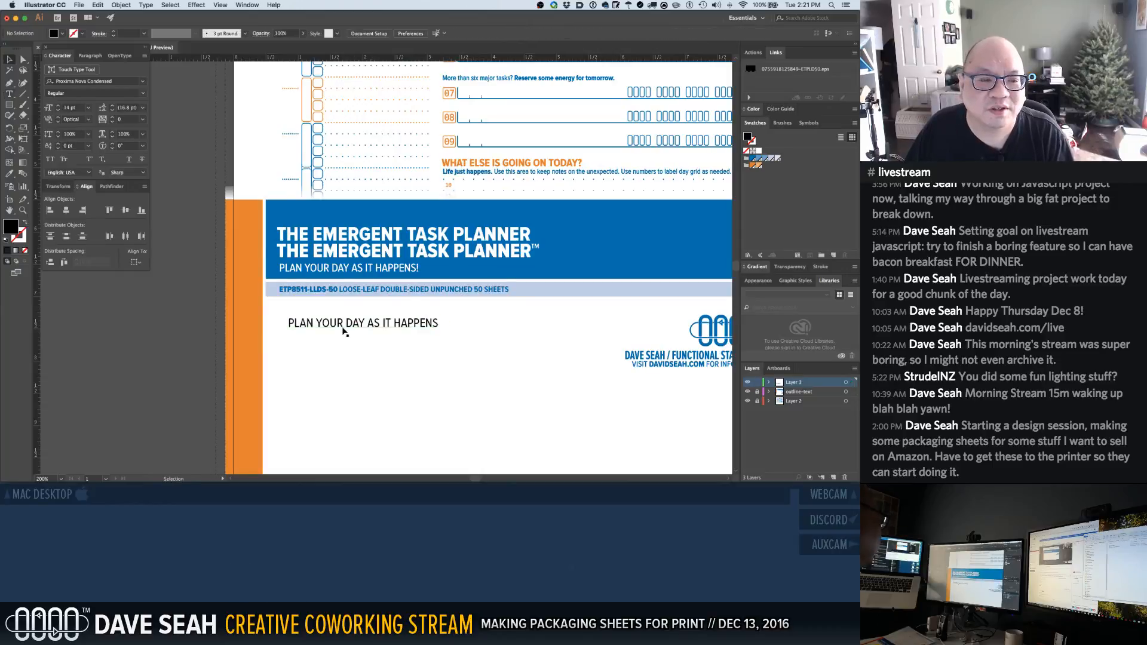
Move the new tagline text up onto the outlined tagline in the blue band and fill it with white
left_click_drag(344, 328, 408, 274)
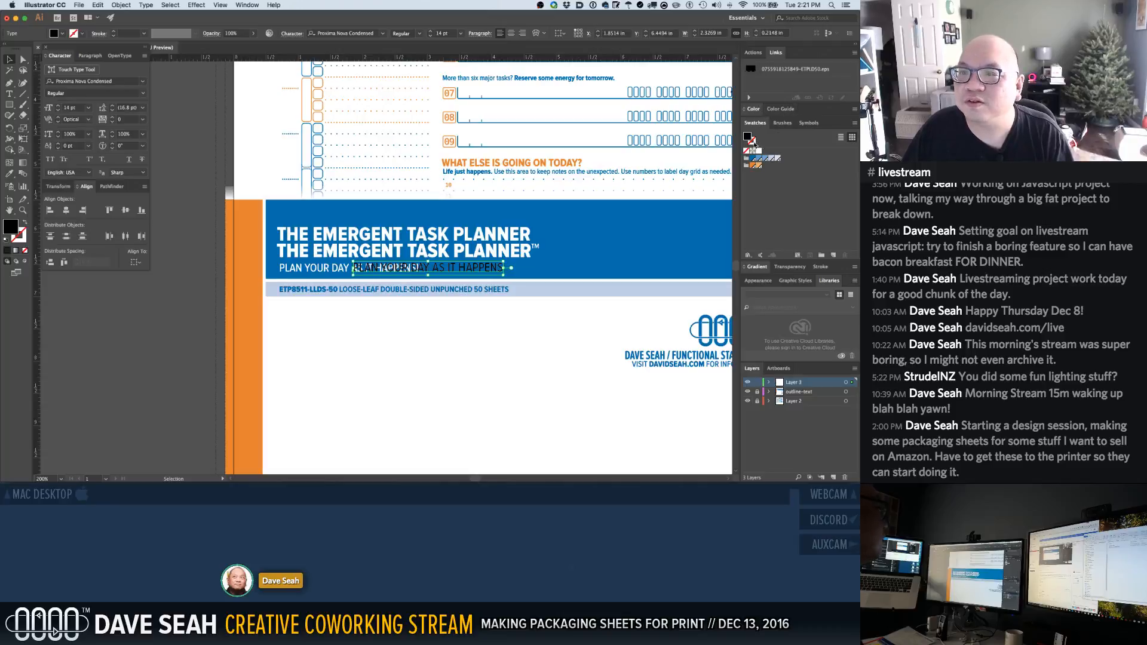
left_click(757, 151)
key("super+shift+a")
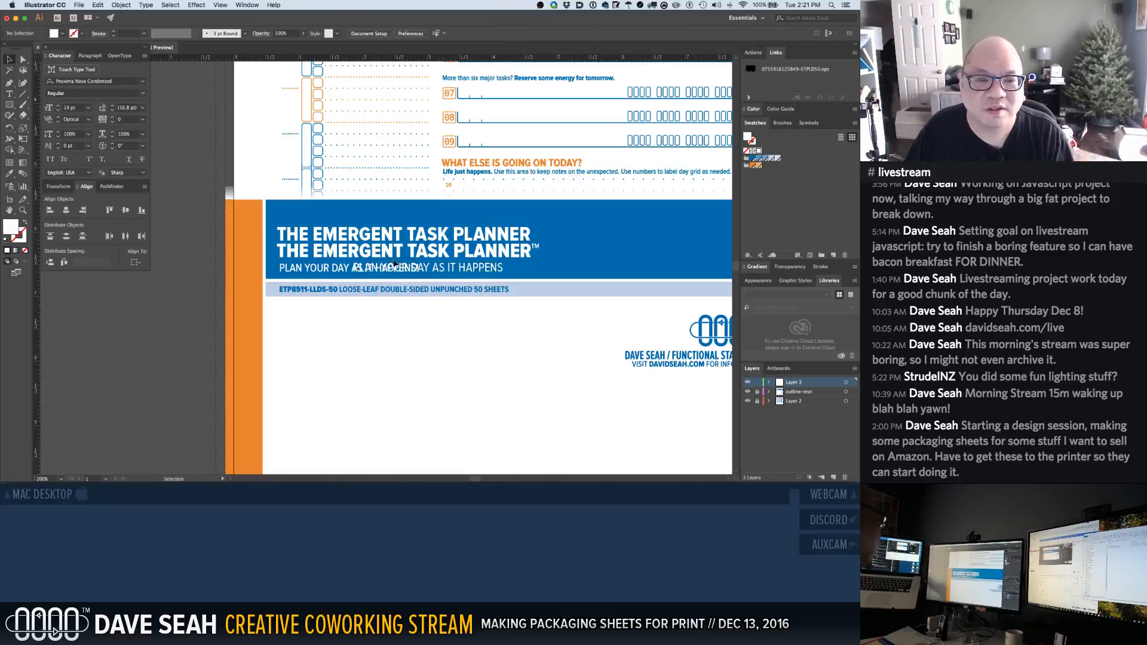
Shift the new tagline text left so it starts at the outlined tagline's beginning
left_click_drag(285, 231, 473, 315)
left_click(559, 258)
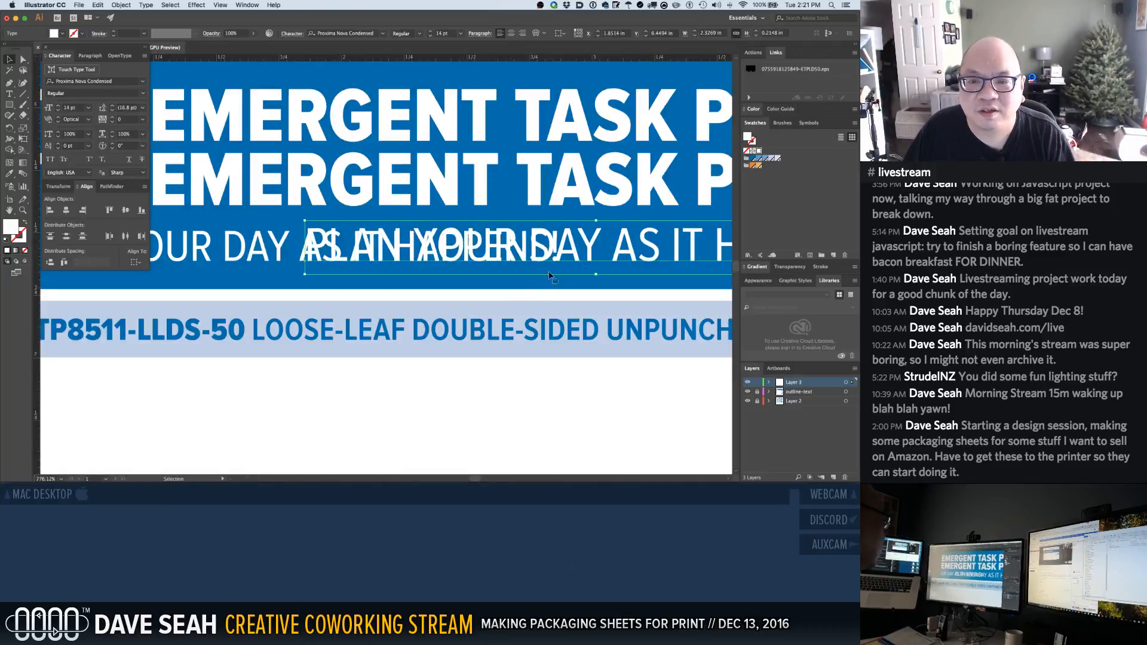
left_click(507, 274, "alt+super")
left_click(507, 274, "alt+super")
left_click(507, 274, "alt+super")
left_click_drag(361, 252, 550, 250)
Nudge the new tagline text until its first letter and baseline match the outlined tagline
left_click_drag(335, 223, 426, 288)
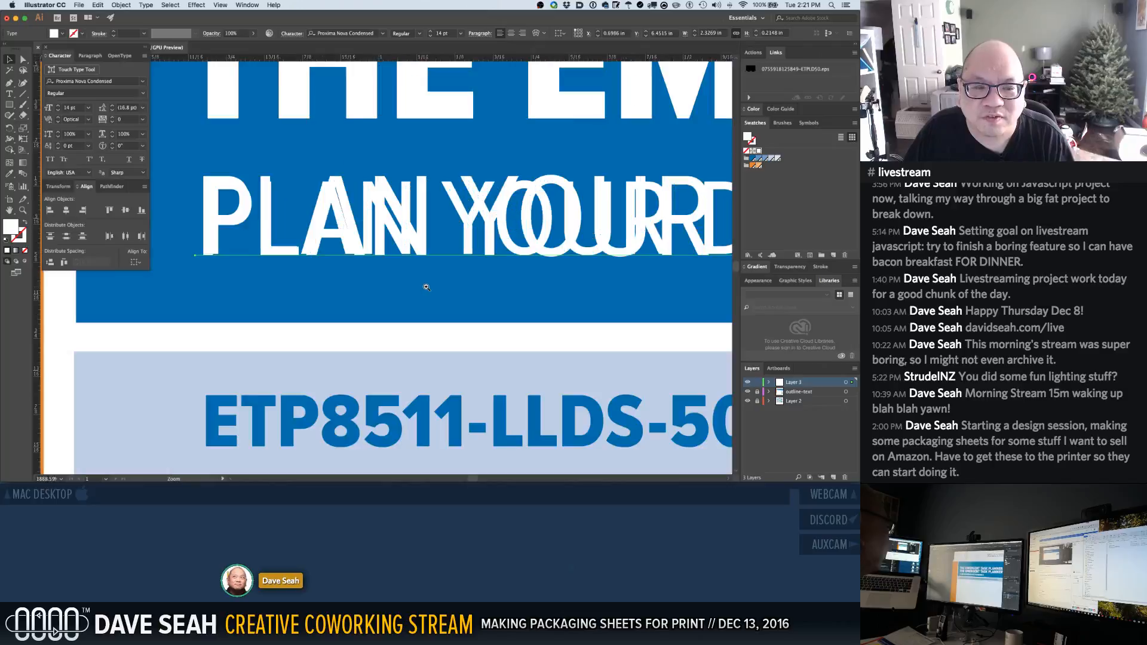
key("Right")
key("Left")
key("Left")
key("Right")
key("Right")
key("Right")
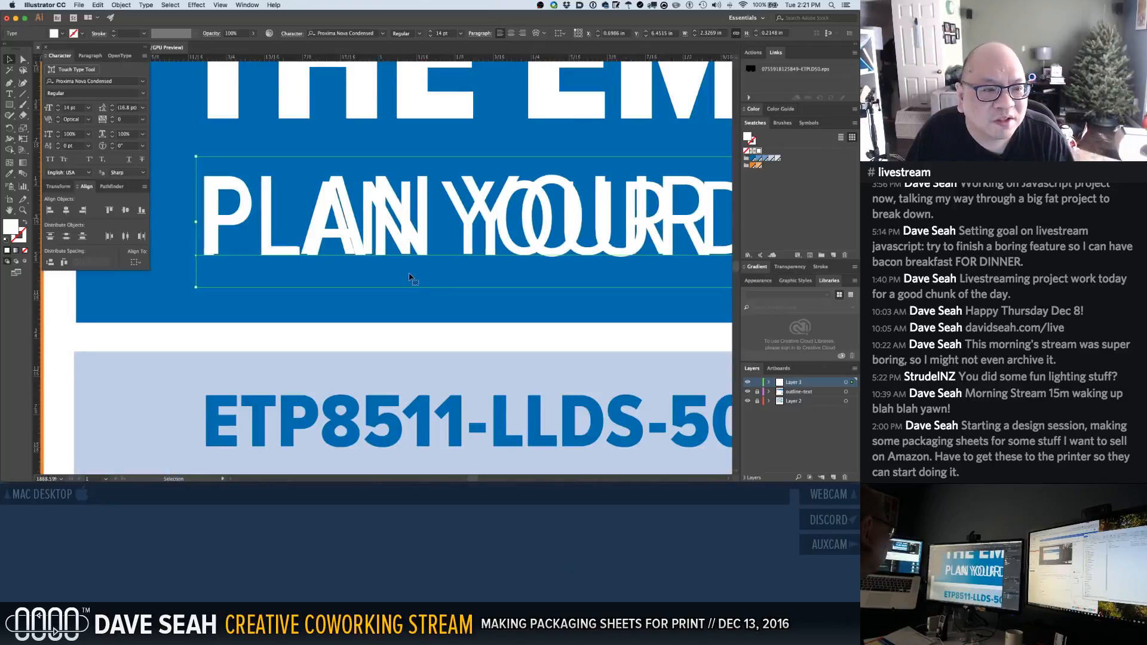
key("Right")
key("Right")
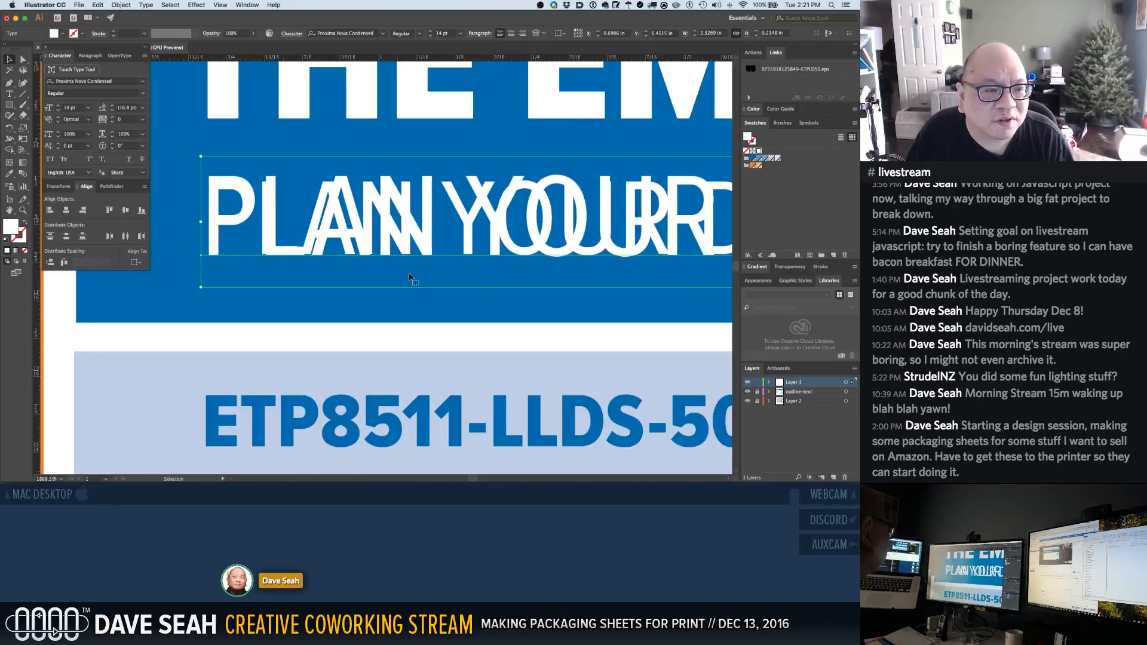
key("Up")
key("Up")
key("Up")
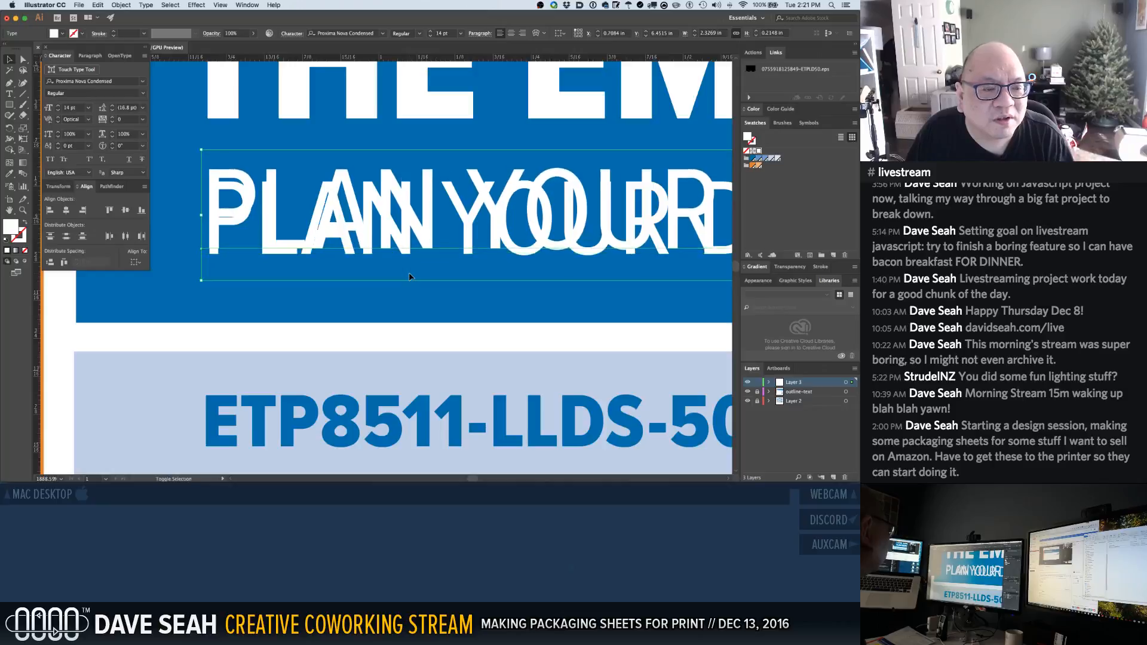
key("Down")
key("Down")
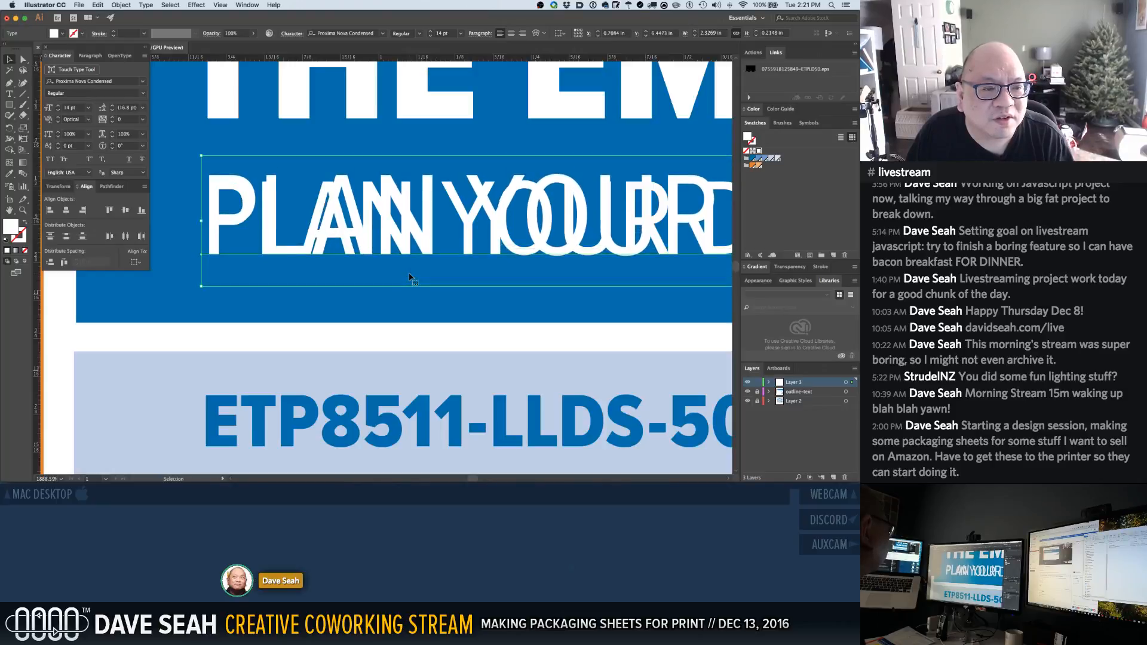
Set the new title text to 24 pt and move it straight down over the outlined title
key("super+minus")
key("super+minus")
key("super+minus")
key("super+minus")
key("super+minus")
key("super+minus")
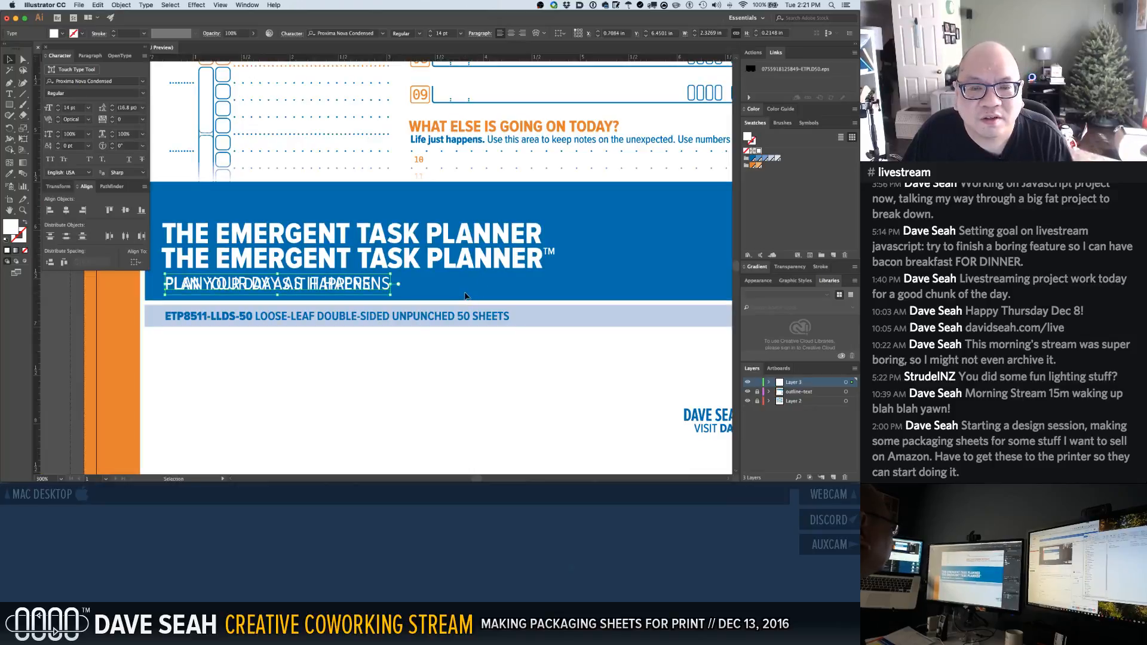
left_click(420, 231)
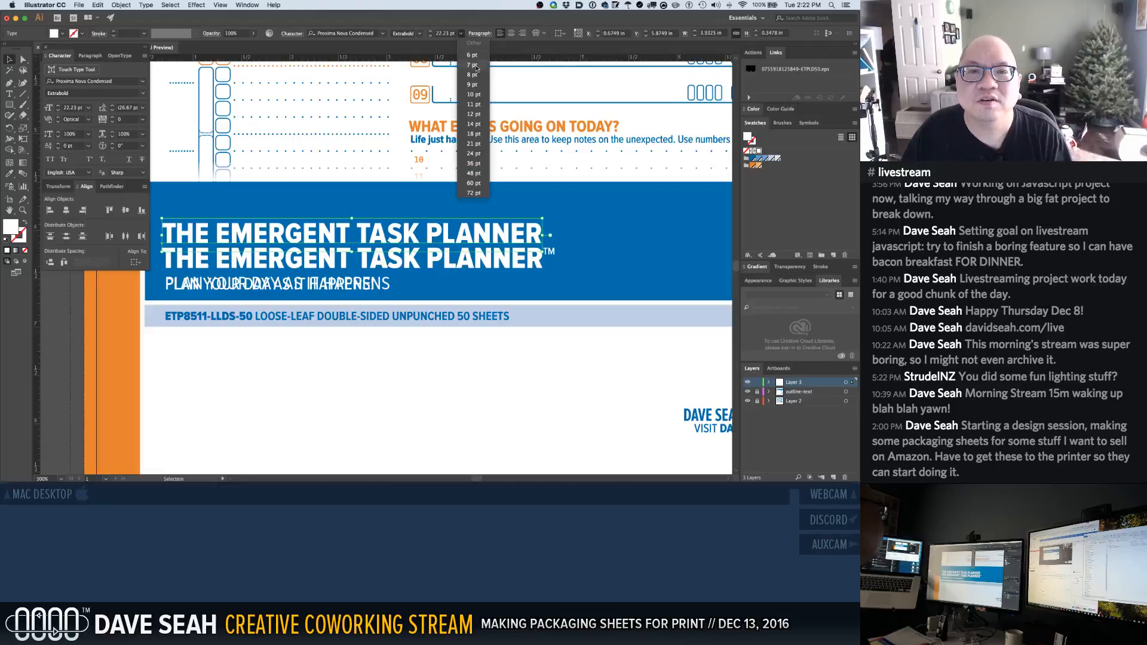
left_click(481, 154)
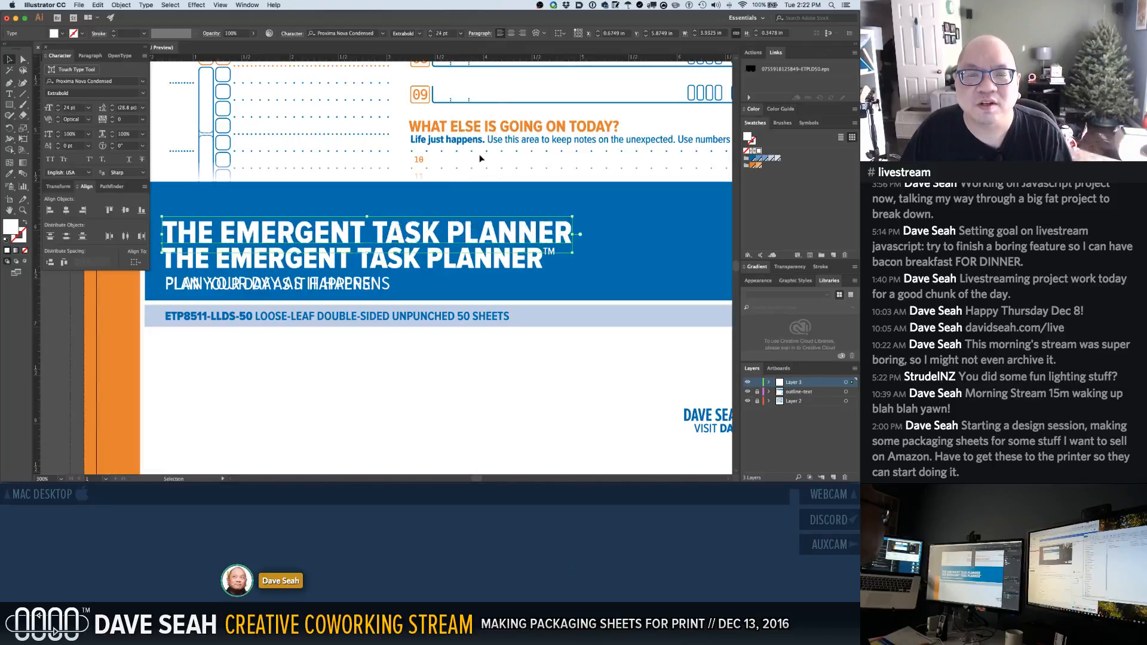
left_click(439, 375)
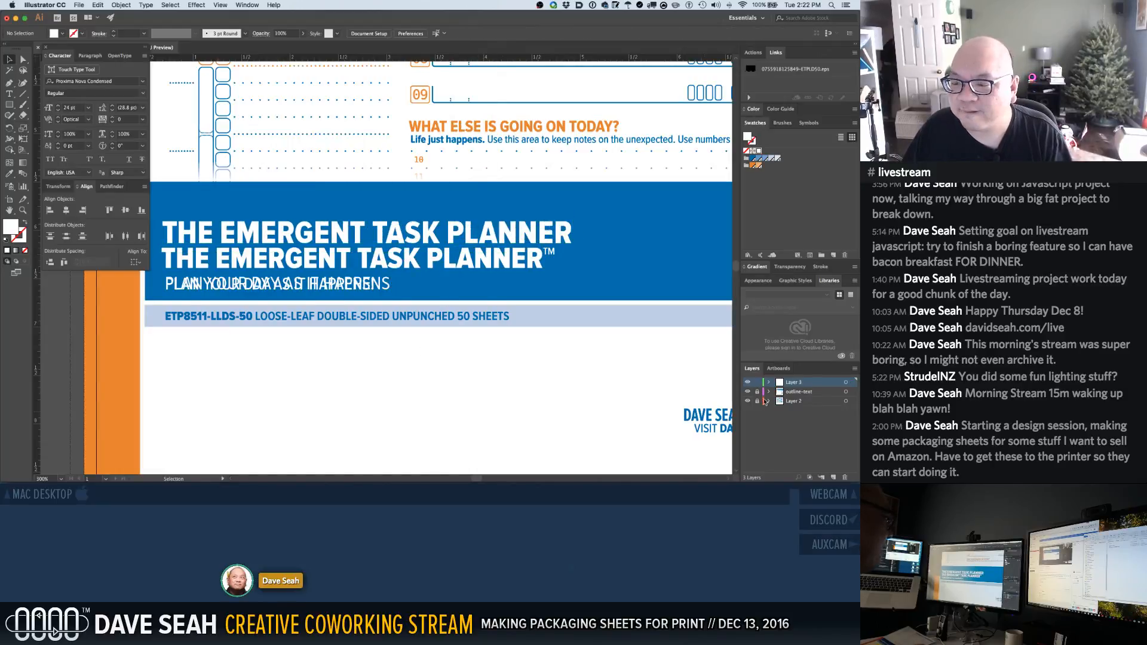
left_click_drag(496, 241, 497, 264)
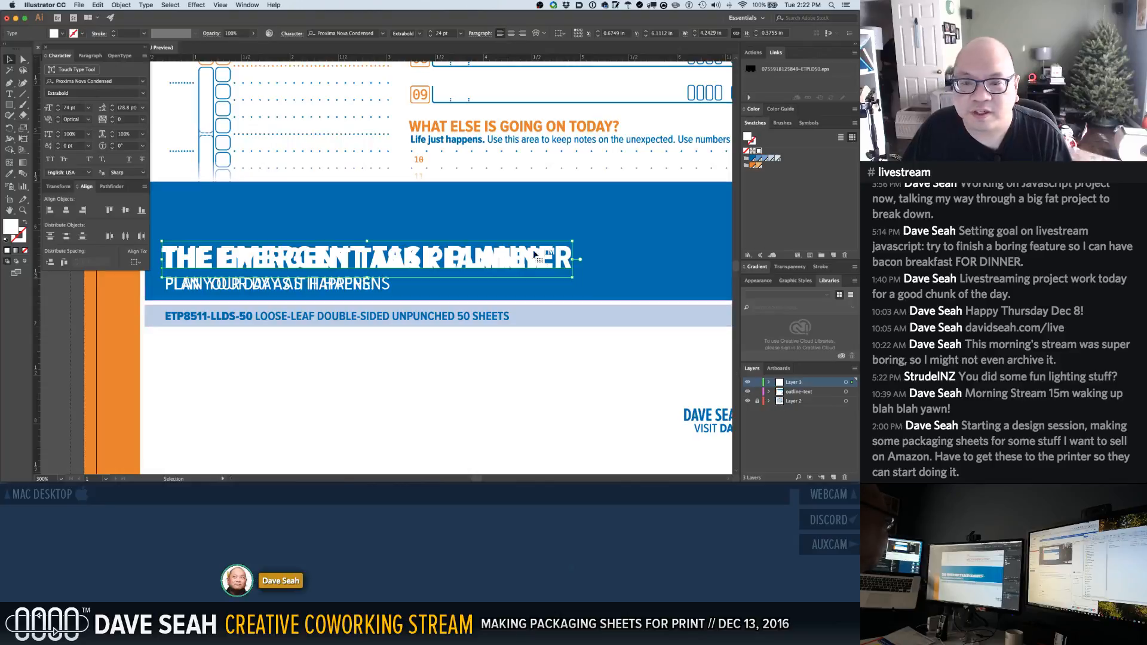
key("Delete")
left_click(519, 265)
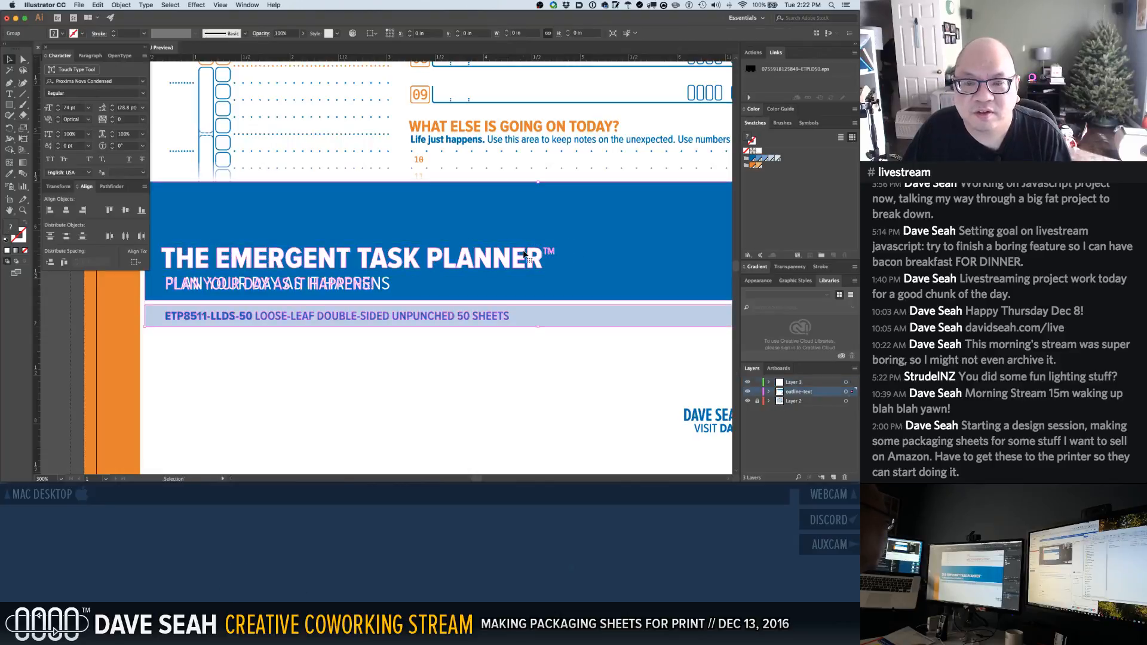
double_click(488, 258)
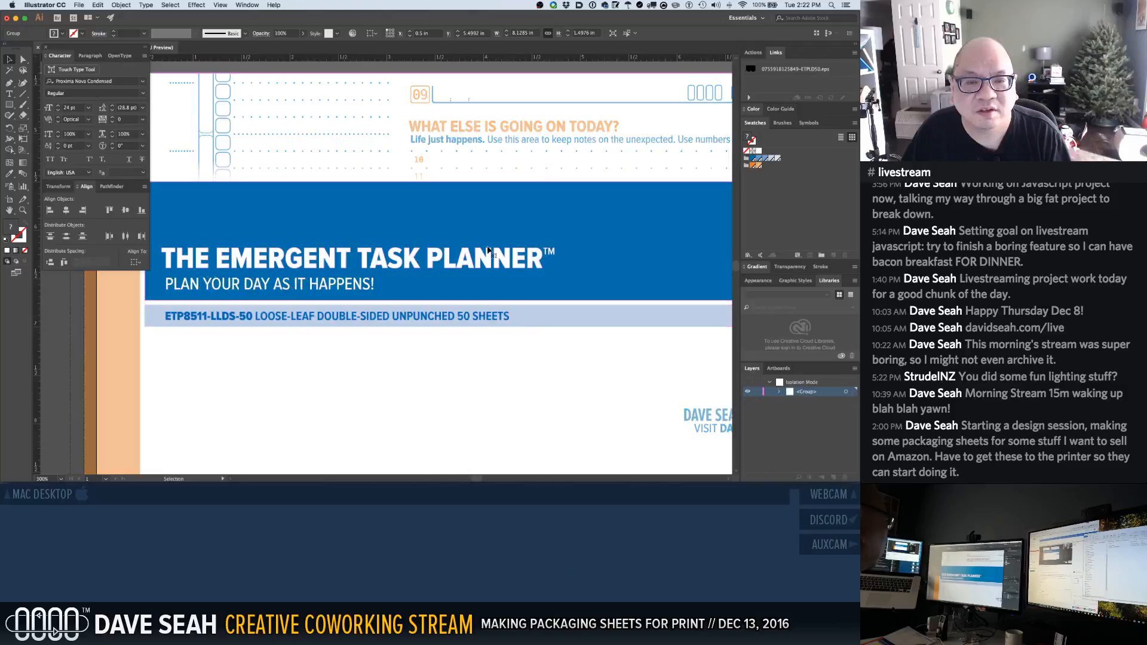
double_click(487, 257)
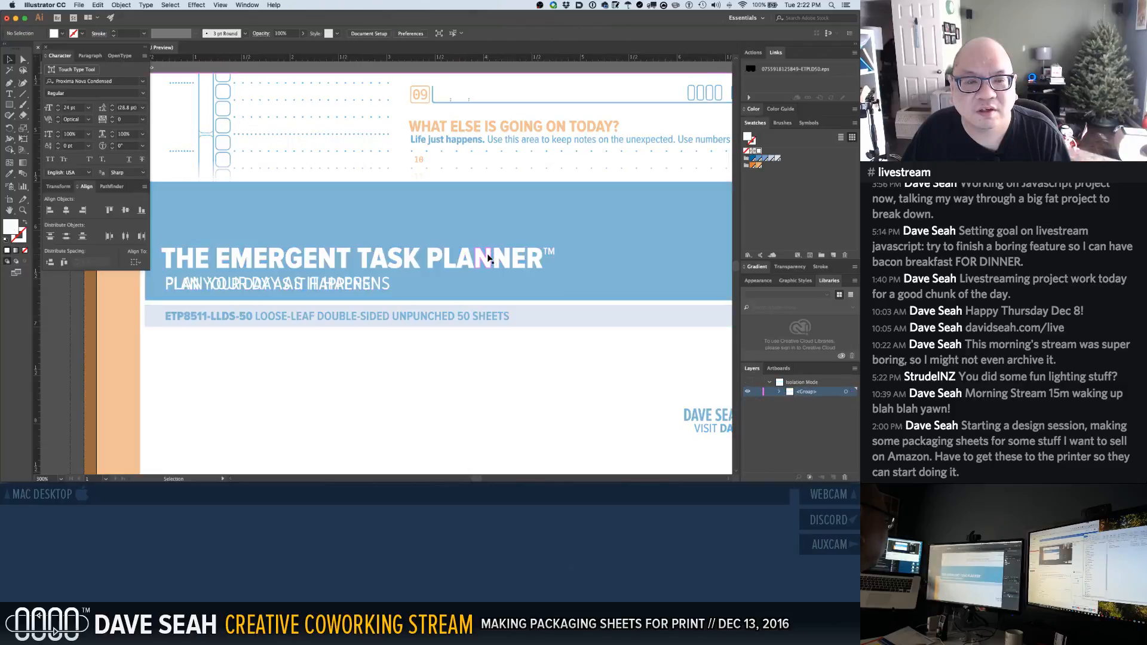
double_click(470, 226)
left_click(469, 262)
double_click(468, 261)
left_click(468, 261)
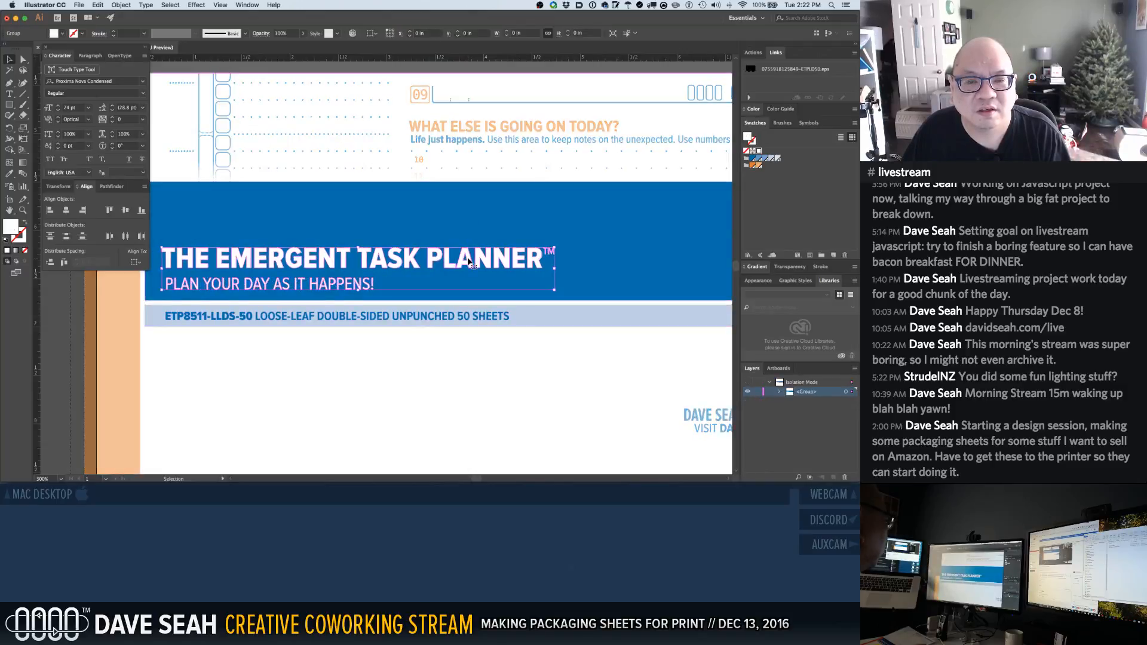
key("Delete")
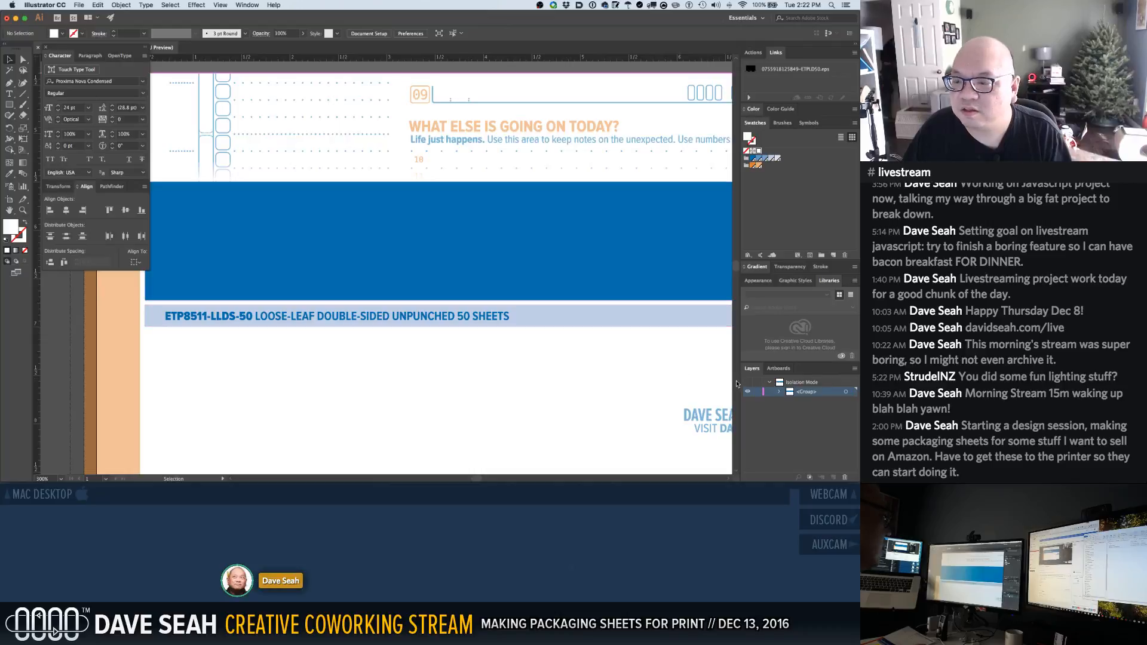
key("Escape")
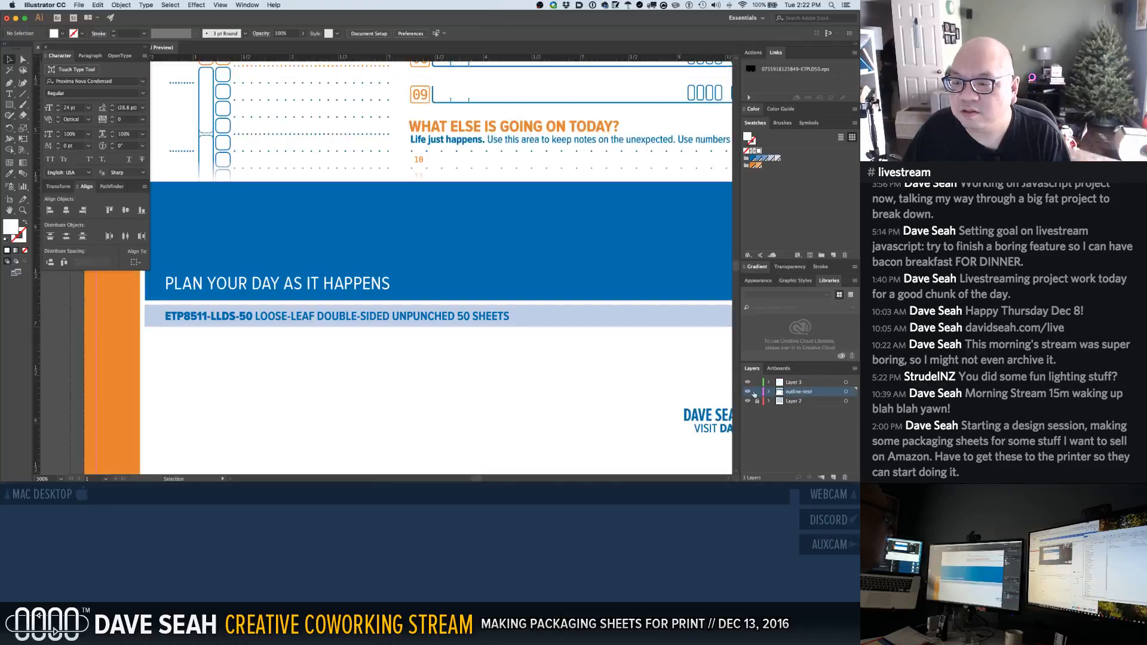
left_click(748, 392)
left_click(748, 393)
key("super+z")
key("super+z")
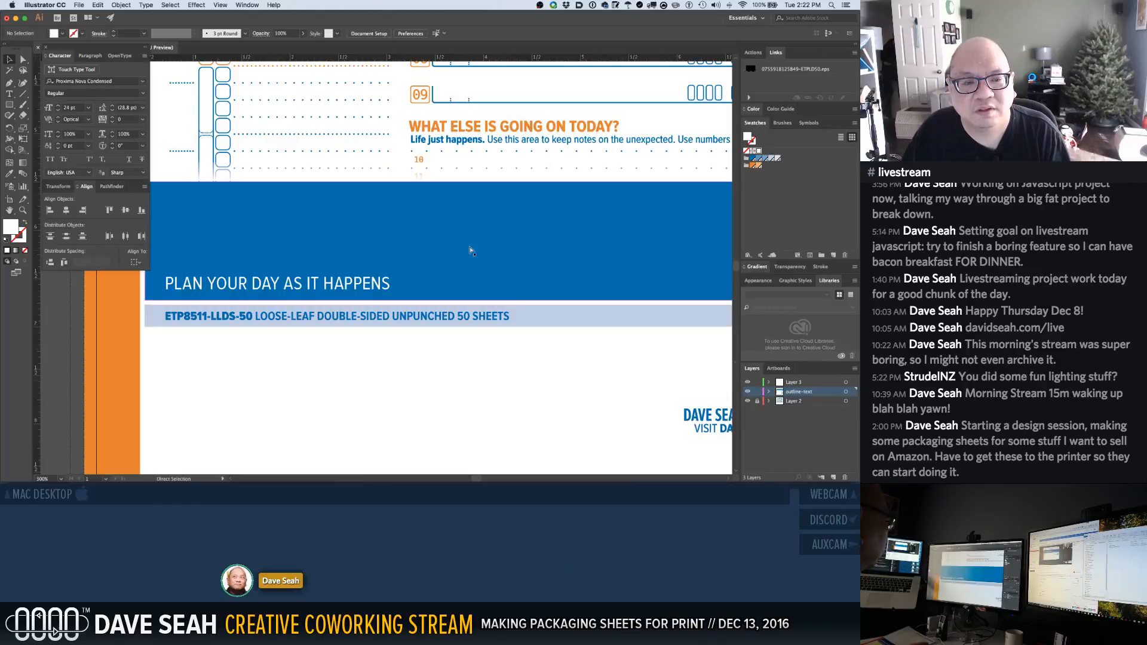
key("super+a")
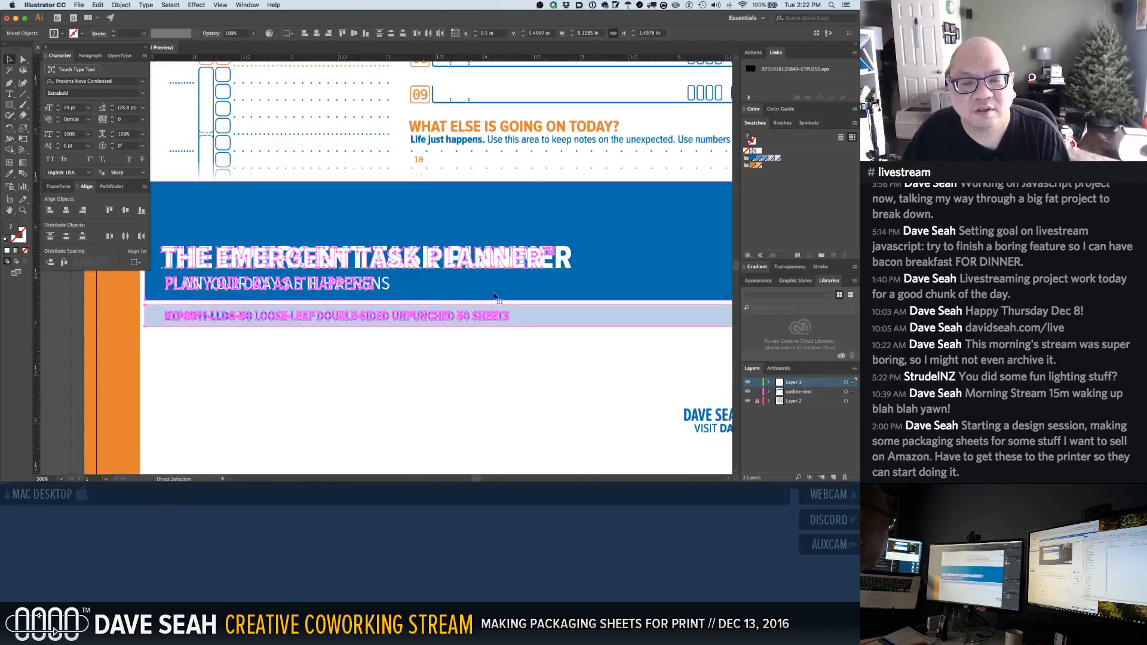
left_click(542, 396)
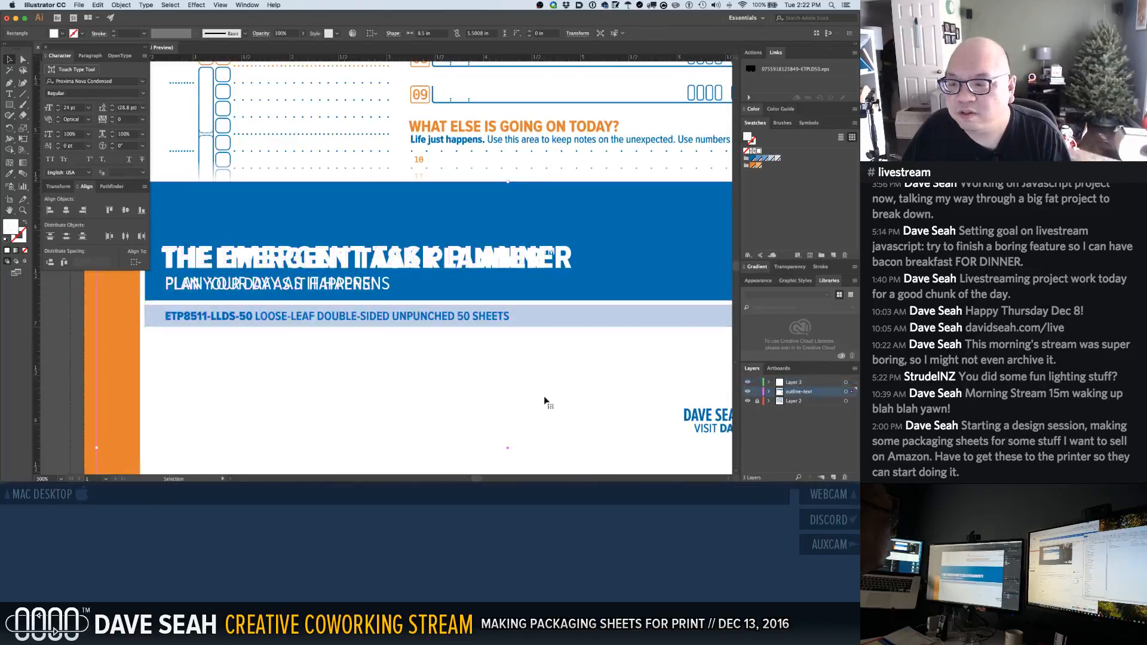
Lock Layer 3, the layer that holds the new editable title and tagline
left_click(748, 388)
left_click(748, 389)
left_click(749, 388)
left_click(750, 388)
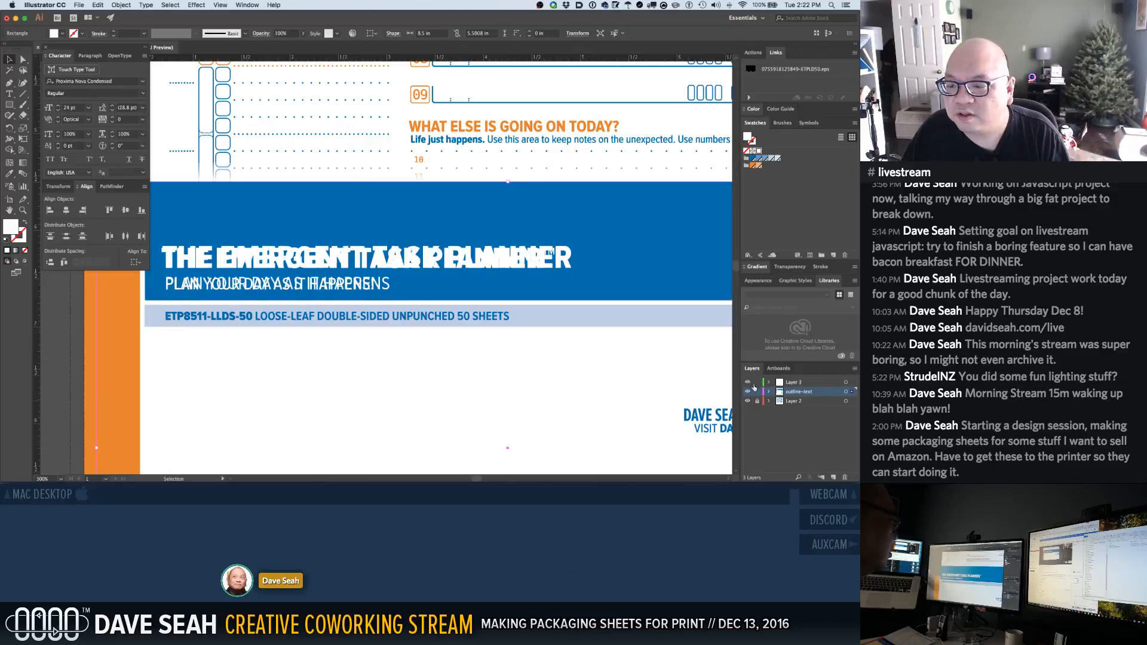
left_click(749, 392)
left_click(749, 392)
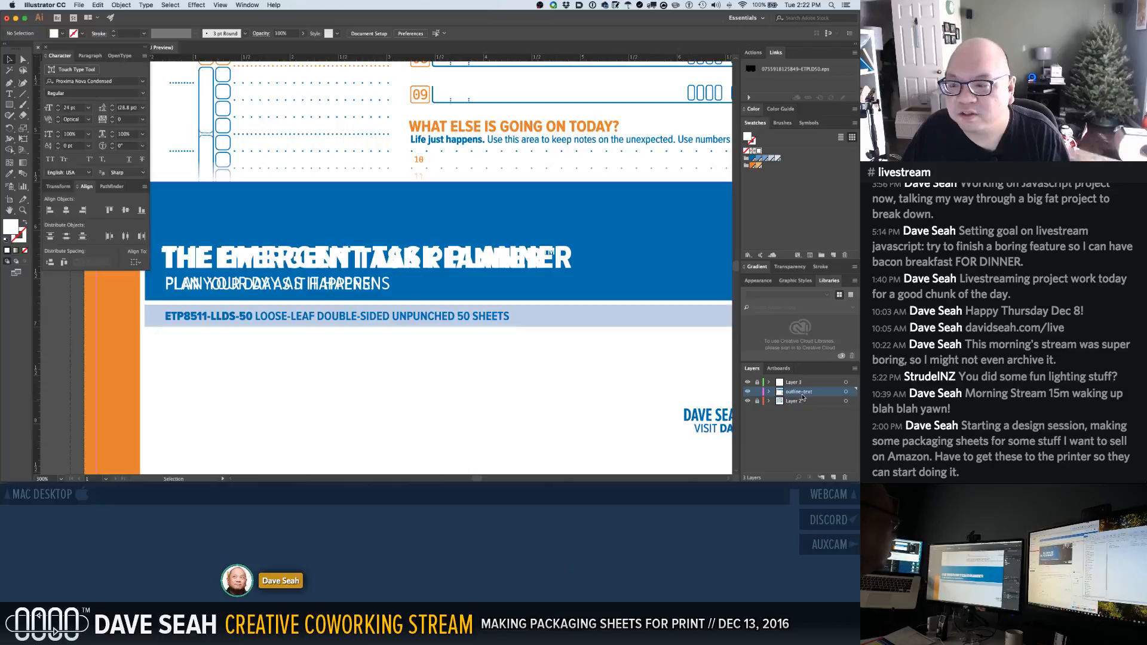
Delete the old outlined title and tagline group from the outline-text layer and leave isolation mode
left_click(250, 262)
double_click(250, 263)
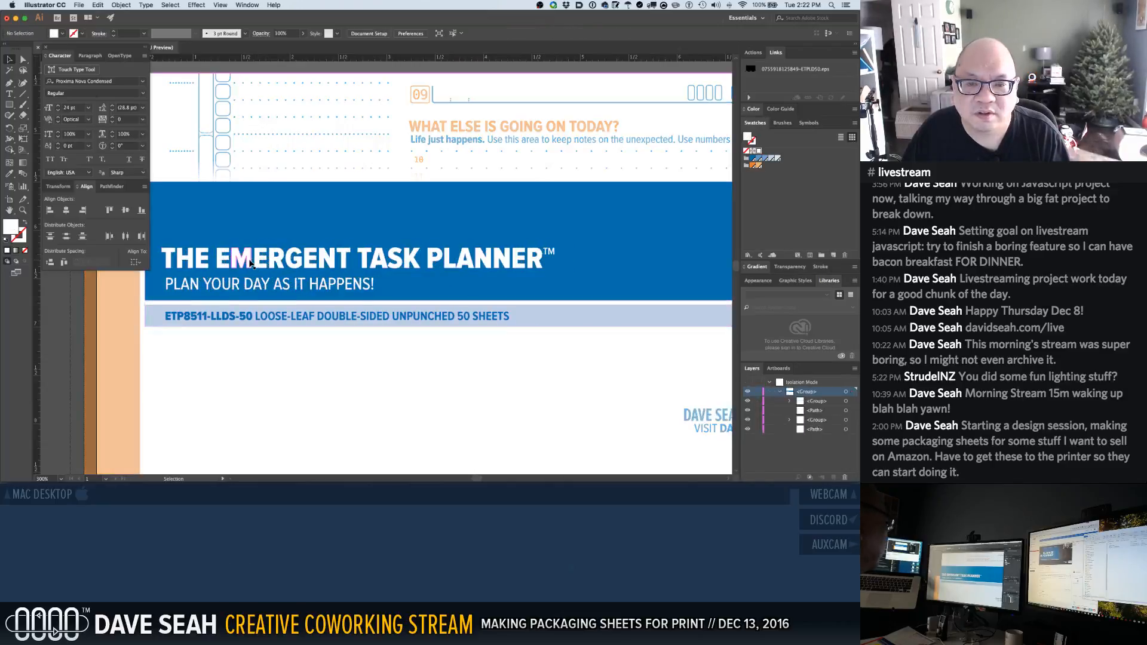
key("Delete")
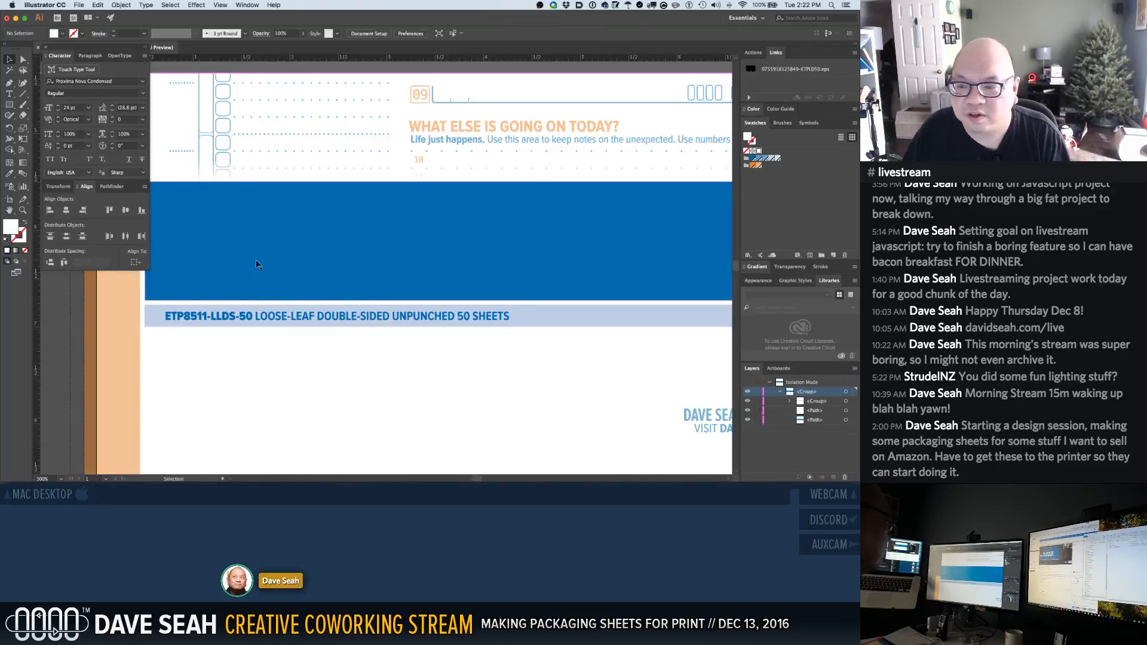
double_click(392, 393)
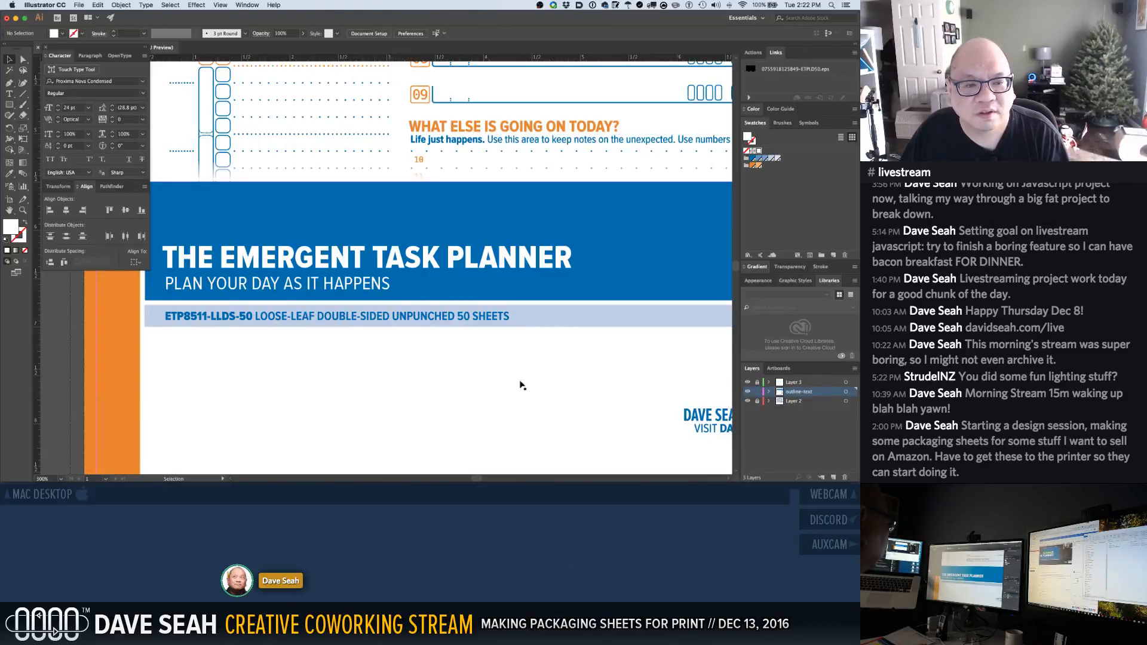
Unlock Layer 3 with the editable text and make it the active layer
left_click(232, 317)
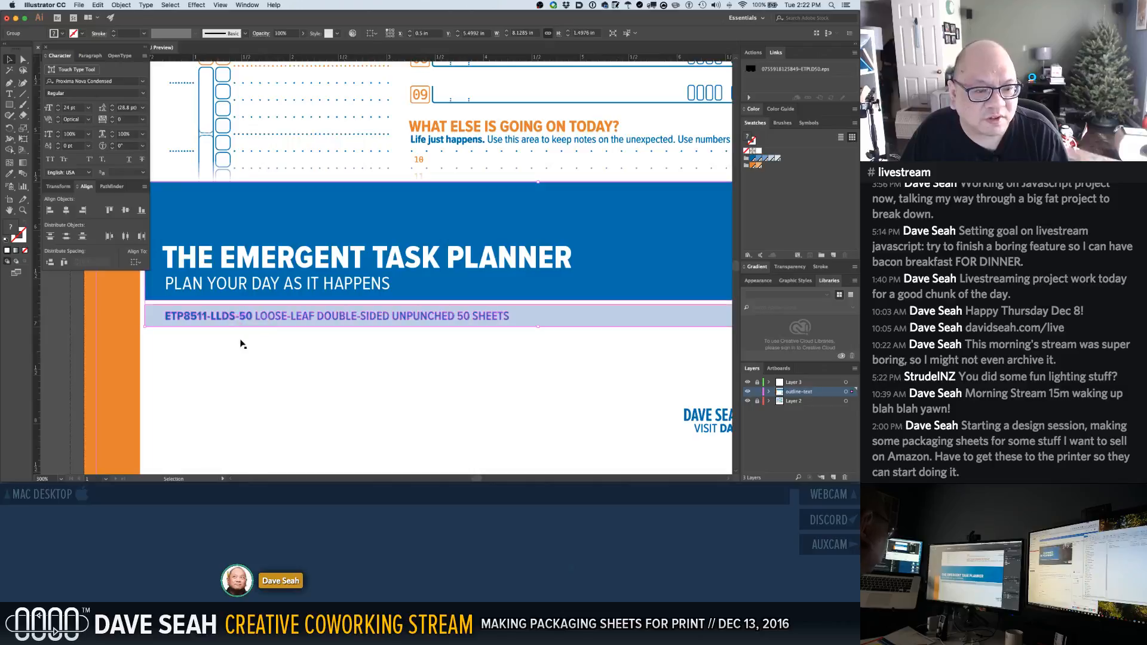
left_click(228, 272)
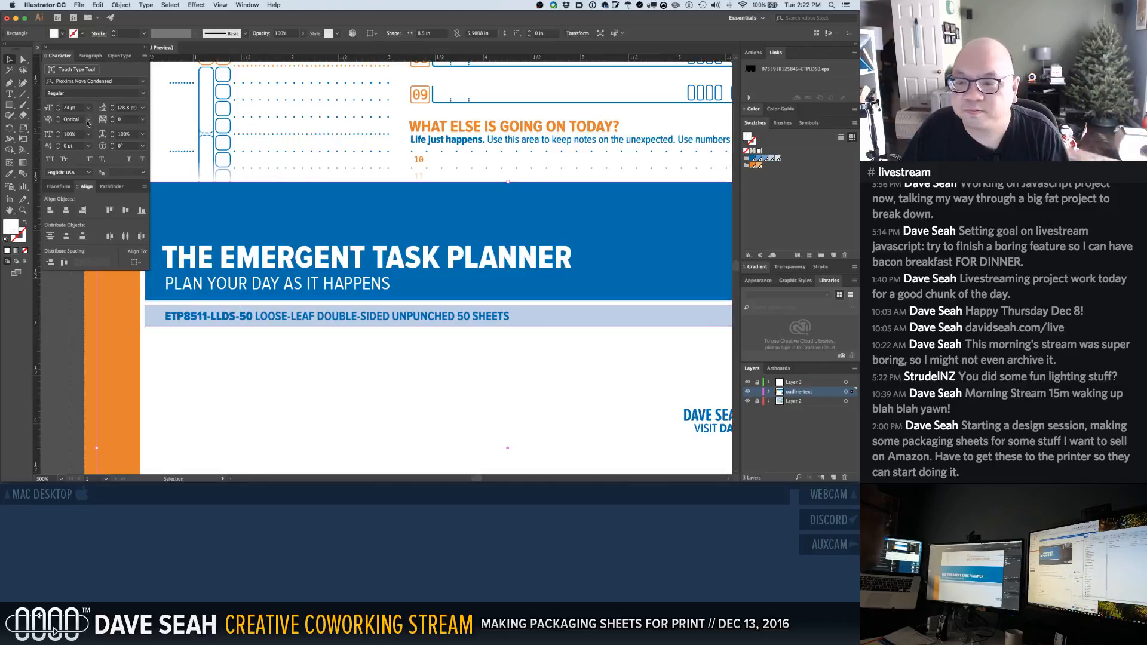
left_click(756, 382)
left_click(793, 382)
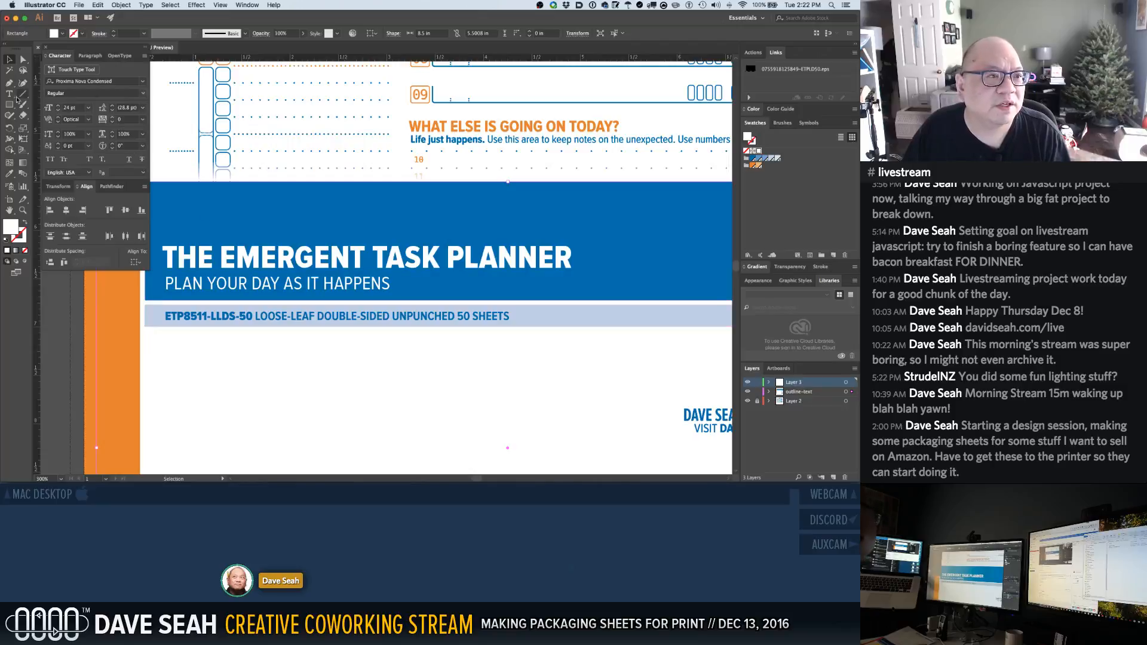
Duplicate the editable tagline straight down below the ETP8511-LLDS-50 product line and fill the copy's text with the blue swatch
left_click_drag(226, 293, 224, 354)
double_click(205, 345)
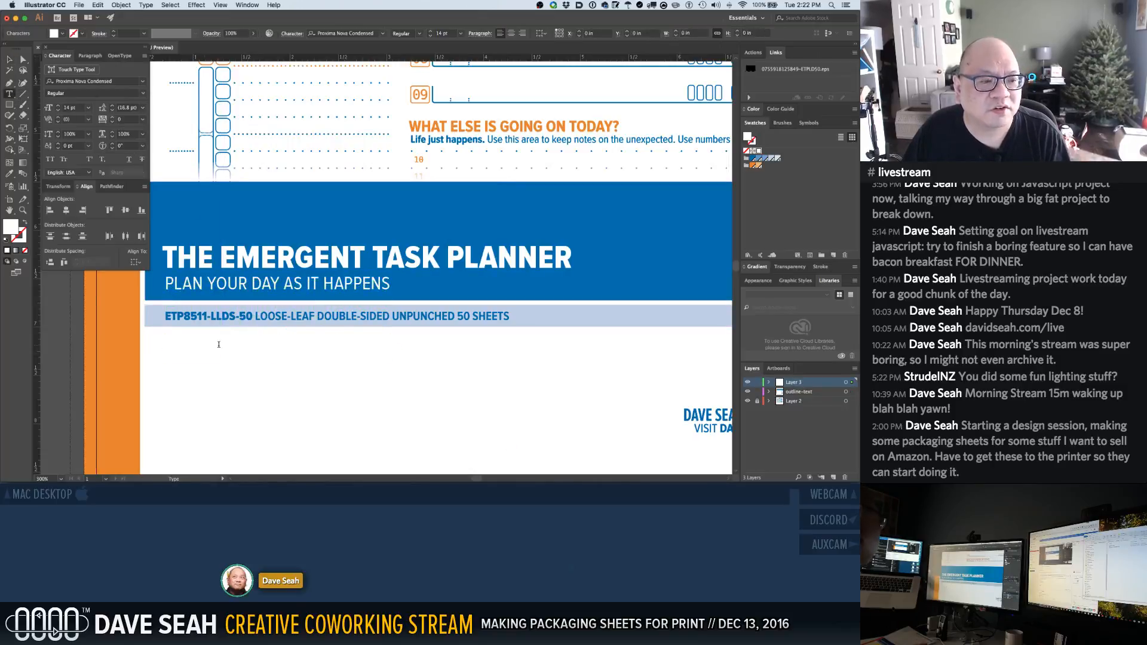
key("super+a")
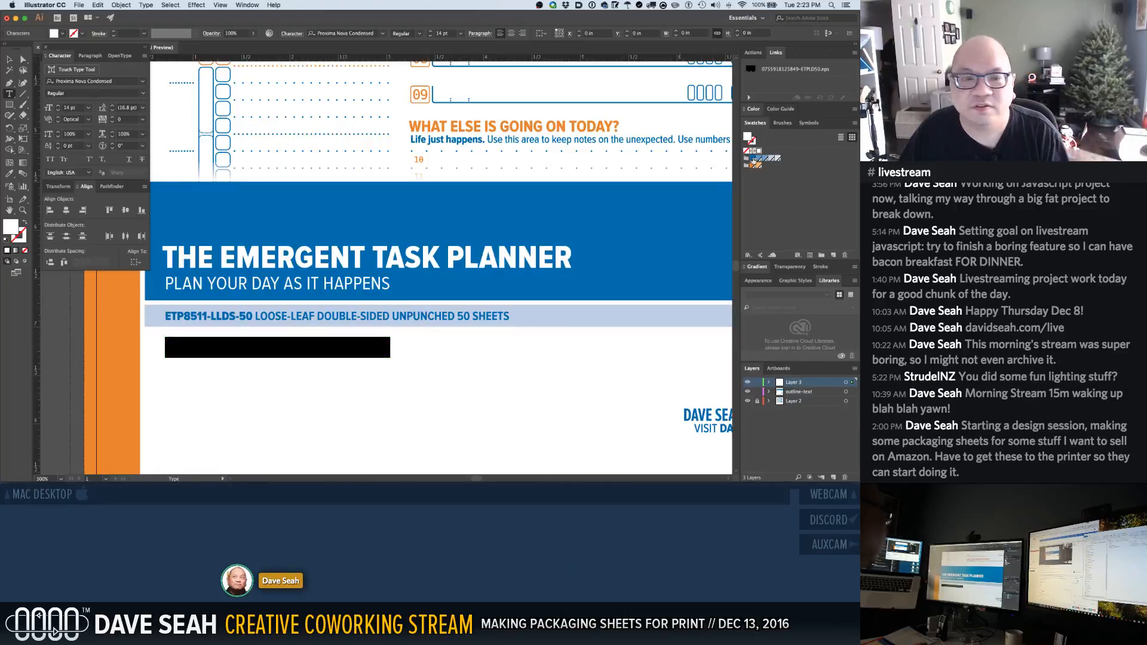
left_click(754, 158)
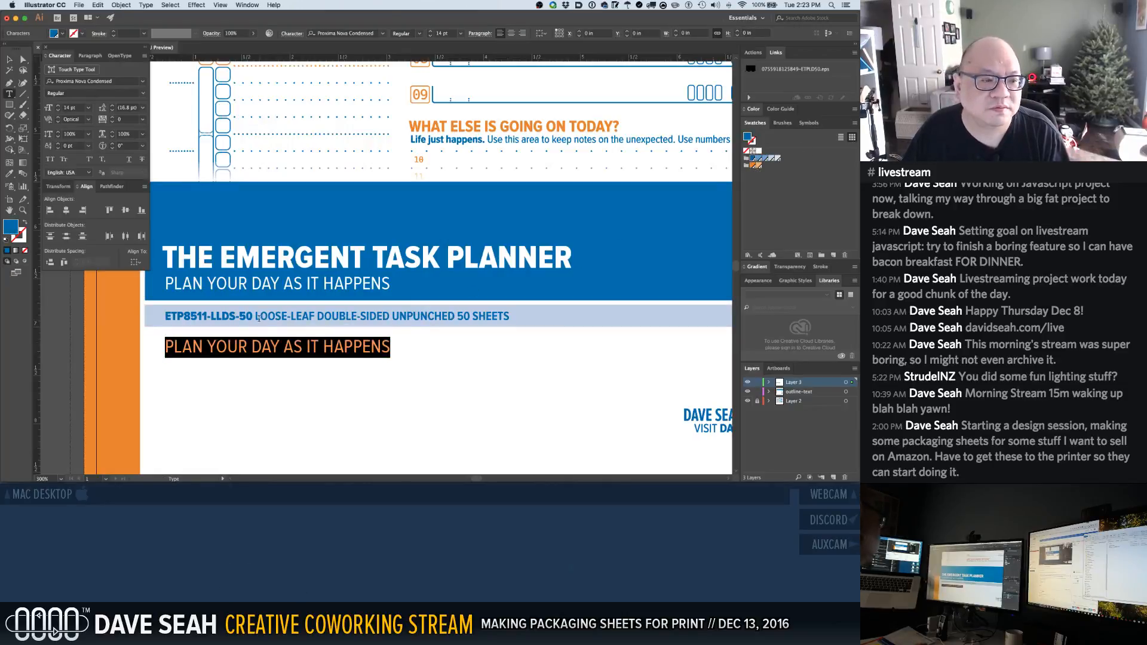
Select all the text of the copied tagline and open its font size choices
left_click(250, 344)
key("super+a")
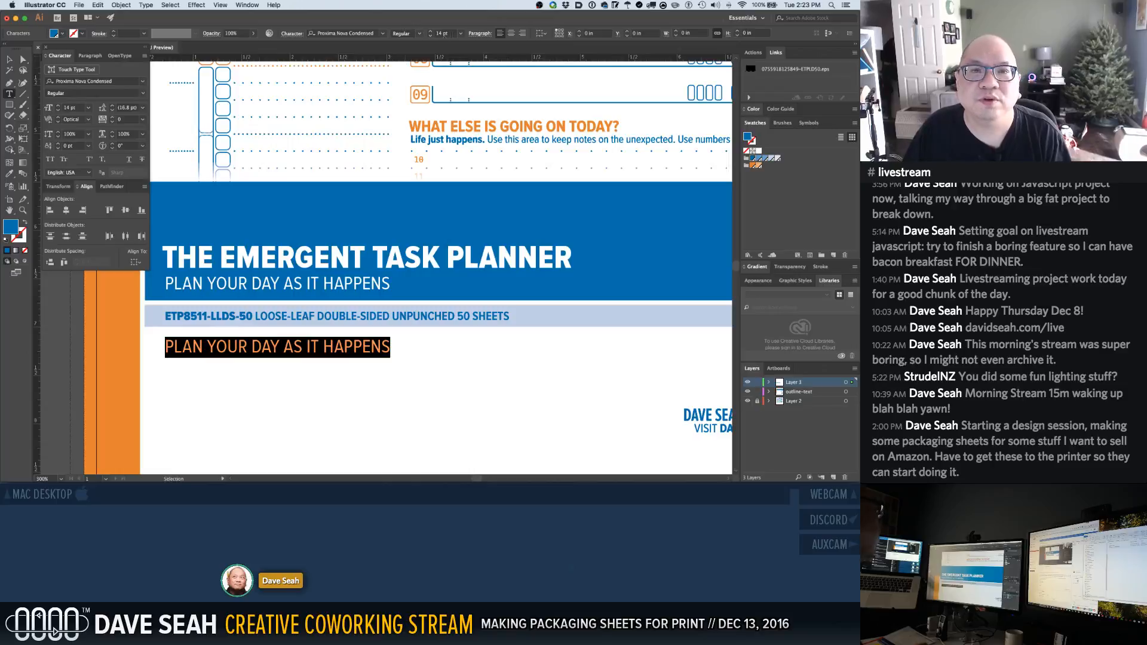
left_click(461, 33)
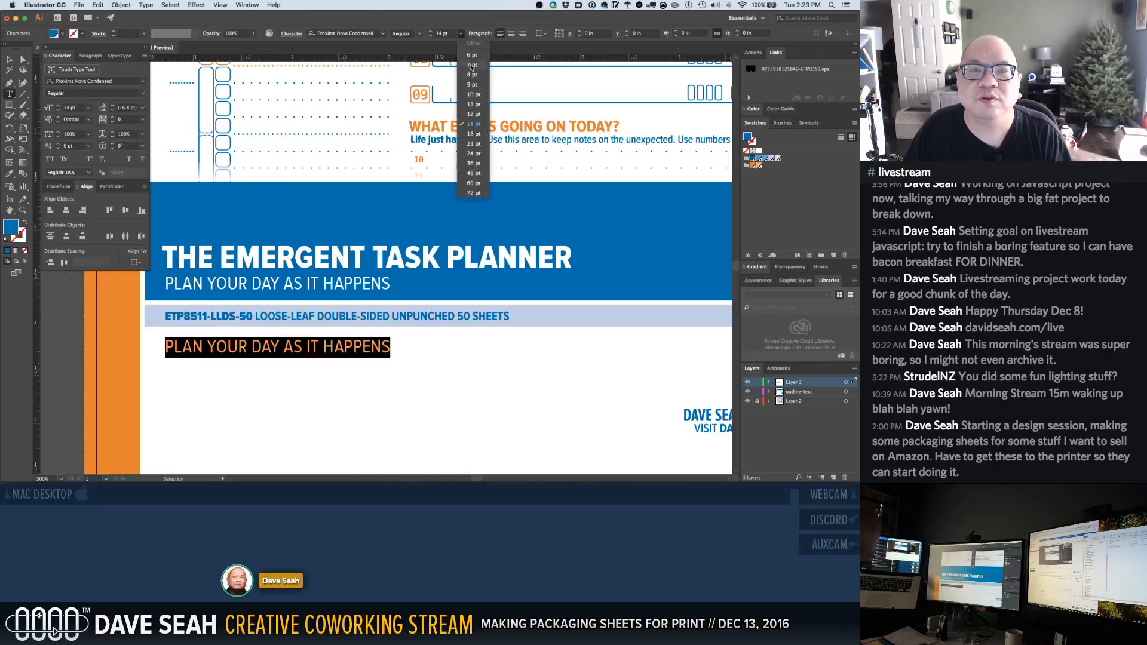
Set the duplicated subtitle below the light-blue band to 10 pt and replace "PLAN YOUR DAY" with "ETP8511-LLDS-50"
left_click(474, 95)
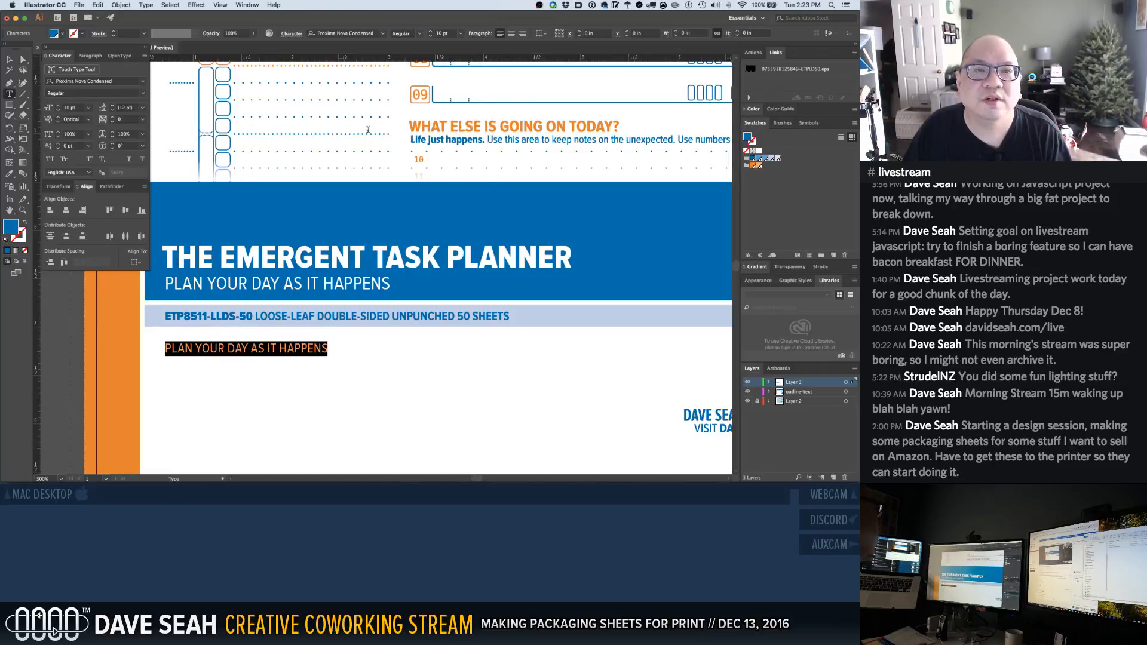
left_click(177, 350)
left_click_drag(165, 350, 246, 354)
type("ET")
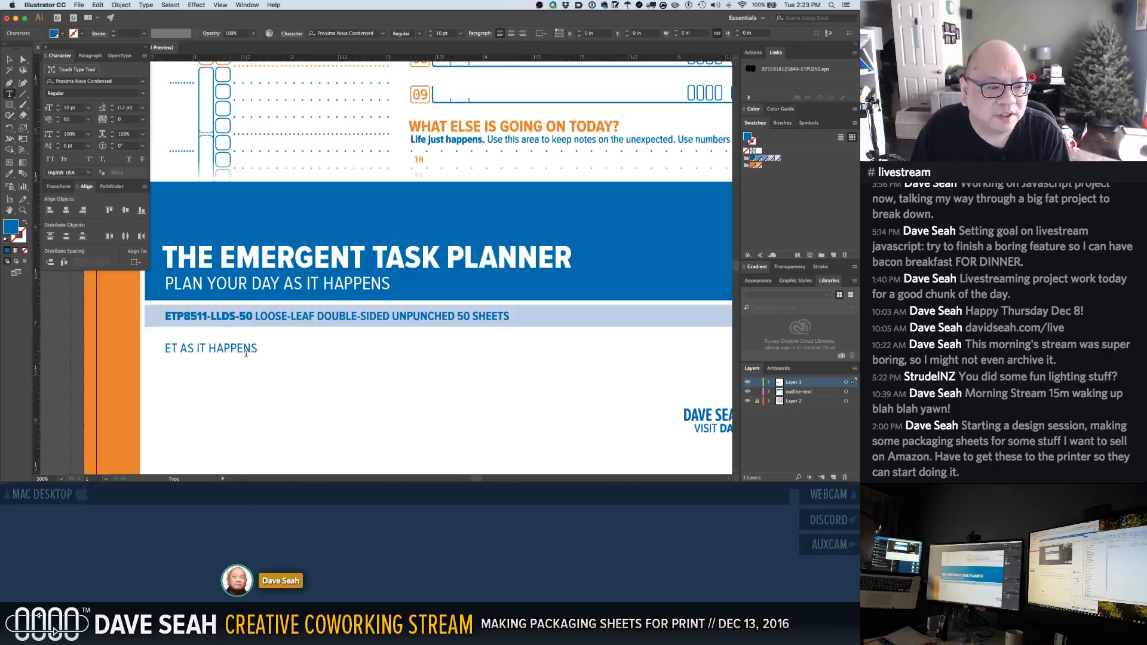
type("P")
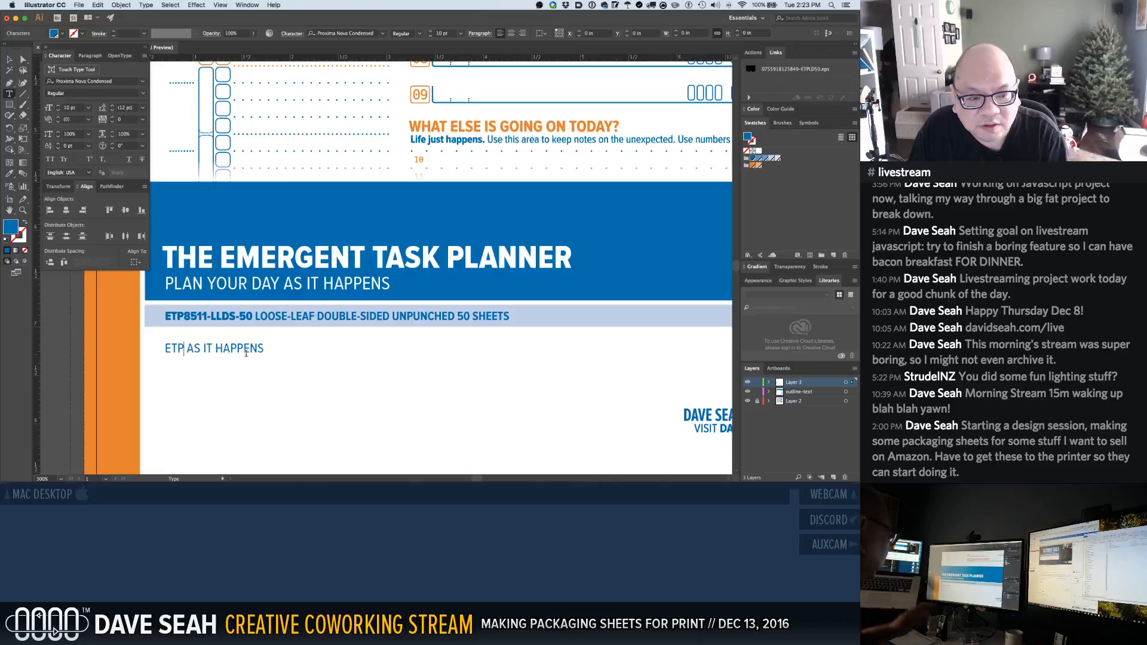
type("8511-LLDS-5")
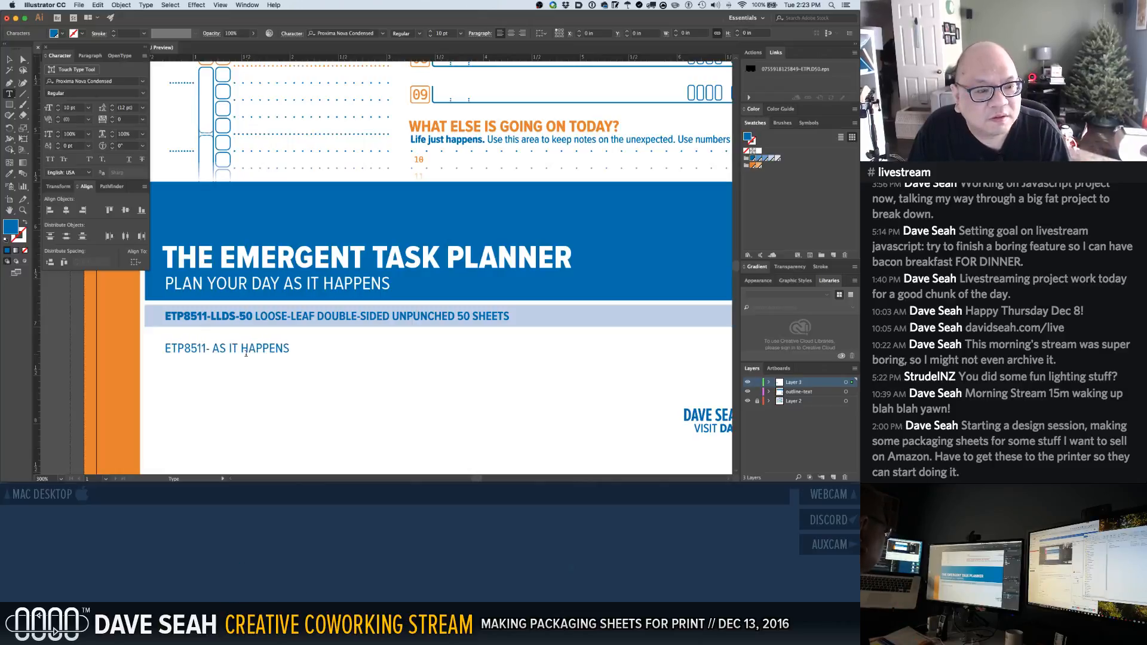
type("0")
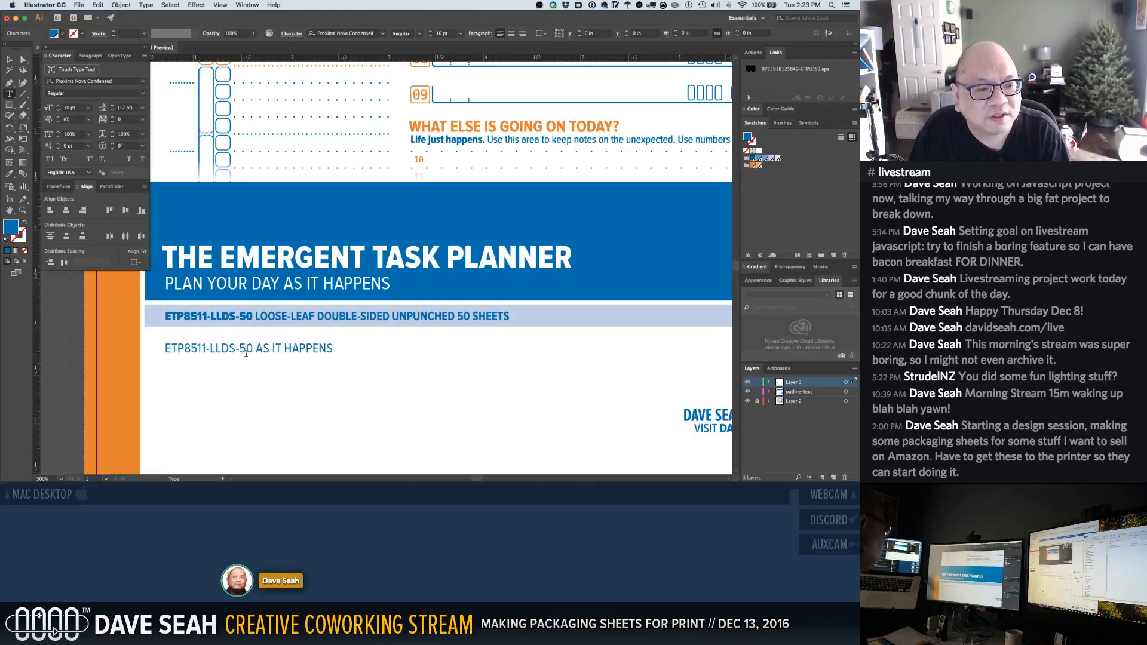
Try the Bold style on the ETP8511-LLDS-50 code in the new text line
key("shift+Home")
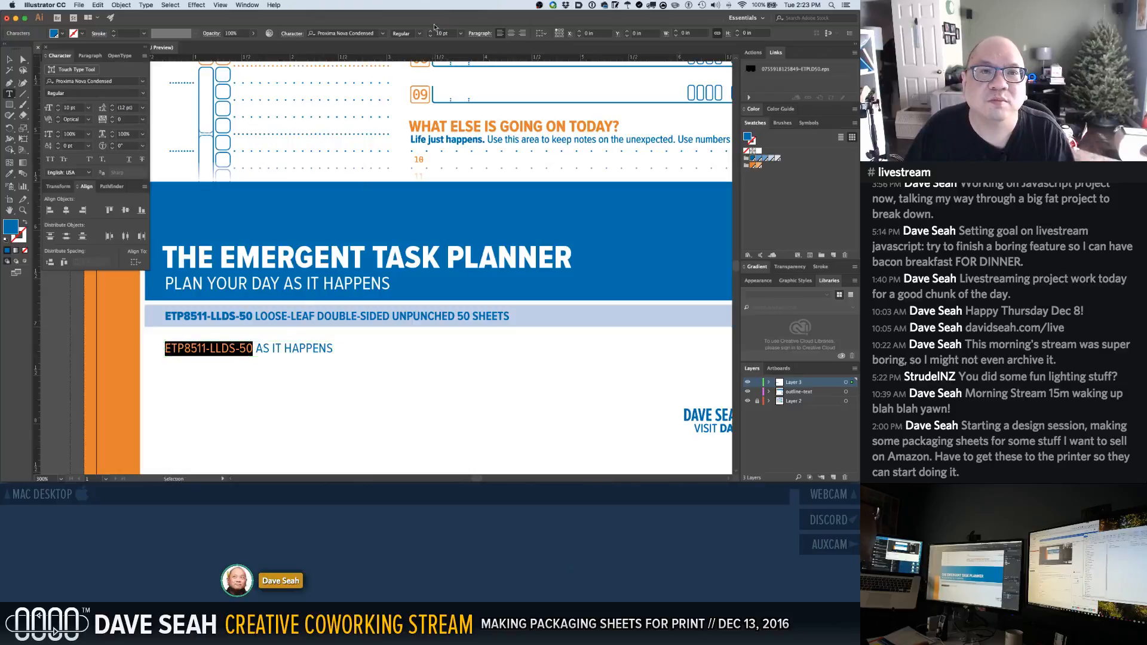
left_click(420, 33)
left_click(406, 122)
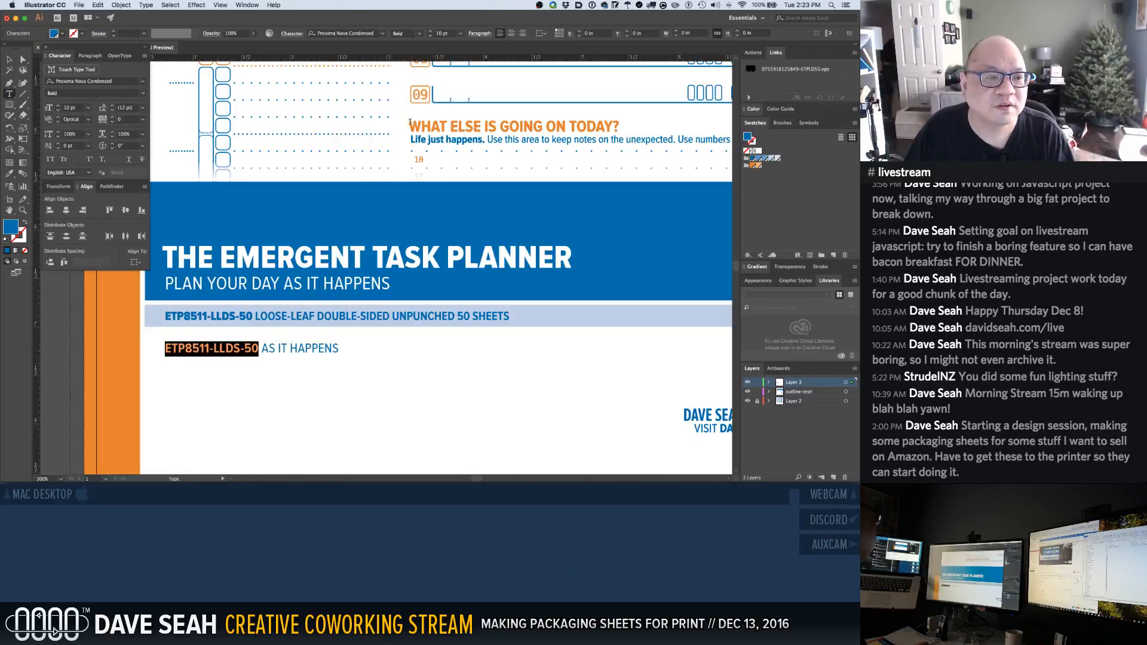
left_click(260, 351)
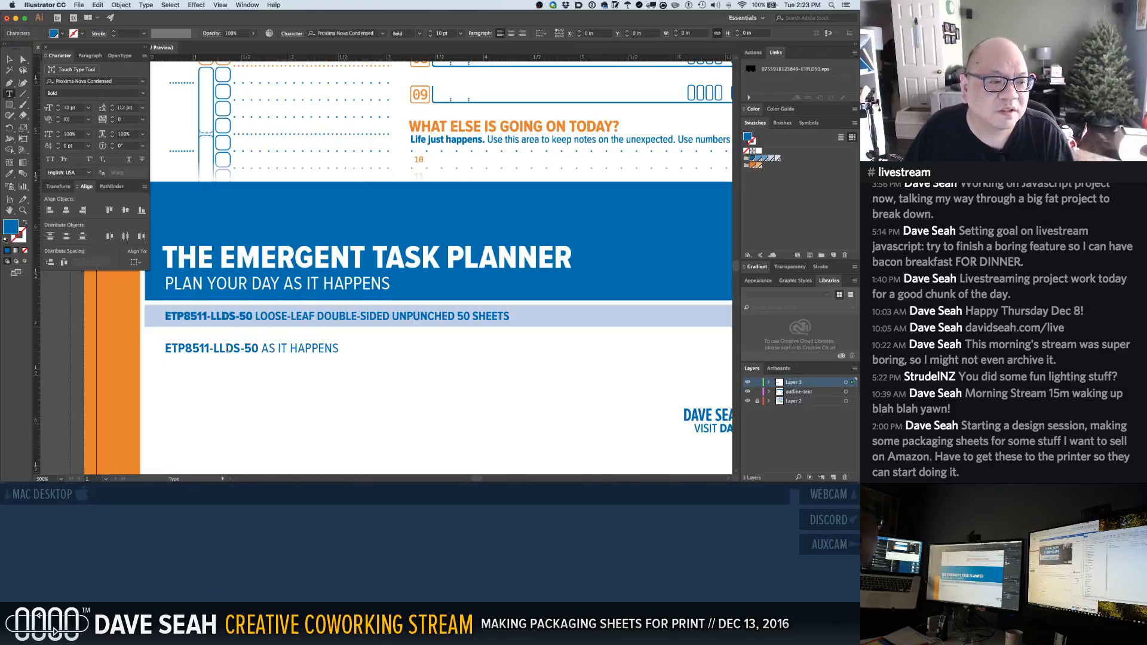
Set the ETP8511-LLDS-50 code in the new text line to the Extrabold style
triple_click(228, 348)
left_click(263, 349)
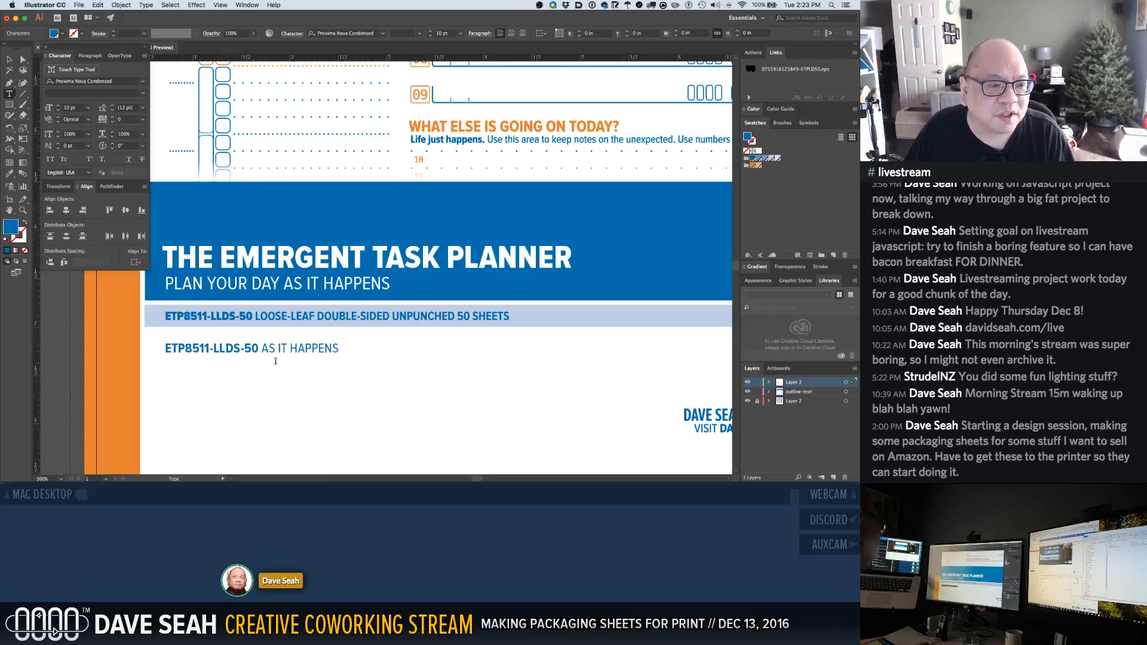
left_click_drag(257, 349, 165, 348)
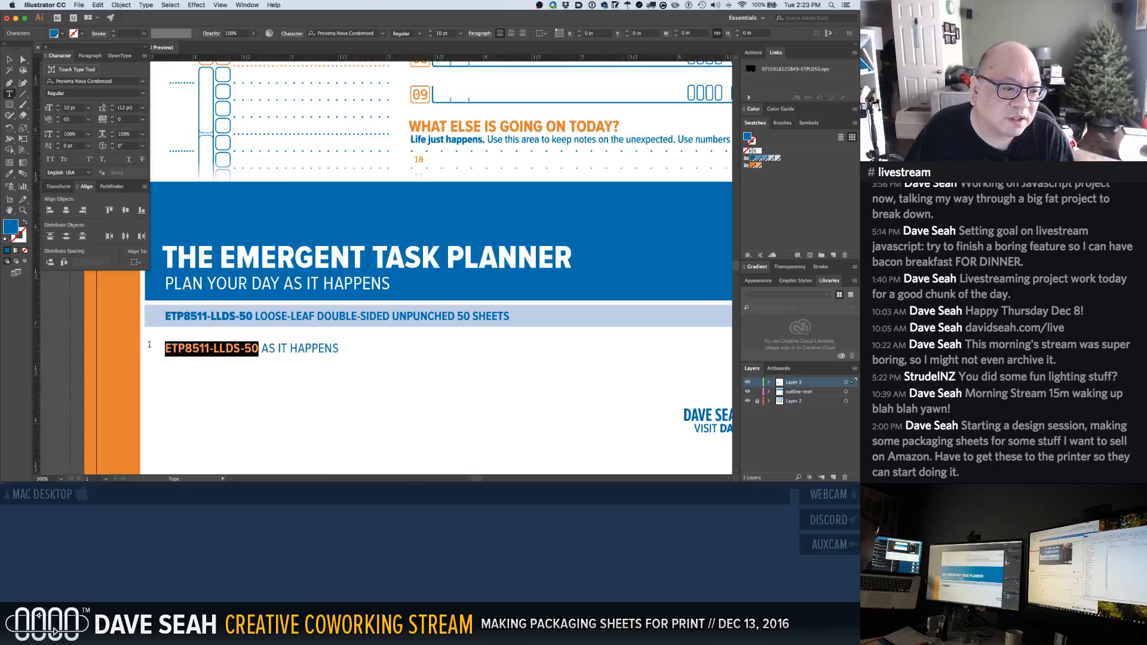
left_click(418, 34)
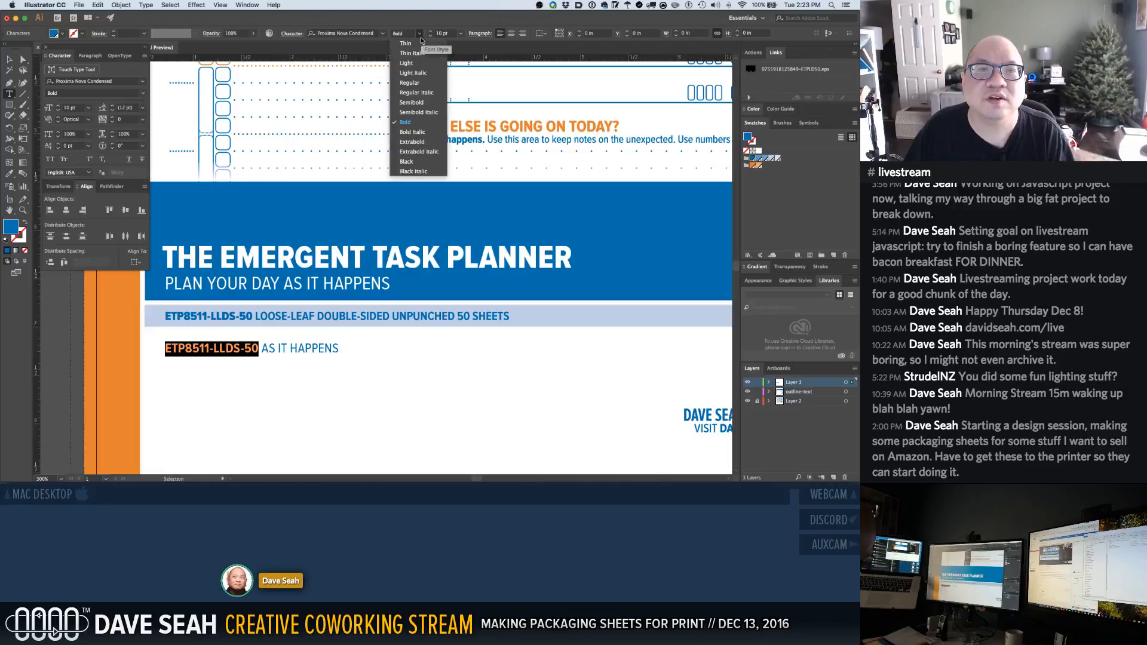
left_click(430, 138)
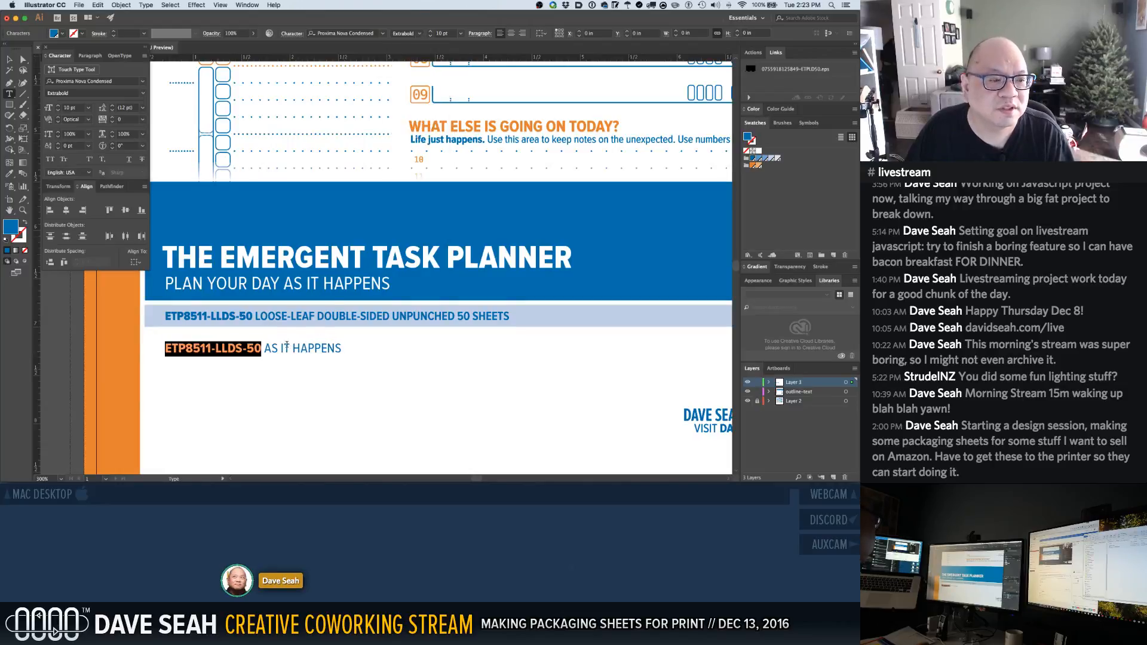
Replace "AS IT HAPPENS" after the code with "LOOSE-LEAF DOUBLE-SIDED UNPUNCHED / 50 SHEETS" and finish editing the text
left_click(263, 349)
left_click_drag(266, 348, 347, 350)
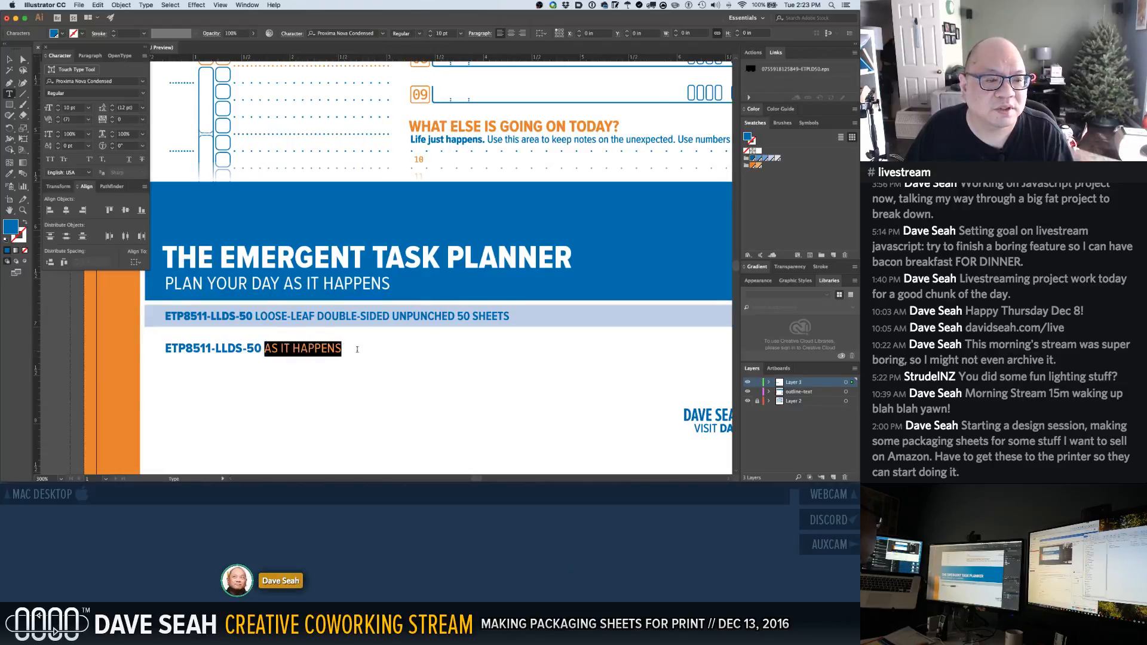
type("L")
type("OOSE-LEAD")
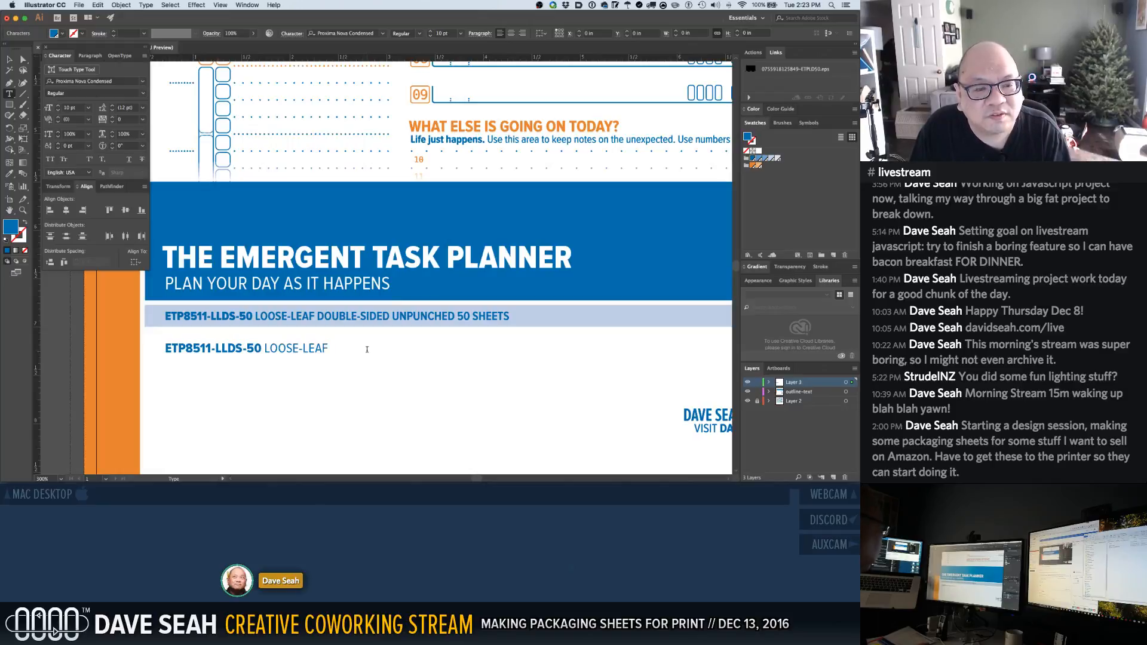
type(" DOUBLE-SIDE")
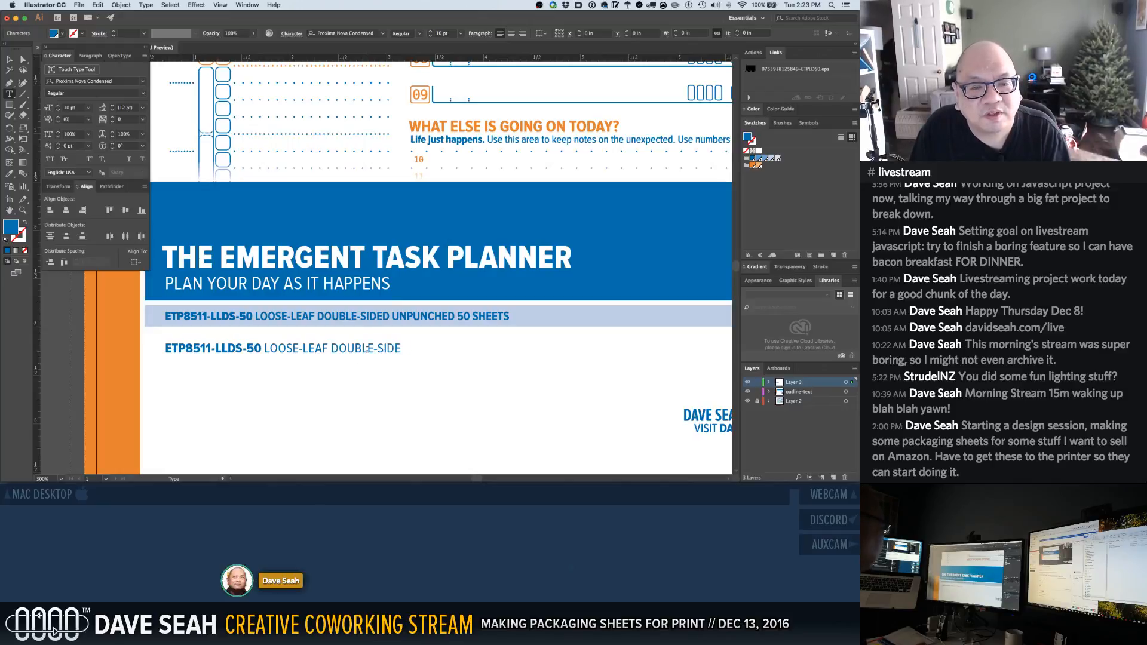
type("D UNPUNCHED / 50 SHEETS")
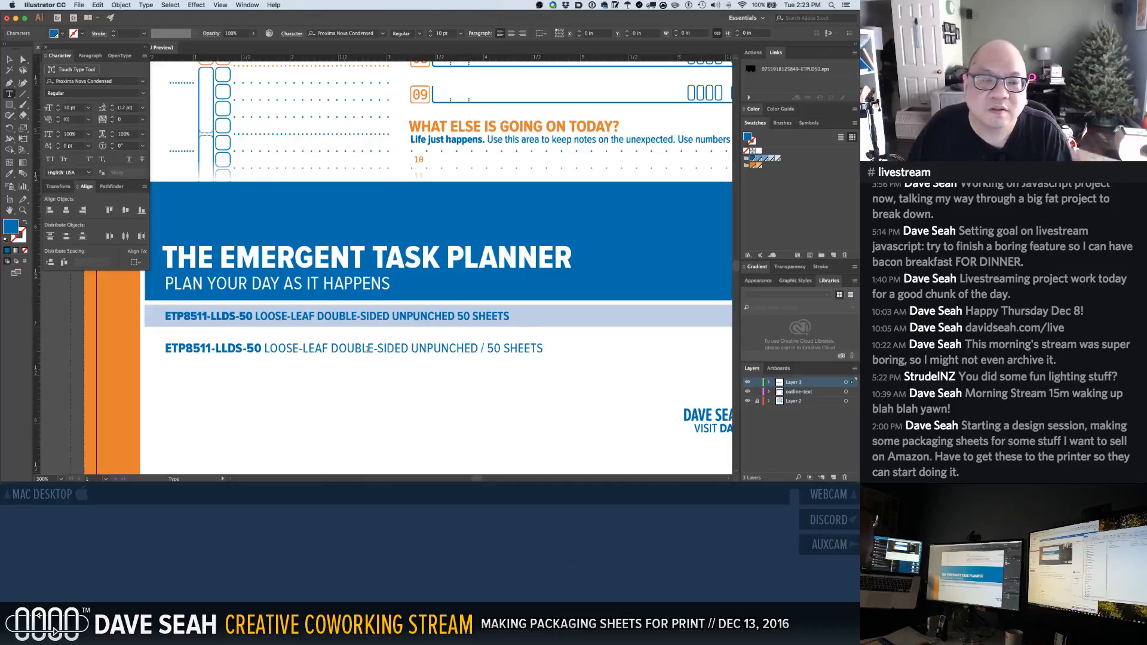
left_click(386, 379, "super")
Move the new product text line onto the old outlined line in the light-blue band, matching their starting edges
left_click(352, 359, "alt+super")
left_click(351, 358, "alt+super")
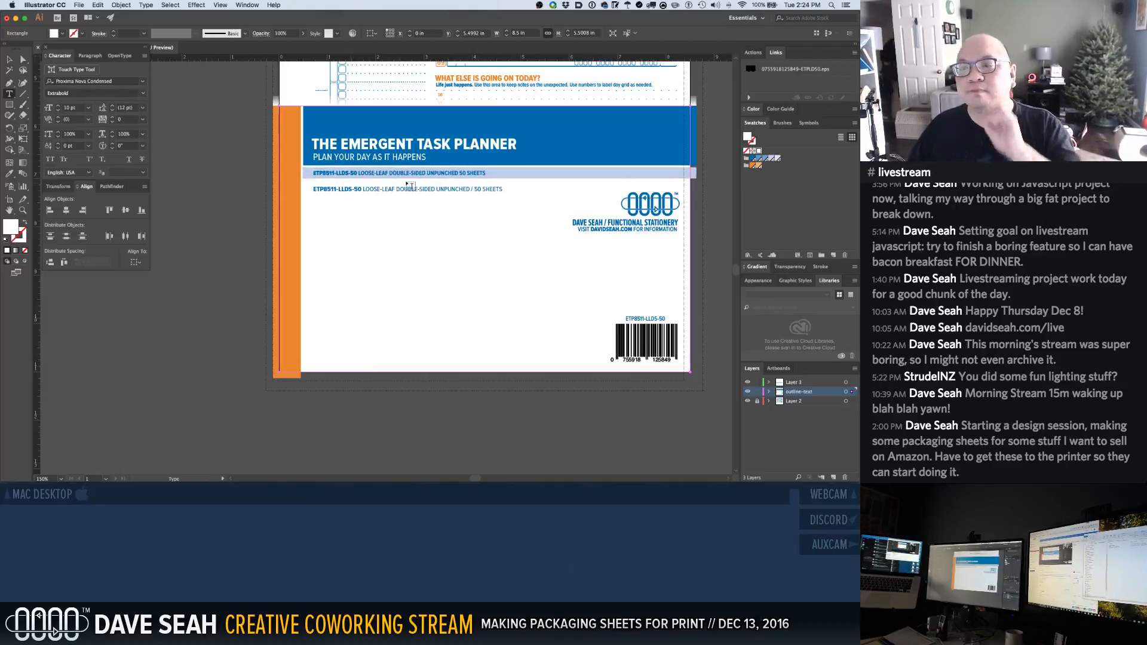
key("v")
left_click(368, 205)
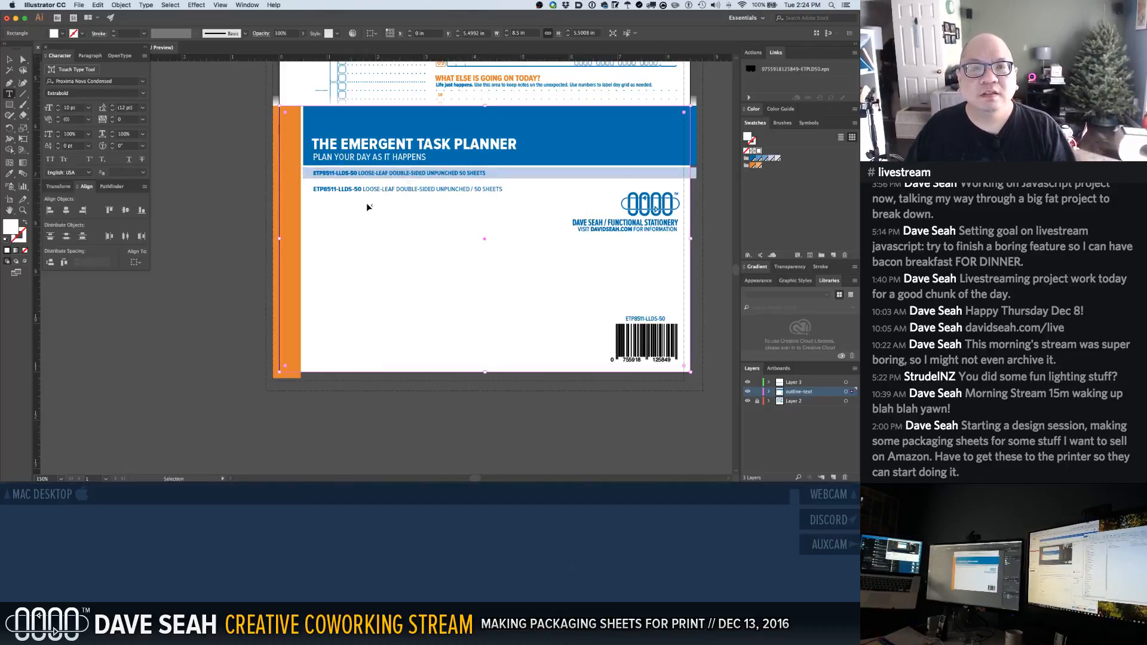
left_click(329, 190)
left_click_drag(297, 153, 364, 225)
left_click_drag(340, 274, 316, 183)
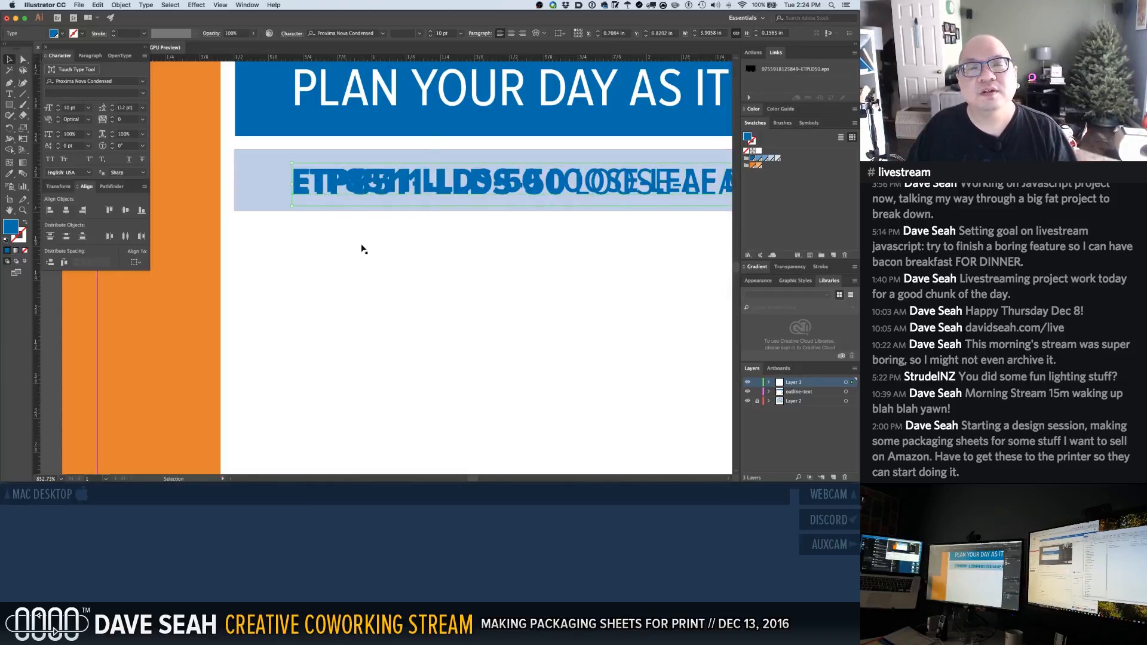
Set the new product line to 9 pt and nudge it into alignment with the outlined text beneath it
left_click(459, 33)
left_click(472, 89)
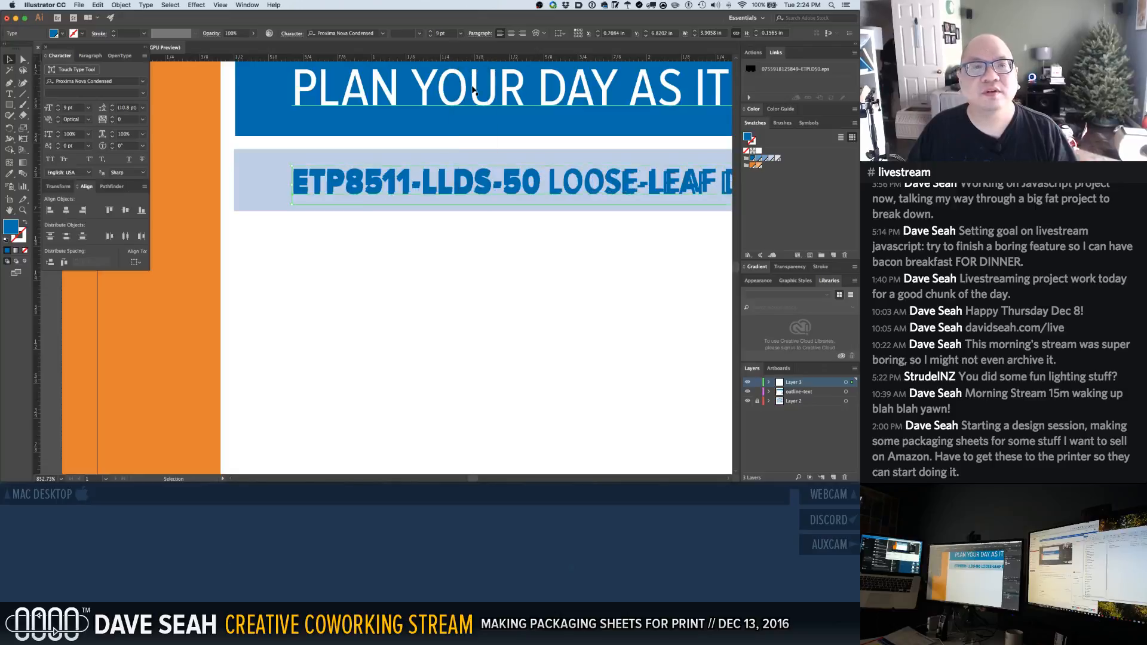
key("Up")
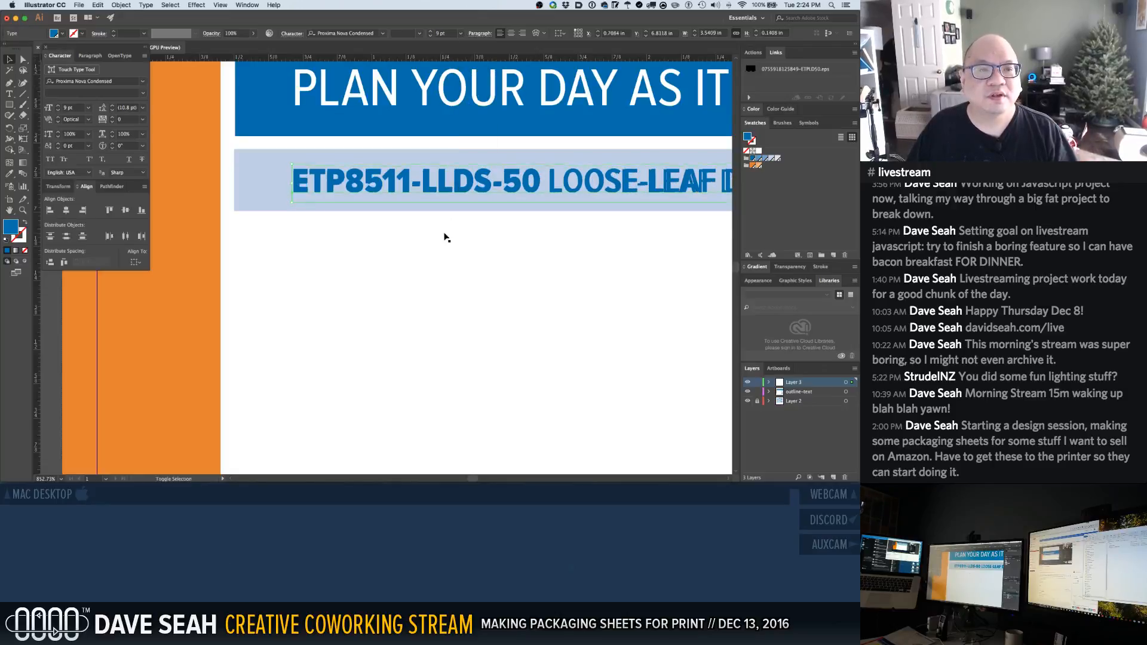
key("Up")
key("Up")
key("Up")
key("Right")
key("Right")
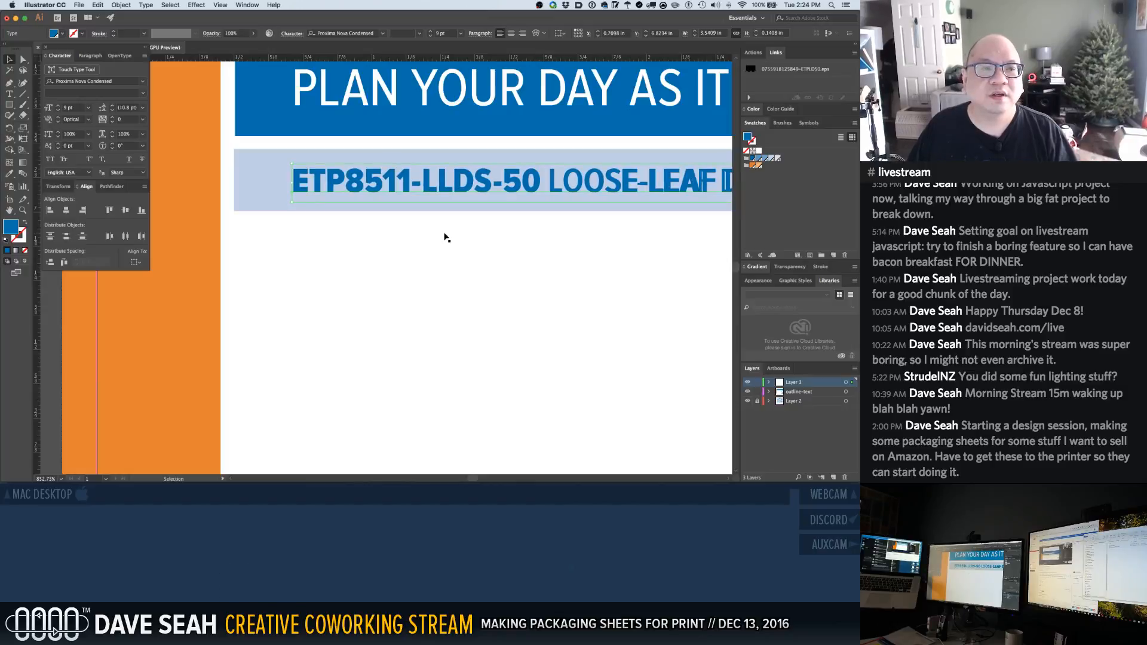
left_click(442, 243)
Deselect the artwork and lock the live-text layer above outline-text
left_click(414, 258, "alt+super")
left_click(413, 259, "alt+super")
left_click(414, 259, "alt+super")
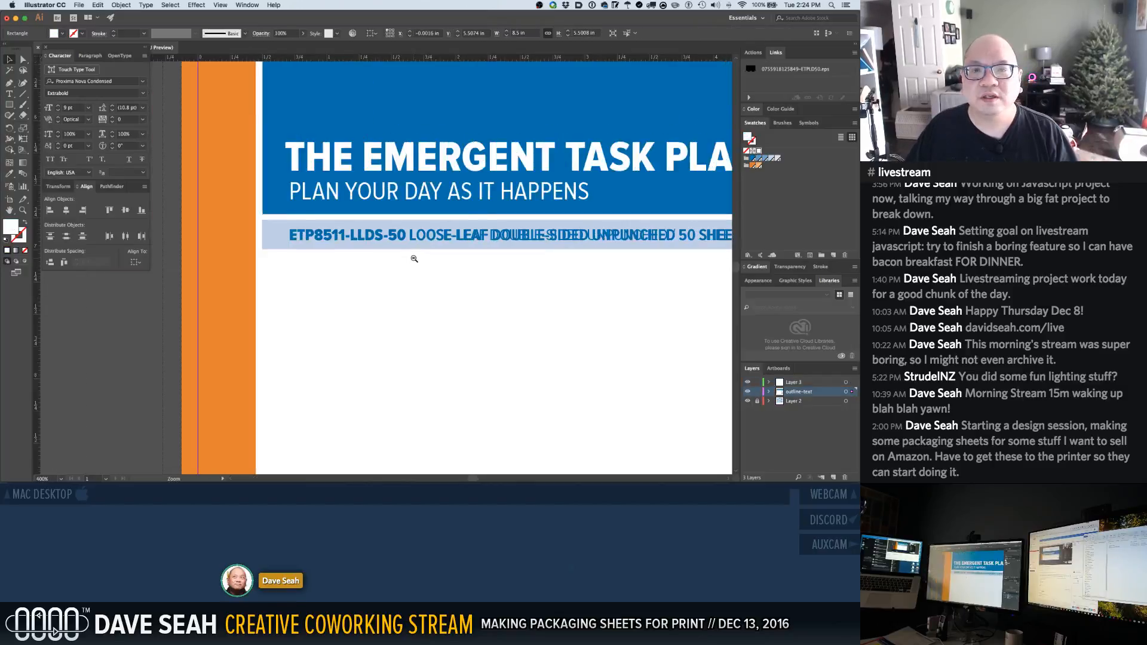
left_click(414, 259, "alt+super")
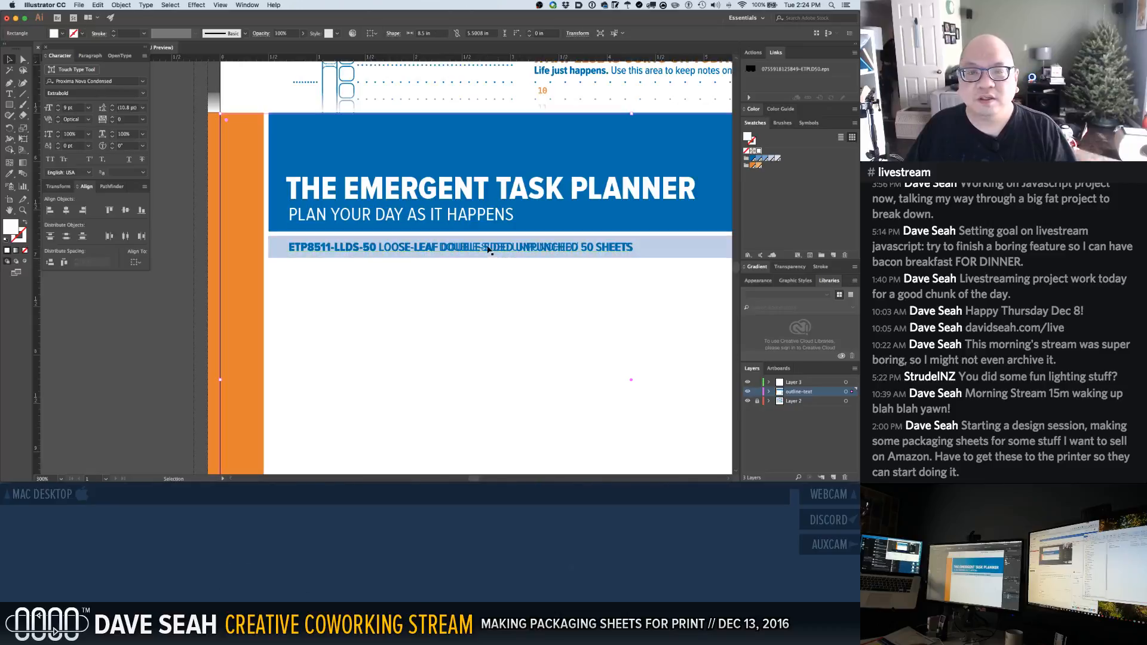
key("shift+super+a")
key("a")
key("v")
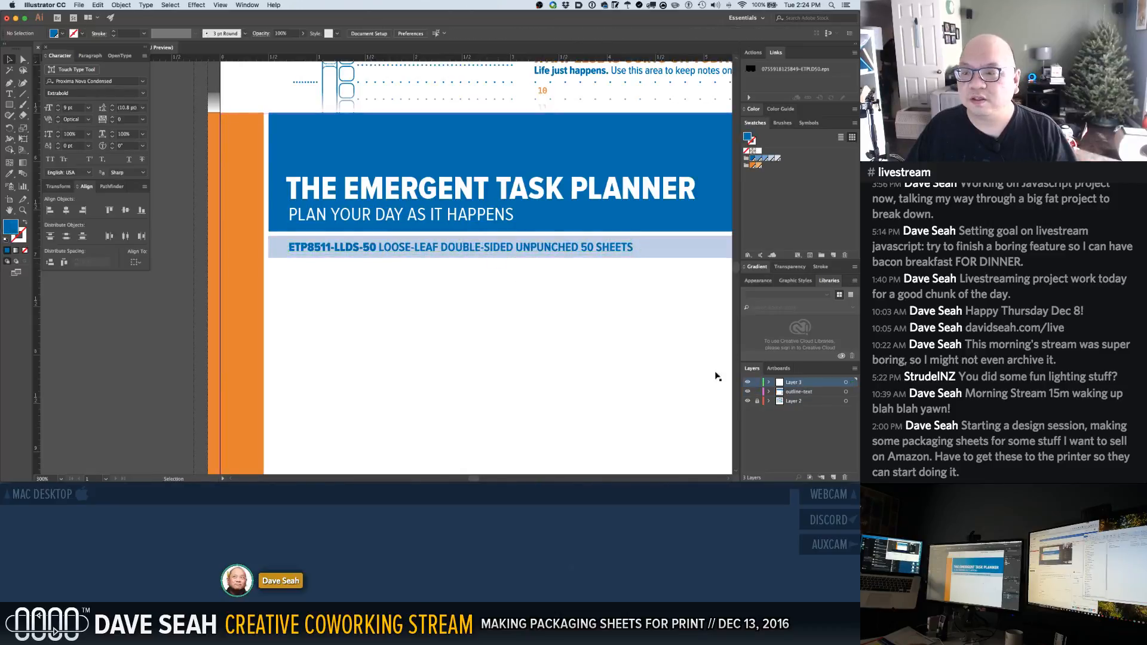
left_click(758, 383)
Toggle the visibility of the outline-text and live-text layers to compare the two overlapping product lines
left_click(748, 393)
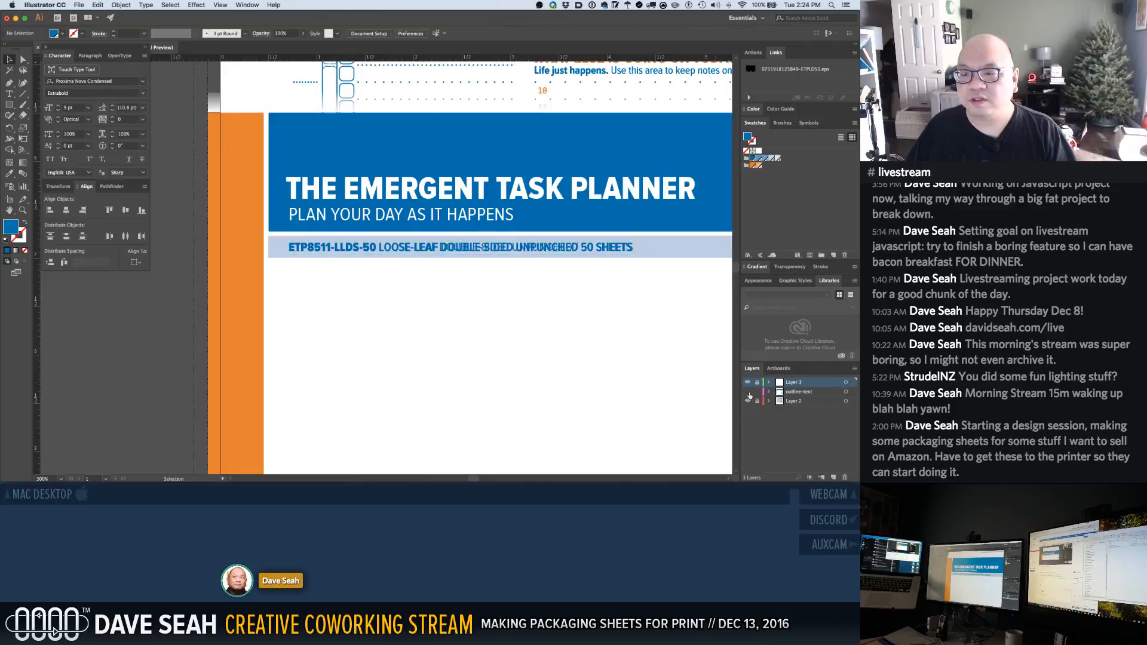
left_click(748, 393)
left_click(747, 383)
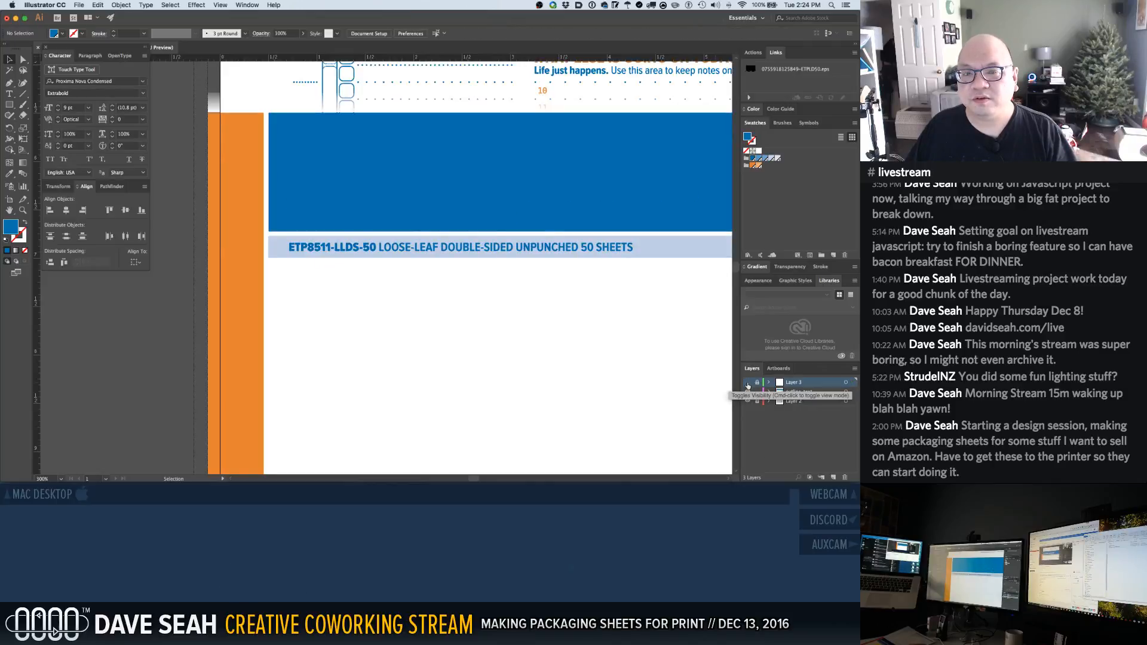
left_click(747, 384)
left_click(747, 384)
left_click(747, 383)
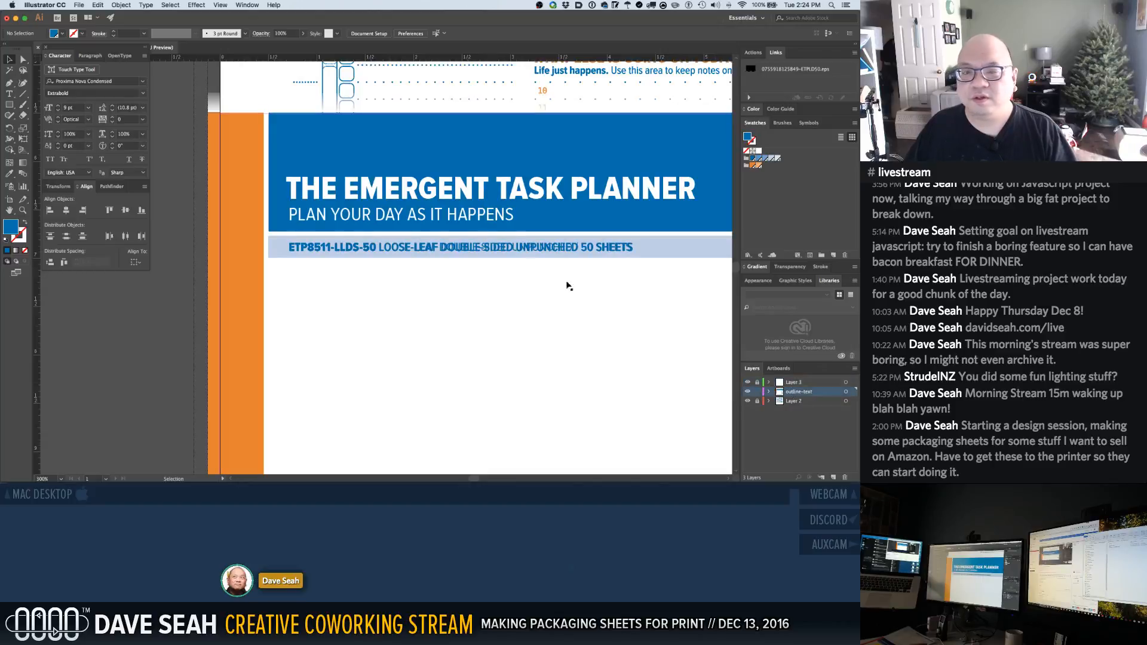
Isolate the band group on the outline-text layer, delete its old outlined product line, and exit isolation
double_click(485, 246)
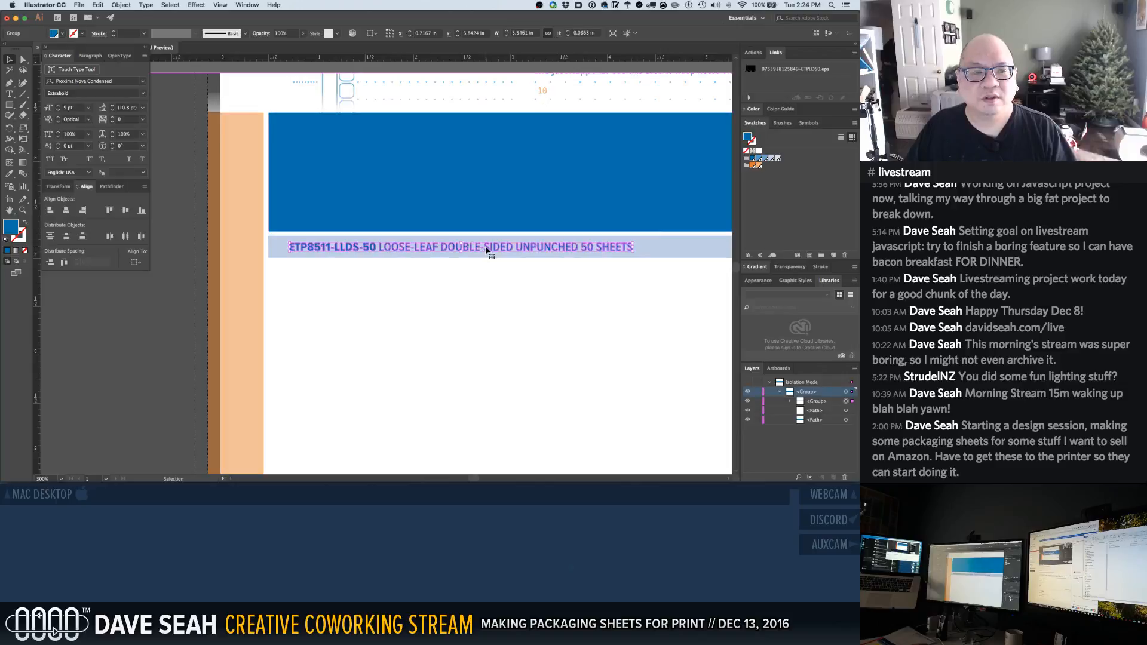
key("Delete")
double_click(502, 297)
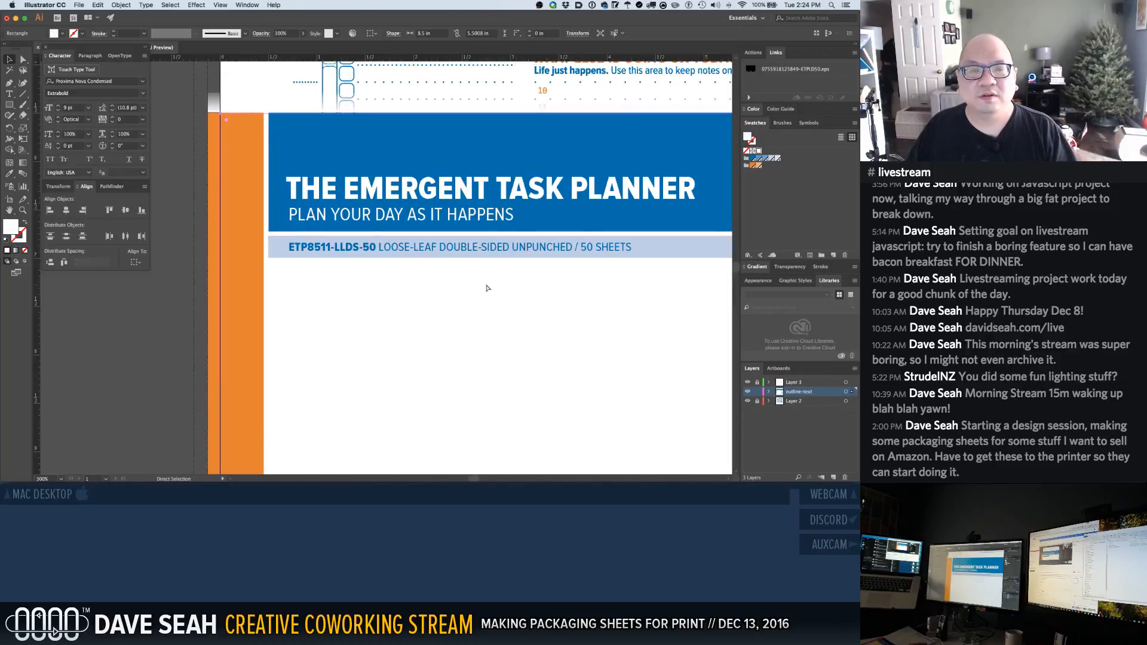
key("super+z")
key("super+z")
double_click(487, 289)
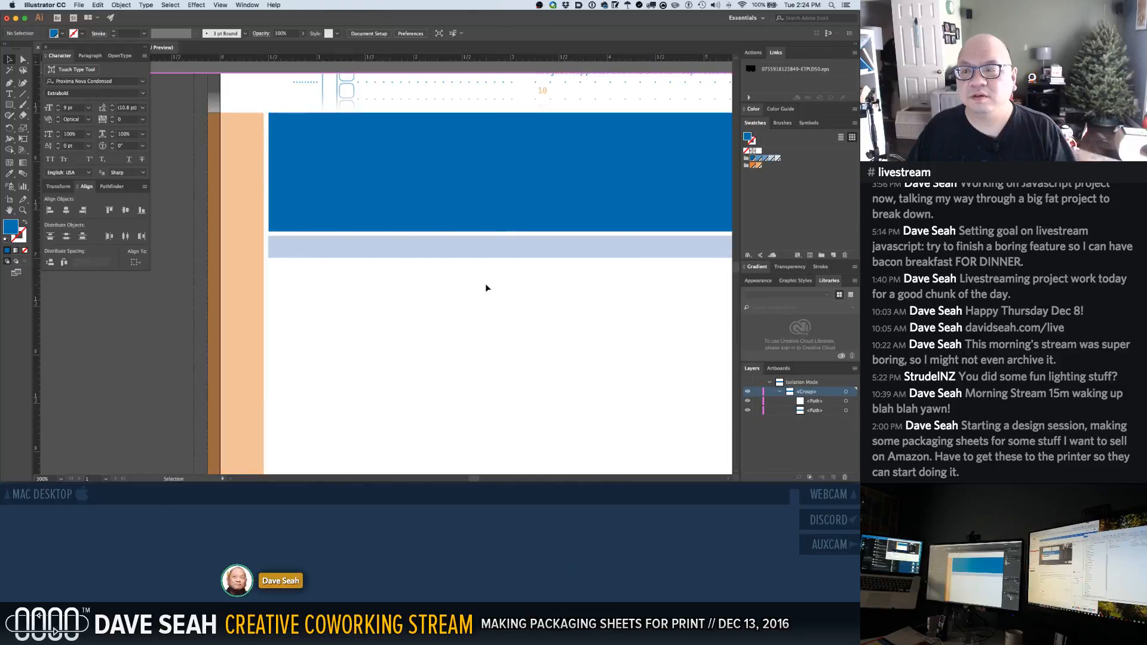
double_click(485, 283)
key("t")
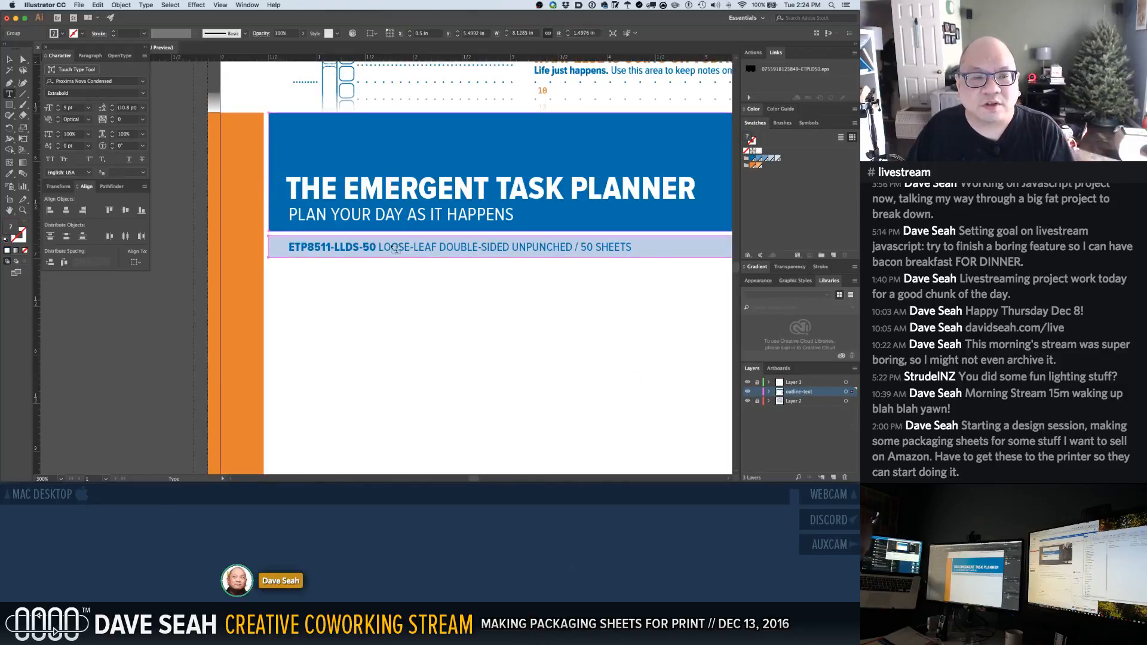
left_click(383, 245)
key("super+z")
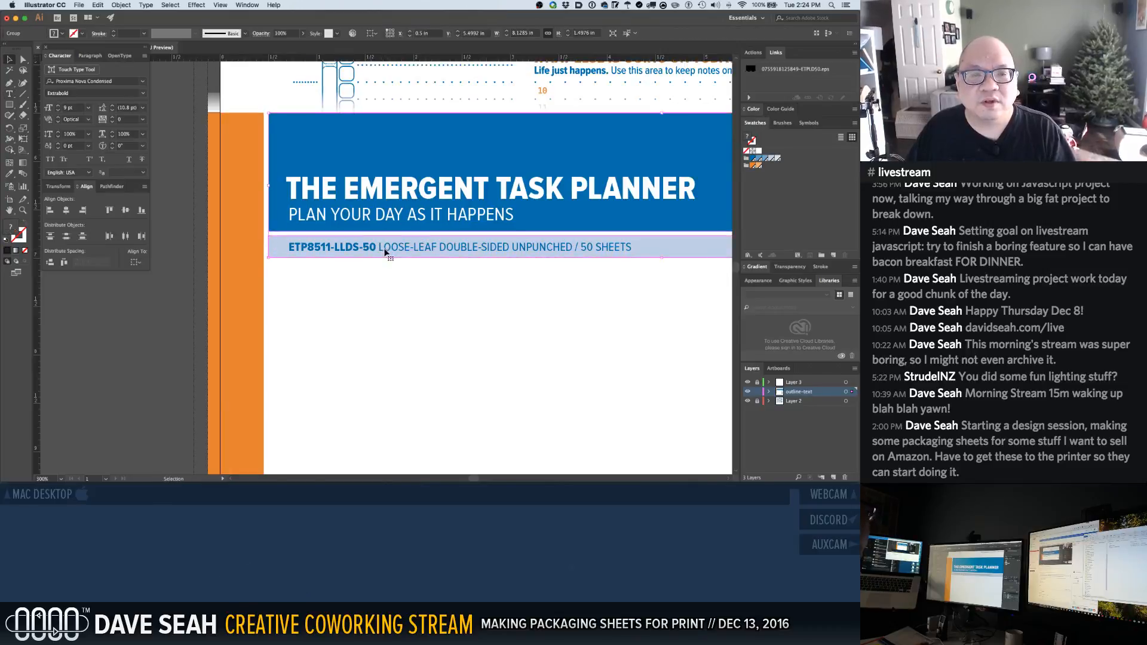
Toggle the outline-text layer's visibility off and on to check what artwork remains on it
left_click(426, 292, "super")
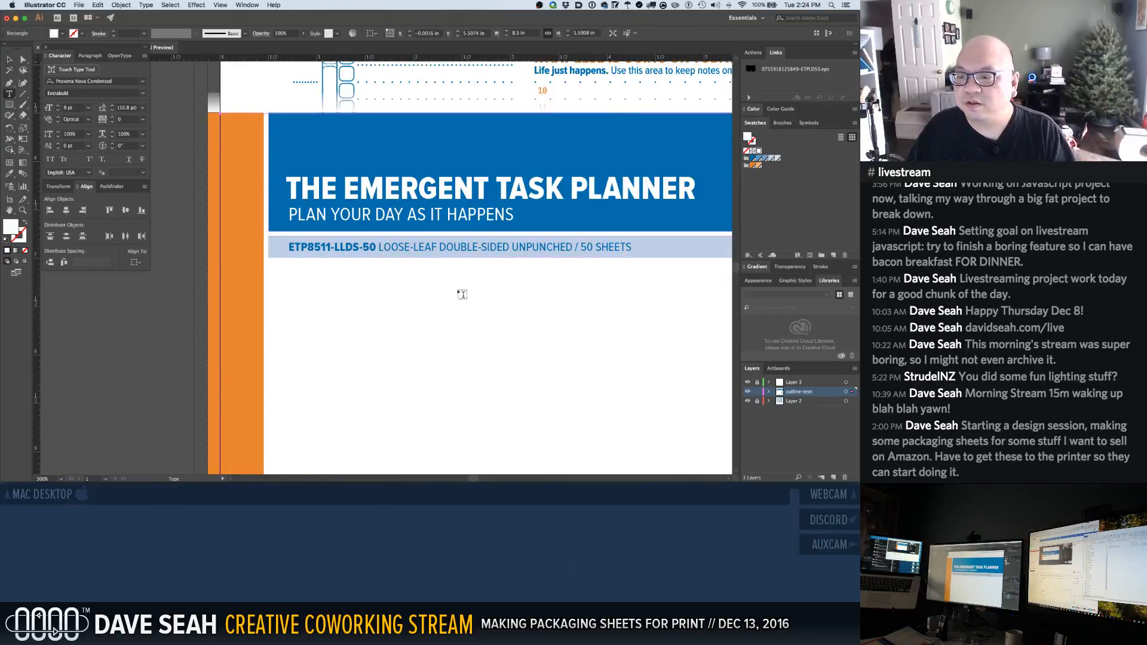
left_click(747, 392)
left_click(747, 392)
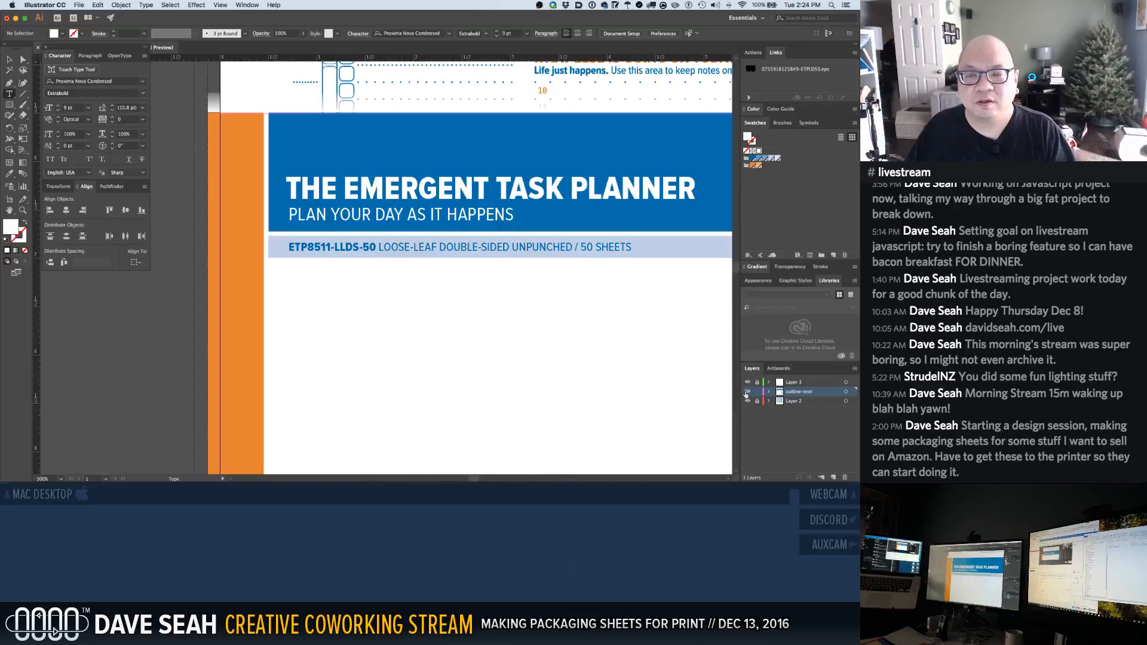
Toggle Layer 3's visibility to check its live text, lock the outline-text layer, and make the unlocked Layer 3 active
left_click(747, 382)
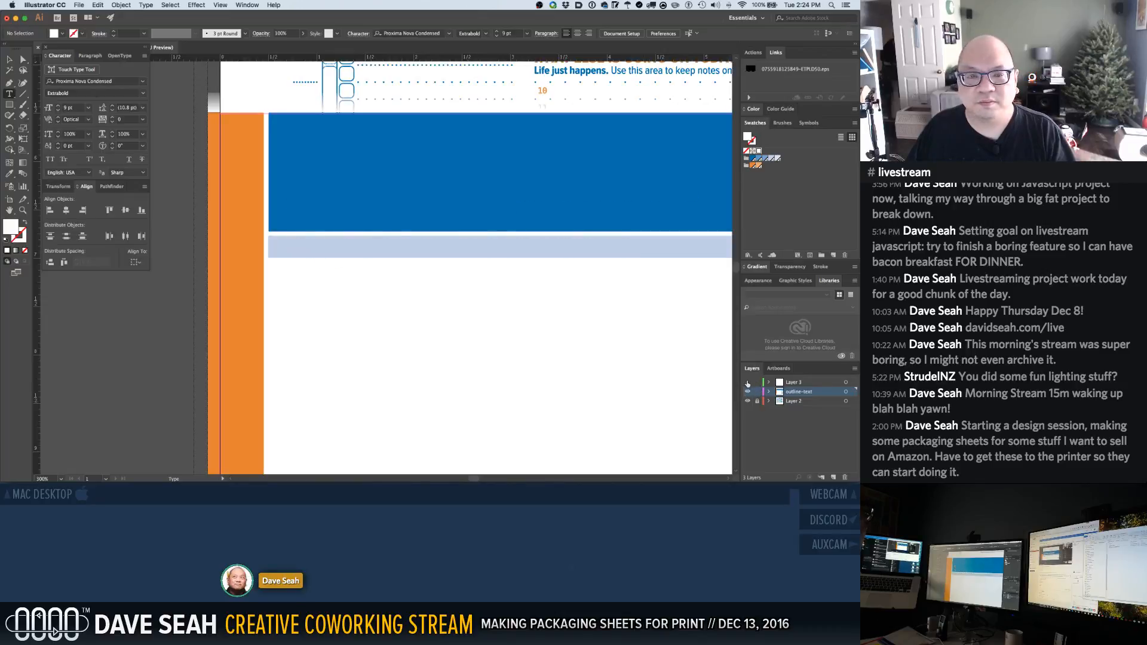
left_click(747, 383)
left_click(747, 383)
left_click(748, 383)
left_click(757, 392)
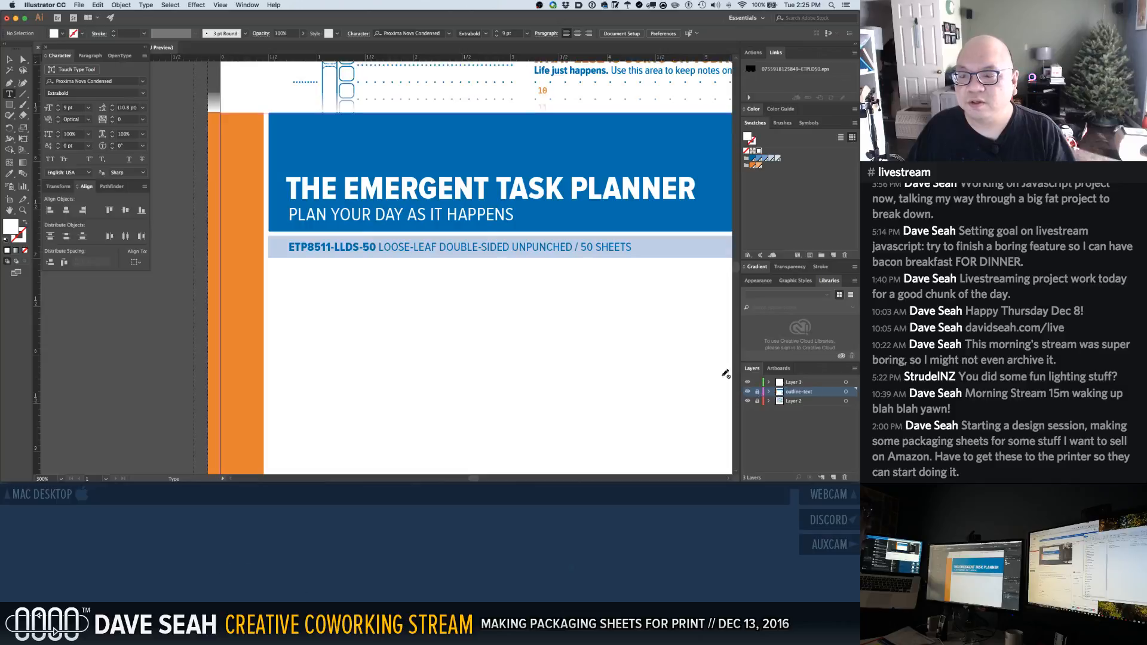
left_click(814, 383)
Set the words LOOSE-LEAF DOUBLE-SIDED UNPUNCHED / 50 SHEETS in the product line to Semibold and deselect the text
left_click_drag(380, 247, 632, 247)
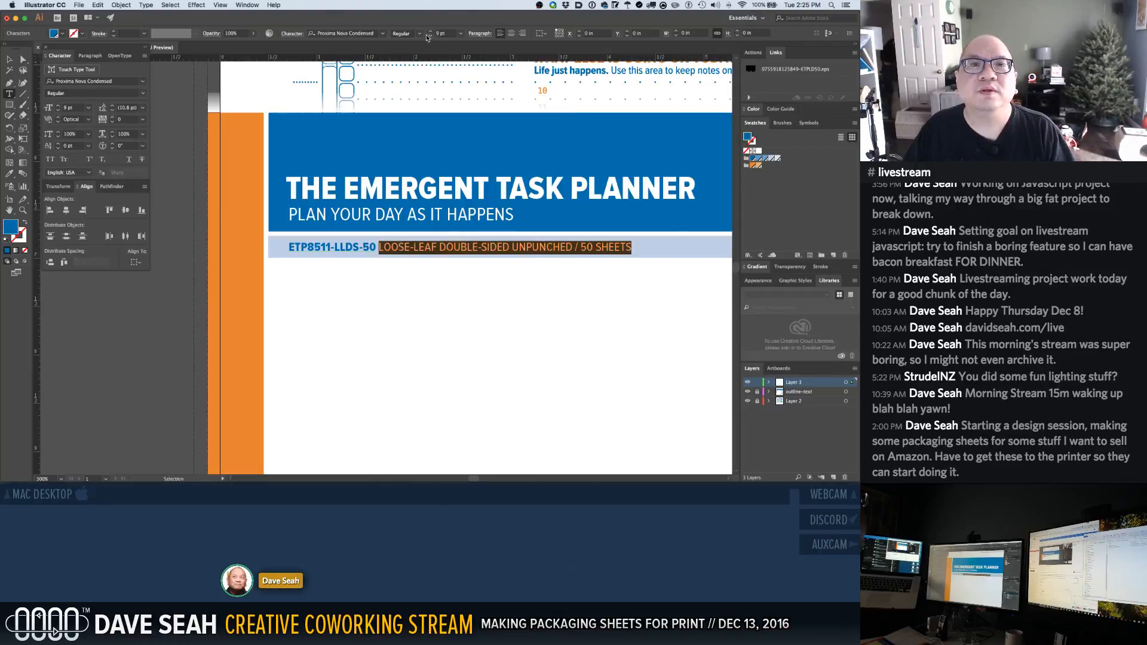
left_click(419, 34)
left_click(420, 106)
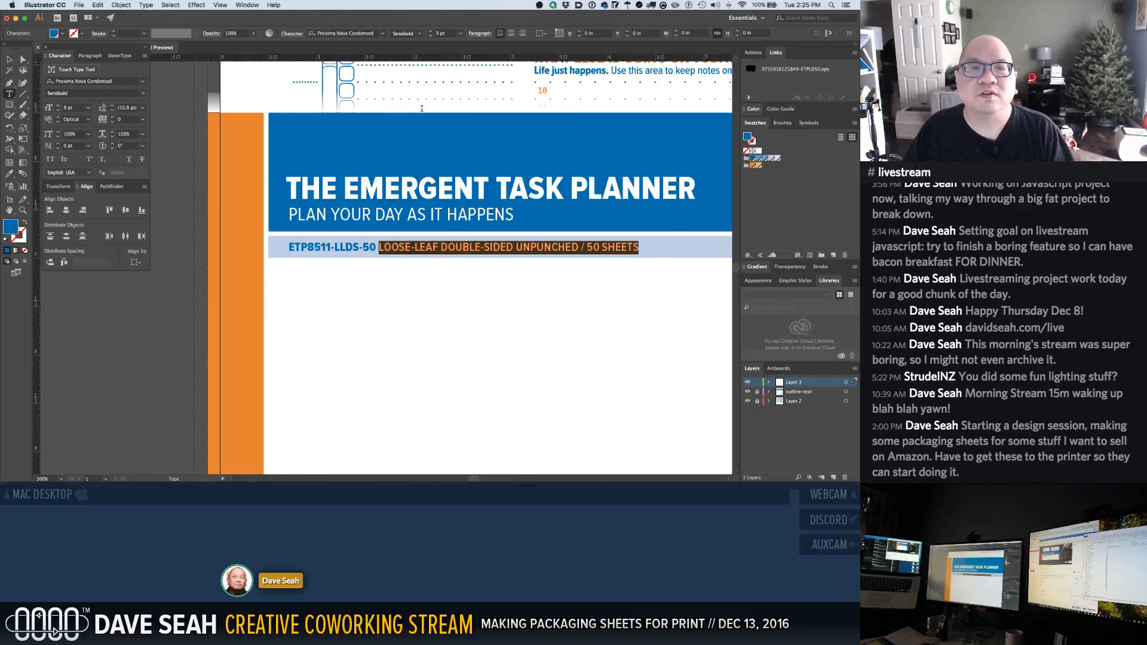
left_click(447, 339, "super")
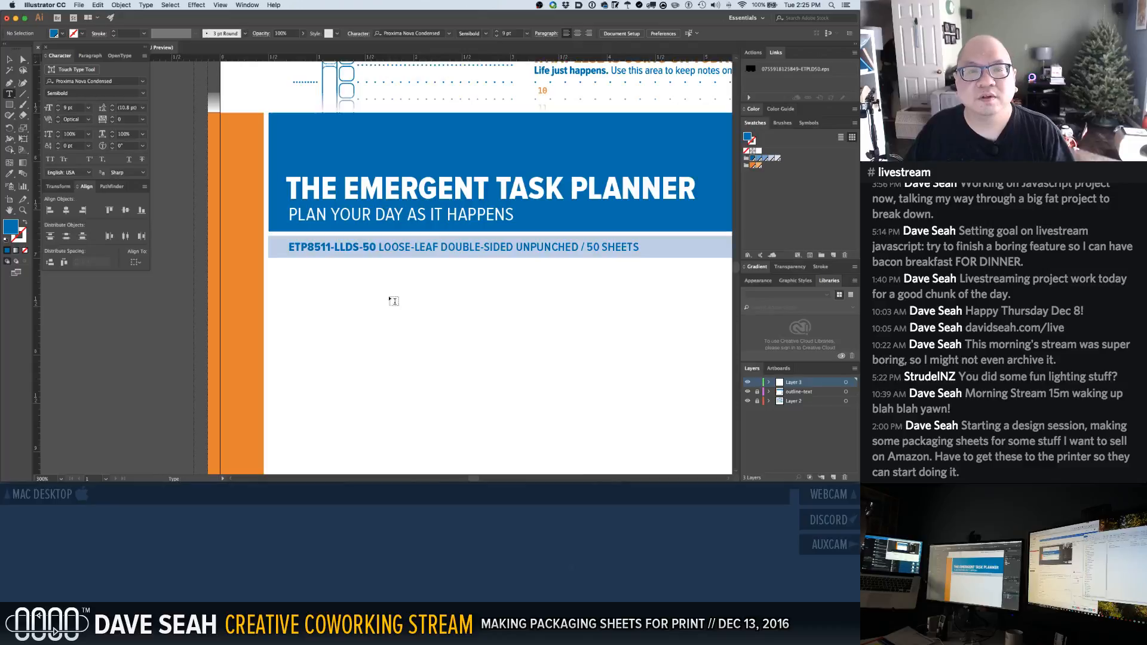
Unlock the outline-text layer and select the outlined brand line and website line under the logo to check how they are grouped
left_click(378, 293, "alt+super")
left_click(378, 293, "alt+super")
left_click(380, 293, "alt+super")
left_click_drag(351, 167, 284, 296)
left_click(389, 327, "alt+super")
left_click(389, 326, "alt+super")
left_click(392, 327, "alt+super")
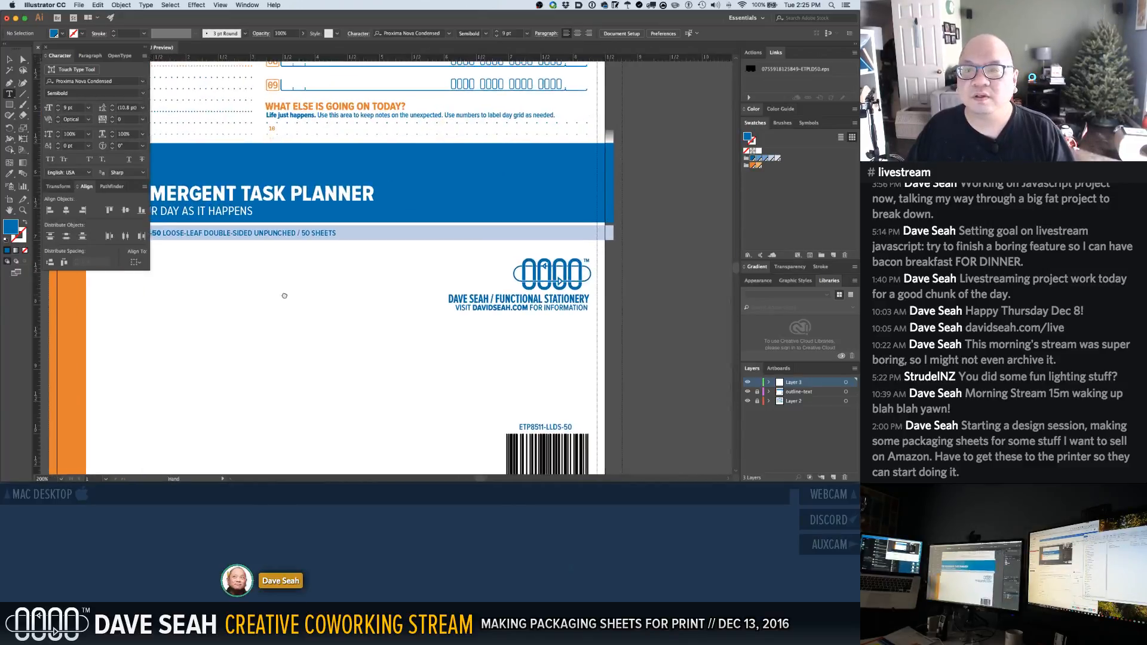
left_click_drag(397, 331, 451, 317)
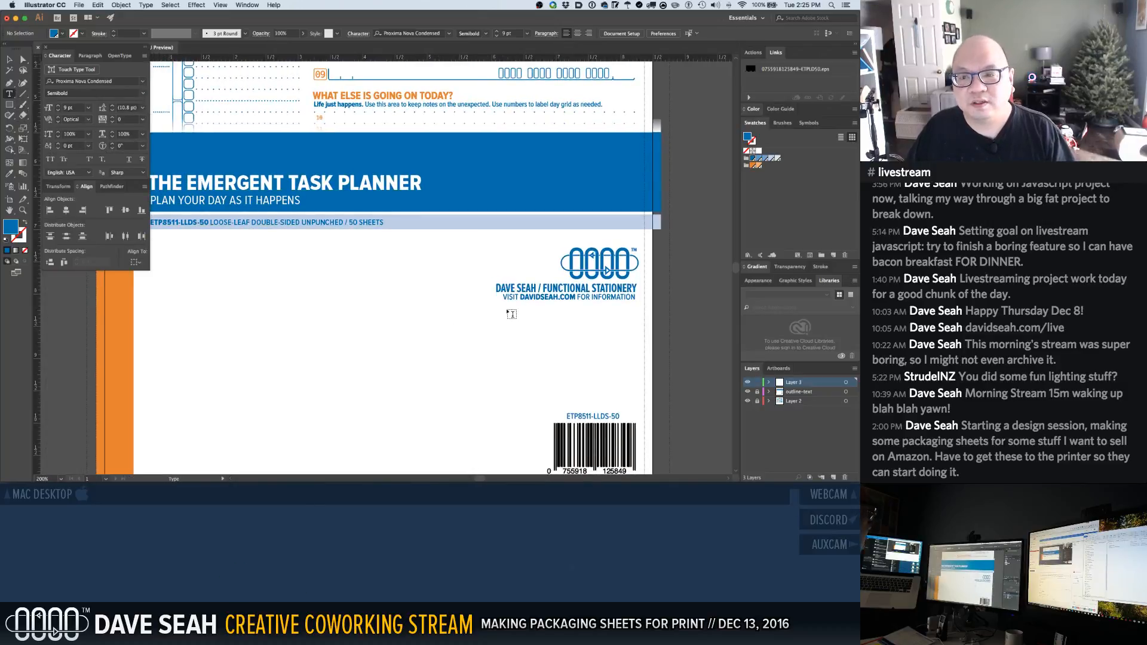
key("super+space")
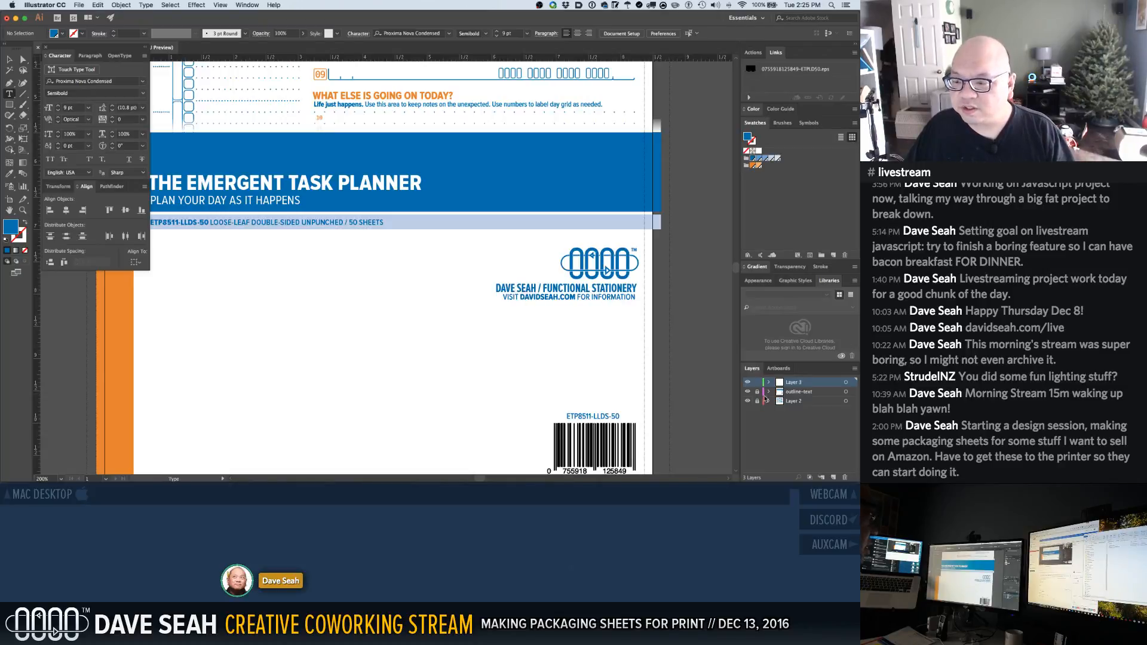
left_click(756, 391)
key("v")
left_click(553, 290)
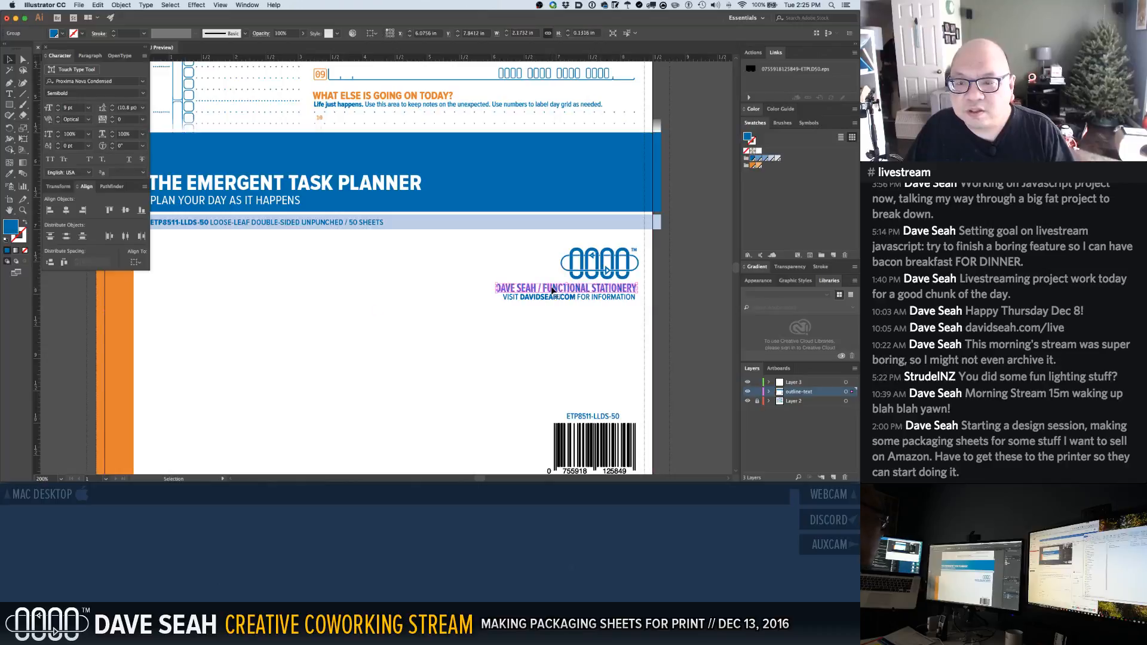
left_click(557, 298)
left_click(555, 306)
Isolate the outlined brand line group under the logo to inspect it, and exit isolation
double_click(541, 291)
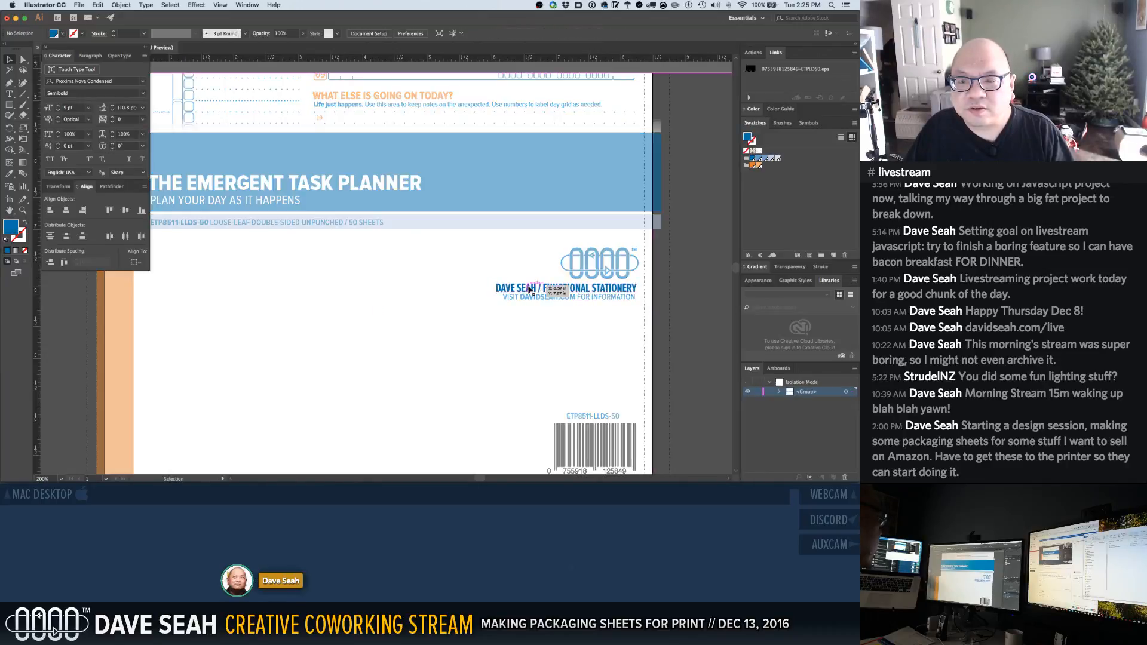
left_click(519, 289)
double_click(479, 295)
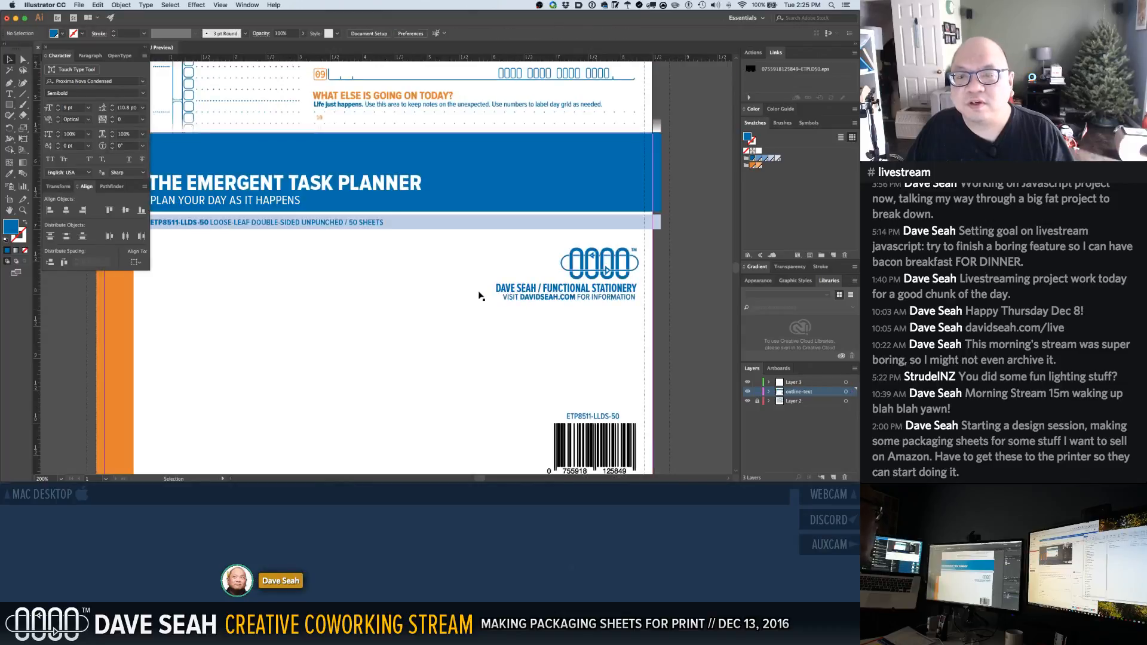
Add a live text line below the outlined website line, with the brand name followed by "/ FUNCTION STATIONERY"
left_click(9, 94)
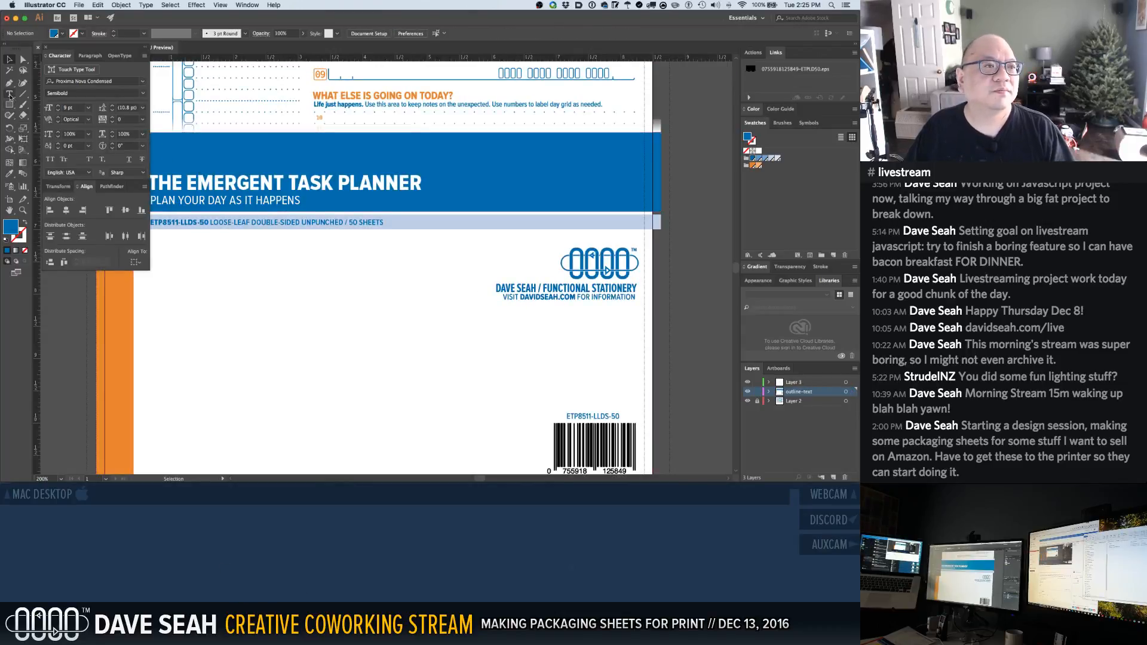
left_click(498, 321)
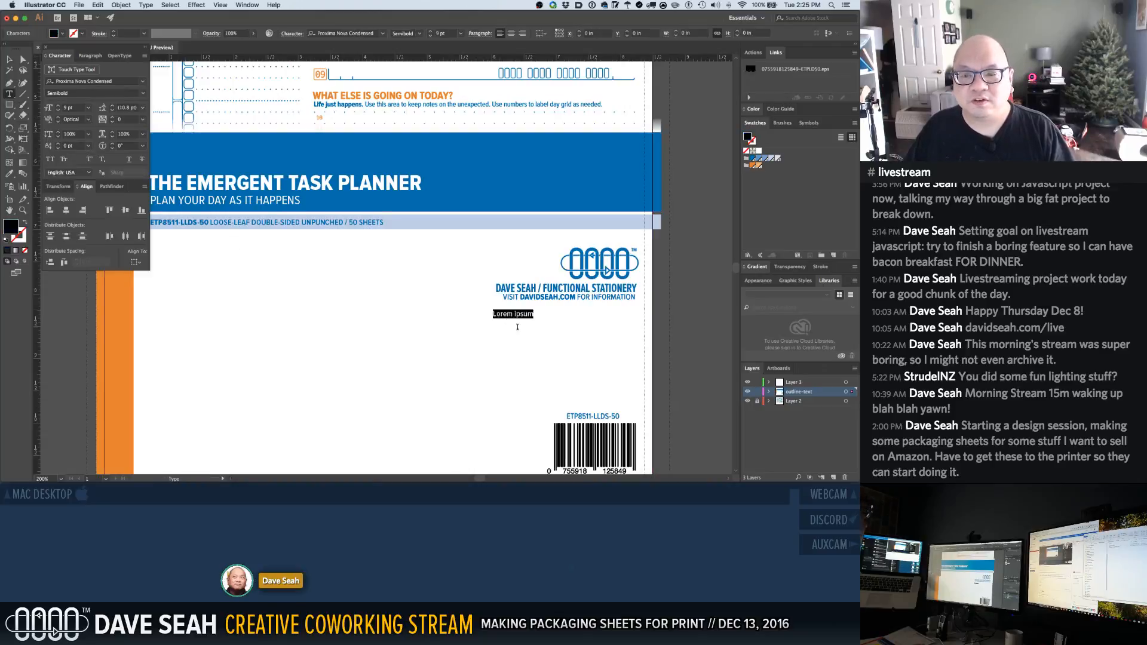
type("DAVE SEAH / FUNCTION S")
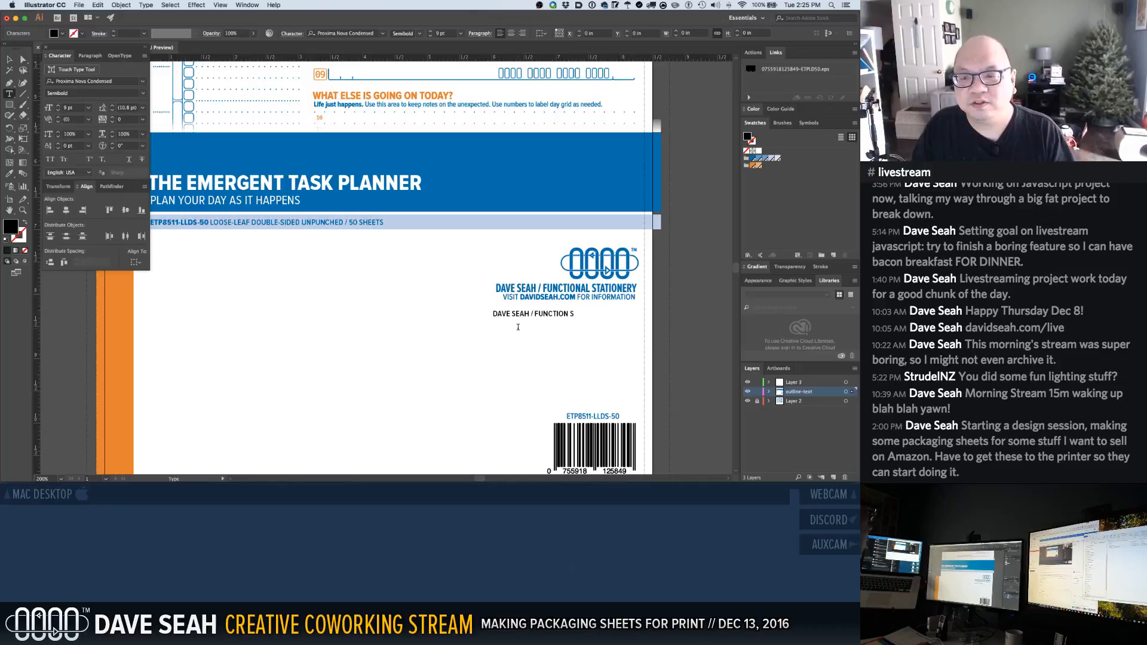
type("TATIONA")
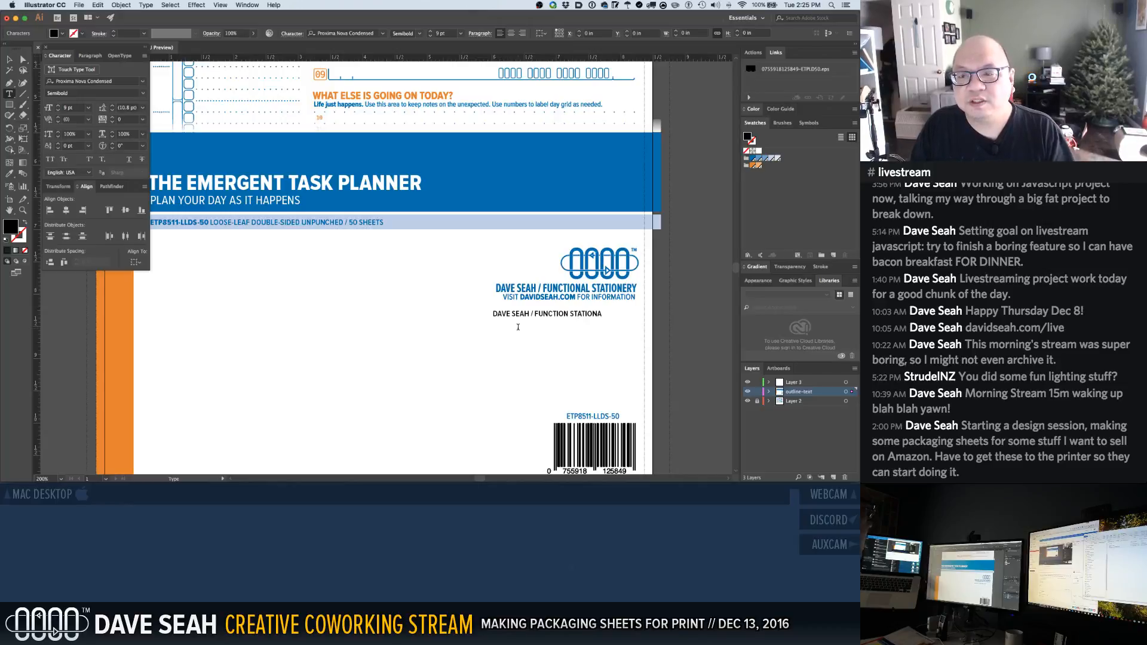
key("BackSpace")
type("E")
Format the new live brand line as 12 pt Proxima Nova Extra Condensed and finish text editing
key("super+a")
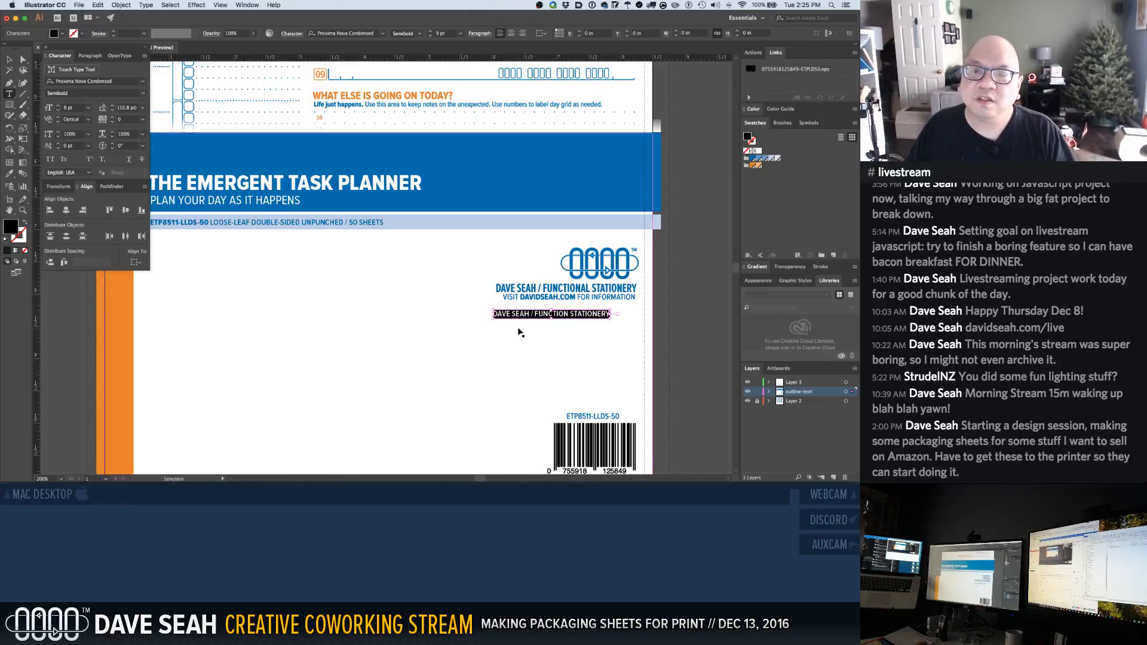
left_click(461, 34)
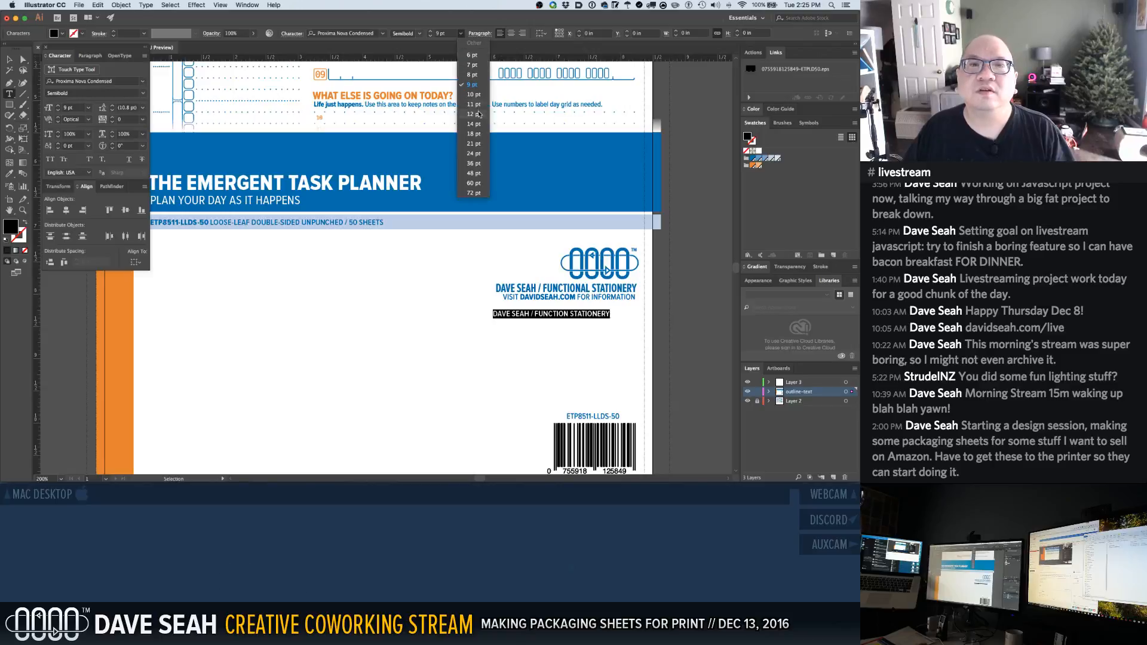
left_click(474, 114)
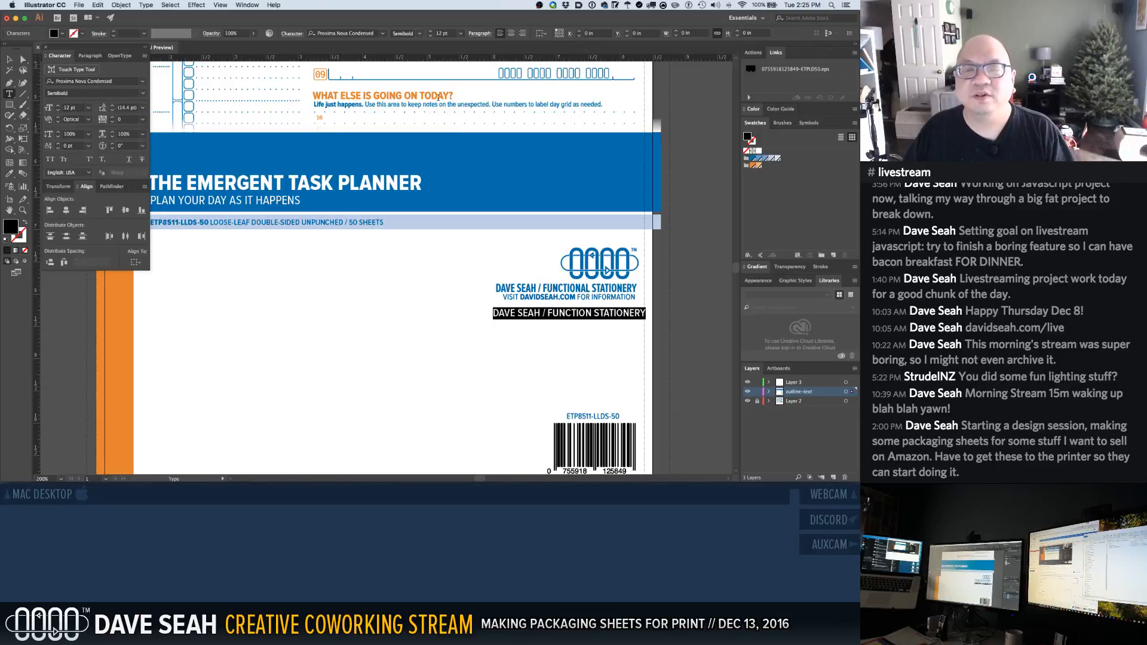
left_click(382, 33)
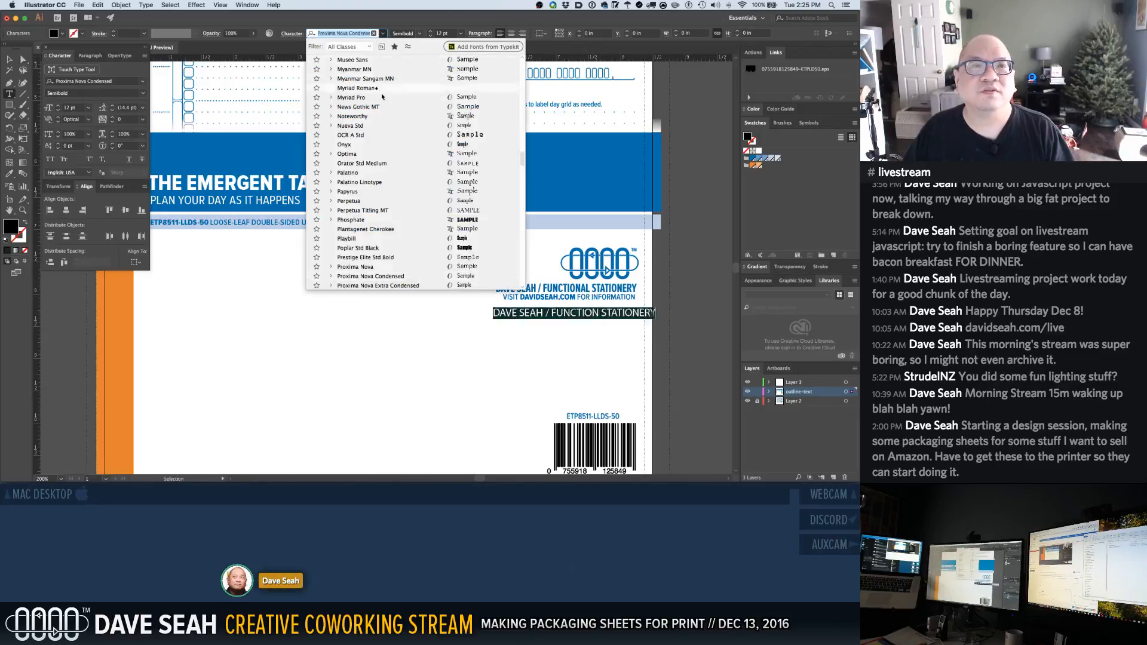
left_click(389, 284)
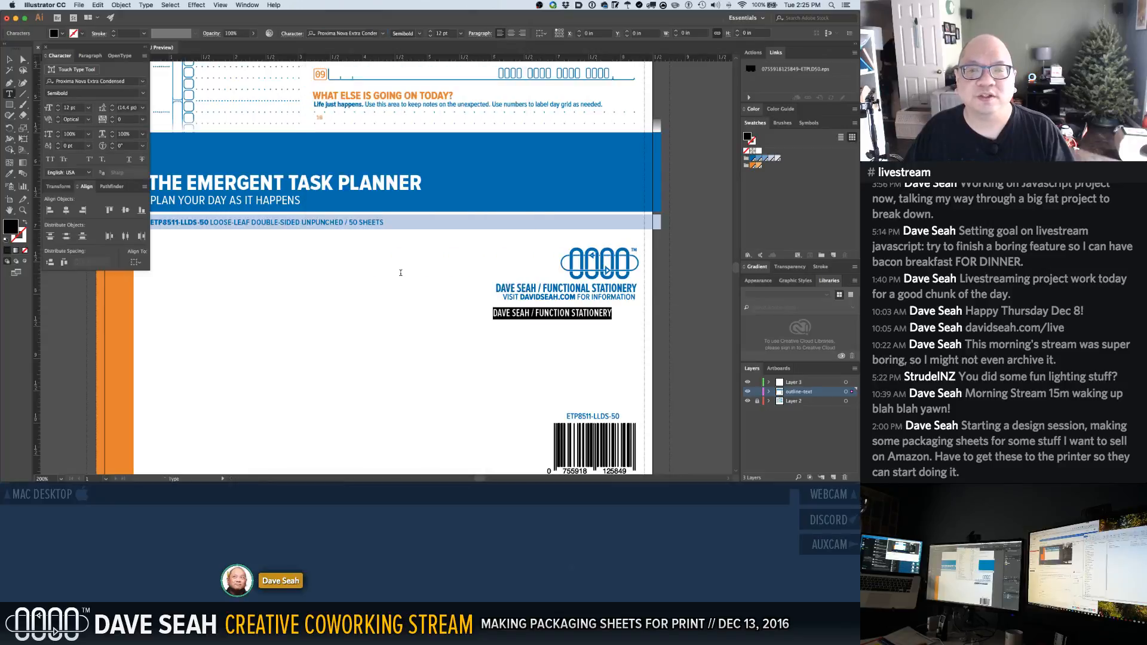
left_click(458, 318, "super")
key("v")
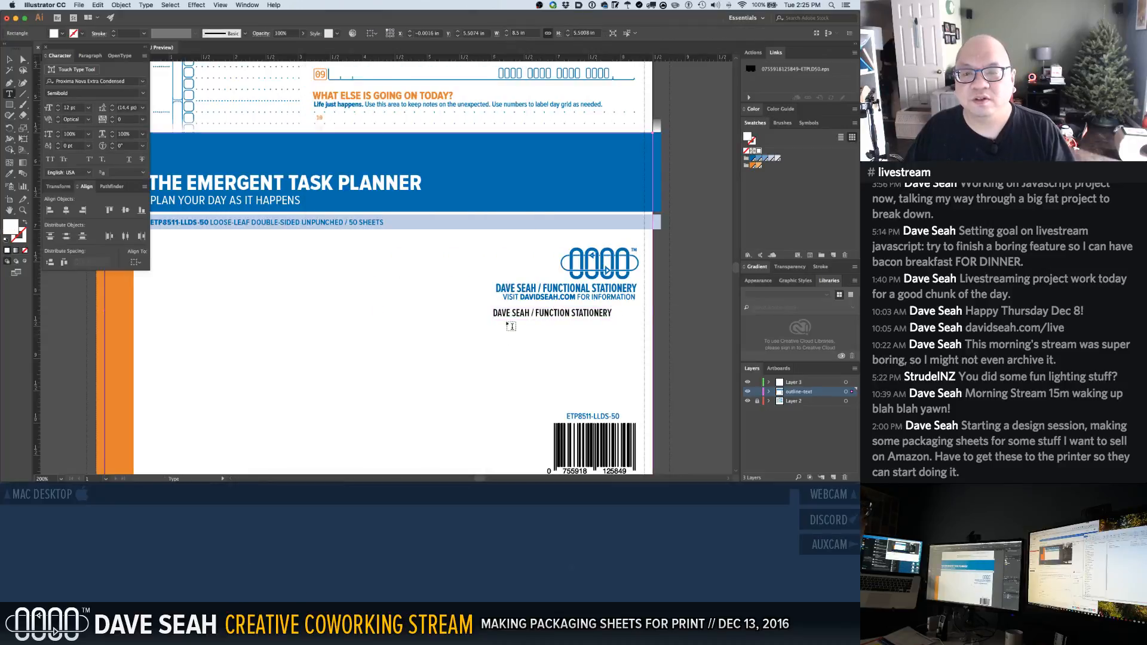
Set the font style of the live brand line to Bold
left_click(507, 316)
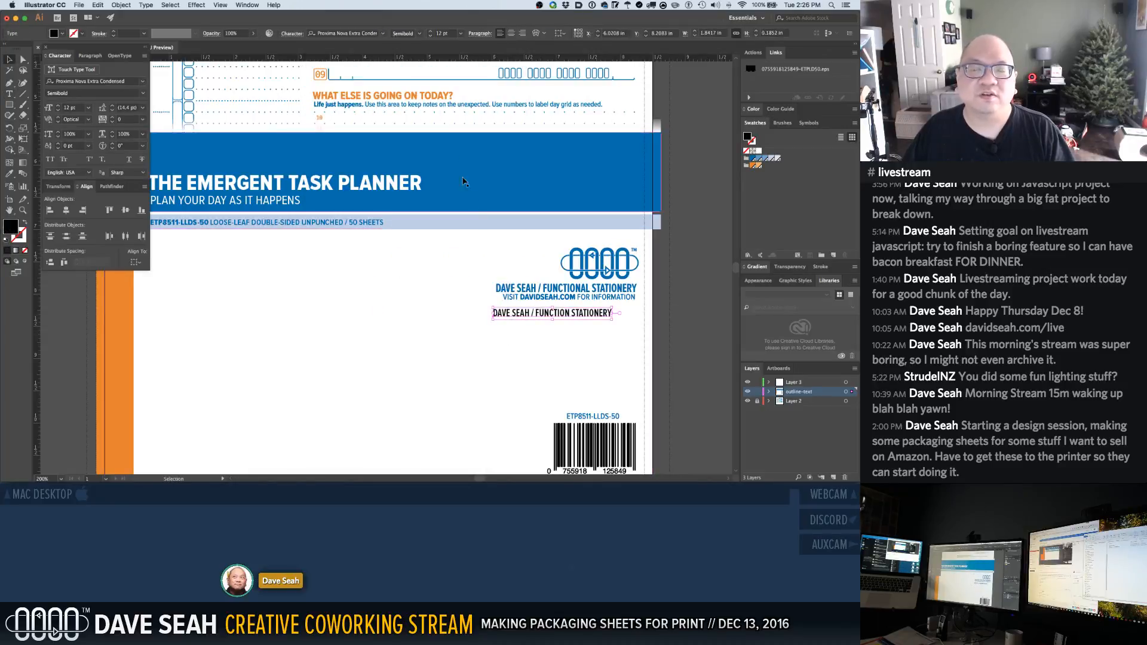
left_click(420, 34)
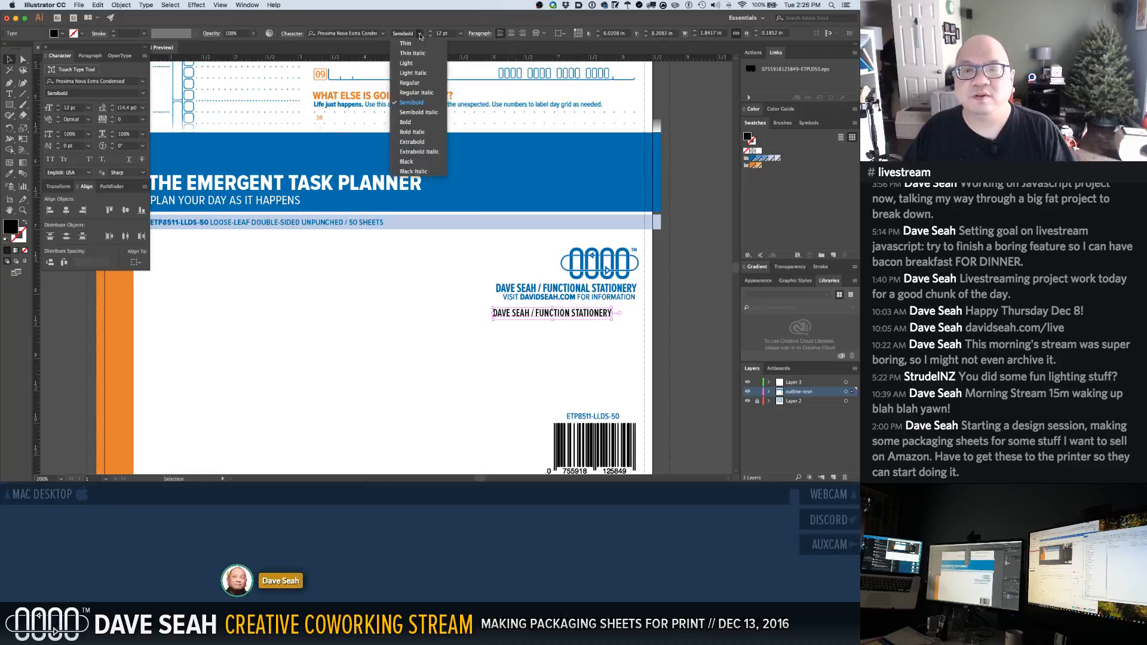
left_click(411, 142)
left_click(412, 182)
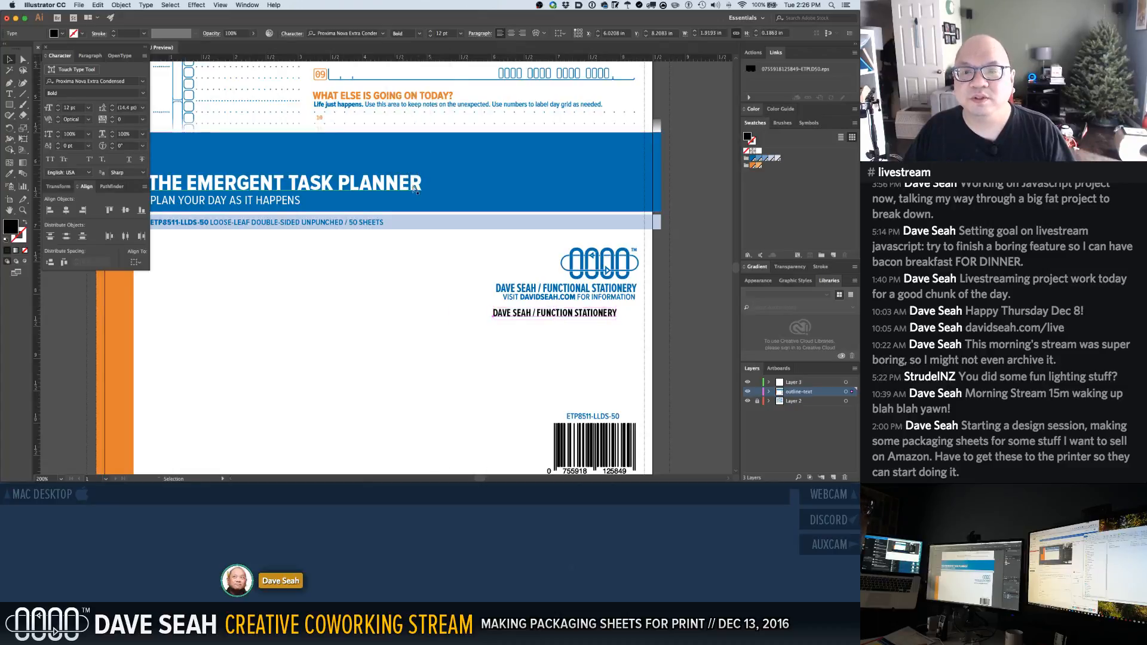
Enlarge the live brand line to 14 pt and move it lower, aligning its left edge with the outlined brand line
left_click_drag(529, 313, 529, 337)
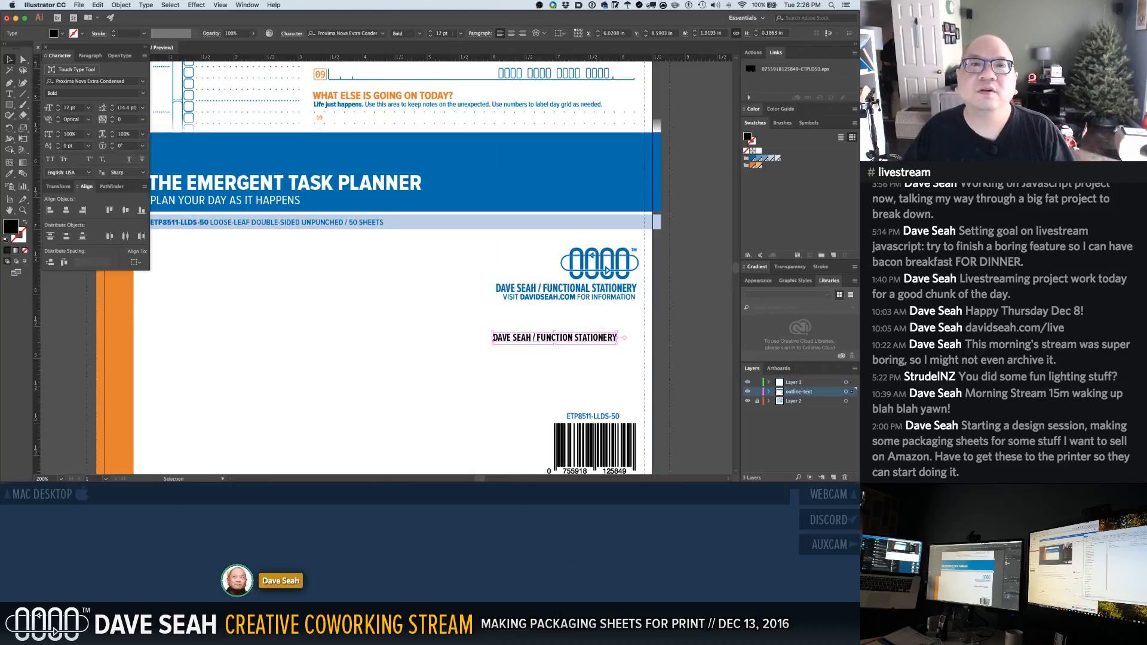
left_click(463, 34)
left_click(473, 124)
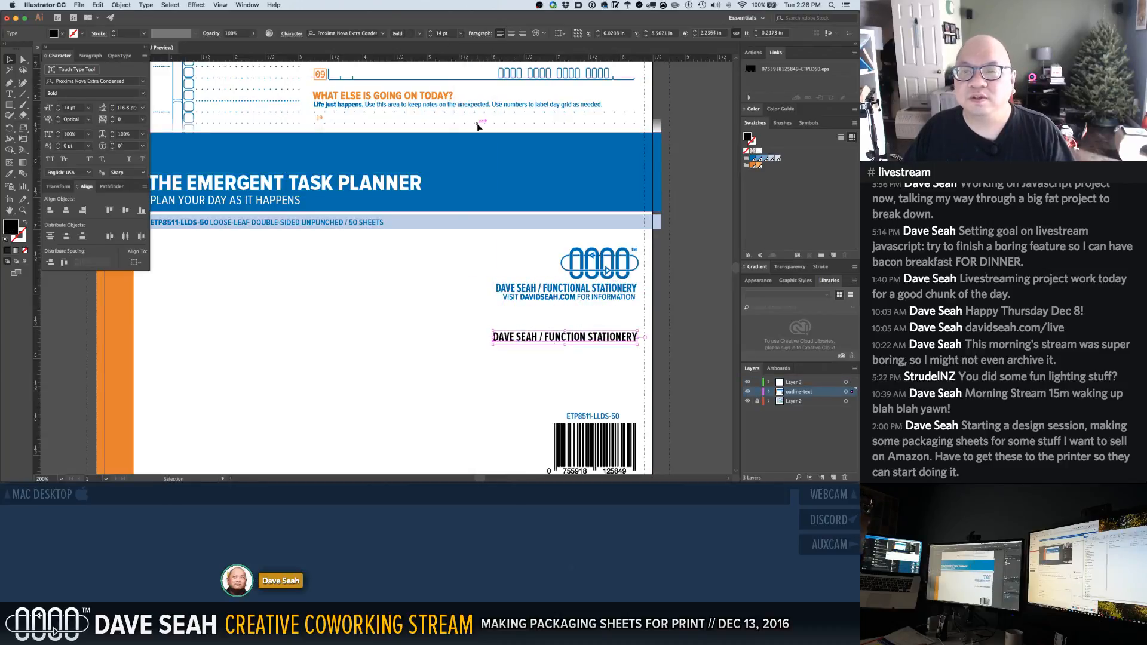
left_click(396, 257)
mouse_move(504, 338)
left_mouse_down()
mouse_move(506, 288)
mouse_move(517, 337)
left_mouse_up()
Duplicate the live brand line just above the original and correct the copy's ending to "/ FUNCTIONAL STATIONERY"
left_click(508, 306)
key("t")
type("NAL STATIONERY")
left_click(577, 348, "super")
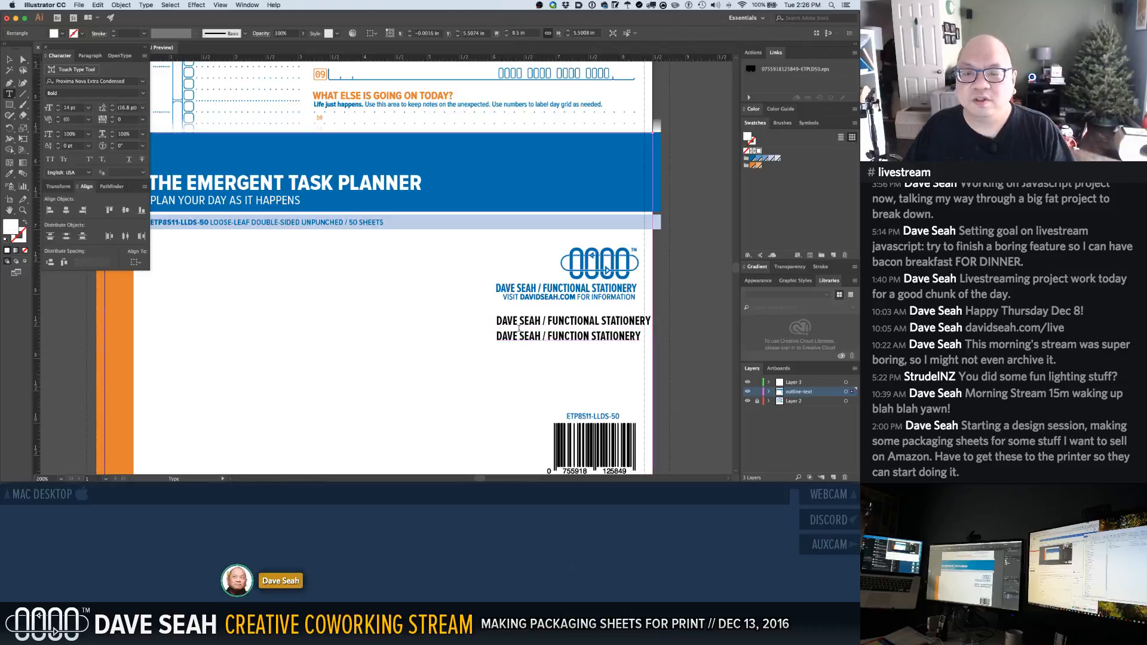
Tighten the tracking of the corrected "/ FUNCTIONAL STATIONERY" line to -5
triple_click(526, 321)
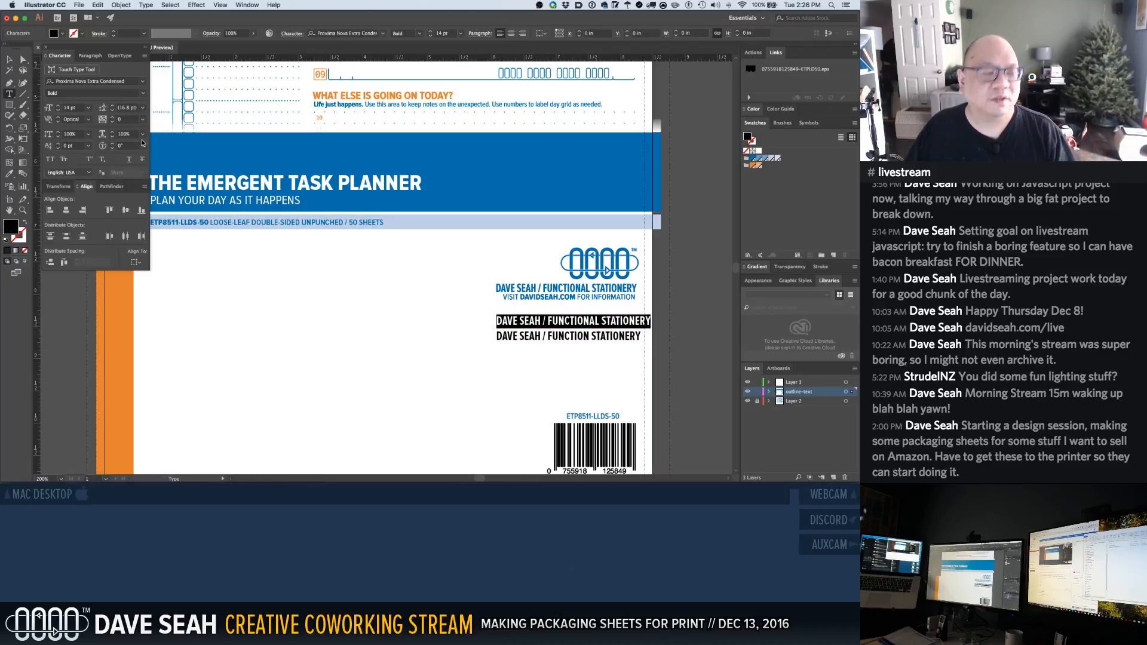
key("alt+Left")
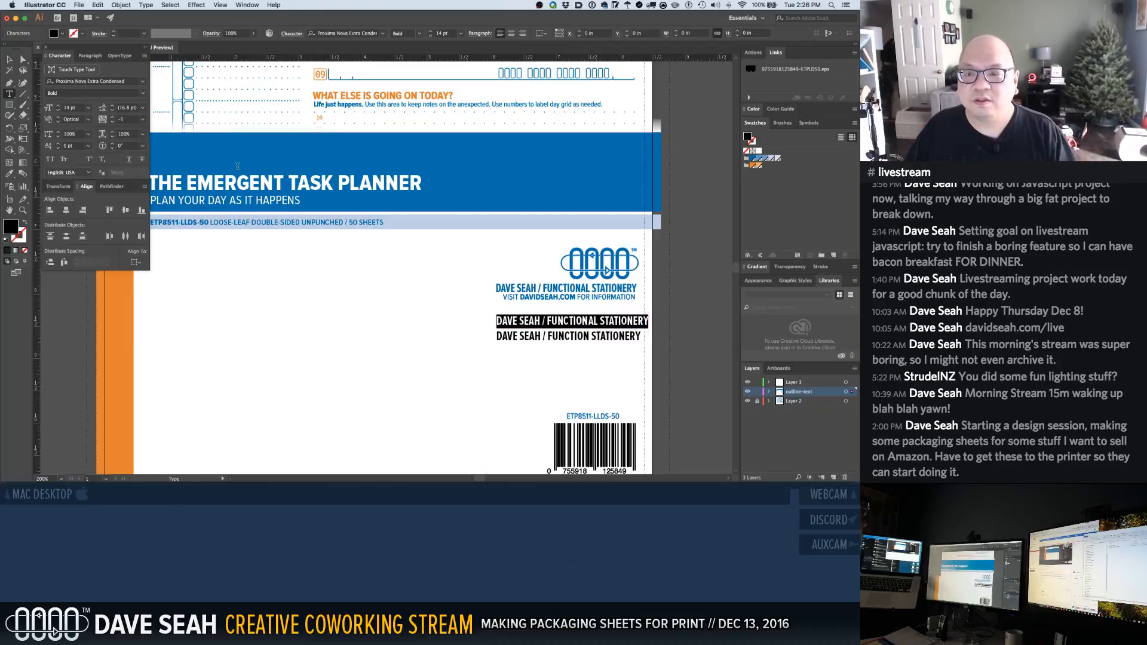
key("Escape")
Overlay the corrected live line on the outlined brand line to compare their letterforms, leaving the font size at 14 pt
left_click_drag(502, 321, 531, 314)
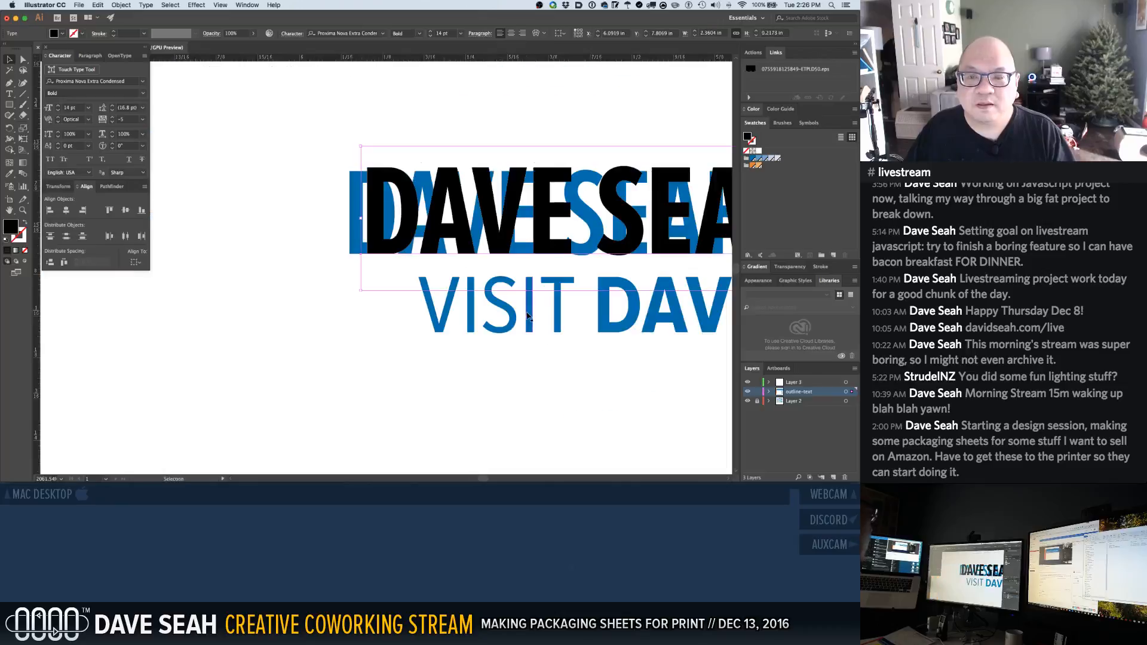
left_click(462, 34)
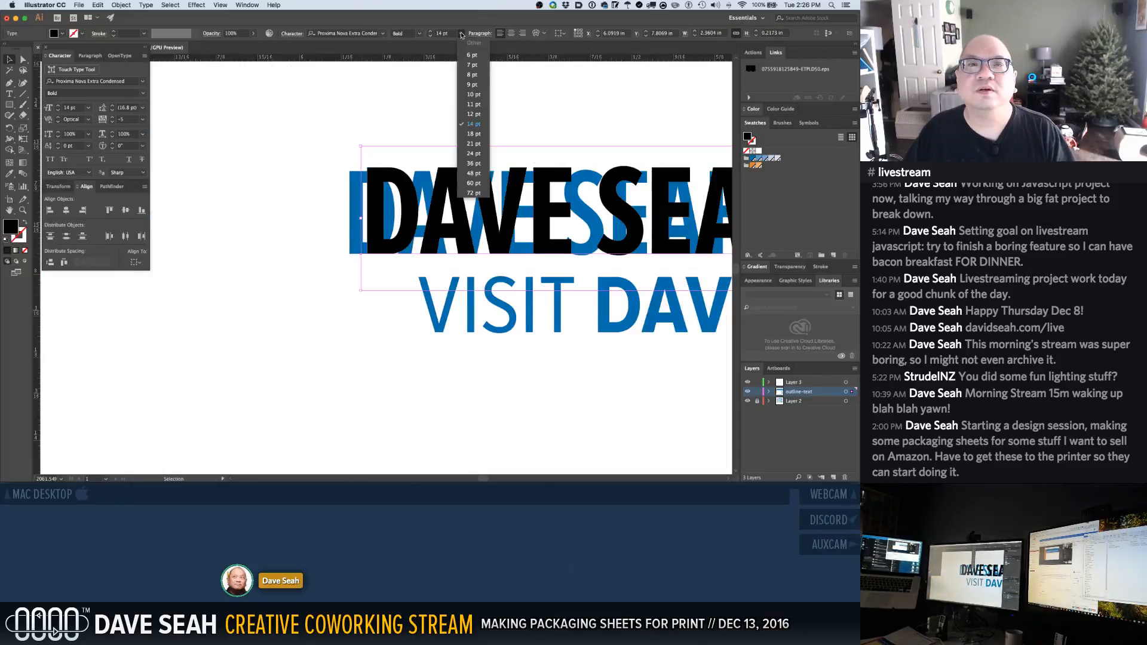
left_click(429, 110)
Move the corrected live brand line below the outlined website line and delete the spare "/ FUNCTION STATIONERY" line
left_click(406, 321, "alt+super")
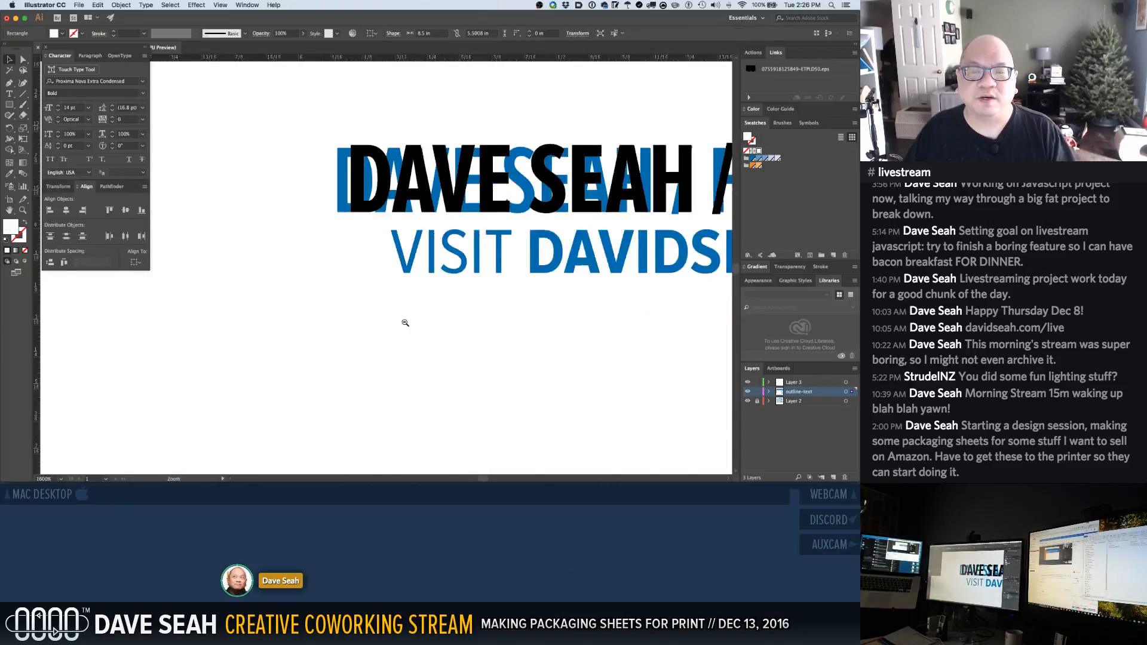
left_click(406, 320, "alt+super")
left_click(406, 320, "alt+super")
left_click(405, 319, "alt+super")
left_click(406, 320, "alt+super")
left_click_drag(405, 320, 407, 396)
left_click_drag(388, 226, 357, 277)
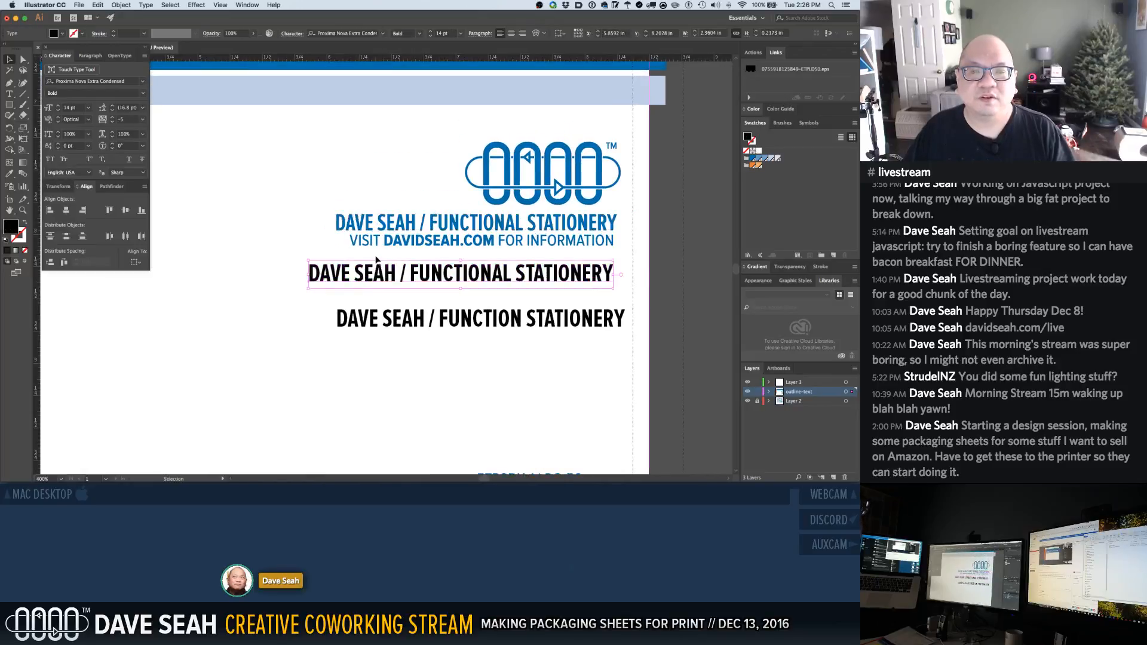
left_click(413, 325)
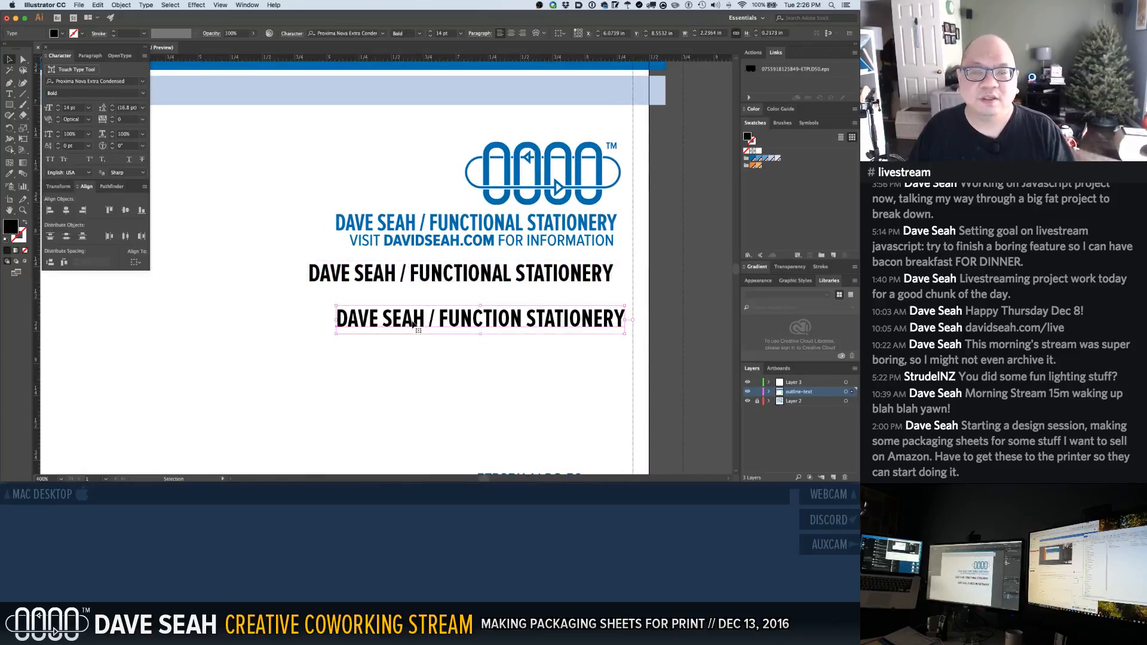
key("Delete")
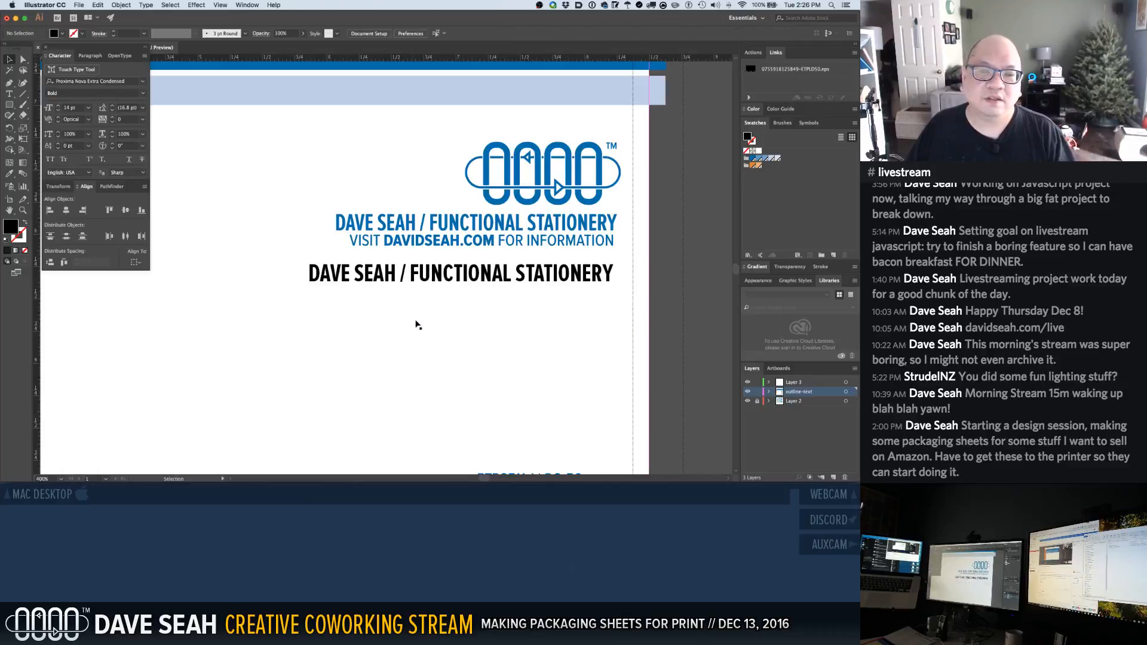
Duplicate the live brand line directly below itself and retype the copy as "VISIT", the website address, and "FOR MORE INFORMATION"
left_click_drag(380, 278, 376, 305)
key("super+z")
double_click(376, 301)
double_click(375, 302)
key("super+a")
type("VISIT DAVIDSEAH.")
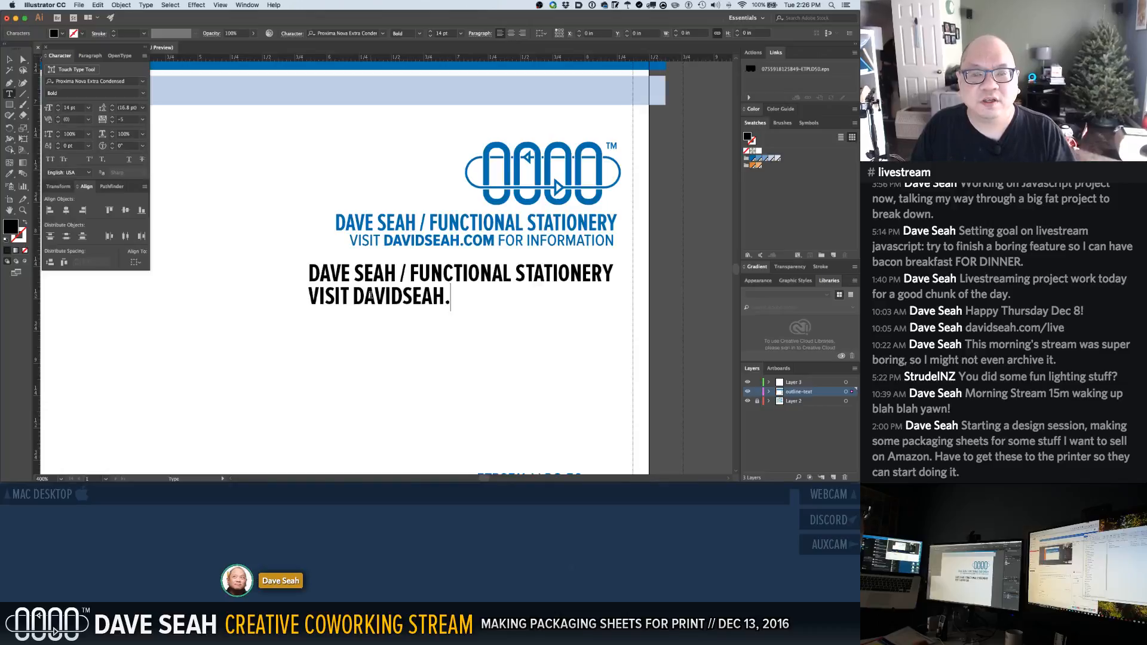
type("COM FOR")
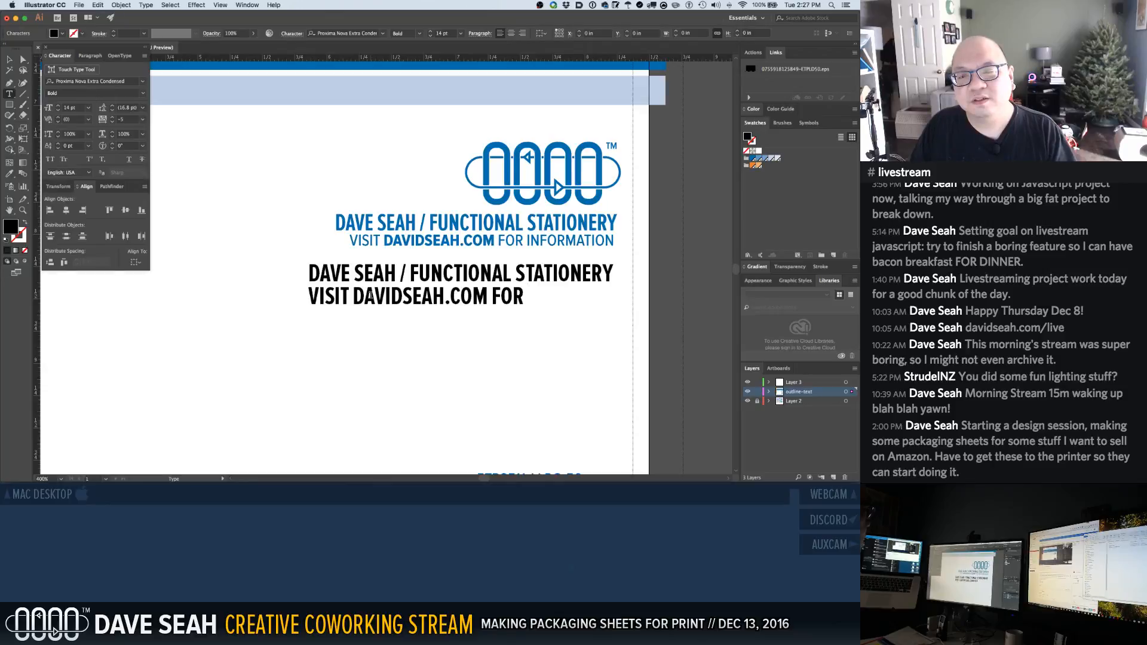
type("MORE INFORMATION")
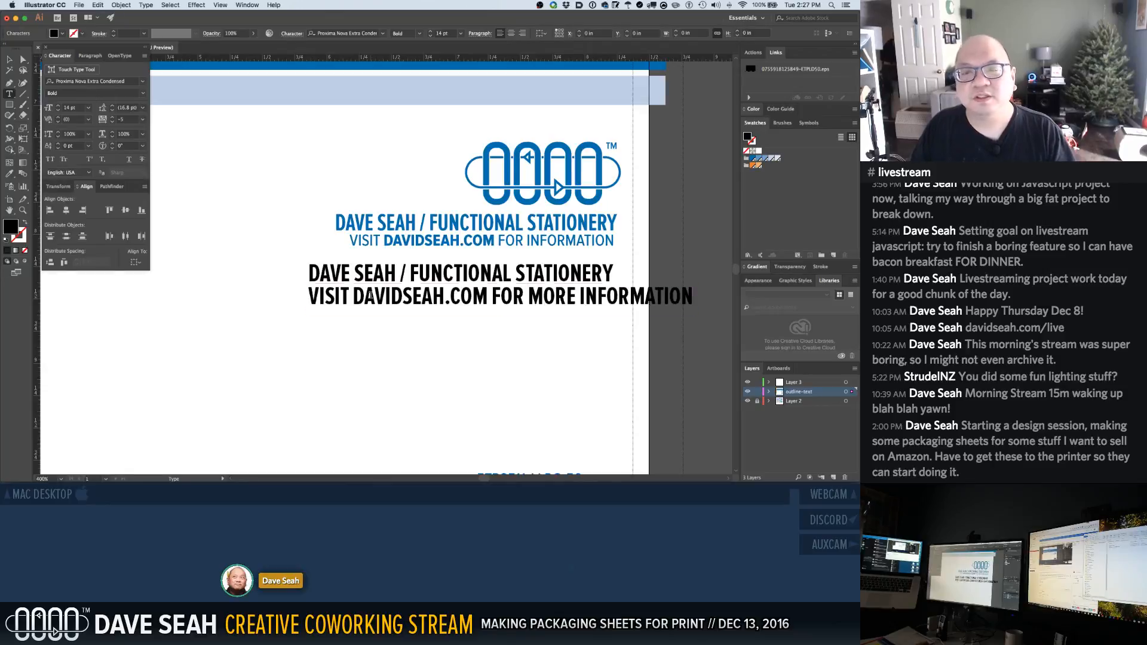
Format the whole live website line as 9 pt Proxima Nova Condensed Regular
triple_click(370, 295)
left_click(460, 34)
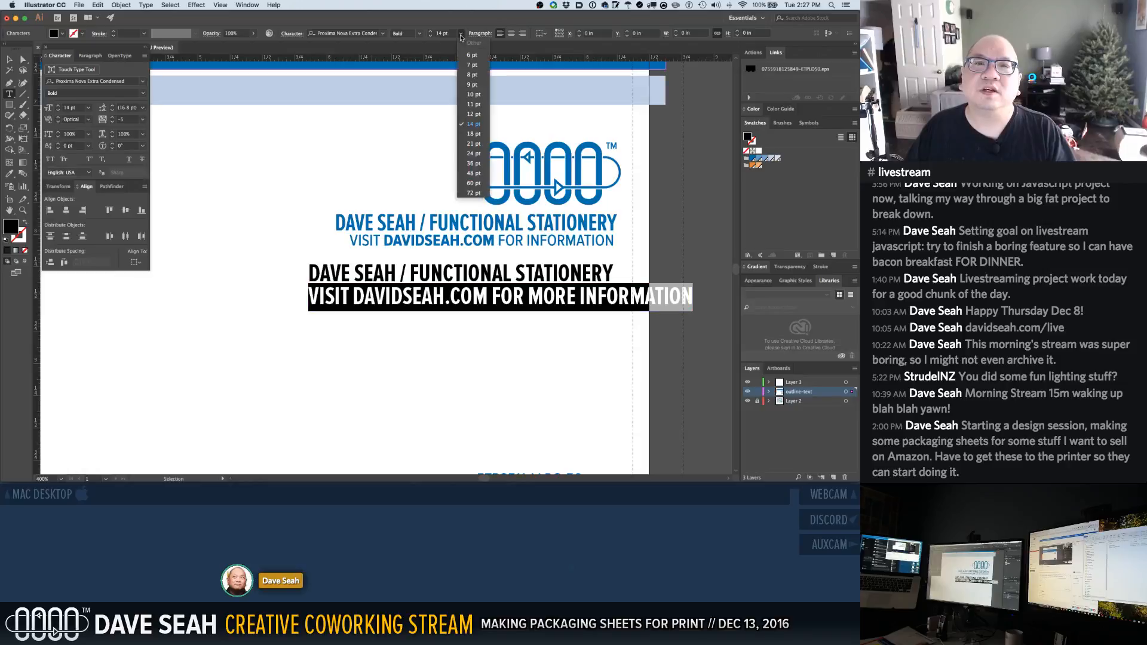
left_click(472, 85)
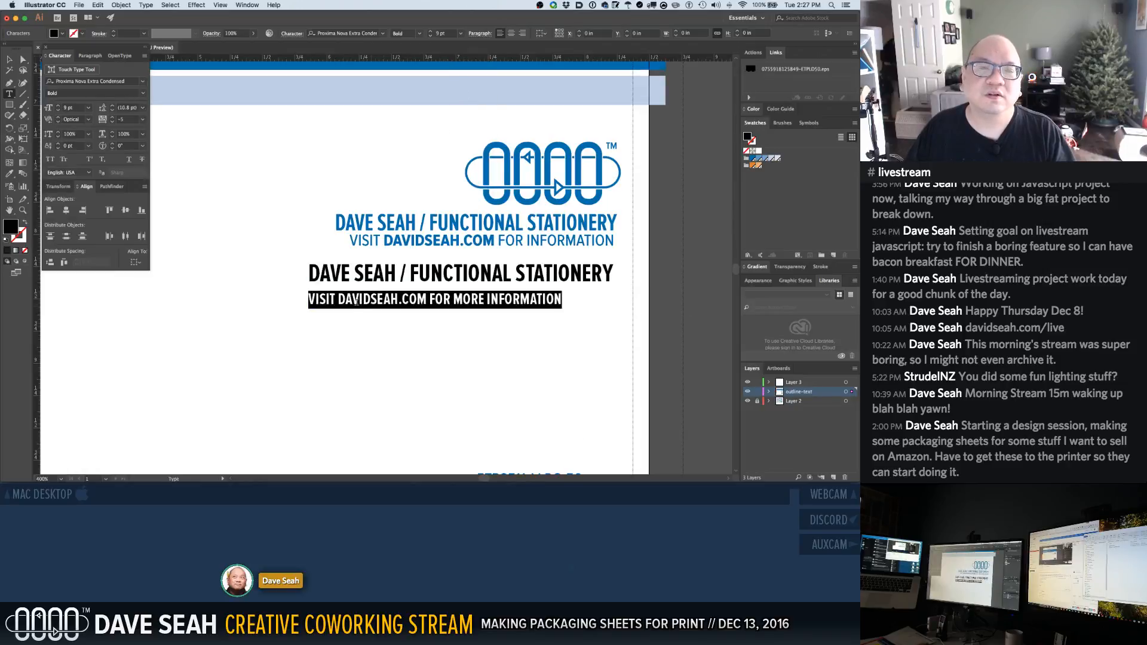
left_click(364, 34)
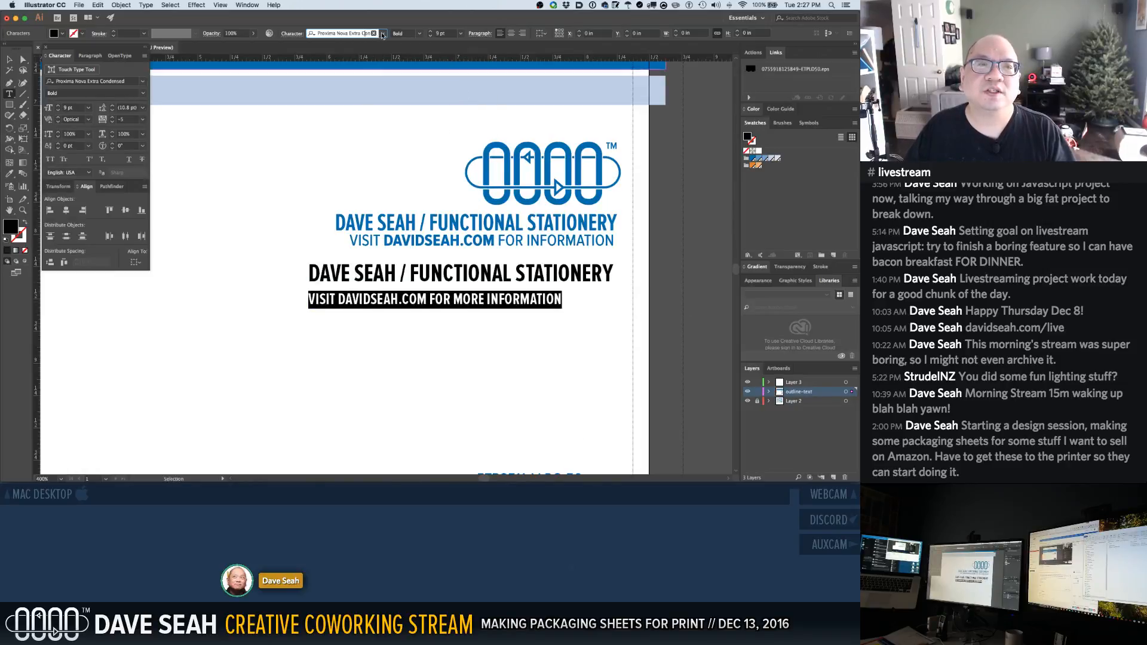
left_click(417, 37)
left_click(420, 80)
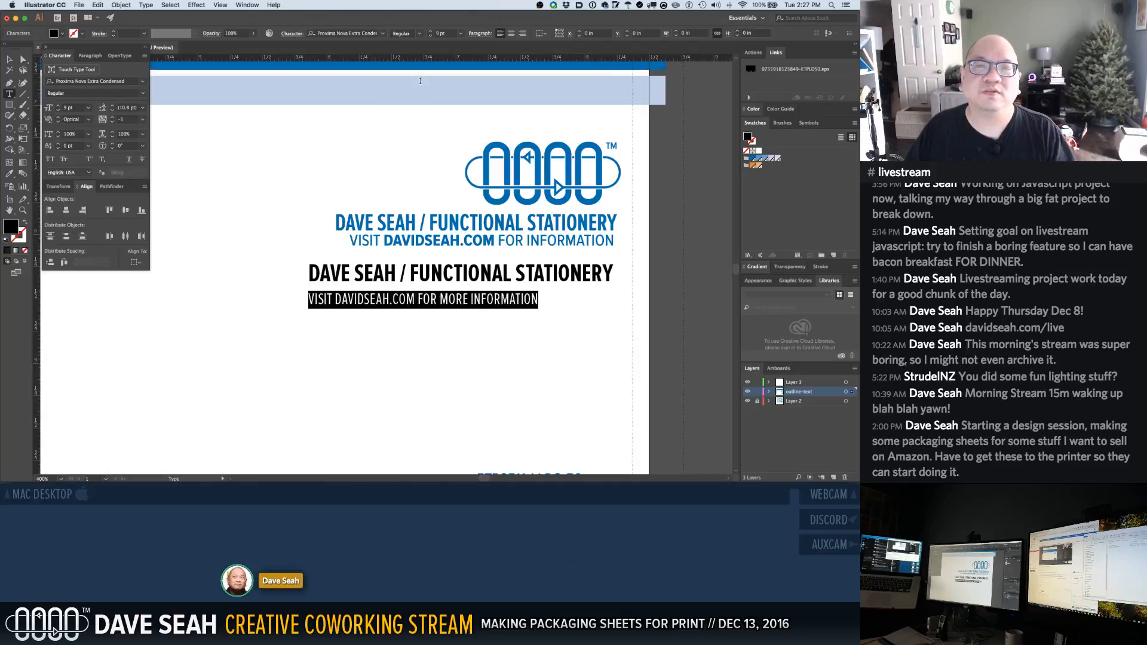
left_click(383, 34)
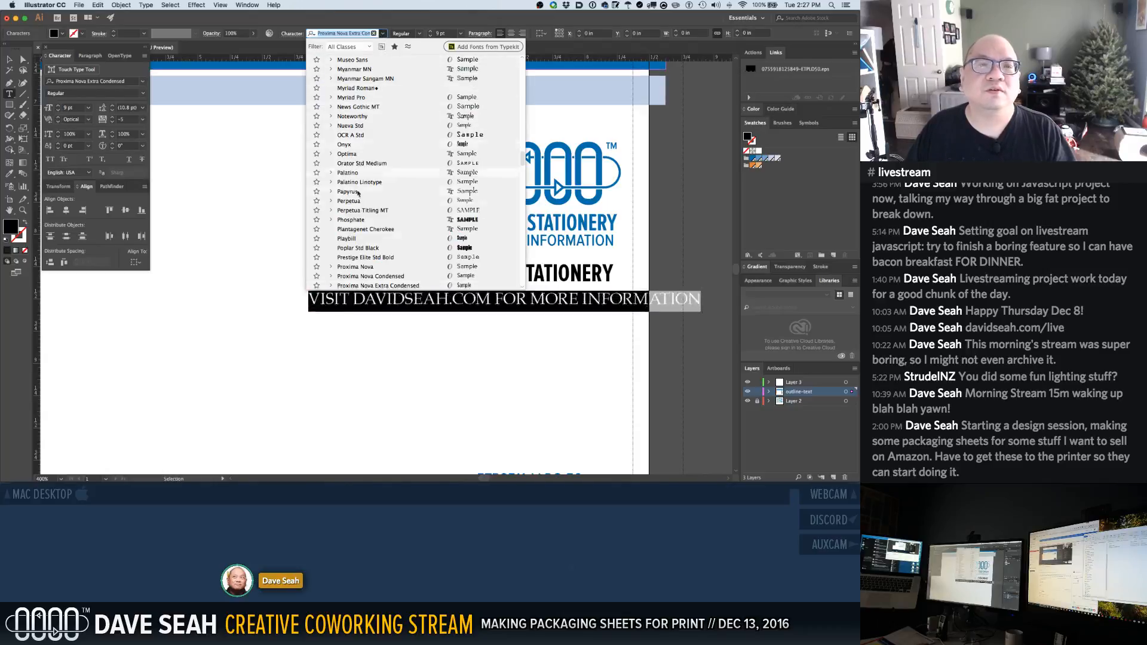
left_click(375, 277)
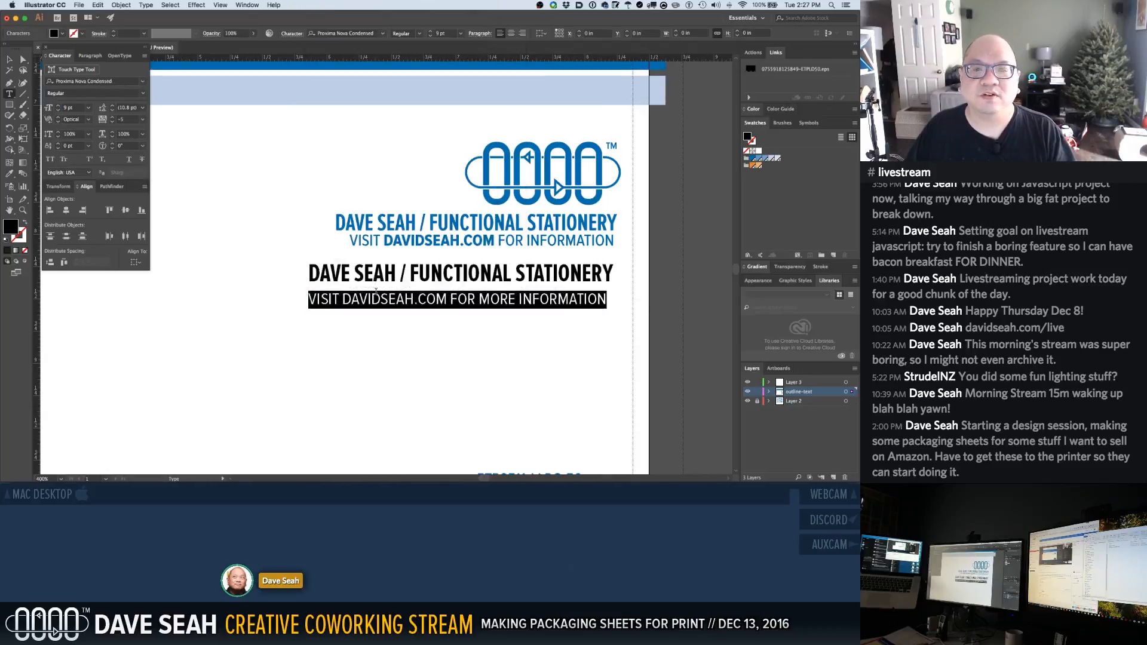
Set only the website address within the live "FOR MORE INFORMATION" line to Bold
left_click(329, 299)
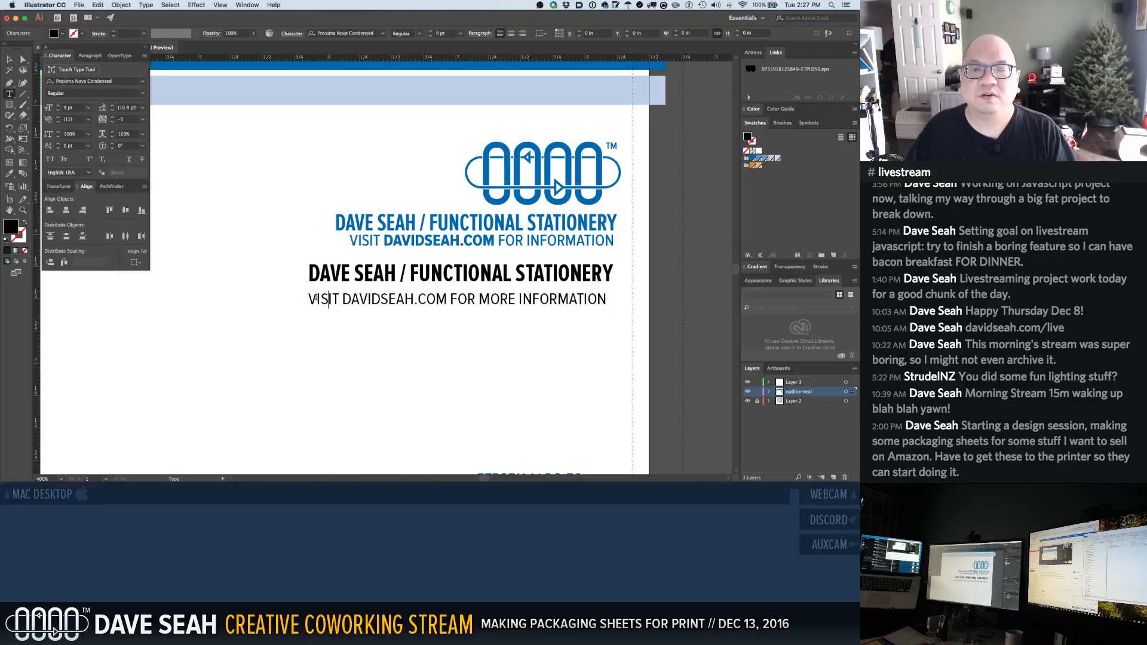
left_click_drag(342, 299, 446, 300)
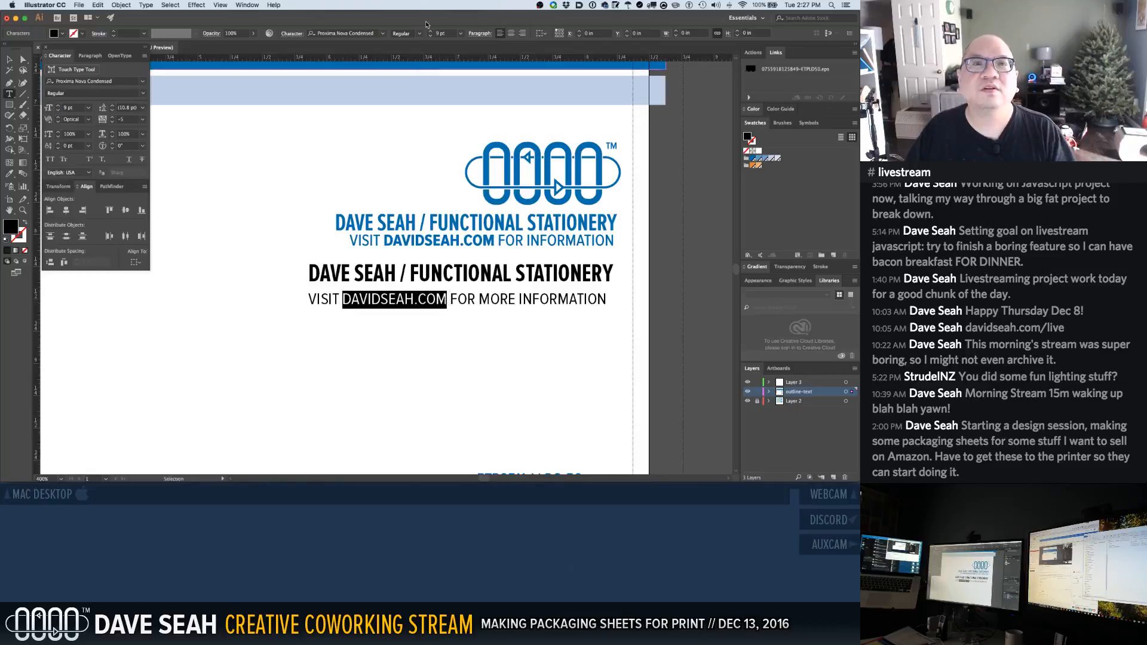
left_click(420, 34)
left_click(407, 122)
key("Escape")
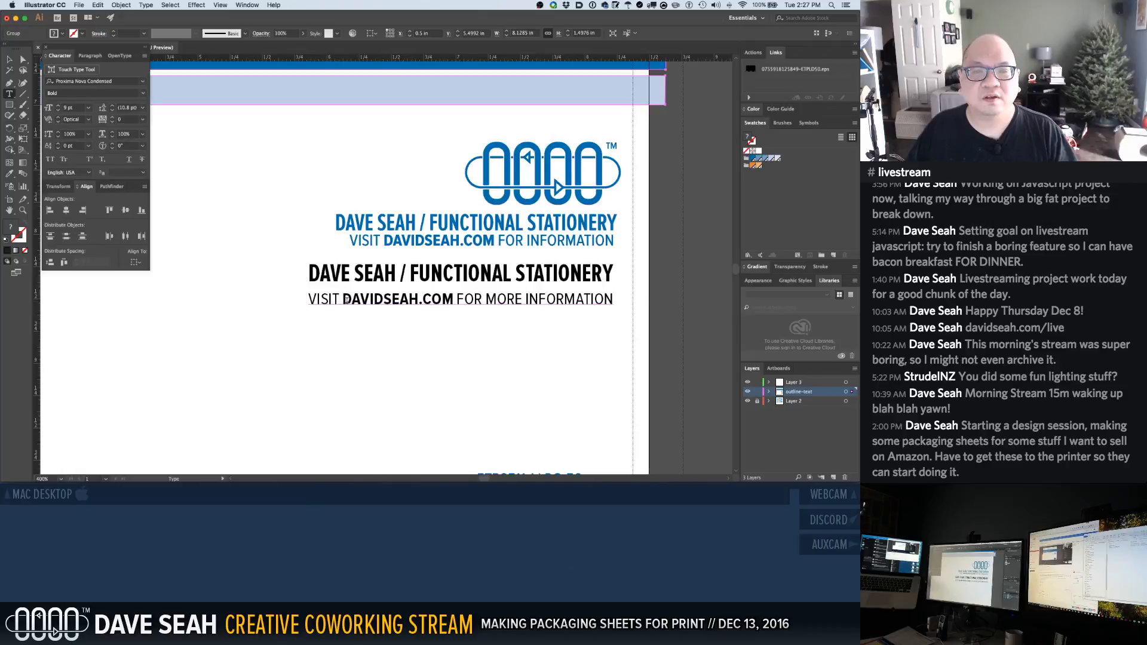
Move the live website line up so it sits close beneath the live brand line
left_click(393, 320, "alt+super")
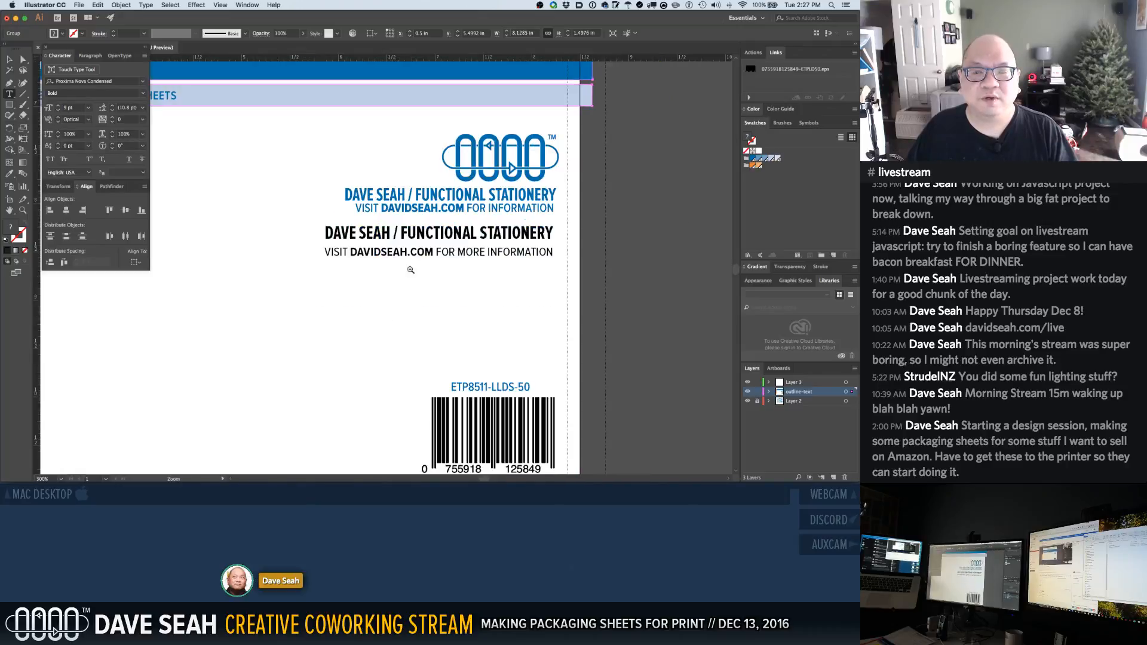
key("v")
left_click_drag(412, 252, 412, 245)
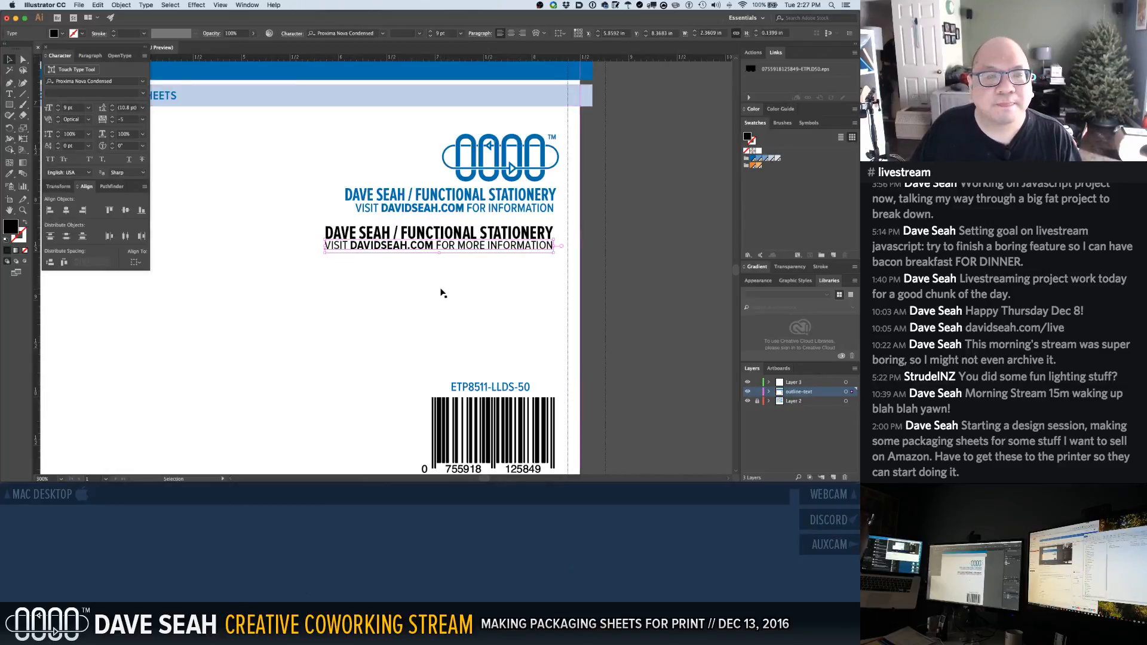
left_click(434, 267)
Loosen the tracking of the live "/ FUNCTIONAL STATIONERY" brand line to 0
left_click(412, 246)
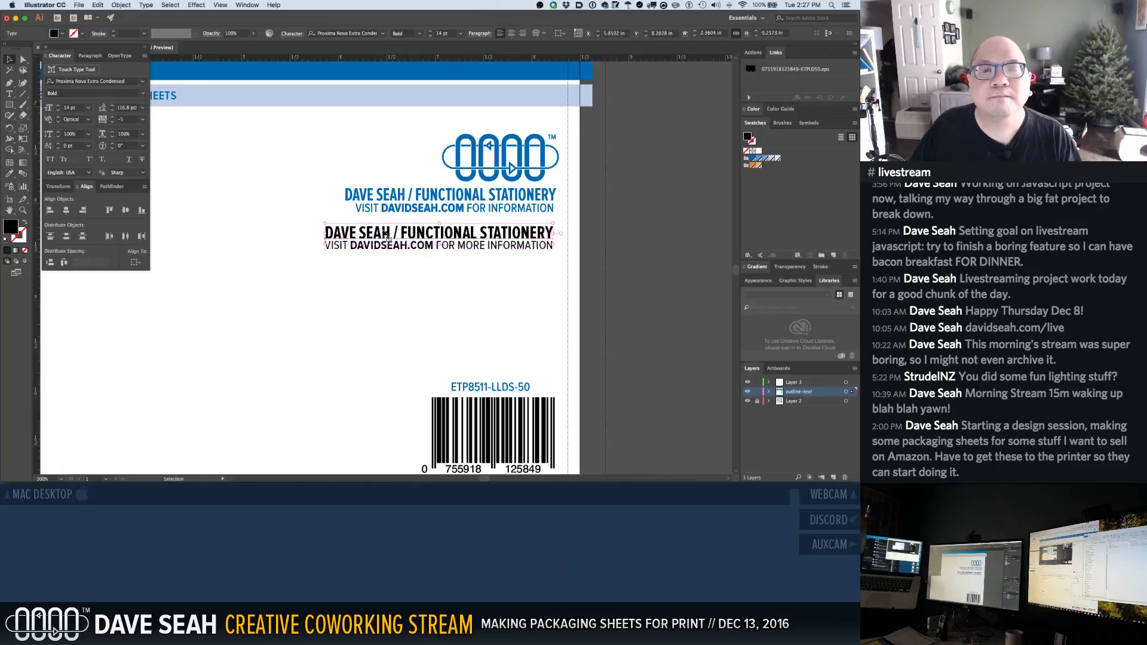
double_click(389, 238)
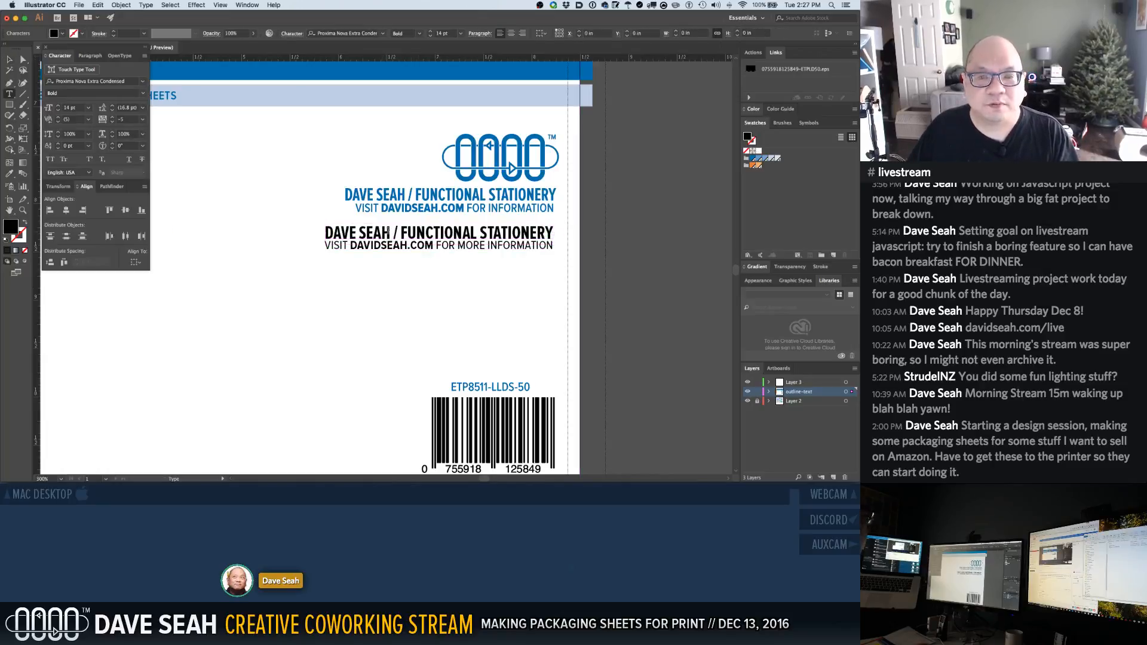
triple_click(389, 236)
key("alt+Left")
key("alt+Left")
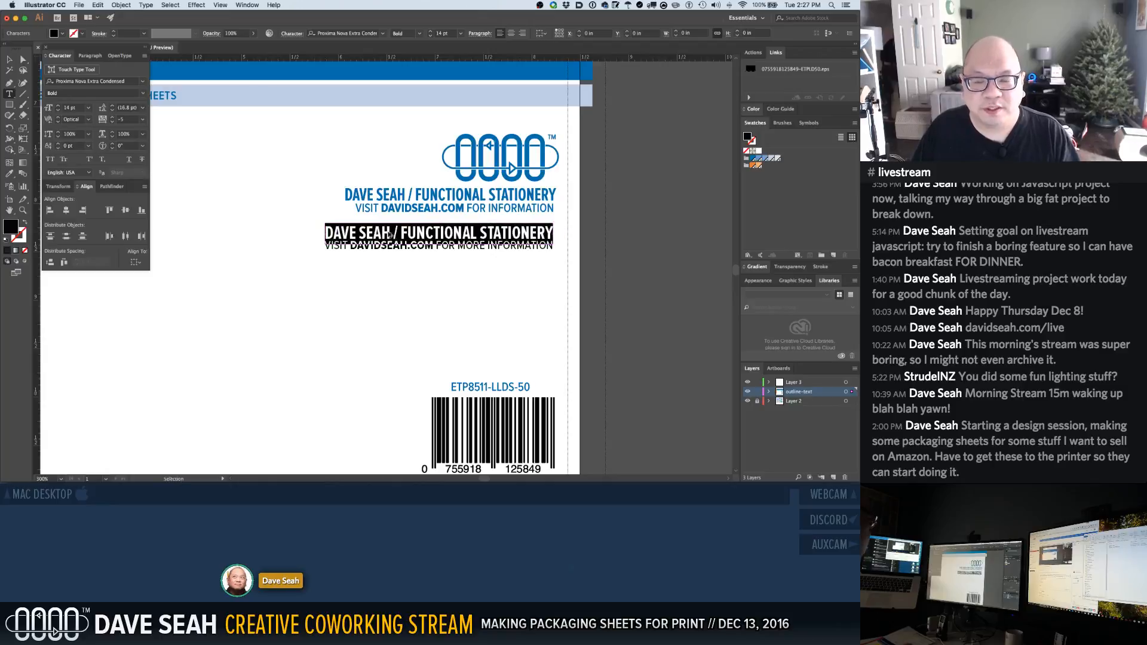
key("alt+Right")
key("alt+Right")
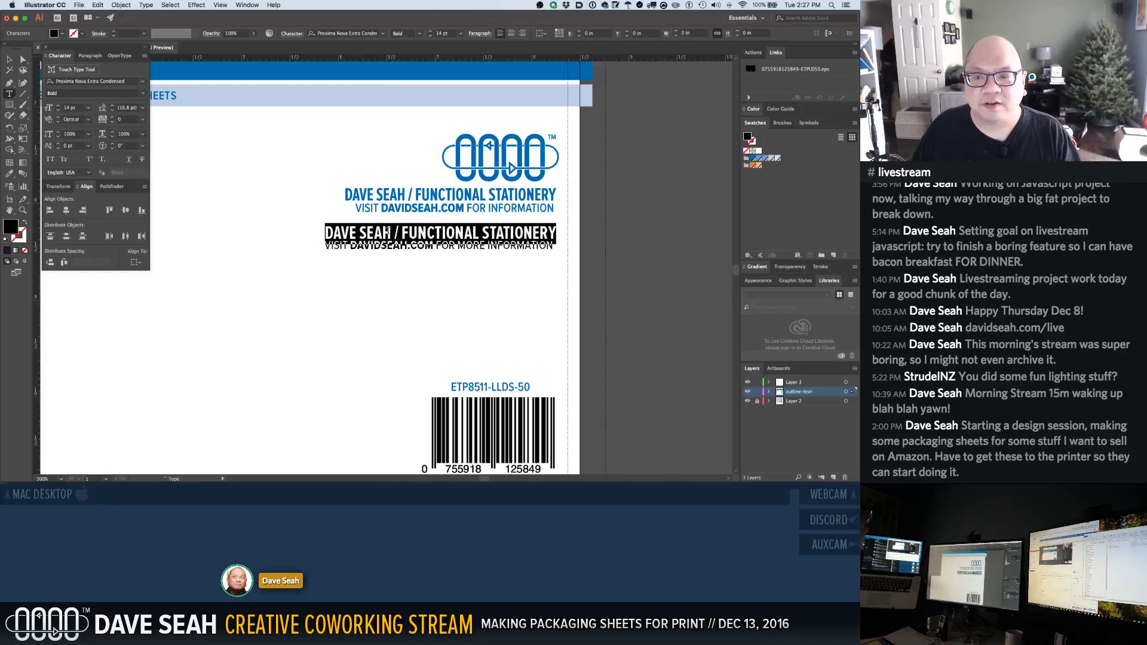
left_click(392, 259, "super")
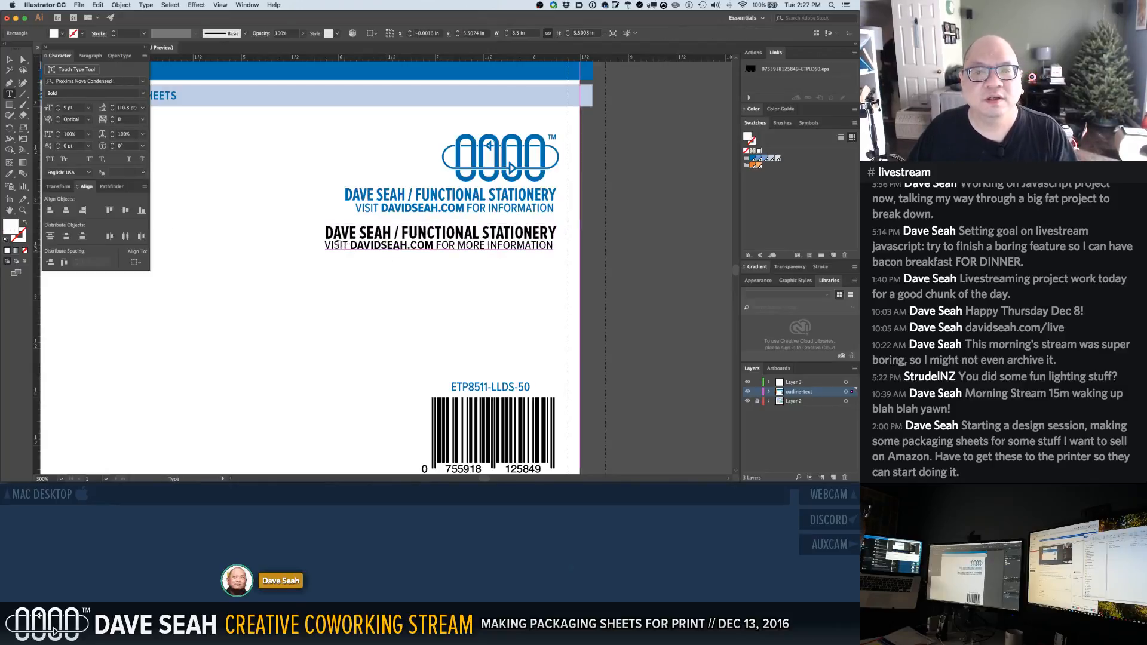
Tighten the tracking of the live website line to -10
left_click_drag(324, 244, 588, 247)
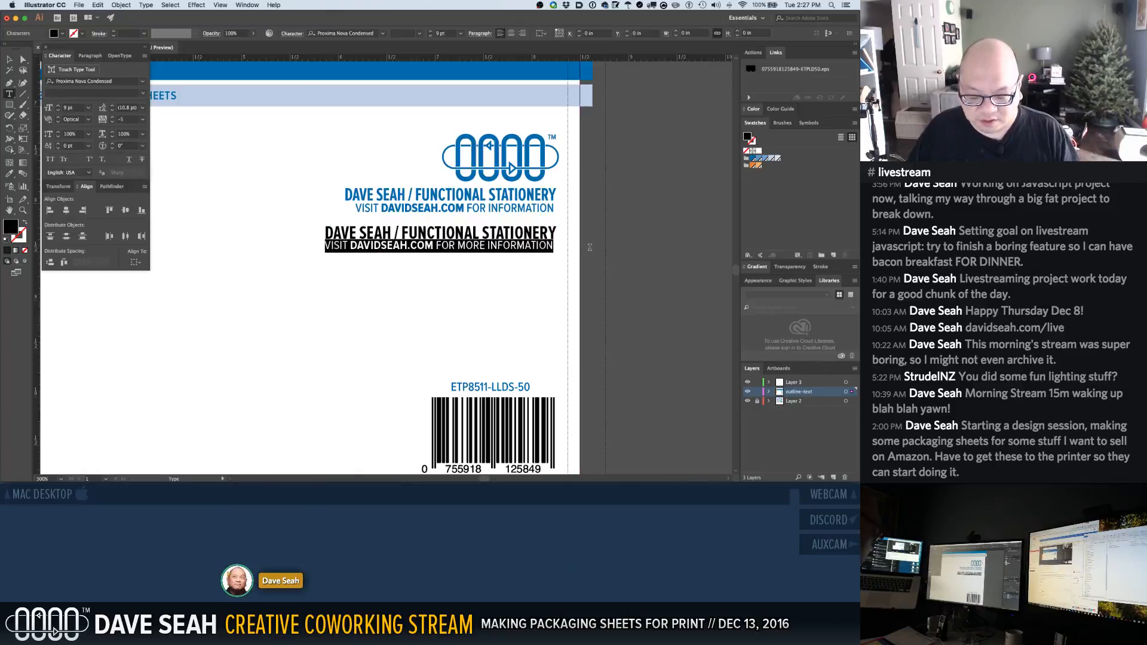
key("alt+Left")
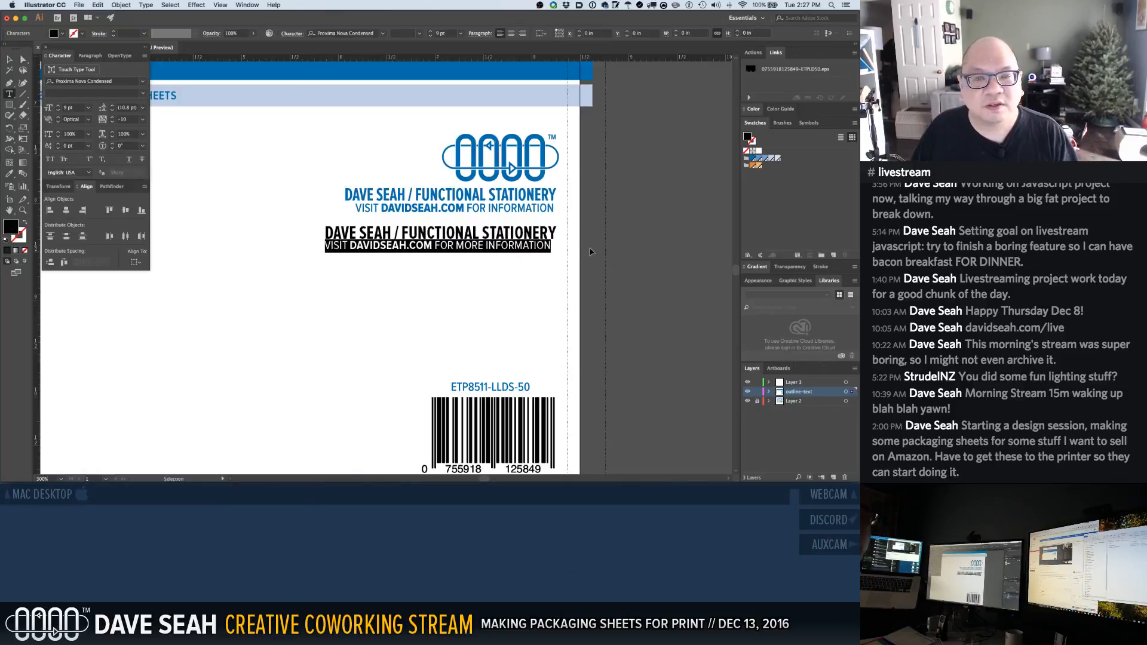
left_click(477, 266, "super")
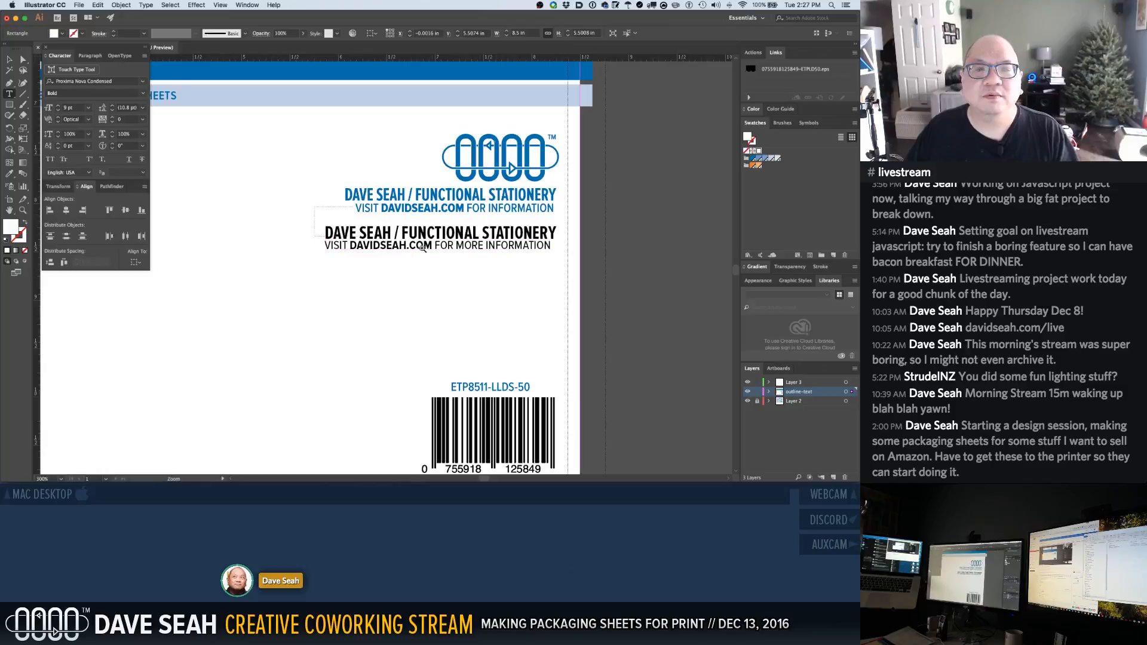
Compare the letter spacing of the live brand and website lines with the outlined originals, checking kerning at several letter pairs
left_click_drag(386, 236, 502, 267)
left_click(549, 292, "alt+super")
left_click(548, 291, "alt+super")
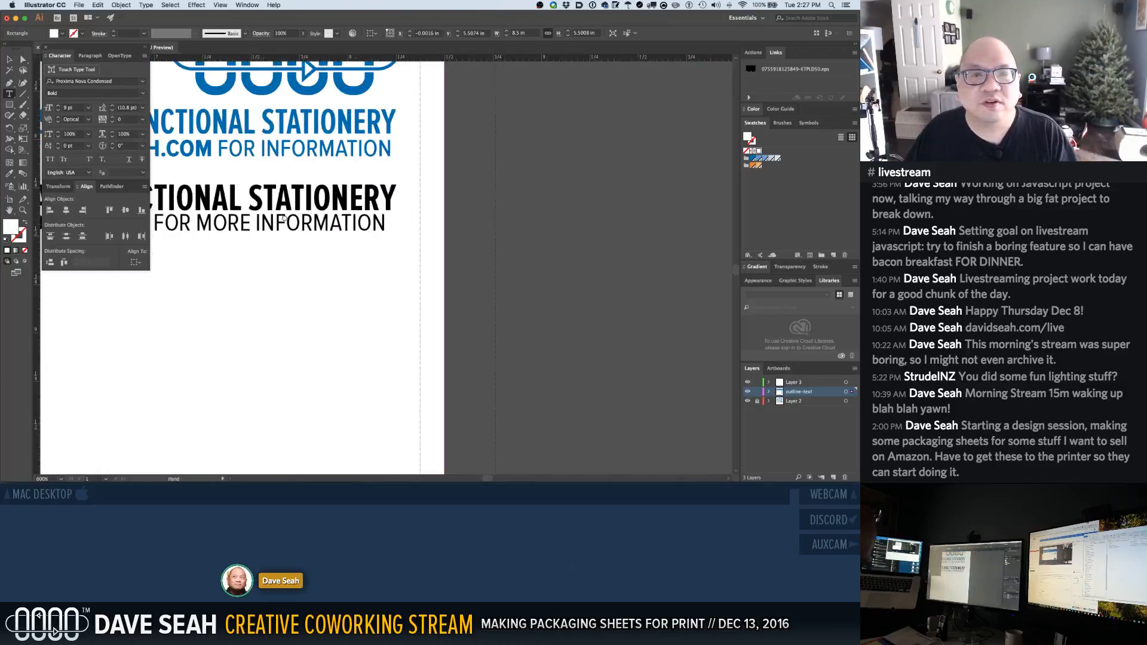
left_click_drag(278, 215, 479, 243)
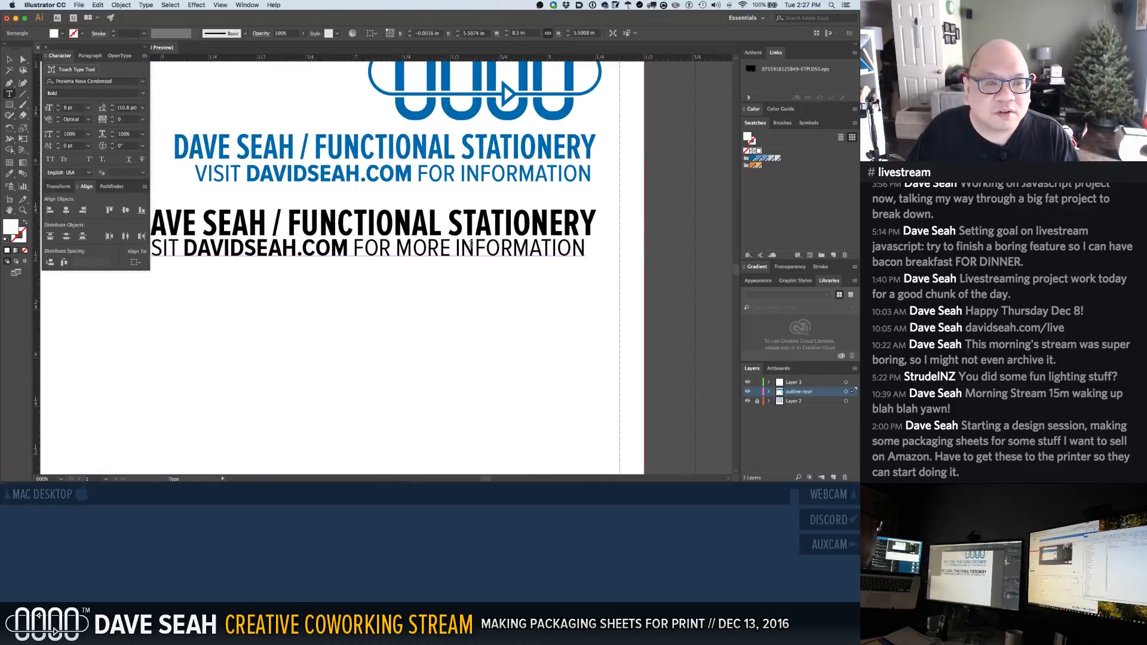
left_click(338, 224)
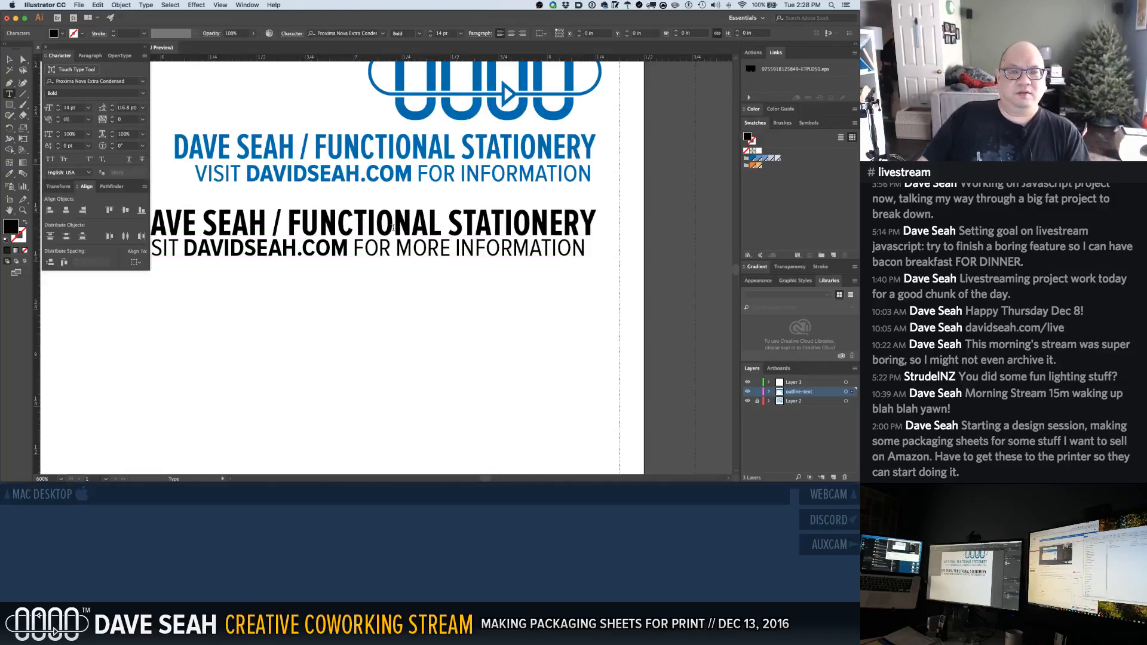
key("Escape")
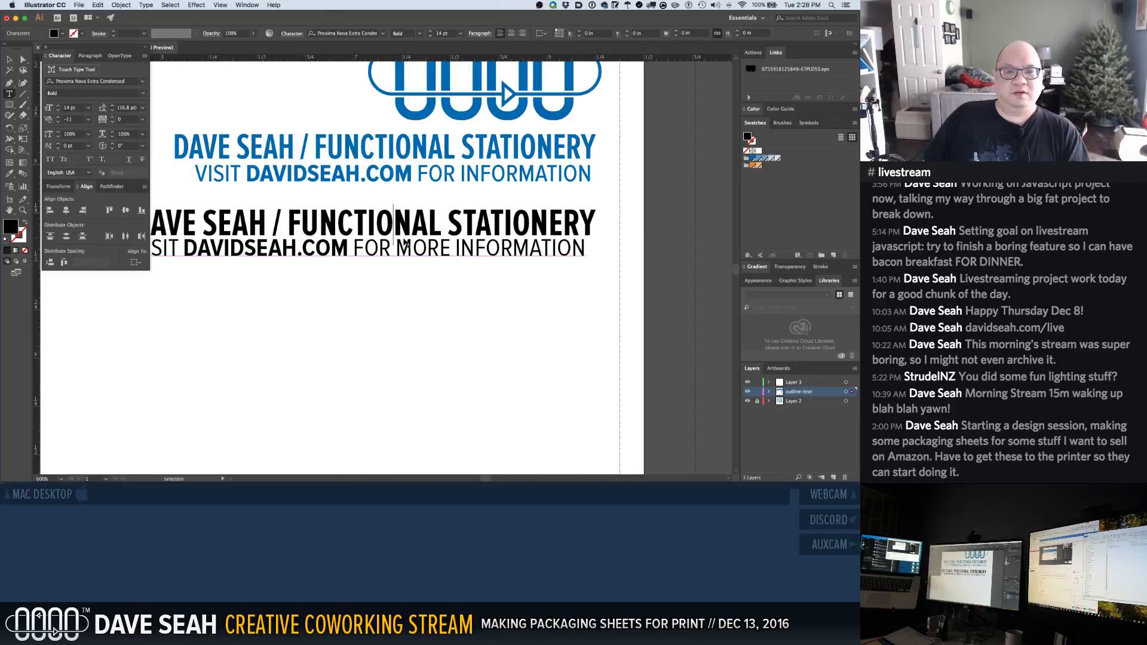
left_click(375, 224)
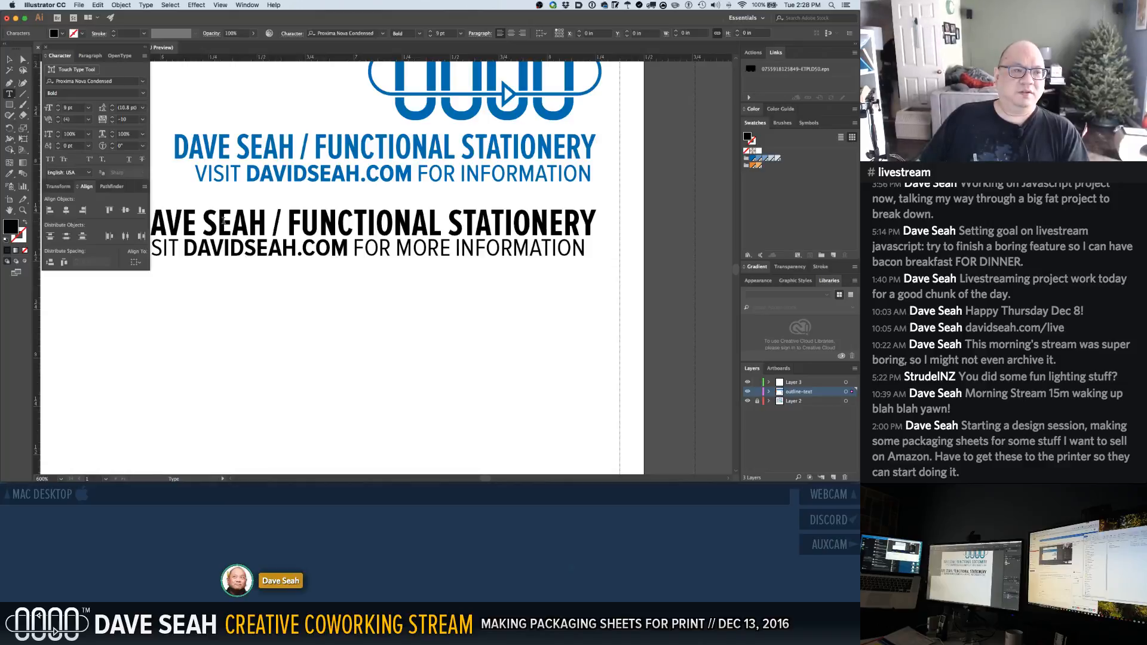
key("super+alt+Left")
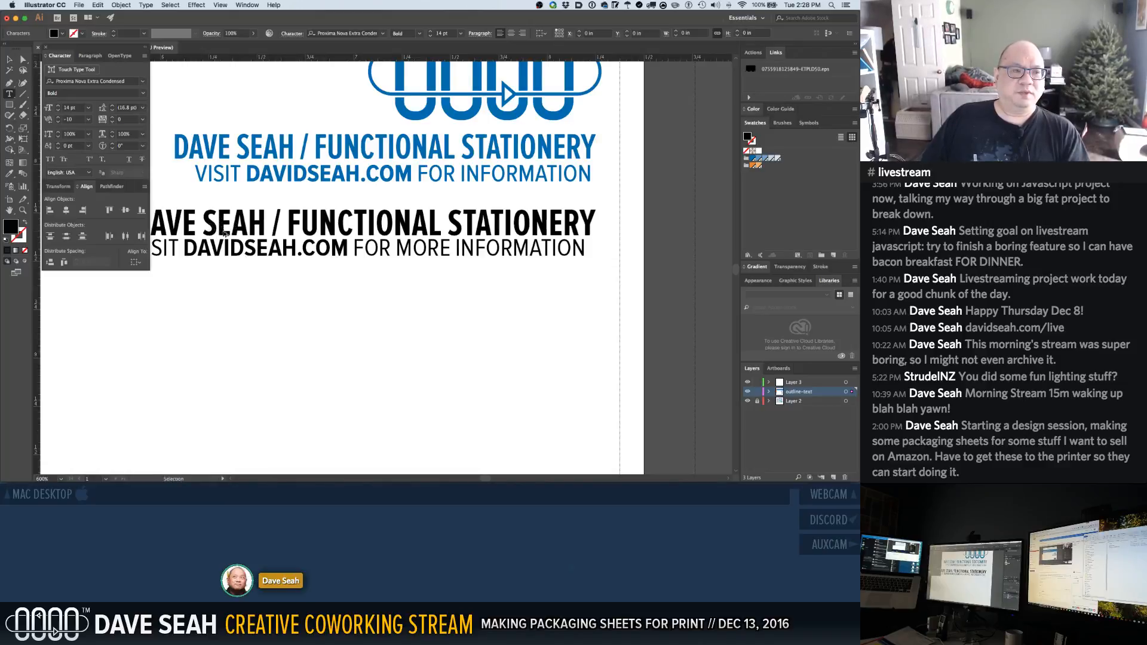
key("super+alt+Right")
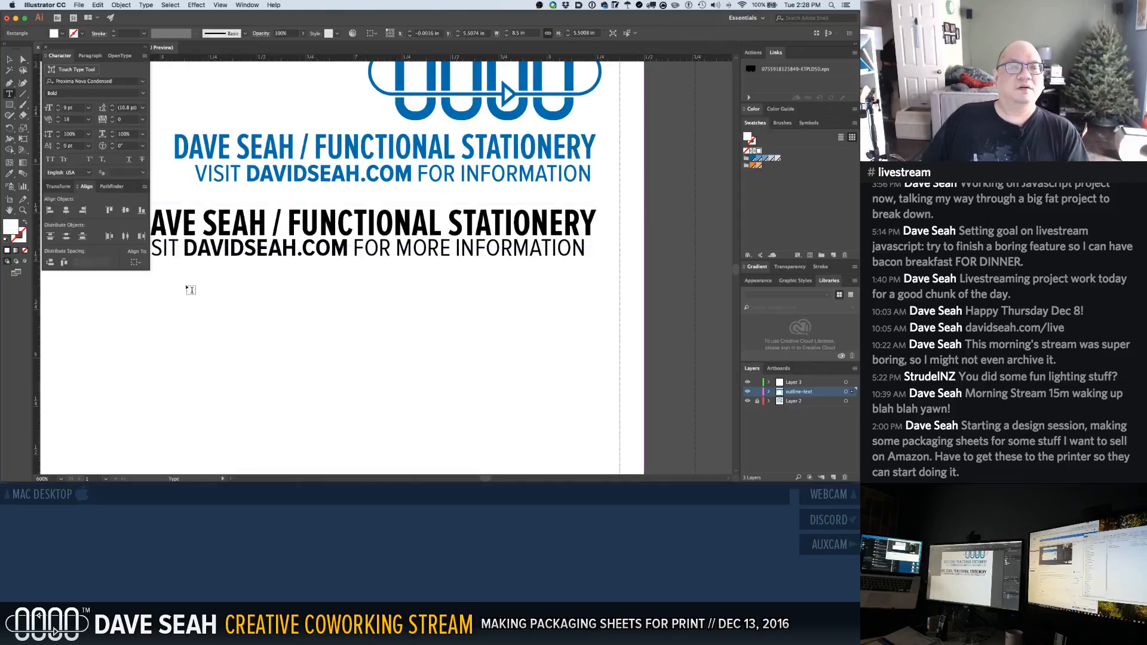
Examine the kerning between the letters of "FUNCTIONAL" in the live brand line up close
left_click_drag(187, 290, 330, 309)
left_click(309, 280)
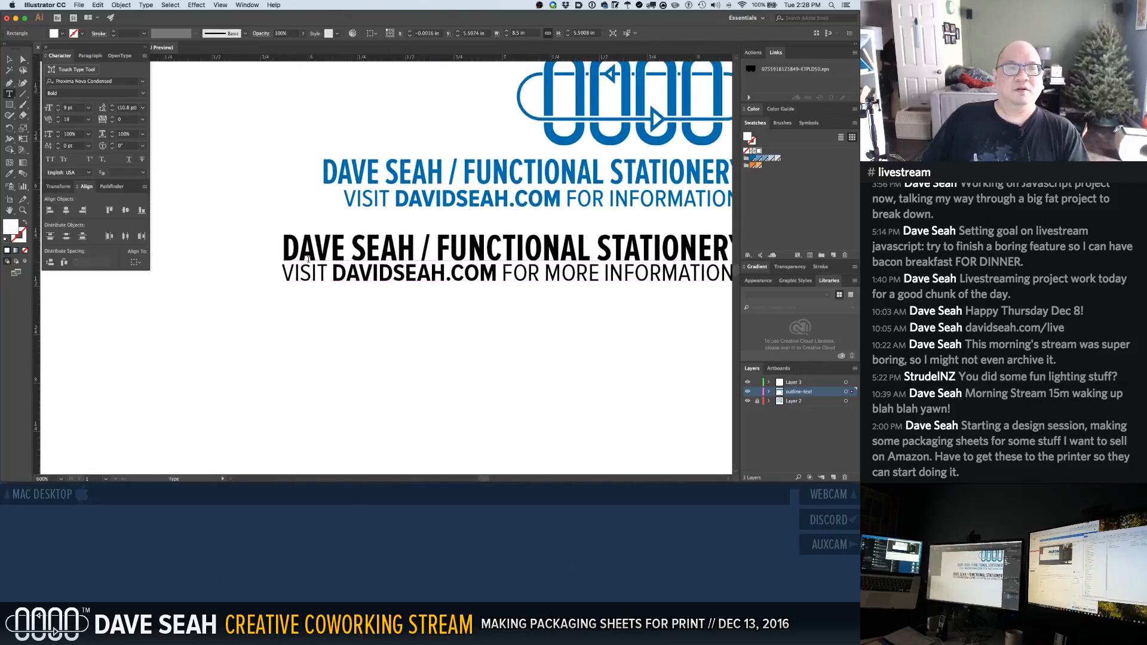
left_click_drag(476, 307, 332, 302)
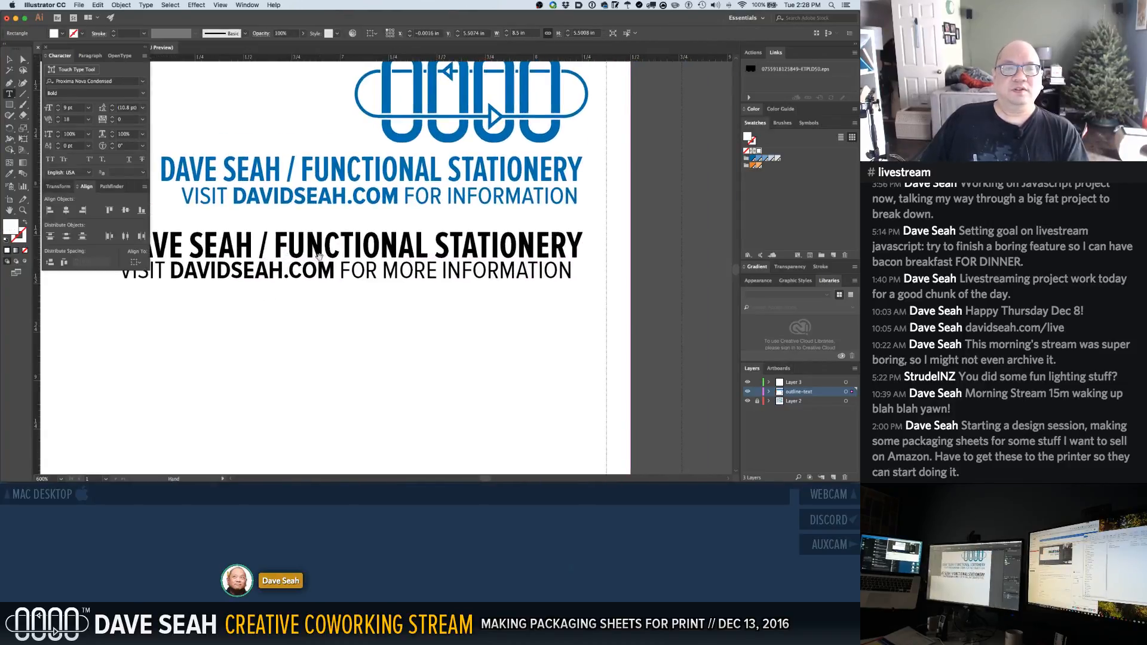
left_click(291, 249)
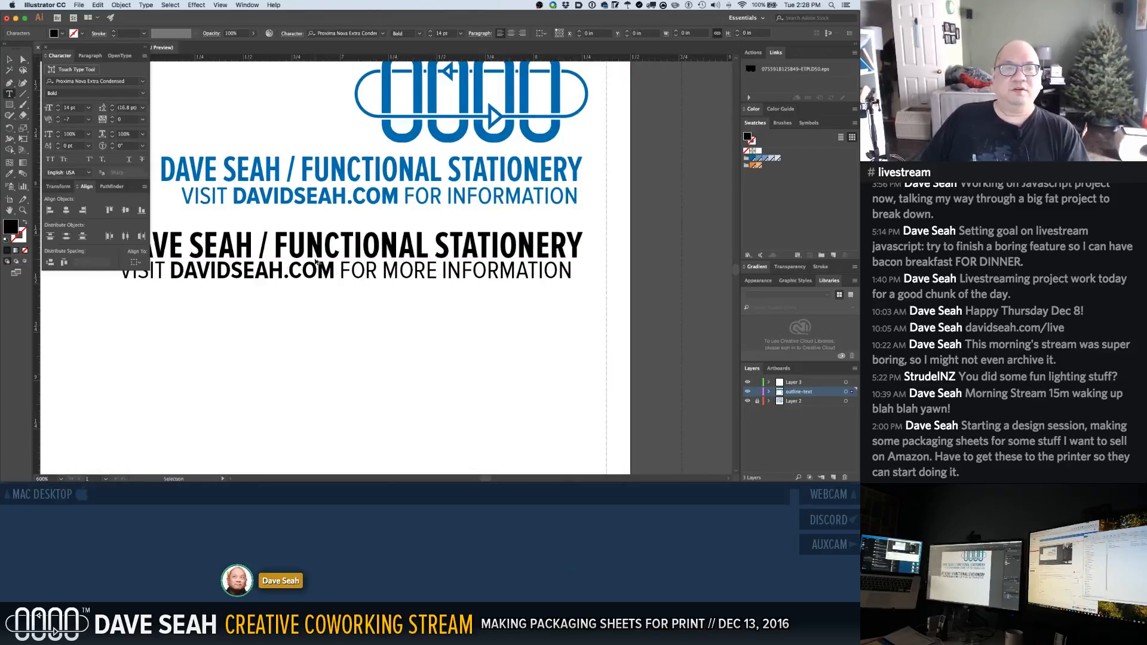
key("Right")
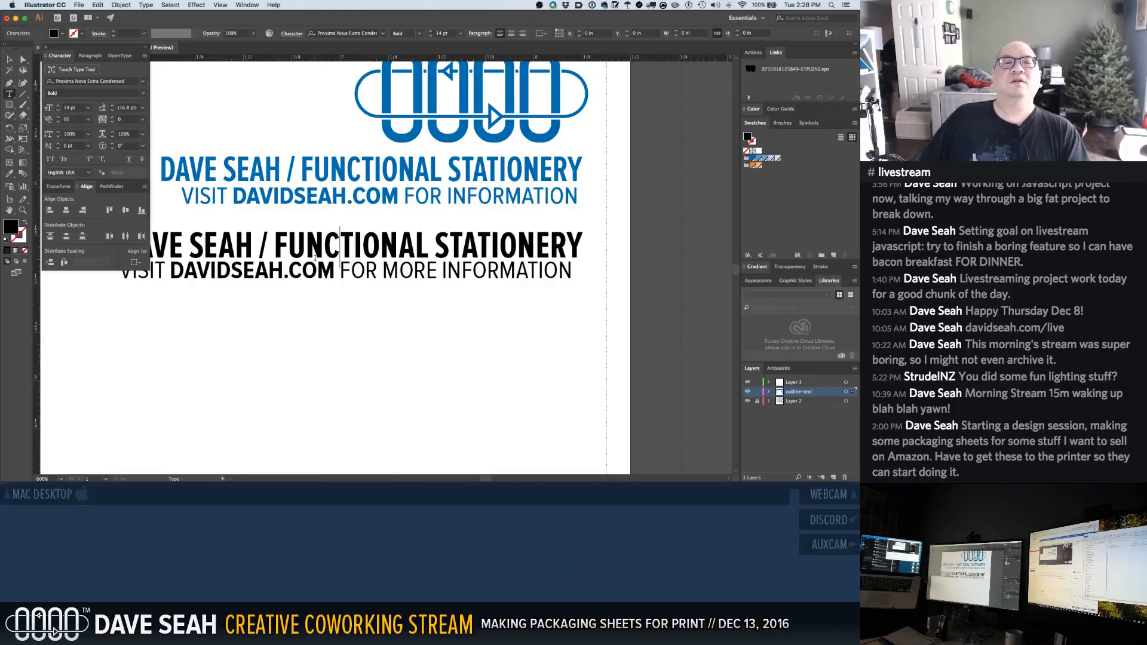
left_click(332, 313, "super")
left_click_drag(264, 220, 441, 319)
scroll(352, 293, "up", 3)
scroll(352, 293, "left", 5)
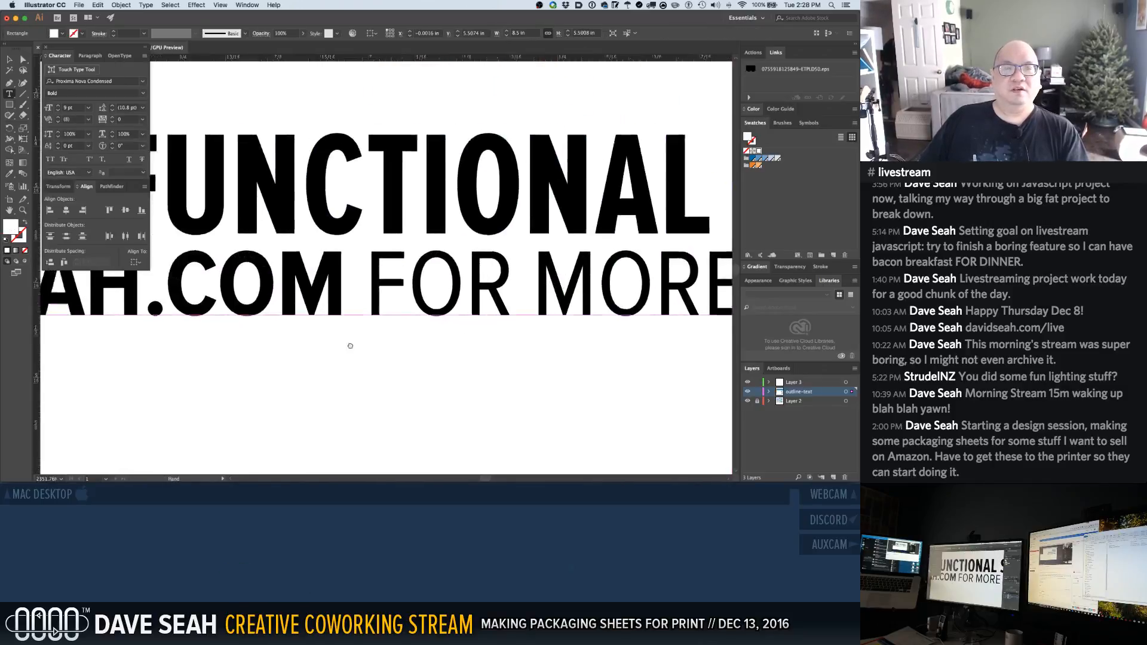
left_click(380, 256)
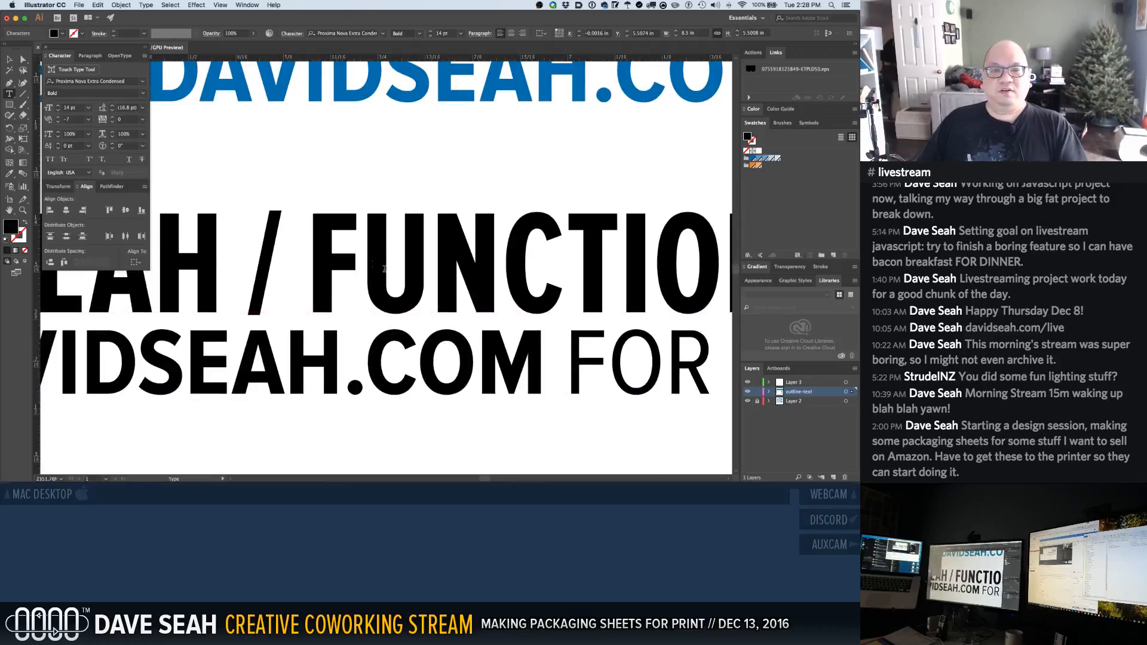
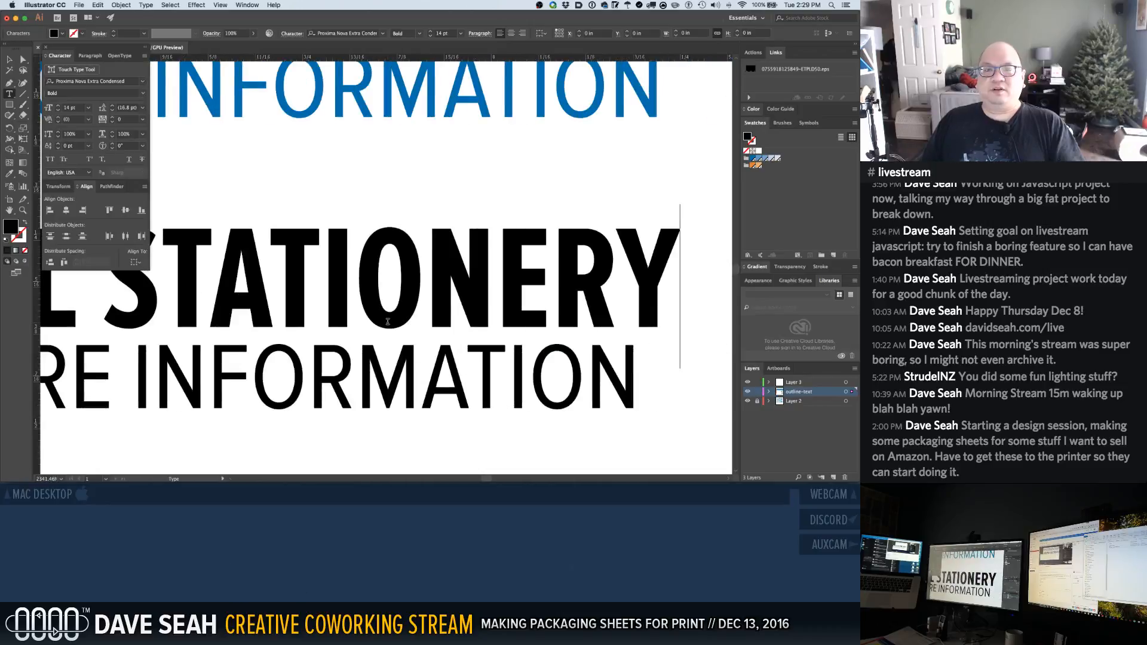
Right-align both live text lines and move them back beneath the outlined originals under the logo
key("Escape")
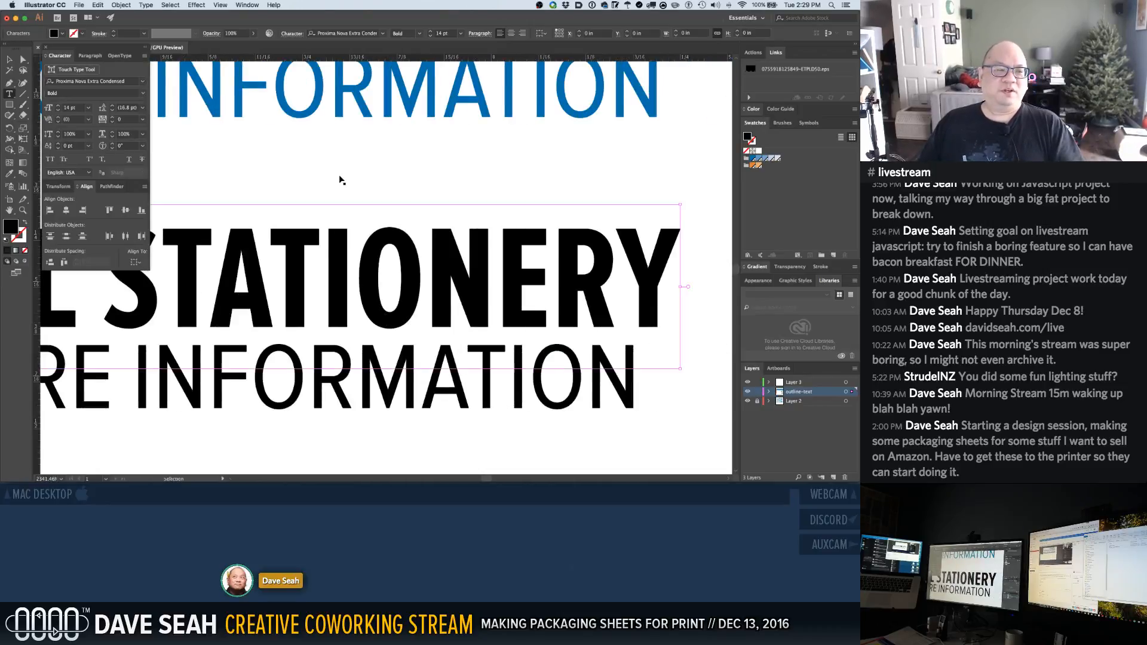
left_click(339, 178, "super")
left_click(362, 328, "alt+super")
left_click(360, 328, "alt+super")
left_click(357, 325, "alt+super")
left_click(356, 324, "alt+super")
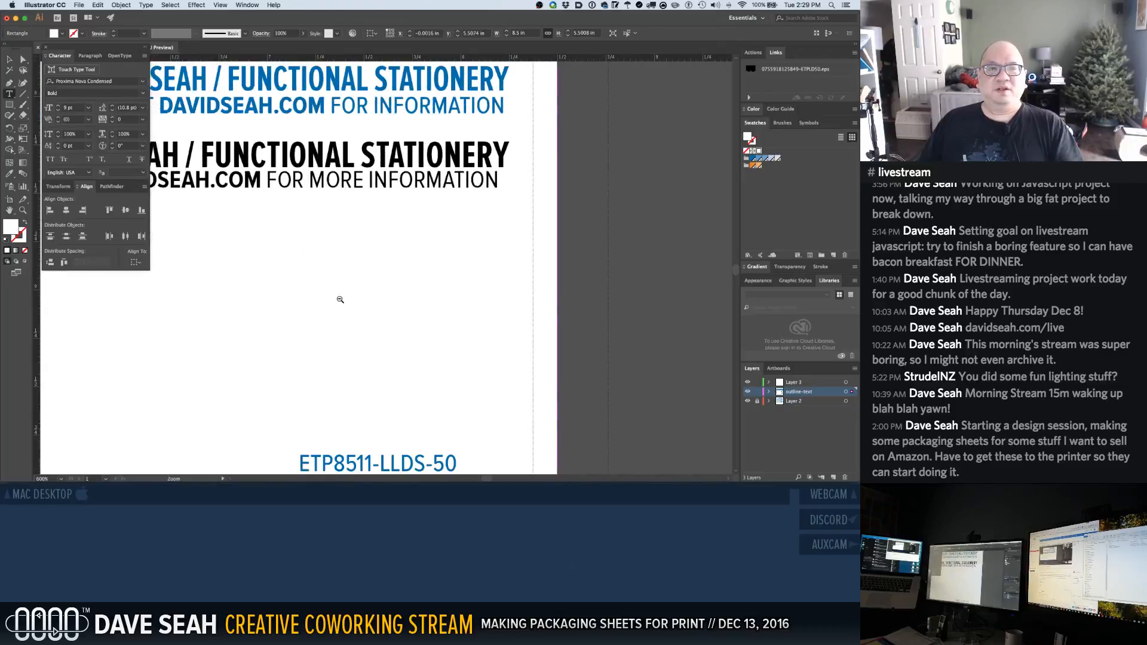
left_click(340, 302, "alt+super")
left_click_drag(294, 248, 311, 358)
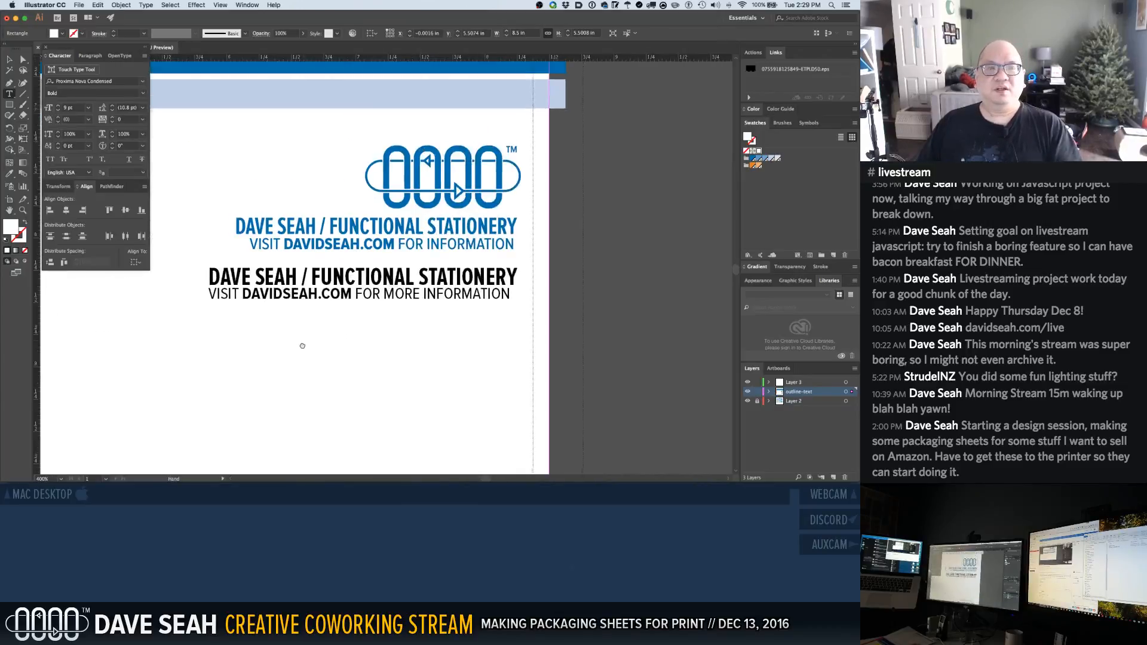
left_click(417, 288)
left_click(417, 288, "shift")
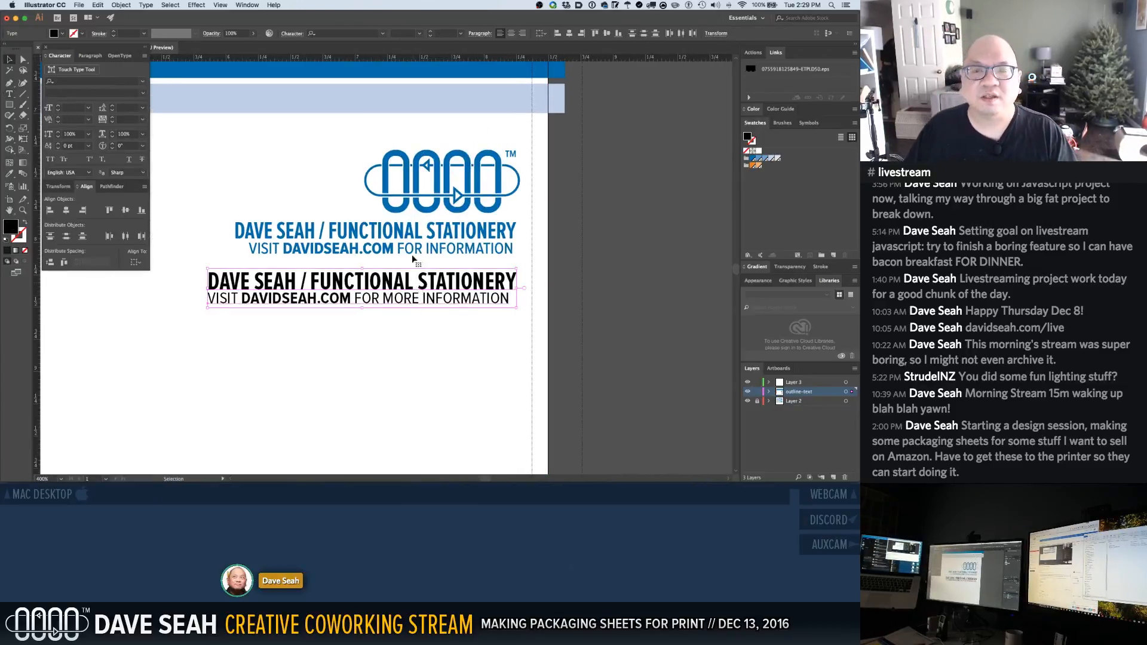
left_click(522, 33)
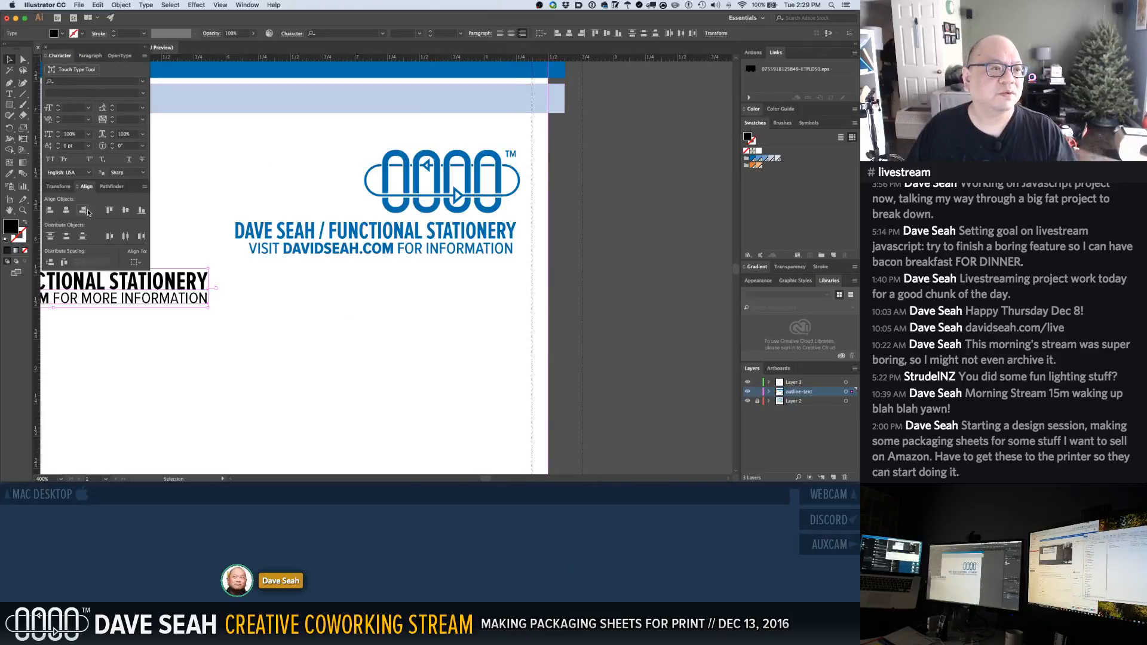
left_click_drag(177, 296, 481, 293)
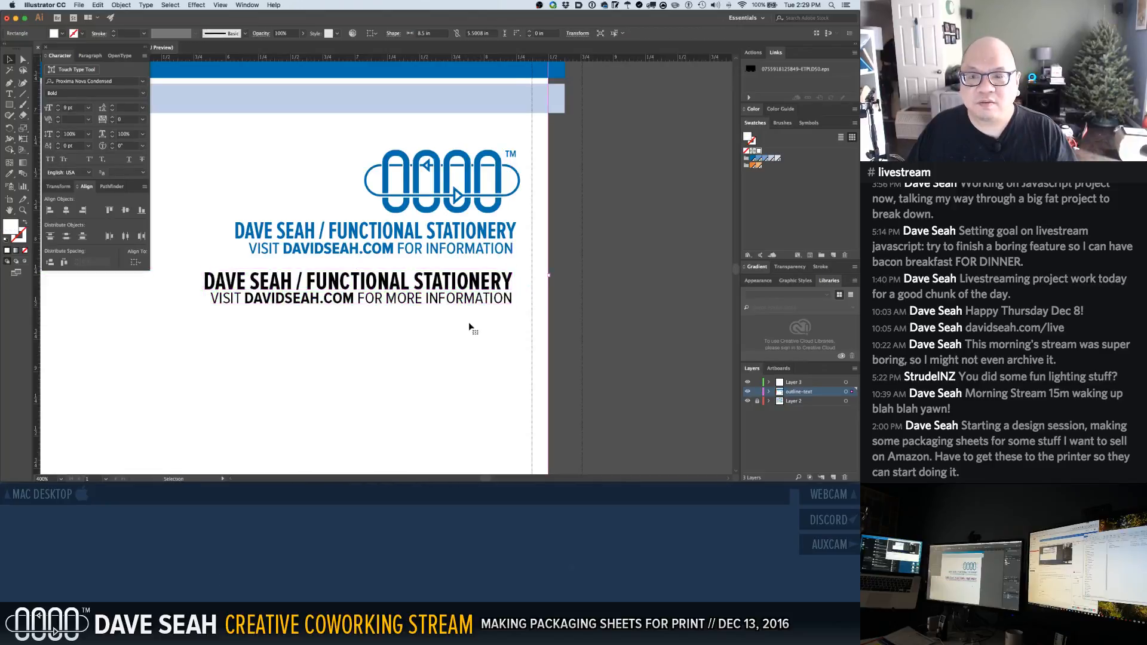
Nudge the live website line slightly left to fine-tune its right edge against the brand line
left_click(500, 307)
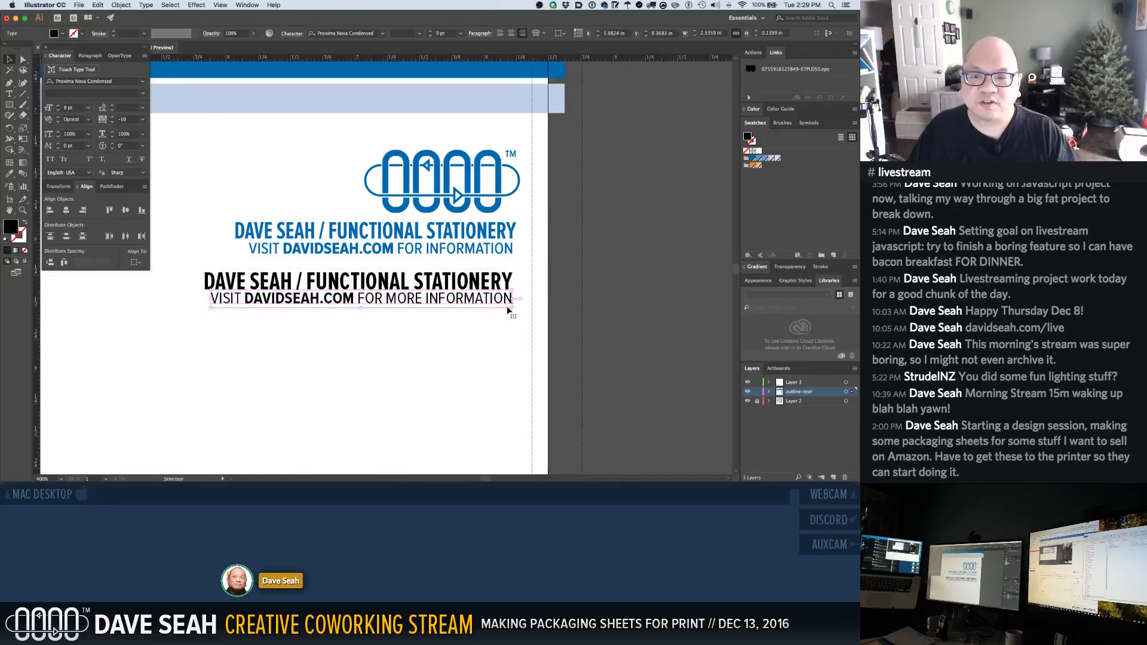
left_click_drag(487, 264, 545, 326)
key("Left")
key("Left")
key("Left")
key("Left")
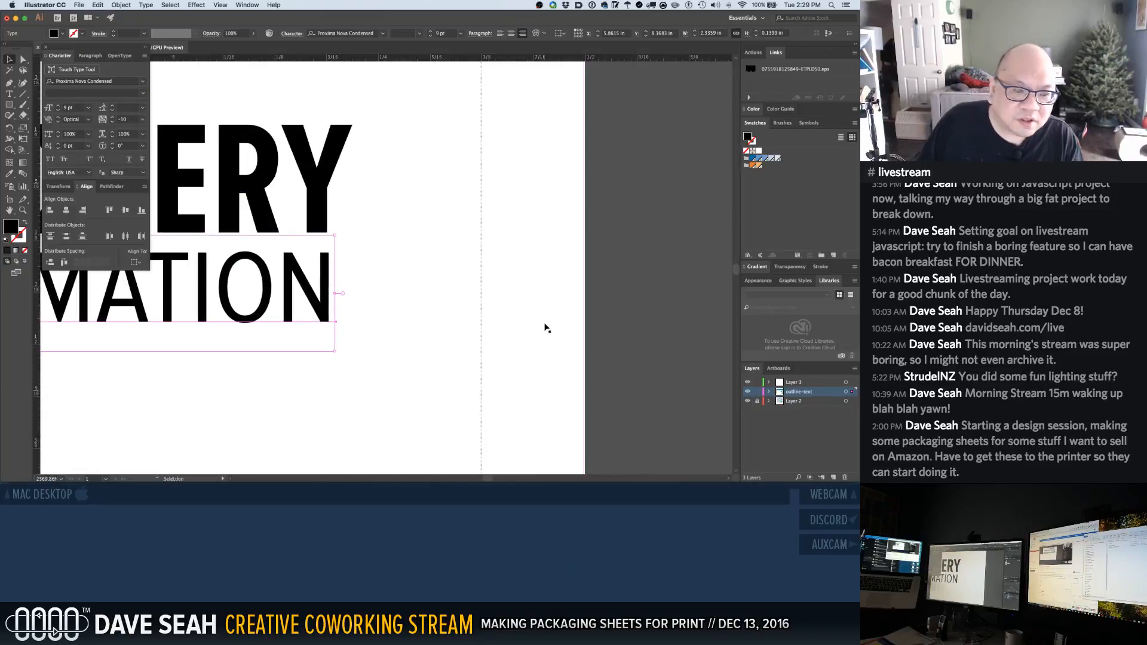
key("super+1")
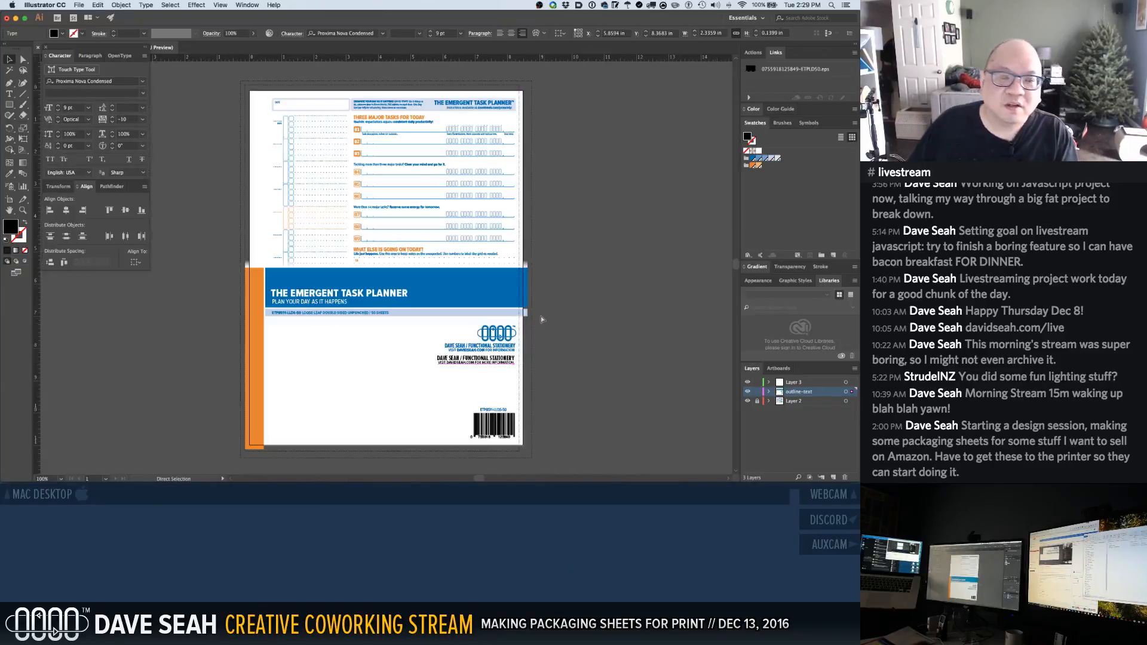
left_click(483, 373)
left_click_drag(452, 377, 485, 359)
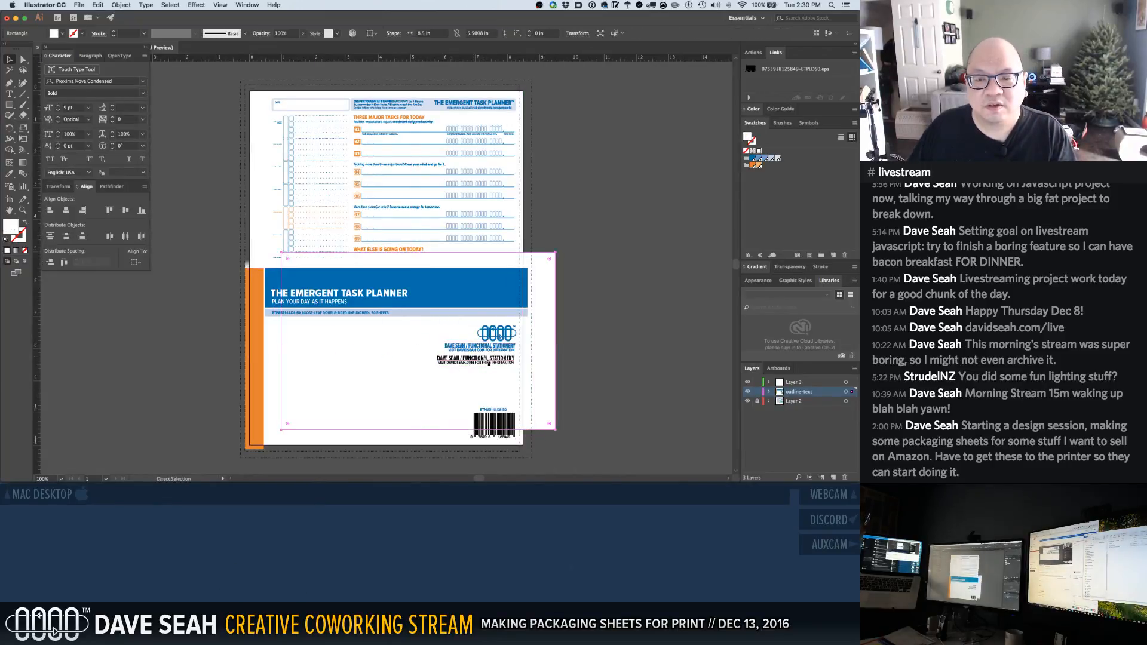
key("super+z")
left_click(597, 349)
Group the live brand and website lines and move the group over the outlined originals directly beneath the logo
left_click(480, 365)
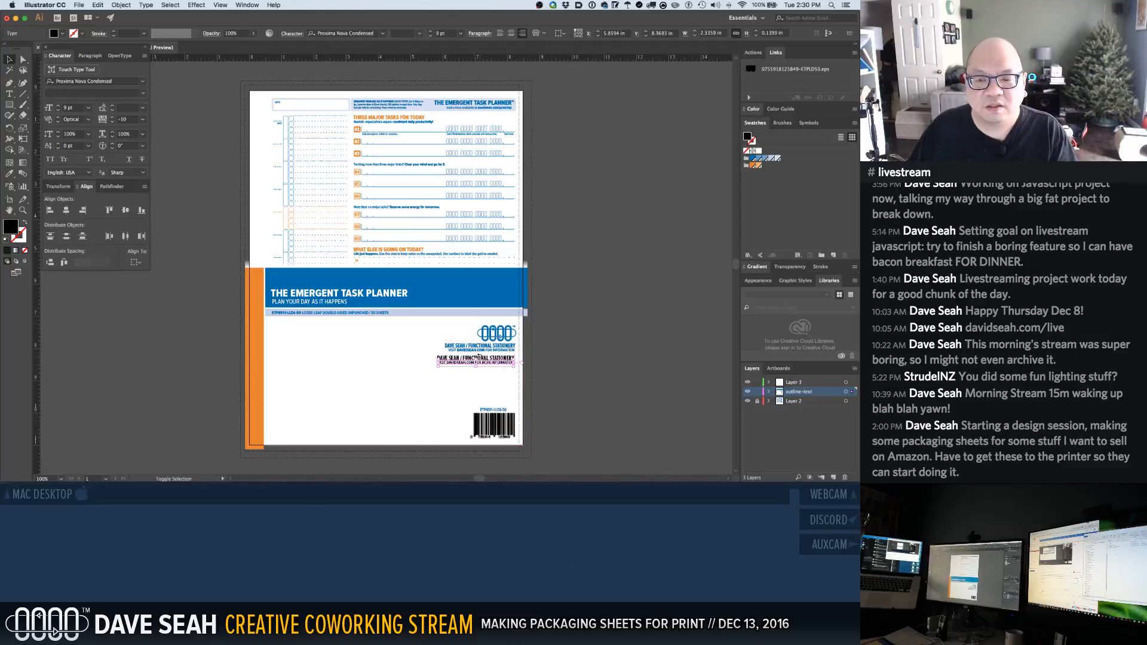
left_click(401, 332)
left_click(454, 361)
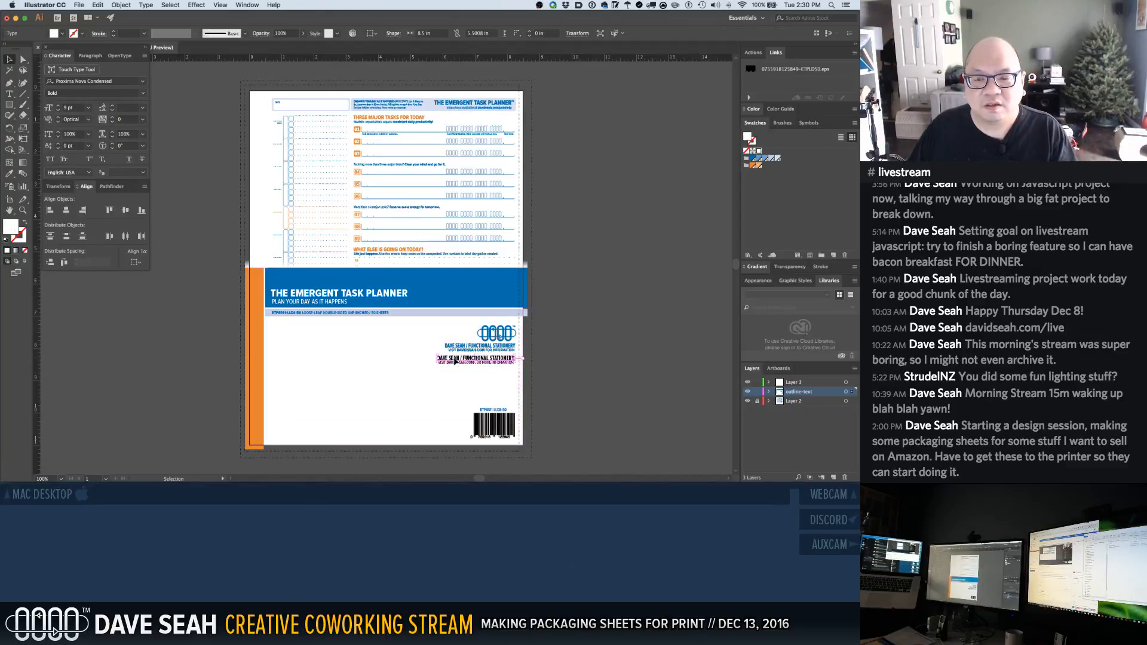
left_click(455, 364, "shift")
left_click(480, 369, "shift")
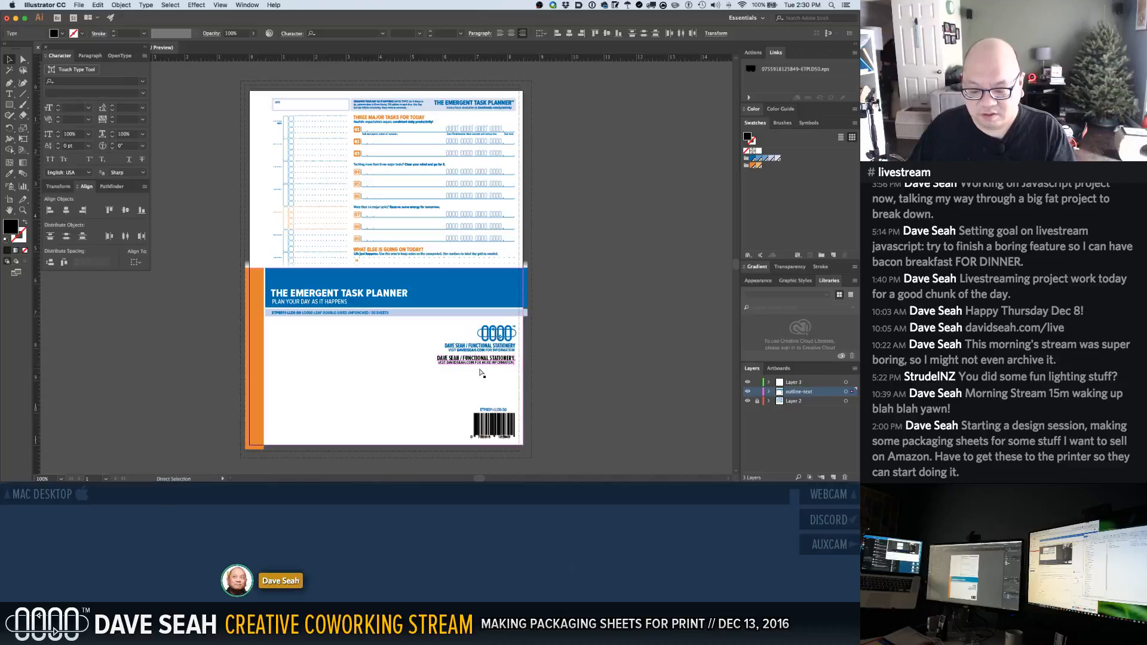
left_click(538, 384)
left_click_drag(444, 326, 509, 380)
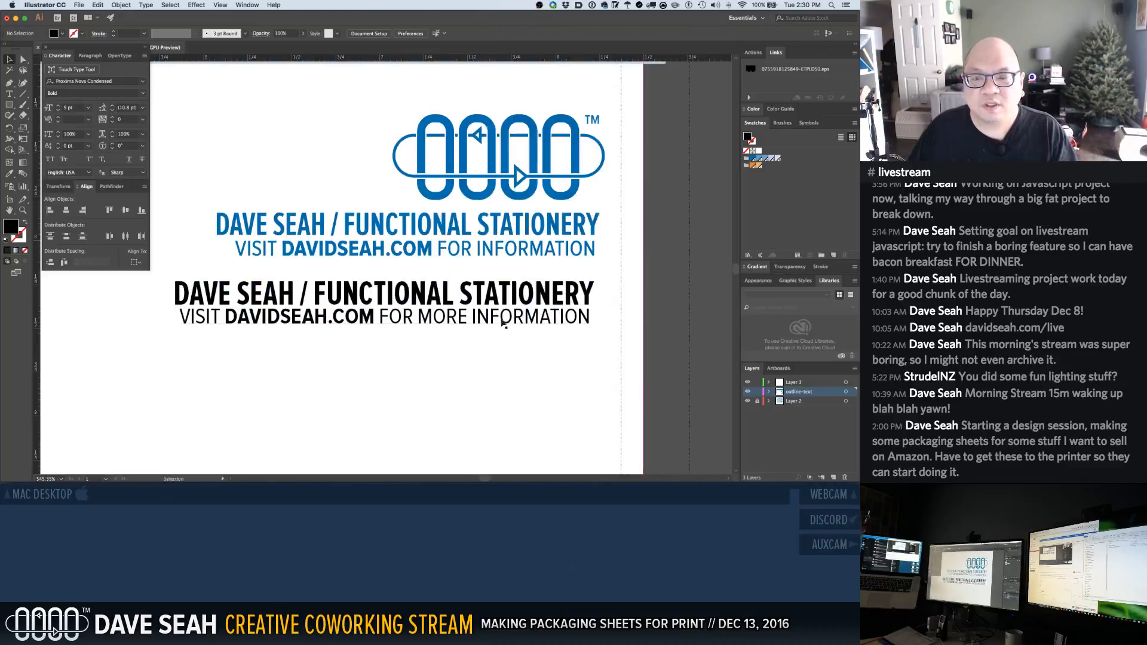
left_click_drag(500, 286, 505, 224)
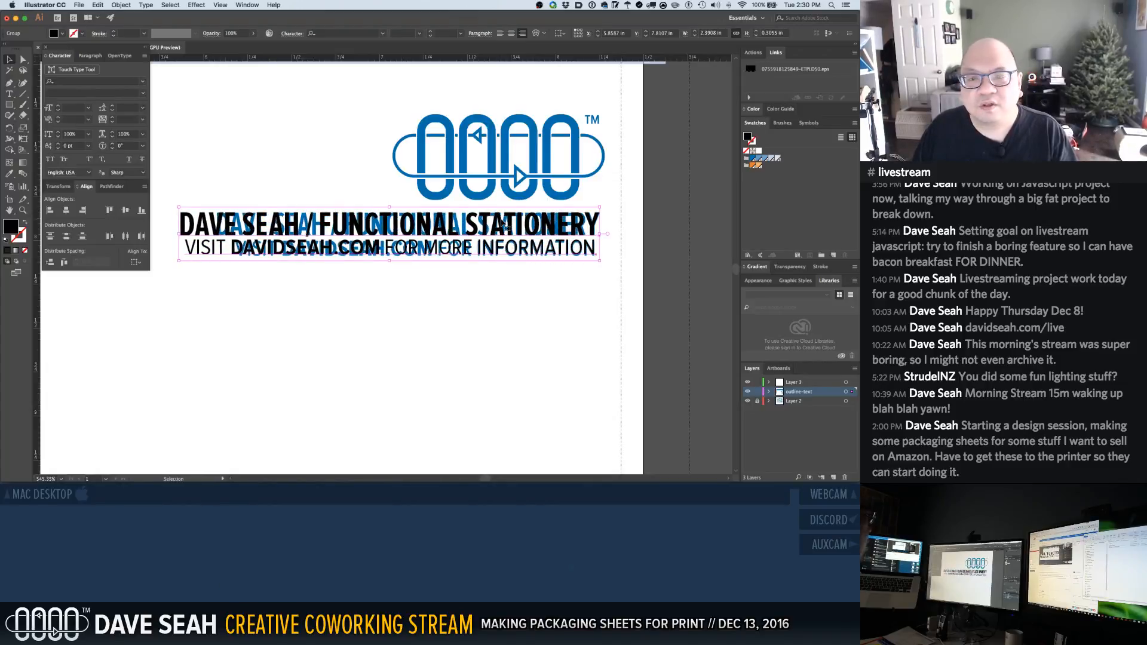
Nudge only the live website line down slightly within the group to match the outlined line's baseline
left_click(400, 263)
key("a")
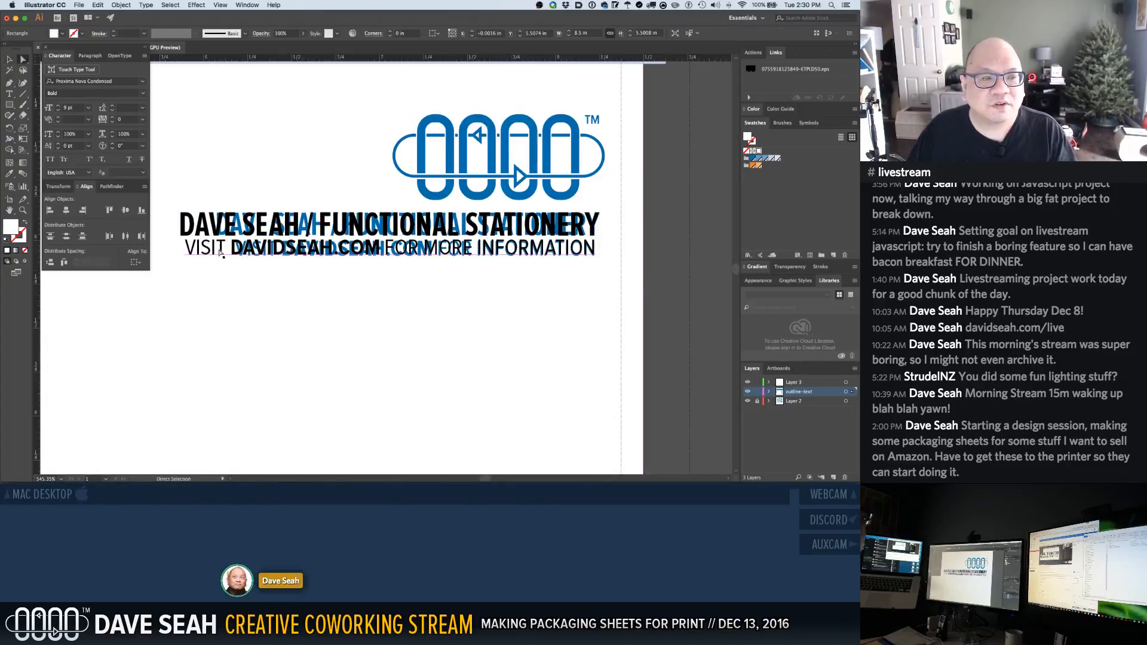
left_click(255, 251)
key("Down")
key("Down")
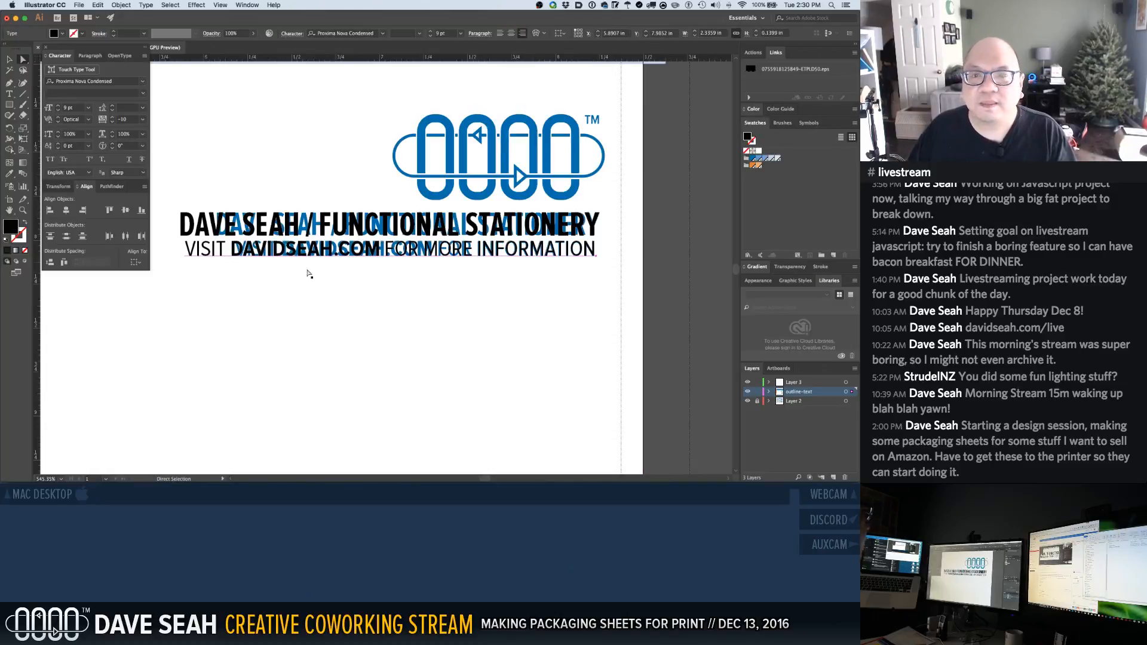
left_click(300, 293)
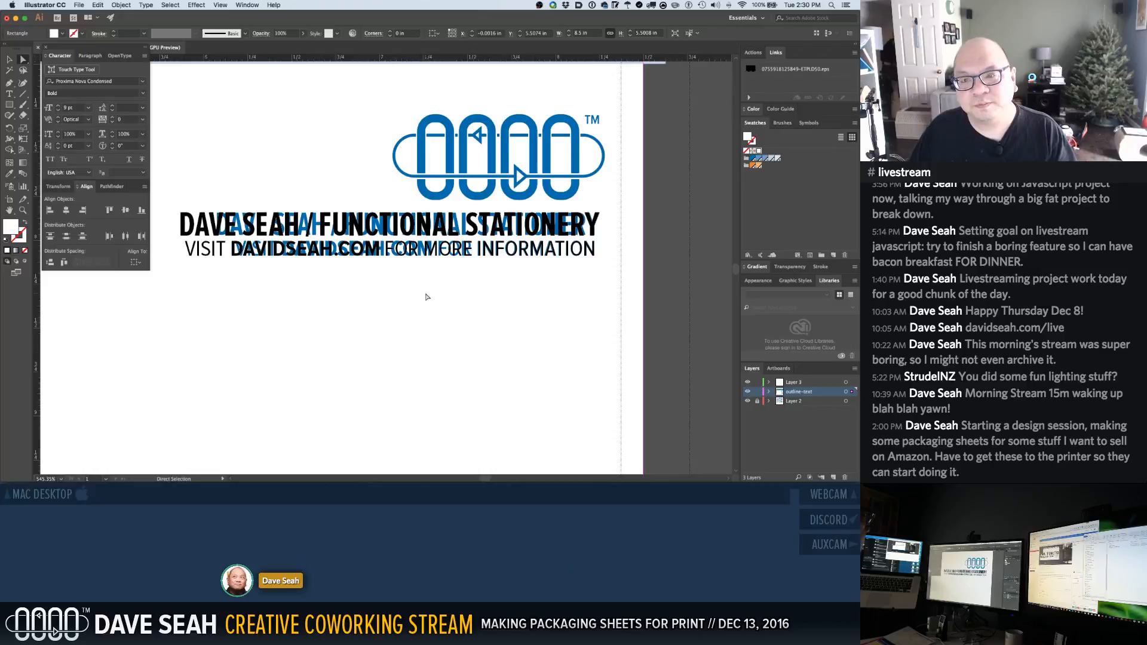
Cut the live text group and paste it back in place behind the outlined lines, targeting Layer 3
key("v")
left_click(468, 191)
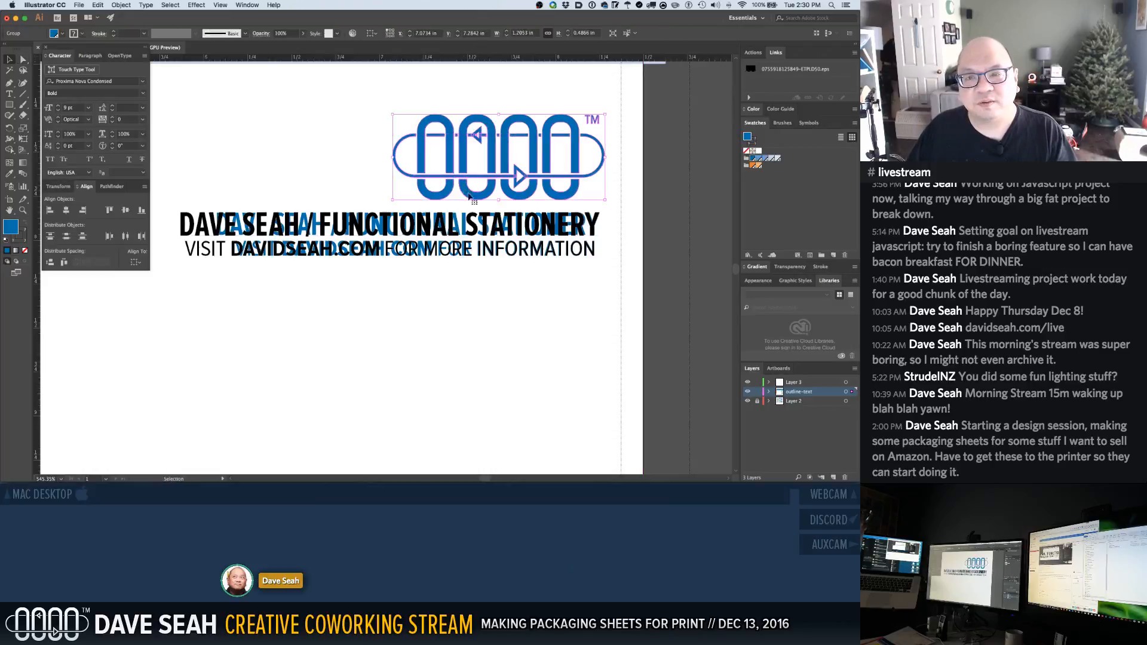
left_click(582, 324)
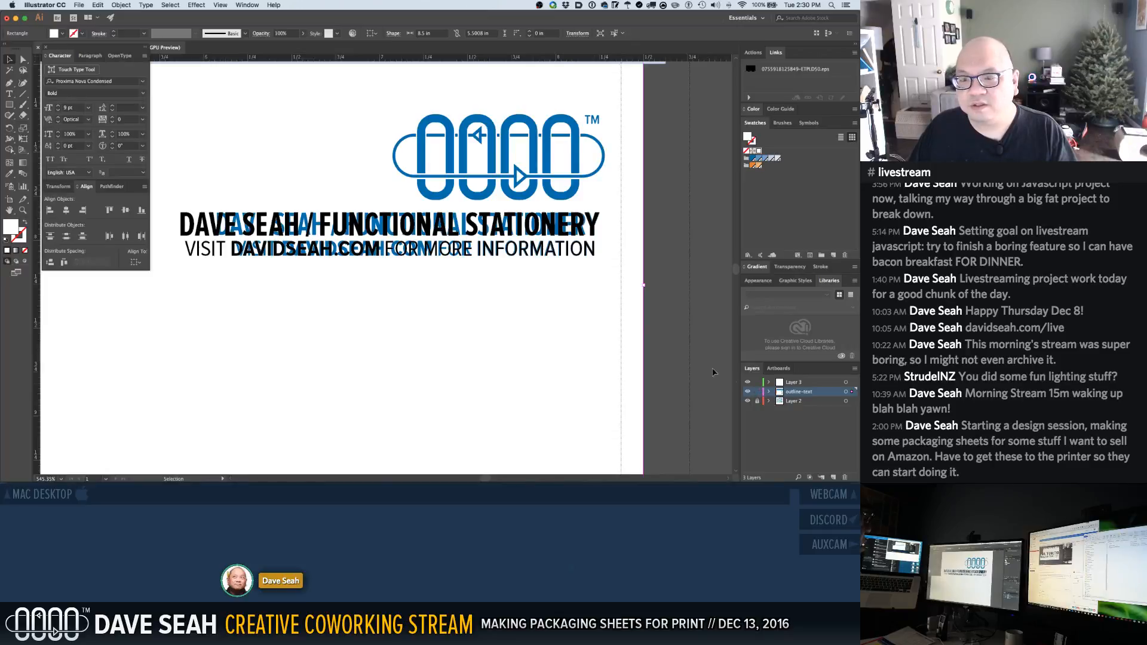
left_click(568, 245)
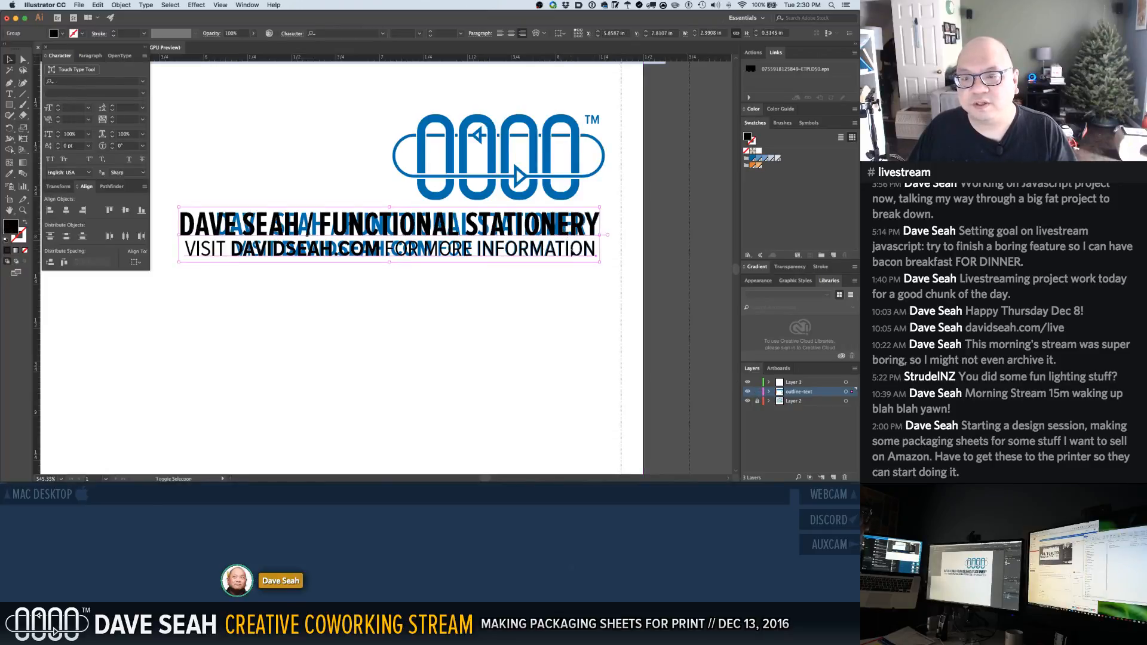
key("Delete")
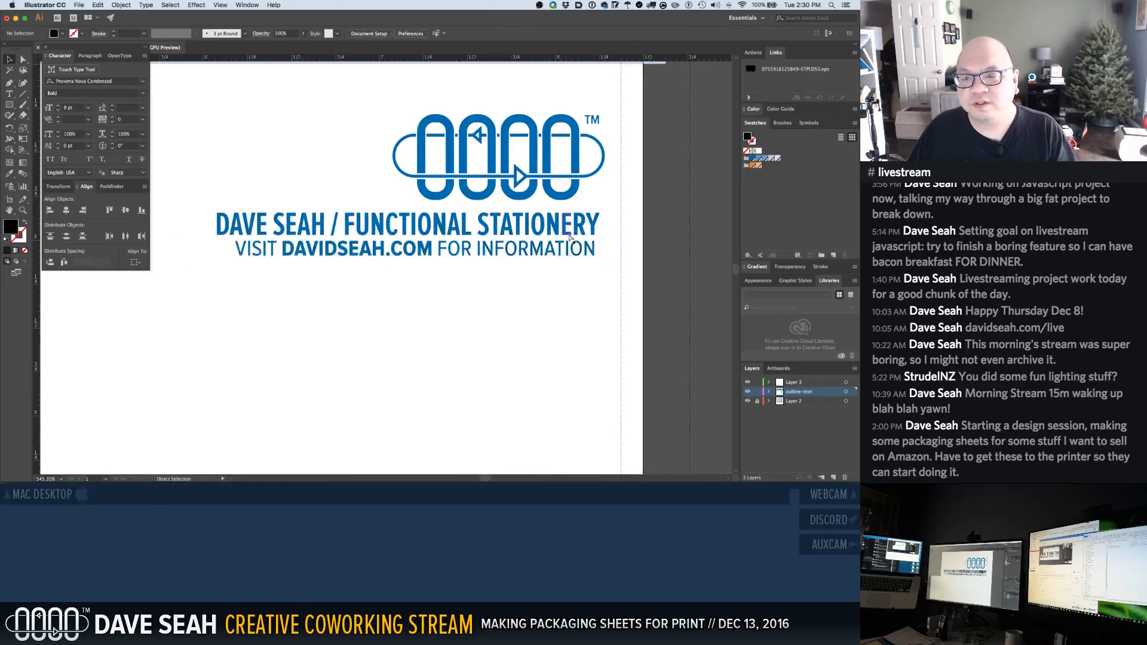
left_click(811, 383)
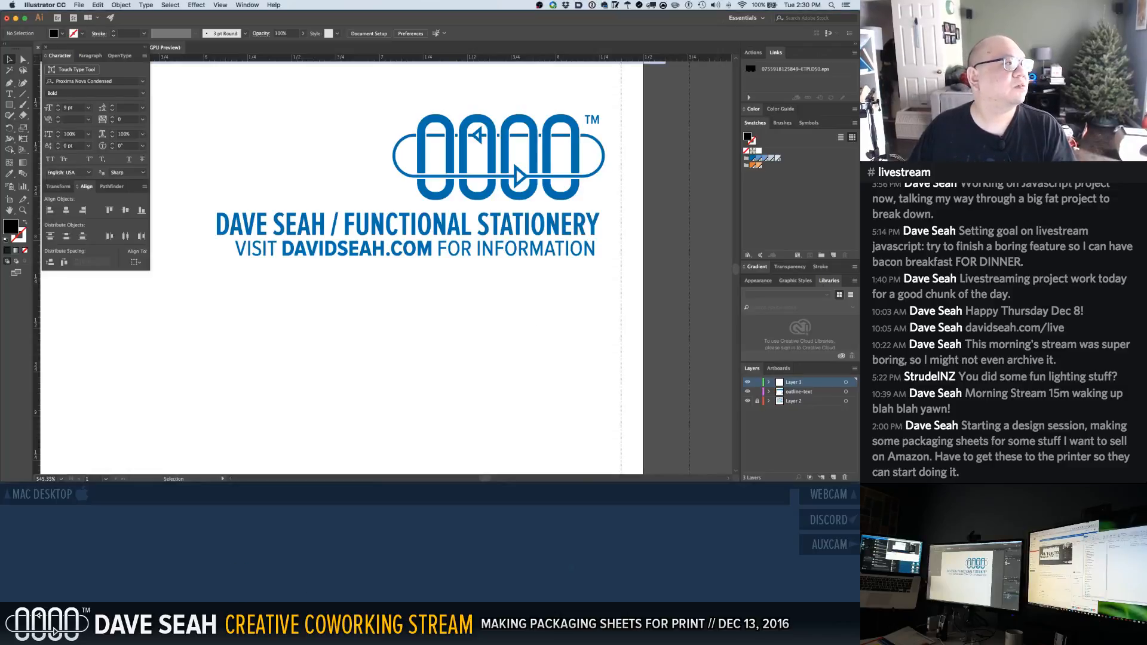
left_click(254, 343)
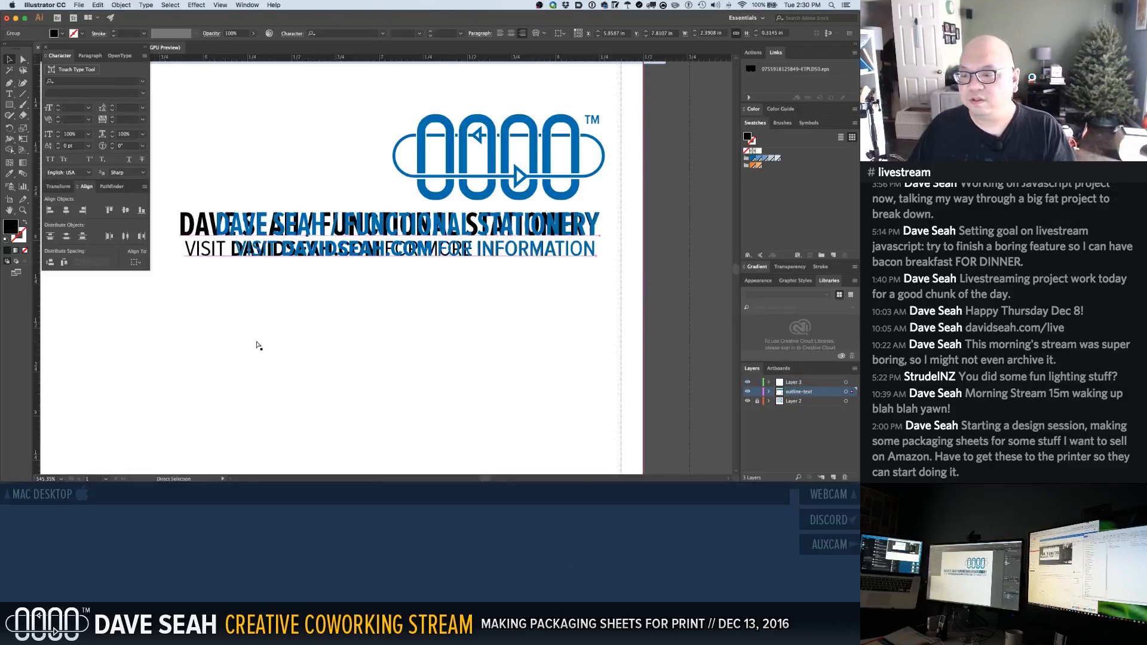
left_click(792, 383)
key("super+f")
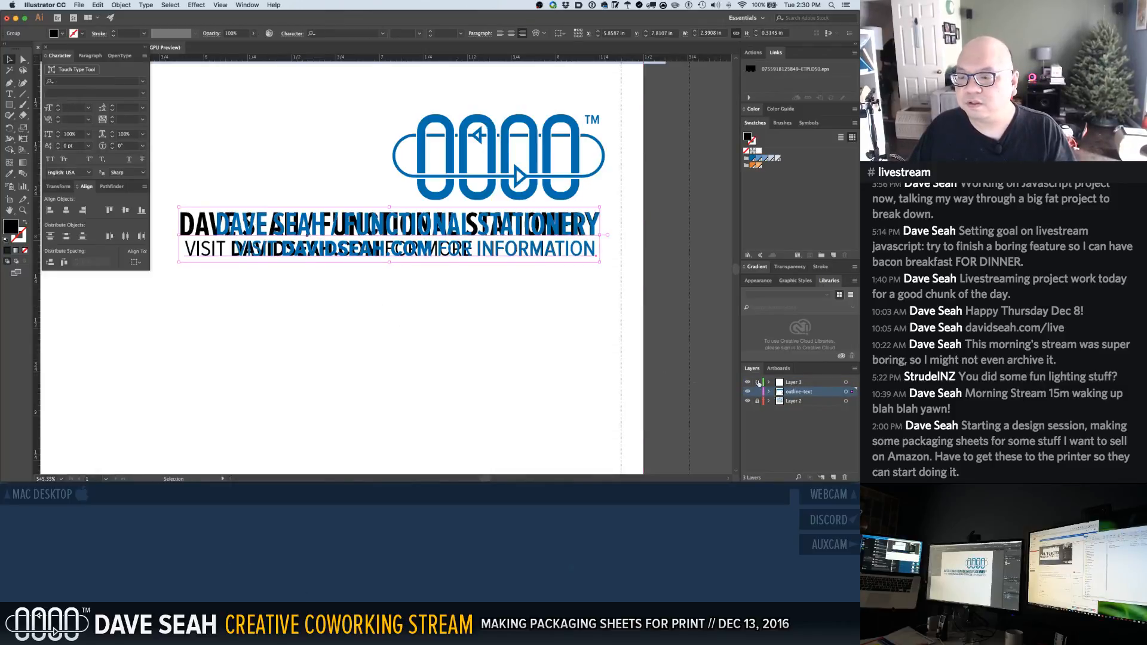
Lock Layer 3 and delete the blue outlined brand and website lines, leaving the live text under the logo
left_click(758, 382)
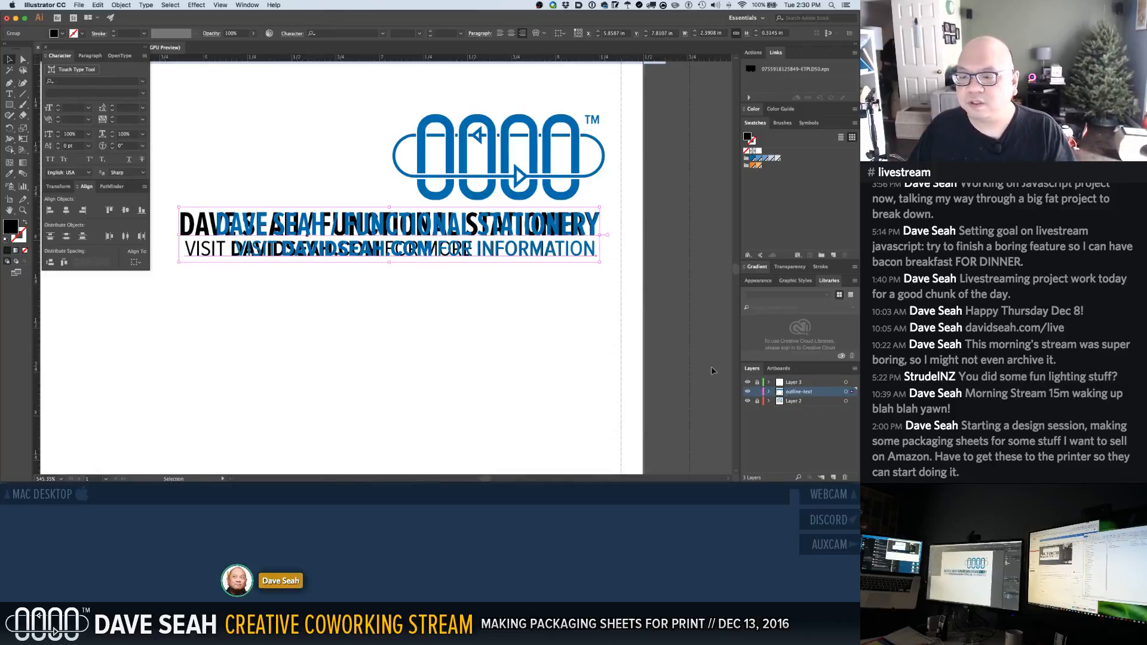
left_click(454, 296)
left_click(454, 231)
left_click(452, 250, "shift")
key("Delete")
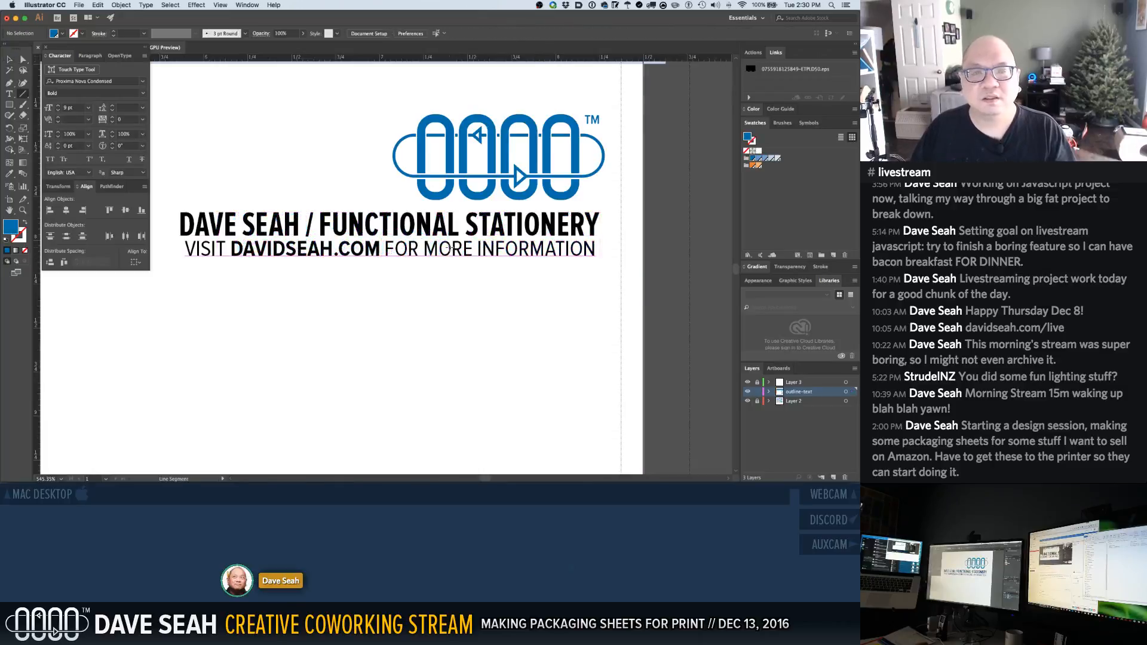
key("backslash")
left_click_drag(491, 302, 492, 302)
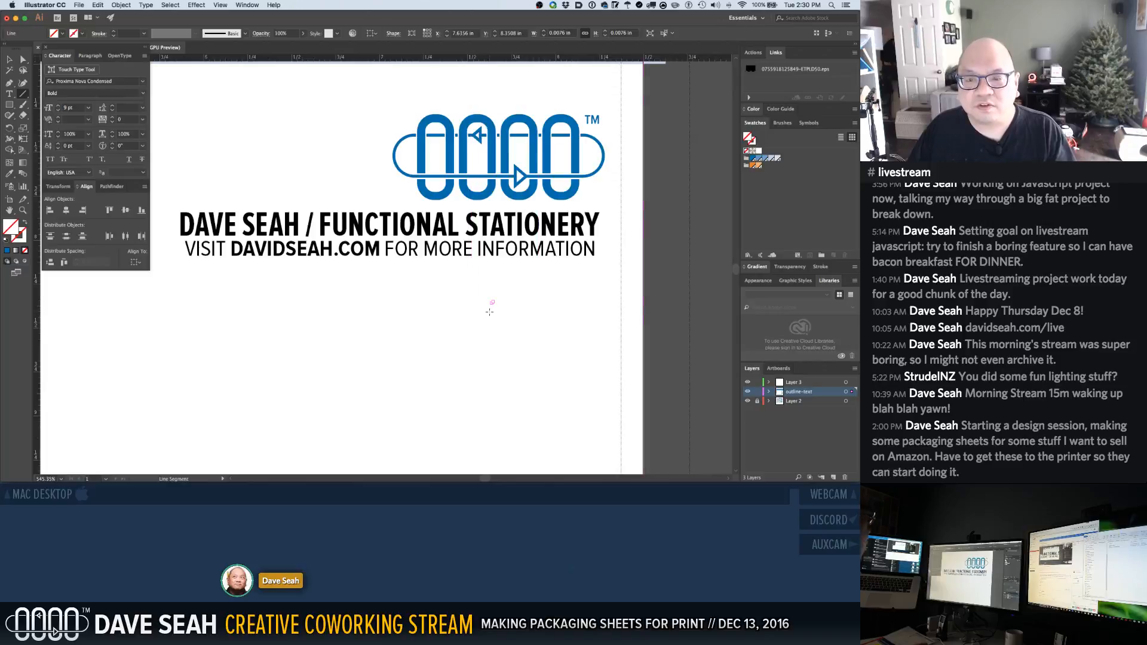
left_click(491, 335)
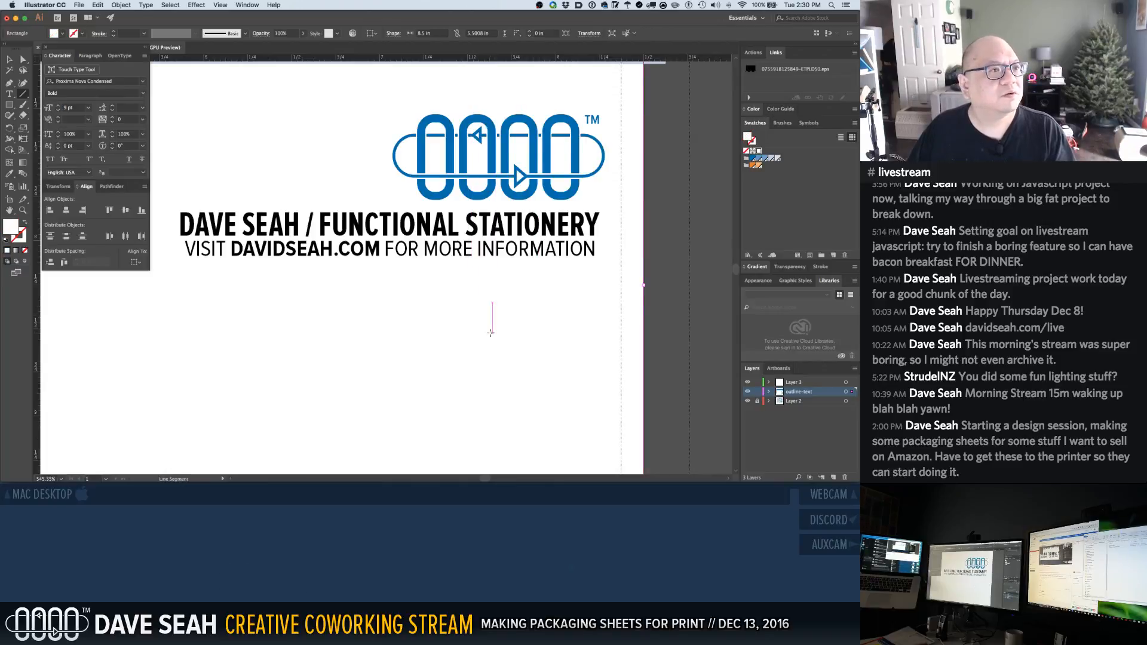
key("t")
key("v")
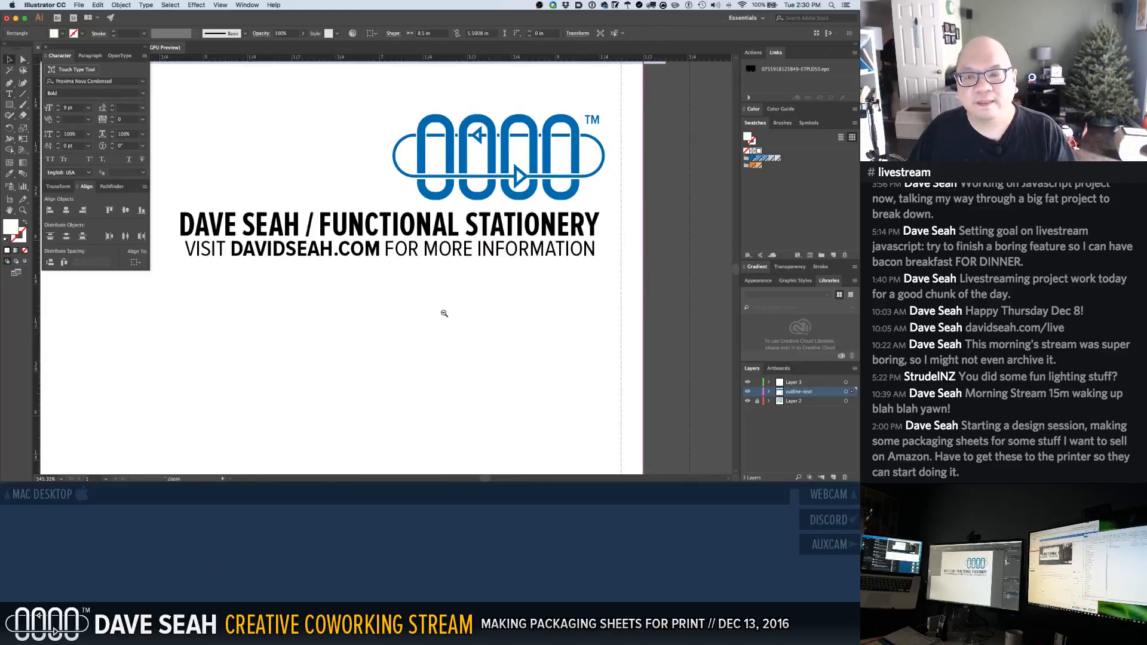
Select the outlined ETP8511-LLDS-50 text above the barcode and enter isolation mode on its group
left_click(443, 313, "alt+super")
left_click(430, 300, "alt+super")
left_click_drag(543, 279, 725, 346)
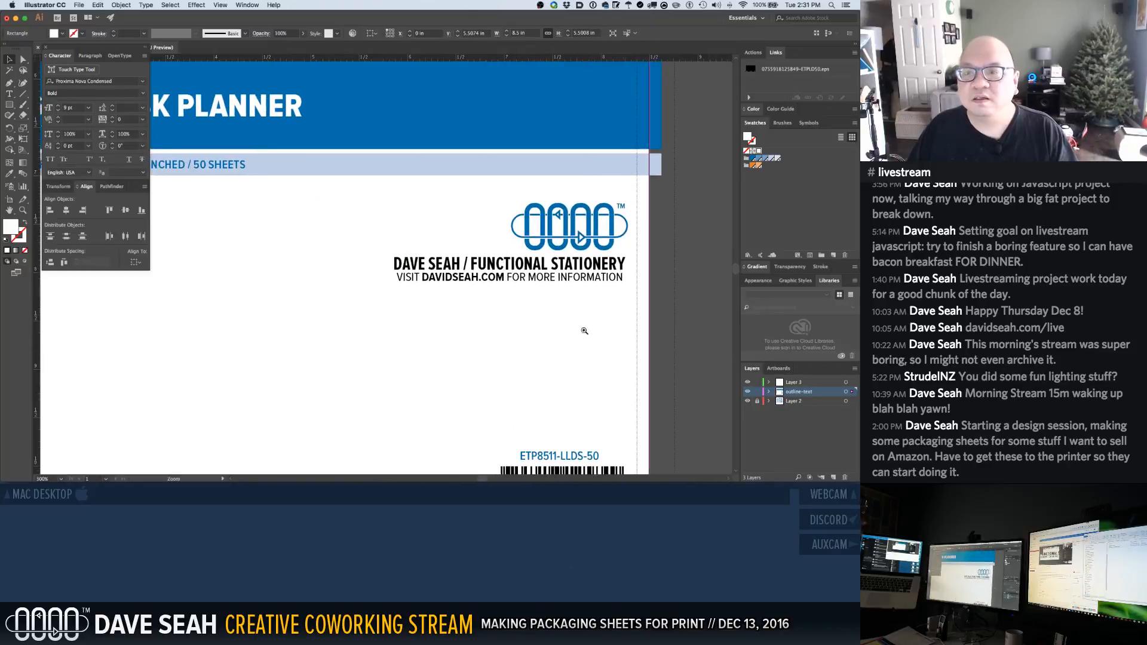
left_click(542, 319, "alt+super")
left_click(544, 321, "alt+super")
left_click_drag(306, 255, 572, 303)
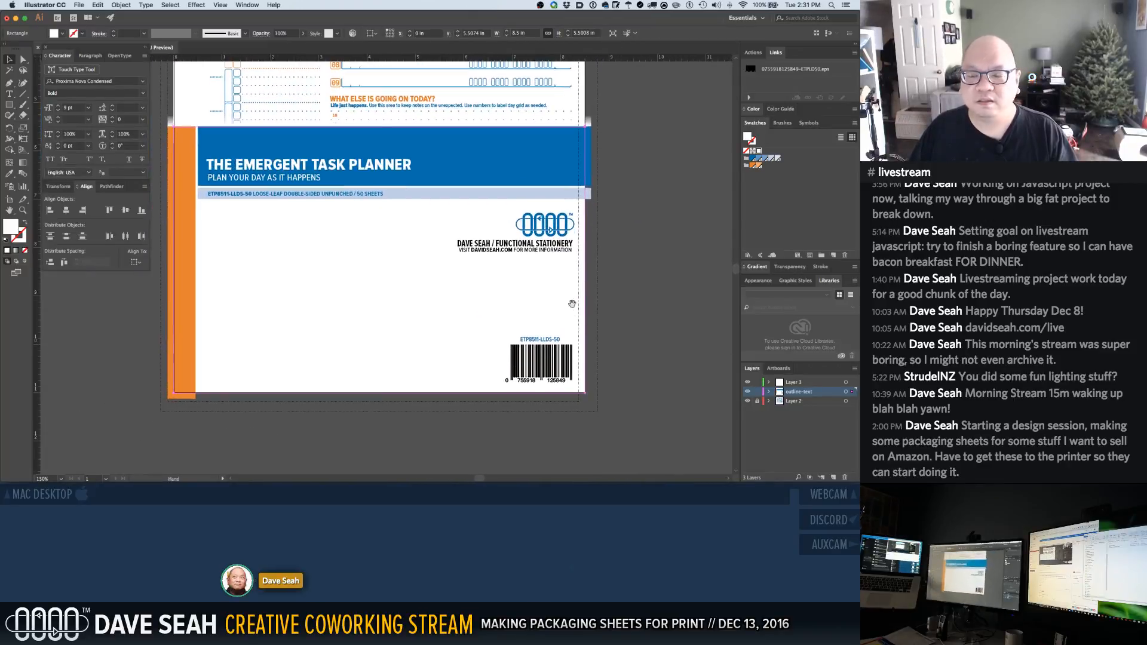
left_click(548, 340)
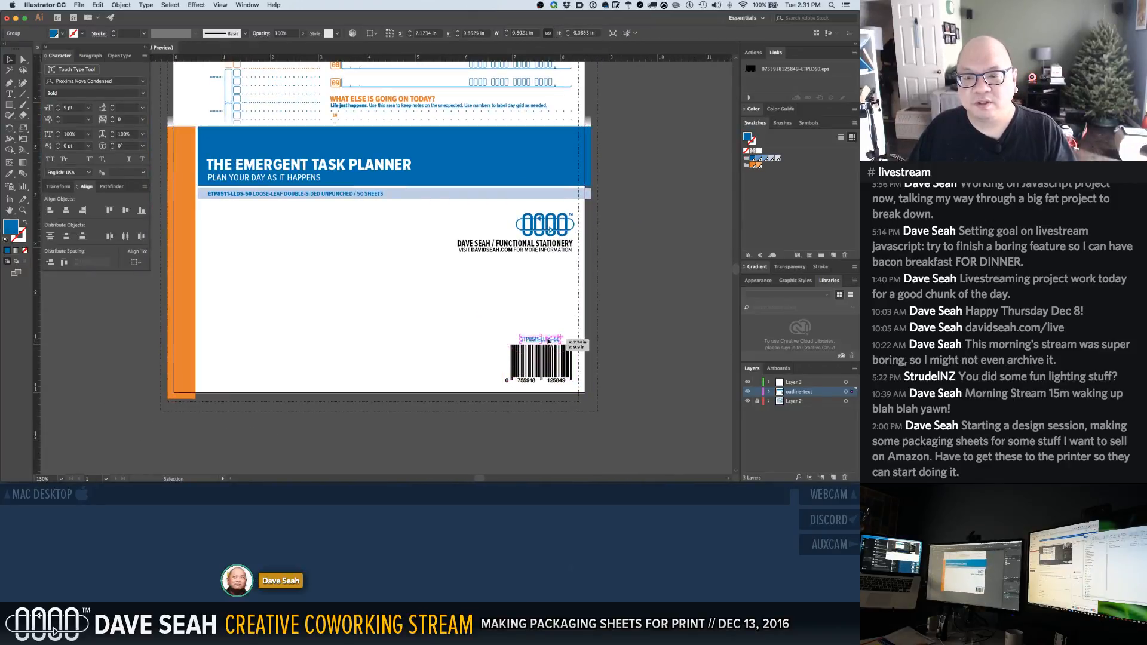
double_click(548, 340)
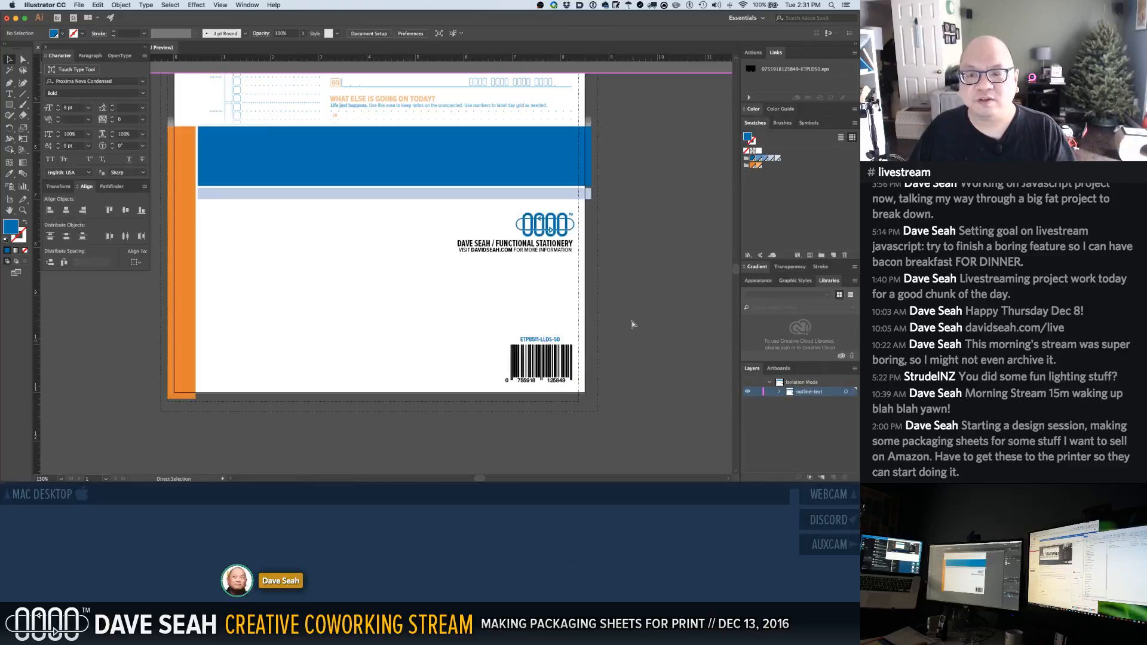
Duplicate the live website line and place the copy over the outlined product code above the barcode
left_click(496, 251)
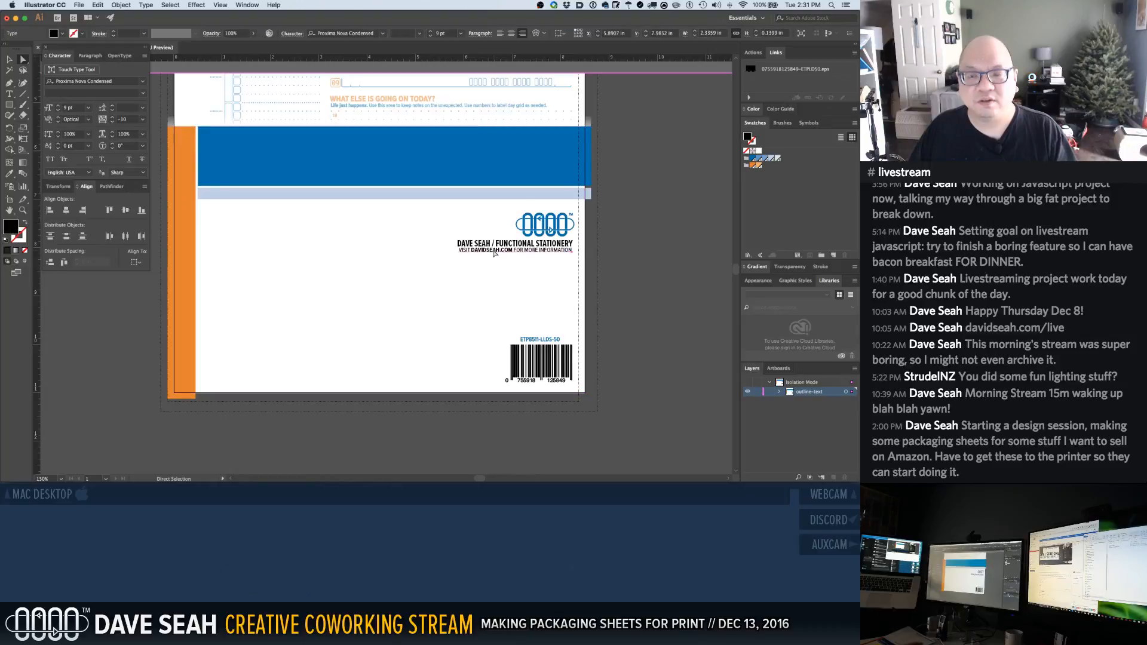
left_click(501, 304)
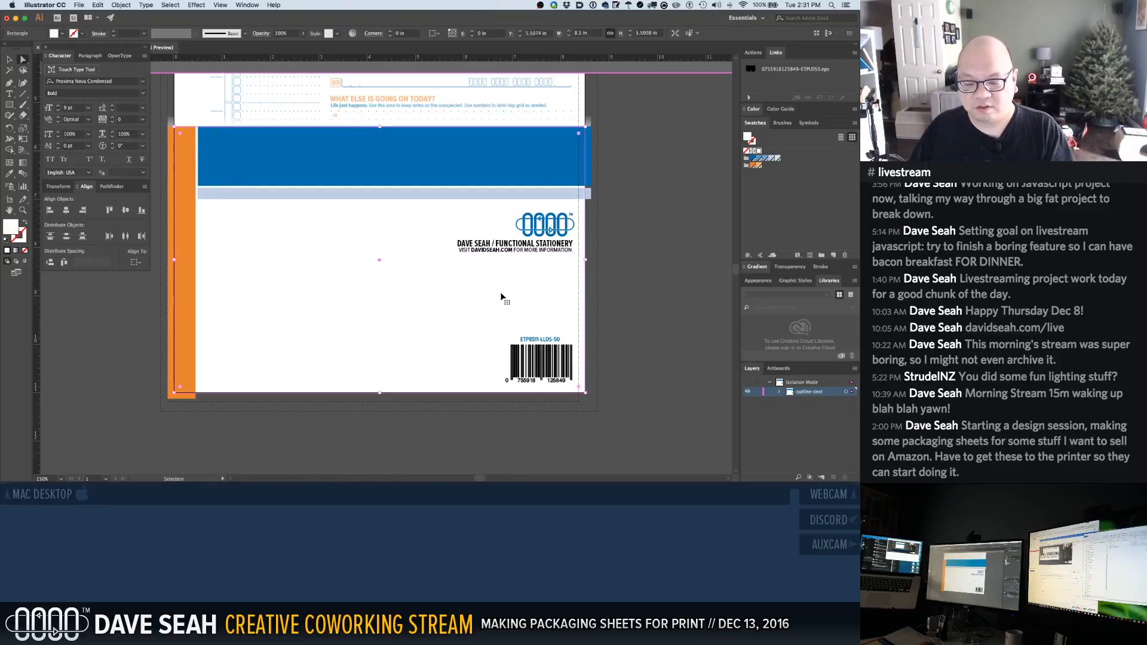
left_click_drag(497, 251, 504, 341)
left_click(496, 316)
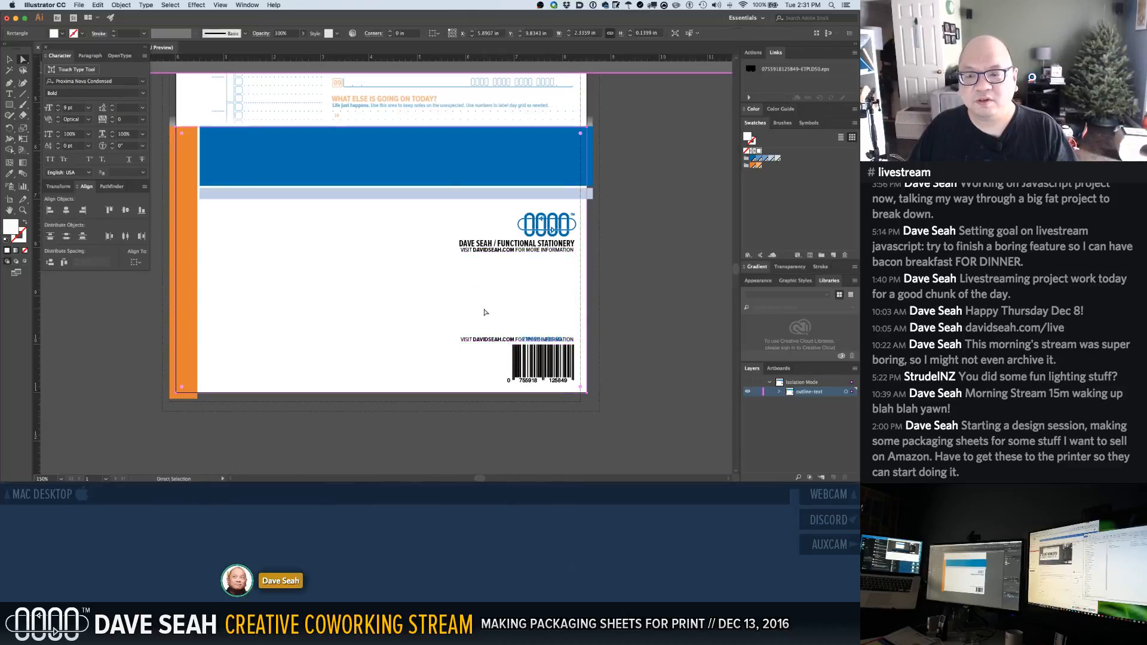
Centre-align the paragraph of the duplicated website line above the barcode
left_click_drag(610, 370, 629, 377)
left_click(374, 322, "alt+super")
left_click(373, 320, "alt+super")
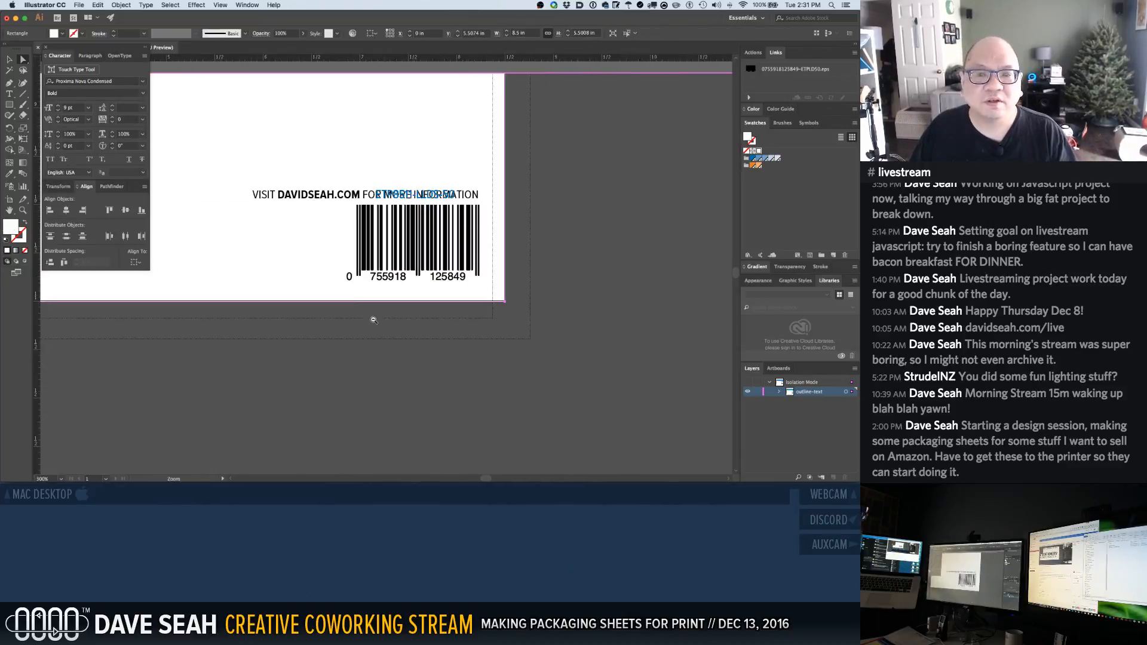
left_click_drag(304, 277, 419, 372)
left_click(416, 292)
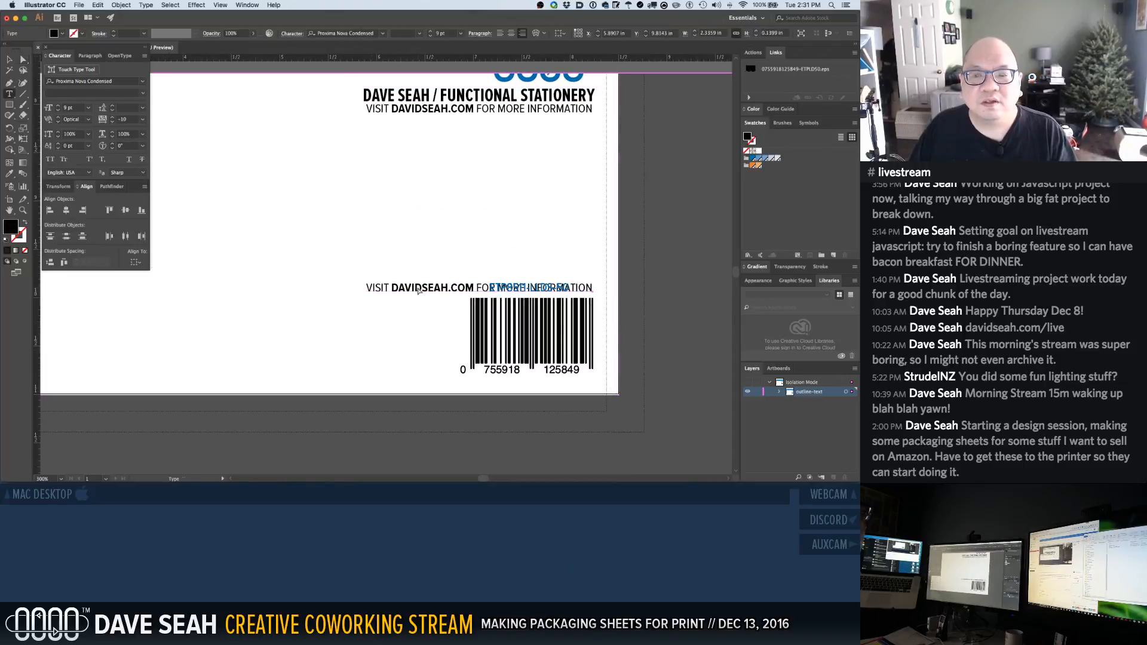
triple_click(418, 290)
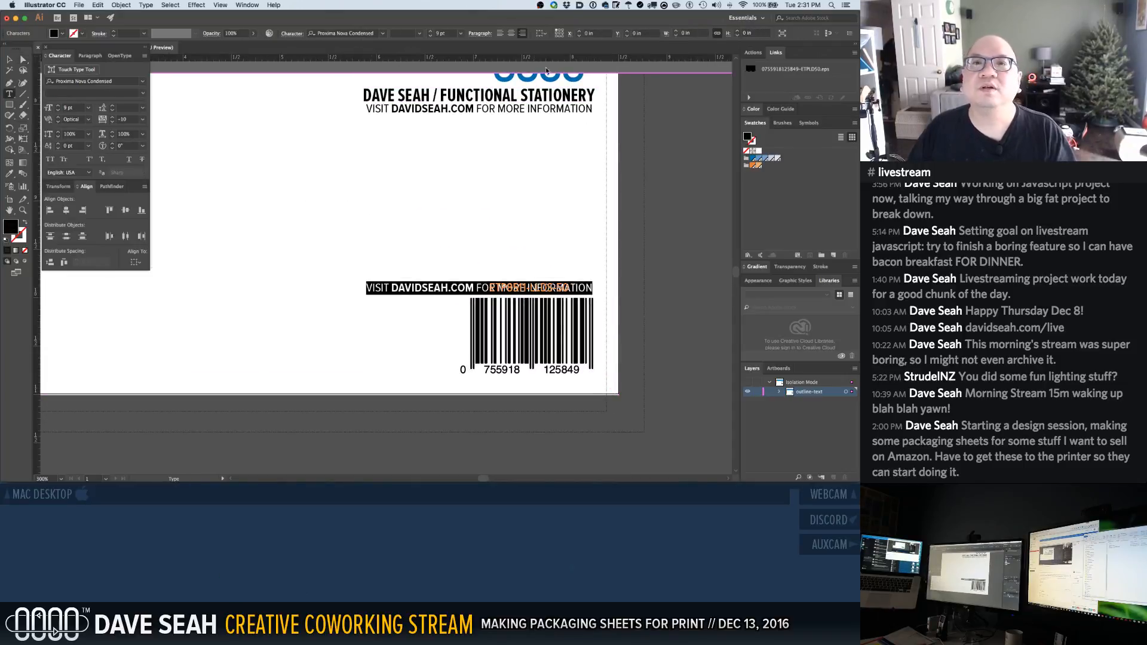
left_click(510, 33)
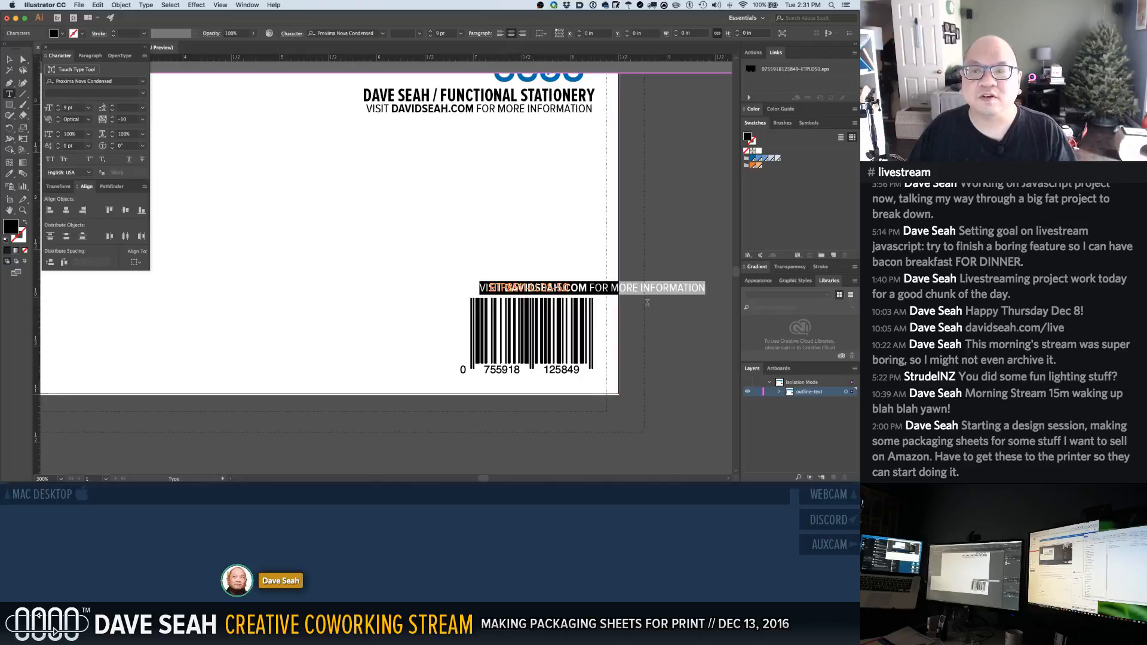
Replace the wording of the duplicated line with ETP8511-LLDS-50
left_click(601, 288)
left_click_drag(589, 289, 436, 277)
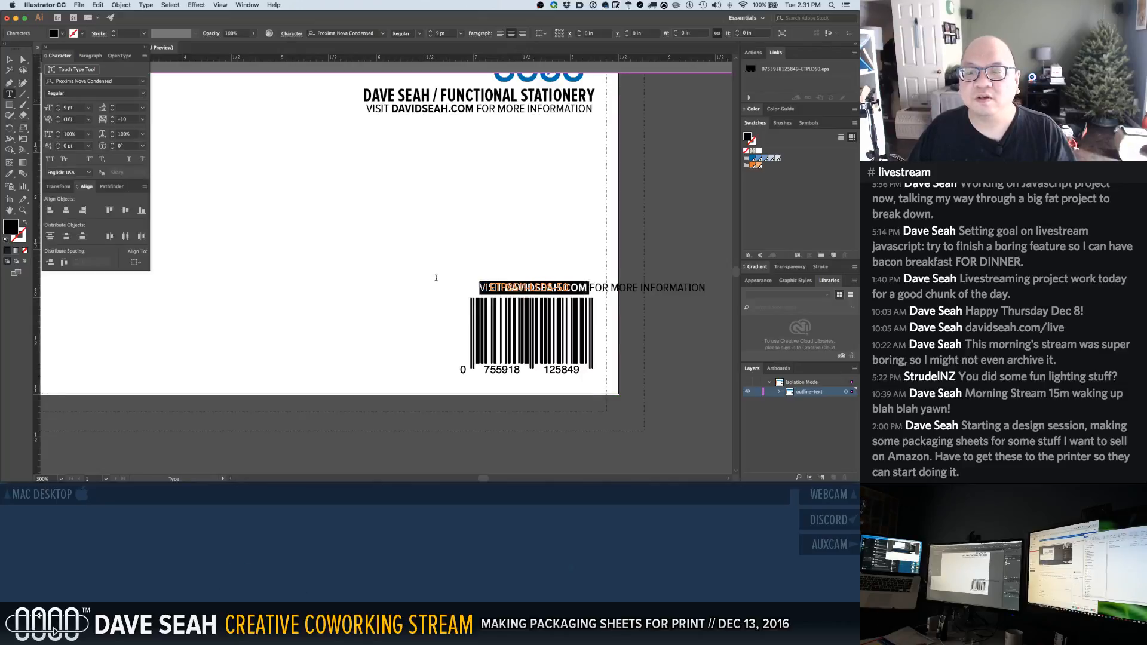
key("BackSpace")
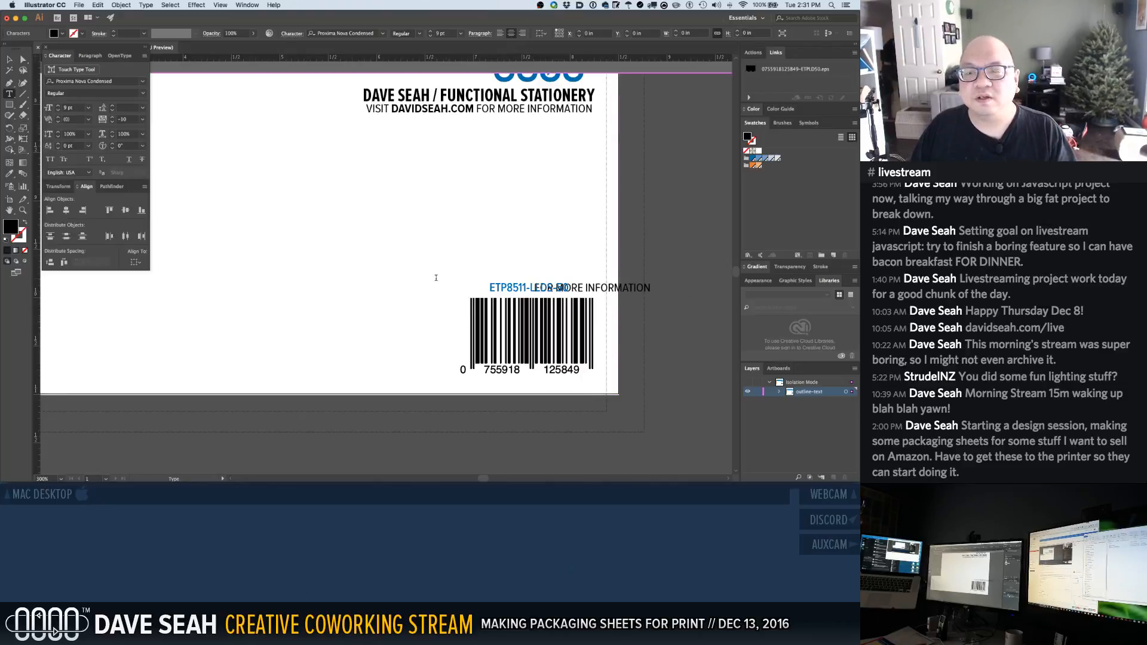
key("super+shift+Right")
key("super+shift+Right")
key("super+shift+Right")
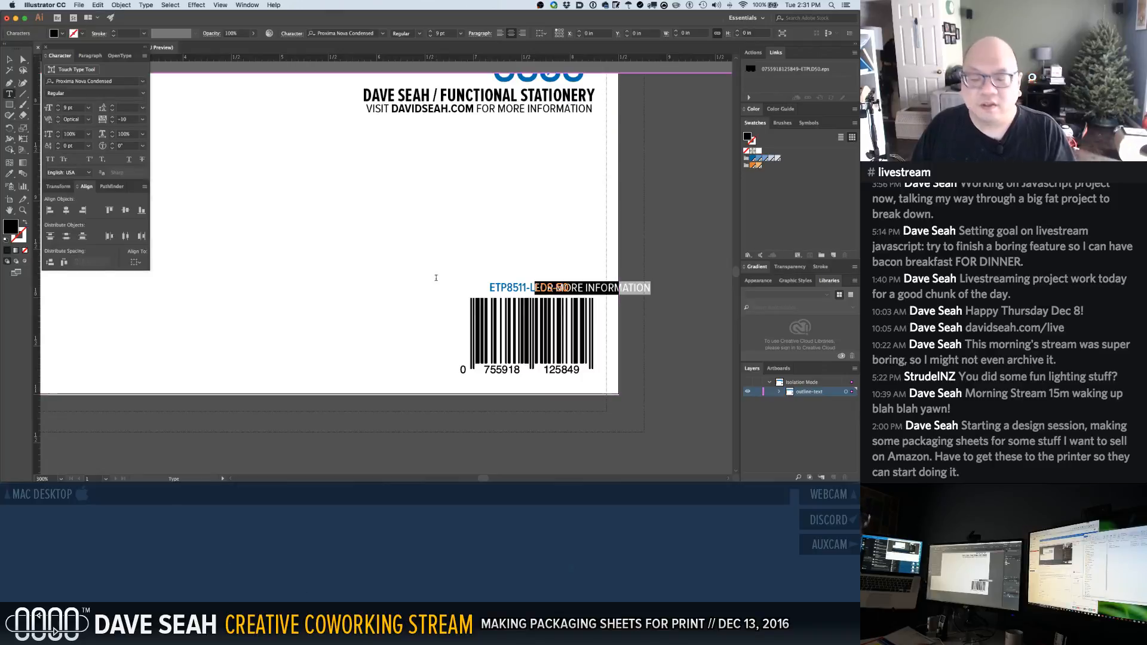
type("ETP8511-LLDS-50")
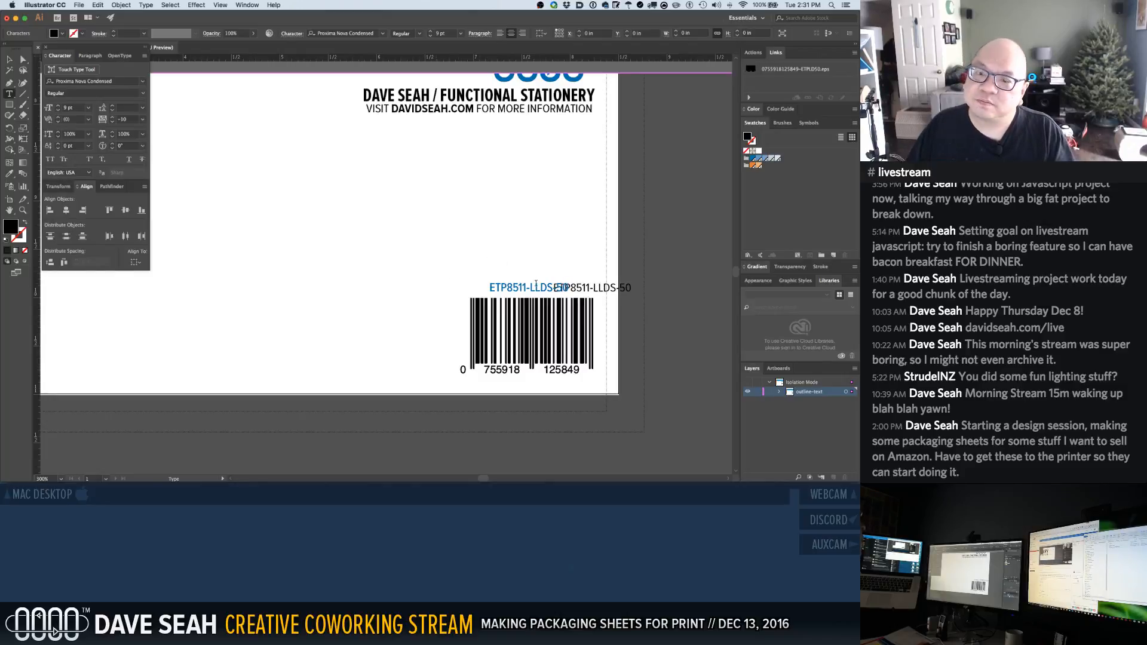
key("Escape")
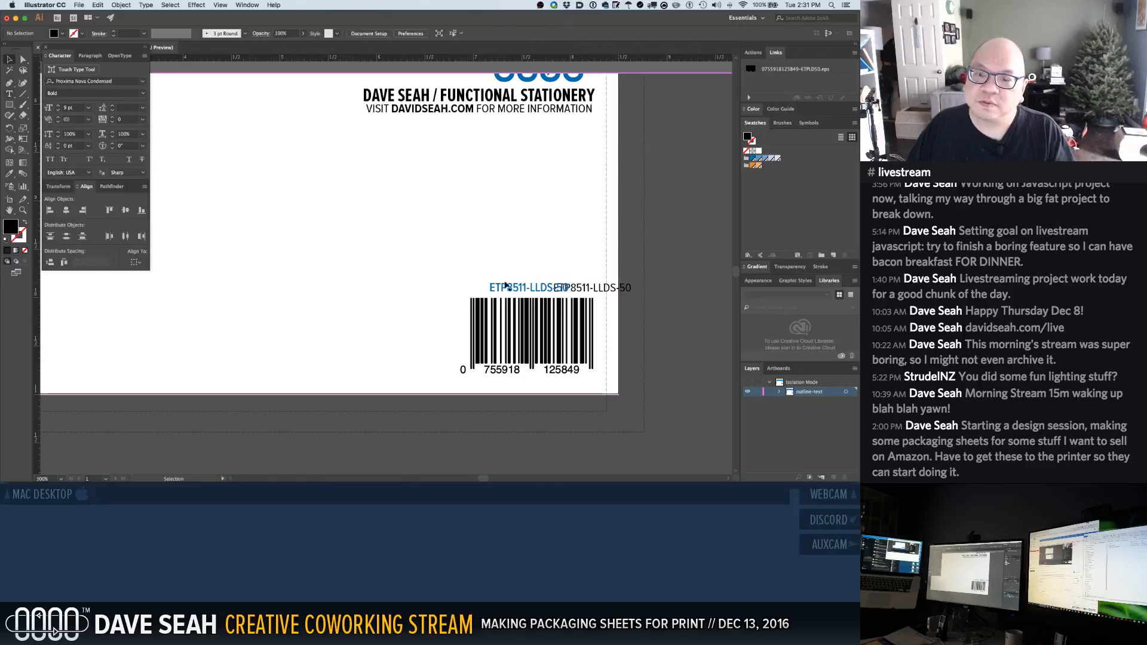
Delete the blue outlined product code above the barcode
left_click(523, 290)
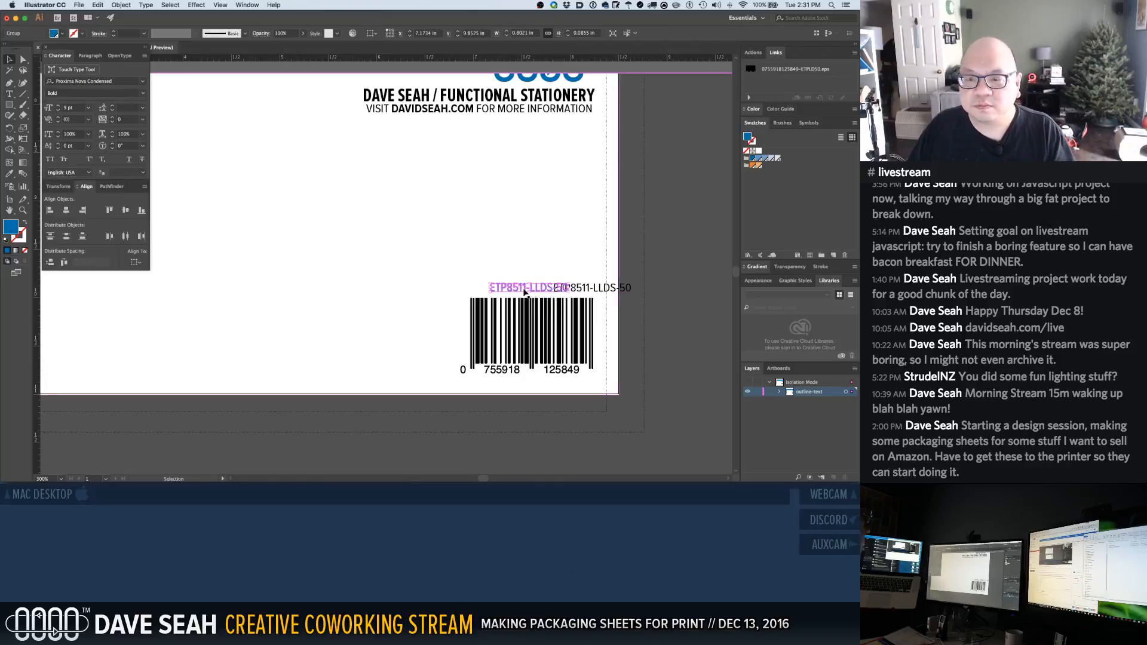
key("Delete")
key("backslash")
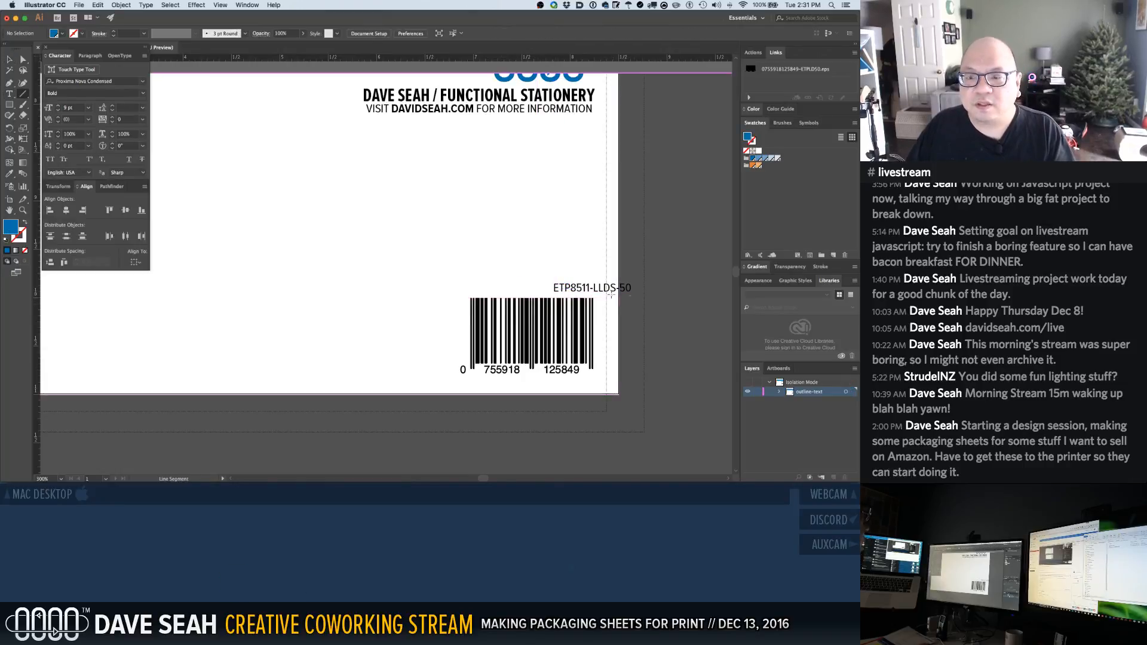
Cut the live ETP8511-LLDS-50 text from the isolated group, leave isolation mode, and paste it in front at the same spot
key("v")
left_click_drag(608, 288, 546, 287)
key("super+z")
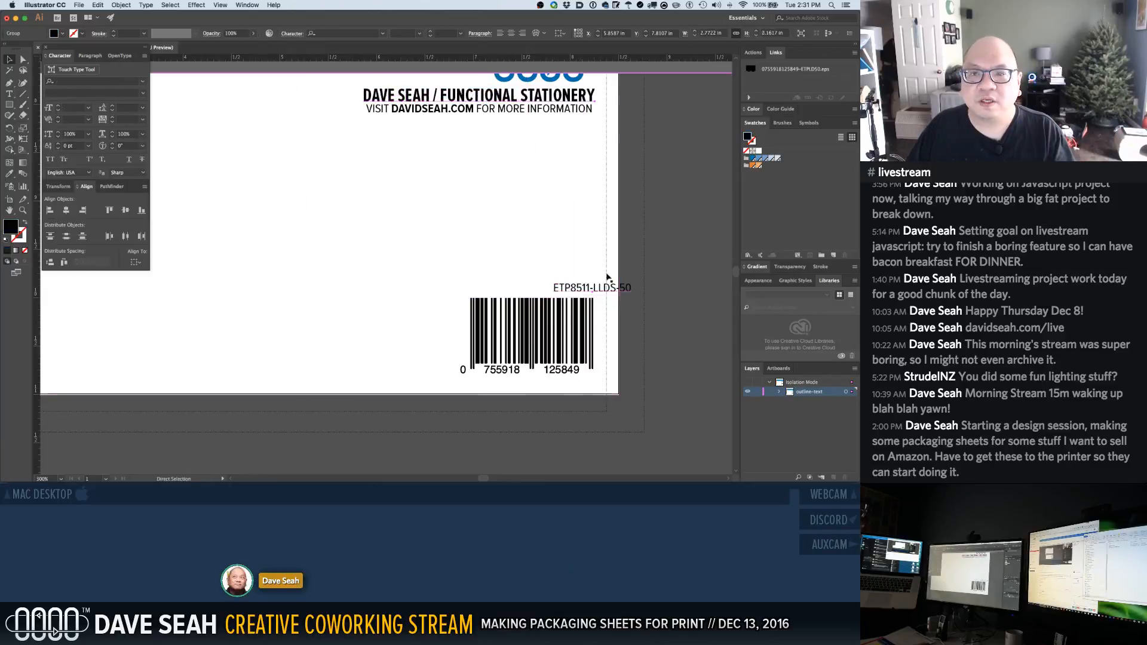
key("Delete")
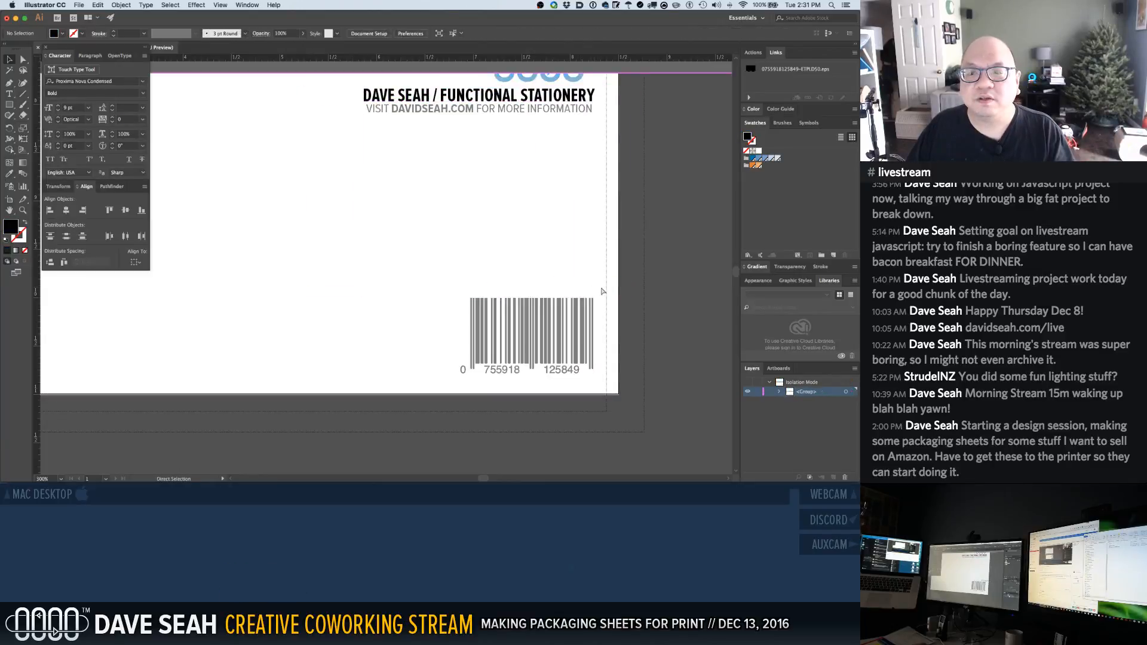
double_click(564, 267)
key("super+f")
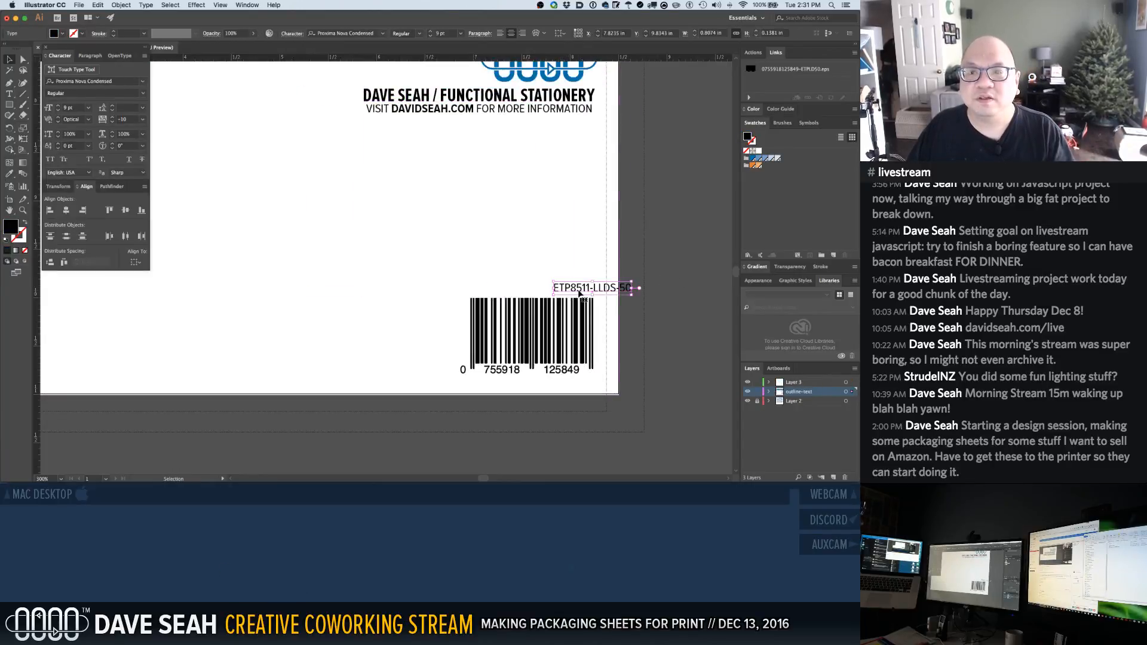
Move the live product code over the barcode and align both objects by their horizontal centres
left_click_drag(578, 289, 525, 290)
left_click(525, 293, "shift")
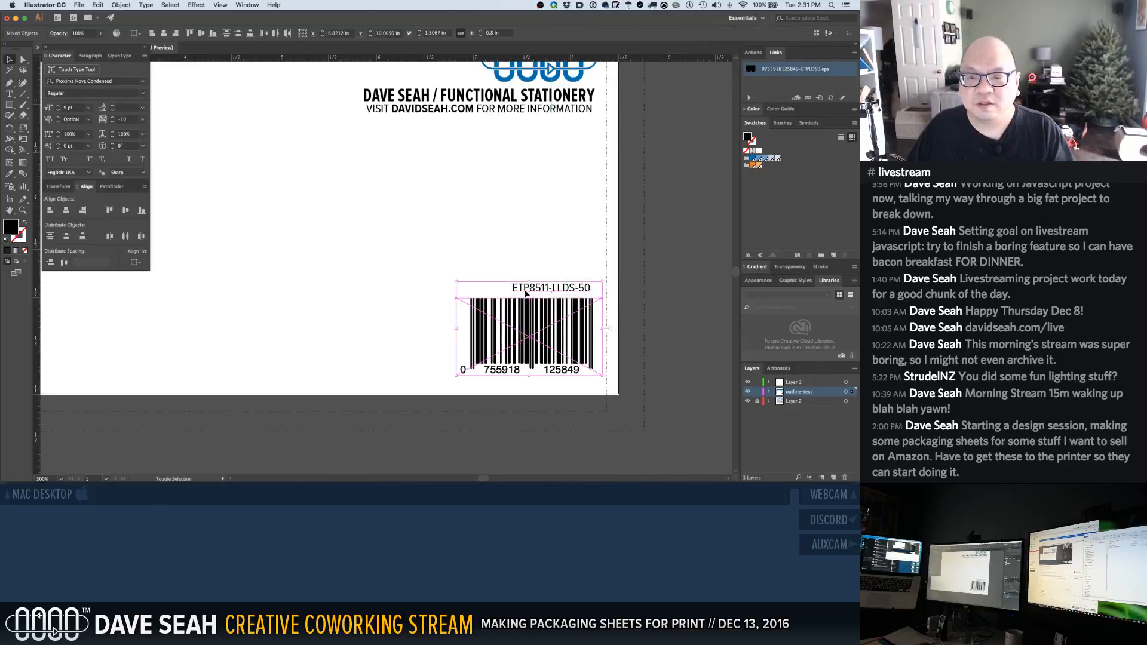
left_click(66, 210)
left_click(190, 224)
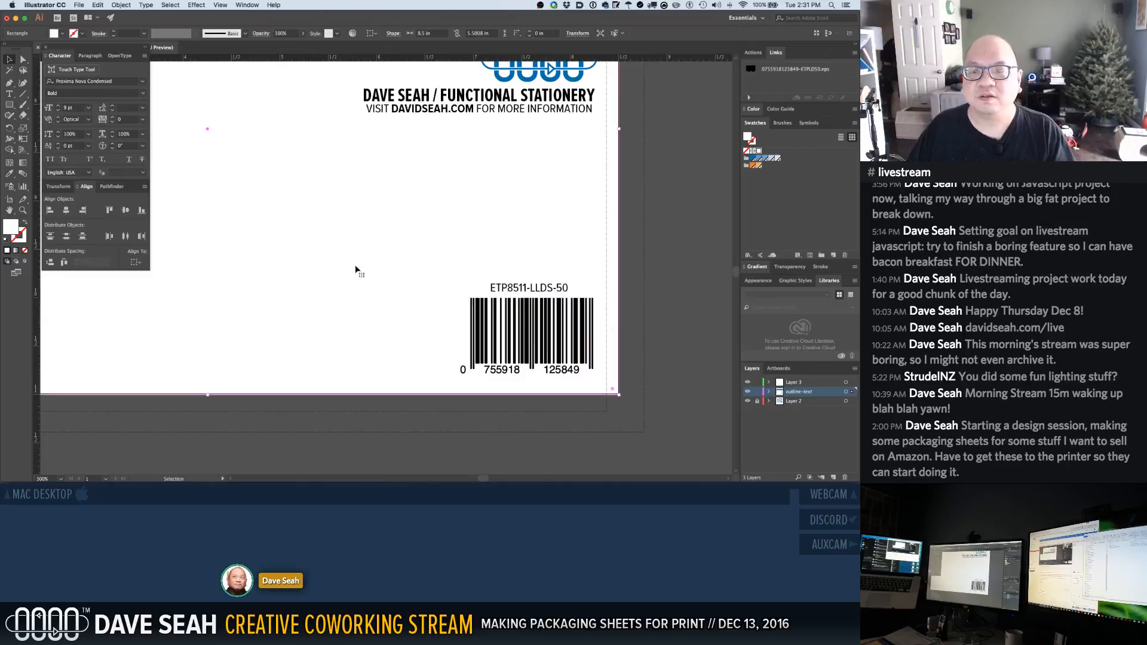
Recolour the live brand line and website line under the logo with the logo's blue swatch
left_click(399, 236, "alt+super")
left_click(400, 238, "alt+super")
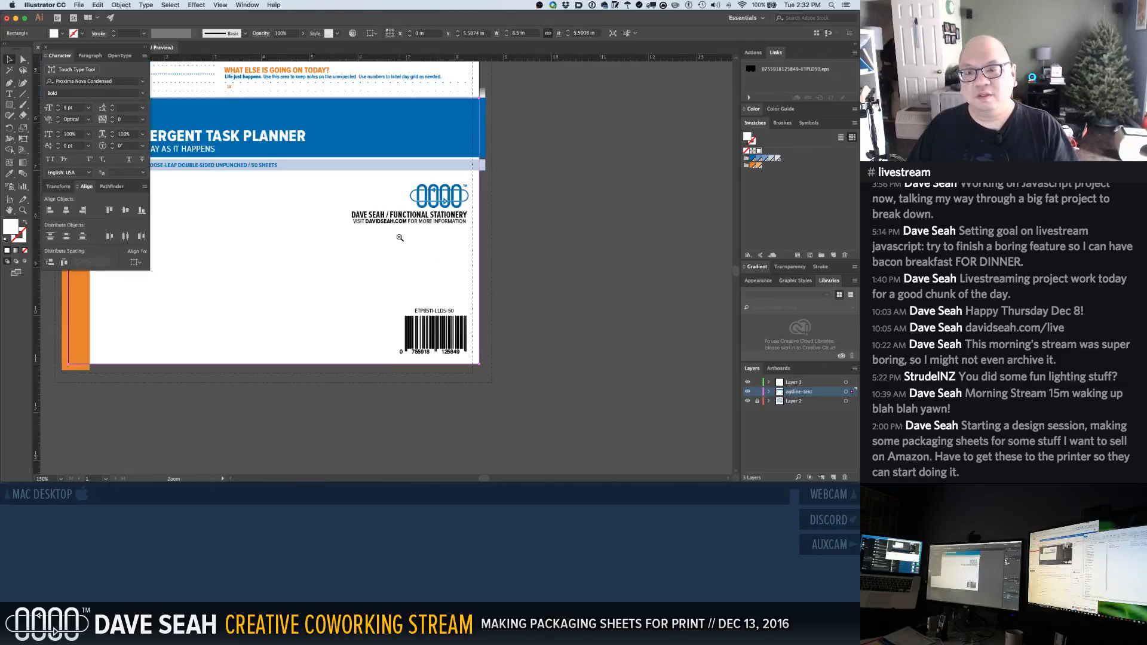
left_click(400, 238, "alt+super")
left_click_drag(292, 265, 378, 260)
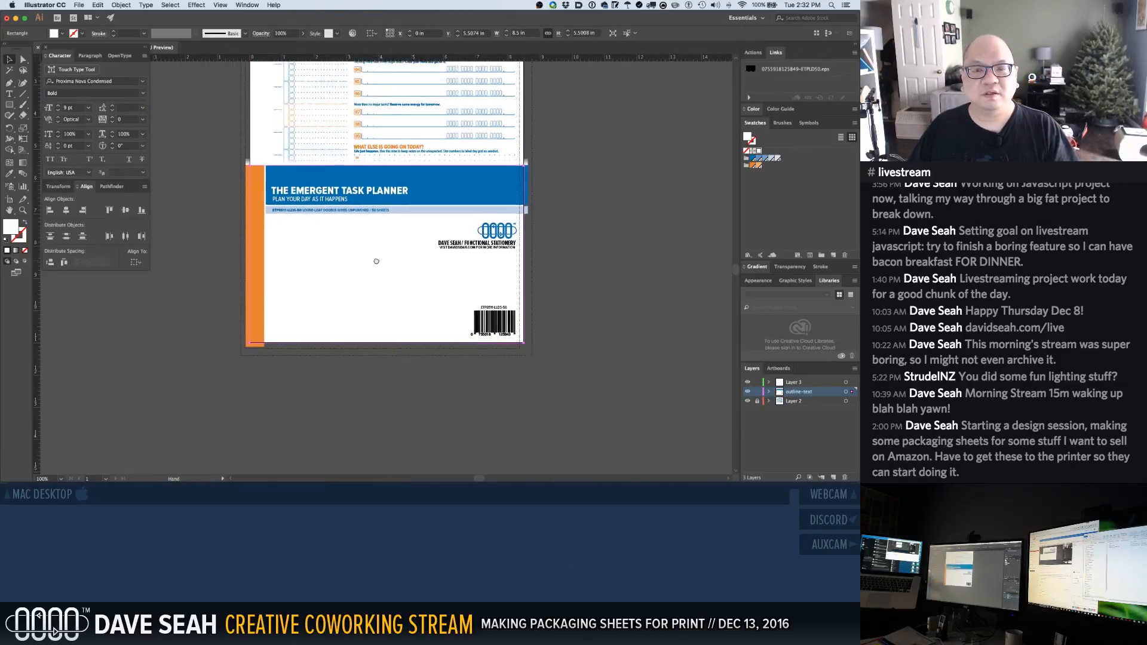
left_click(498, 309)
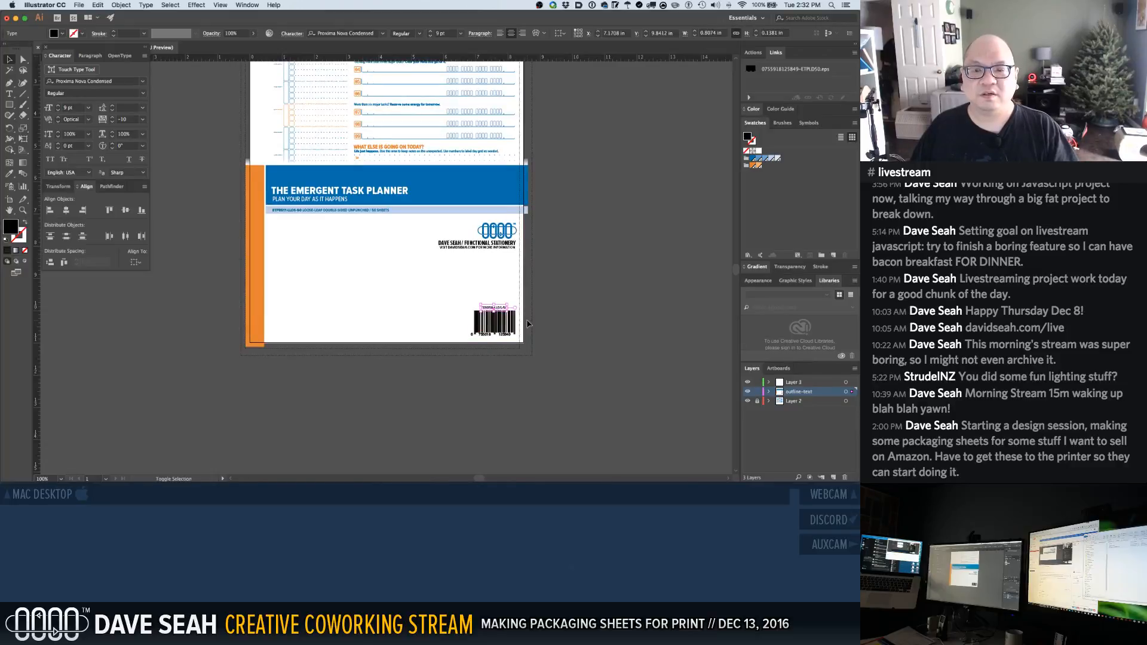
left_click(410, 306)
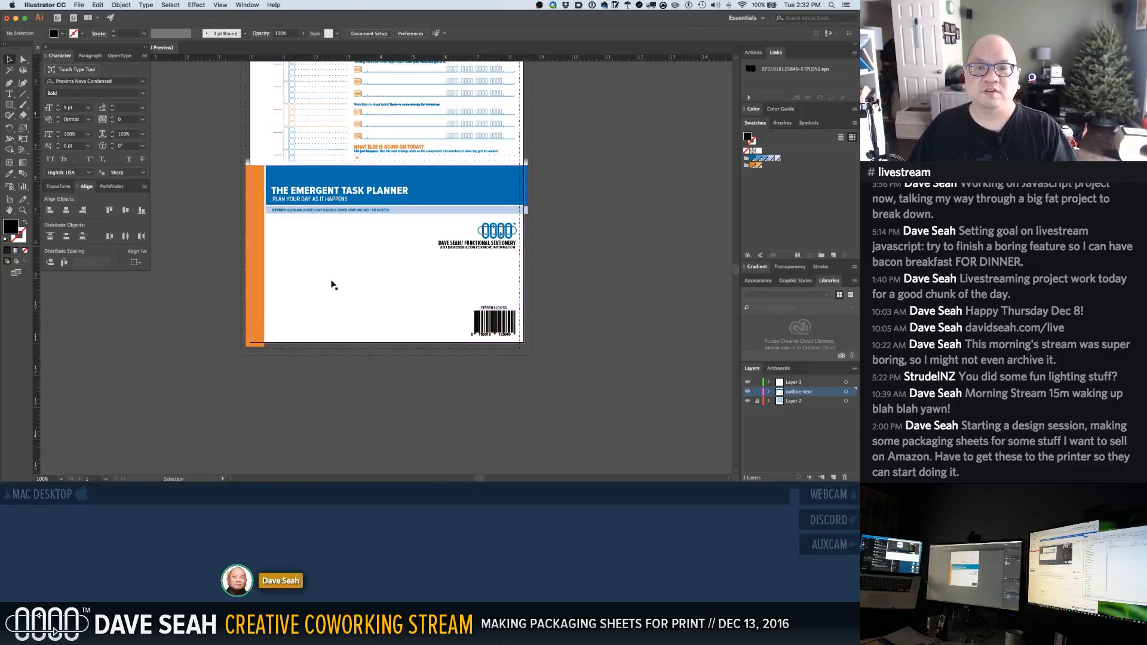
left_click_drag(417, 218, 562, 342)
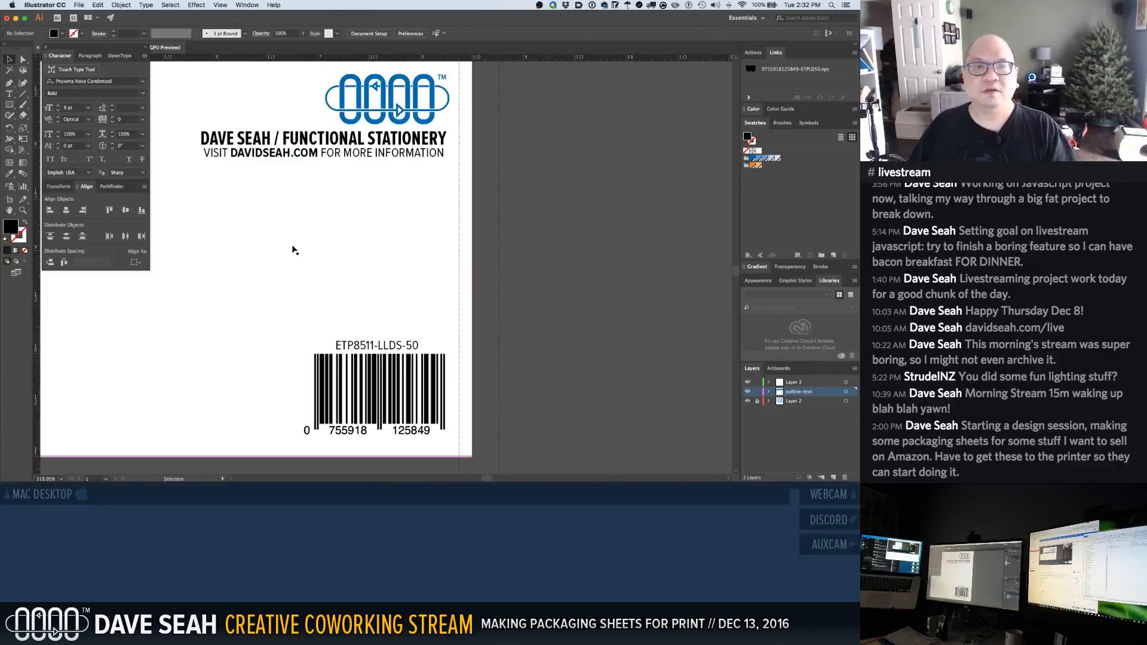
left_click_drag(327, 274, 476, 358)
left_click(423, 223)
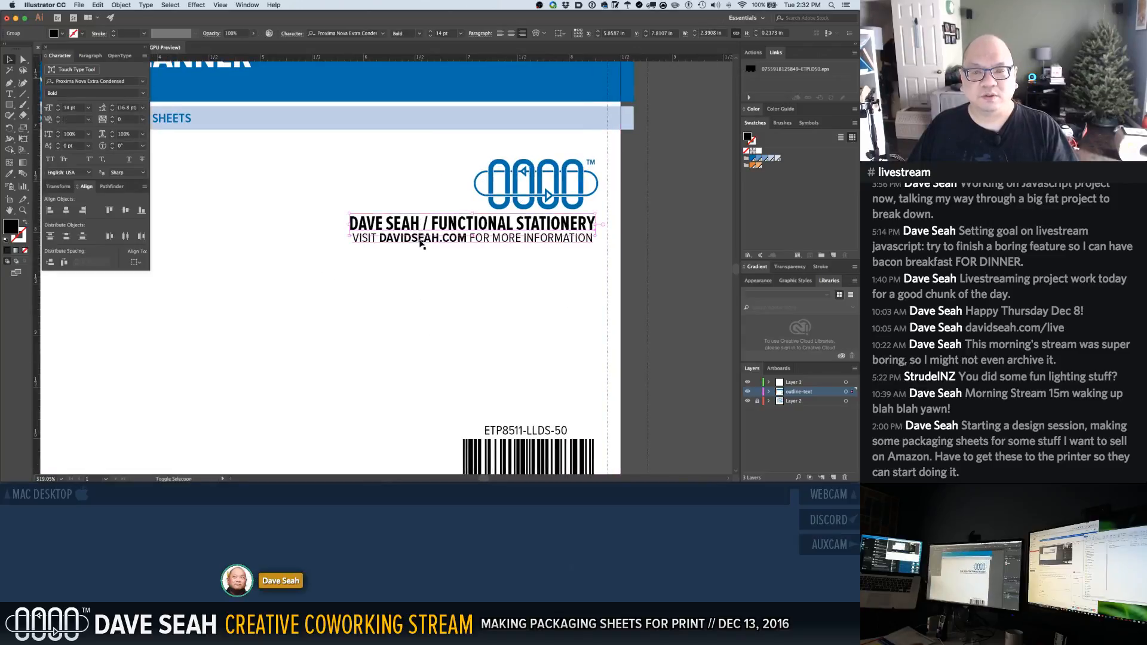
left_click(422, 242, "shift")
left_click(754, 159)
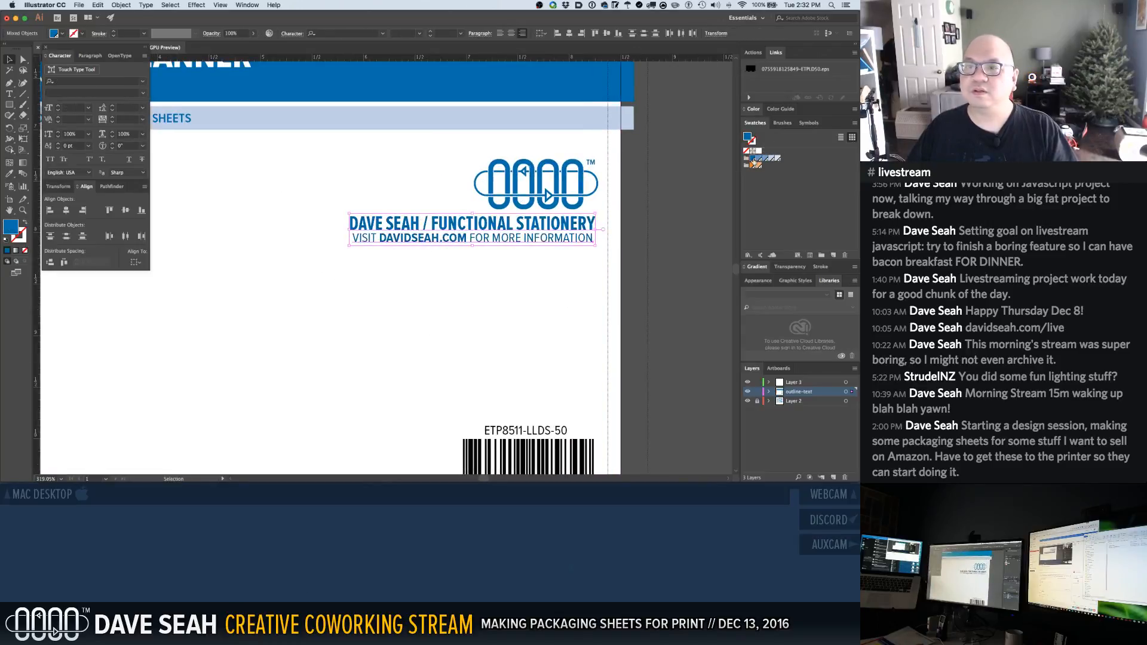
left_click(648, 214)
Examine the blue brand and website lines beneath the logo up close and within the whole packaging sheet
key("super+1")
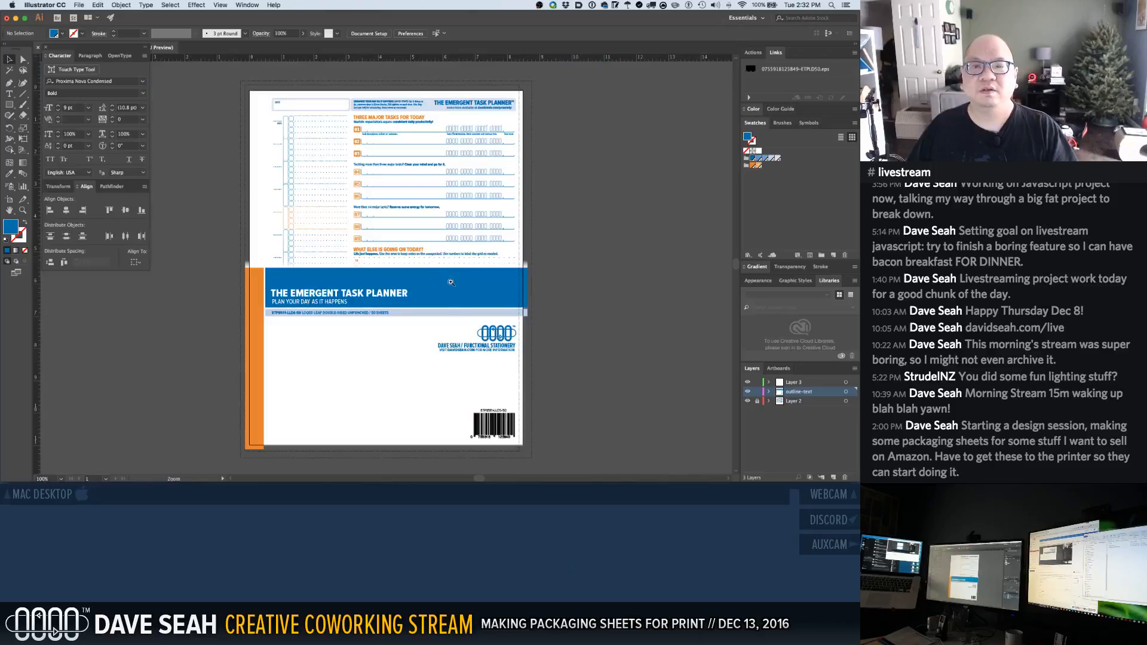
left_click_drag(444, 291, 548, 391)
left_click_drag(366, 336, 471, 343)
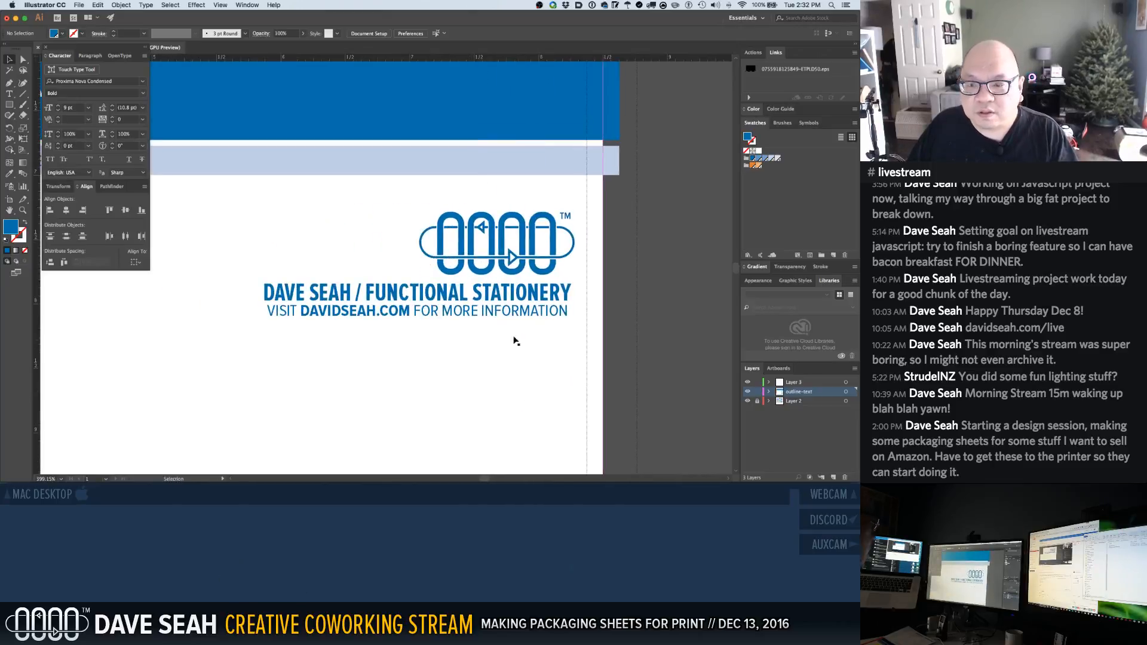
left_click(478, 299)
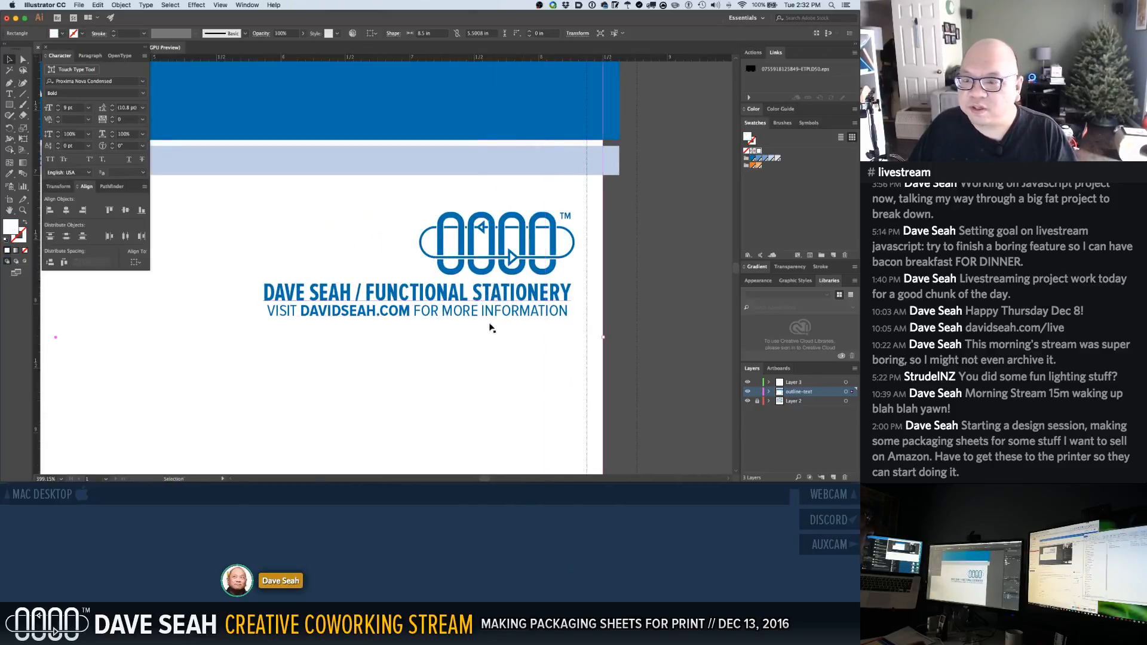
key("a")
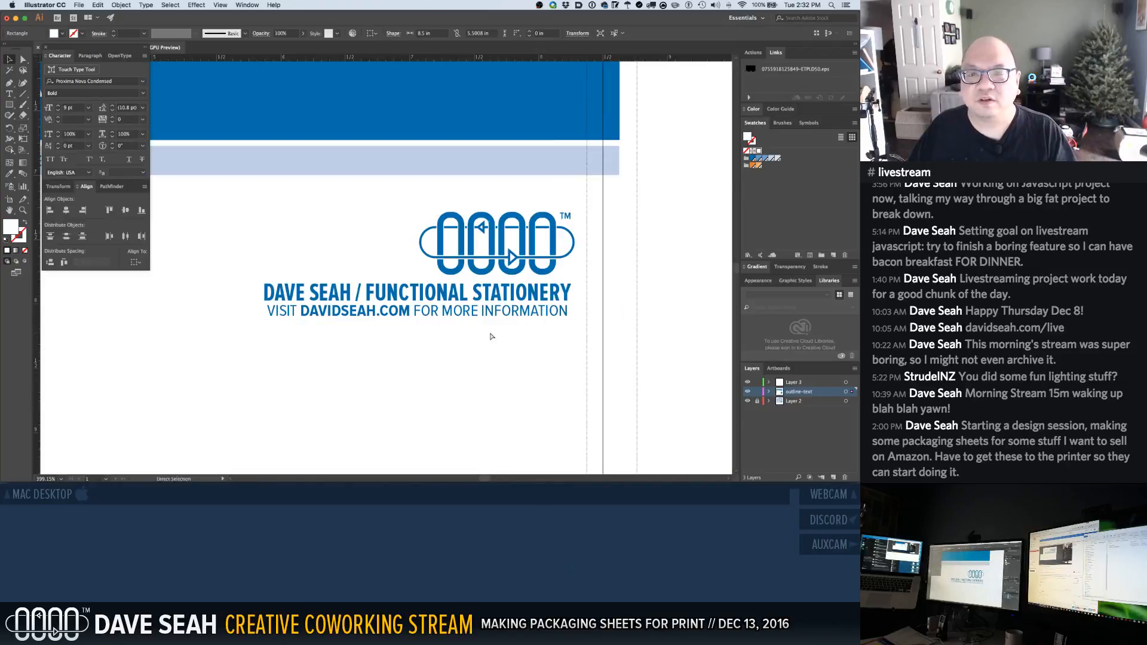
key("super+z")
left_click(460, 328, "alt+super")
left_click(460, 327, "alt+super")
left_click(459, 328, "alt+super")
left_click(458, 328, "alt+super")
left_click(458, 327, "alt+super")
left_click_drag(338, 275, 633, 395)
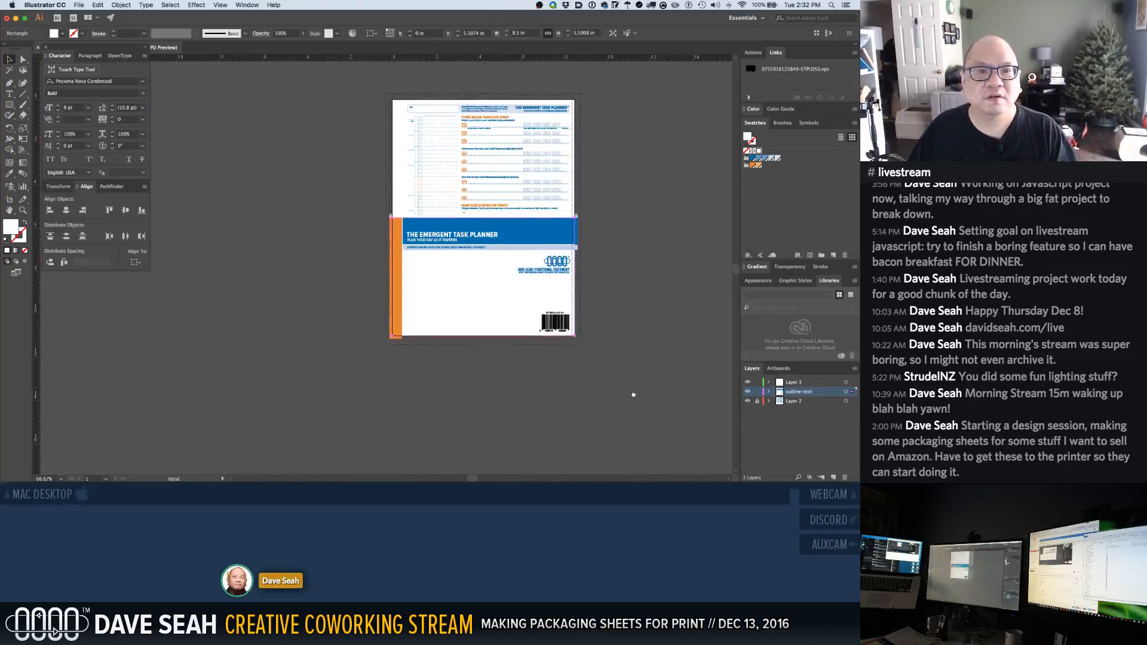
left_click_drag(511, 308, 478, 460)
key("super+z")
key("super+z")
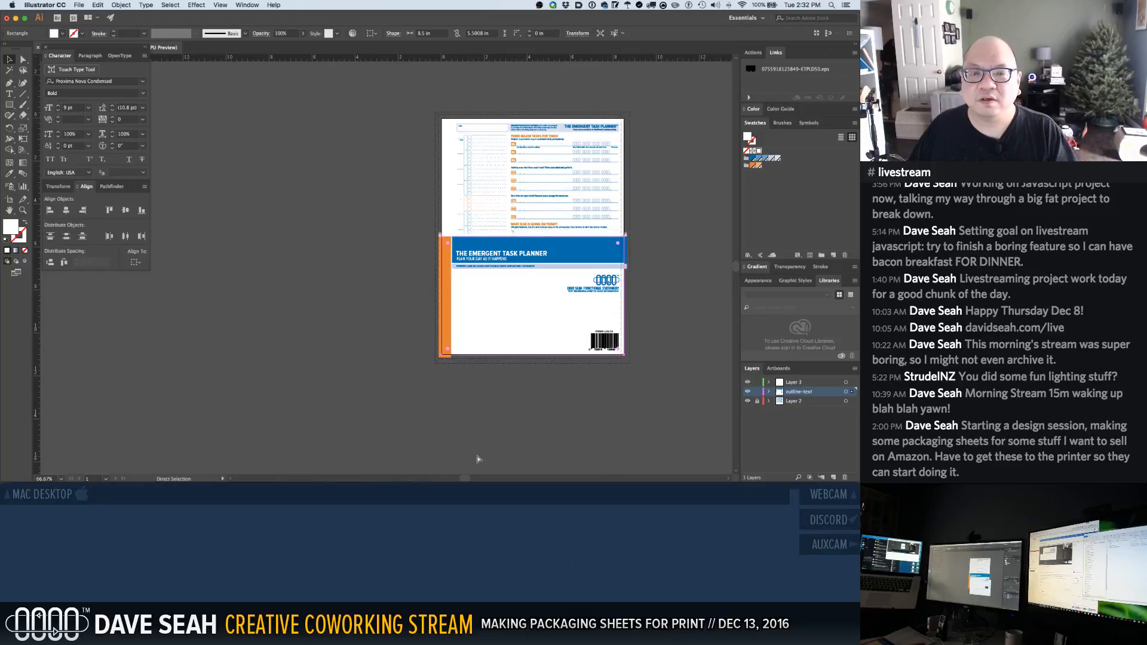
left_click(409, 346)
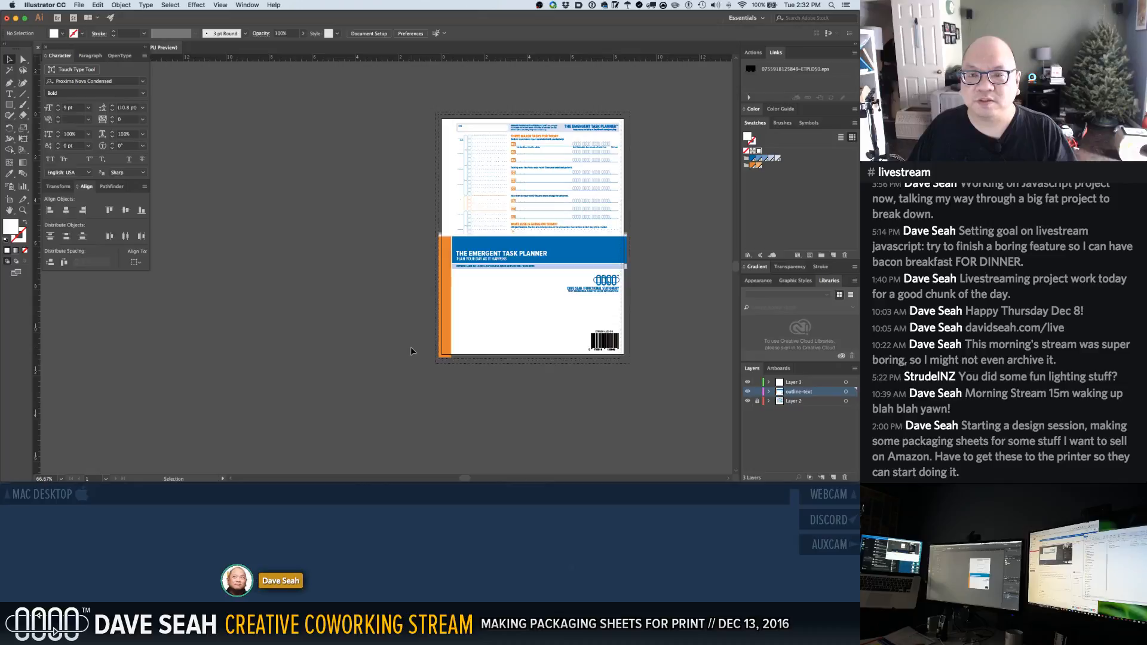
Nudge the PLAN YOUR DAY AS IT HAPPENS tagline slightly up toward the main title in the blue band
key("super+space")
left_click_drag(418, 206, 544, 324)
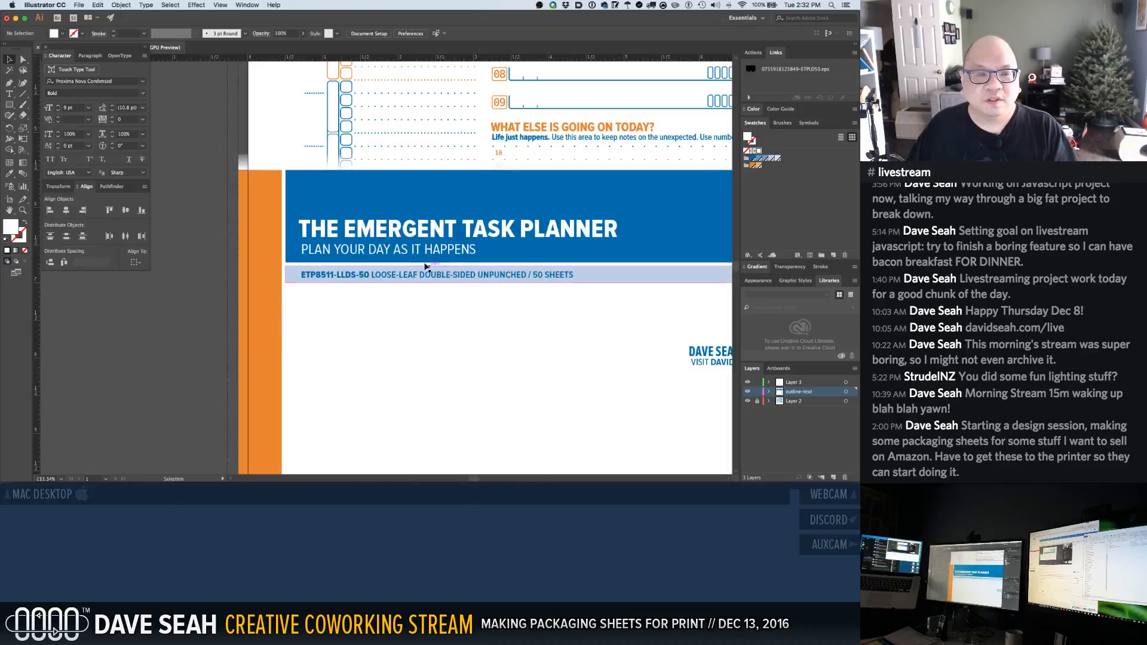
left_click(398, 258)
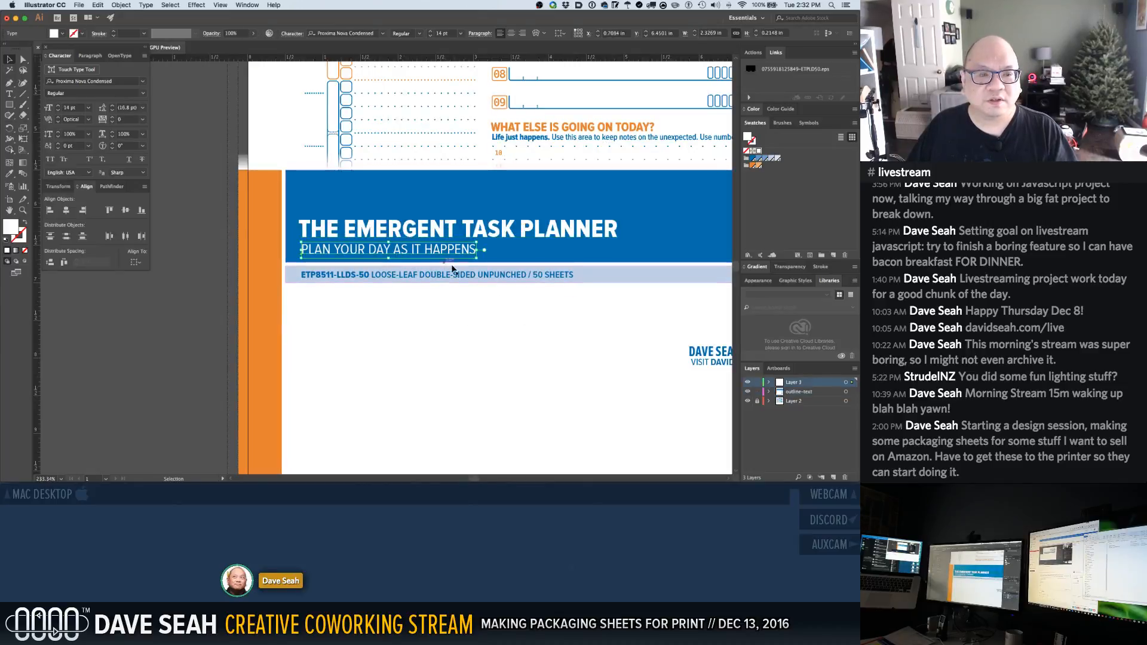
left_click(455, 270)
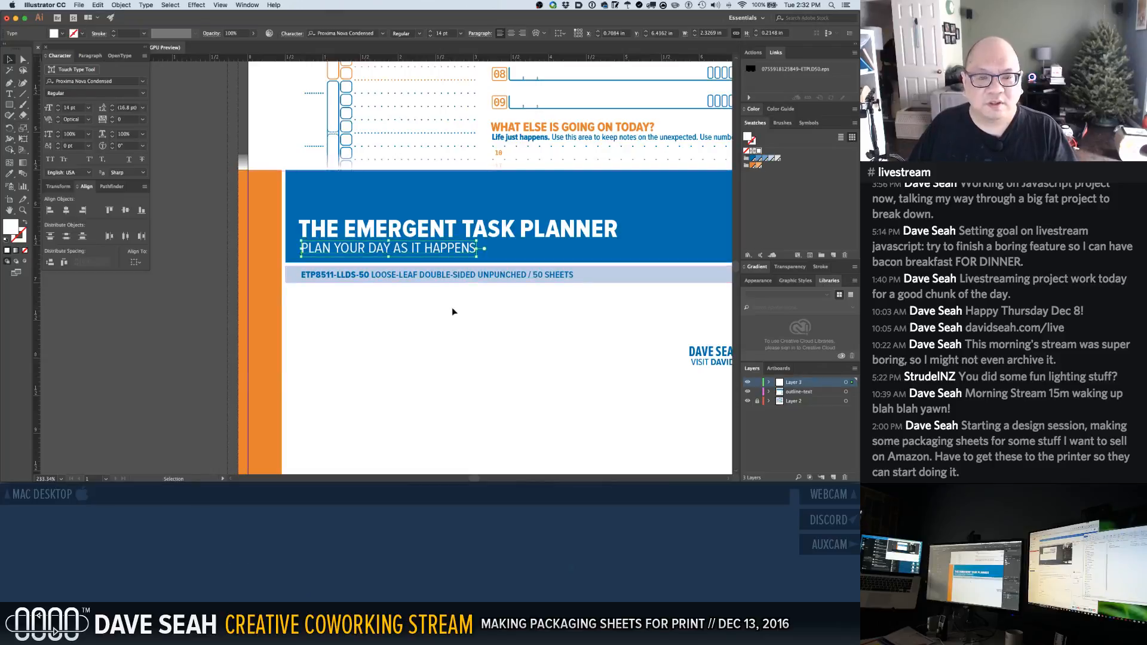
key("super+1")
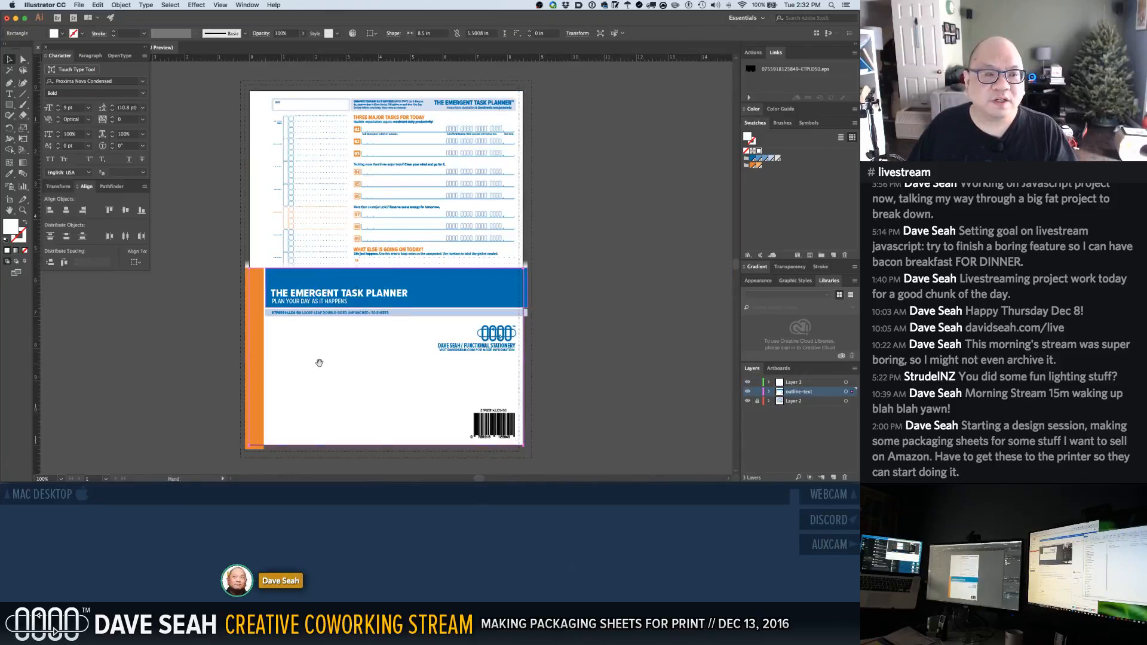
left_click_drag(319, 363, 432, 347)
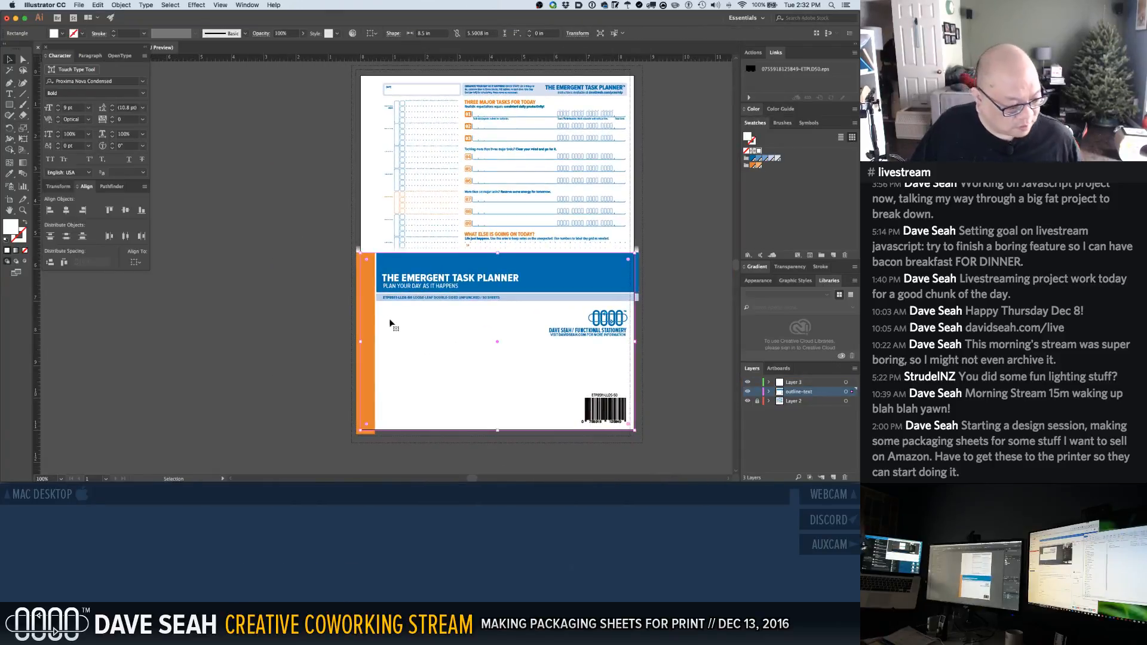
Nudge the tagline further up so it sits closer beneath THE EMERGENT TASK PLANNER title
key("super+z")
left_click(418, 337)
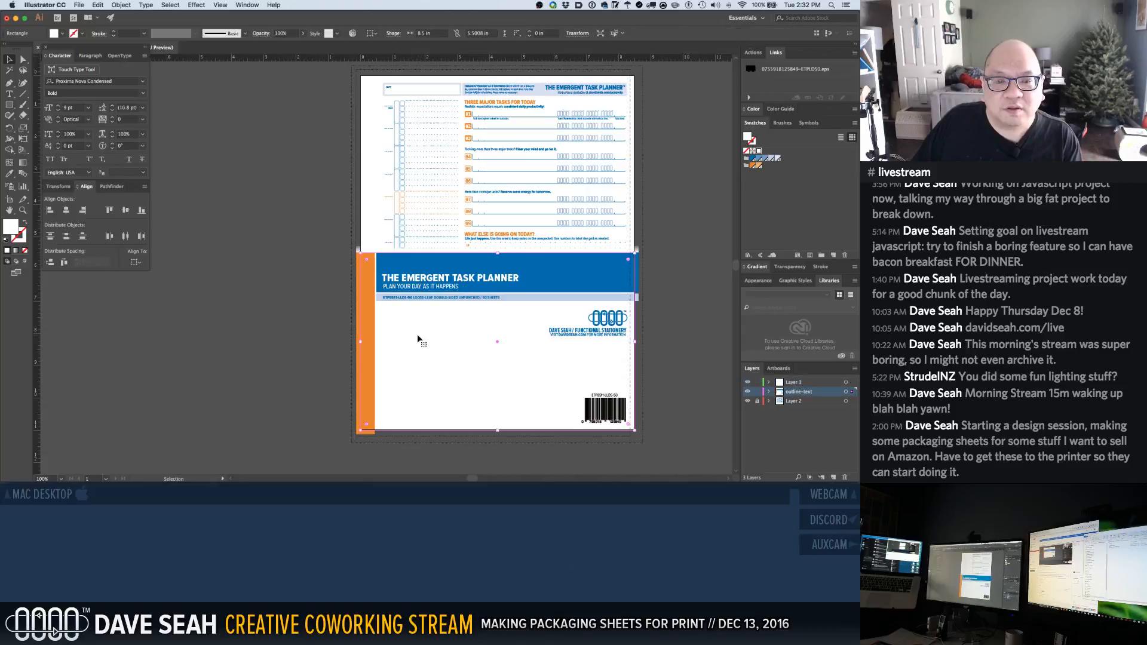
left_click(413, 277)
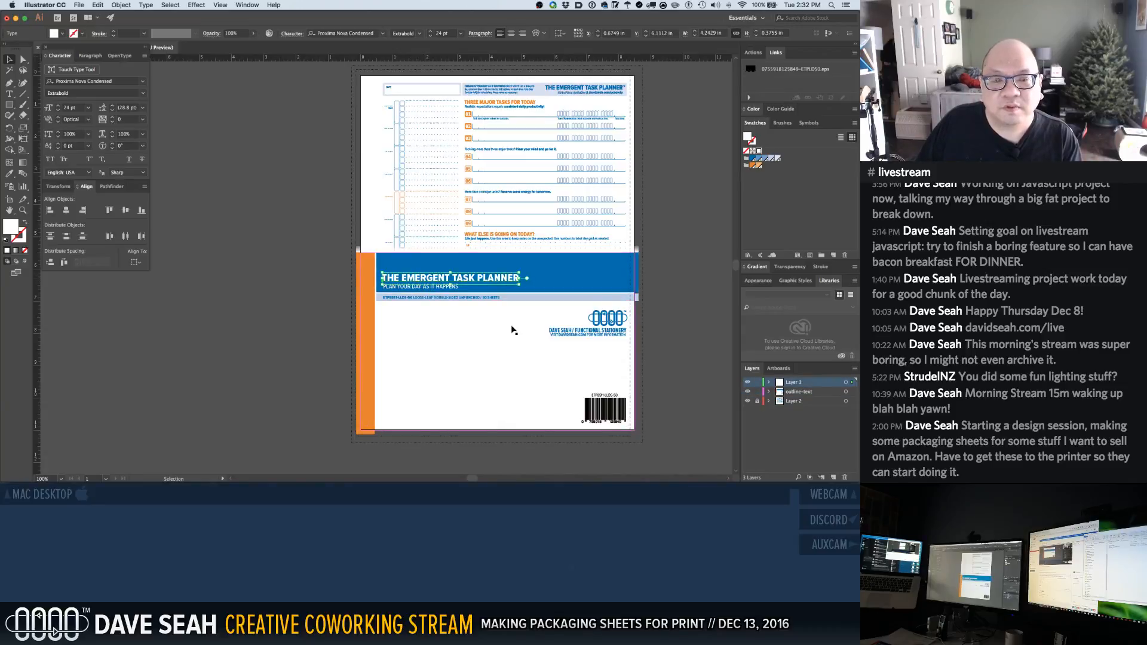
left_click(518, 335)
left_click_drag(371, 233, 540, 336)
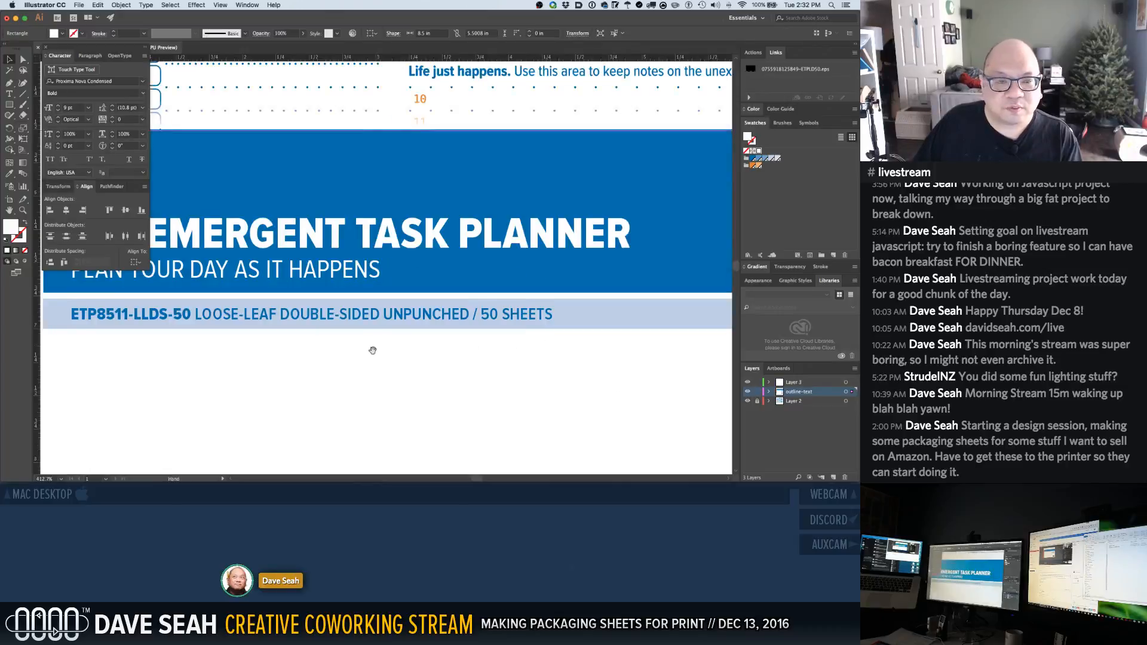
left_click_drag(373, 351, 561, 331)
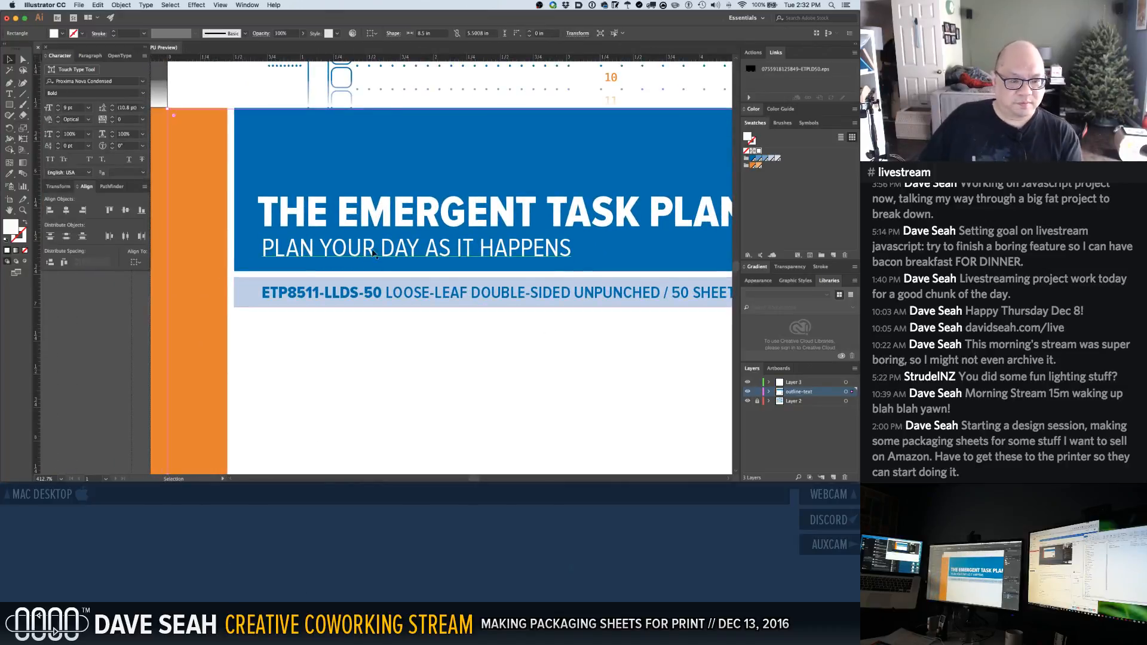
left_click(399, 255)
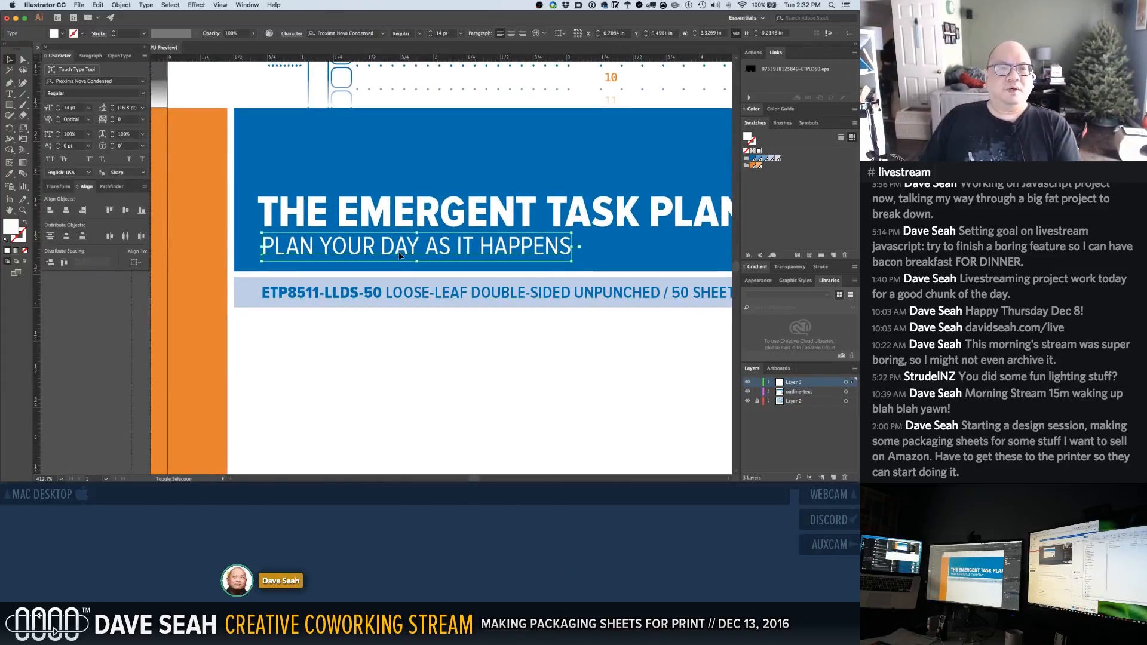
key("Up")
key("Up")
key("Up")
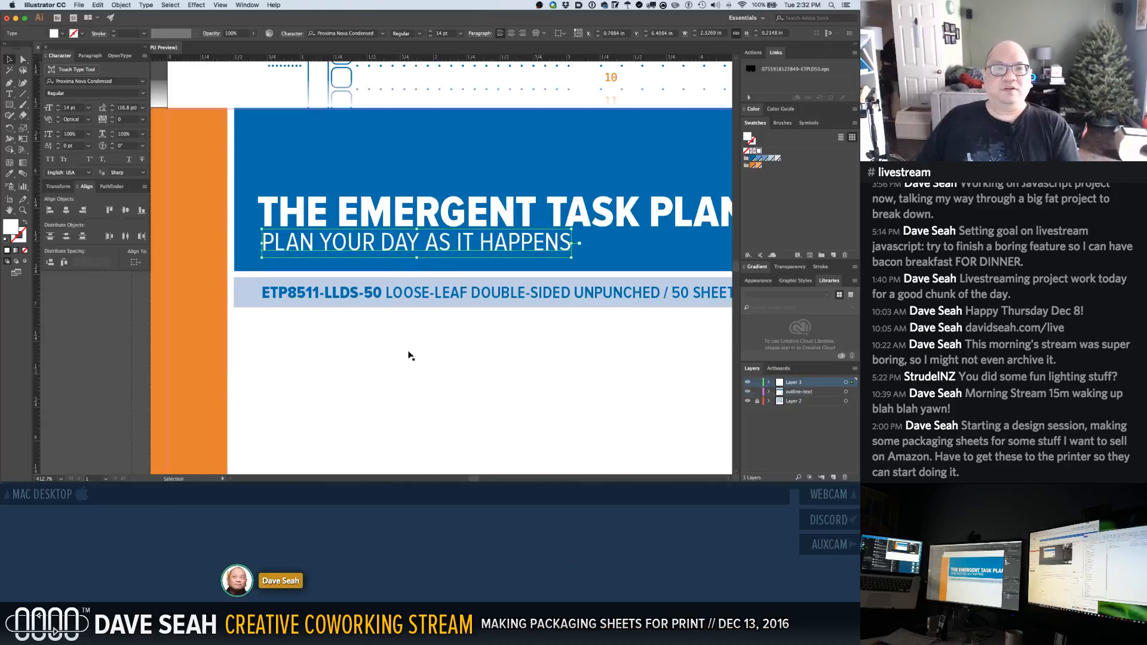
Fine-tune the tagline's spacing below the title by nudging it slightly back down
left_click(409, 355)
left_click(298, 332, "alt+super")
left_click(316, 331, "alt+super")
left_click_drag(446, 245, 353, 356)
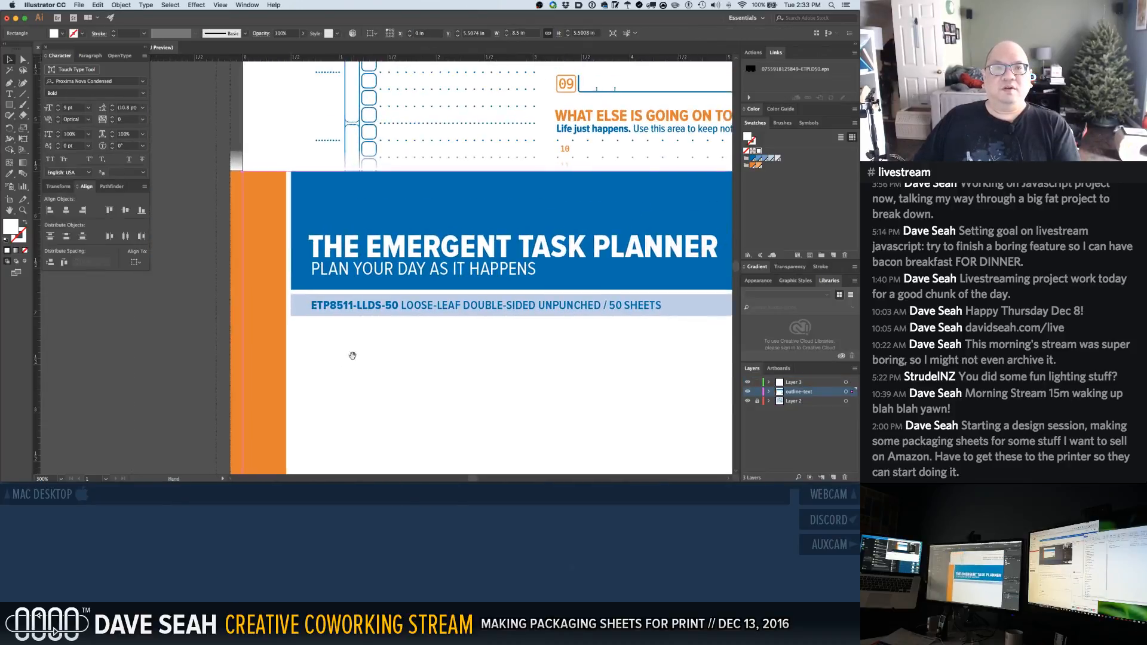
left_click(345, 271)
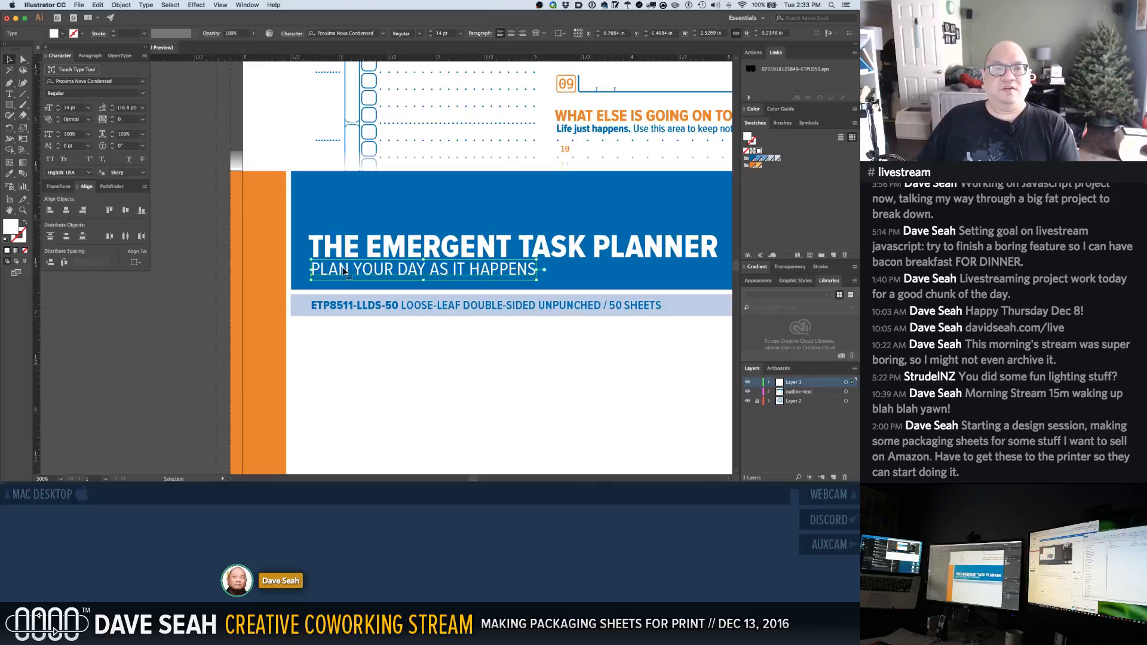
left_click(381, 311)
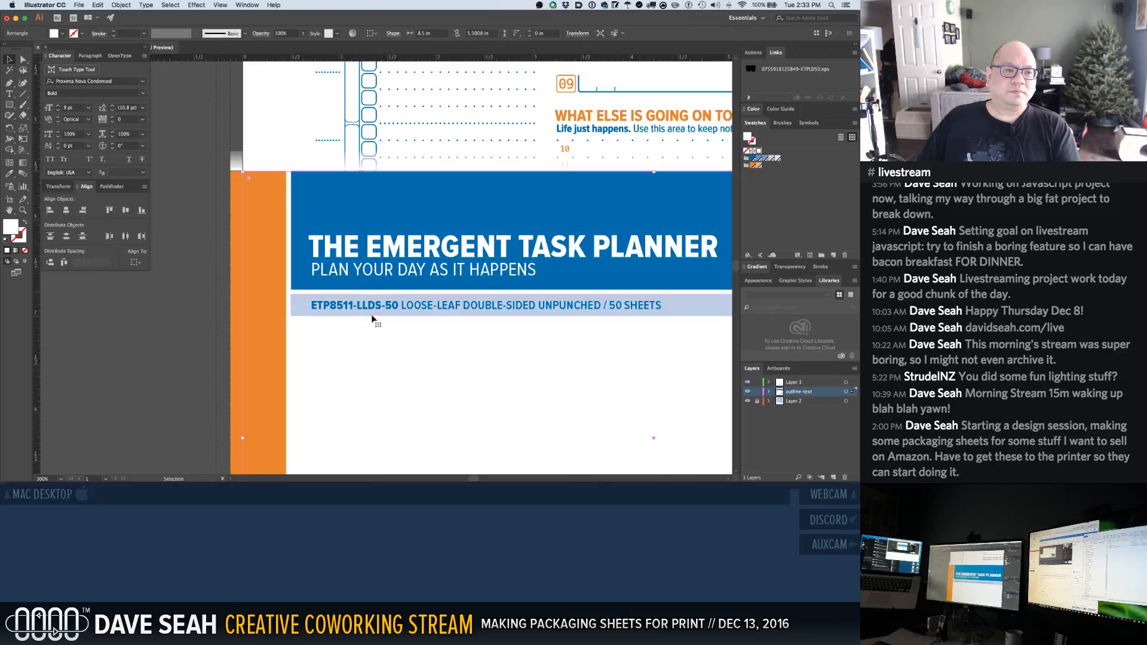
left_click(339, 271)
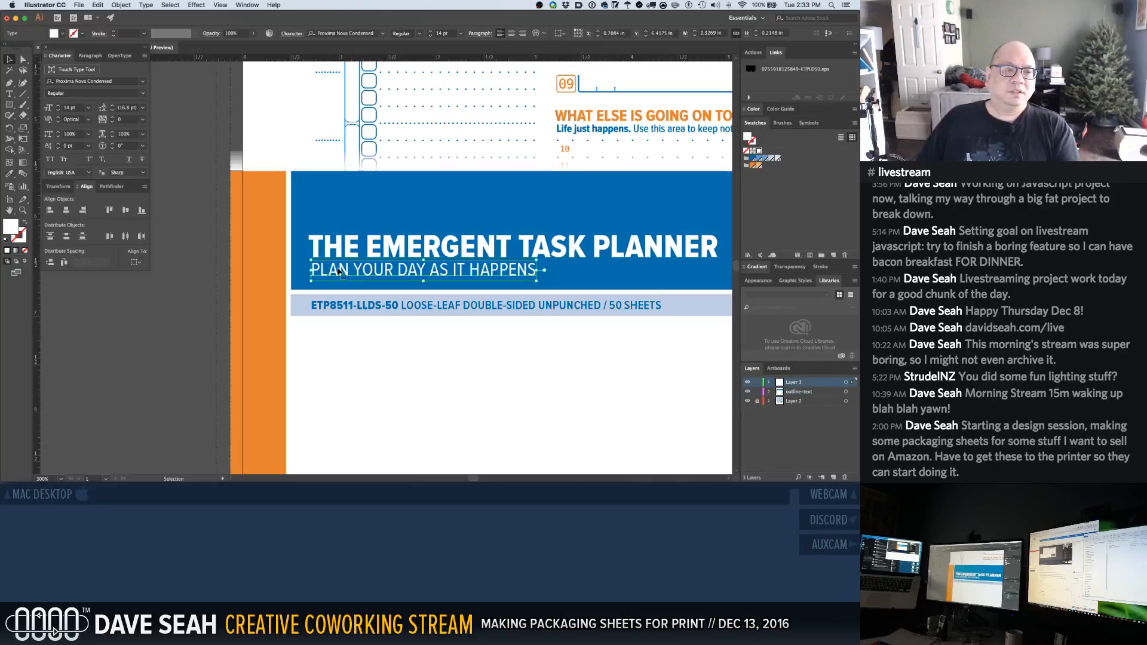
left_click(340, 342)
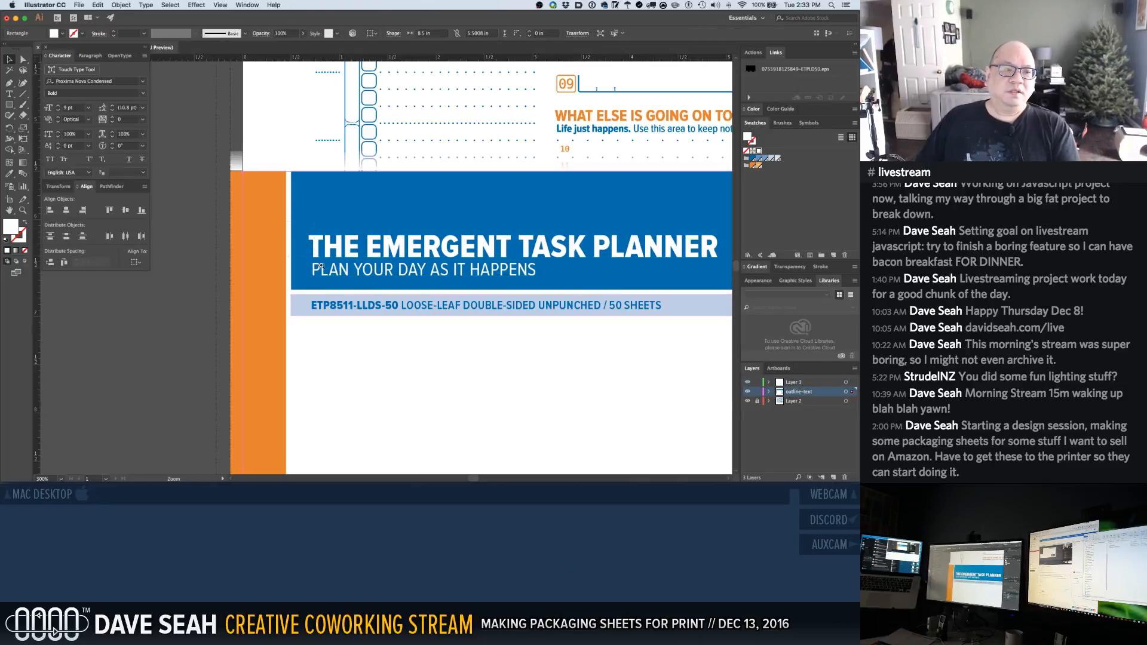
Place a vertical guide along the left edge of the ETP8511-LLDS-50 product line, running up through the blue band
left_click_drag(286, 223, 355, 310)
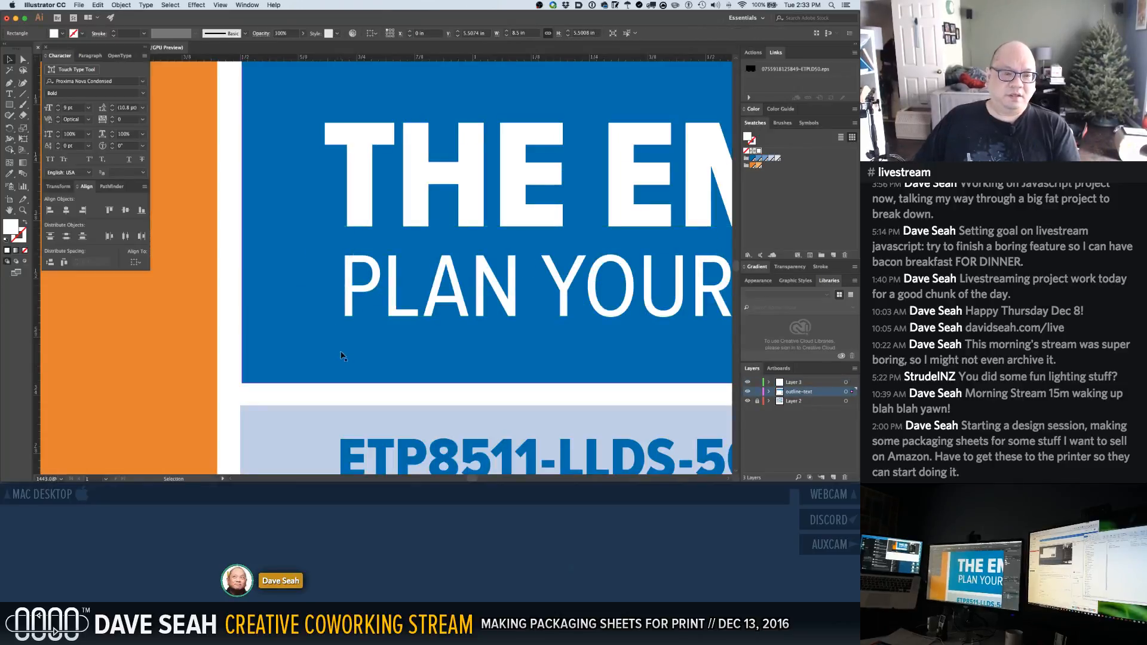
left_click(351, 304)
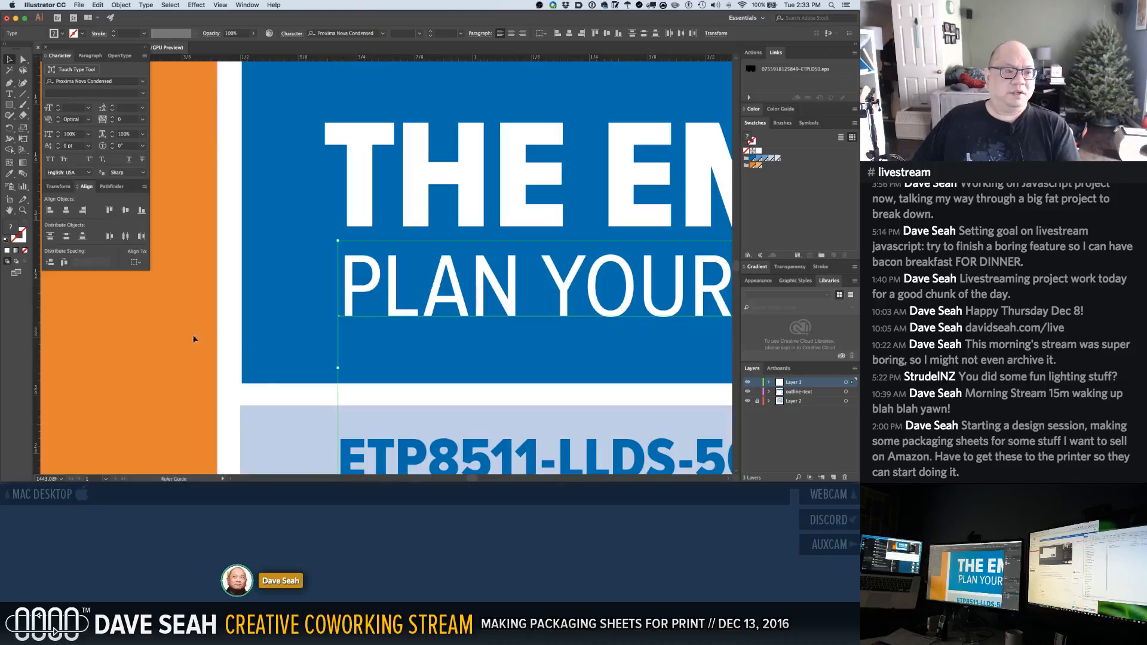
left_click_drag(301, 362, 342, 377)
left_click(371, 392)
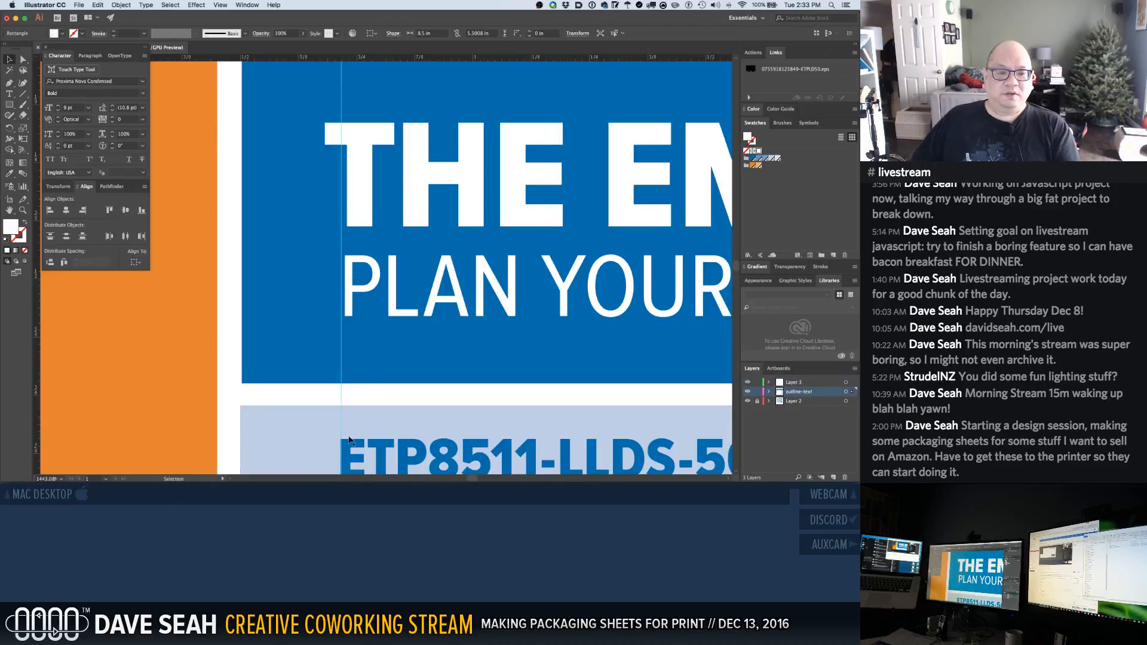
Nudge the tagline left so the stem of its first letter lines up with the vertical guide
left_click(351, 305)
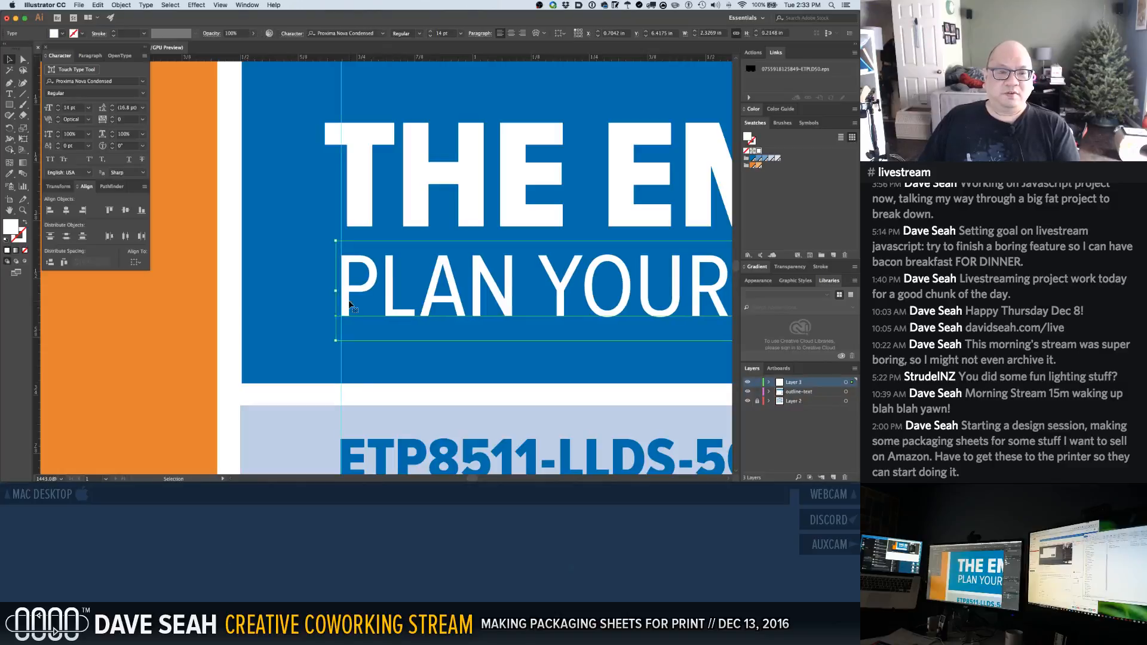
key("Right")
key("Left")
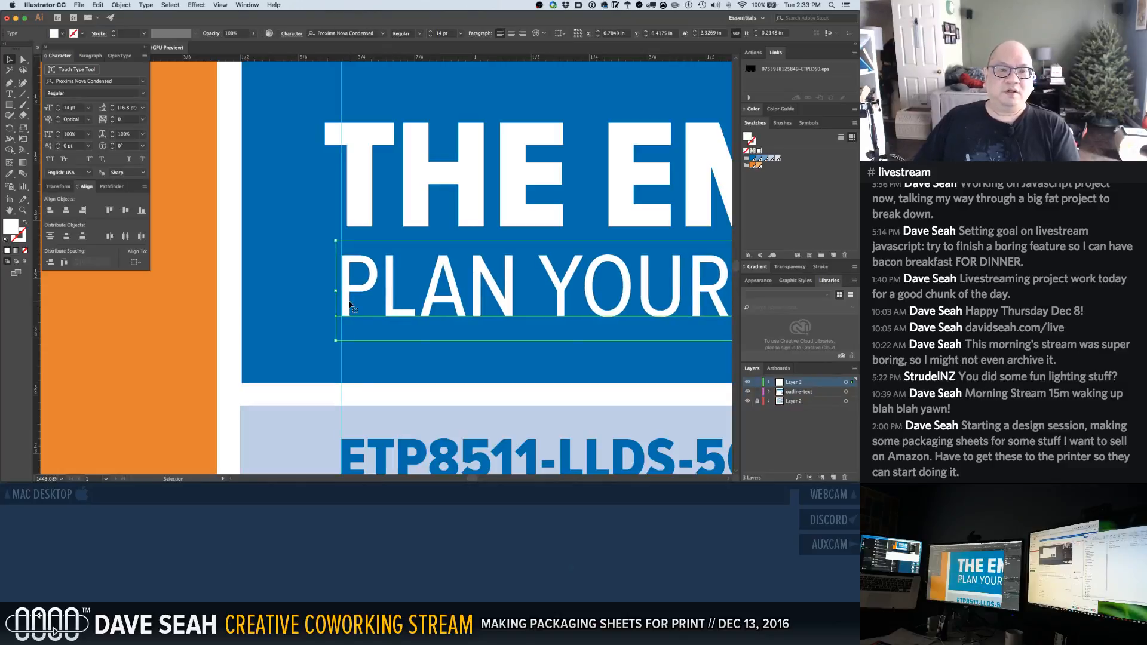
Nudge THE EMERGENT TASK PLANNER title left until the stem of its first T meets the vertical guide
left_click(358, 209)
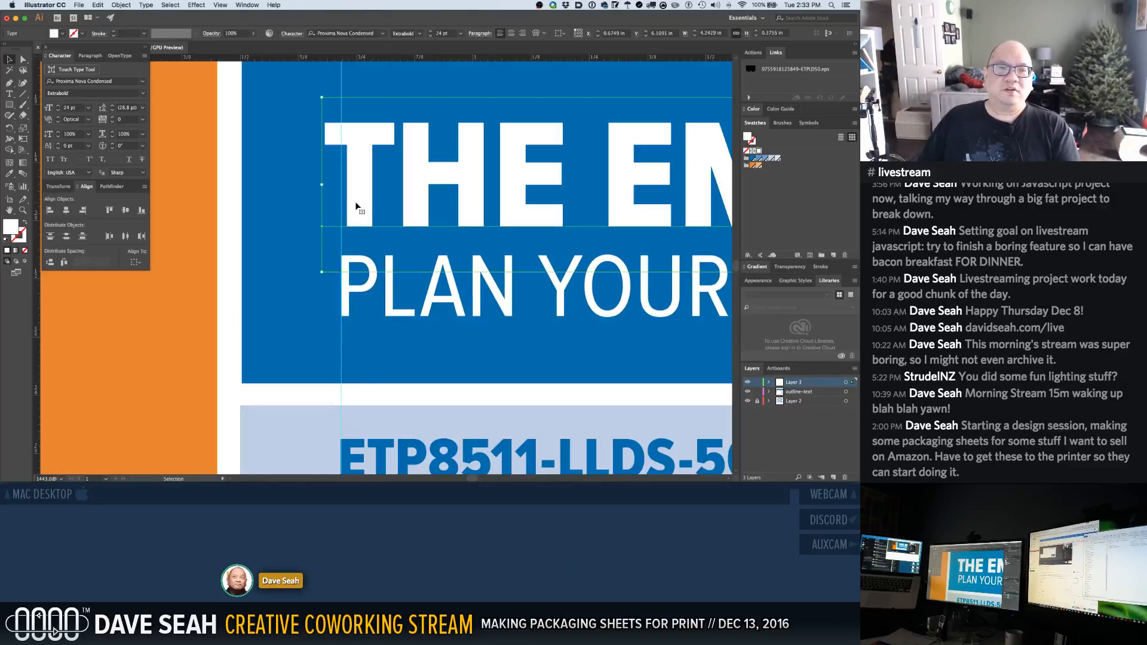
key("Left")
key("Left")
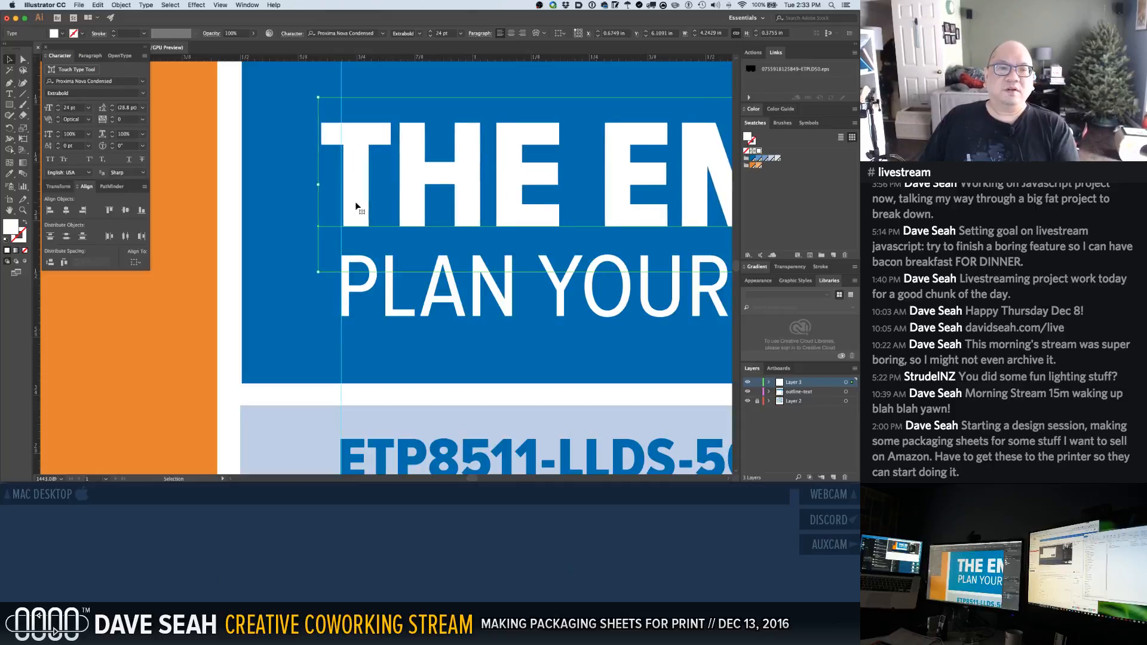
key("Left")
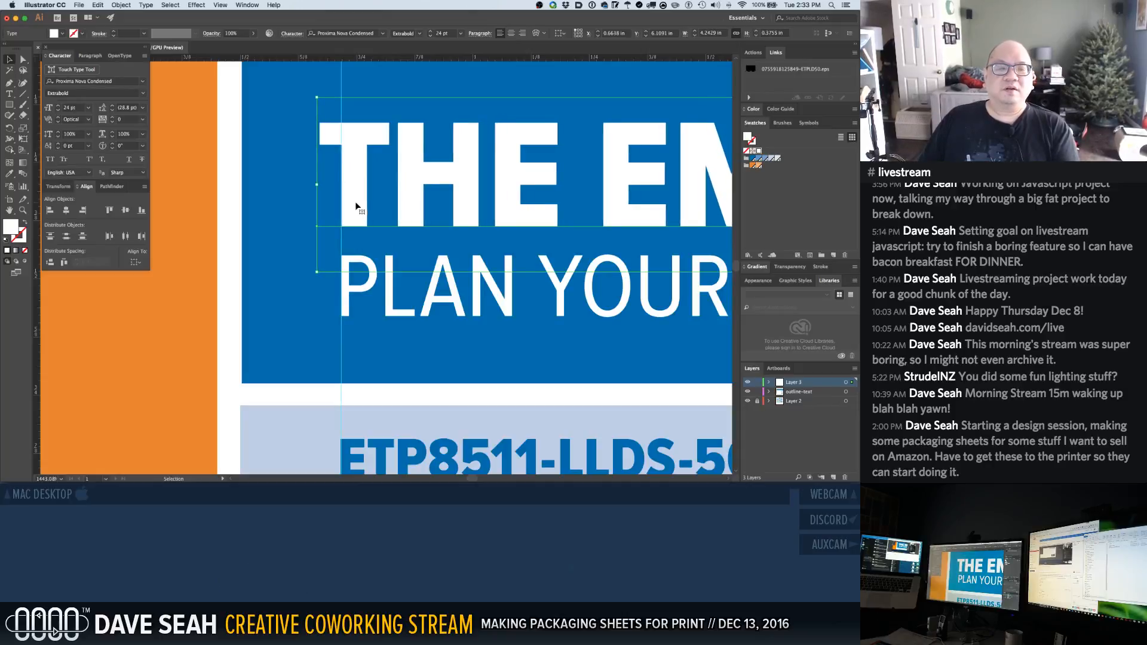
left_click(282, 293)
key("super+1")
left_click(200, 320)
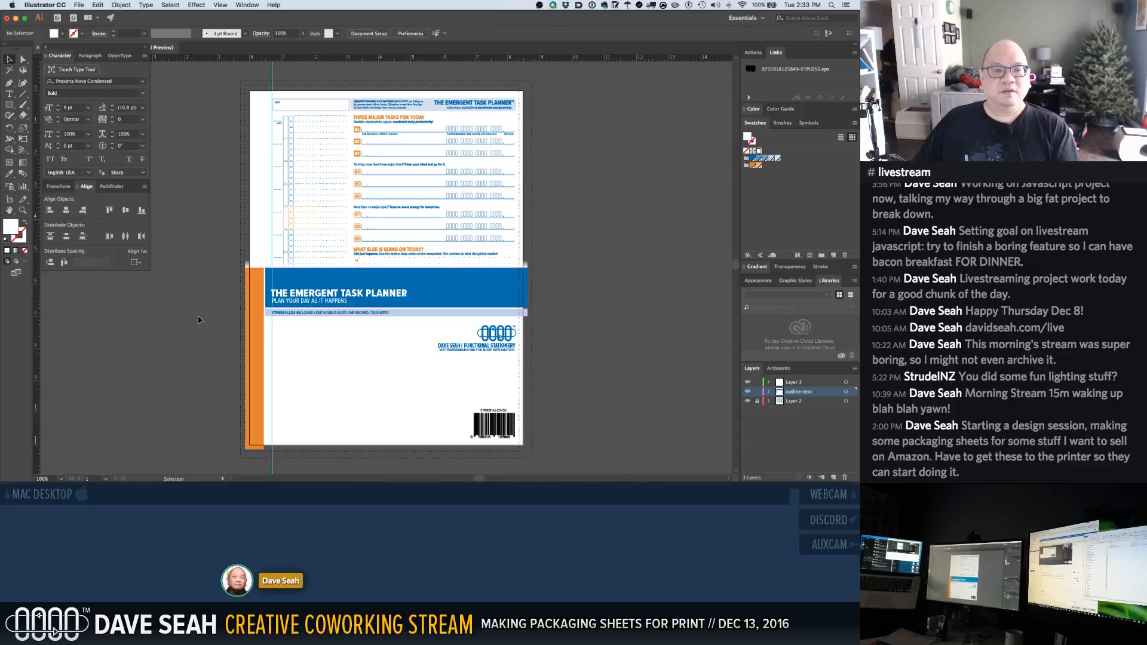
Compare the whole packaging sheet in CPU Preview and GPU Preview, ending in GPU Preview
key("v")
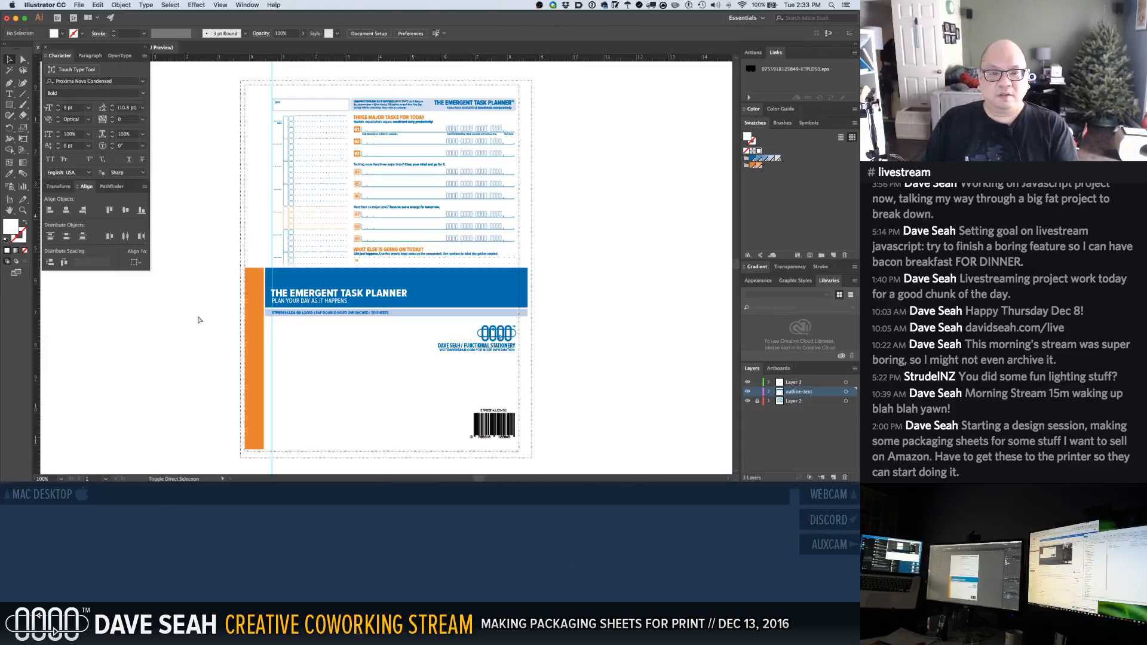
left_click(220, 5)
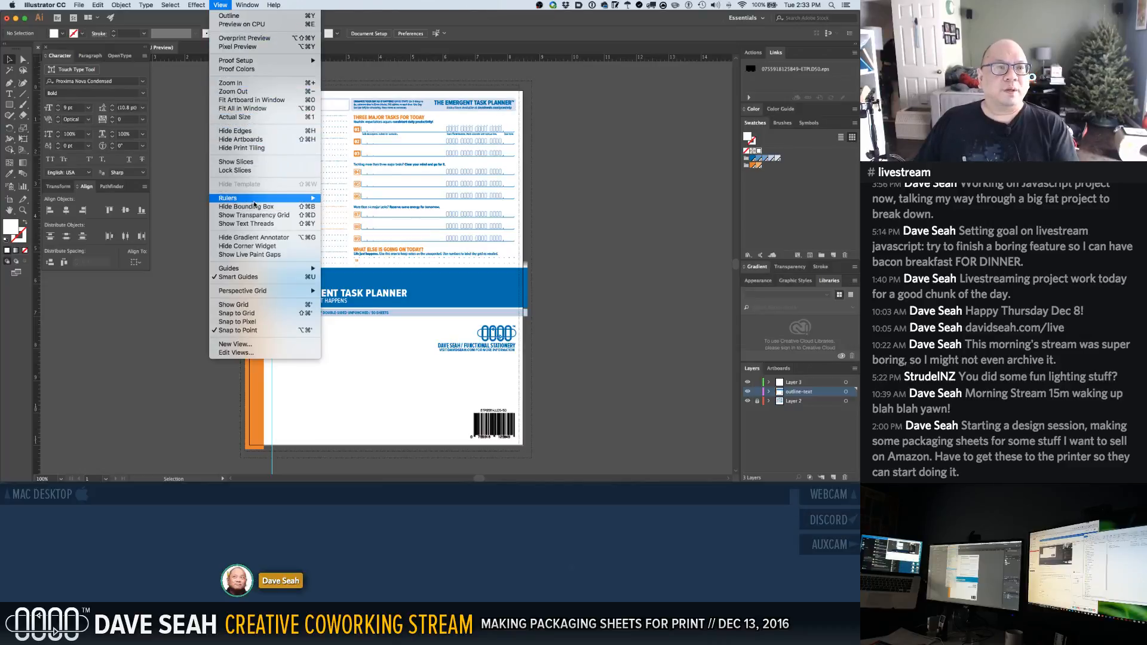
mouse_move(254, 200)
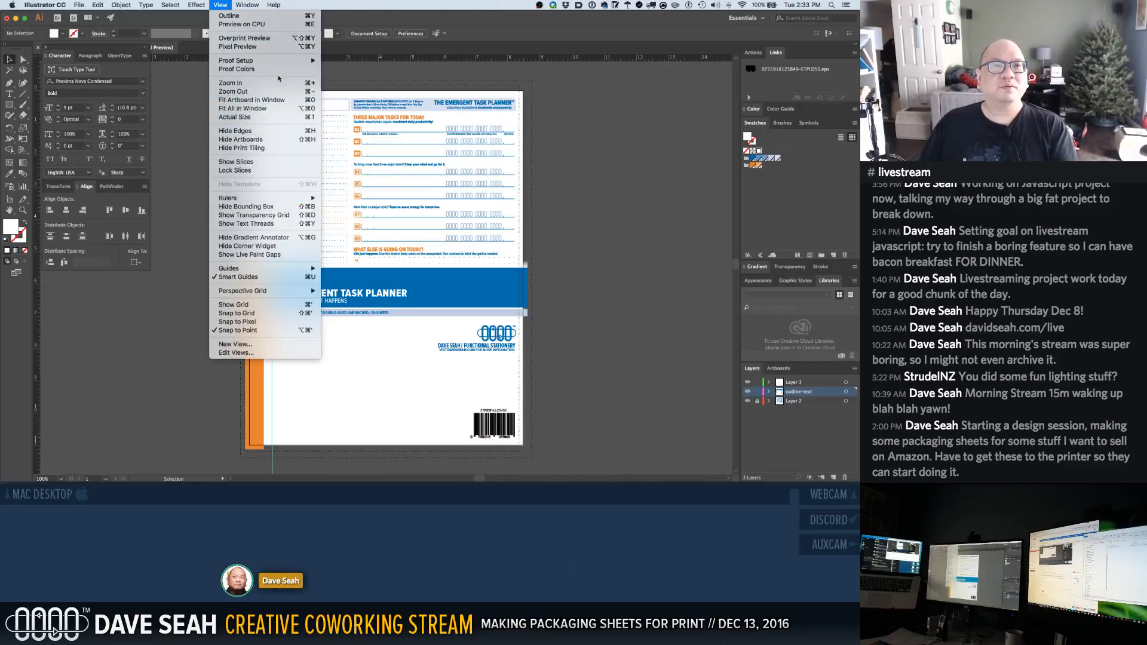
left_click(272, 25)
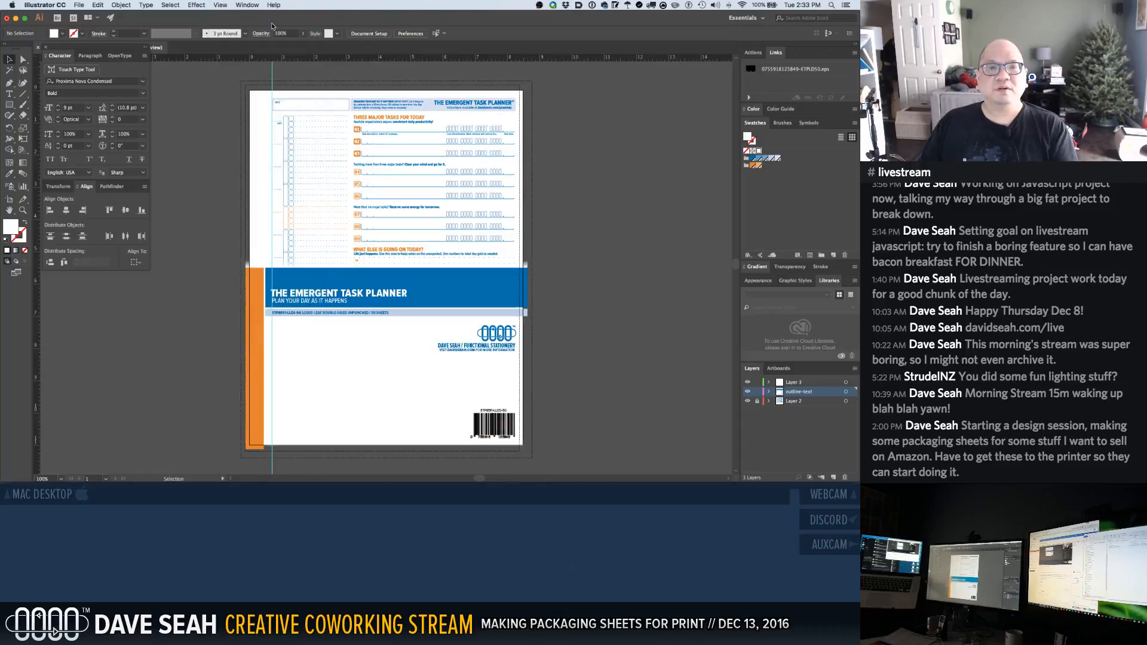
left_click(220, 5)
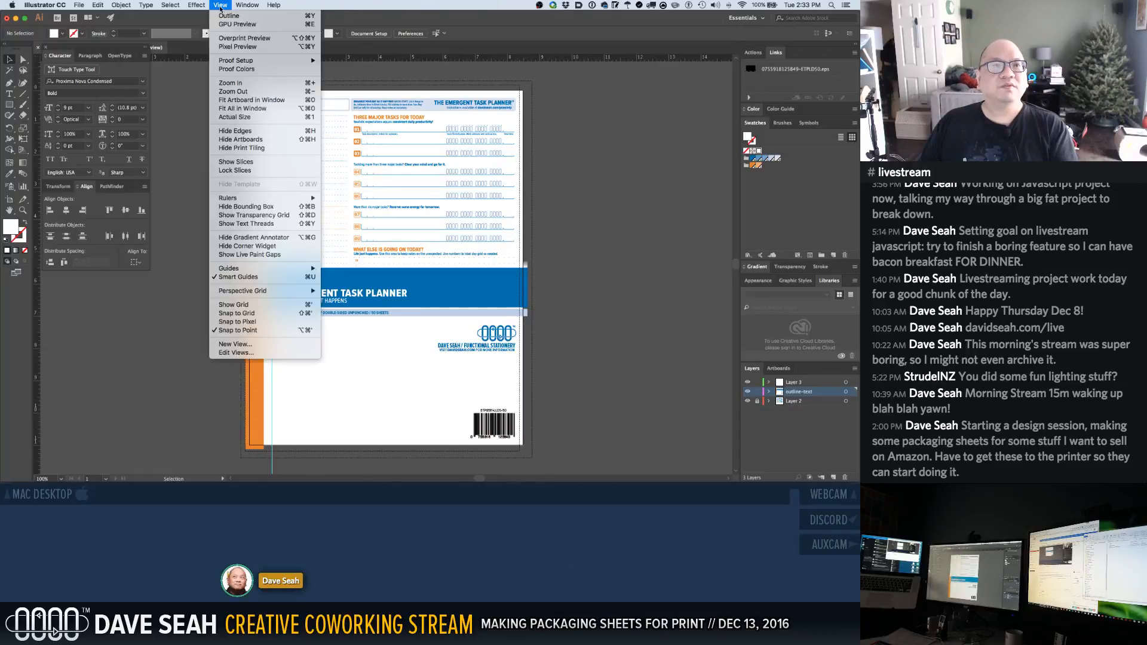
left_click(229, 14)
left_click(226, 6)
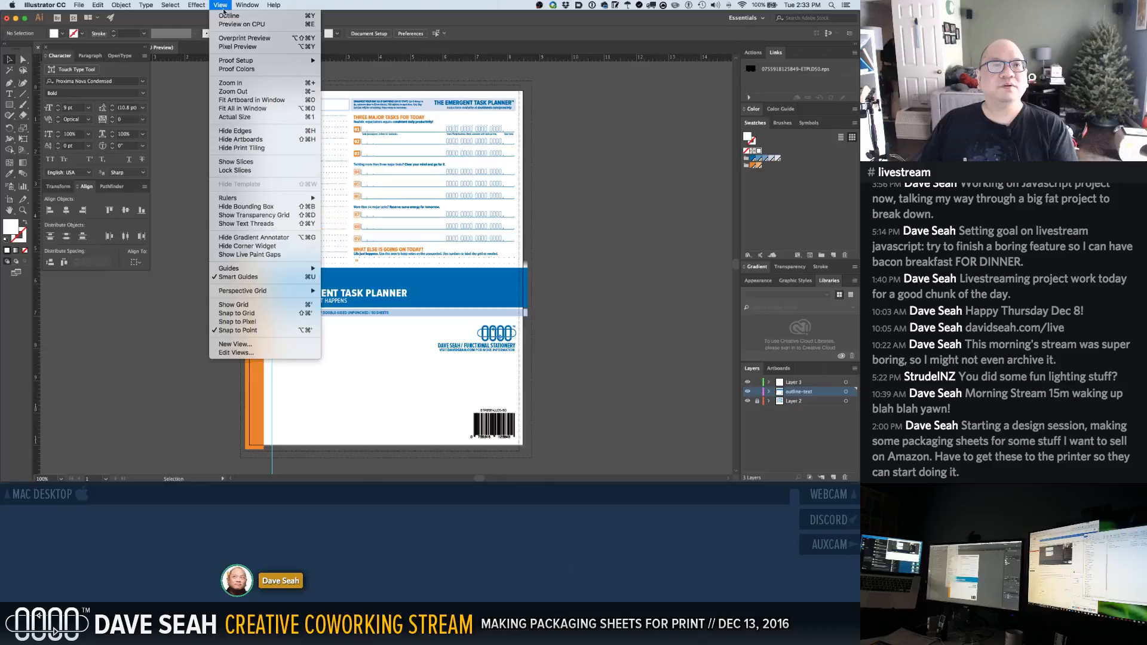
Check the packaging sheet in Pixel Preview and turn that mode off again
left_click(232, 49)
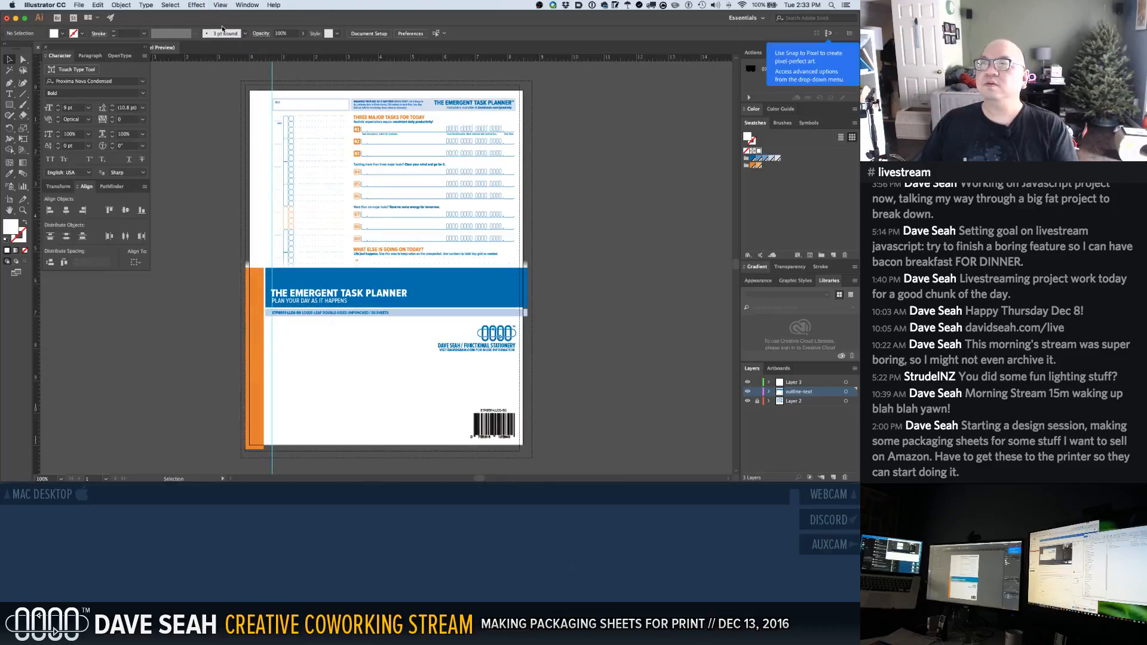
left_click(220, 5)
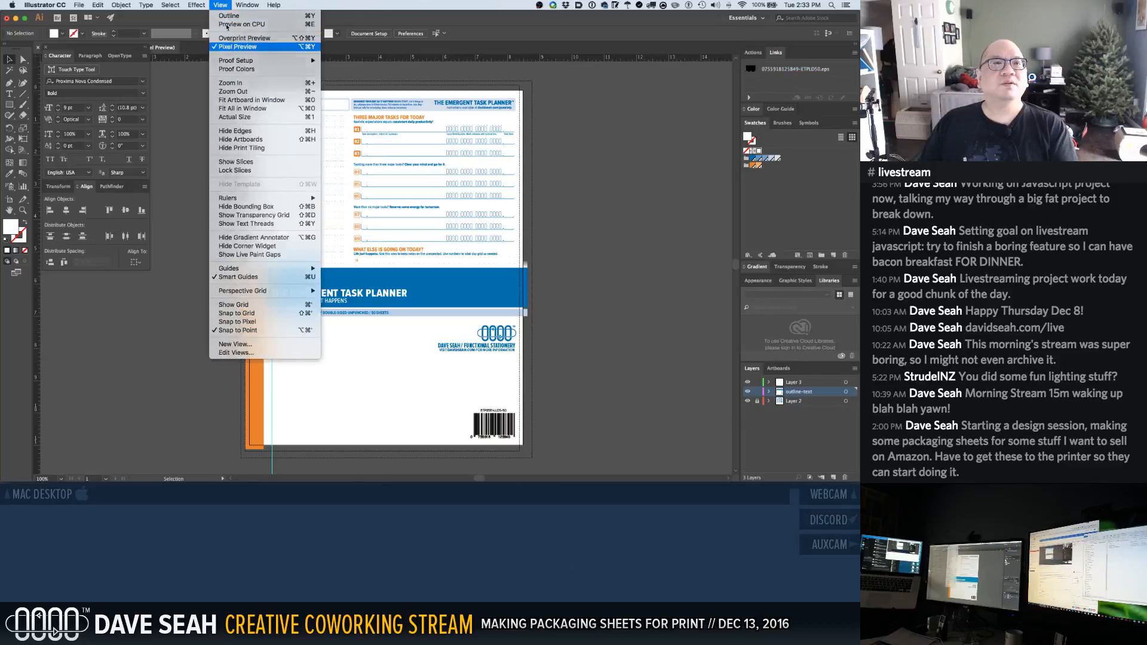
left_click(230, 47)
left_click(222, 5)
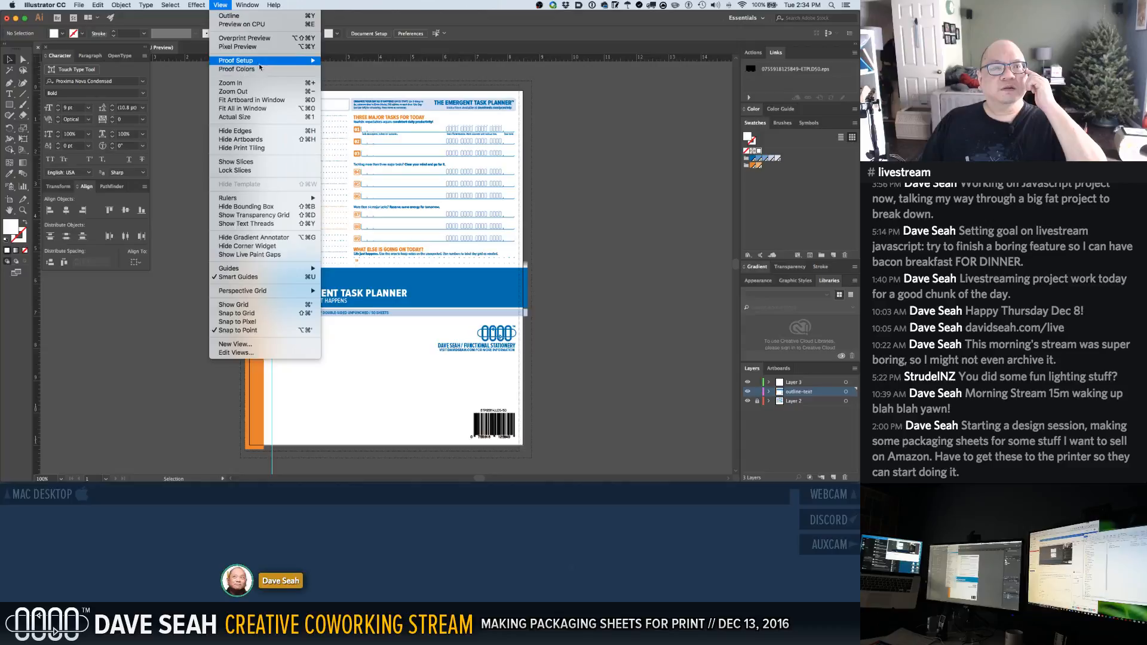
mouse_move(259, 63)
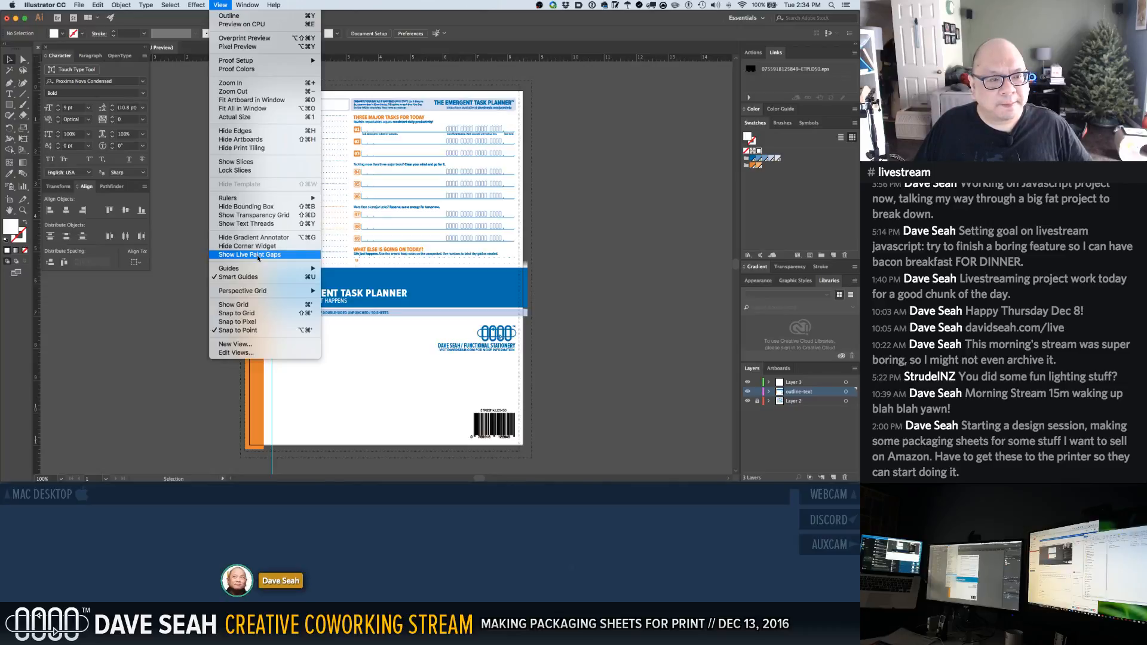
Save the current view as New View 1 and delete it again from the saved views
left_click(248, 344)
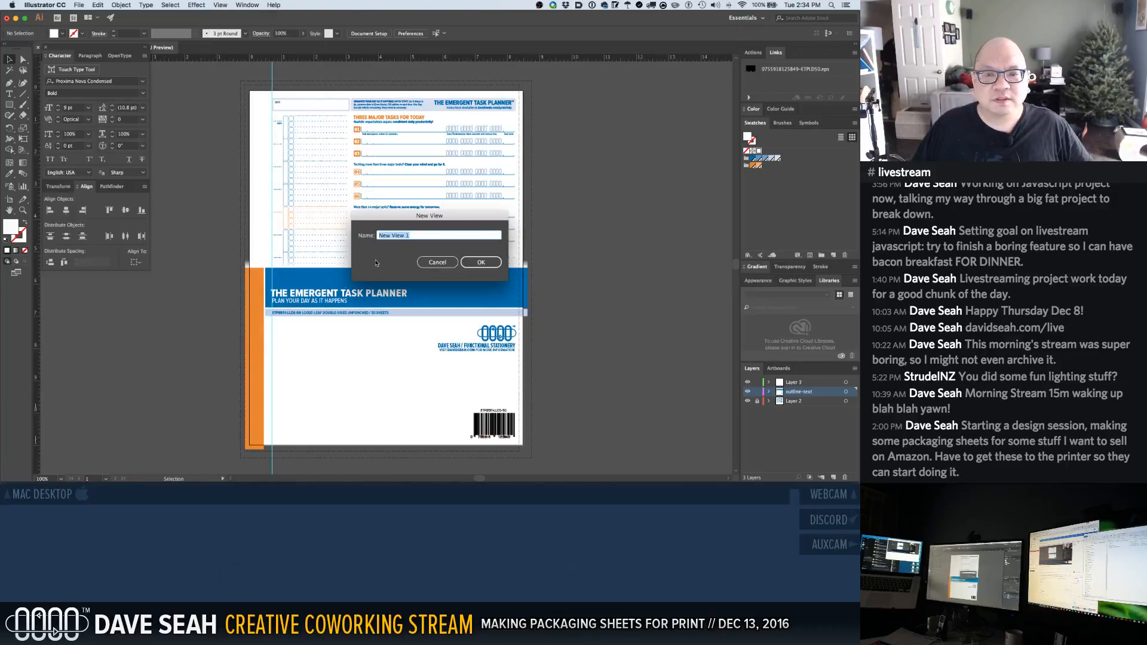
left_click(475, 263)
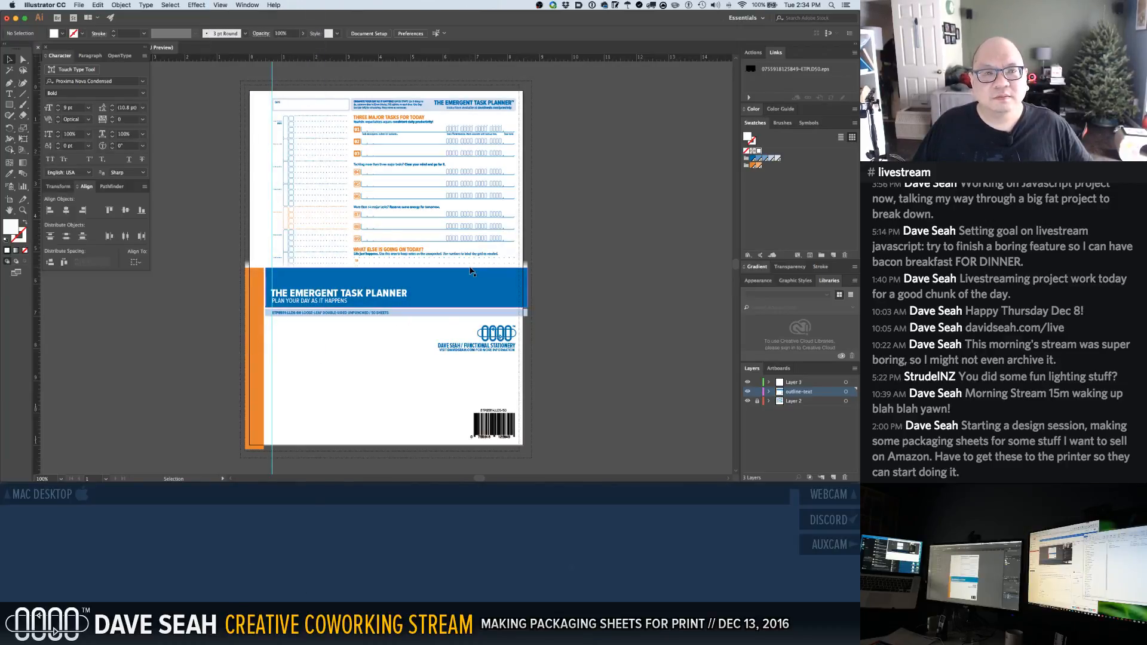
left_click(220, 5)
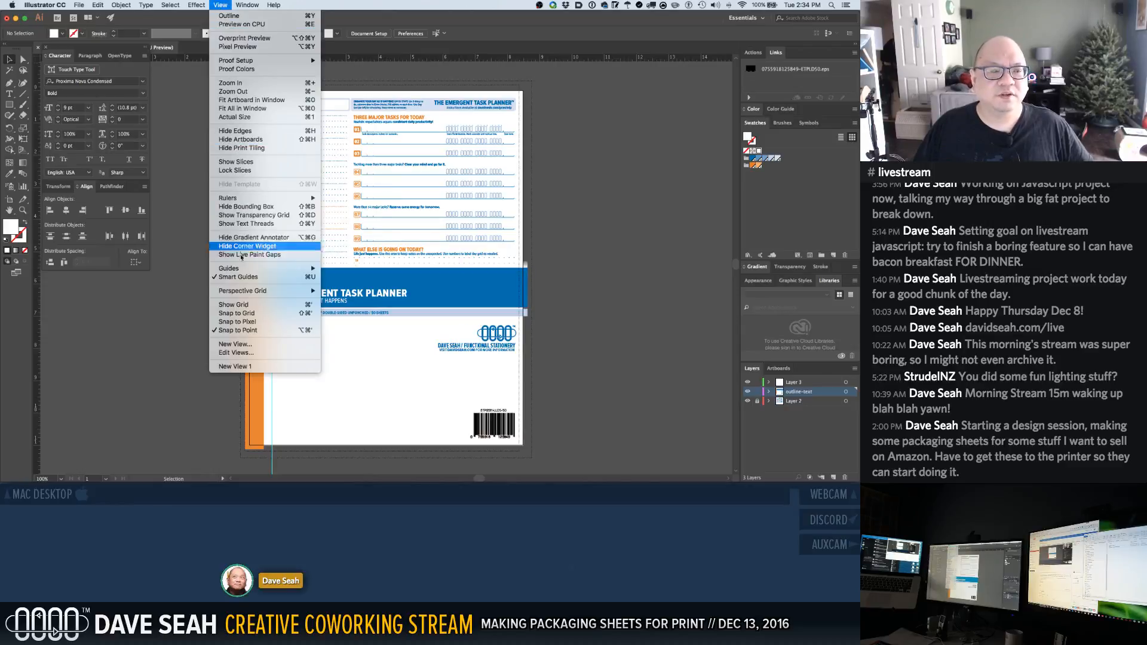
left_click(250, 353)
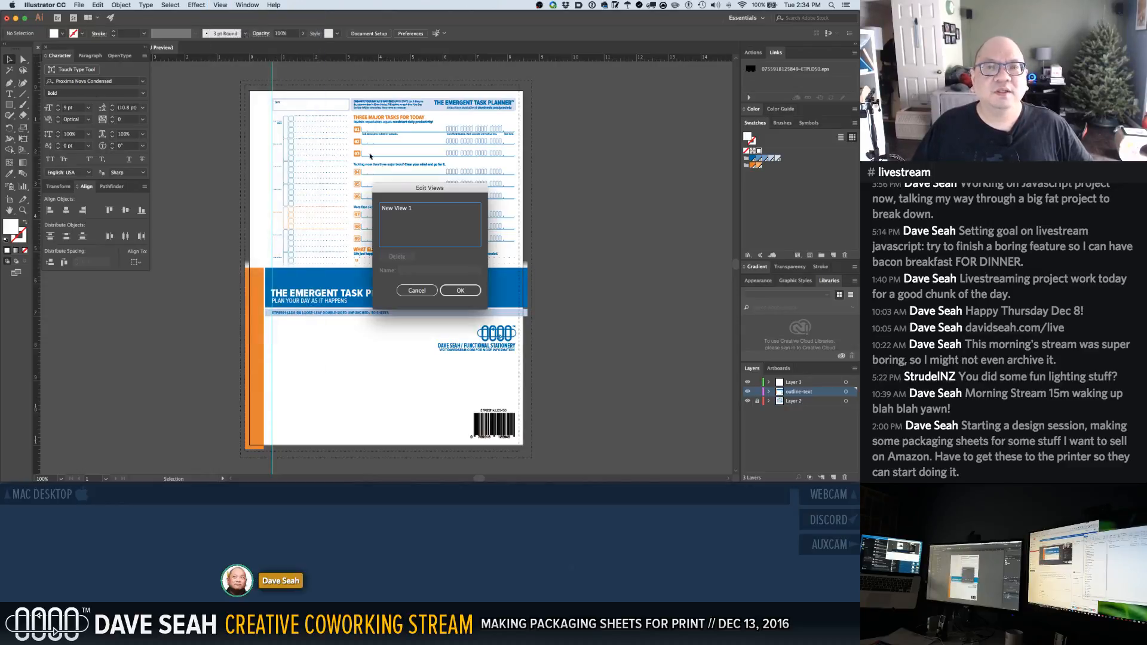
left_click(403, 210)
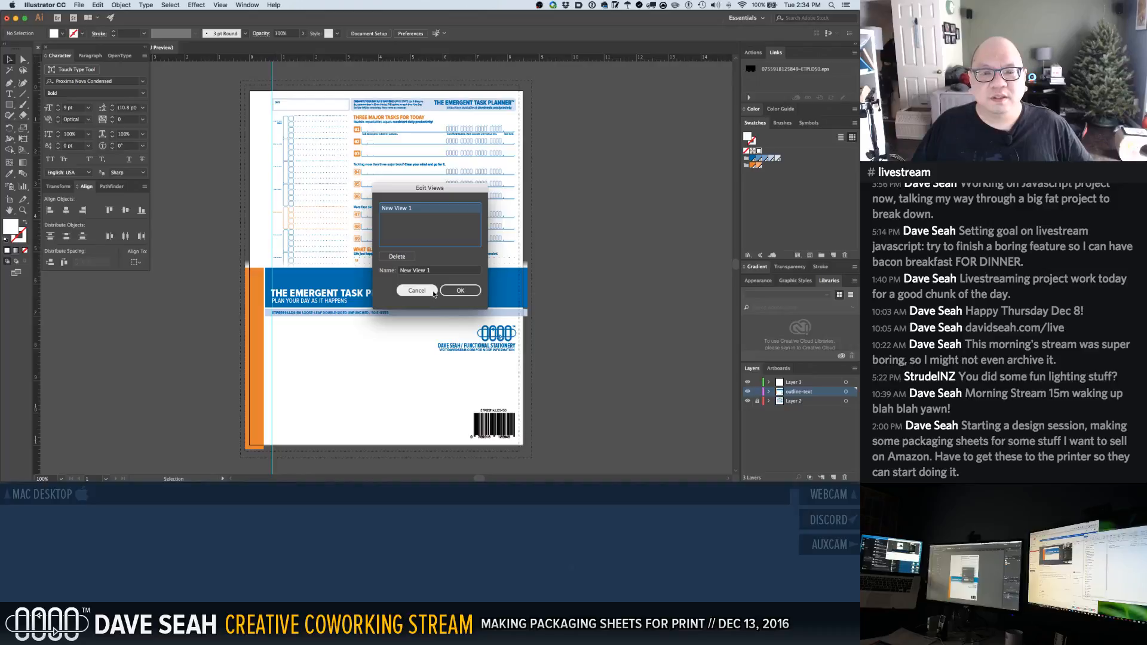
left_click(396, 256)
left_click(460, 290)
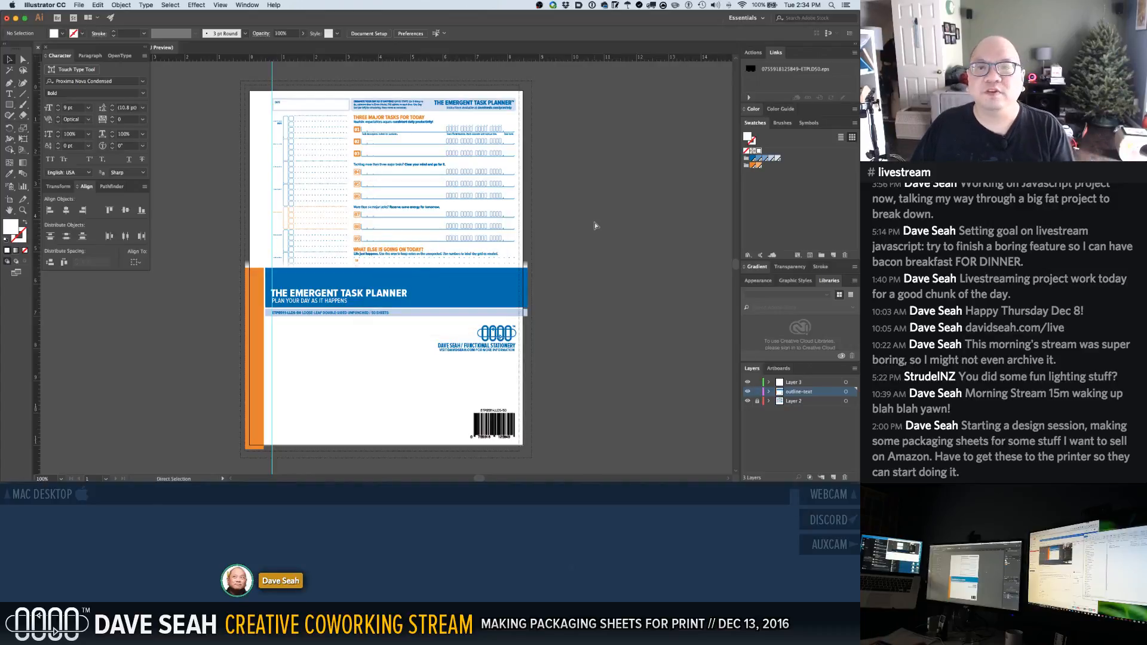
Select the orange spine rectangle and hide its selection edges
key("v")
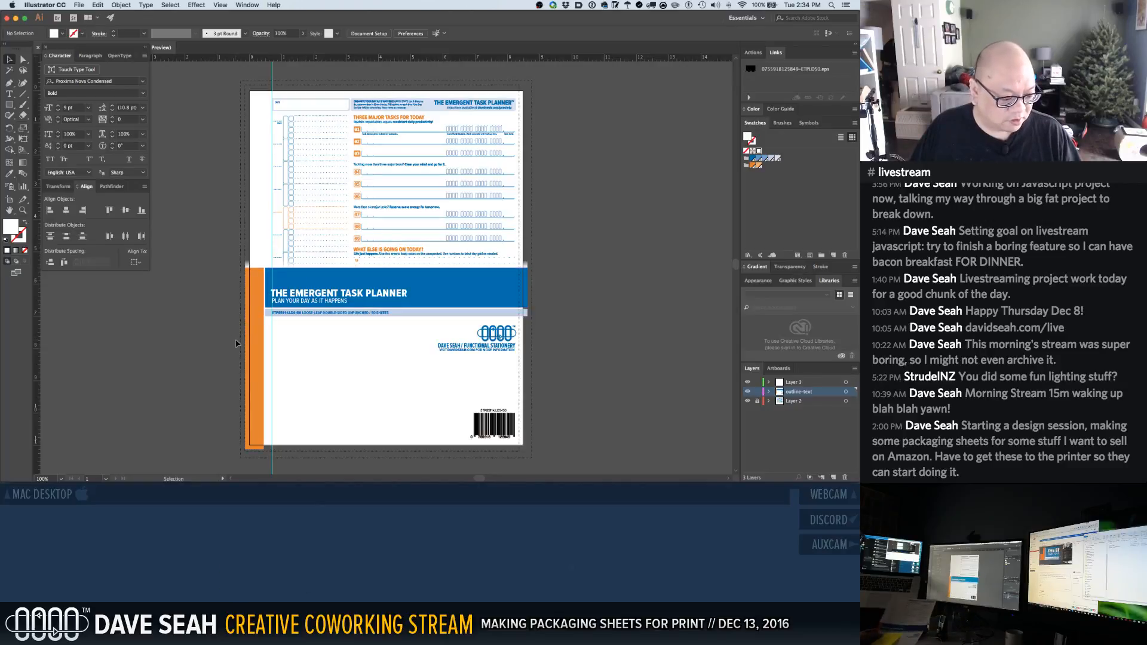
left_click(252, 306)
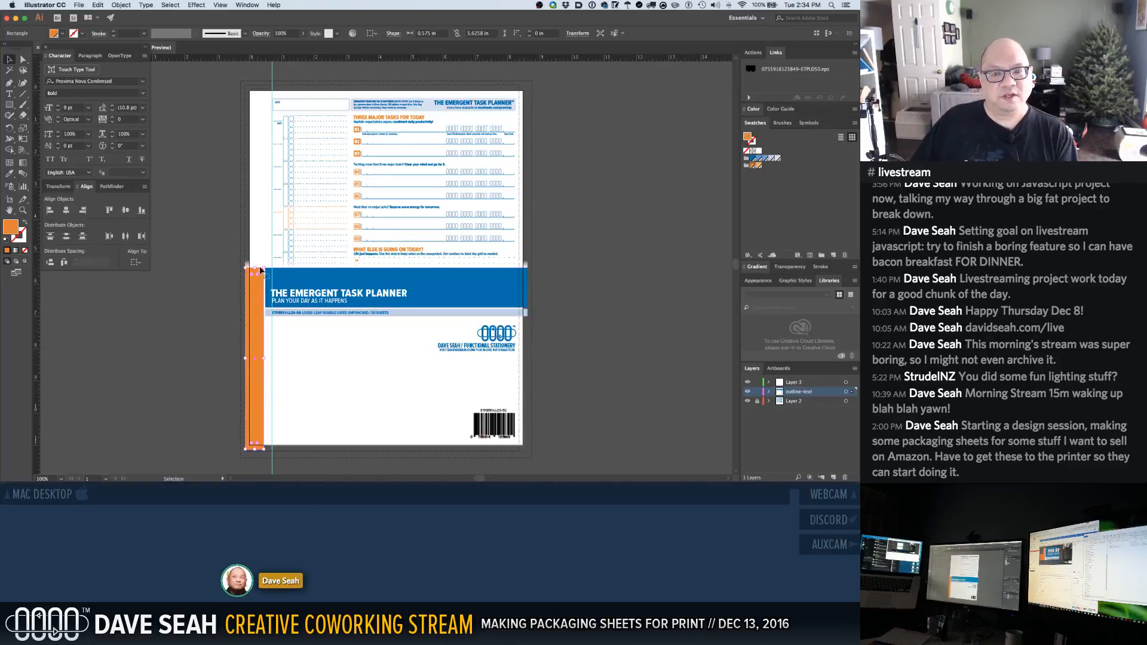
left_click_drag(246, 263, 352, 351)
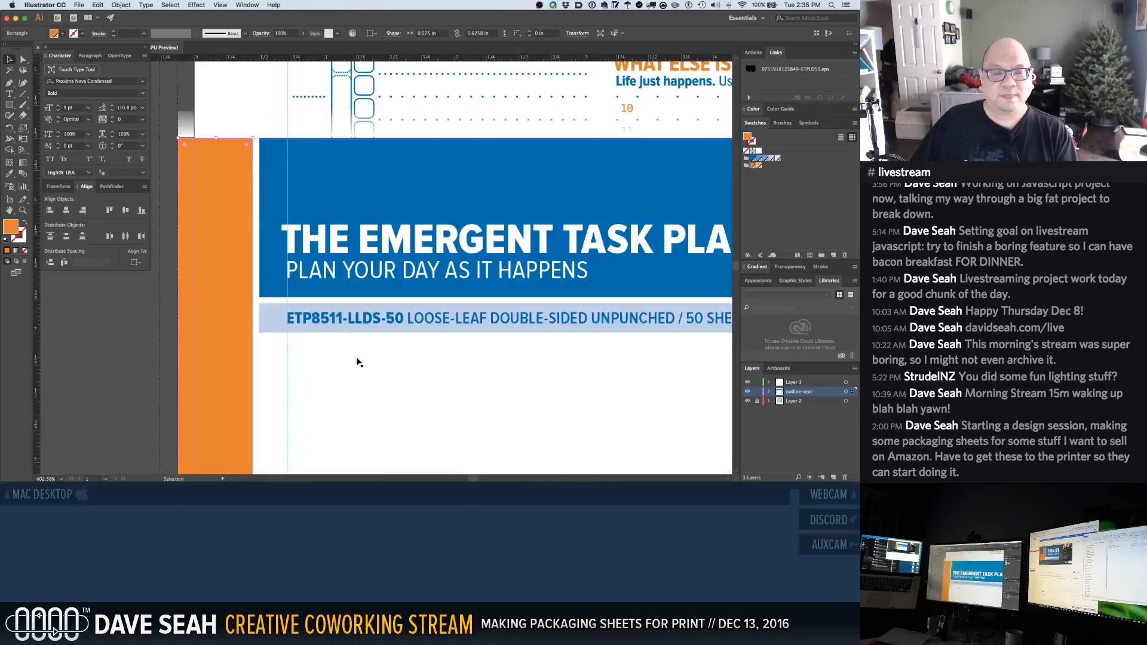
key("a")
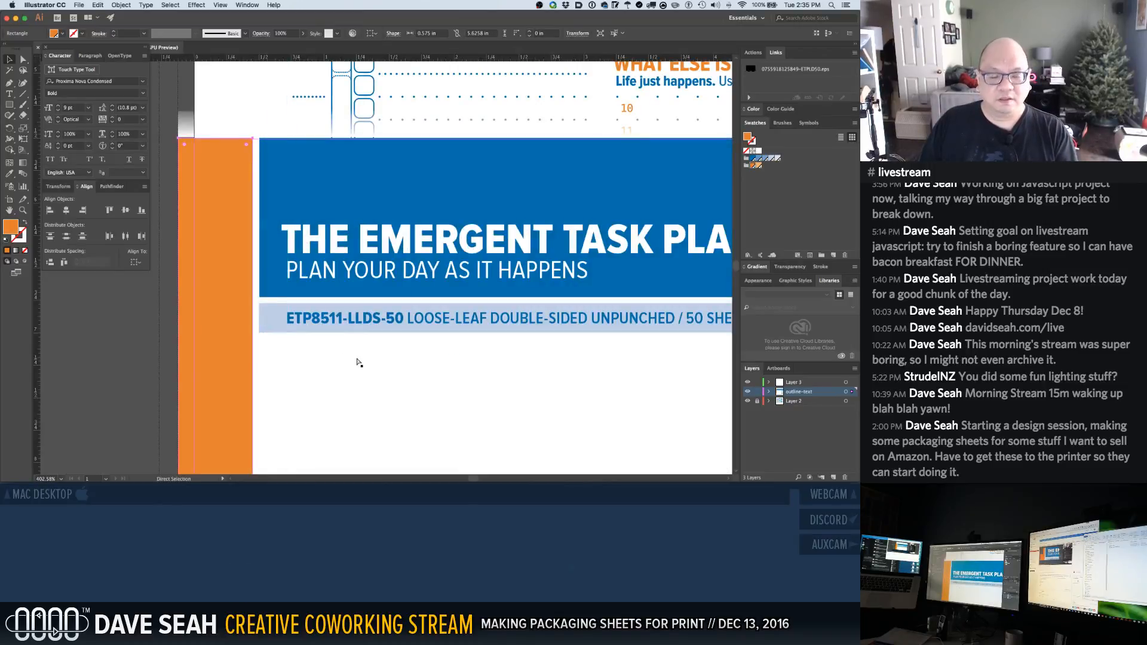
key("v")
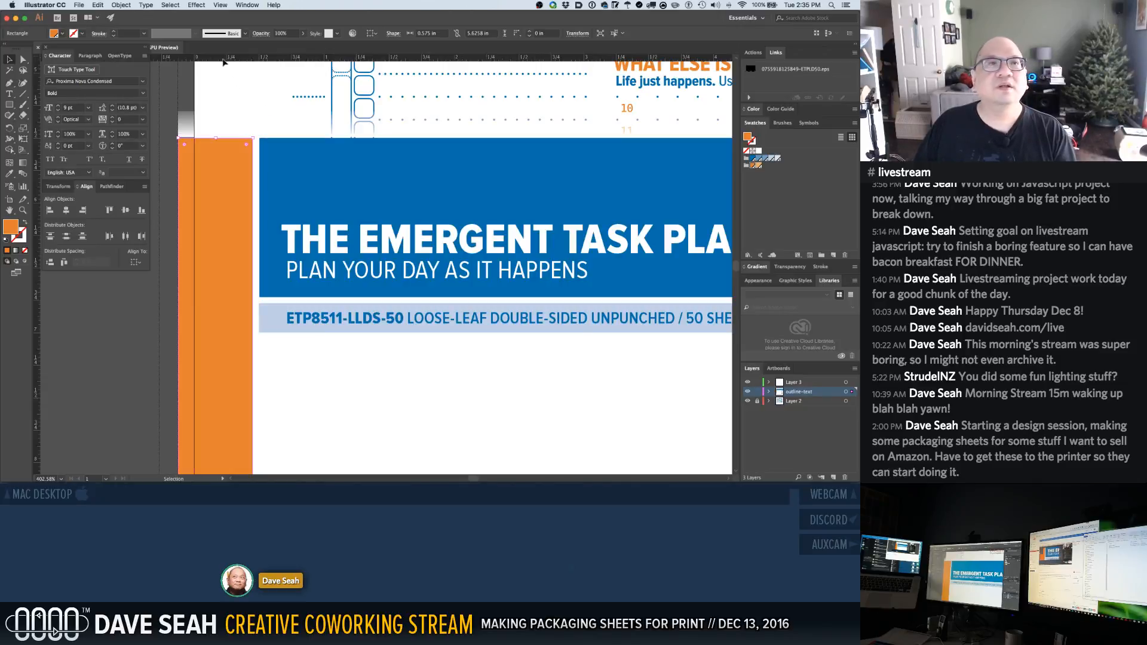
left_click(220, 5)
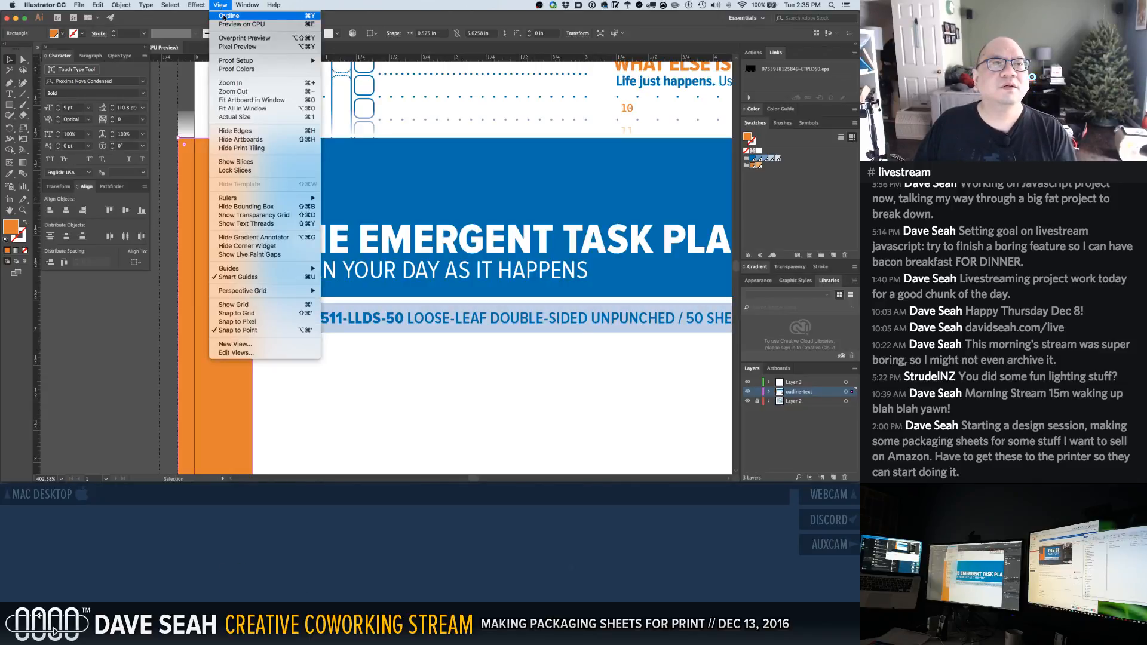
mouse_move(232, 61)
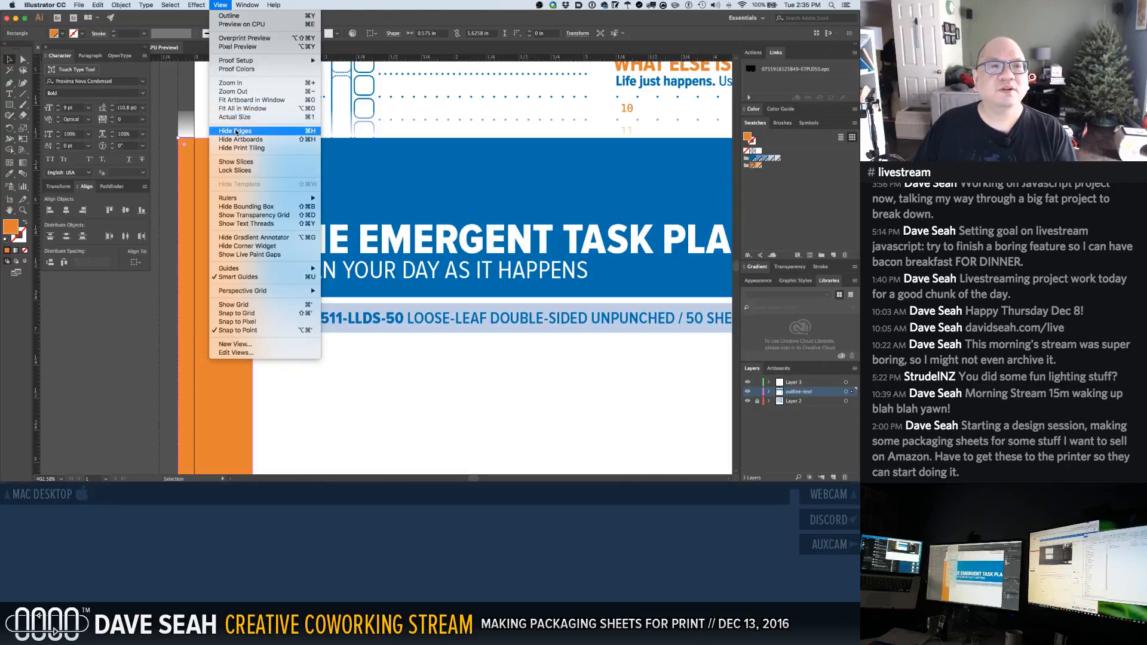
left_click(235, 132)
Hide the artboards to view the whole packaging sheet without its artboard boundary
left_click(197, 5)
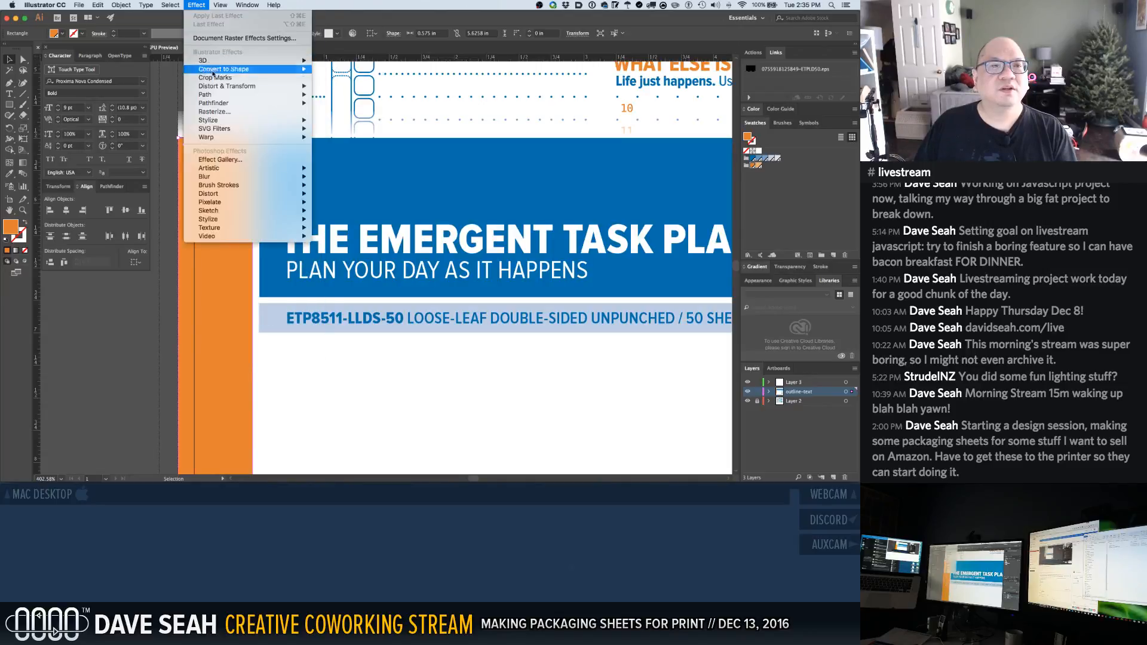
mouse_move(220, 5)
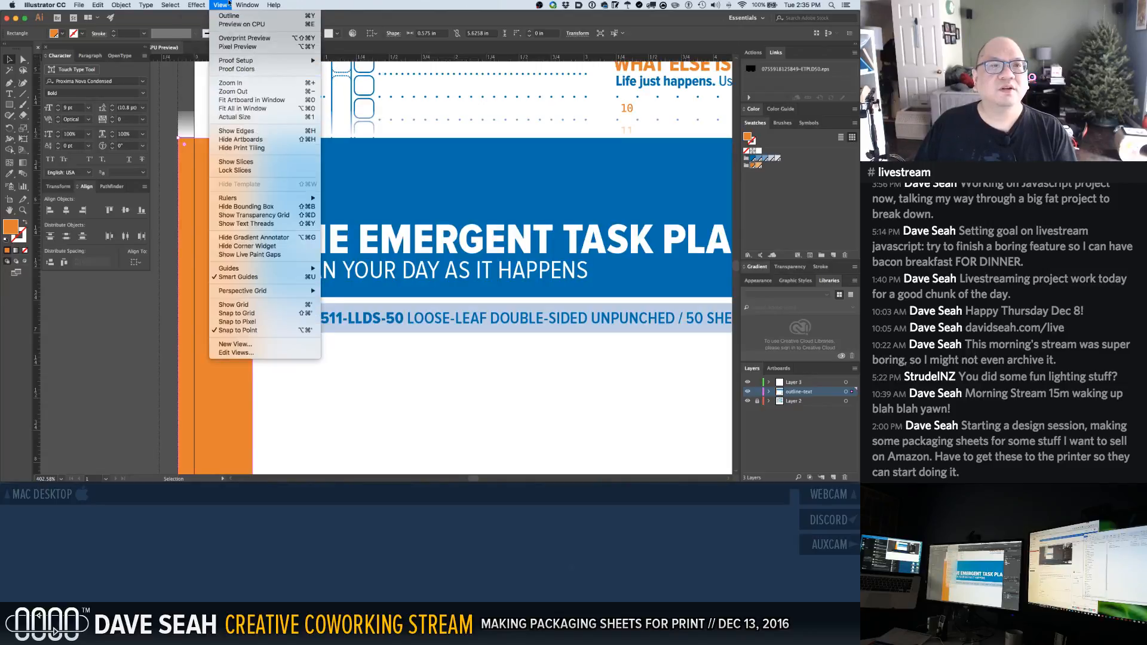
left_click(242, 147)
left_click(313, 196, "alt+super")
left_click(313, 196, "alt+super")
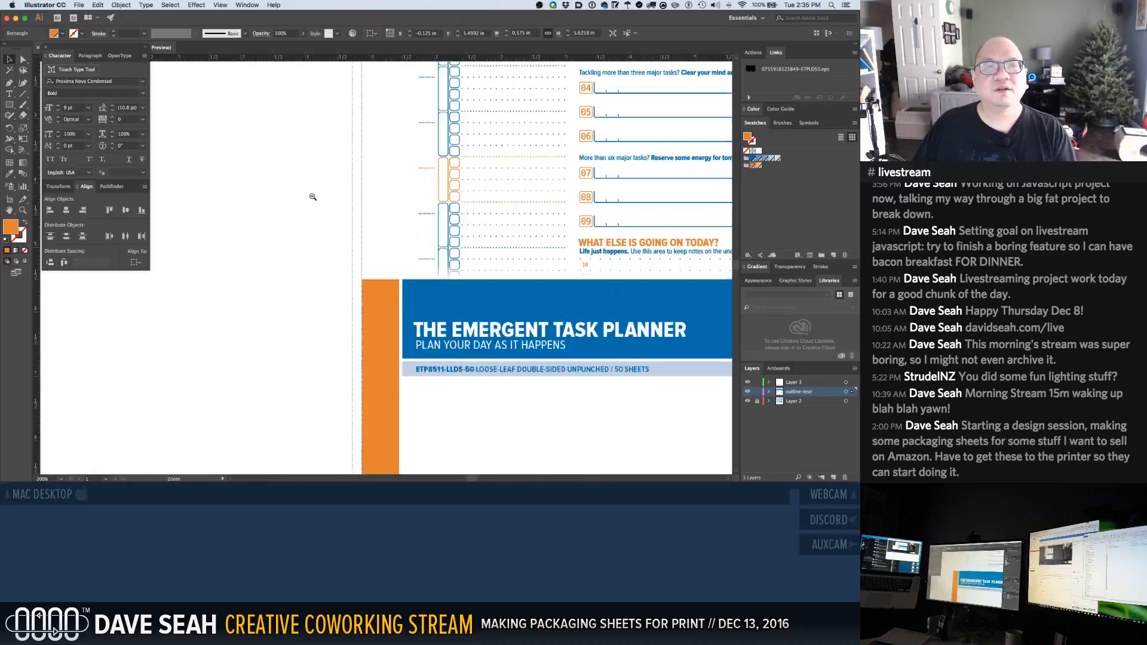
left_click(313, 196, "alt+super")
left_click(313, 196, "alt+super")
left_click(313, 196, "alt+super")
left_click_drag(416, 239, 281, 137)
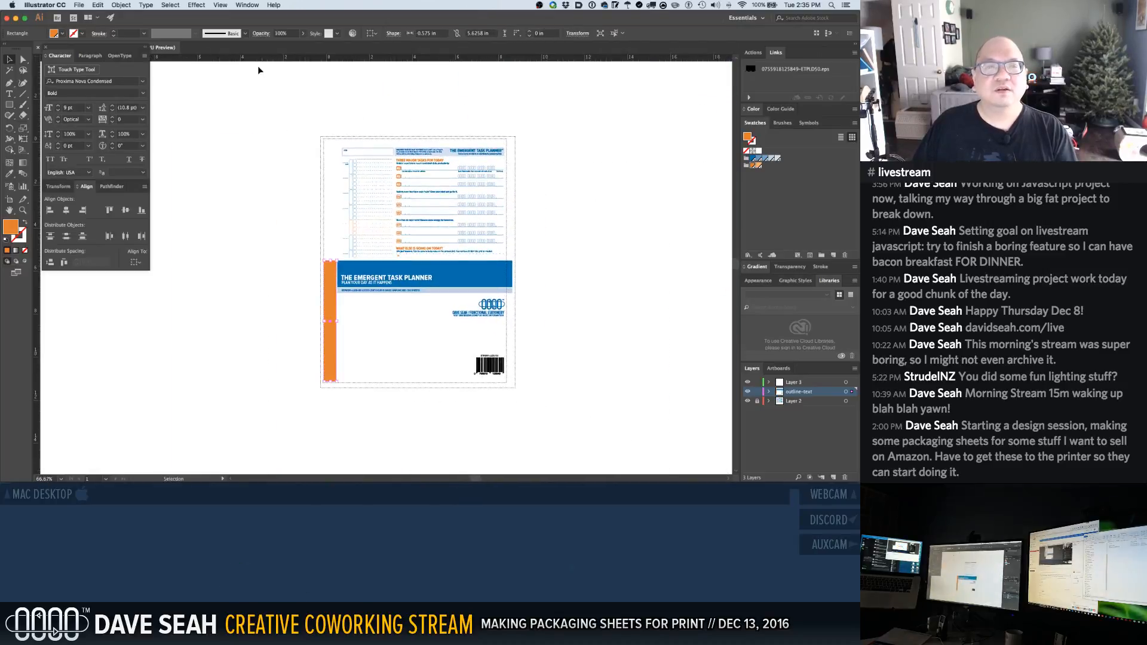
Show the selection edges and the artboards again
left_click(220, 5)
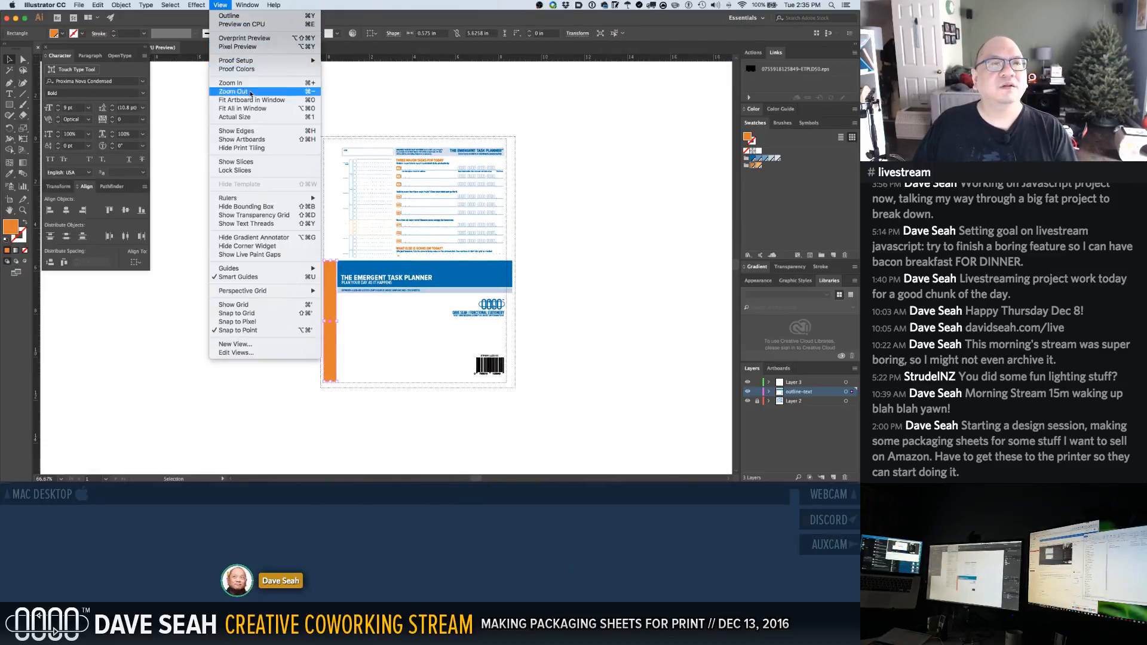
left_click(254, 131)
left_click(220, 6)
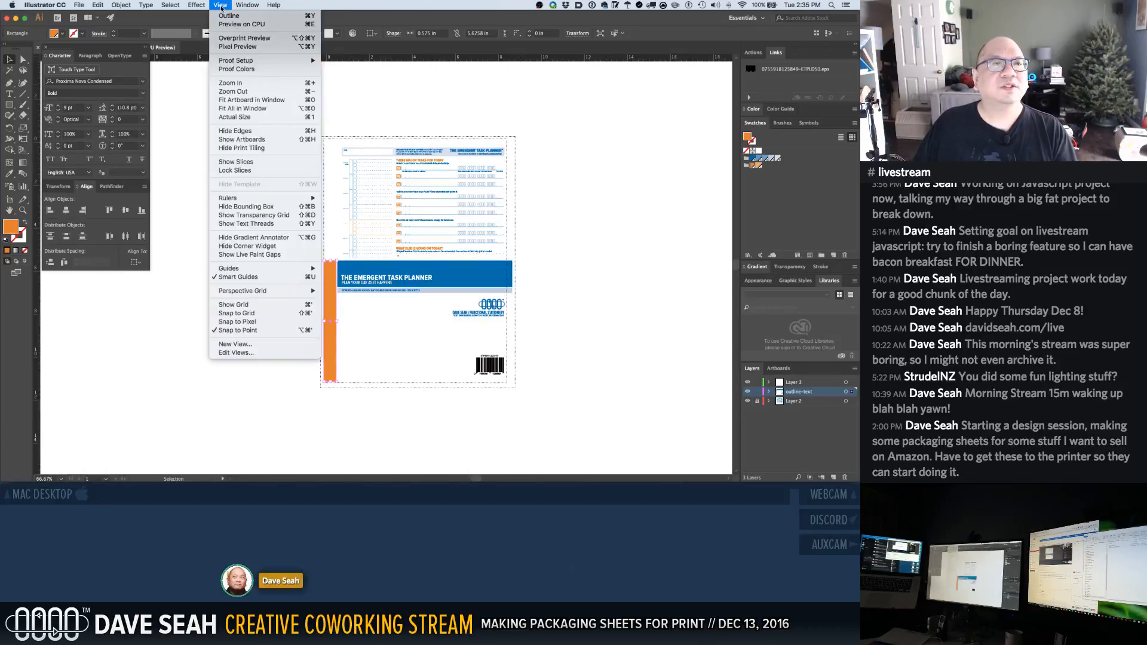
left_click(253, 140)
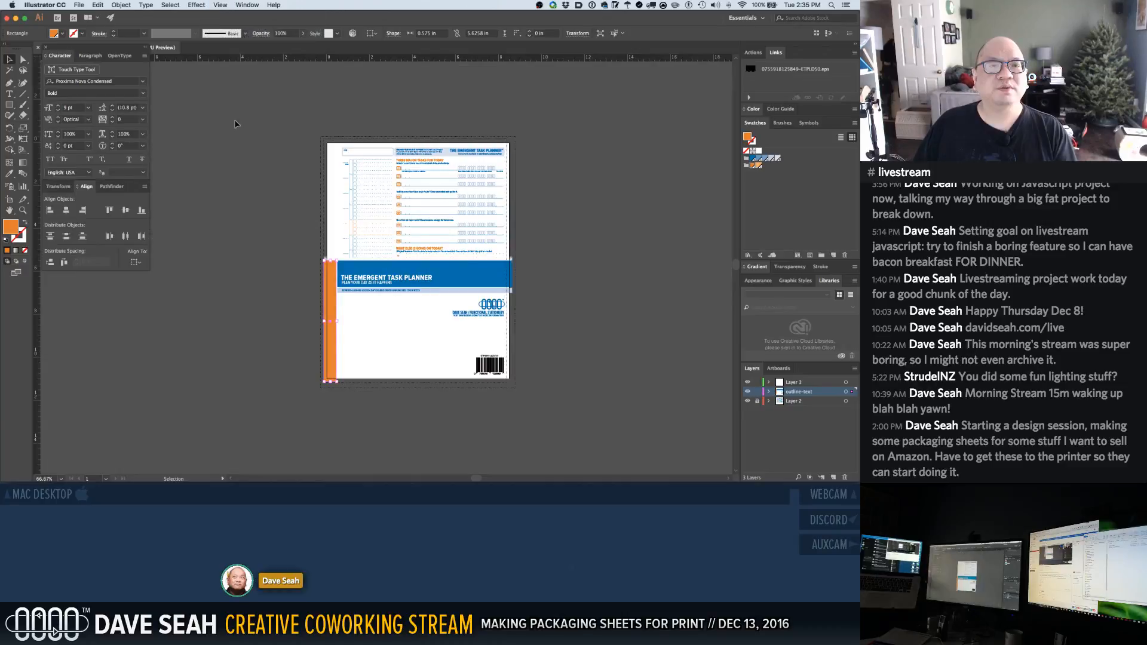
Hide the orange rectangle's bounding box, show it again, and deselect the rectangle
left_click(220, 5)
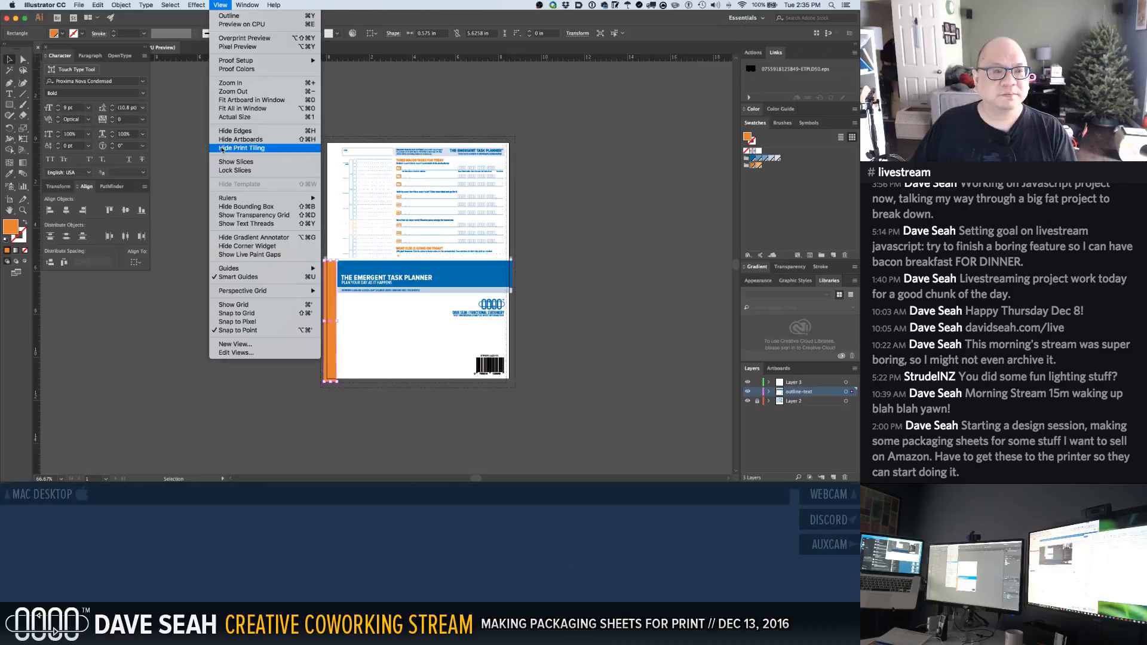
left_click(248, 207)
left_click(220, 5)
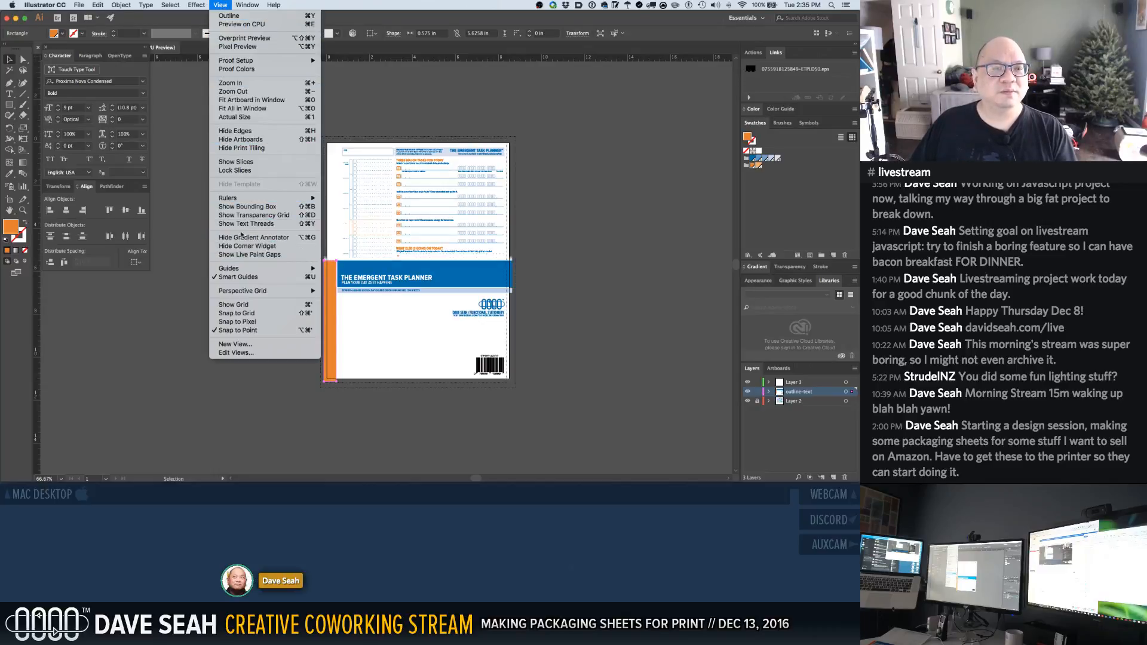
left_click(239, 207)
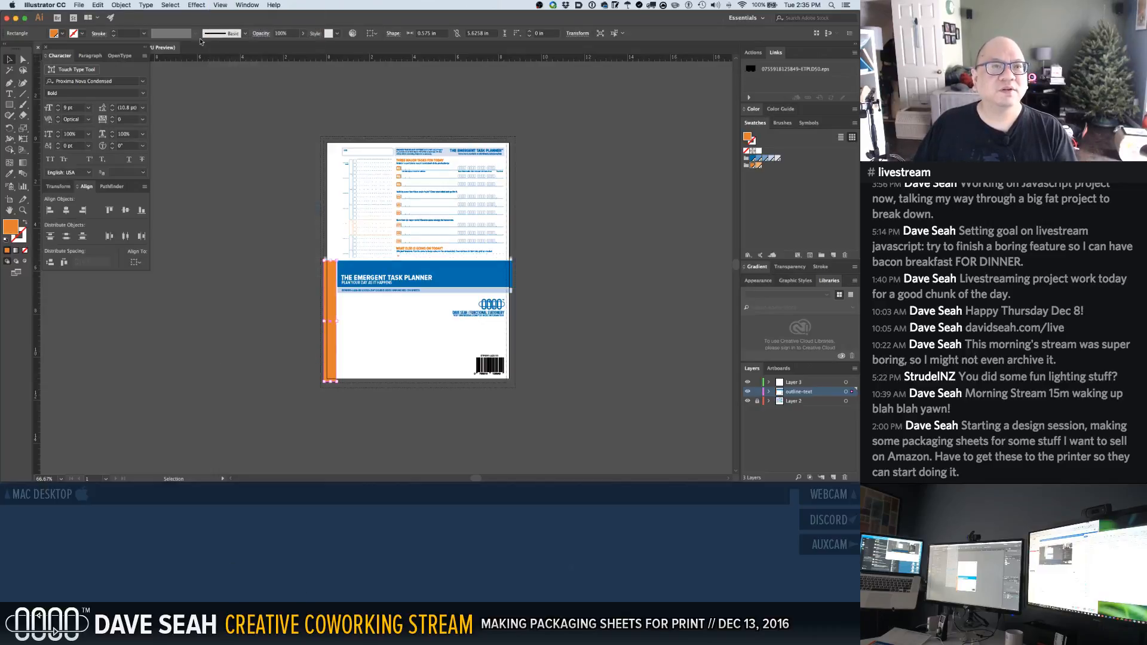
left_click(220, 4)
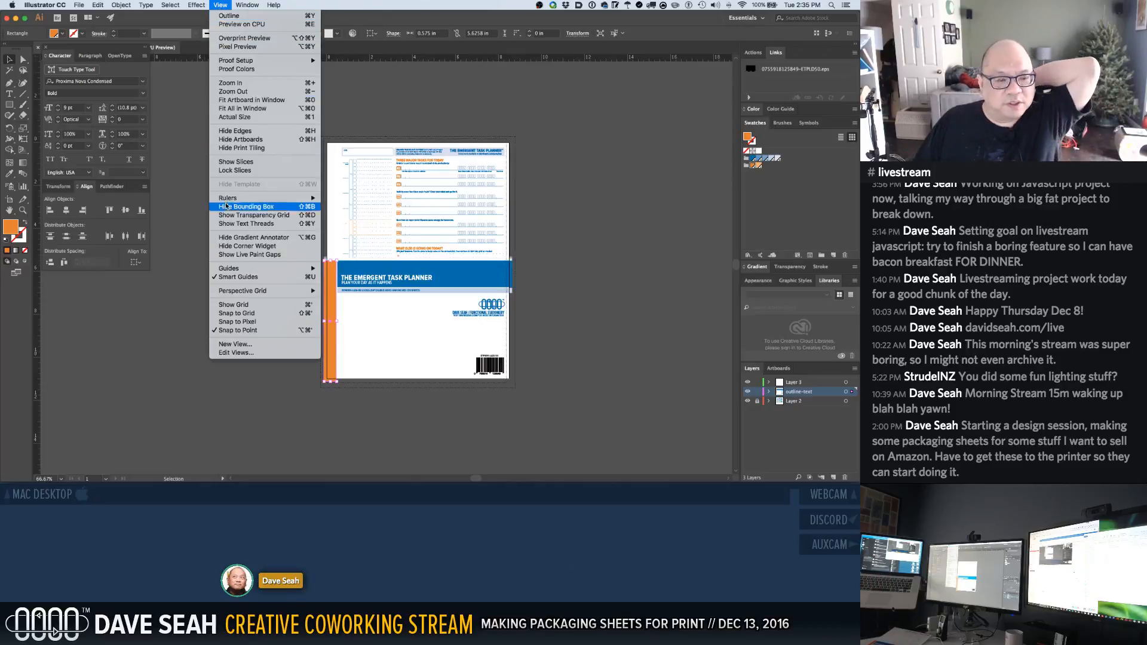
mouse_move(245, 290)
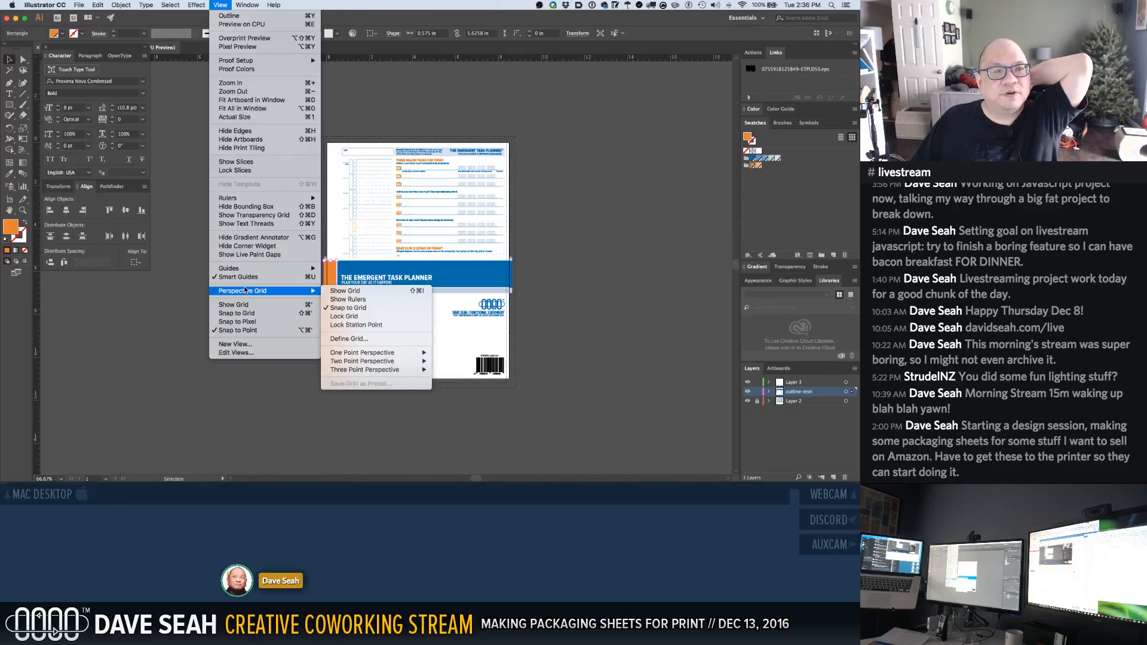
left_click(171, 257)
left_click(171, 257)
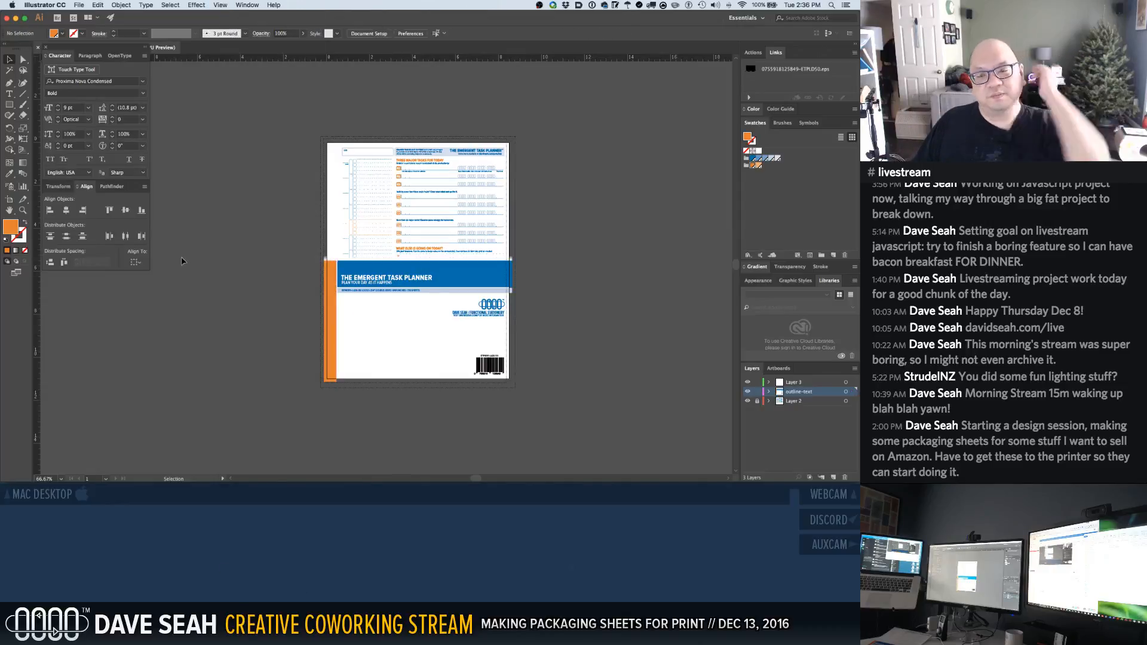
Nudge the PLAN YOUR DAY AS IT HAPPENS tagline down two increments, away from the title
key("z")
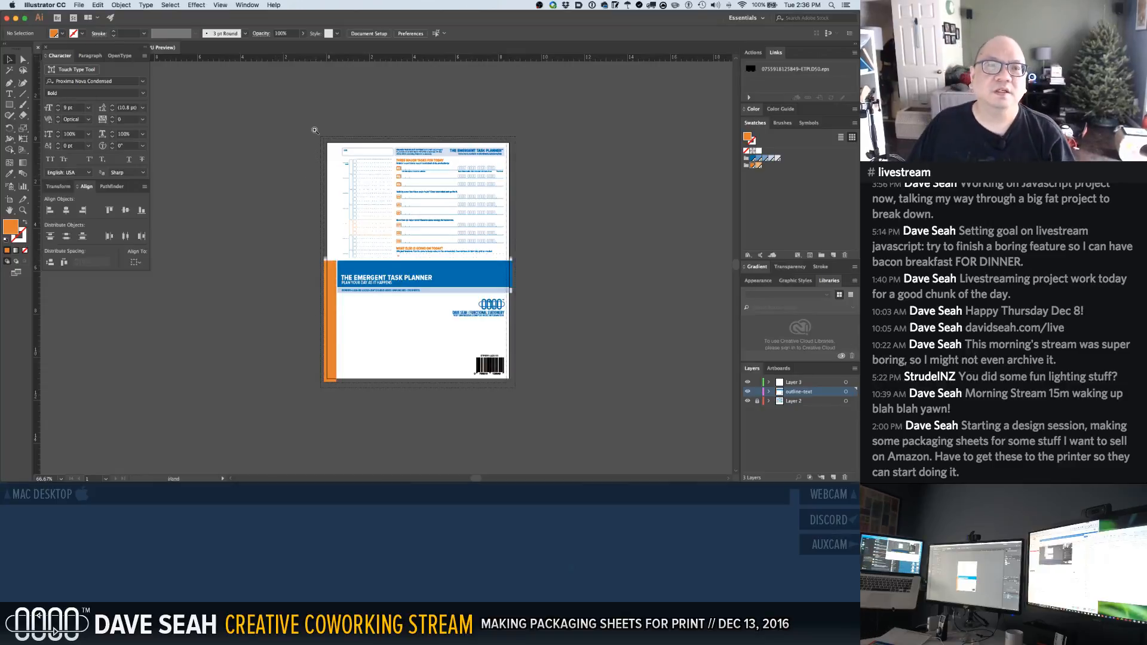
left_click_drag(314, 131, 541, 396)
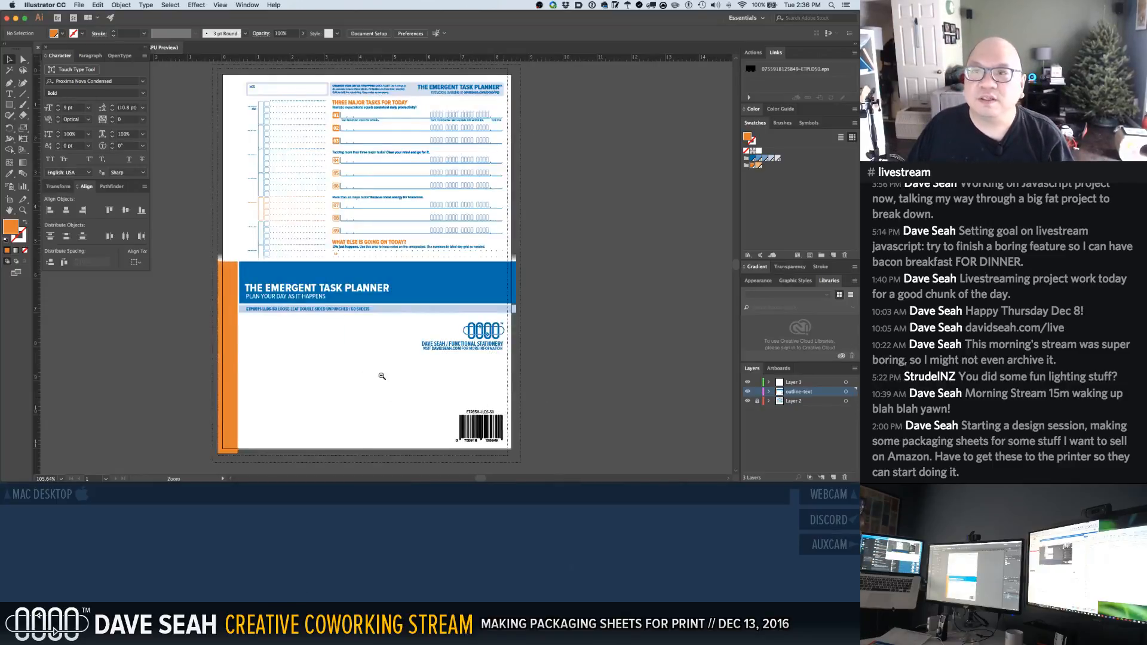
left_click(381, 376, "alt")
left_click(371, 277)
left_click(370, 275)
left_click(368, 278)
left_click_drag(351, 320, 512, 380)
left_click(333, 290, "alt")
left_click_drag(333, 289, 405, 375)
left_click(395, 252)
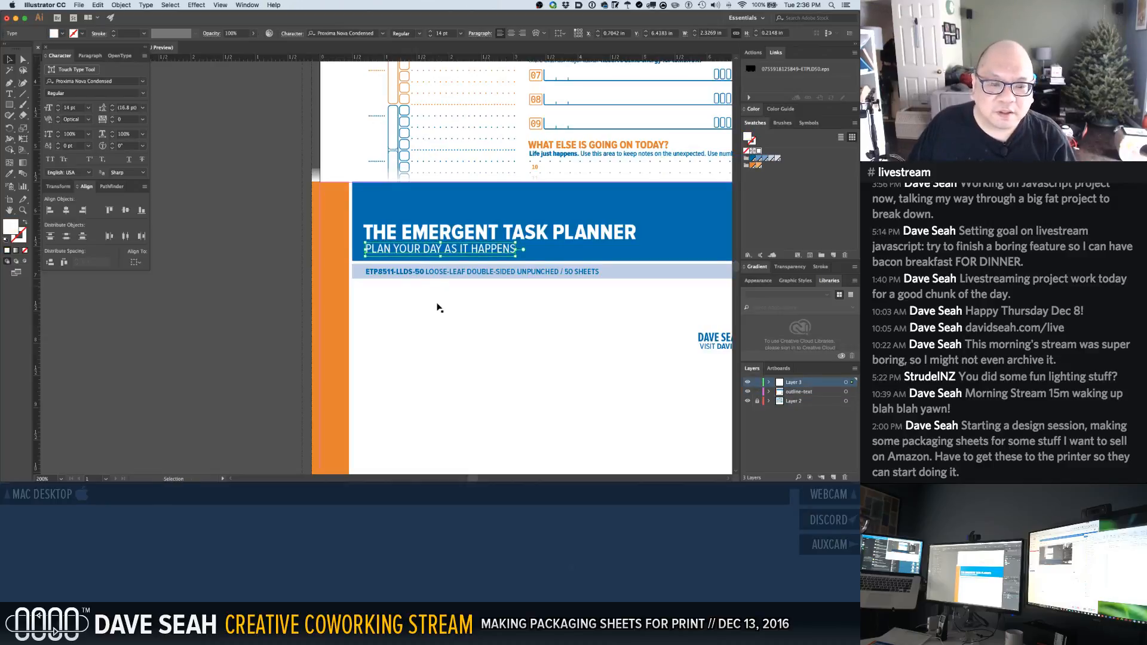
left_click(437, 299)
left_click(415, 254)
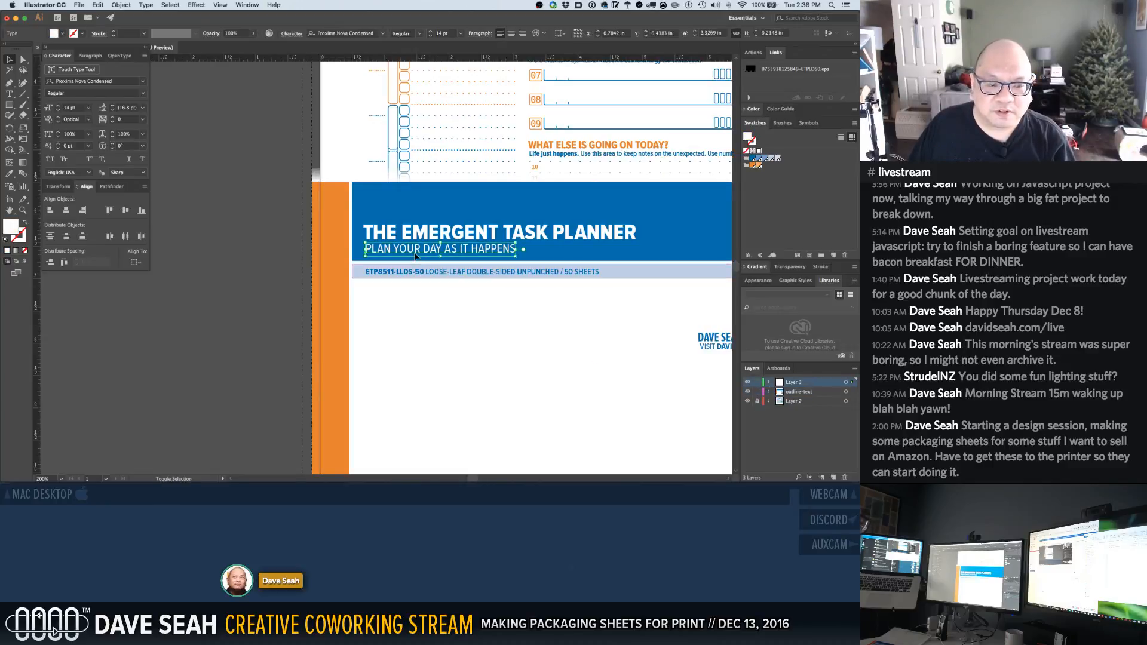
key("Down")
key("Down")
Check the tagline's spacing between the title and the product code strip at several magnifications
left_click(392, 334)
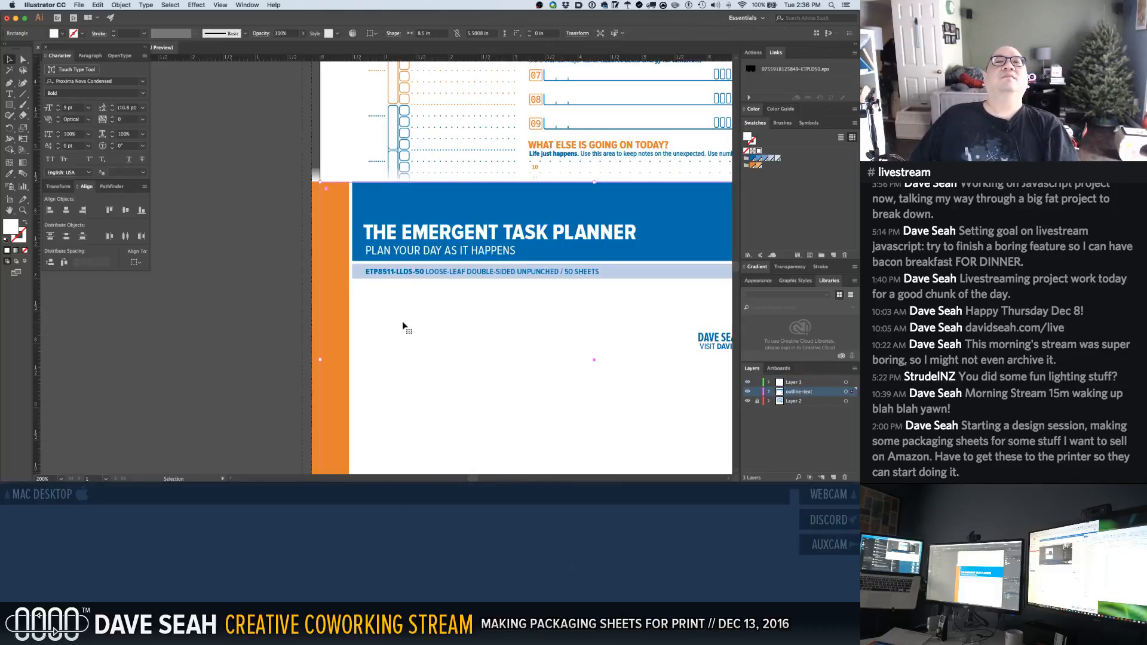
left_click(392, 253)
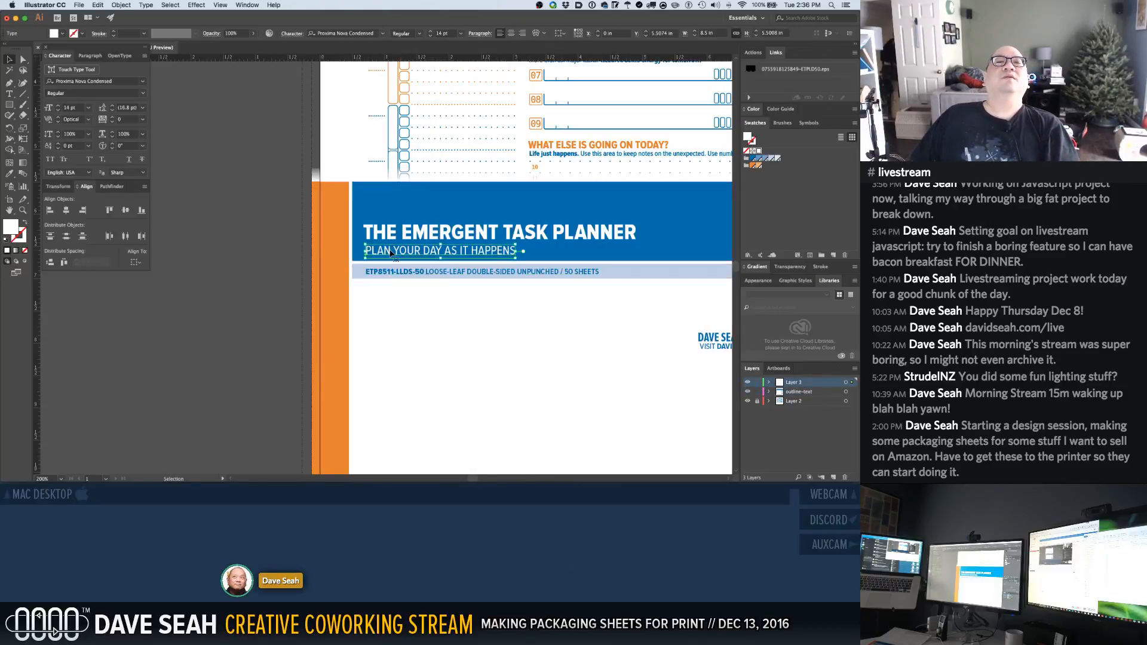
left_click(385, 364)
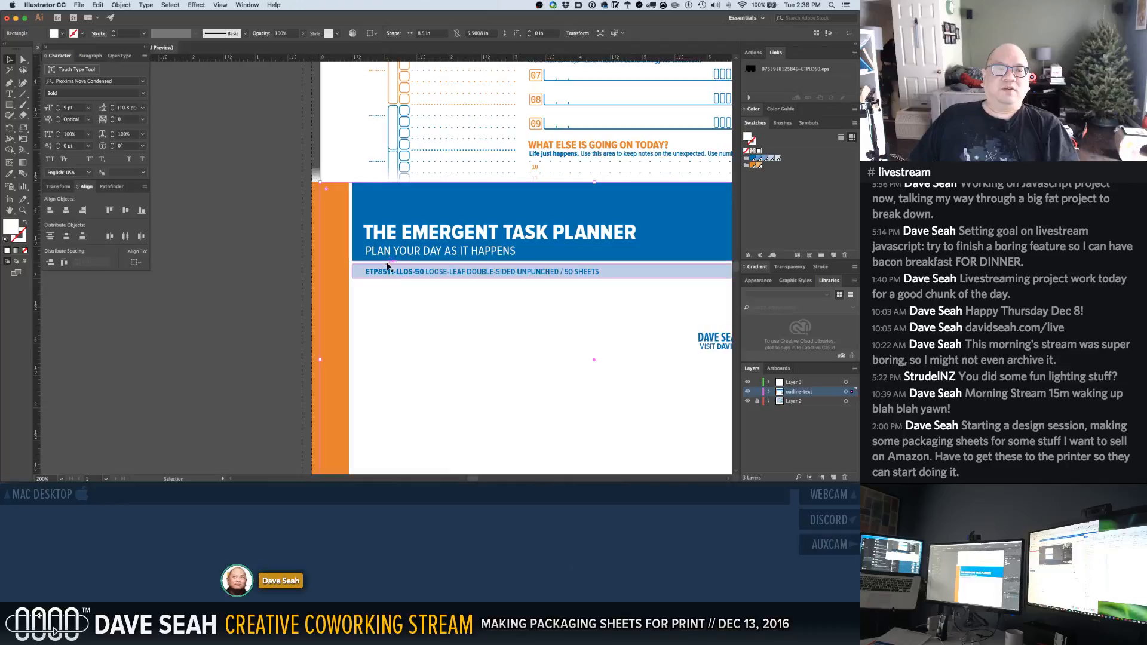
key("super+minus")
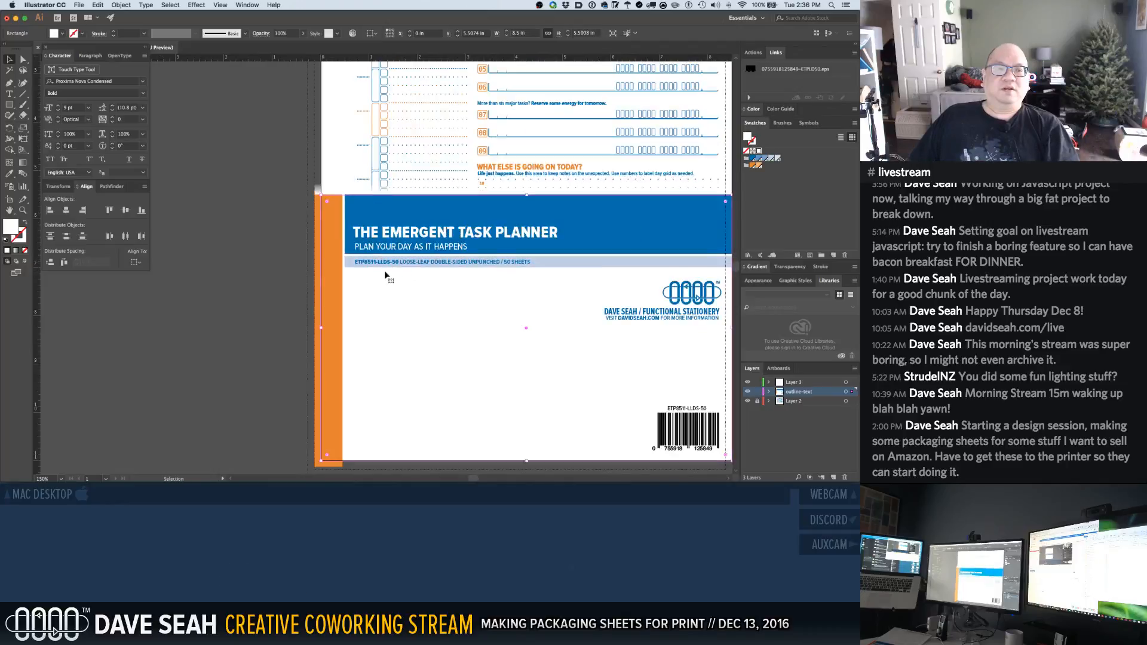
key("super+equal")
key("super+equal")
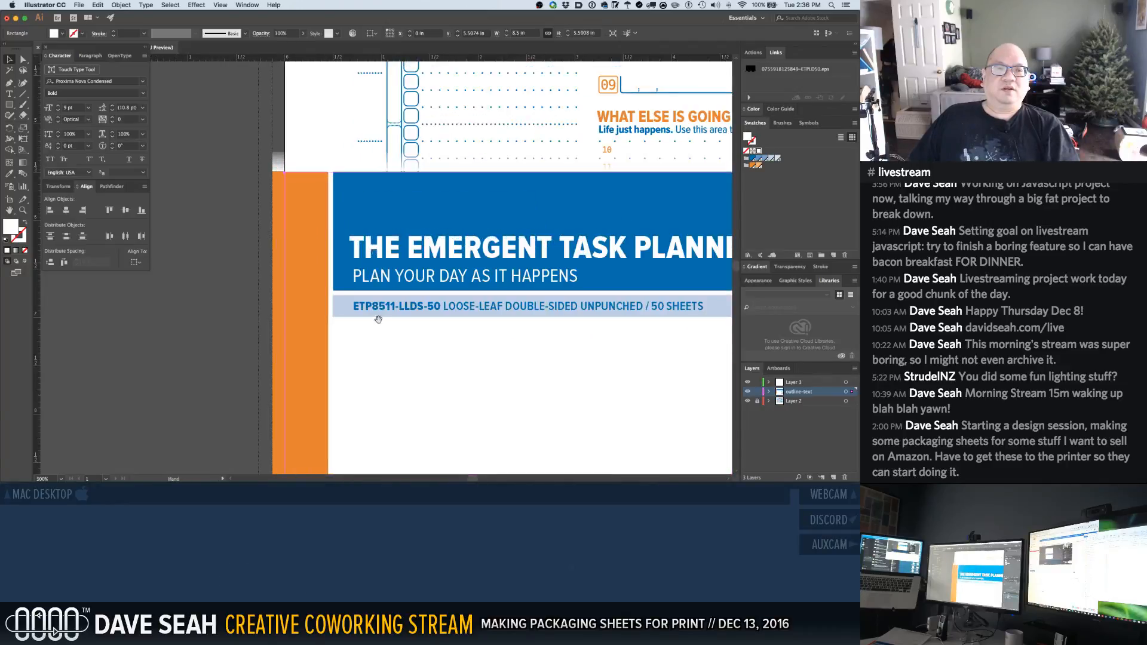
Inspect the spacing of the title, tagline and product code strip up close and across the whole lower panel
left_click_drag(378, 319, 356, 315)
left_click(366, 272)
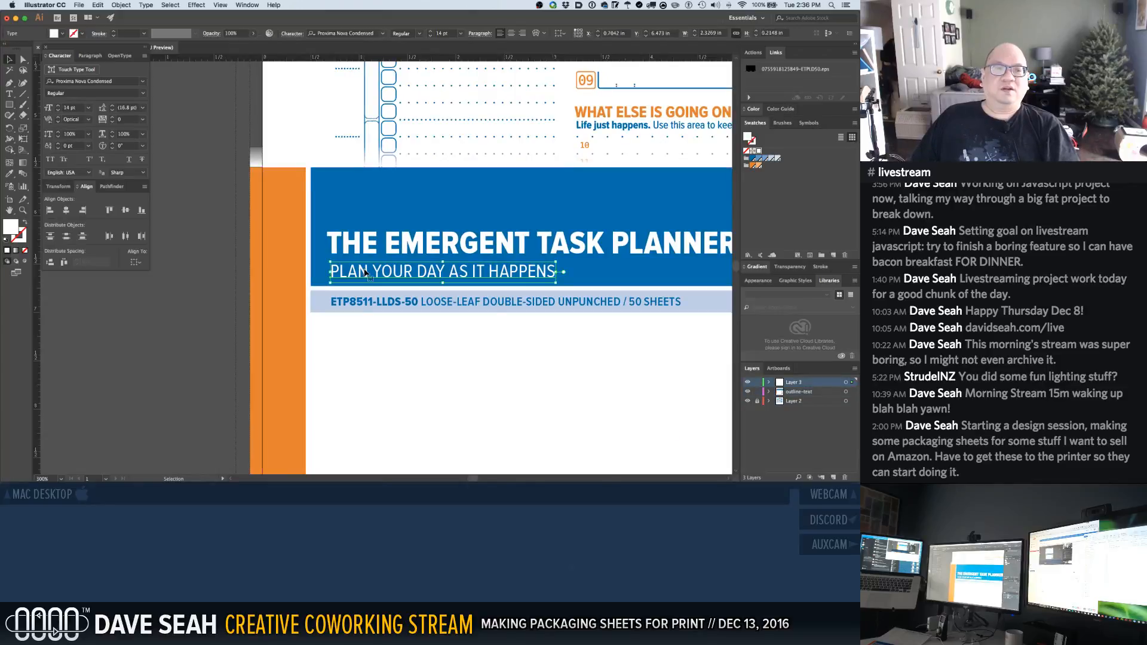
left_click(363, 358)
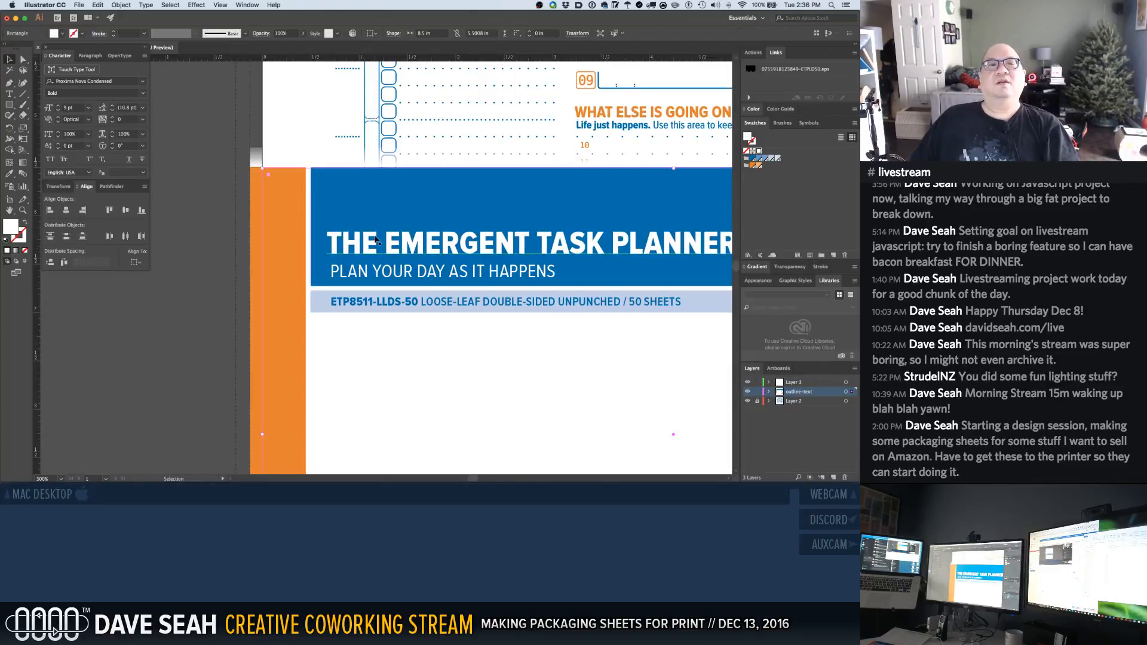
left_click(379, 342, "alt+super")
left_click(380, 342, "alt+super")
left_click(381, 341, "alt+super")
left_click_drag(405, 222, 390, 280)
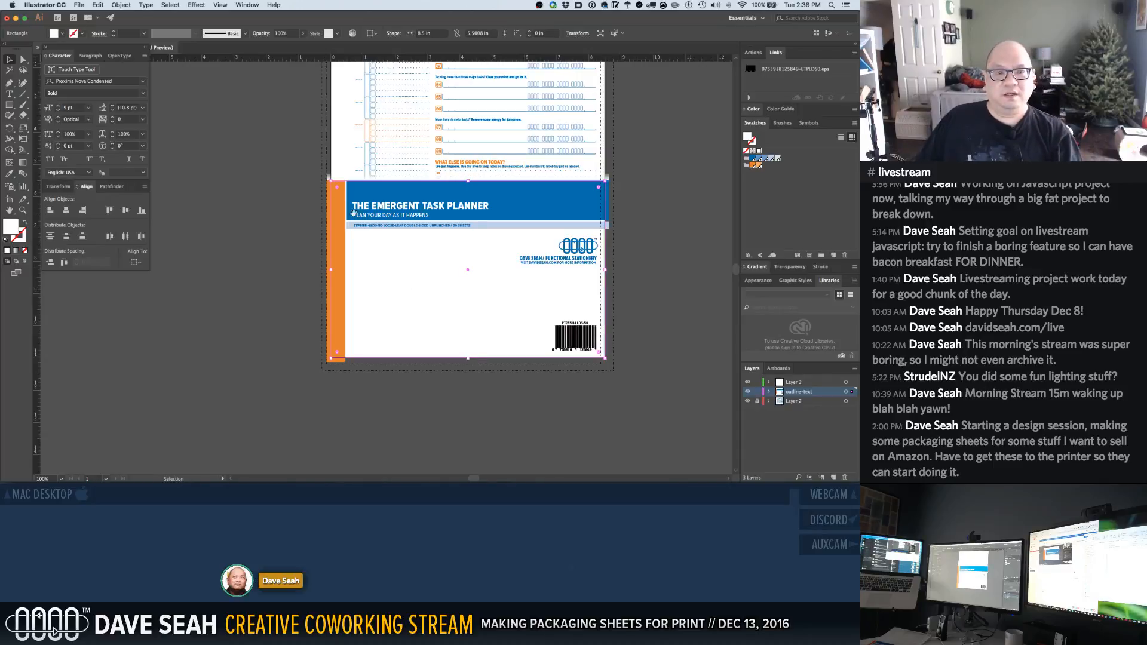
Nudge the title THE EMERGENT TASK PLANNER down slightly, closer to the PLAN YOUR DAY AS IT HAPPENS tagline
left_click_drag(323, 184, 409, 263)
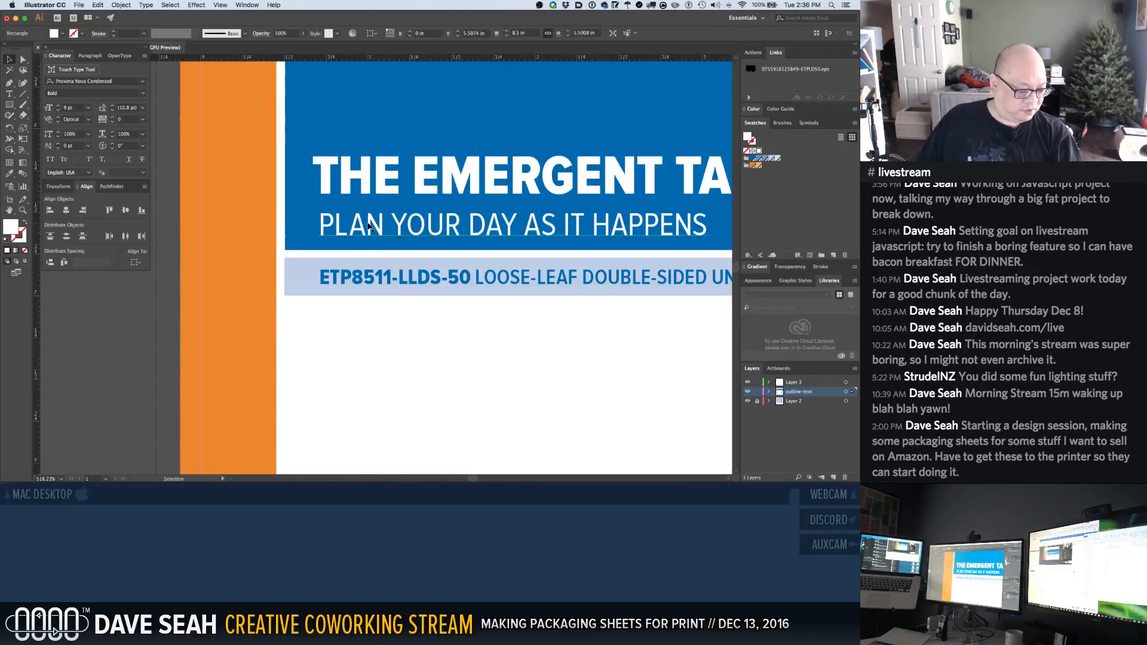
left_click(378, 196)
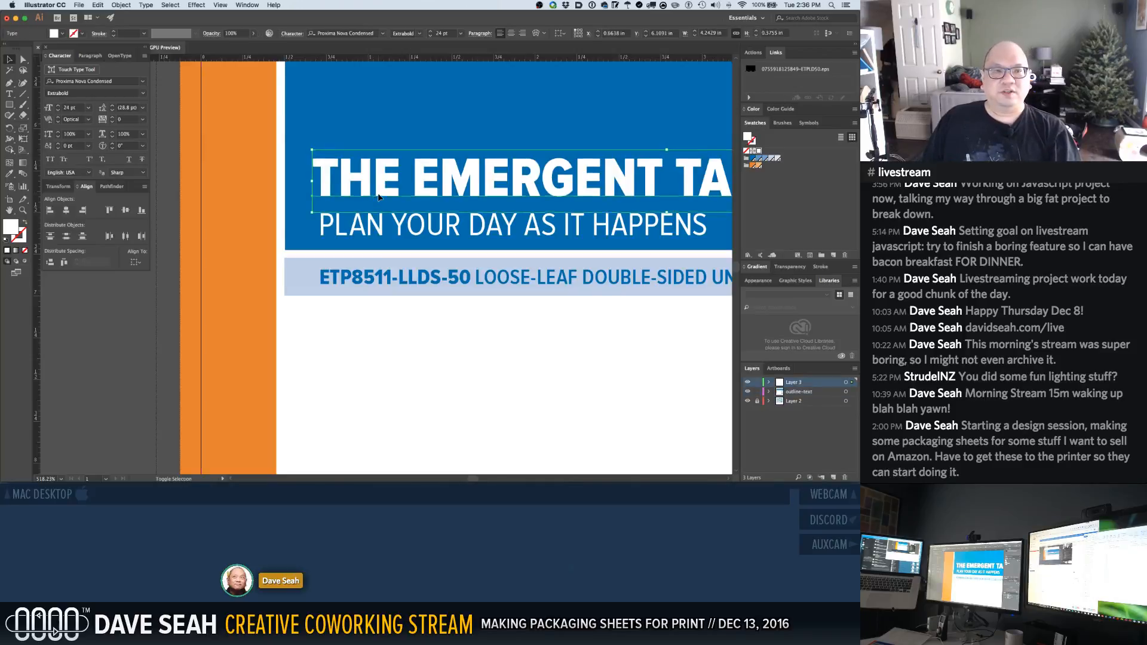
key("Down")
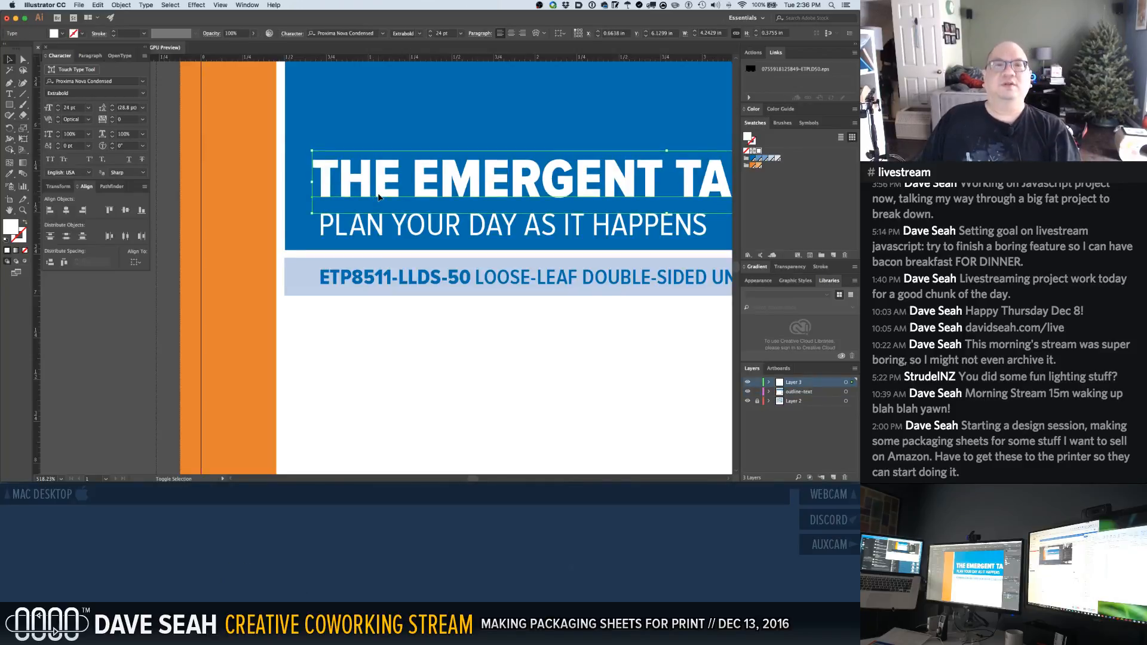
key("Down")
key("Up")
key("Up")
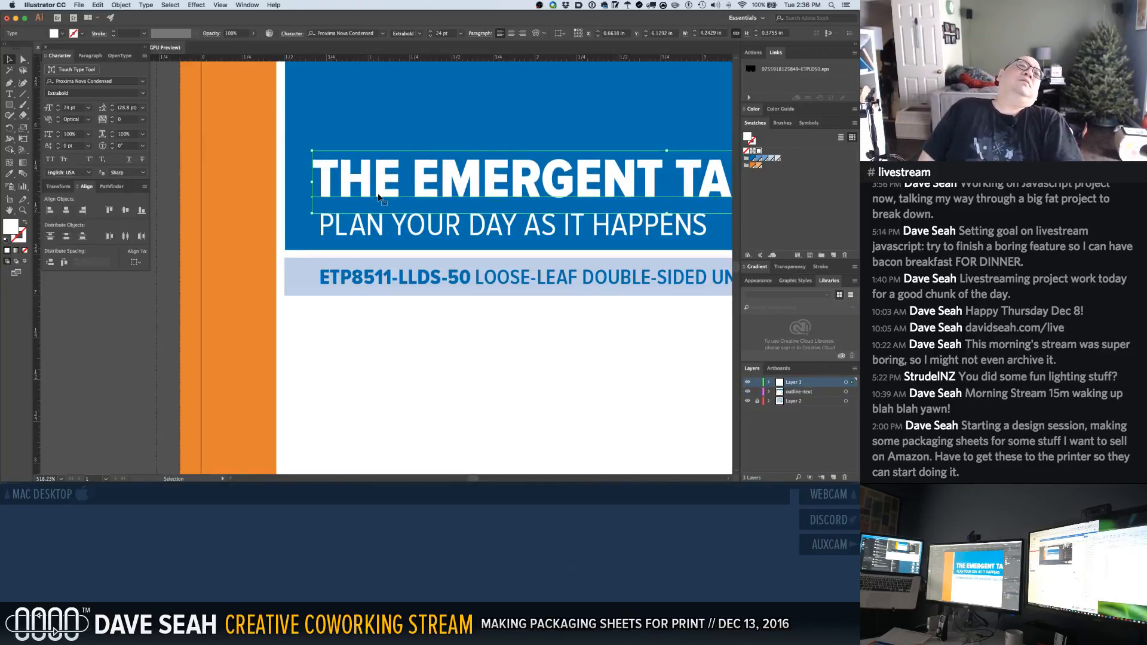
Nudge the PLAN YOUR DAY AS IT HAPPENS tagline slightly up toward the title, judging the spacing with the text deselected
left_click(384, 352)
left_click(385, 317, "alt+super")
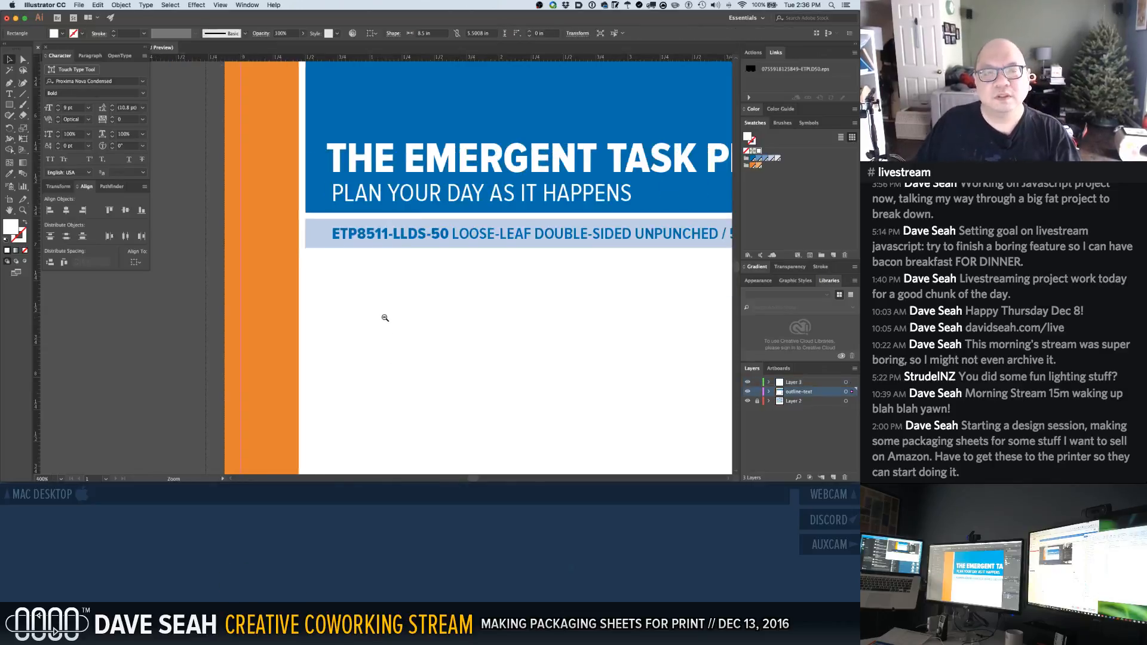
left_click(385, 317, "alt+super")
left_click(399, 244, "alt+super")
left_click(399, 243, "alt+super")
left_click_drag(423, 296, 396, 279)
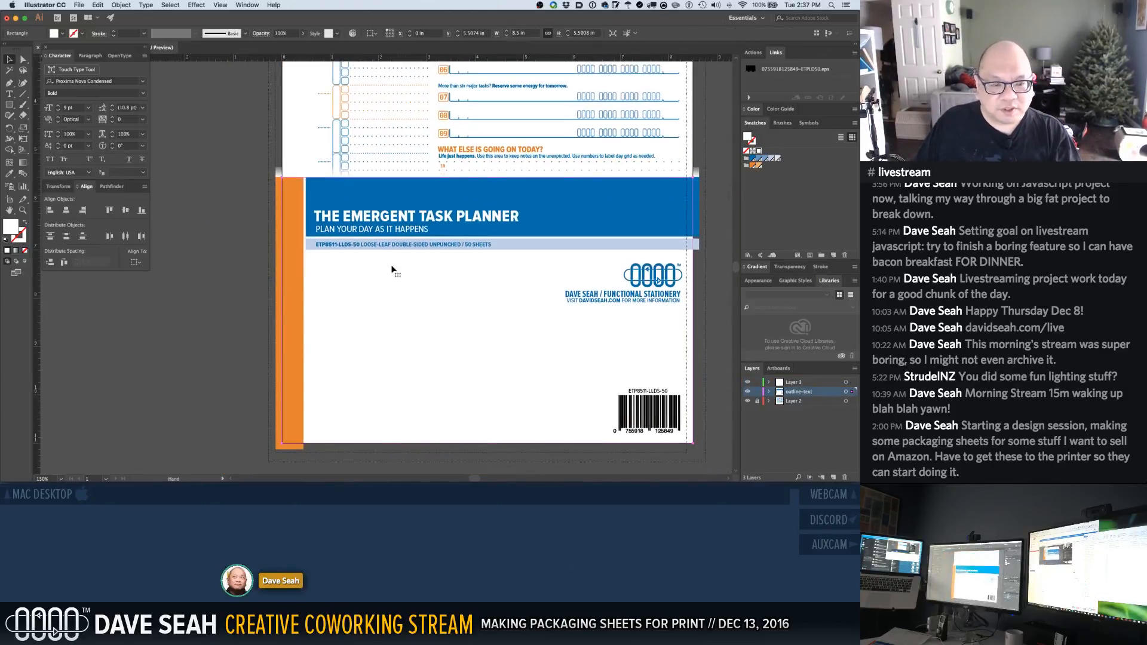
left_click(397, 236)
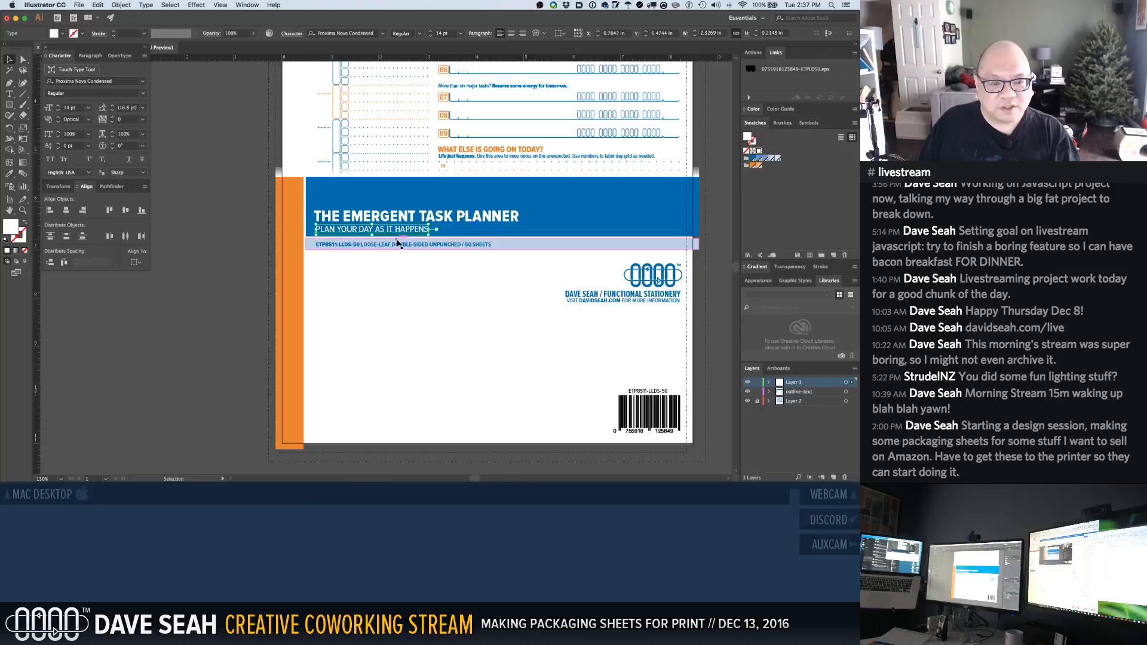
left_click(392, 282)
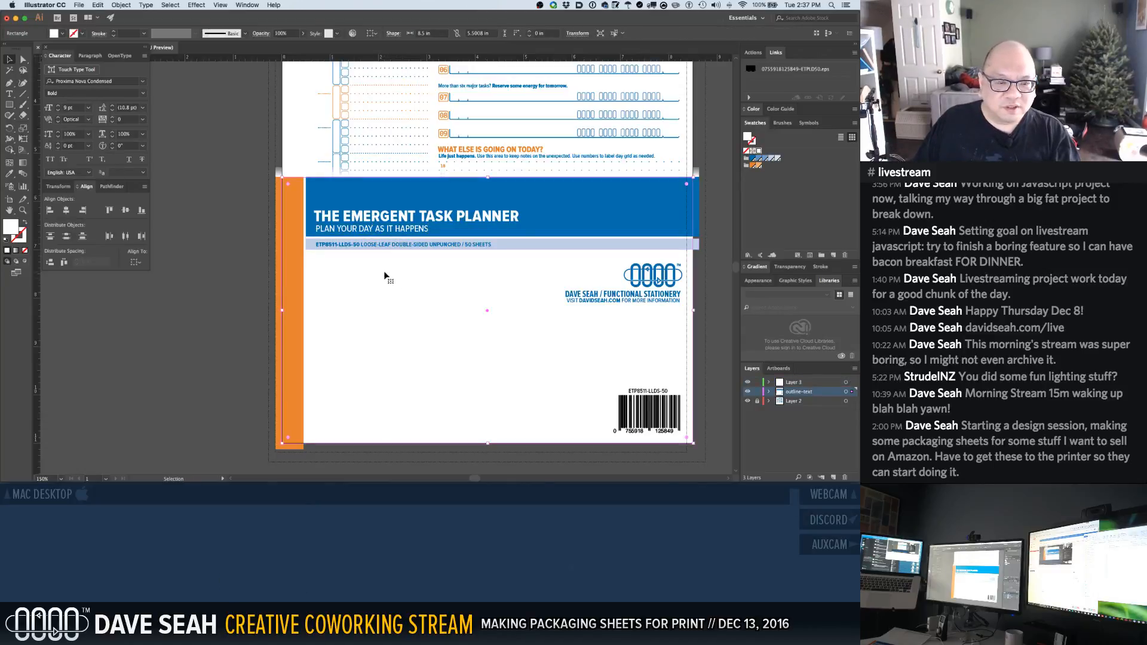
left_click(371, 231)
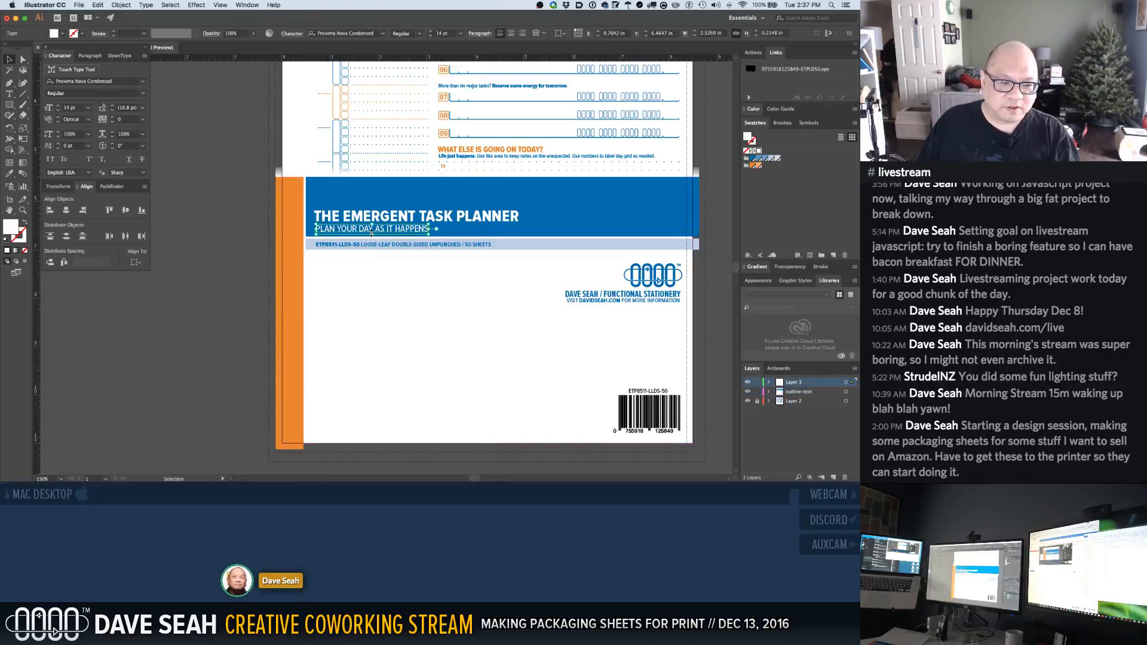
left_click(391, 282)
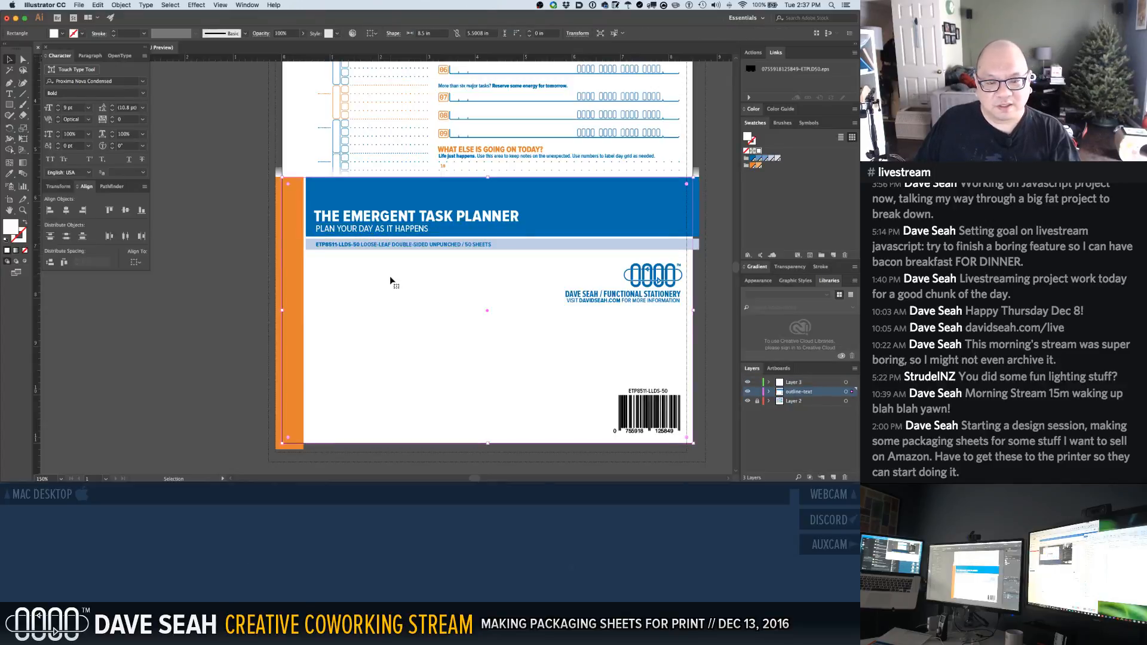
Nudge the title and tagline up together slightly, then undo and redo the move to compare the spacing
left_click(378, 218)
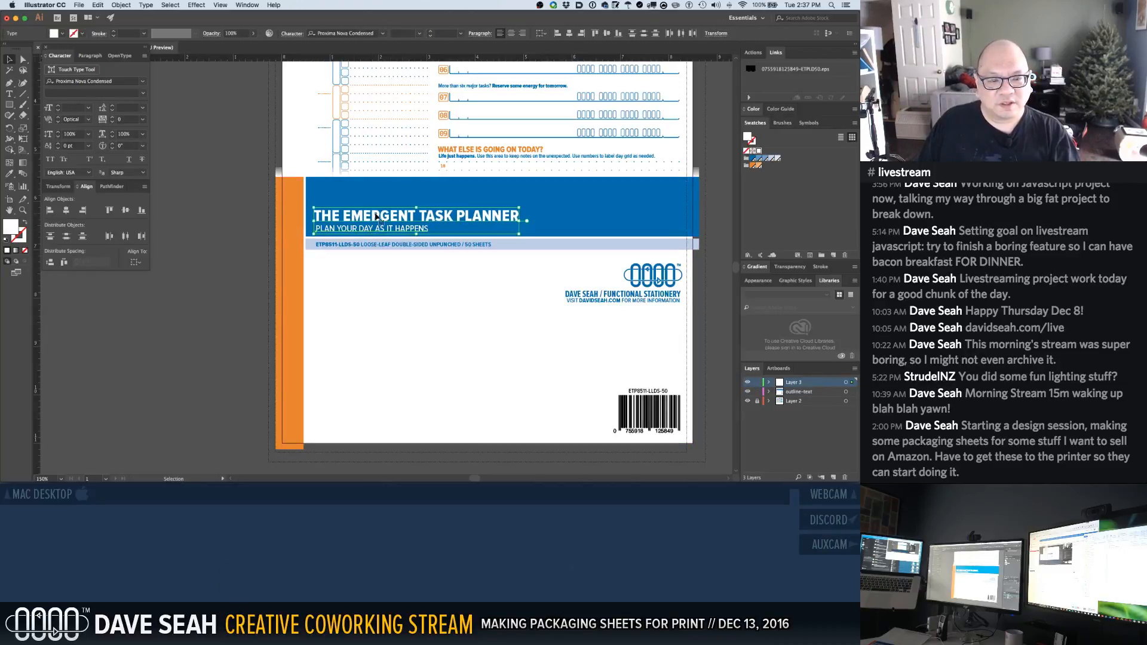
left_click(375, 300)
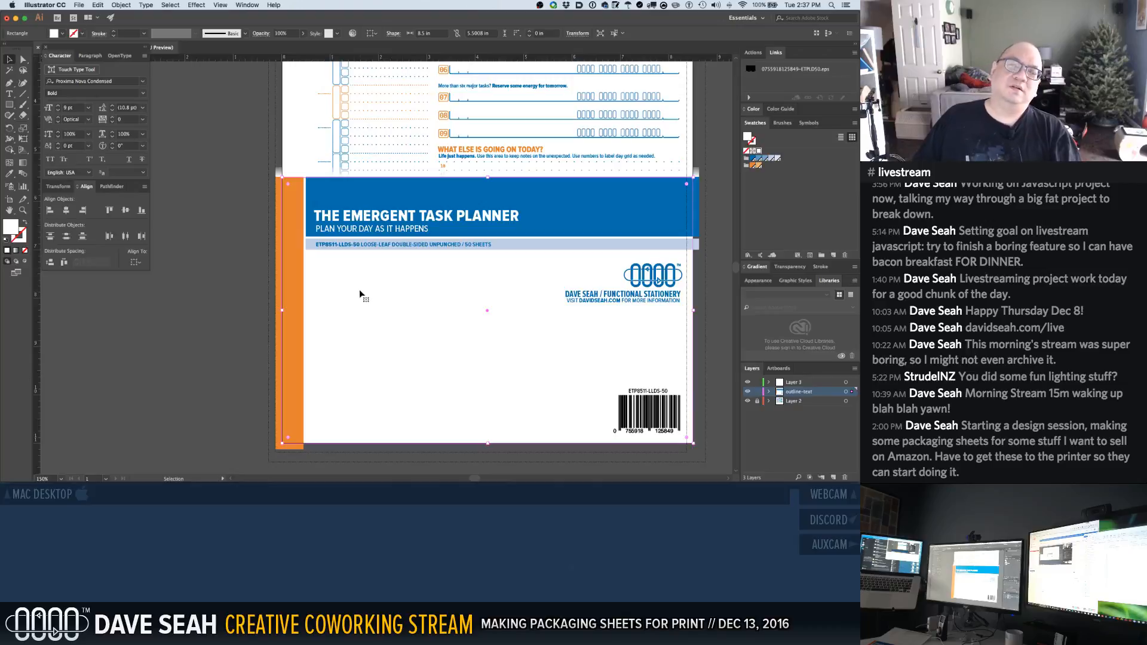
key("super+z")
key("super+shift+z")
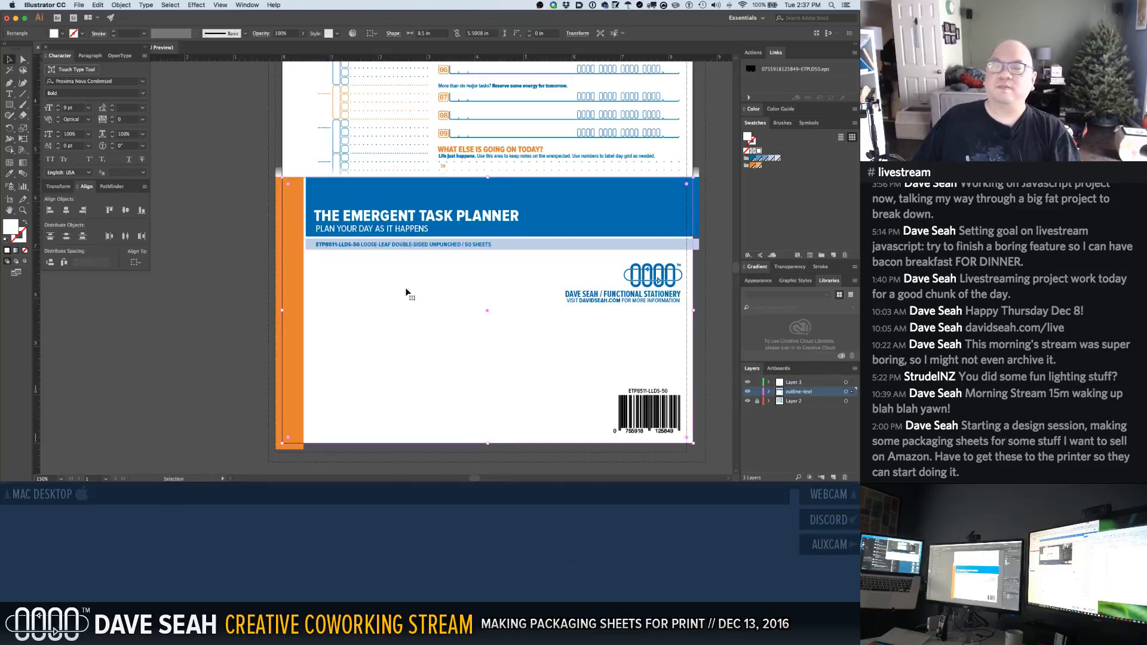
Check the right-edge alignment of the logo, company lines and barcode against a selection marquee's edge, then deselect everything
left_click(410, 287, "alt+super")
left_click_drag(411, 287, 380, 286)
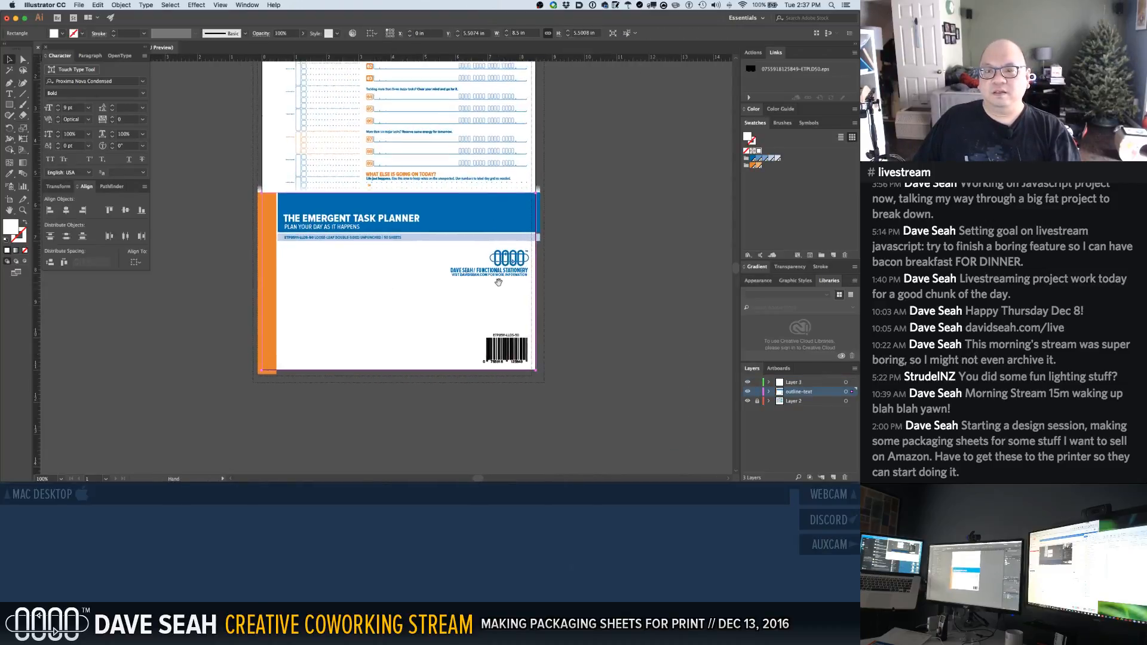
left_click_drag(510, 323, 540, 371)
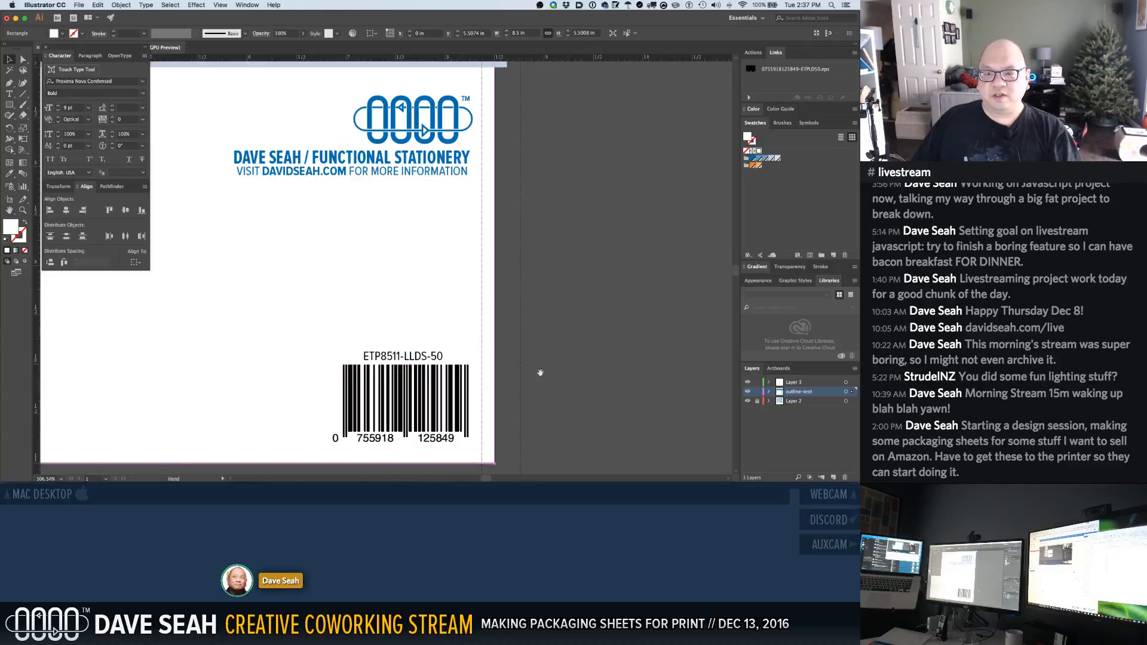
left_click_drag(300, 85, 412, 323)
key("super+z")
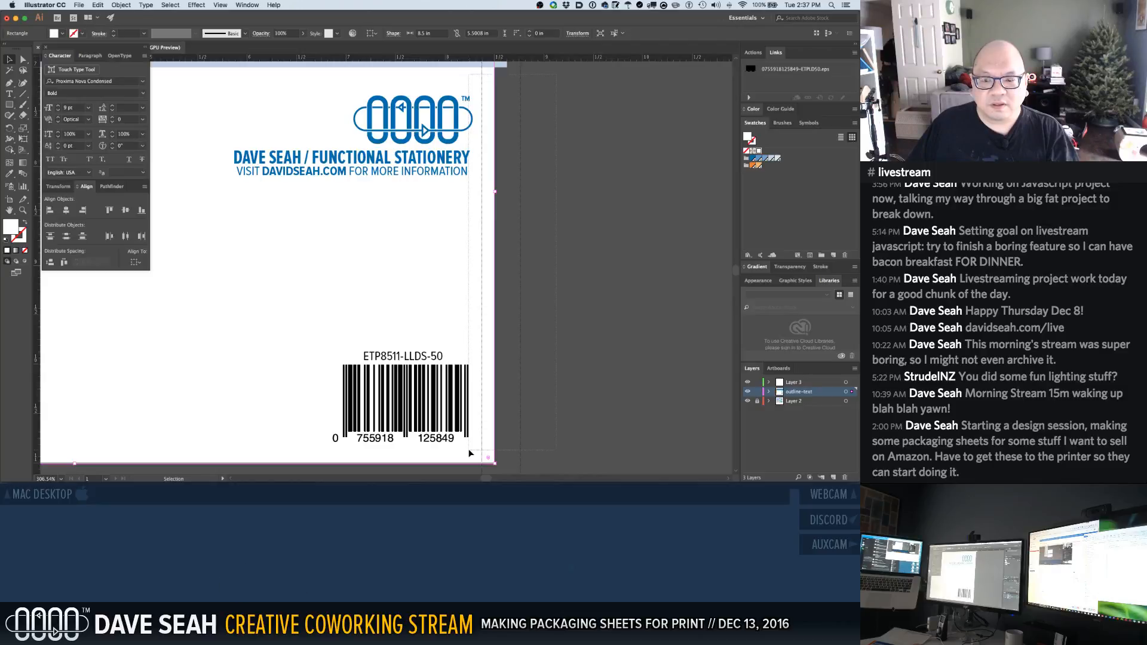
left_click_drag(469, 450, 469, 451)
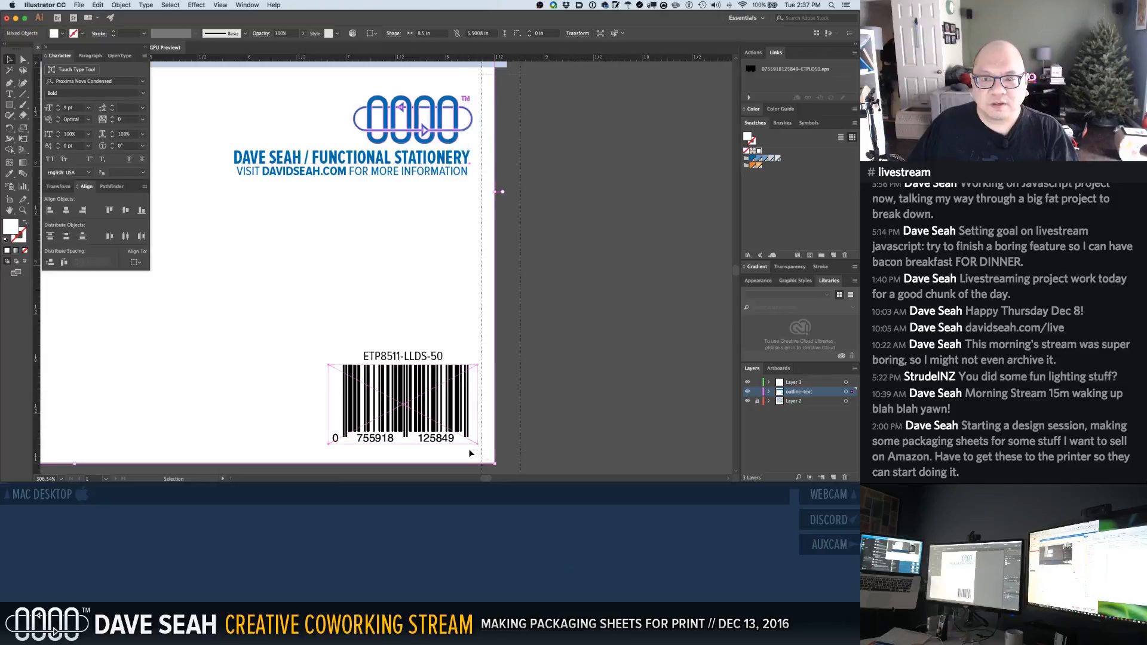
left_click(612, 341)
Select the tagline and temporarily hide the outline-text layer to check which layer holds the live text
left_click(338, 257, "alt+super")
left_click(319, 249, "alt+super")
left_click(319, 249, "alt+super")
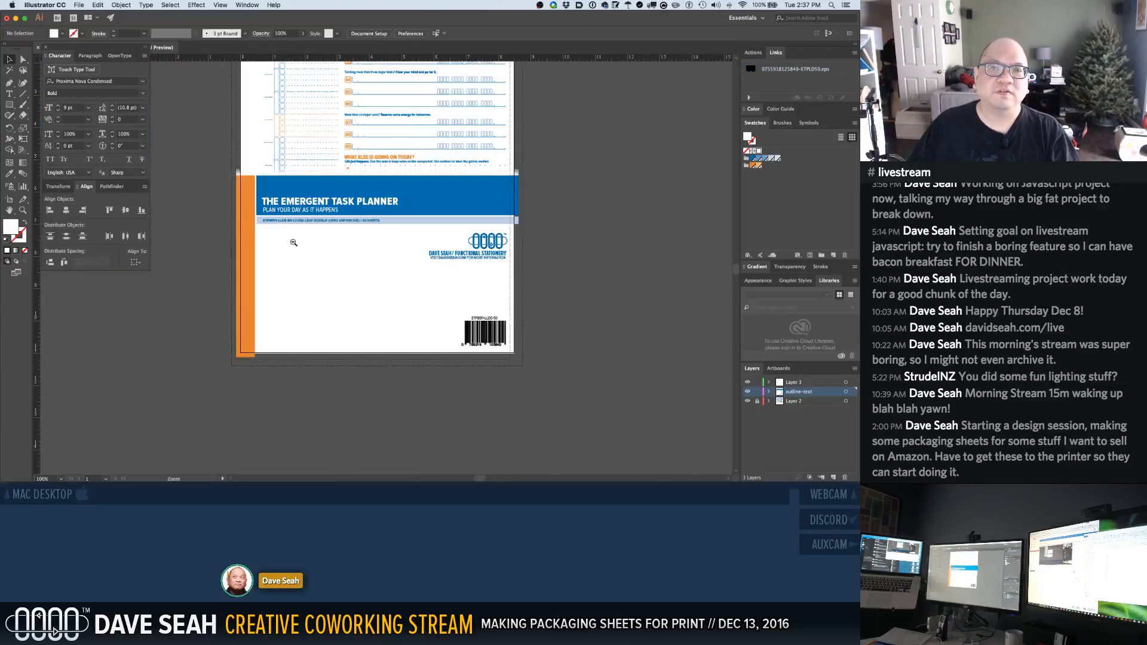
left_click_drag(281, 171, 440, 253)
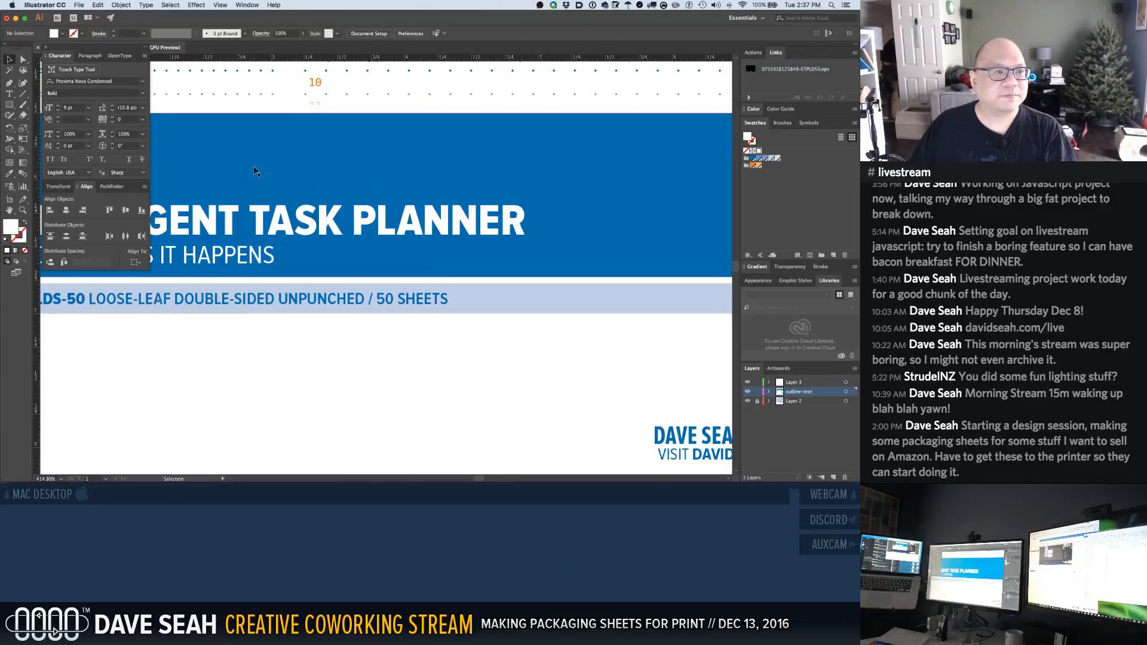
left_click(247, 258)
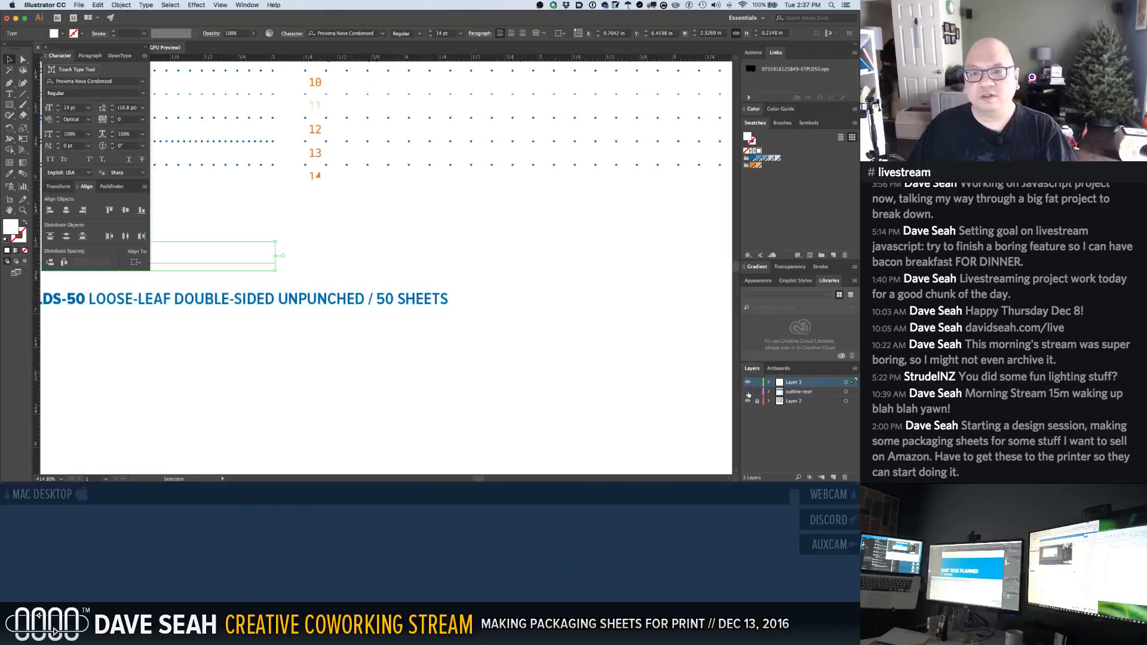
left_click(452, 342, "alt+super")
left_click(452, 342, "alt+super")
left_click(452, 342, "alt+super")
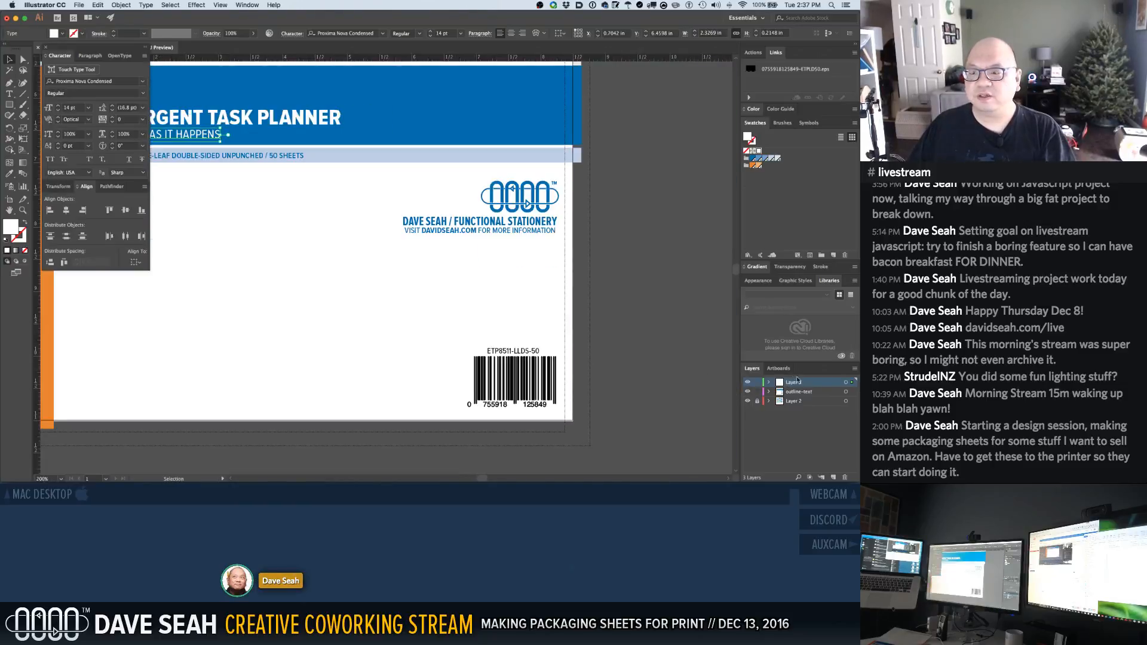
Lock the outline-text layer and cut all the live text from Layer 3
left_click(756, 393)
key("super+a")
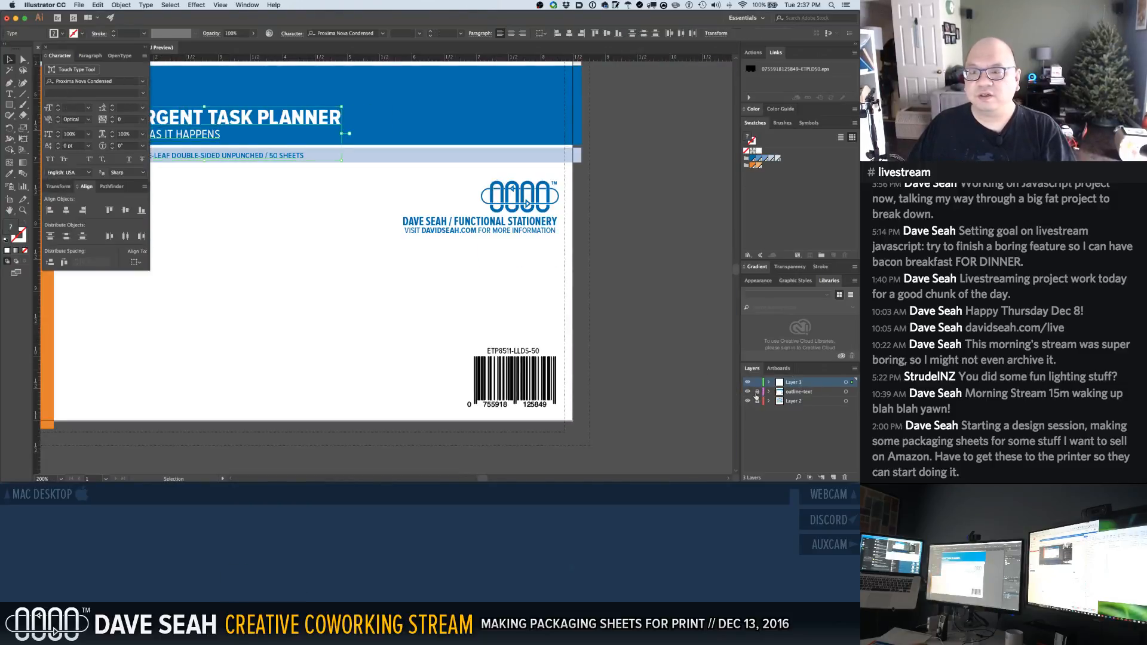
left_click(330, 300, "alt+super")
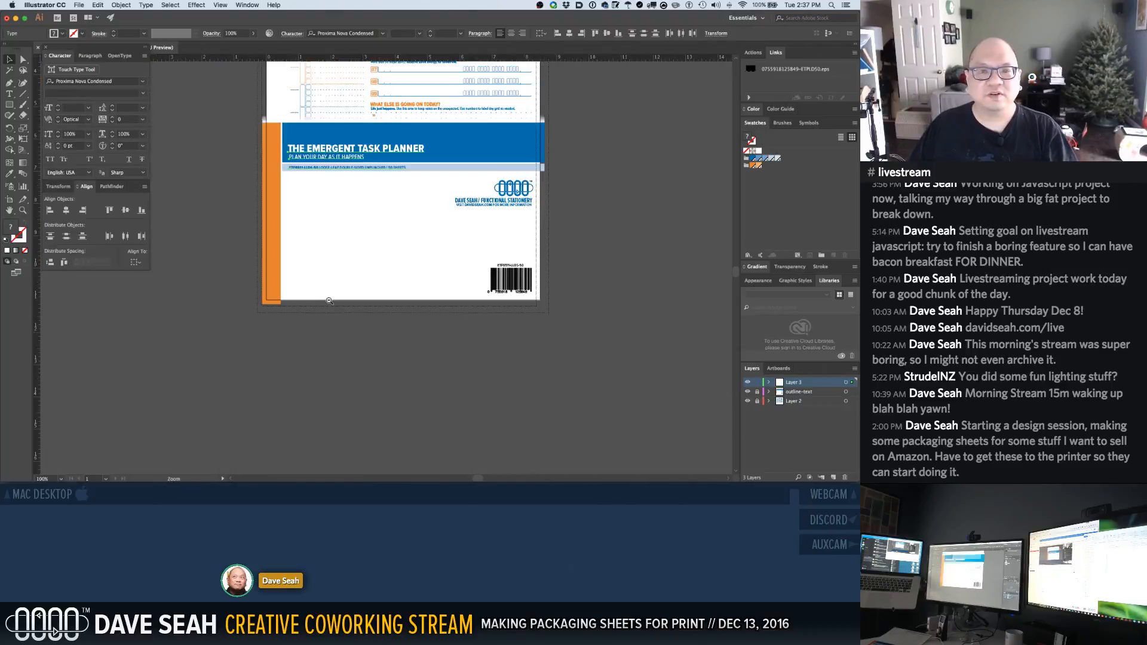
key("BackSpace")
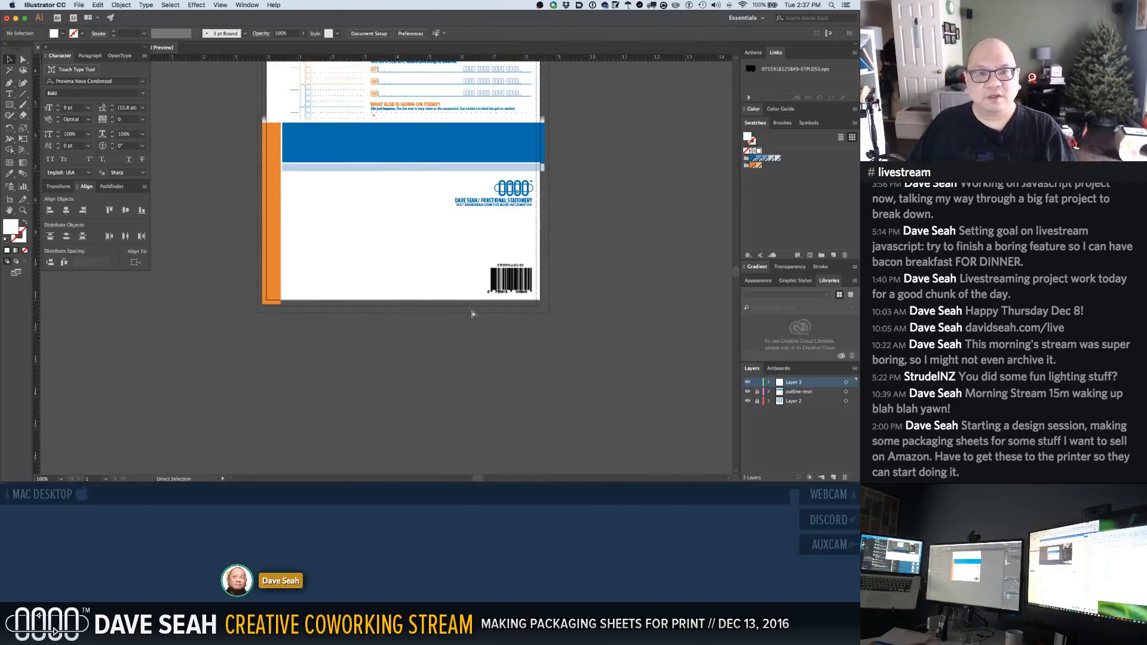
Lock Layer 3, unlock the outline-text layer, paste the cut text in front on it, and deselect
left_click(756, 382)
left_click(798, 392)
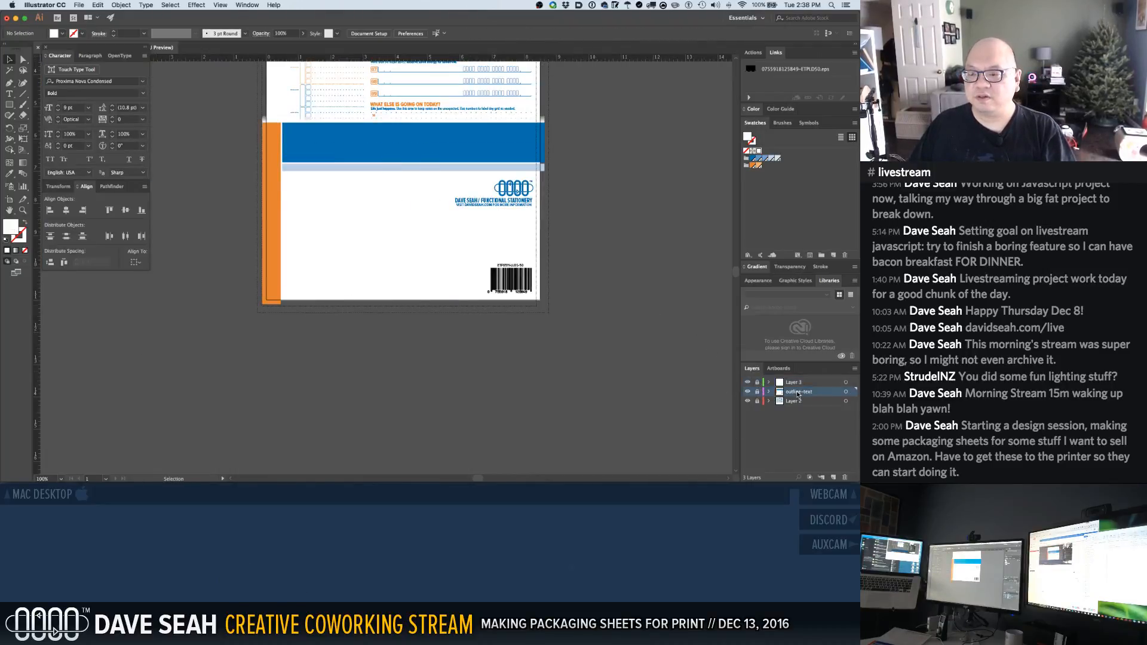
key("super+f")
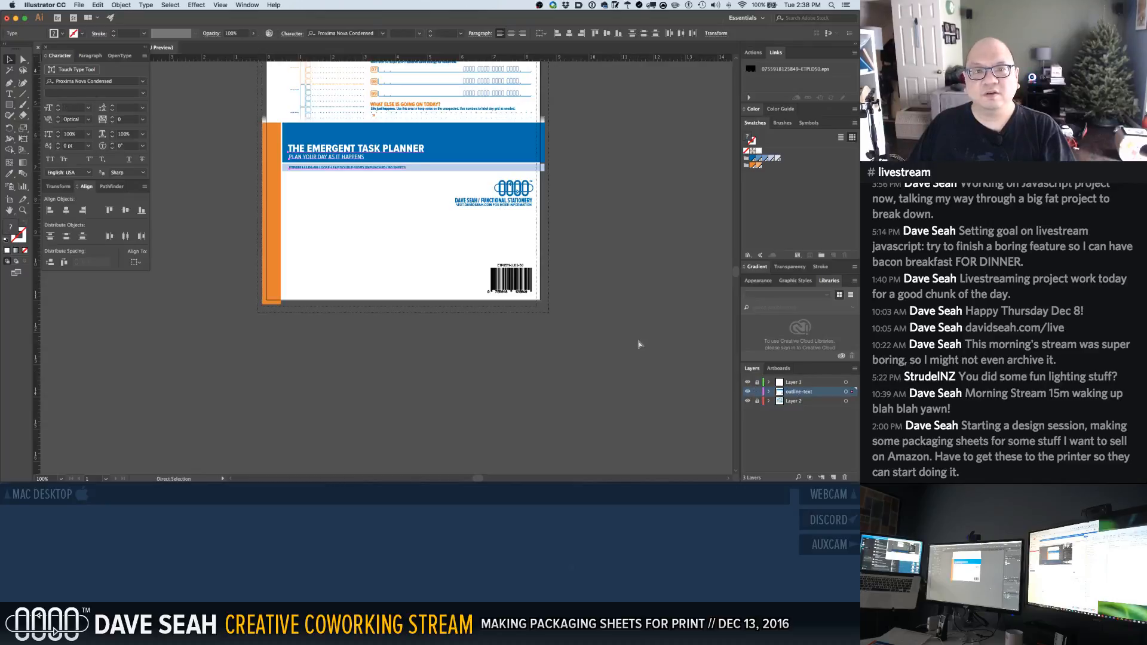
left_click(638, 339)
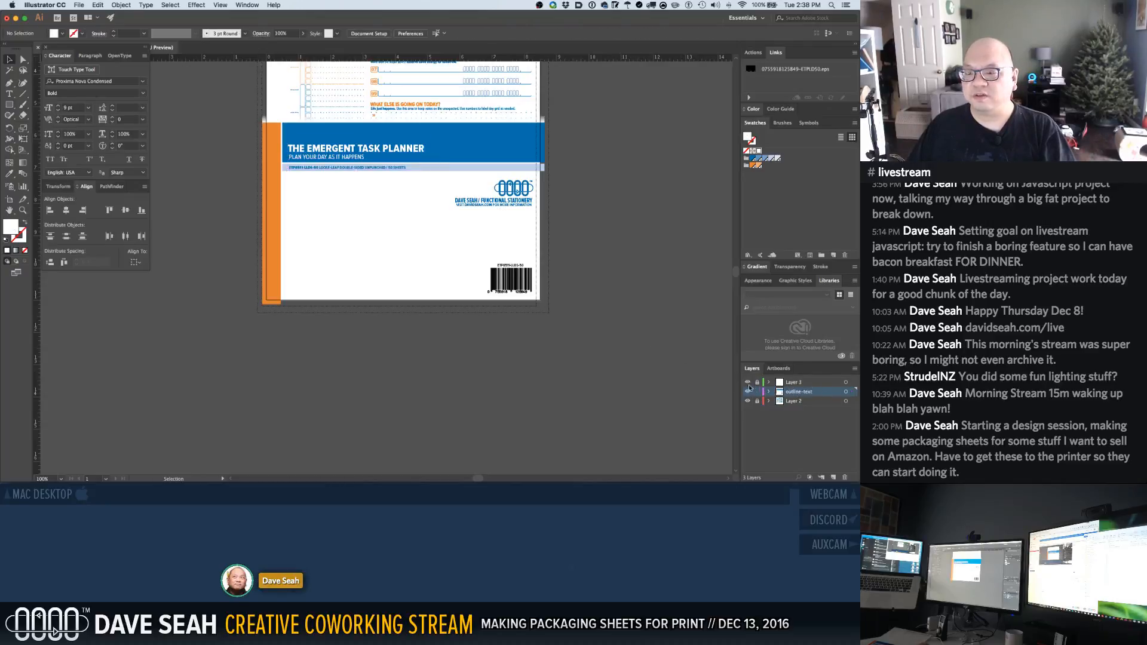
Delete the emptied Layer 3 and rename the outline-text layer as text
left_click(795, 383)
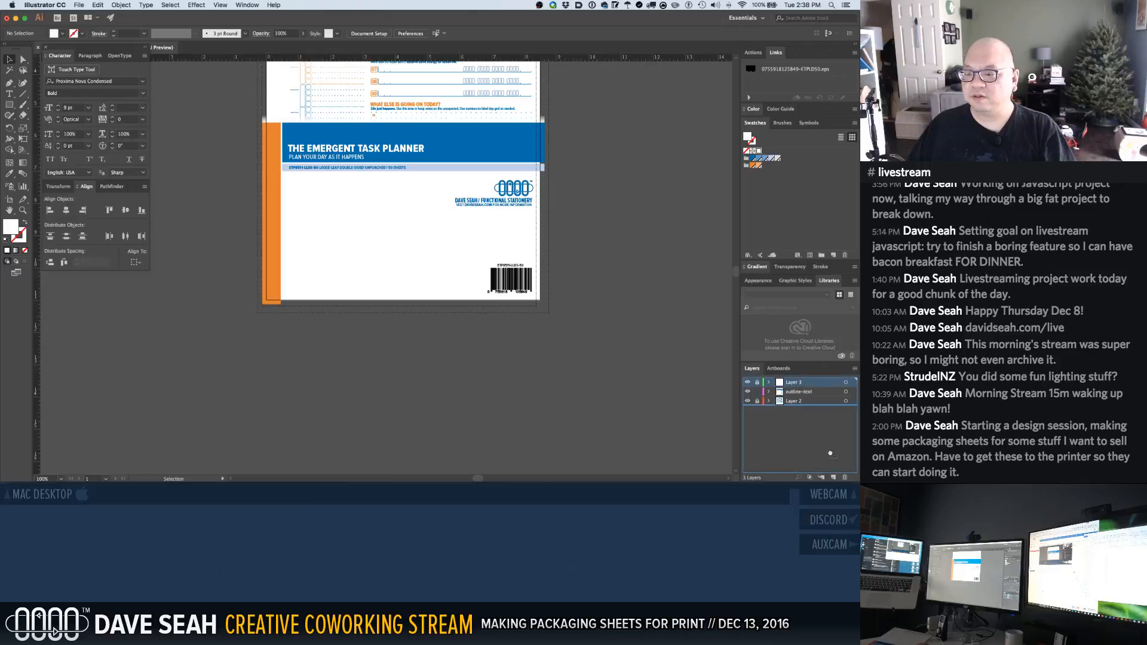
left_click(846, 477)
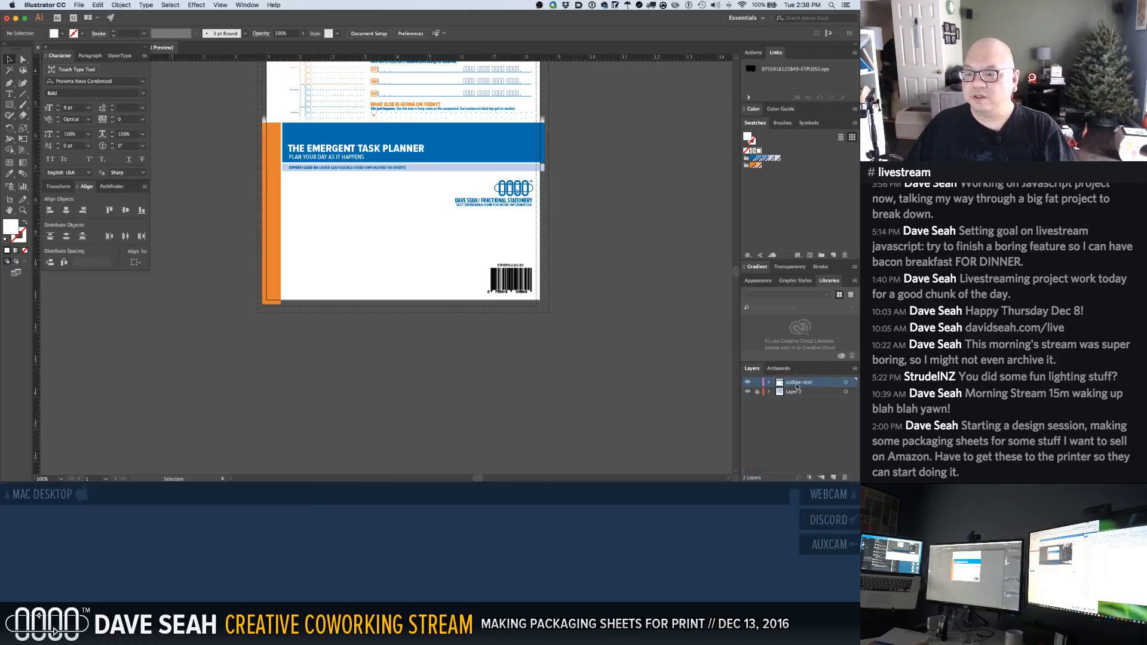
double_click(796, 385)
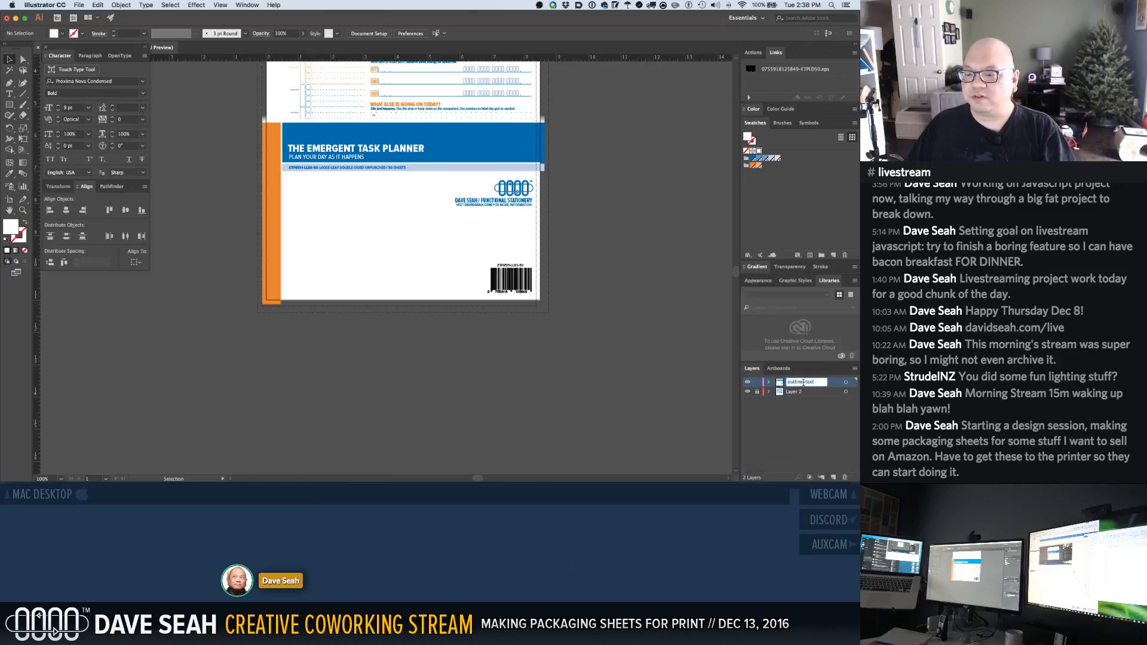
type("text")
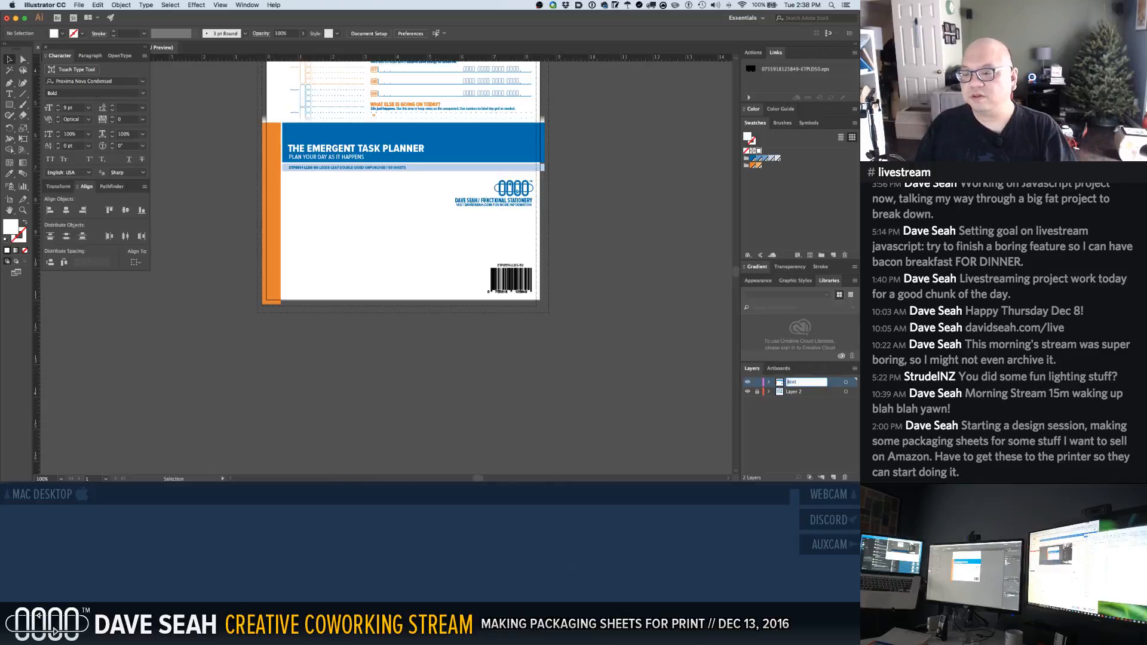
key("Return")
Rename Layer 2 as product preview
double_click(796, 392)
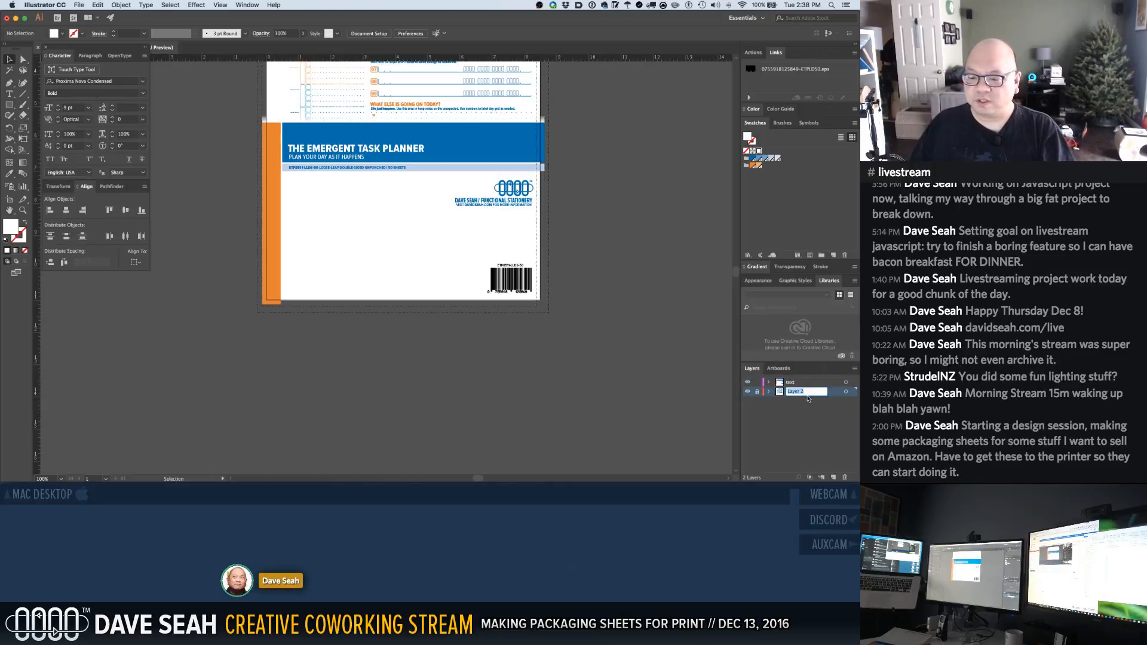
type("bac")
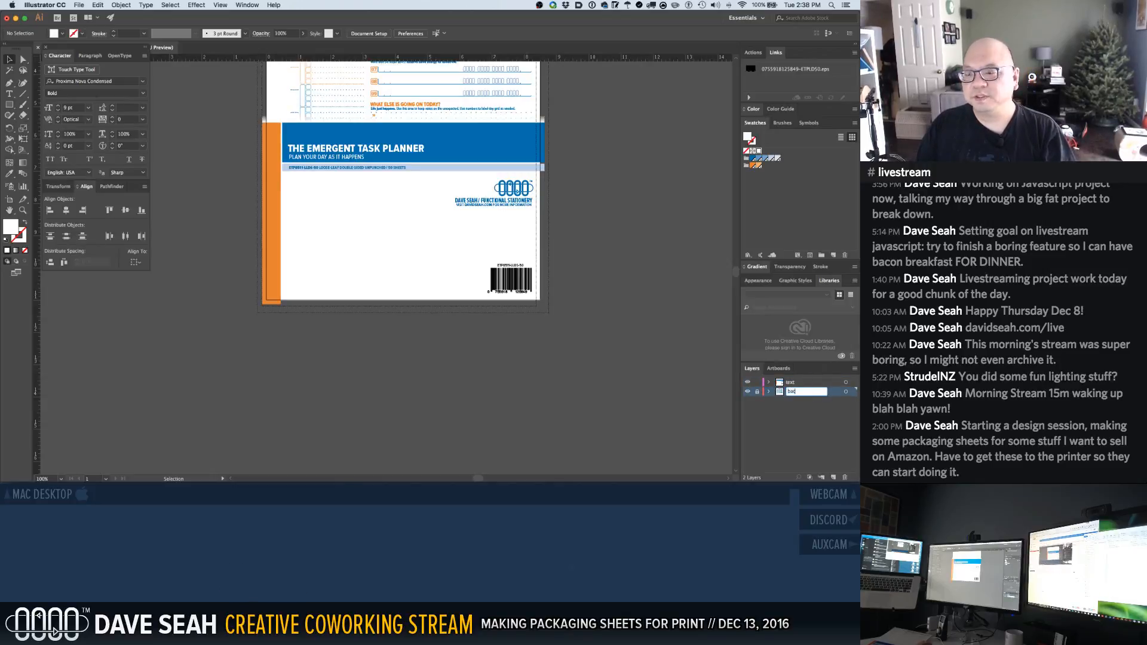
type("kg")
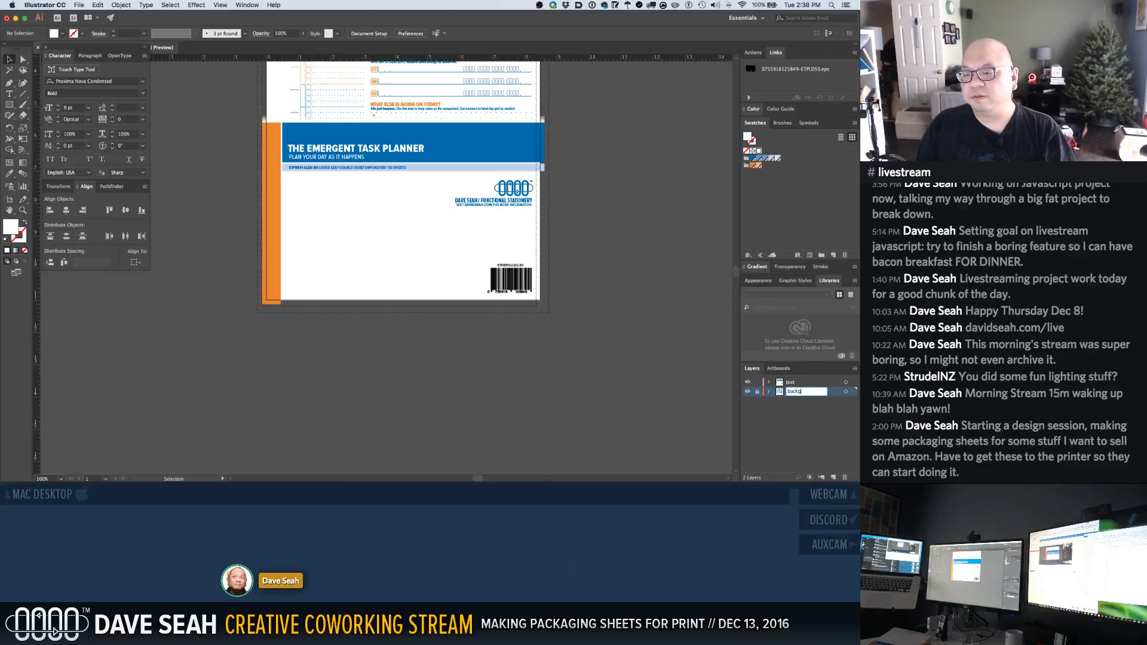
key("BackSpace")
key("BackSpace")
key("BackSpace")
key("BackSpace")
key("BackSpace")
type("protoduct preview")
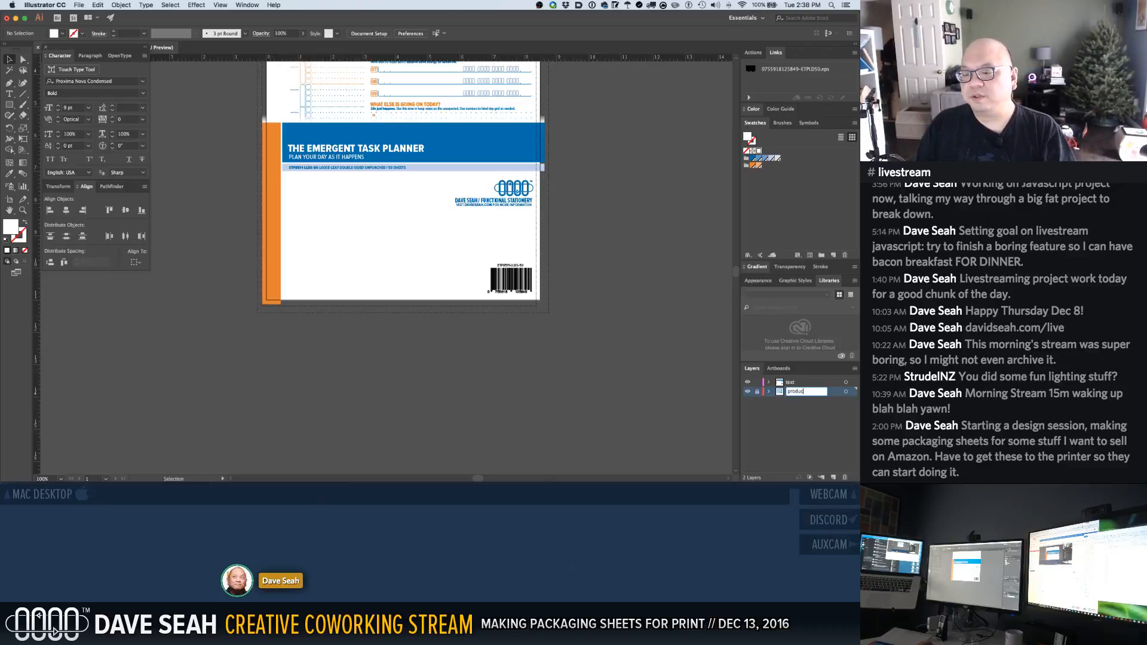
key("Return")
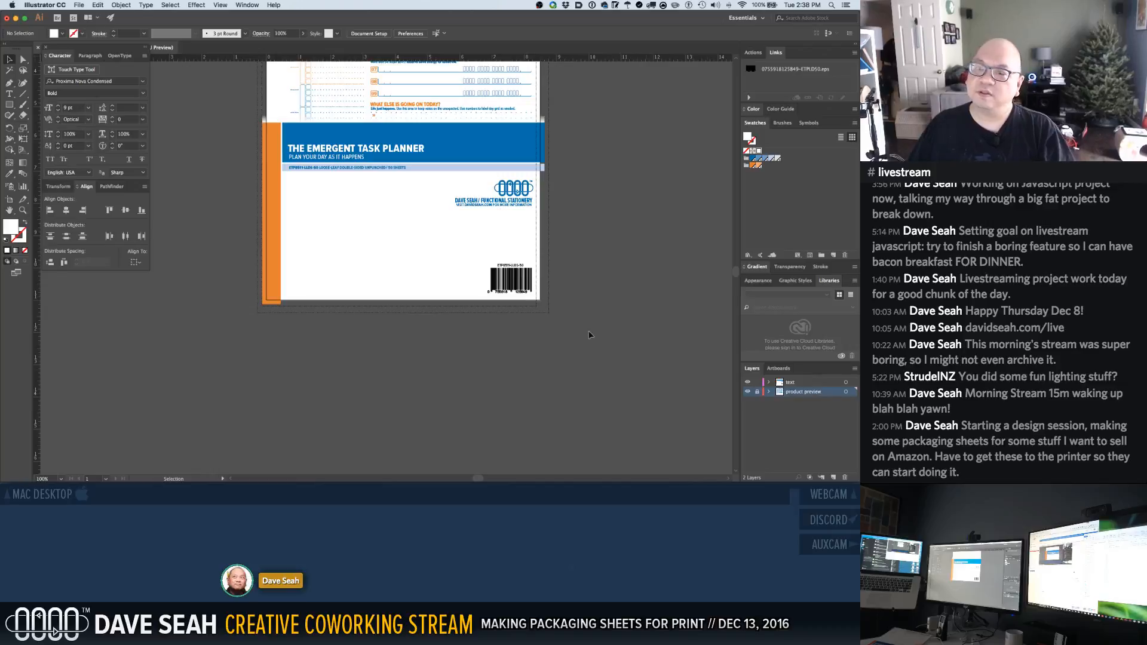
Ungroup the logo from the company text lines beneath it and select the logo group alone
scroll(307, 243, "up", 3)
scroll(277, 238, "up", 2)
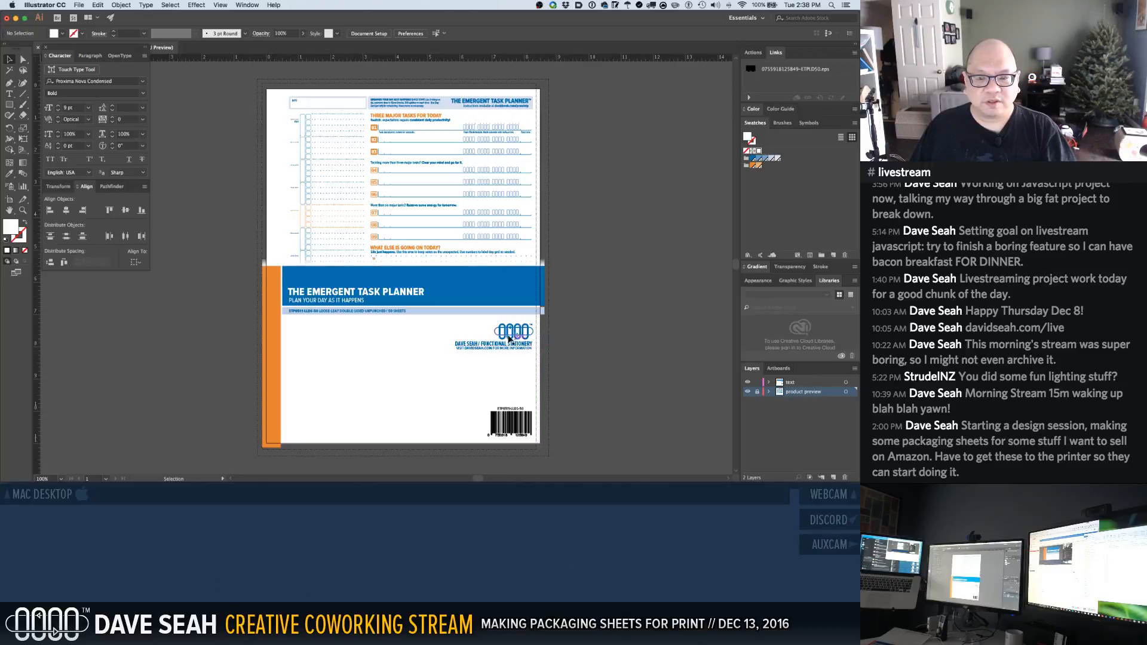
key("z")
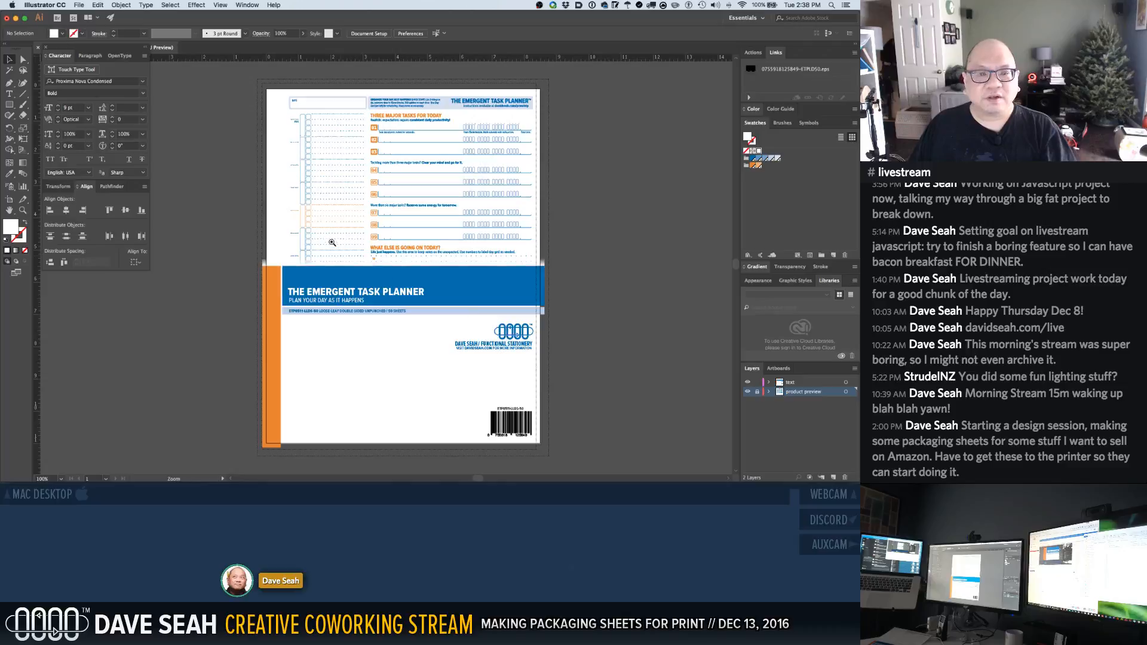
left_click_drag(333, 243, 403, 301)
left_click(432, 312, "alt")
left_click(432, 312, "alt")
left_click(433, 312, "alt")
left_click(432, 312, "alt")
left_click(433, 312, "alt")
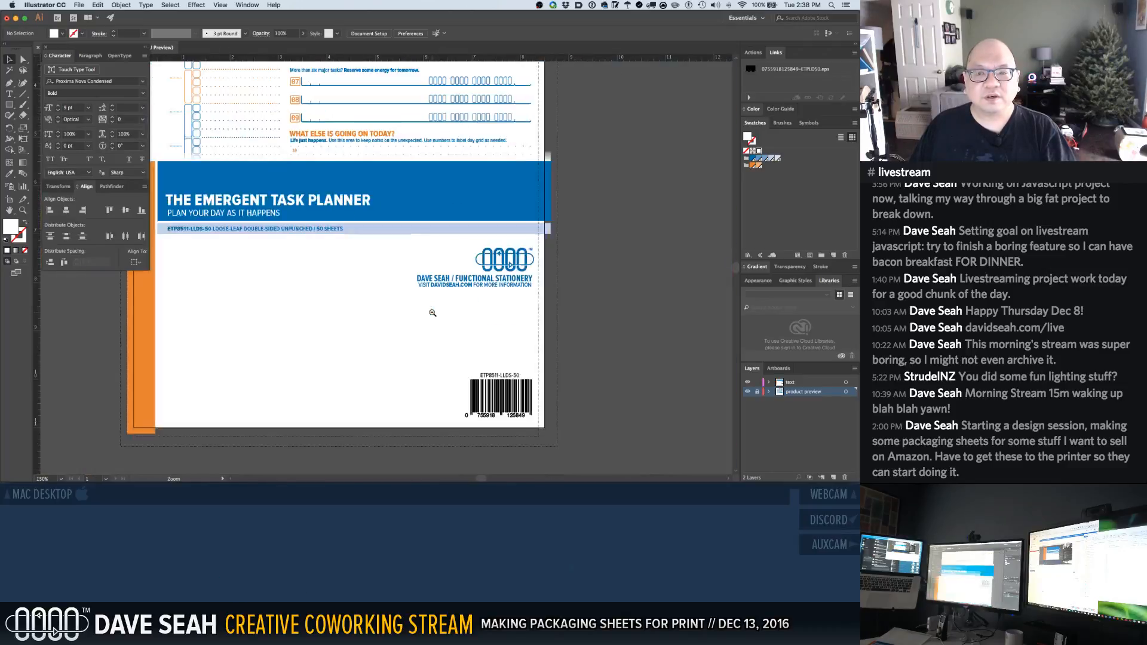
left_click(488, 266)
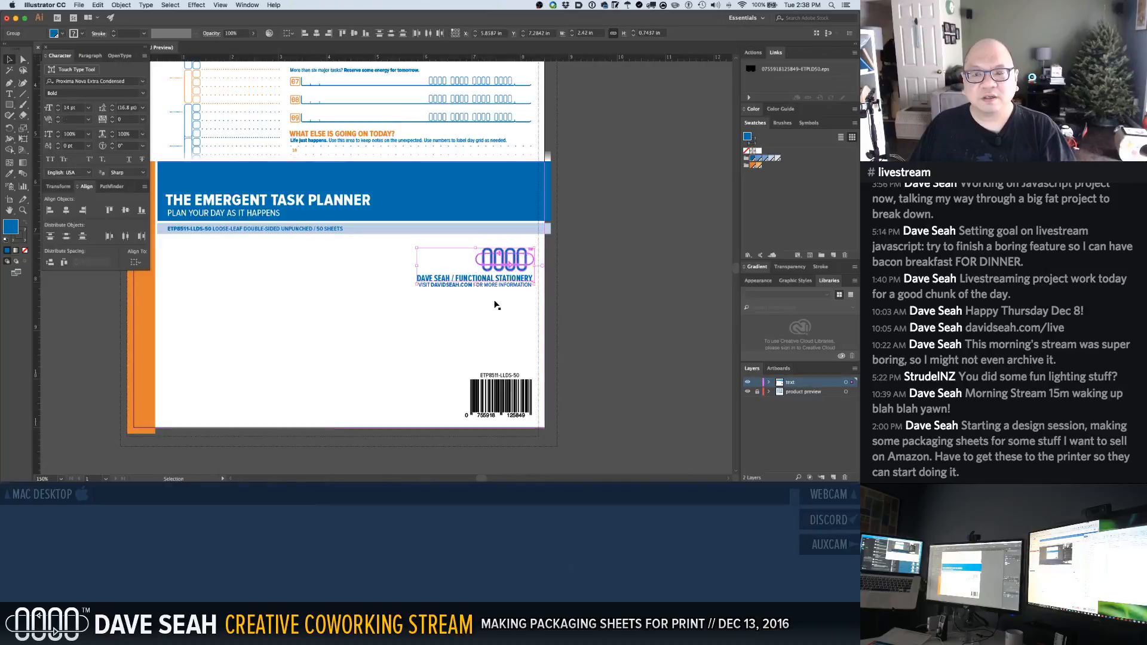
left_click(488, 285)
left_click(489, 284, "shift")
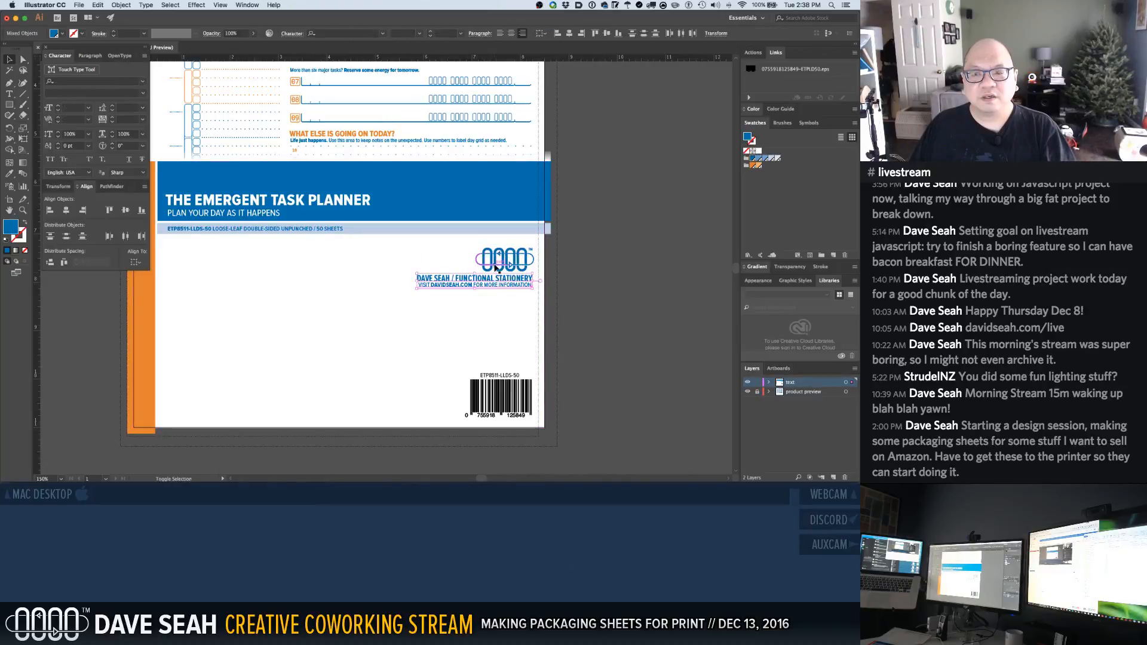
left_click(495, 268)
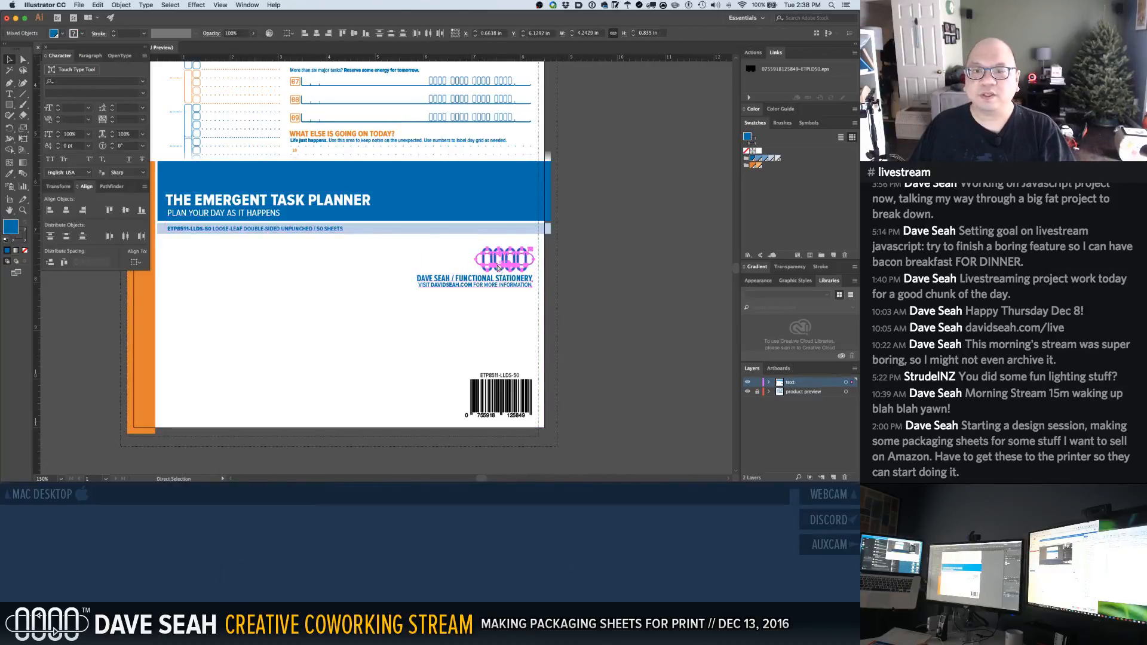
key("v")
left_click(502, 266)
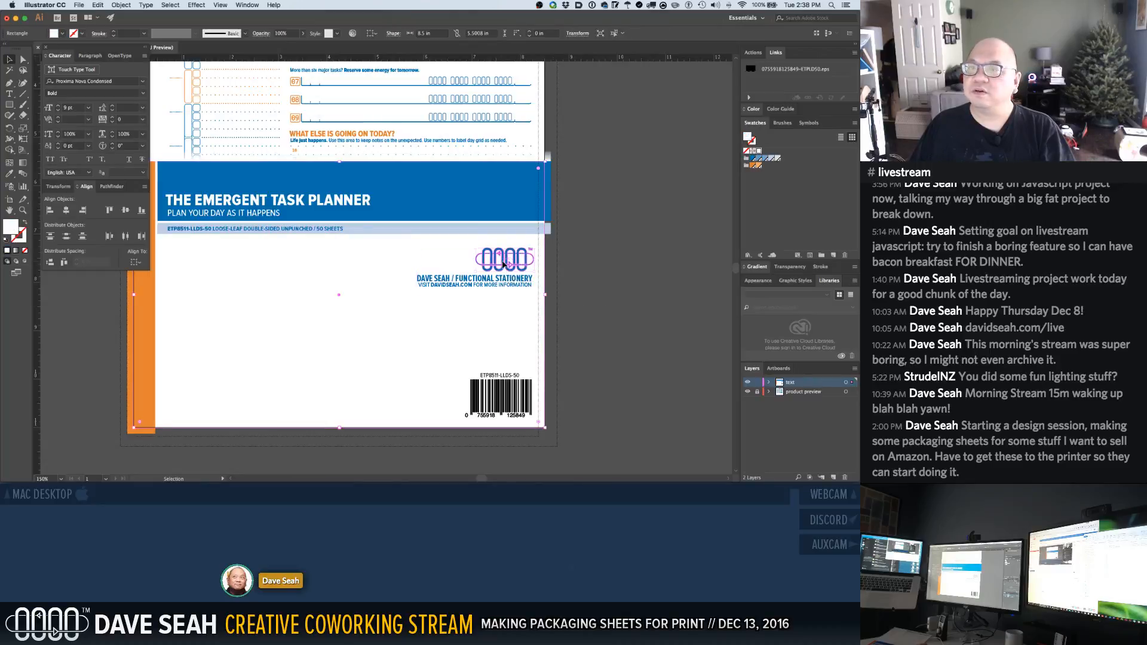
left_click(503, 264)
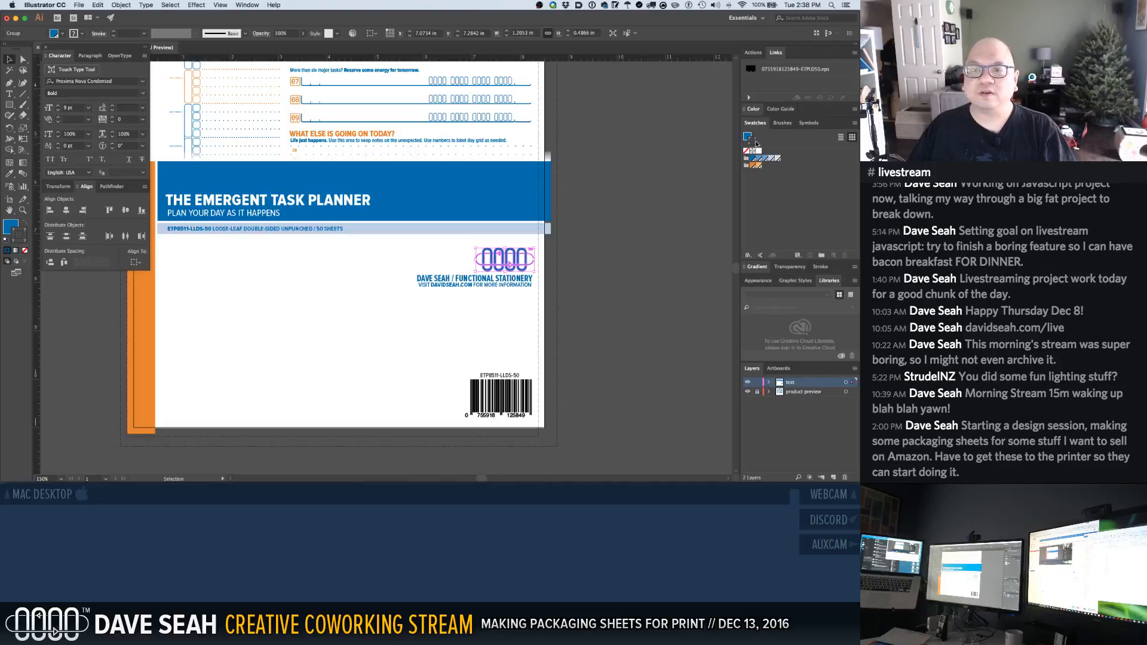
Examine the fill and stroke of the logo's TM mark, vertical loop, connecting line and lower arrow individually
left_click(607, 243)
key("z")
left_click_drag(551, 296, 457, 239)
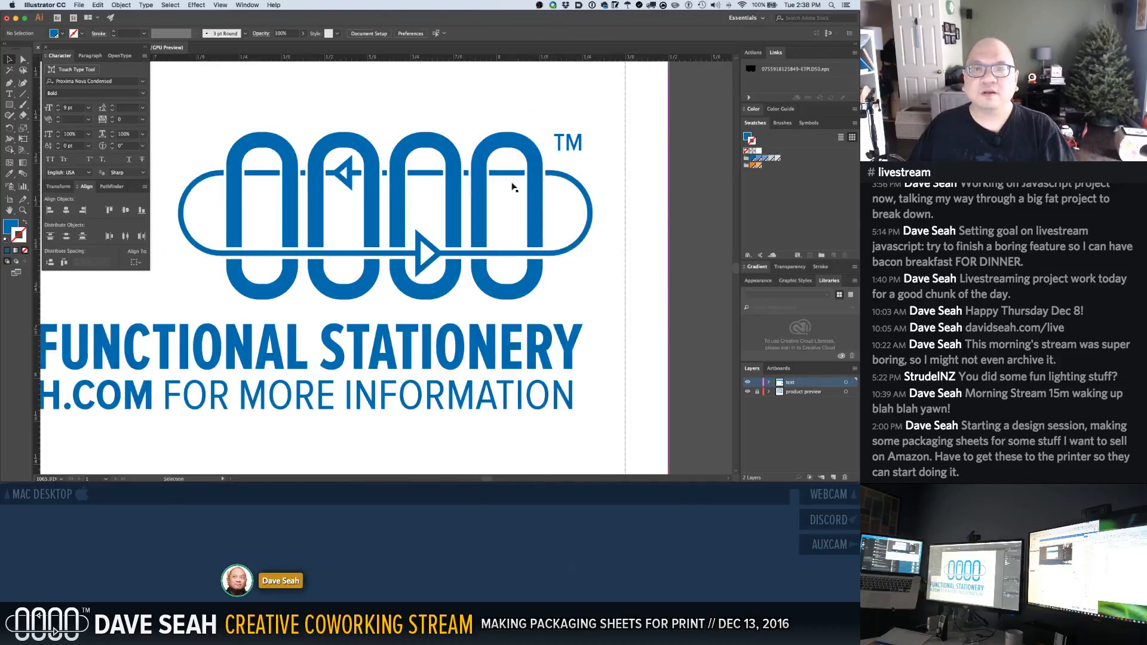
key("a")
left_click(572, 145)
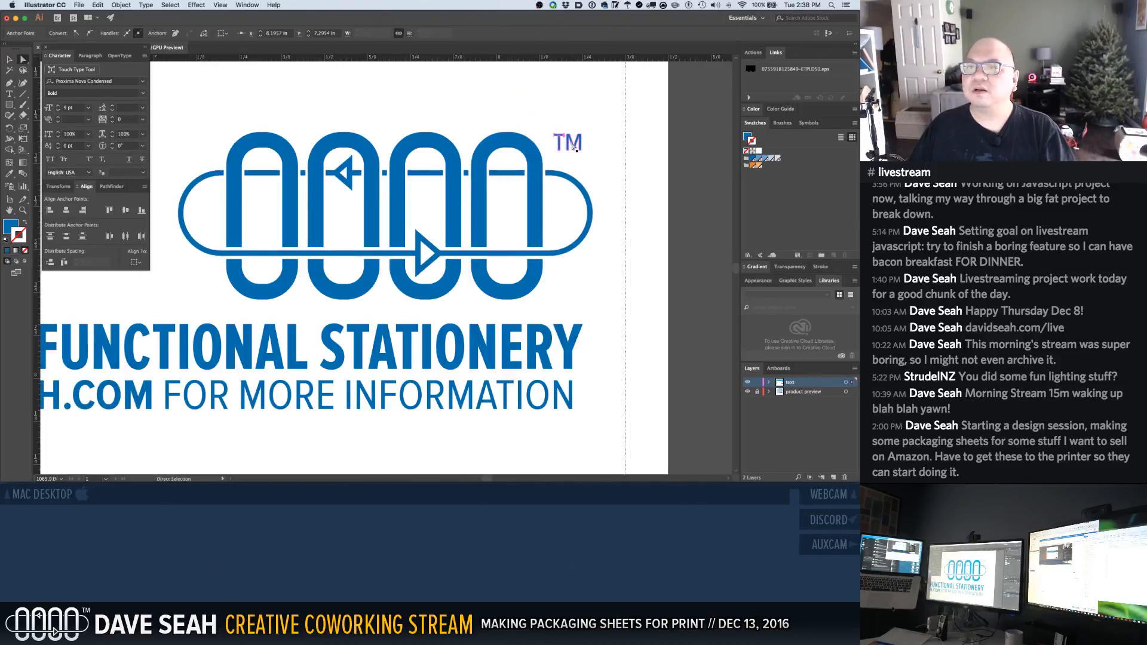
left_click(535, 167)
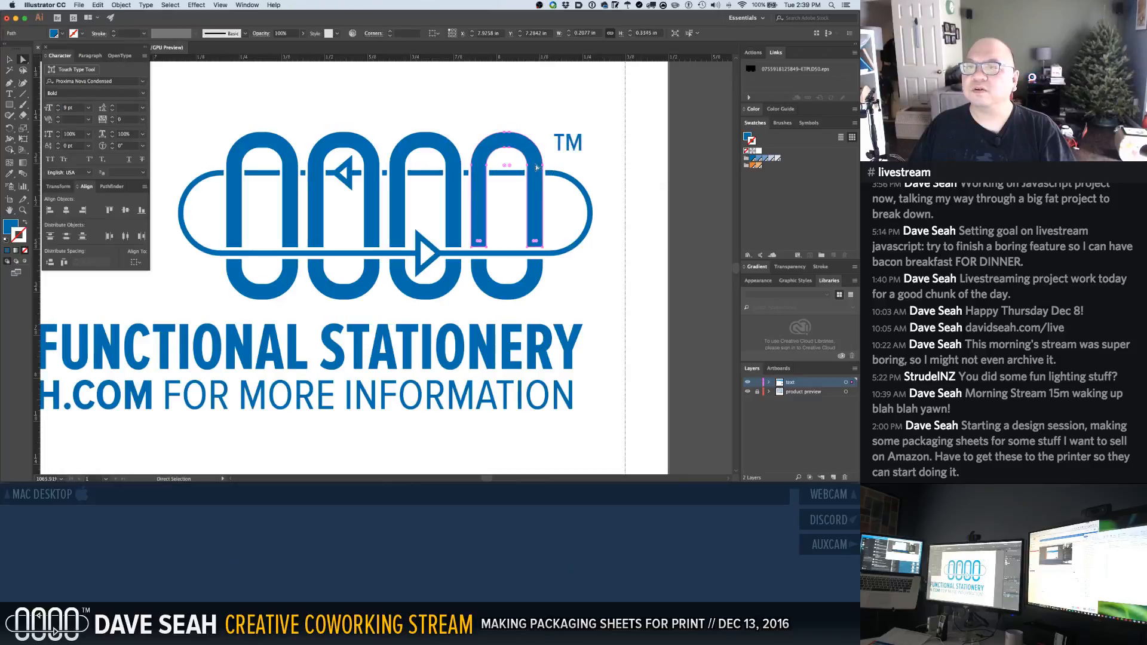
left_click(510, 175)
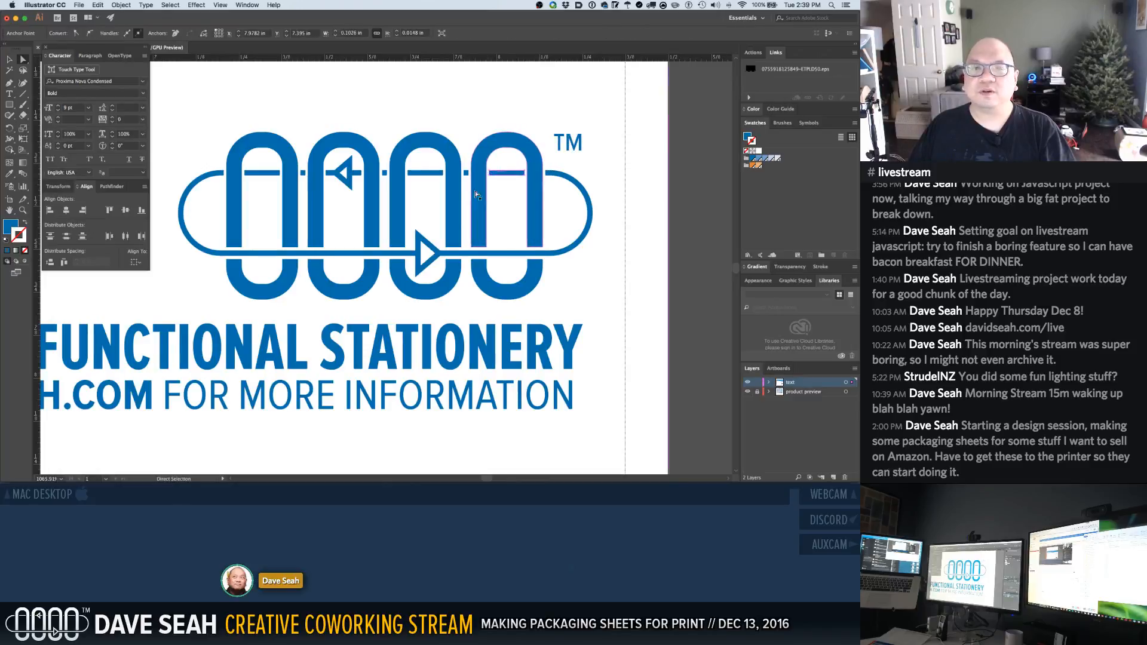
left_click(428, 262)
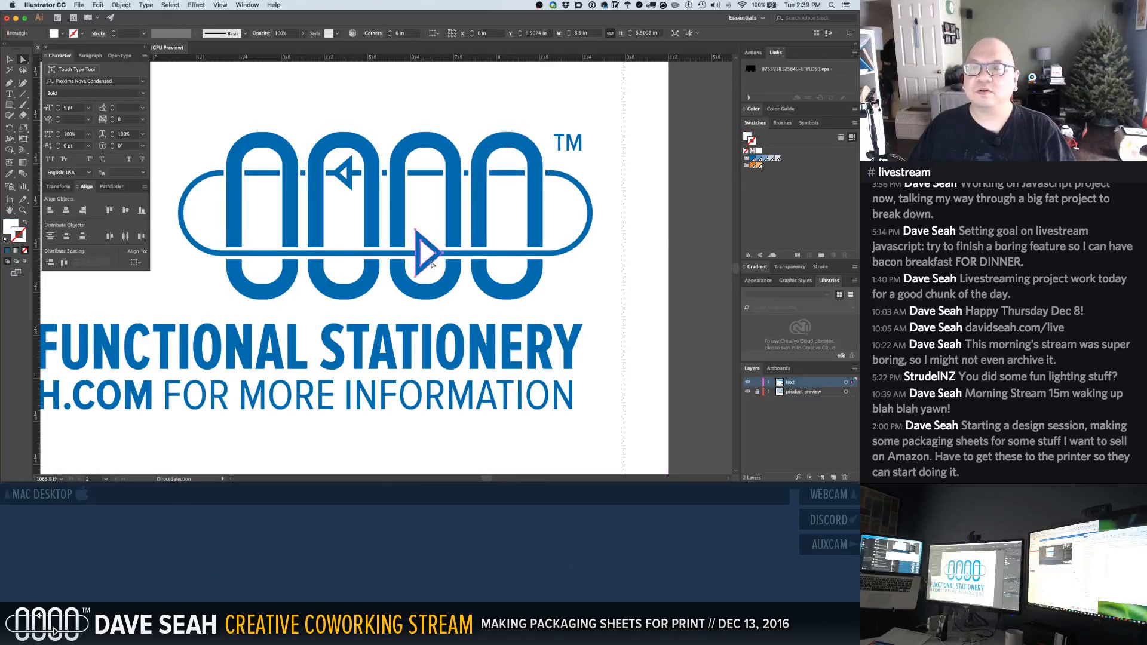
left_click(431, 263)
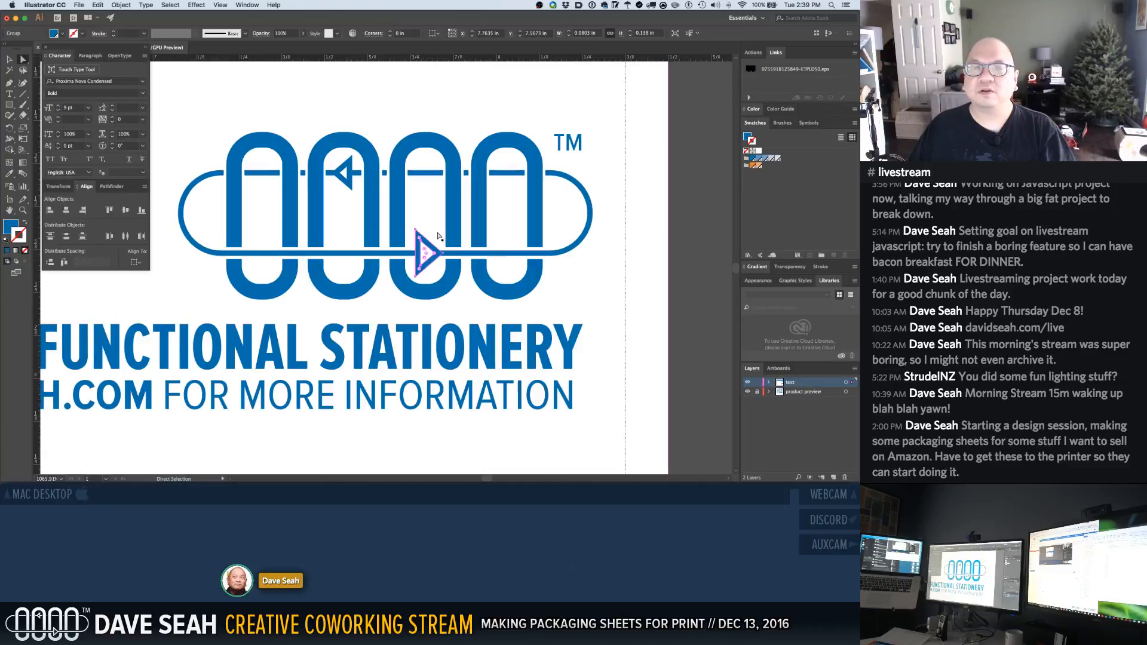
left_click(426, 253)
left_click(427, 250)
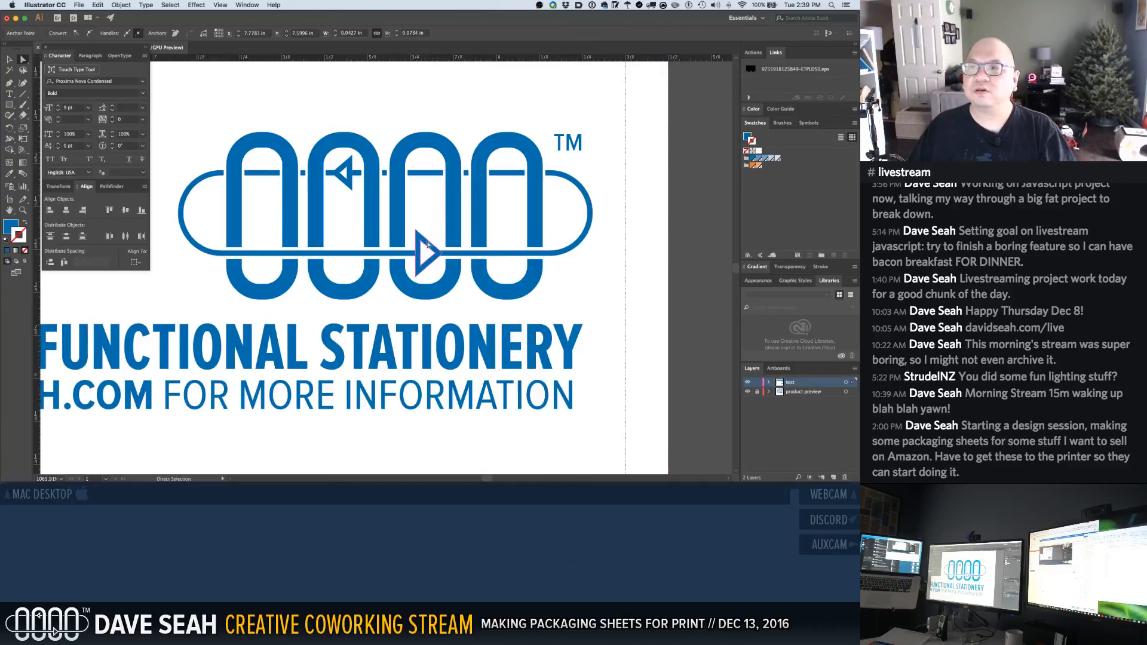
left_click(437, 229)
Isolate the logo group and its horizontal loop subgroup to check the stroke of each segment, and exit isolation
key("v")
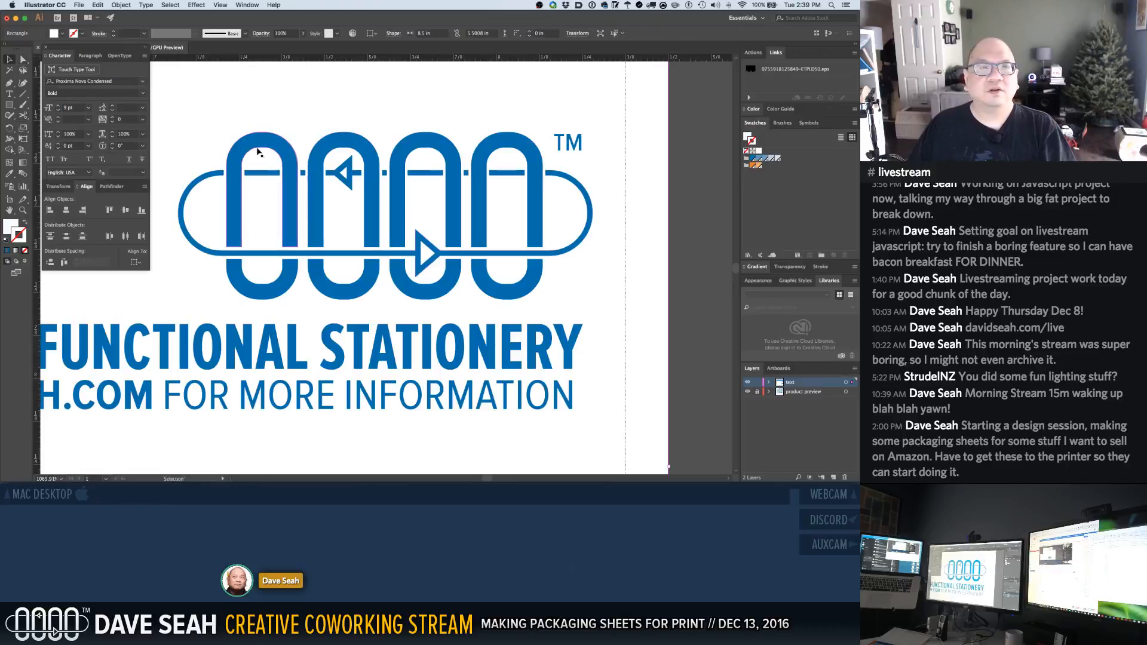
left_click(267, 149)
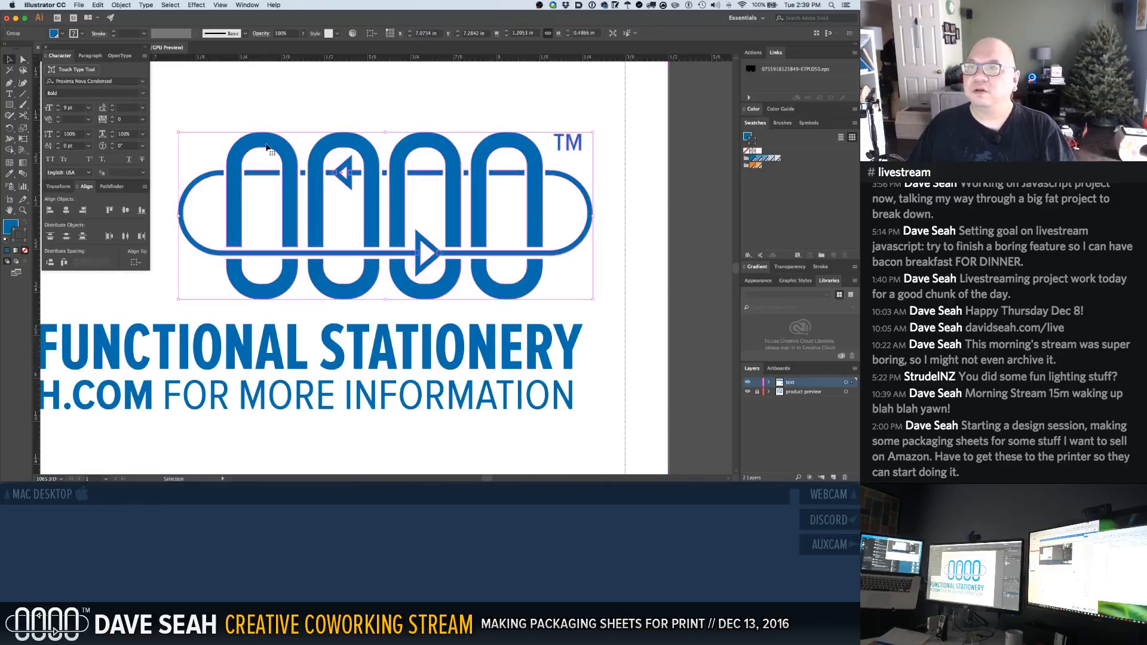
double_click(267, 149)
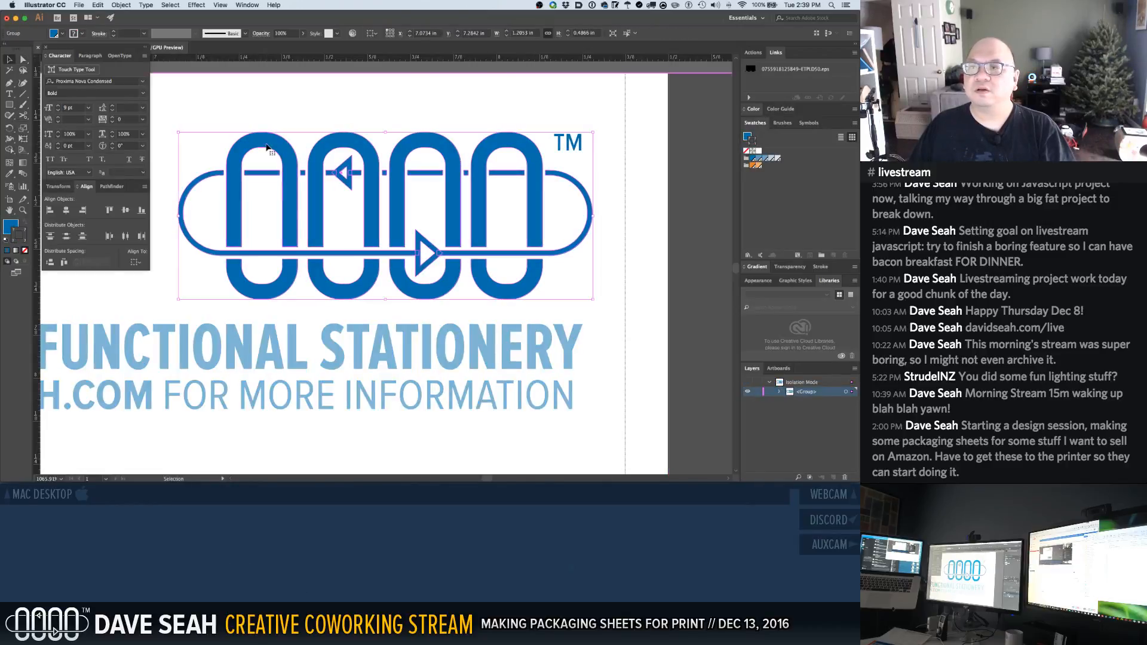
left_click(266, 149)
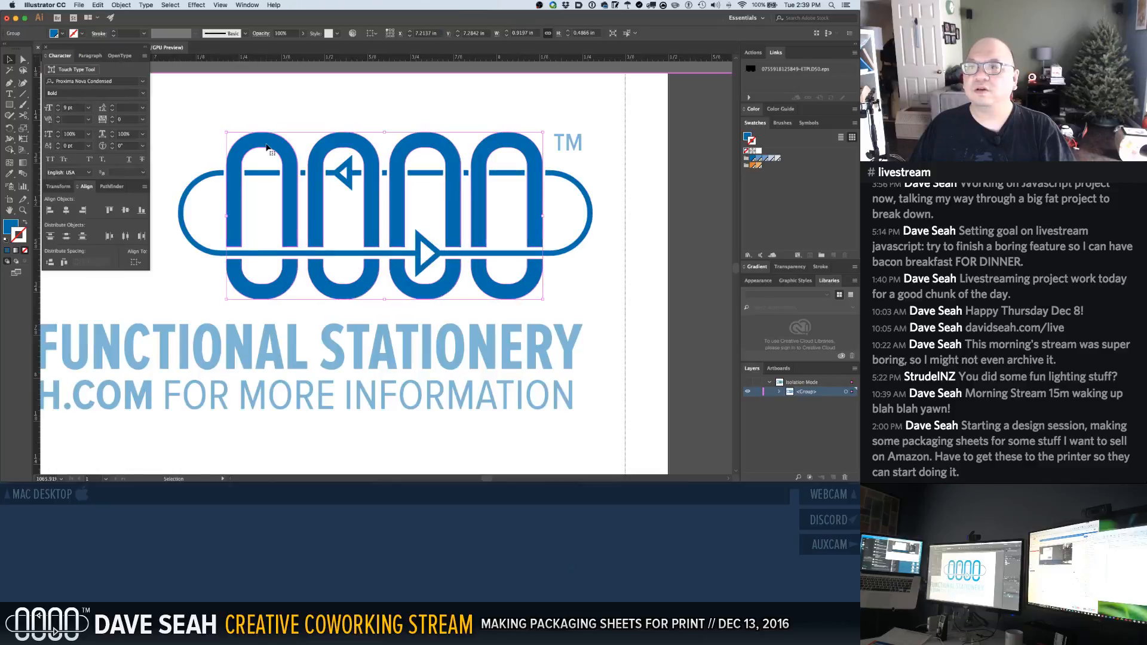
left_click(208, 254)
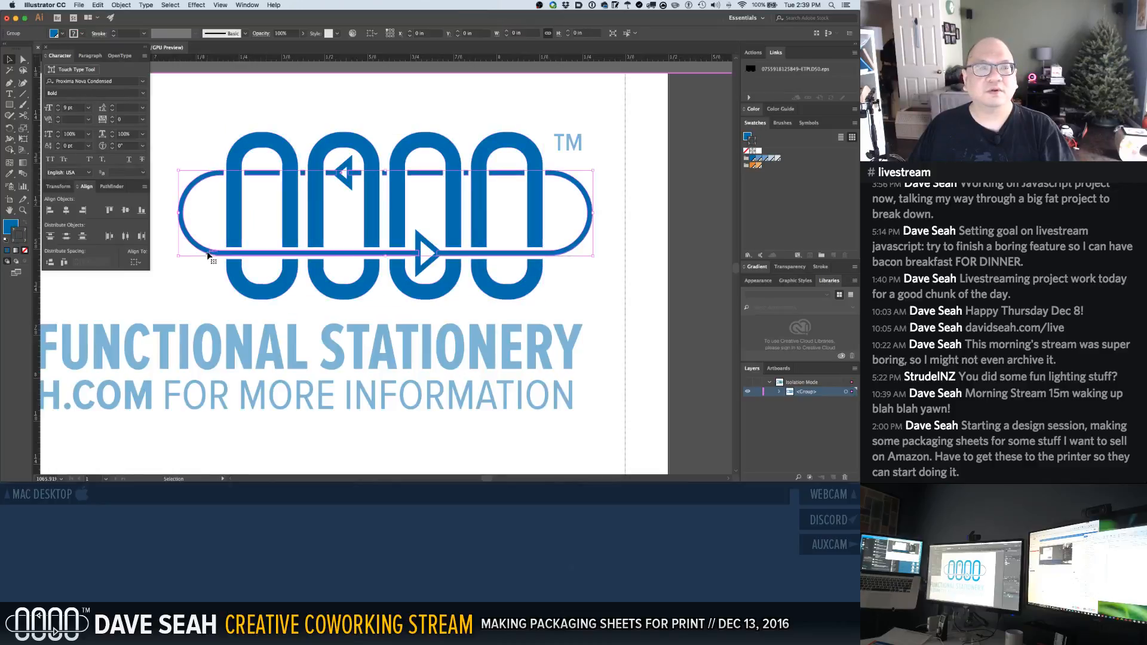
double_click(208, 255)
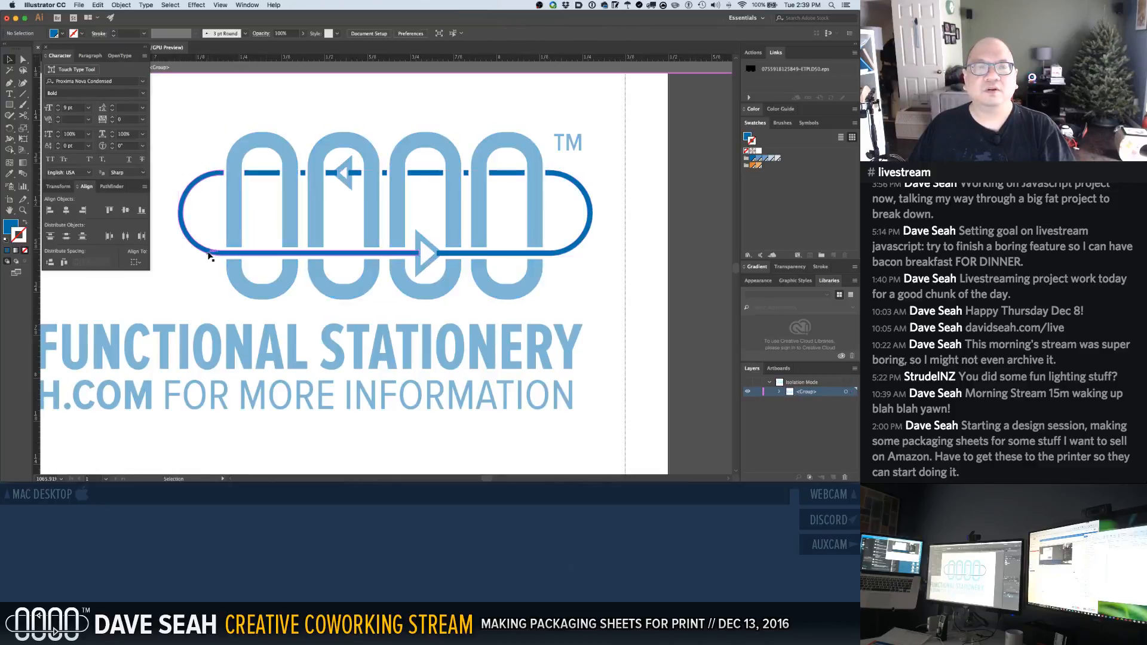
left_click(208, 255)
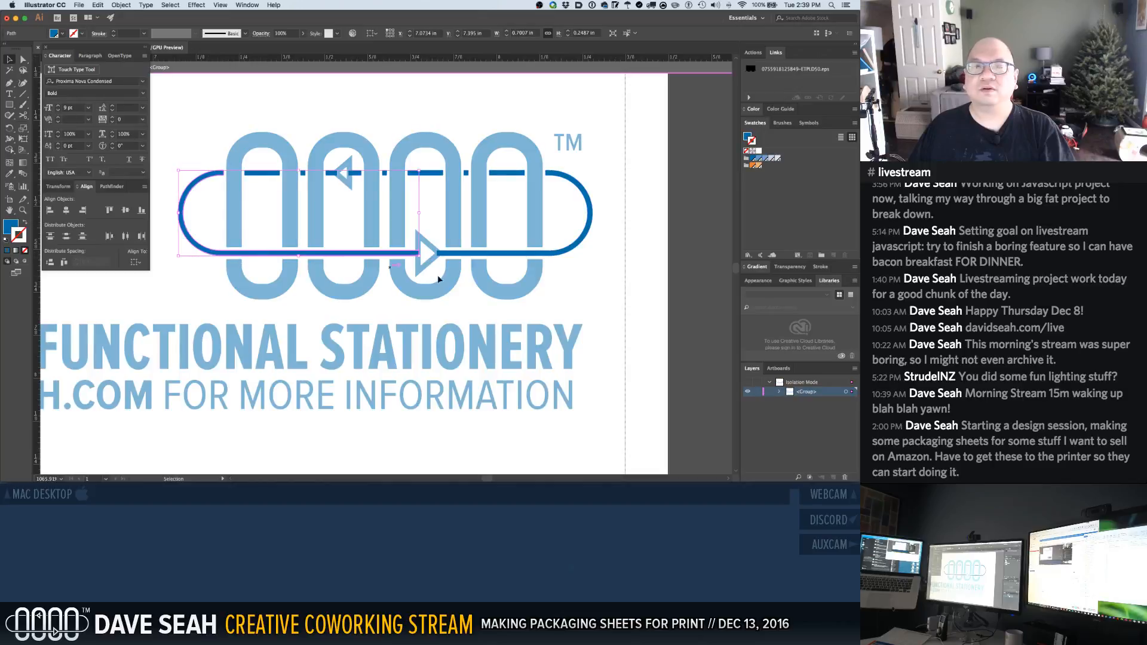
left_click(459, 254)
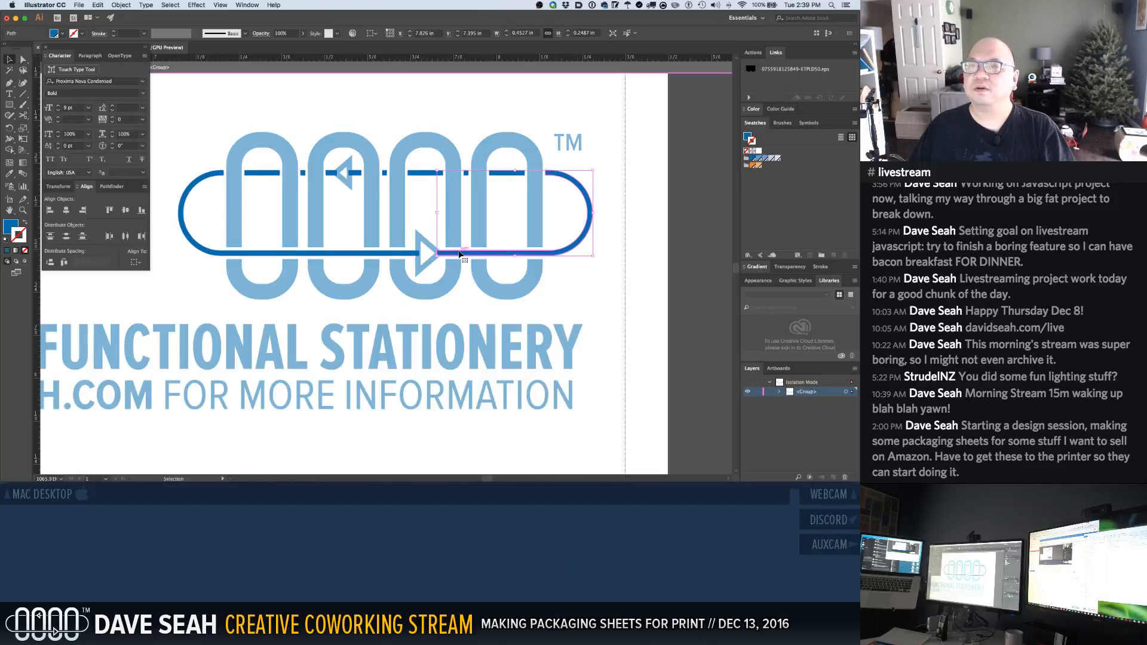
left_click(384, 173)
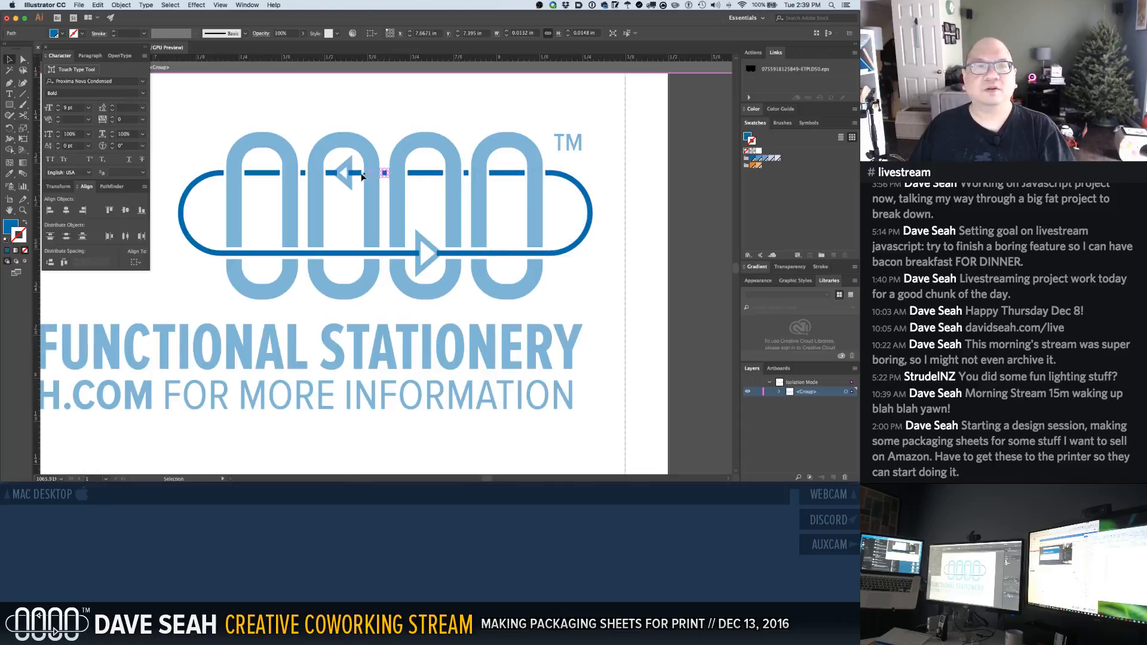
left_click(332, 174)
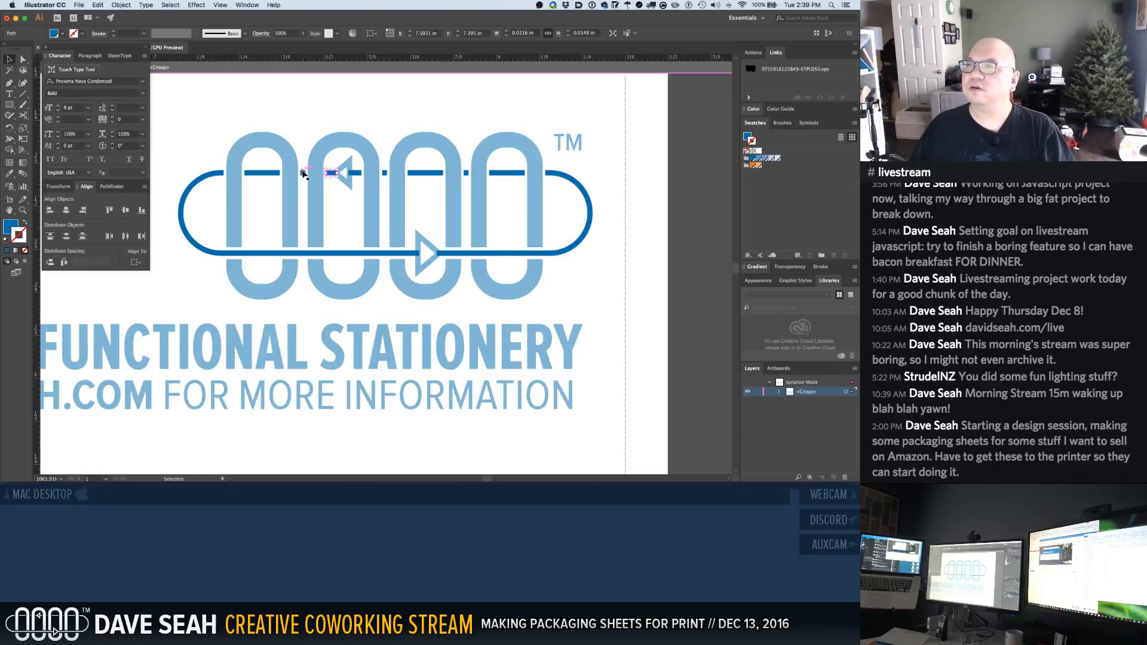
double_click(318, 123)
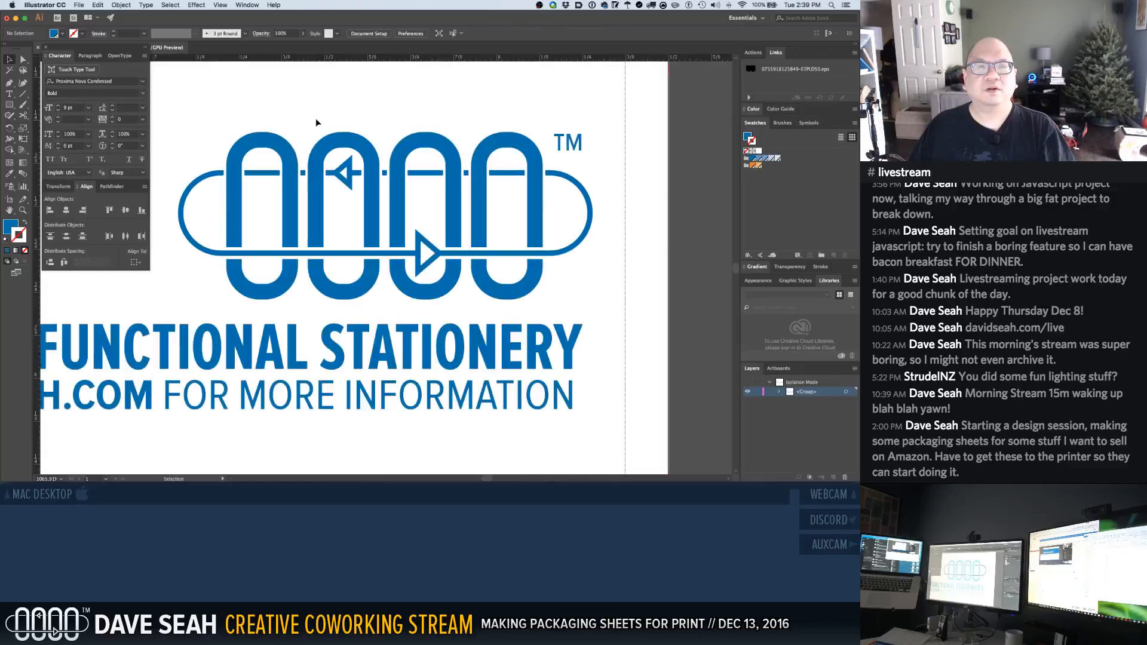
Set the whole logo group's stroke to None, compare before and after with undo and redo, and deselect the logo
left_click(352, 177)
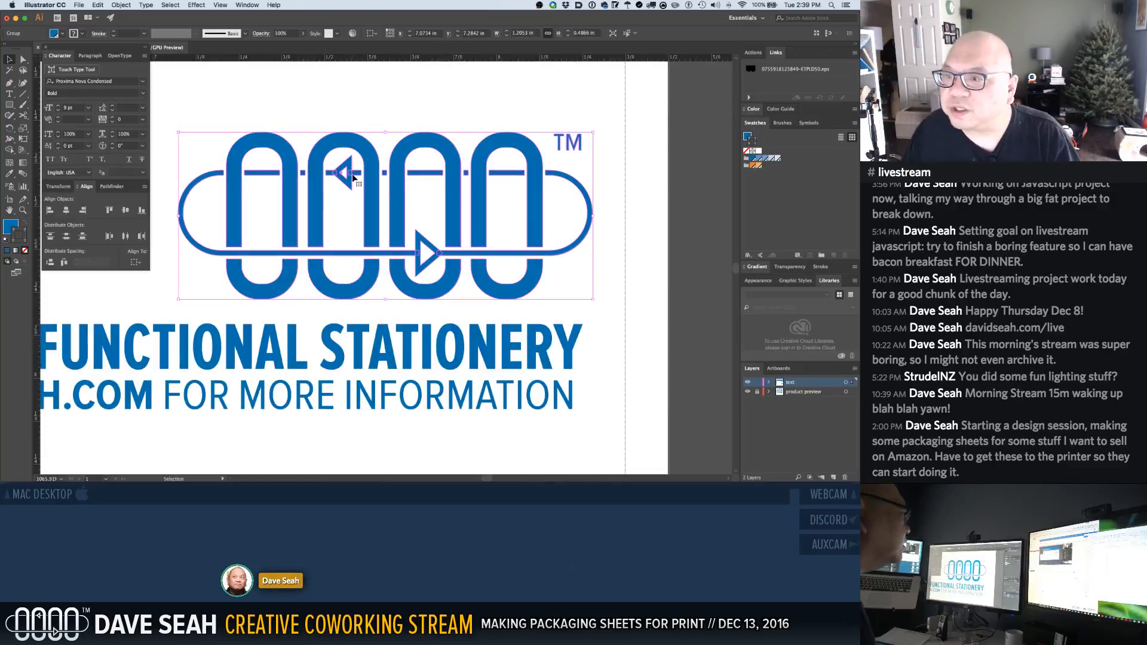
left_click(746, 151)
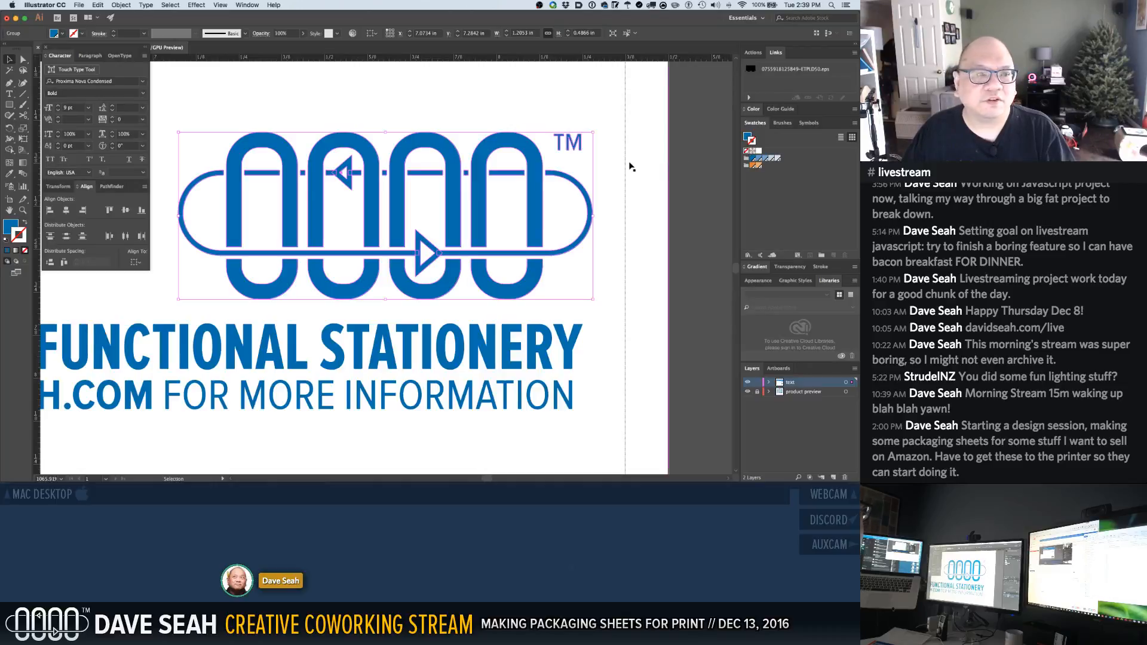
left_click(630, 166)
key("super+z")
key("super+shift+z")
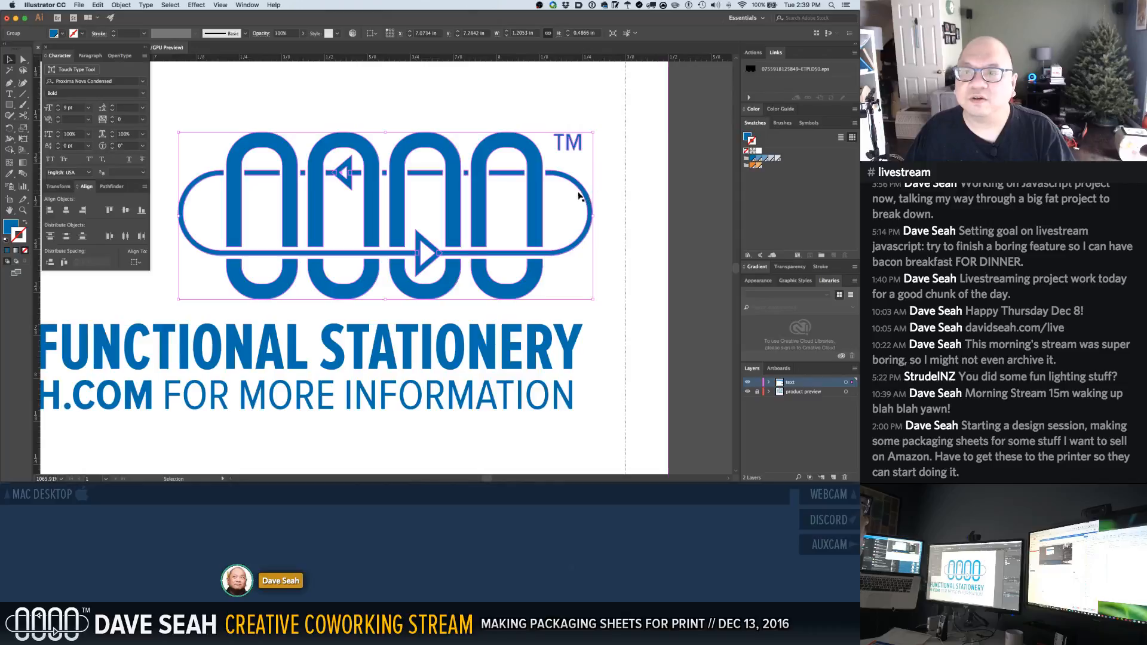
left_click(632, 170)
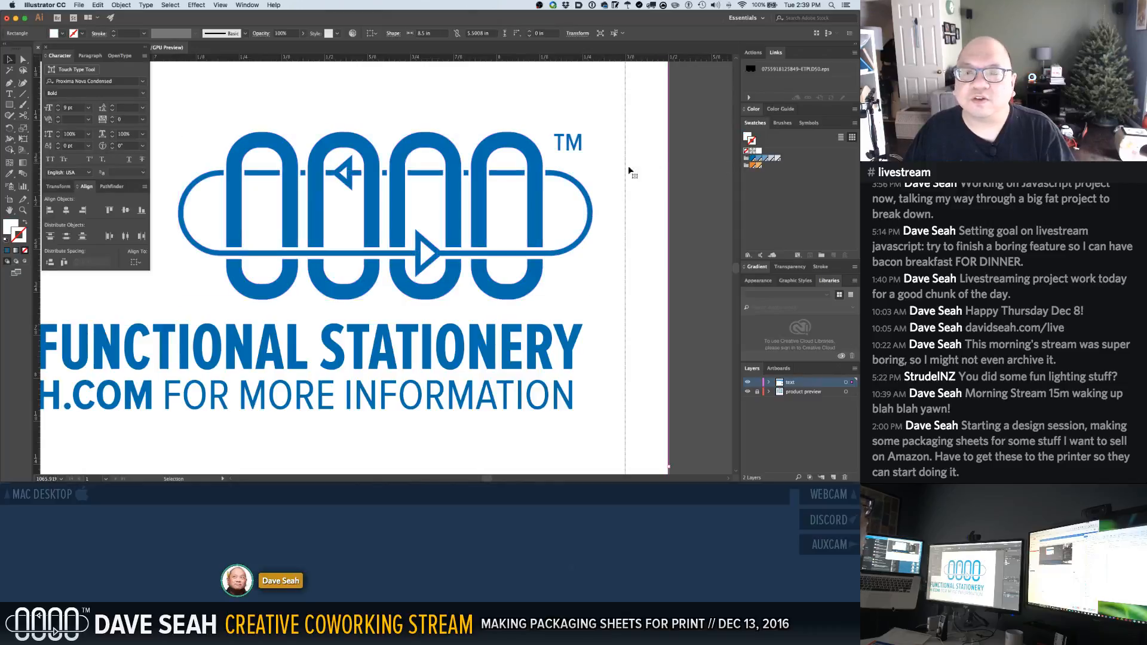
Group the logo with the company name line and the website line beneath it
key("super+minus")
key("super+minus")
left_click_drag(313, 257, 377, 149)
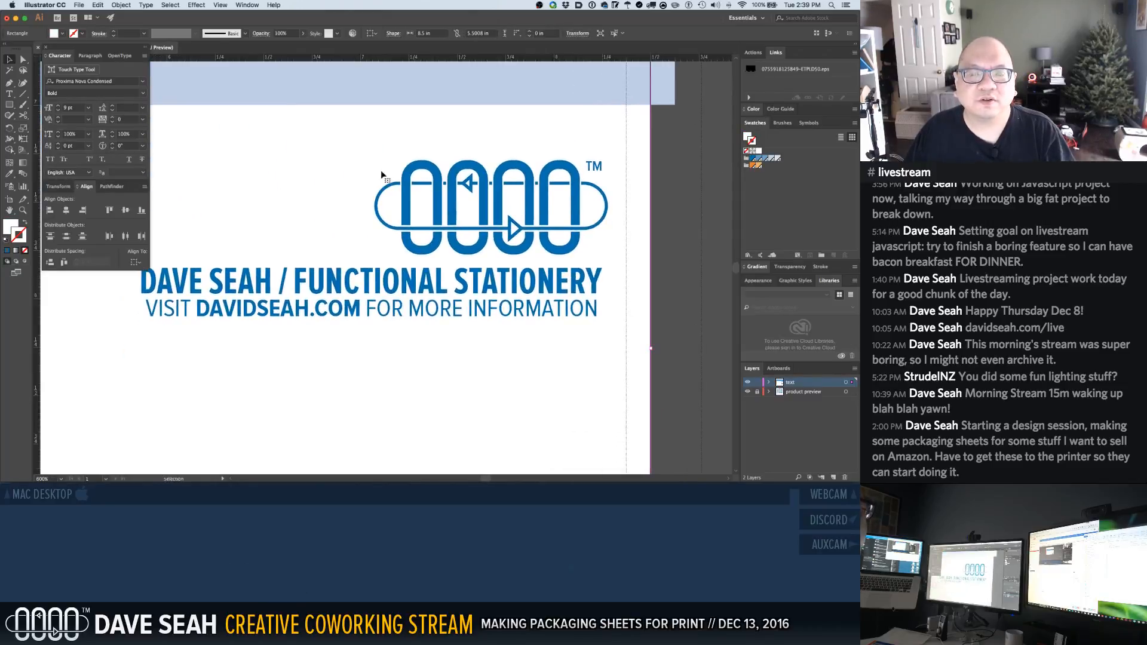
left_click(400, 291)
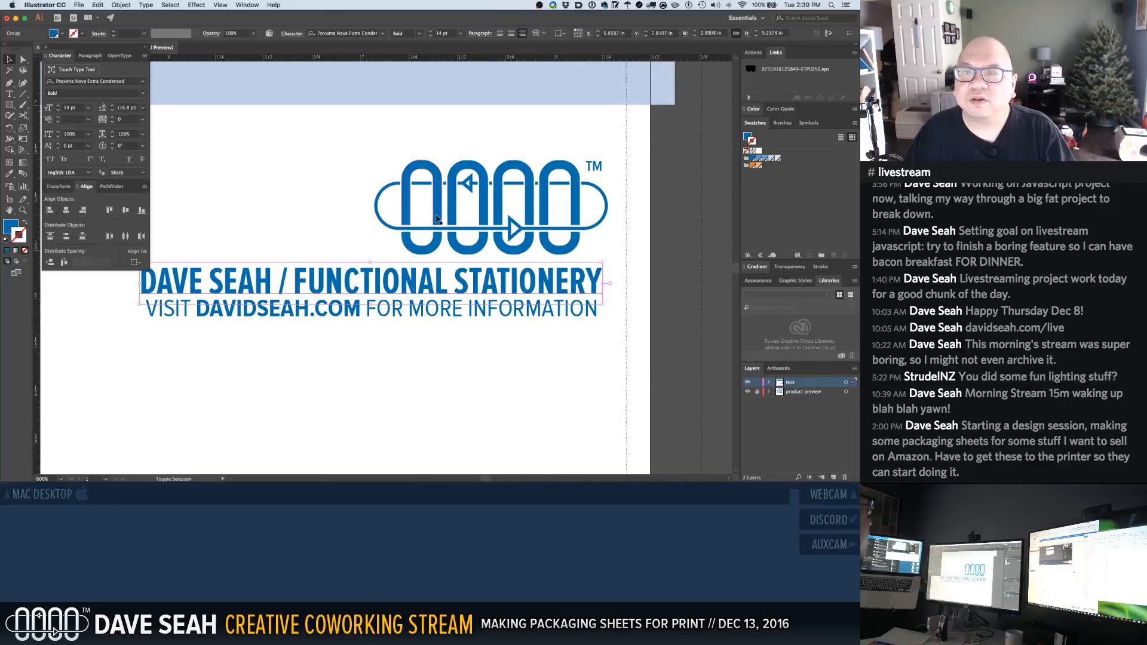
left_click(439, 219, "shift")
left_click(437, 316, "shift")
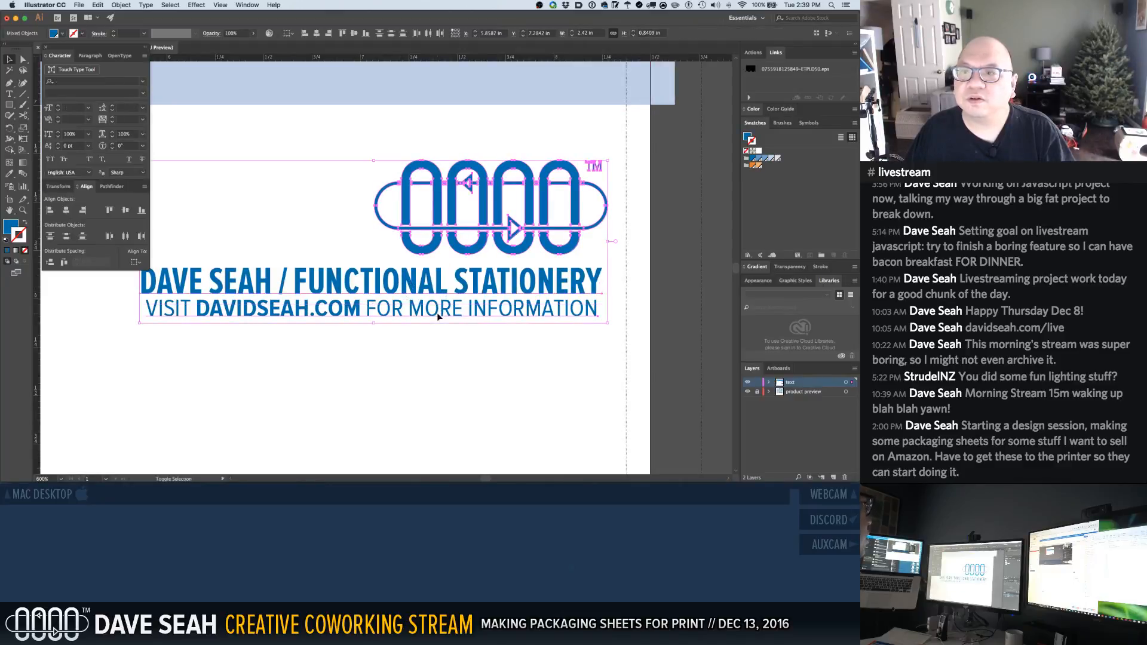
key("super+g")
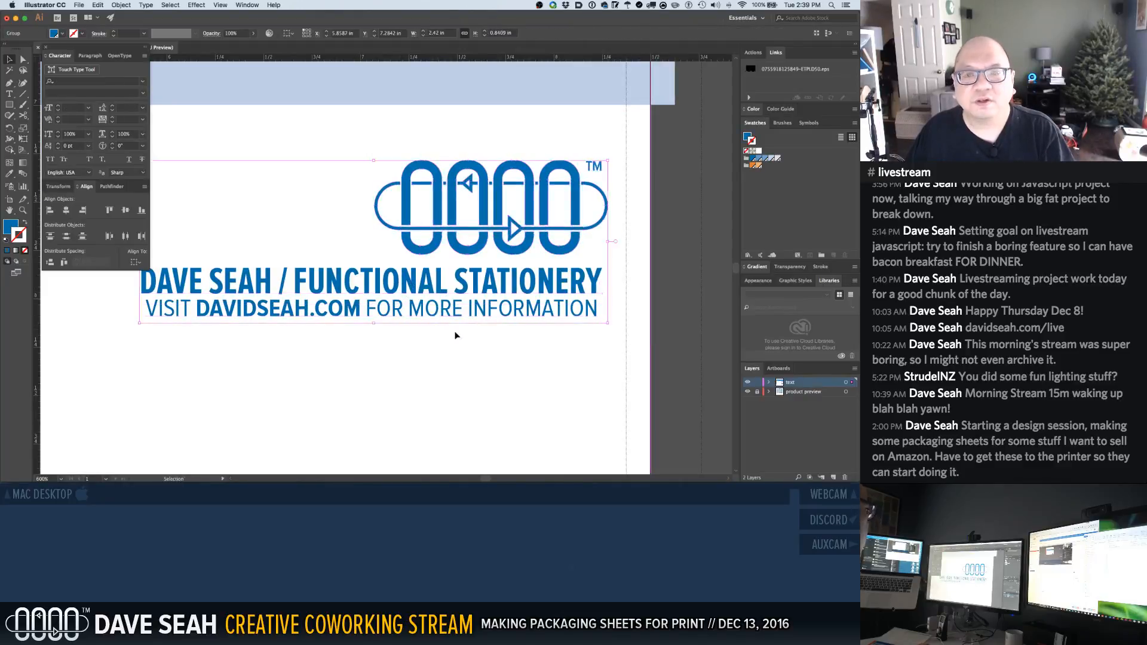
Test the orange swatch on the logo group's stroke and fill, and restore the blue fill with no stroke
left_click(455, 335)
left_click(487, 241)
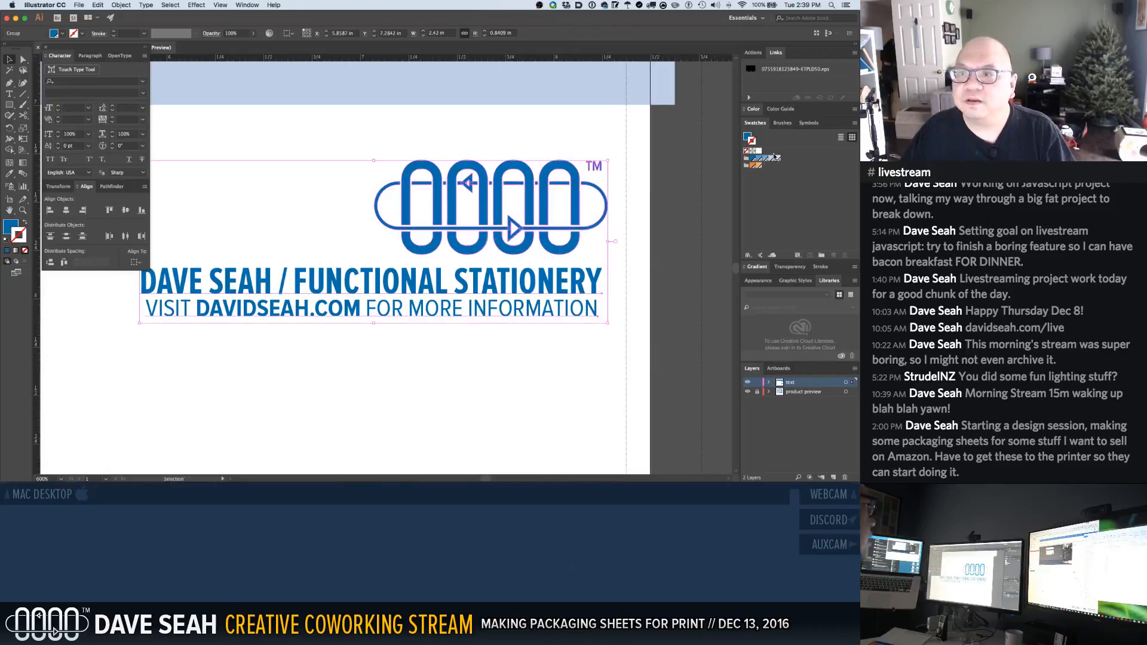
left_click(756, 165)
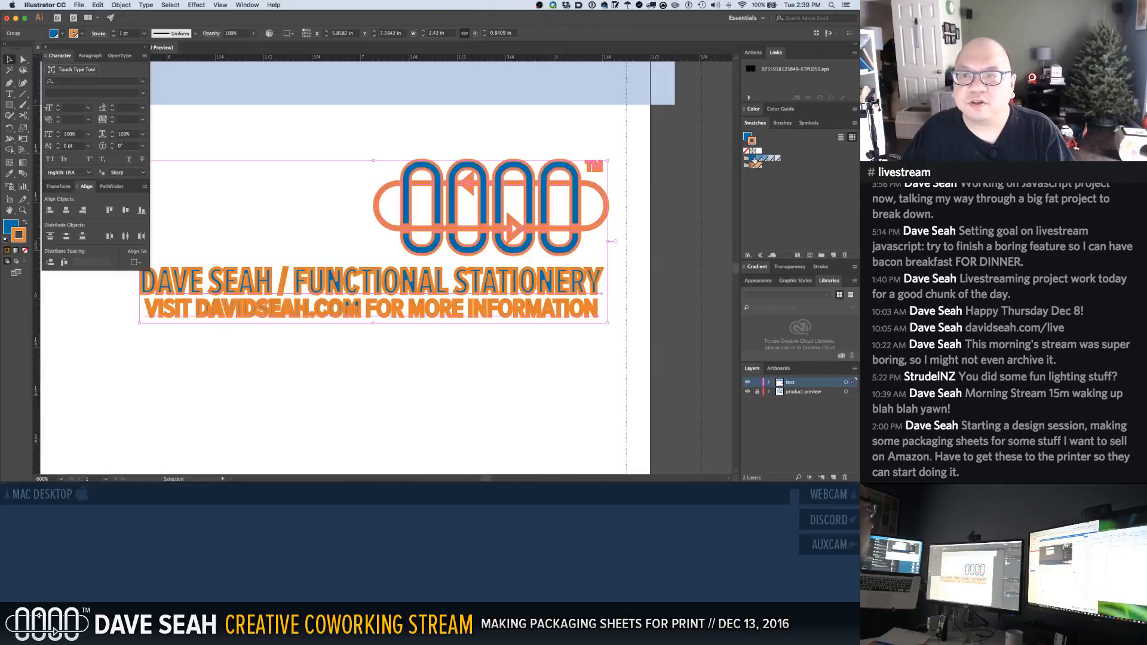
key("super+z")
left_click(753, 165)
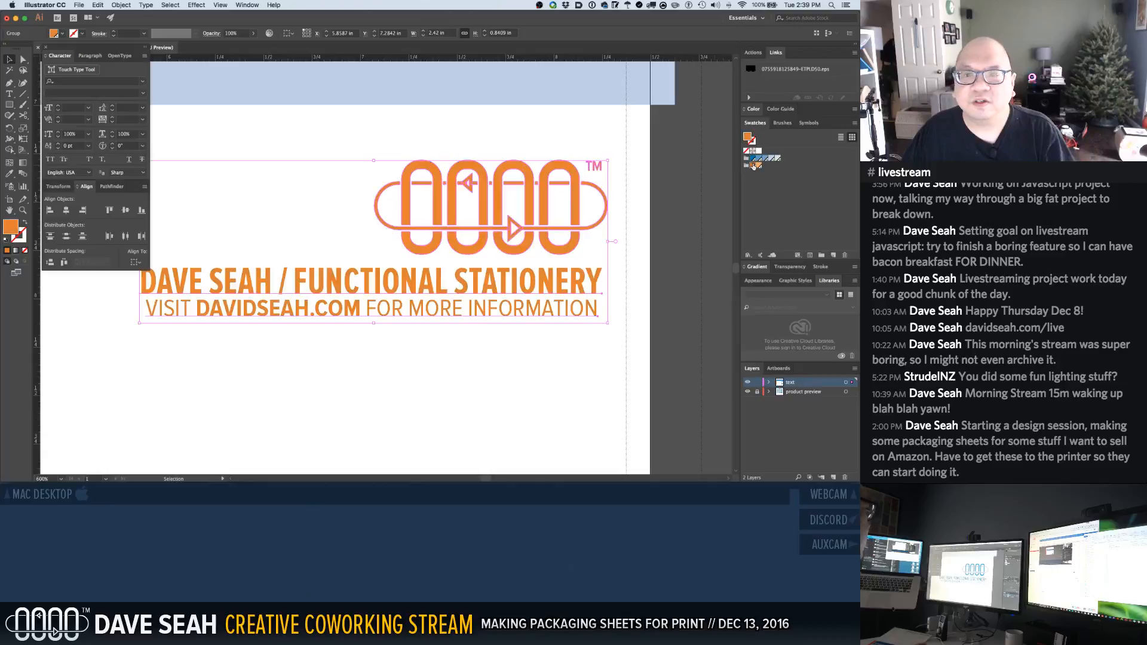
left_click(753, 158)
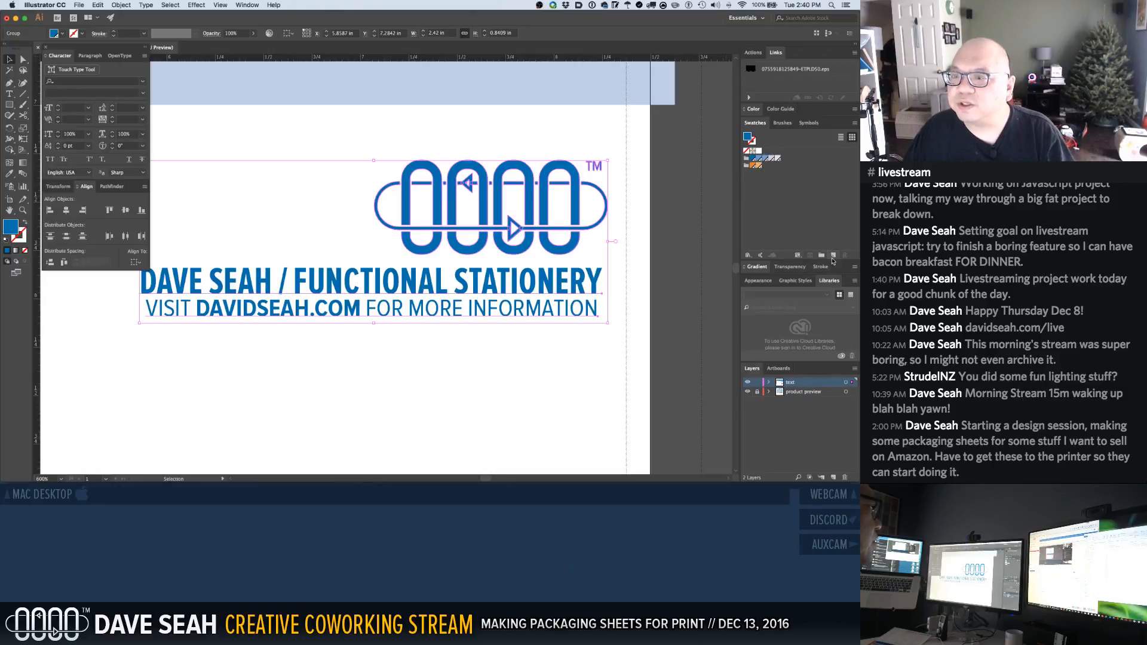
Examine the color type and color mode options for a new swatch based on PANTONE 300 U, and cancel it
left_click(834, 257)
left_click(489, 196)
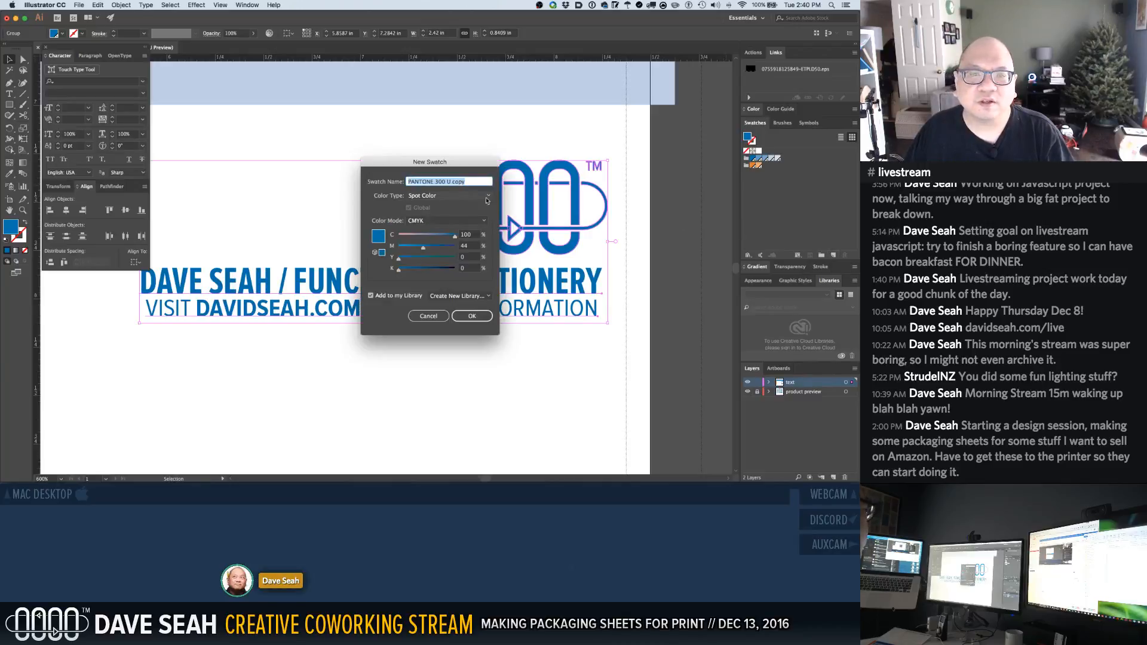
left_click(478, 205)
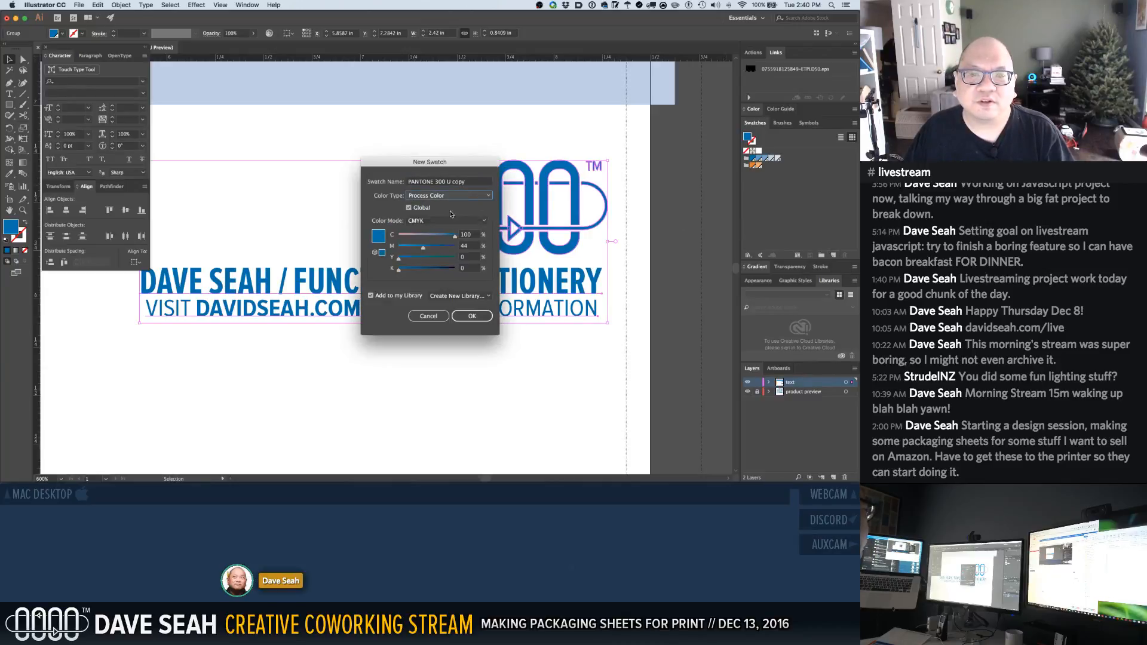
left_click(451, 199)
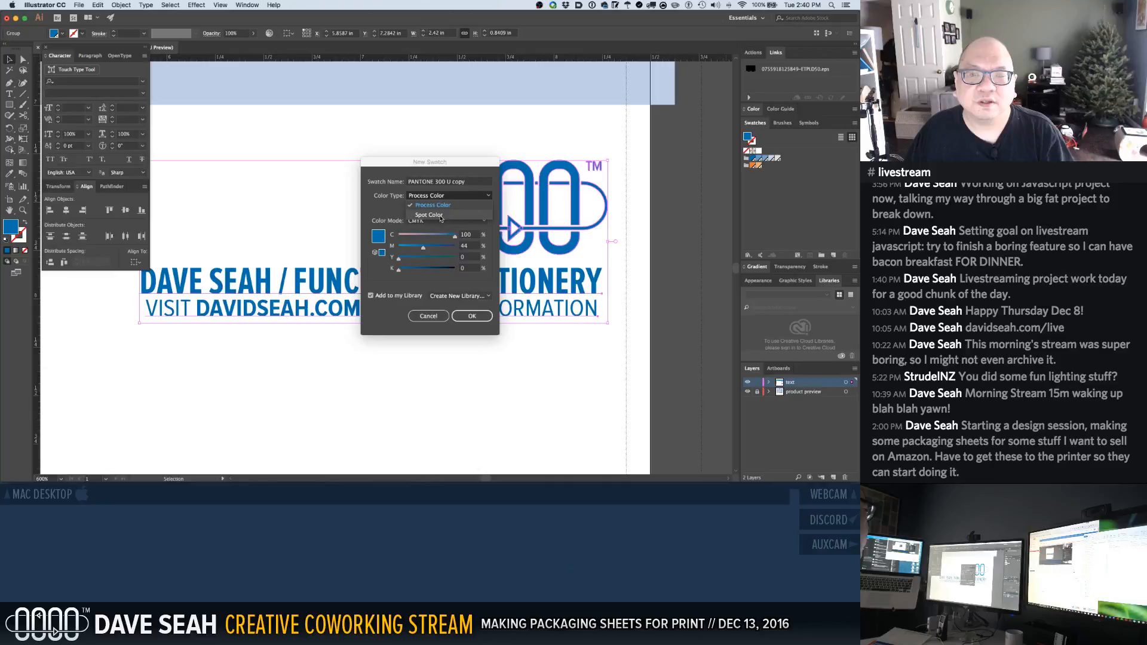
left_click(440, 216)
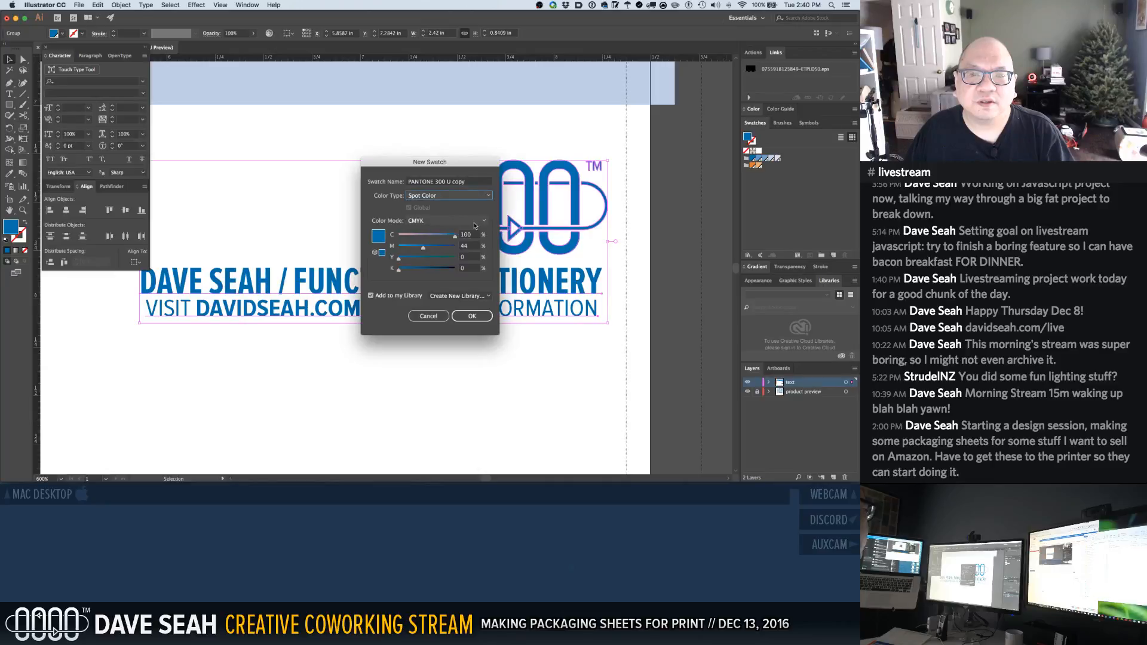
left_click(483, 221)
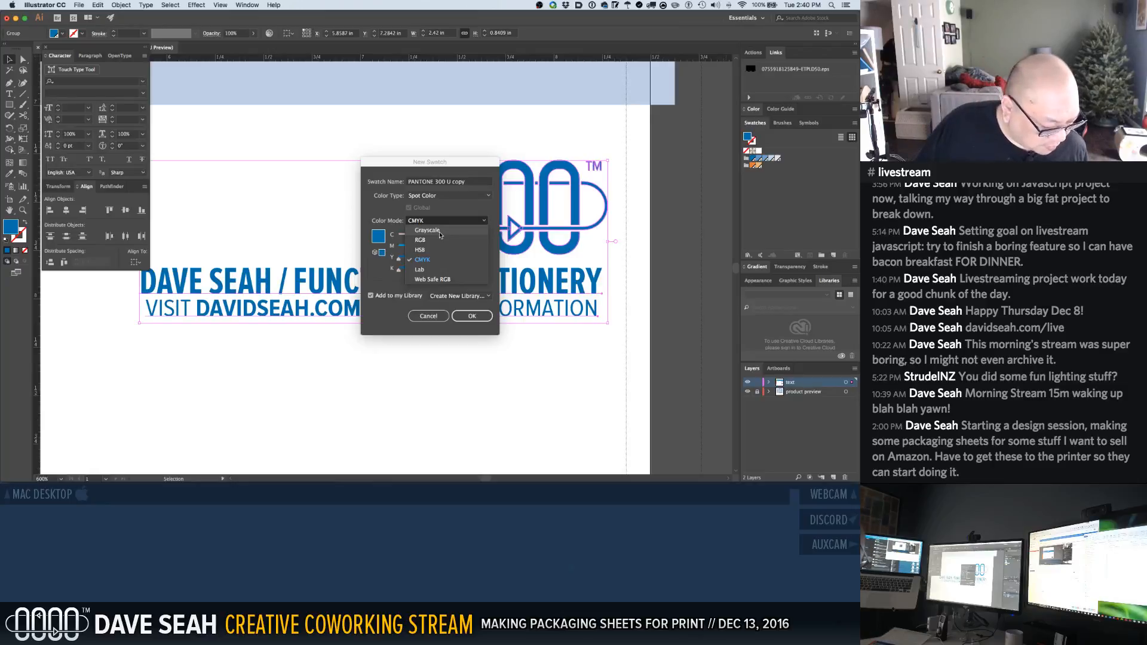
key("Escape")
key("Escape")
left_click(486, 129)
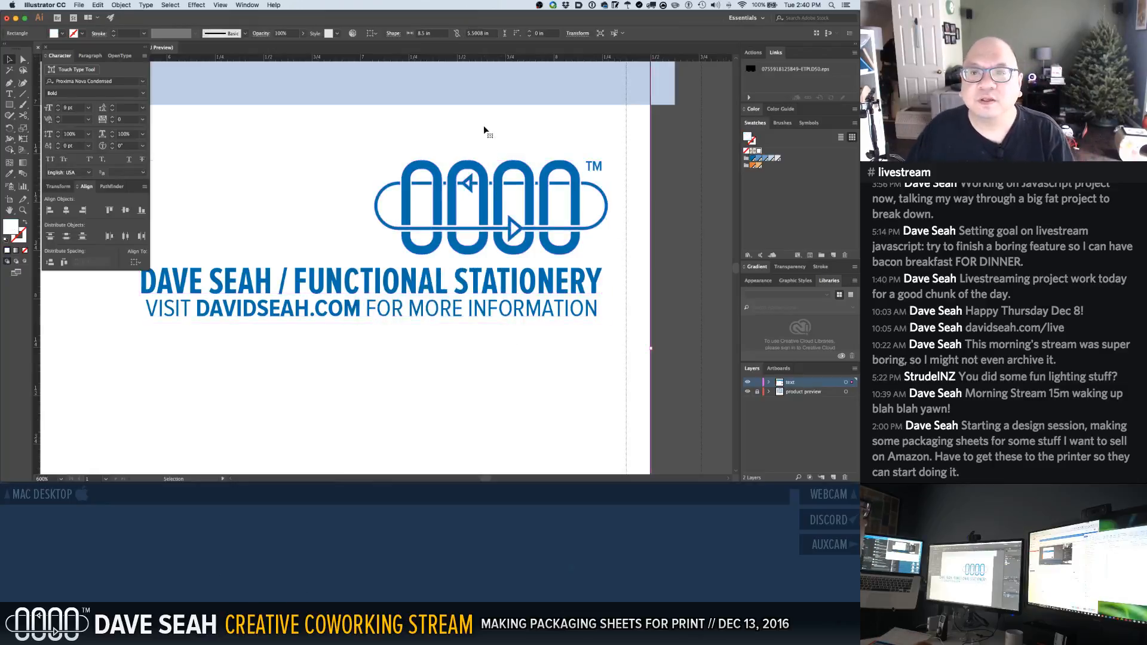
Add the black fill of the product code text above the barcode to the swatches, and deselect the text
left_click(529, 268, "alt+super")
left_click(528, 267, "alt+super")
left_click_drag(362, 317, 507, 171)
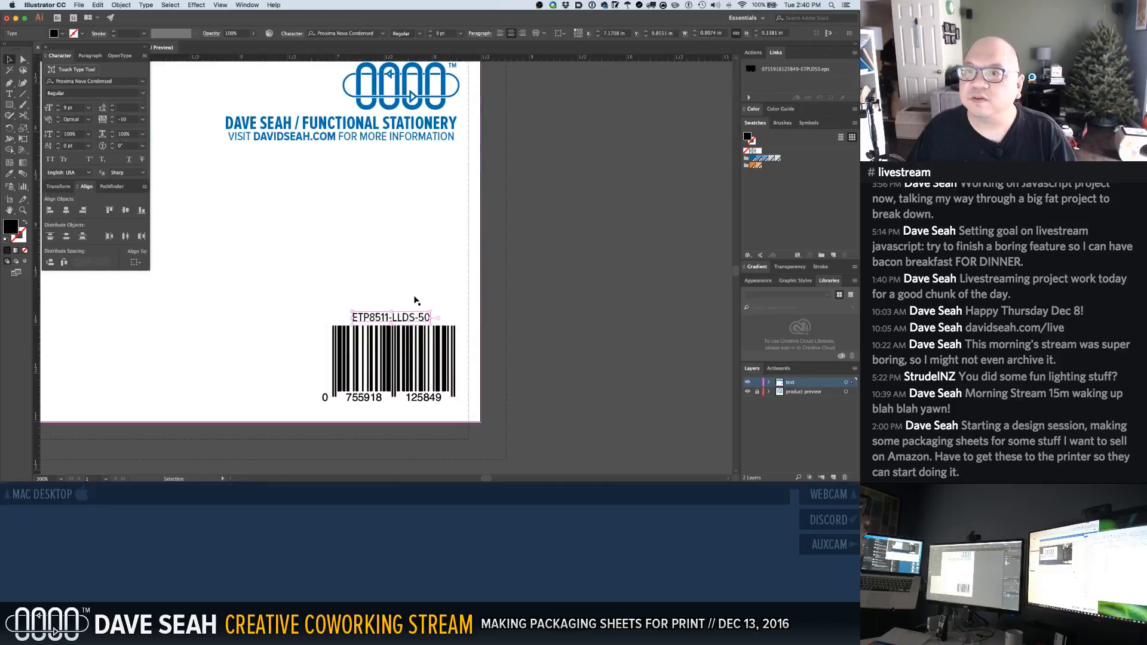
left_click(411, 319)
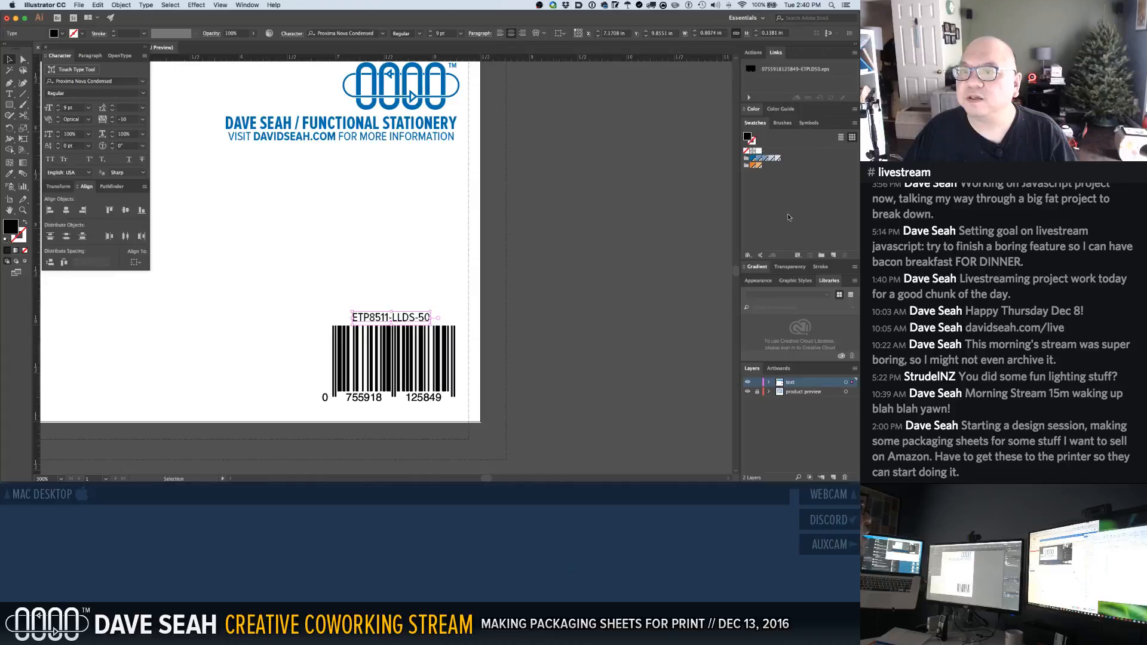
left_click_drag(747, 138, 778, 160)
left_click(593, 198)
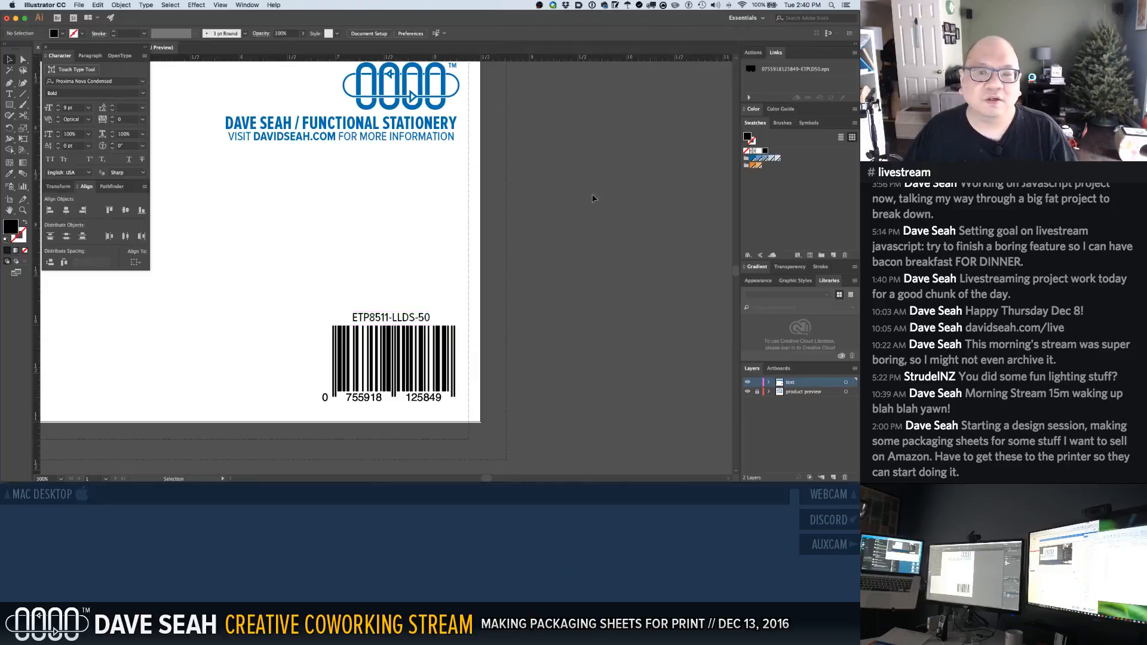
Examine the barcode and product code up close, return to the lower part of the sheet and select the logo group
key("super+minus")
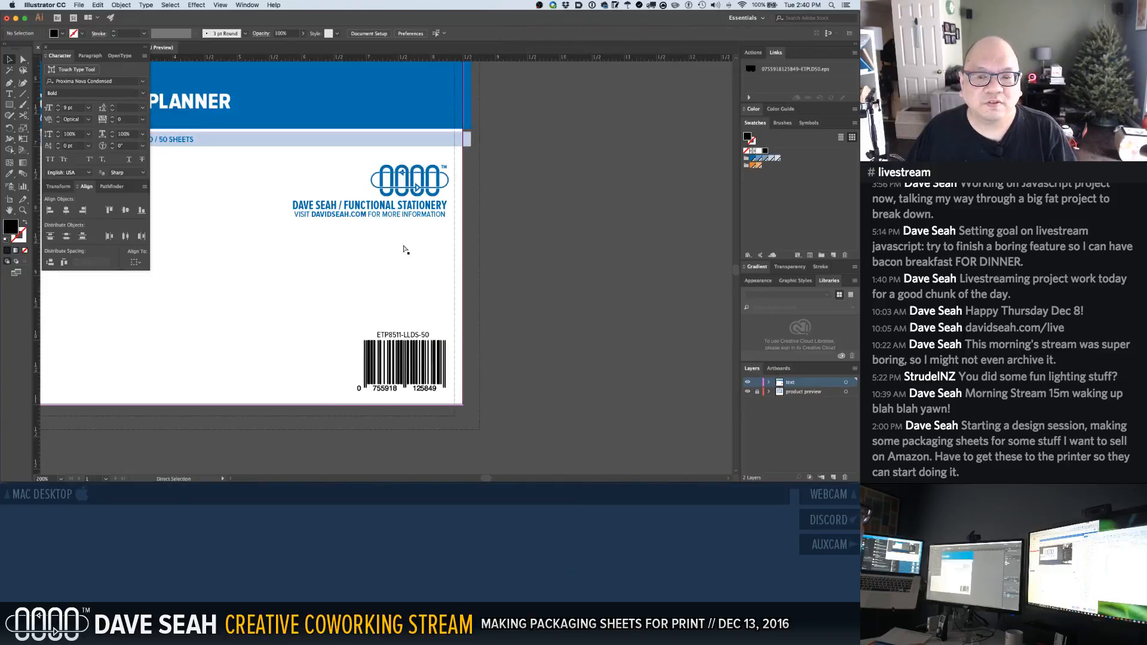
key("super+space")
left_click_drag(362, 313, 453, 391)
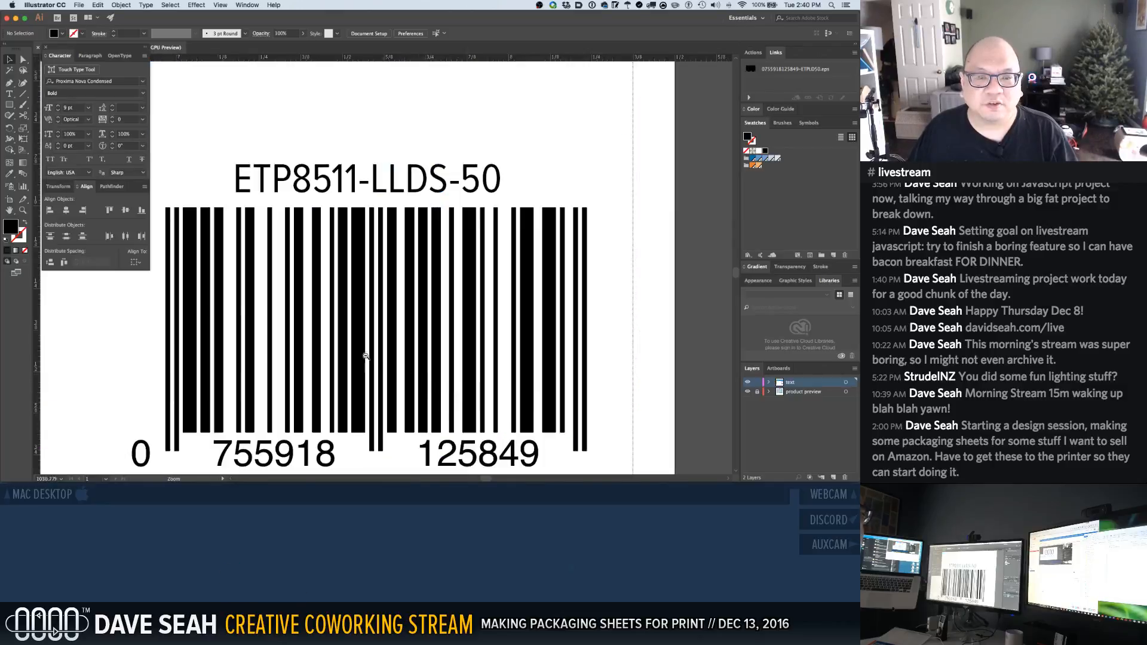
key("super+minus")
key("super+minus")
key("super+minus")
key("super+minus")
key("super+minus")
scroll(328, 188, "up", 10)
scroll(329, 188, "left", 4)
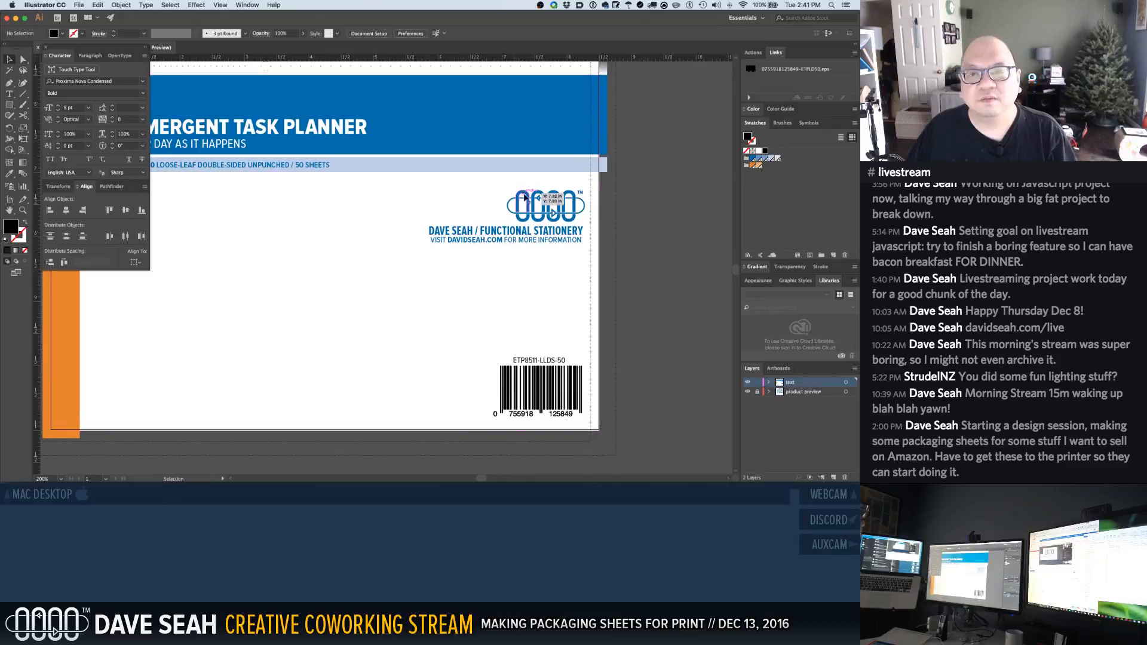
left_click(518, 200)
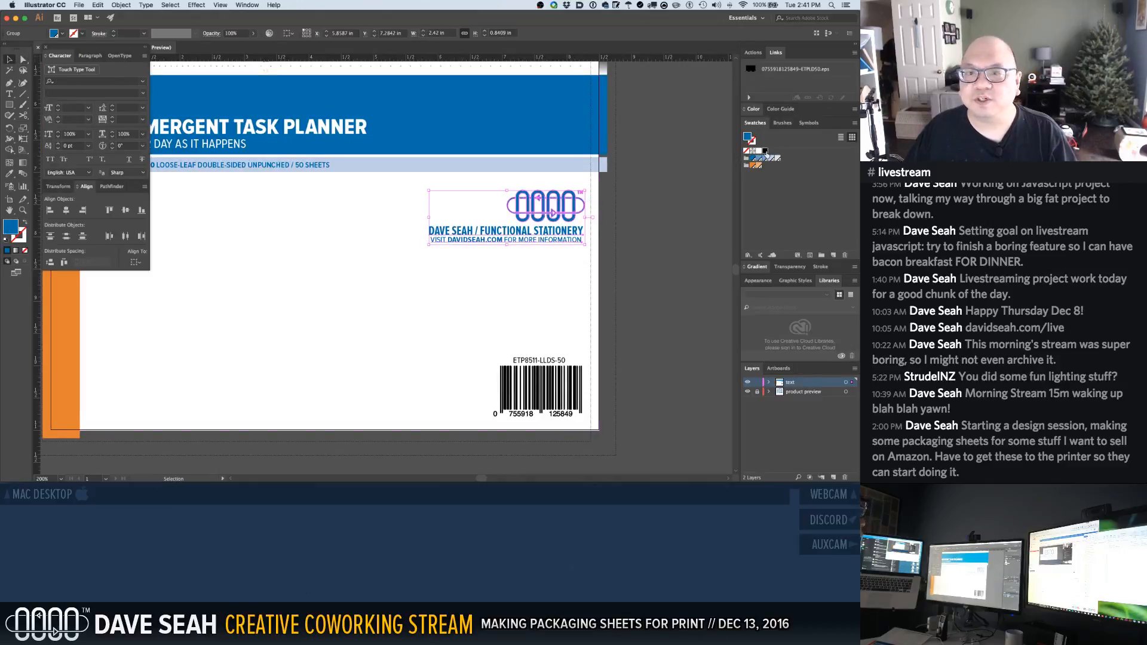
Recolor the logo and the company and website lines beneath it to black, and deselect the group
left_click(765, 152)
left_click(648, 182)
left_click(330, 253, "alt+super")
left_click(329, 254, "alt+super")
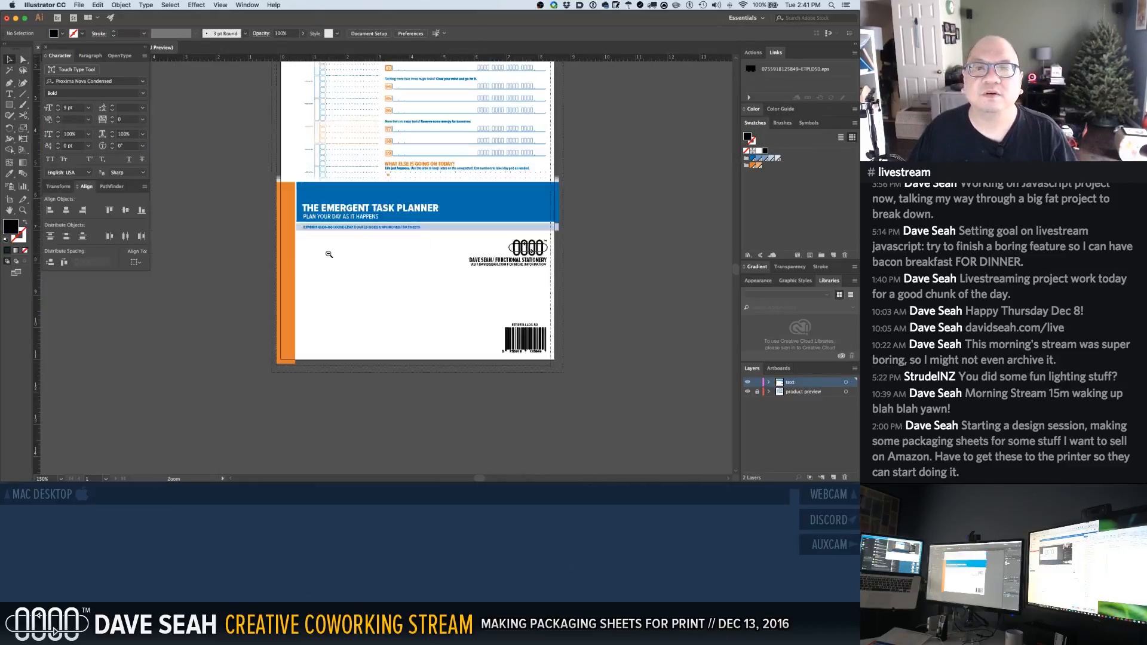
left_click(328, 254, "alt+super")
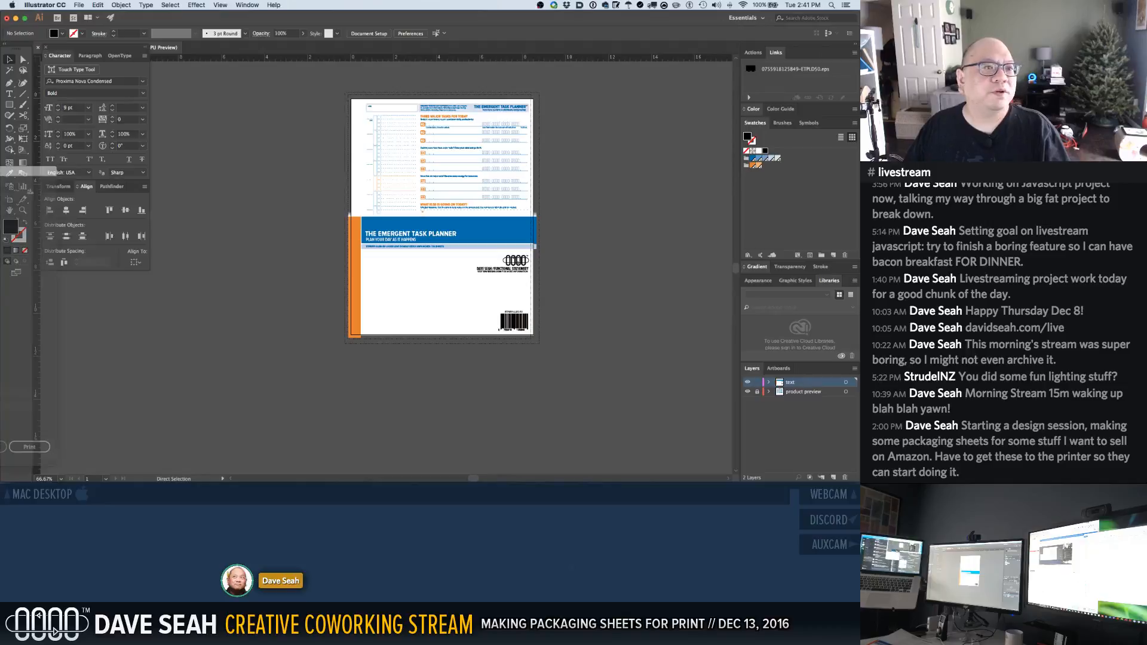
Print the packaging sheet twice on the HP Color LaserJet Pro M252dw, one copy each time
key("super+p")
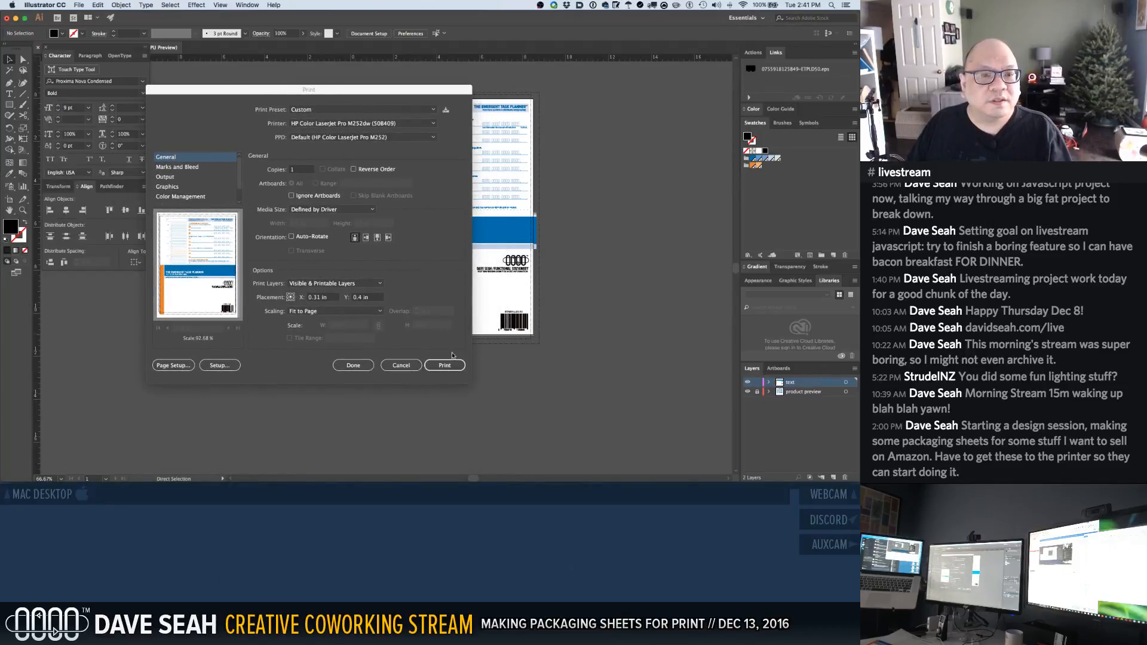
left_click(447, 364)
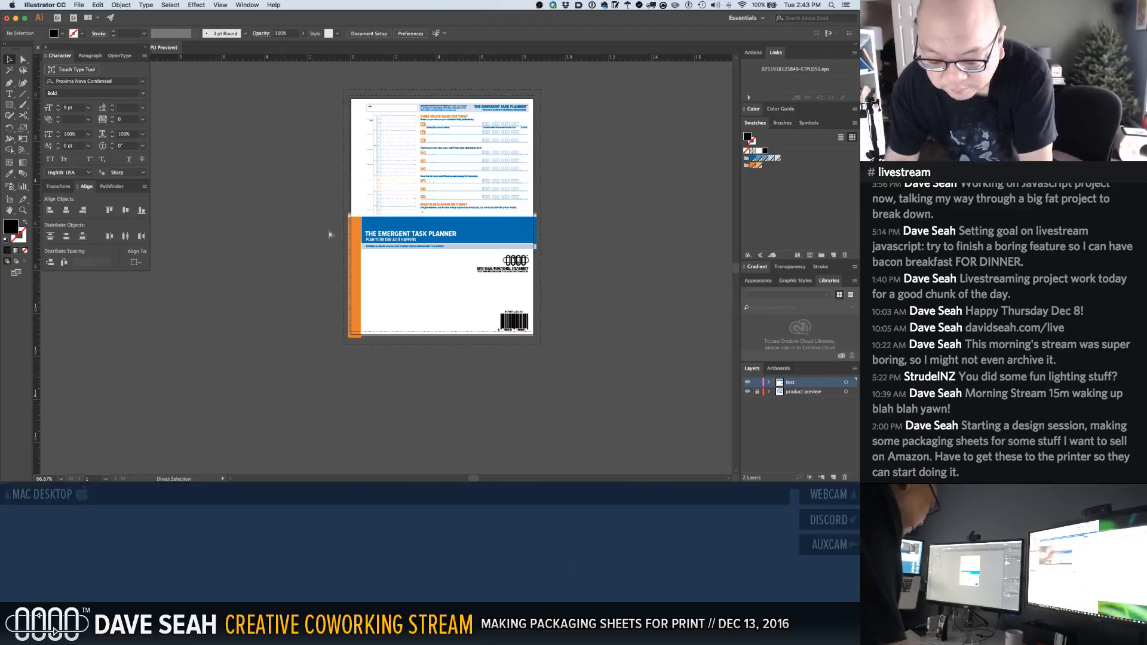
key("a")
key("super+p")
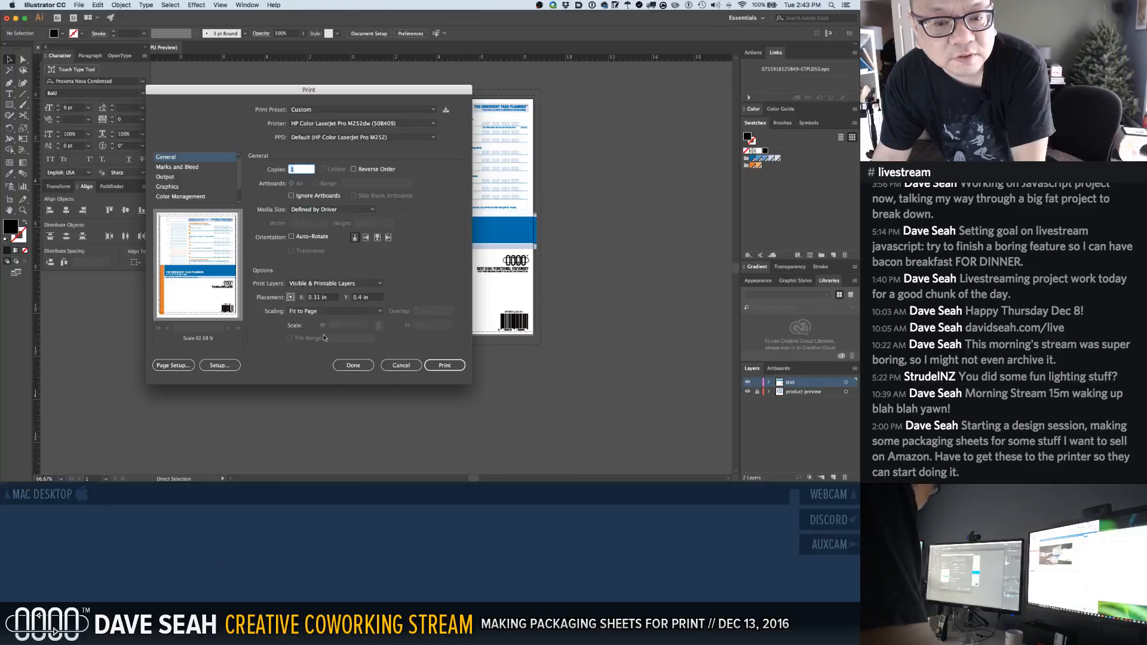
left_click(447, 365)
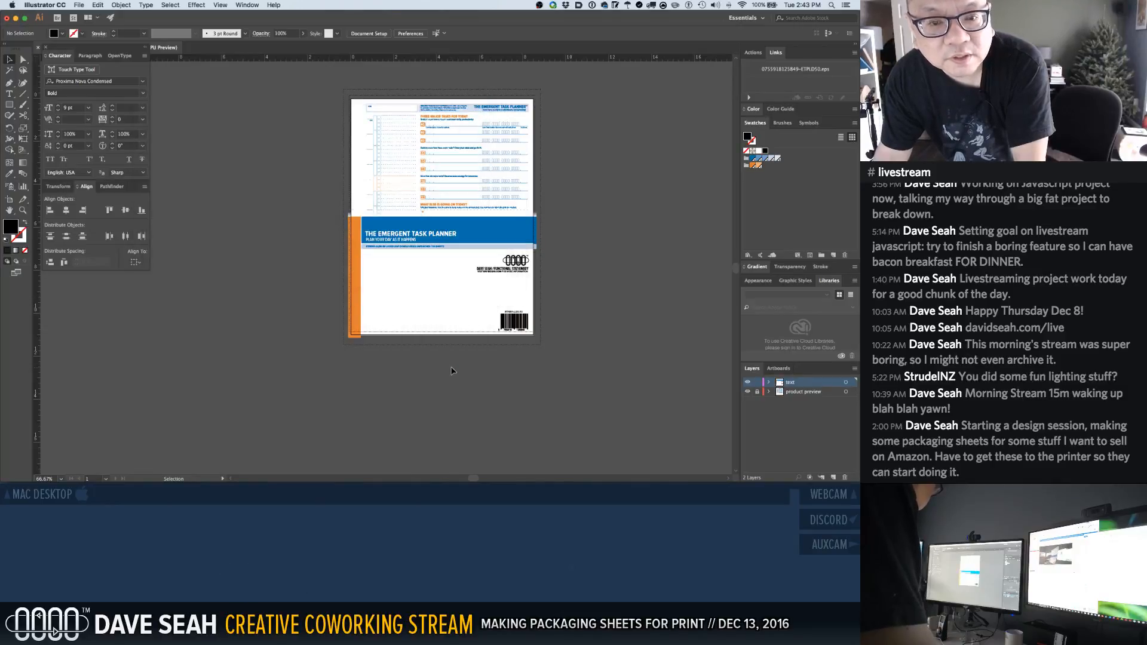
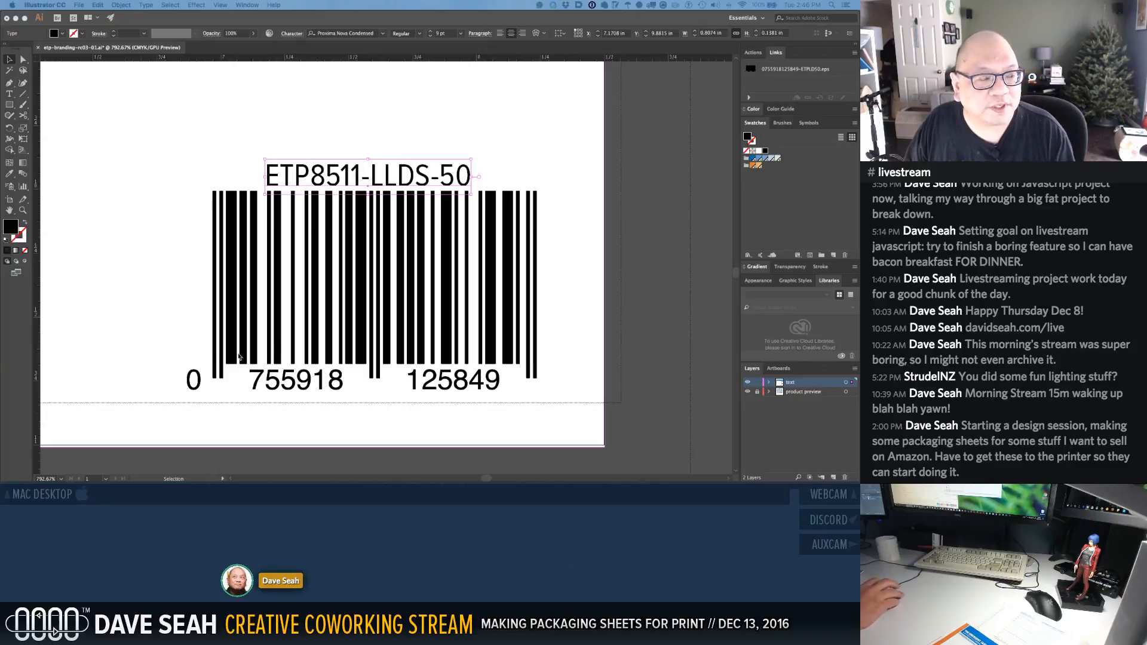
left_click(104, 288)
double_click(158, 297)
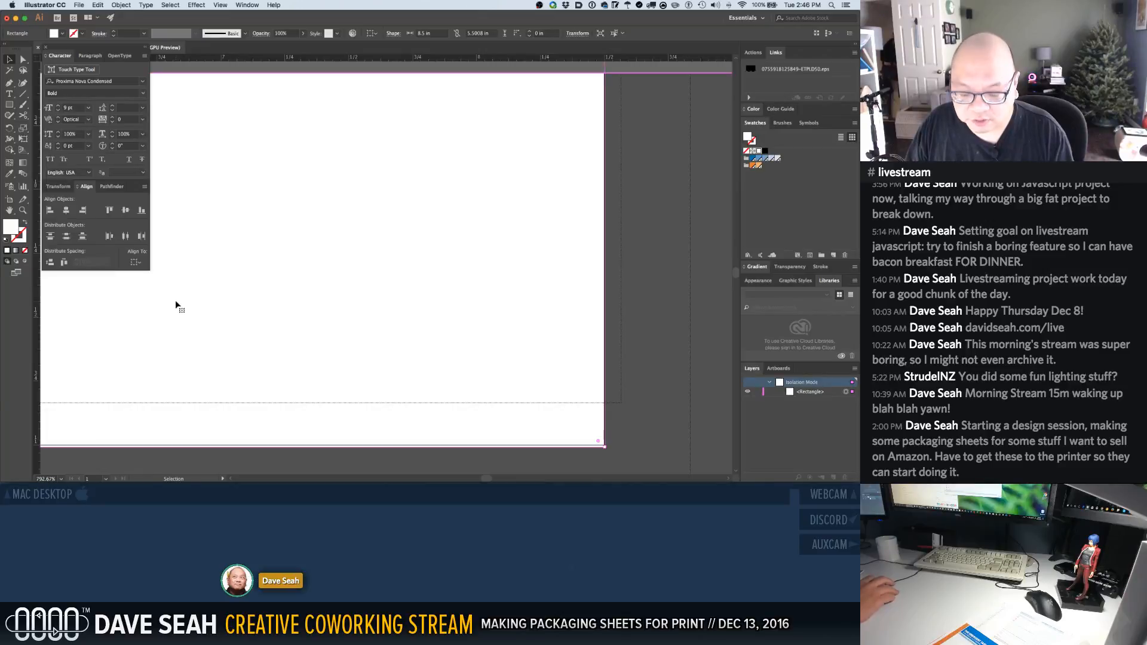
key("super+z")
key("super+z")
double_click(154, 315)
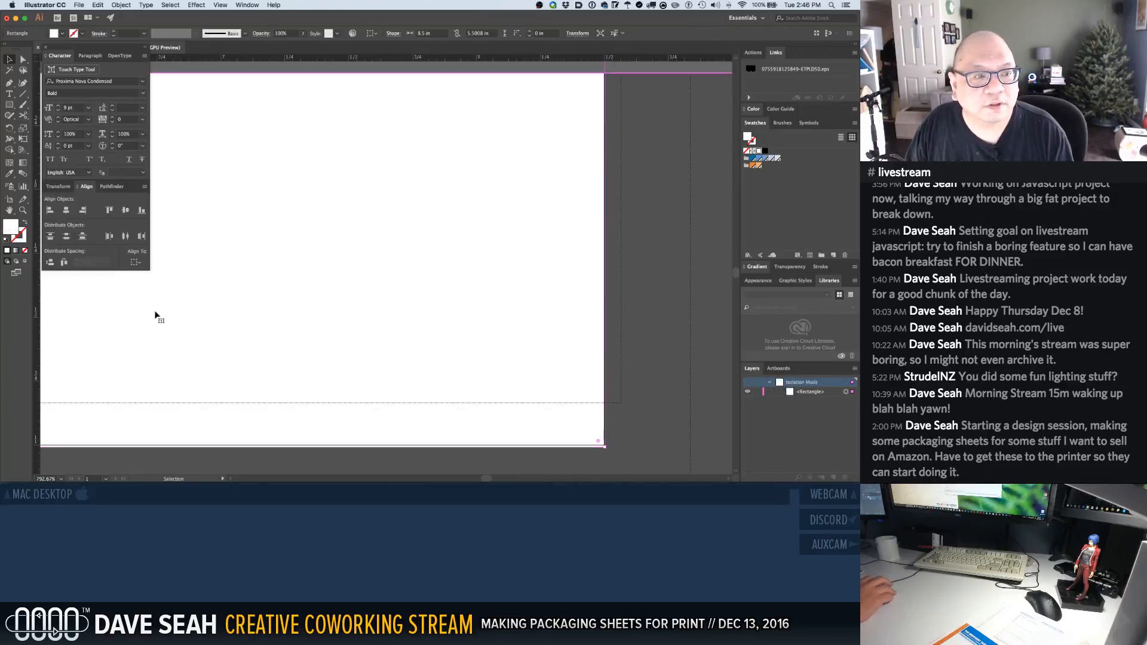
key("super+z")
left_click(157, 315)
left_click(205, 318, "alt+super")
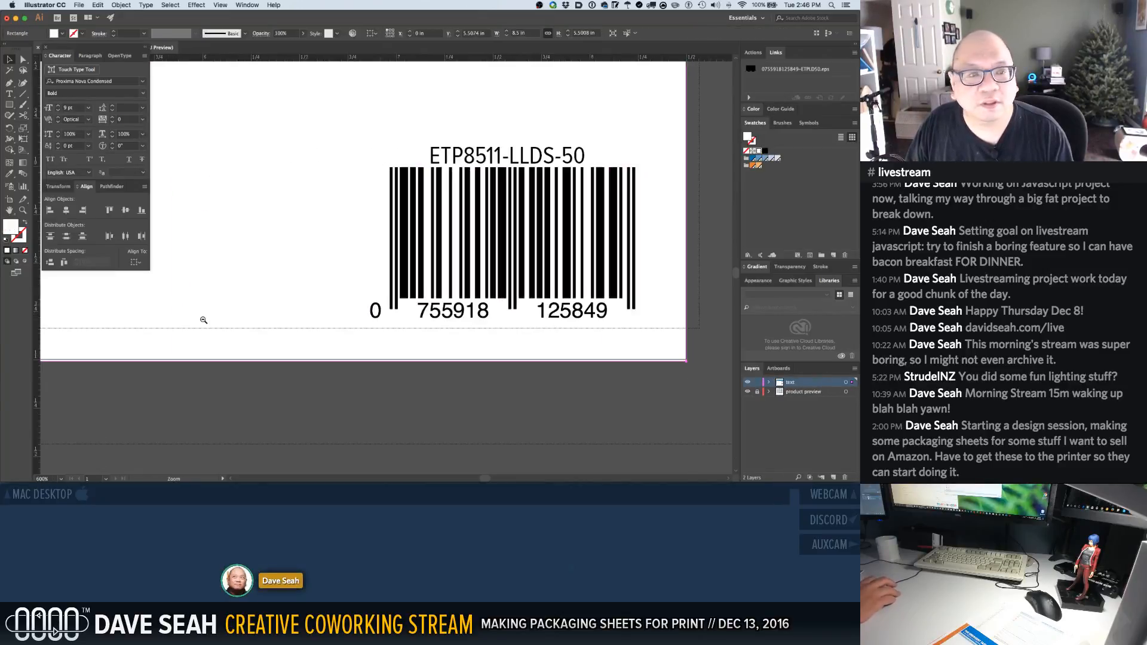
left_click(205, 320, "alt+super")
left_click(209, 320, "alt+super")
left_click(228, 303, "alt+super")
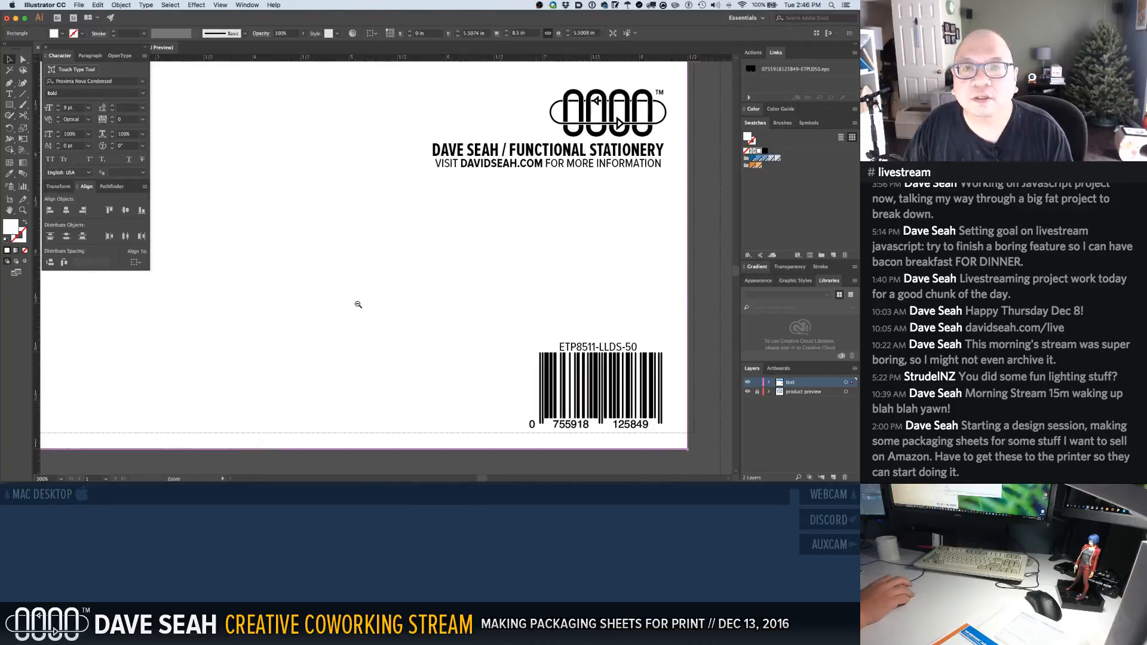
left_click(357, 304, "alt+super")
left_click(357, 305, "alt+super")
left_click_drag(276, 287, 338, 394)
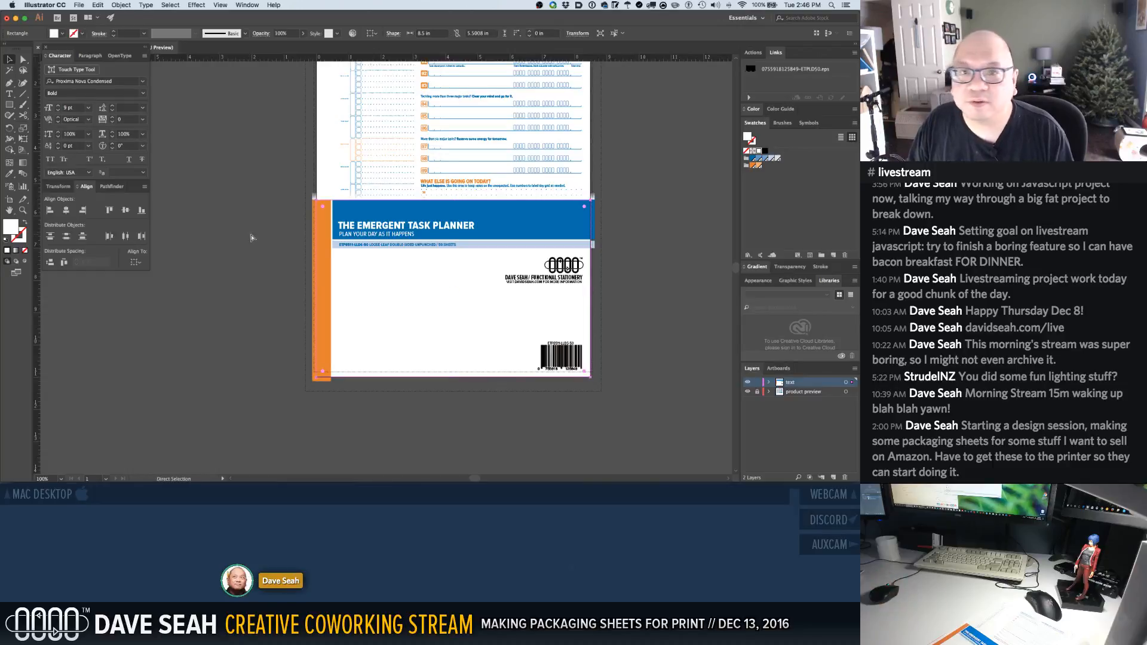
Switch to Finder and examine the full barcode file names in the src-barcodes folder, collapsing mockups and widening the Name column
key("ctrl+Right")
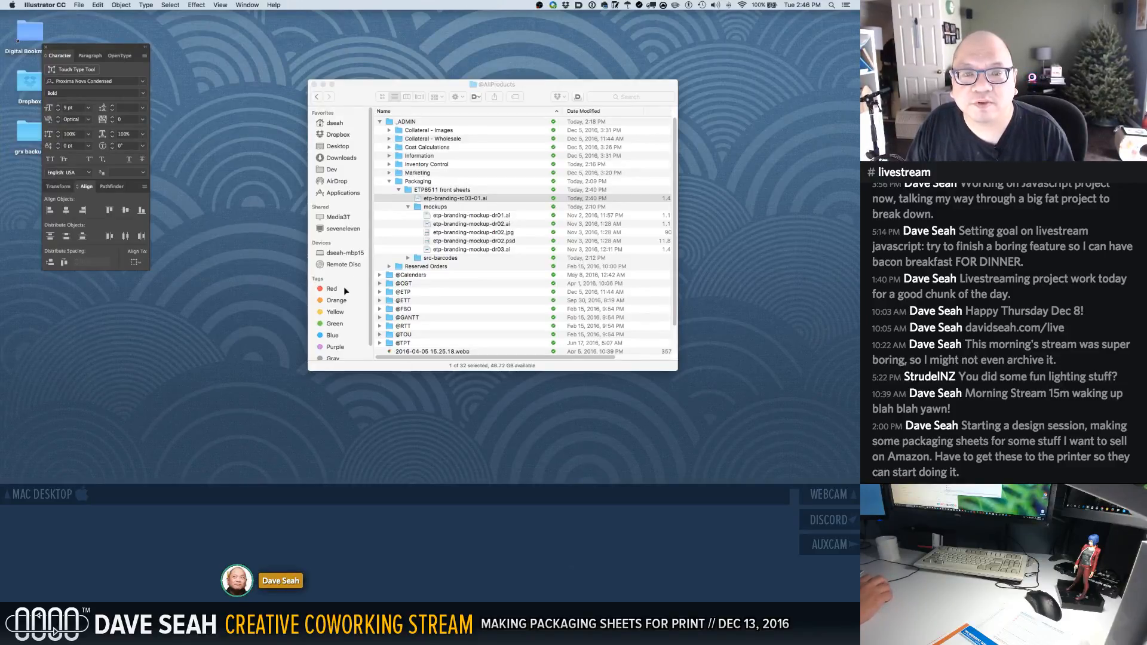
left_click(408, 207)
left_click(408, 215)
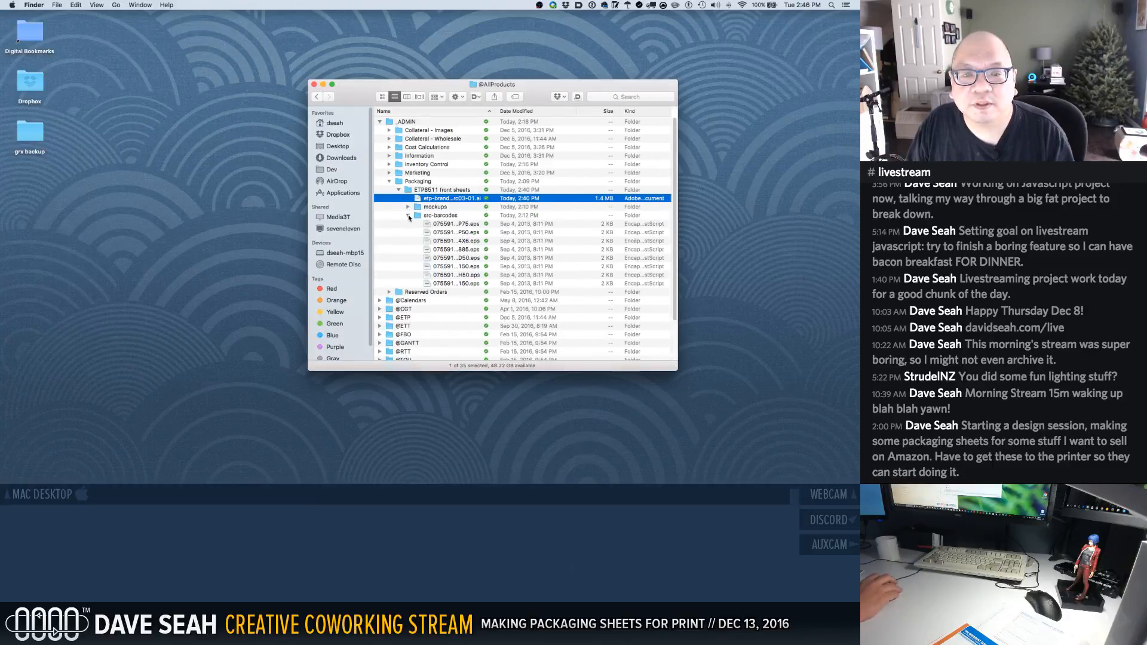
left_click(408, 216)
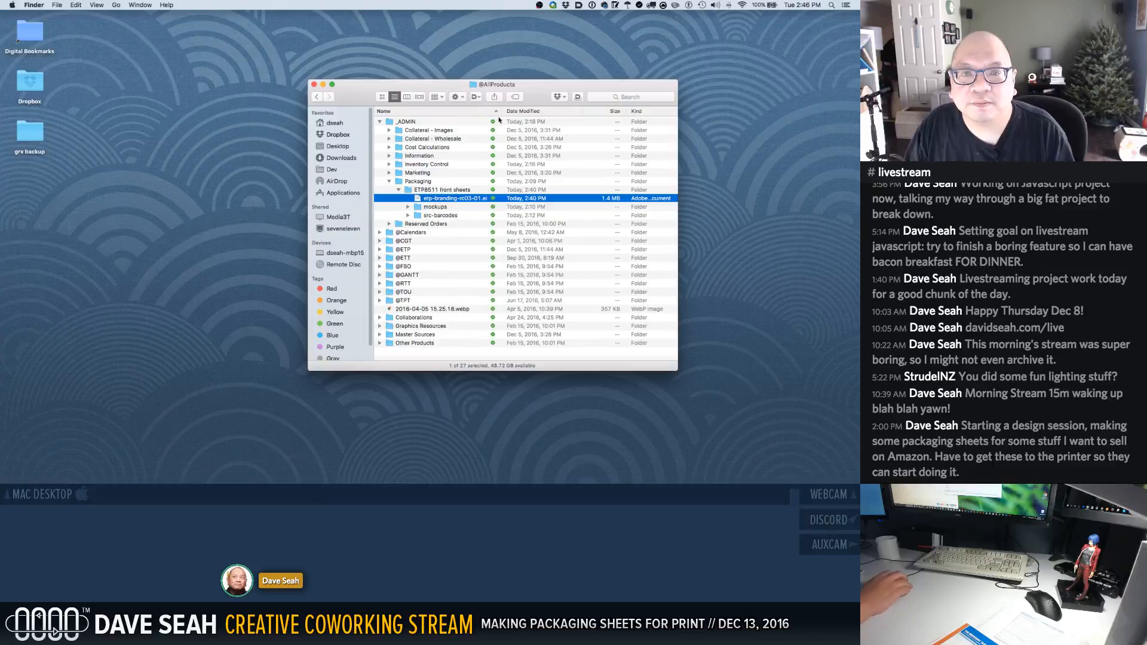
left_click_drag(504, 112, 608, 113)
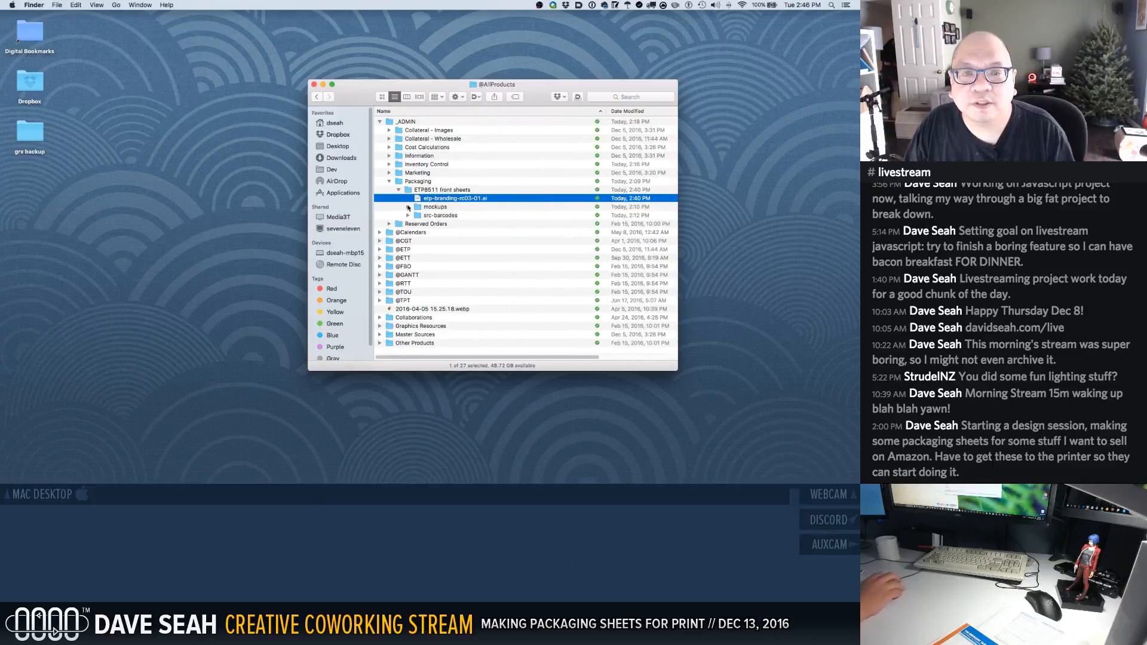
left_click(408, 216)
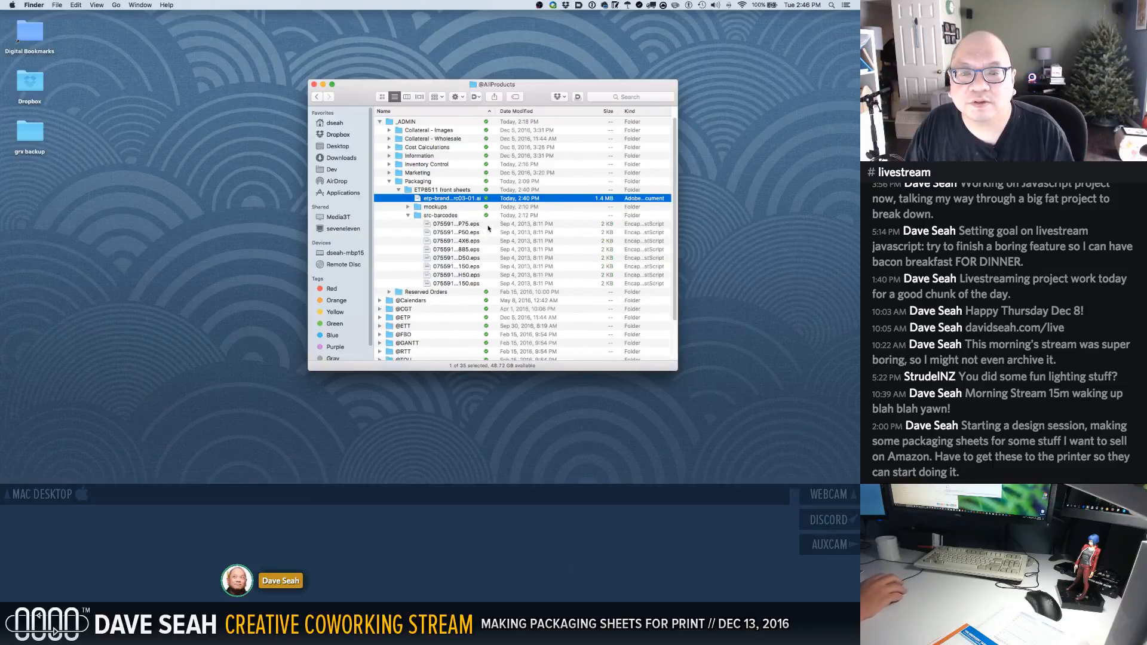
left_click_drag(496, 112, 604, 113)
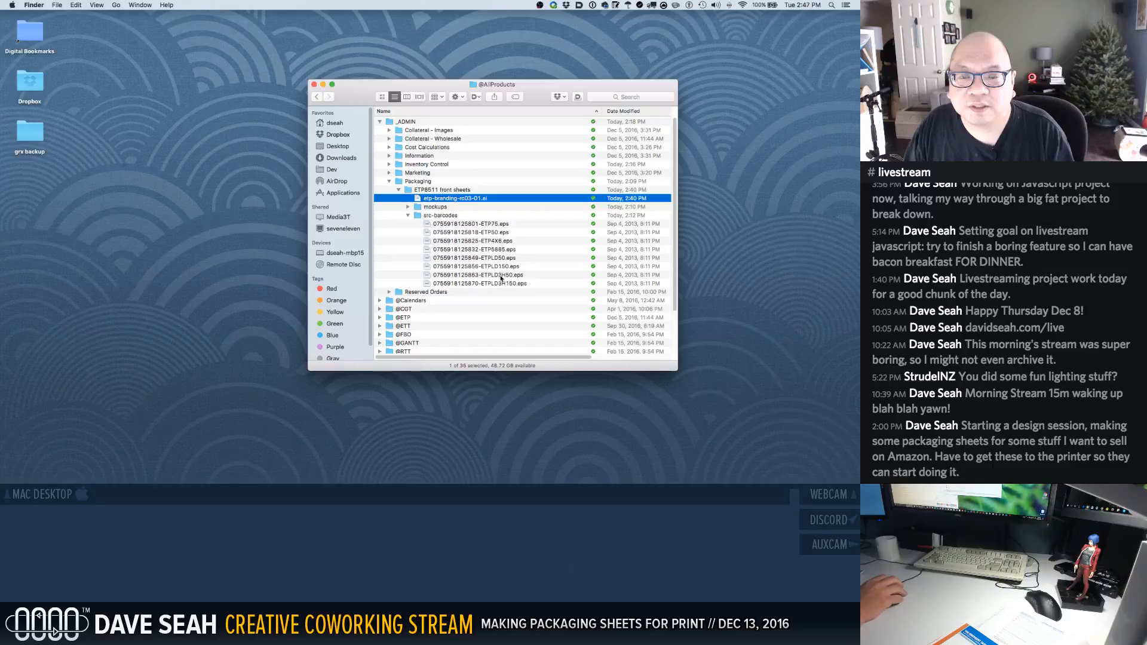
Return to Illustrator and shorten the product code in the light blue strip under the title band to ETPLD50
key("ctrl+Left")
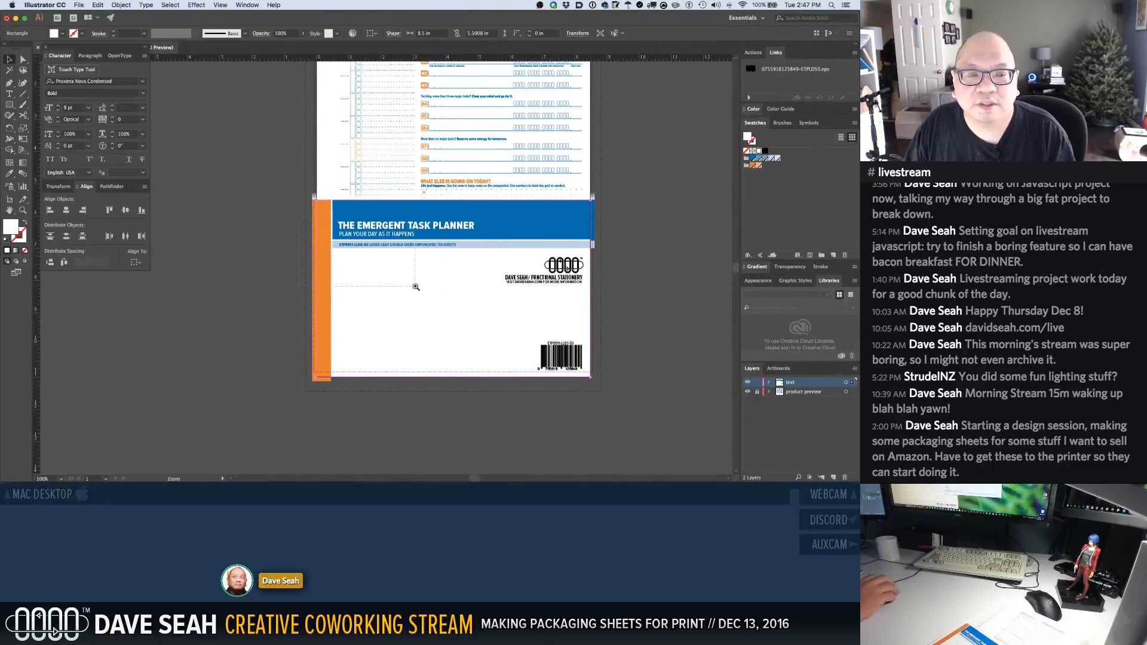
left_click_drag(300, 218, 416, 287)
double_click(316, 223)
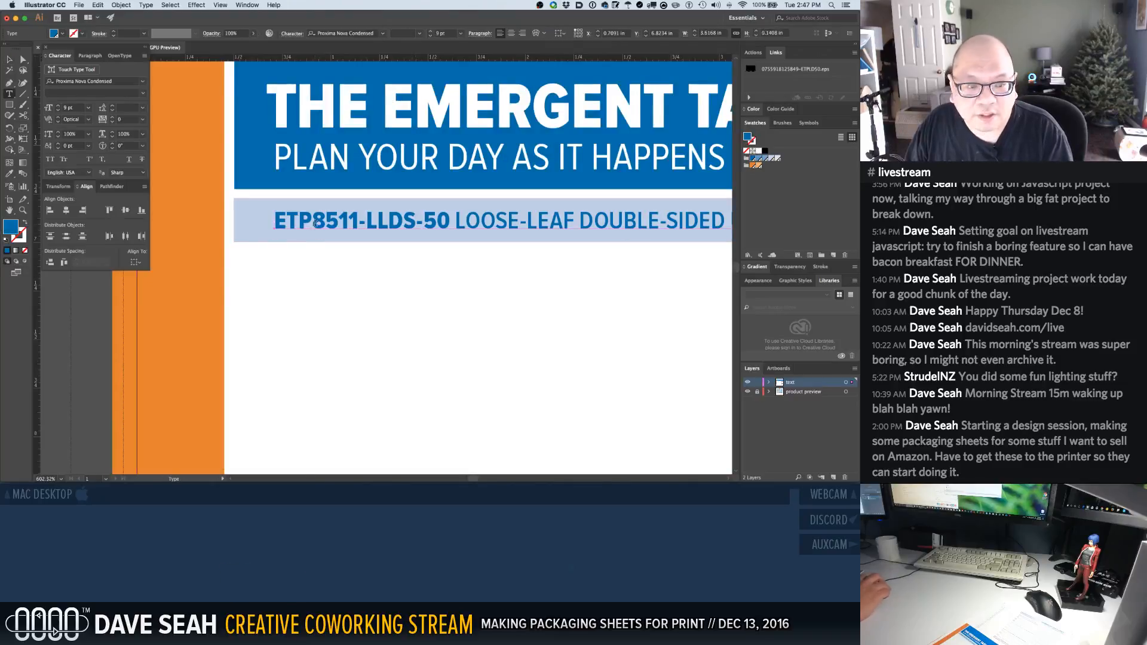
left_click_drag(315, 224, 369, 231)
key("BackSpace")
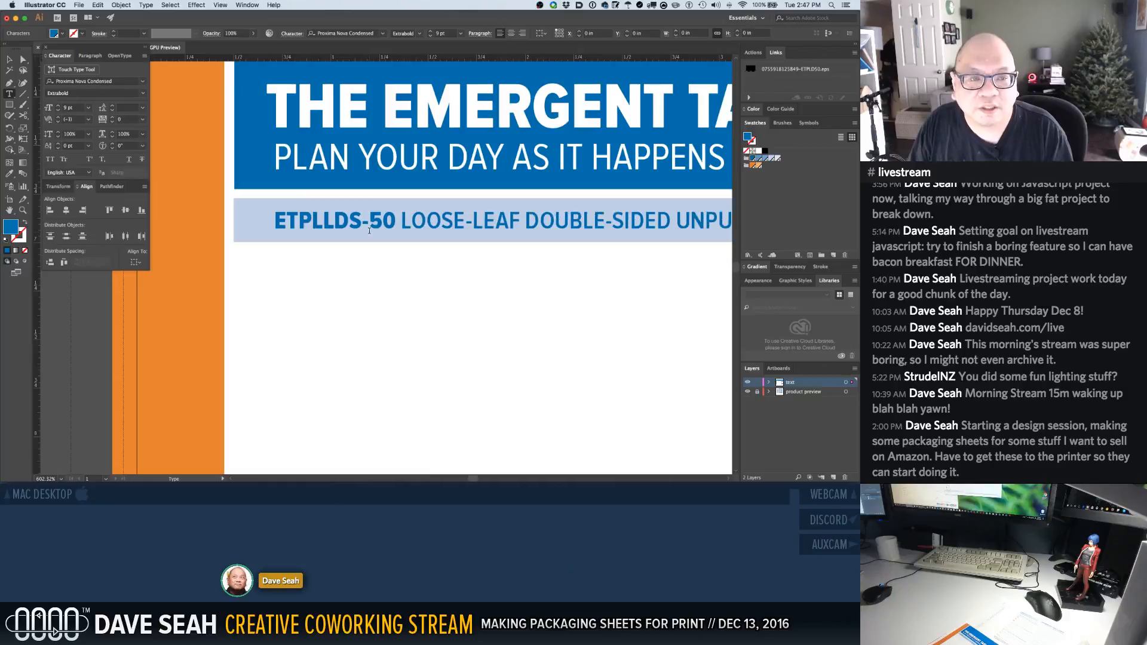
key("shift+Right")
key("BackSpace")
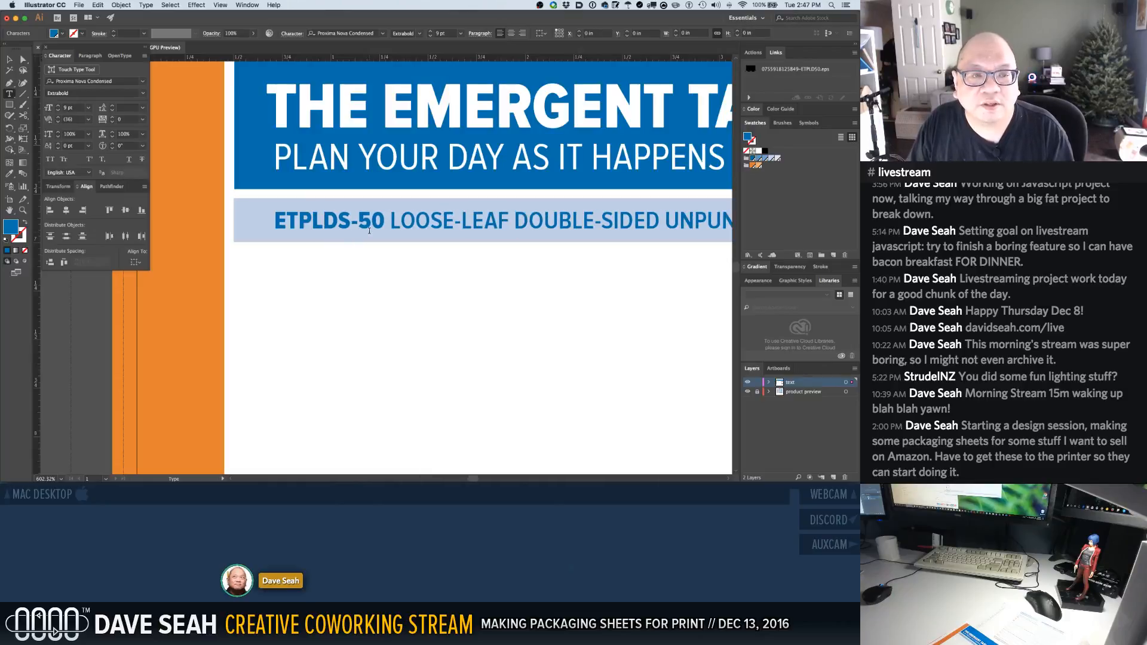
key("shift+Right")
key("Left")
key("Left")
key("shift+Right")
key("shift+Right")
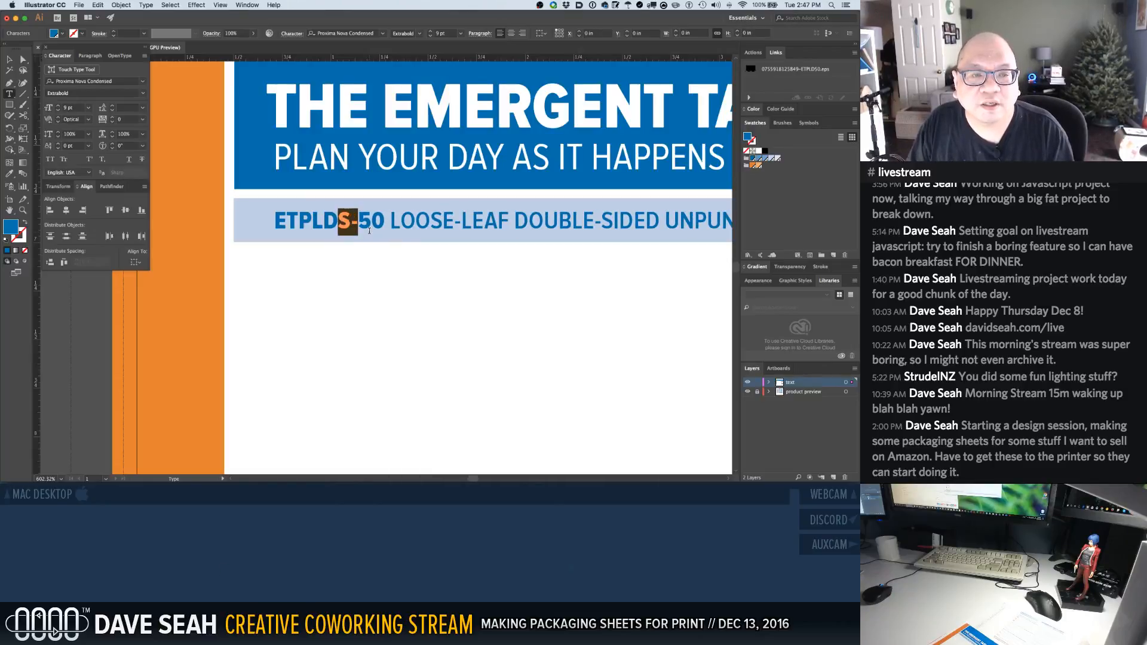
key("BackSpace")
key("Escape")
double_click(394, 281)
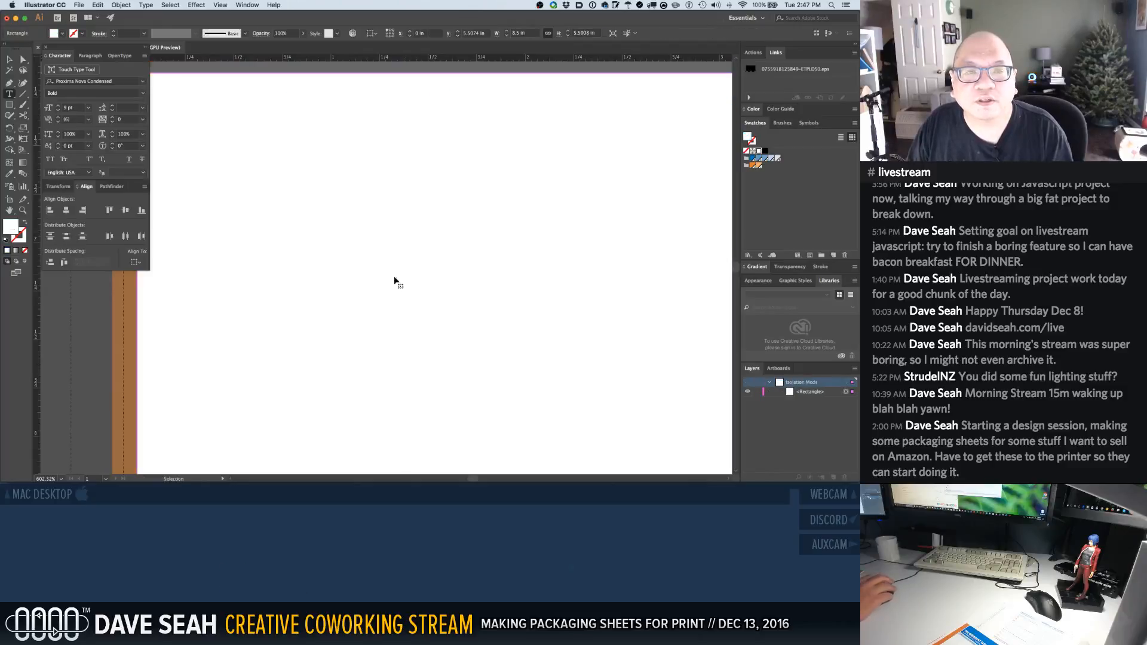
key("super+1")
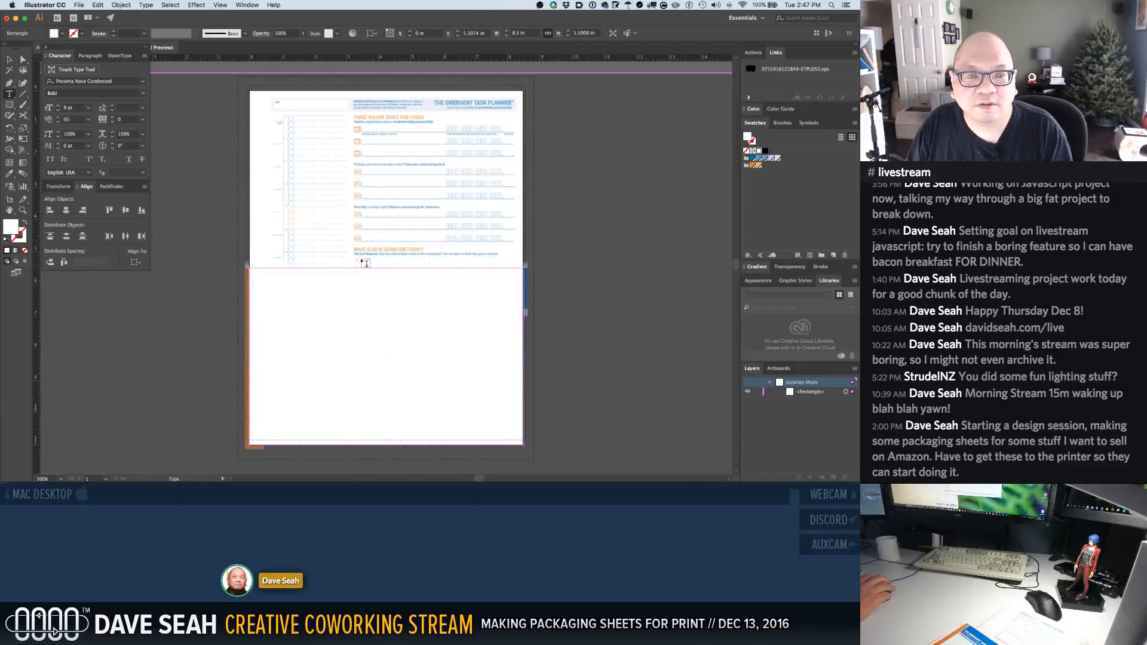
left_click(219, 241)
key("BackSpace")
key("super+z")
key("super+z")
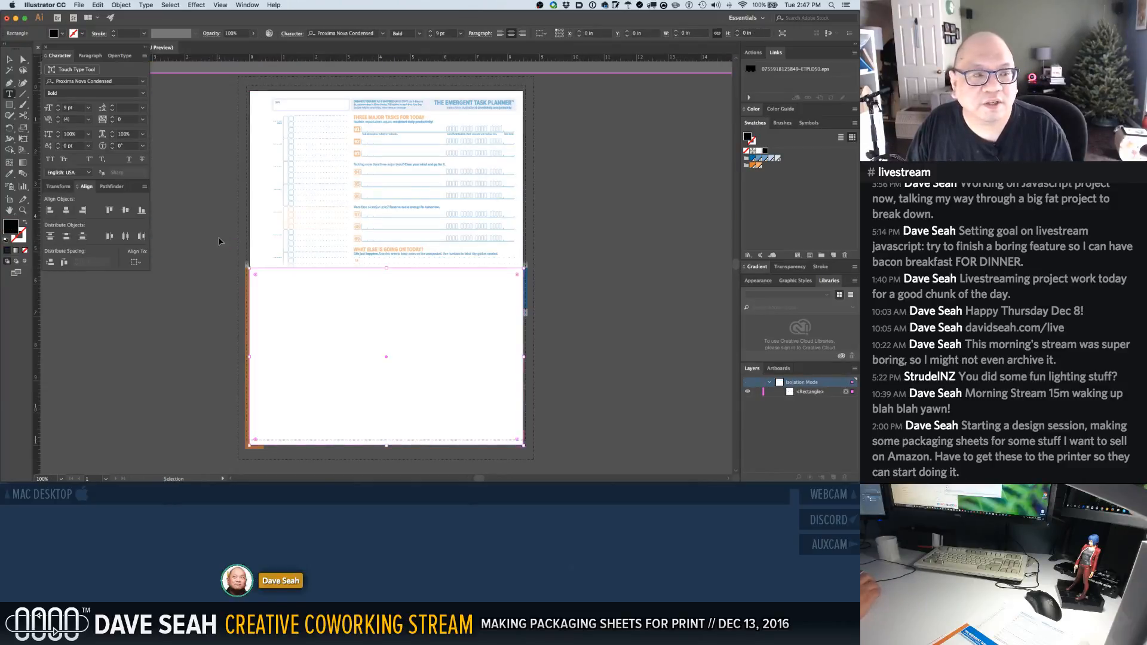
key("v")
double_click(219, 241)
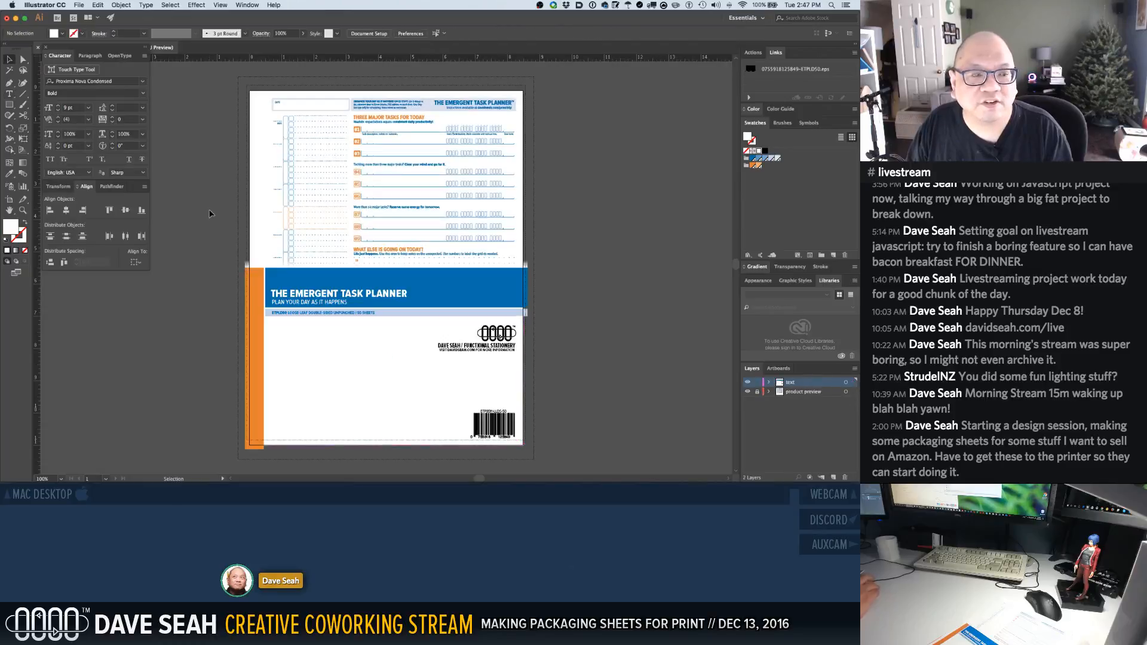
Lock the white background rectangle behind the lower half of the sheet and check that the logo group can still be selected
right_click(360, 391)
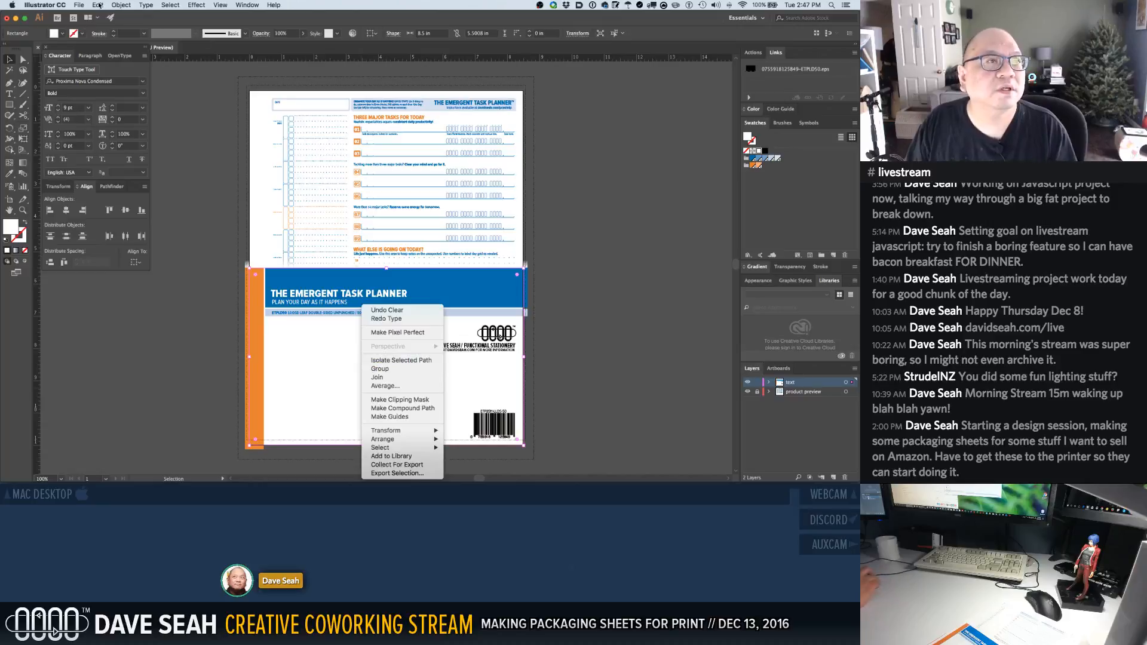
left_click(99, 5)
left_click(99, 5)
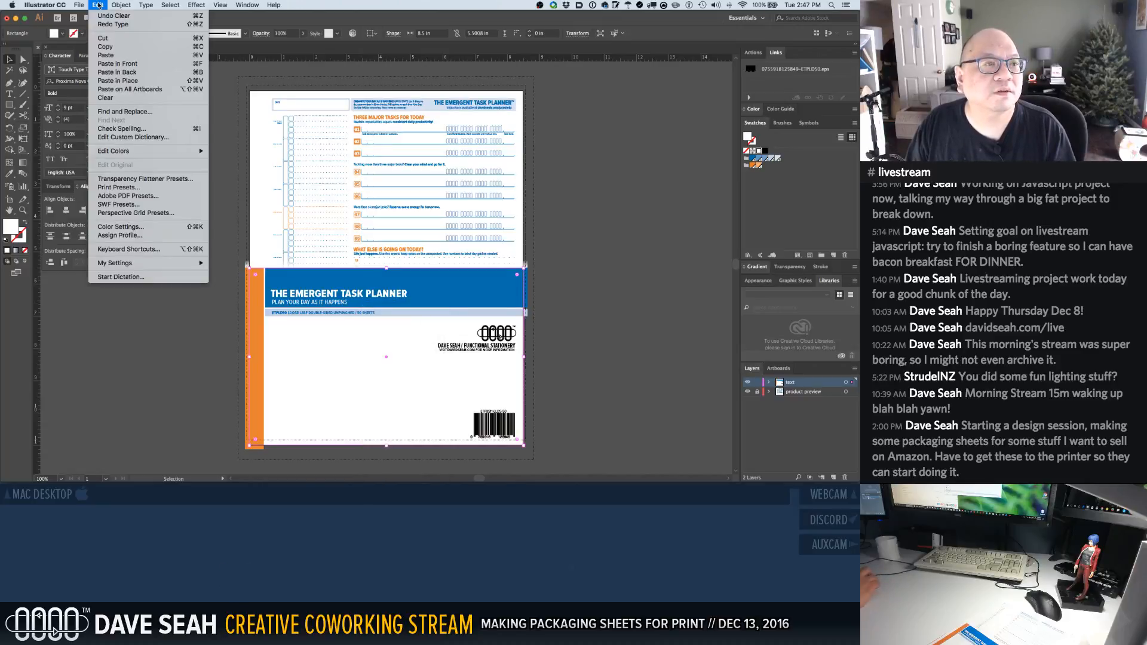
mouse_move(133, 5)
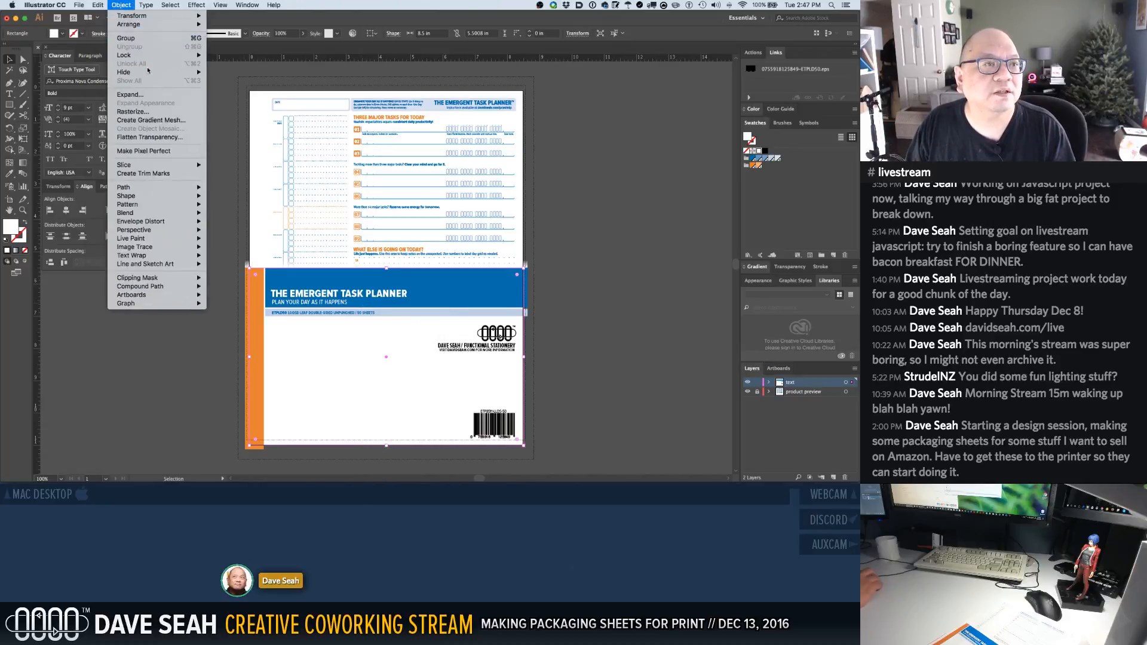
mouse_move(179, 55)
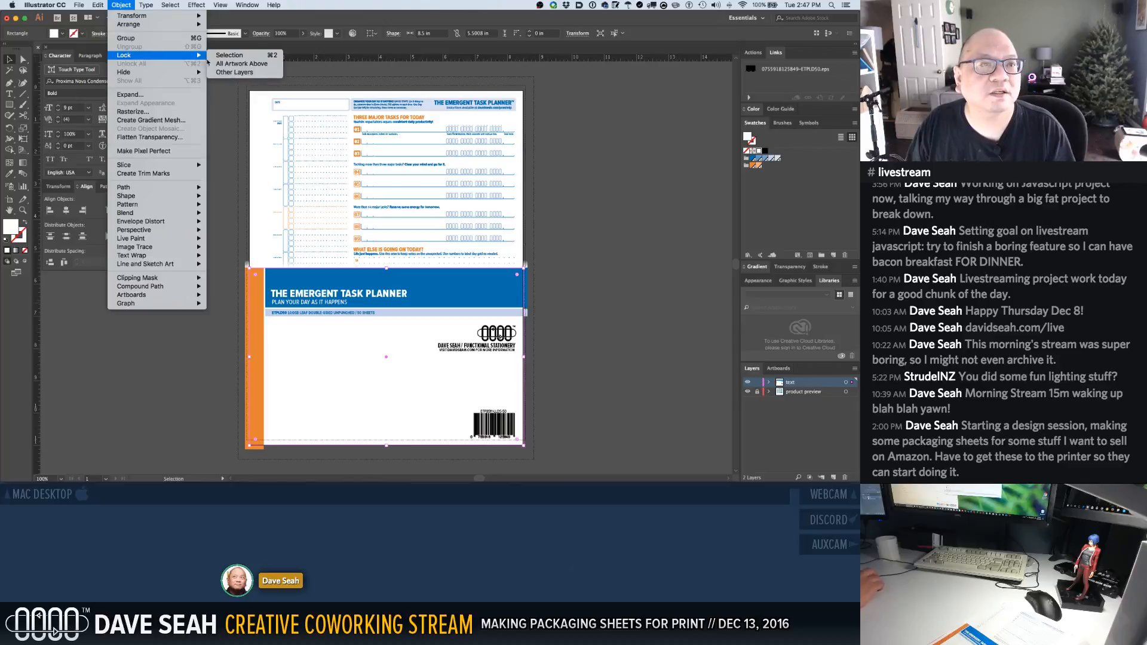
left_click(241, 56)
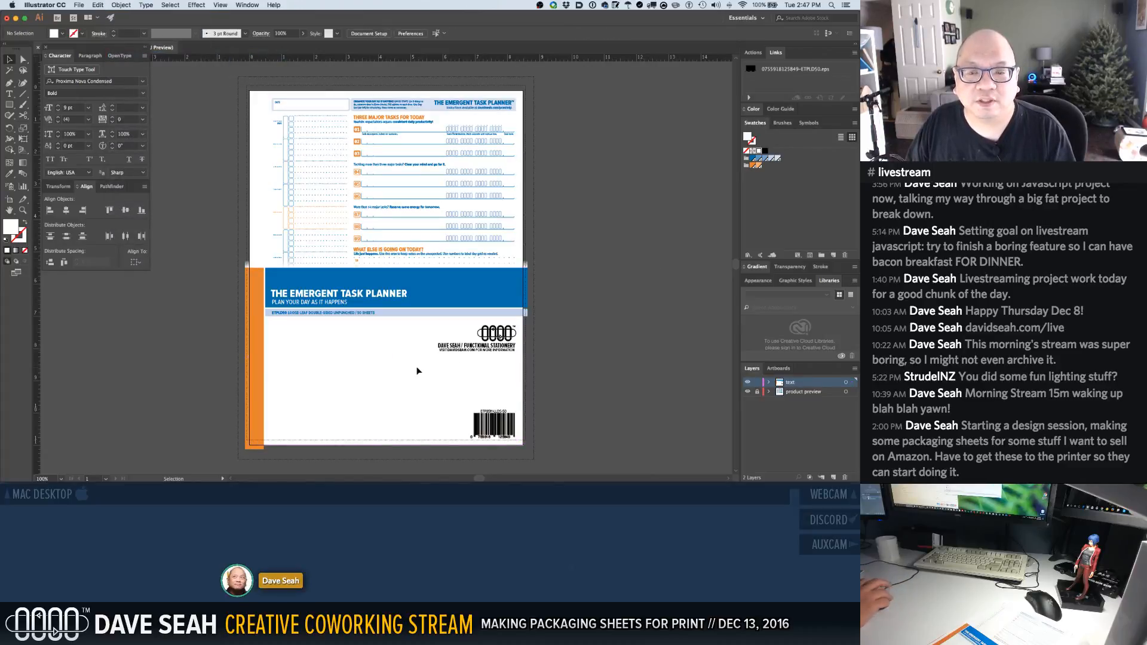
left_click(491, 347)
left_click(589, 342)
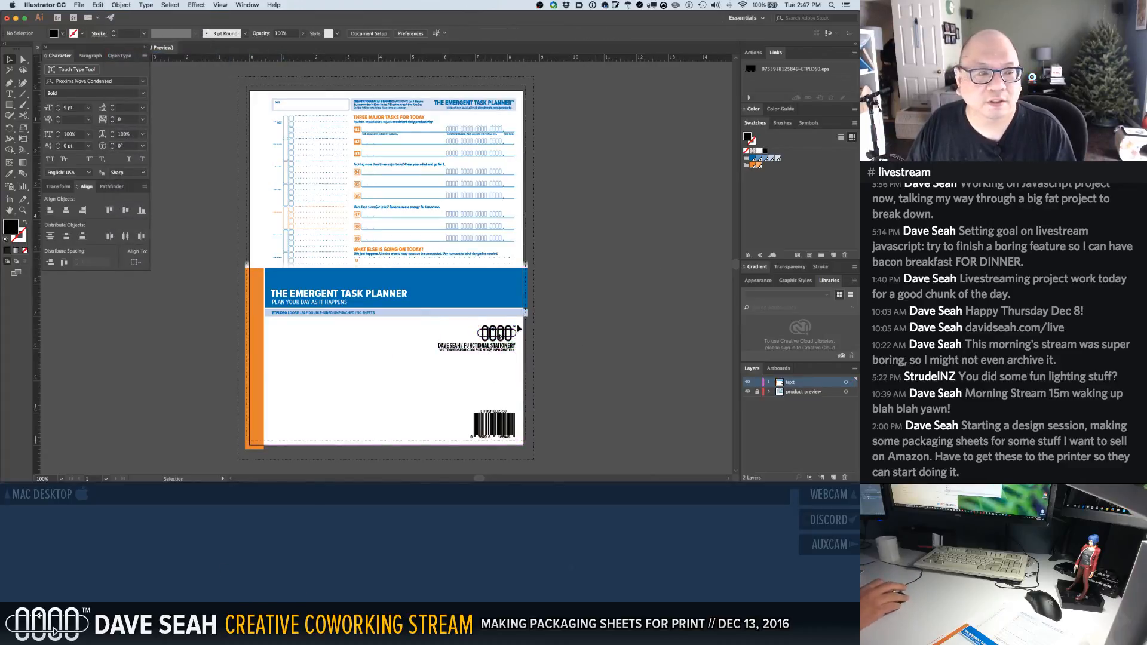
Replace the product code text above the barcode at the sheet's lower edge with ETPLD50
key("z")
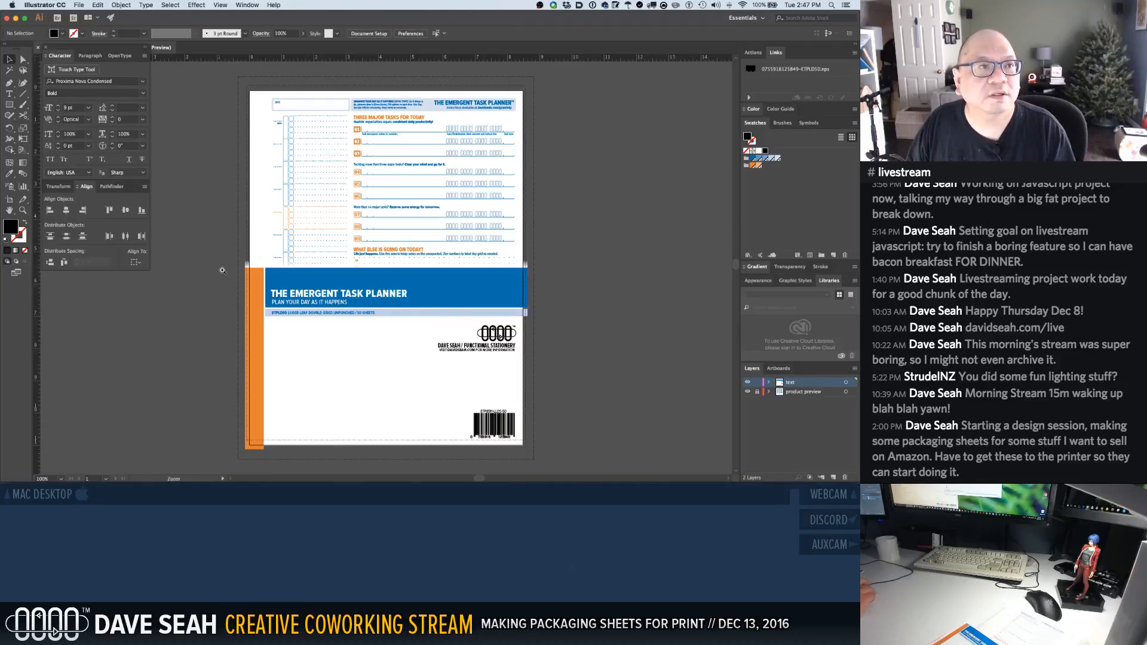
left_click_drag(248, 268, 402, 351)
left_click_drag(260, 321, 488, 329)
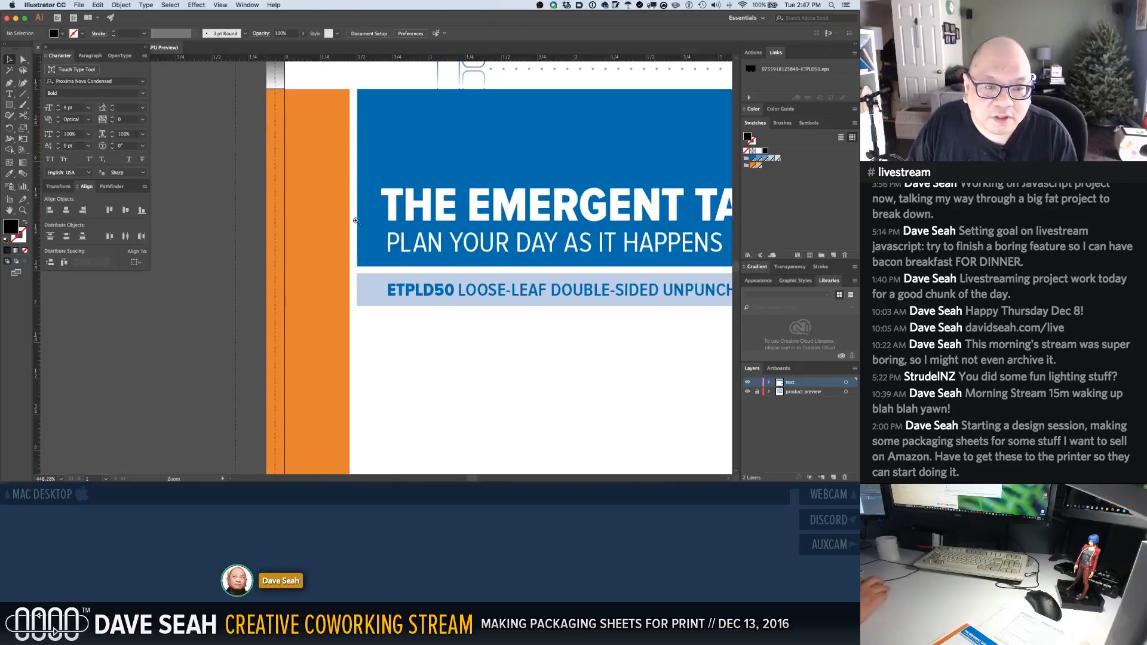
left_click_drag(356, 219, 453, 336)
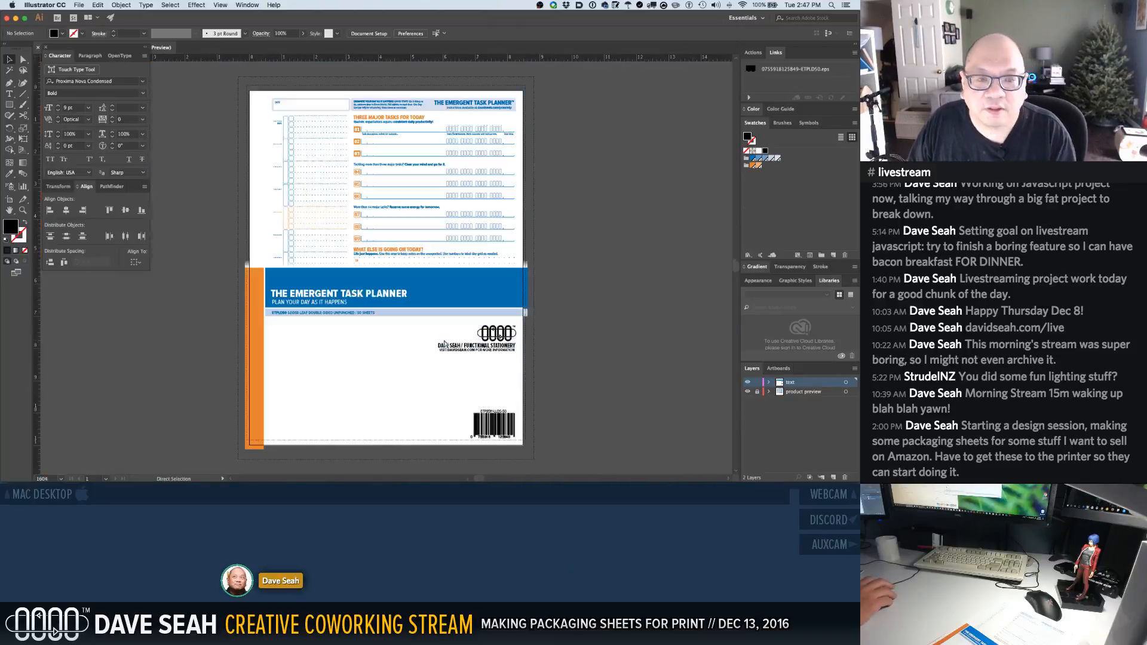
key("ctrl+1")
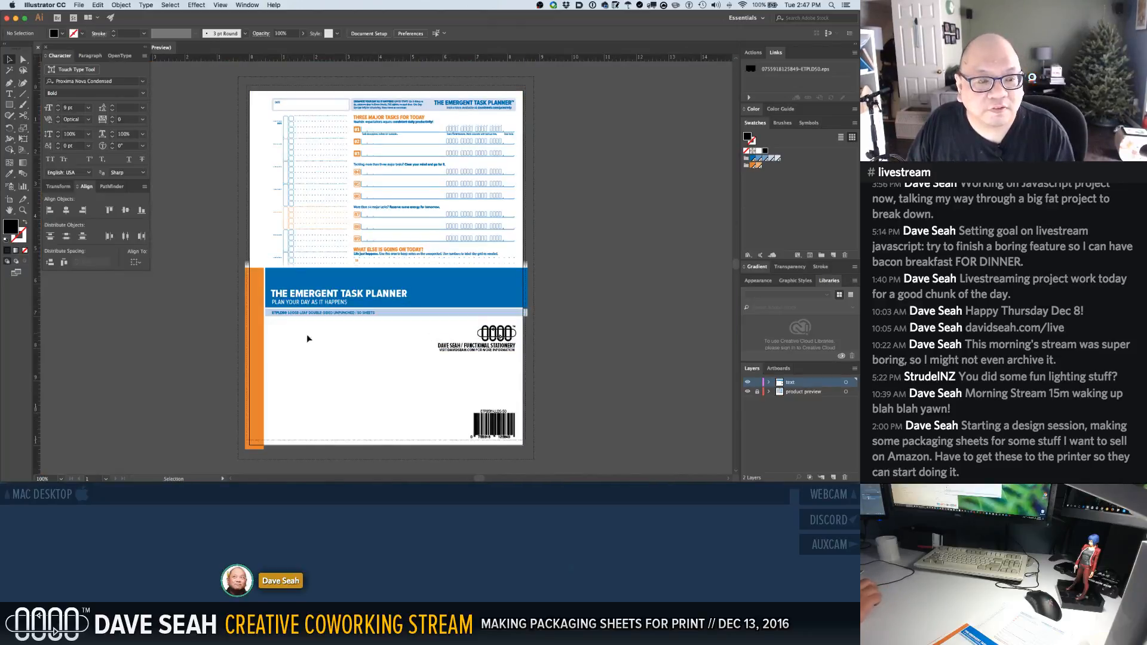
key("t")
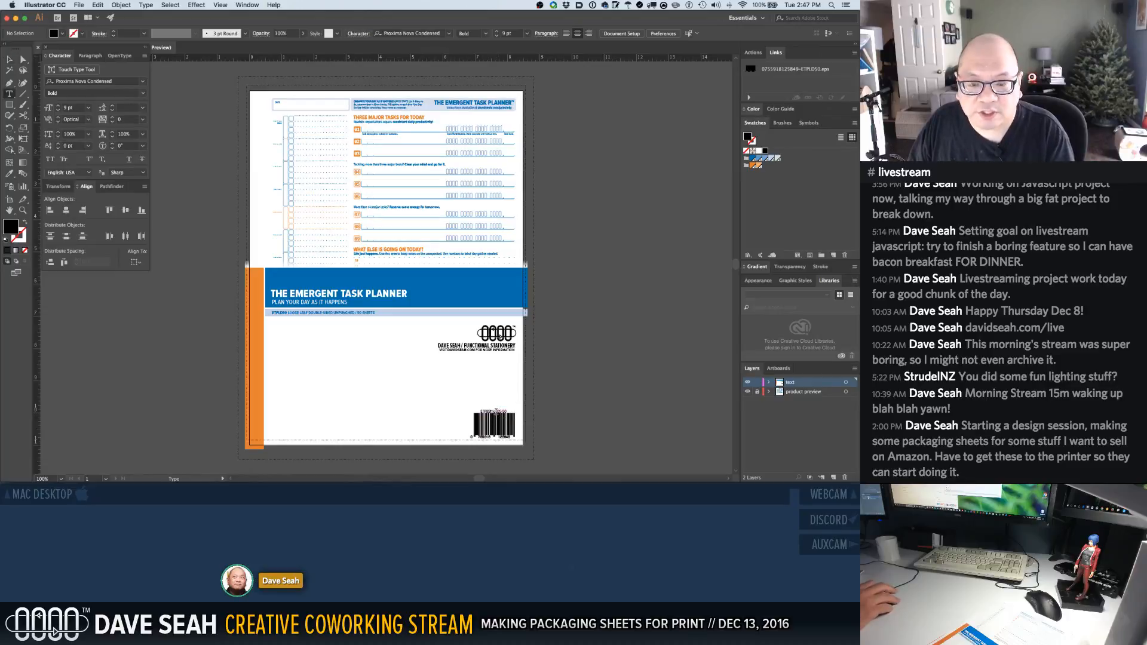
triple_click(490, 411)
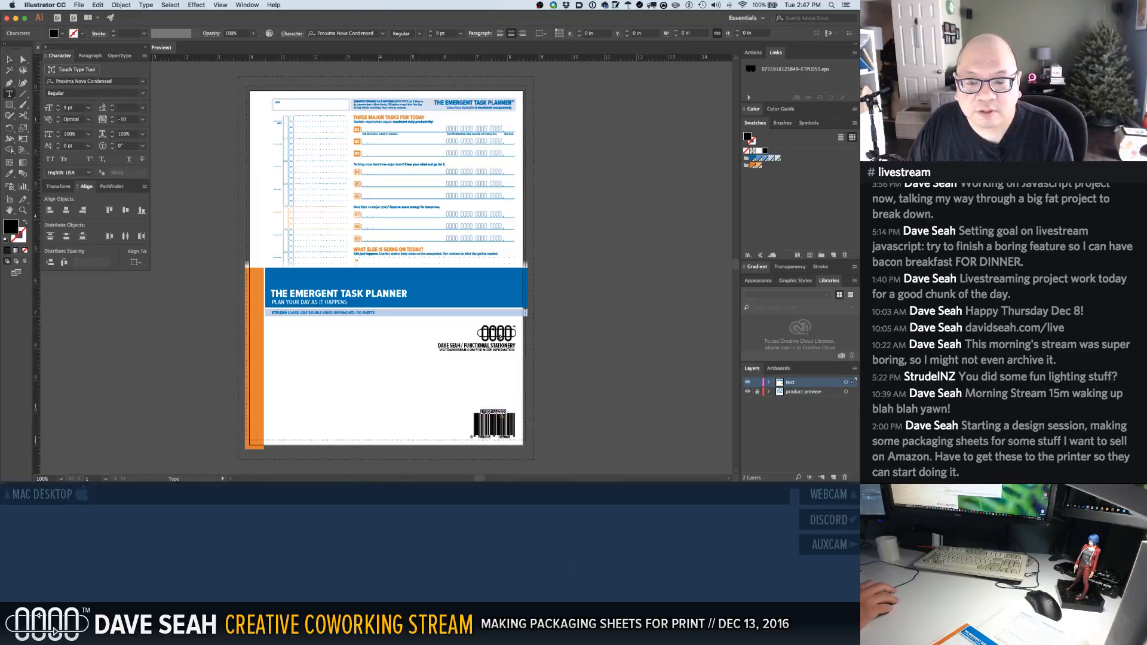
type("ETP")
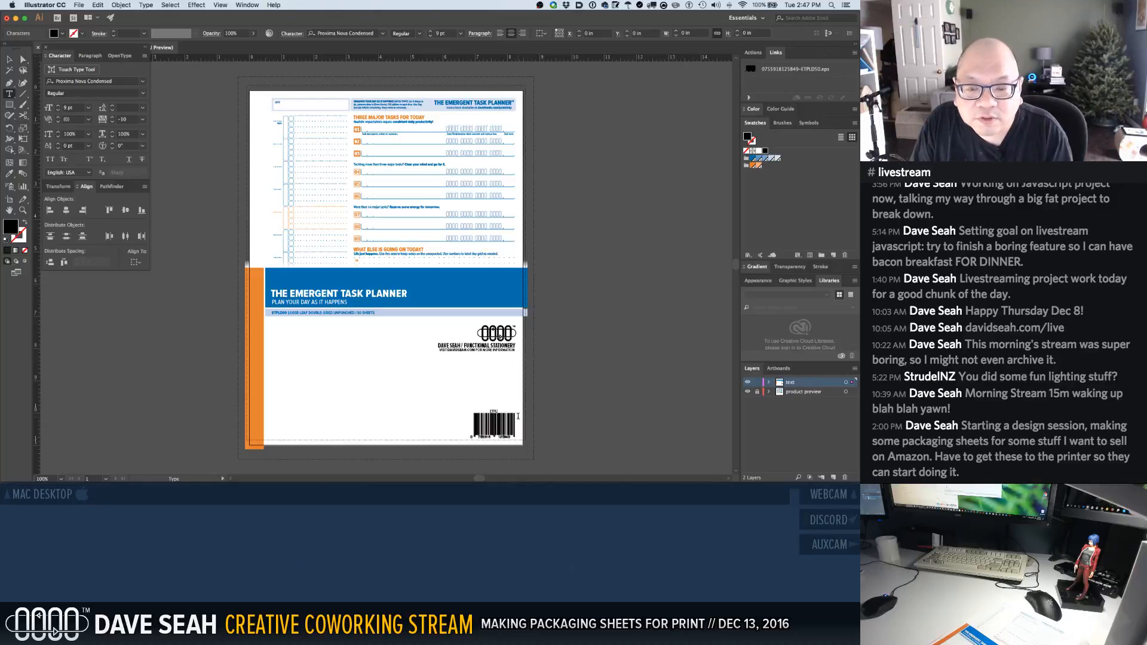
type("LD")
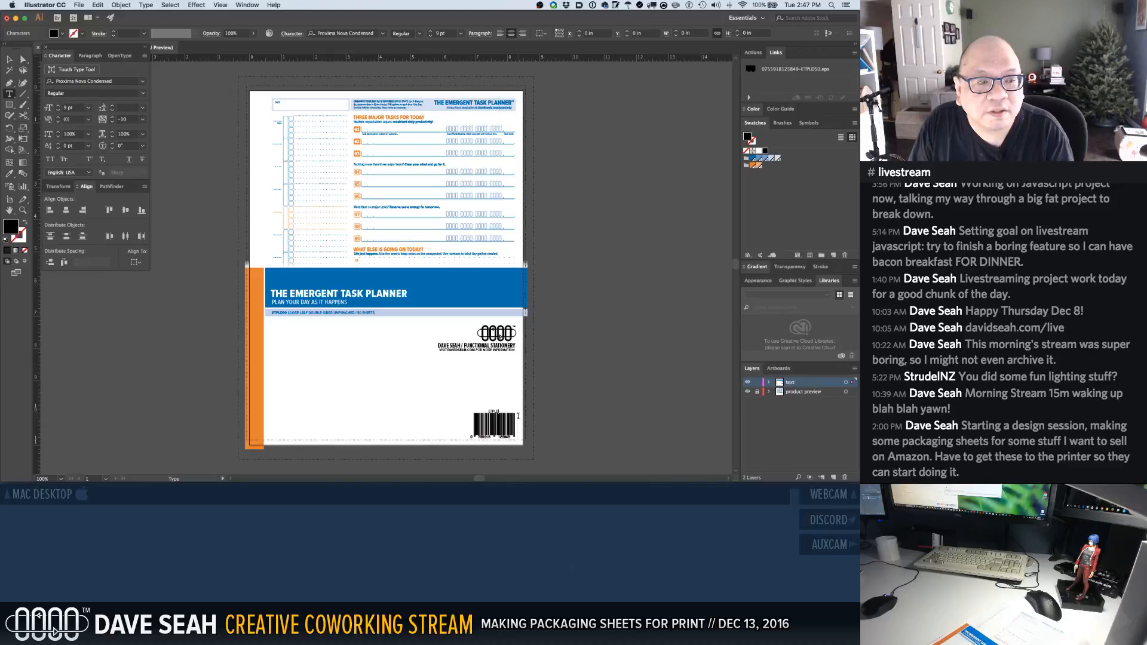
type("50")
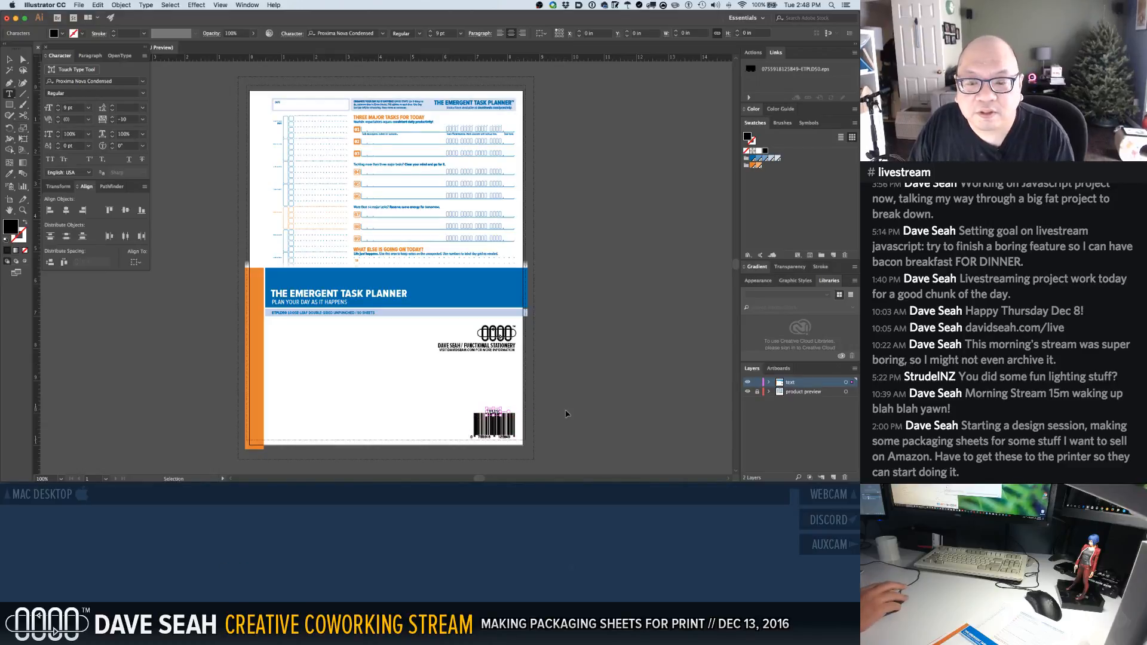
left_click(563, 417, "super")
Check the label above the barcode against the EPS file names in Finder, and save the sheet in Illustrator
left_click_drag(455, 391, 534, 441)
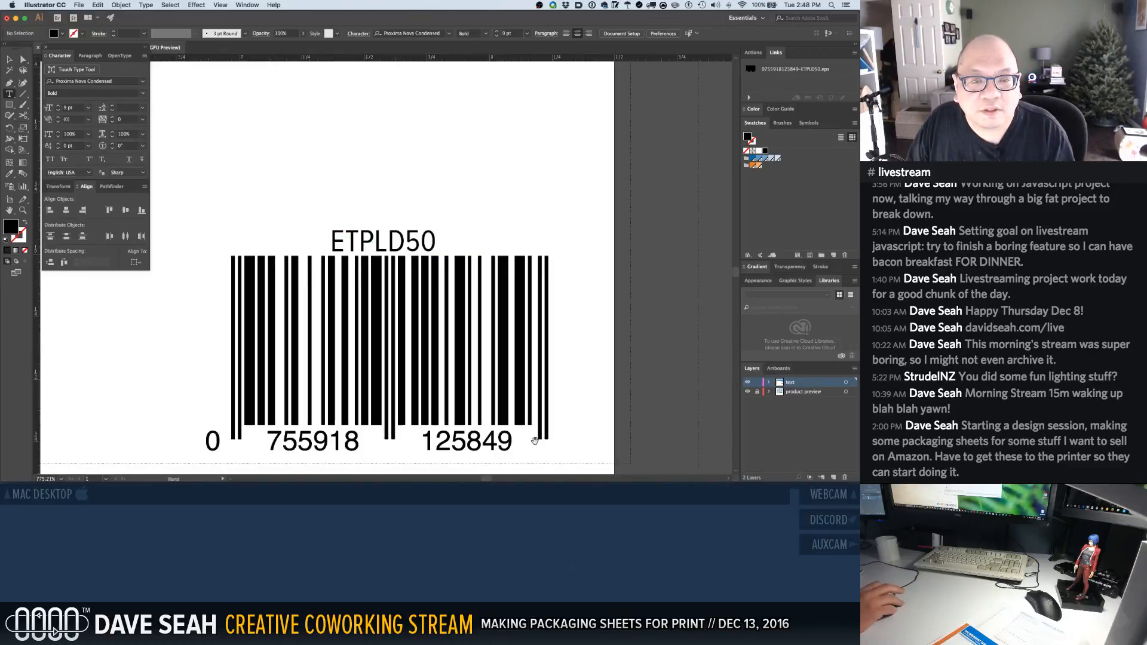
key("ctrl+Right")
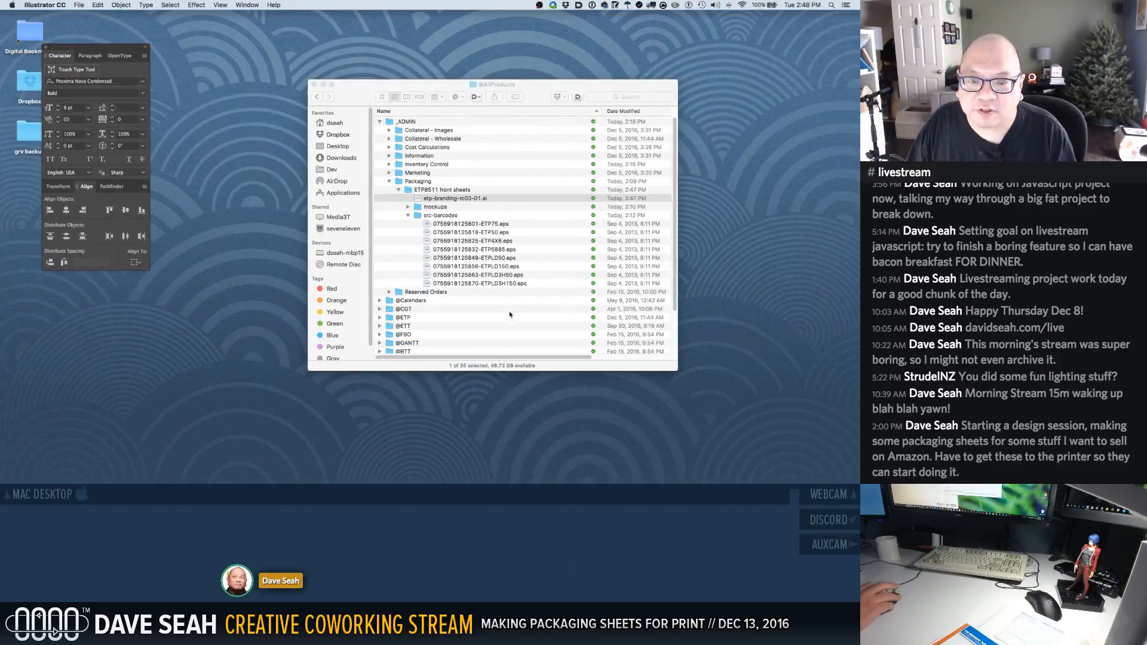
key("ctrl+Left")
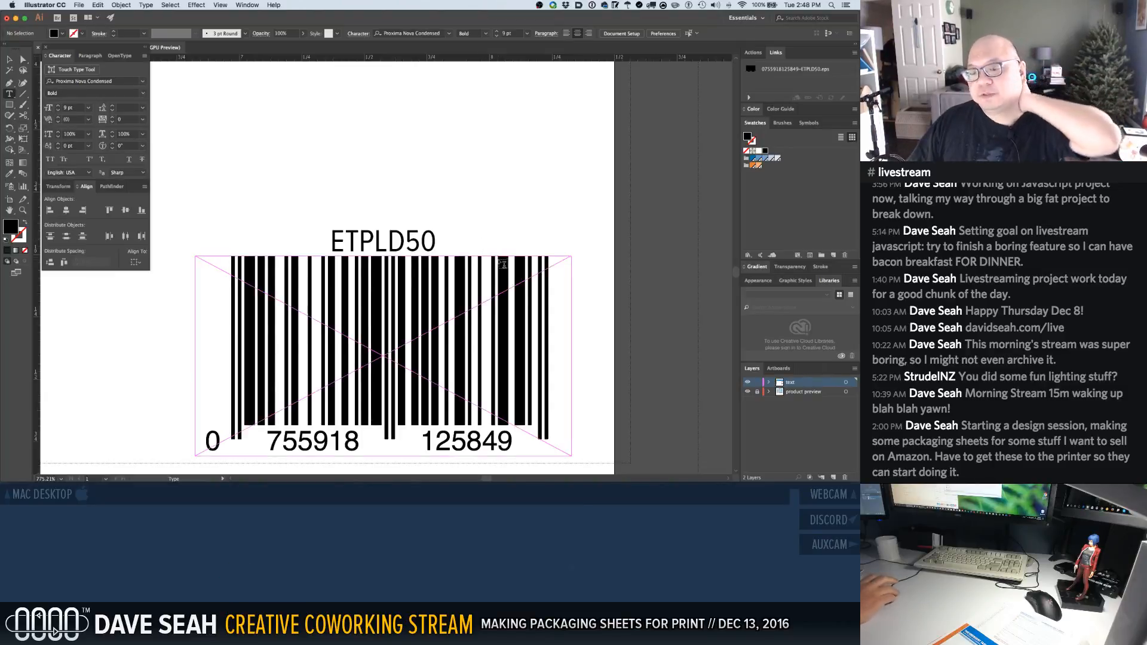
key("super+1")
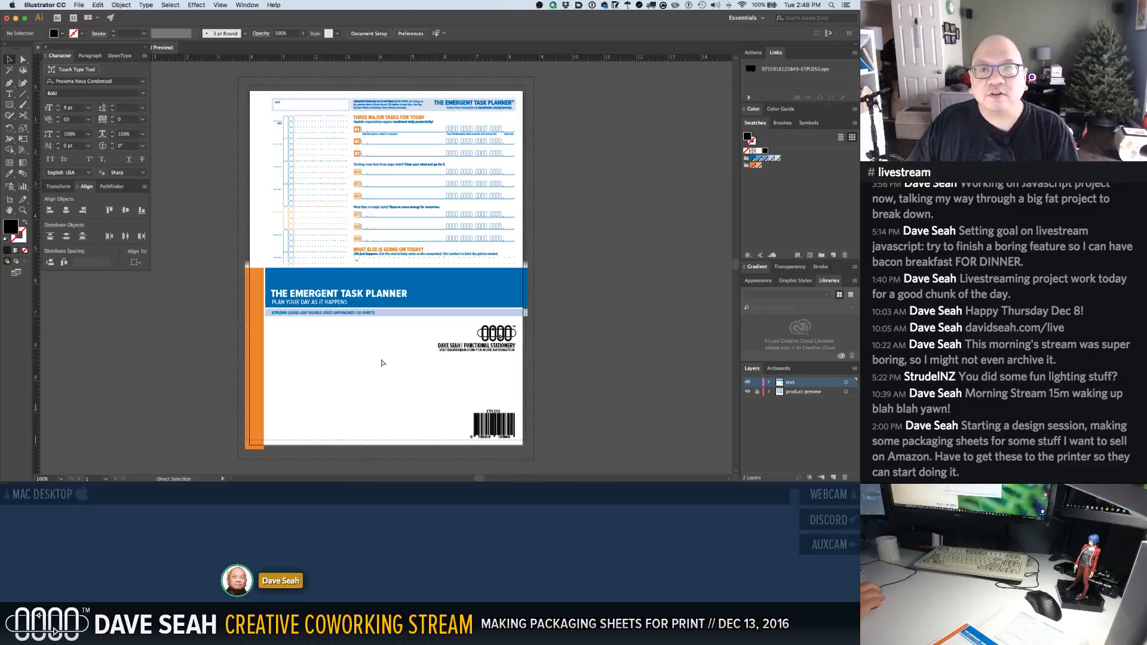
key("super+s")
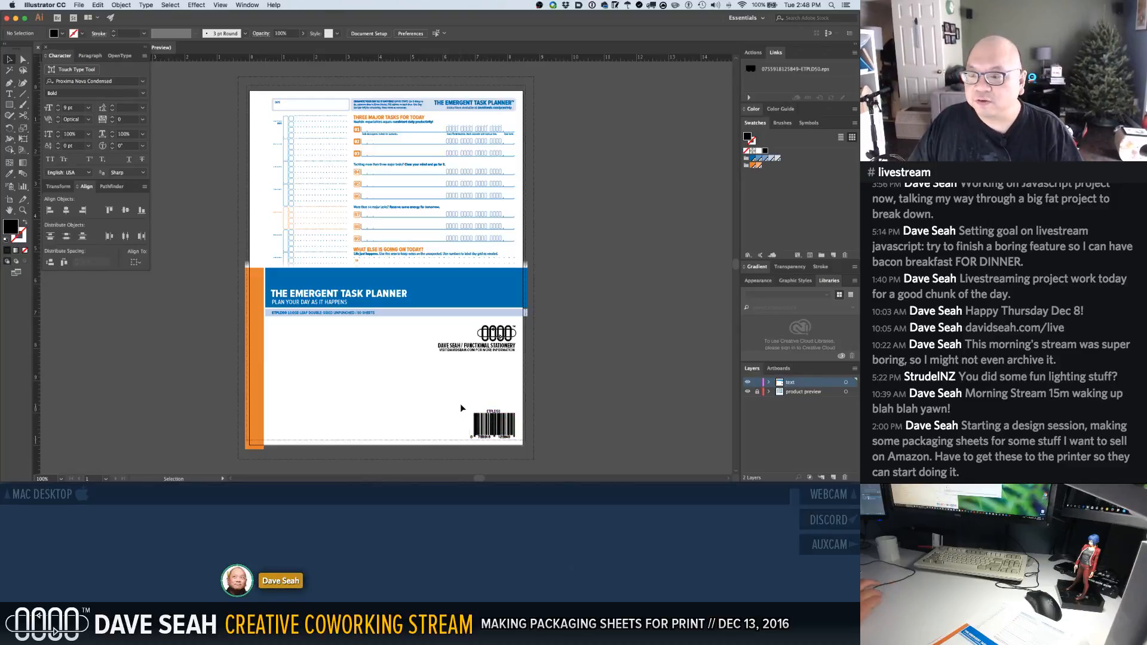
left_click(757, 392)
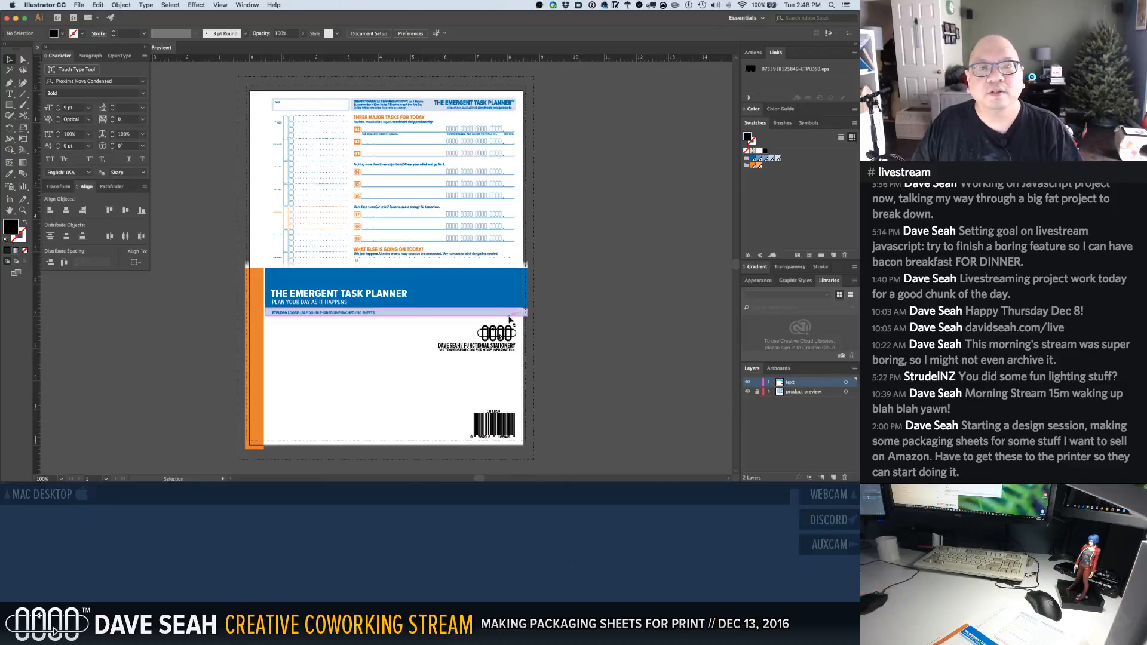
Switch to Finder, collapse the src-barcodes folder and select etp-branding-rc03-01.ai
key("ctrl+Right")
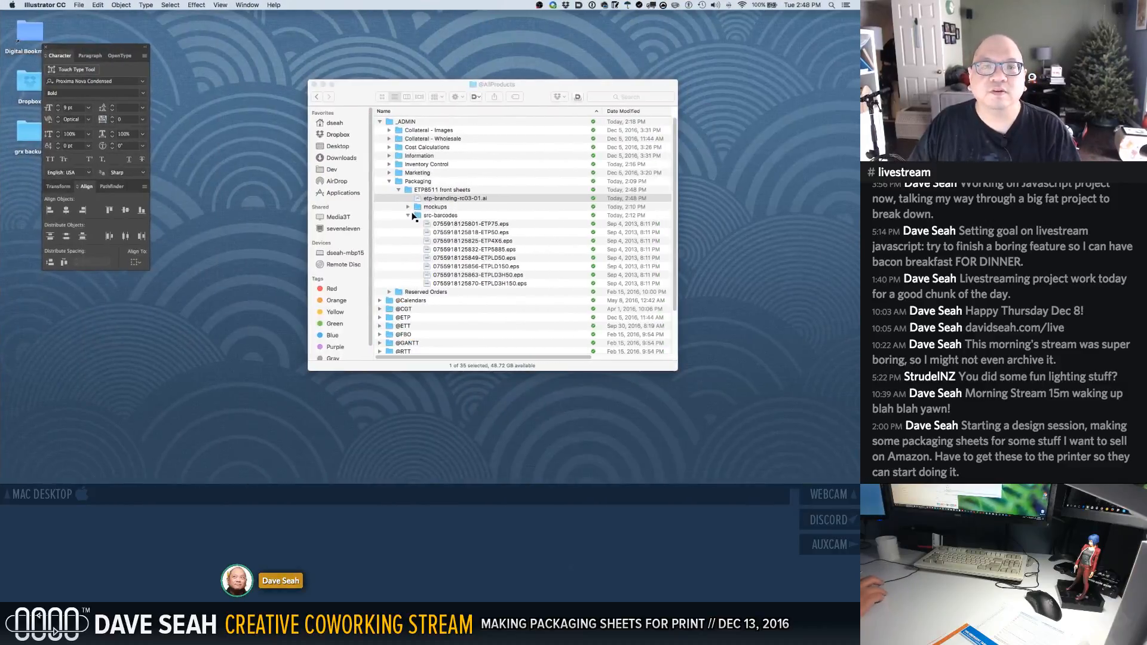
left_click(410, 216)
left_click(447, 199)
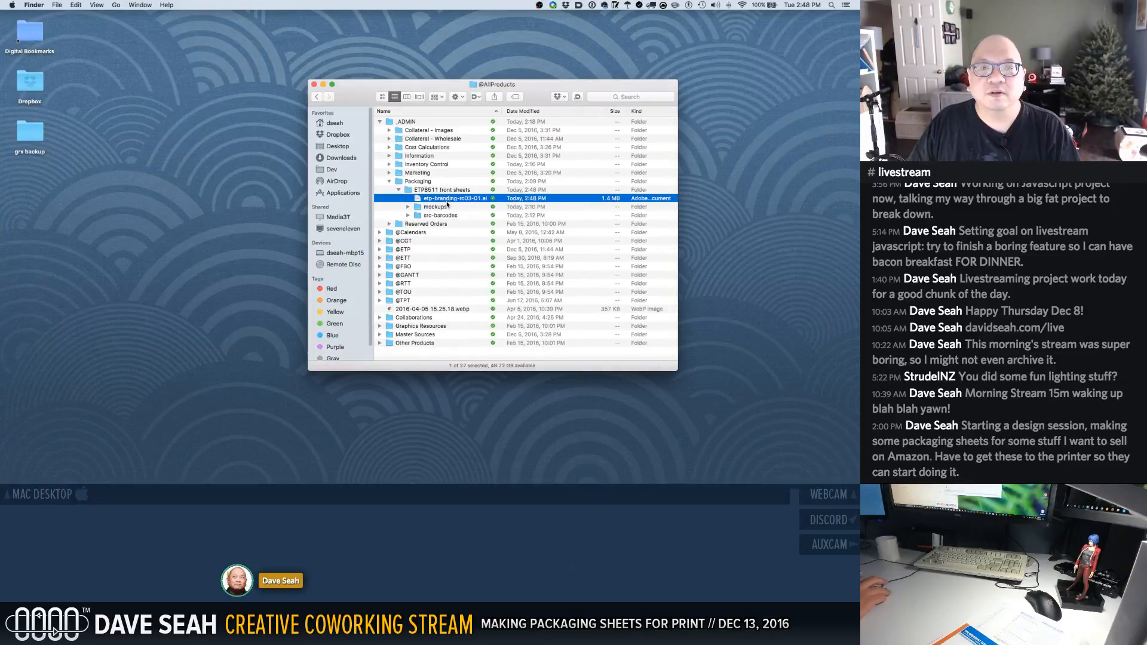
left_click(475, 199)
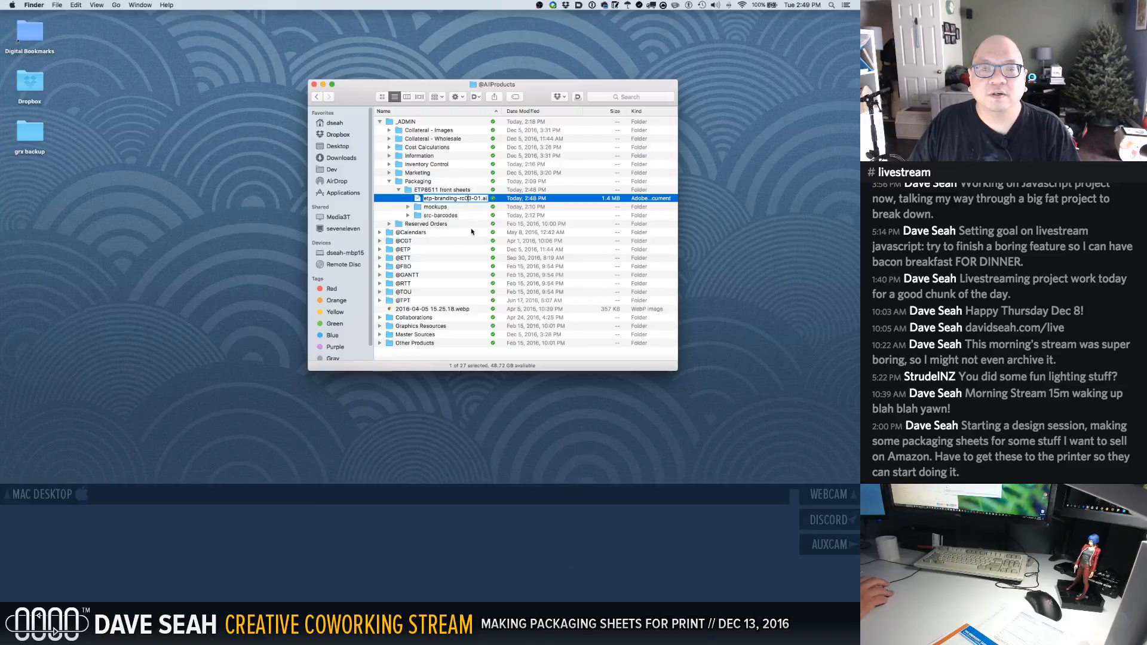
left_click(464, 247)
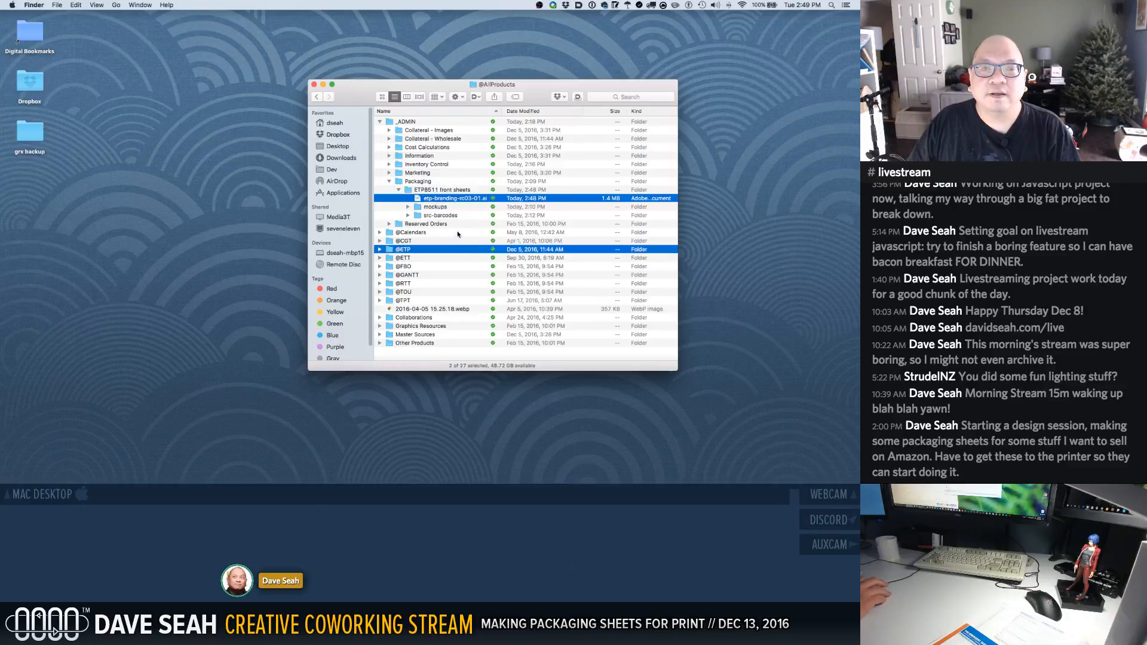
left_click(463, 233)
left_click(421, 213)
left_click(420, 207)
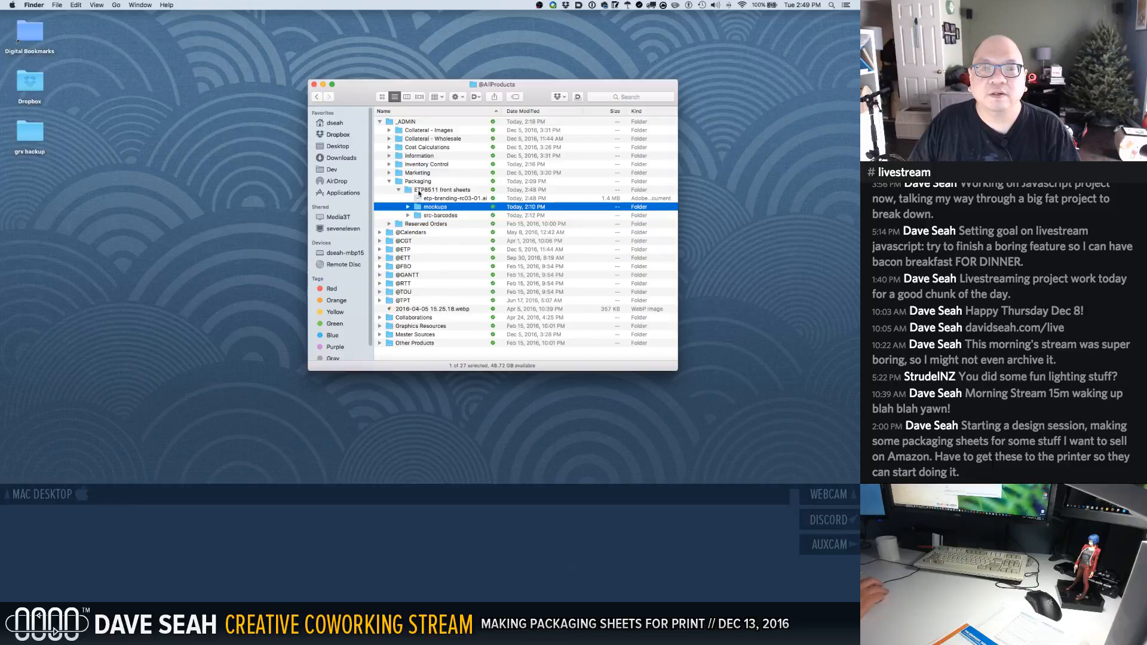
Open the ETP8511 front sheets folder and create a subfolder named master in it
double_click(419, 190)
right_click(435, 223)
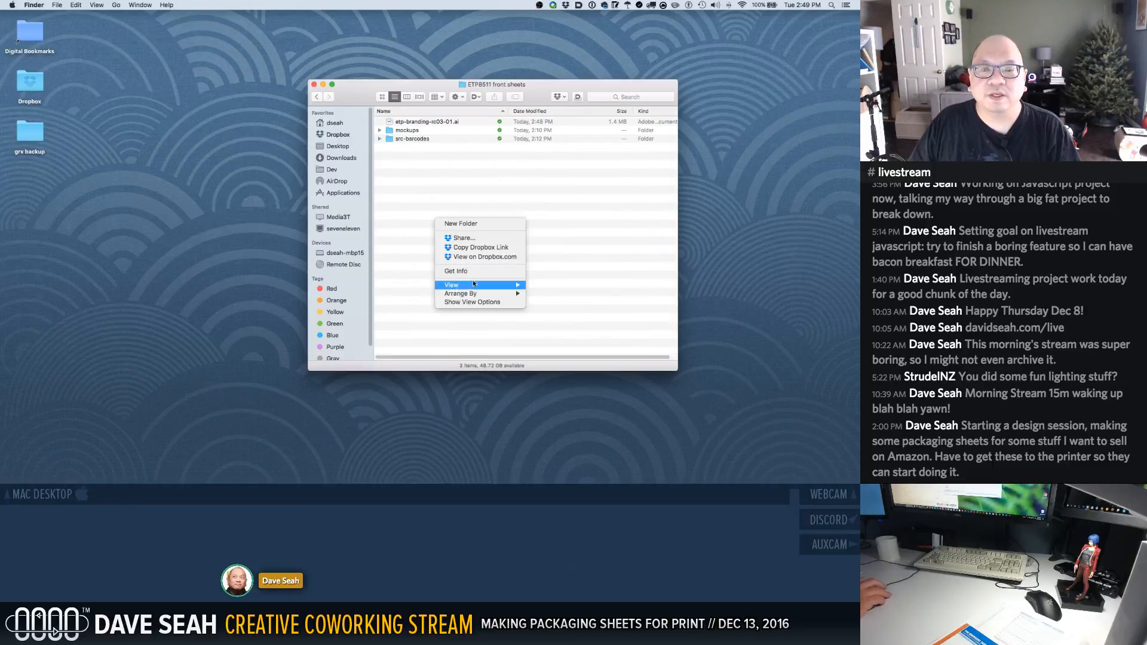
mouse_move(478, 286)
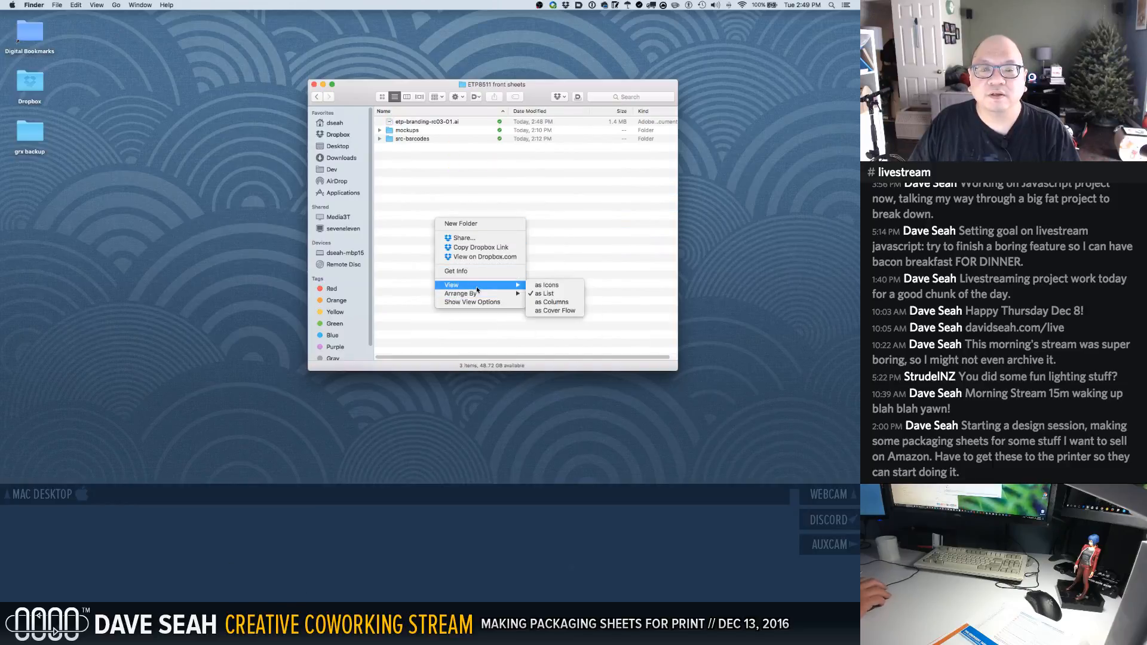
left_click(463, 224)
type("master")
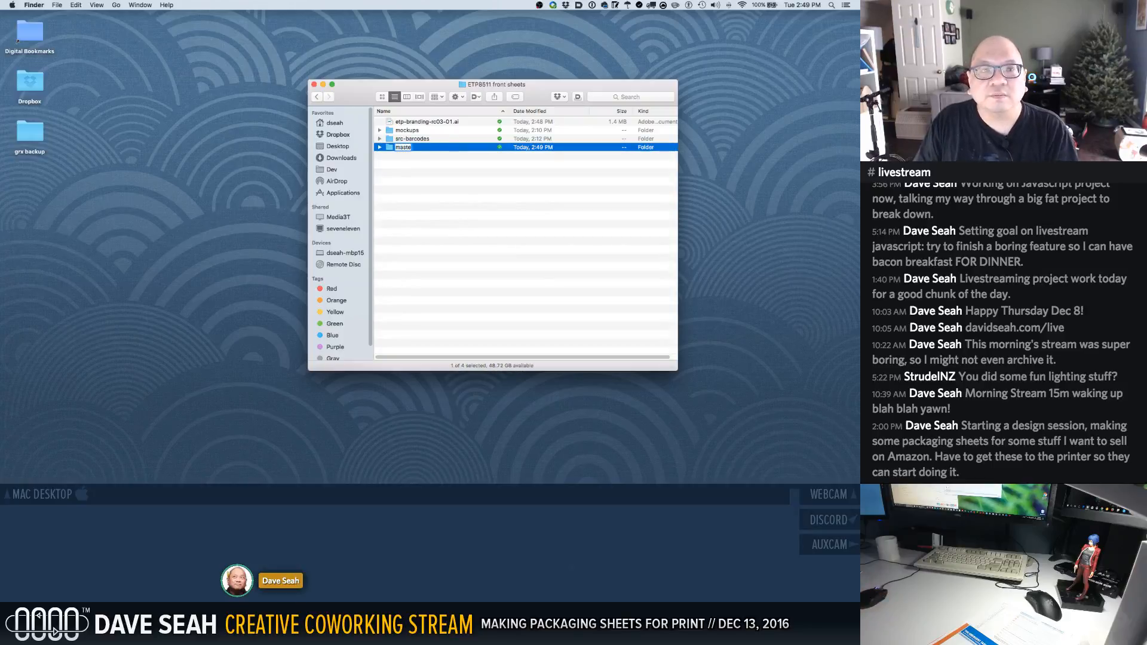
key("Return")
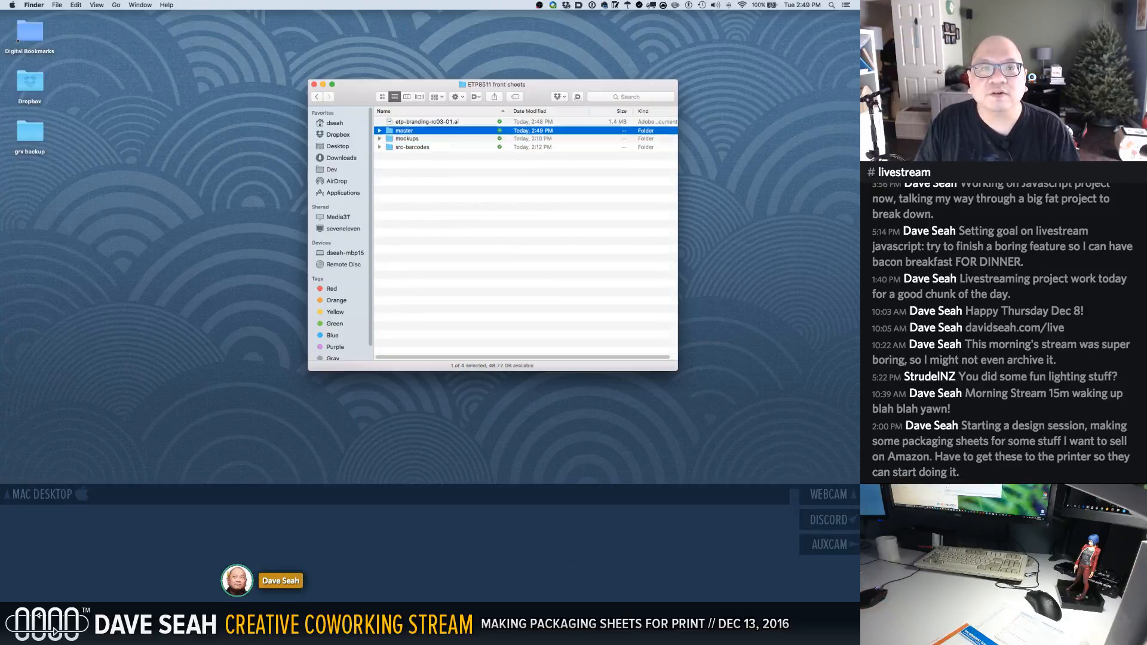
Close the packaging document in Illustrator and move etp-branding-rc03-01.ai into the master folder in Finder
left_click(421, 122)
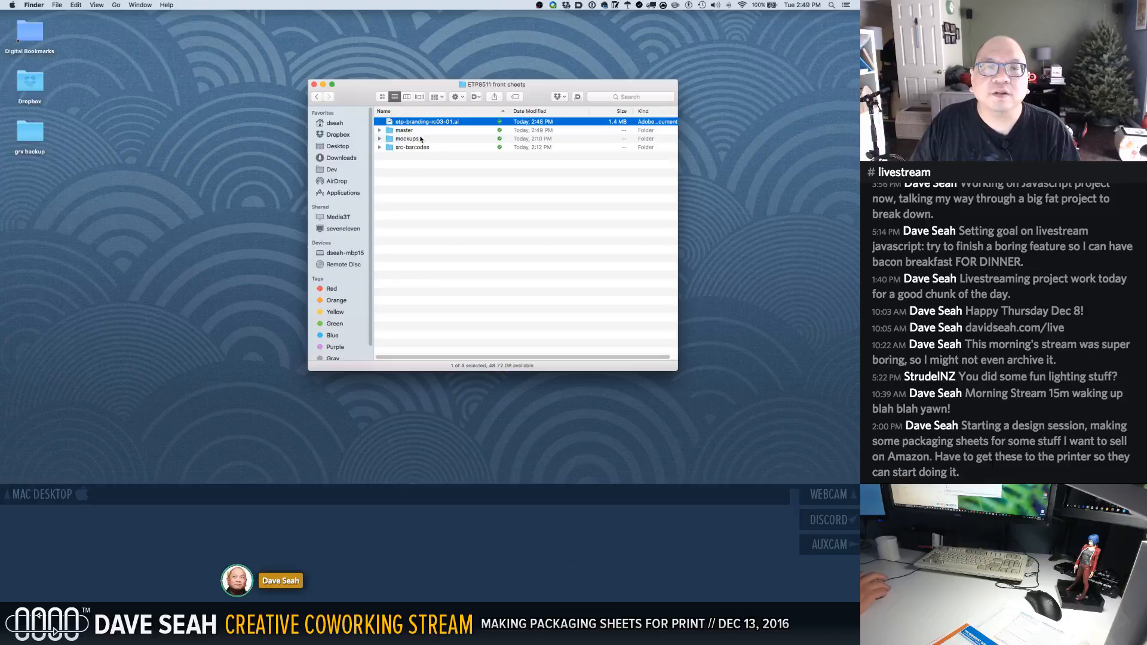
key("super+Tab")
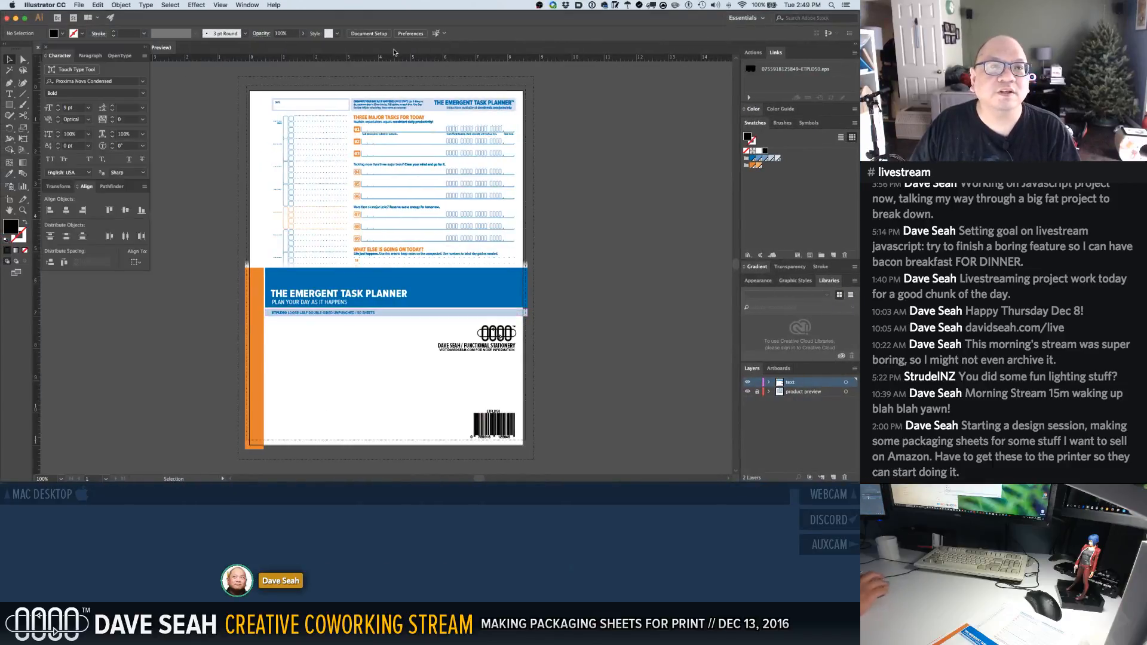
key("super+w")
key("super+Tab")
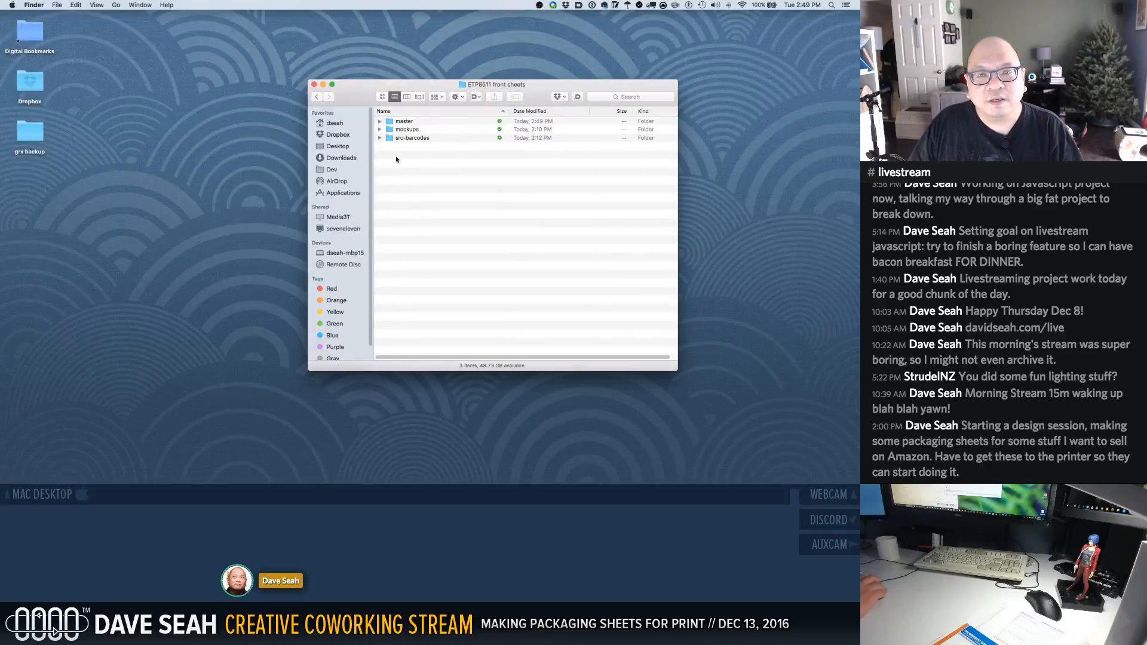
left_click(379, 121)
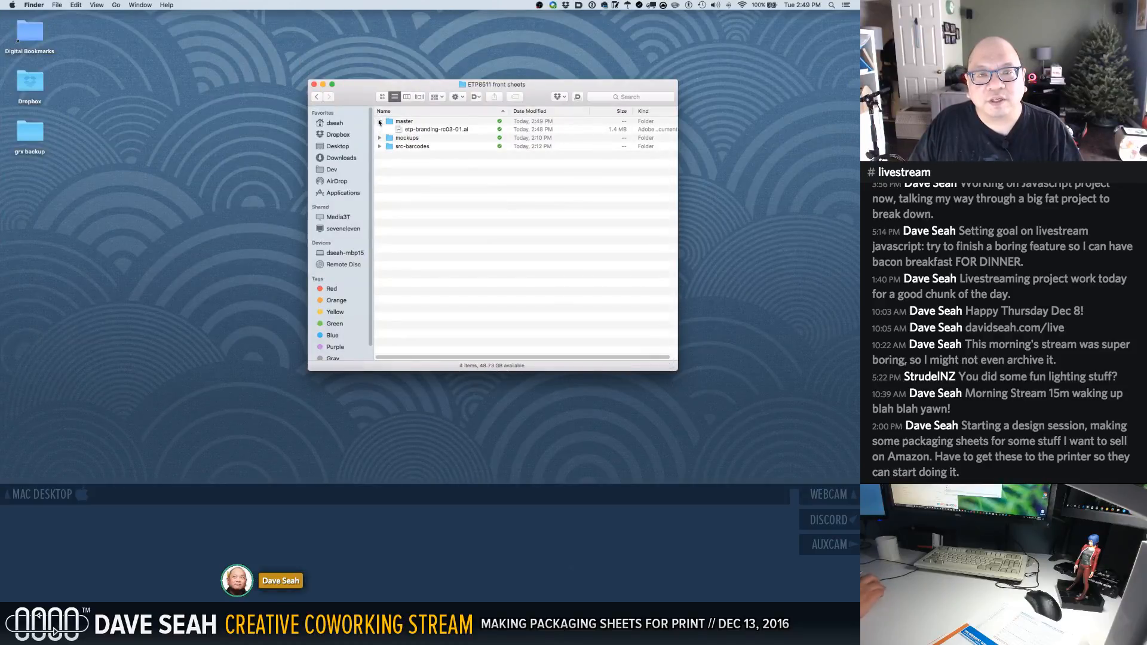
left_click(379, 122)
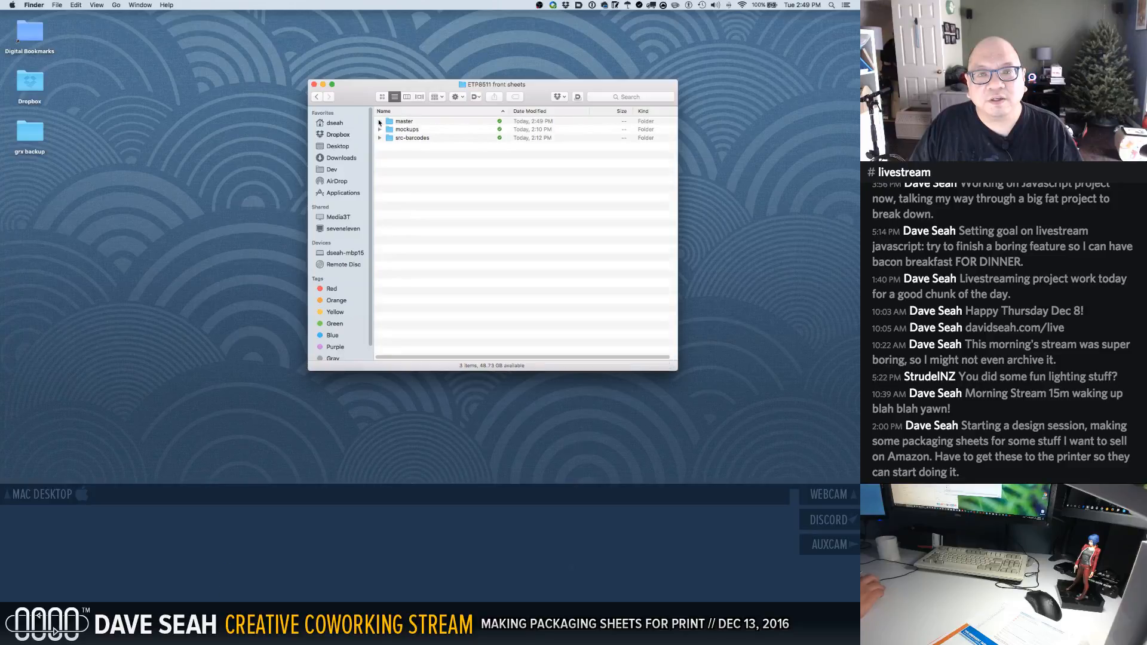
left_click(492, 85, "super")
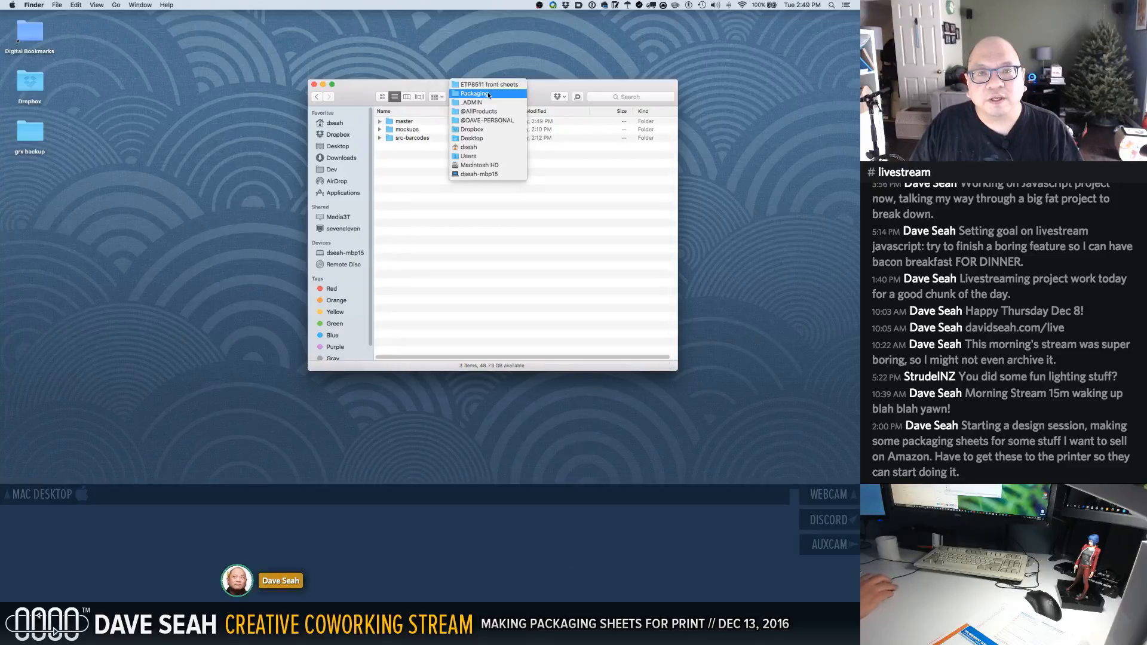
left_click(488, 94)
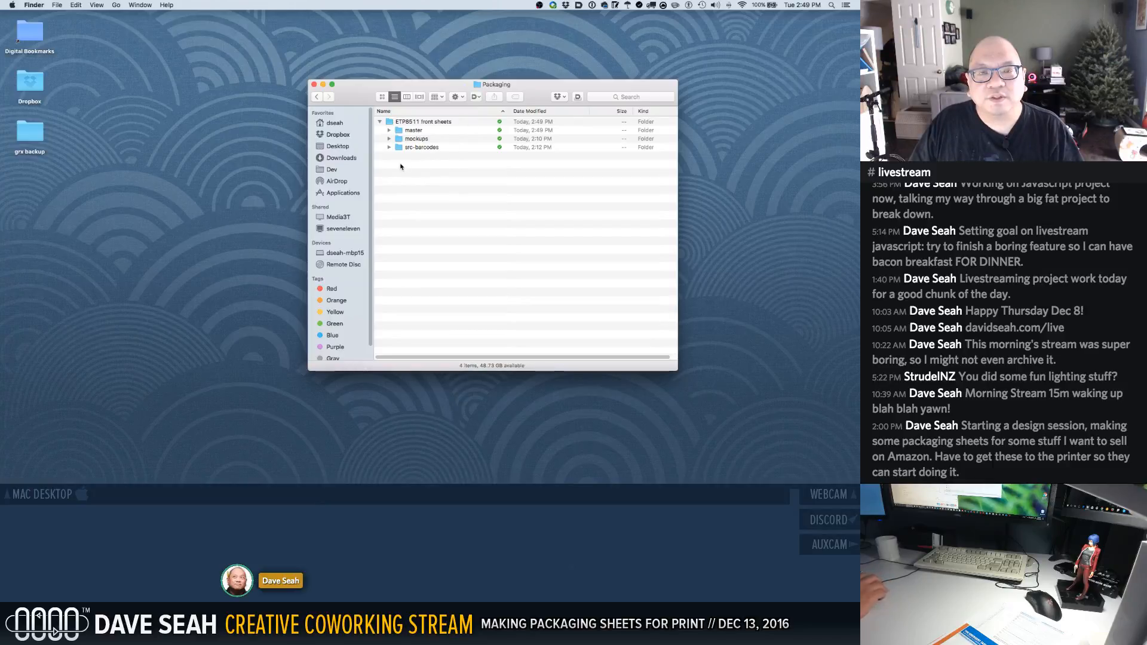
double_click(401, 122)
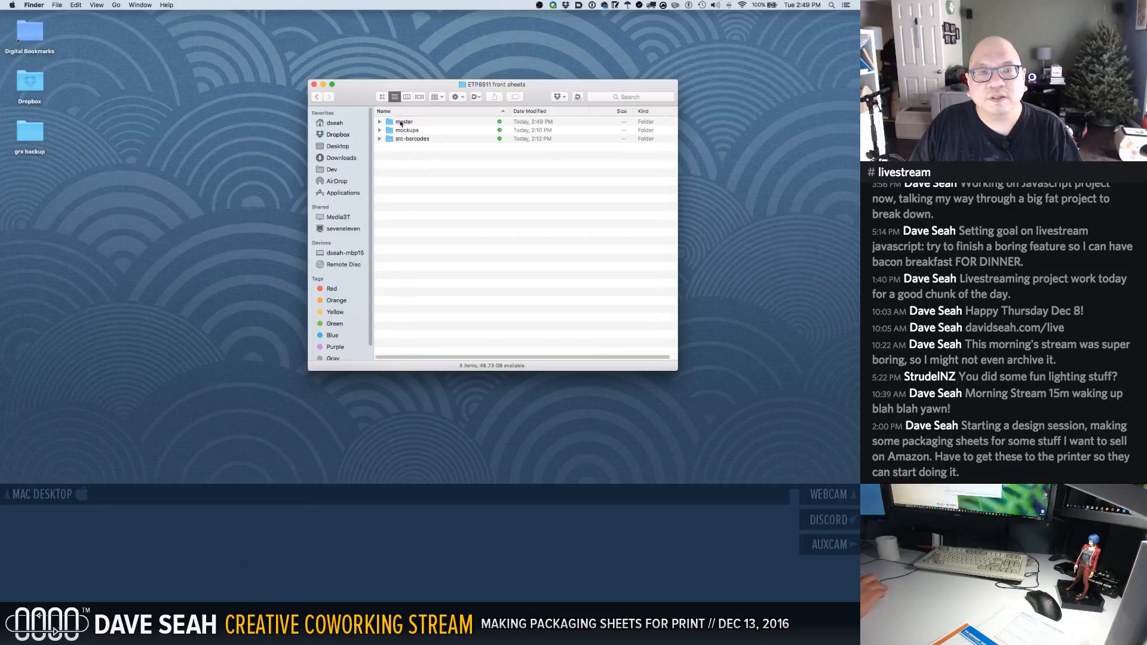
right_click(414, 165)
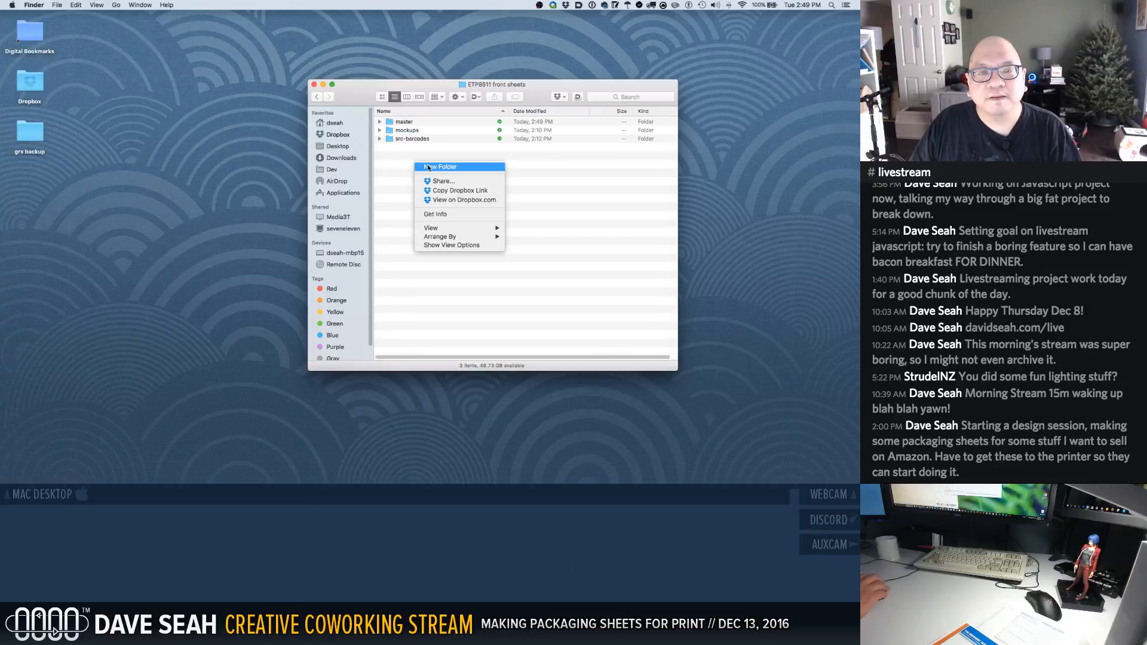
Expand the master folder to list the etp-branding-rc03-01.ai file inside it
left_click(378, 122)
left_click(378, 123)
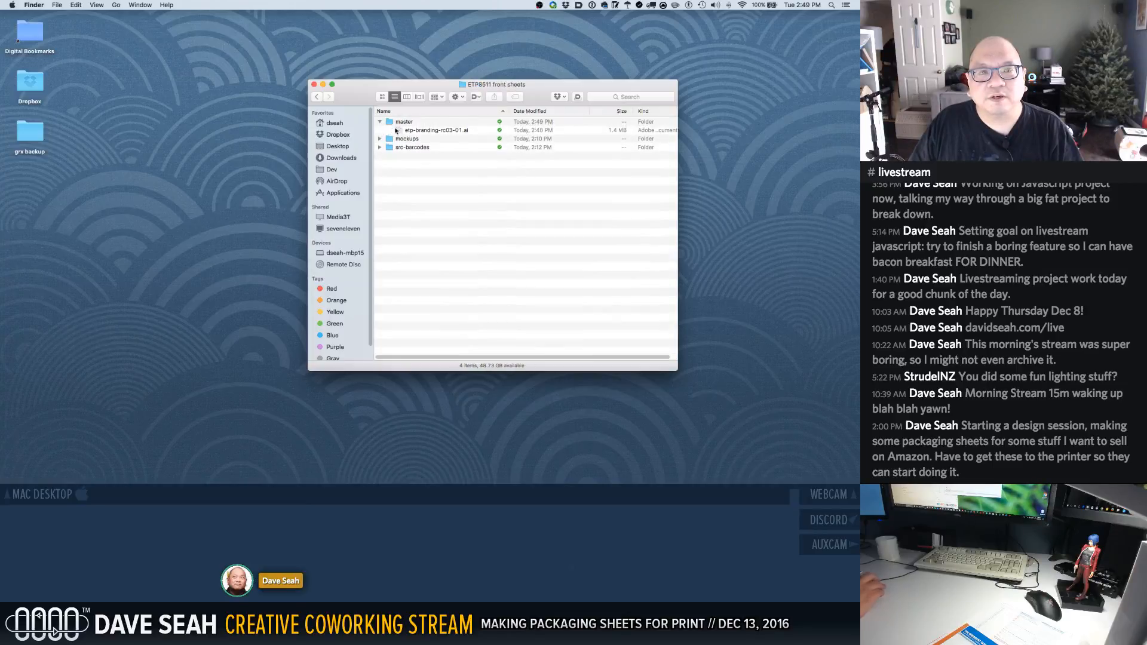
left_click(412, 131)
left_click(420, 184)
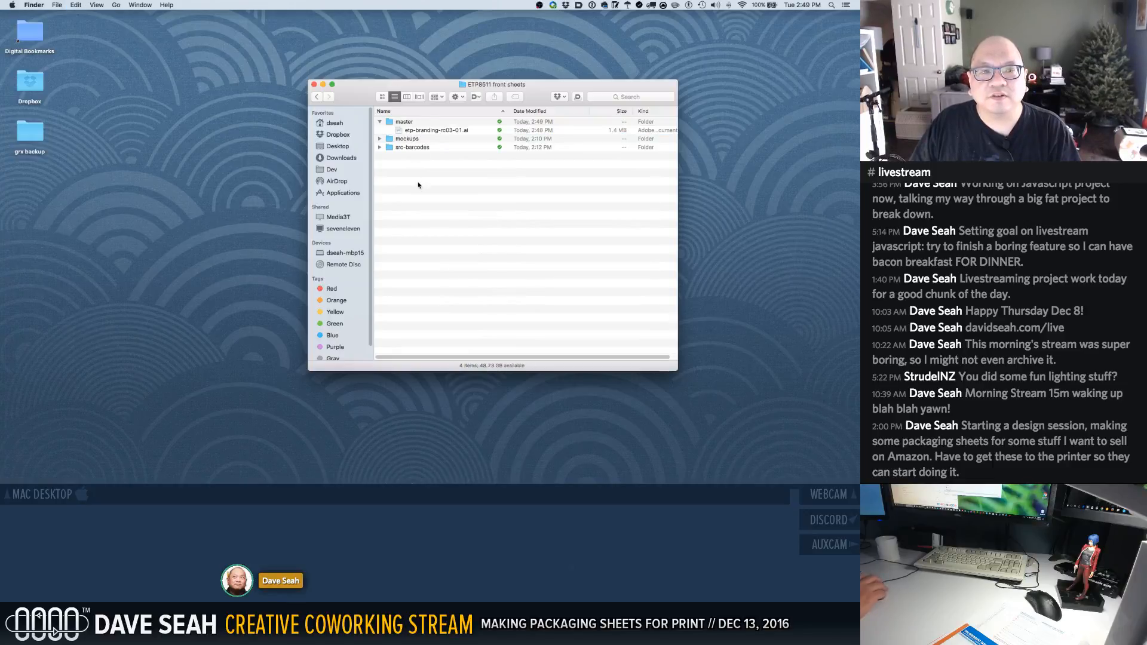
Collapse the master folder and paste a copy of etp-branding-rc03-01.ai into the ETP8511 front sheets folder
left_click(380, 122)
right_click(398, 166)
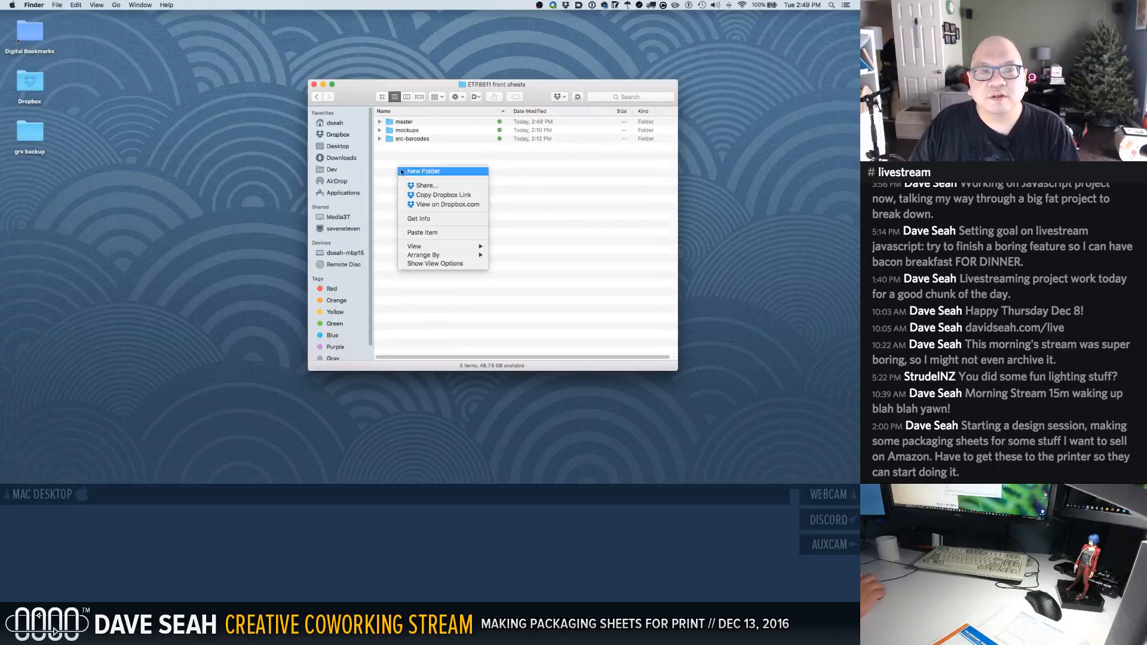
left_click(386, 159)
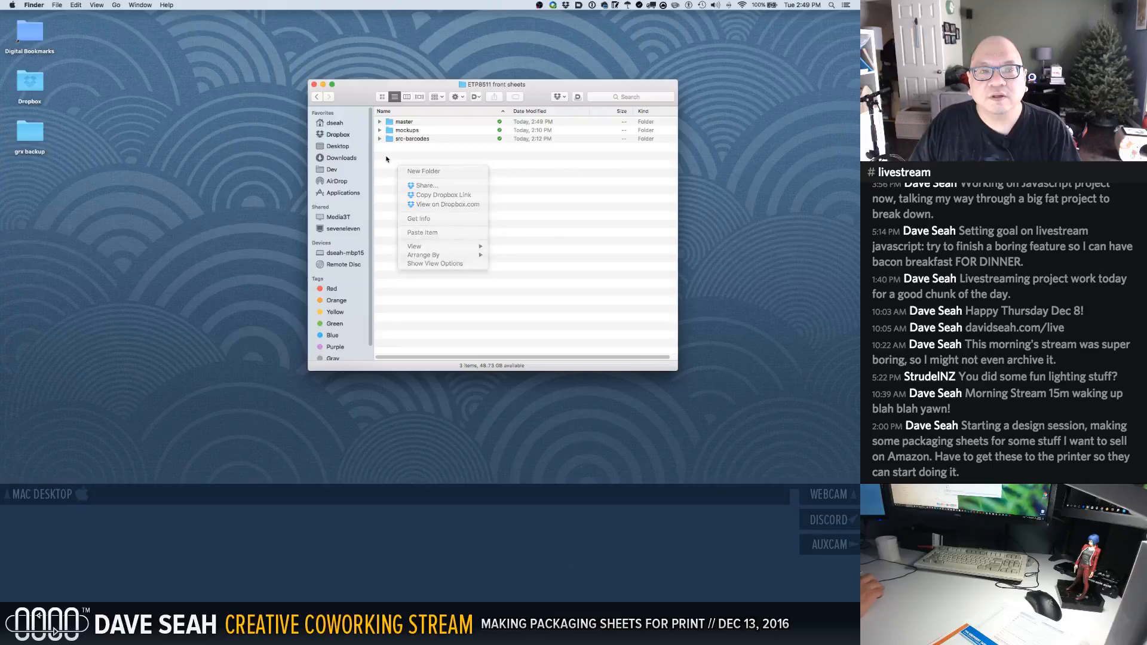
key("super+v")
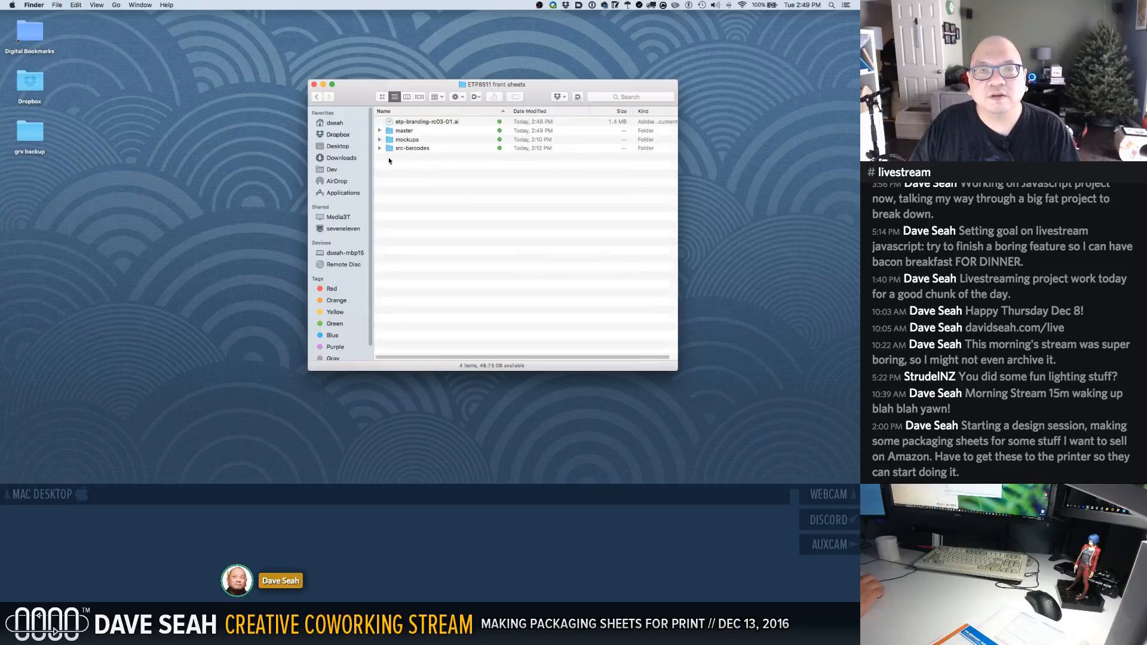
key("super+z")
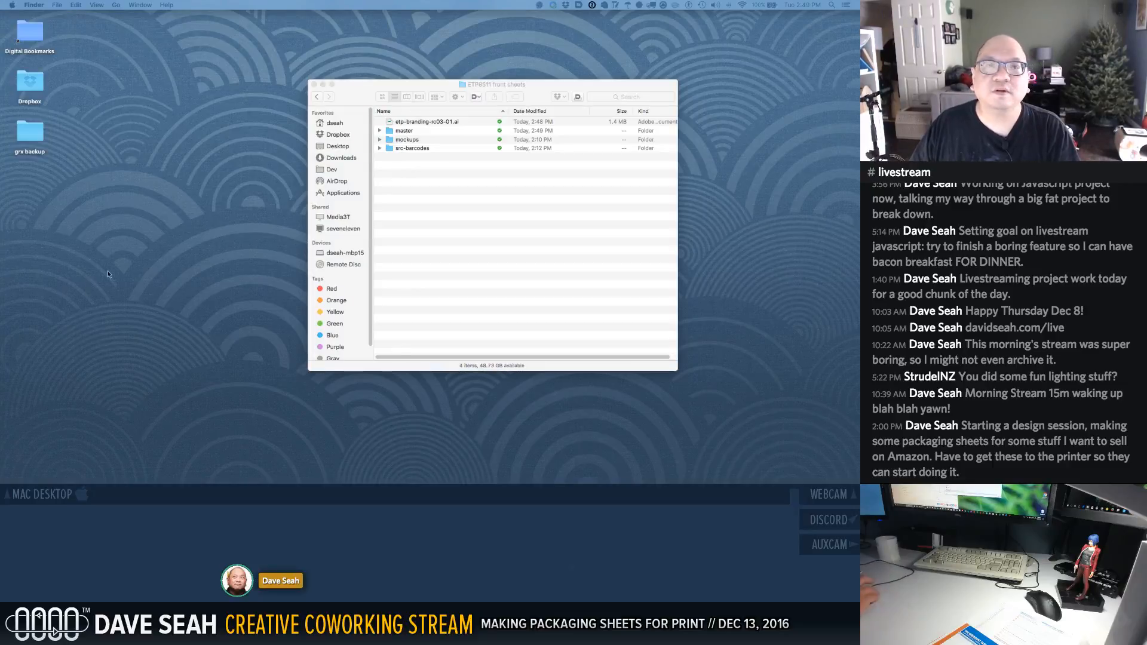
Edit the name of the pasted etp-branding-rc03-01.ai copy, removing everything between the etp- prefix and the extension
left_click(419, 124)
left_click(419, 124)
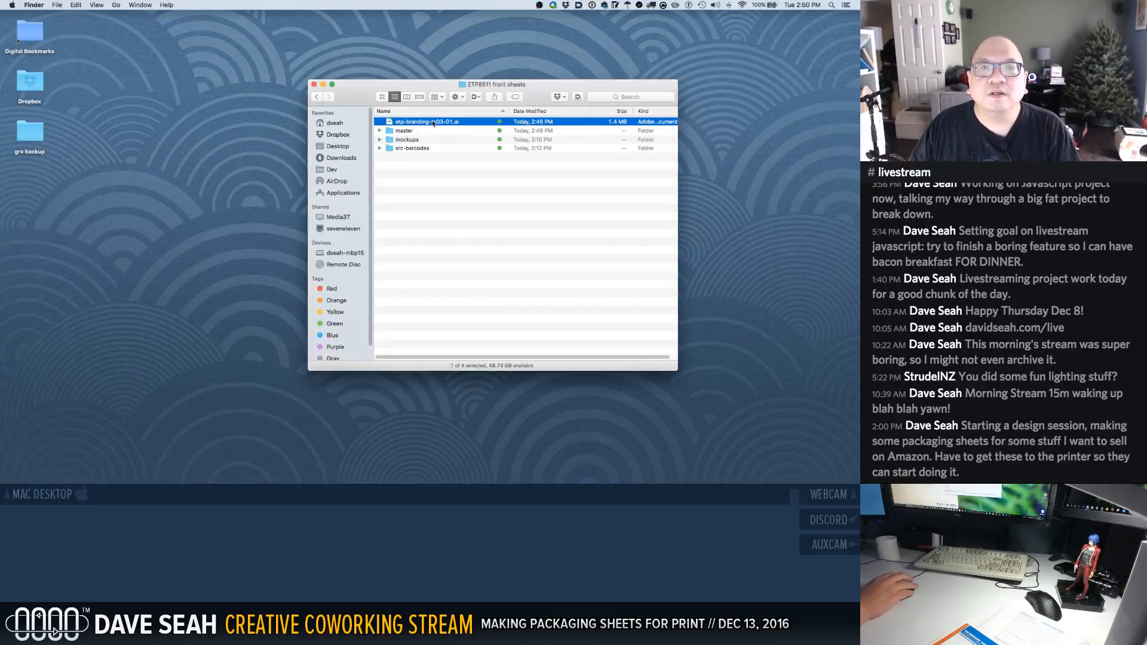
left_click(447, 127)
key("Left")
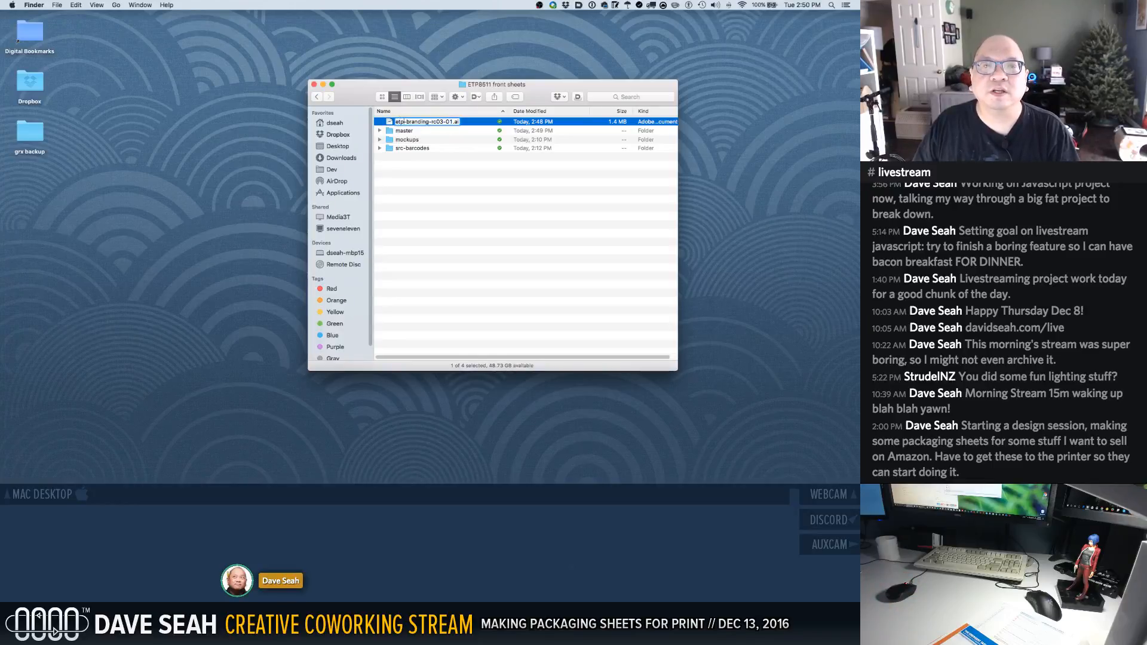
key("shift+Right")
key("shift+Right")
key("shift+Right")
key("shift+Right")
key("shift+Right")
key("shift+Right")
key("shift+Right")
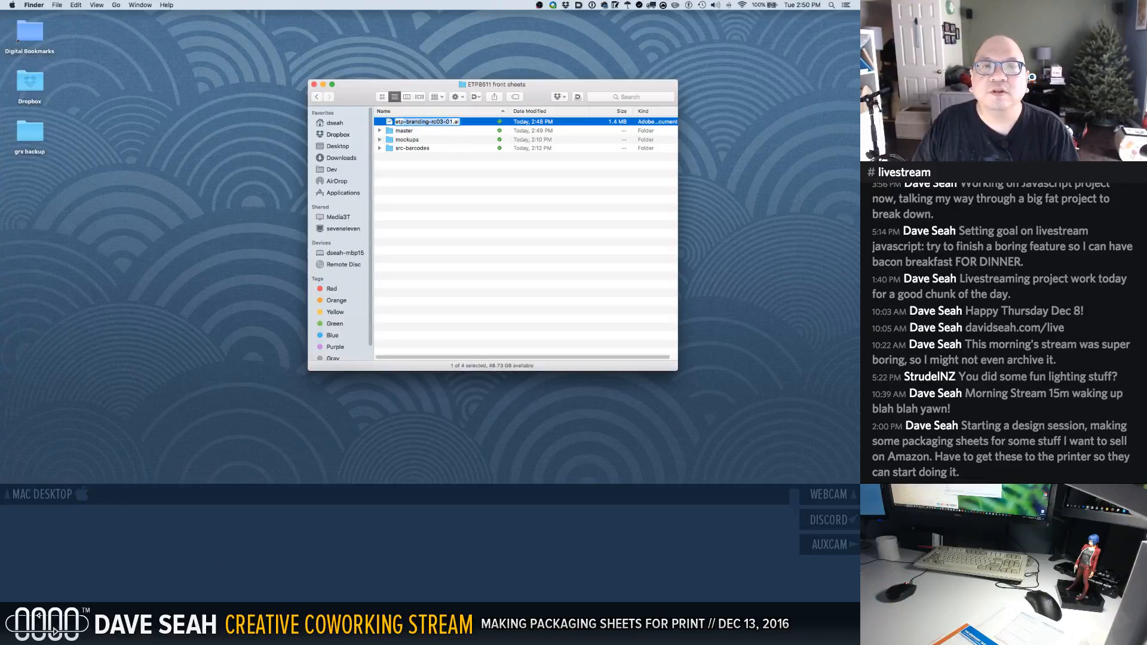
key("BackSpace")
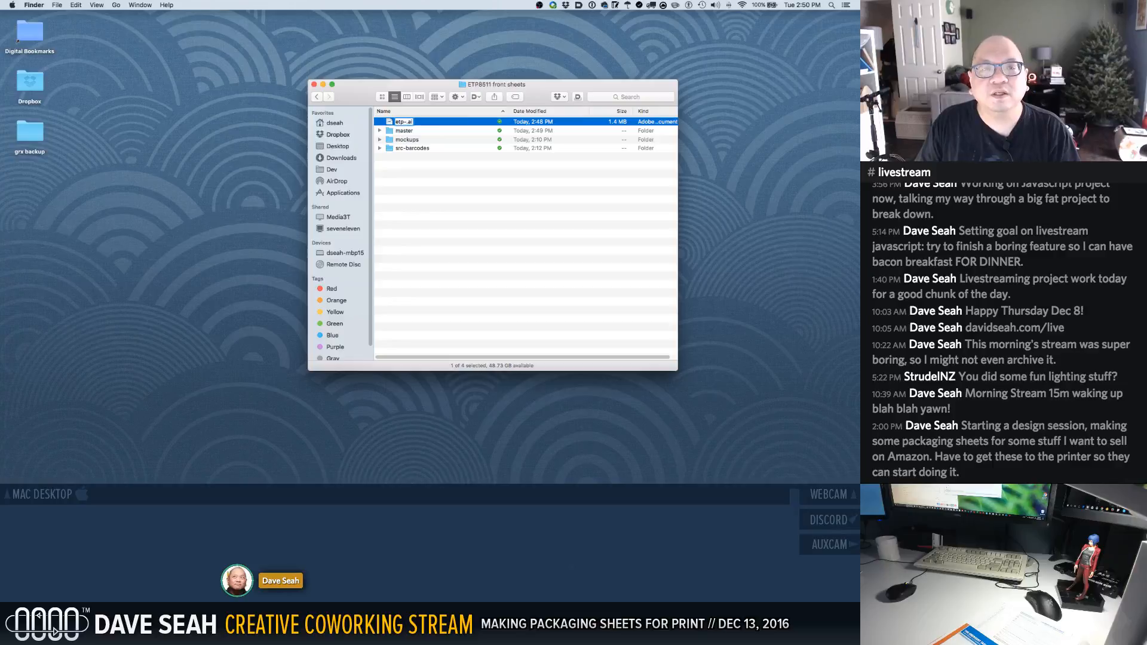
type("8")
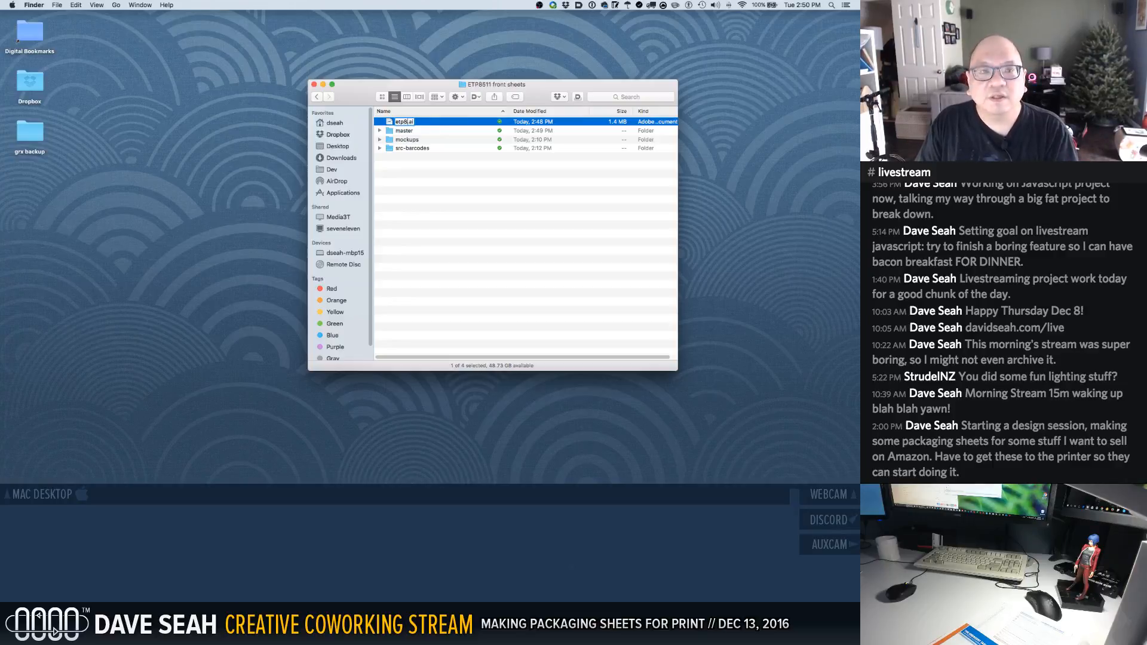
type("511-l")
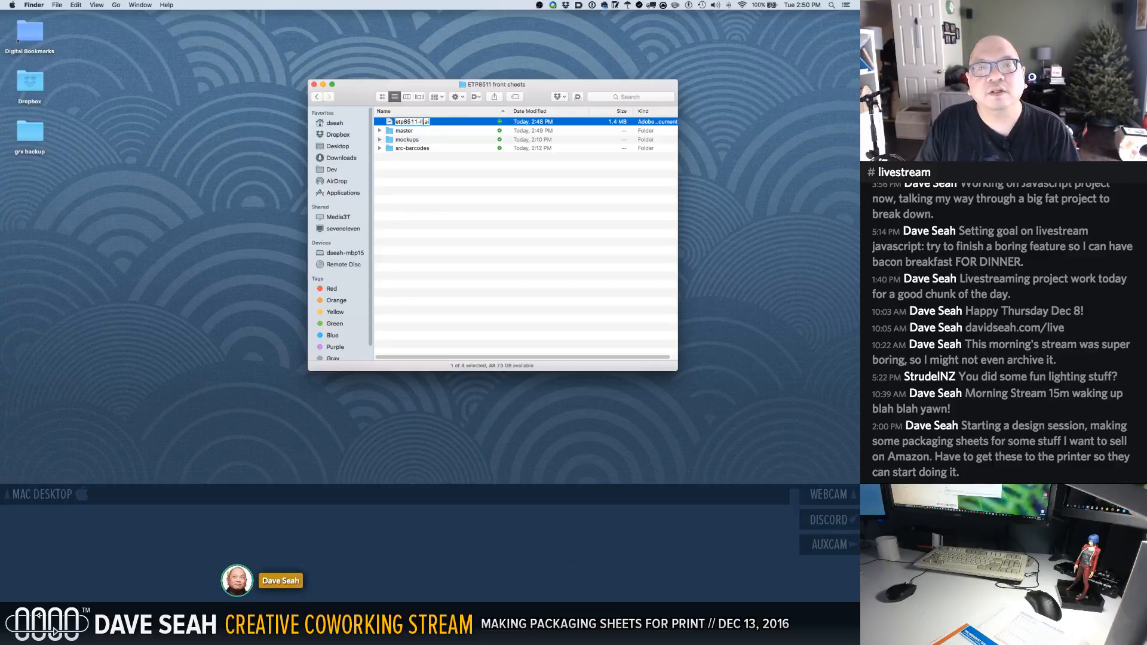
key("BackSpace")
key("BackSpace")
key("BackSpace")
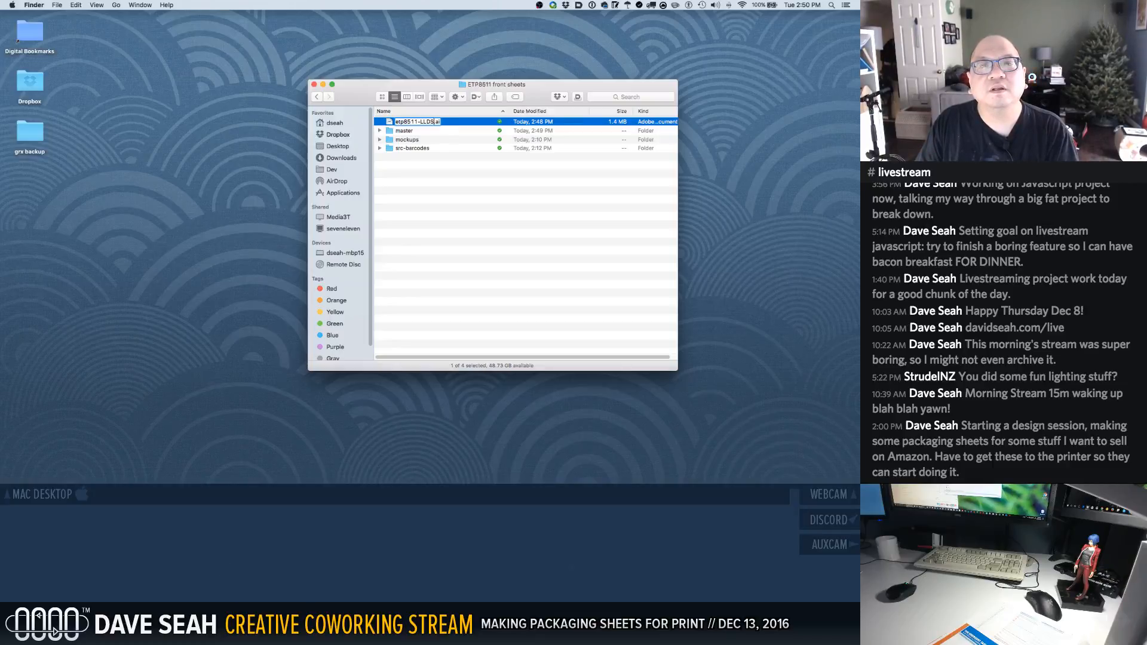
key("BackSpace")
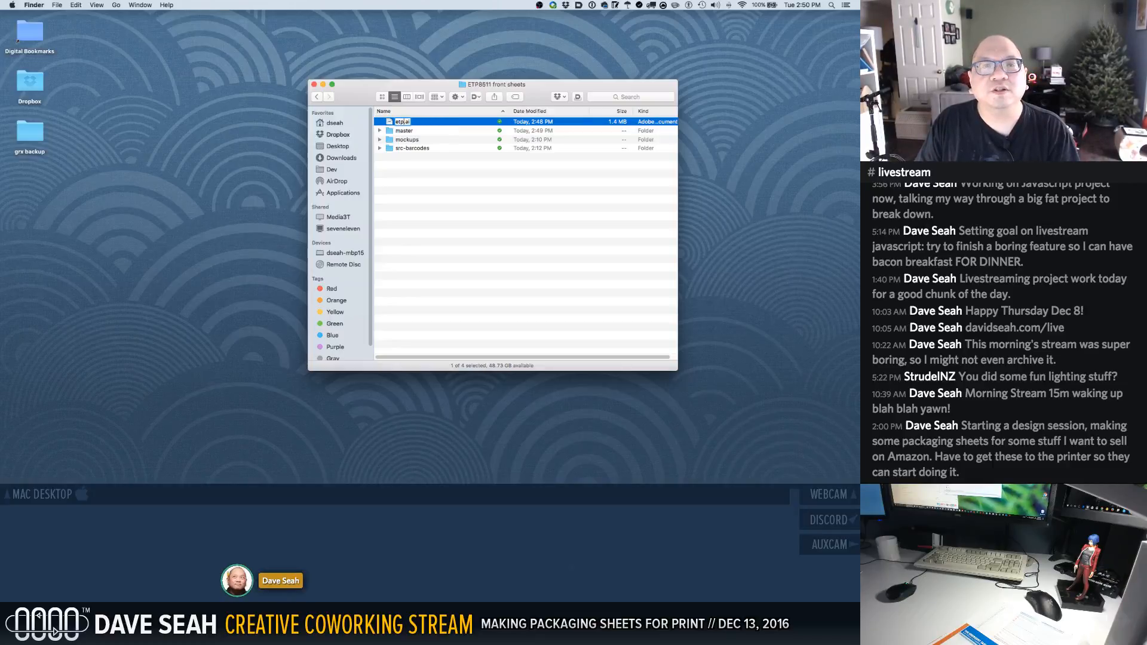
key("BackSpace")
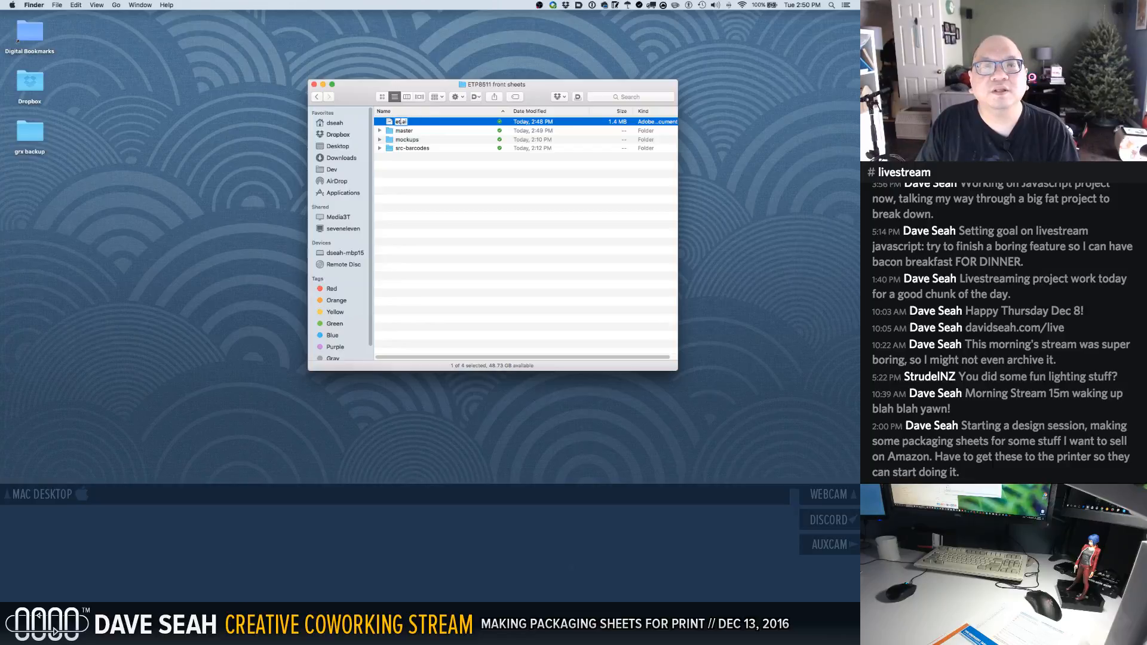
Rename the copied Illustrator file as ETP-LD-50.ai
type("P-")
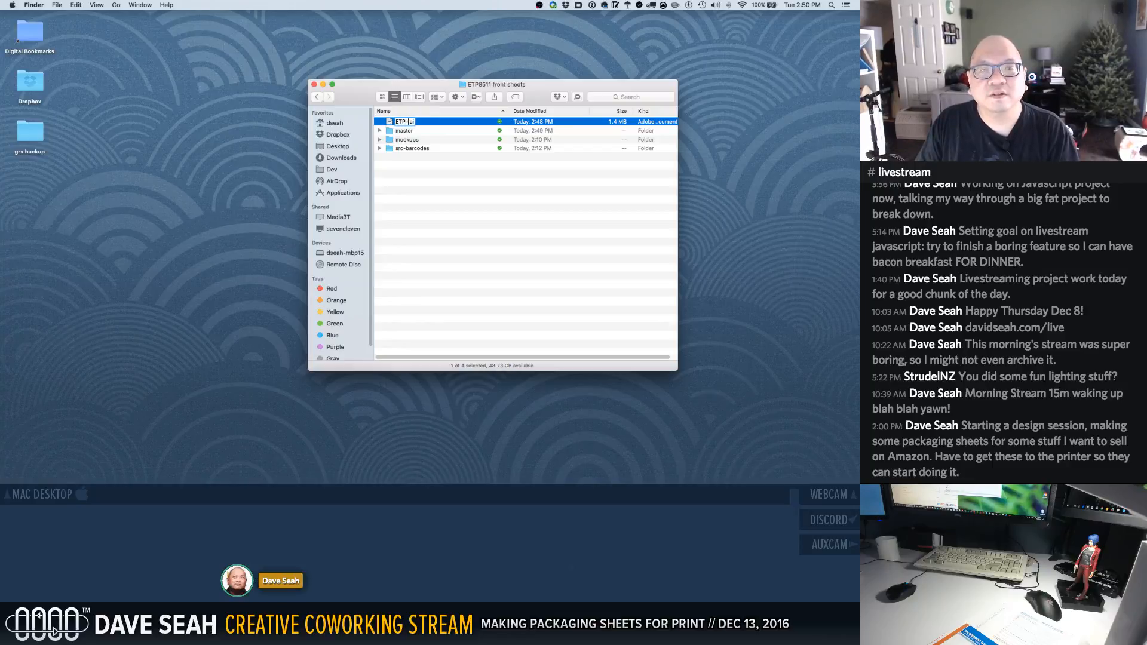
type("LDD")
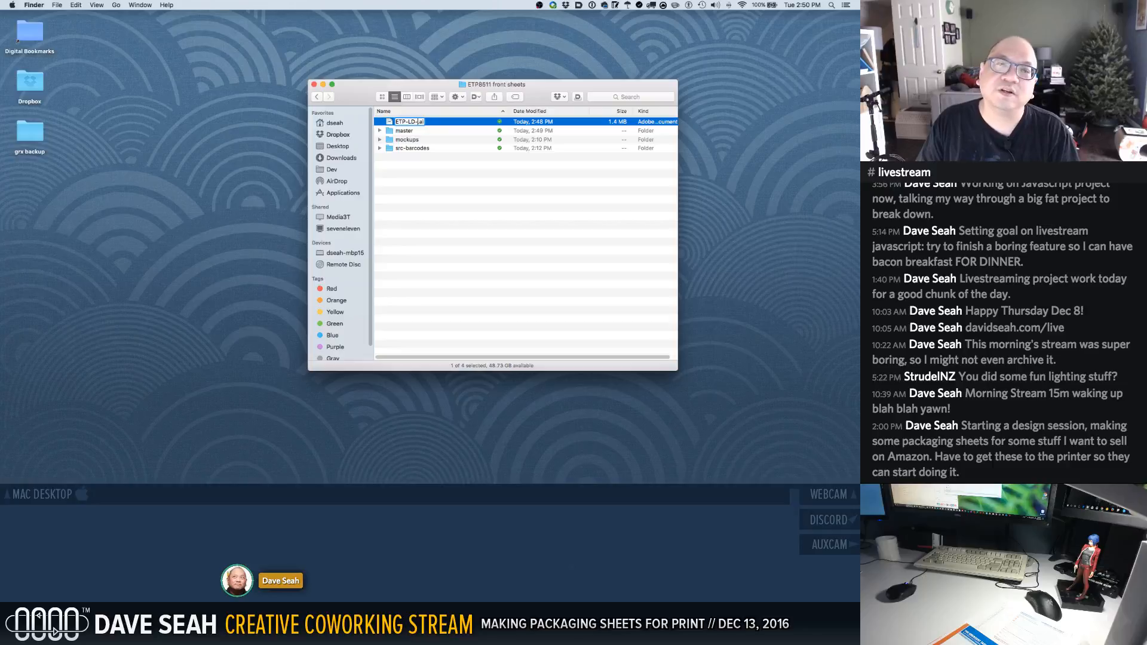
type("50")
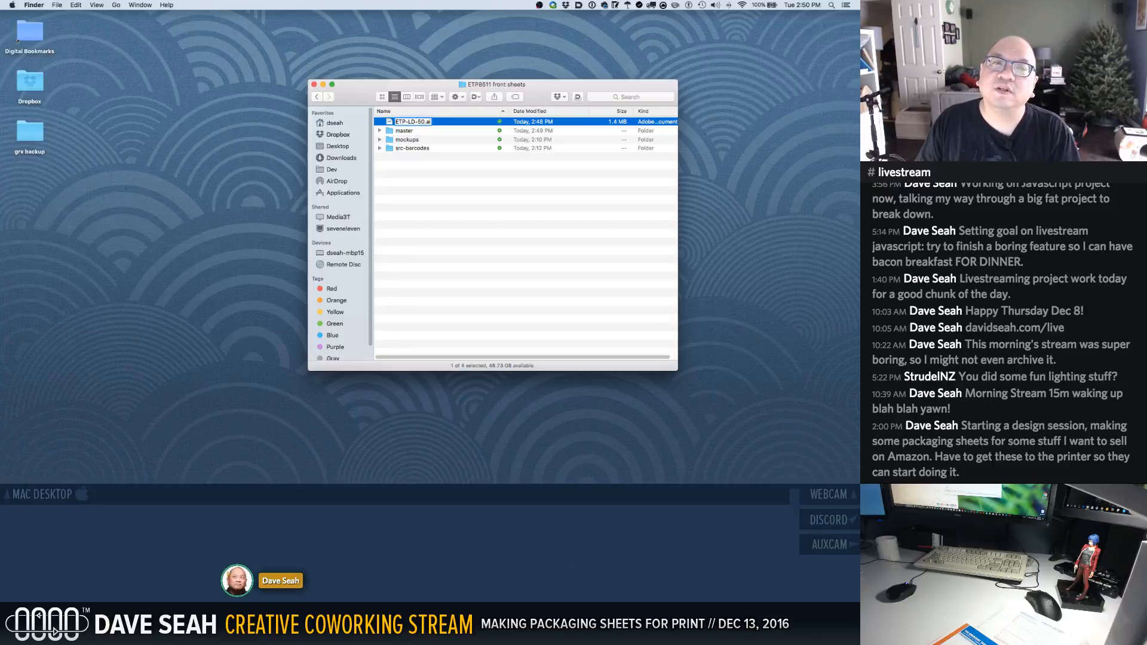
Duplicate ETP-LD-50.ai and rename the duplicate as ETP-LD-150.ai
key("super+d")
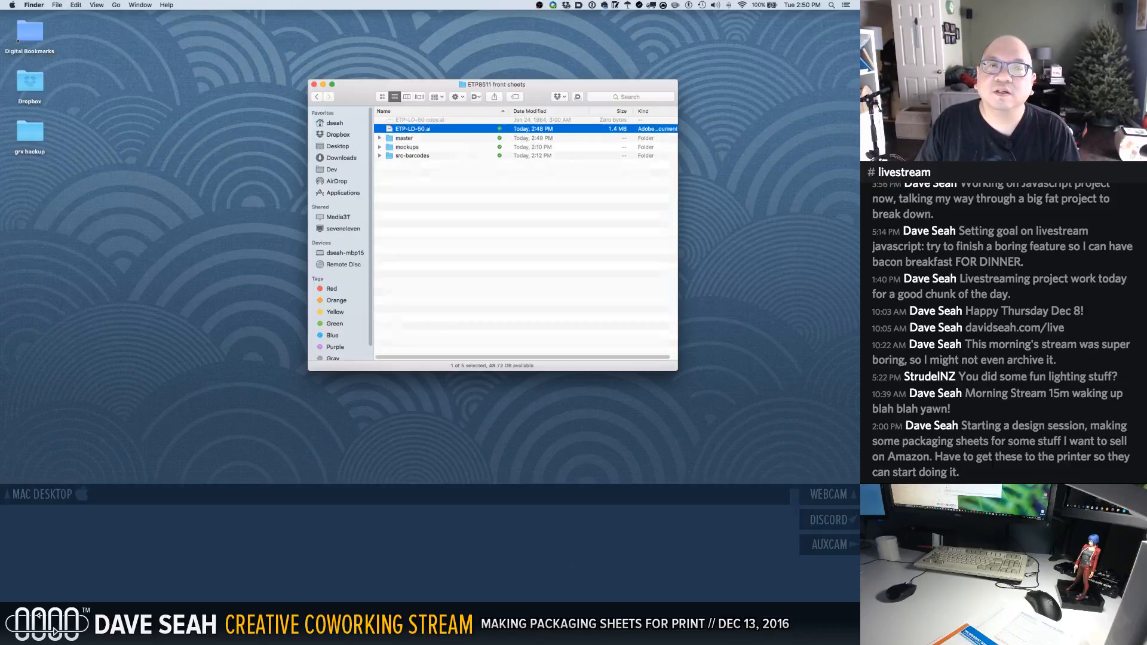
left_click(421, 123)
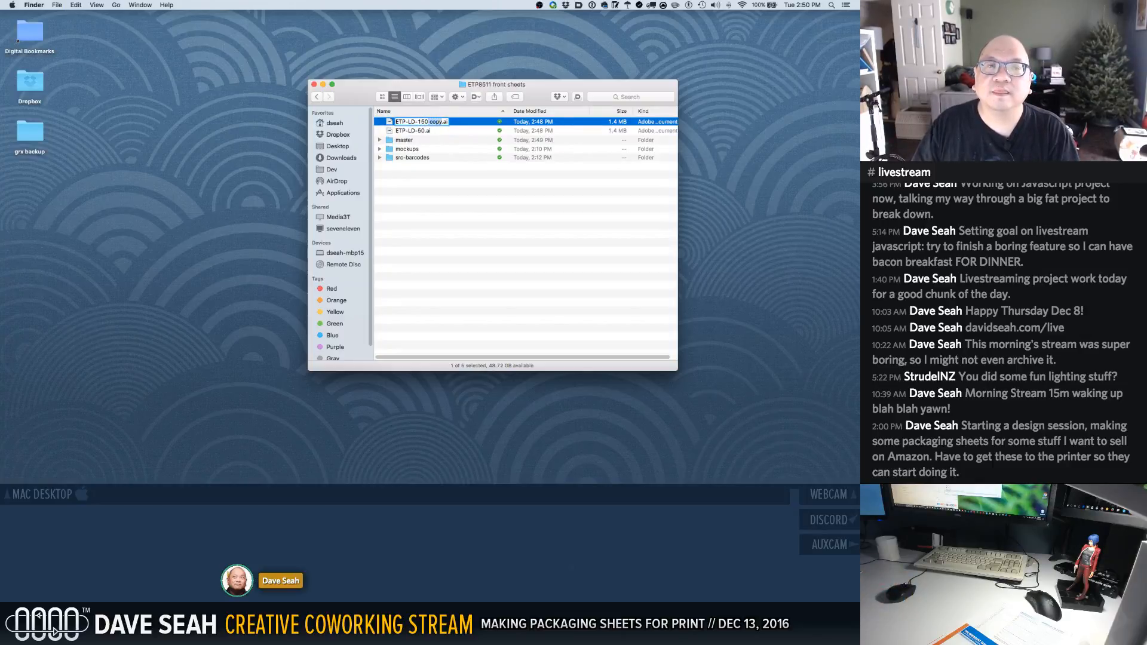
key("BackSpace")
key("Return")
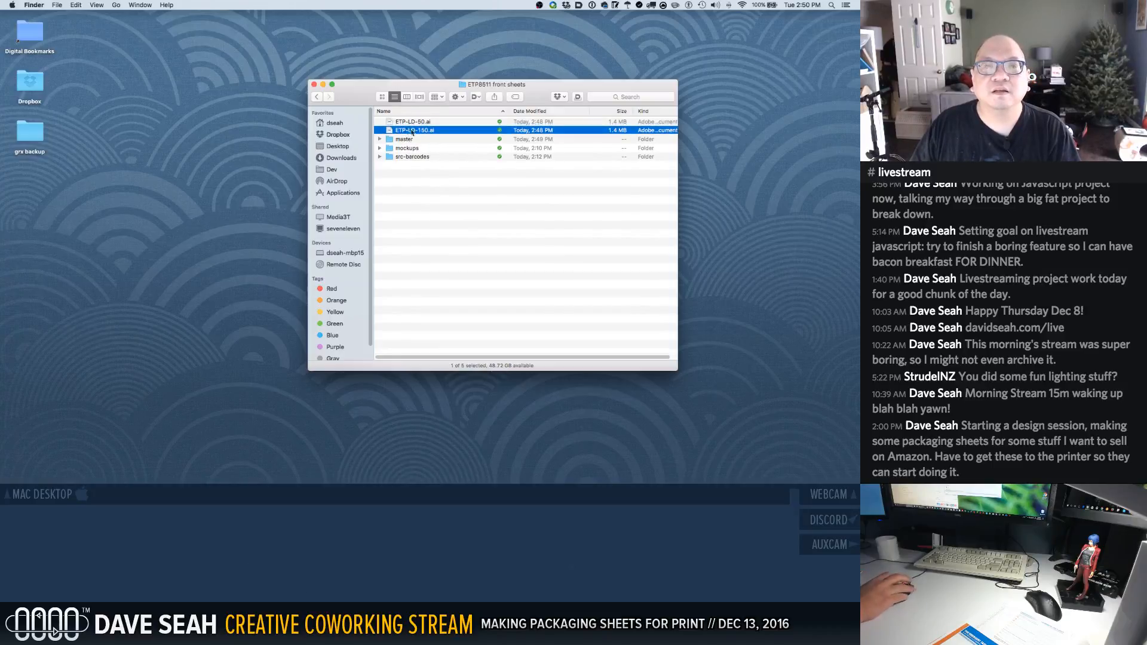
Paste copies of ETP-LD-50.ai and ETP-LD-150.ai into the same folder and rename the 50-sheet copy as ETP-LD3H-50.ai
left_click(455, 219)
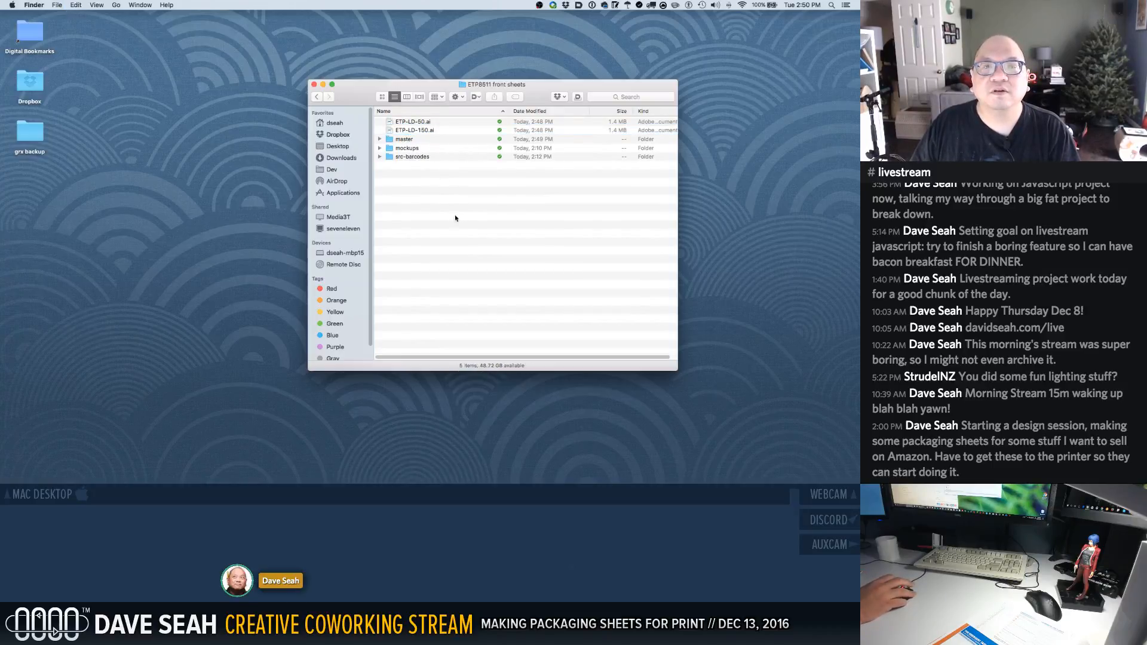
key("super+v")
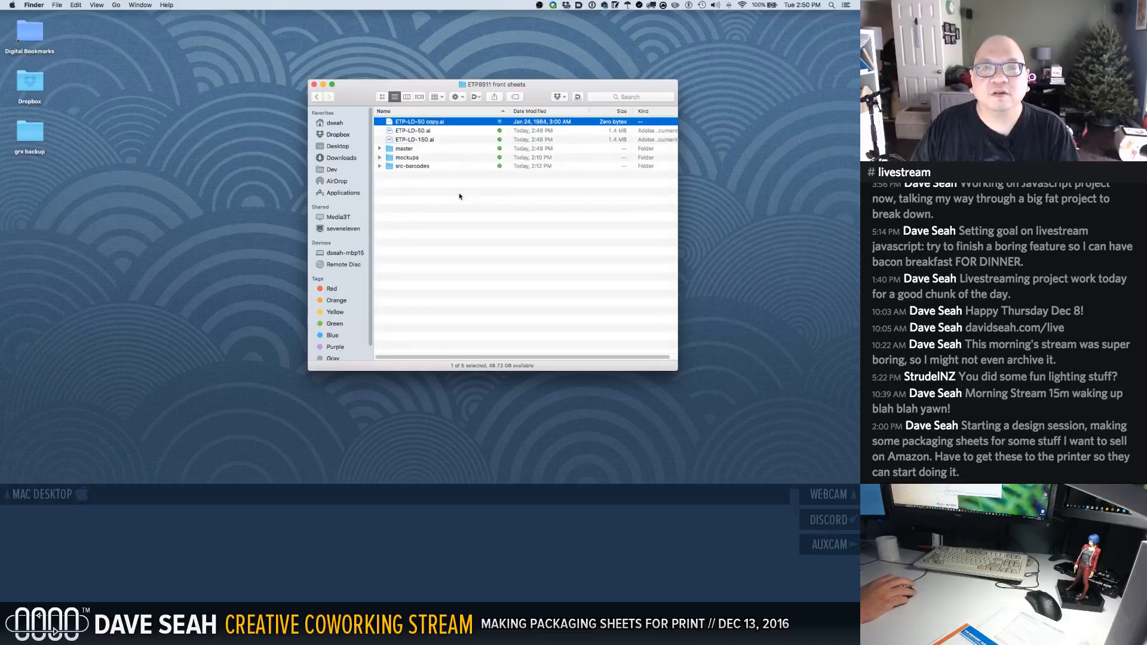
left_click(425, 123)
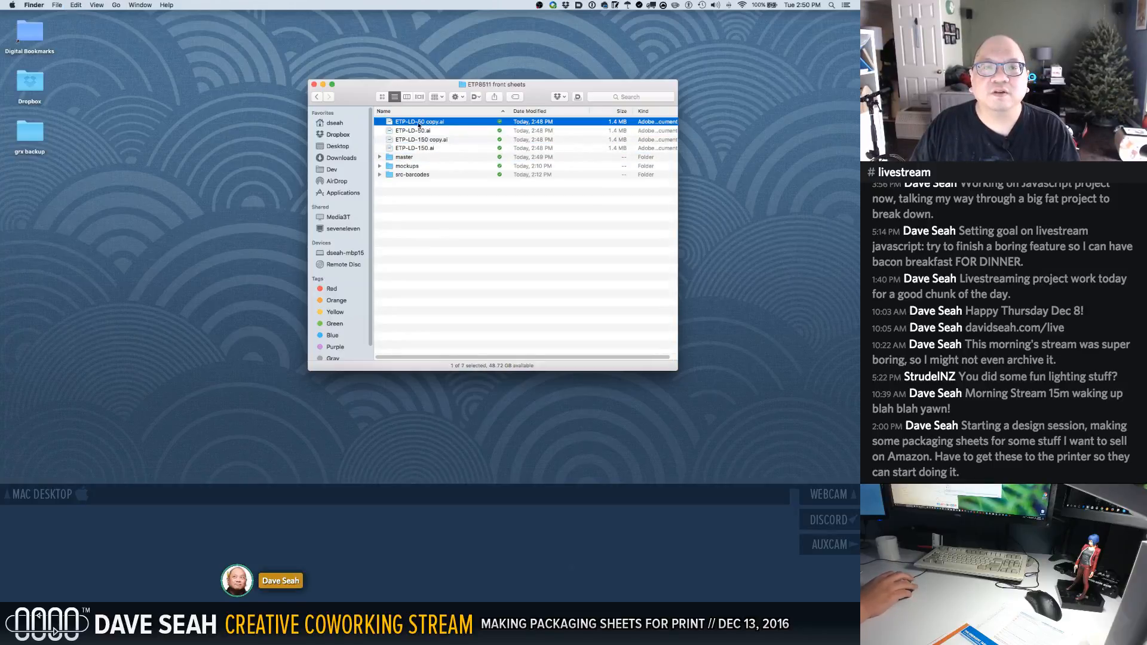
key("Return")
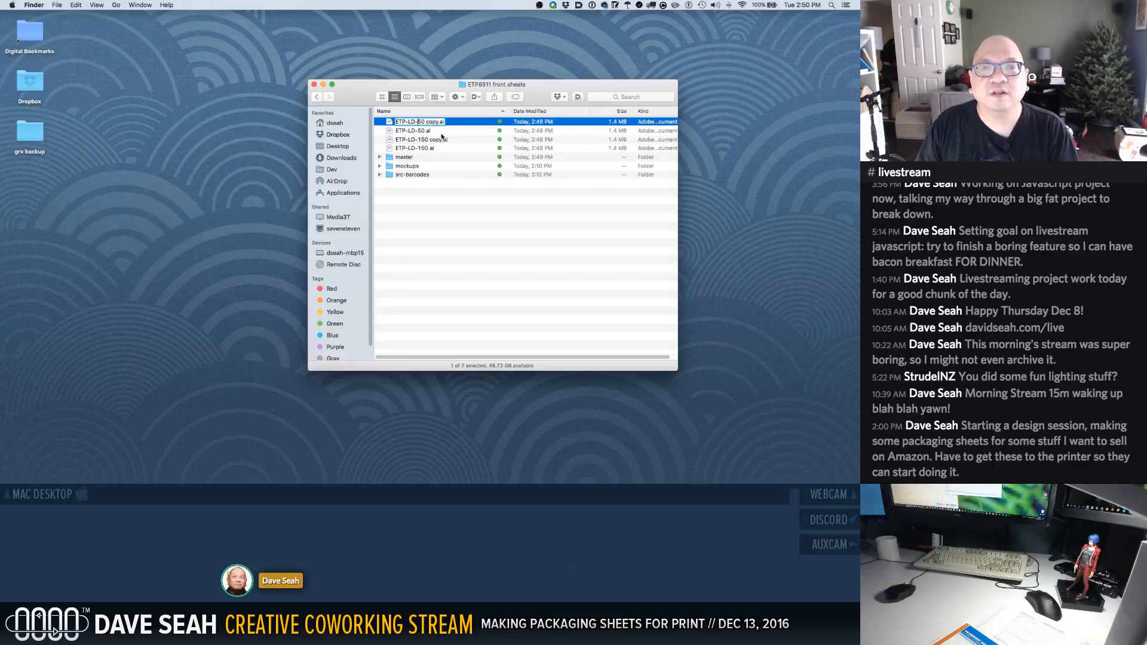
type("3G")
type("H")
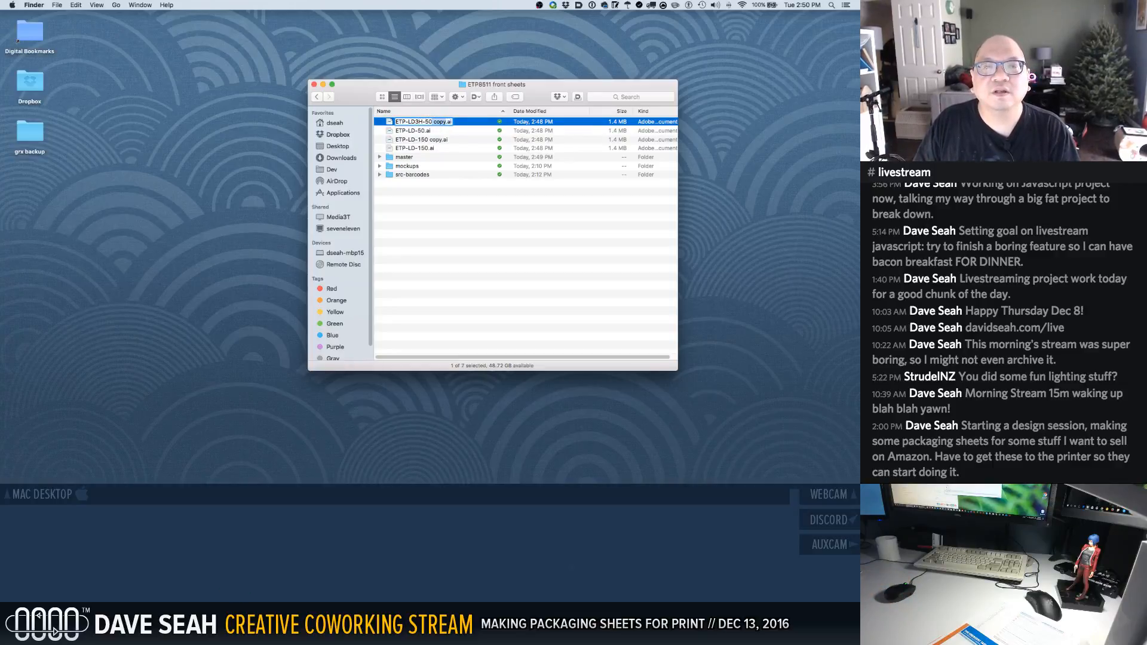
key("BackSpace")
key("Return")
Rename ETP-LD-150 copy.ai as ETP-LD3H-150.ai and clear the file selection
left_click(415, 132)
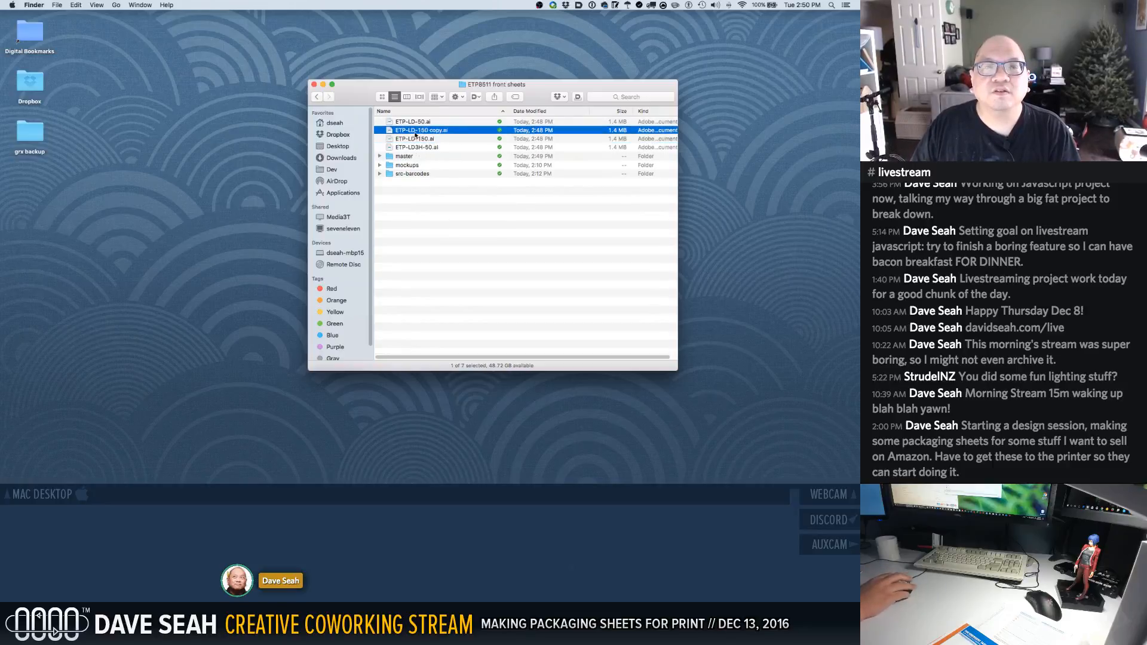
key("Return")
left_click(417, 132)
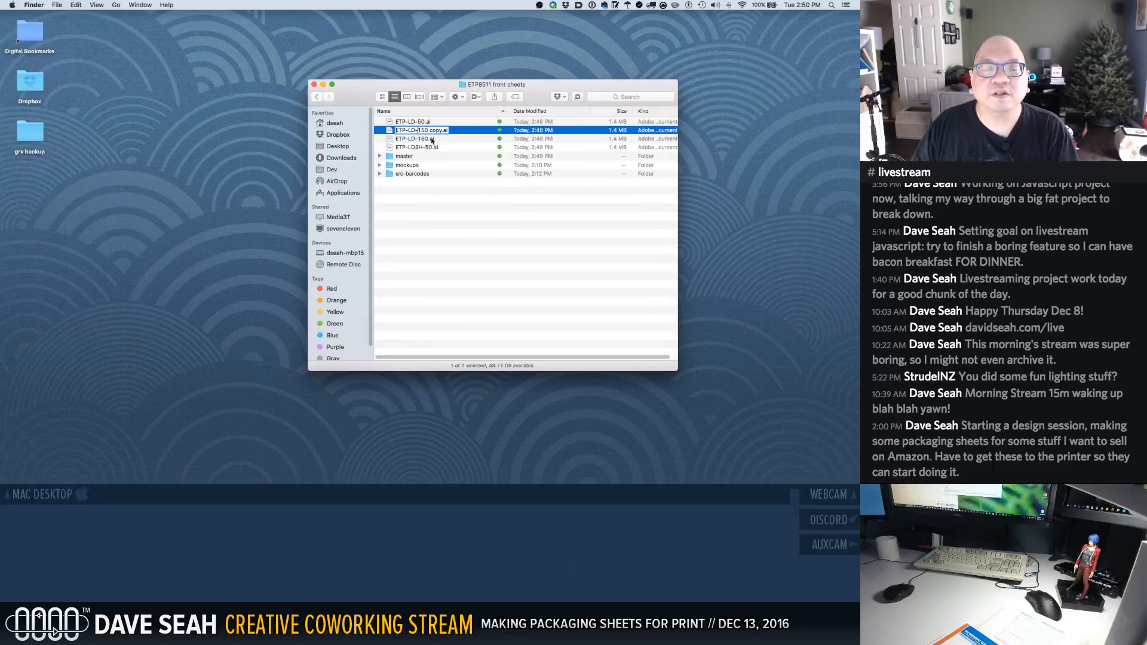
type("3H")
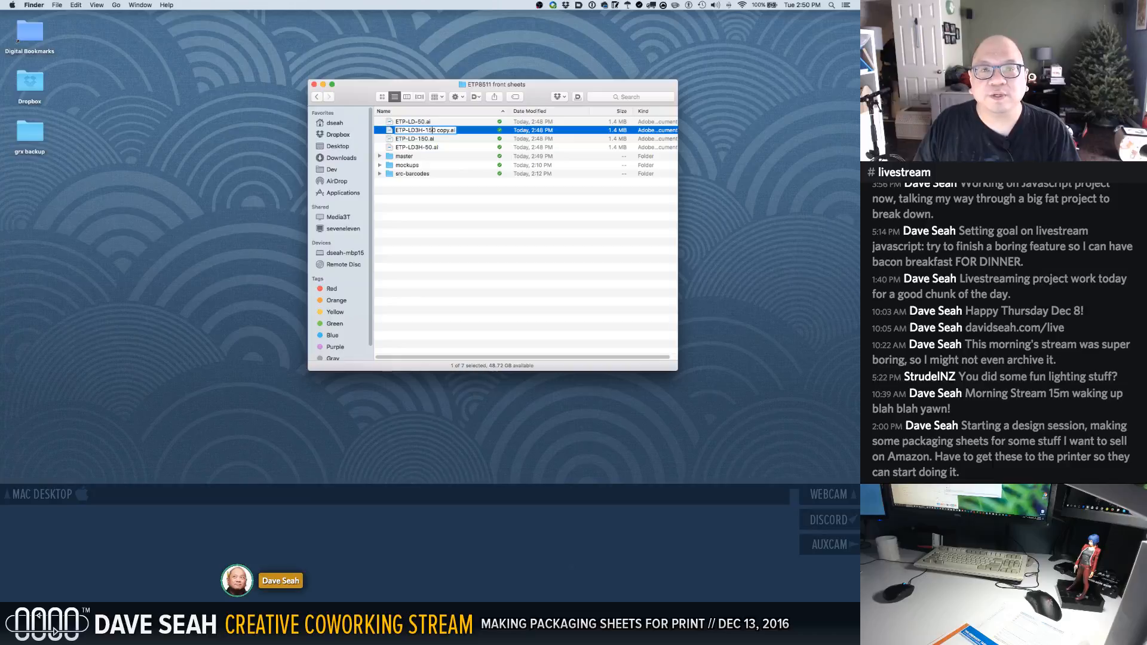
key("BackSpace")
key("BackSpace")
key("BackSpace")
key("BackSpace")
key("BackSpace")
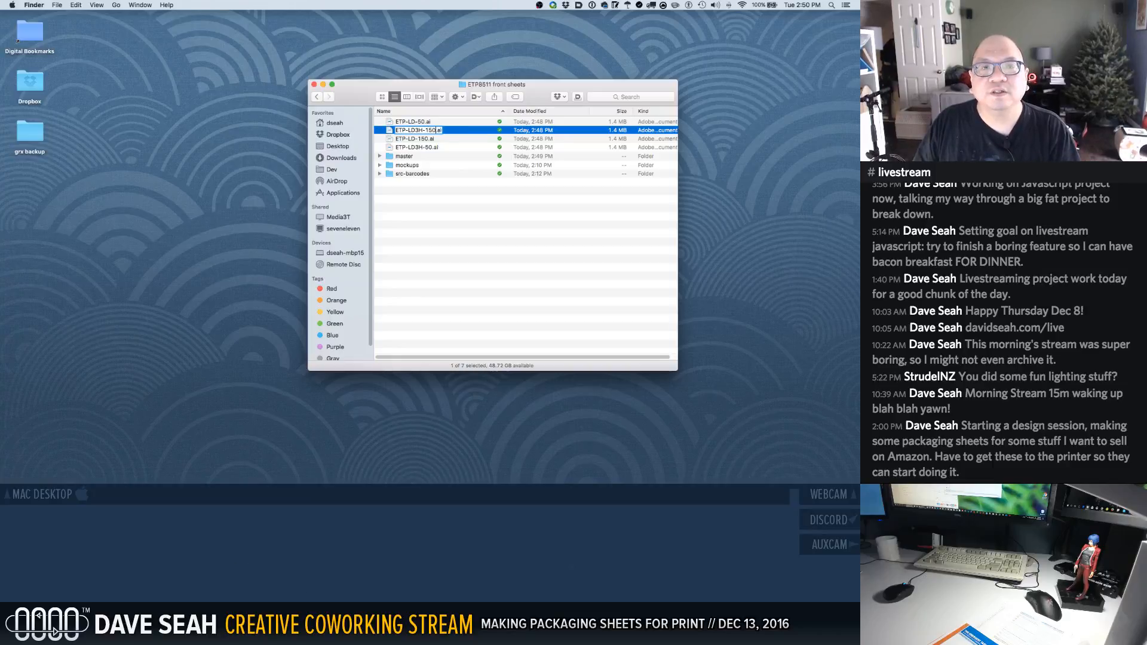
key("Return")
left_click(451, 212)
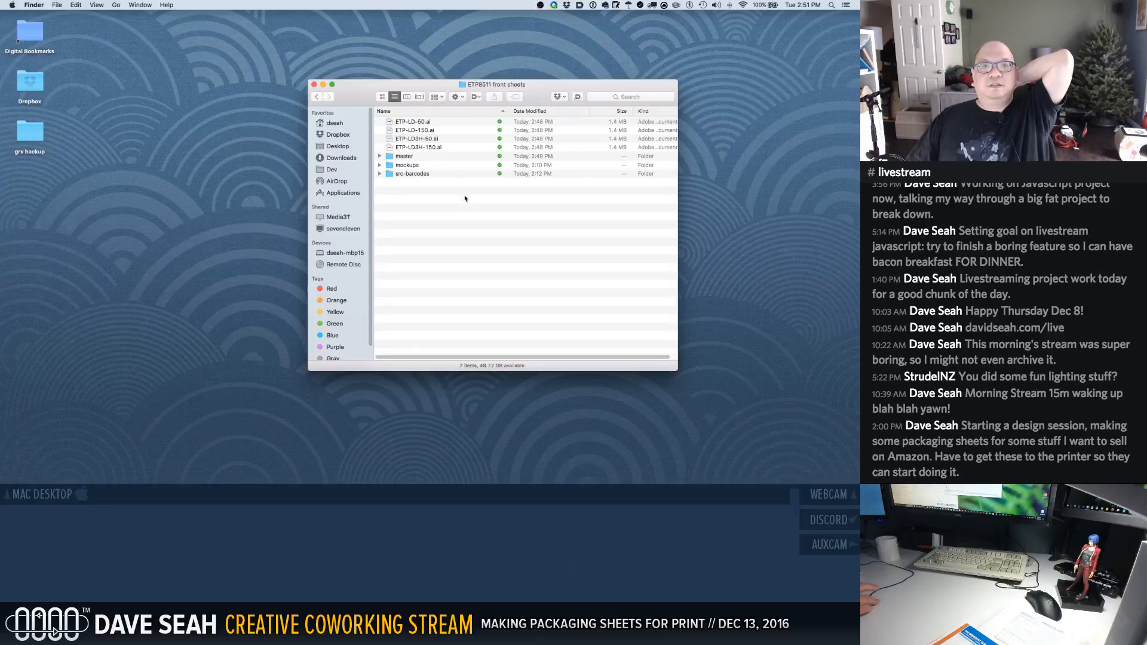
Open the four ETP-LD and ETP-LD3H files together in Illustrator and move the Character panel group clear of the document tabs
left_click(412, 122)
left_click(427, 147, "shift")
right_click(426, 147)
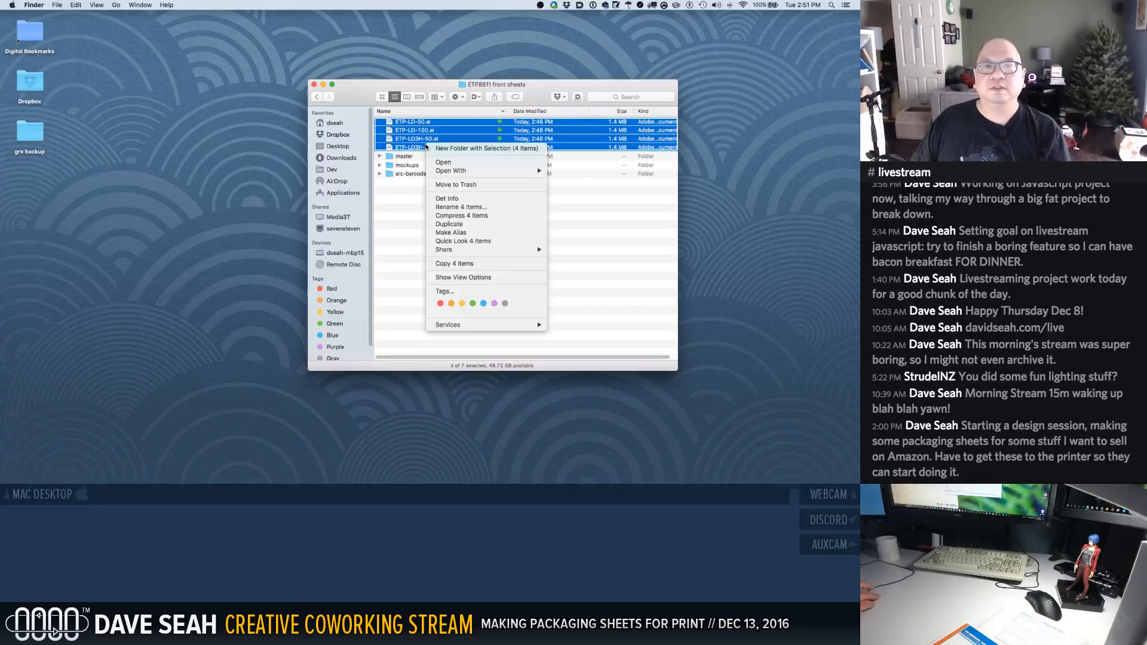
left_click(455, 163)
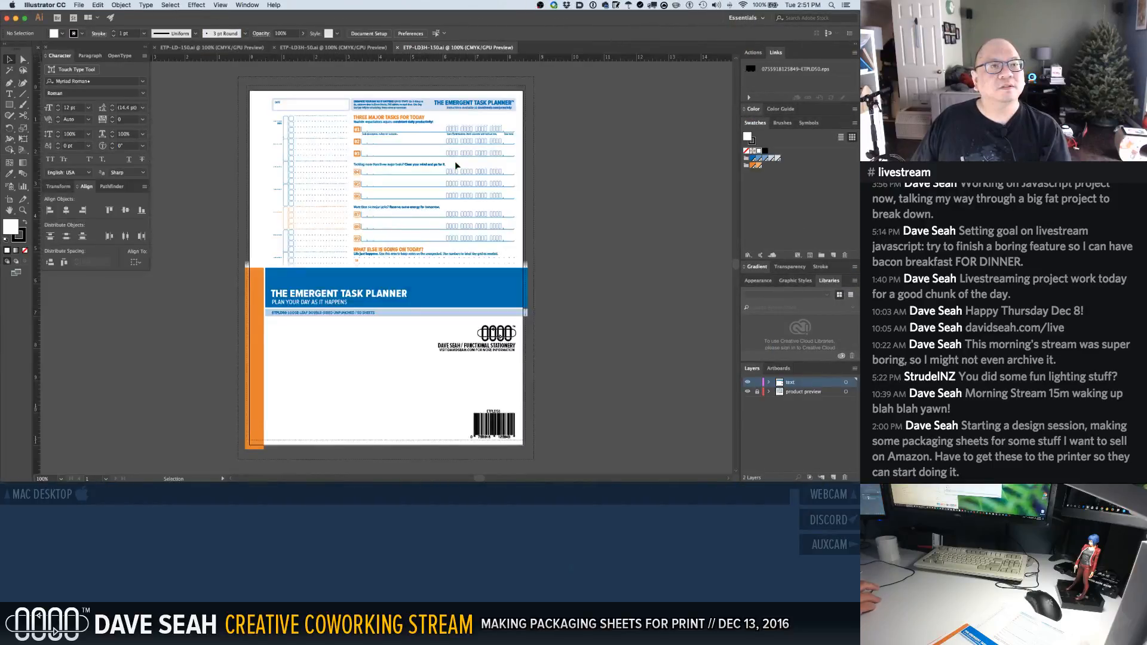
left_click_drag(89, 49, 90, 68)
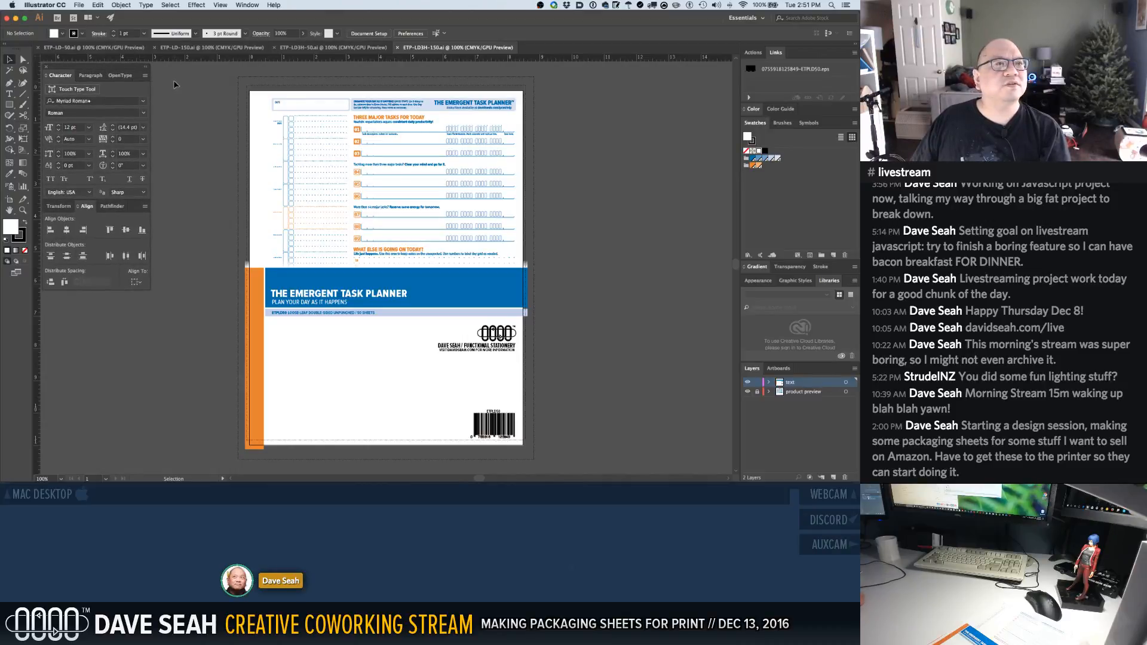
left_click(98, 18)
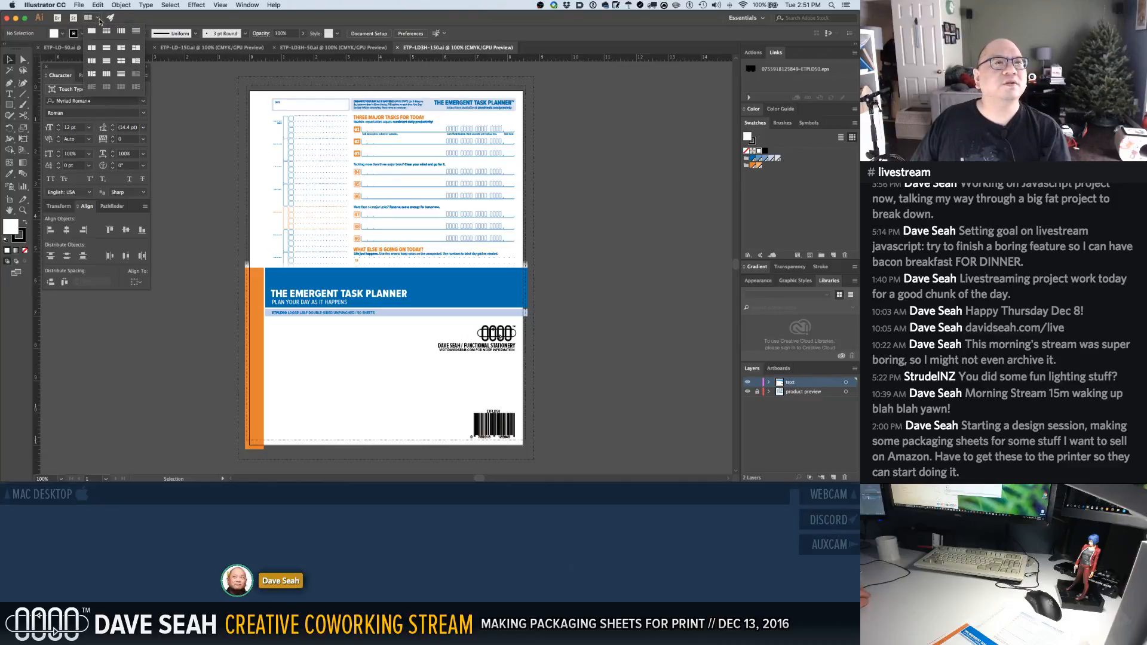
left_click(99, 20)
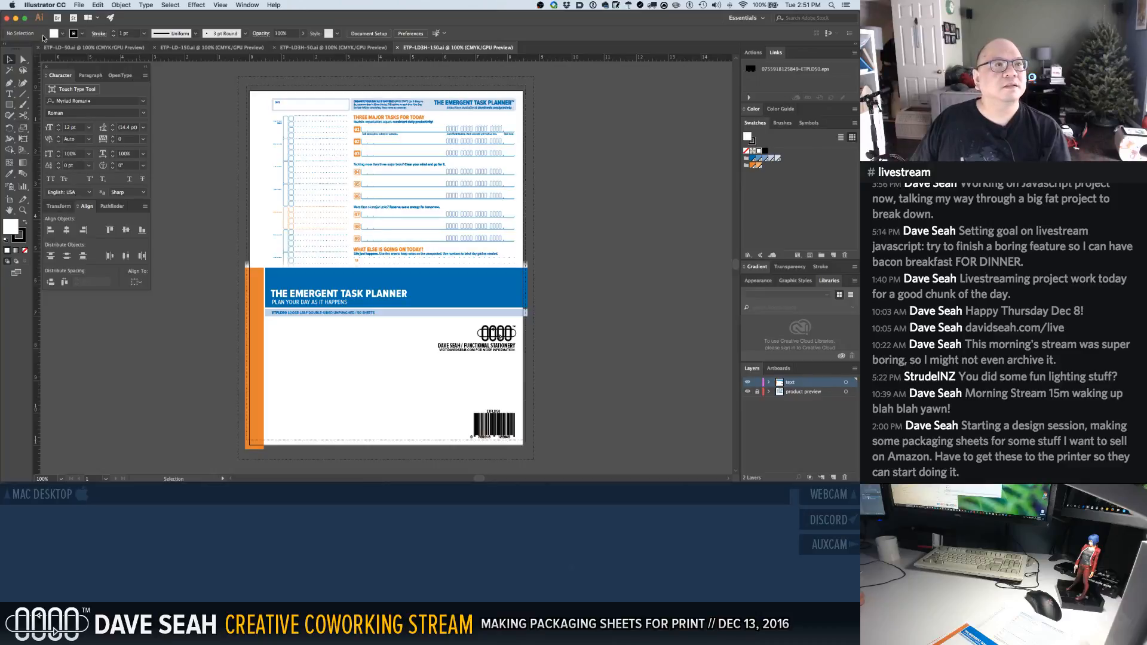
Turn off large tabs in the User Interface preferences and apply the change
left_click(63, 5)
mouse_move(50, 30)
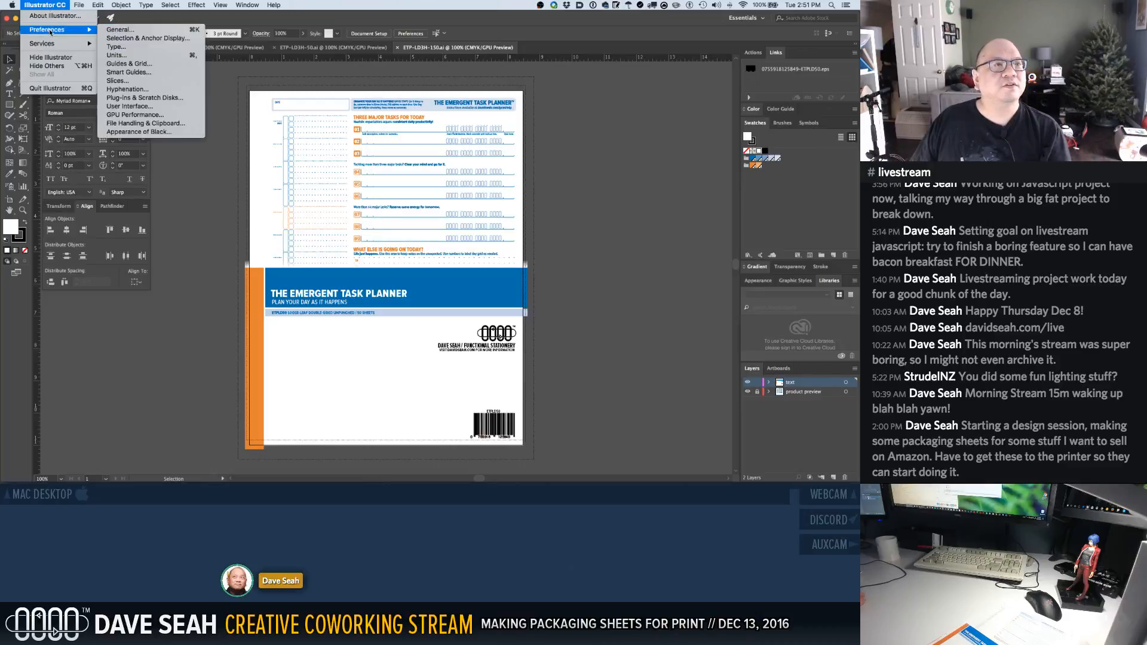
left_click(113, 32)
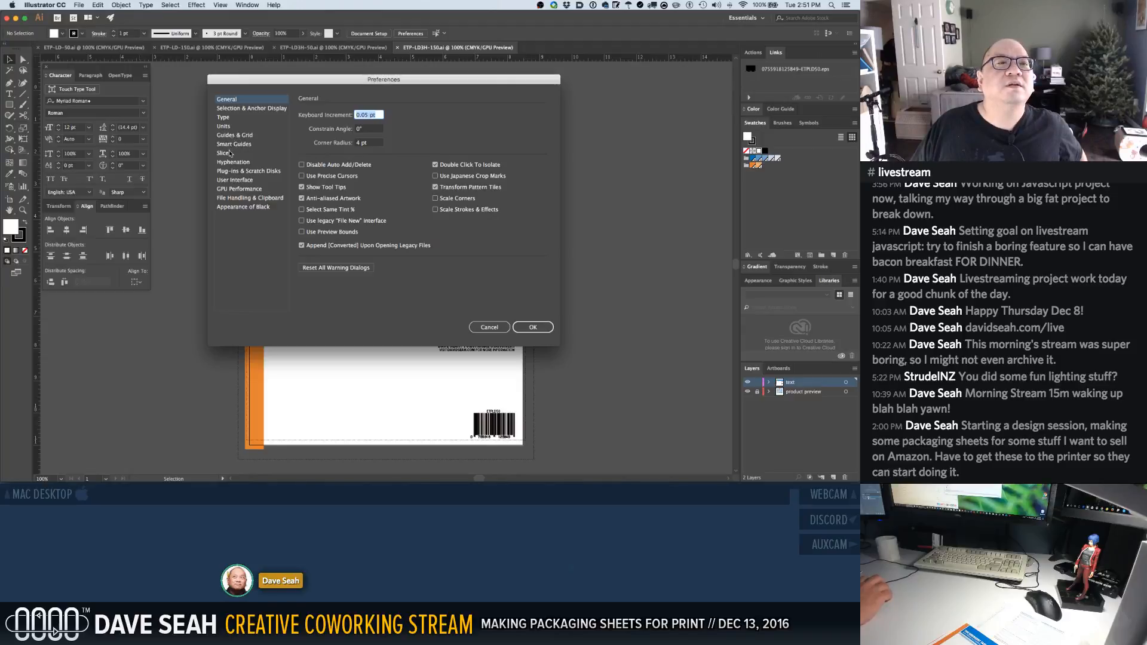
left_click(250, 189)
left_click(248, 180)
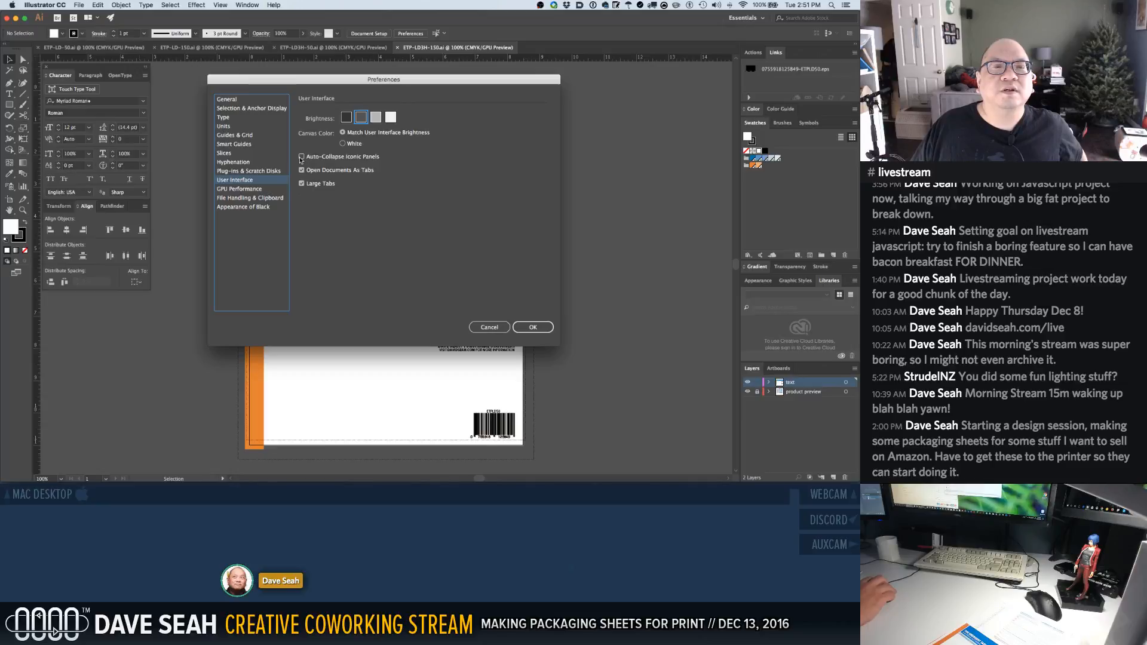
left_click(301, 184)
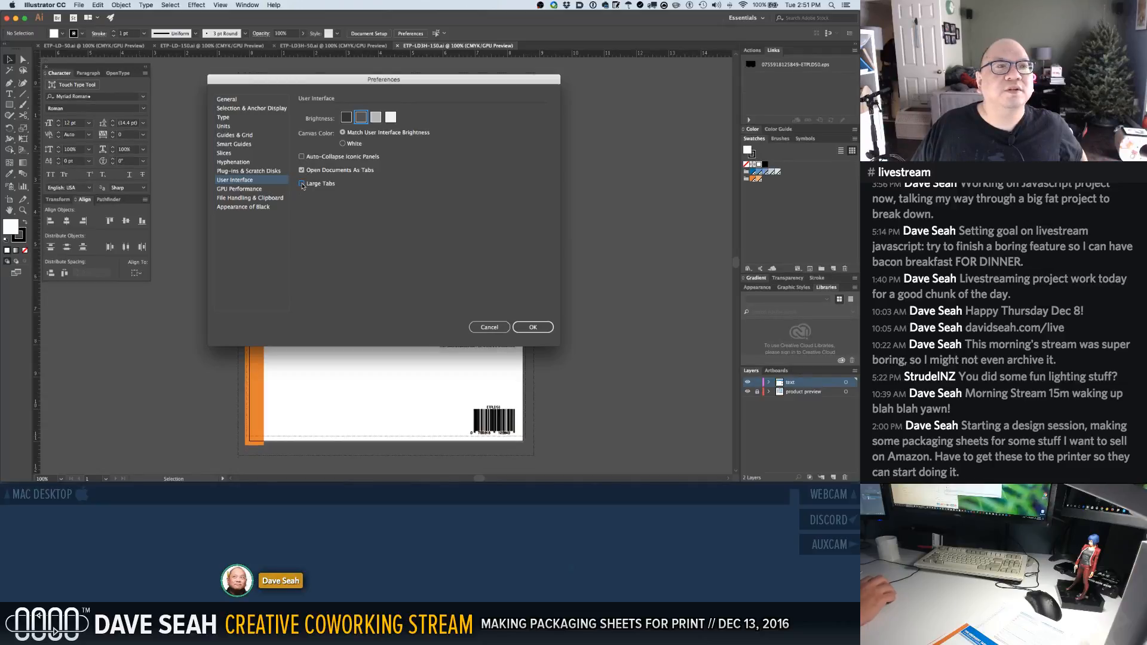
left_click(302, 184)
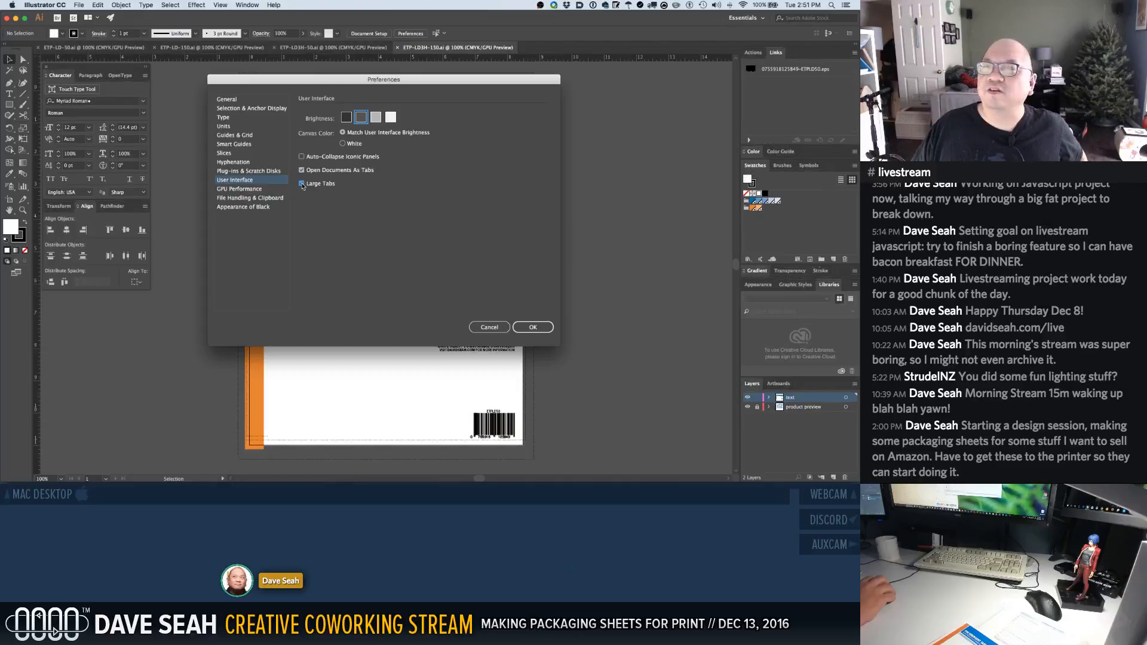
left_click(302, 184)
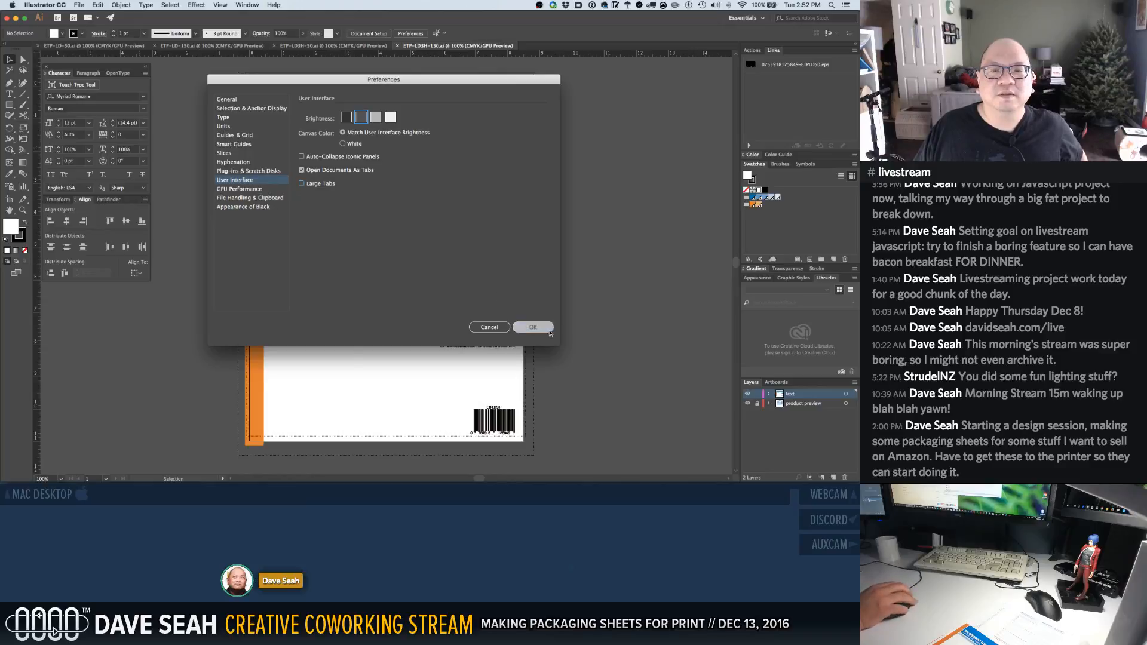
left_click(532, 327)
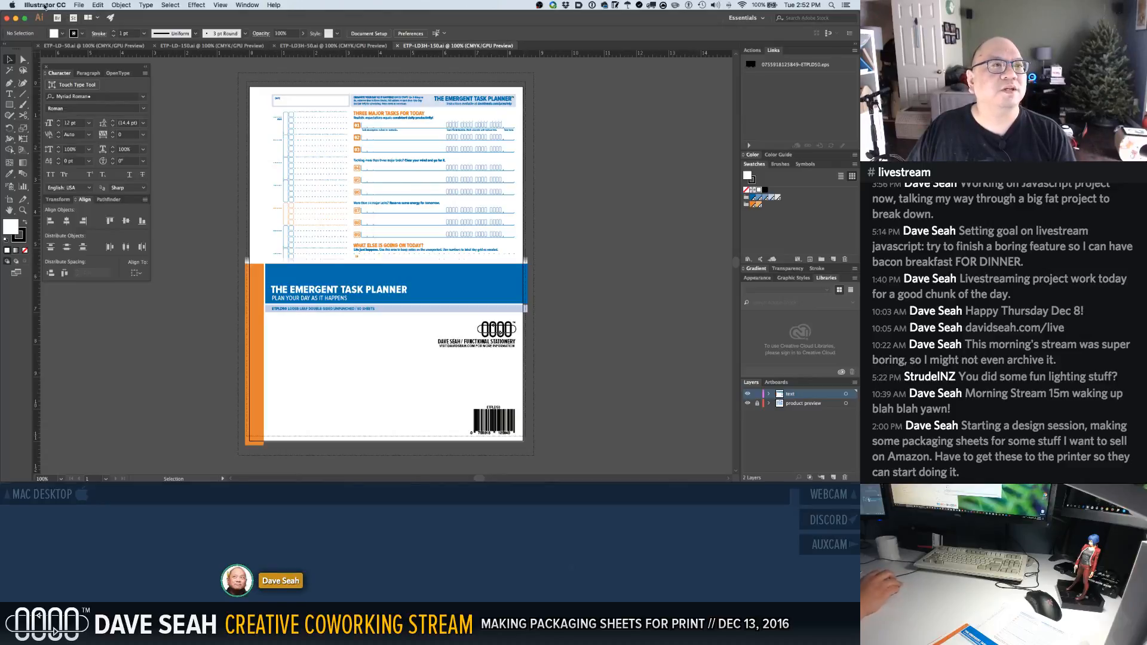
Reopen the User Interface preferences, turn large tabs back on and apply the change
left_click(46, 5)
mouse_move(76, 31)
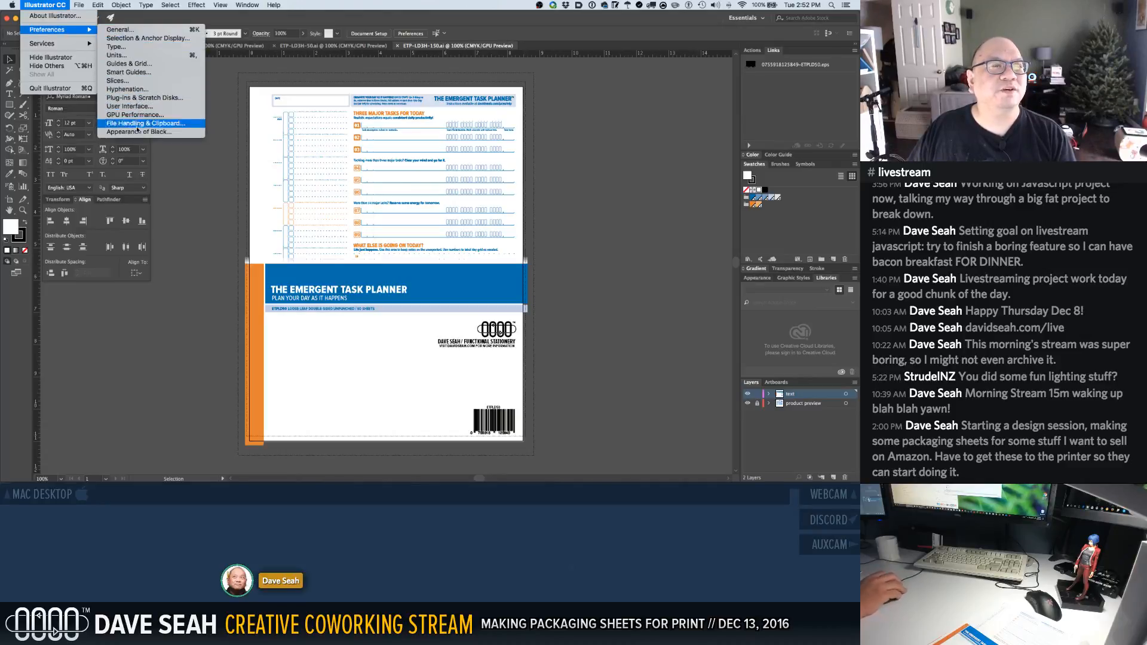
left_click(136, 106)
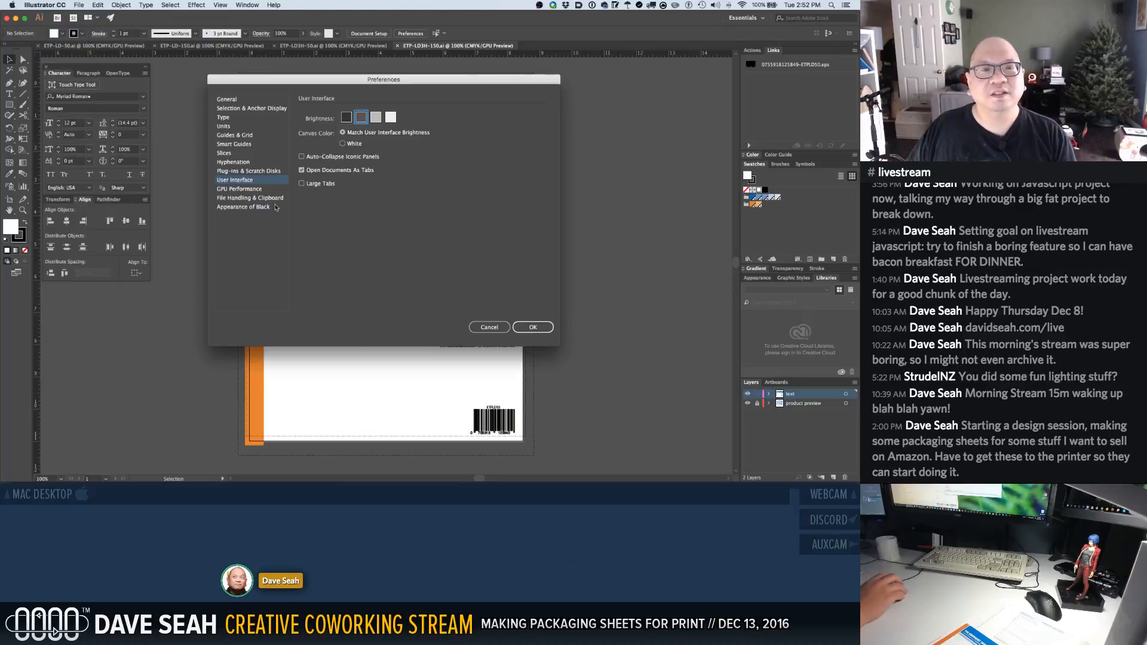
left_click(302, 184)
left_click(302, 184)
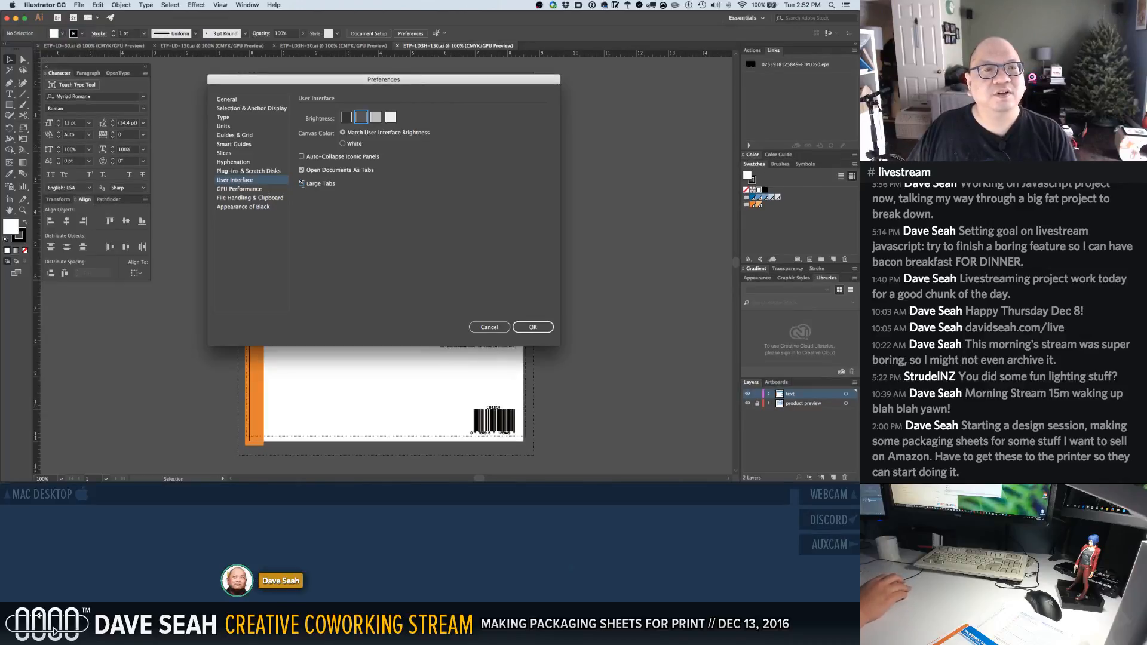
left_click(302, 184)
left_click(301, 157)
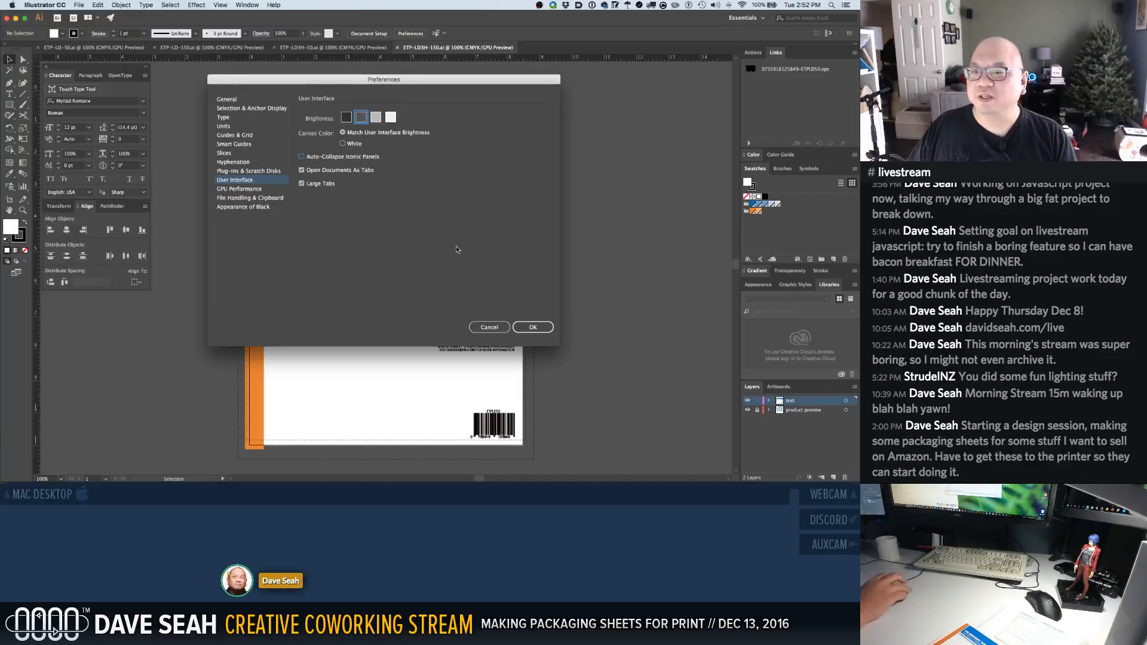
left_click(536, 329)
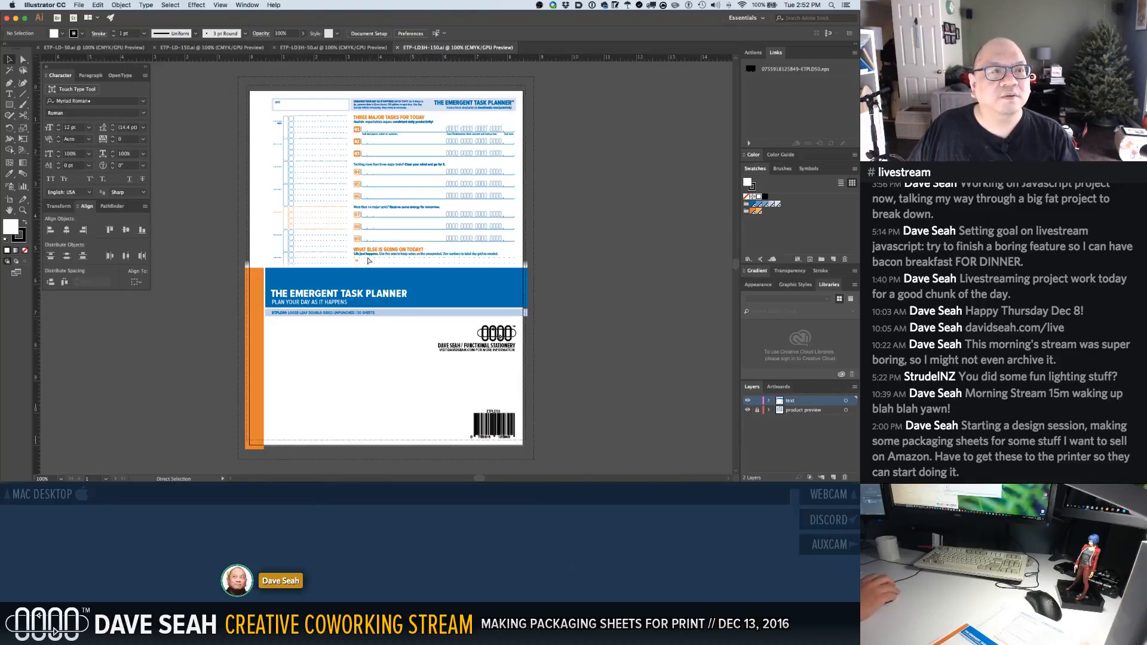
In ETP-LD-150.ai, change the product line below the title to code ETPLD150 and 150 SHEETS
left_click(190, 47)
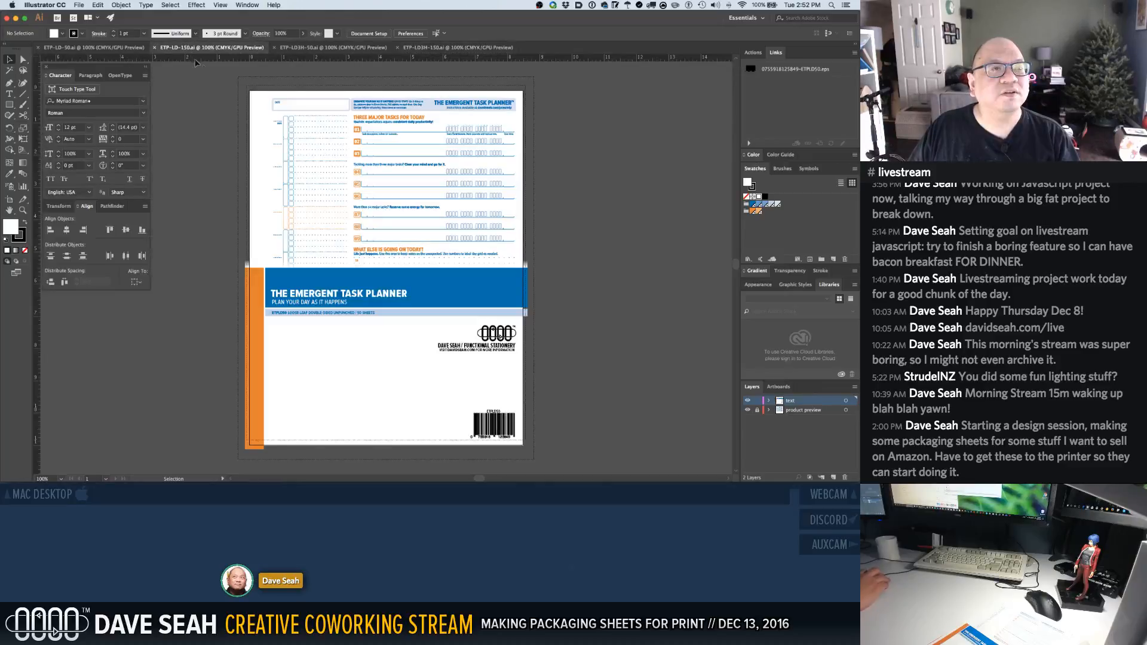
left_click_drag(238, 272, 409, 361)
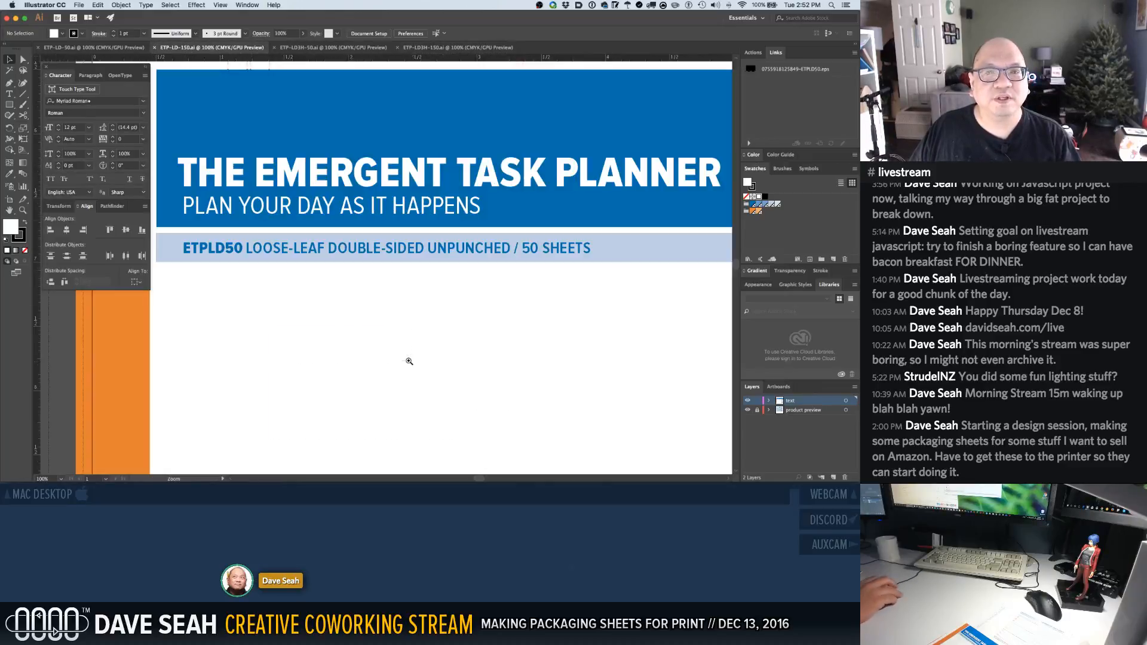
double_click(229, 249)
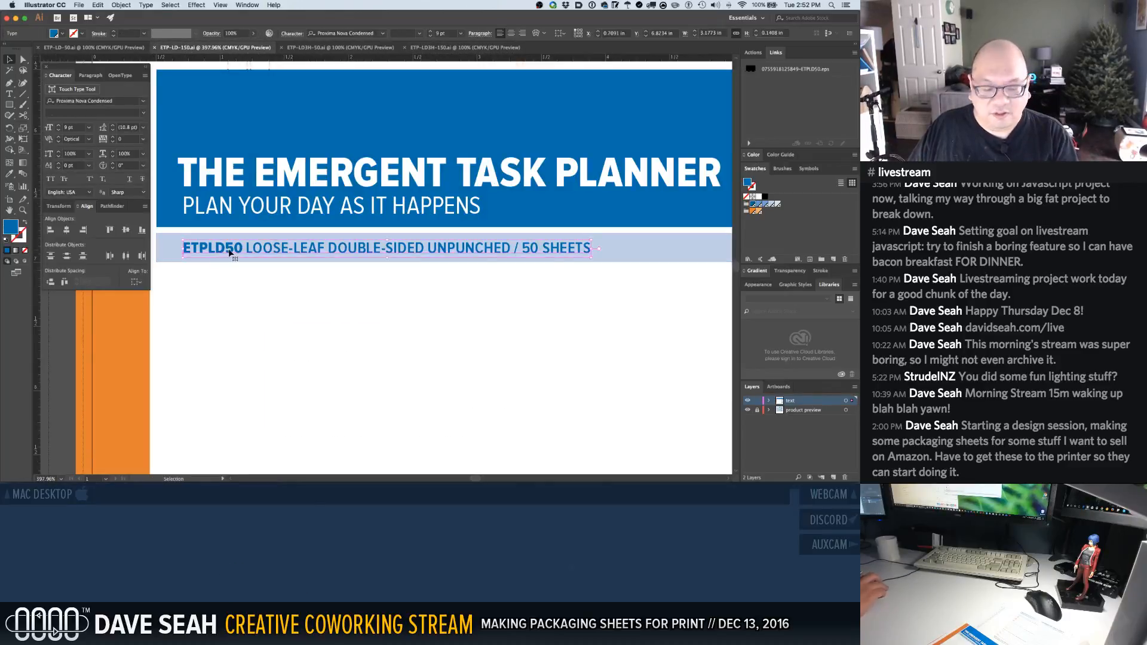
type("1")
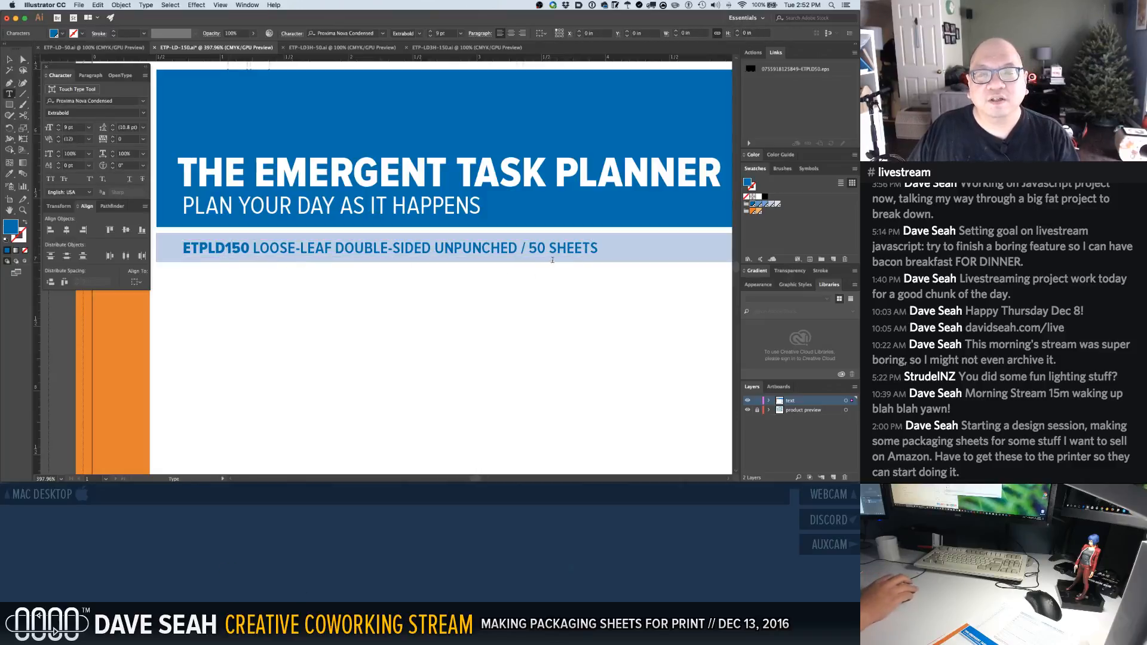
left_click(529, 249)
type("1")
key("Escape")
left_click(530, 299)
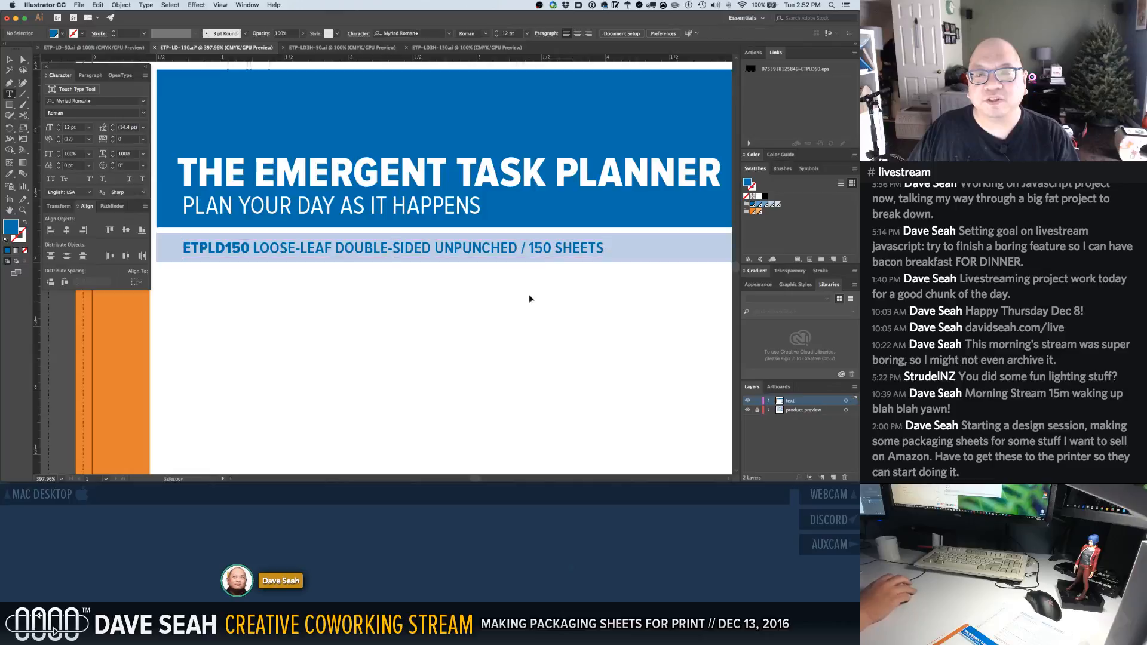
Change the label above the barcode to ETPLD150 and save the document
key("super+1")
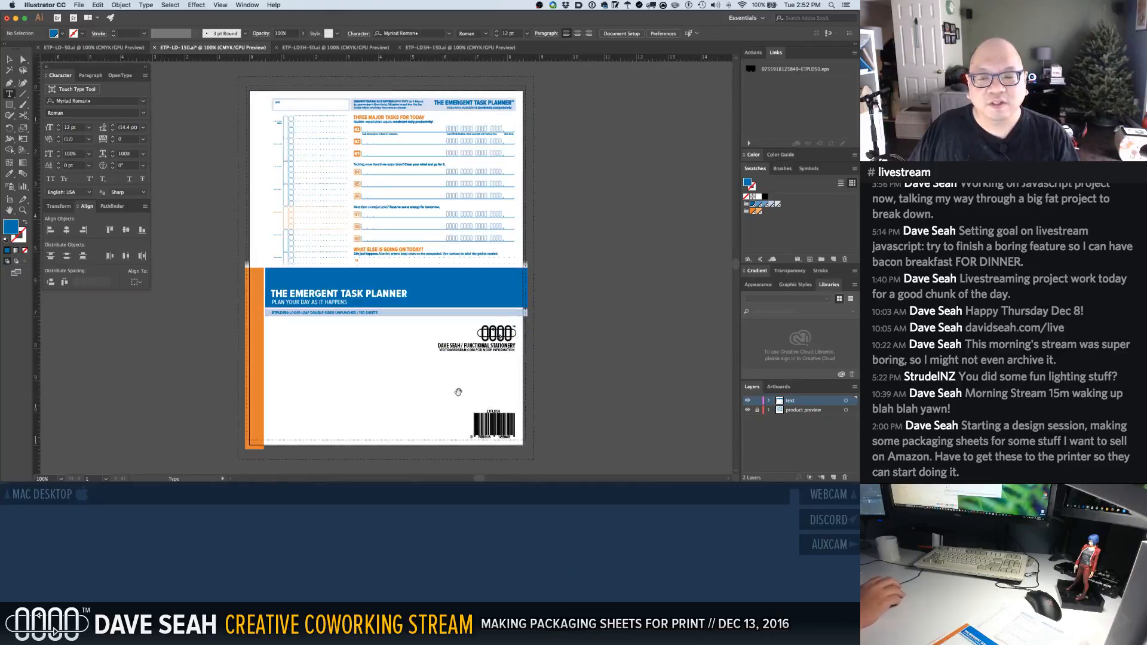
left_click_drag(547, 441, 464, 393)
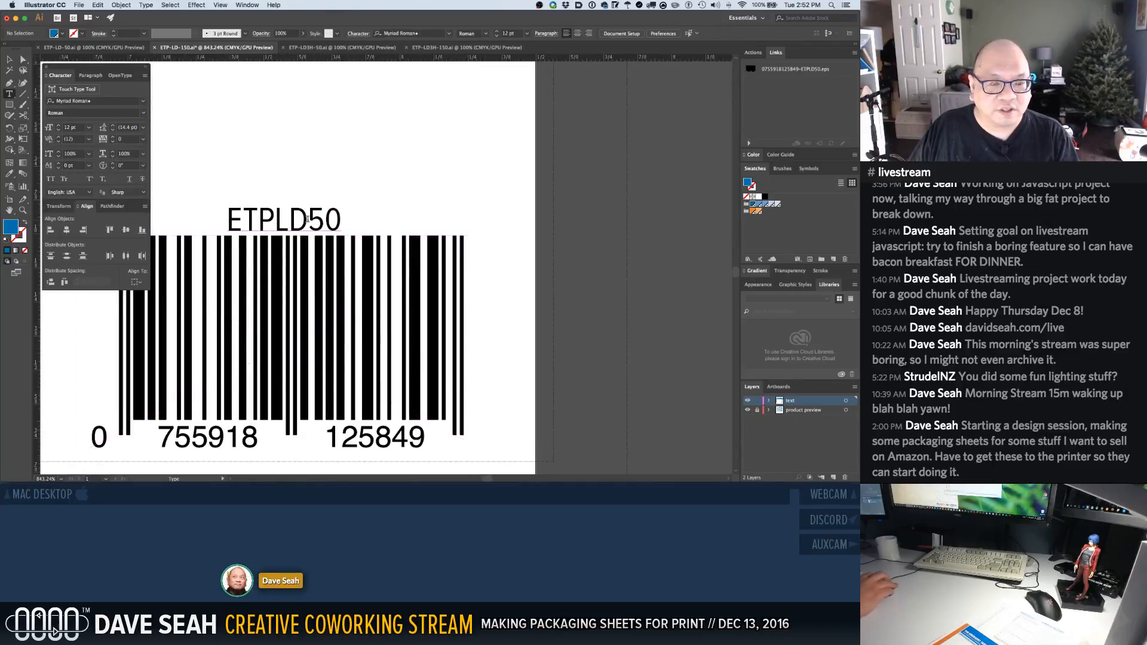
left_click(307, 218)
type("1")
key("Escape")
key("super+1")
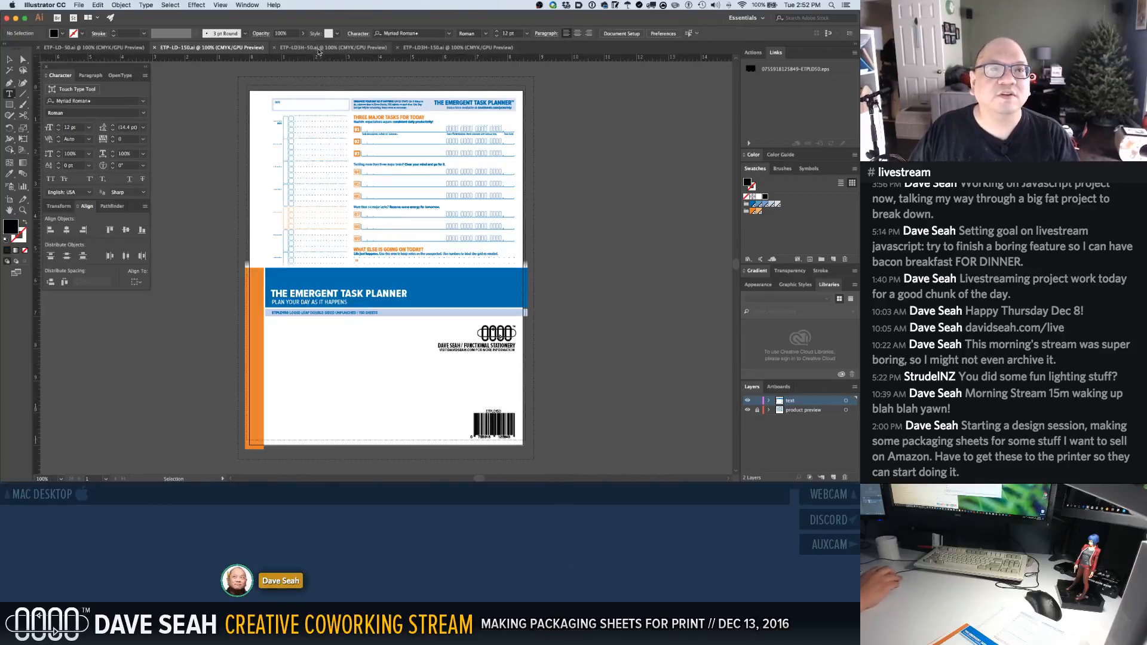
In ETP-LD3H-50.ai, change the product line's code to ETPLD3H50 and check it against the src-barcodes file names in Finder
left_click(333, 47)
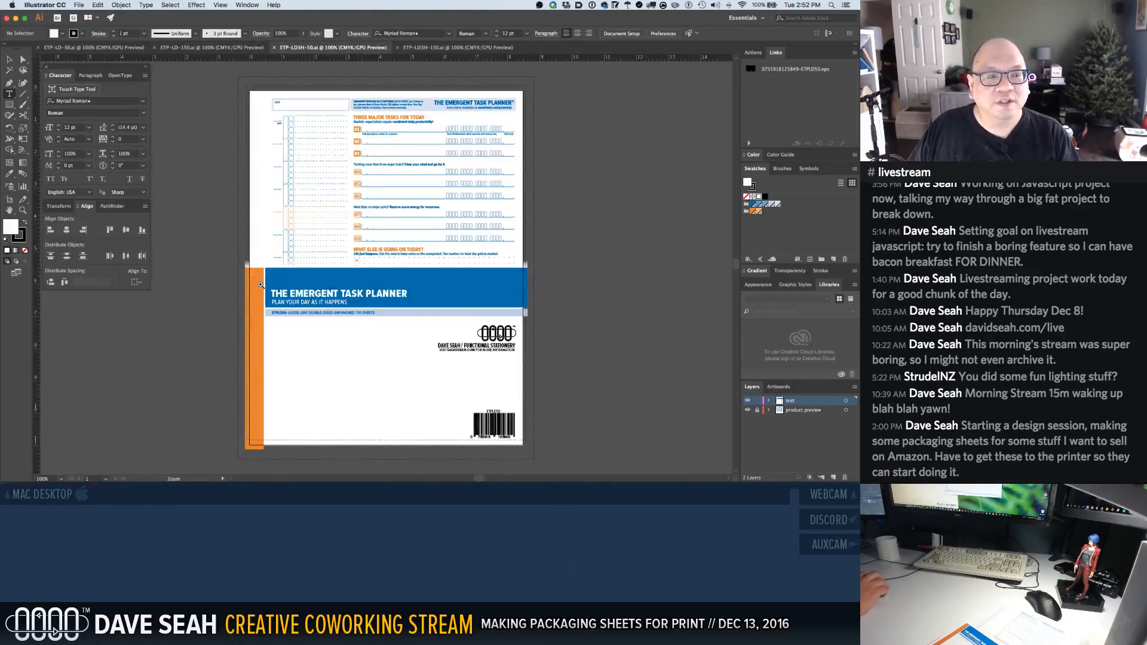
left_click_drag(258, 282, 443, 345)
left_click_drag(185, 309, 362, 347)
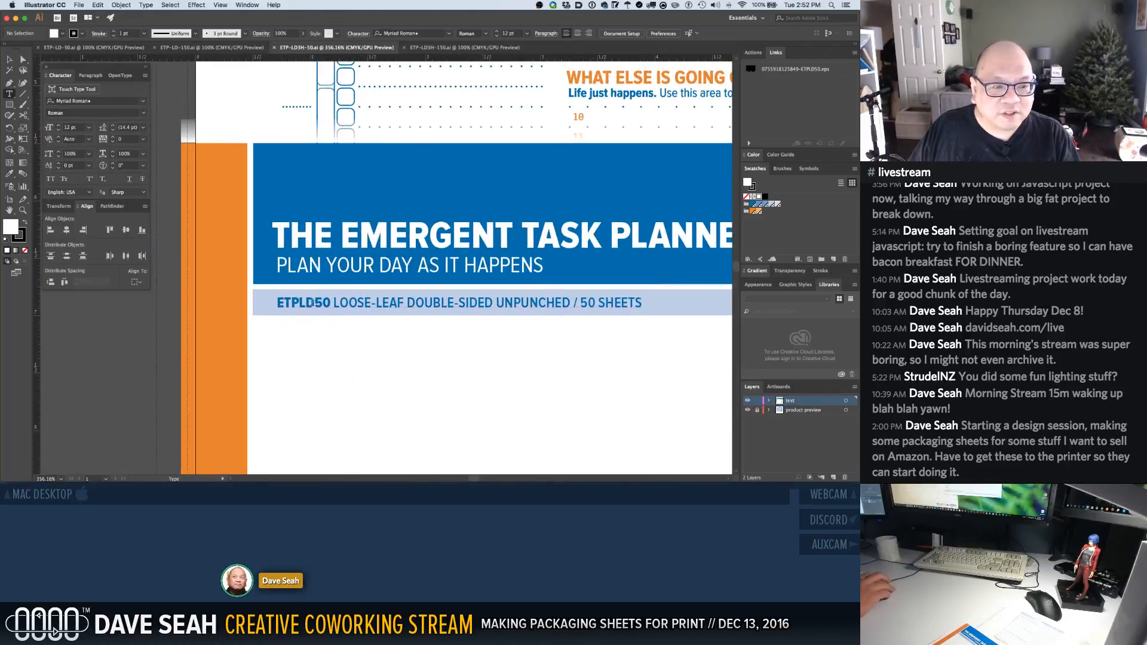
left_click(318, 303)
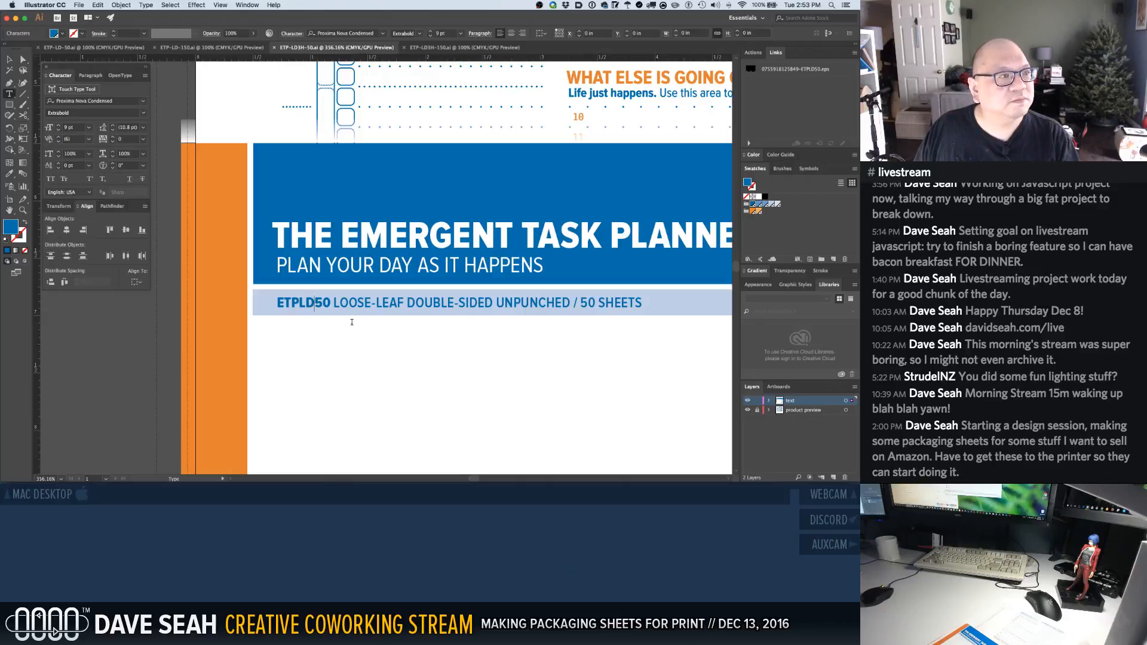
type("3H")
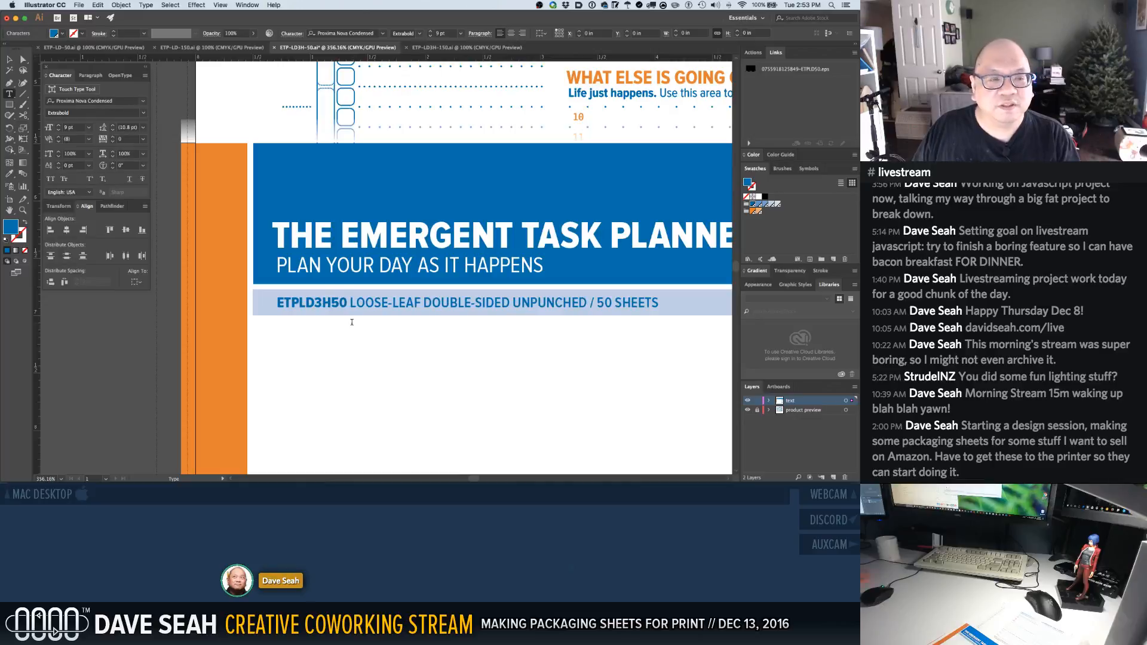
key("ctrl+Right")
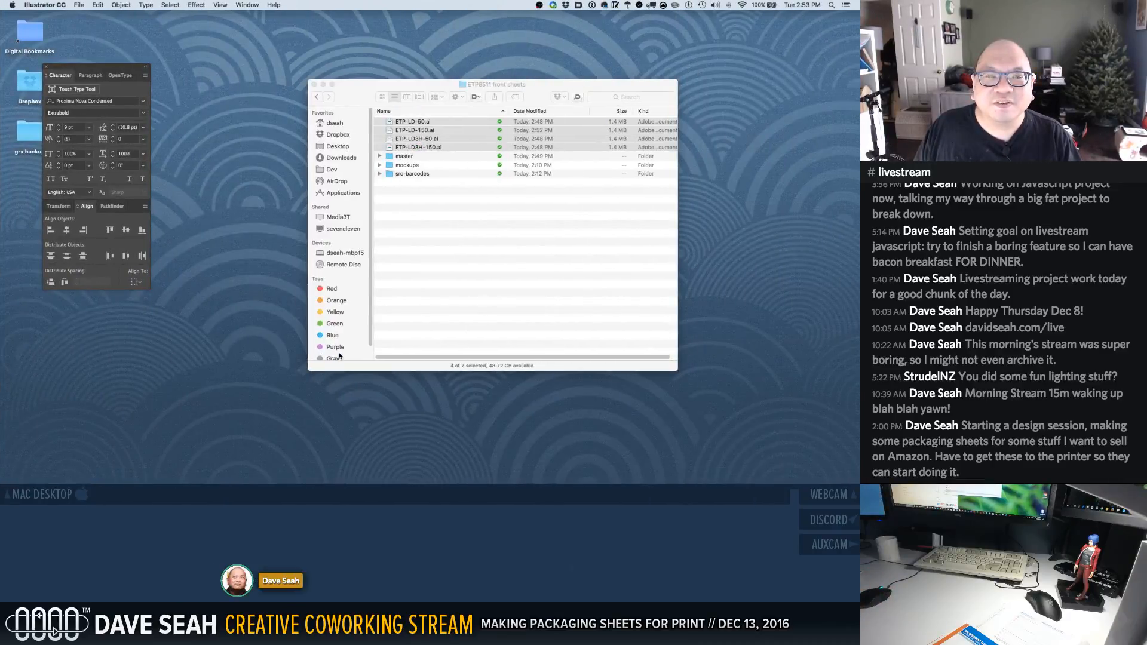
left_click(381, 176)
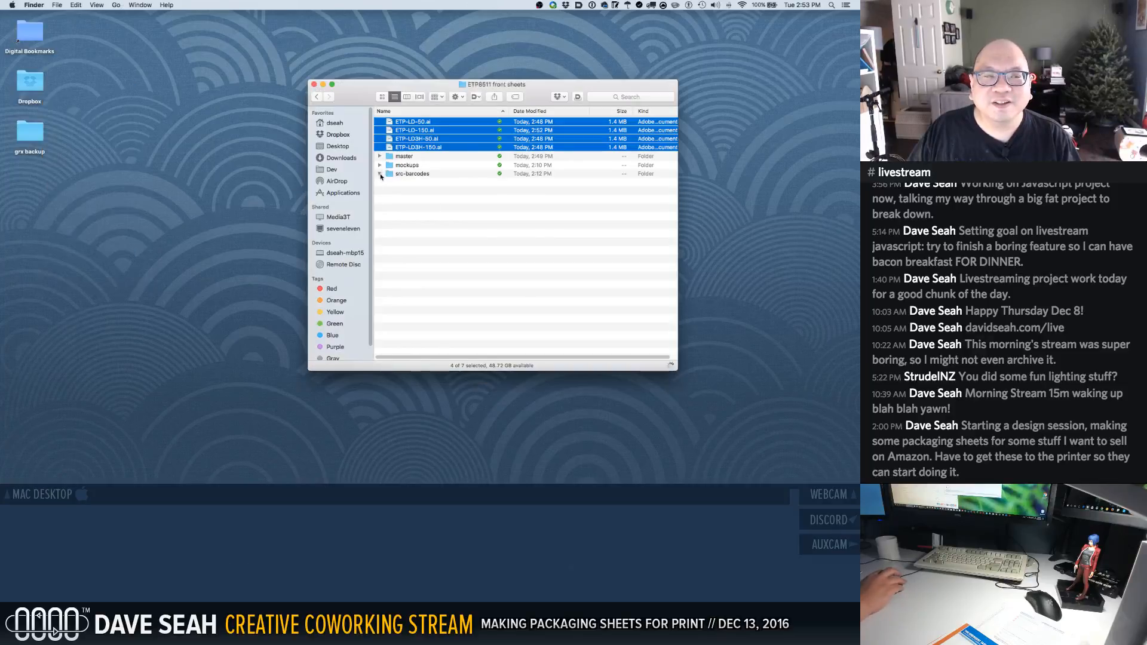
left_click(380, 173)
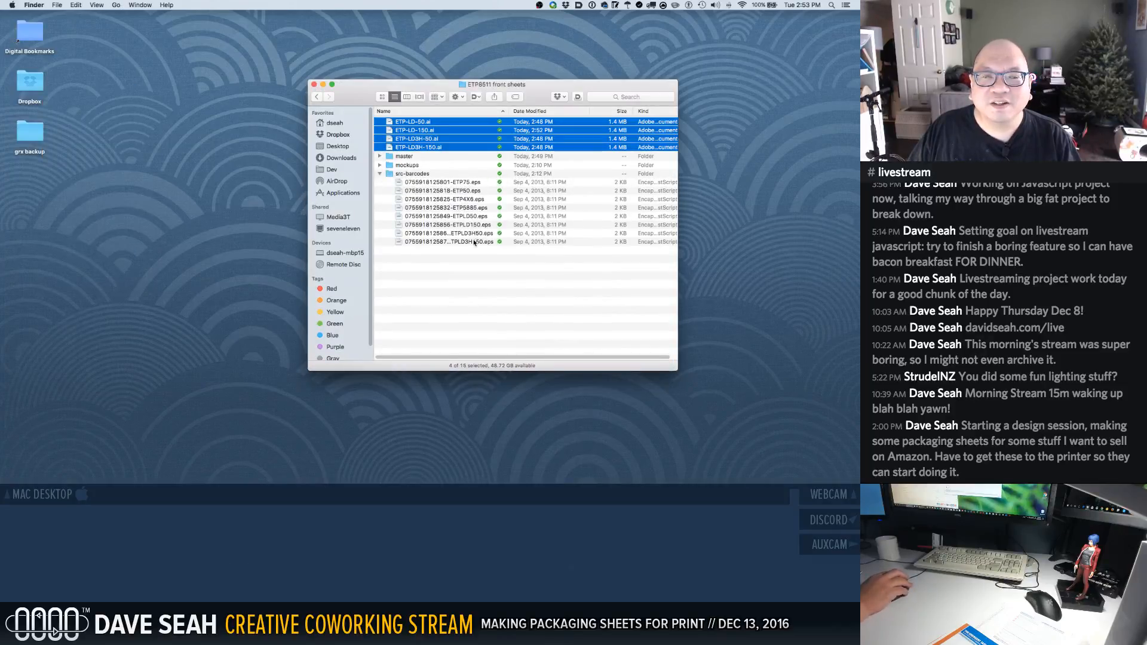
key("super+Tab")
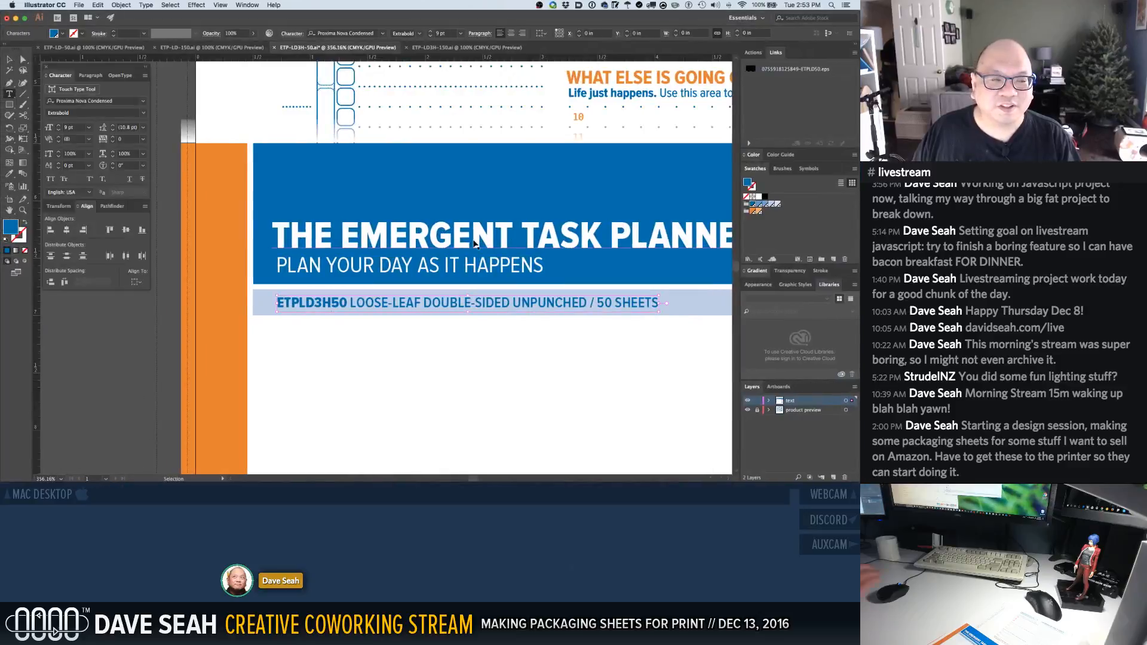
left_click(358, 370, "super")
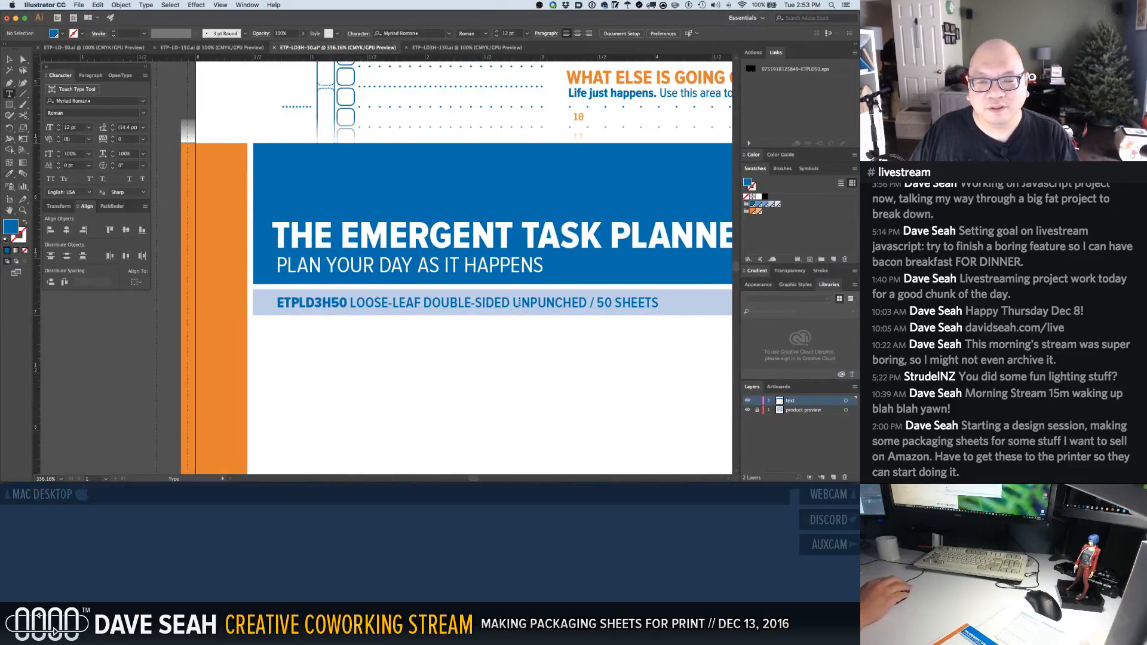
Replace UNPUNCHED with THREE-HOLE PUNCHED in the product line of ETP-LD3H-50.ai
left_click(525, 303)
key("Right")
key("shift+Left")
key("shift+Left")
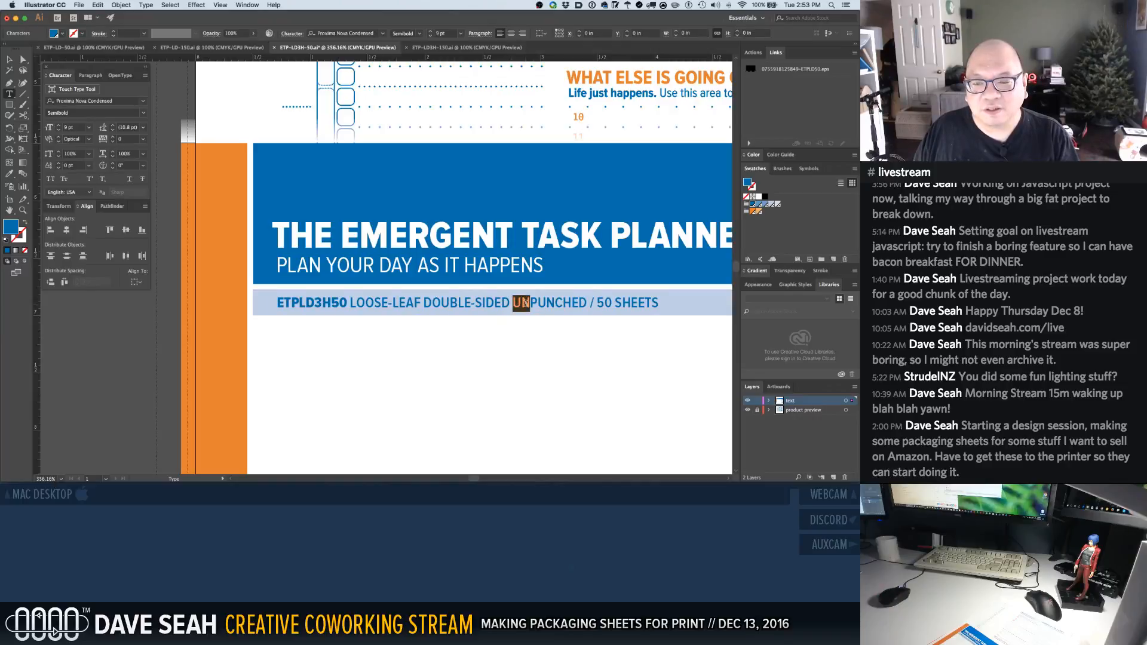
type("THRE")
type("E-HOLE")
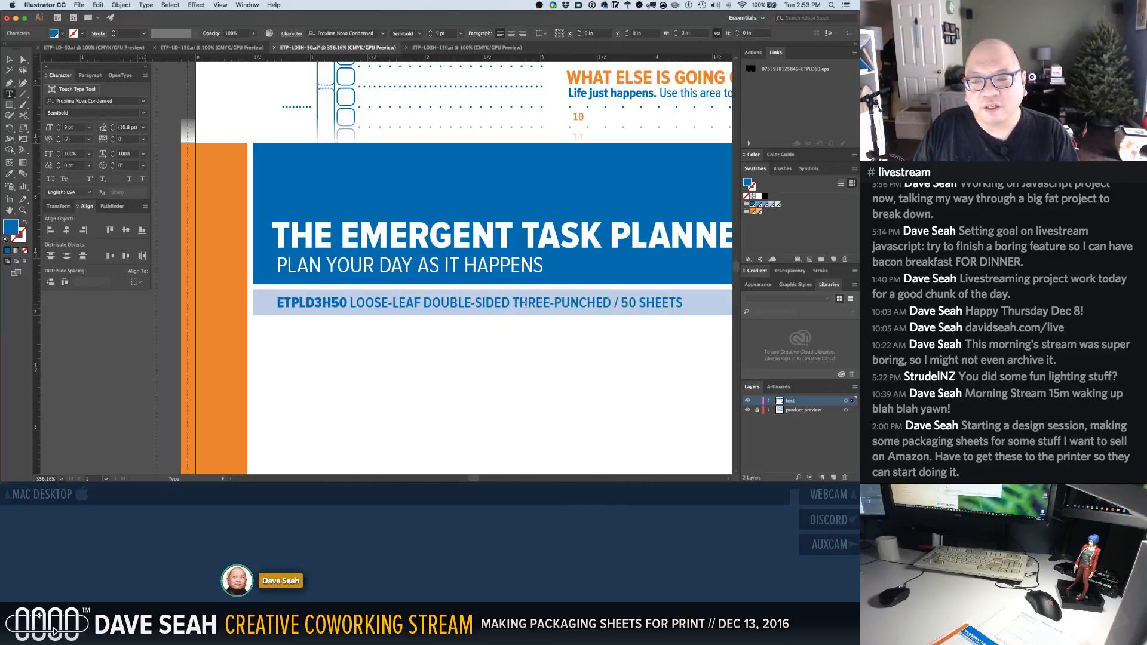
key("Right")
key("Right")
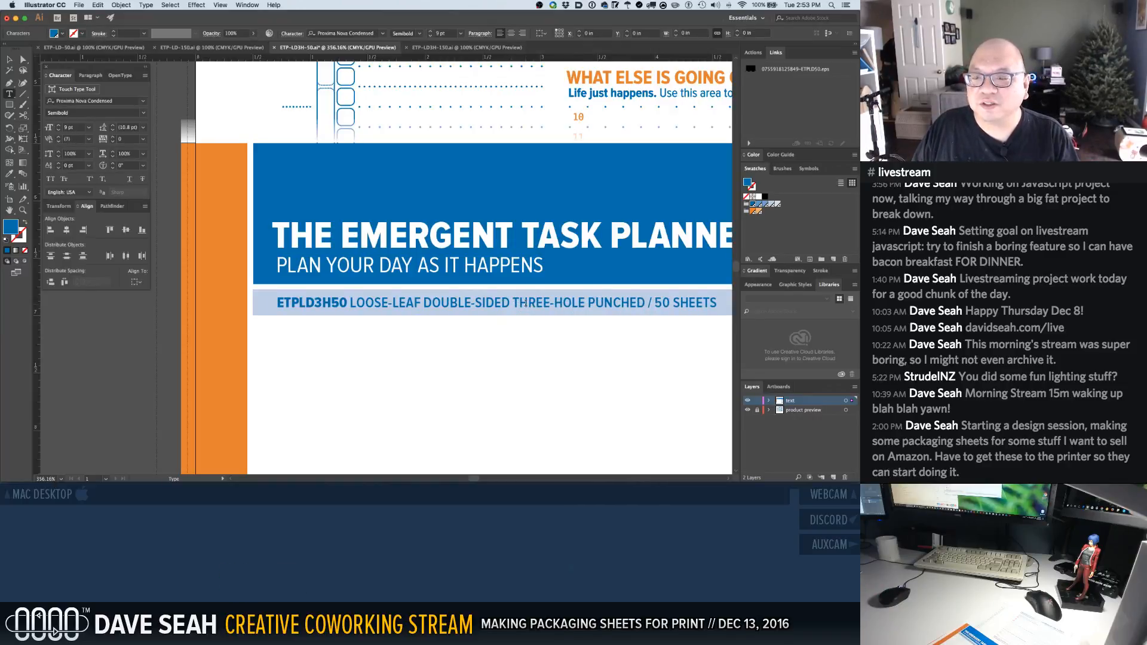
left_click(440, 359, "super")
left_click(541, 353, "alt+super")
left_click(542, 353, "alt+super")
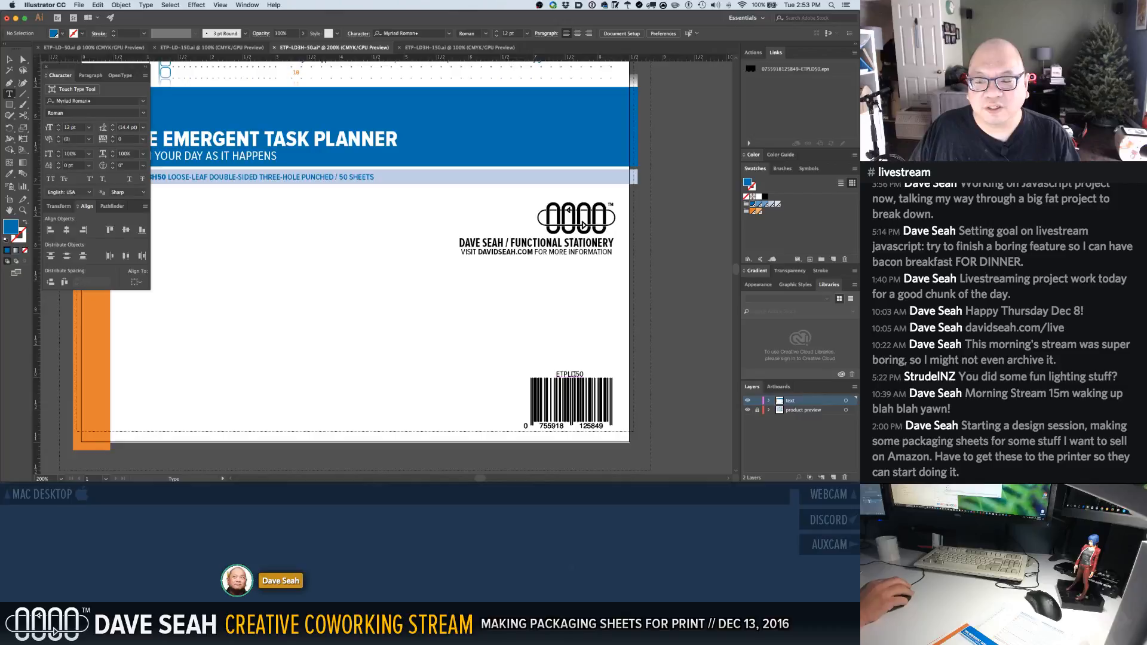
Change the label above the barcode in ETP-LD3H-50.ai to ETPLD3H50 and save the document
left_click(575, 375)
type("3")
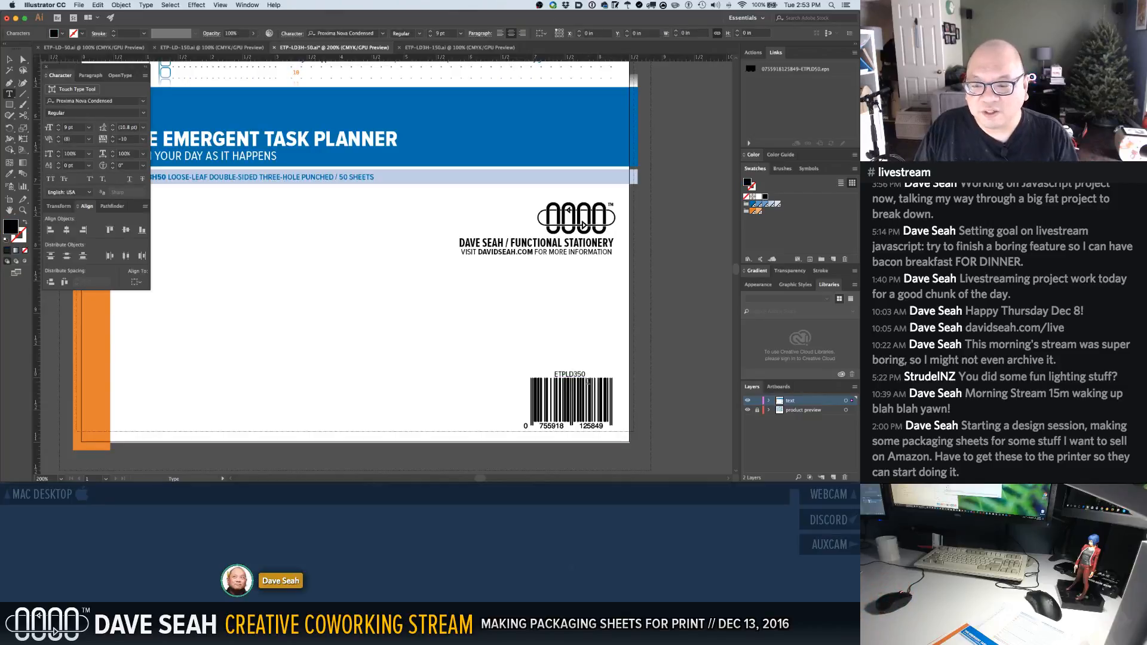
type("H")
left_click(436, 342, "super")
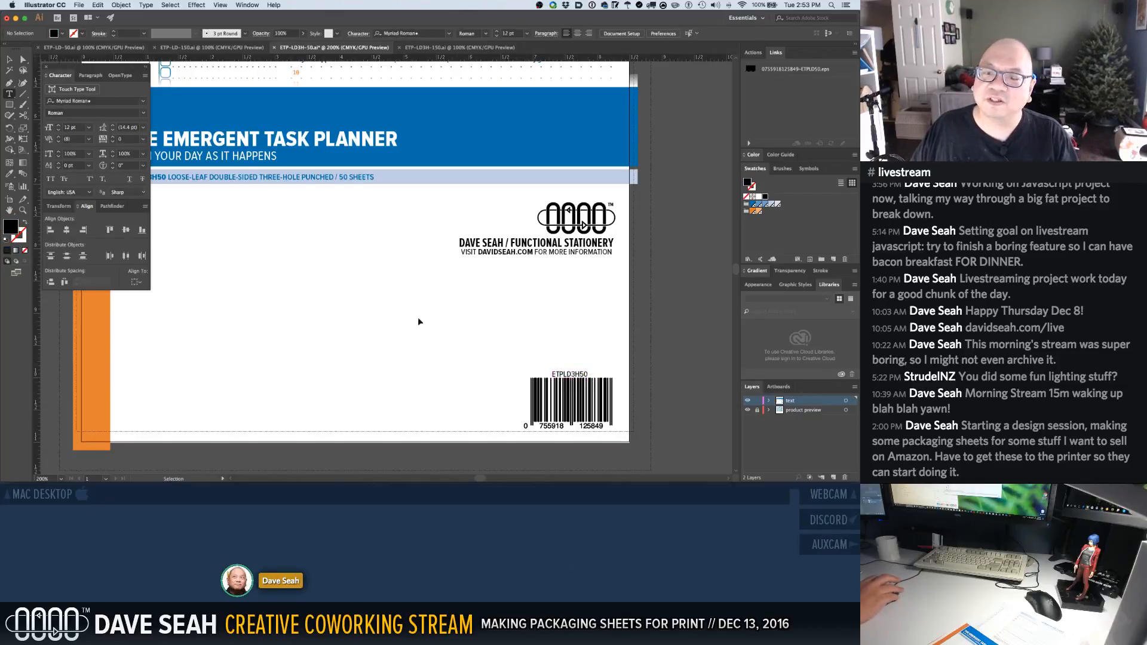
key("super+1")
key("super+s")
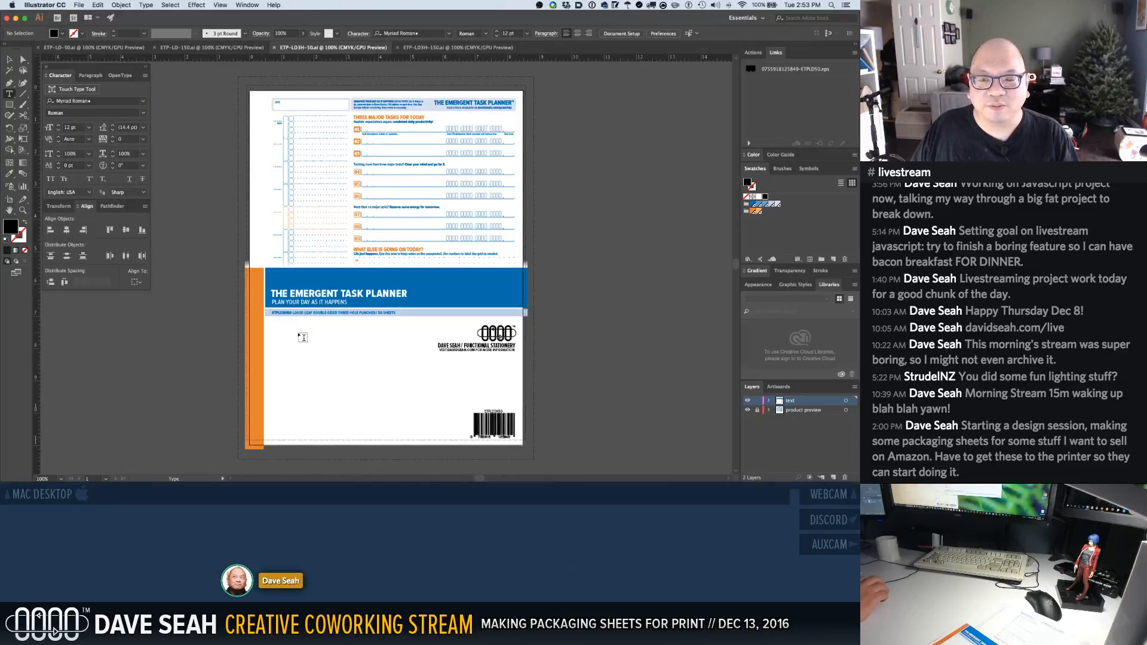
Examine the logo, contact text, barcode label and product line on the ETP-LD3H-50.ai sheet at several magnifications
left_click_drag(427, 330, 558, 360)
left_click_drag(272, 276, 467, 342)
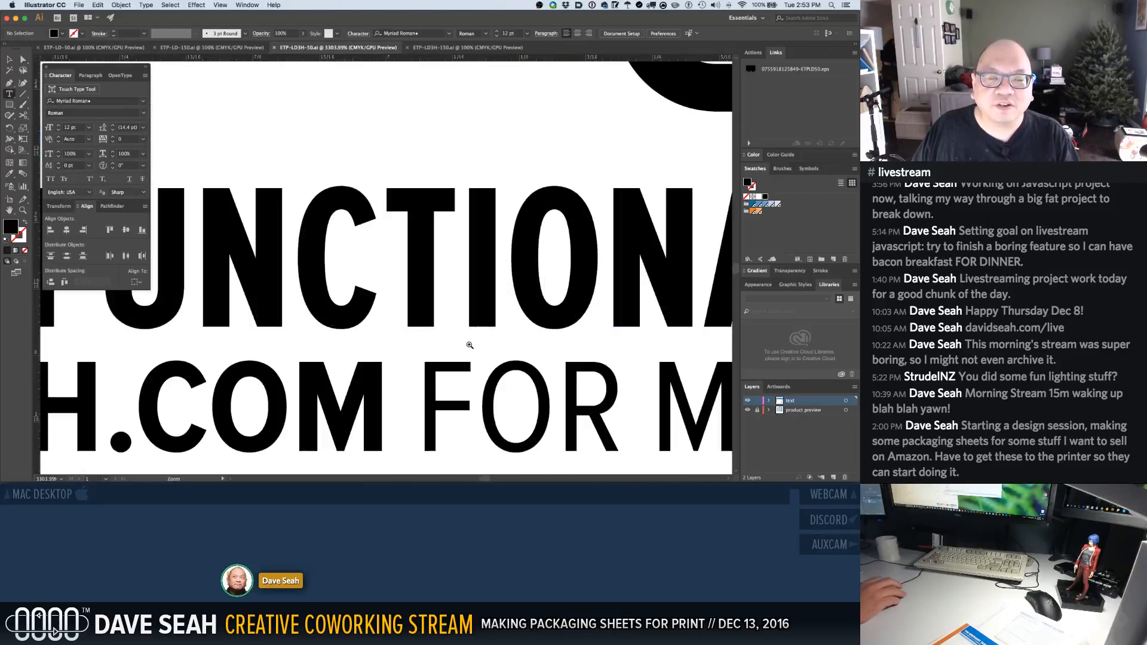
left_click(352, 343, "alt+super")
left_click(352, 343, "alt+super")
left_click(353, 343, "alt+super")
left_click(352, 343, "alt+super")
left_click(353, 343, "alt+super")
left_click(353, 343, "alt+super")
left_click(354, 342, "alt+super")
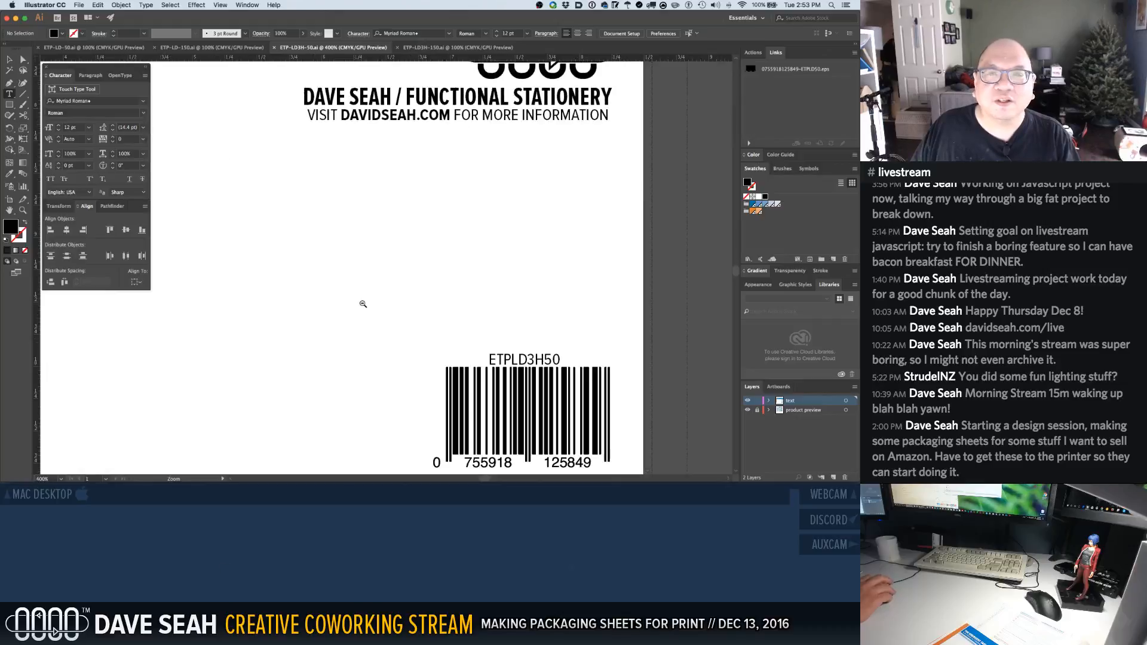
left_click_drag(359, 281, 384, 376)
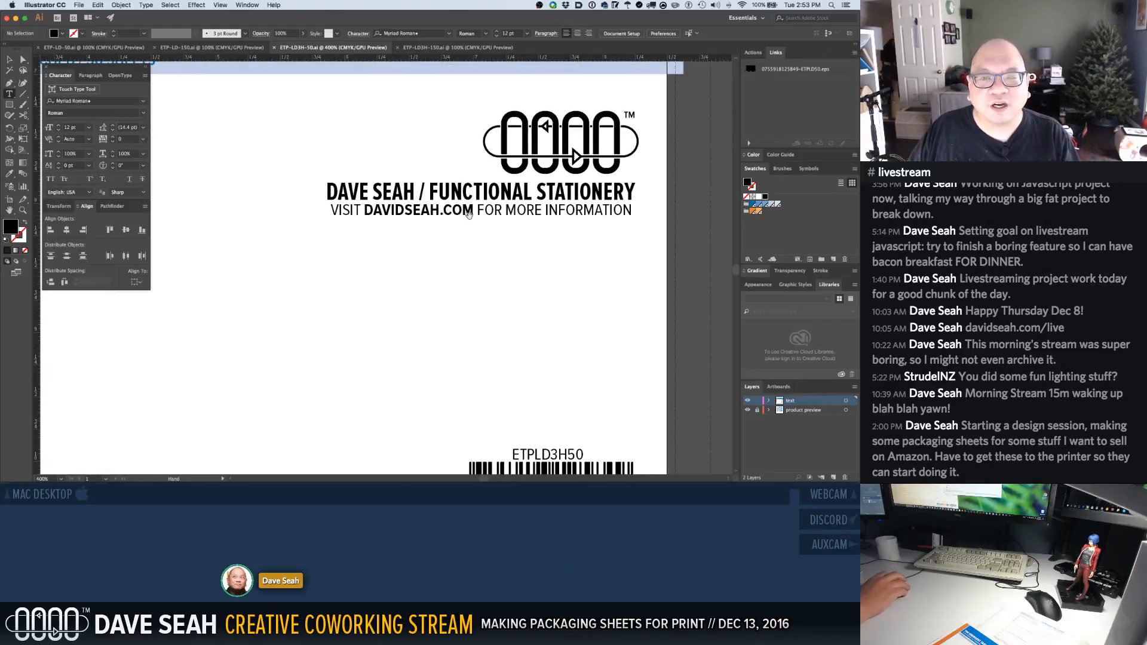
left_click(419, 254, "alt+super")
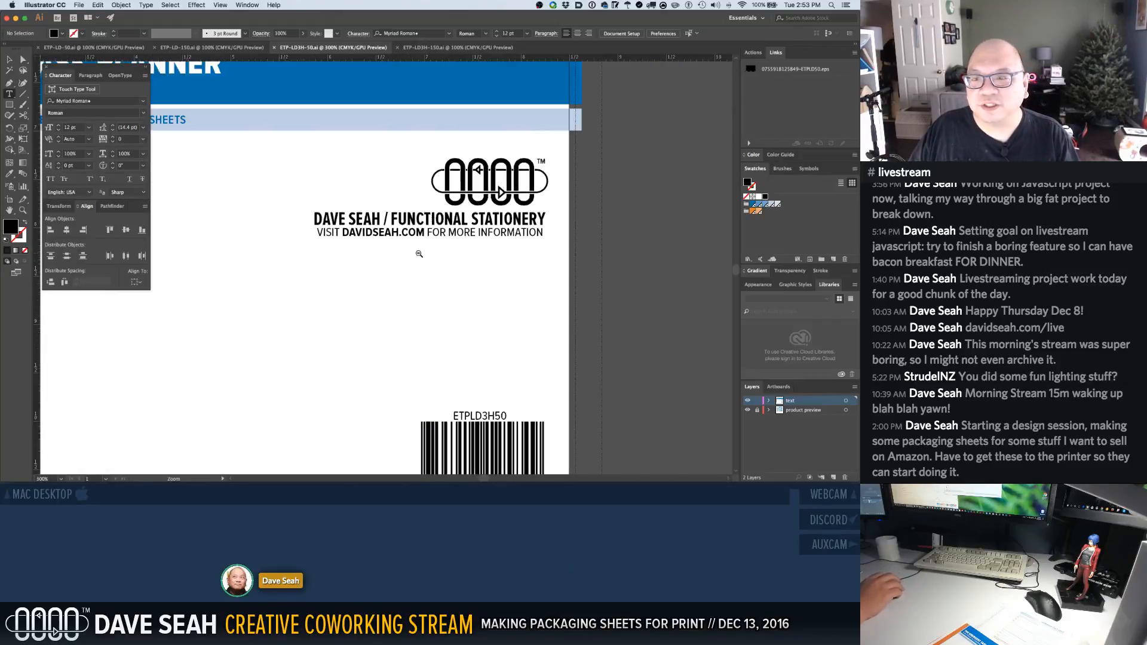
left_click(418, 254, "alt+super")
left_click(418, 255, "alt+super")
left_click_drag(308, 295, 532, 337)
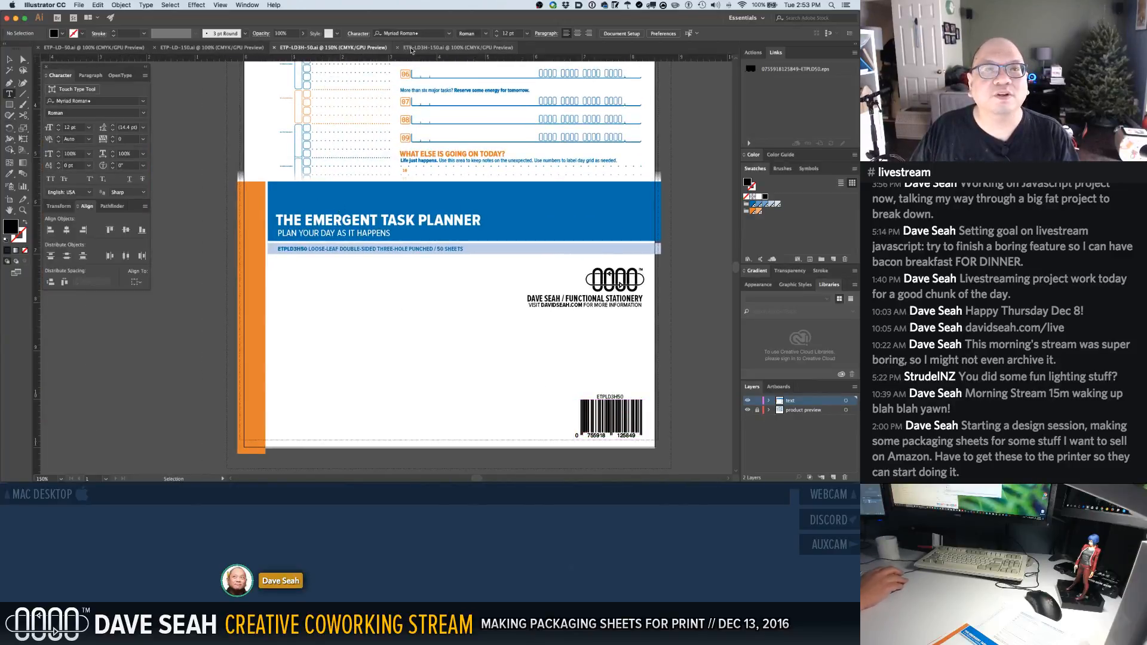
In ETP-LD3H-150.ai, change the product code in the line below the title to ETPLD3H150
left_click(411, 48)
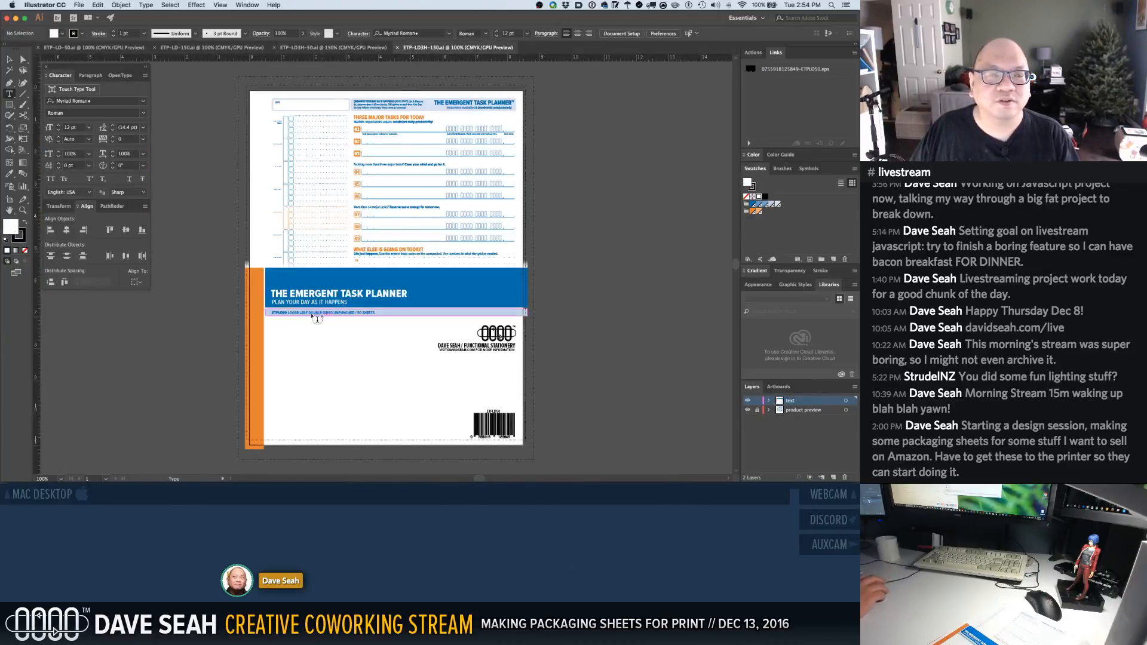
left_click_drag(259, 285, 389, 332)
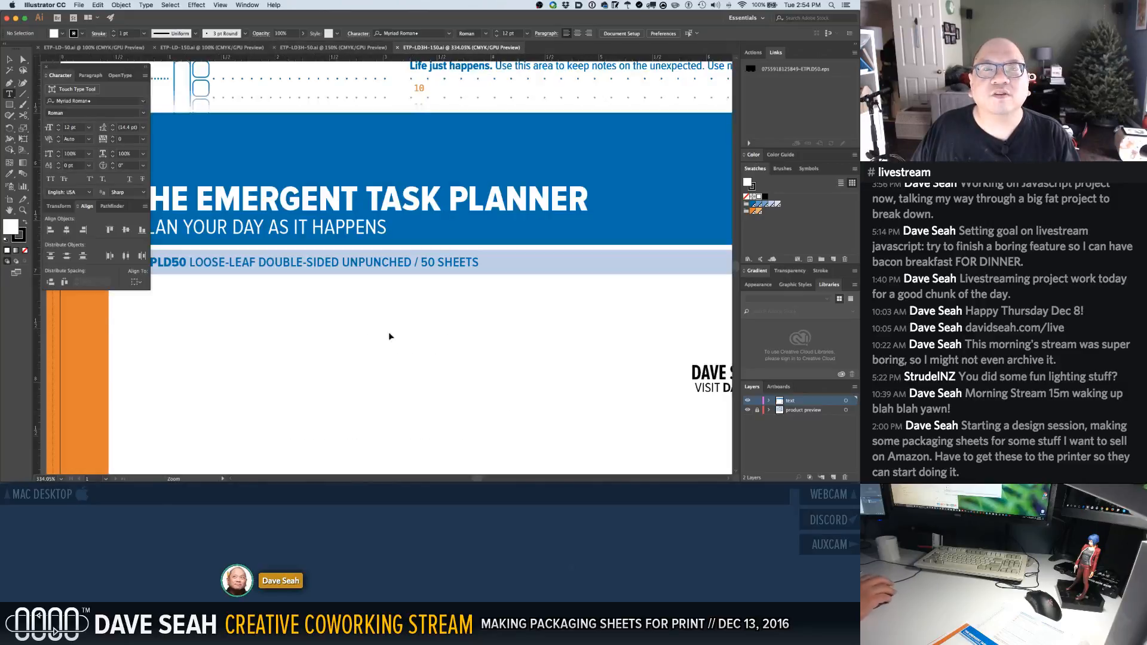
left_click_drag(216, 291, 349, 325)
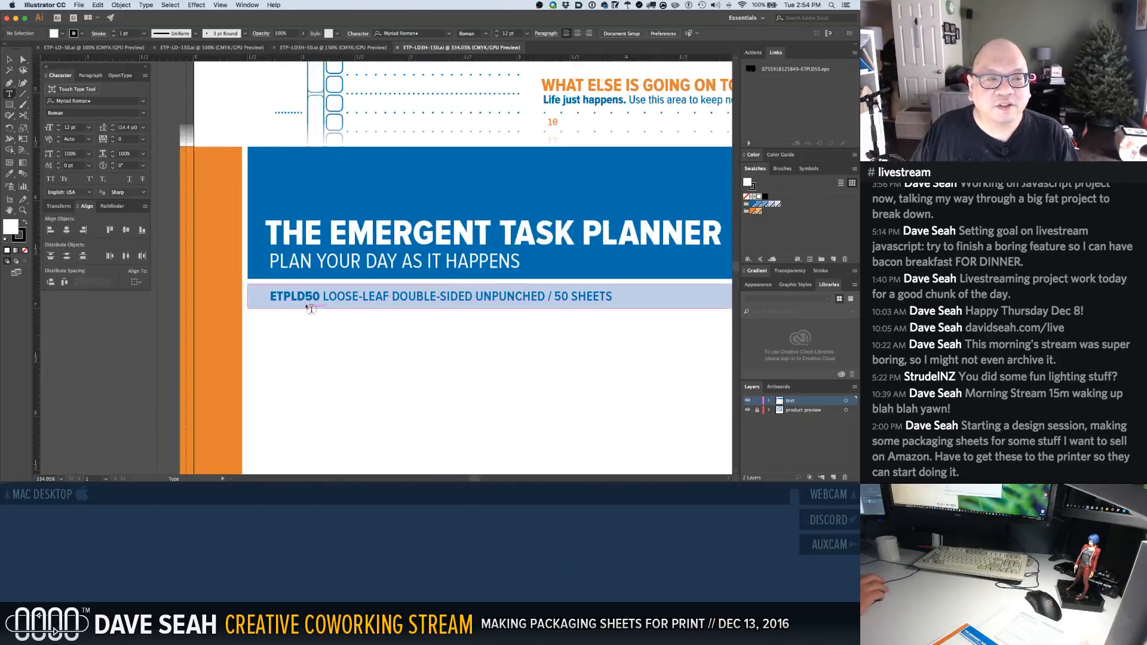
left_click(307, 296)
type("3H")
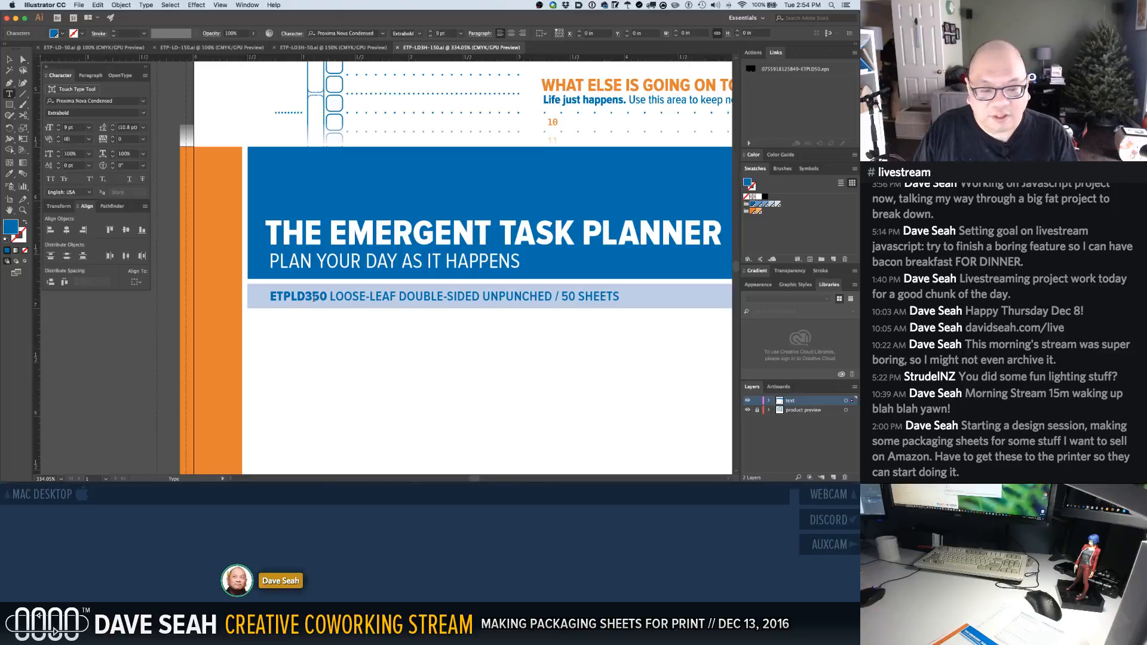
type("1")
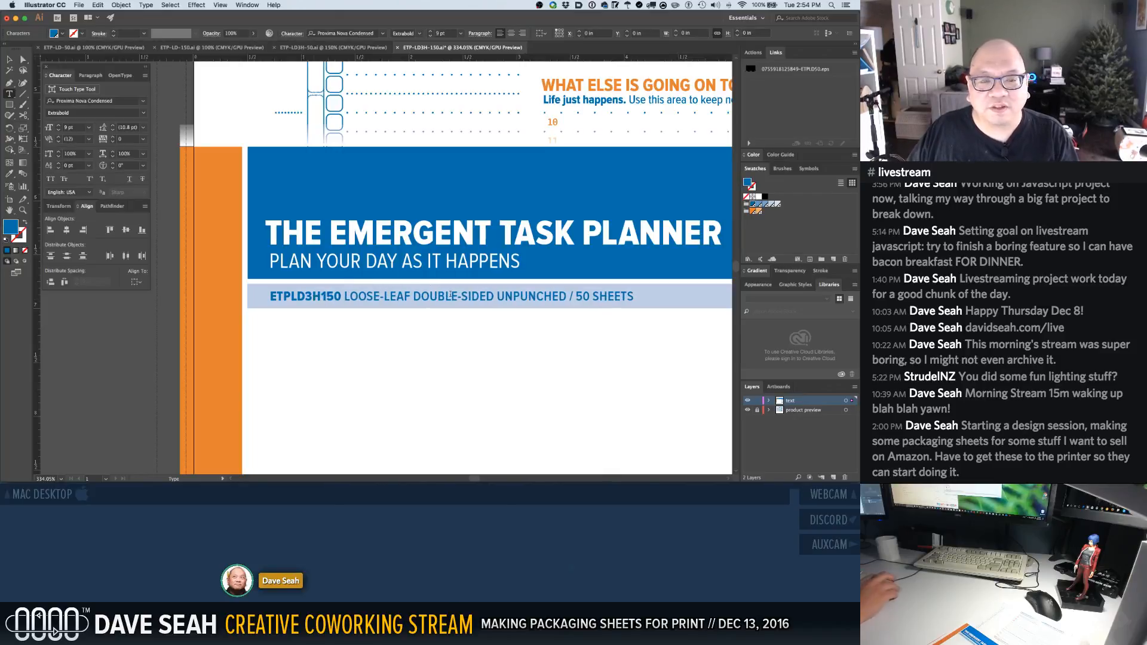
Replace UNPUNCHED with THREE-HOLE PUNCHED in the product line of ETP-LD3H-150.ai
left_click(514, 297)
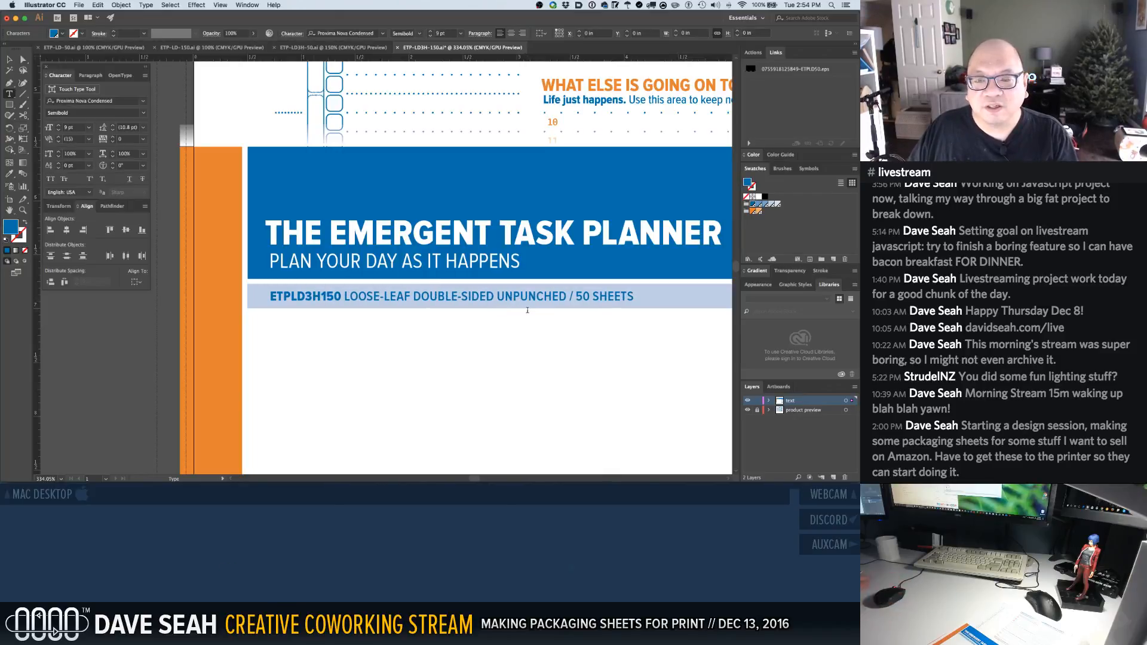
key("Left")
key("Left")
key("shift+Right")
key("Delete")
key("Delete")
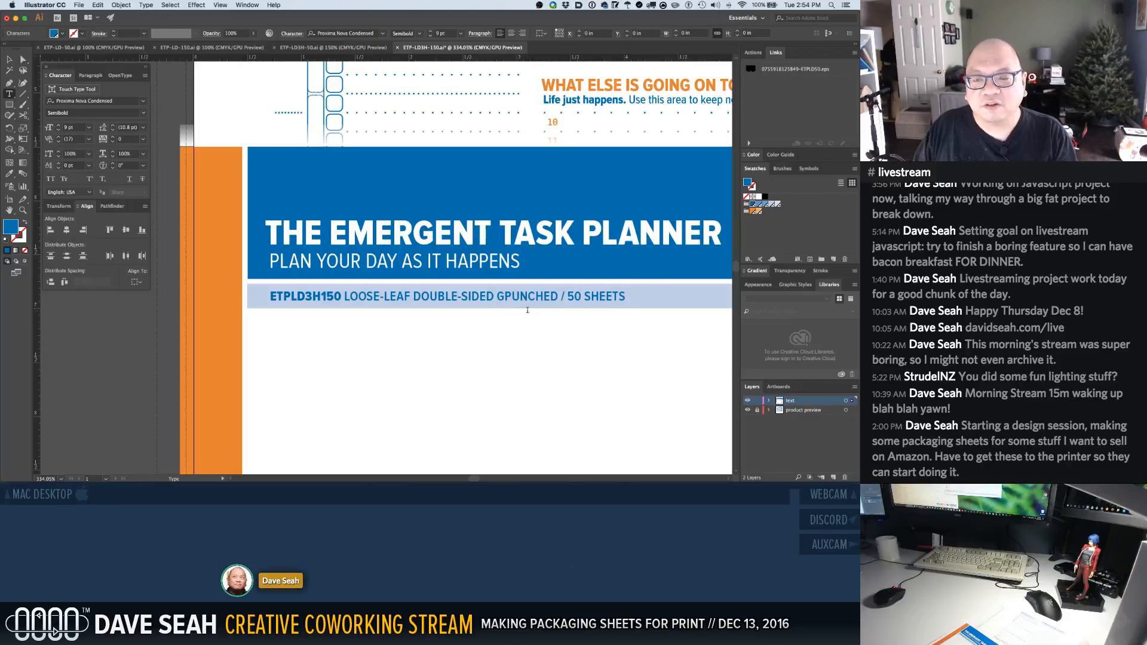
type("THREE-HOLE")
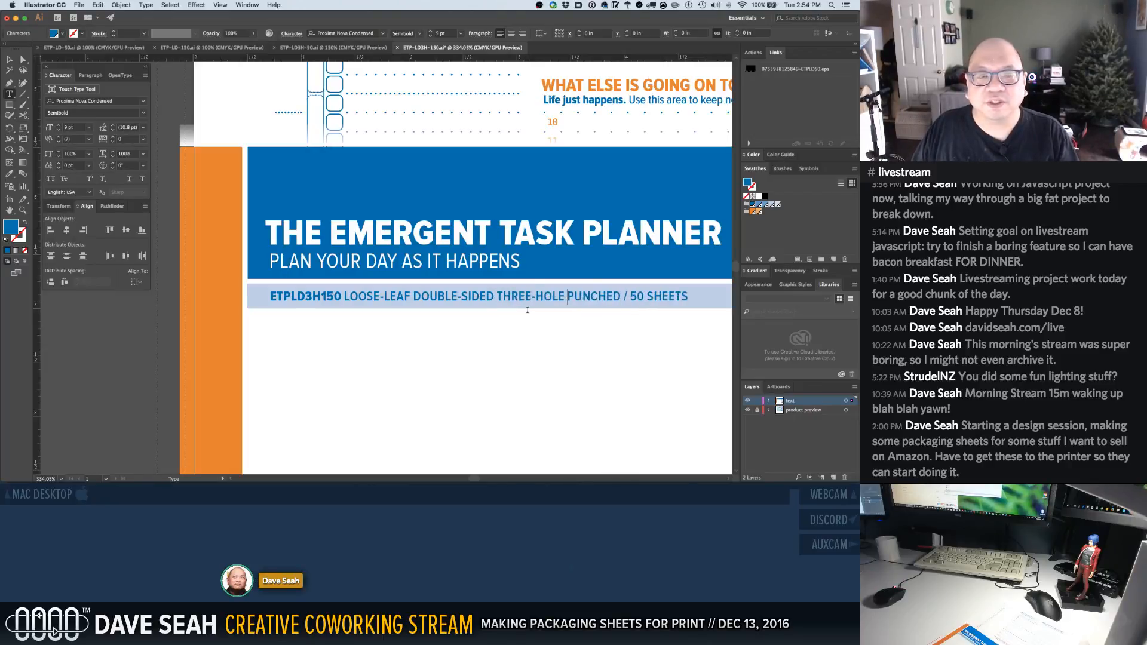
left_click(464, 363, "super")
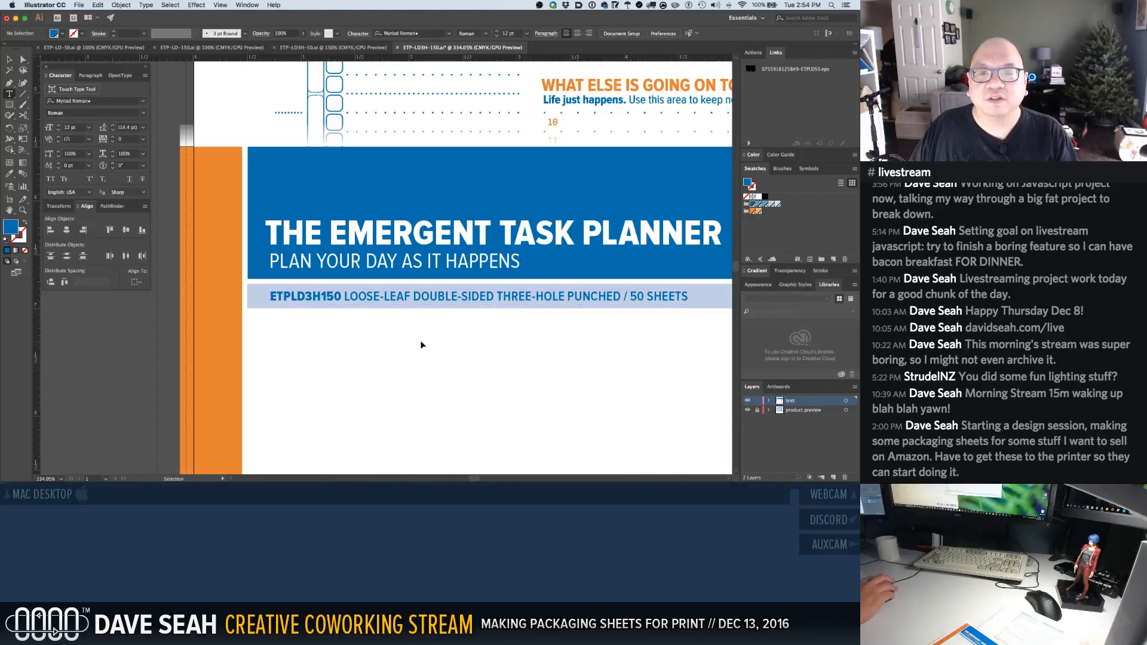
Insert the paper size 8.5x11IN before SHEETS in the product line of ETP-LD3H-150.ai
left_click(646, 297)
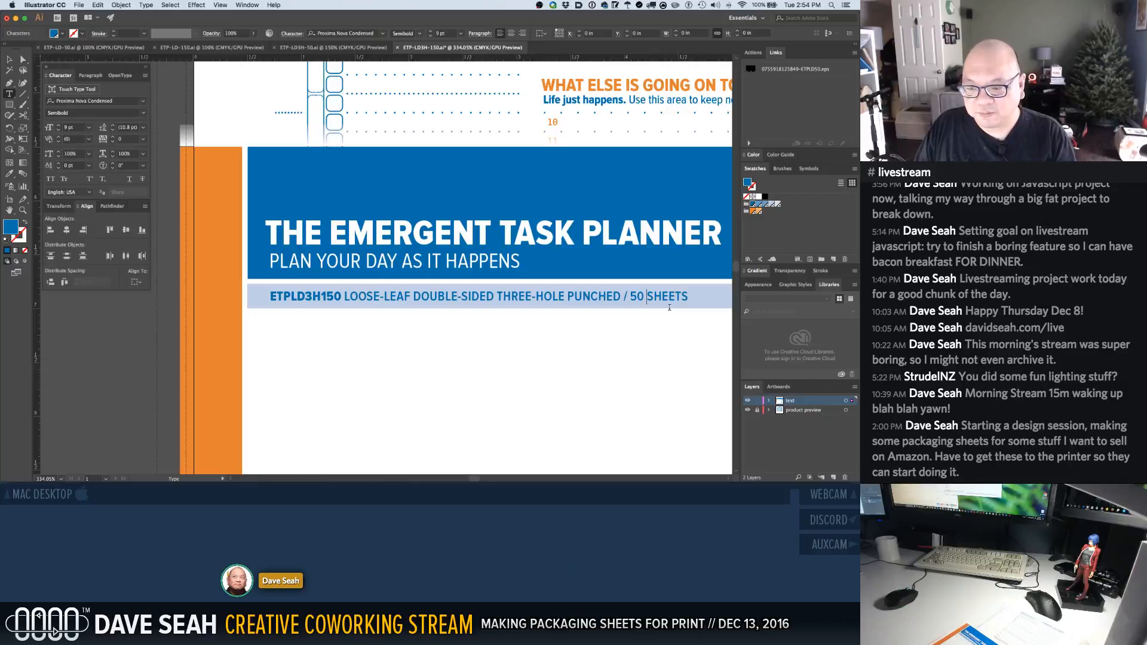
type("8.5")
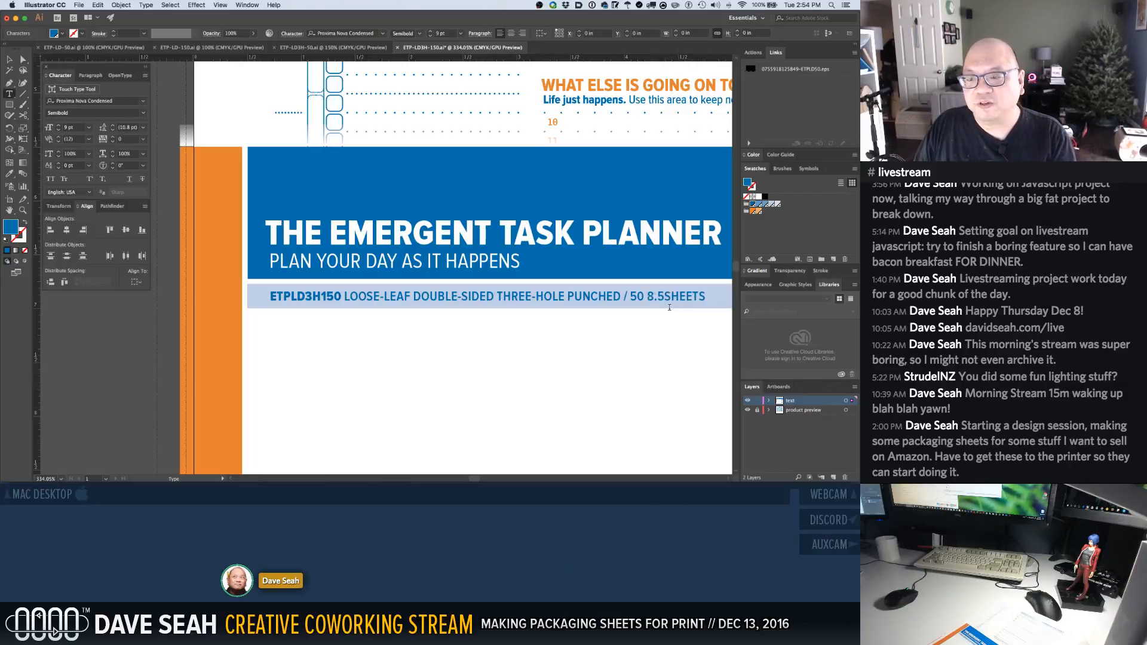
type("x11in")
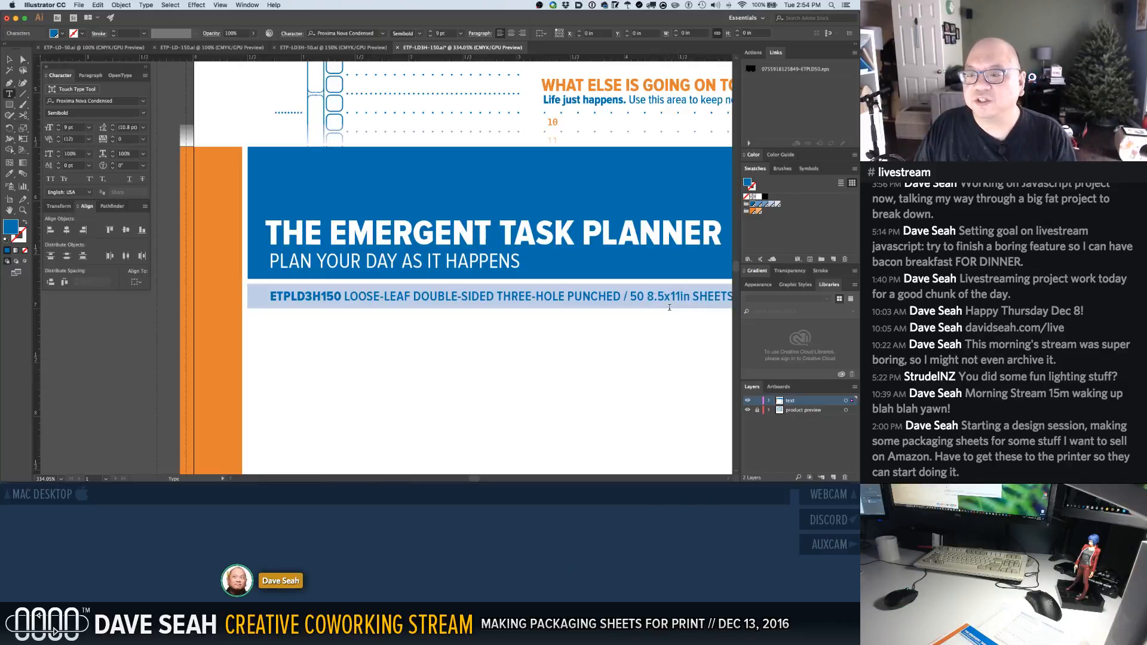
key("BackSpace")
key("BackSpace")
key("BackSpace")
type("IN")
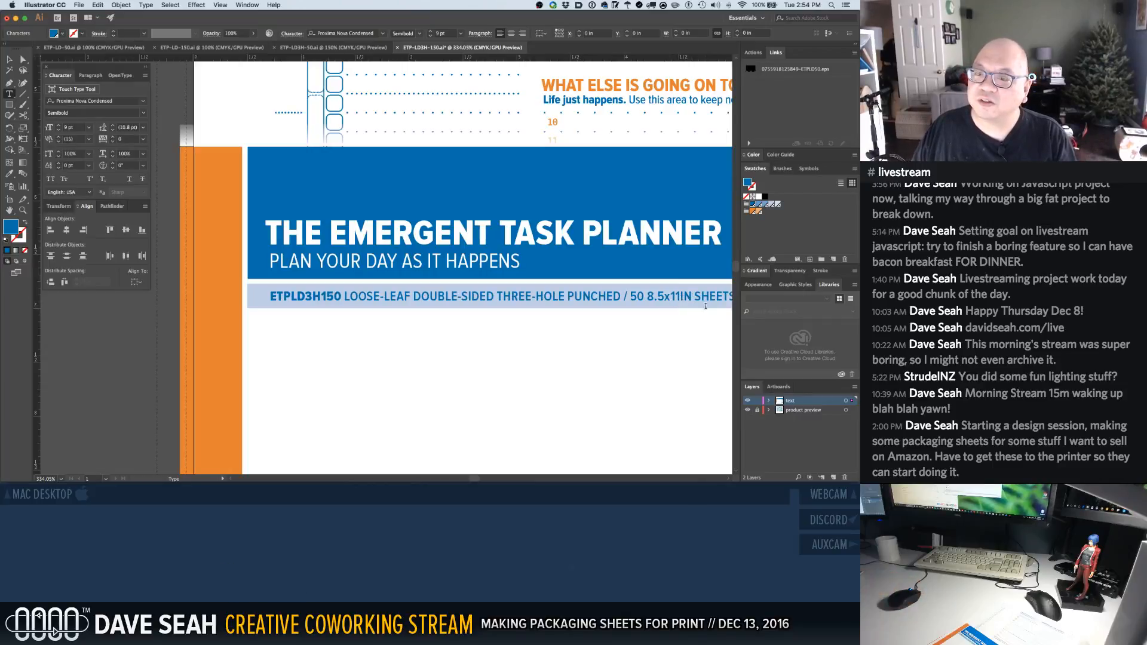
Replace the unit IN after 8.5x11 with a double quotation mark from the font's glyph set
left_click_drag(680, 297, 692, 298)
type("”")
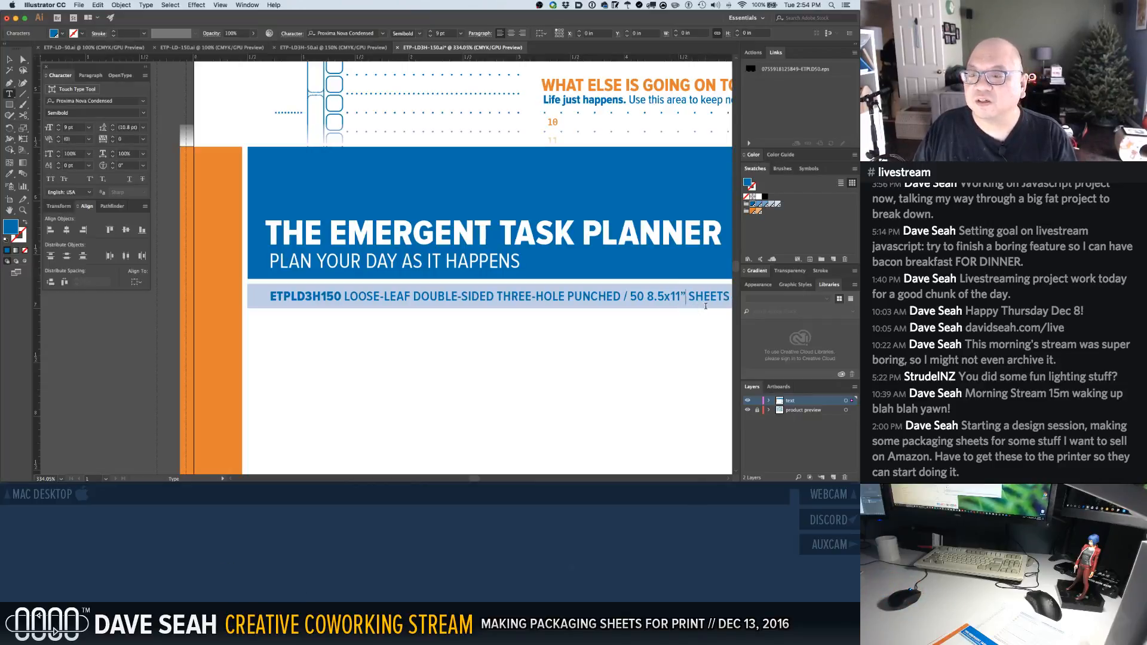
key("BackSpace")
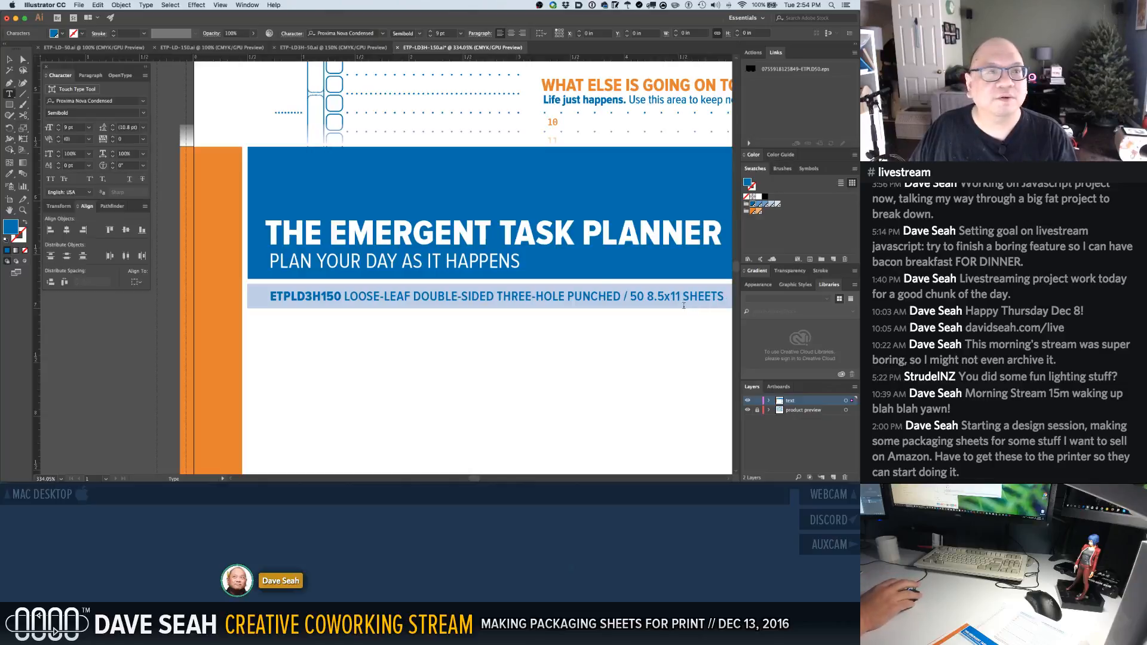
left_click(145, 5)
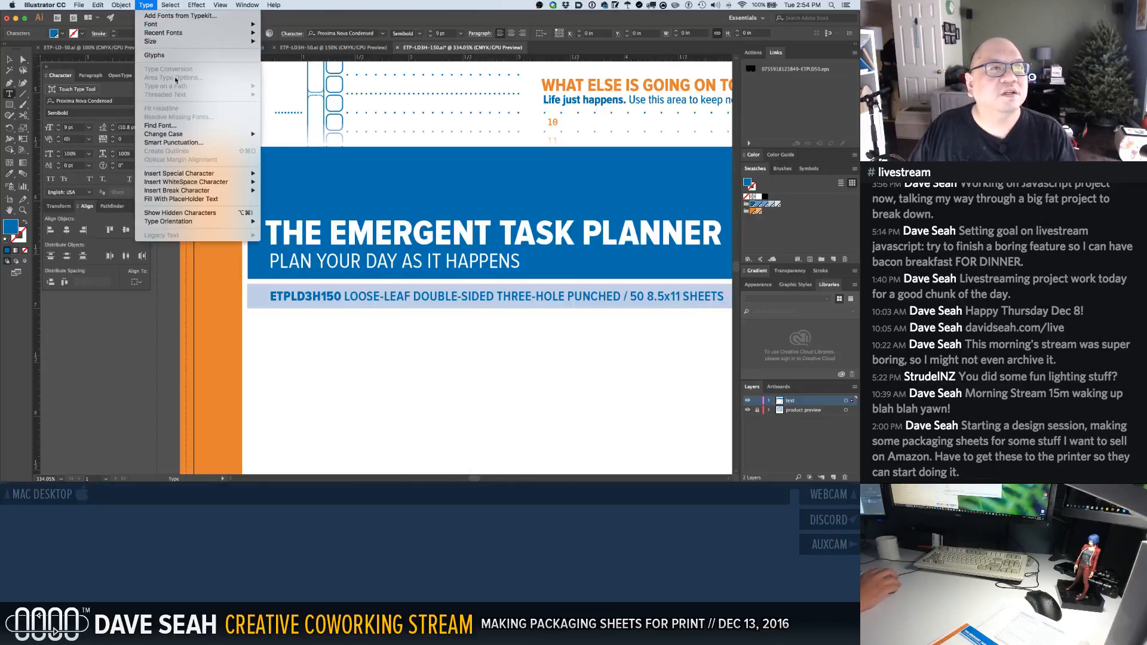
left_click(154, 55)
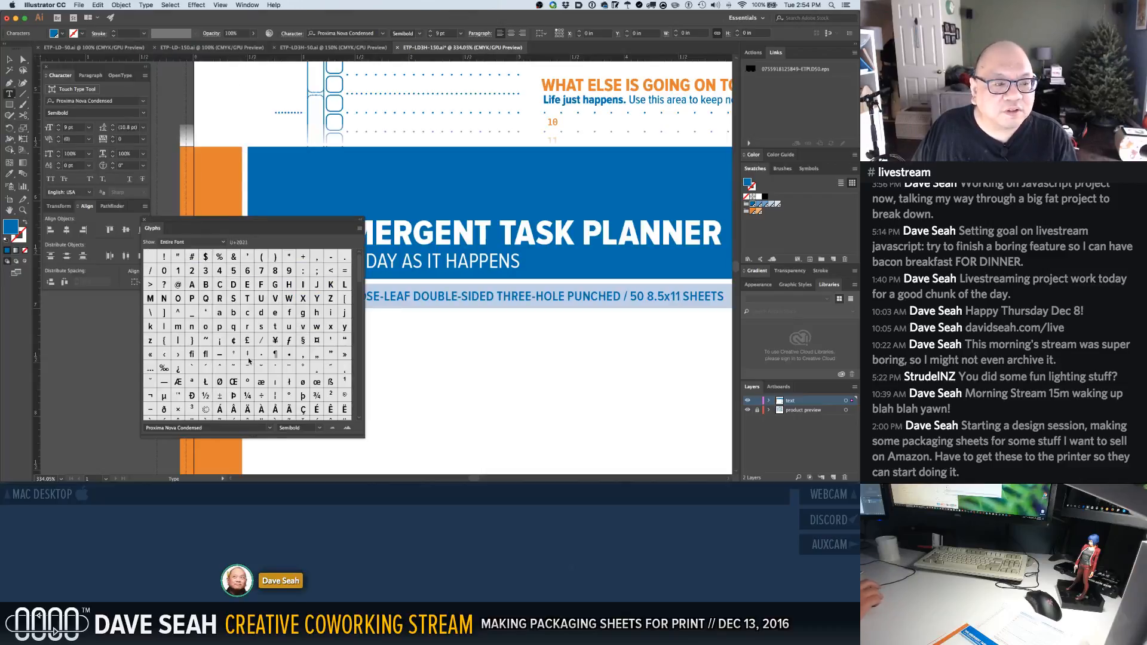
double_click(331, 355)
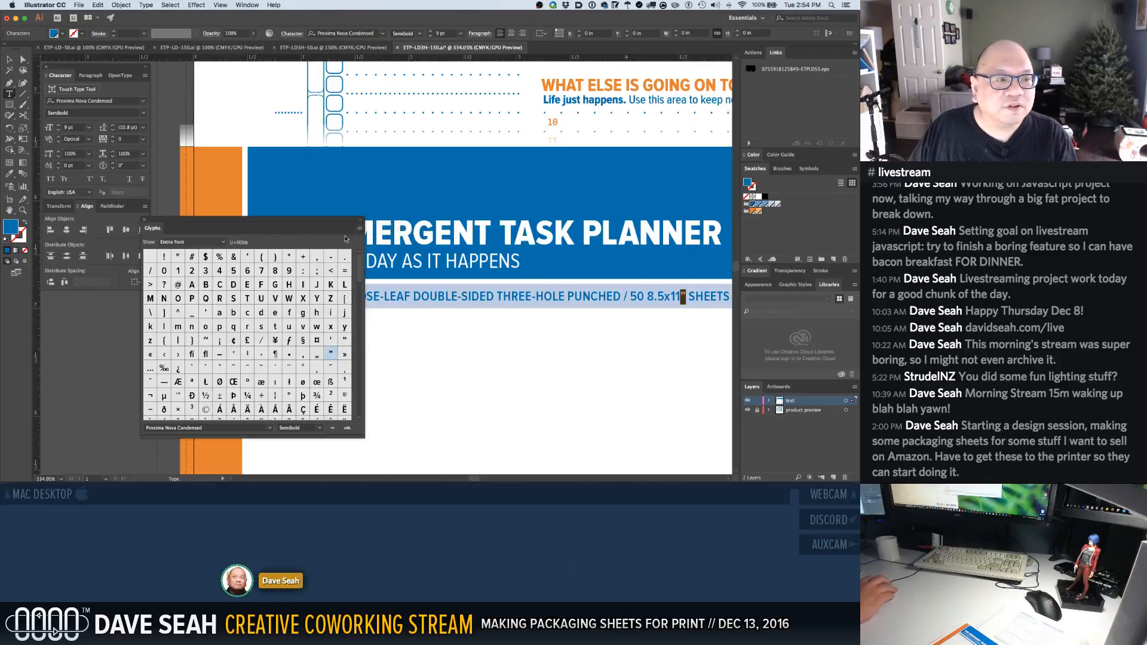
Check the glyph alternates for the selected quotation mark, and return the glyph set to Entire Font
left_click(270, 428)
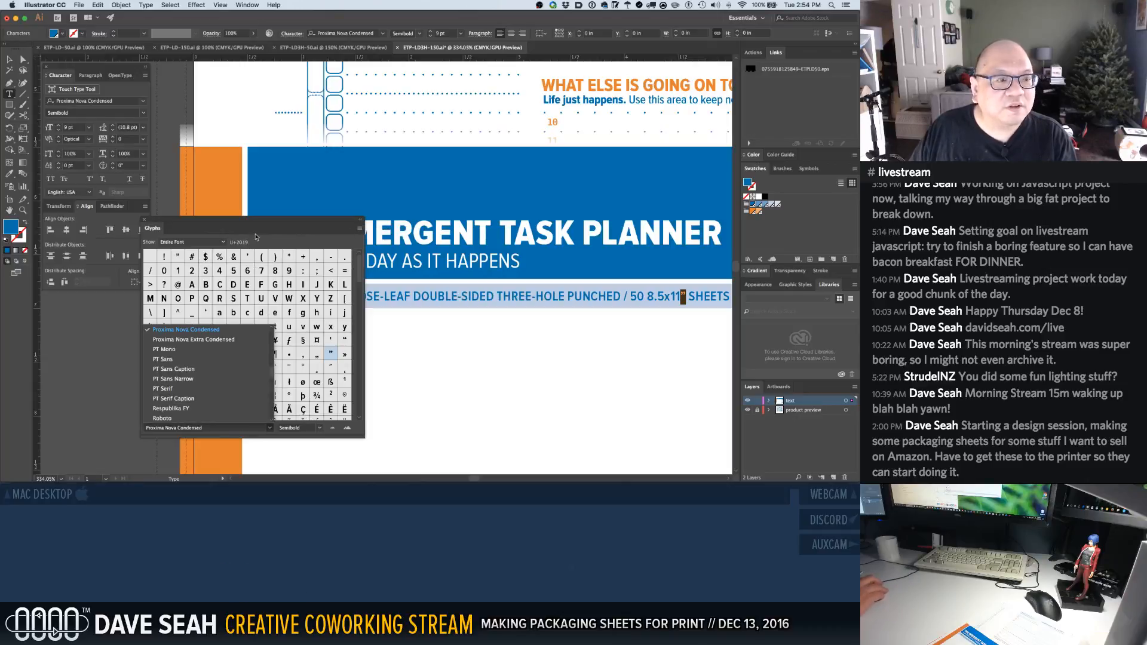
left_click(249, 244)
left_click(221, 244)
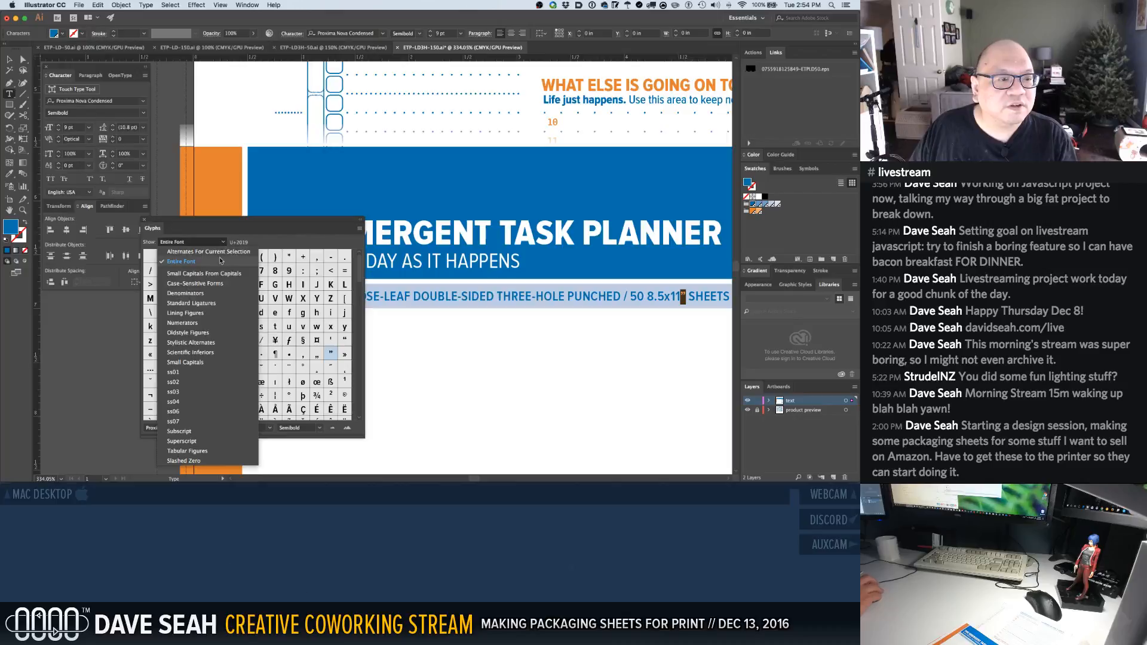
left_click(222, 256)
left_click(222, 243)
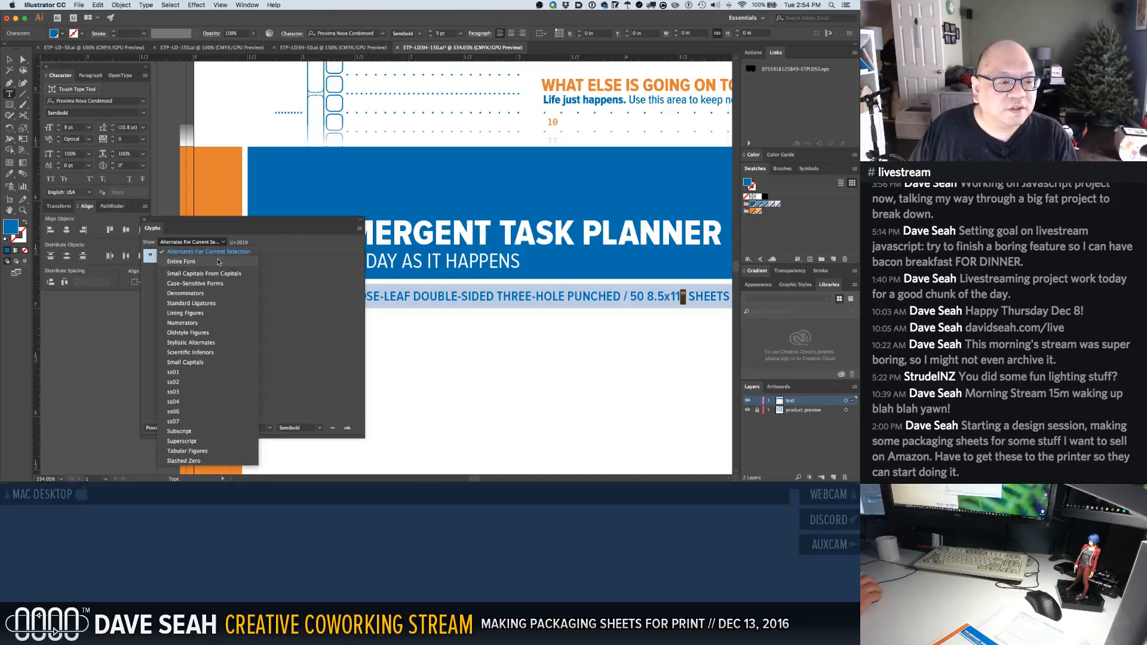
left_click(218, 262)
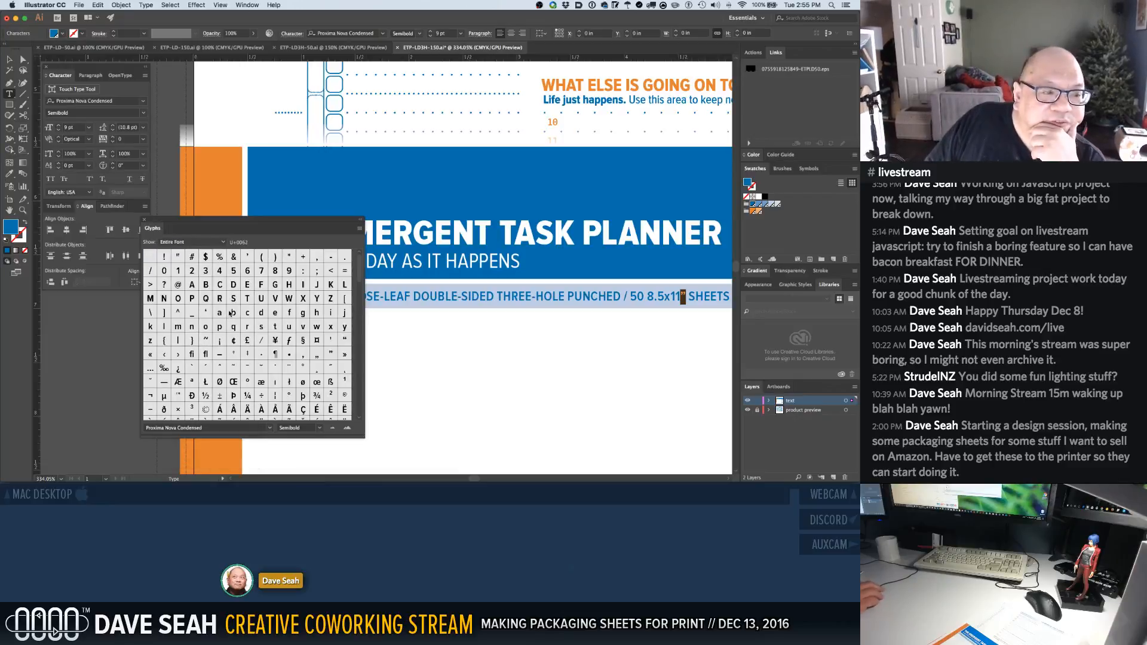
Look through the entire Proxima Nova Condensed Semibold glyph set for a suitable inch mark
scroll(230, 313, "down", 4)
scroll(230, 315, "down", 6)
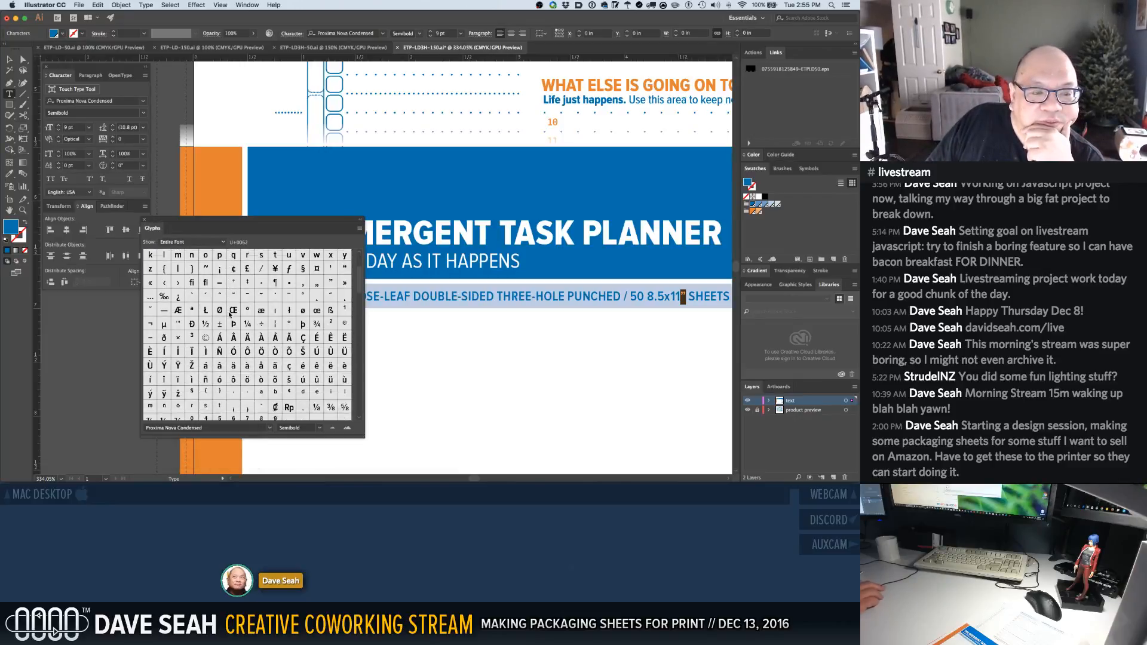
scroll(230, 315, "down", 6)
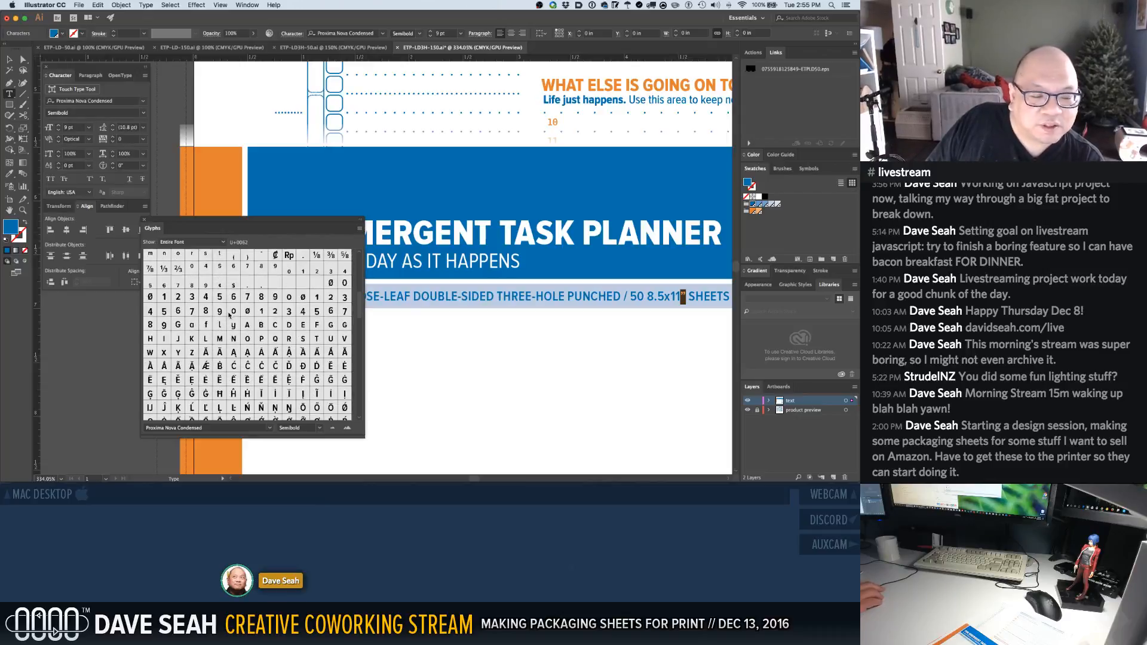
scroll(230, 315, "down", 10)
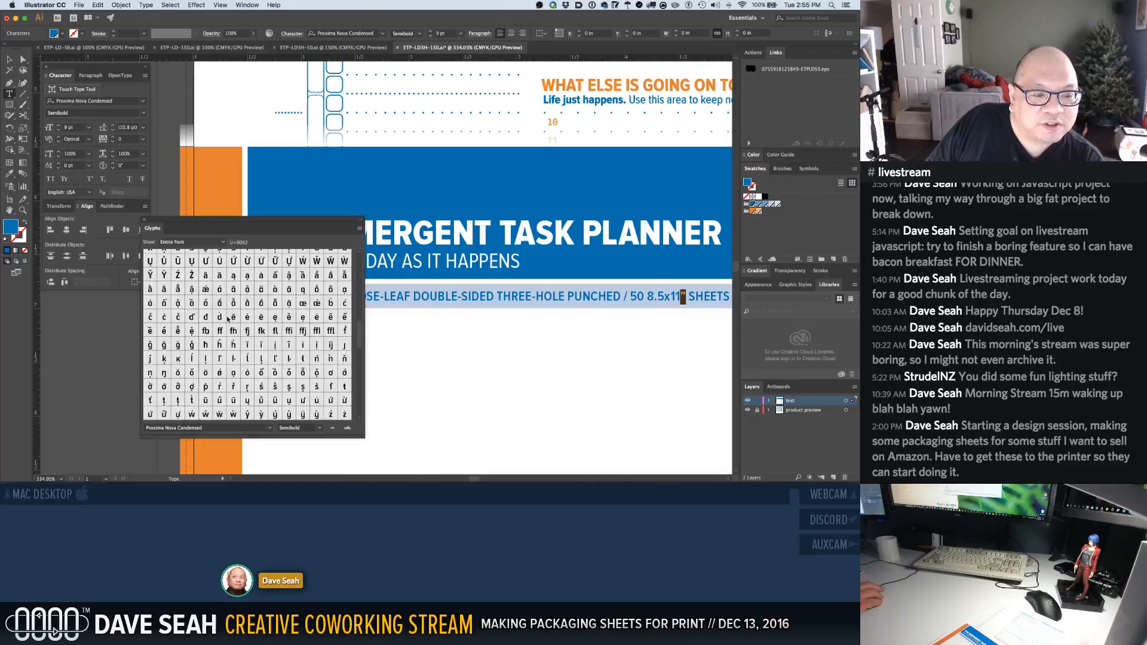
scroll(228, 318, "down", 15)
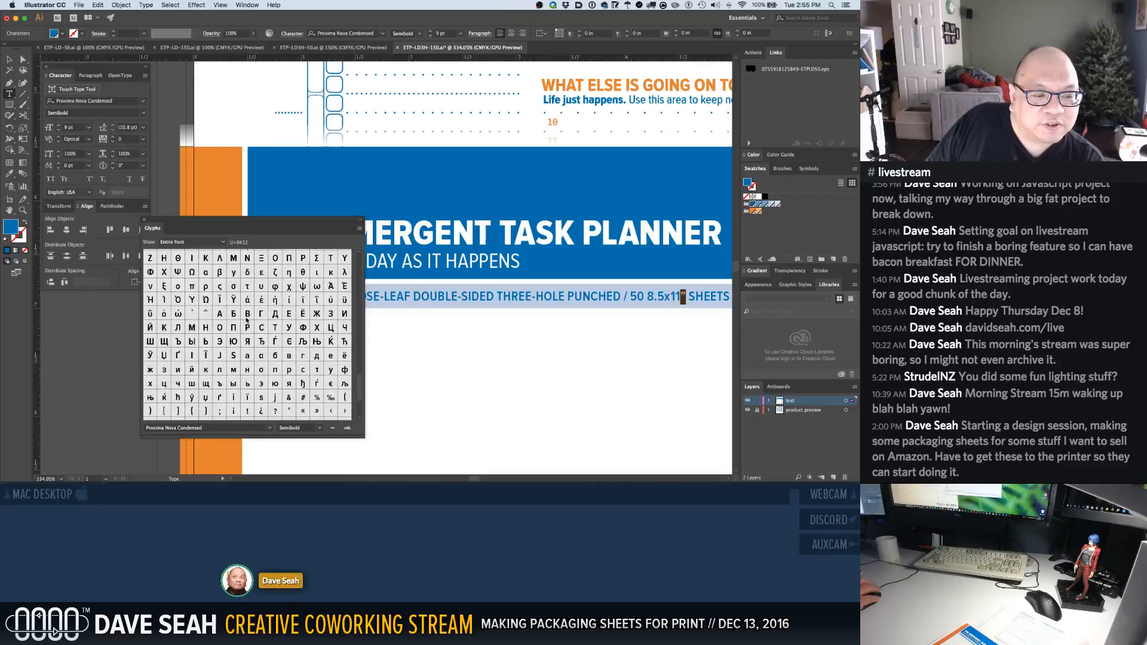
scroll(247, 321, "down", 2)
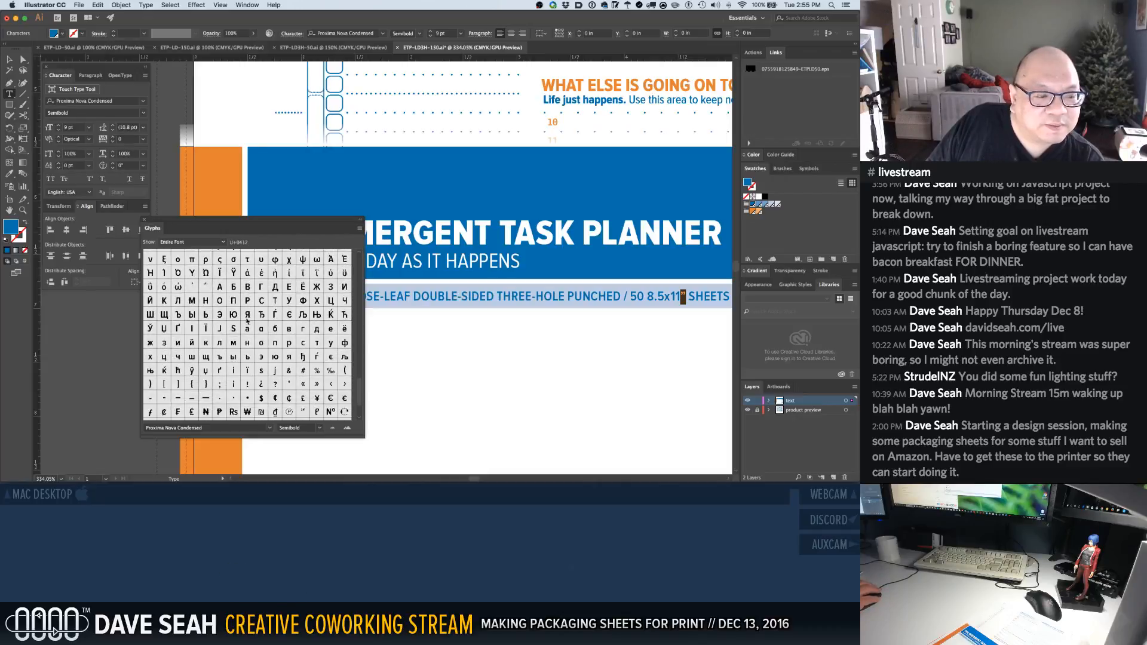
scroll(247, 320, "down", 4)
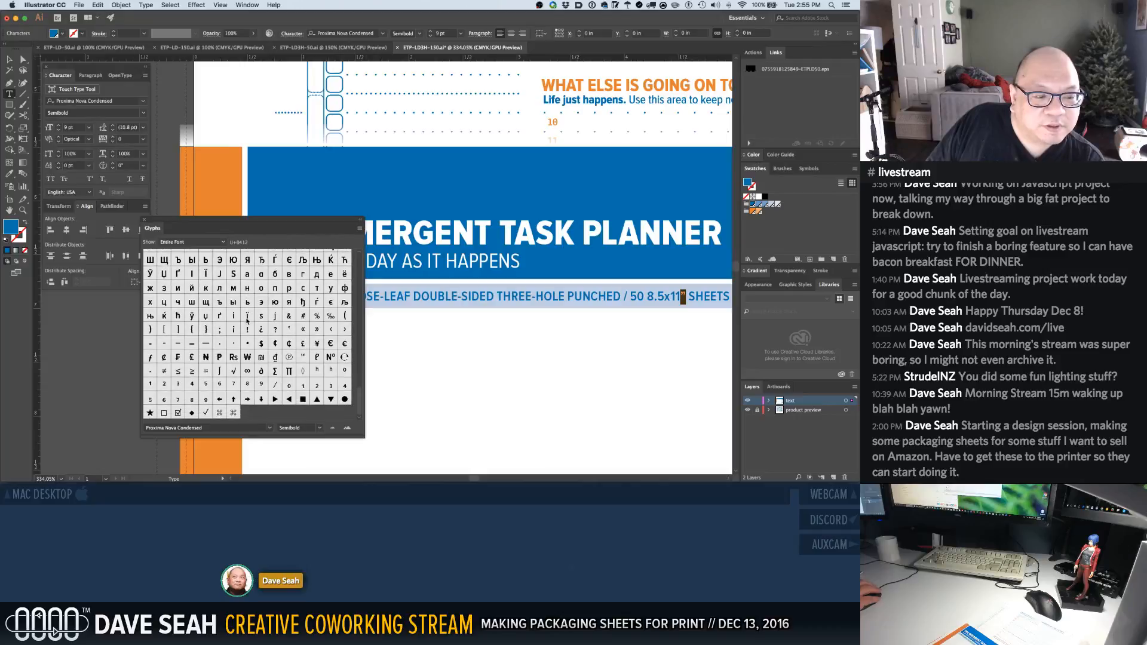
scroll(246, 320, "up", 8)
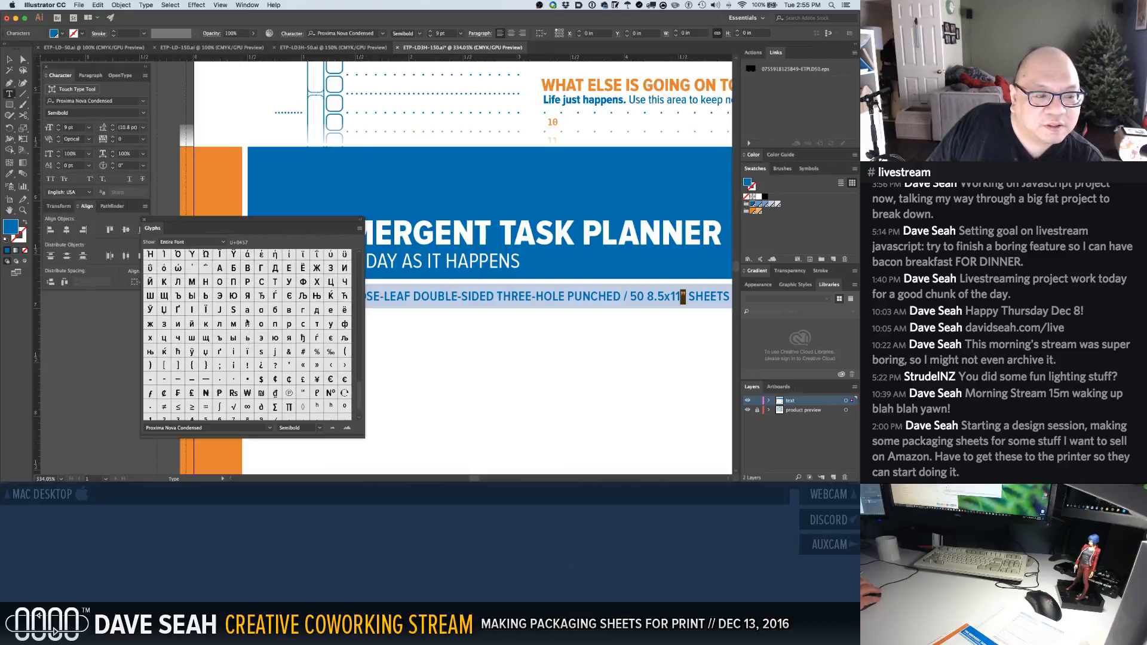
scroll(247, 321, "up", 15)
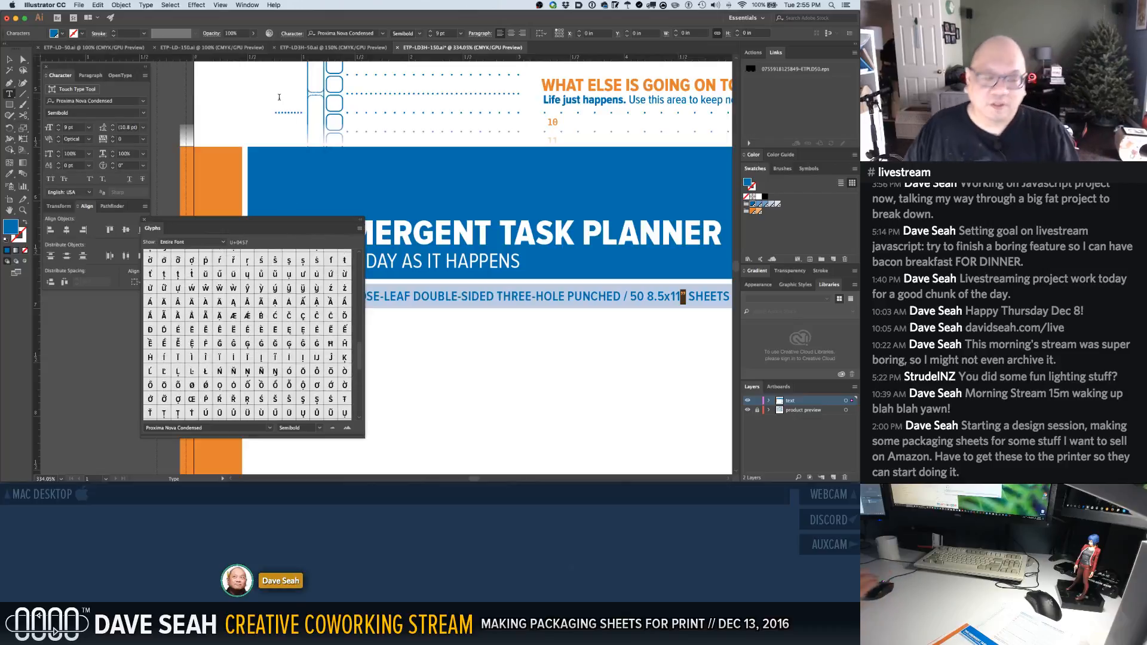
Switch to Chrome, search Google for "which doublequote to use for inches" and open the Practical Typography result on foot and inch marks
key("ctrl+Right")
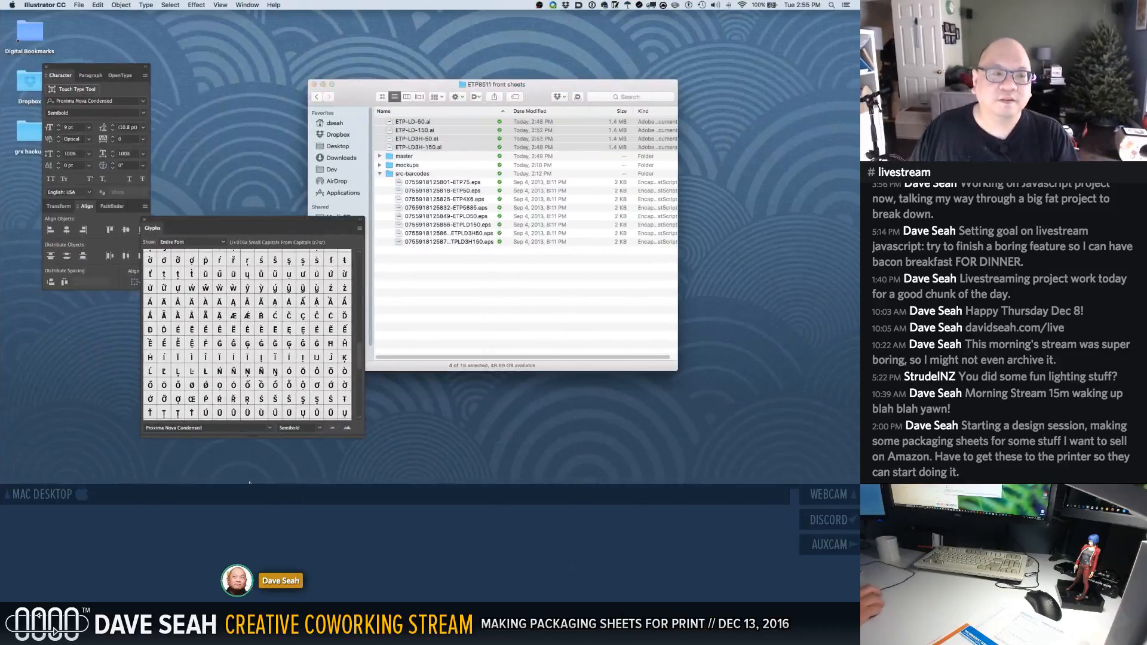
mouse_move(197, 477)
left_click(124, 474)
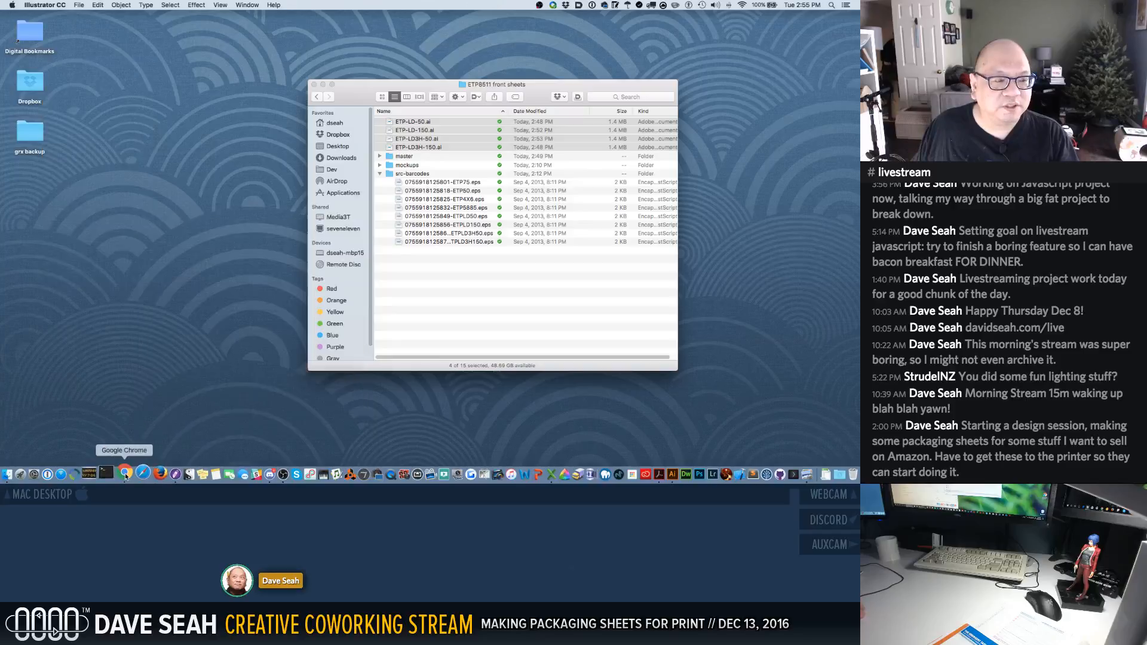
type("wh")
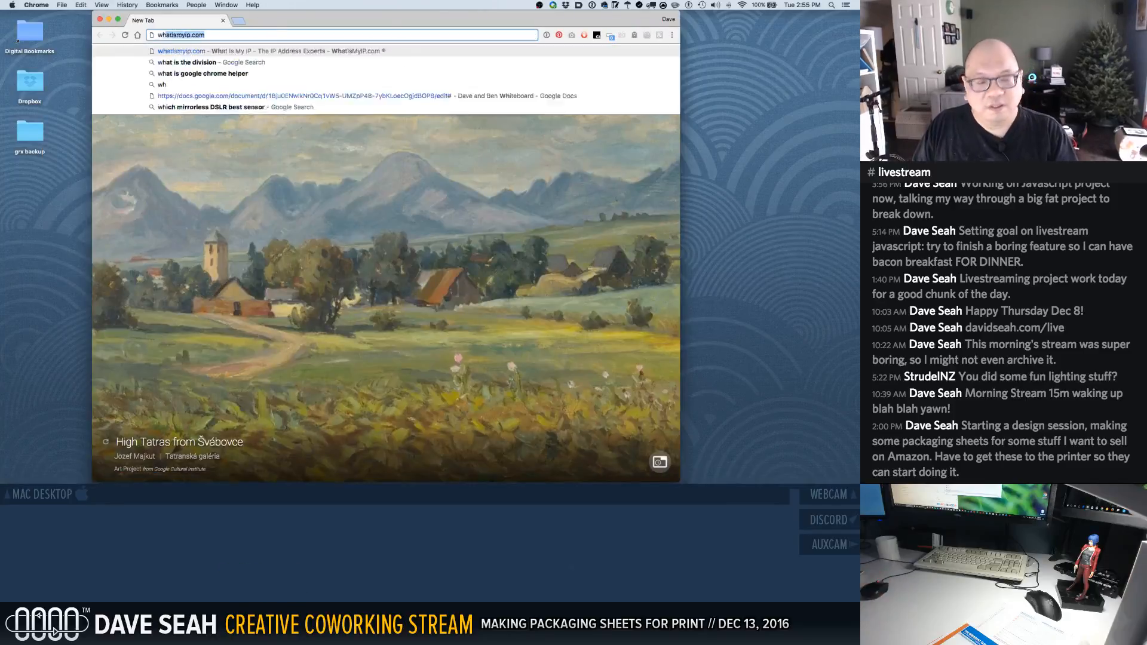
type("ich doublequote to use for inches")
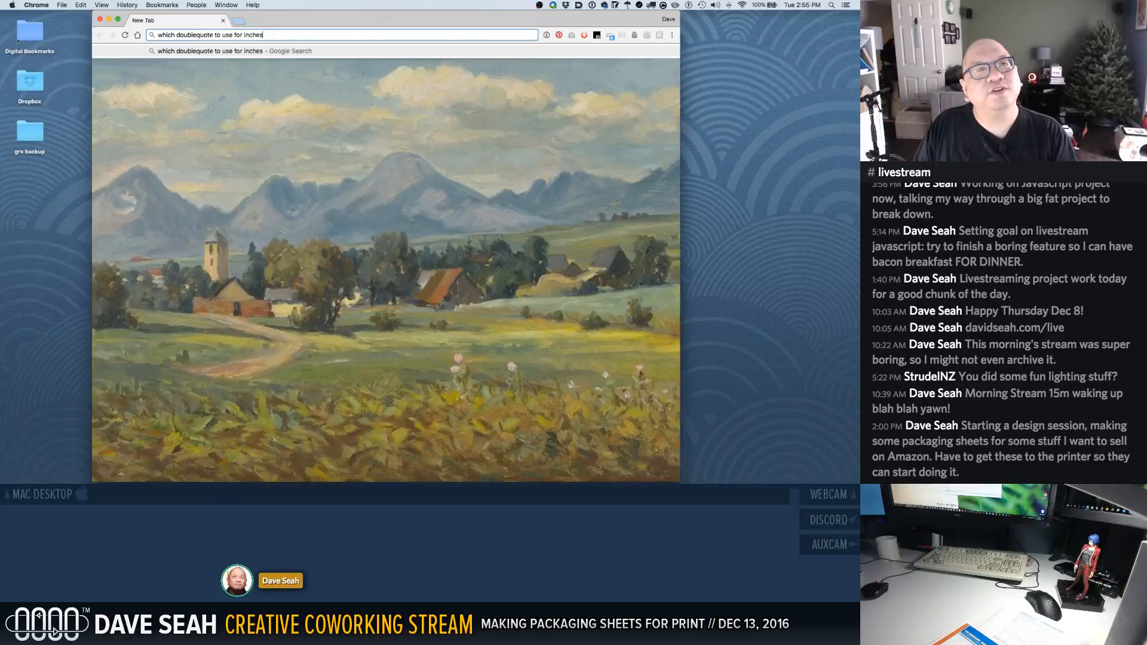
key("Return")
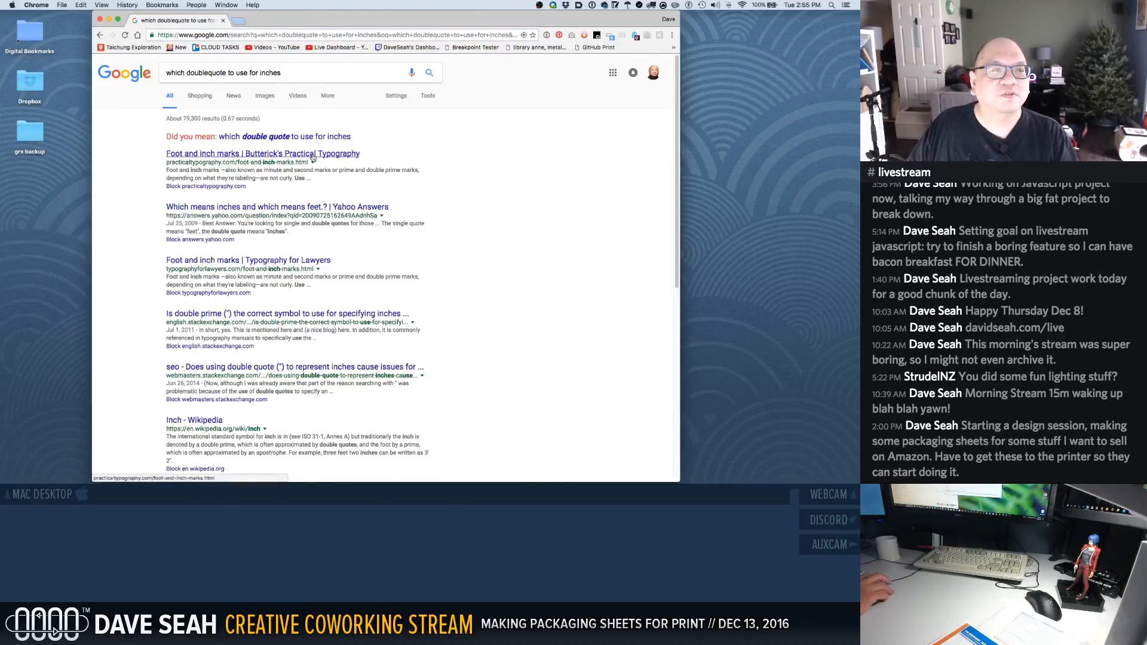
left_click(312, 155)
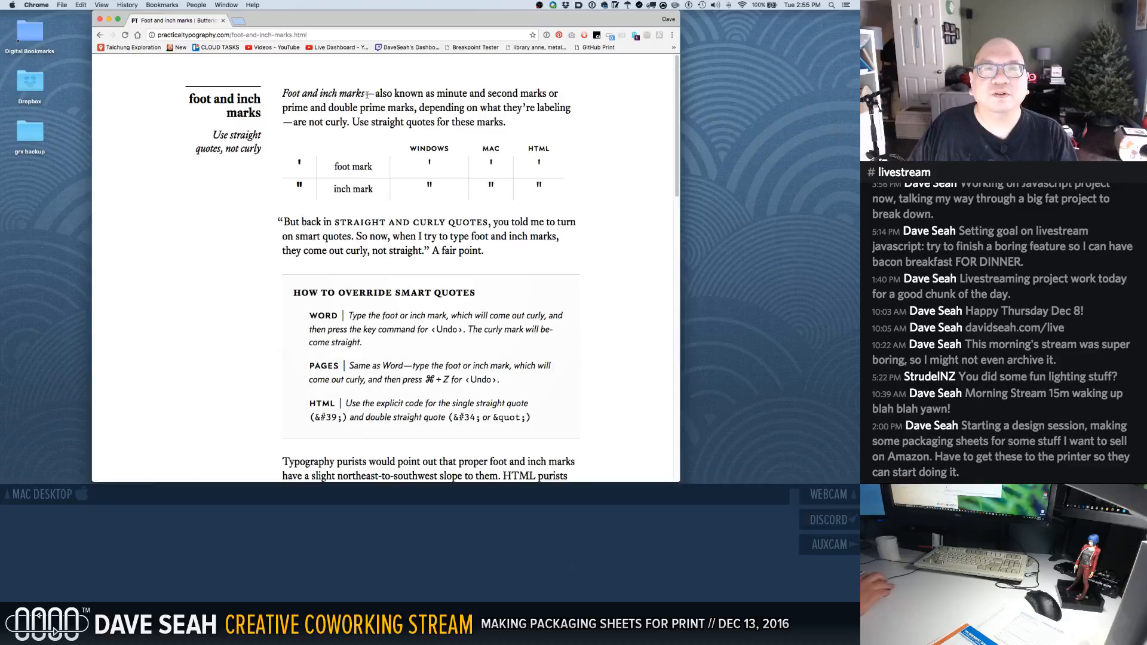
Read the article's advice on which quotes to use for foot and inch marks and how to override smart quotes
left_click_drag(367, 95, 387, 122)
left_click(387, 122)
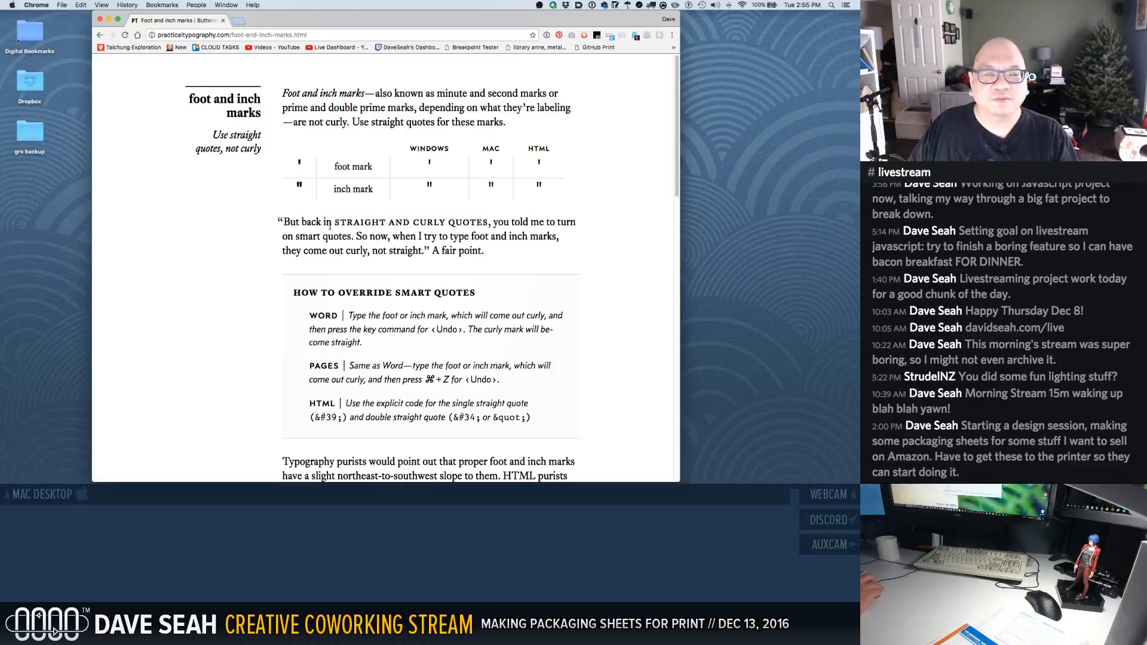
left_click_drag(330, 225, 385, 253)
left_click(386, 248)
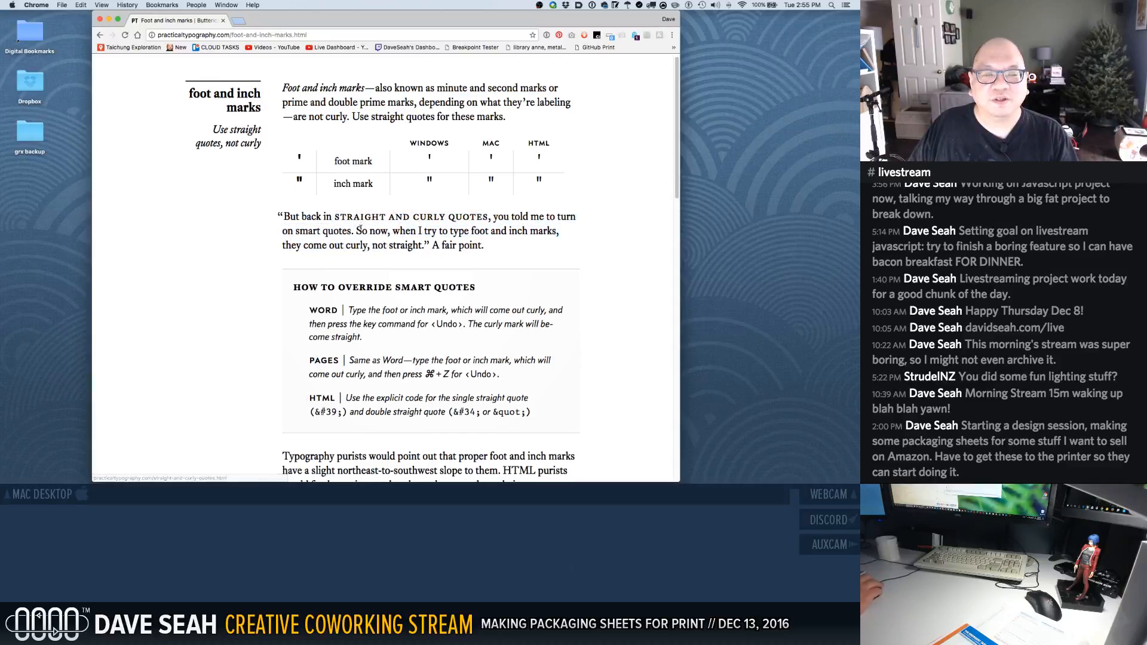
scroll(361, 233, "down", 2)
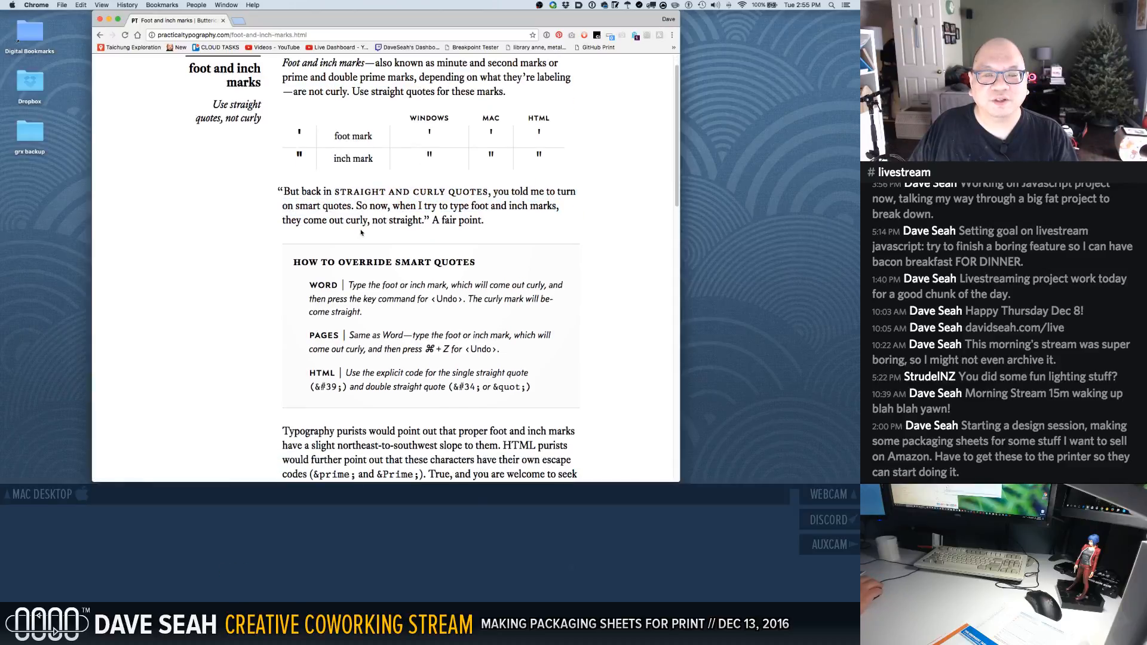
scroll(360, 233, "down", 6)
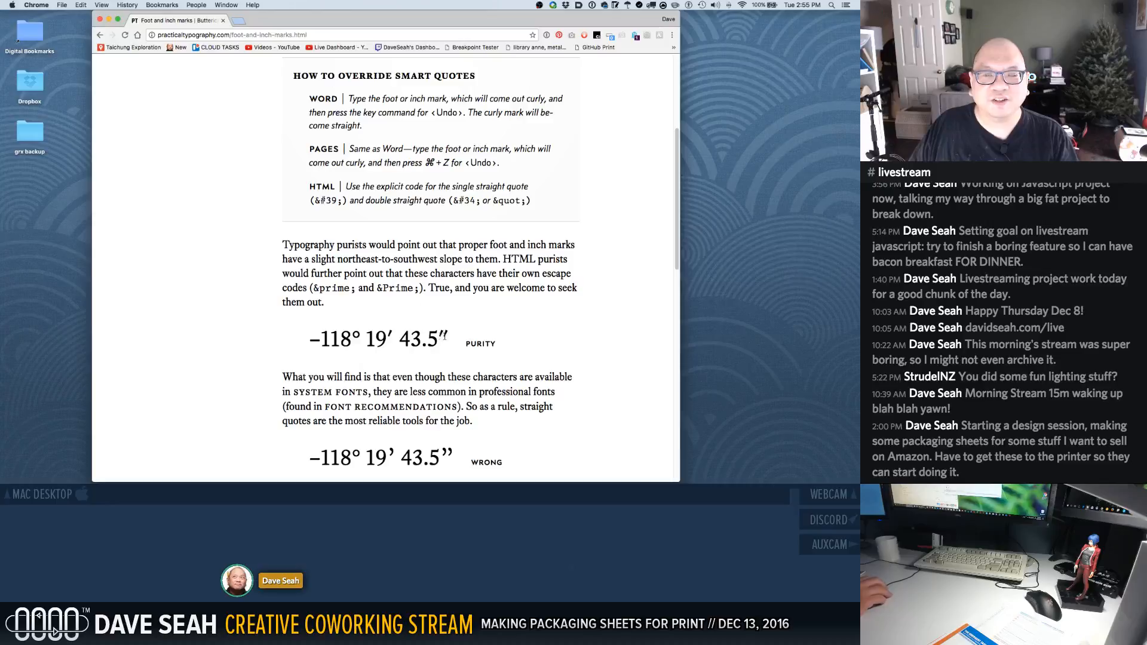
Examine the article's examples comparing prime marks, curly quotes, straight quotes and italicized straight quotes
double_click(445, 336)
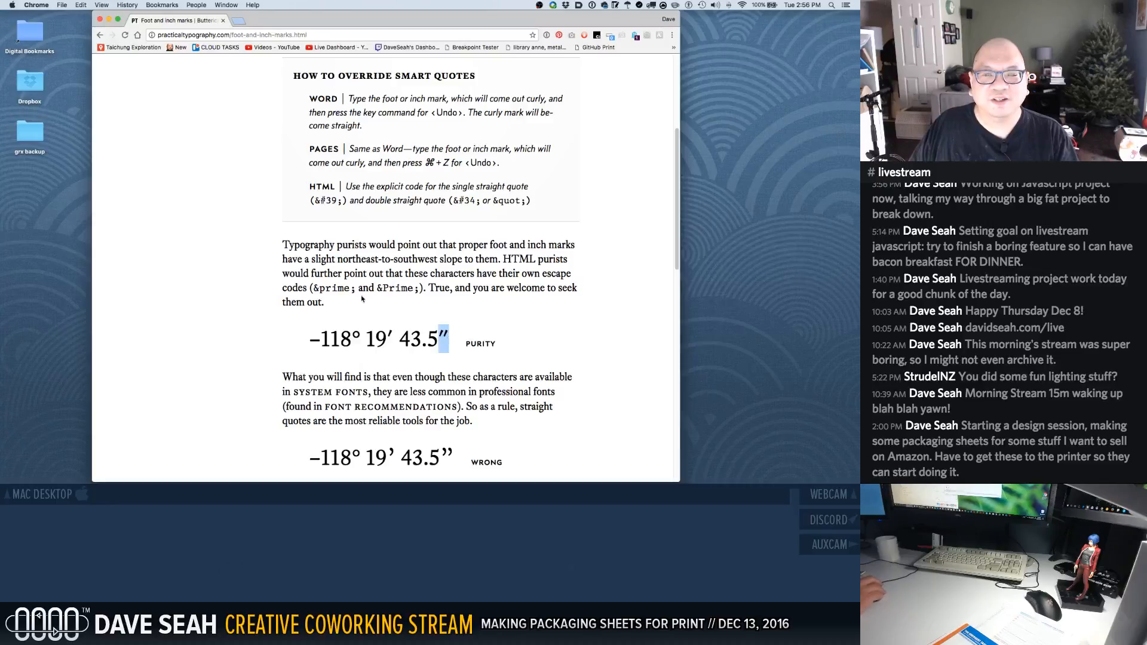
scroll(327, 289, "down", 1)
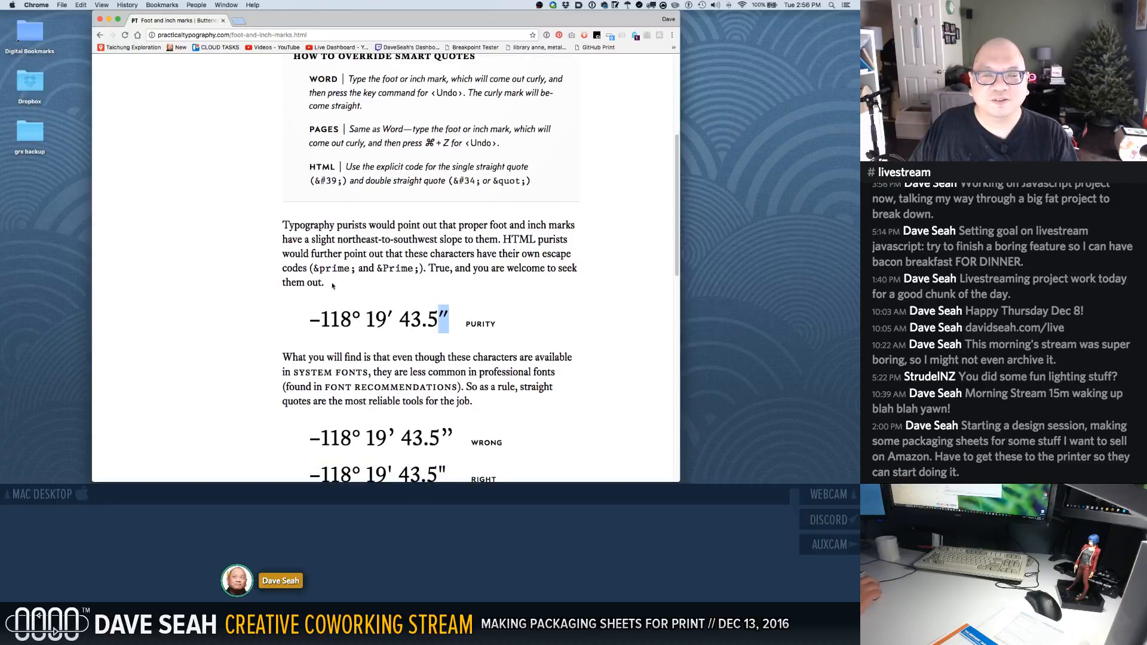
left_click_drag(312, 268, 353, 271)
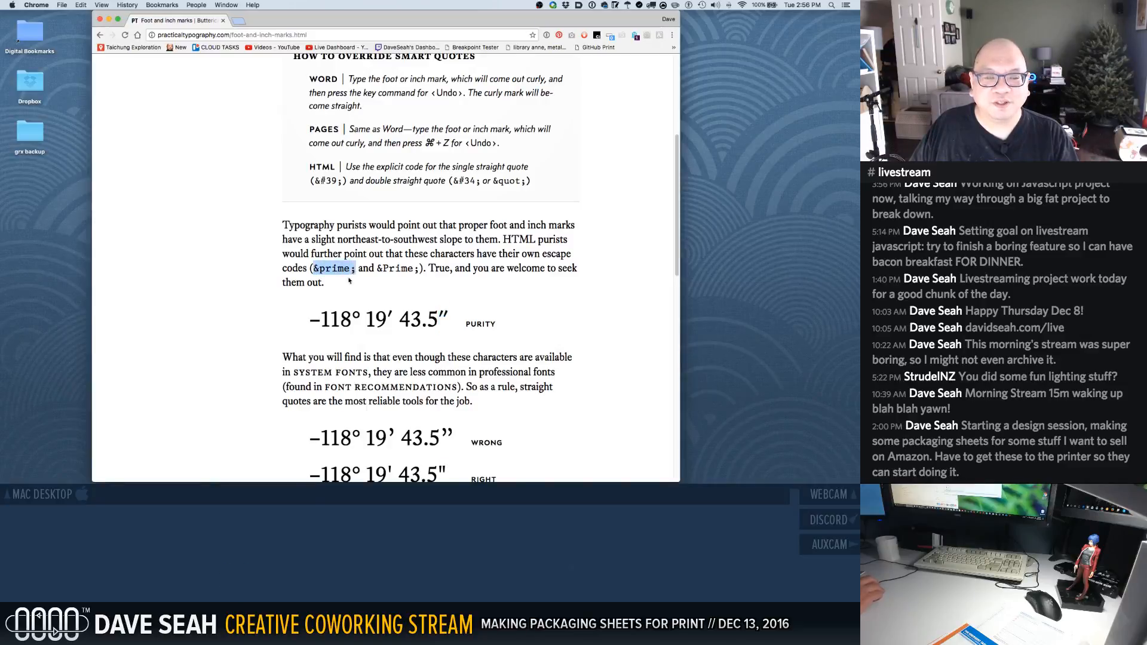
scroll(341, 290, "down", 1)
scroll(340, 290, "down", 3)
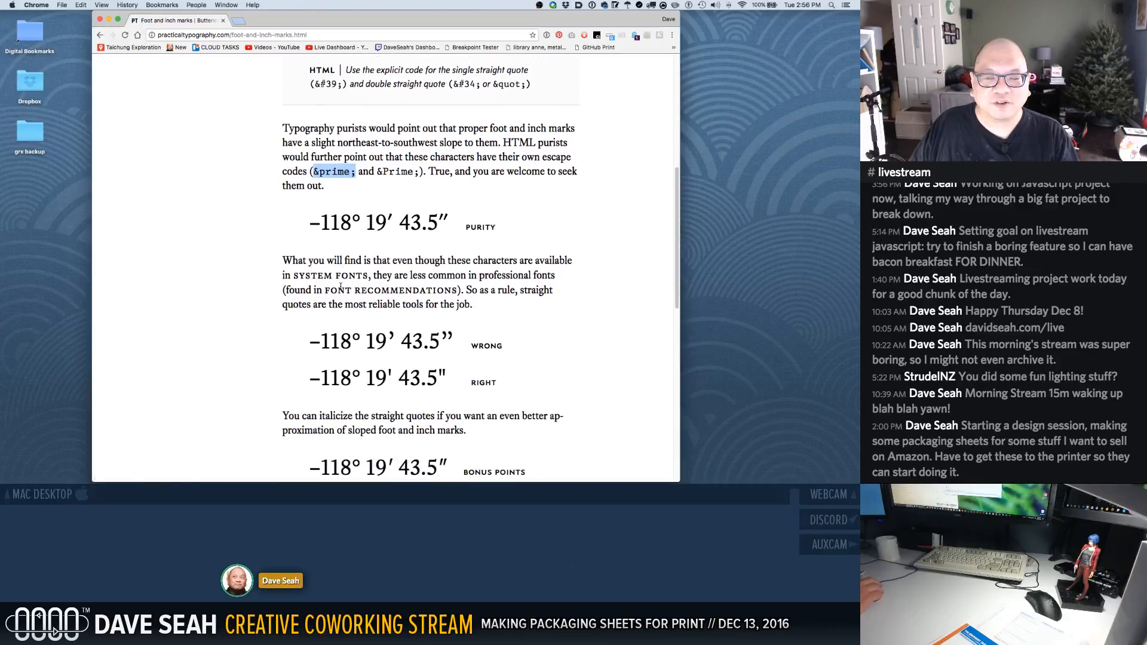
scroll(340, 287, "down", 2)
left_click_drag(411, 330, 455, 331)
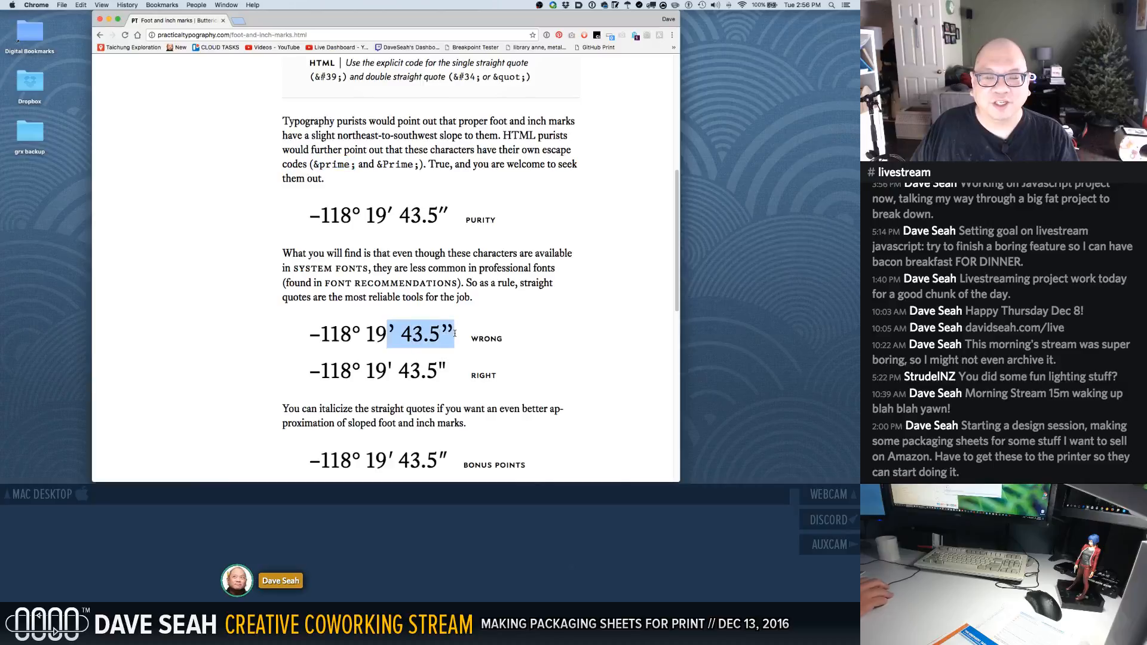
left_click_drag(392, 370, 438, 369)
left_click(377, 328)
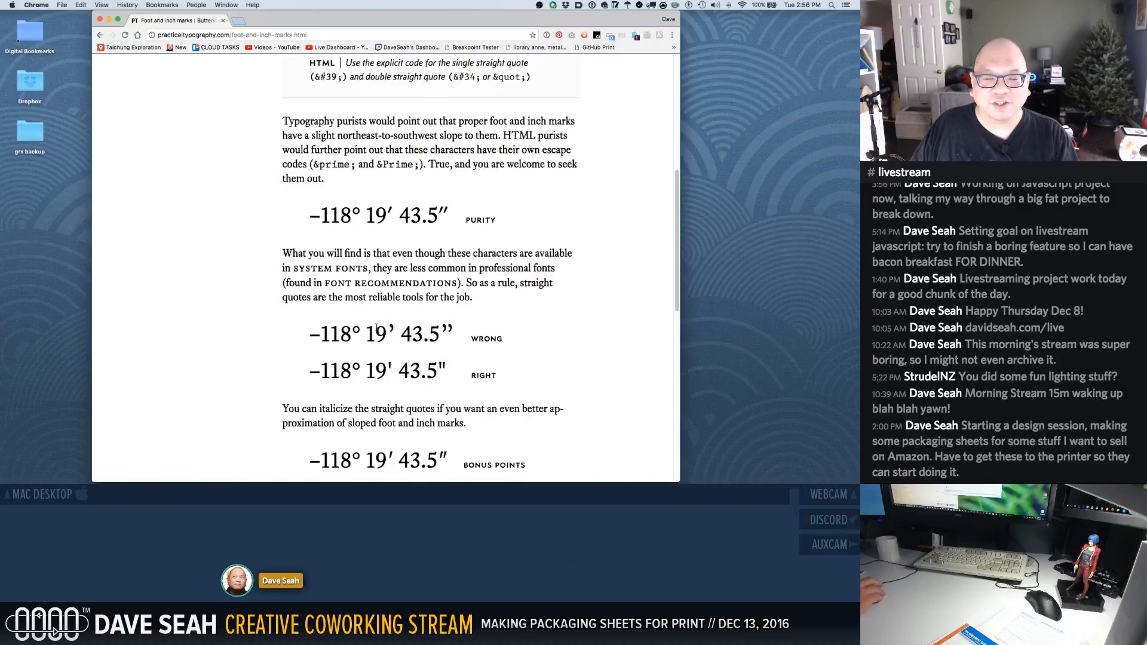
scroll(377, 327, "down", 4)
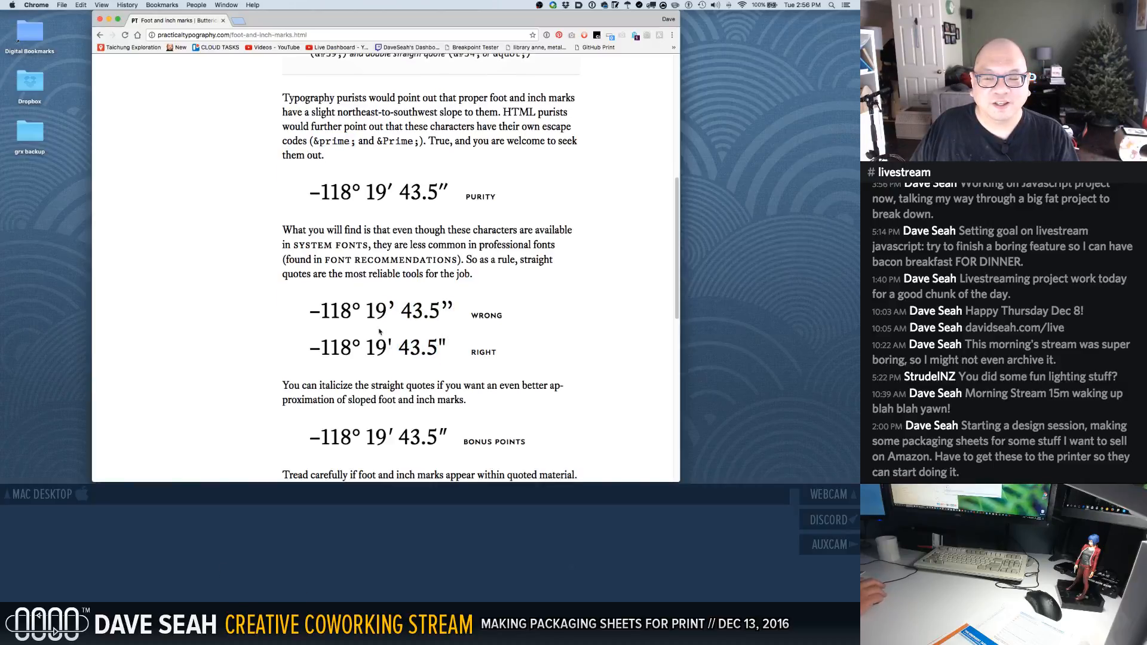
left_click_drag(387, 347, 453, 355)
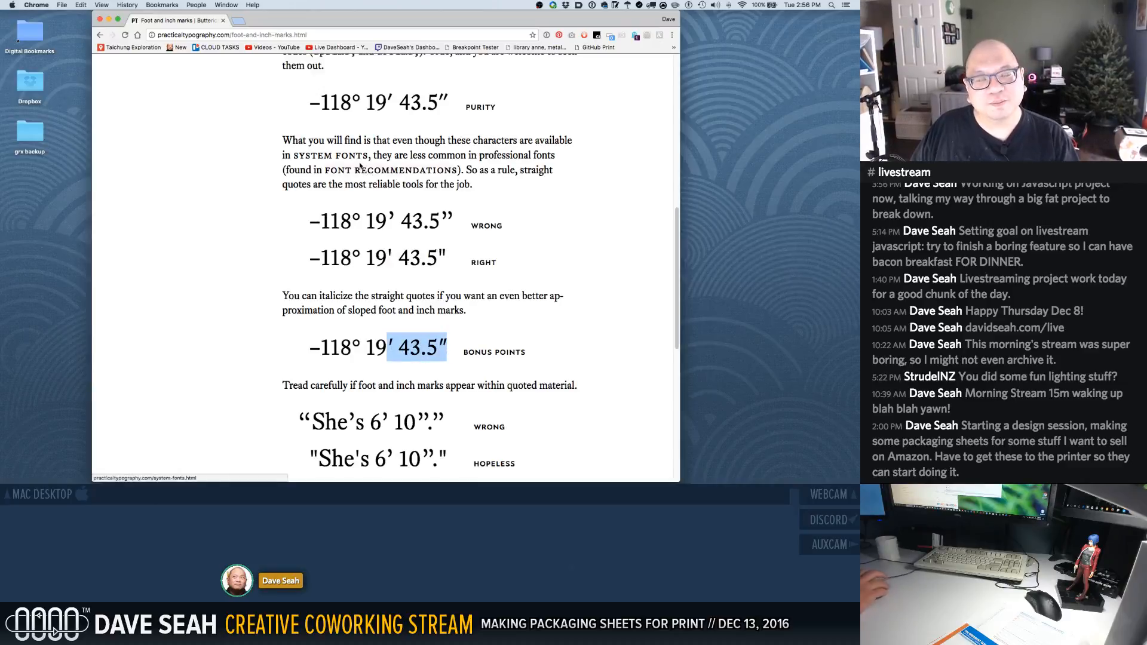
Switch to Illustrator, enlarge the Glyphs panel and replace the quote after 8.5x11 with the double-acute-style mark from Proxima Nova Condensed Semibold
key("super+Tab")
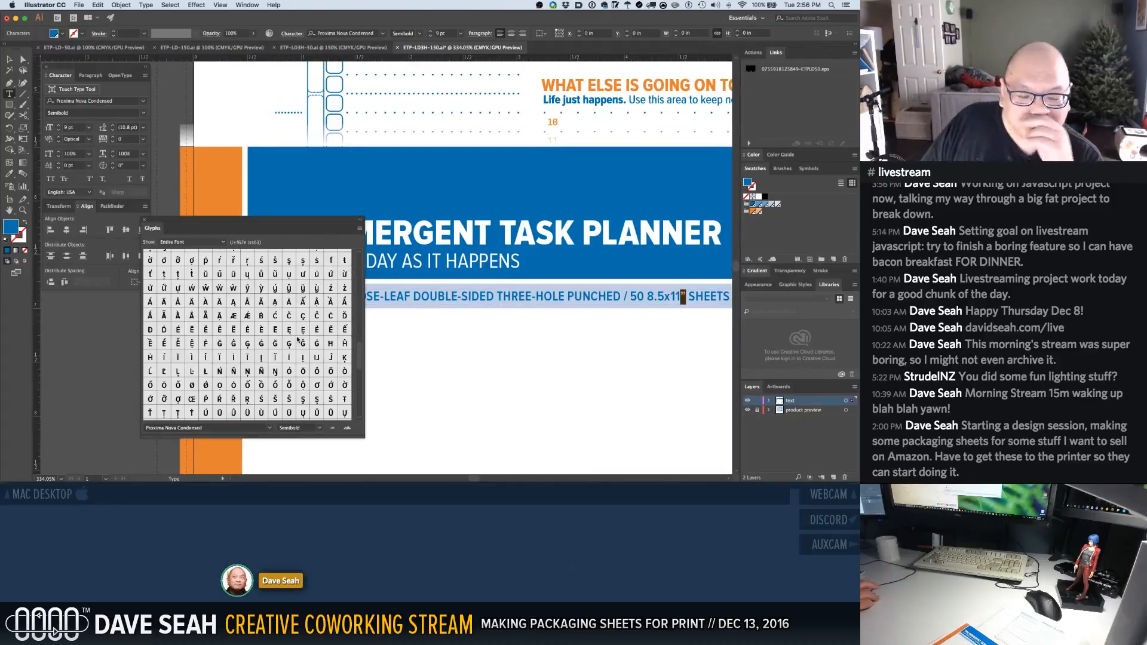
left_click_drag(360, 355, 365, 414)
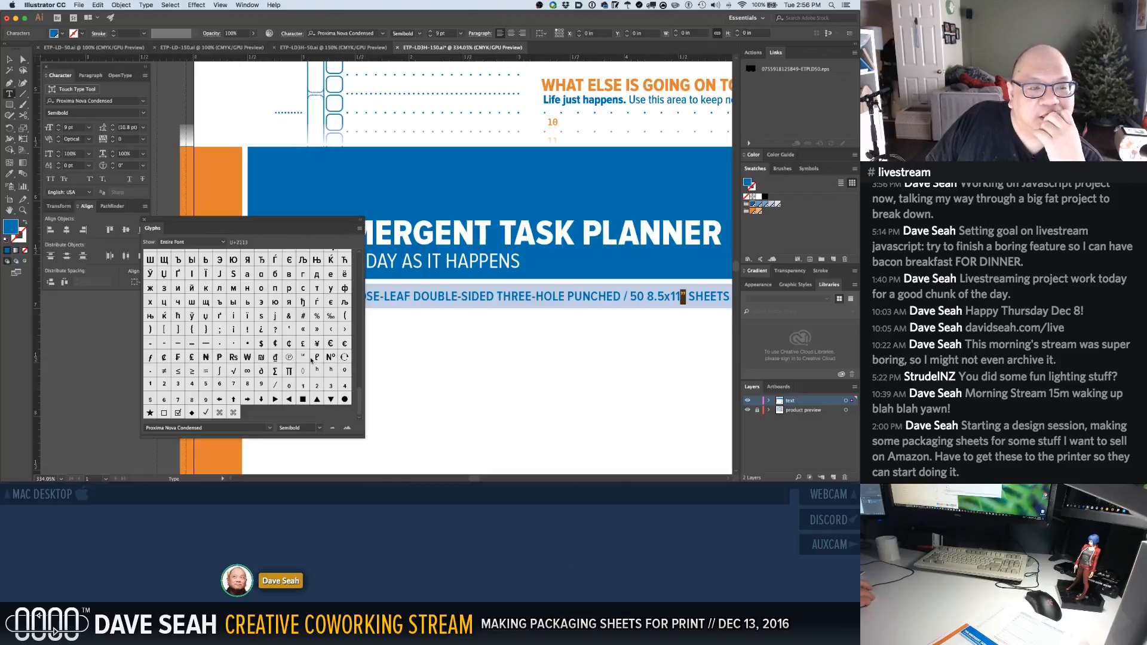
scroll(311, 360, "up", 6)
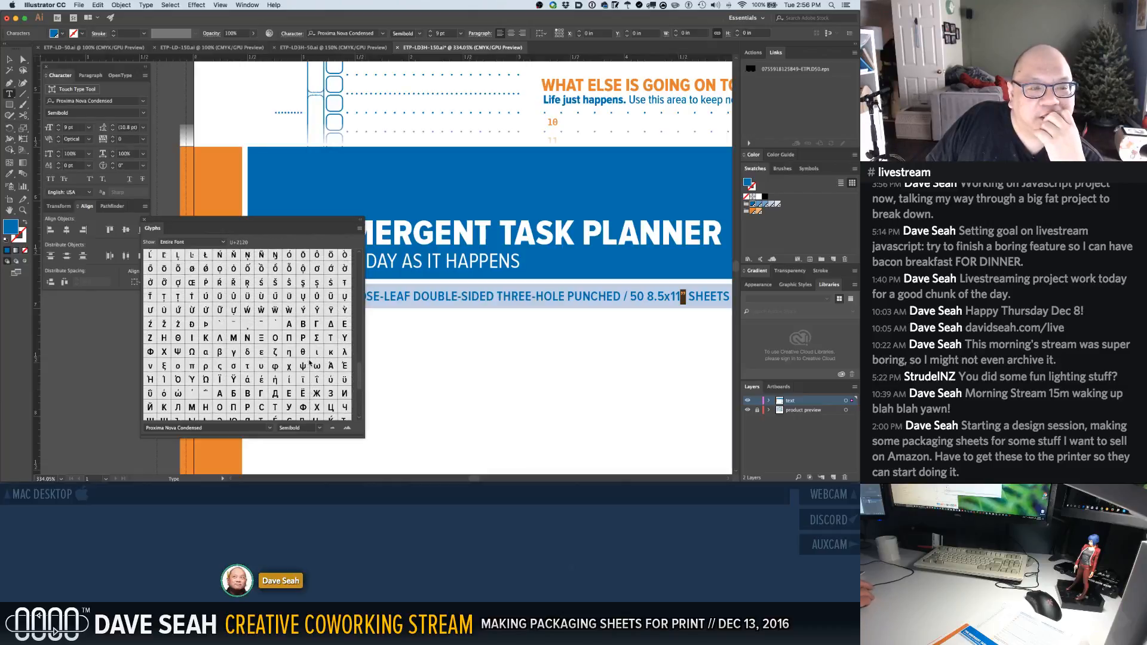
scroll(310, 362, "up", 10)
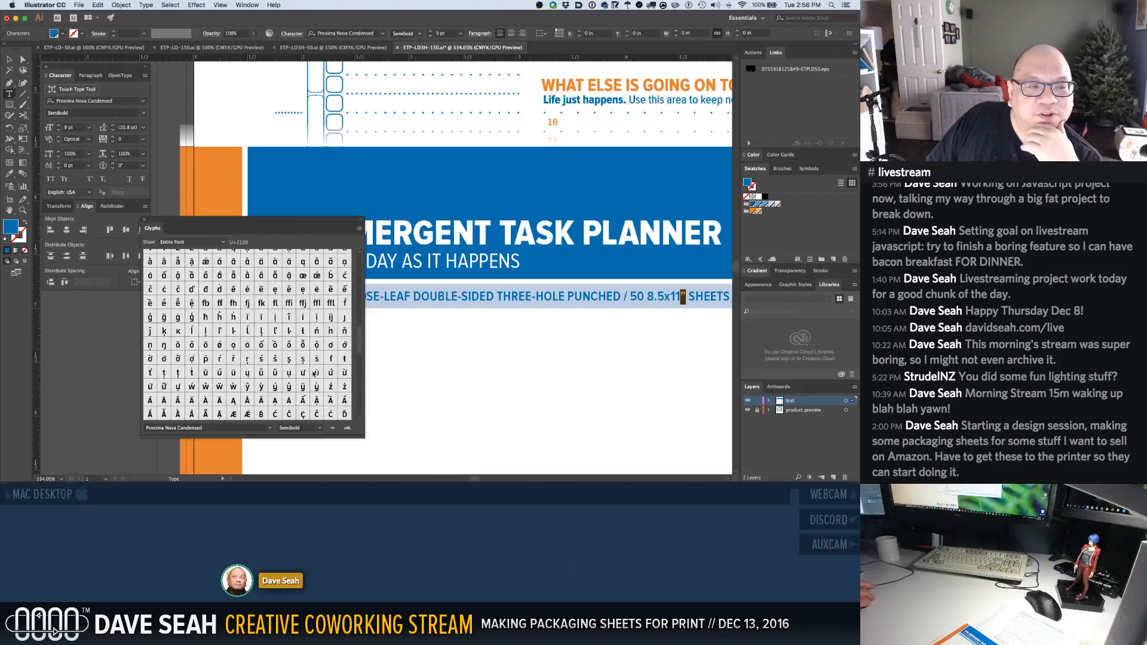
scroll(315, 374, "up", 10)
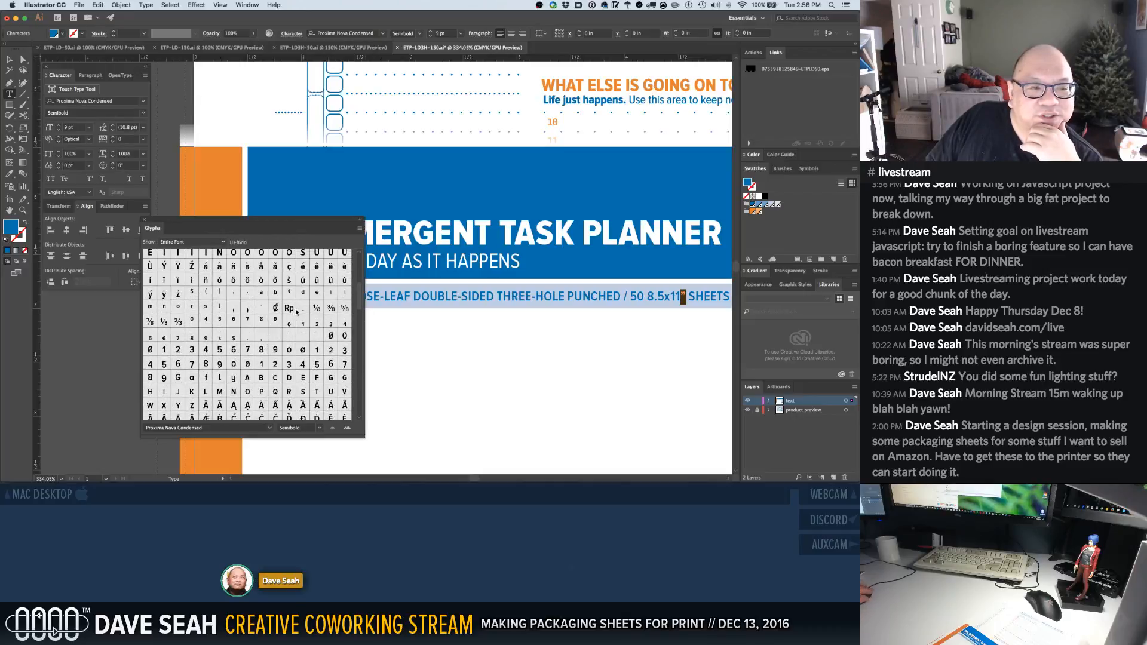
scroll(256, 300, "up", 4)
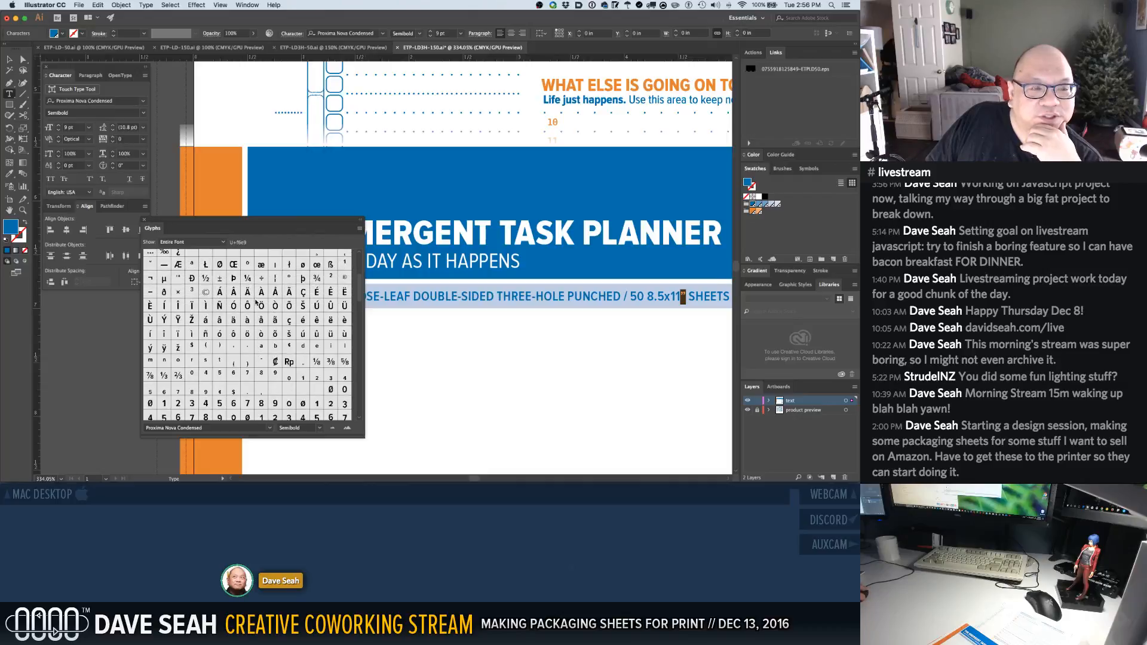
scroll(255, 303, "up", 2)
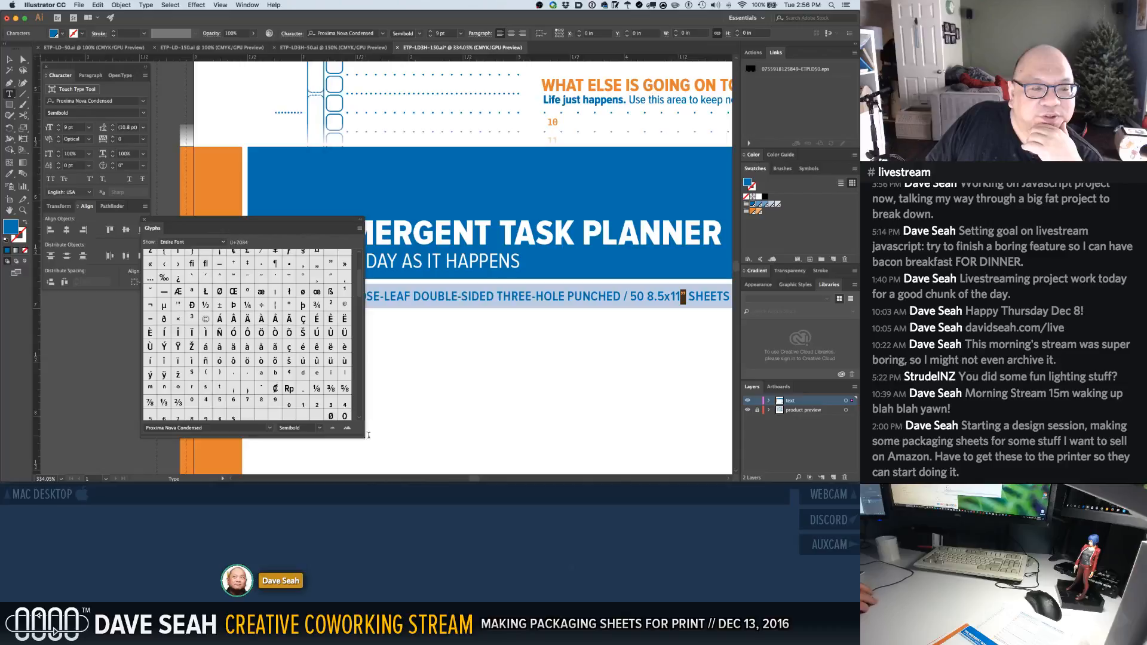
left_click_drag(365, 442, 422, 456)
scroll(221, 284, "up", 1)
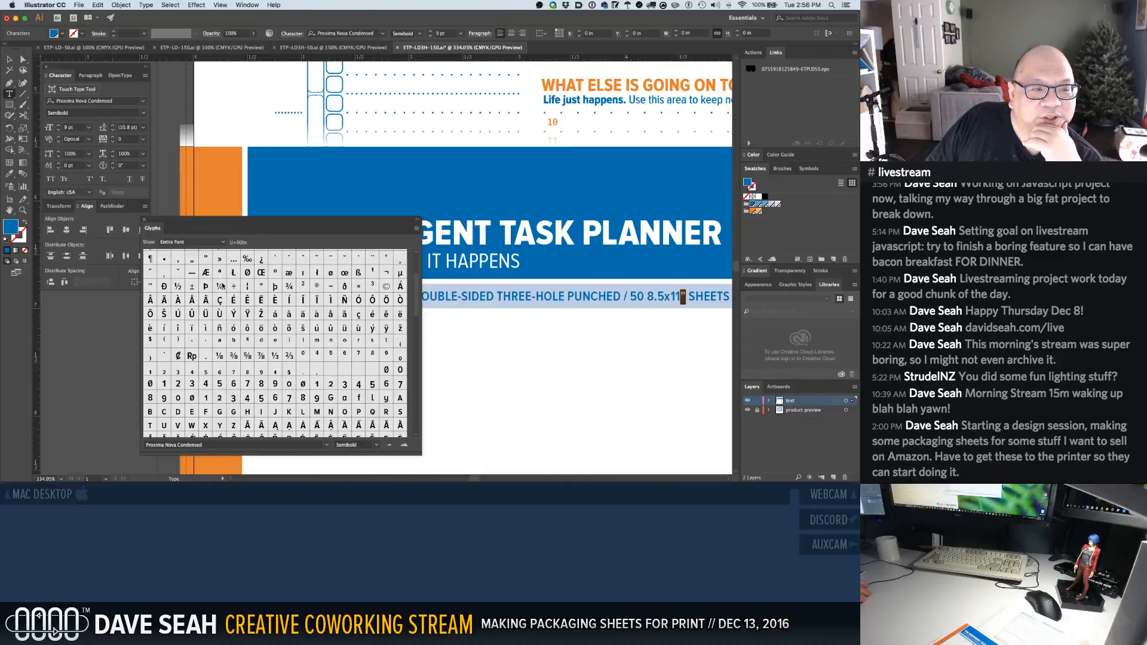
scroll(222, 286, "up", 2)
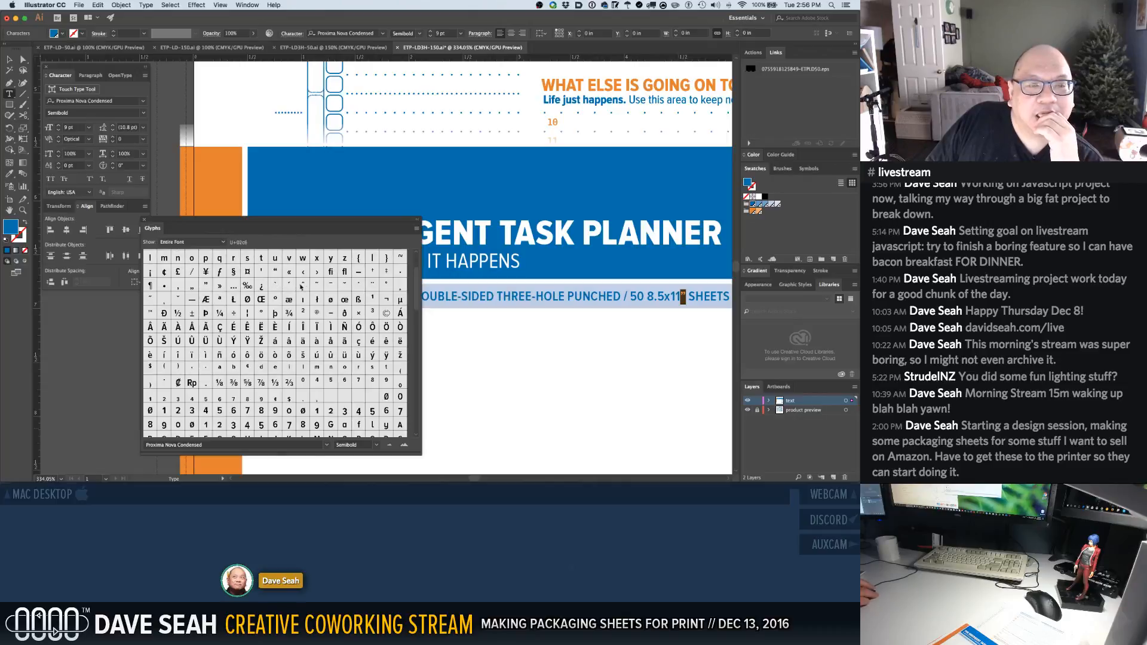
double_click(150, 300)
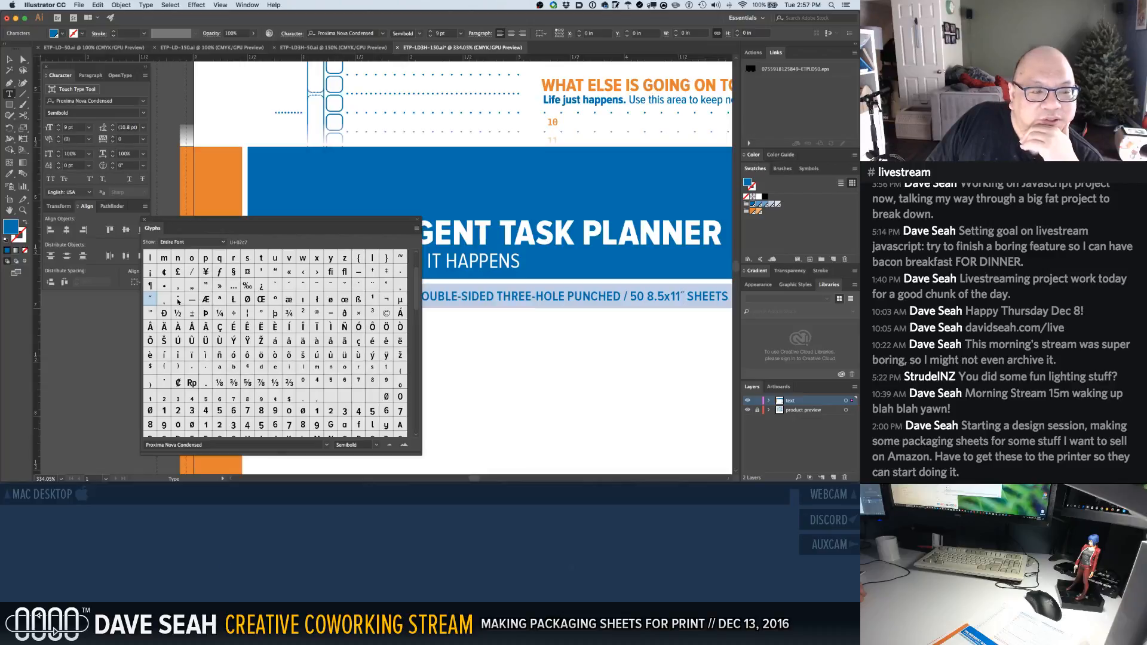
Try other glyphs at the inch mark after 8.5x11, including a trademark symbol, and delete the inserted symbol
scroll(177, 301, "up", 2)
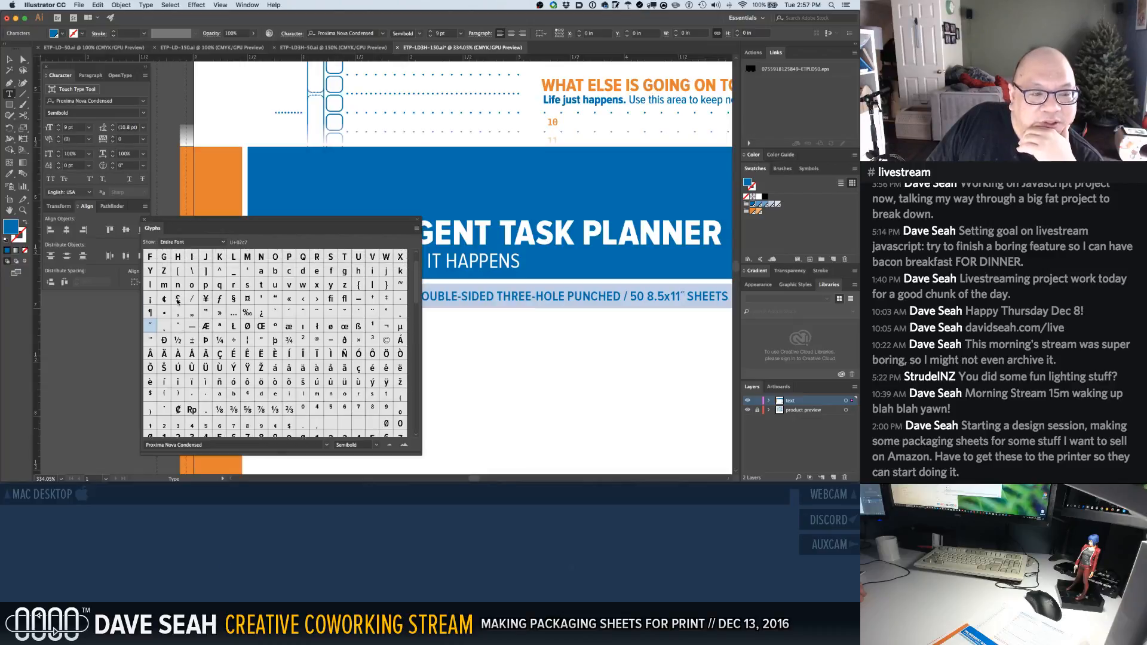
double_click(262, 299)
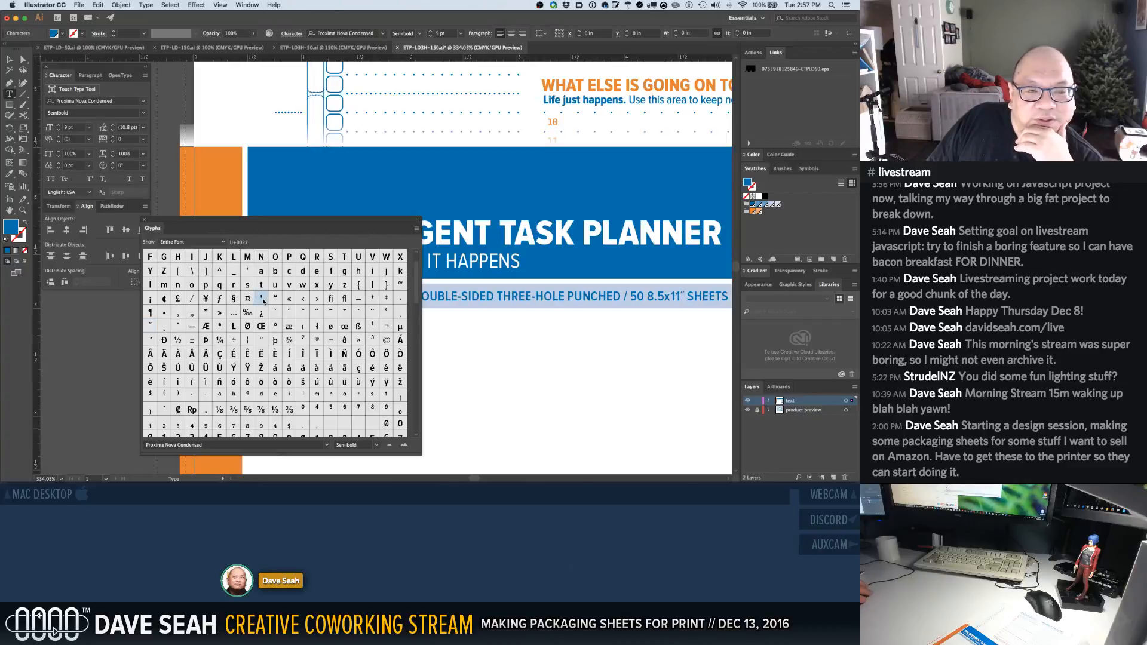
double_click(290, 314)
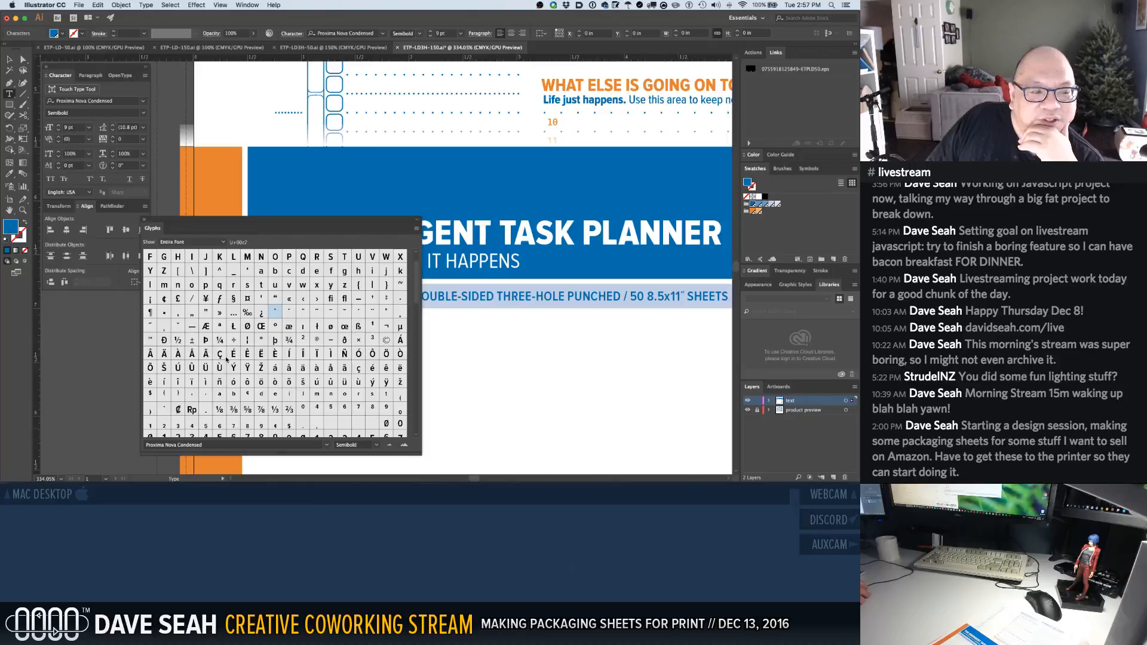
double_click(151, 340)
double_click(151, 340)
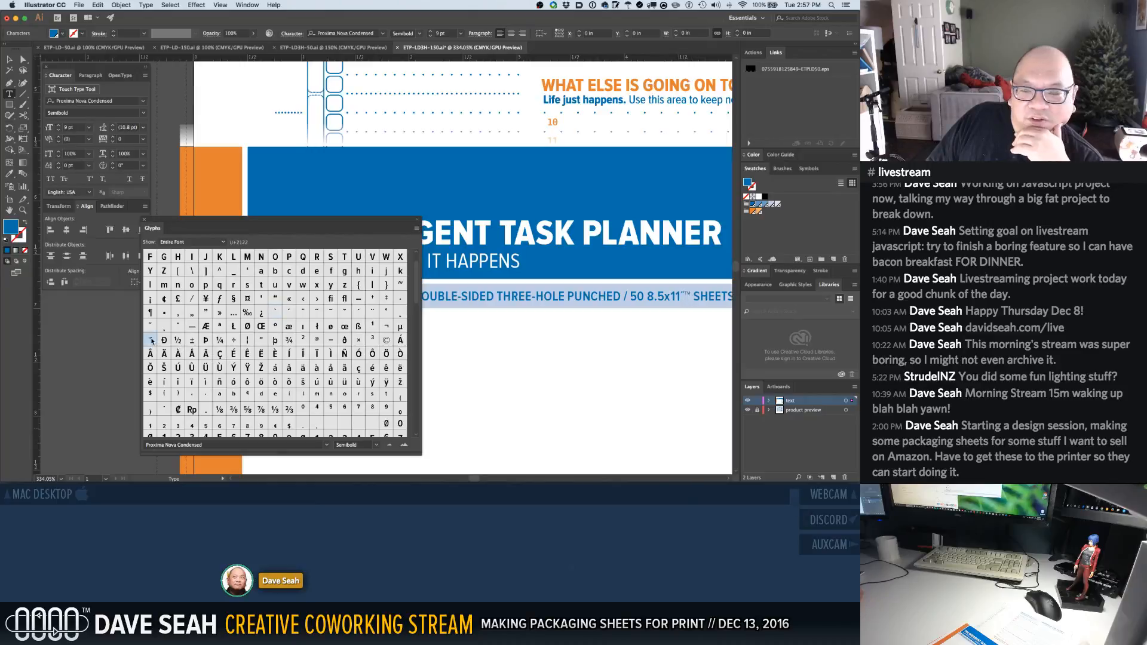
key("shift+Left")
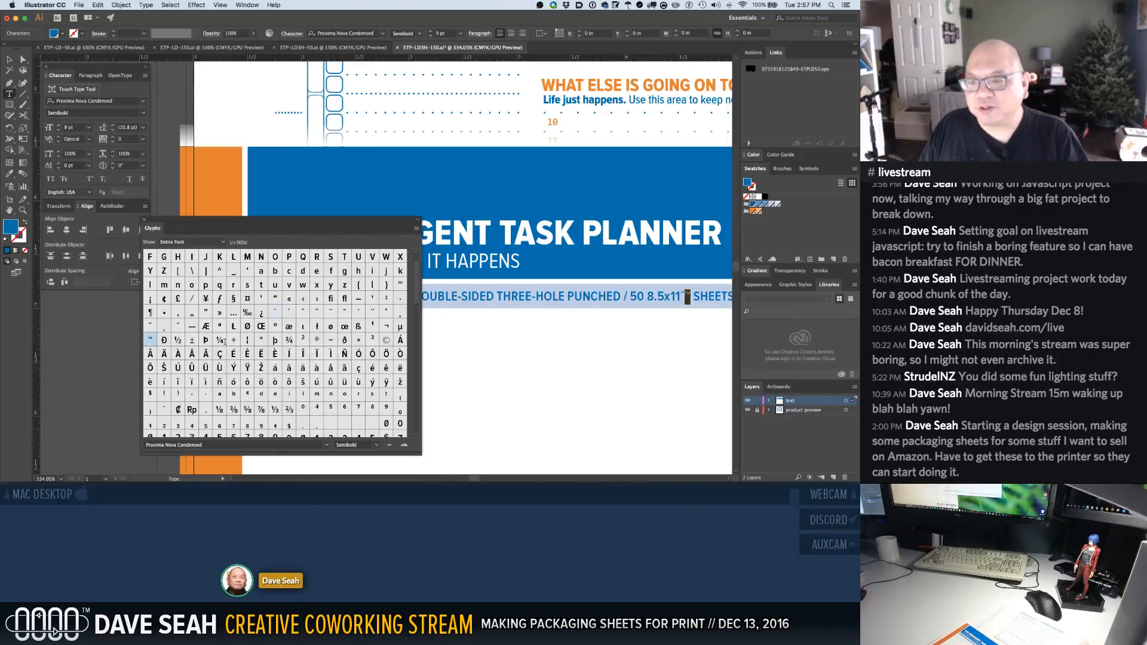
key("BackSpace")
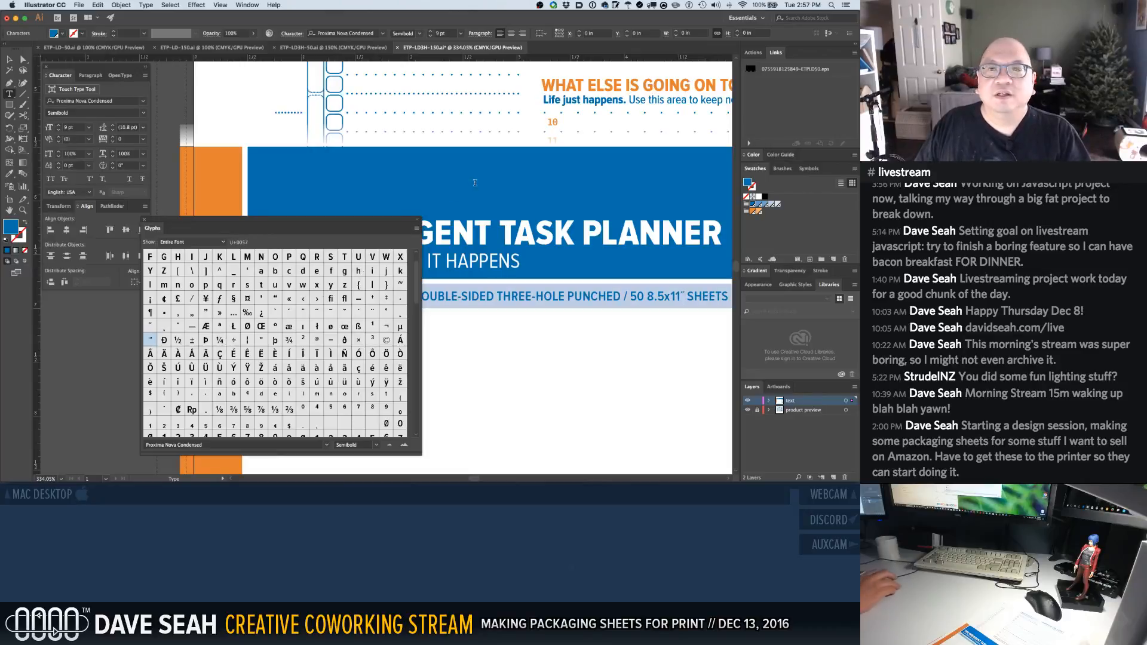
Add the trademark glyph from Proxima Nova Condensed Extrabold at the end of the title "THE EMERGENT TASK PLANNER" and deselect the text
key("Escape")
double_click(715, 234)
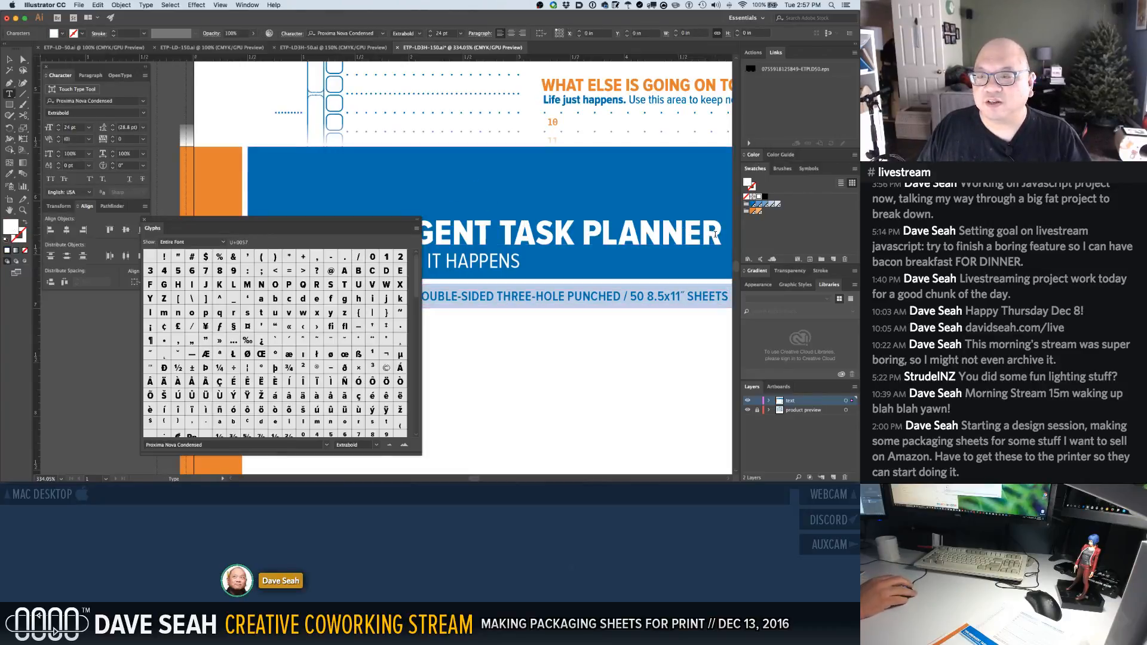
scroll(231, 342, "down", 5)
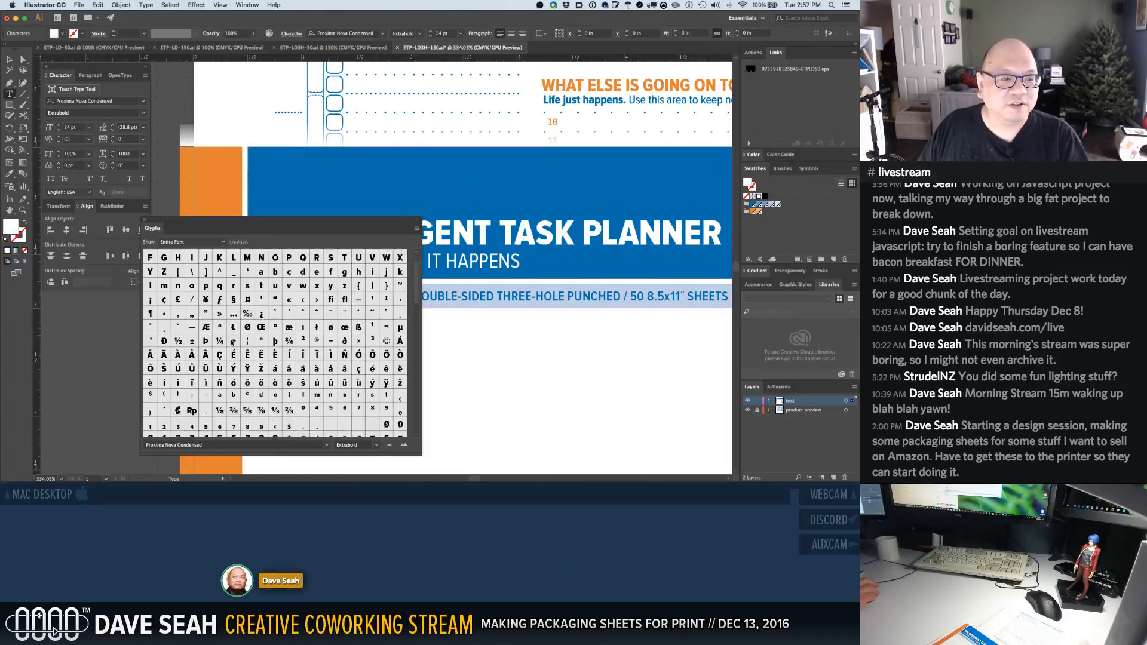
scroll(230, 342, "down", 3)
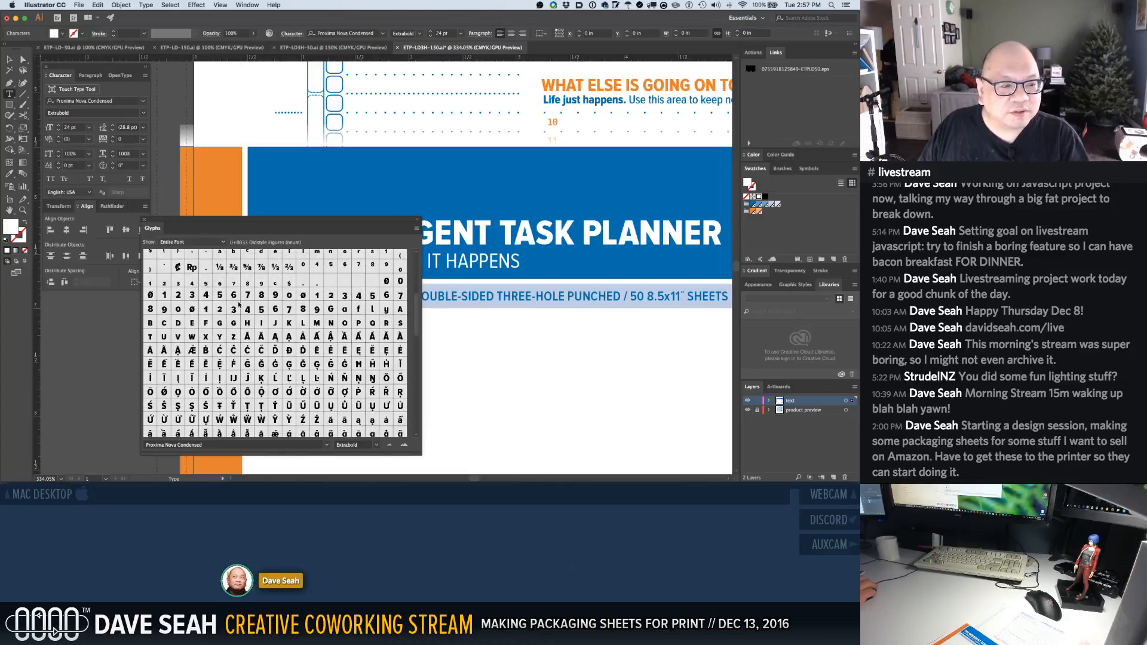
scroll(239, 305, "down", 5)
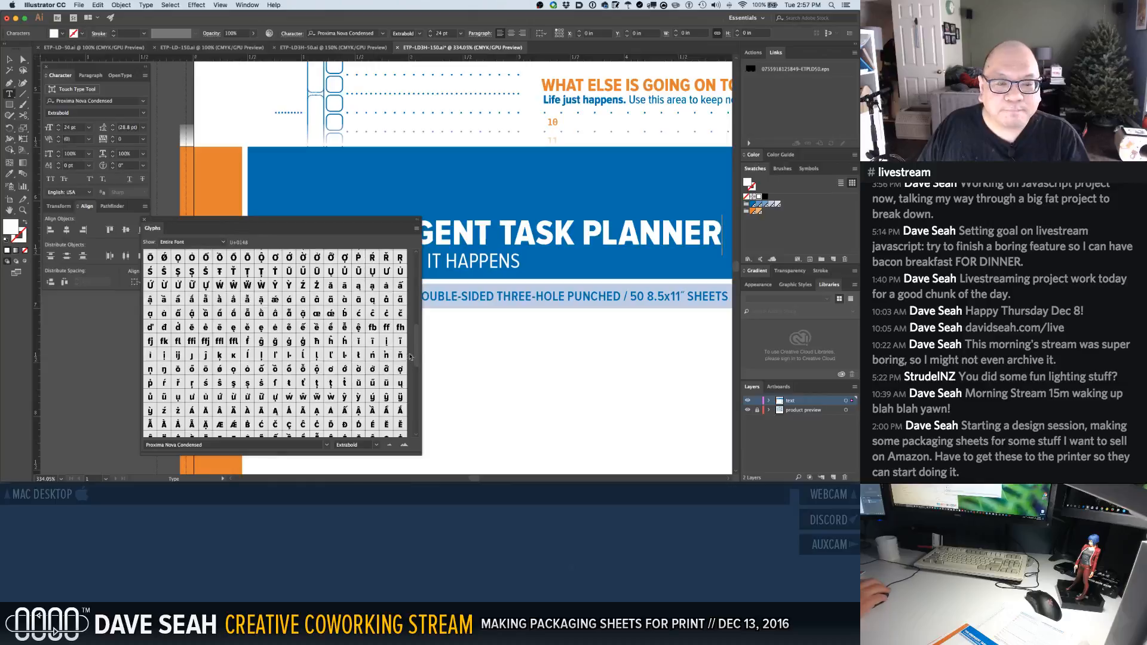
left_click_drag(418, 353, 421, 239)
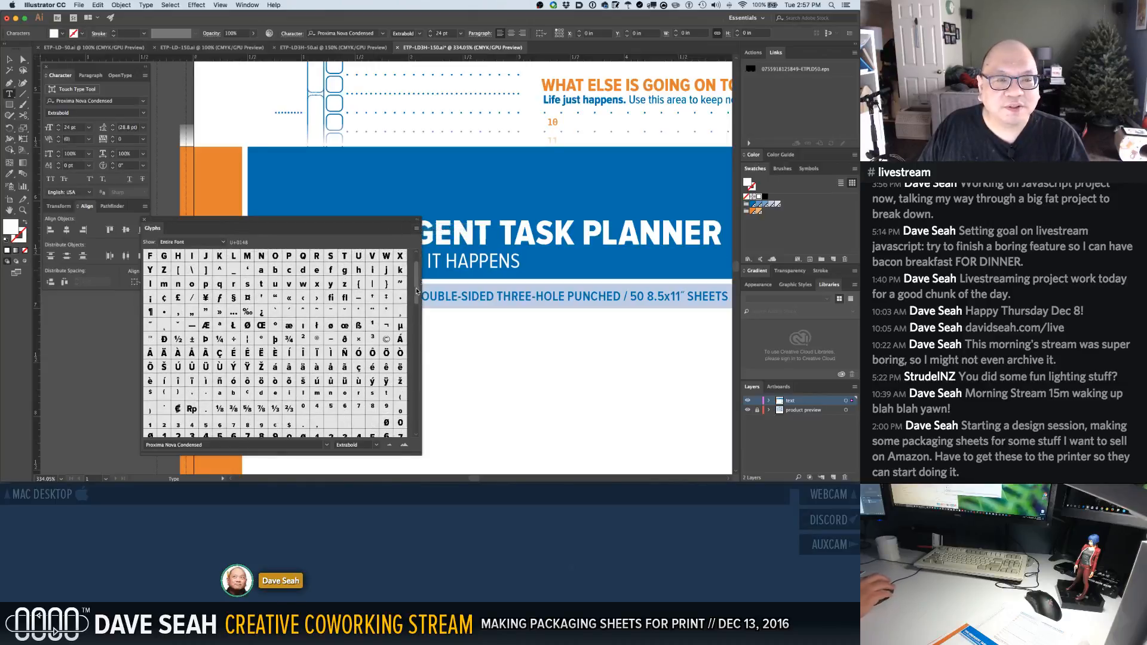
scroll(416, 294, "down", 1)
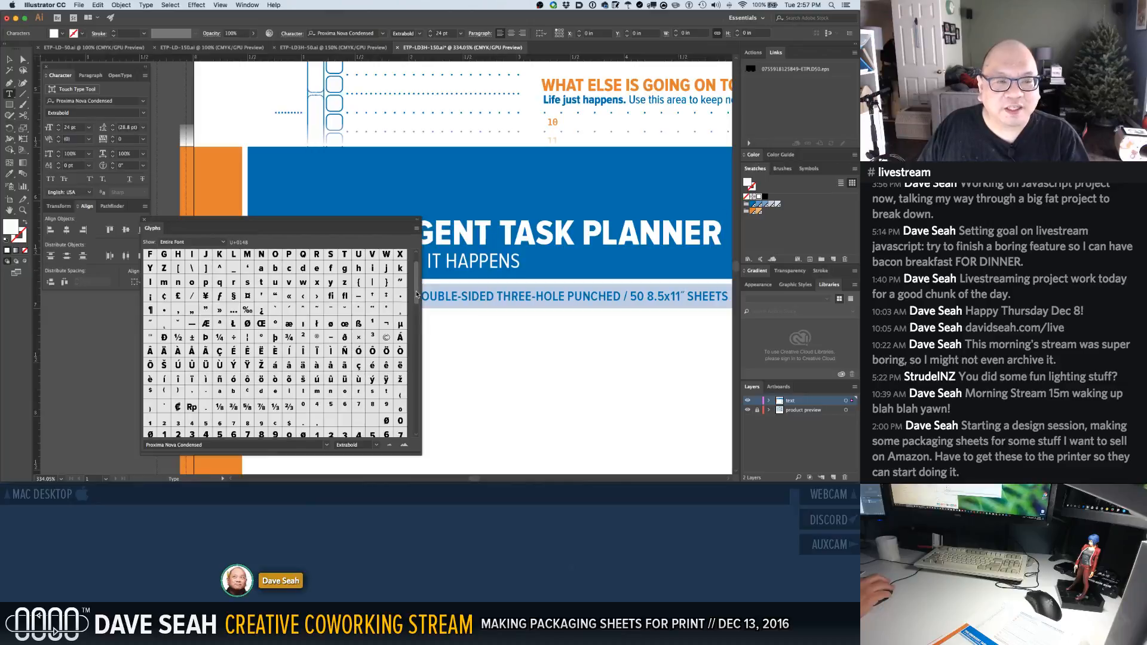
scroll(417, 294, "down", 5)
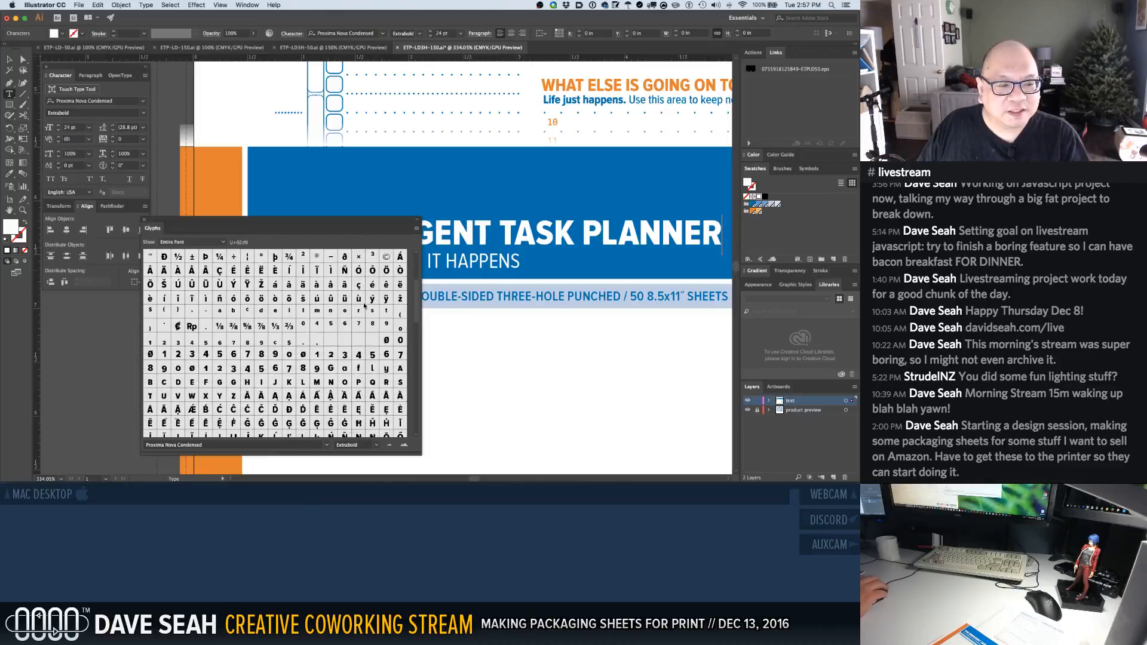
scroll(365, 306, "up", 5)
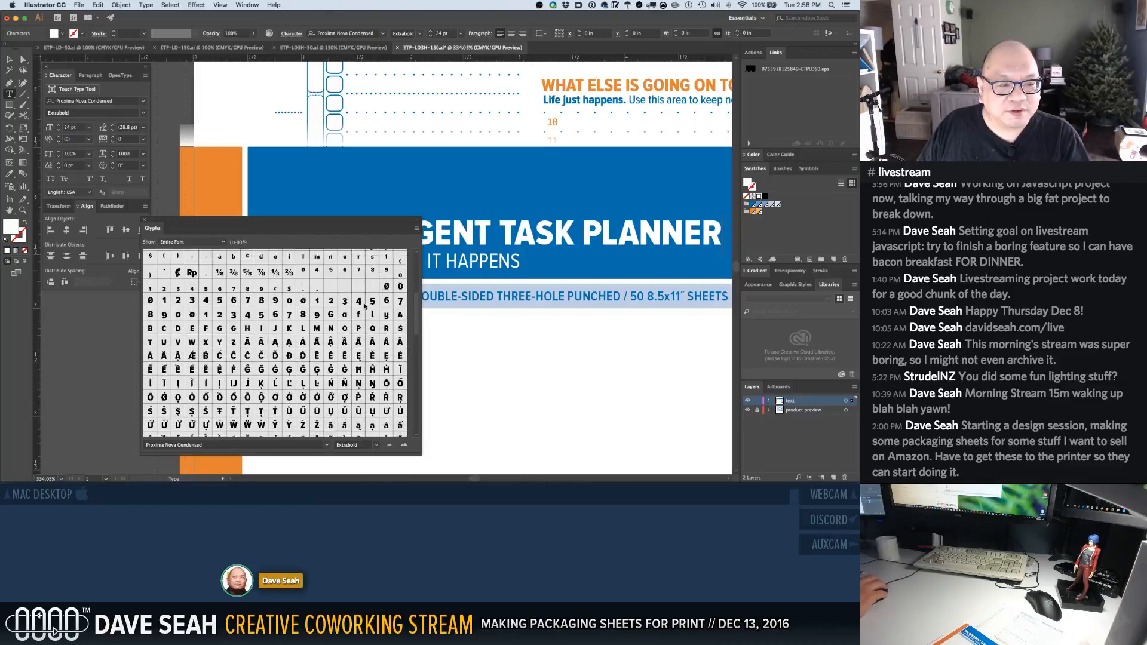
scroll(365, 305, "up", 1)
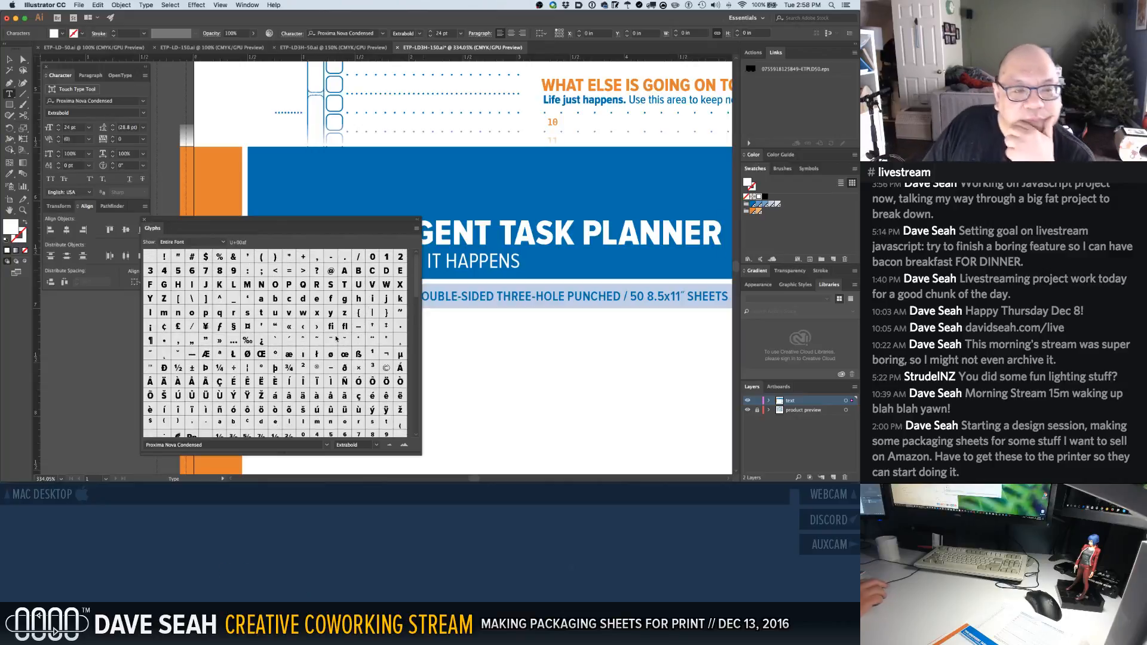
scroll(330, 345, "up", 1)
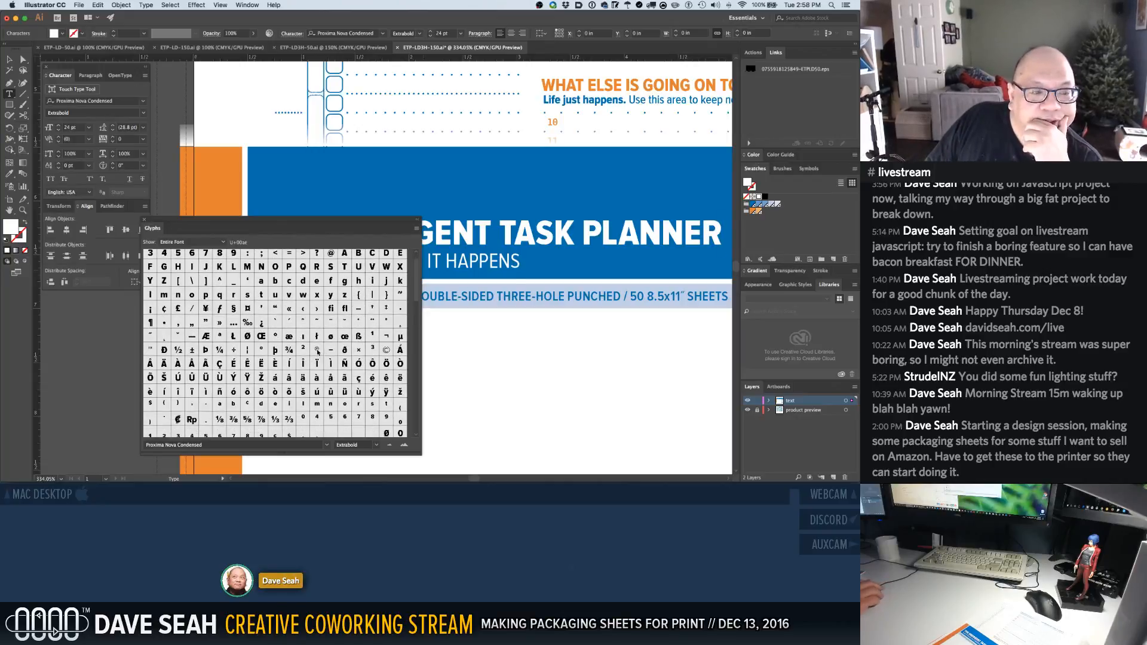
double_click(150, 351)
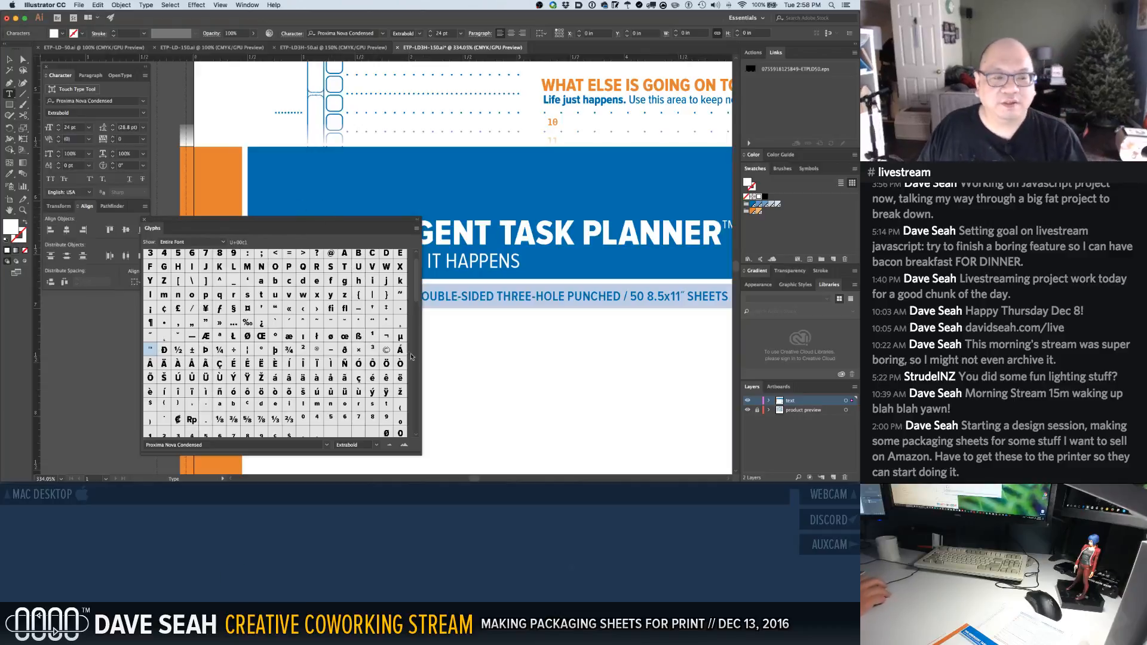
key("Escape")
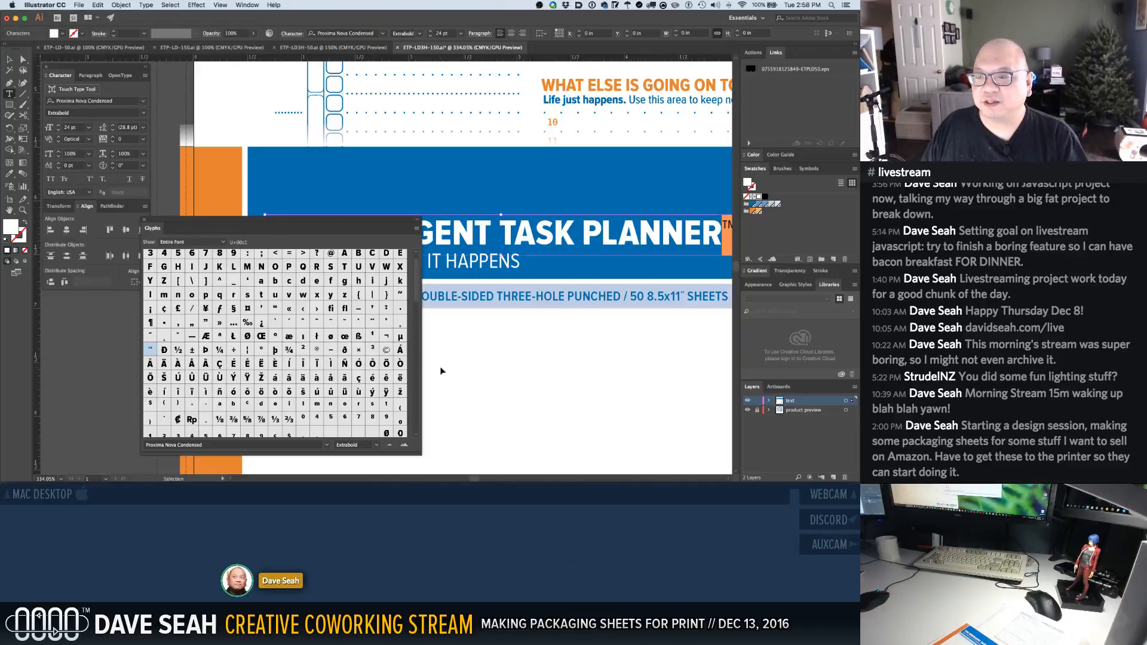
left_click(491, 378, "super")
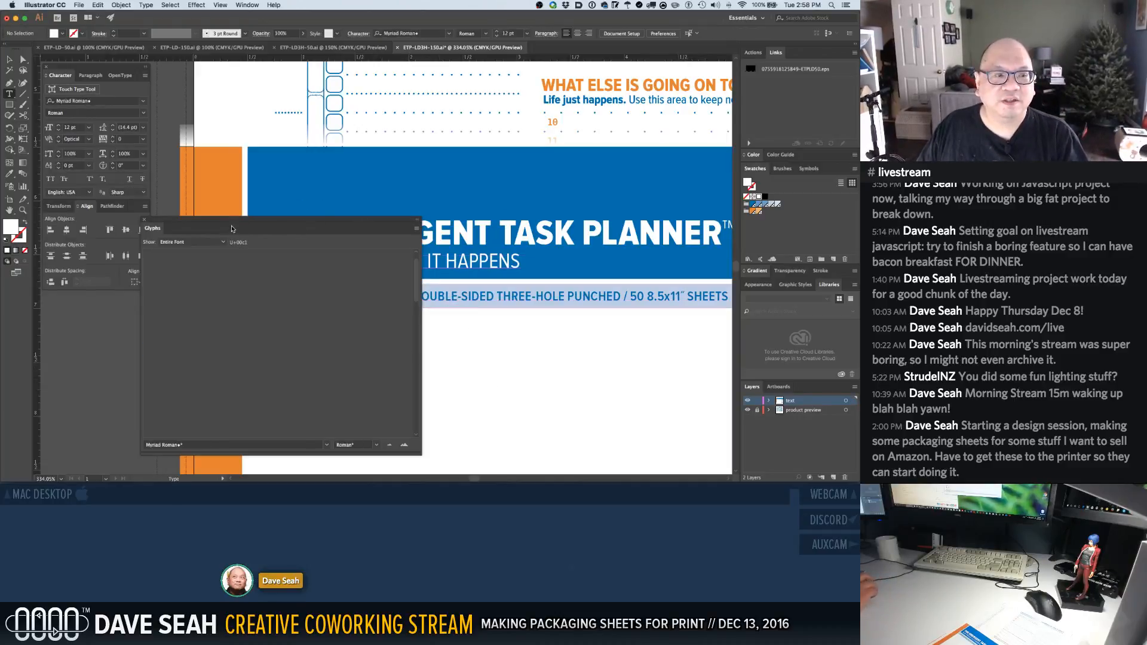
Close the Glyphs panel and save the ETP-LD3H-150.ai file
left_click(144, 221)
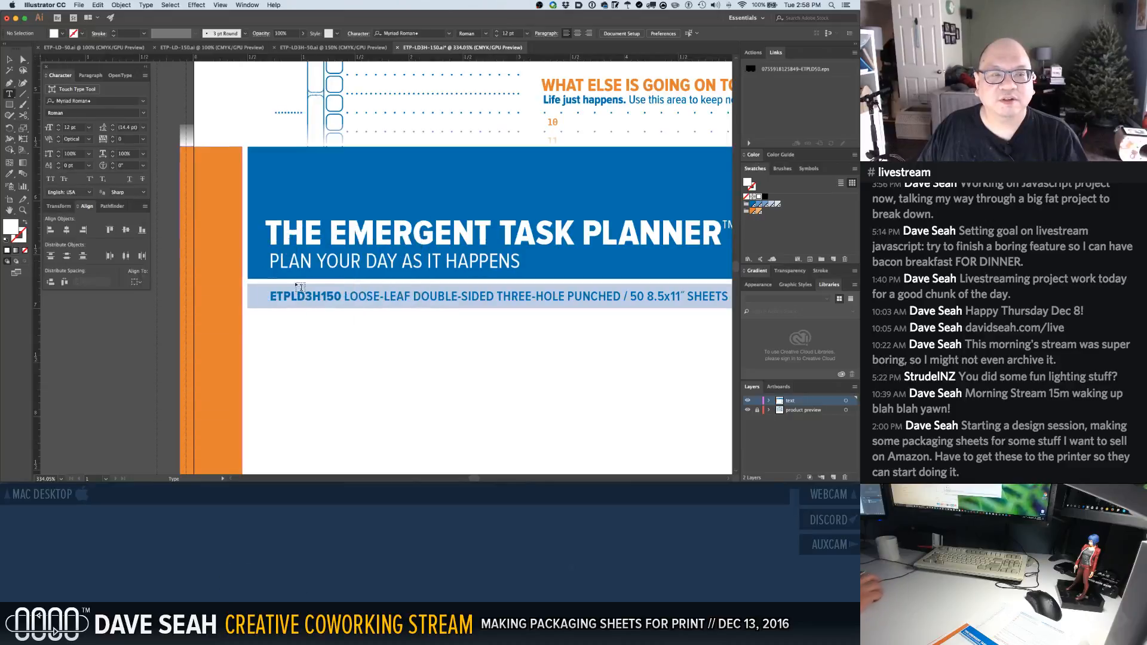
left_click(410, 357)
key("super+z")
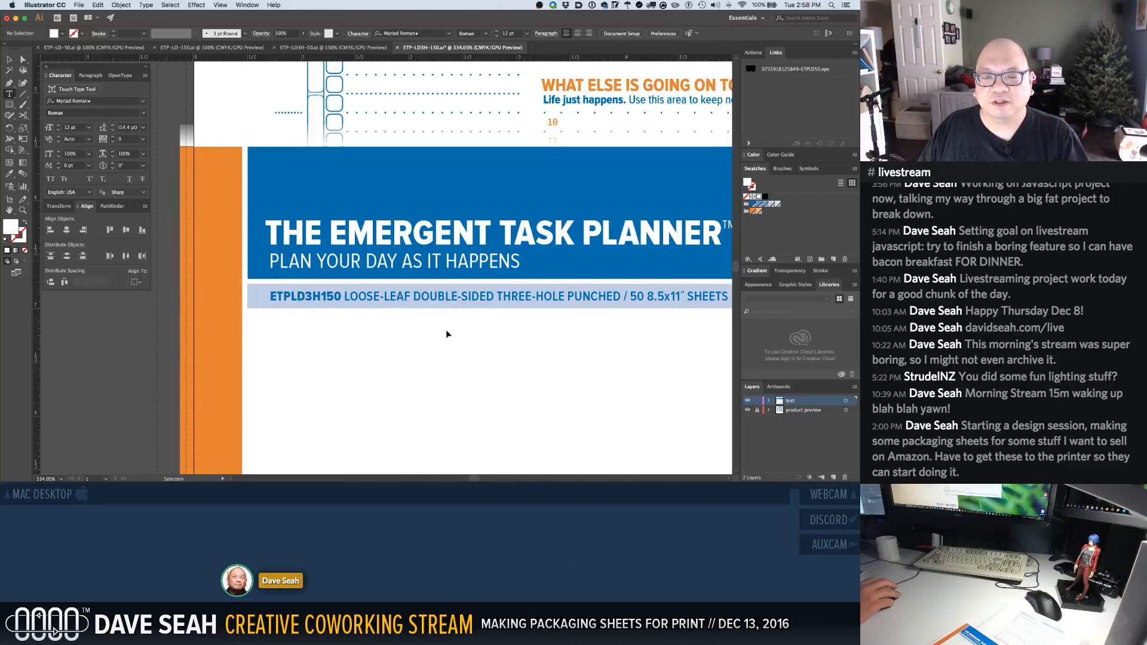
left_click(447, 332, "alt+super")
left_click(446, 332, "alt+super")
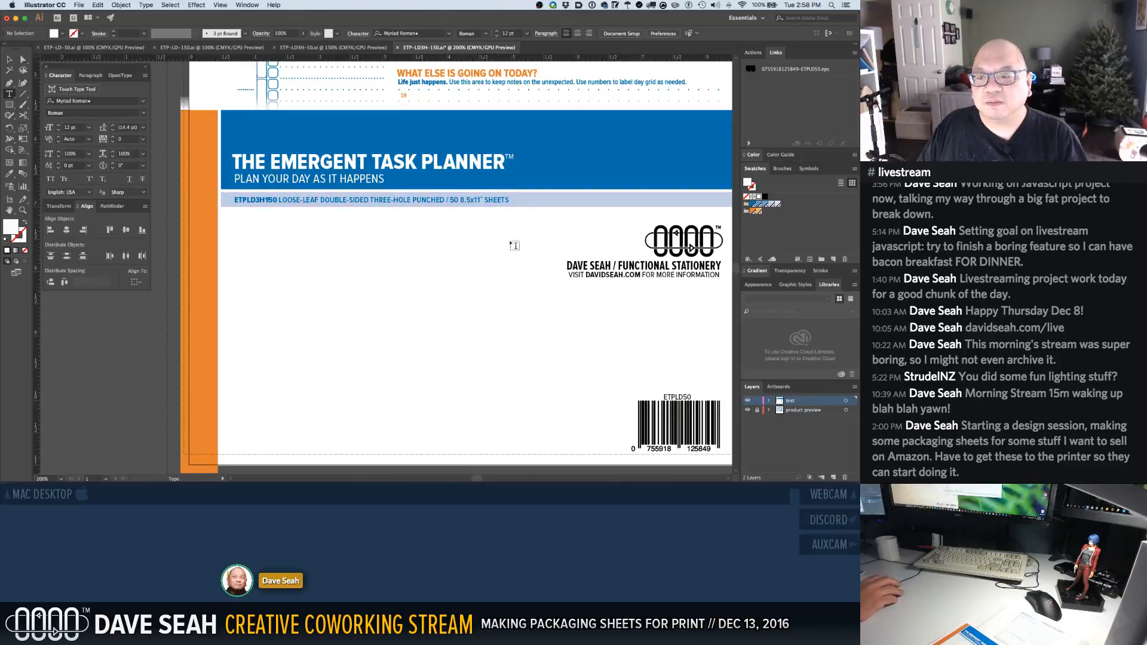
key("v")
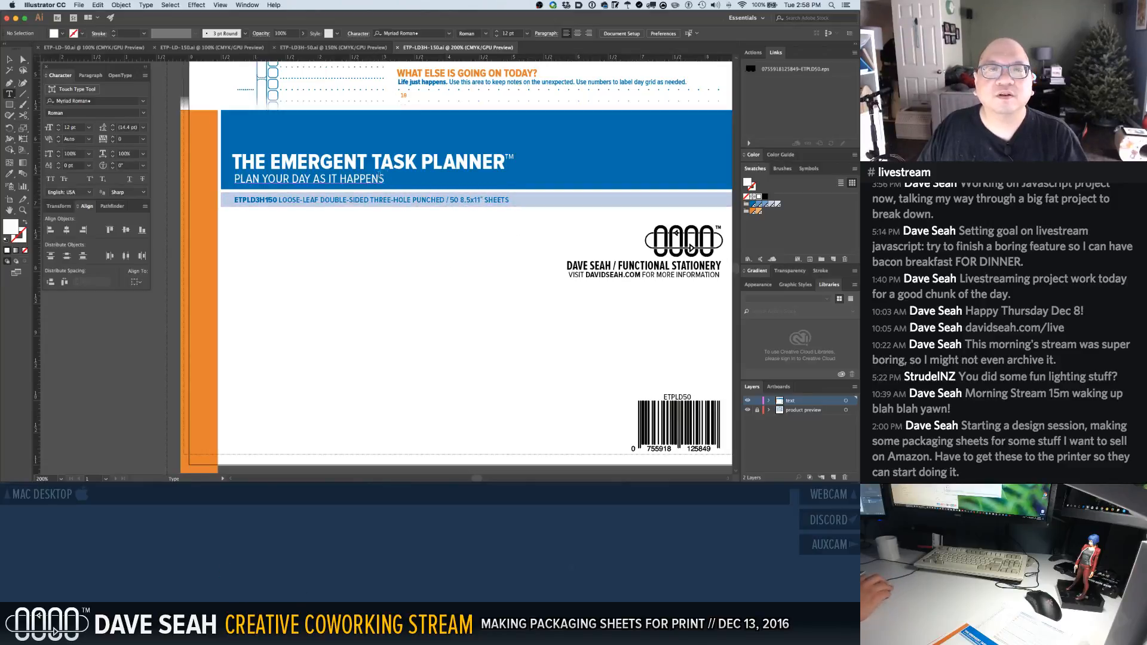
key("t")
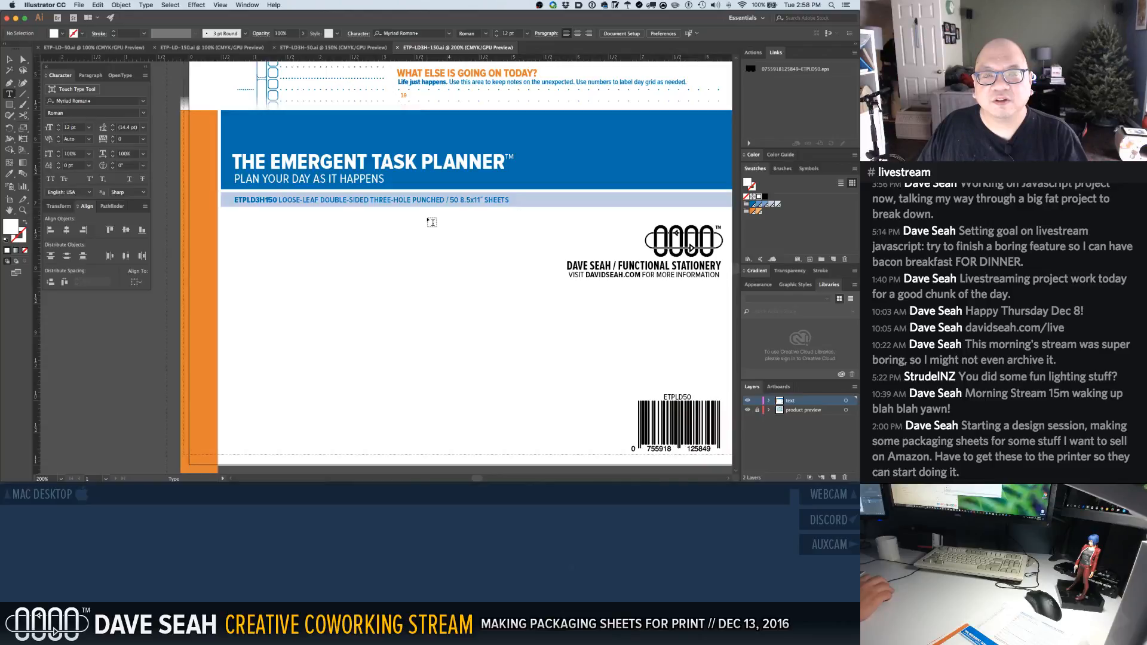
key("v")
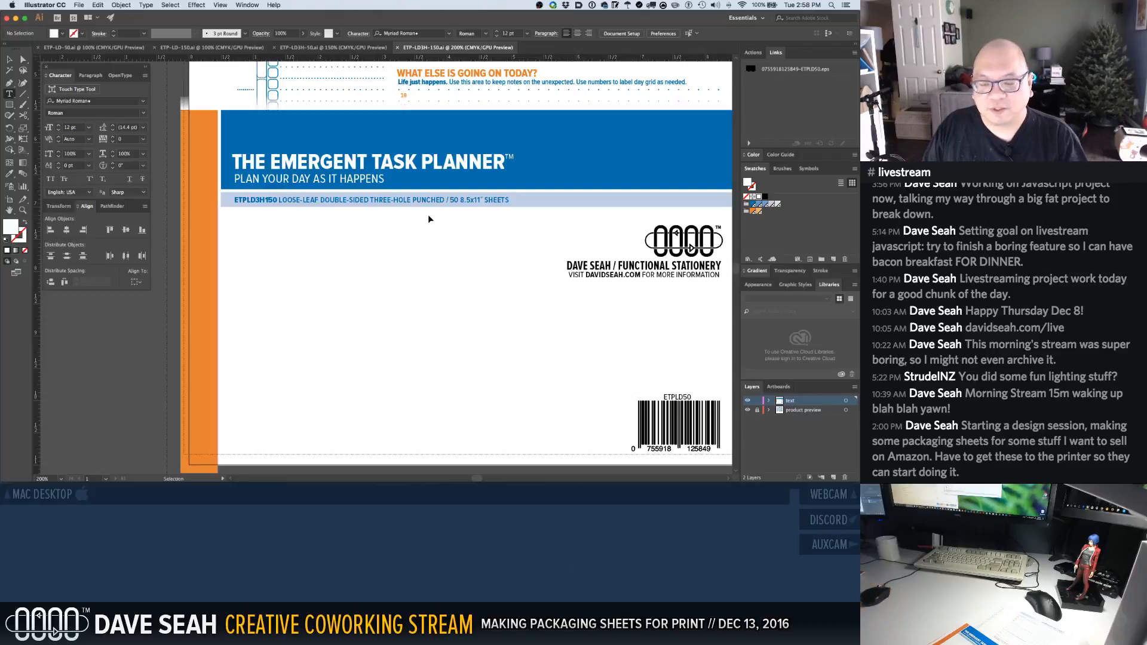
Print the ETP-LD3H-150.ai sheet on the HP Color LaserJet Pro M252dw with scaling set to Fit to Page
key("super+p")
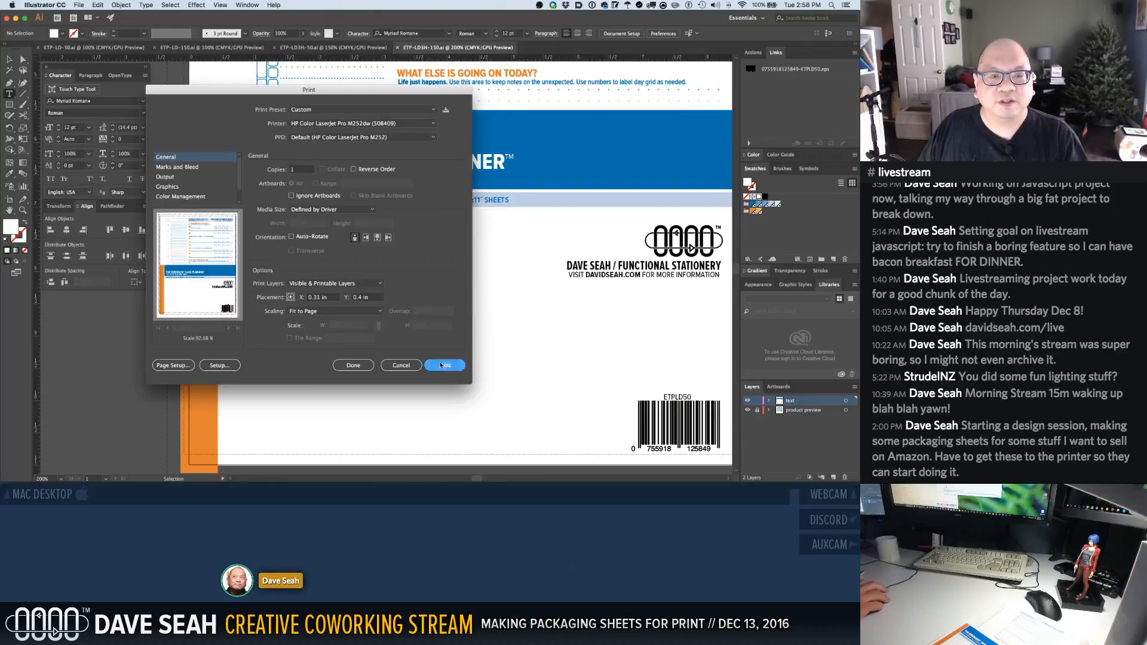
left_click(441, 365)
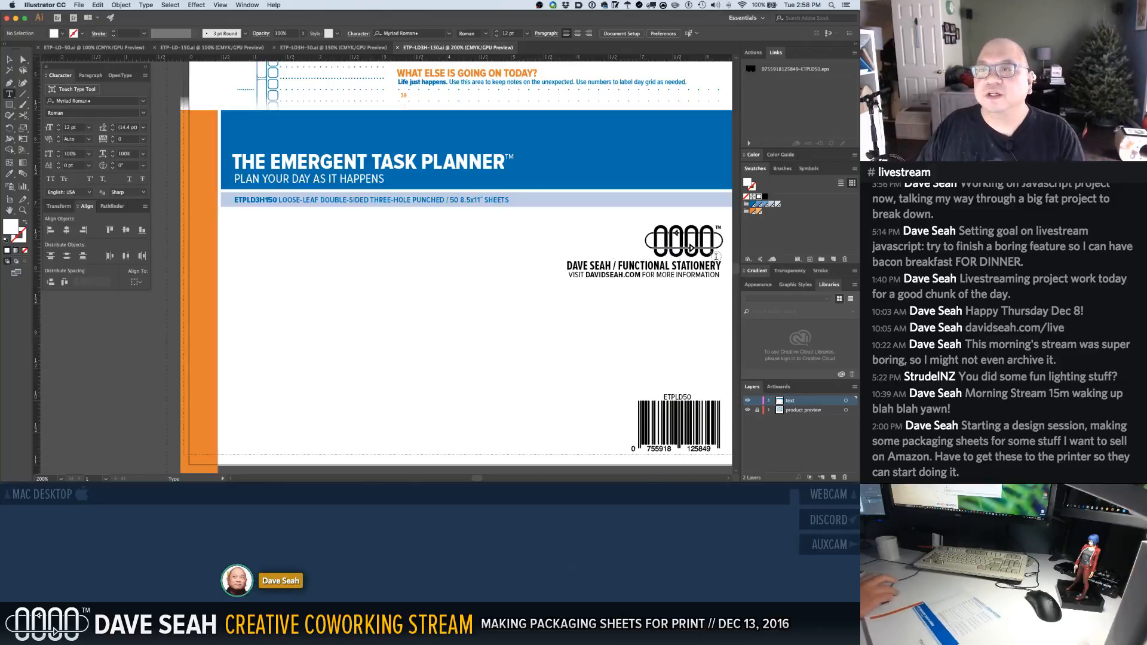
Open the options of the blue PANTONE 300 U swatch and name it "PANTONE 300 U (ADJUSTED)"
left_click(752, 205)
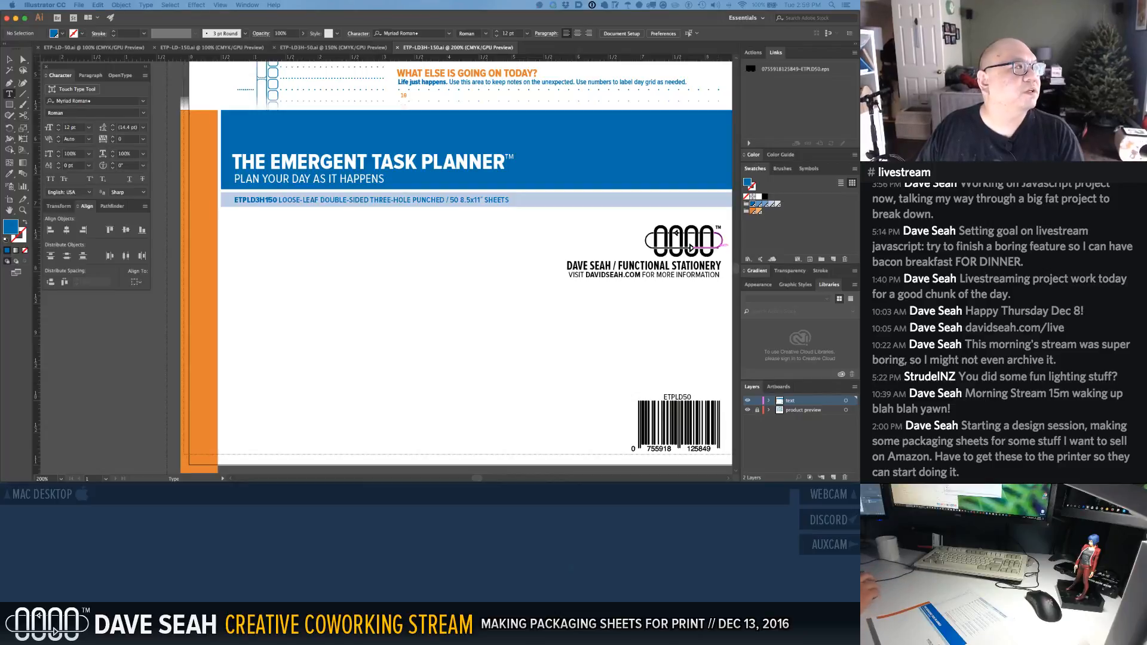
left_click_drag(1, 144, 532, 145)
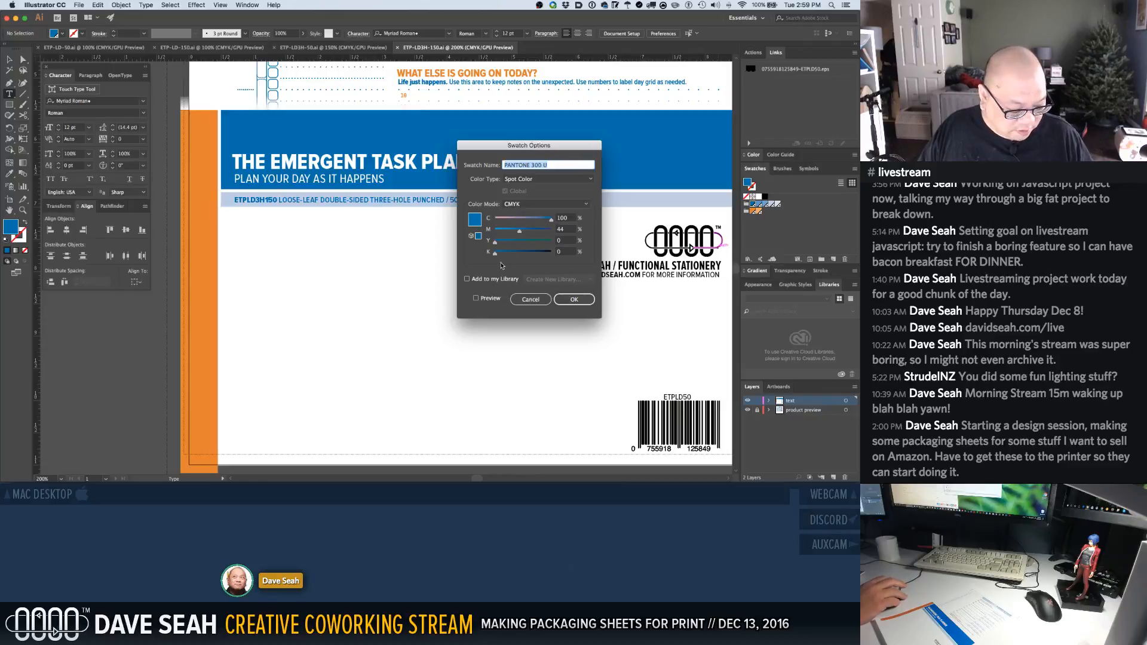
left_click(555, 163)
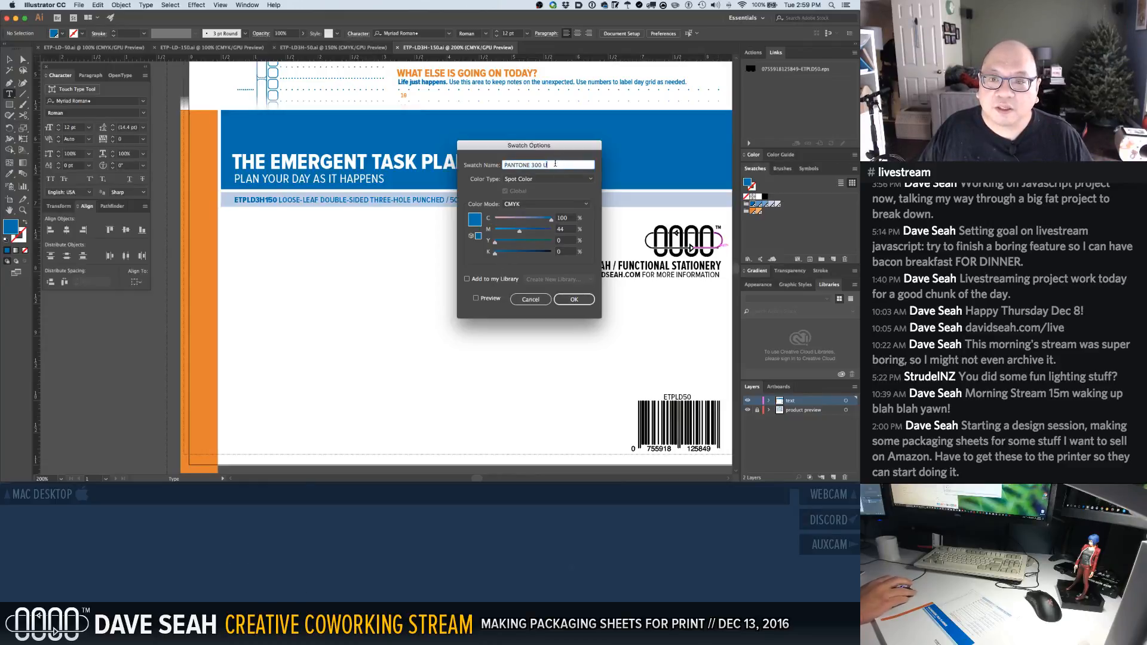
type("(ADJUS")
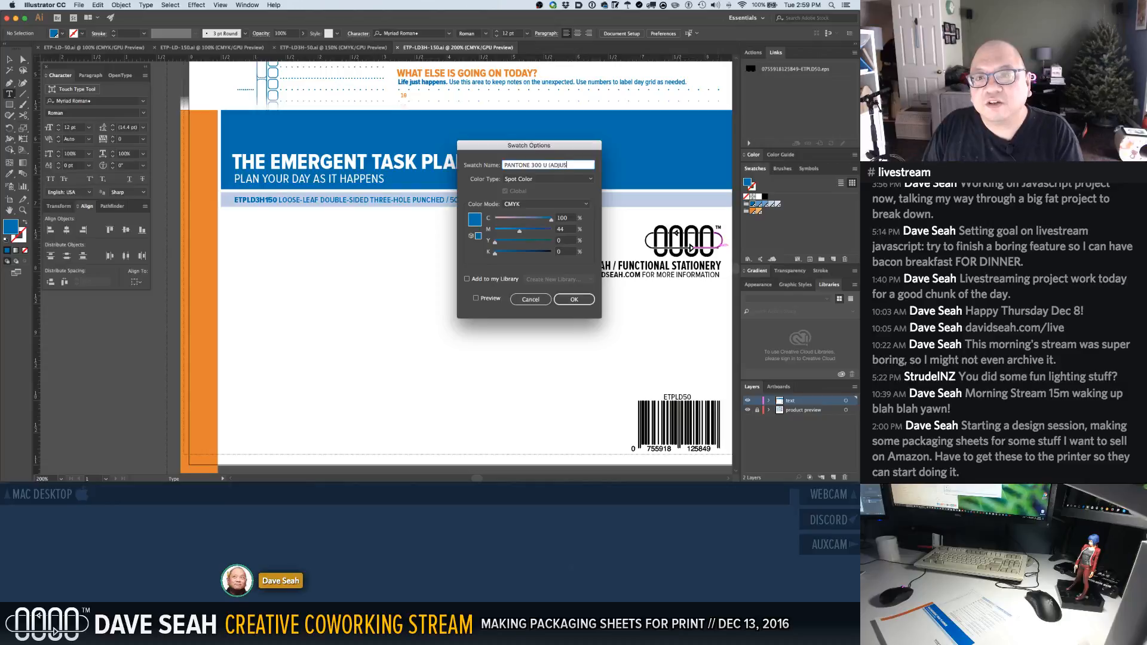
type("TED)")
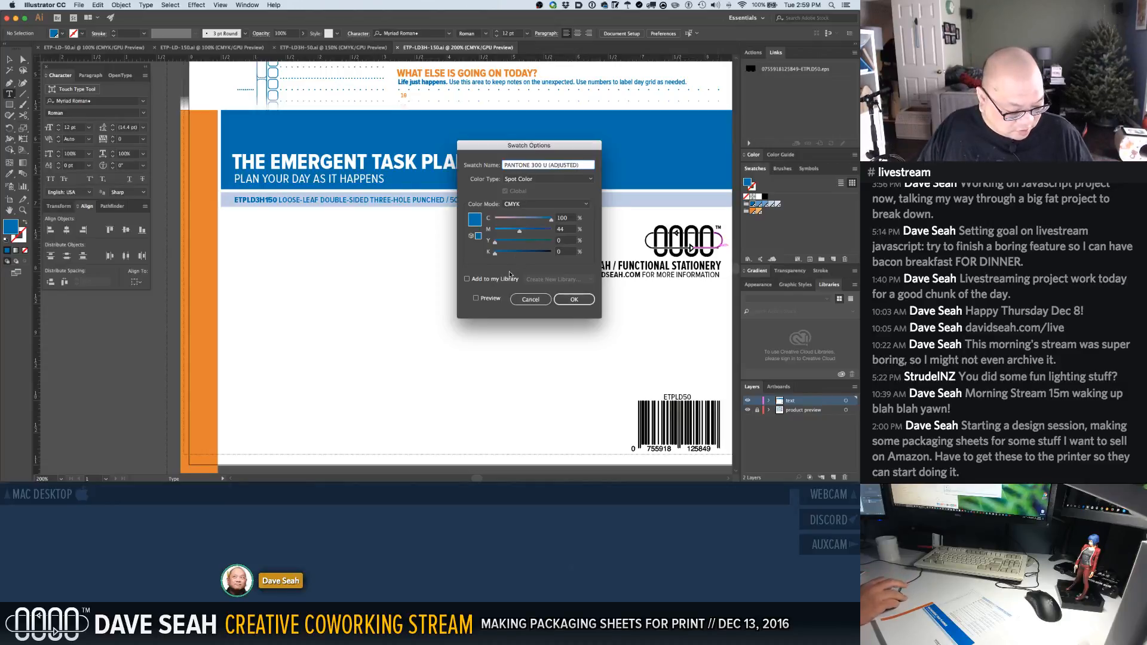
Set the blue swatch's CMYK values to C 94.8, M 41.5, Y 2.9 and K 10.2 percent and apply them
double_click(571, 218)
type("9")
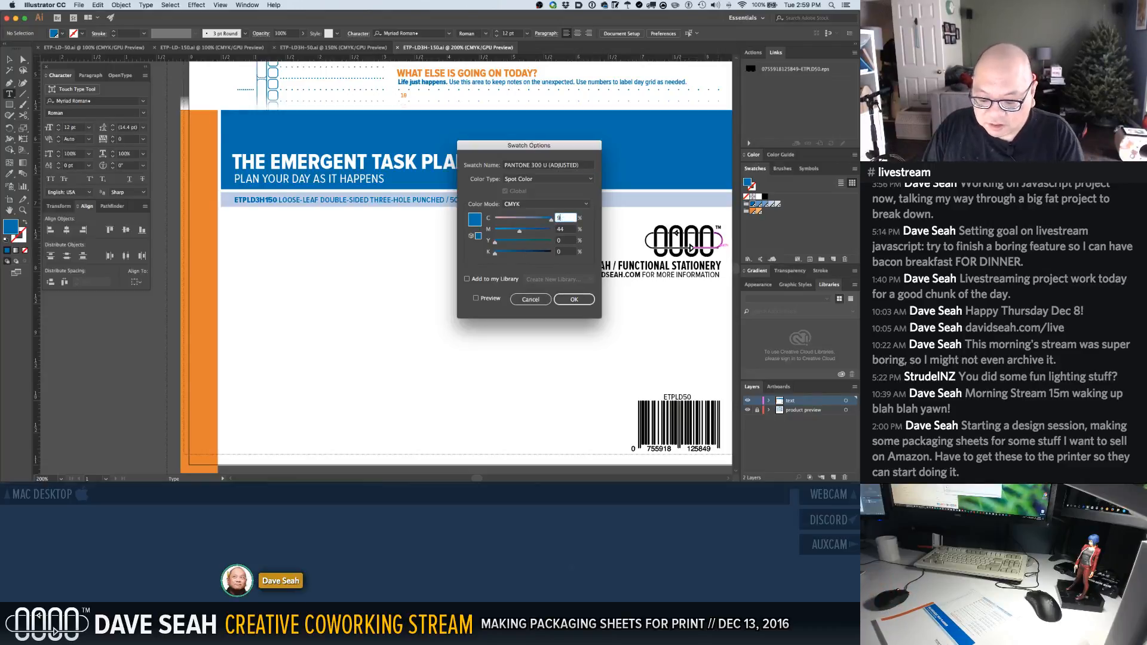
type("4.")
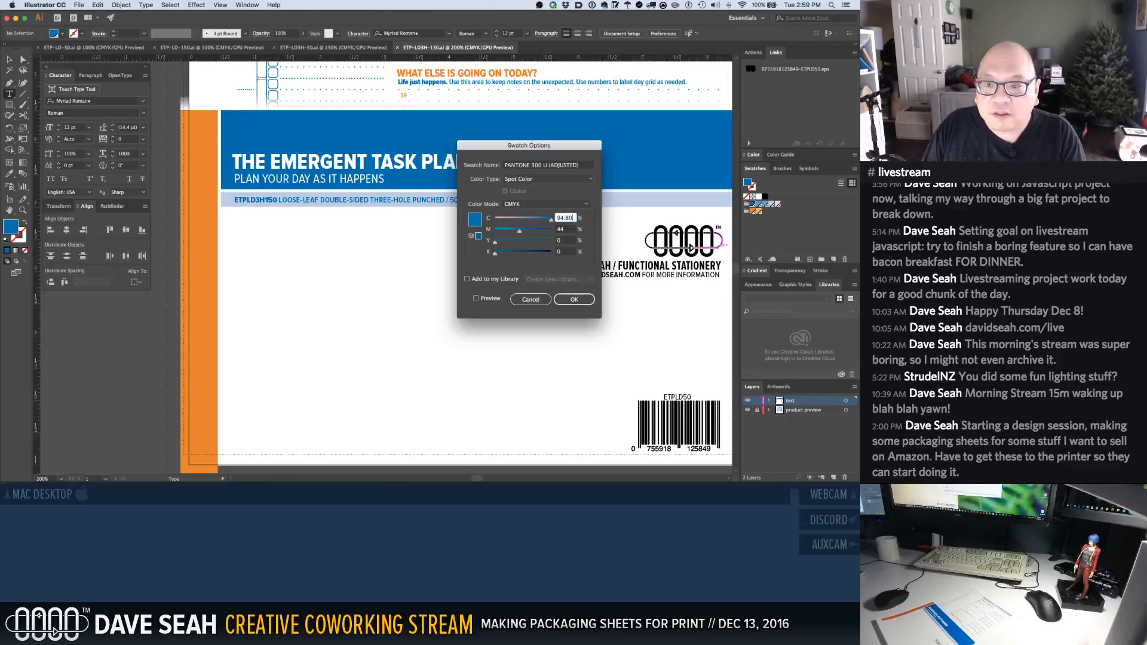
type("80")
key("Tab")
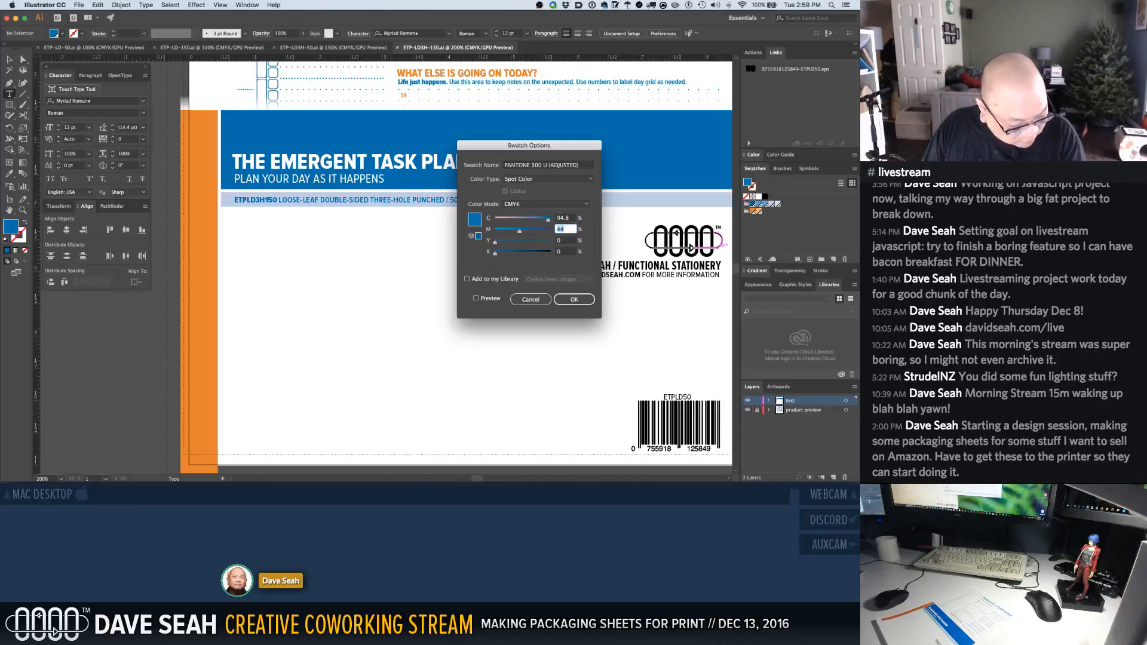
type("41.4")
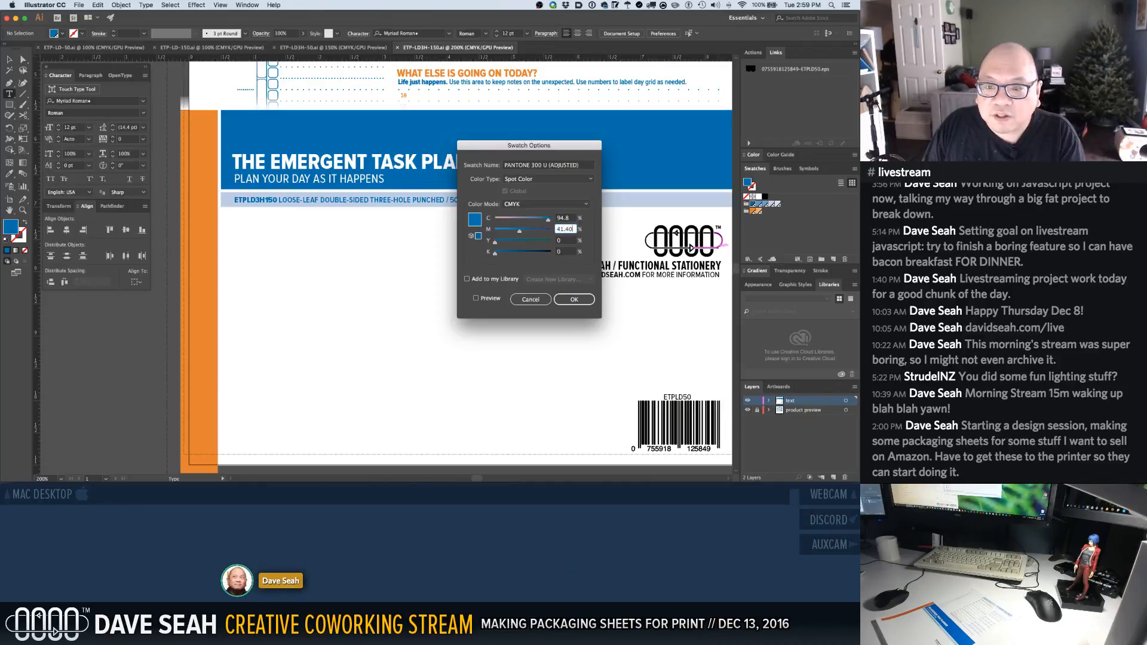
key("BackSpace")
key("BackSpace")
type("5")
key("Tab")
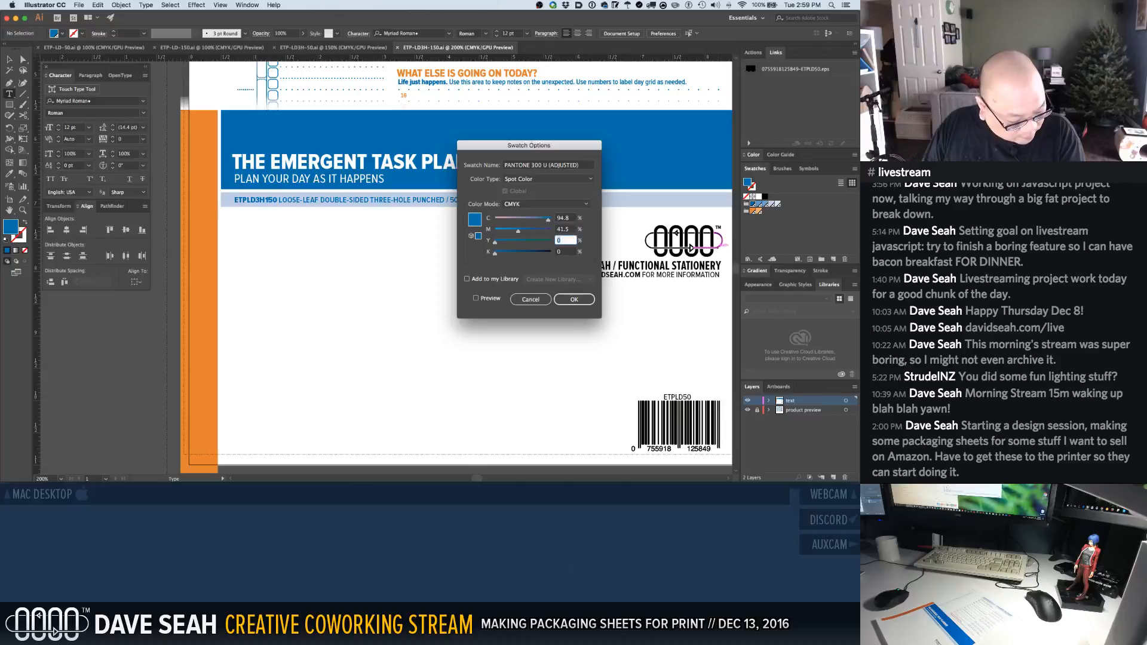
type("2.9")
key("Tab")
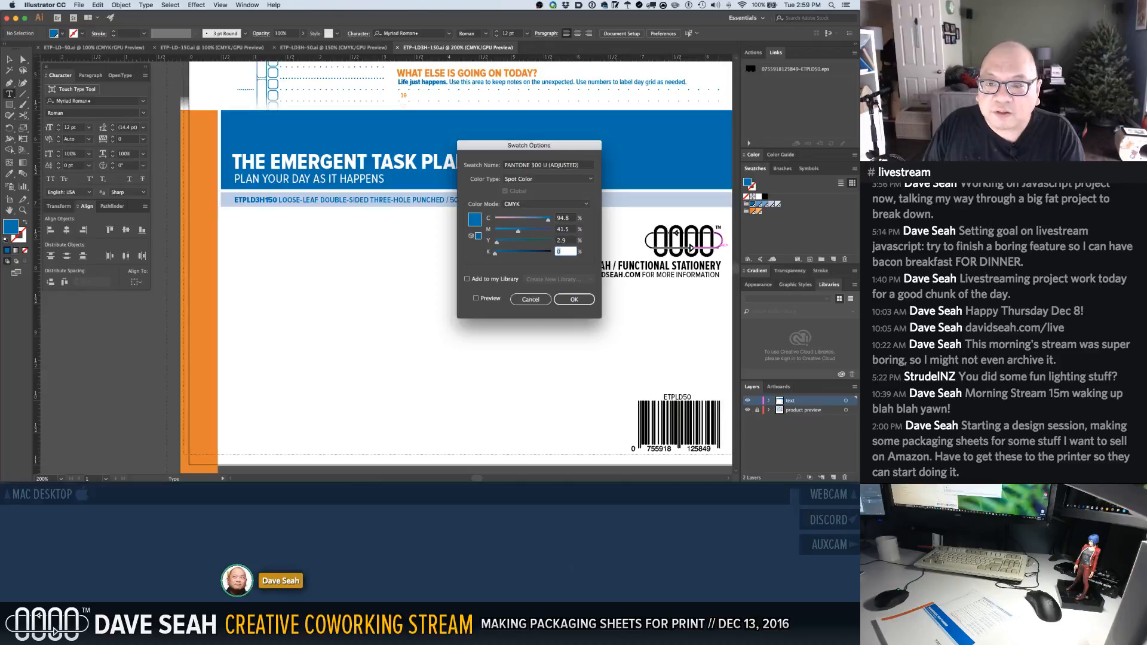
type("1")
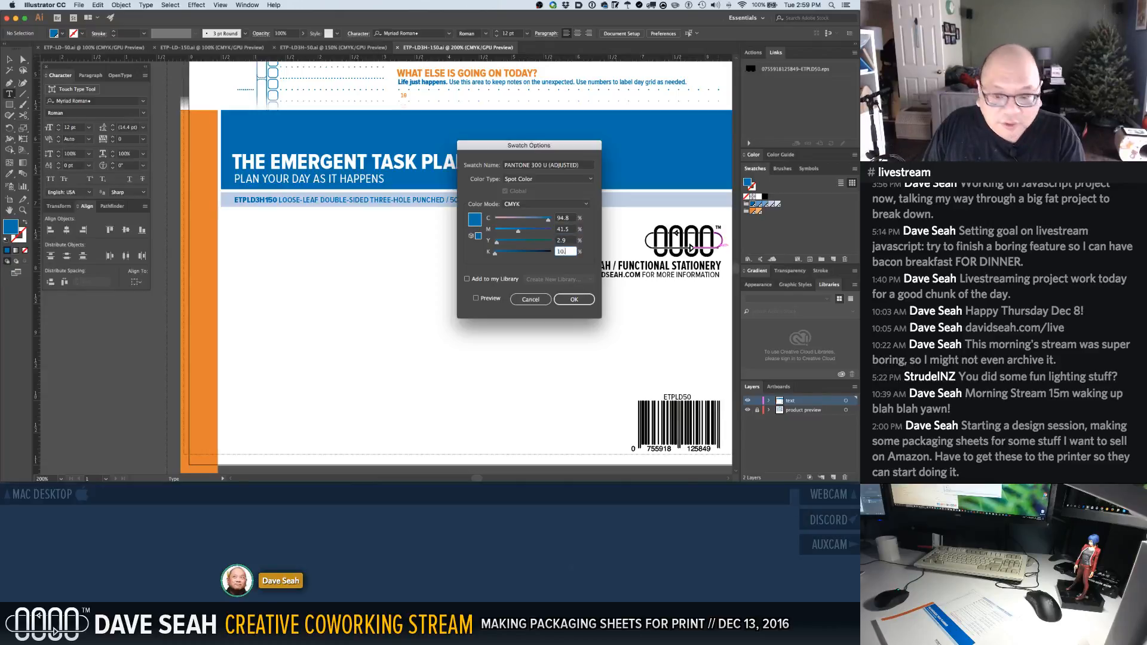
type("0.20")
key("Return")
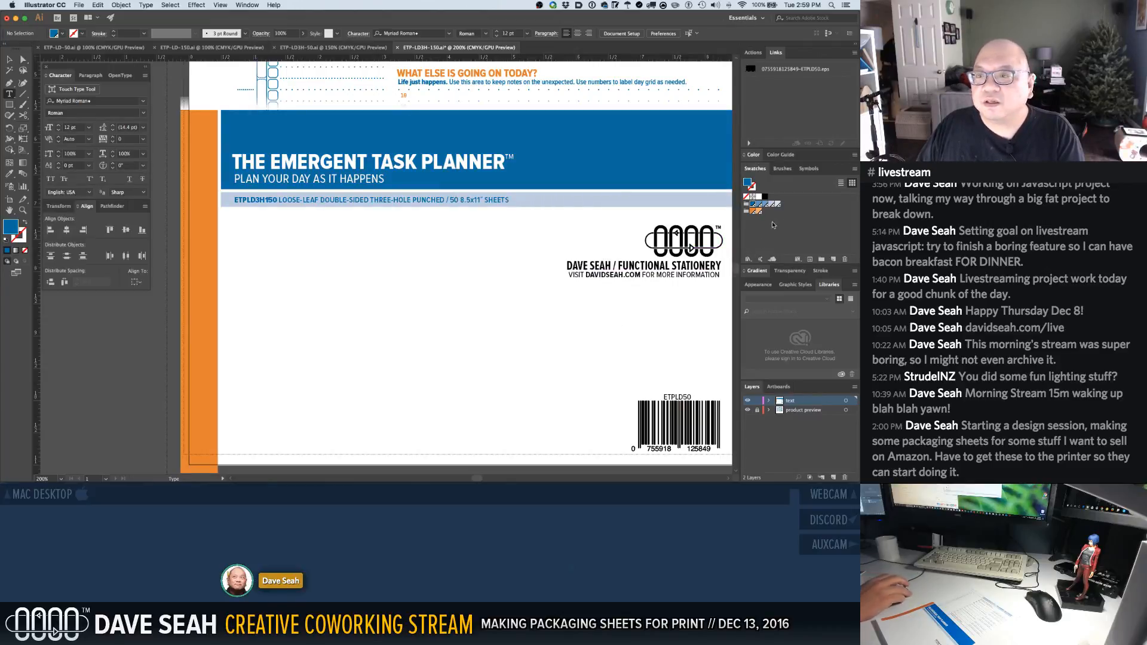
Rename the orange spot color swatch as "PANTONE 021 U (PAPERGRAPHICS)"
left_click(753, 211)
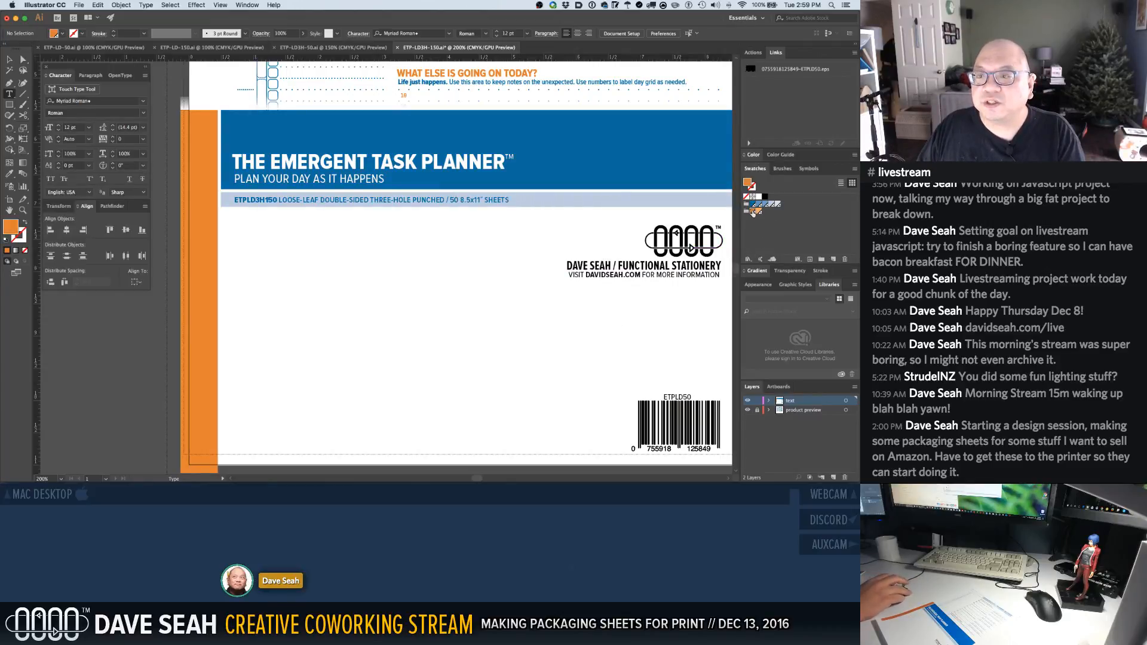
double_click(752, 212)
left_click(581, 164)
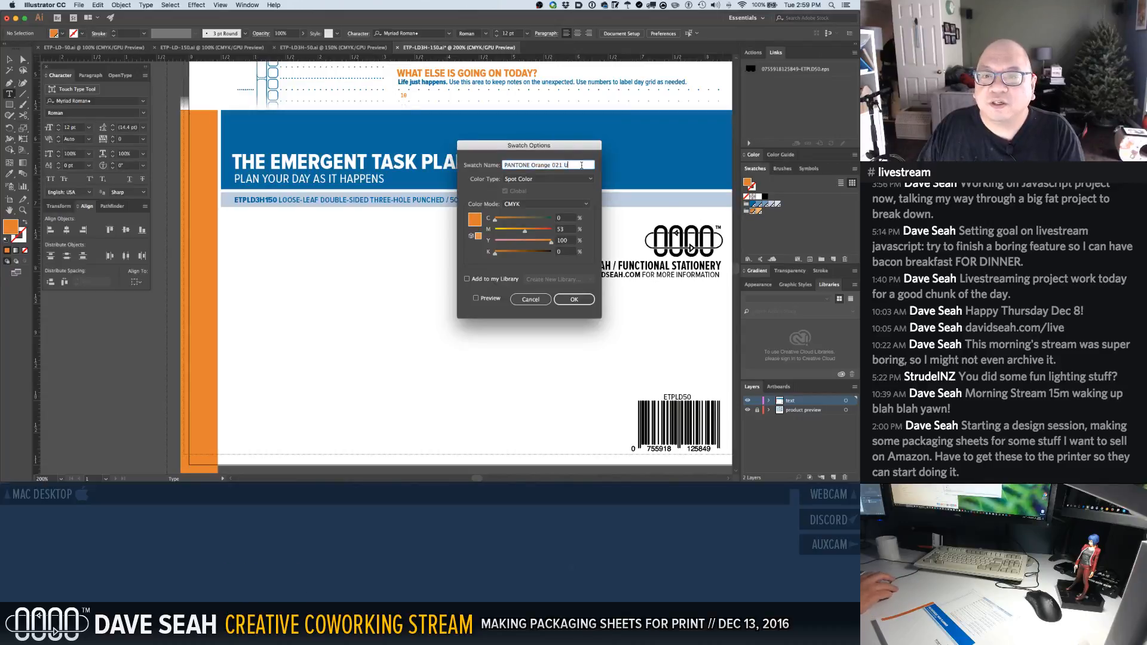
type("*")
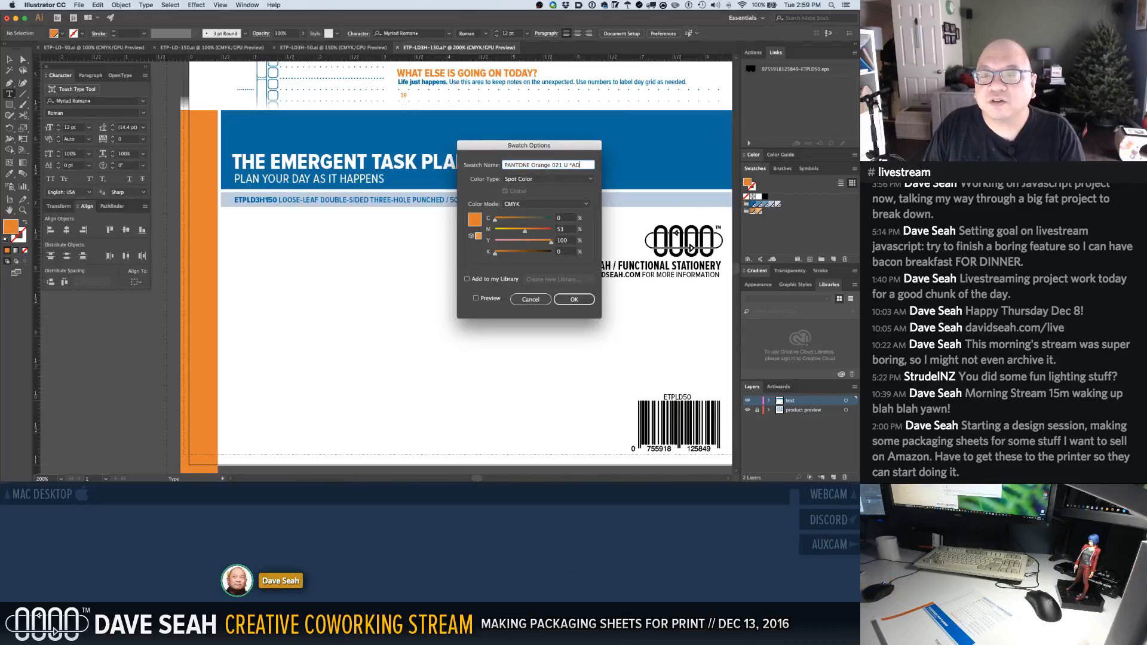
type("(ADJUSTED)")
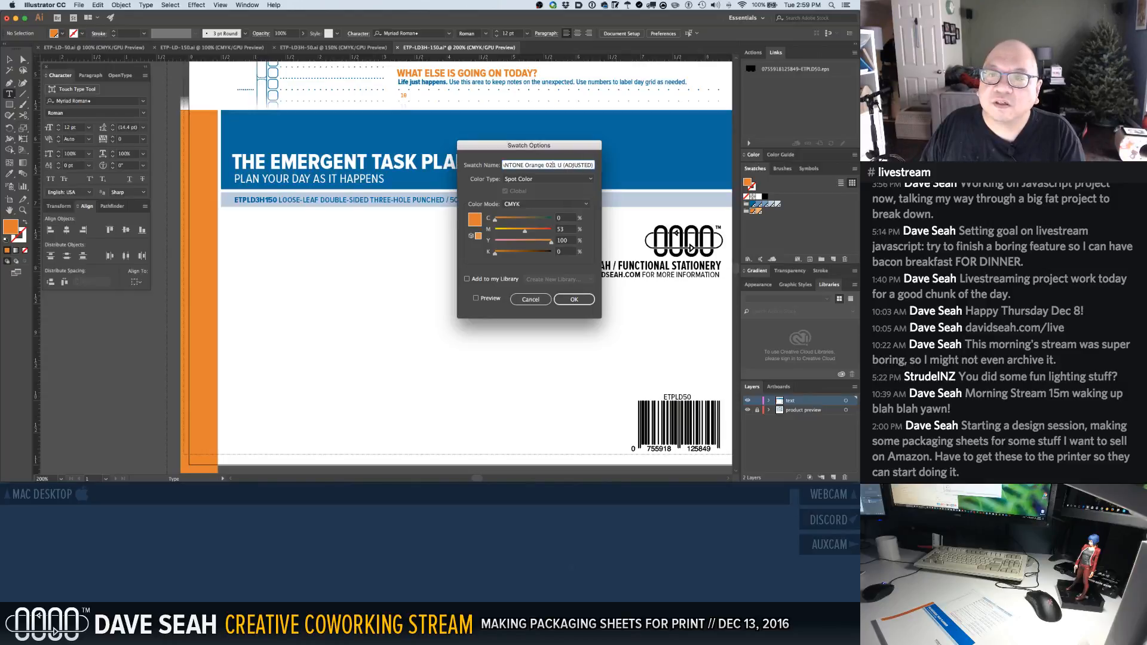
key("BackSpace")
key("BackSpace")
key("BackSpace")
key("BackSpace")
key("BackSpace")
key("BackSpace")
key("BackSpace")
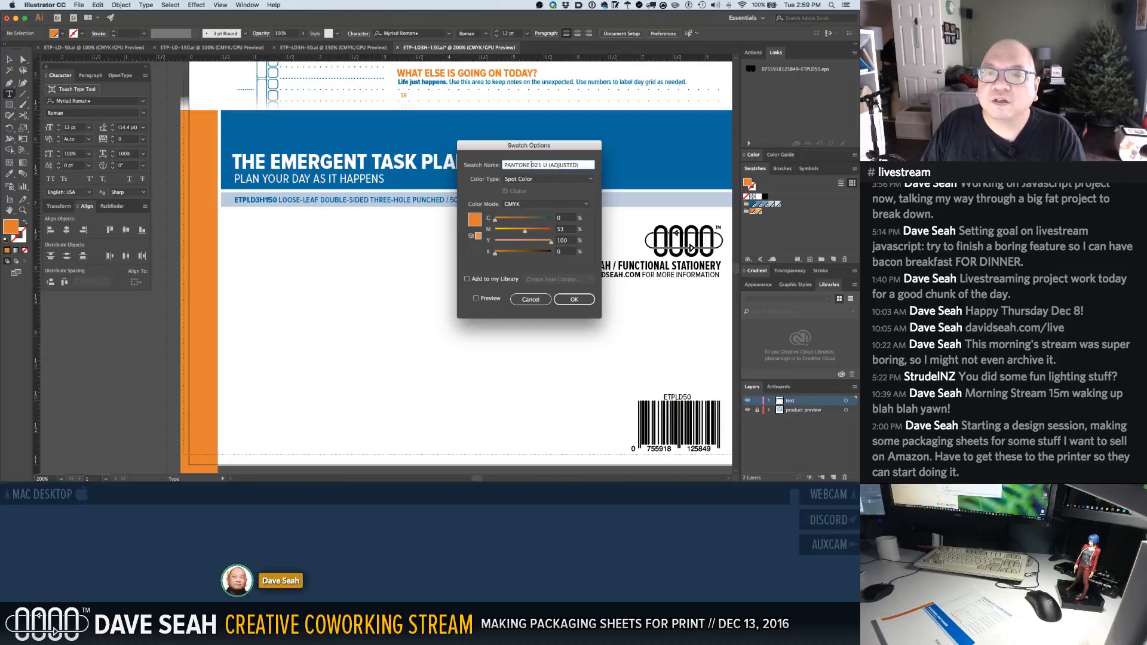
key("alt+Right")
key("alt+Right")
key("alt+Right")
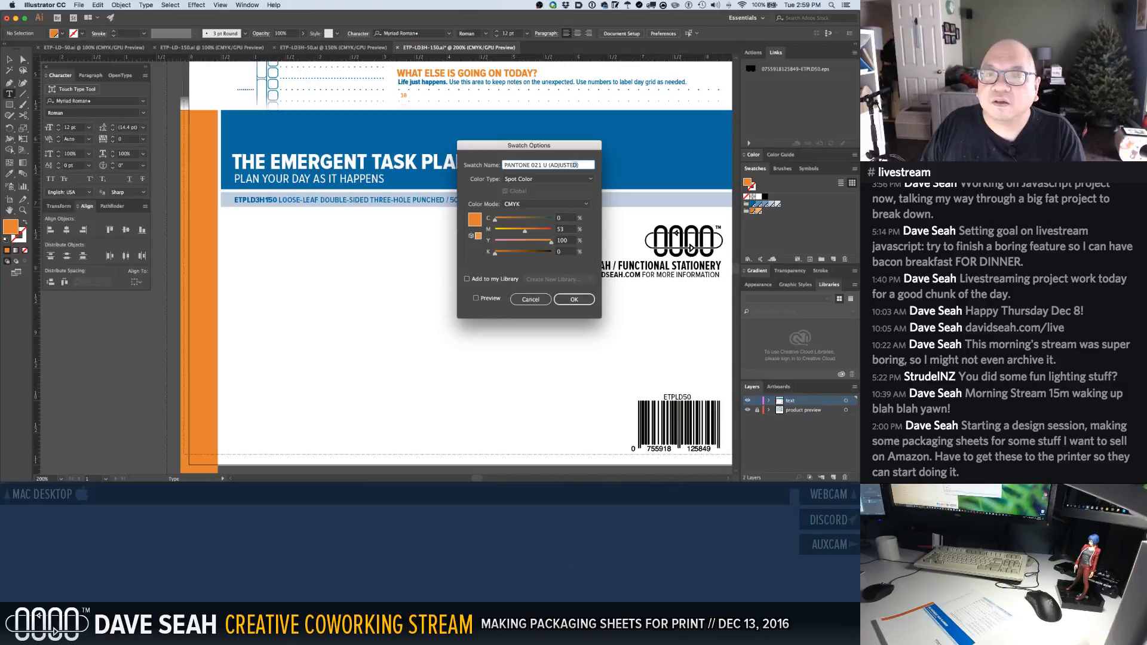
type("PAPERGRAP")
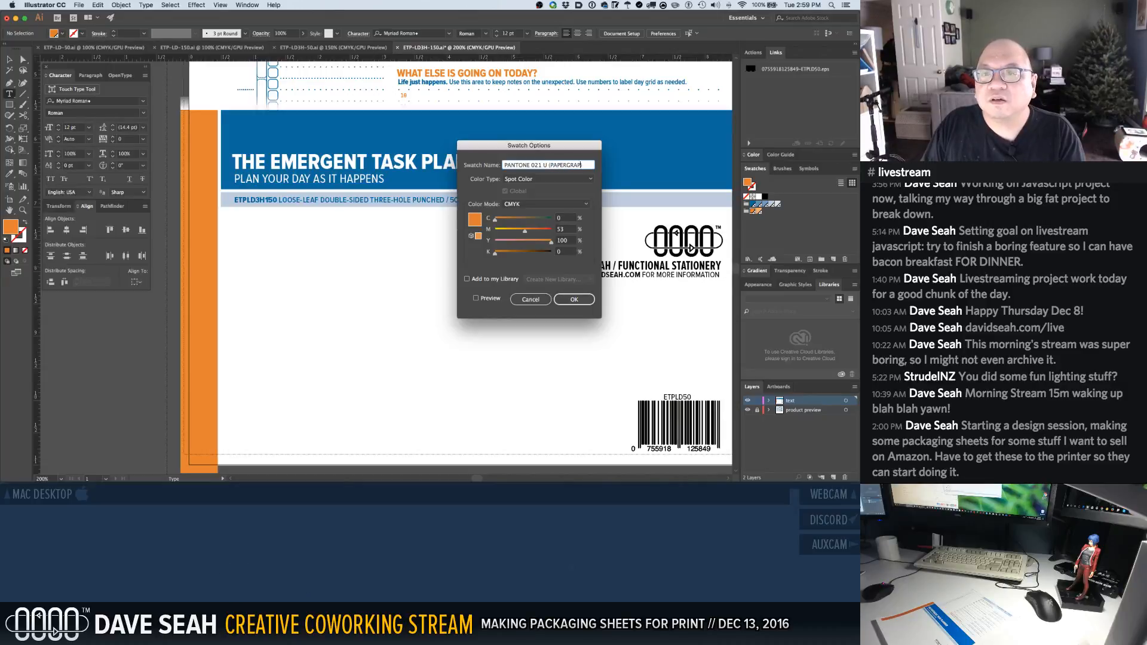
type("HICS")
key("Return")
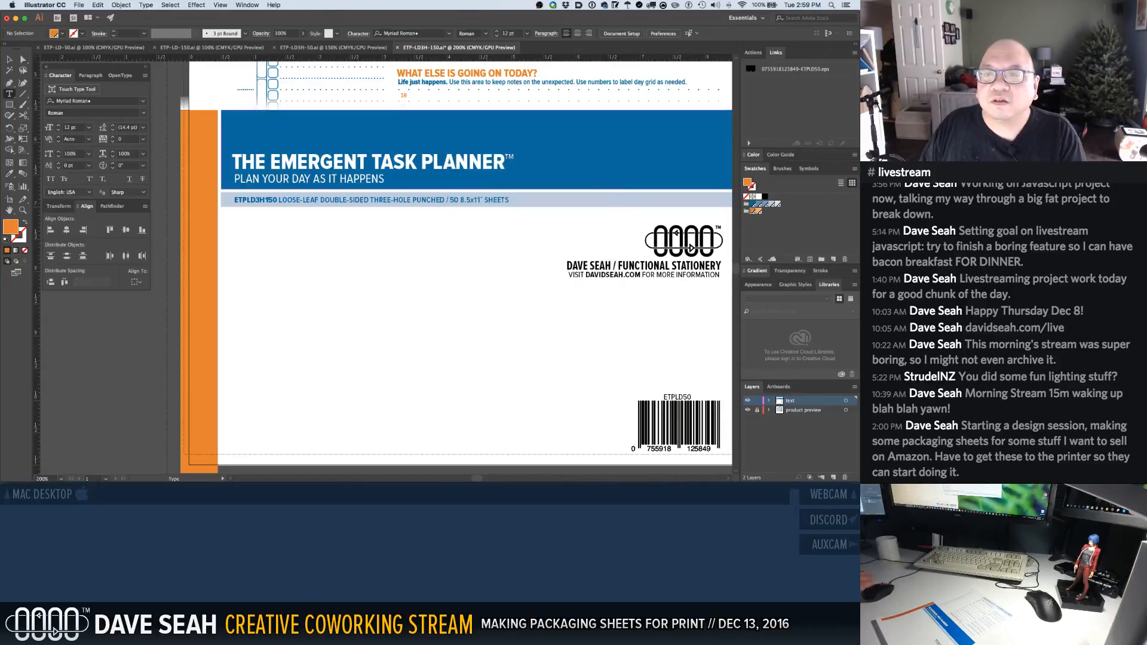
Replace ADJUSTED in the blue swatch's name so it reads "PANTONE 300 U (PAPERGRAPHICS)"
double_click(752, 205)
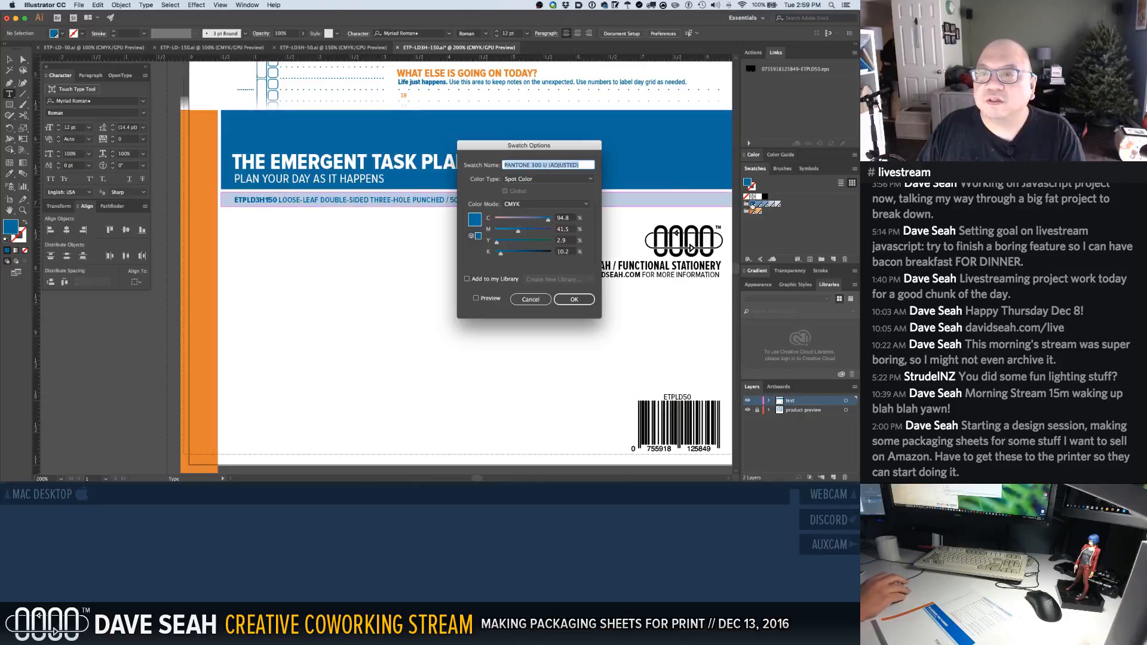
double_click(559, 166)
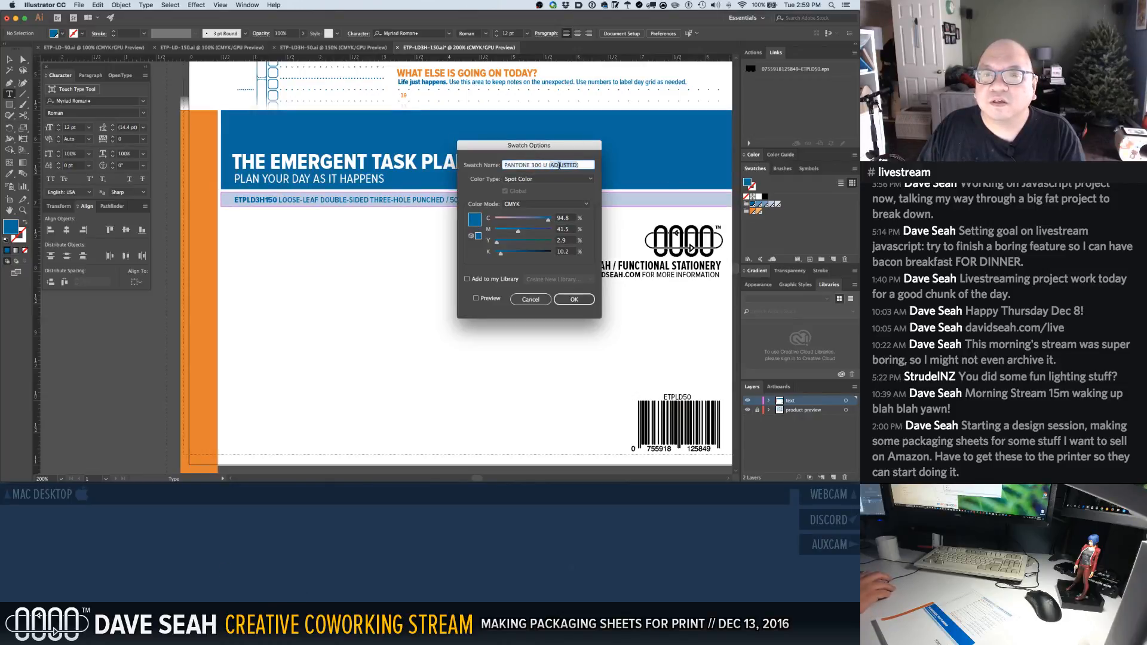
type("PAPERGRAPHICS")
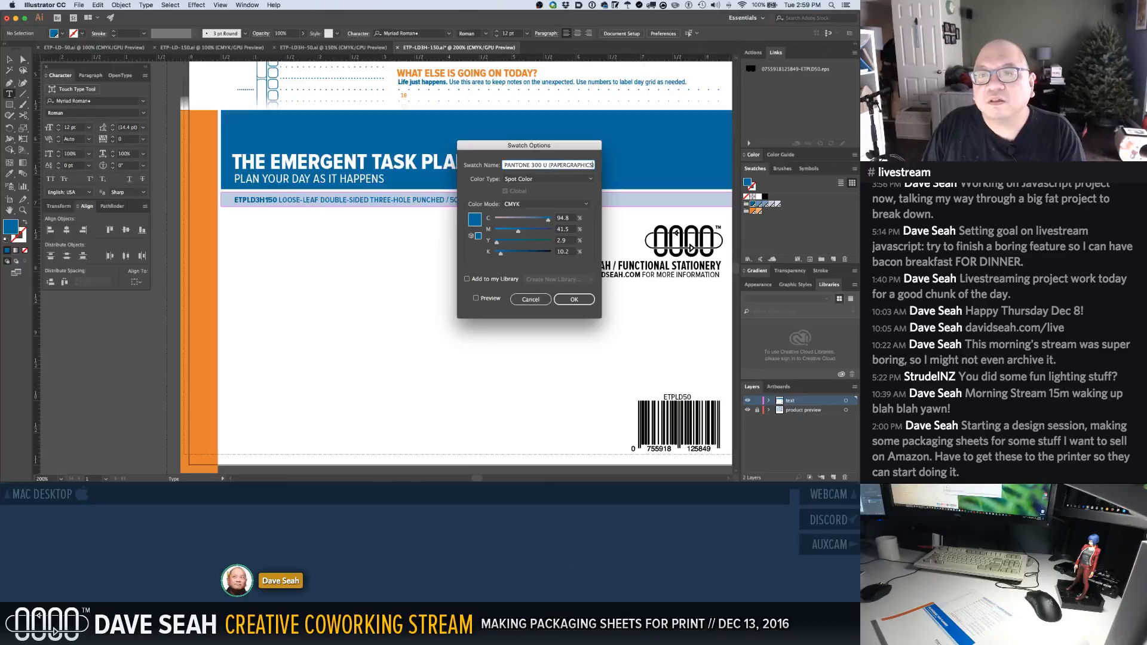
key("Return")
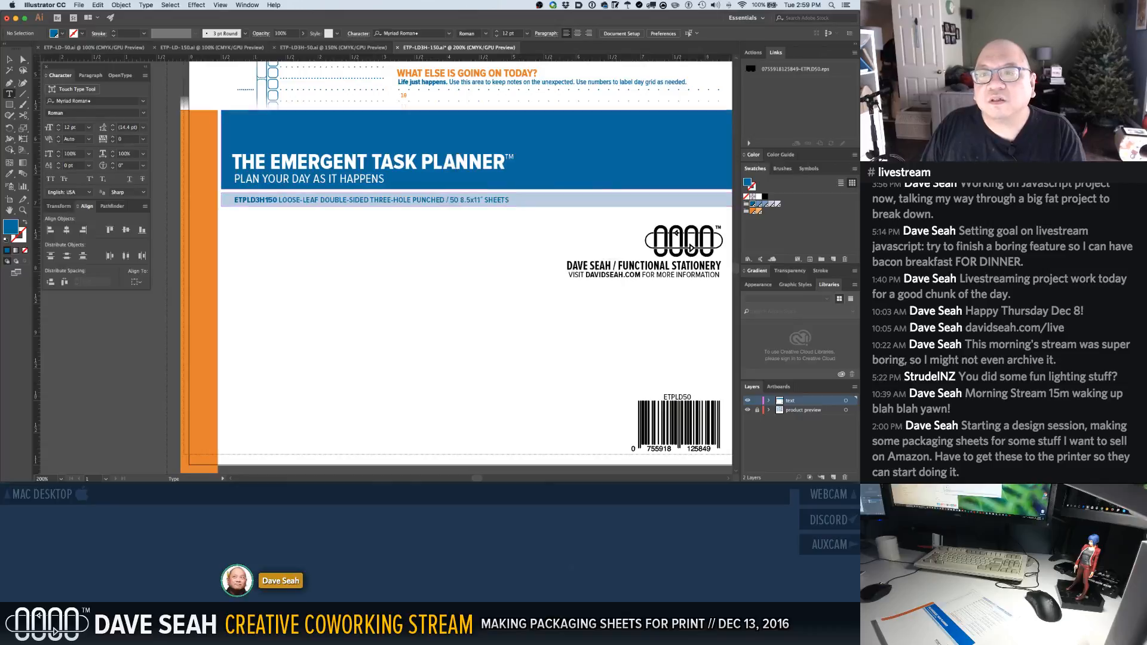
Set the orange swatch's magenta to 75 percent and its yellow to 95 percent and apply the change
double_click(755, 212)
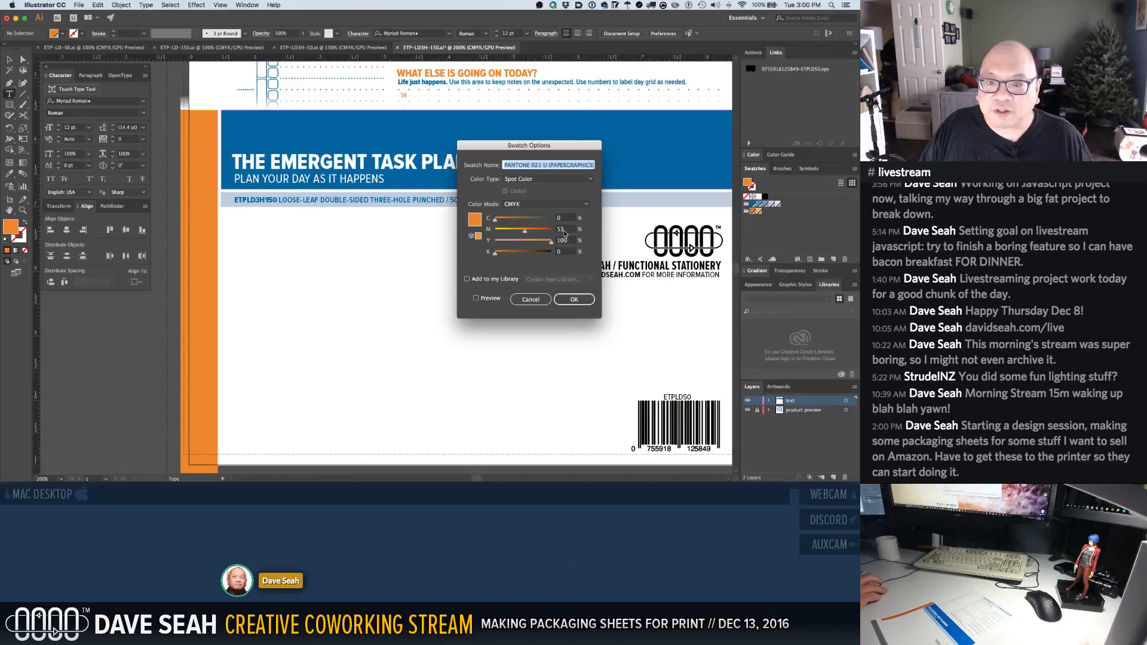
left_click_drag(565, 231, 528, 228)
type("7")
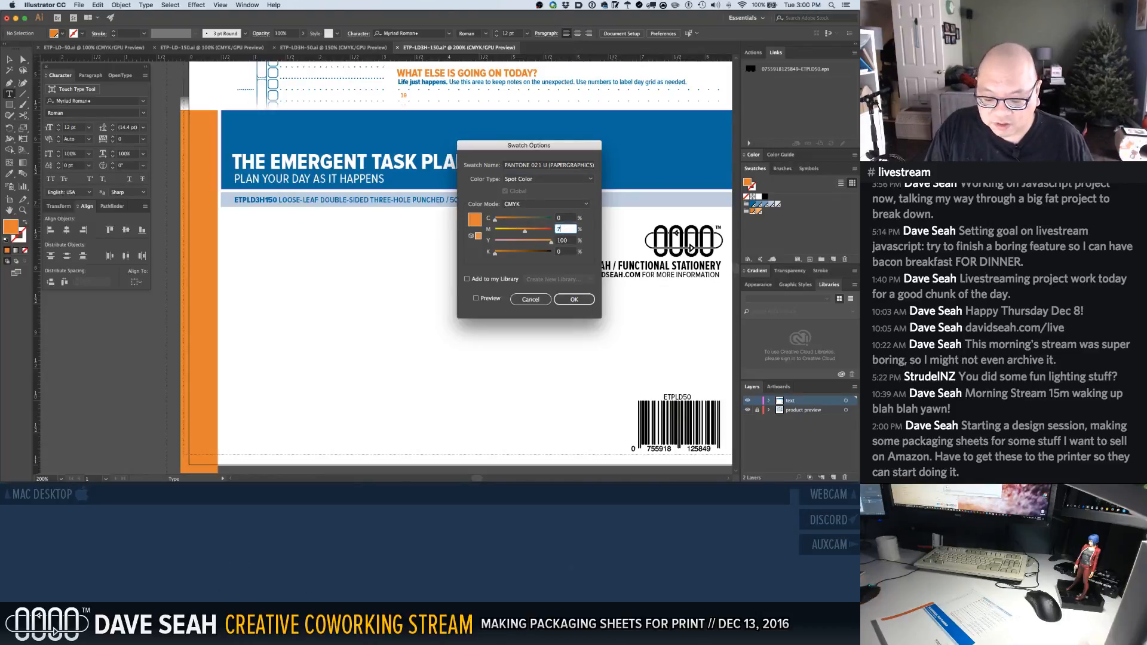
type("5")
key("Tab")
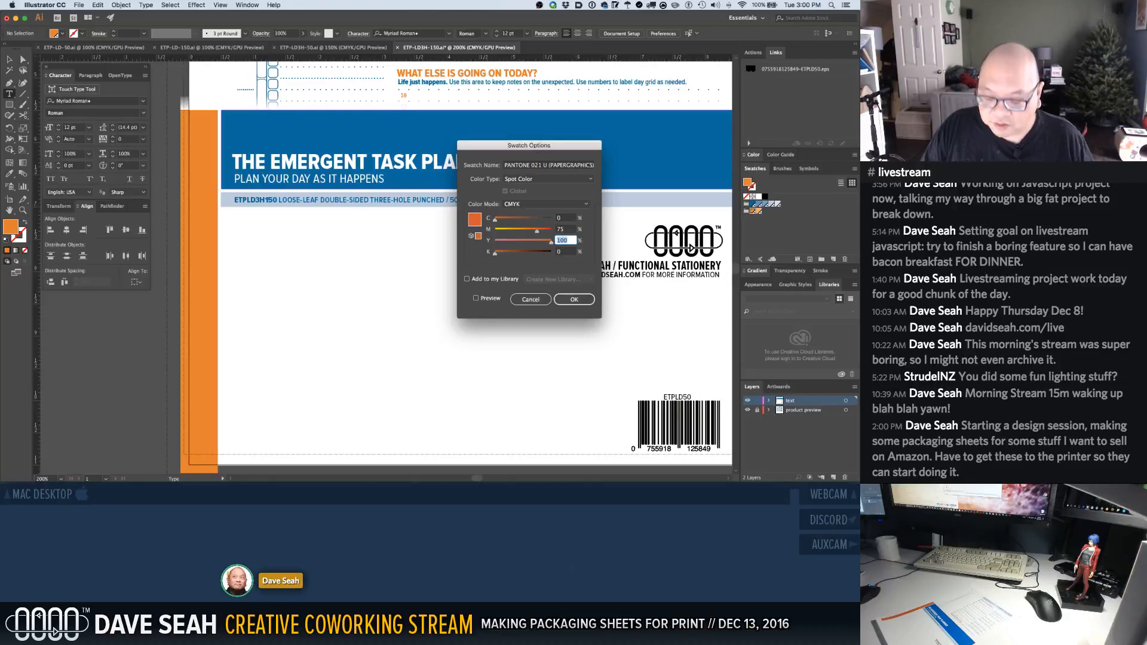
type("95")
key("Return")
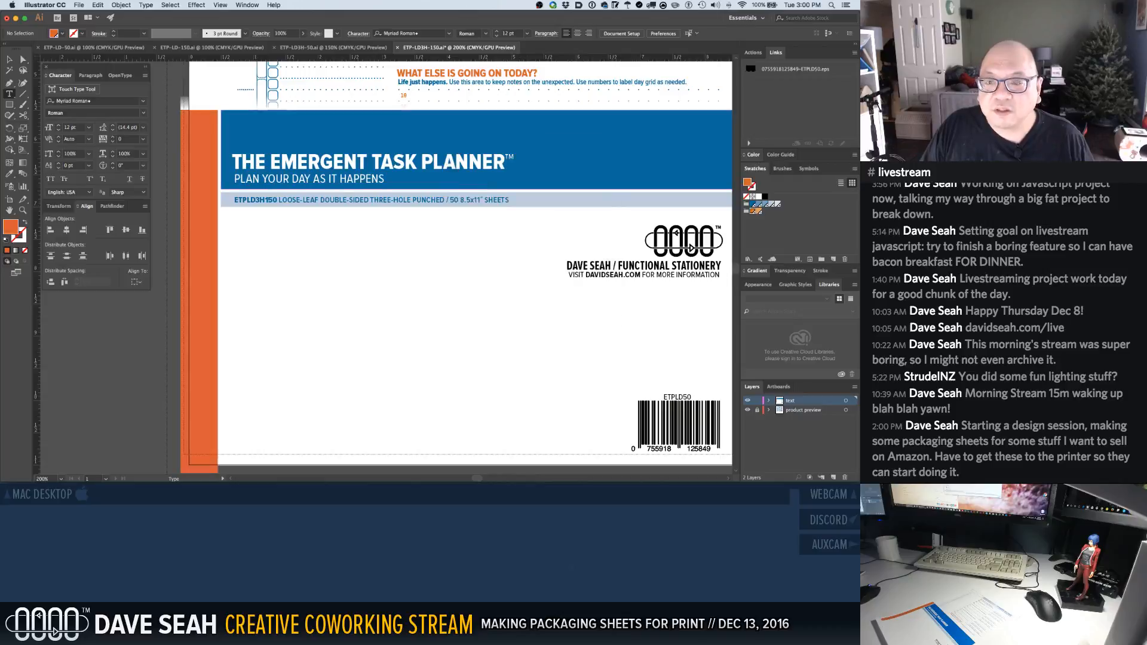
Examine the recolored sheet, switching the product preview layer's visibility off and on to compare the artwork
scroll(505, 252, "up", 4)
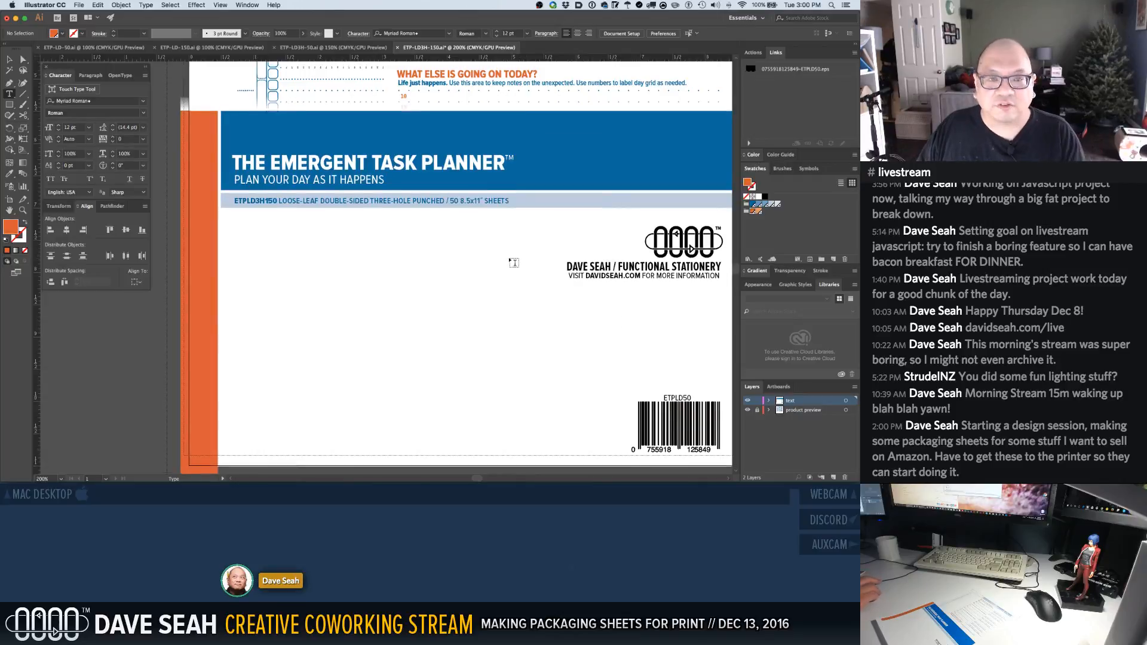
scroll(508, 258, "up", 2)
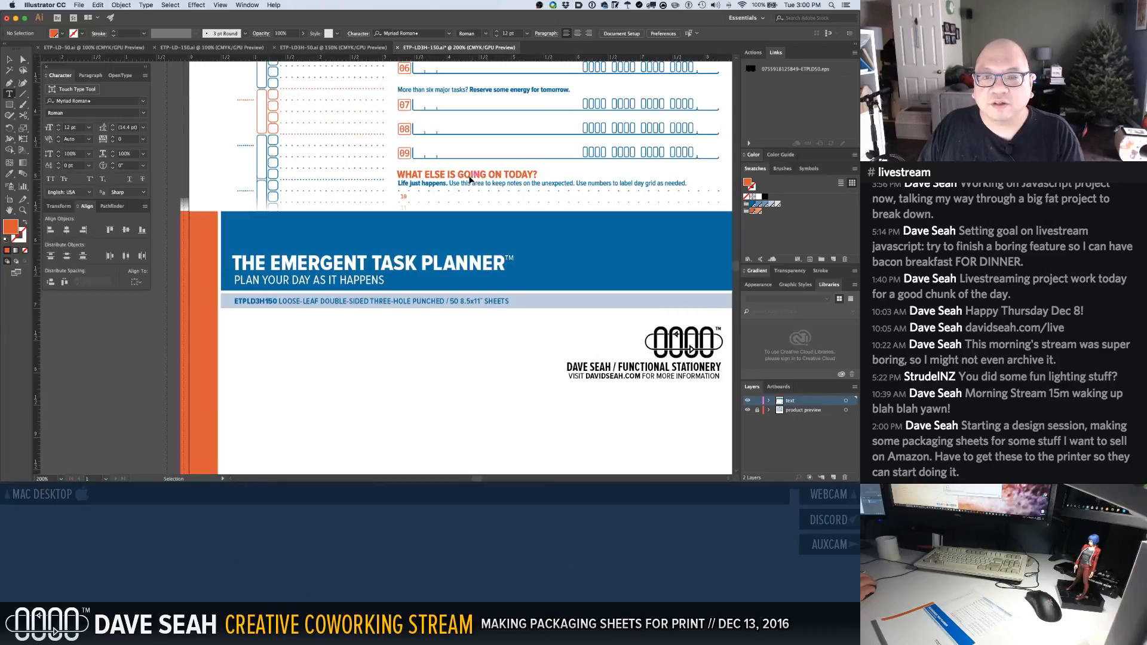
left_click(749, 412)
left_click(749, 413)
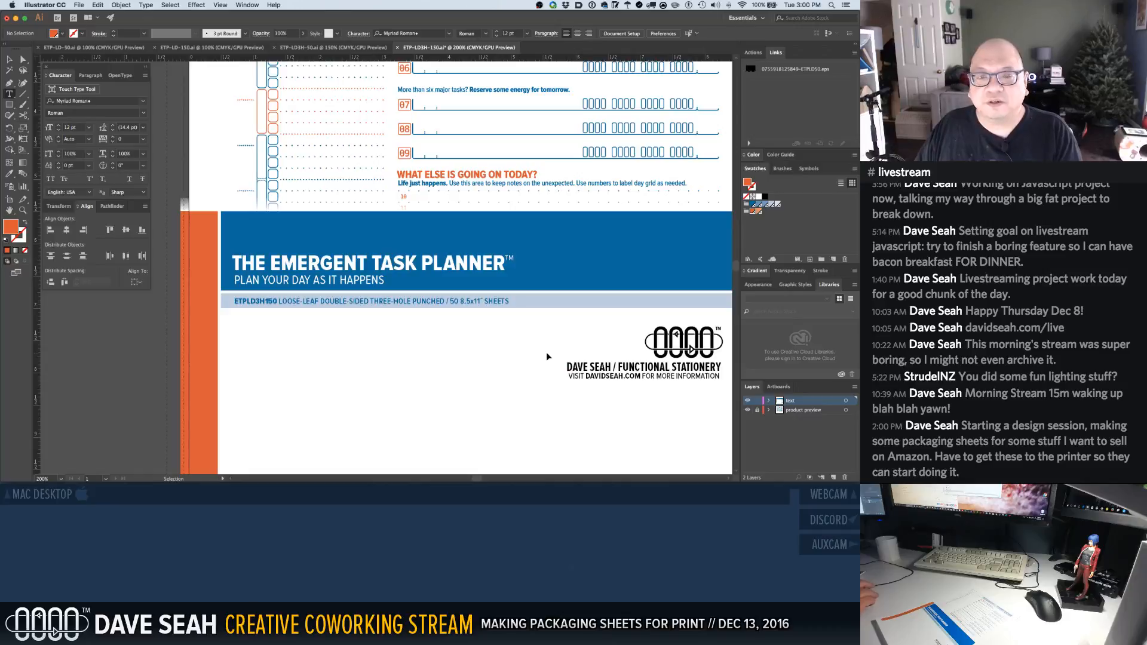
left_click(526, 341, "alt+super")
left_click(525, 340, "alt+super")
left_click_drag(440, 347, 665, 427)
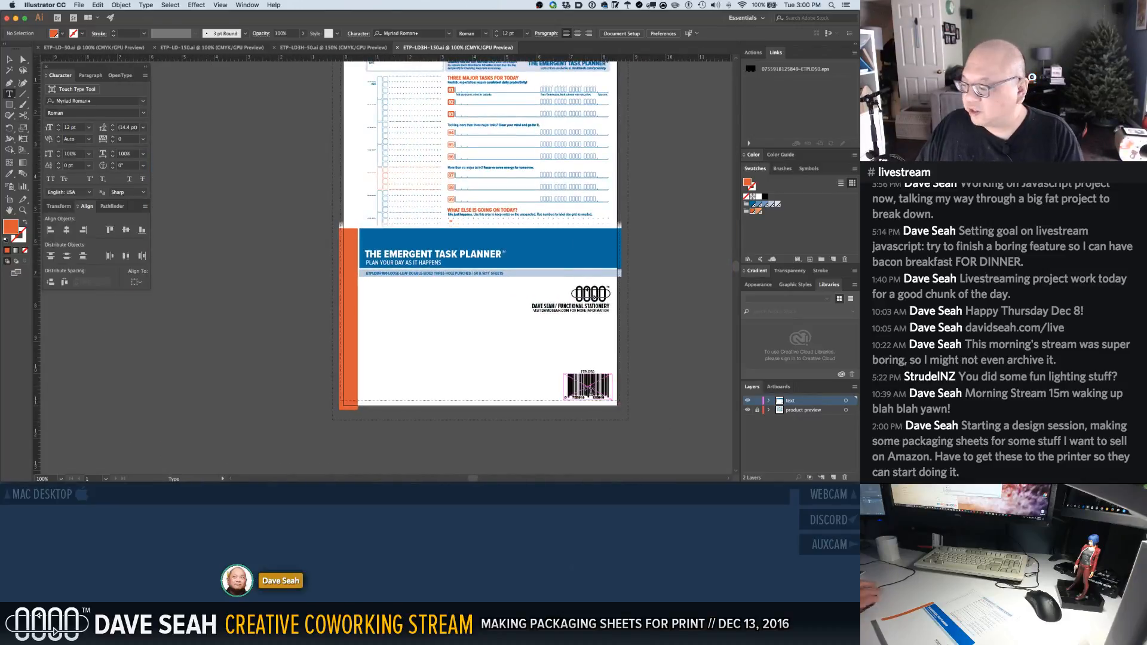
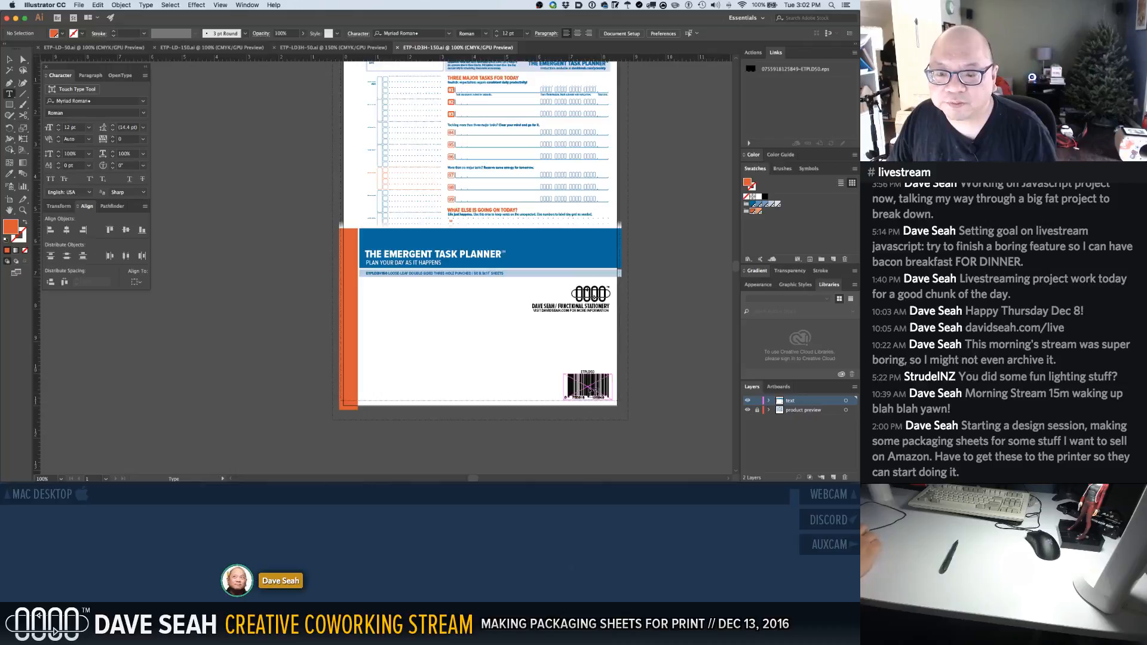
right_click(588, 390)
key("Escape")
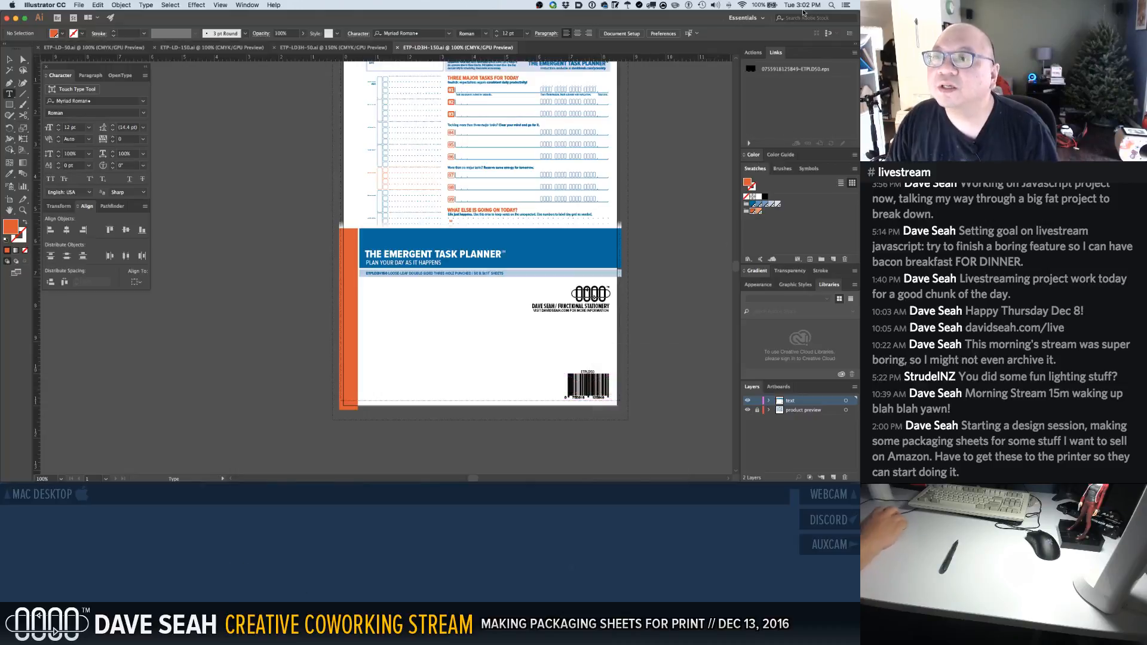
left_click(792, 70)
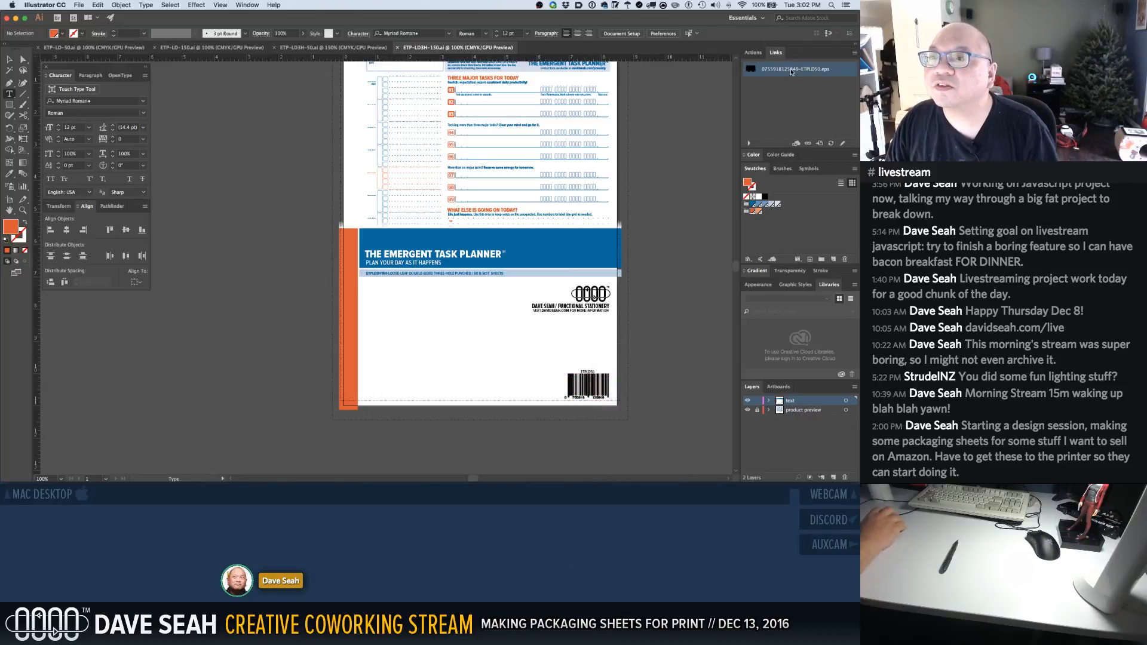
left_click(807, 144)
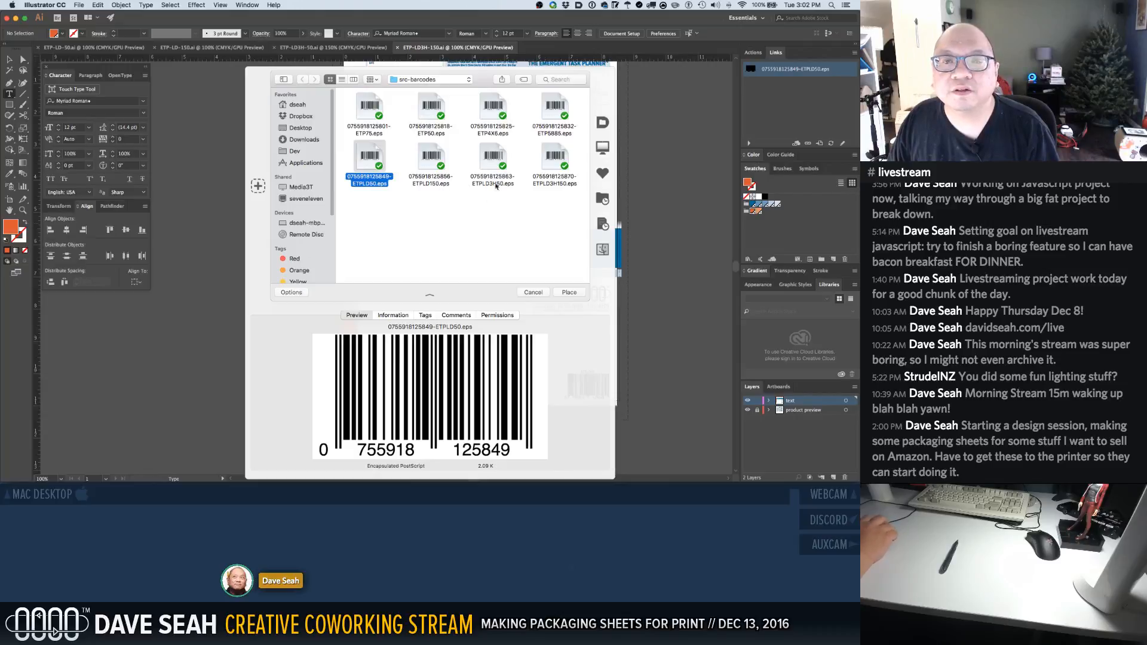
left_click(552, 161)
double_click(552, 163)
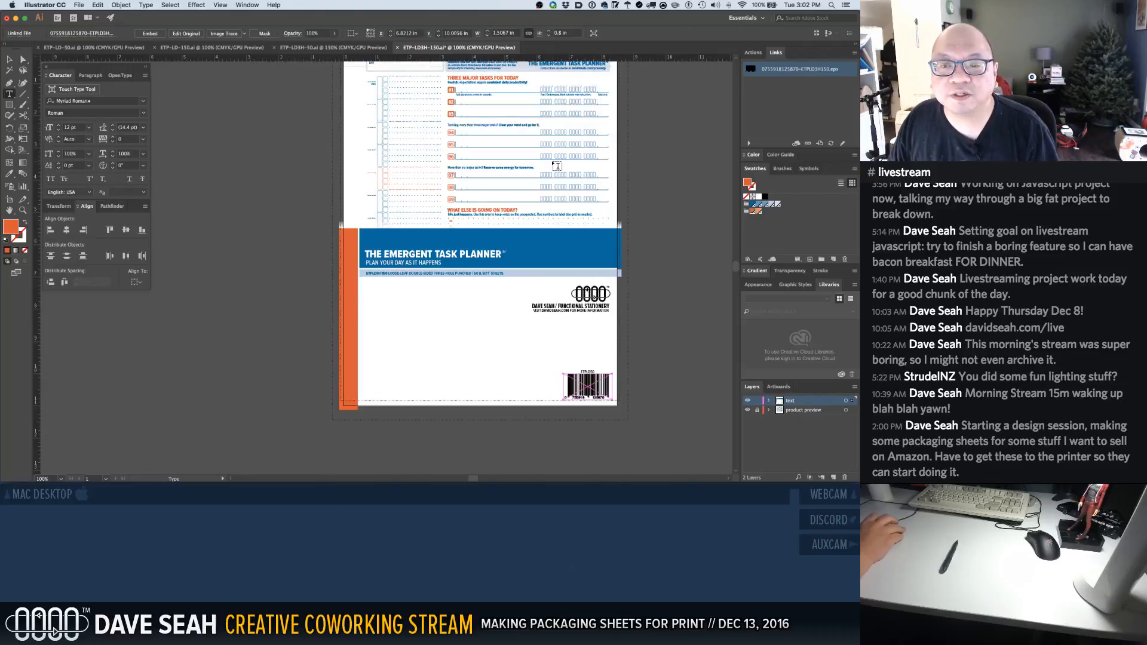
left_click(659, 296, "super")
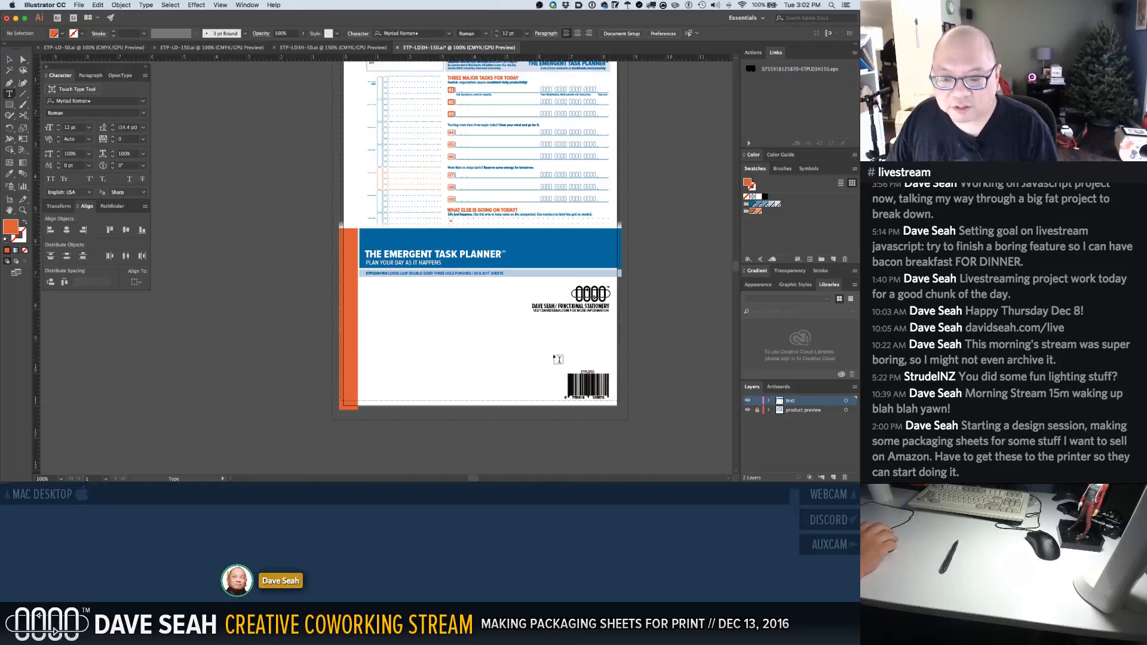
Examine the replaced barcode up close and check its number against the full barcode file names in the ETP8511 front sheets folder
left_click_drag(543, 357, 650, 425)
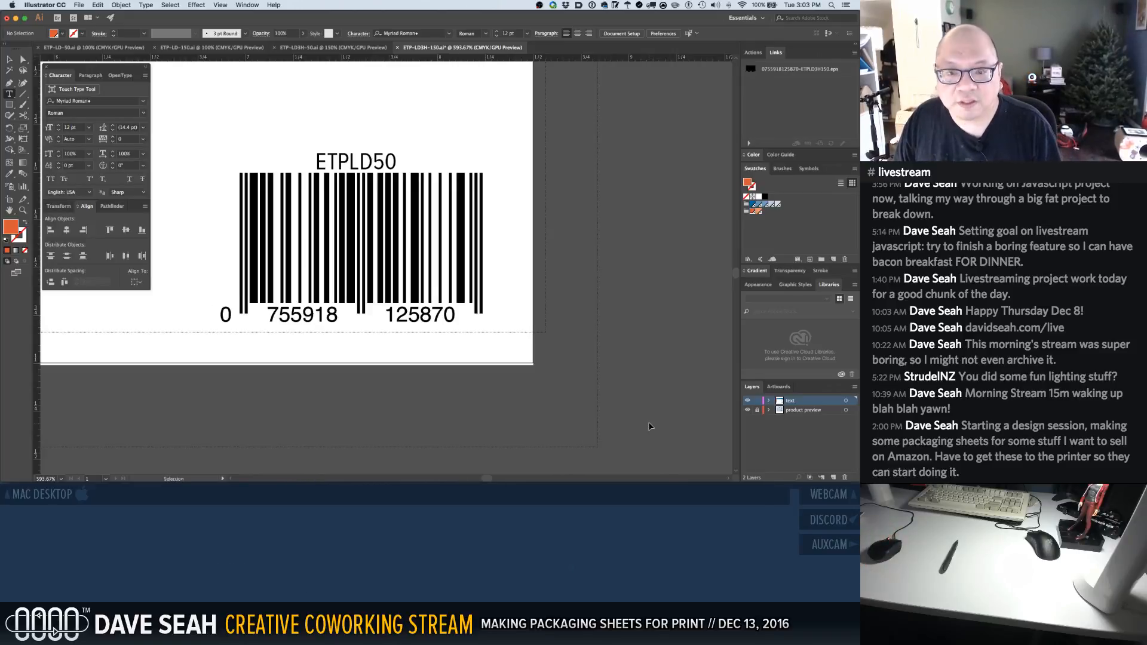
key("ctrl+Right")
key("ctrl+Right")
key("ctrl+Left")
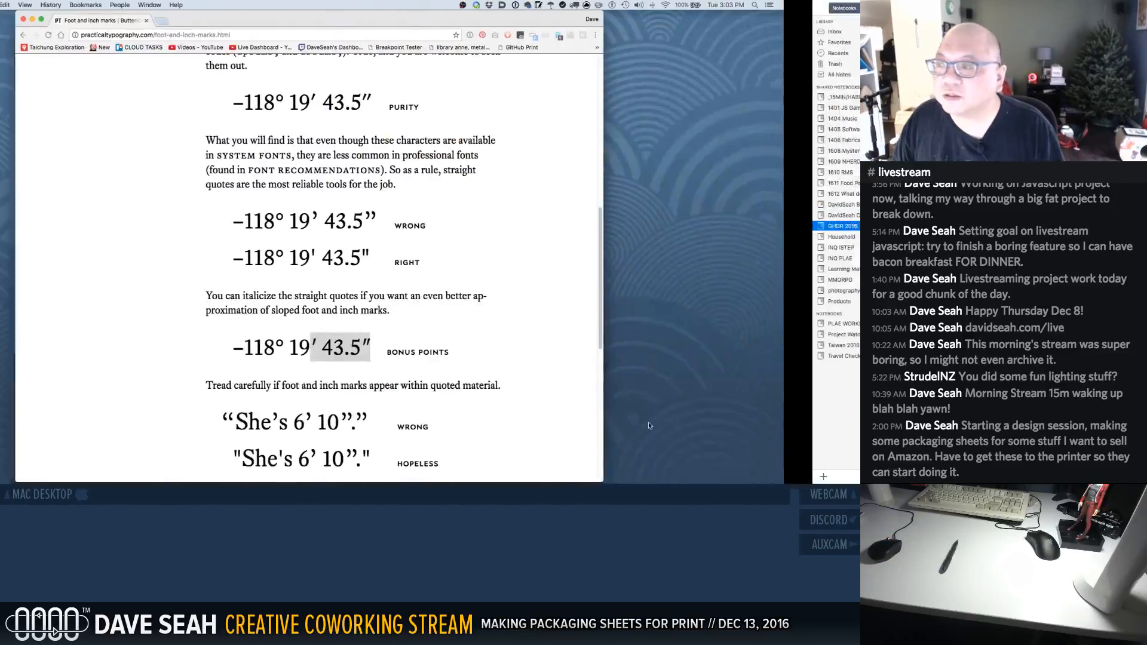
key("ctrl+Left")
key("ctrl+Right")
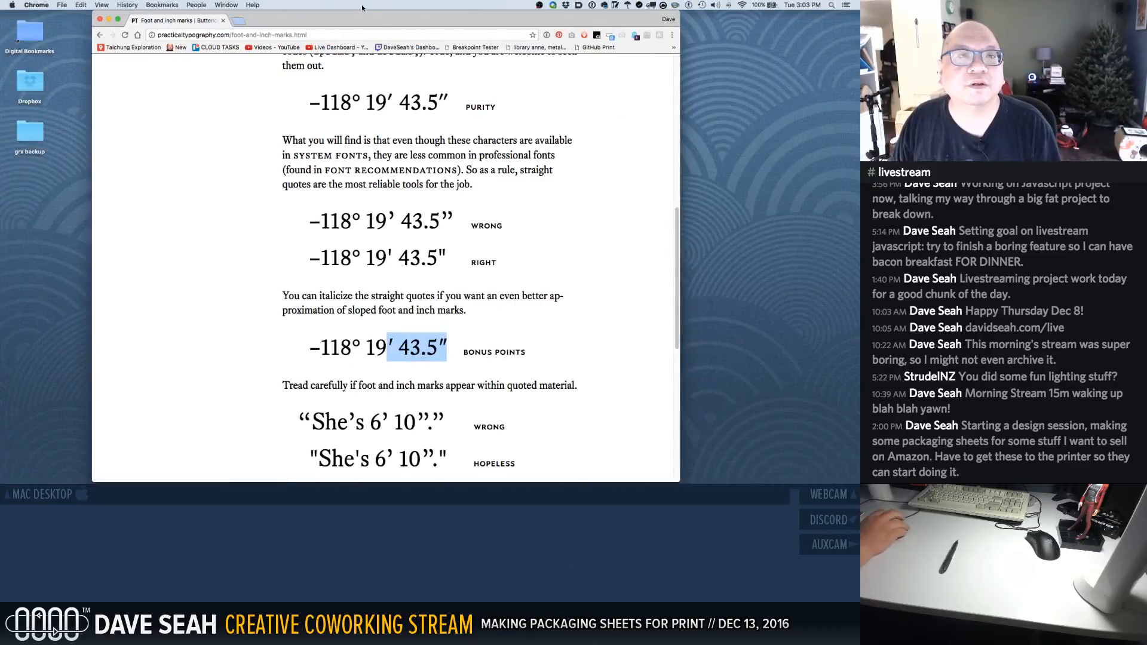
left_click_drag(357, 24, 351, 303)
left_click(510, 111)
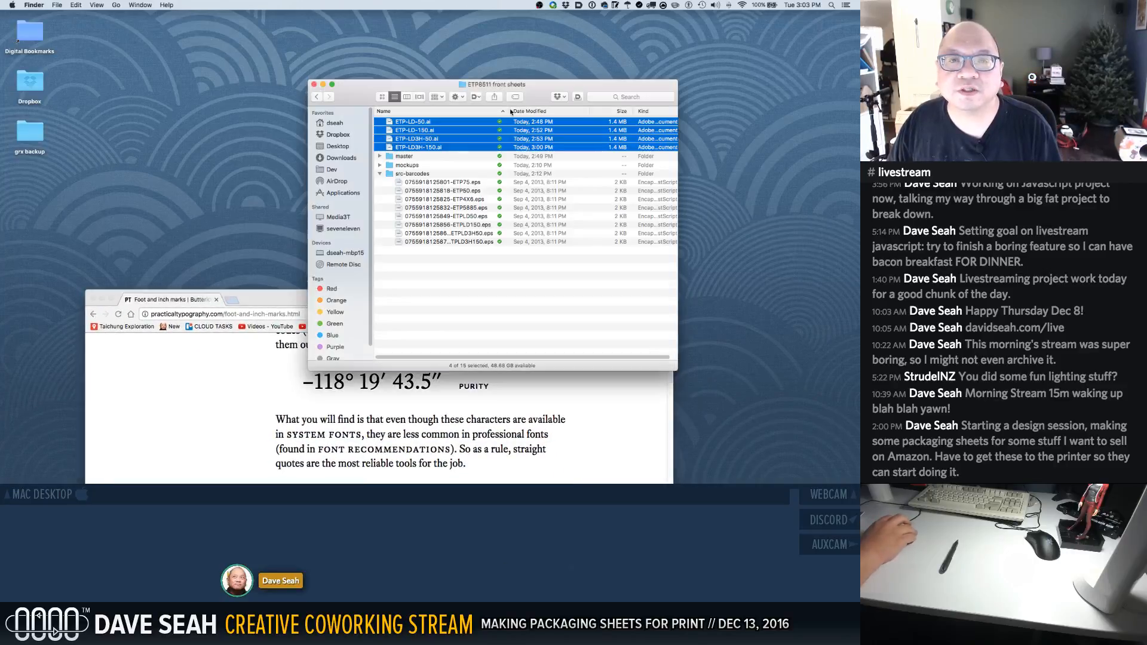
left_click_drag(511, 111, 553, 111)
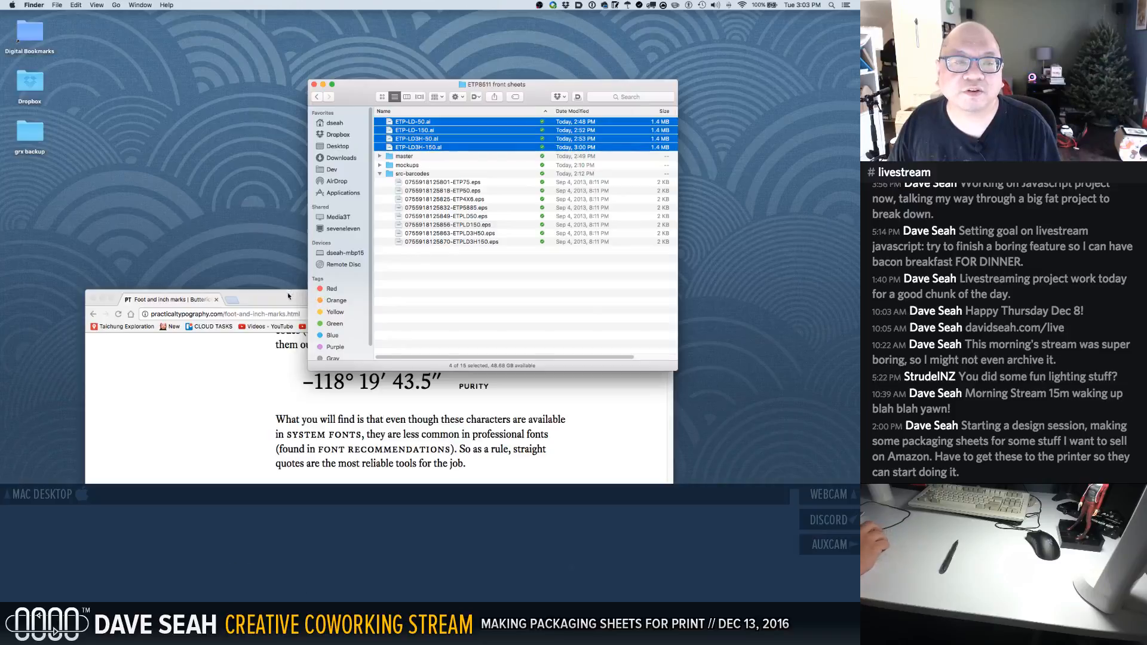
left_click_drag(288, 296, 225, 22)
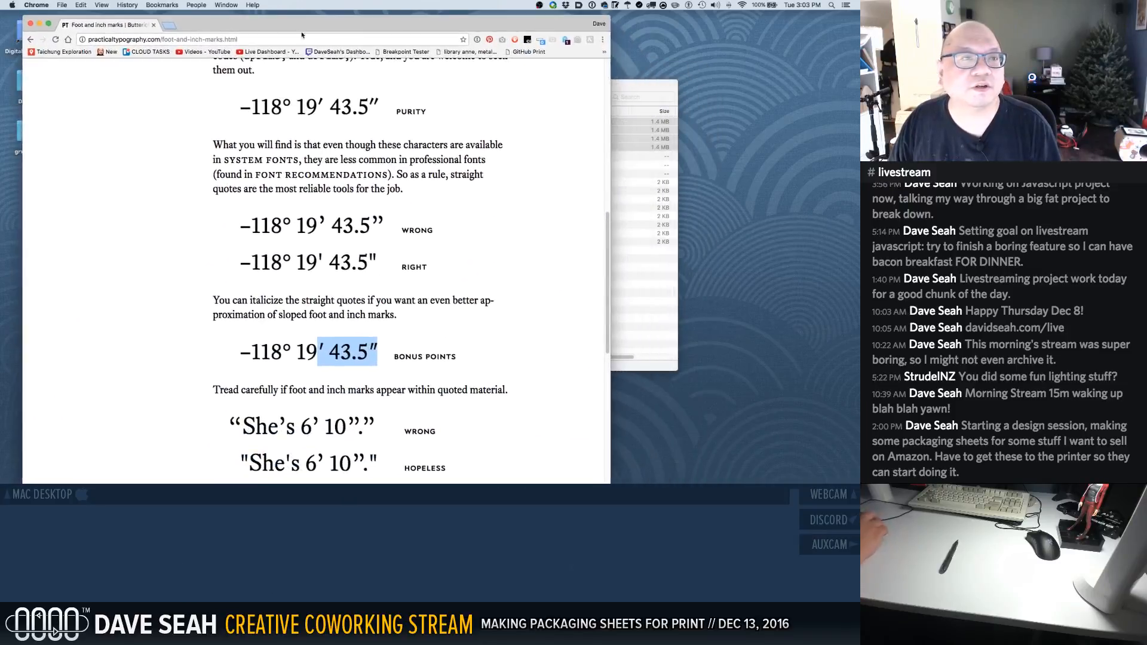
double_click(345, 23)
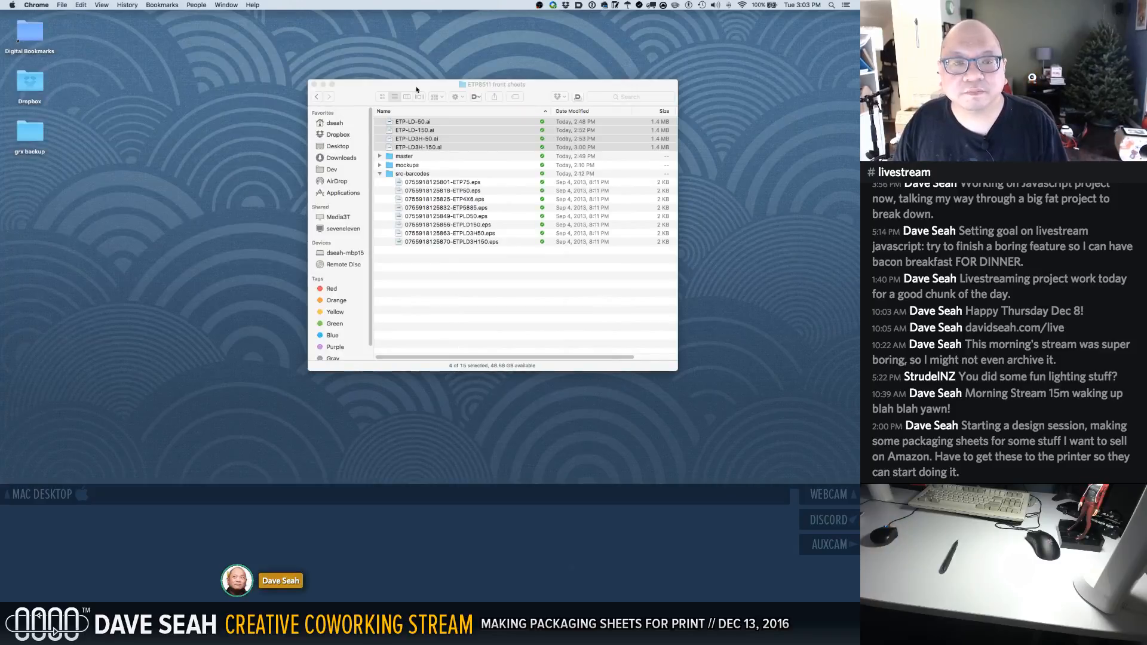
key("super+Tab")
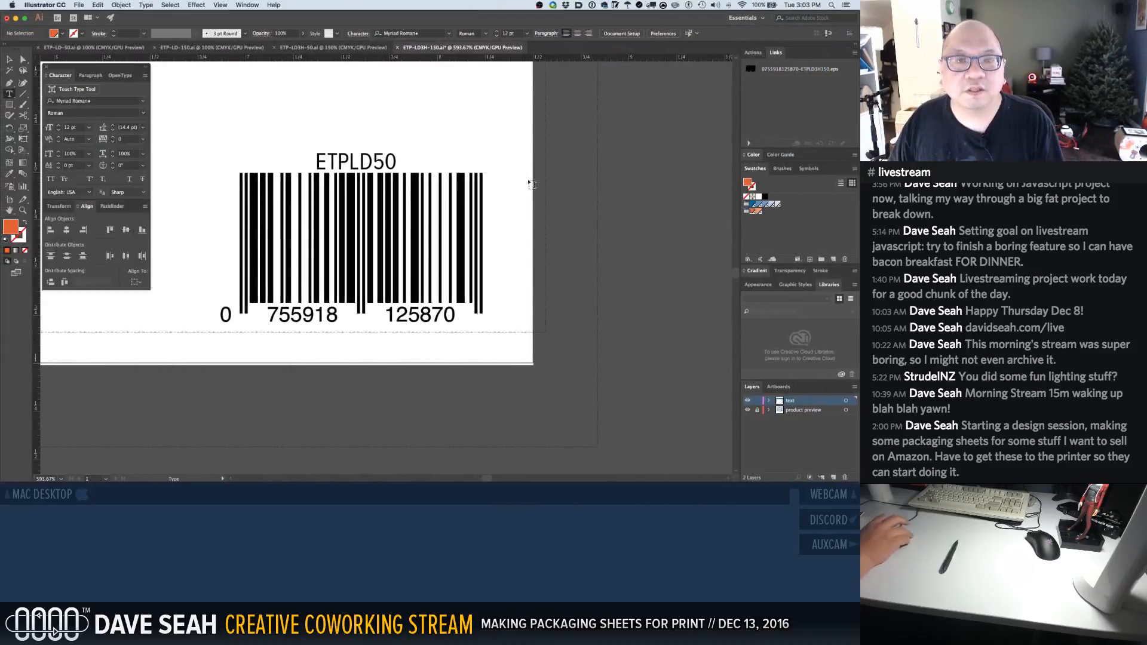
Nudge the website line beneath the logo down slightly, away from the Functional Stationery line
key("super+1")
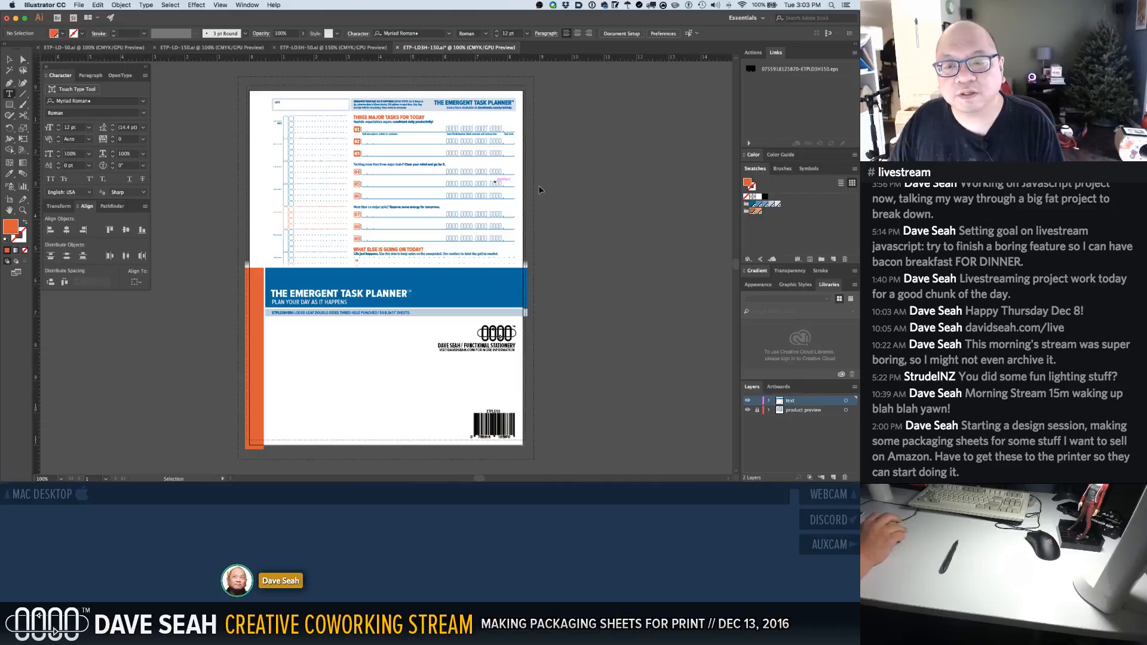
key("t")
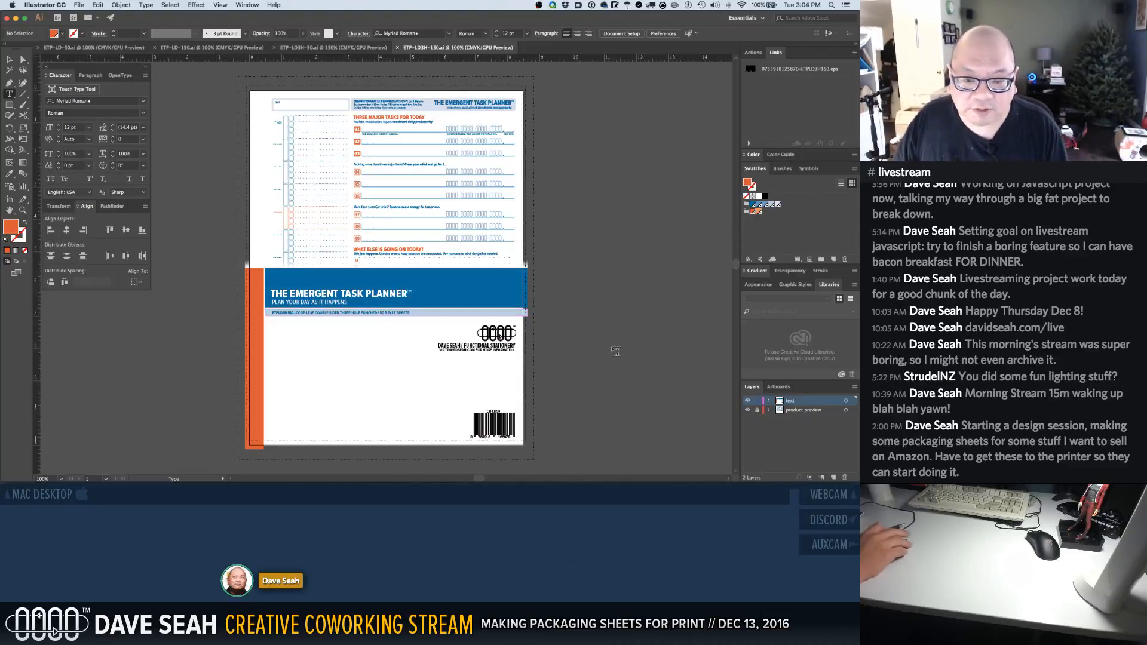
key("super+space")
left_click_drag(407, 323, 571, 379)
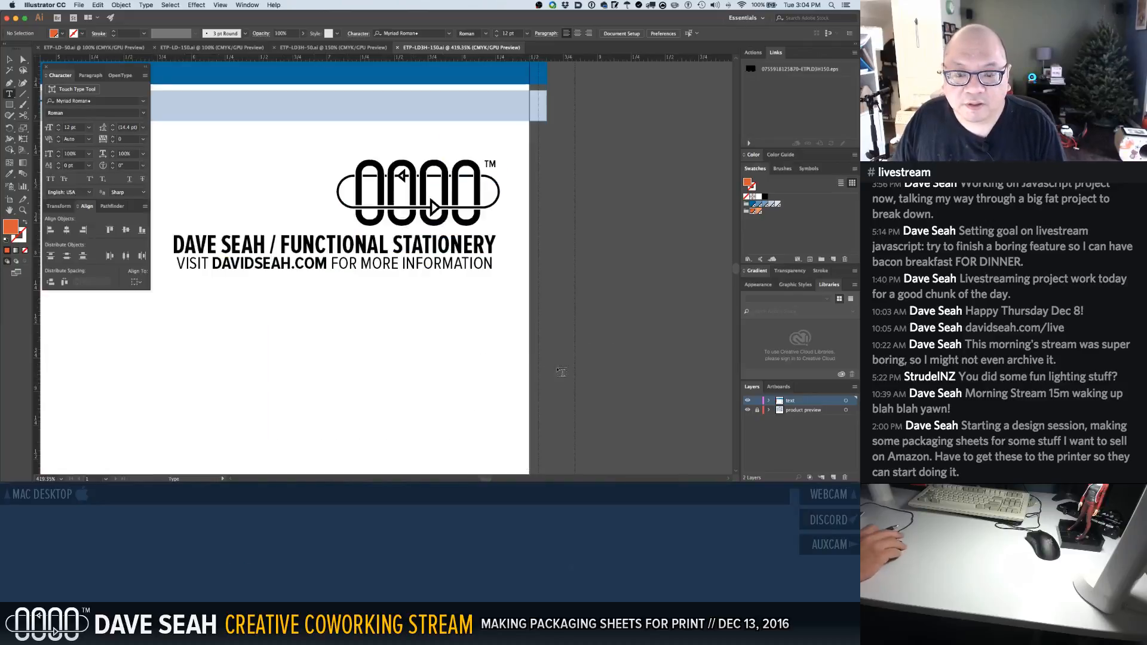
key("a")
left_click(414, 267)
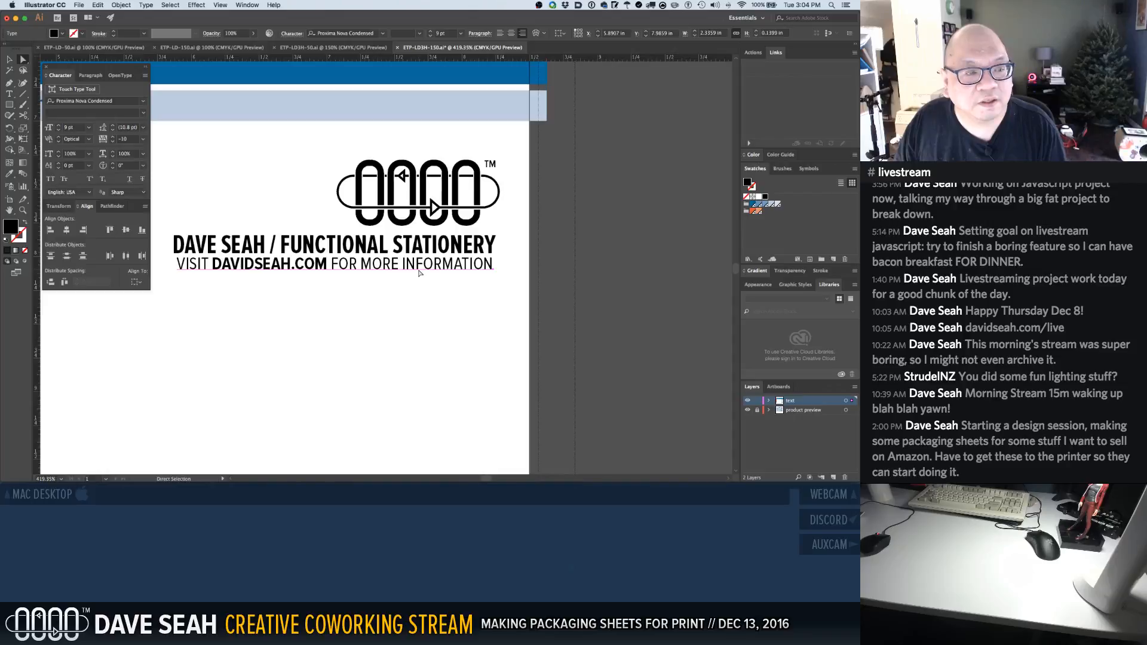
key("v")
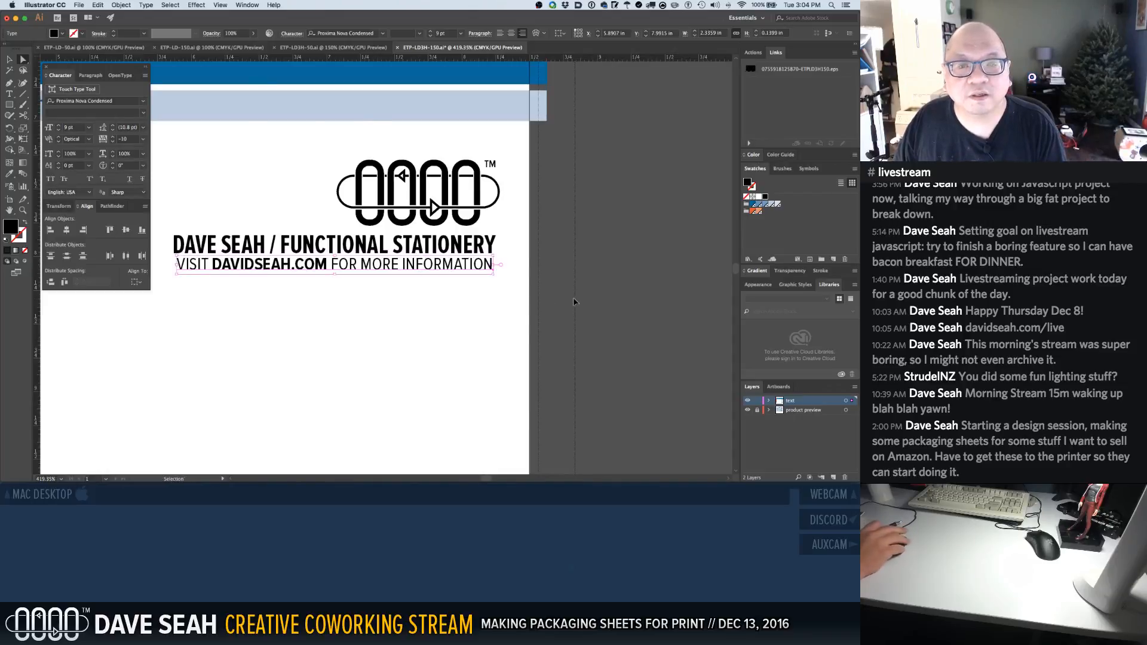
key("super+1")
key("super+shift+a")
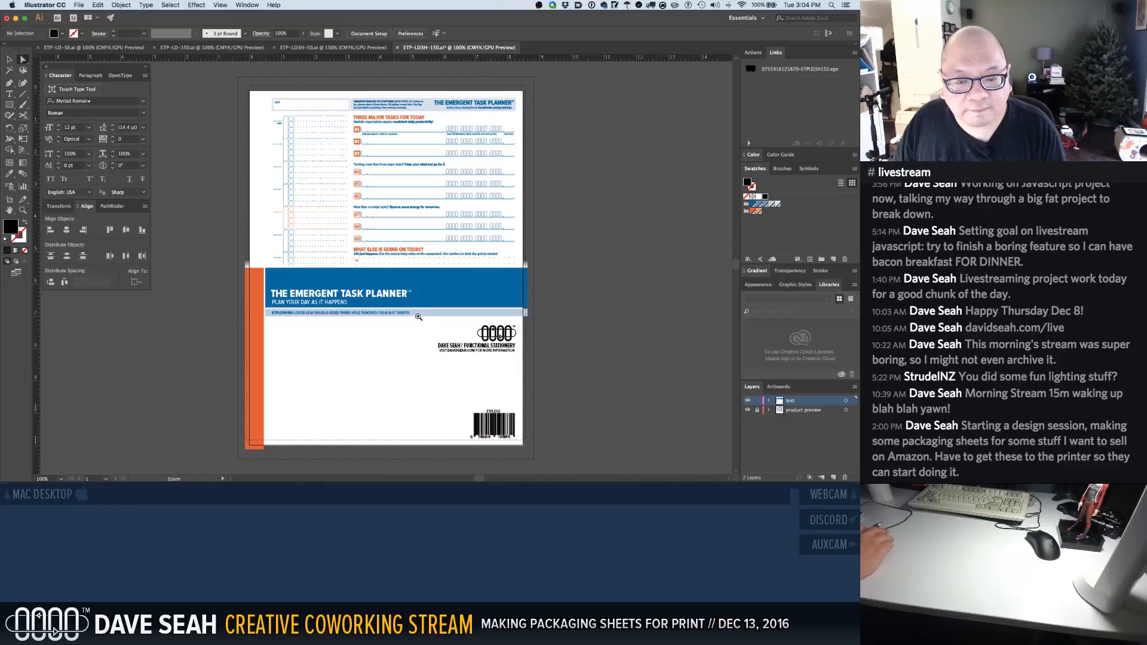
Undo the website line's downward nudge and the preceding barcode relink
left_click_drag(425, 318, 559, 374)
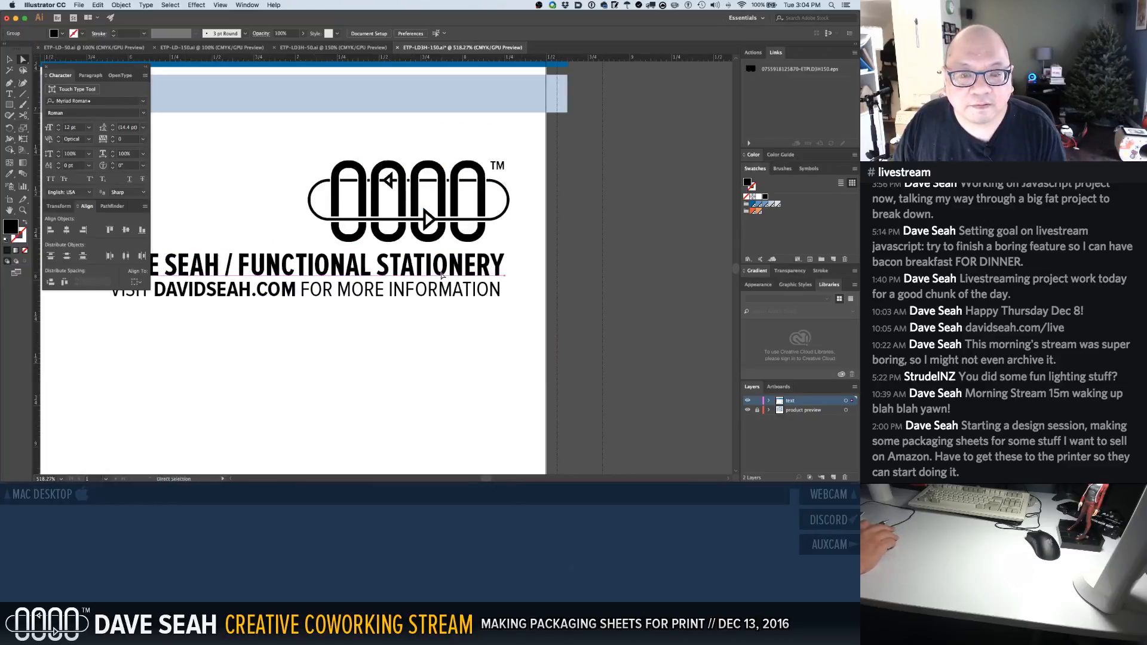
left_click(450, 297)
left_click(451, 297)
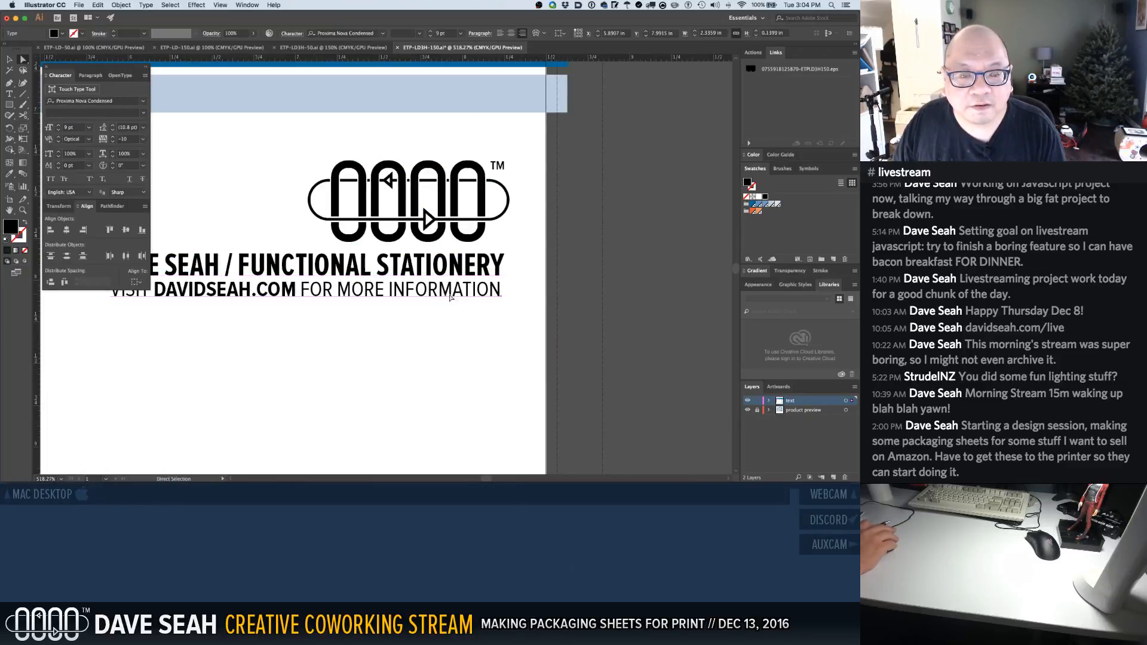
left_click(447, 322)
key("super+z")
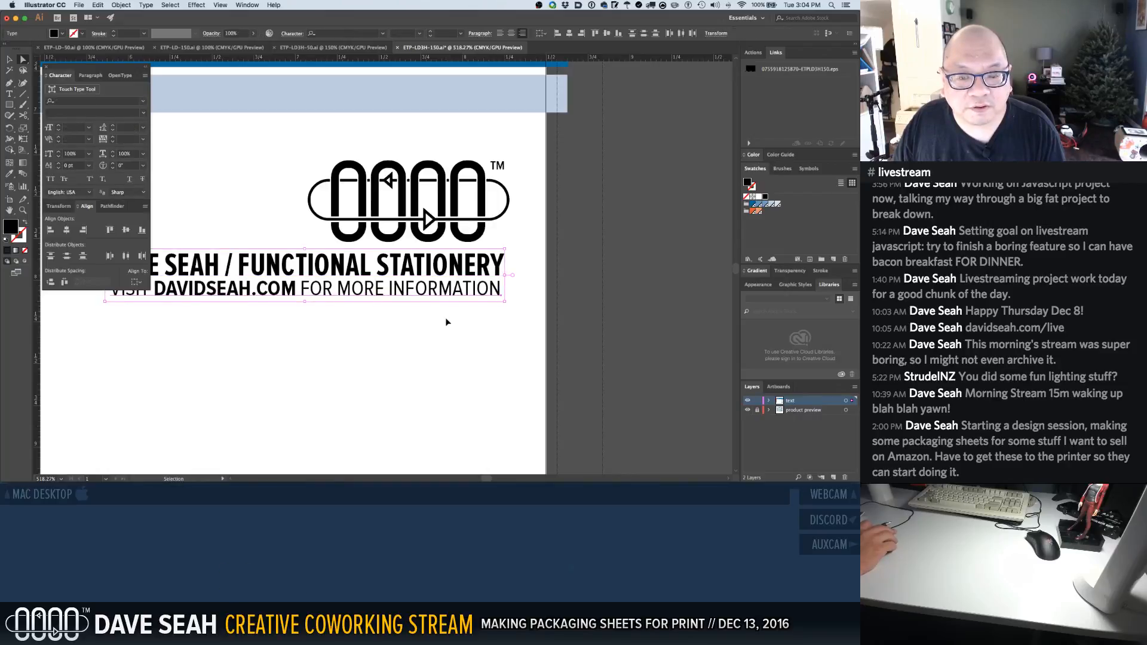
left_click(446, 322, "shift")
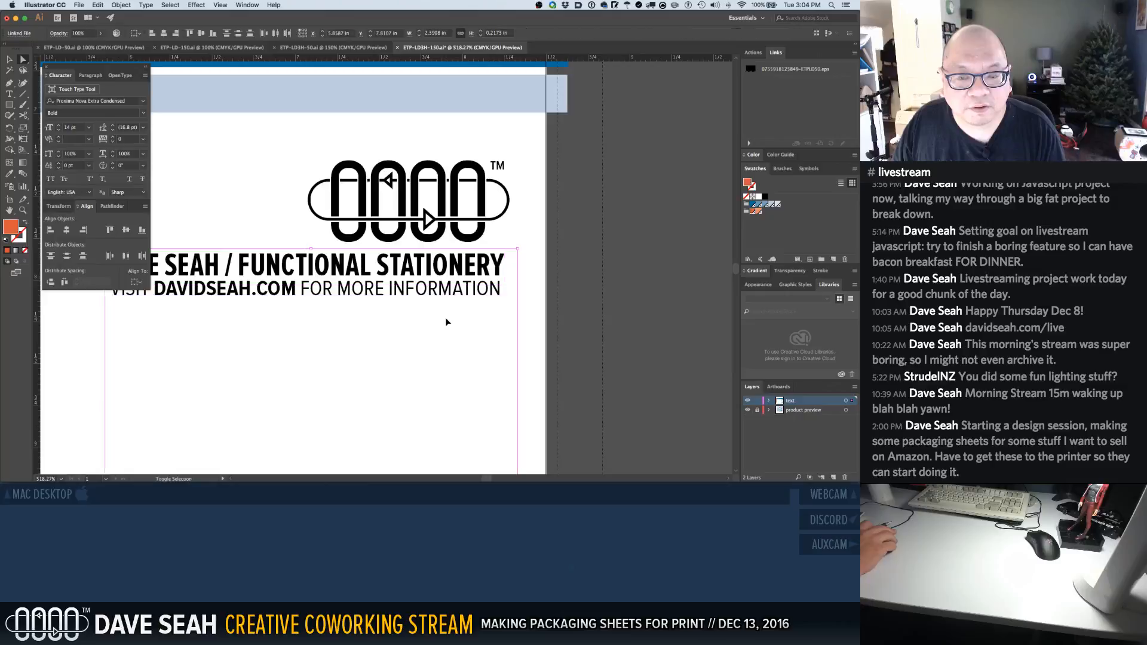
key("super+z")
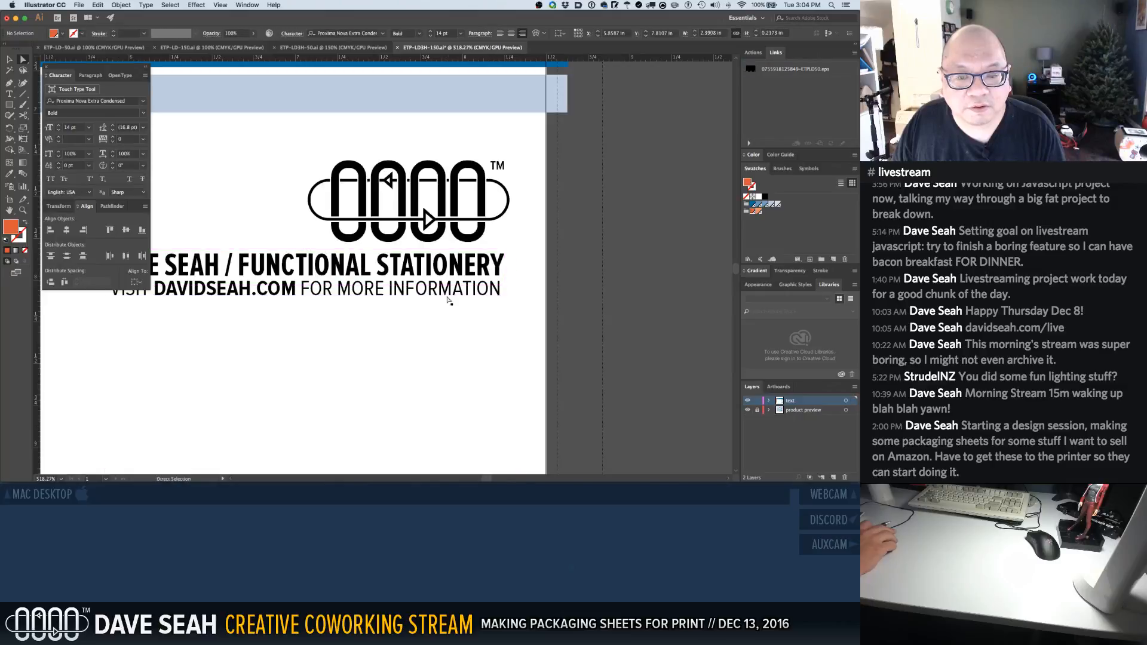
Try lowering the website line in small increments to widen the gap below the Functional Stationery line
left_click(448, 296)
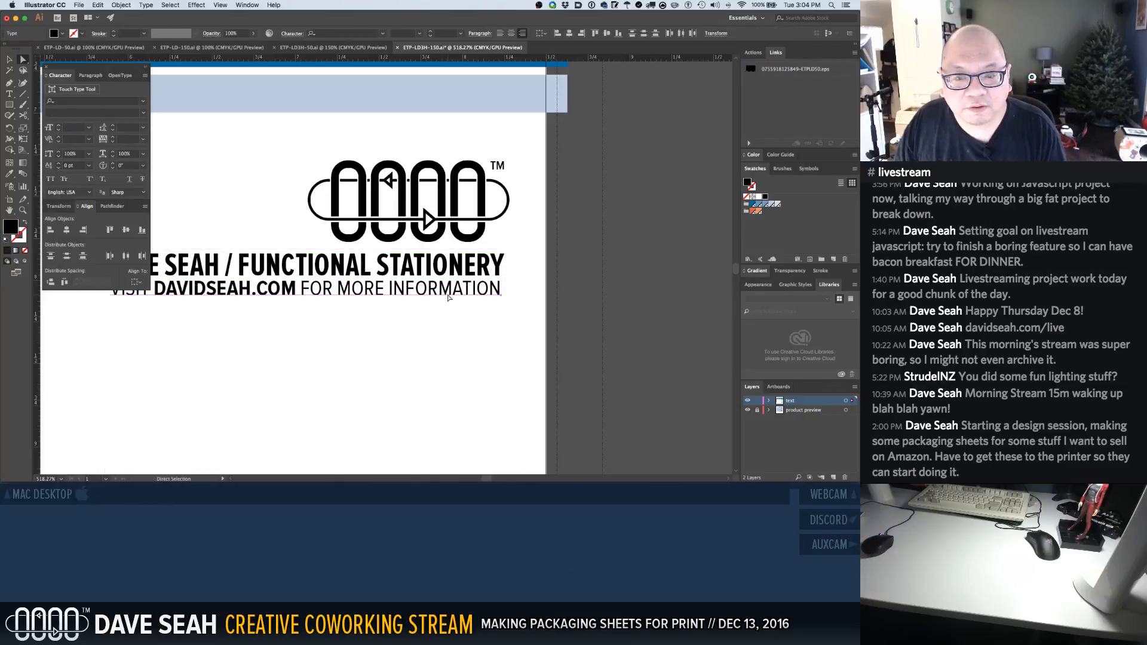
key("super+shift+z")
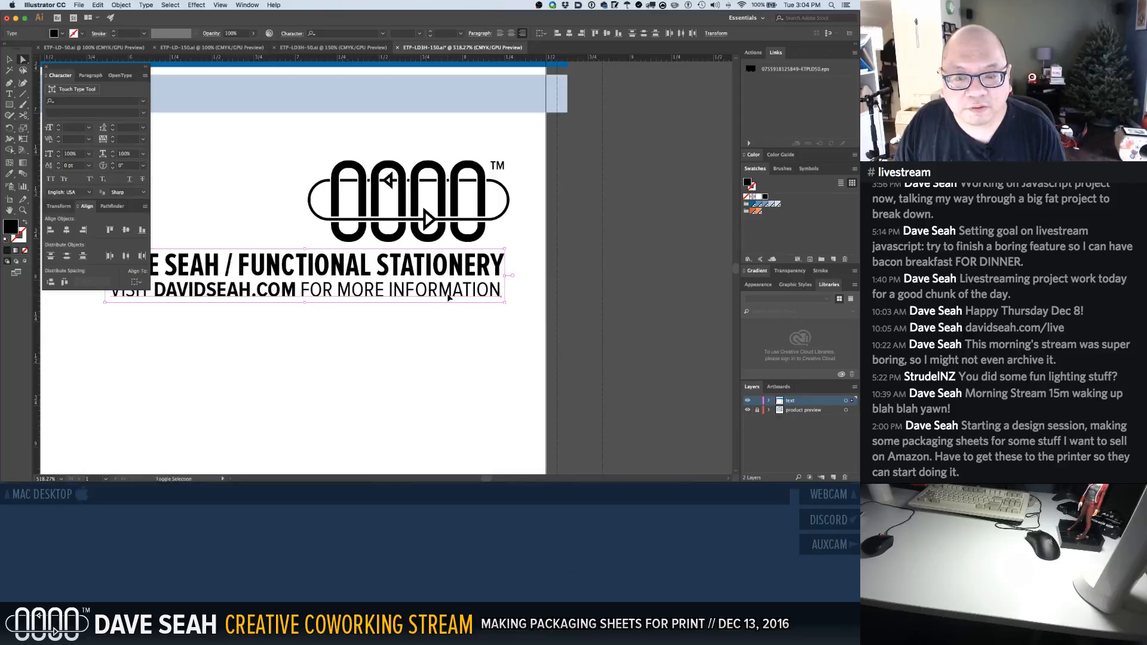
key("super+z")
key("alt+Down")
key("alt+Down")
key("alt+Down")
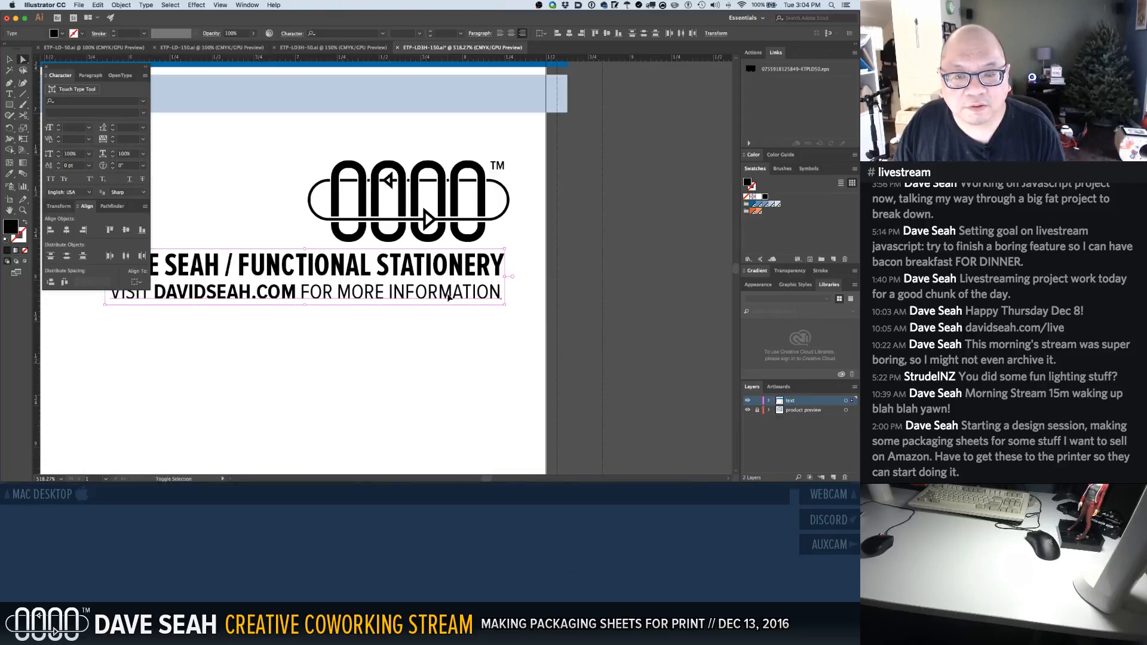
key("super+z")
key("super+z")
key("super+z")
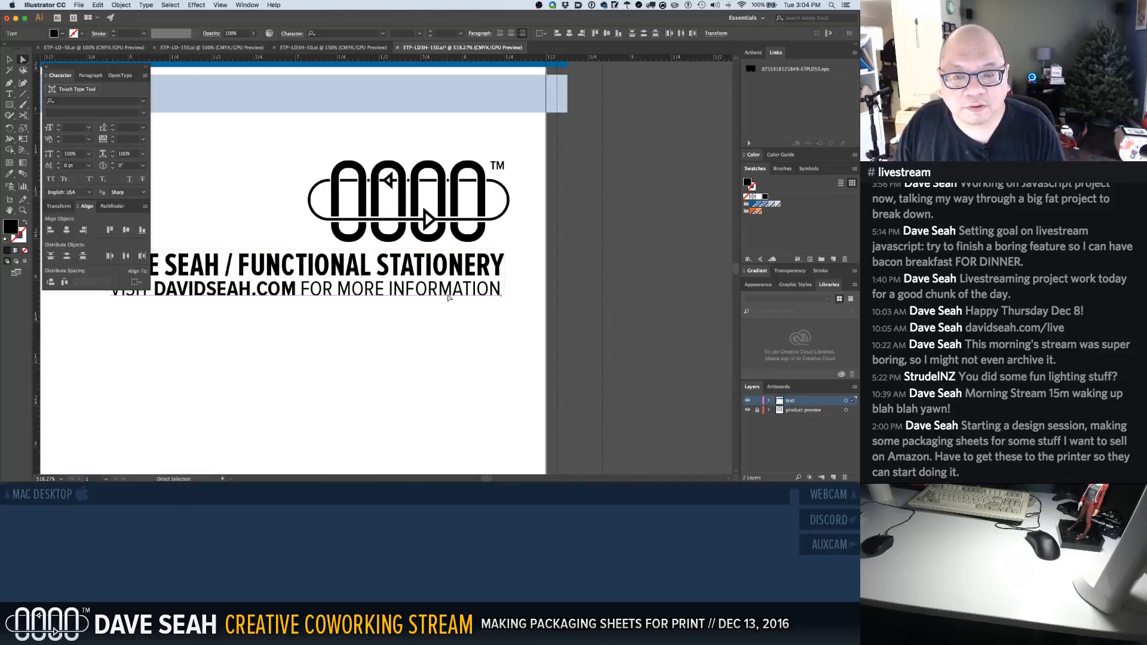
key("v")
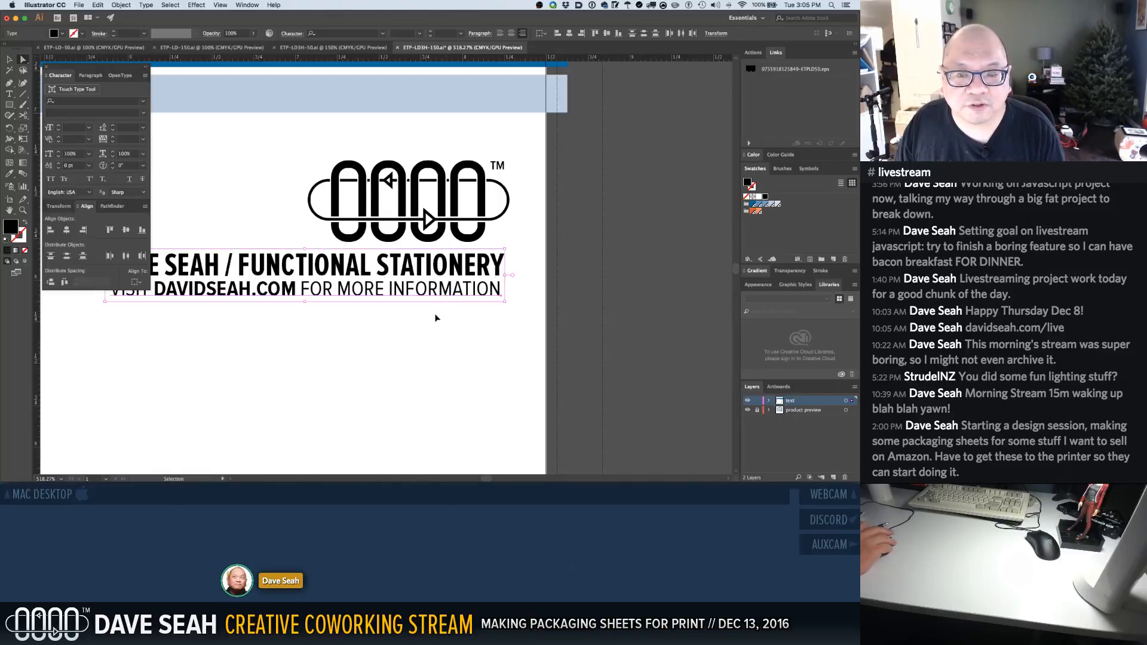
Nudge the website line beneath the logo up slightly toward the Functional Stationery line
key("super+1")
left_click(414, 328)
left_click_drag(466, 360, 491, 375)
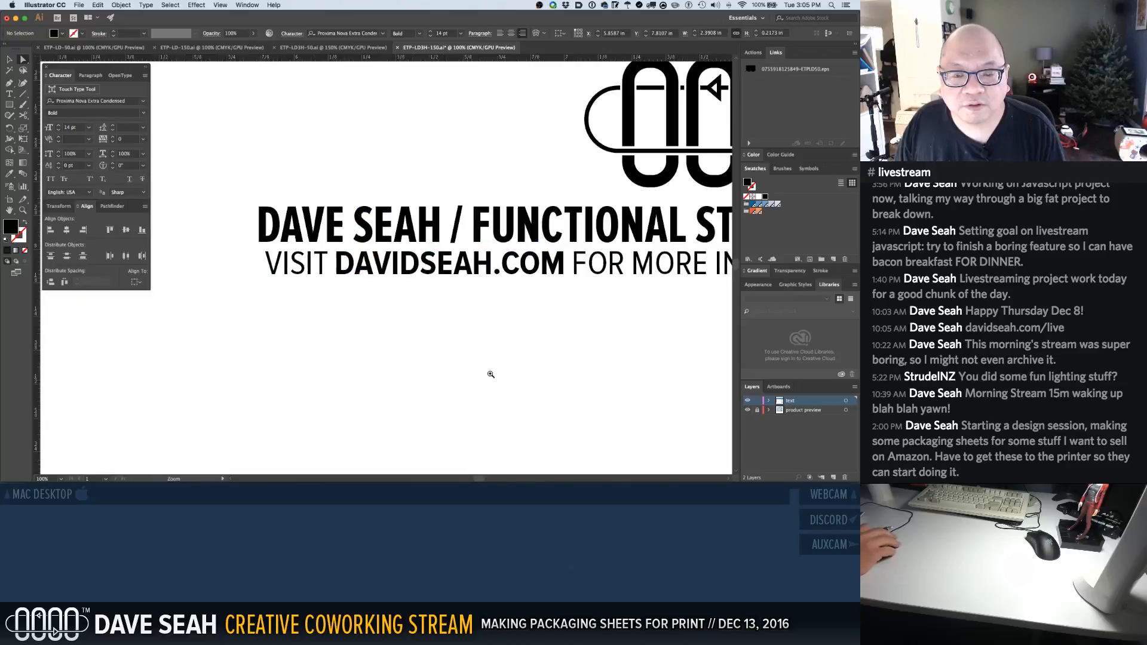
left_click(415, 241, "super")
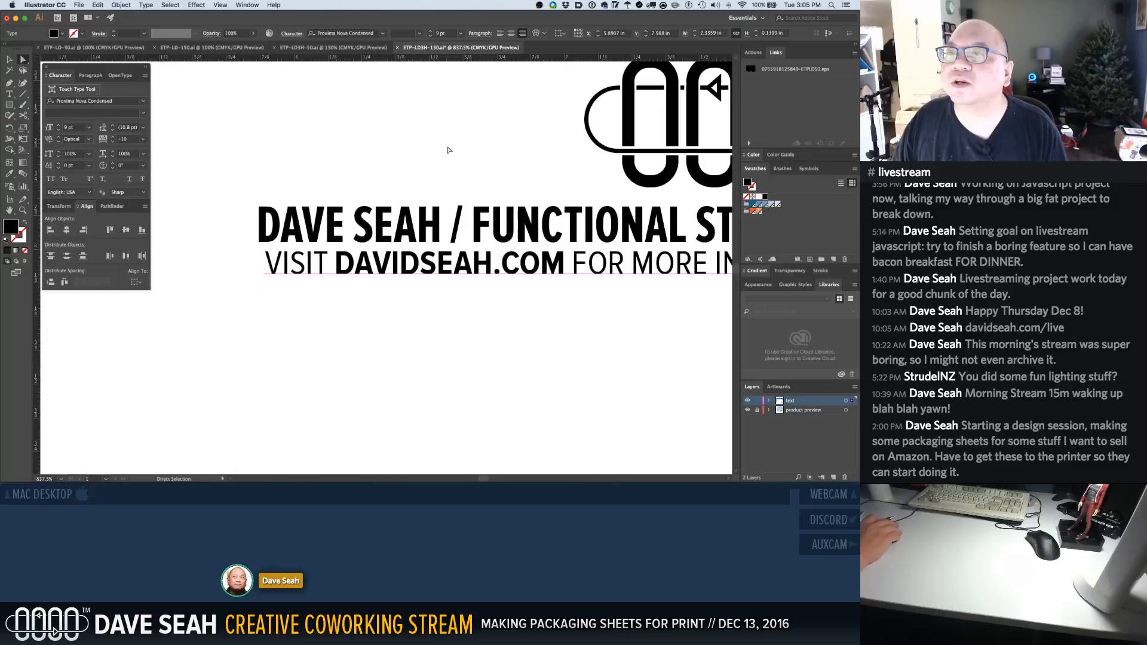
left_click(496, 307)
left_click(486, 275)
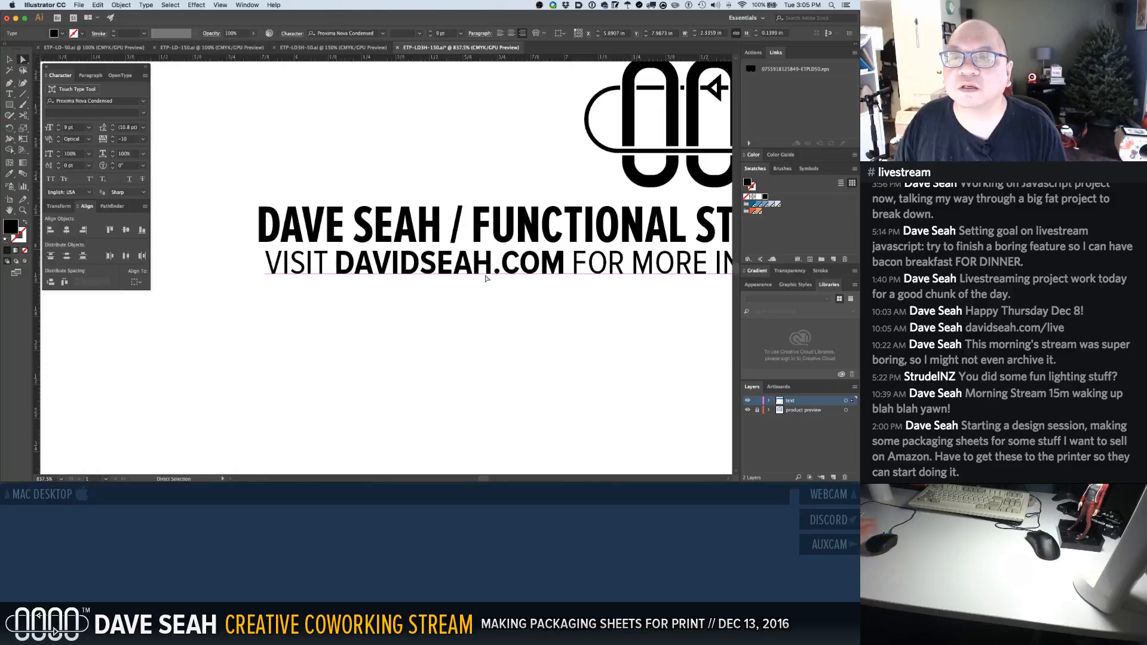
left_click(480, 216, "shift")
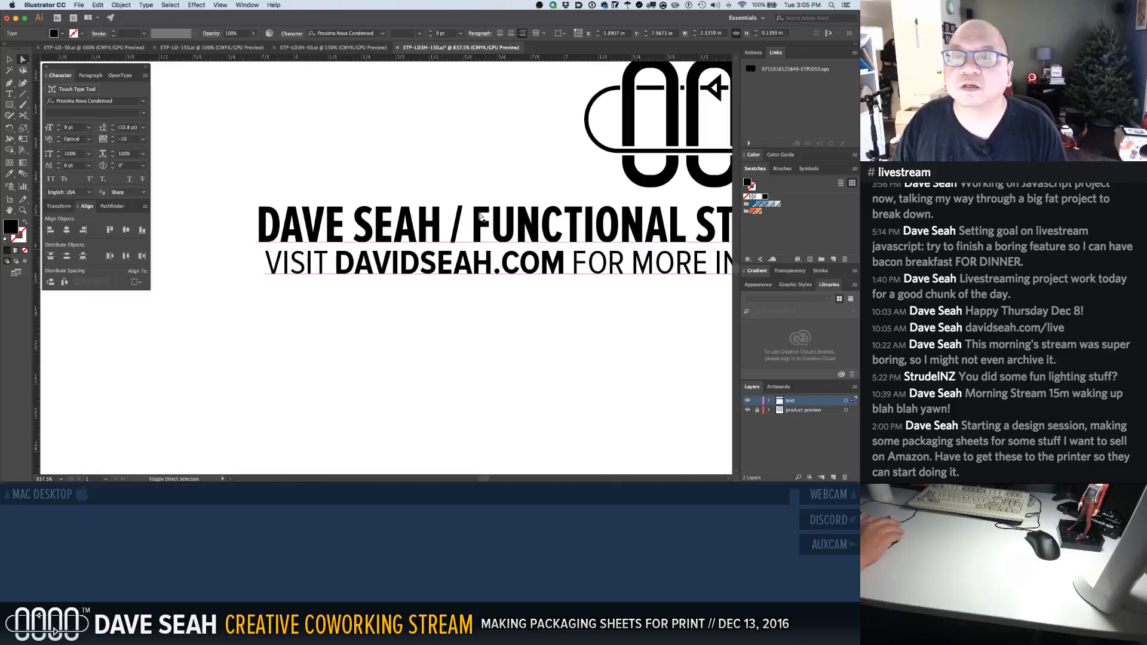
key("c")
left_click(500, 270)
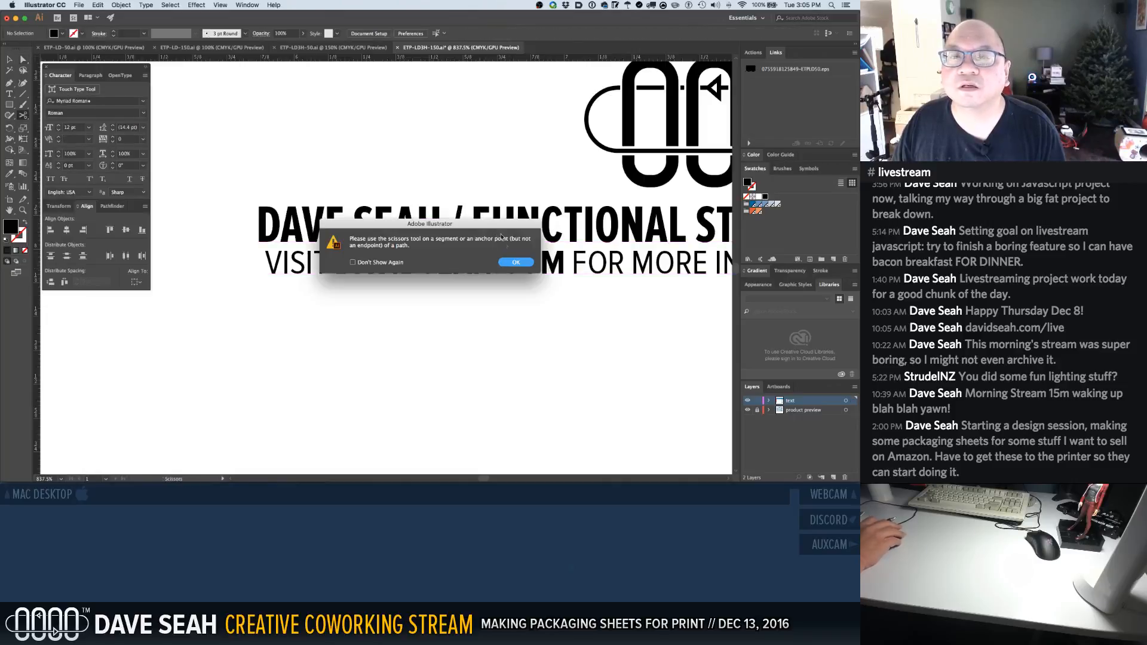
key("Return")
key("v")
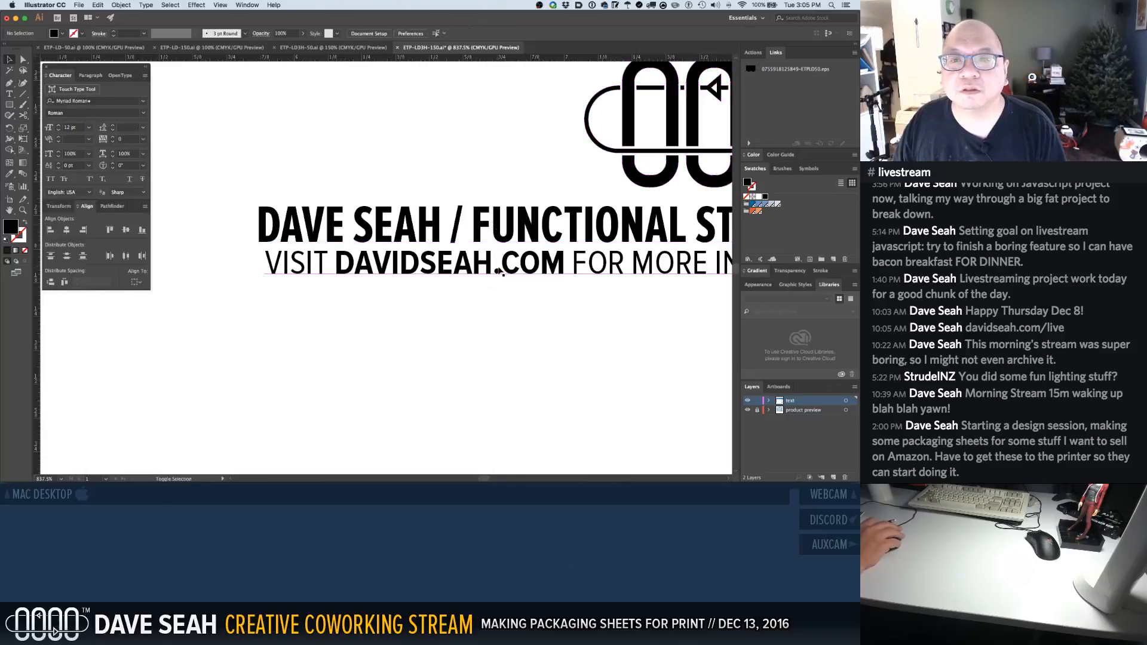
Try selecting the Functional Stationery line together with the website line beneath the logo
left_click(501, 272)
key("a")
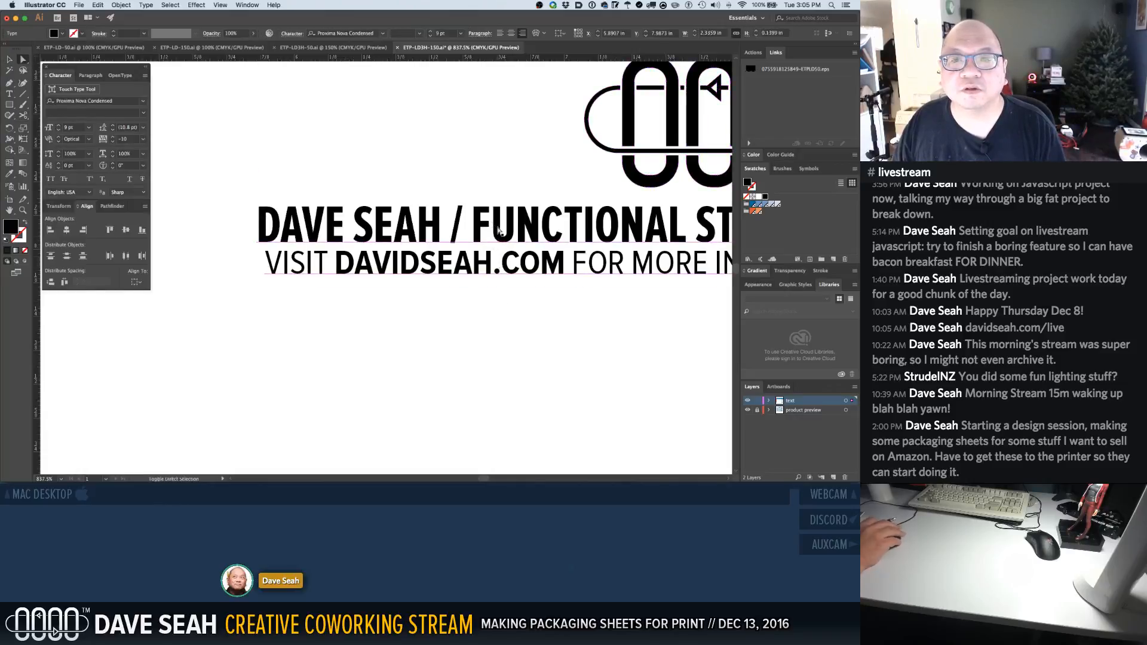
left_click(499, 231, "shift")
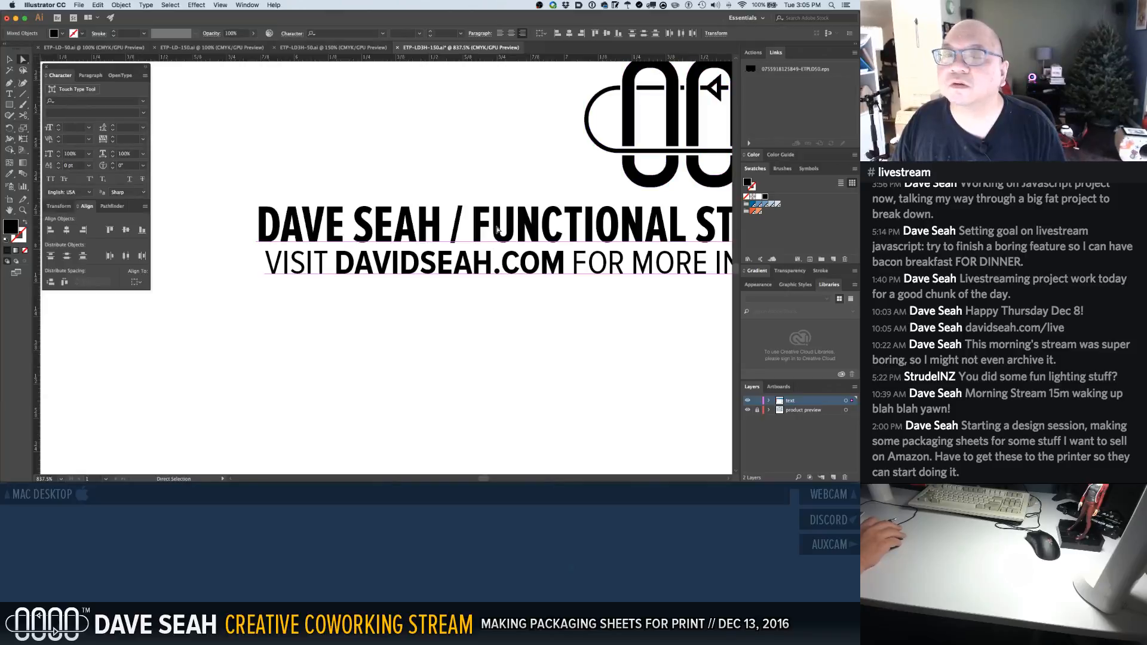
key("super+shift+a")
left_click(476, 231)
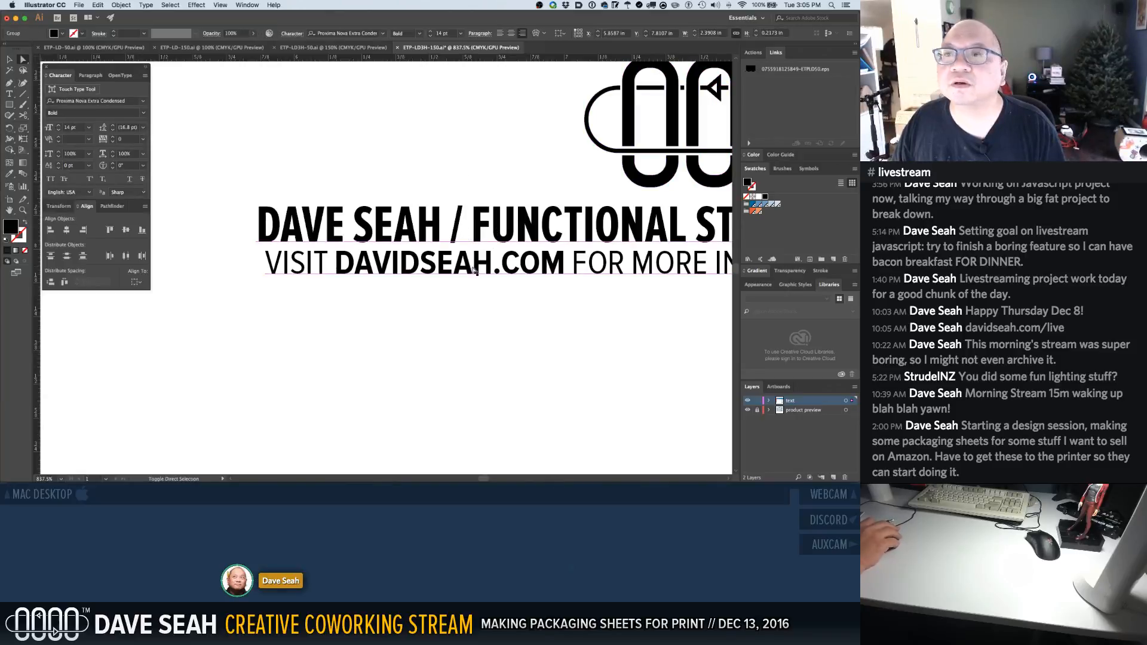
left_click(475, 270, "shift")
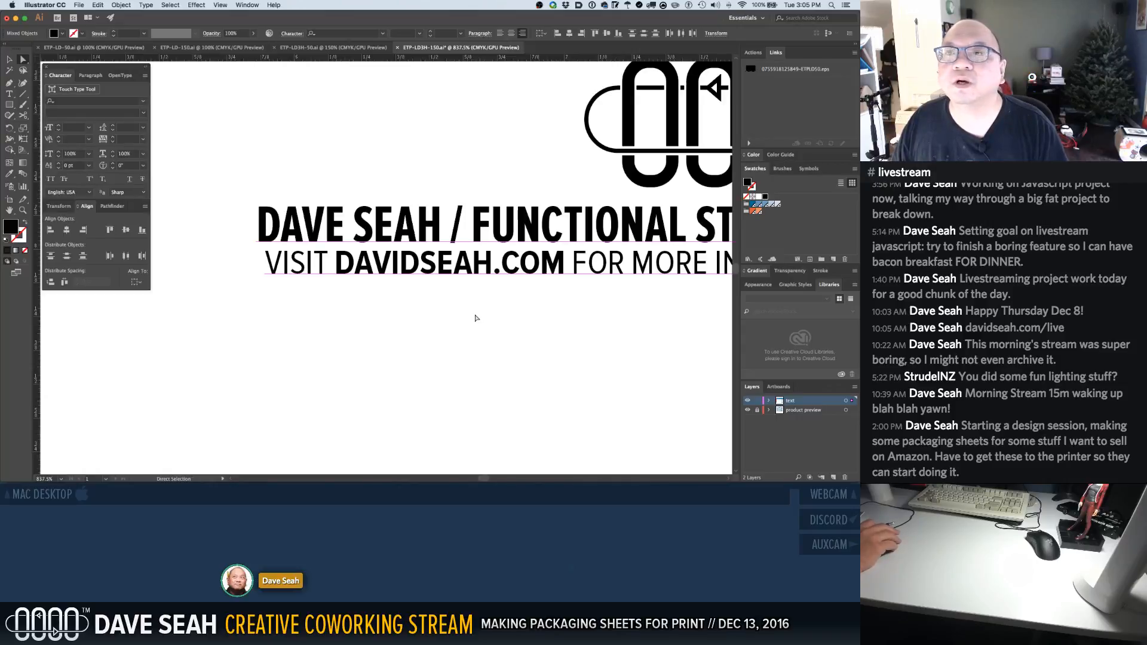
key("v")
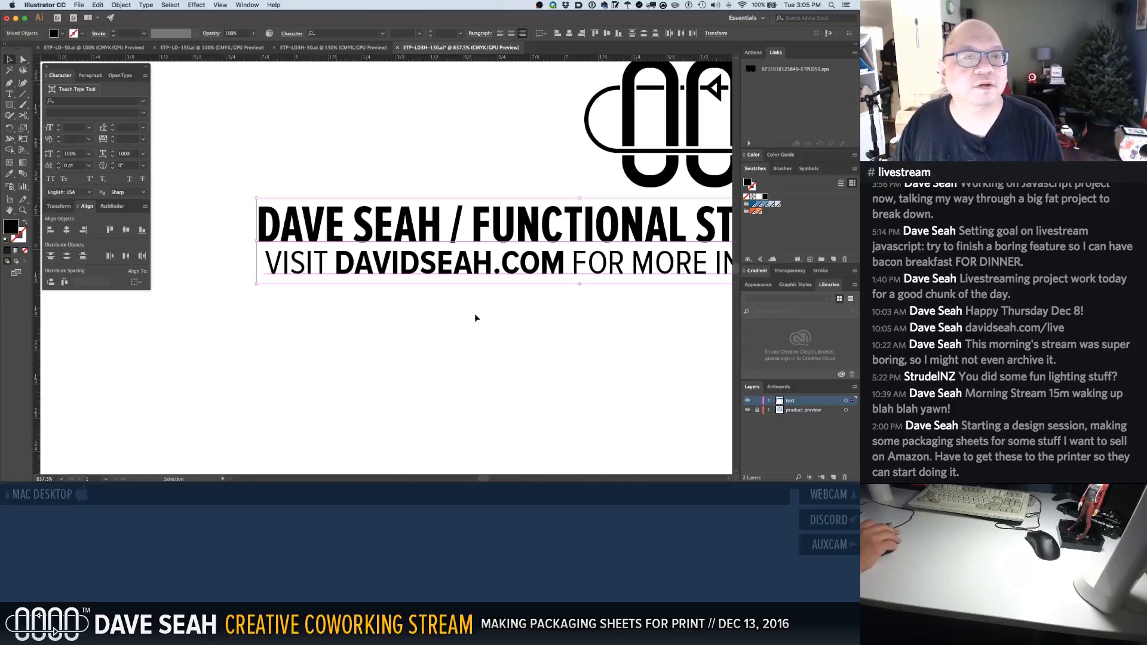
Isolate the logo group, select its two text lines together, and leave isolation
left_click(475, 314)
left_click(469, 268)
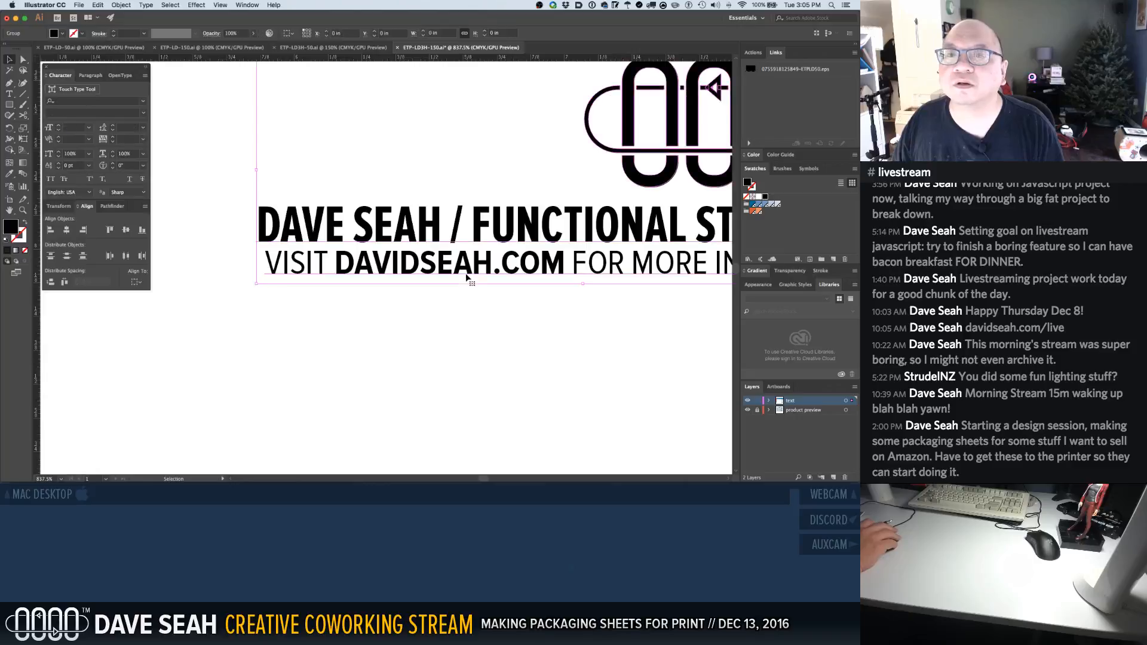
double_click(454, 237)
left_click(454, 239)
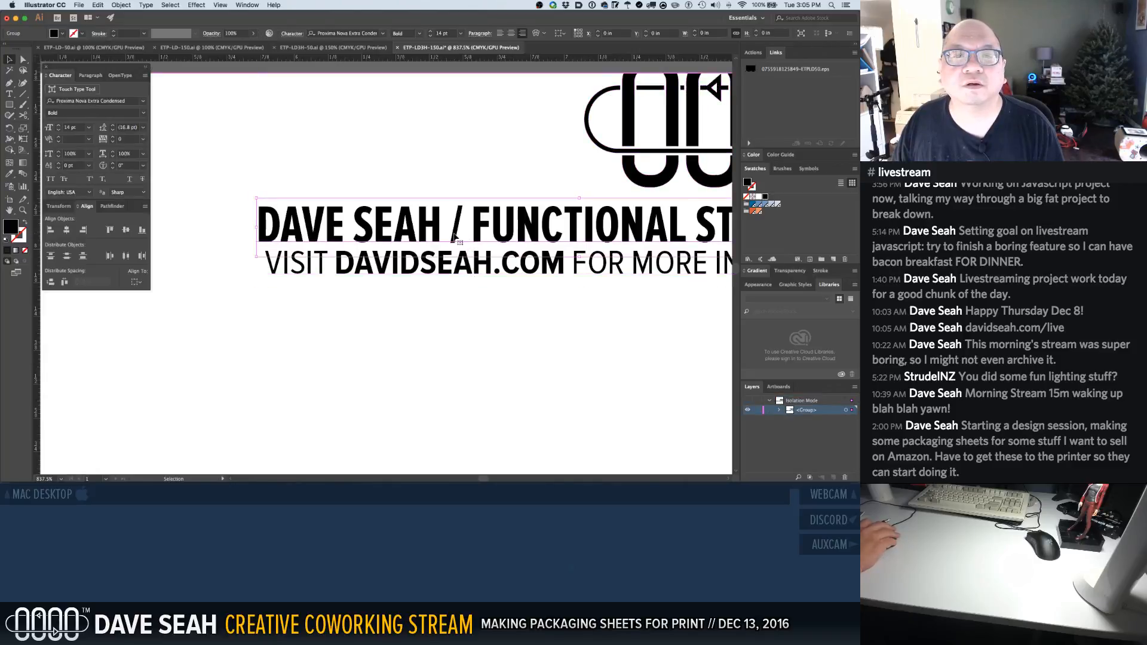
left_click(454, 272, "shift")
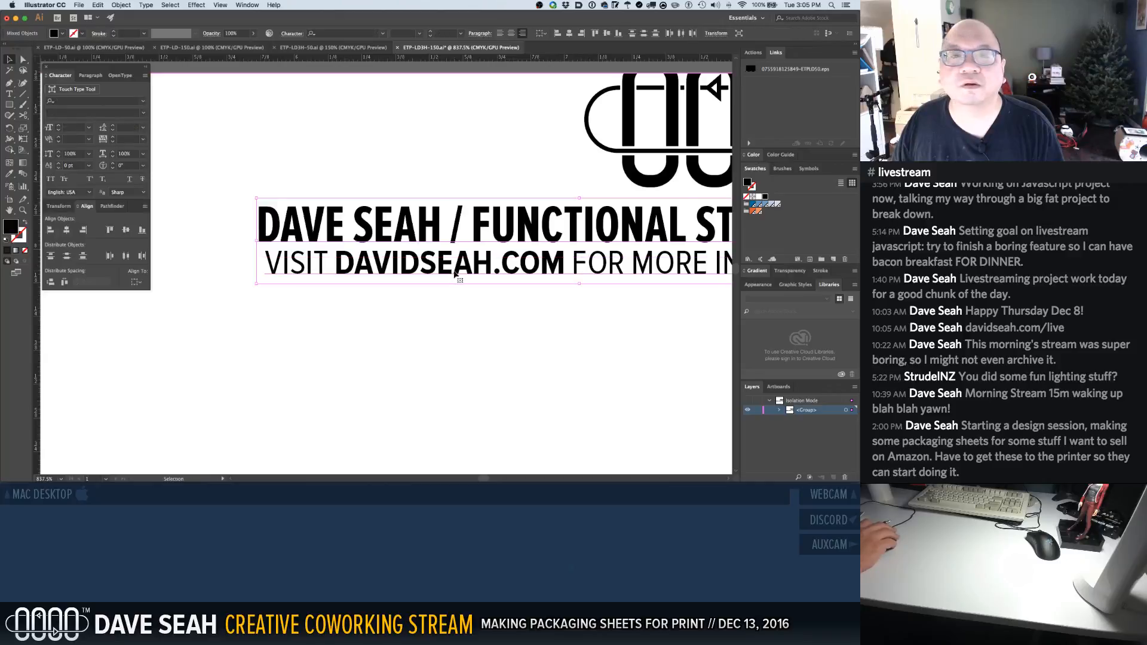
key("Escape")
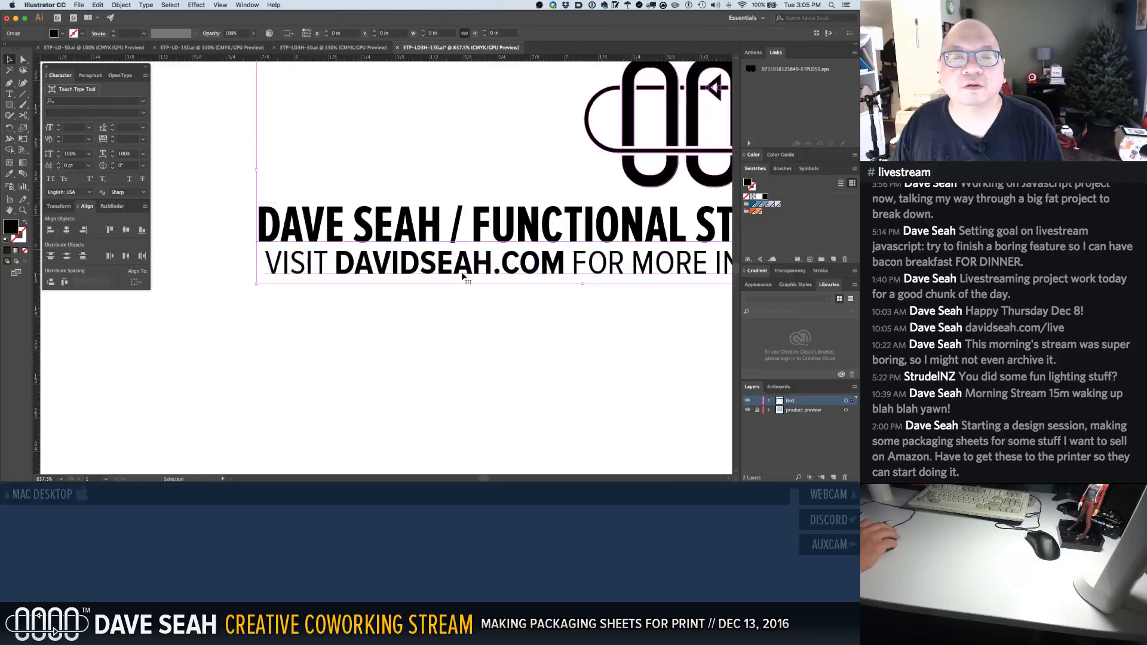
Isolate the logo group again and reselect both the Functional Stationery and website lines inside it
double_click(462, 276)
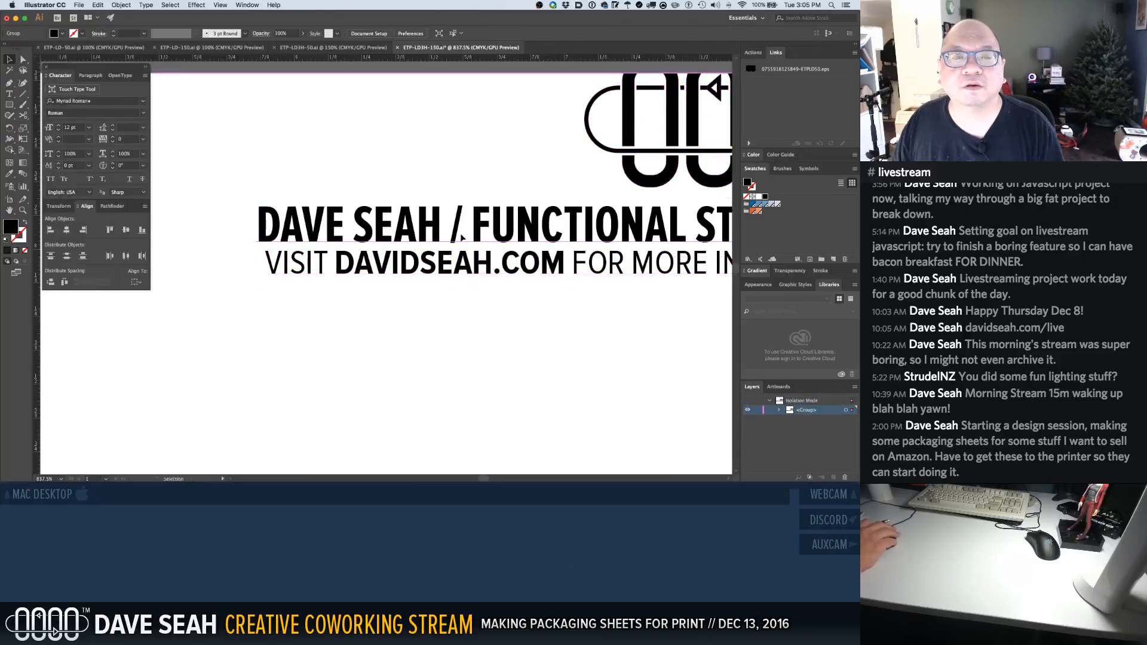
left_click(464, 273)
left_click(483, 283, "alt+super")
left_click(483, 283, "alt+super")
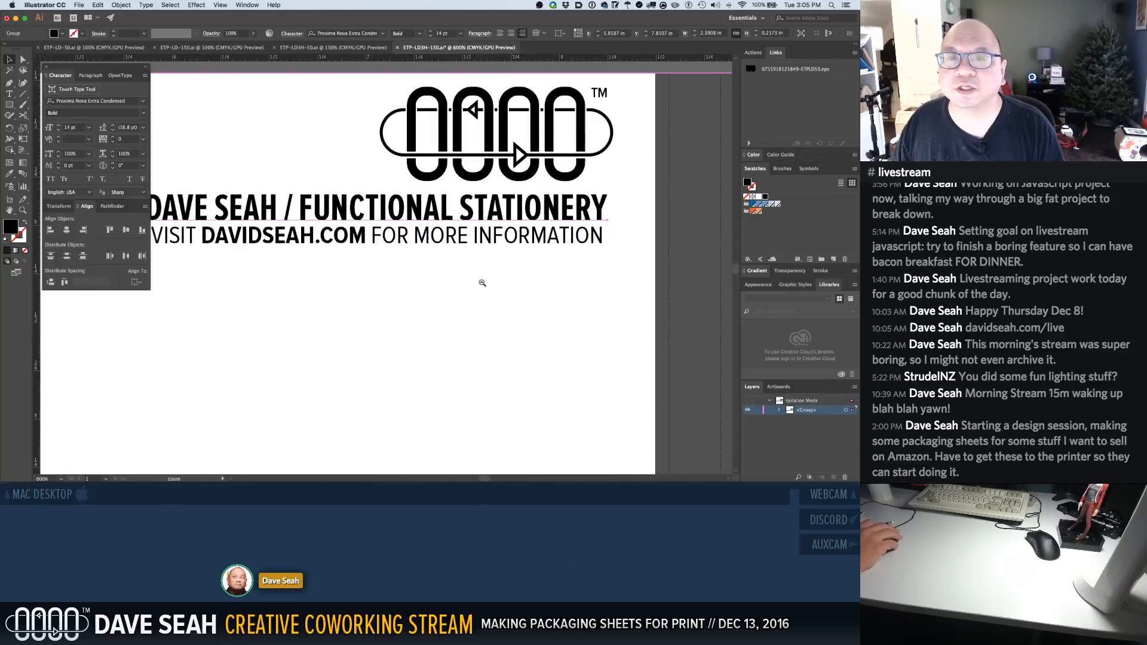
left_click(482, 283, "alt+super")
left_click(450, 237)
left_click(451, 226, "shift")
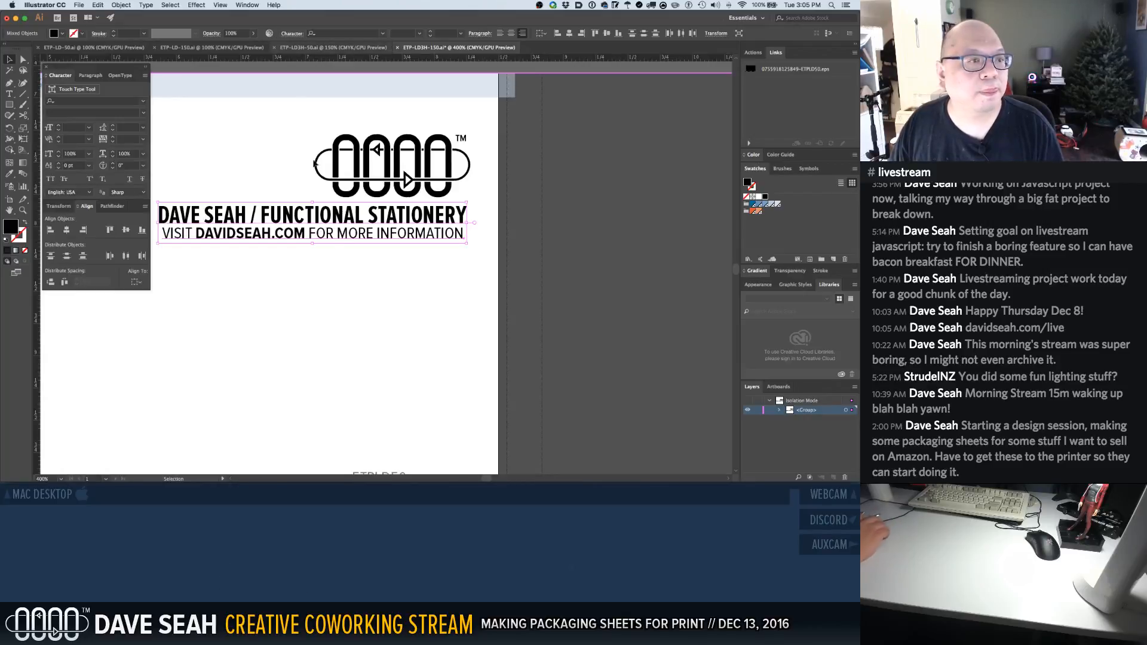
Leave the isolated group and step back through the edit history to before the website line nudges, keeping the product preview shown
double_click(343, 310)
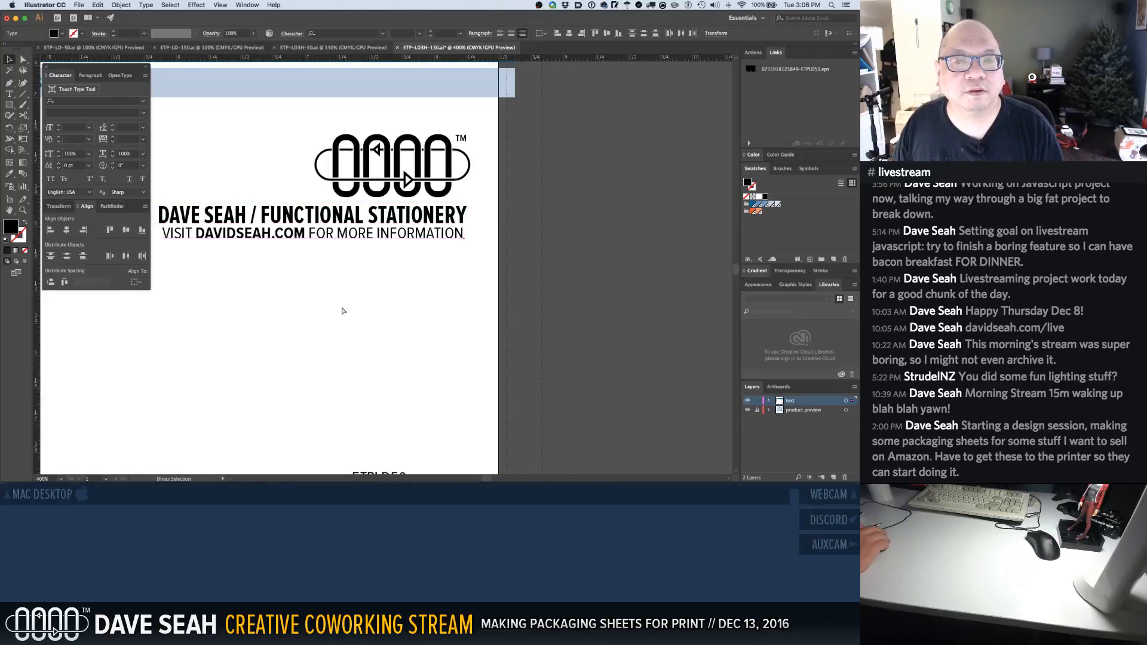
key("super+z")
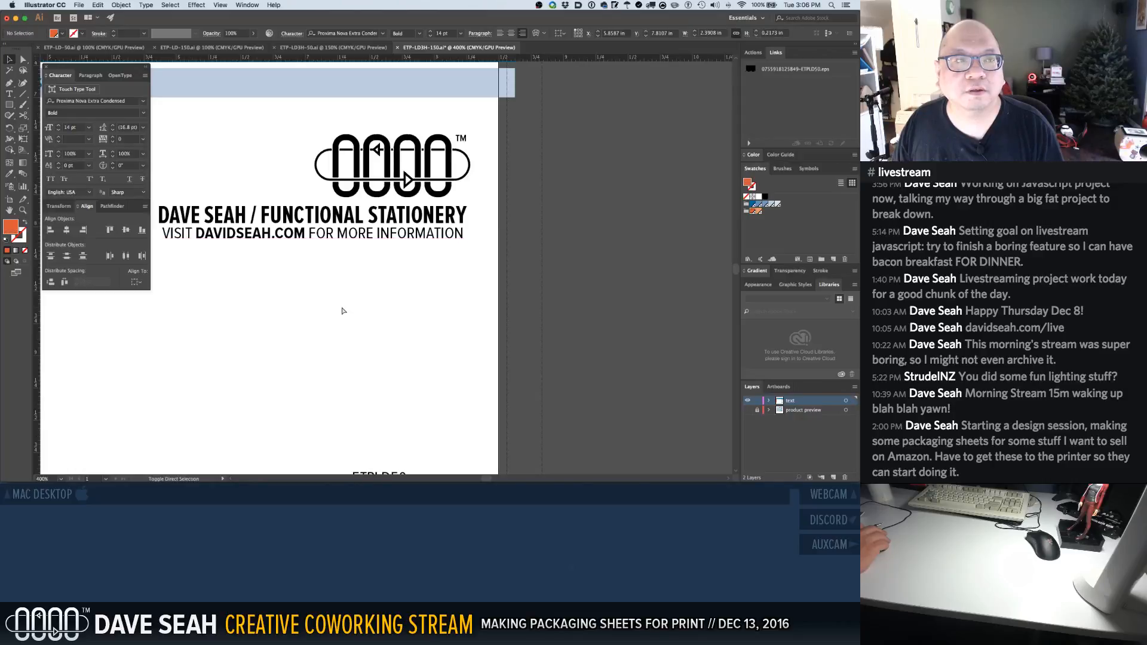
key("super+1")
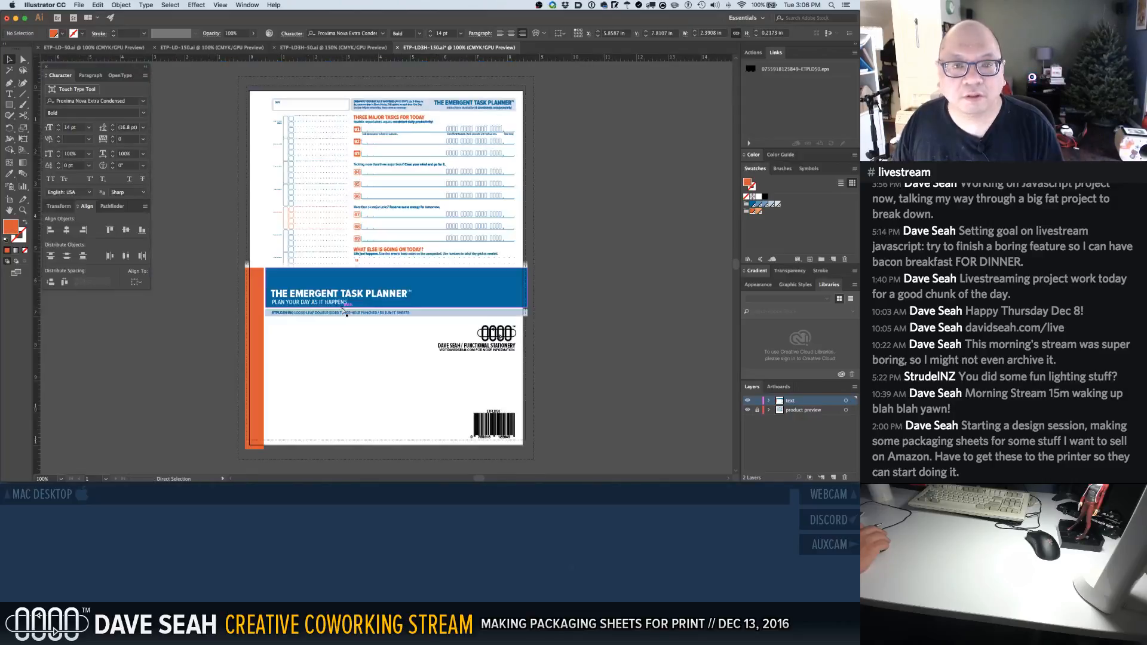
key("super+a")
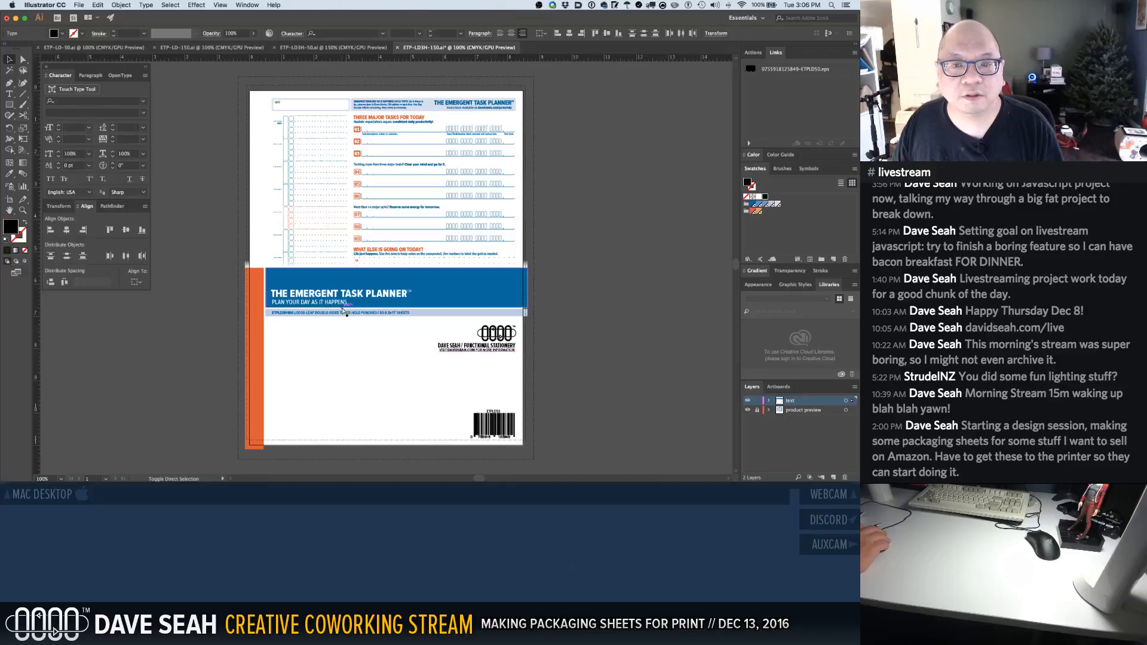
key("super+z")
key("super+z")
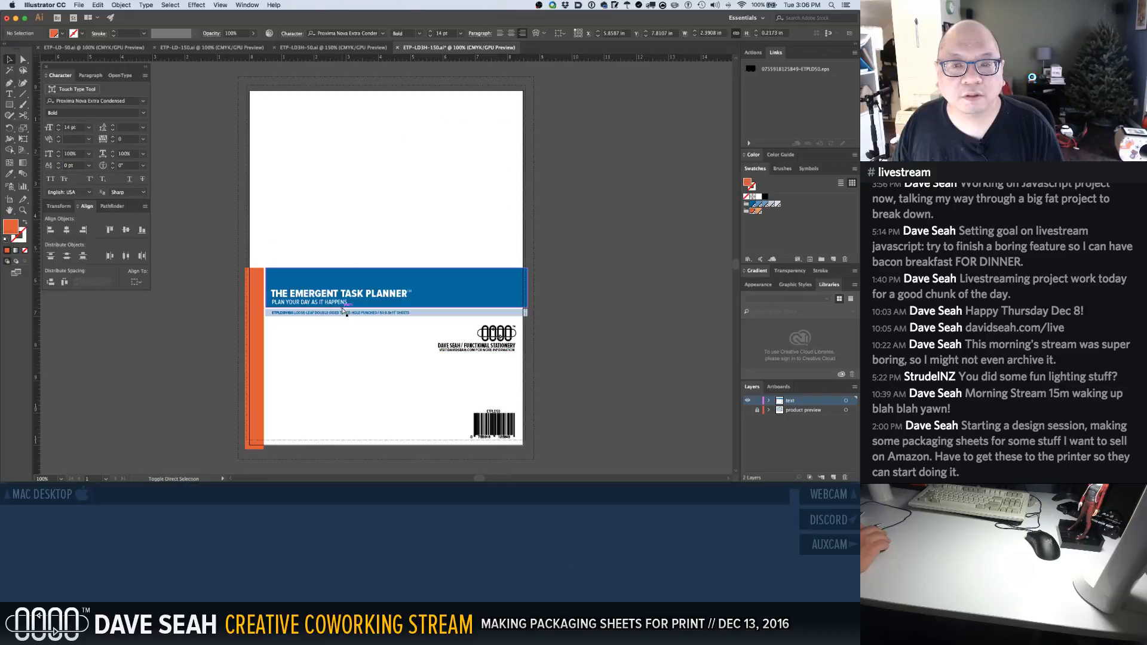
key("super+shift+z")
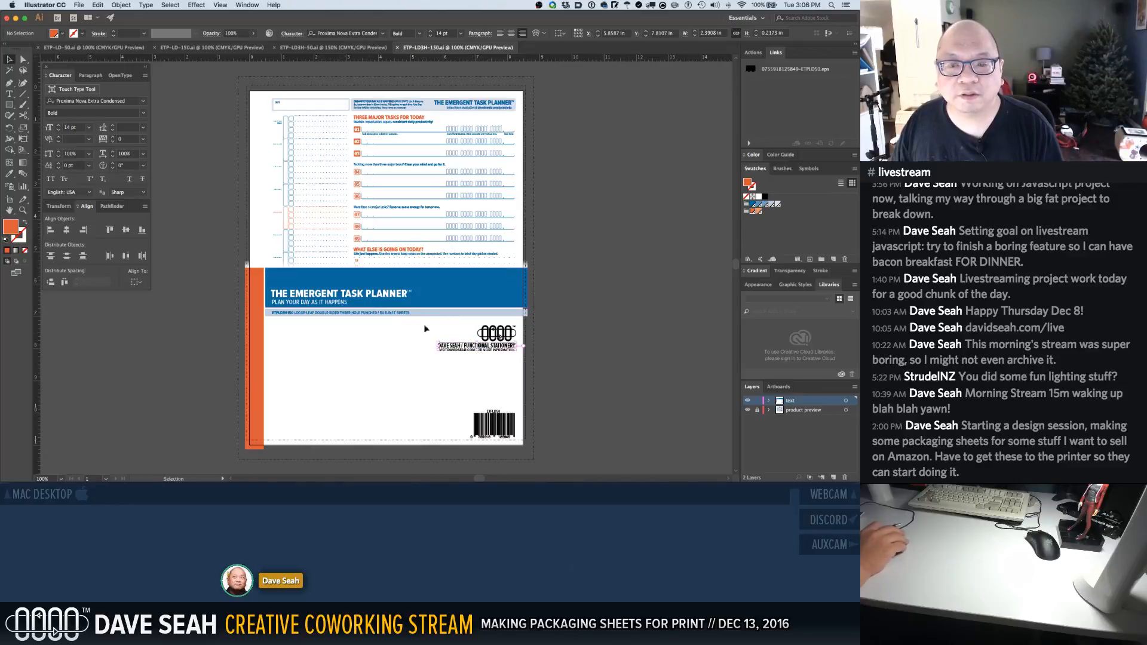
Nudge only the website line beneath the logo down by one increment, away from the Functional Stationery line
left_click_drag(417, 323, 553, 377)
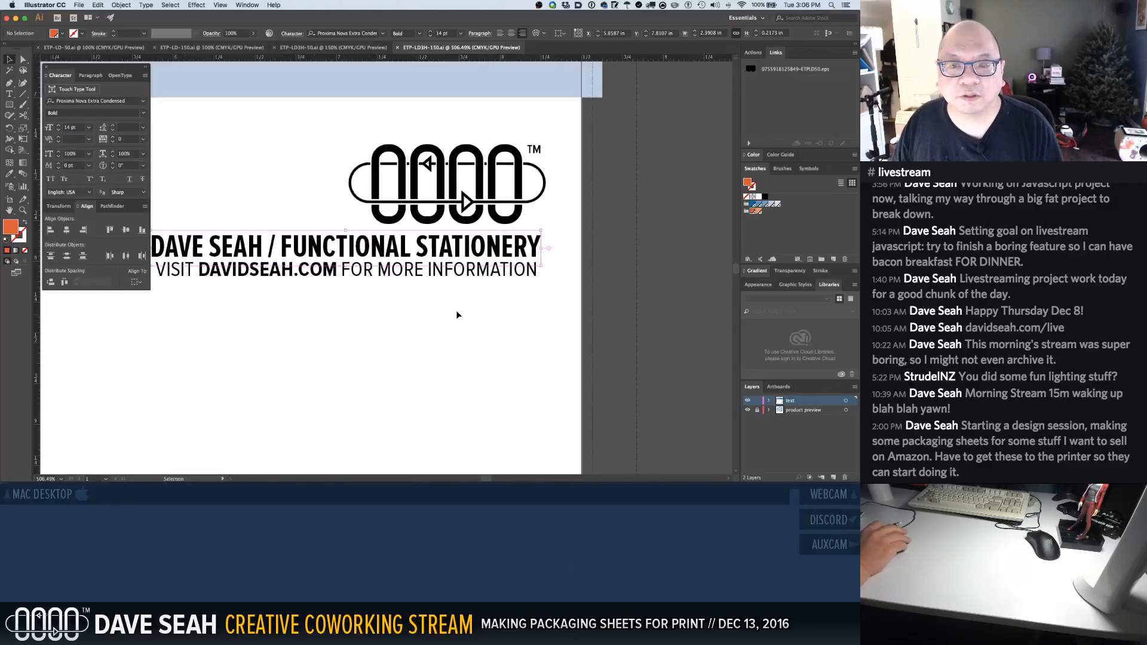
key("super+z")
left_click(456, 311)
key("a")
left_click(449, 276)
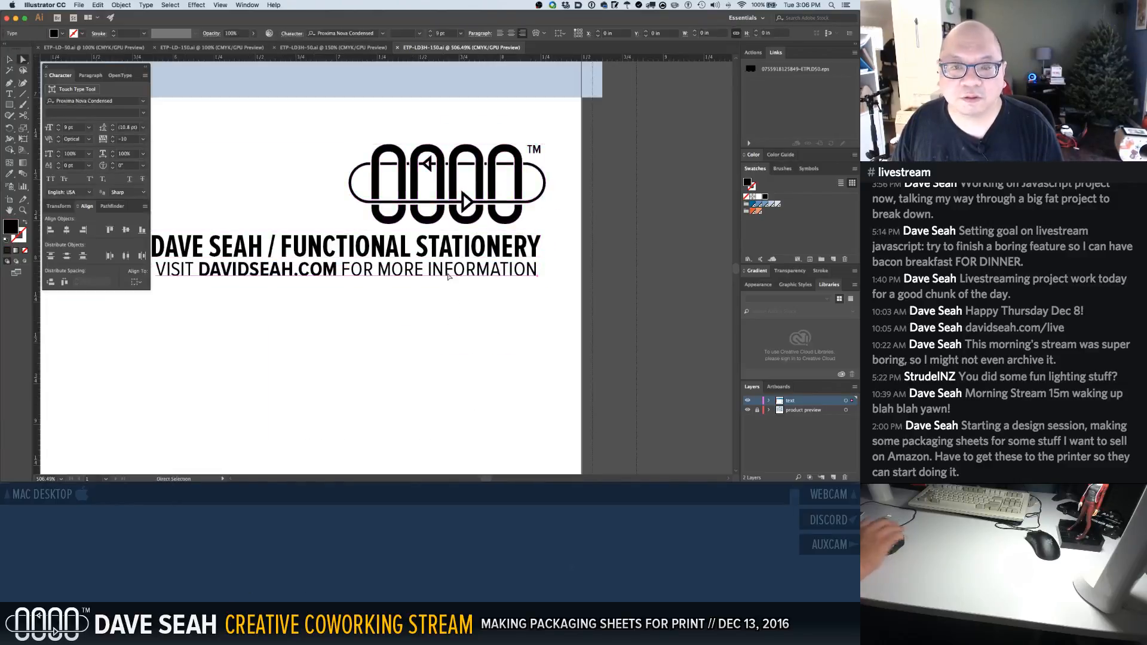
key("Down")
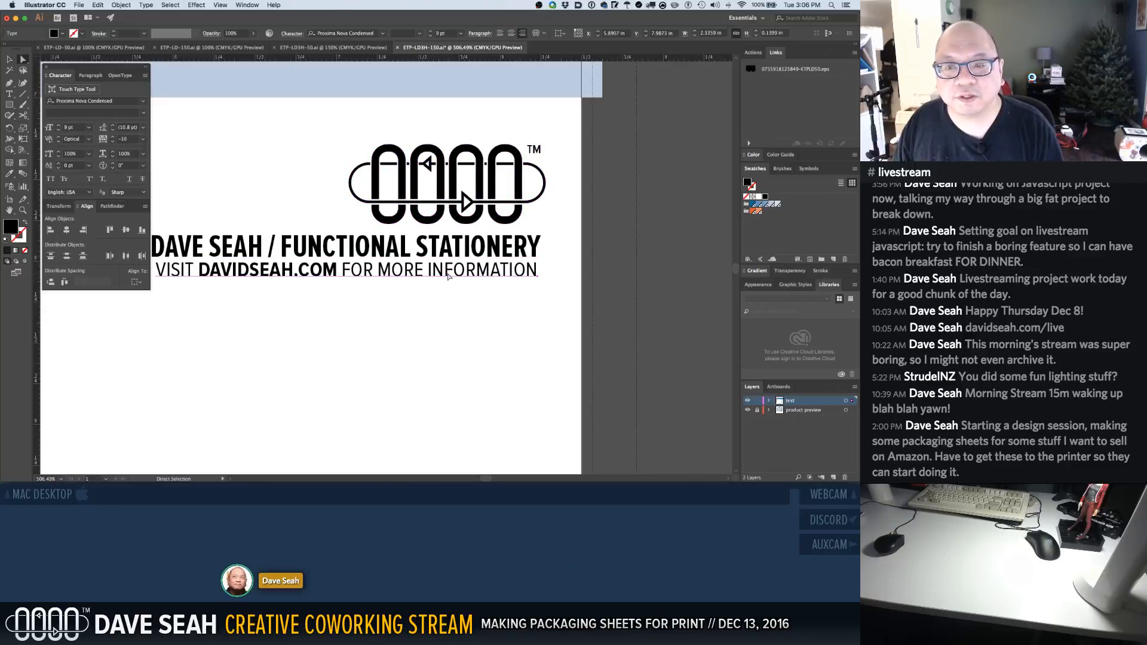
left_click(448, 317)
key("super+1")
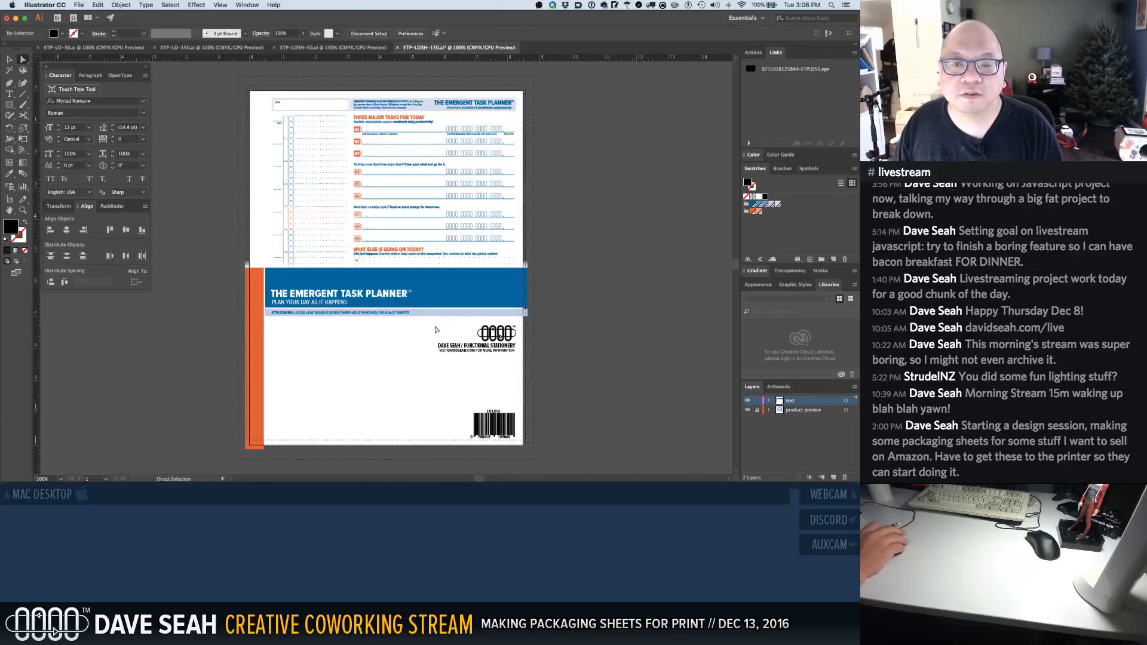
In the ETP-LD3H-50.ai document, rename the blue spot swatch as PANTONE 300 U (PAPERGRAPHICS)
key("a")
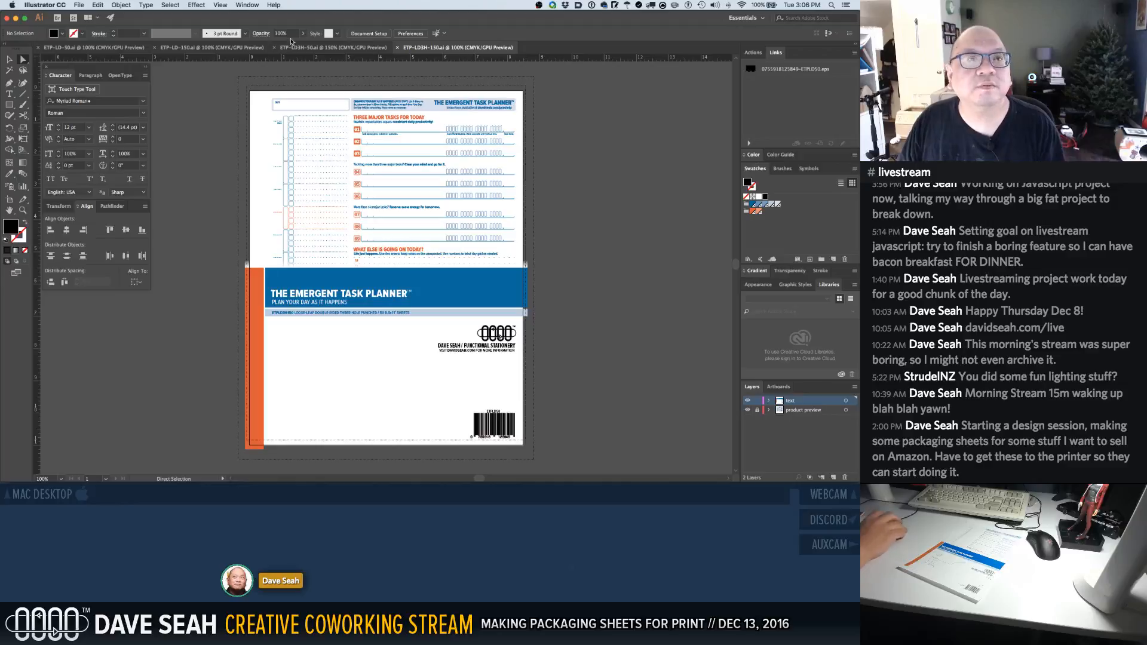
left_click(311, 47)
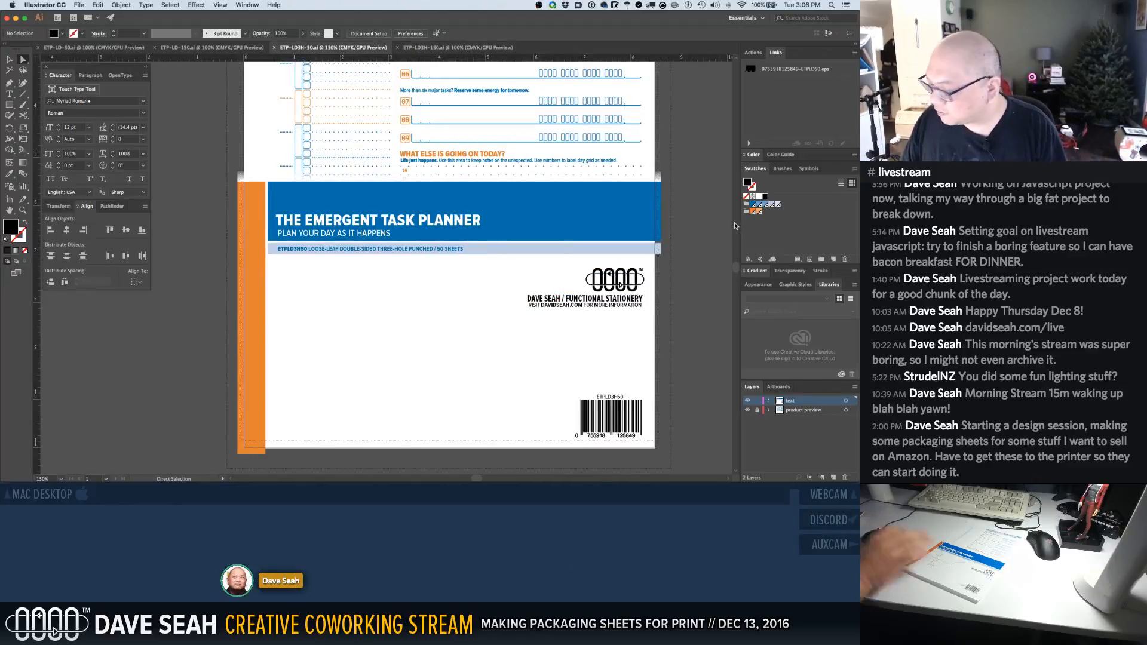
double_click(754, 204)
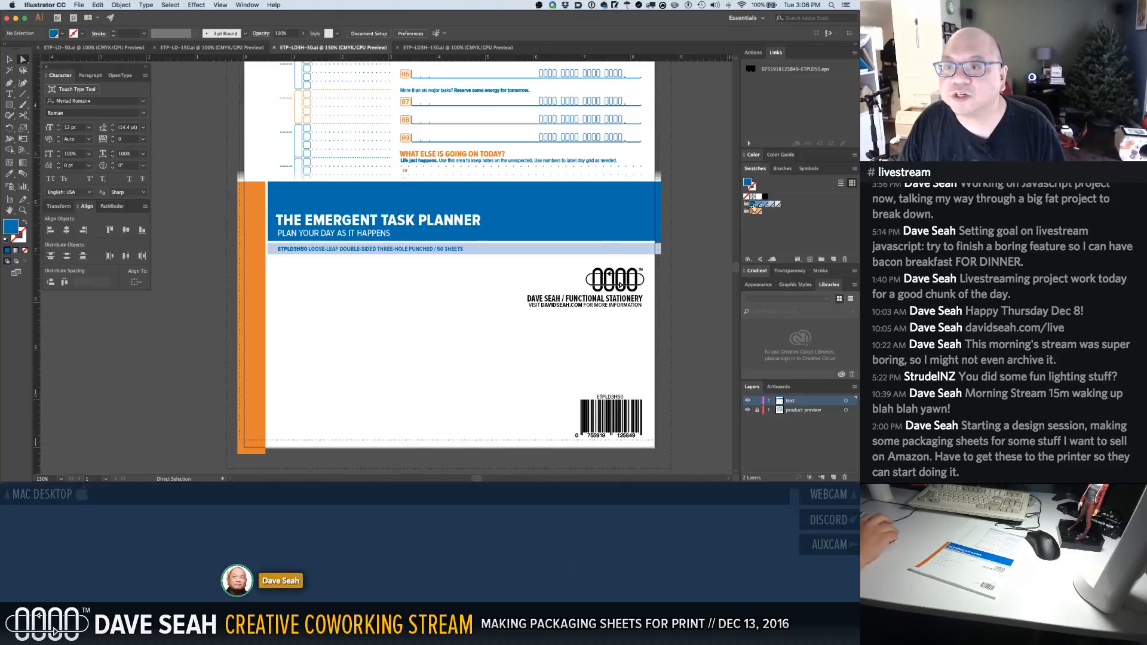
left_click(559, 165)
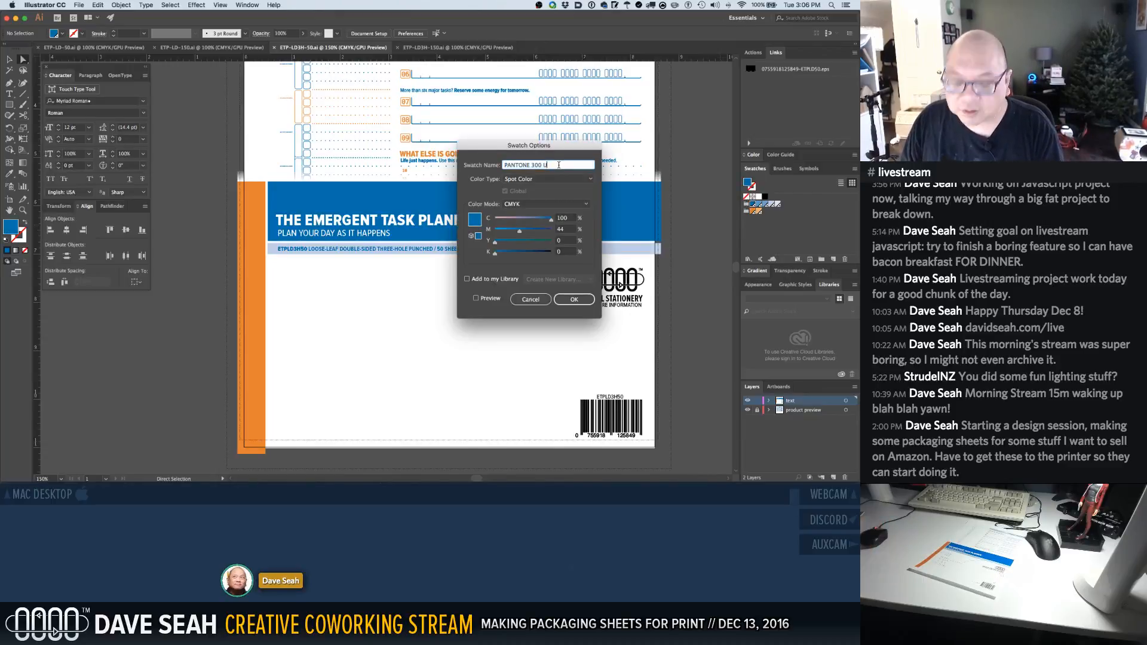
type("(PAPERGRAPHICS")
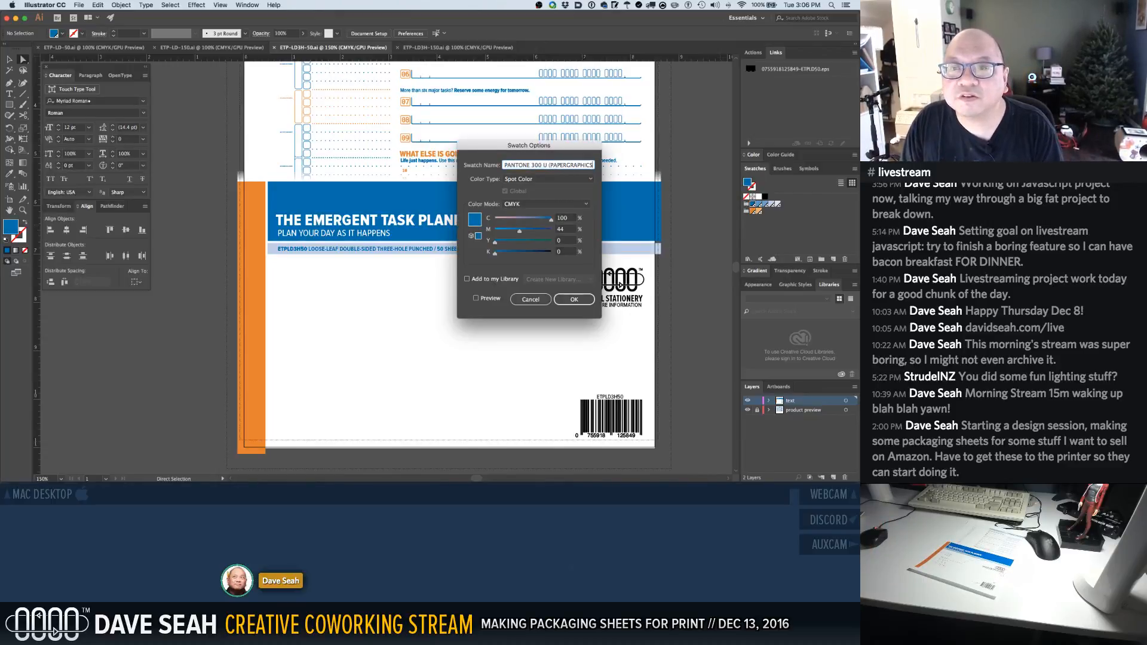
type(")")
key("Return")
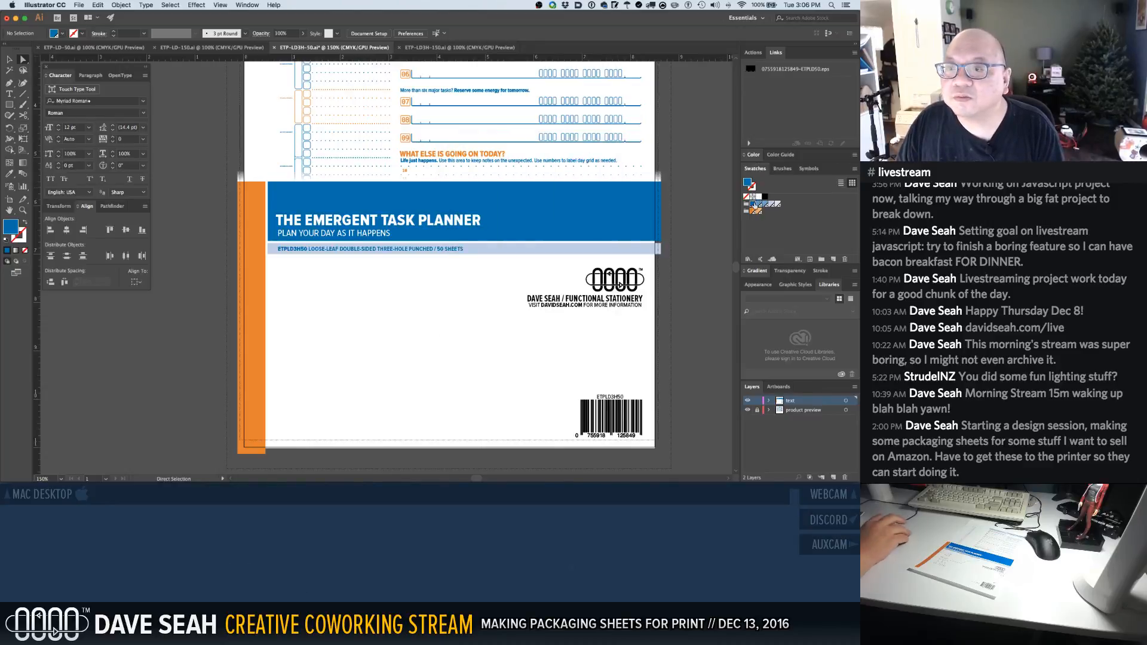
Set the blue spot swatch's cyan to 94.8% and magenta to 41.5%
double_click(752, 204)
double_click(563, 218)
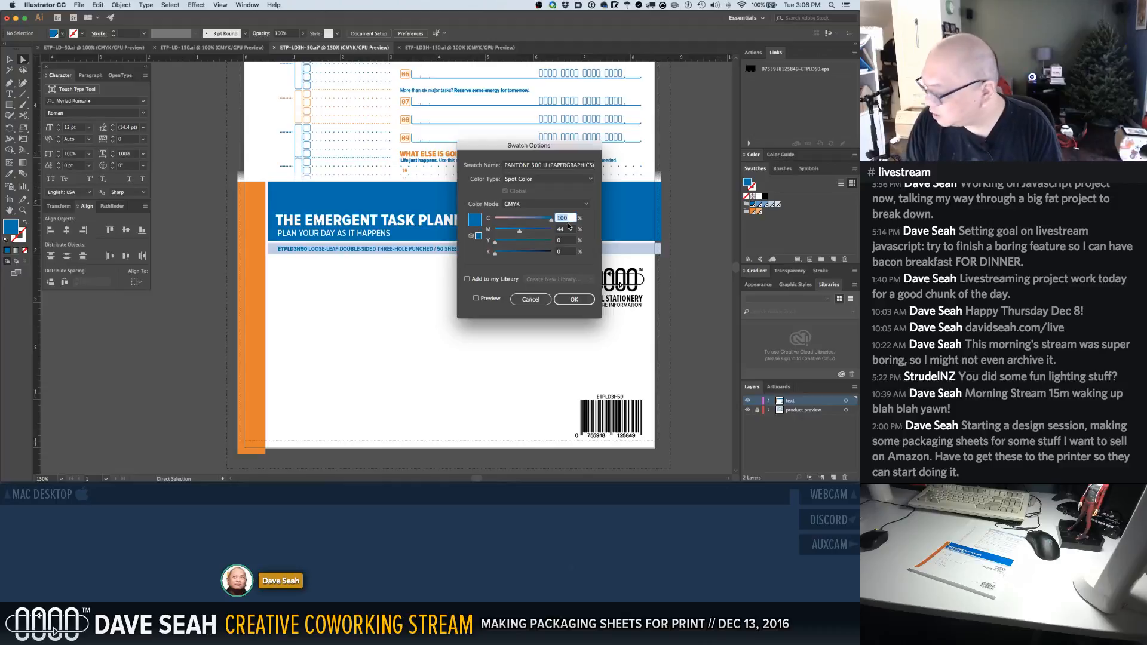
type("94.80")
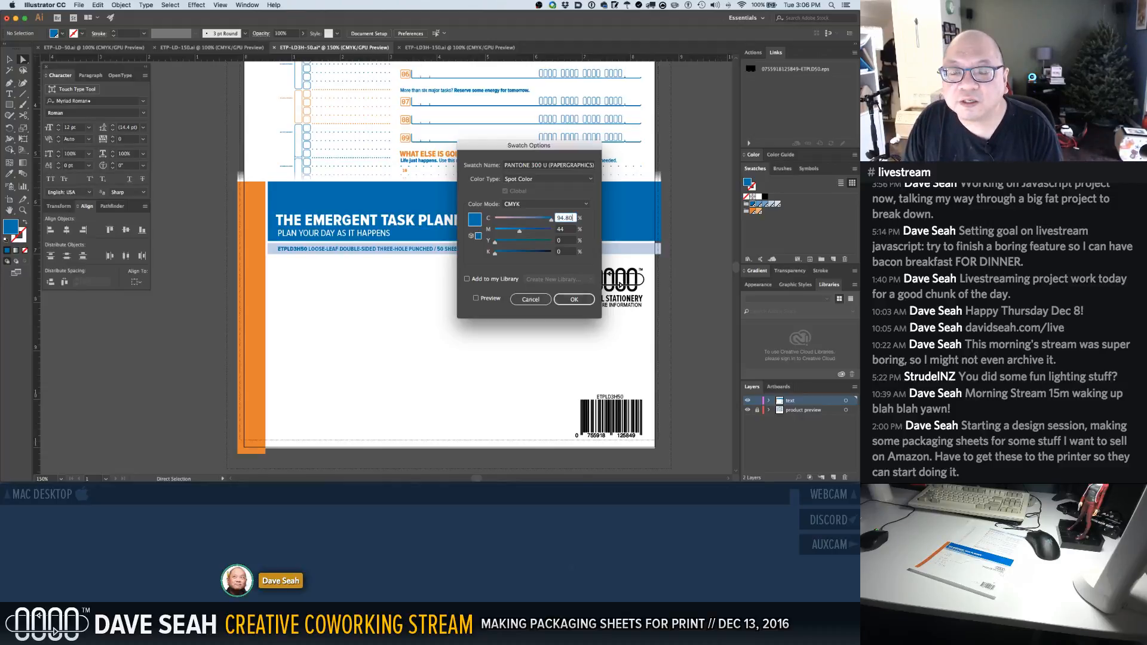
key("Tab")
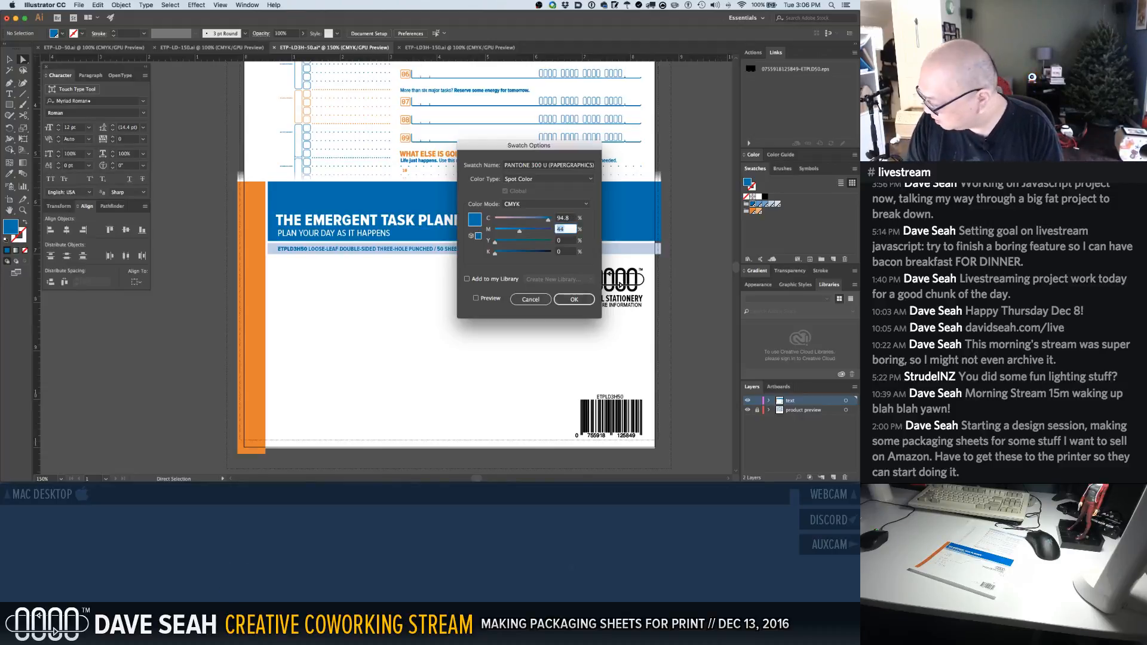
type("43.53")
key("Return")
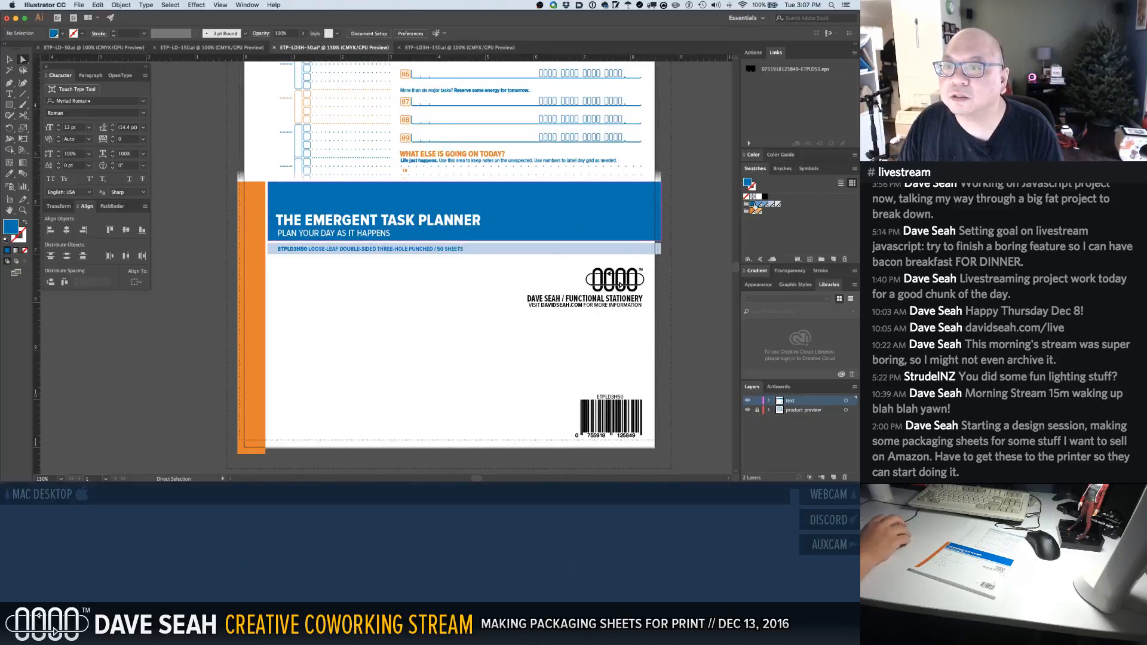
Set the blue spot swatch's yellow to 2.9% and black to 10.2%
double_click(754, 204)
left_click(563, 241)
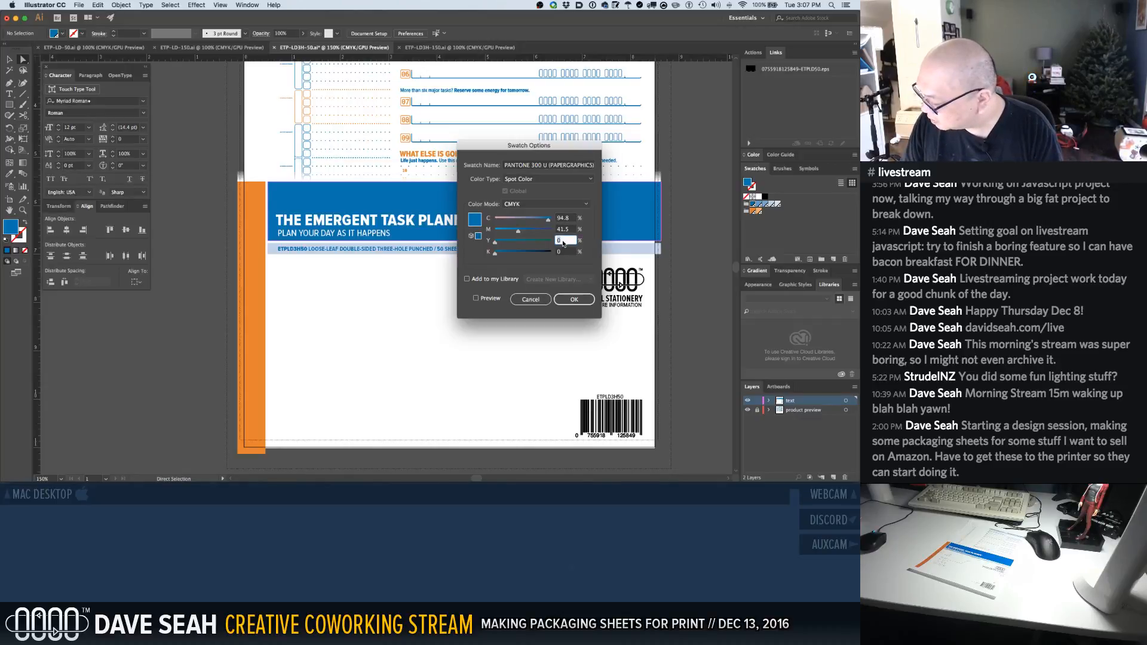
type("2.9")
key("Tab")
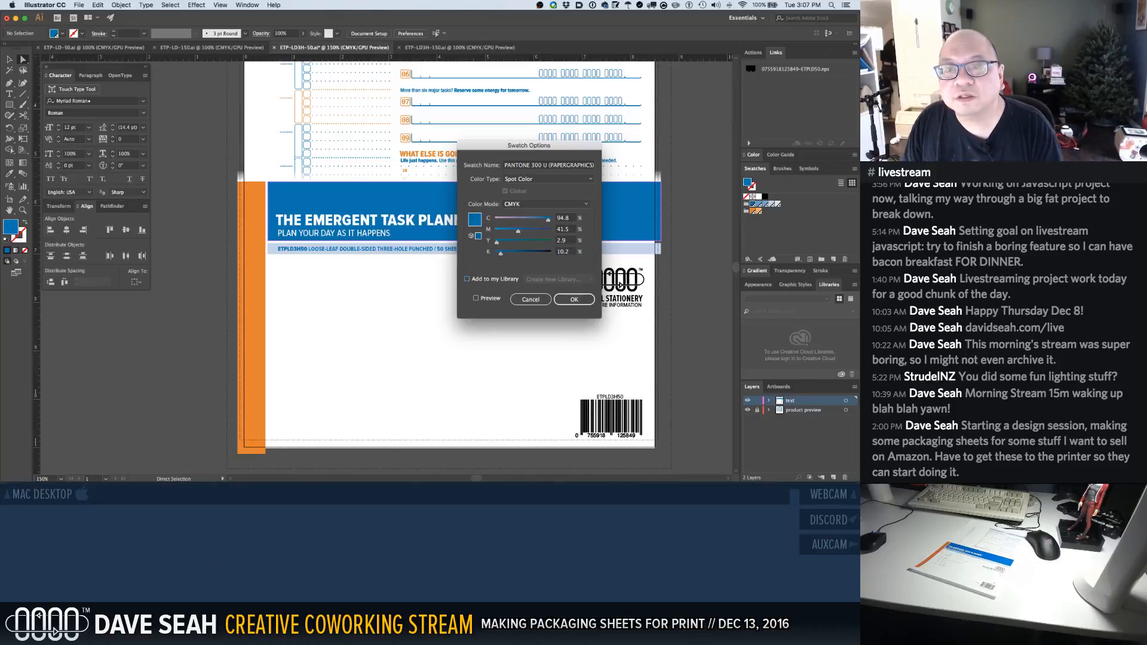
left_click(573, 301)
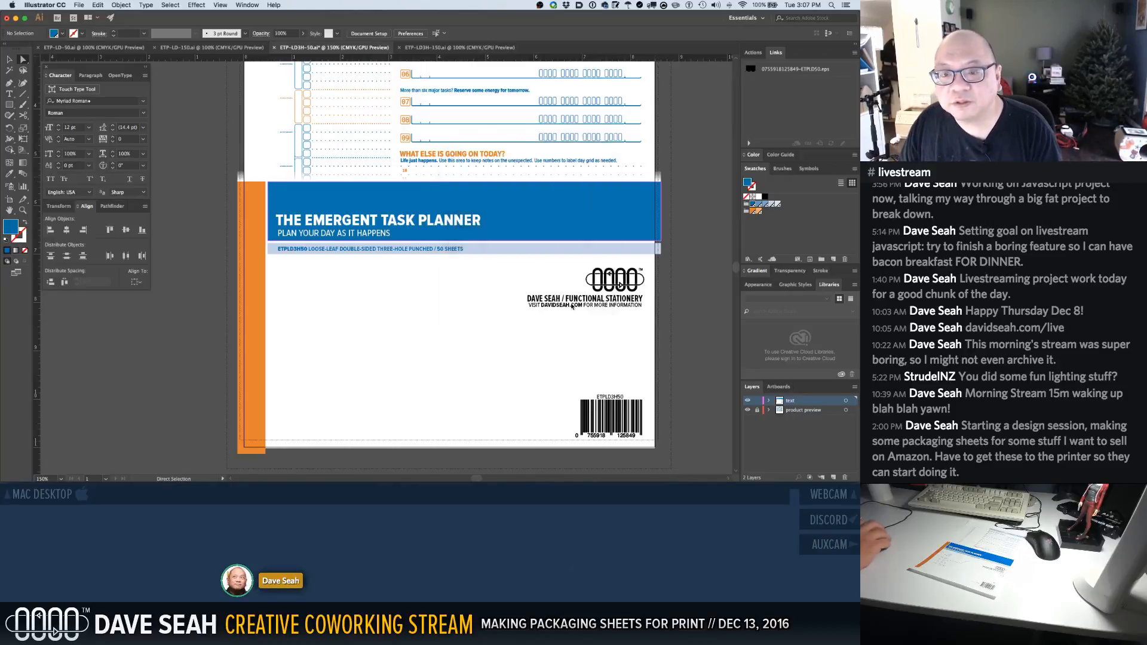
Rename the orange spot swatch as PANTONE 021 U, with the printer's name added in parentheses
double_click(754, 211)
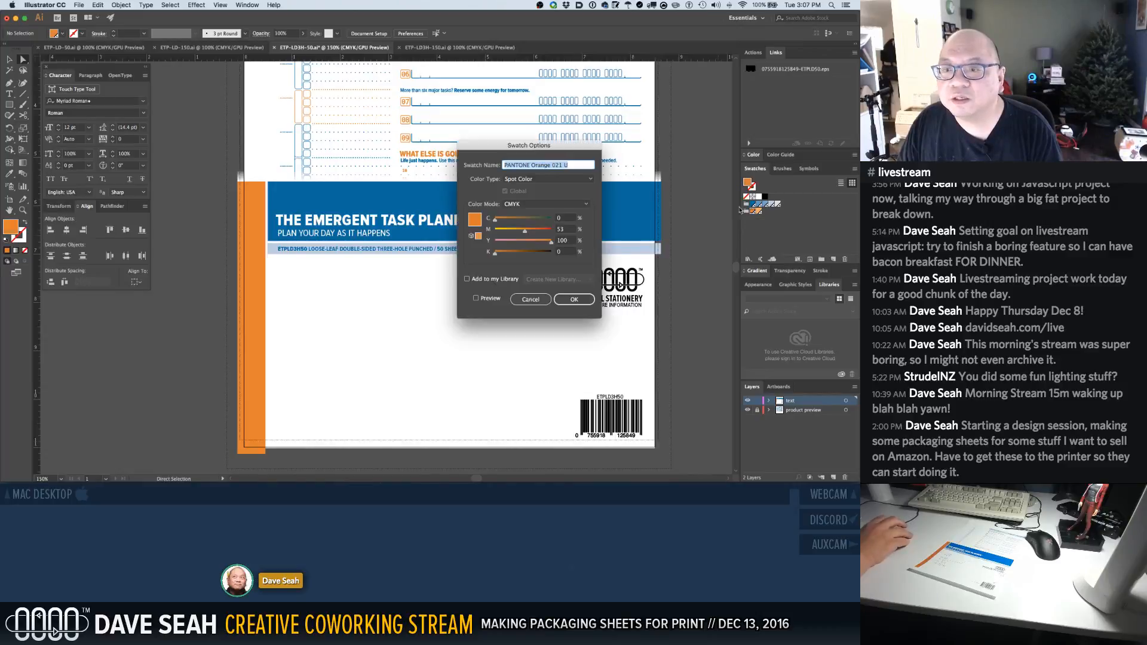
double_click(541, 164)
key("BackSpace")
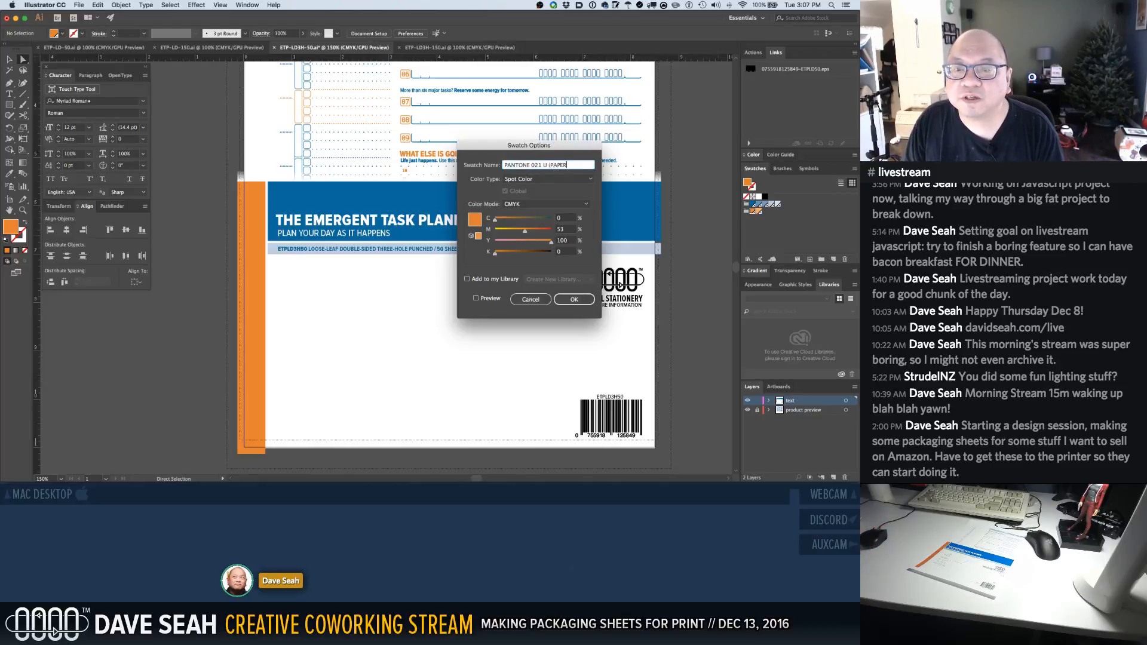
Name the orange spot swatch PANTONE 021 U (PAPERGRAPHICS) and set its magenta to 75% and yellow to 95%
type("(PAPERGRAPHICS)")
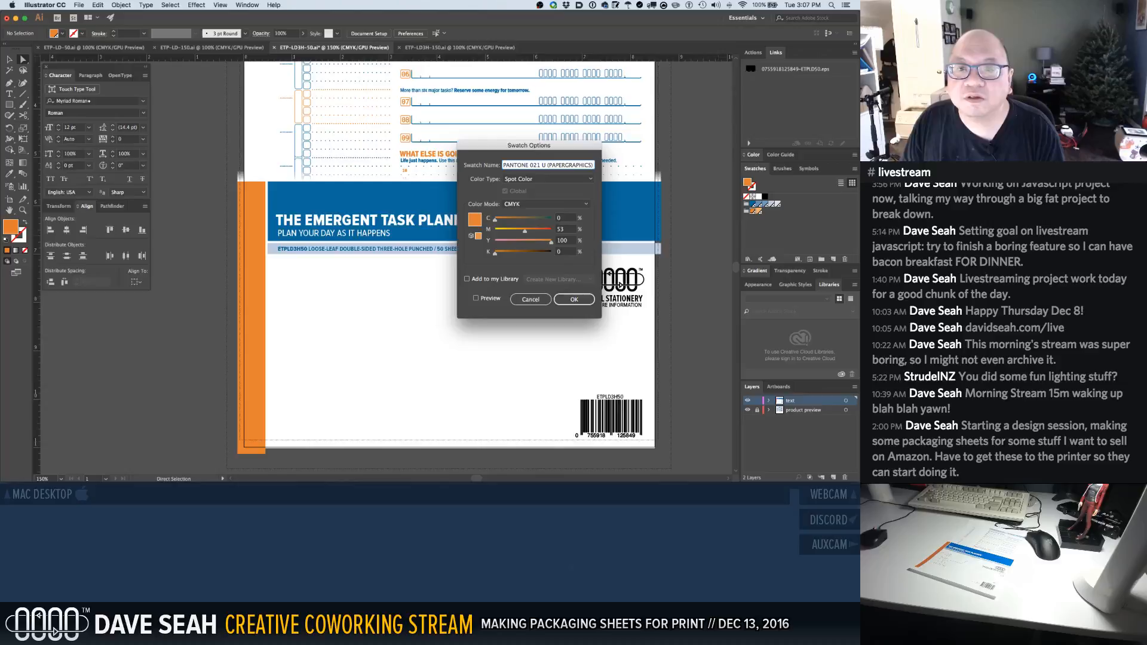
left_click(566, 217)
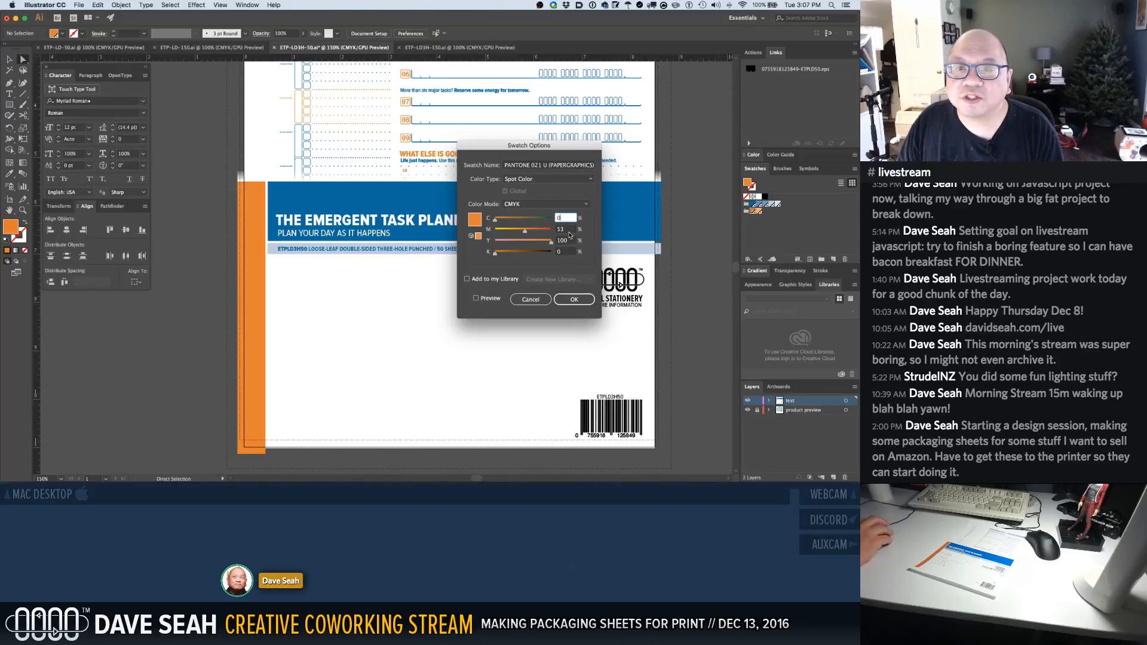
key("Tab")
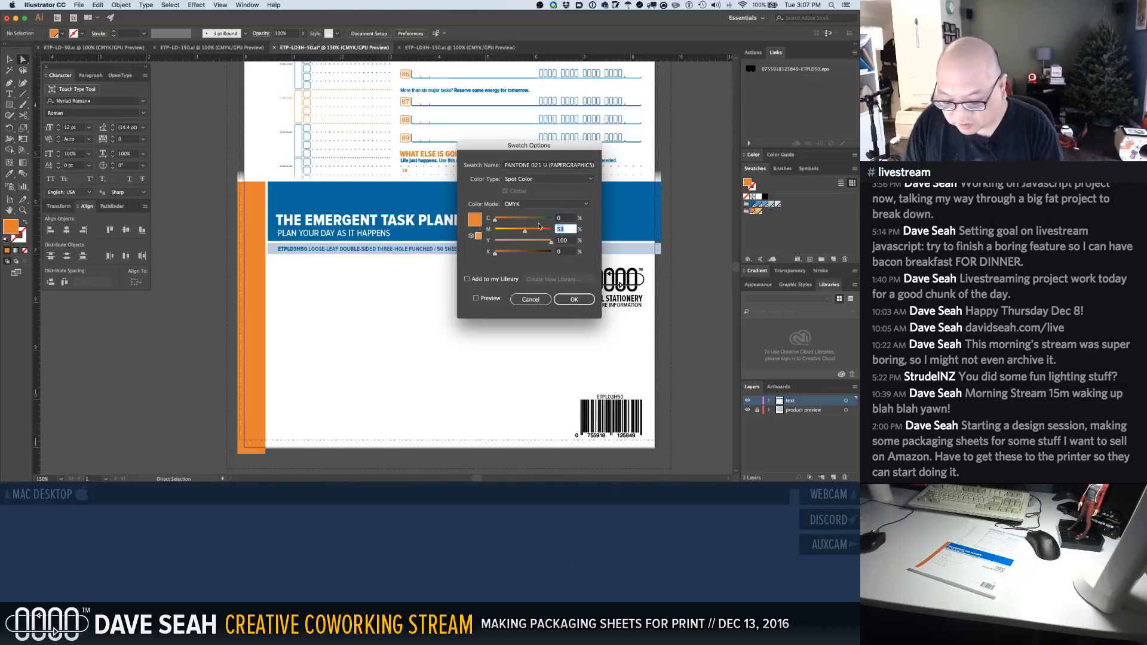
type("7")
key("Tab")
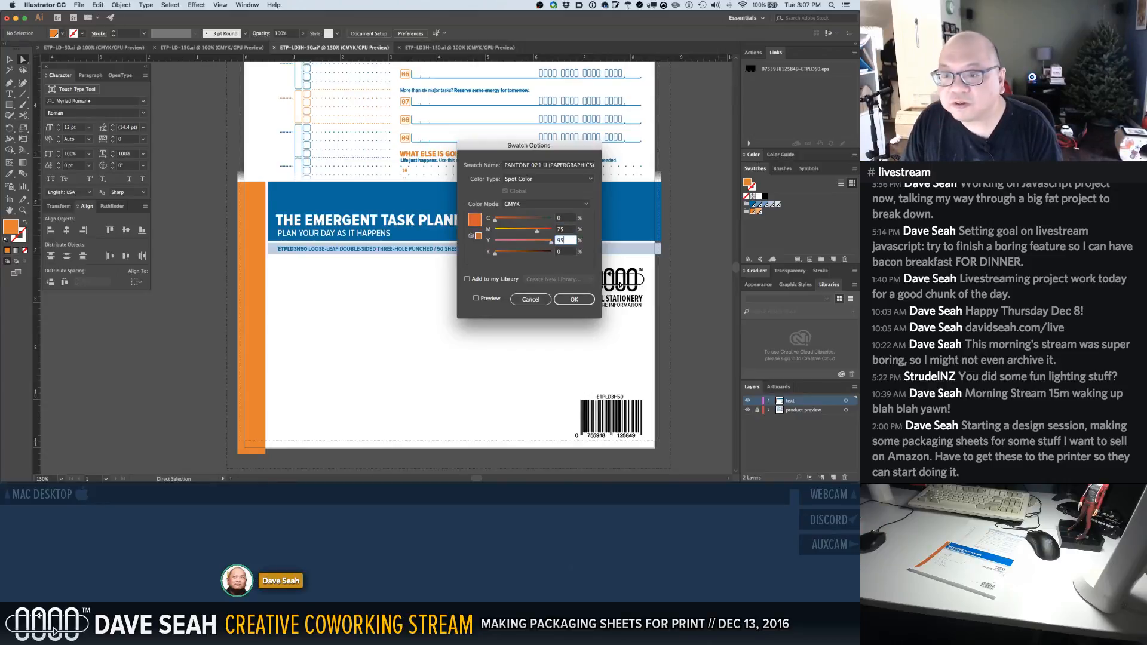
key("Tab")
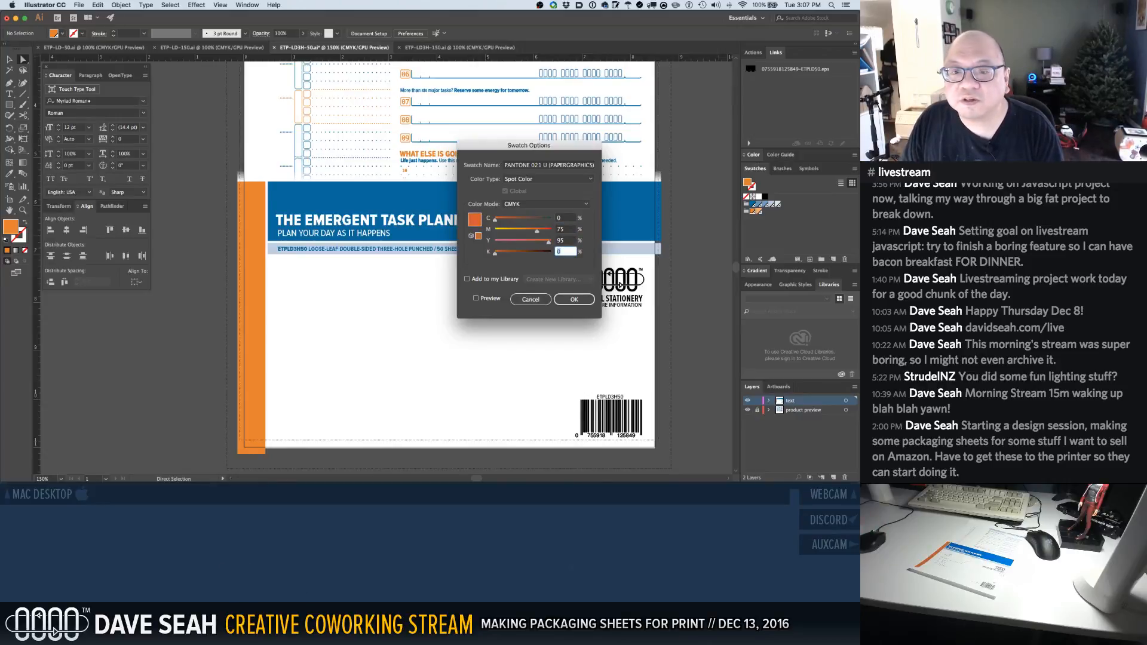
left_click(582, 303)
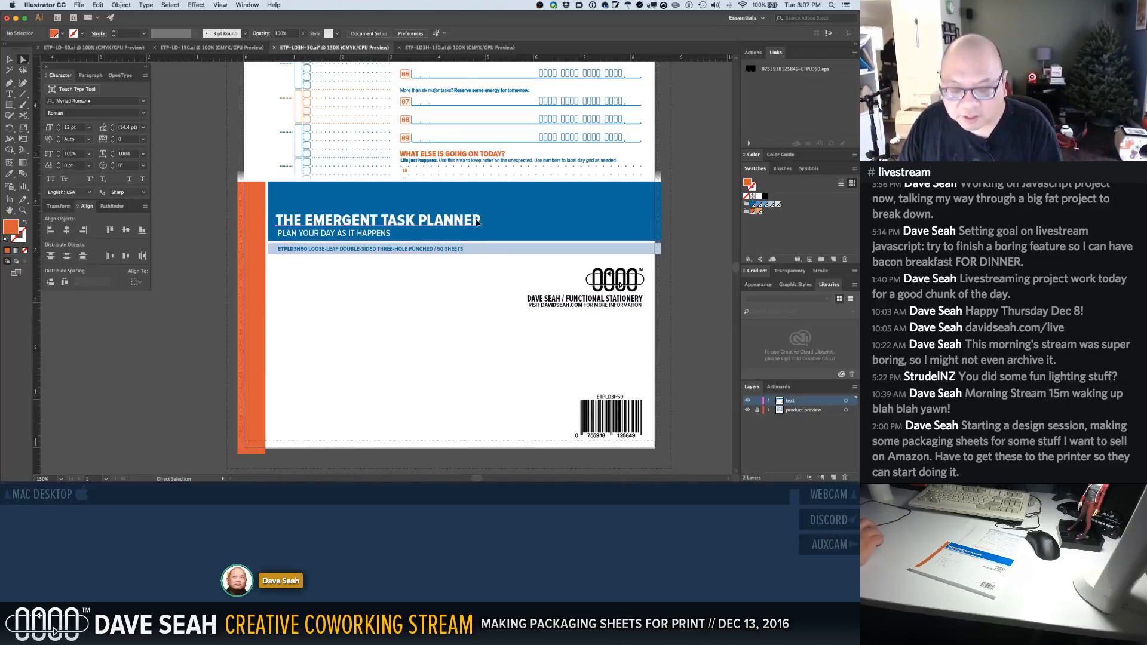
Insert a ™ glyph at the end of the title THE EMERGENT TASK PLANNER
key("t")
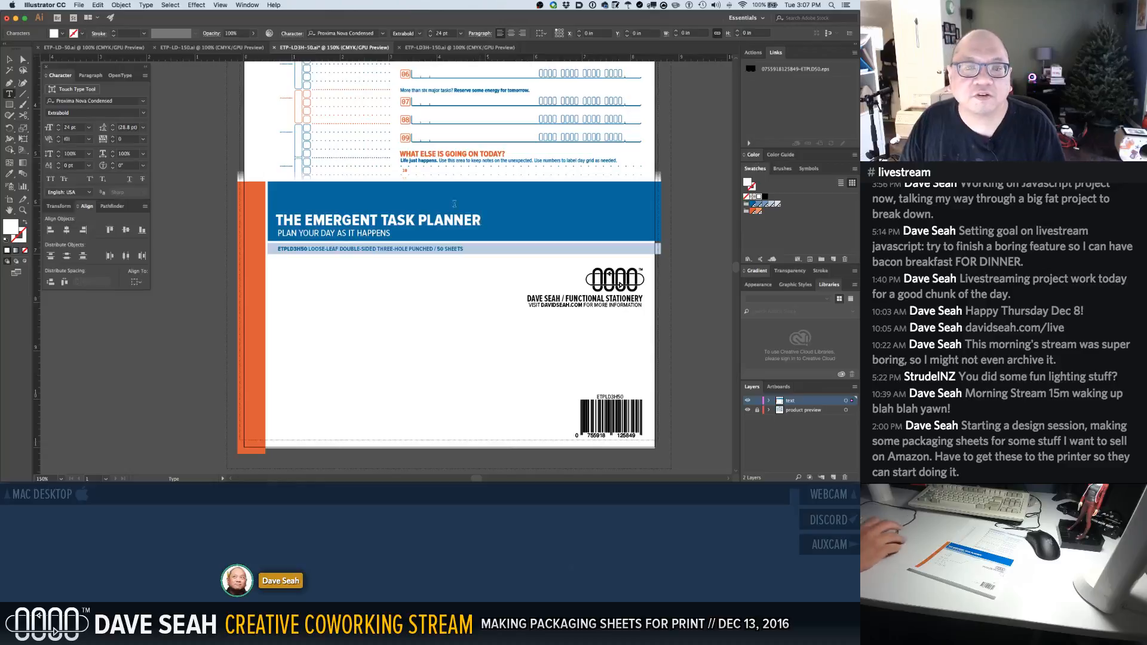
left_click(121, 5)
mouse_move(146, 5)
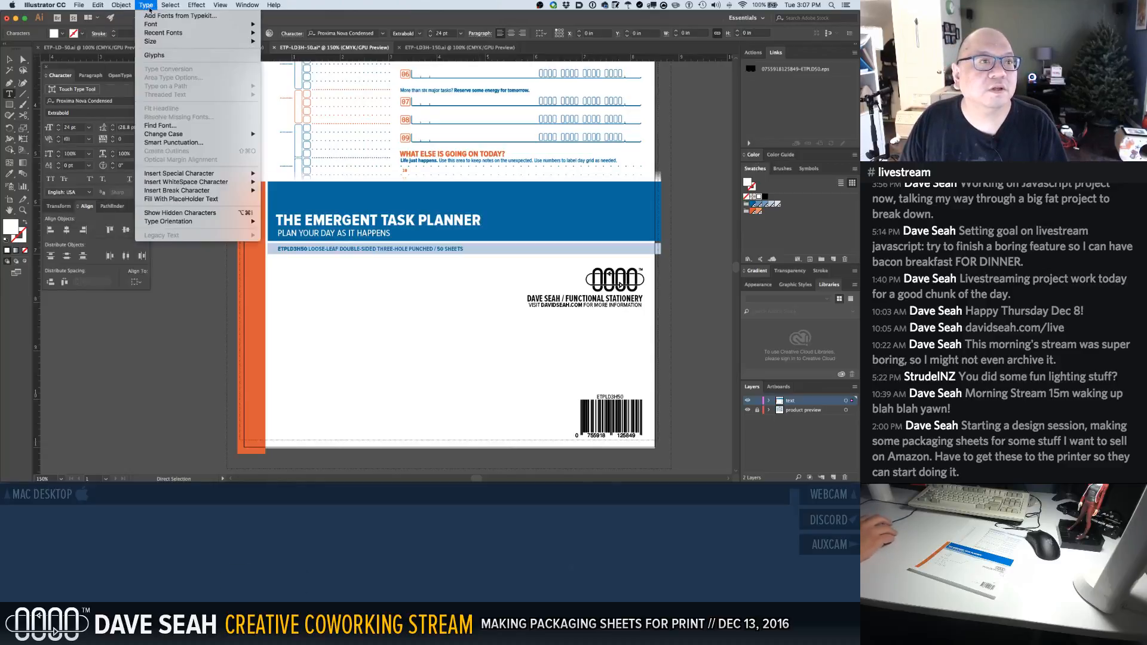
left_click(155, 55)
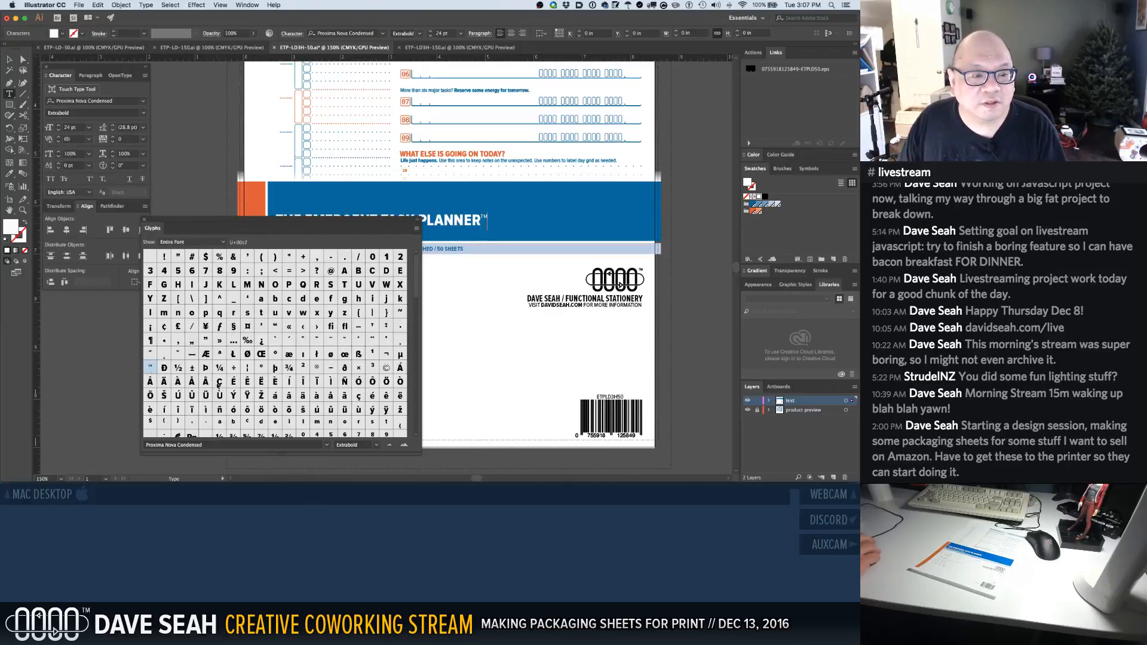
left_click(446, 280, "super")
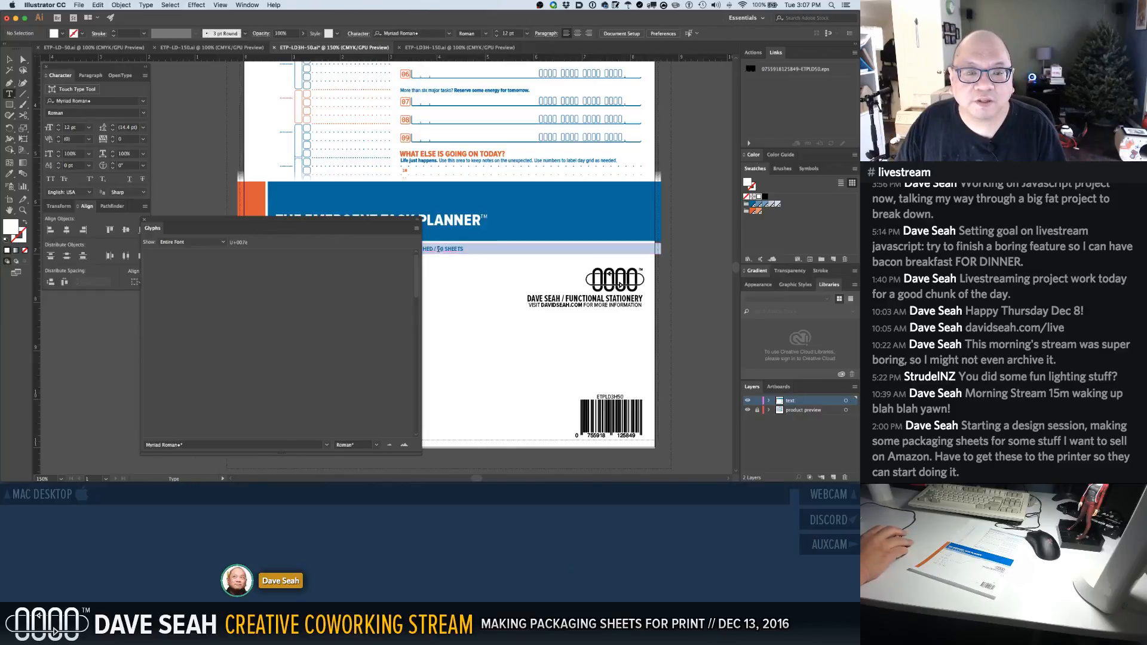
Place the text cursor before 50 SHEETS in the description line, and shrink and move the Glyphs panel clear of the cover text
left_click(439, 249)
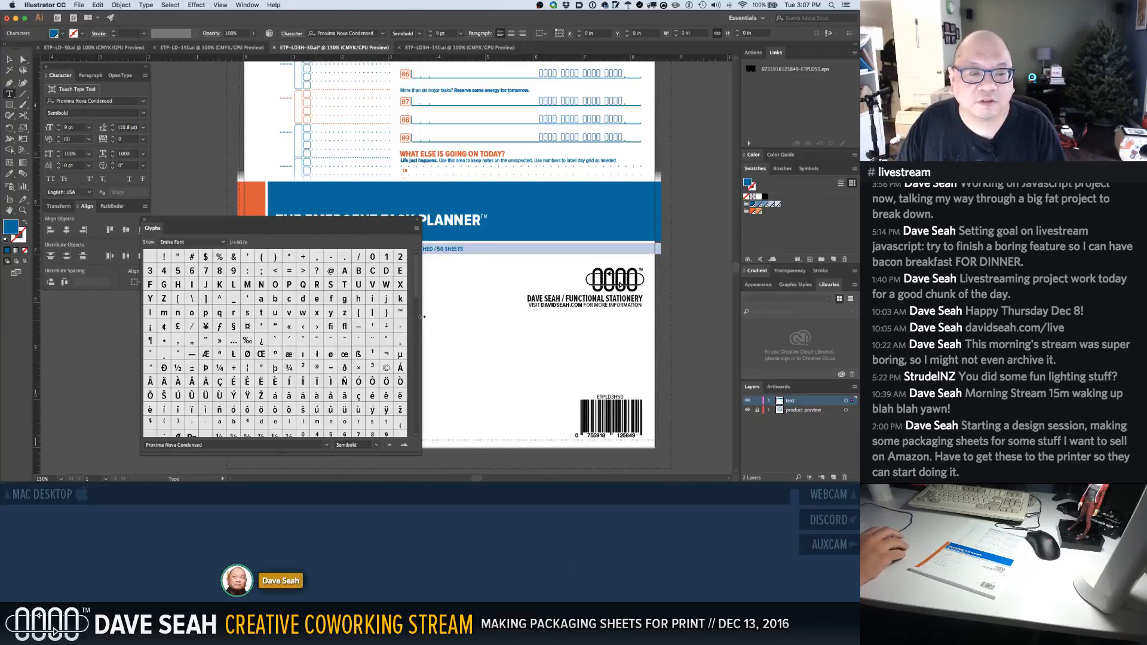
left_click_drag(326, 223, 212, 241)
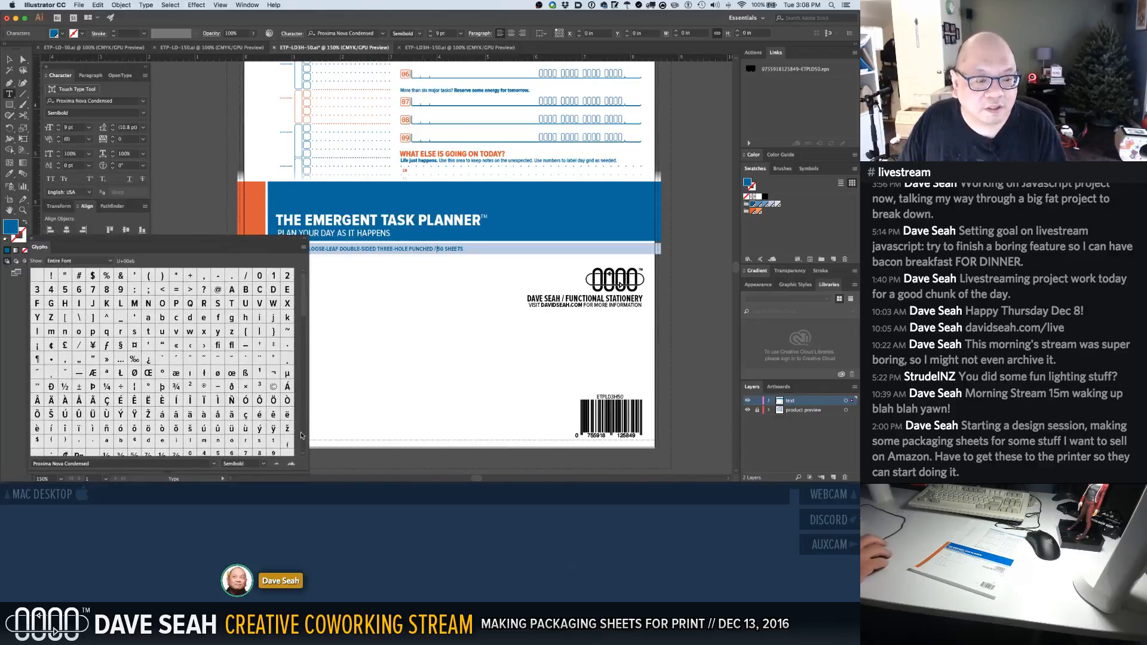
left_click_drag(305, 472, 233, 454)
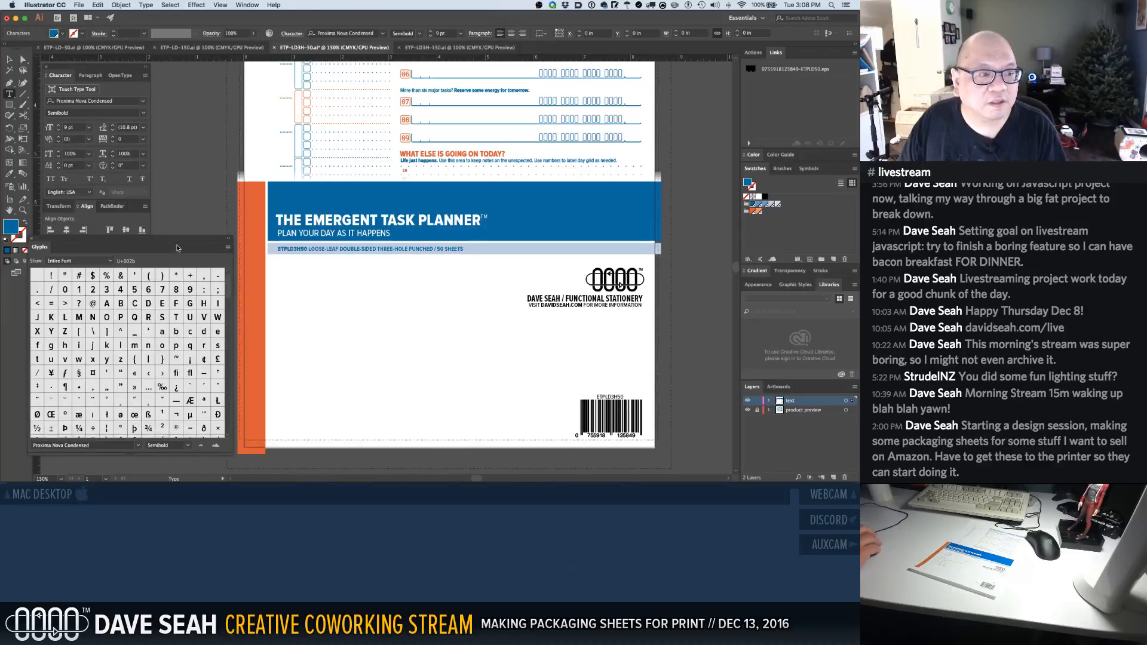
left_click_drag(176, 247, 169, 251)
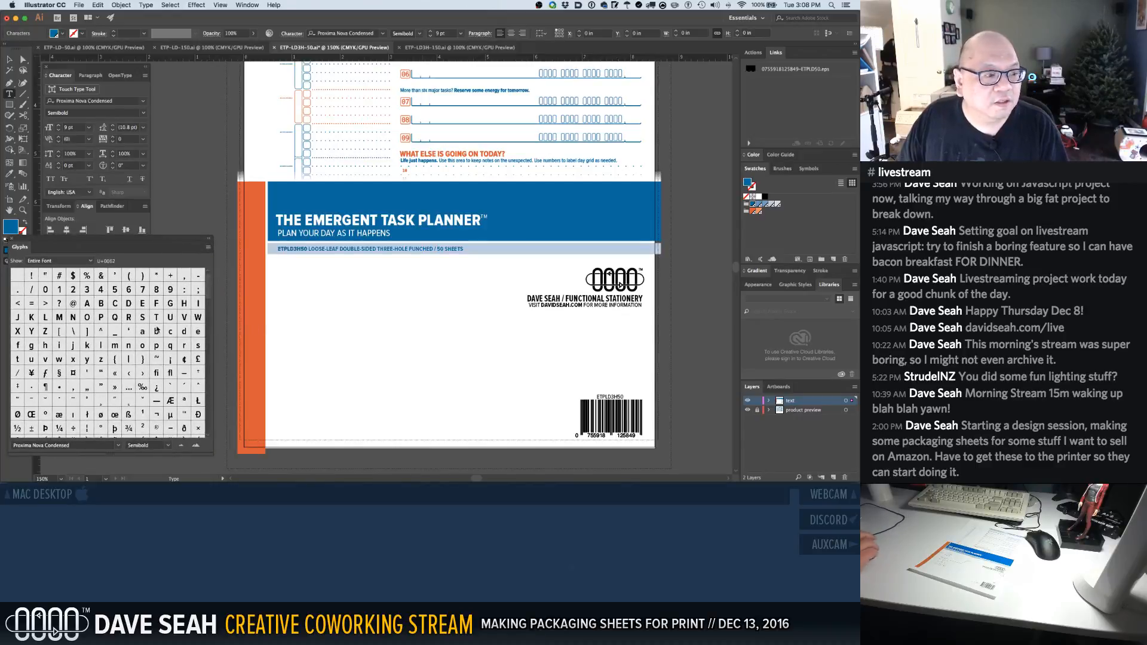
scroll(157, 330, "down", 2)
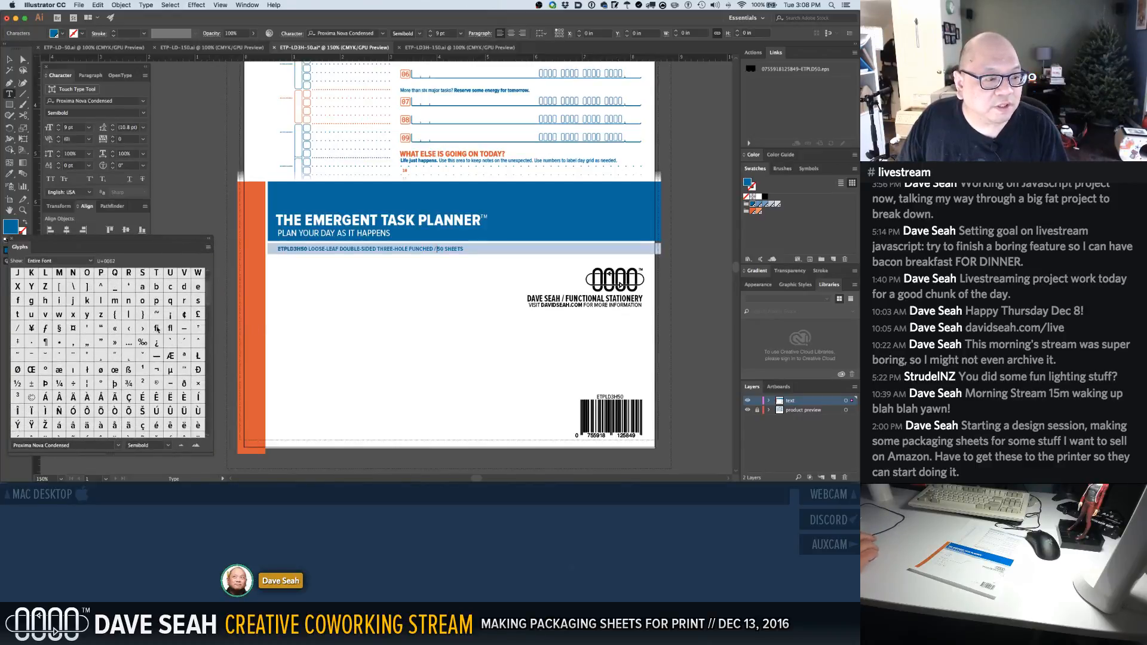
scroll(158, 330, "up", 1)
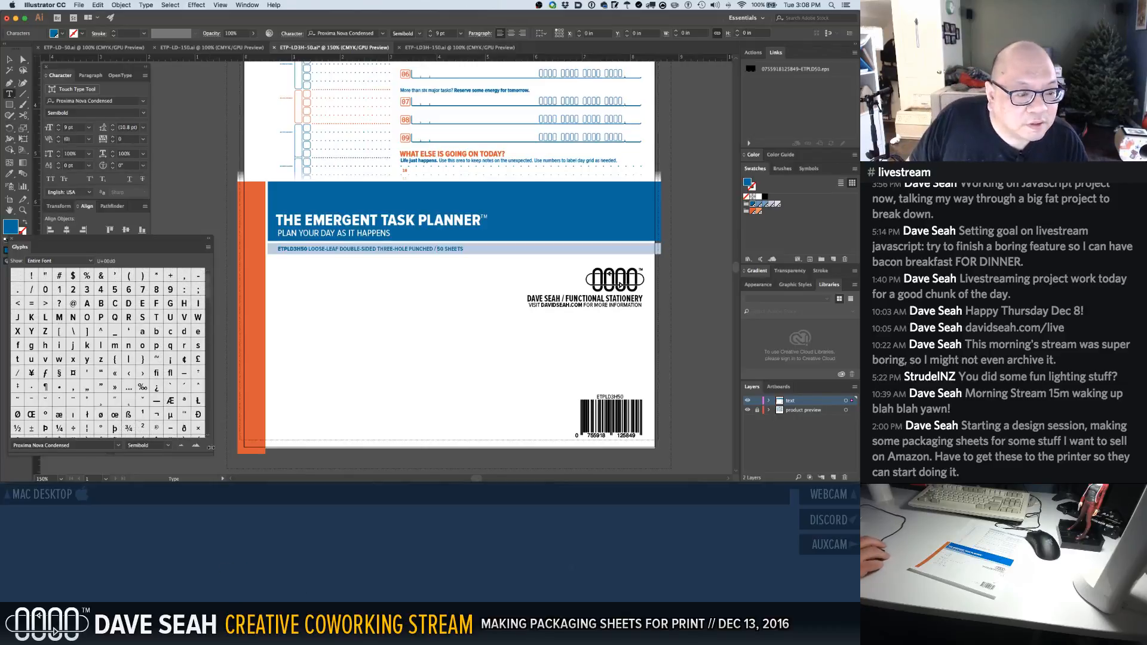
mouse_move(211, 456)
left_mouse_down()
mouse_move(226, 459)
mouse_move(217, 454)
left_mouse_up()
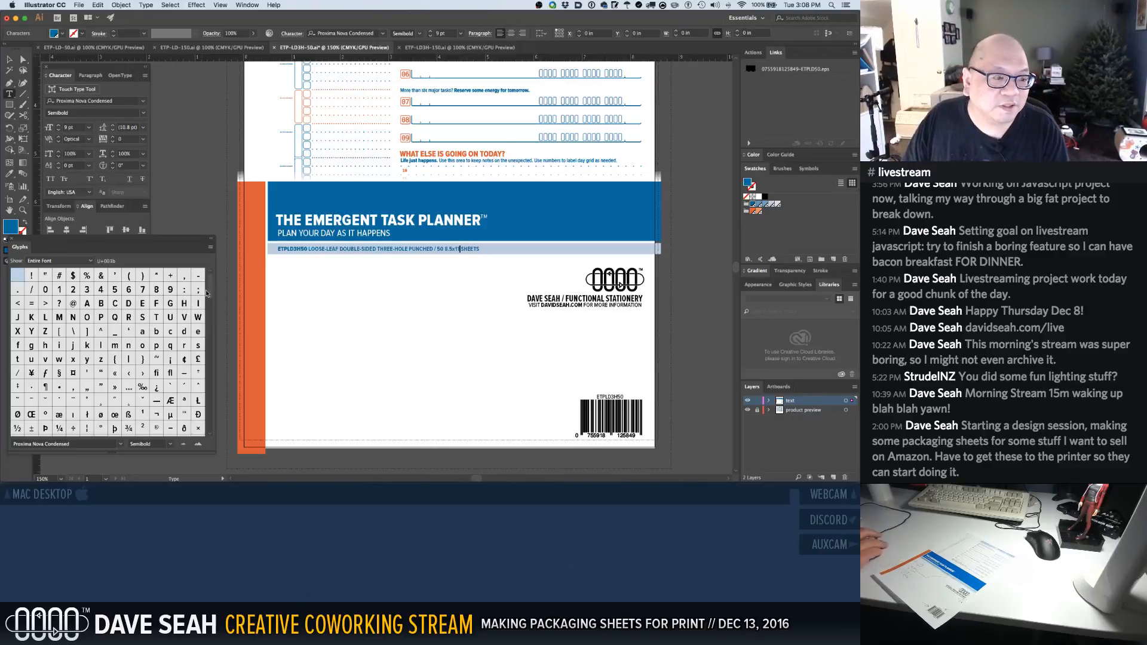
Add the sheet size 8.5x11″ before SHEETS in the description line, using the double-prime glyph as the inch mark
left_click_drag(210, 288, 212, 307)
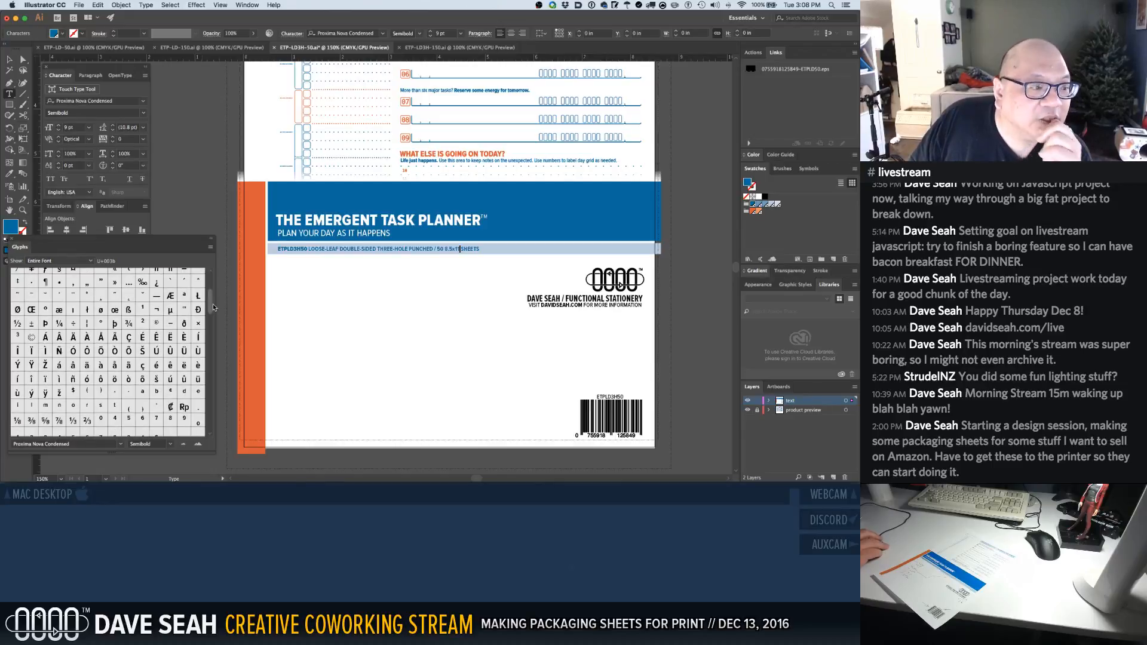
double_click(114, 297)
left_click_drag(210, 293, 209, 272)
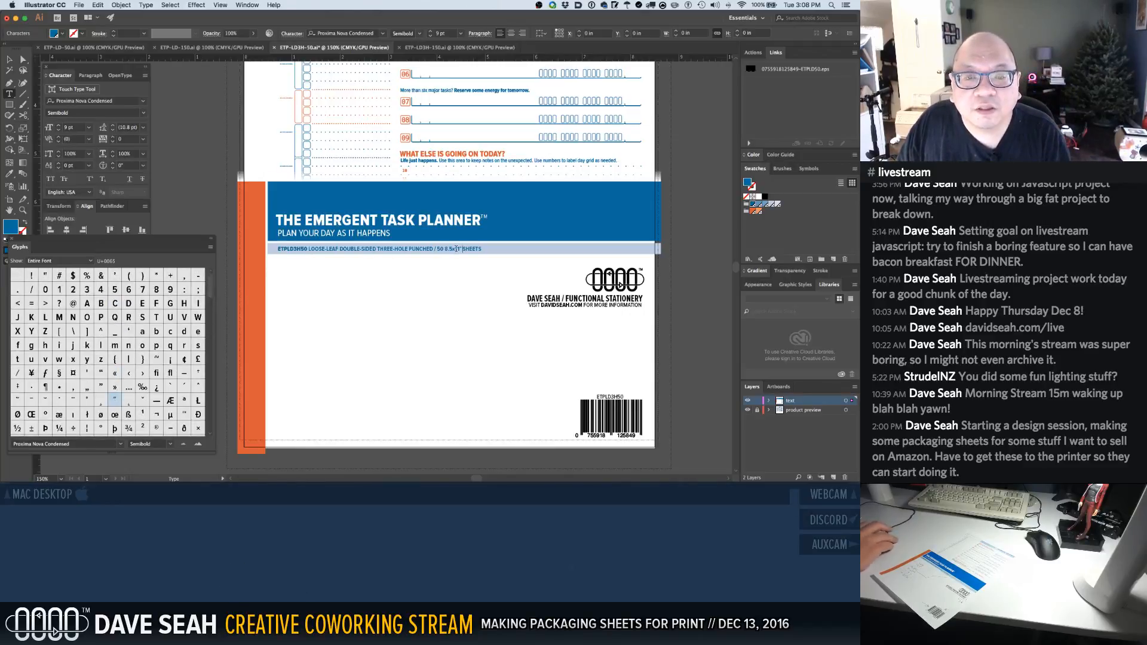
Replace the x in the description line's sheet size with the multiplication sign glyph (×)
left_click_drag(451, 249, 456, 250)
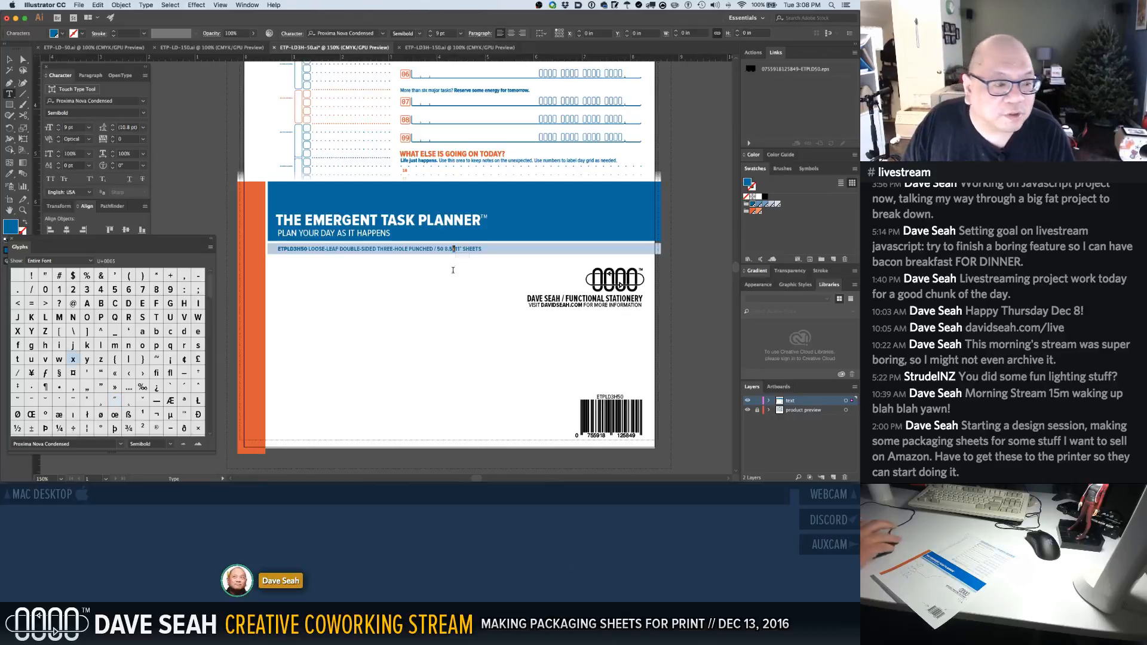
scroll(174, 354, "down", 1)
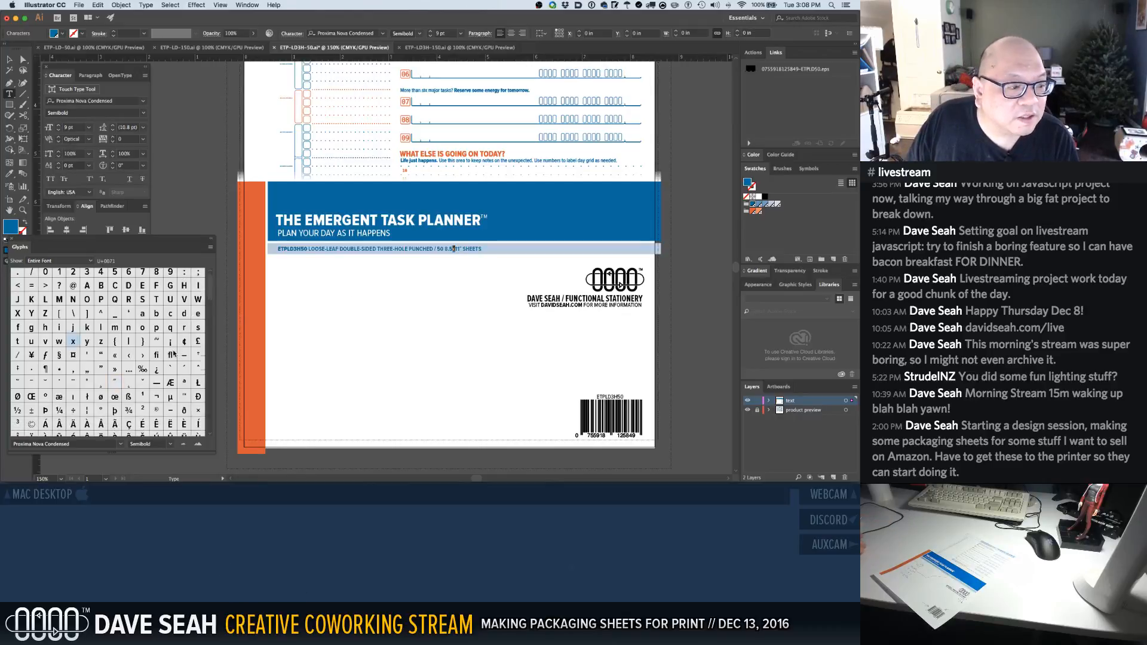
scroll(173, 354, "down", 1)
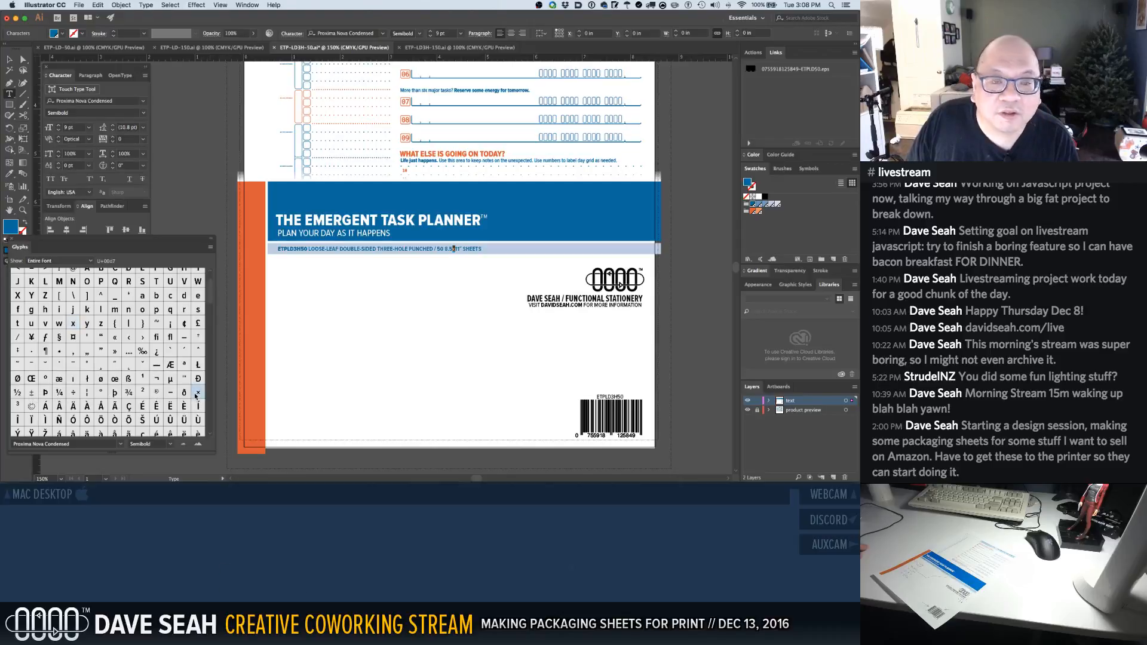
left_click(369, 300)
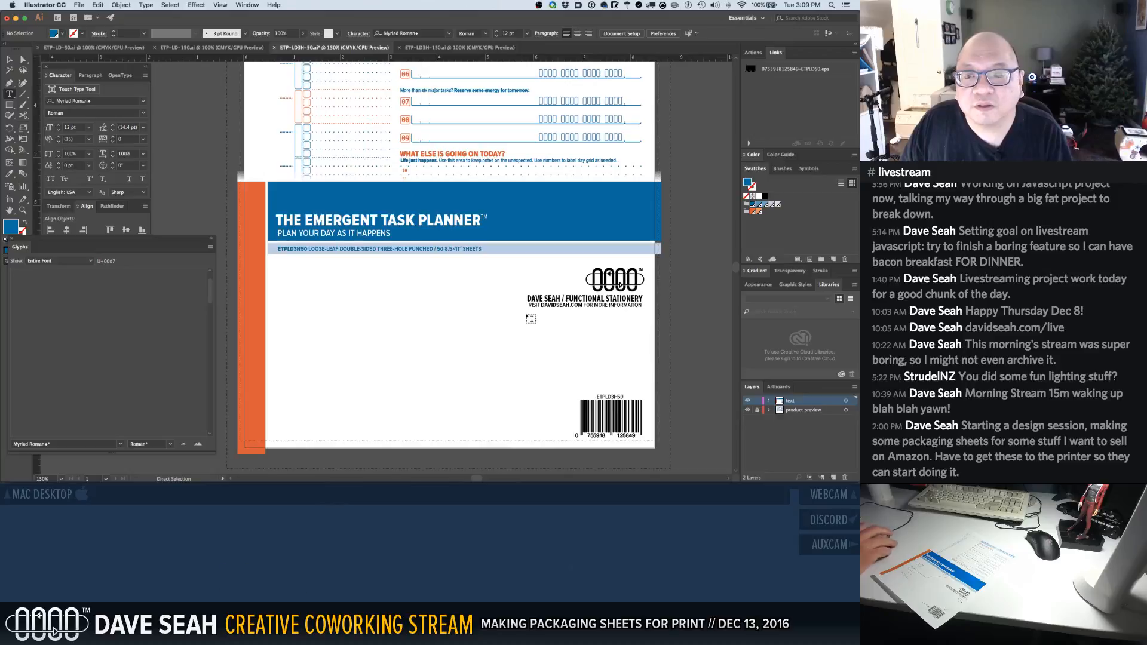
Leave text editing with nothing selected and save the 50-sheet three-hole-punched document
left_click(613, 396)
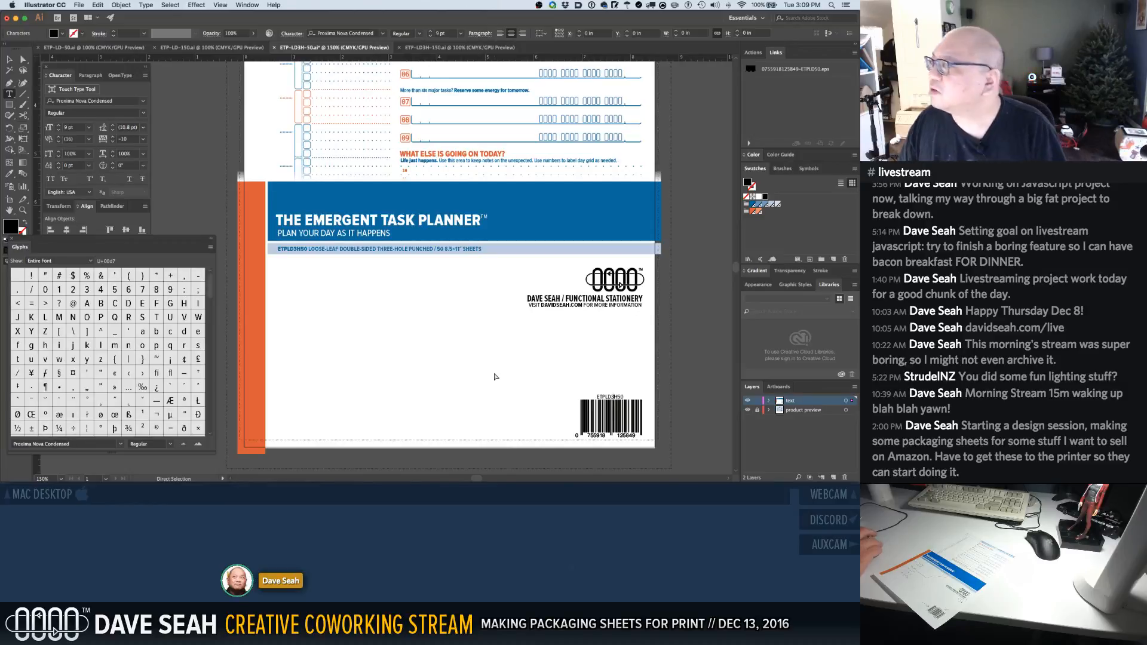
left_click(500, 398)
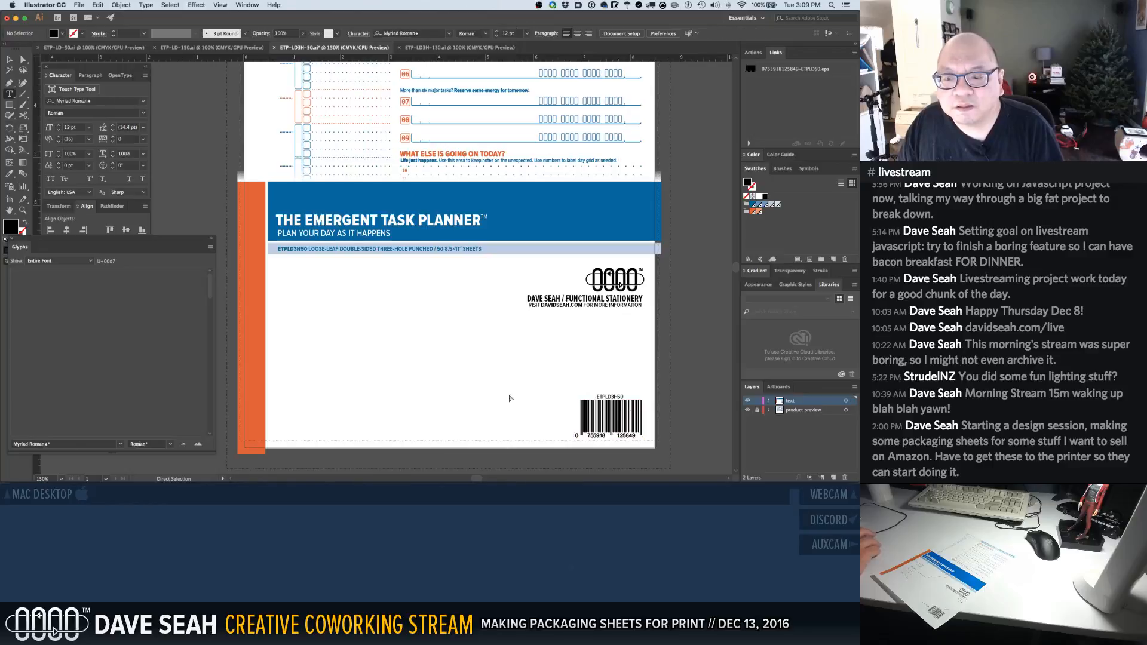
key("super+s")
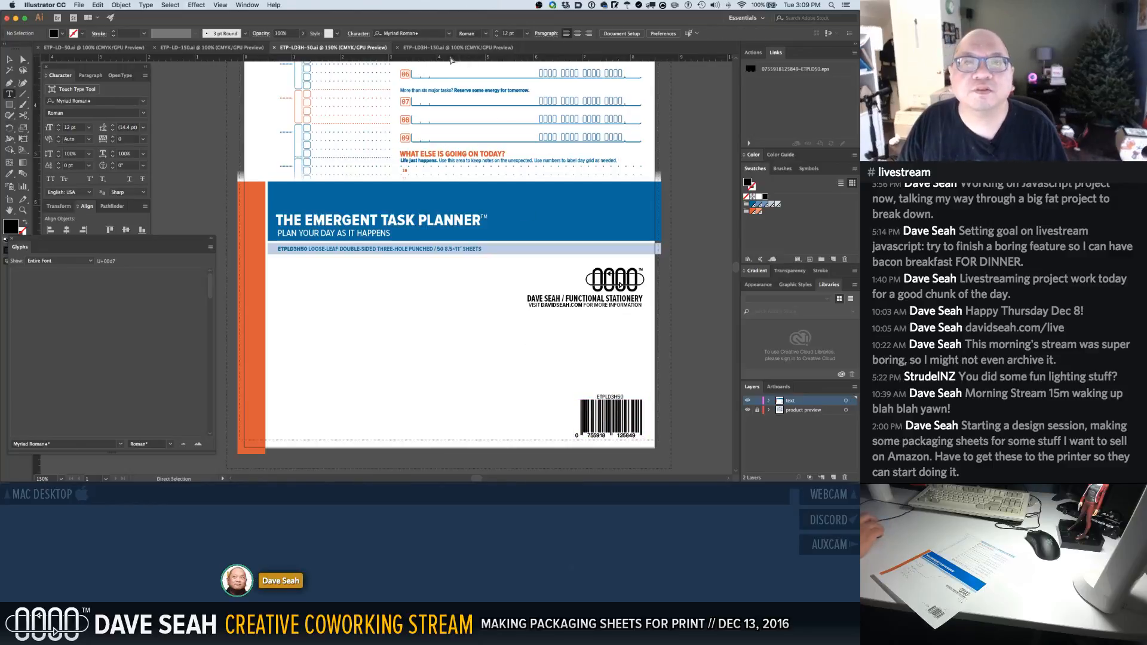
In ETP-LD3H-150.ai, change the sheet count in the description line to 150 and save the document
left_click(452, 48)
left_click_drag(334, 290, 431, 344)
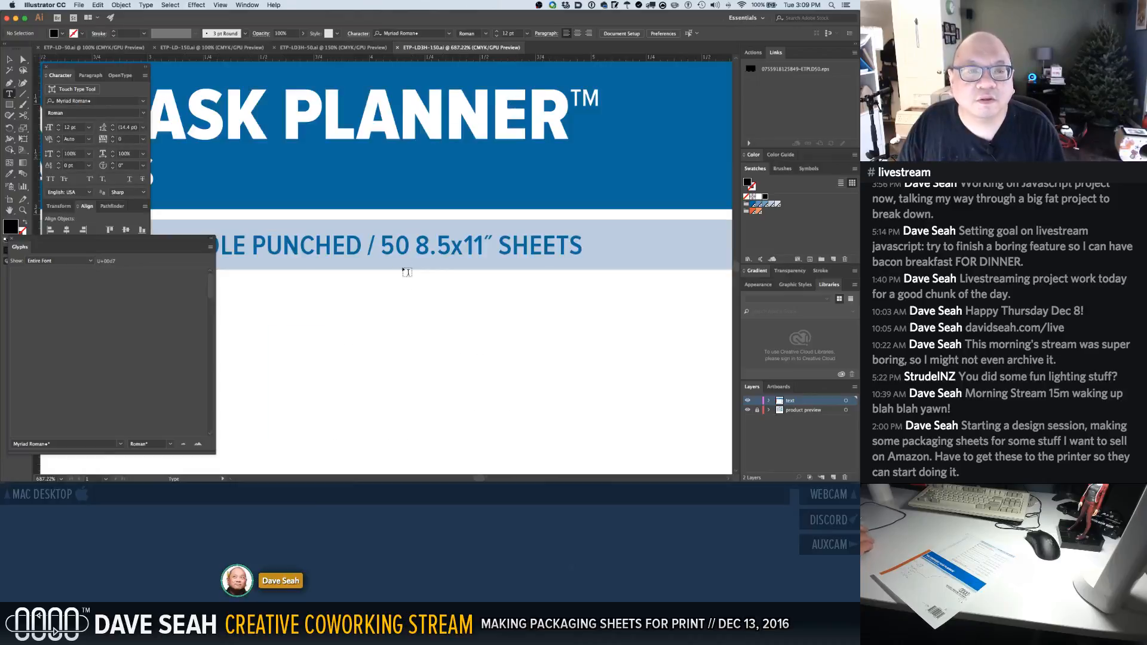
left_click(383, 246)
type("1")
key("super+shift+a")
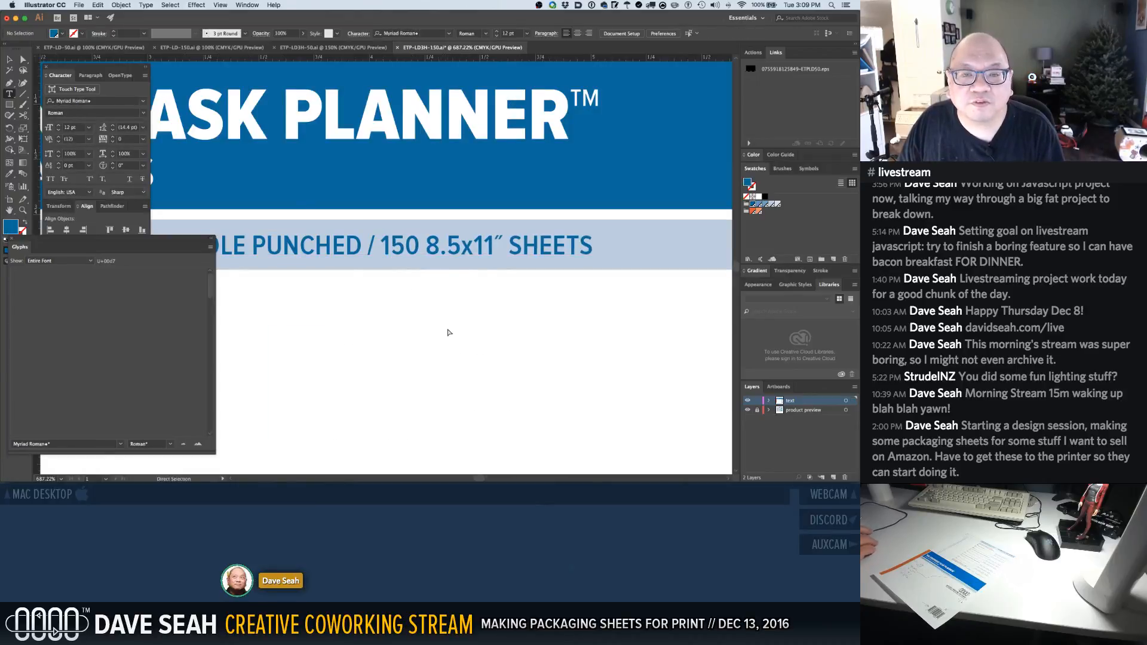
key("super+1")
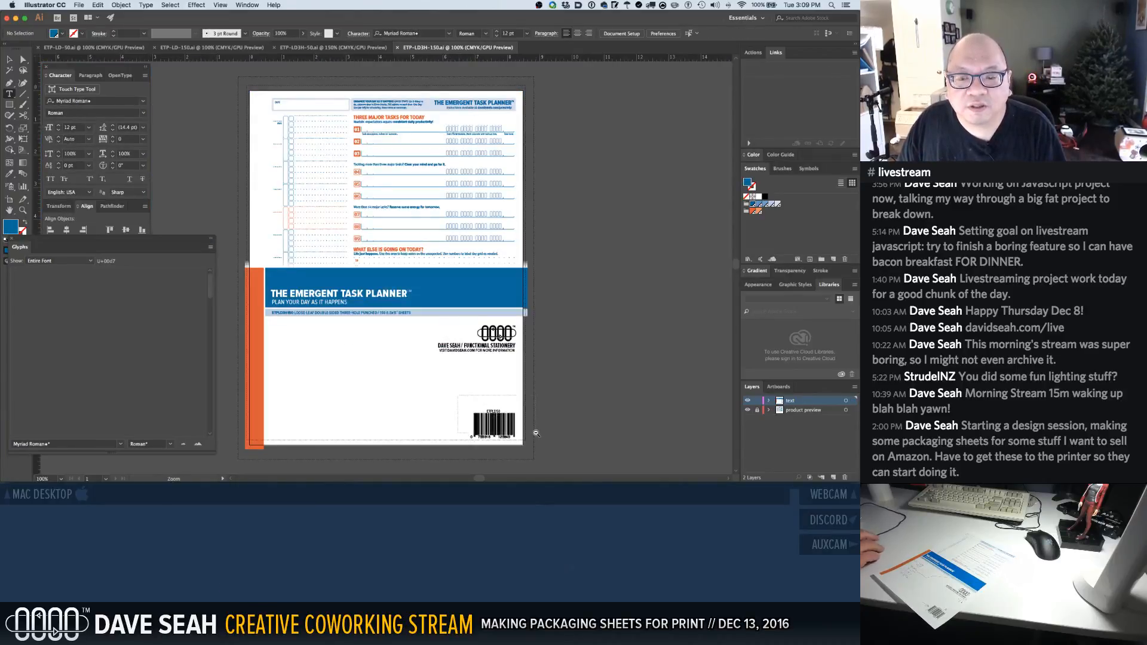
Change the product code above the barcode to ETPLD150
key("super+minus")
left_click_drag(380, 241, 457, 322)
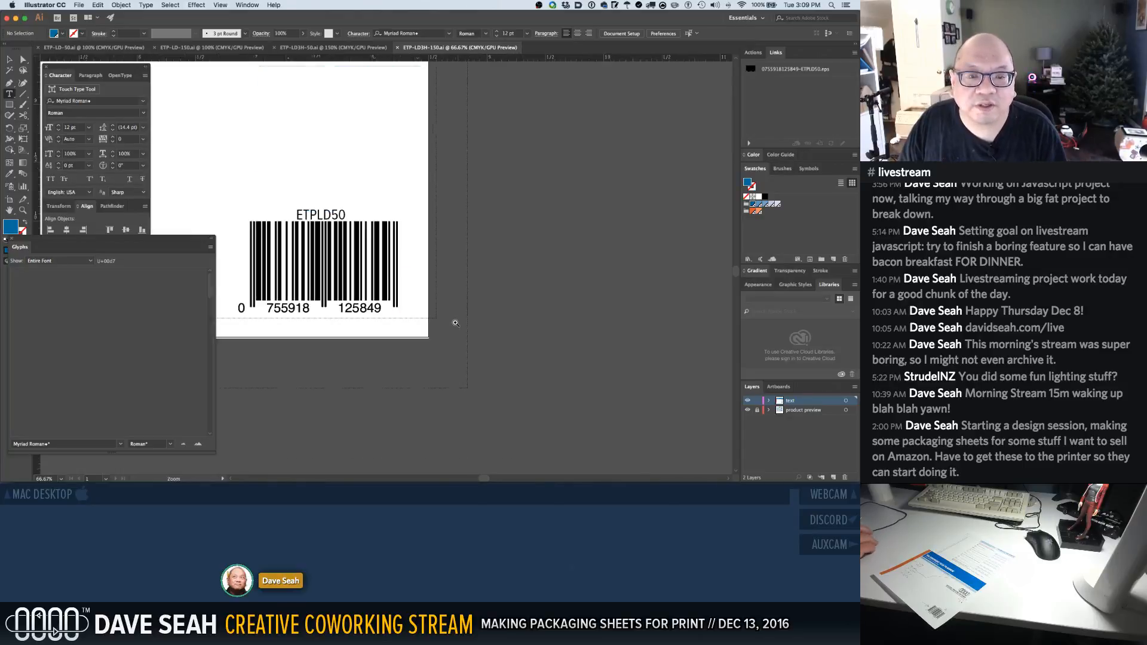
left_click(332, 213)
type("1")
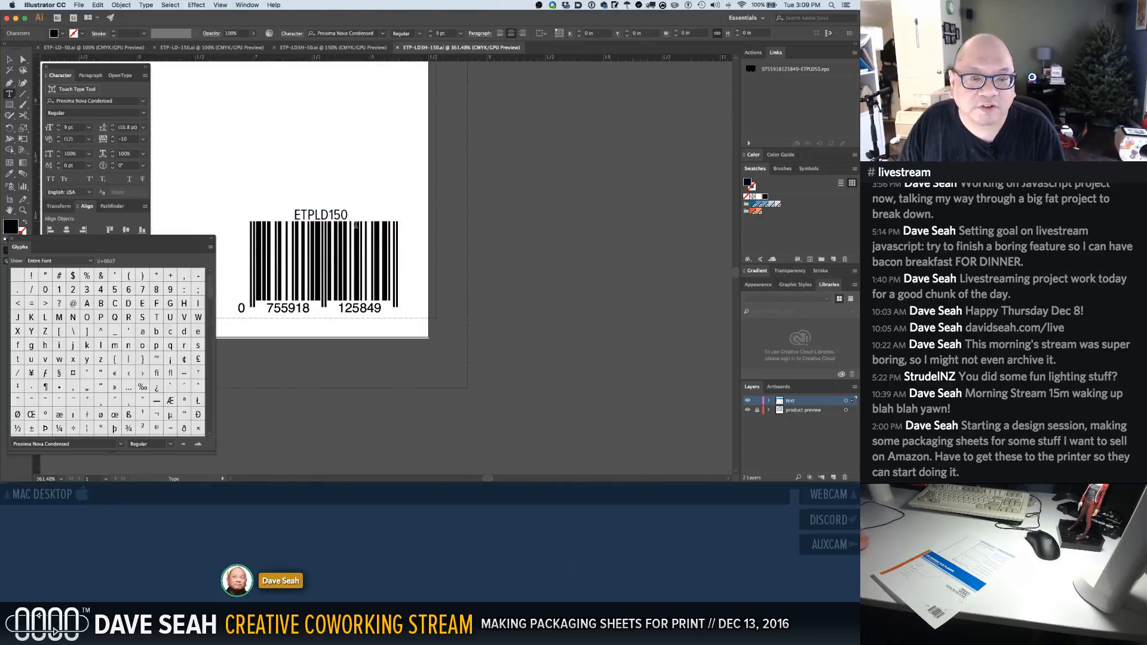
key("super+shift+a")
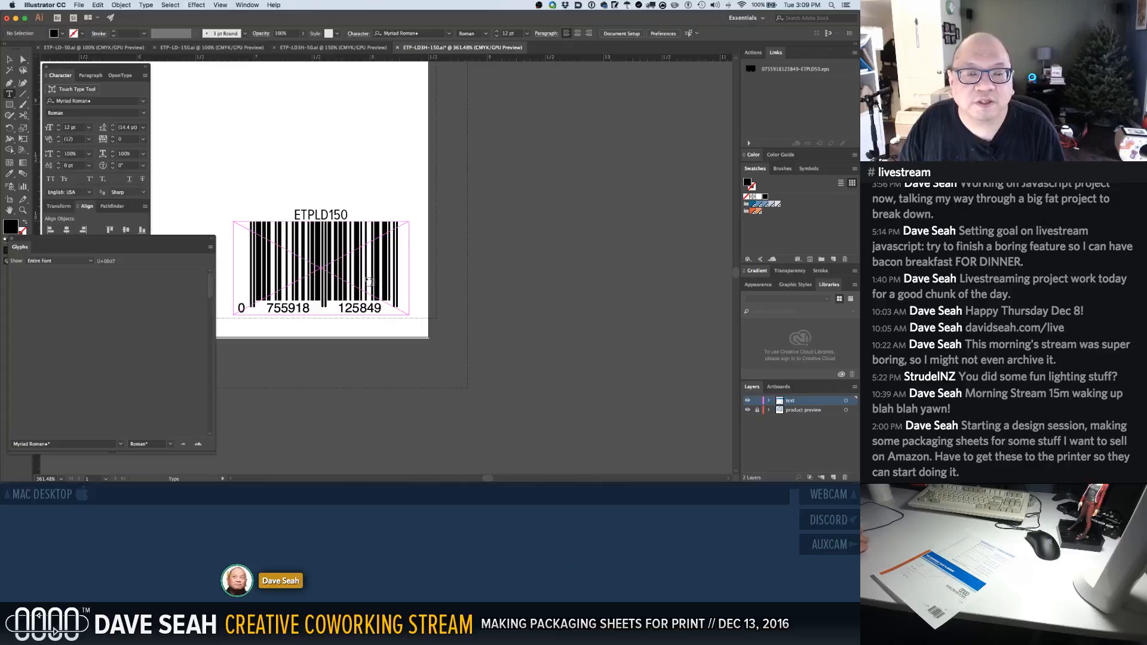
left_click(784, 71)
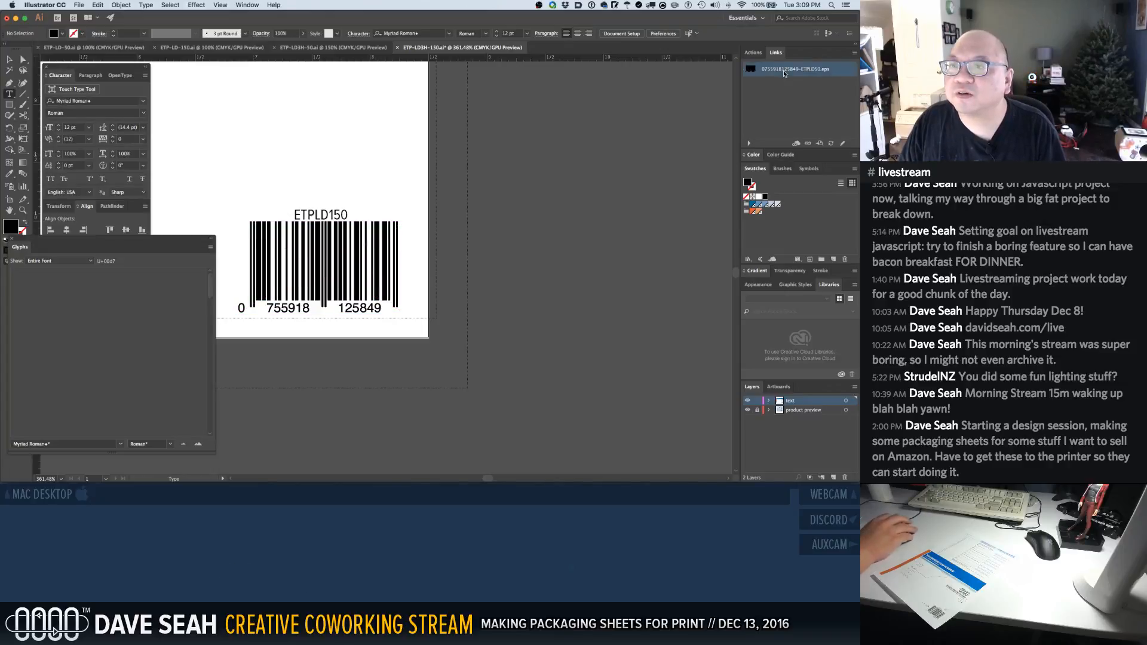
double_click(783, 69)
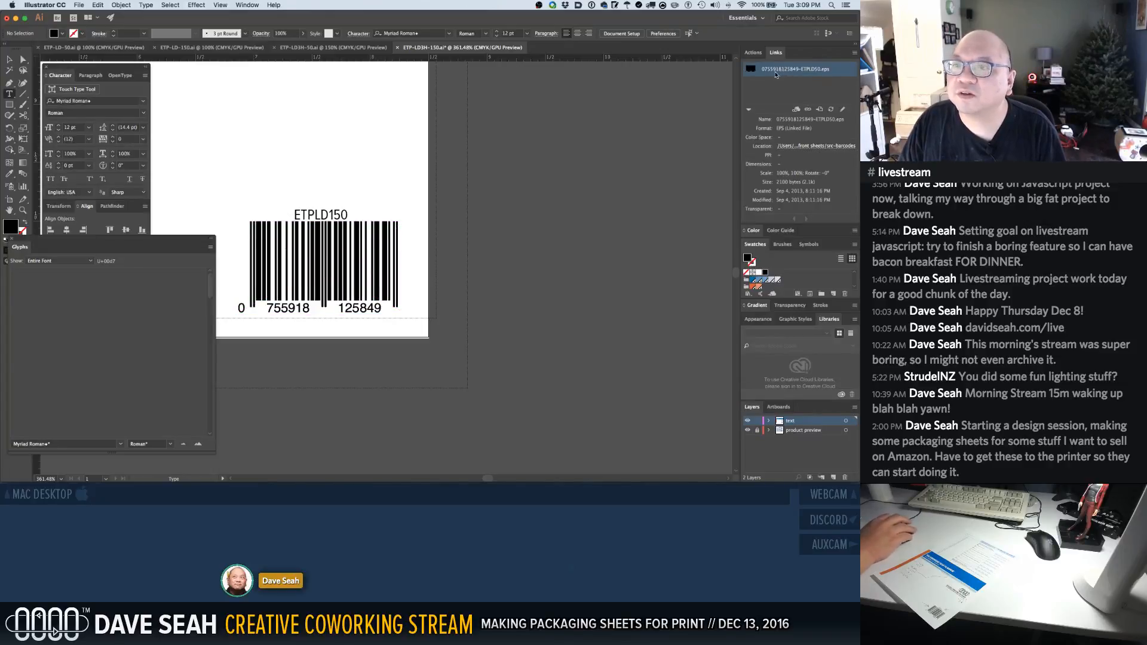
double_click(801, 70)
left_click(807, 110)
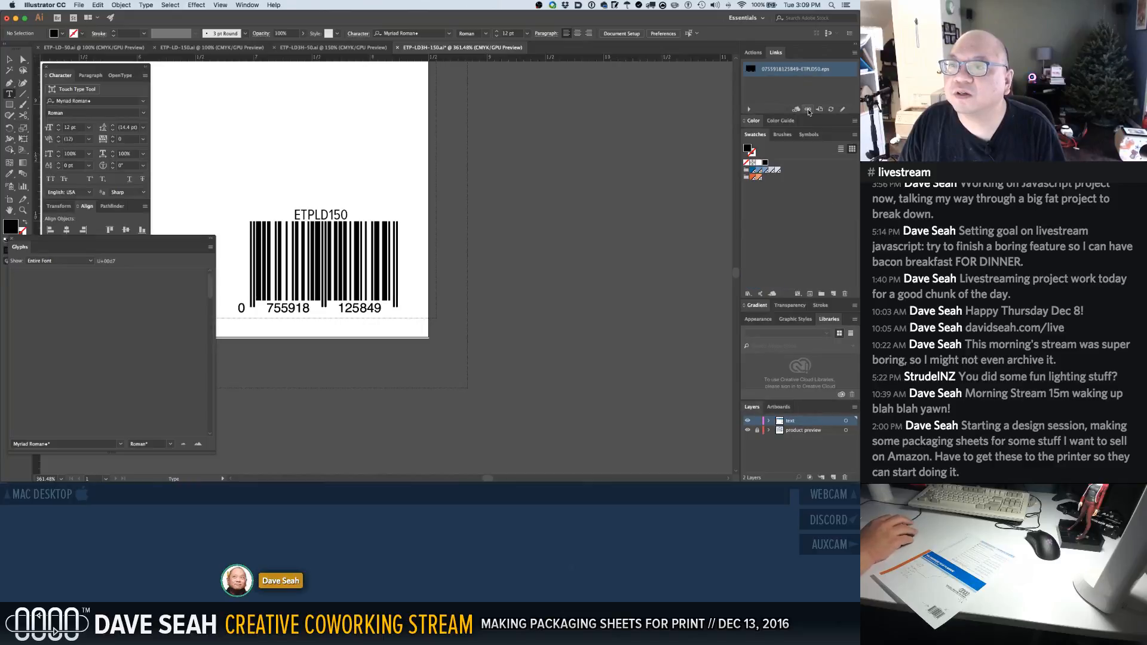
left_click(555, 161)
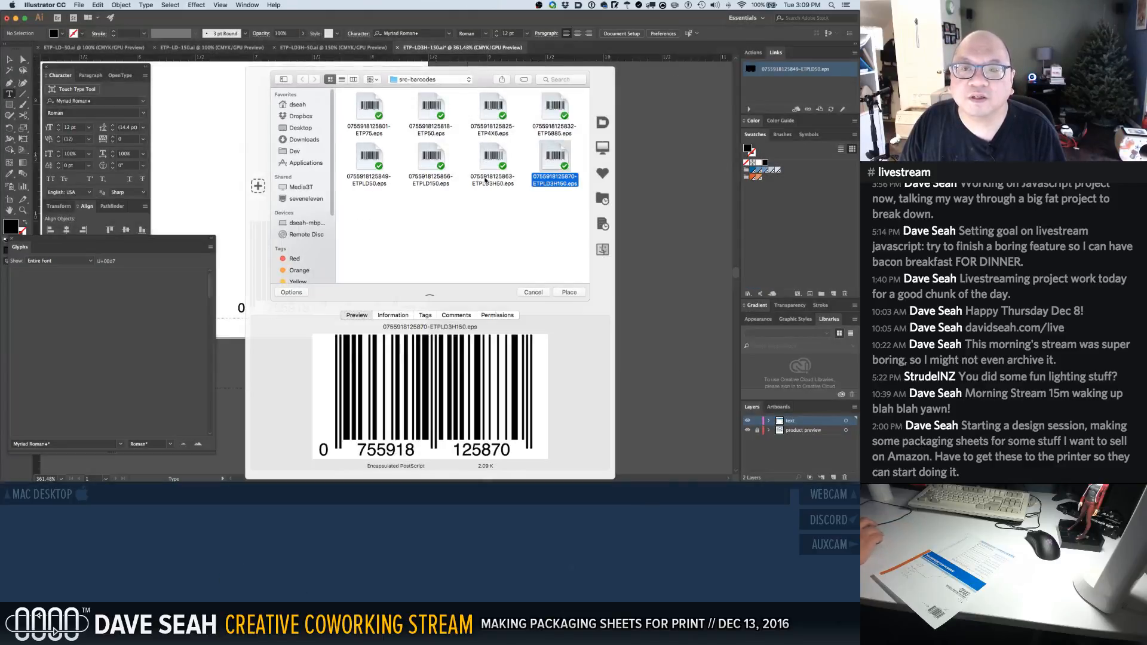
double_click(546, 165)
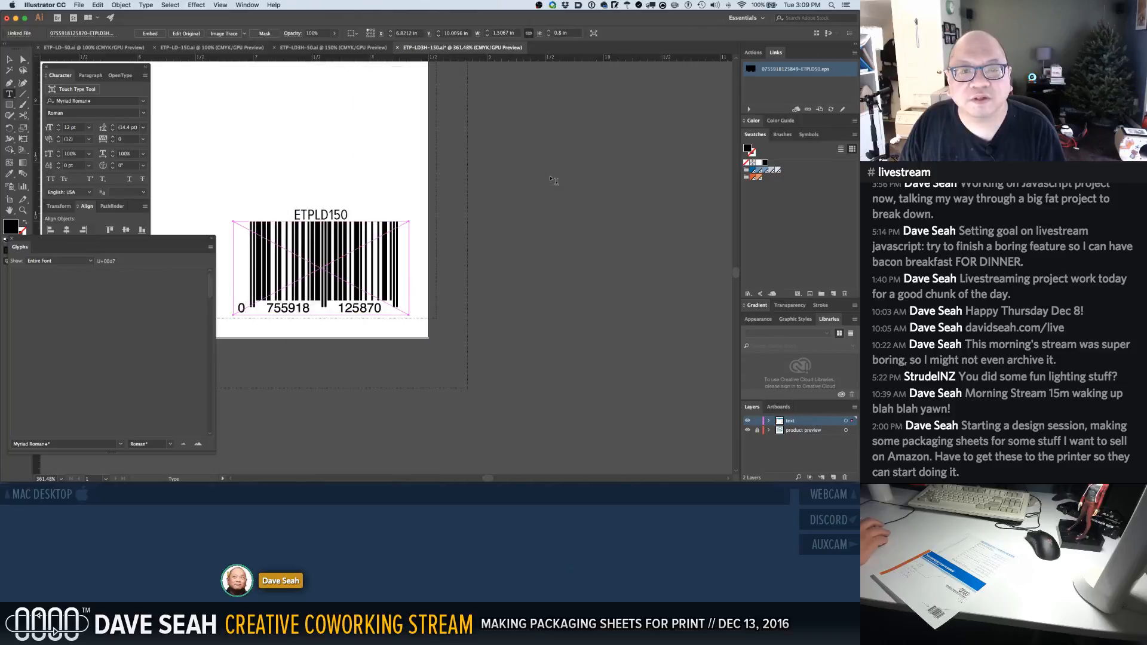
left_click(520, 283, "super")
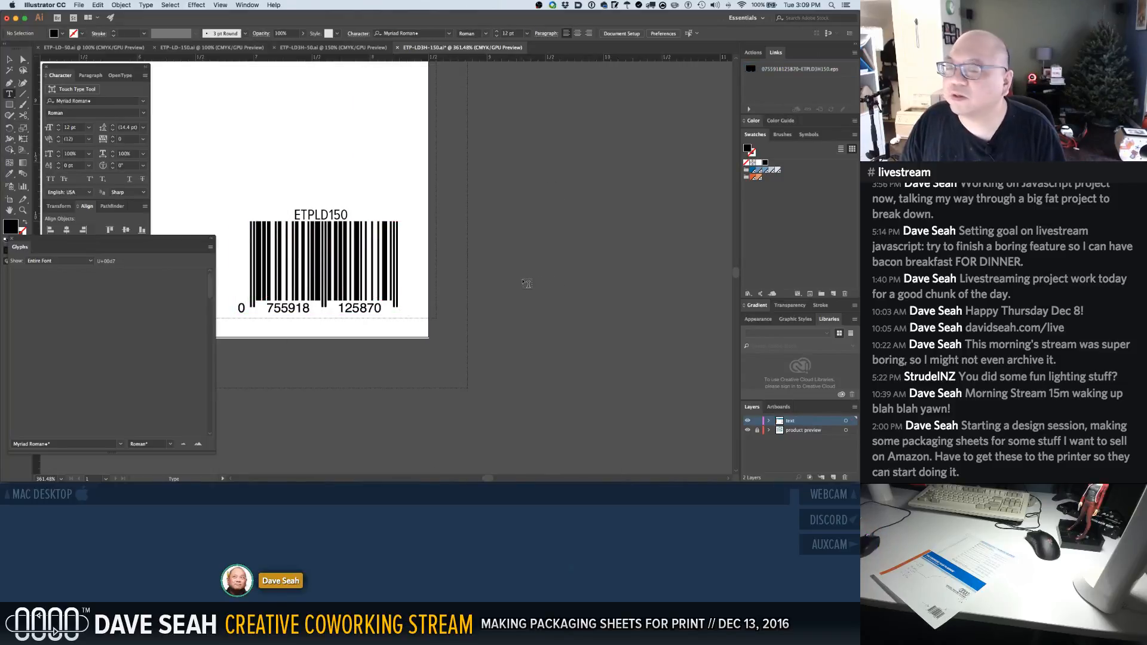
key("super+m")
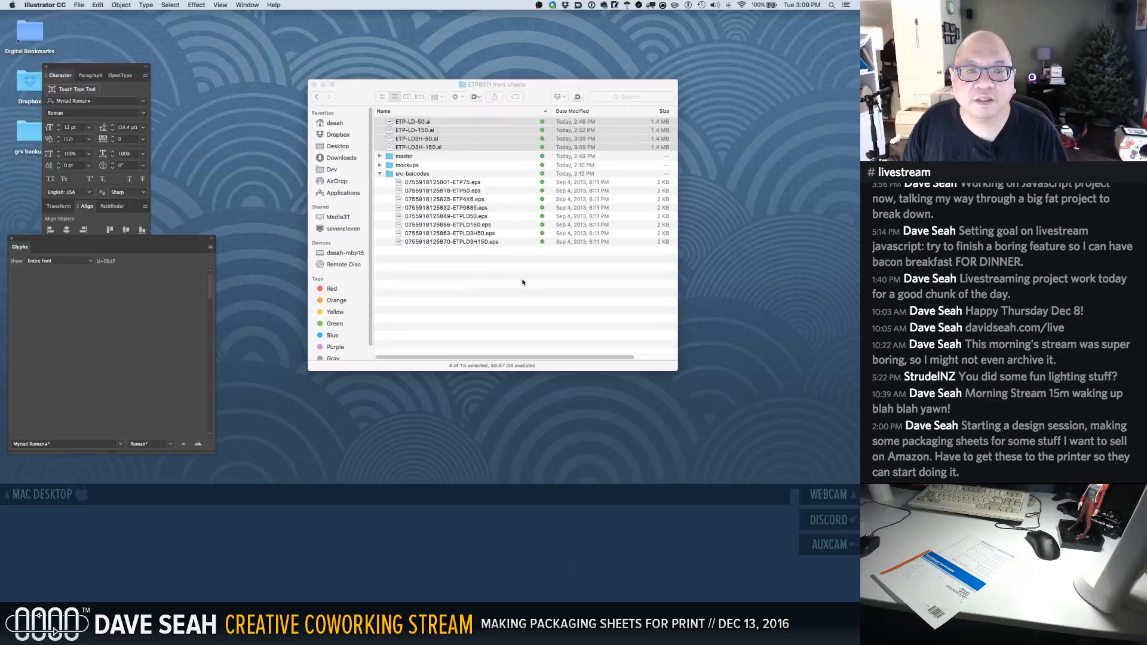
key("ctrl+Left")
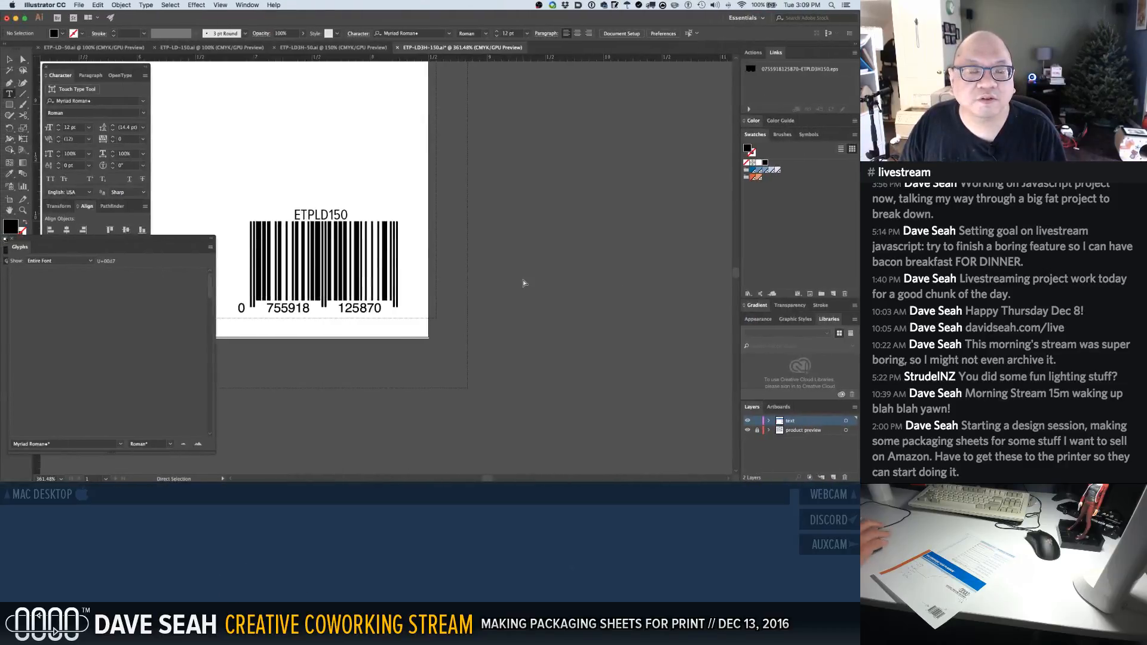
Replace the x in the description line's 8.5x11 sheet size with the multiplication sign glyph (×)
key("super+0")
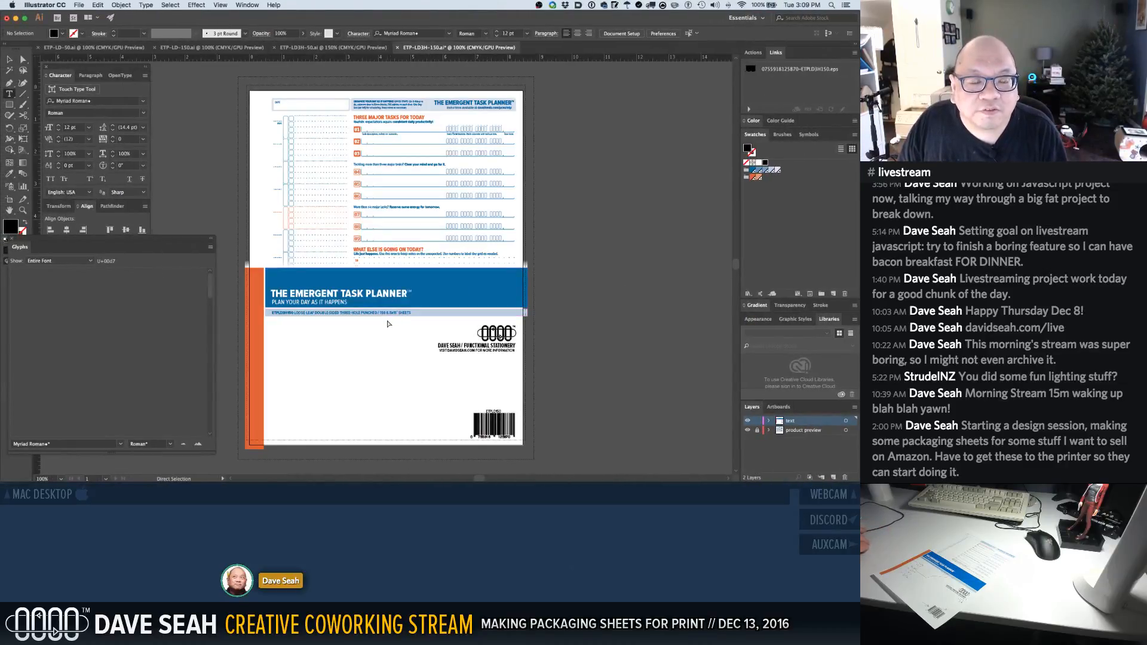
left_click_drag(359, 300, 443, 338)
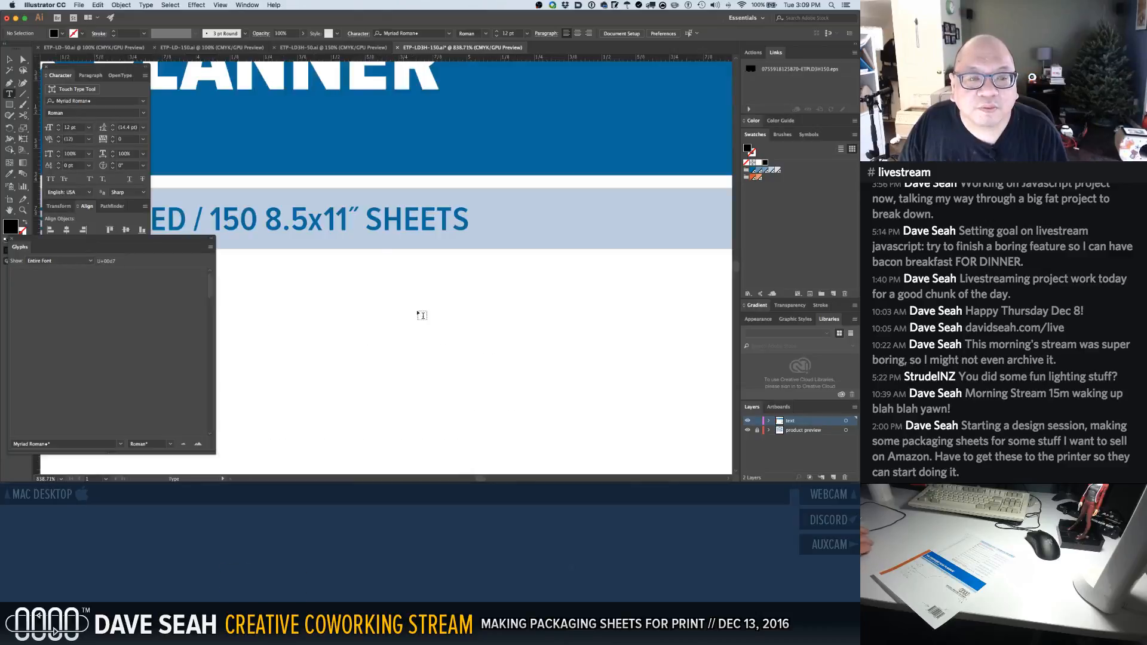
left_click_drag(308, 222, 320, 221)
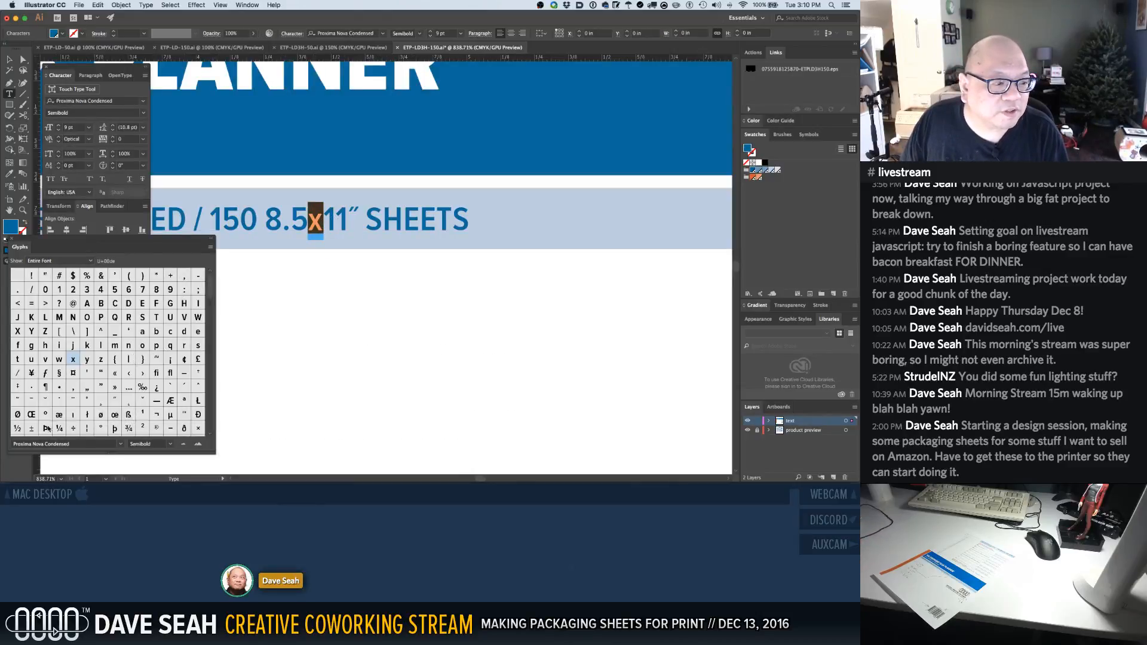
double_click(198, 428)
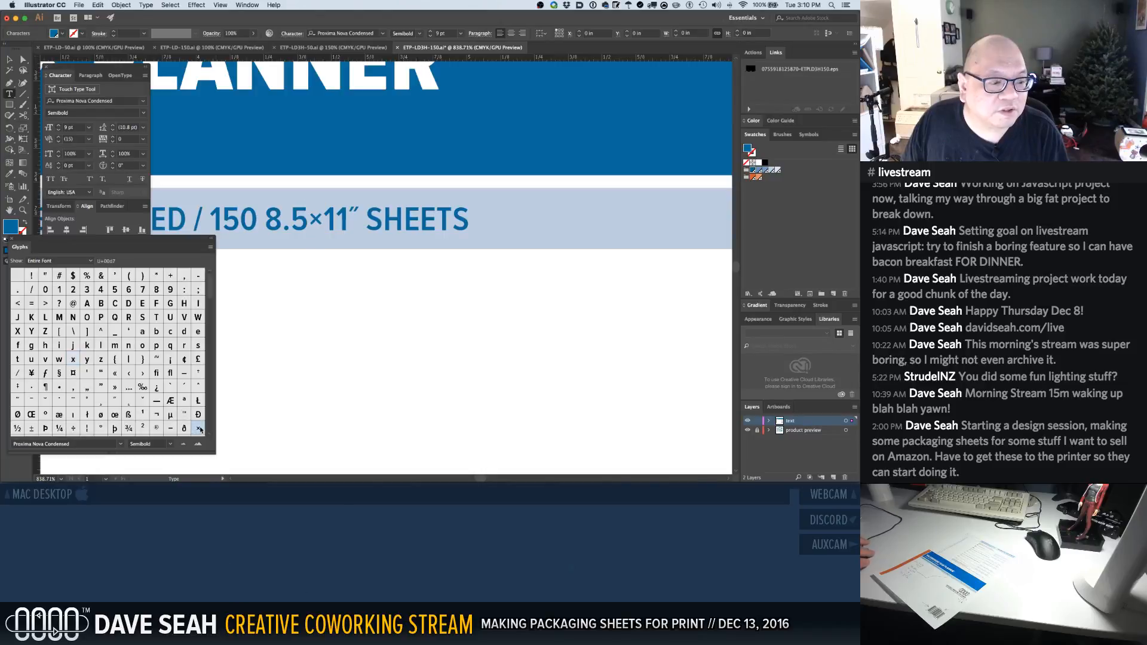
left_click(316, 279, "super")
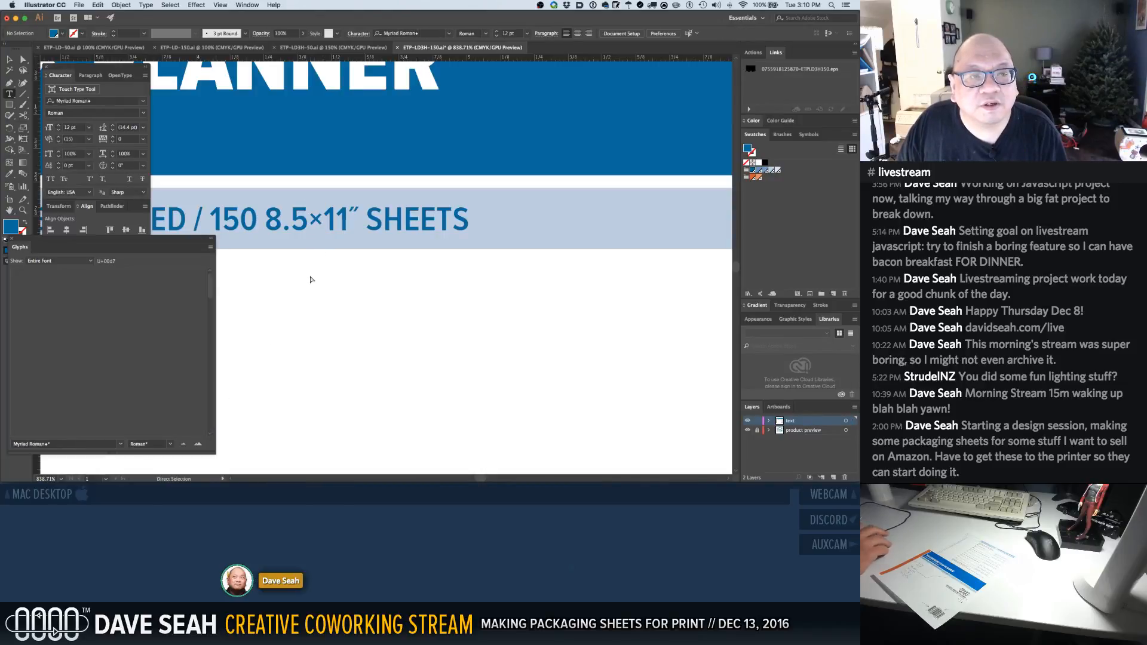
key("super+1")
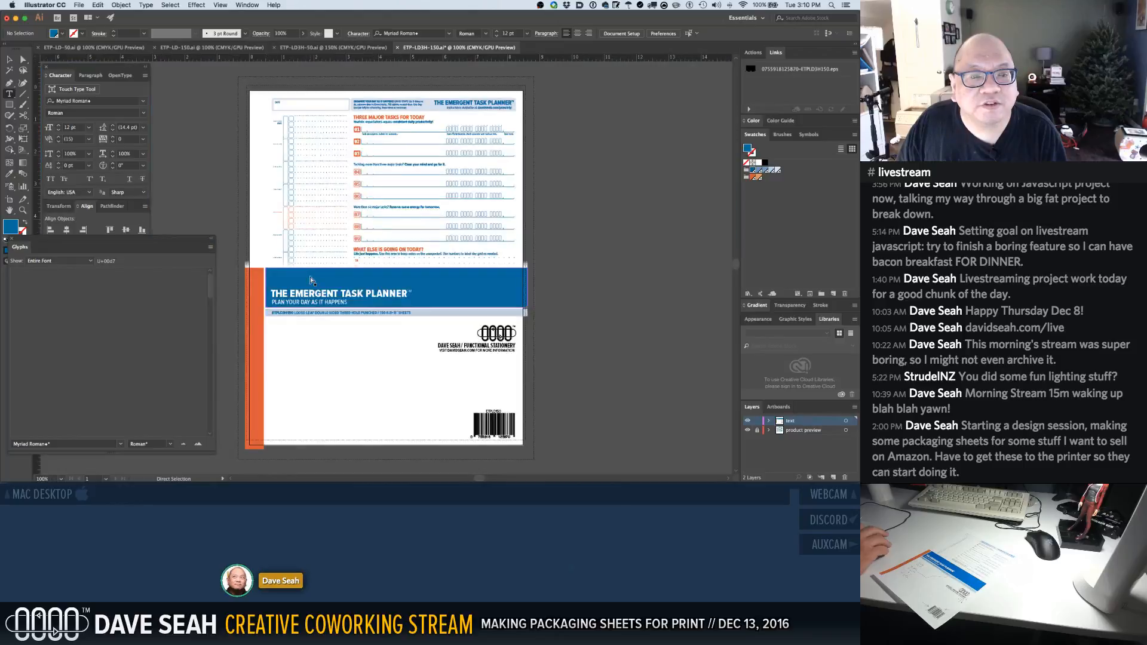
left_click(323, 47)
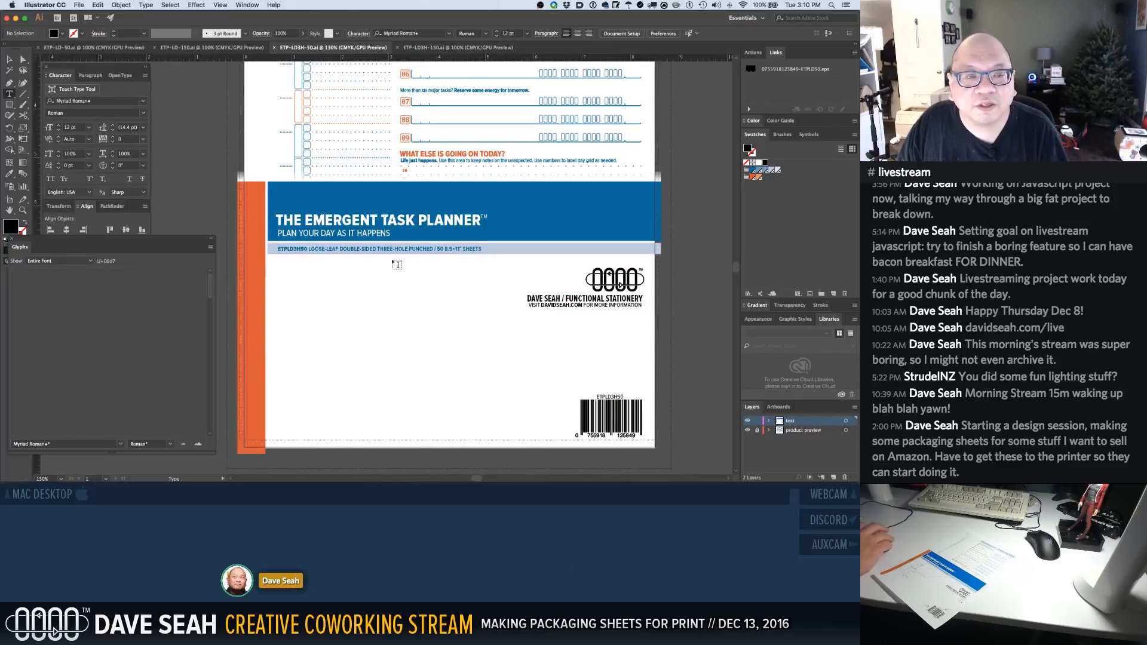
left_click(422, 46)
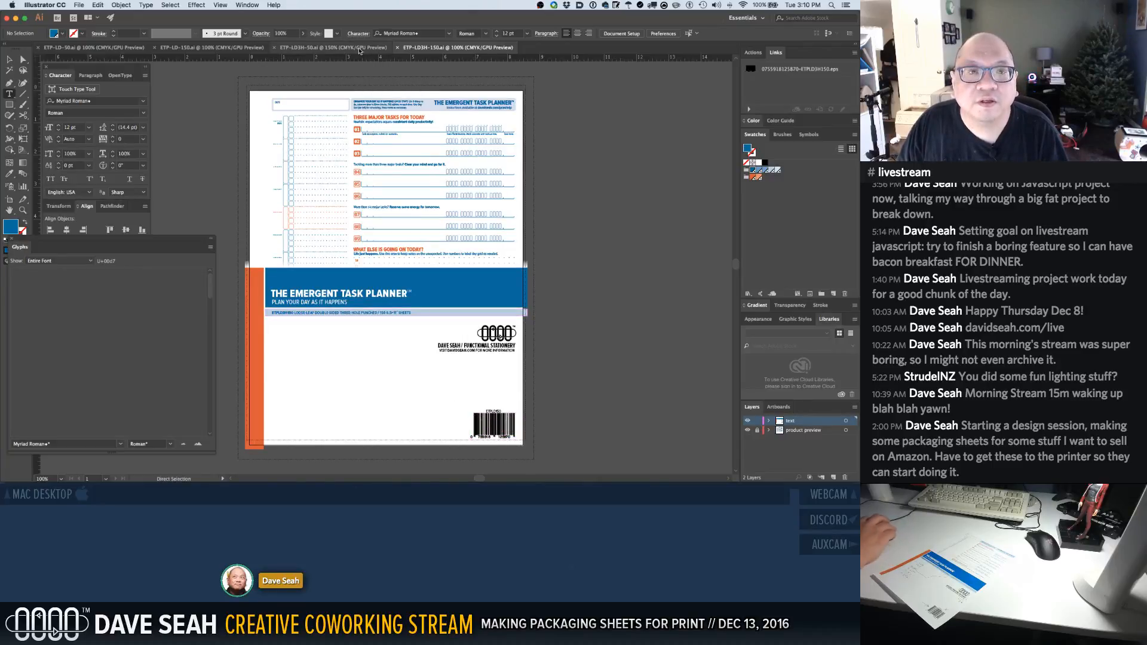
left_click(361, 47)
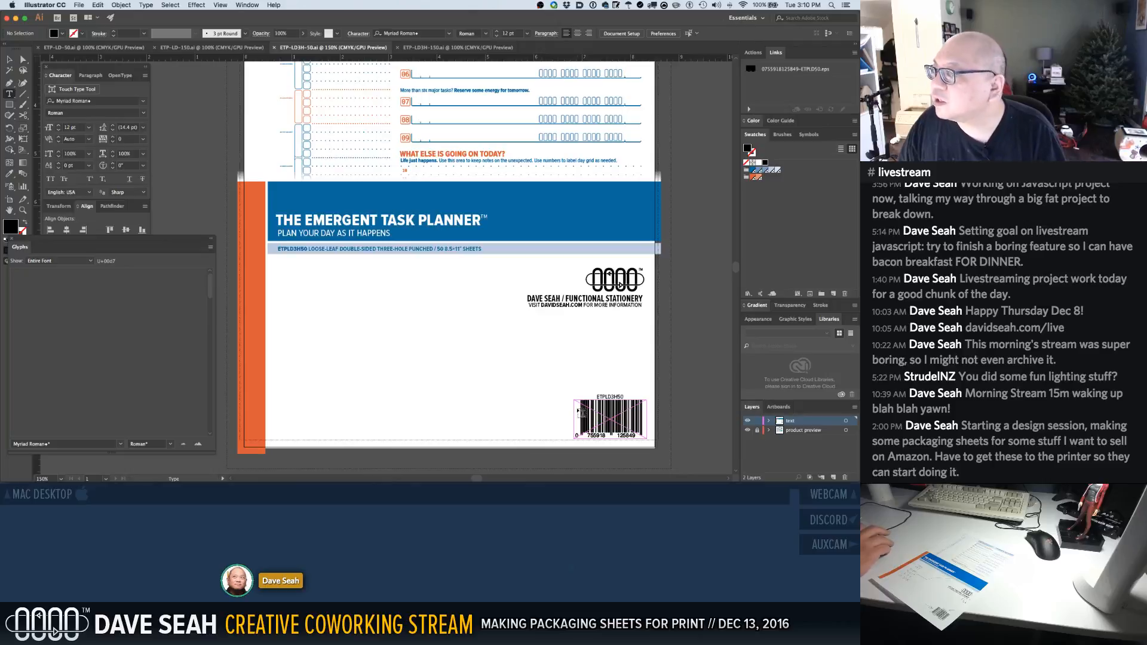
key("super+Tab")
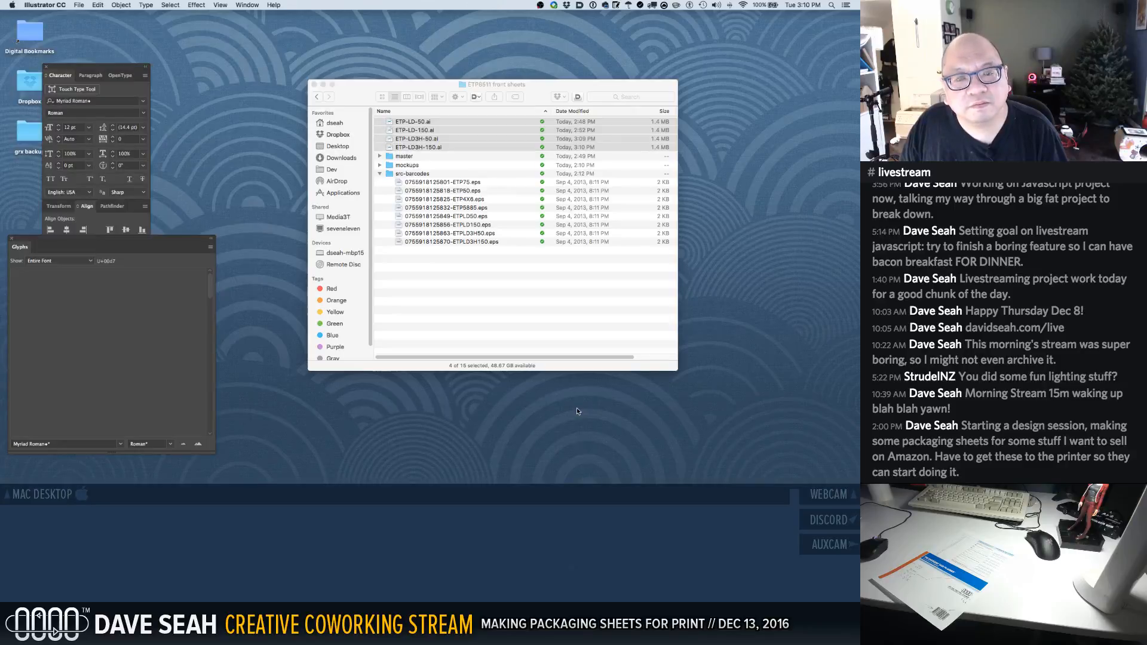
key("ctrl+Left")
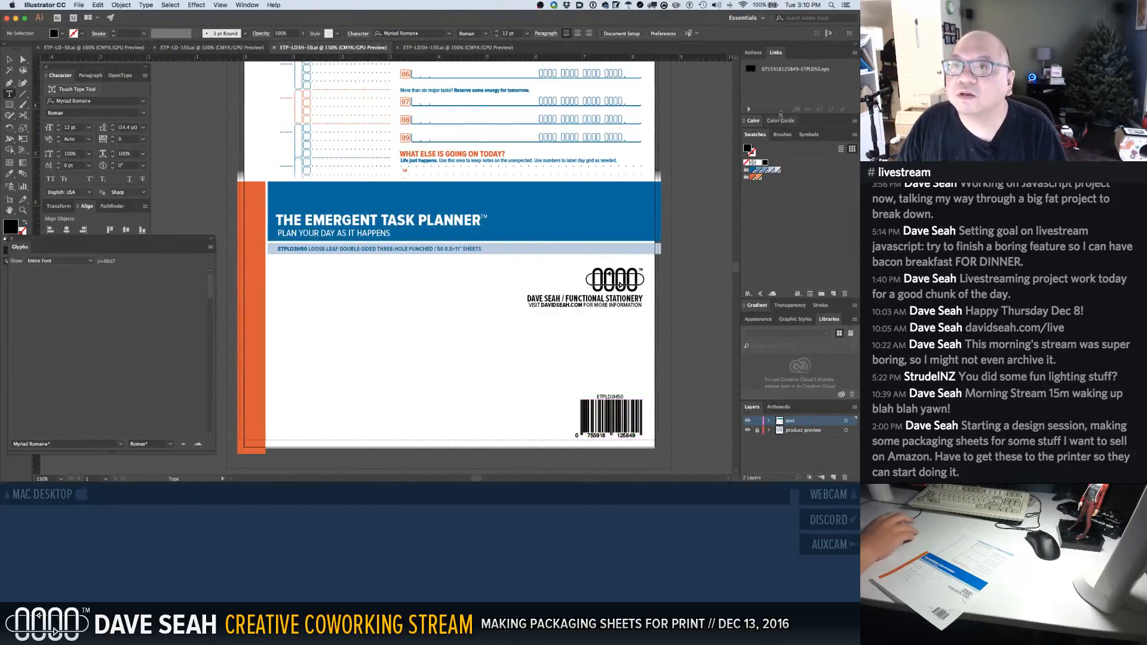
left_click(811, 70)
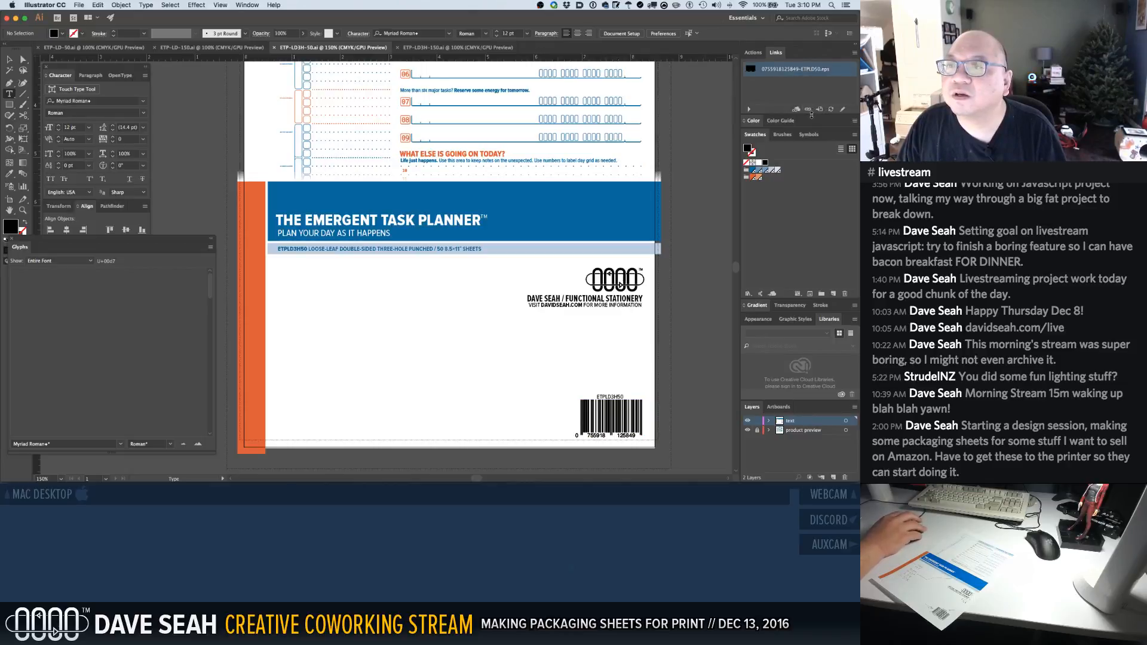
left_click(808, 110)
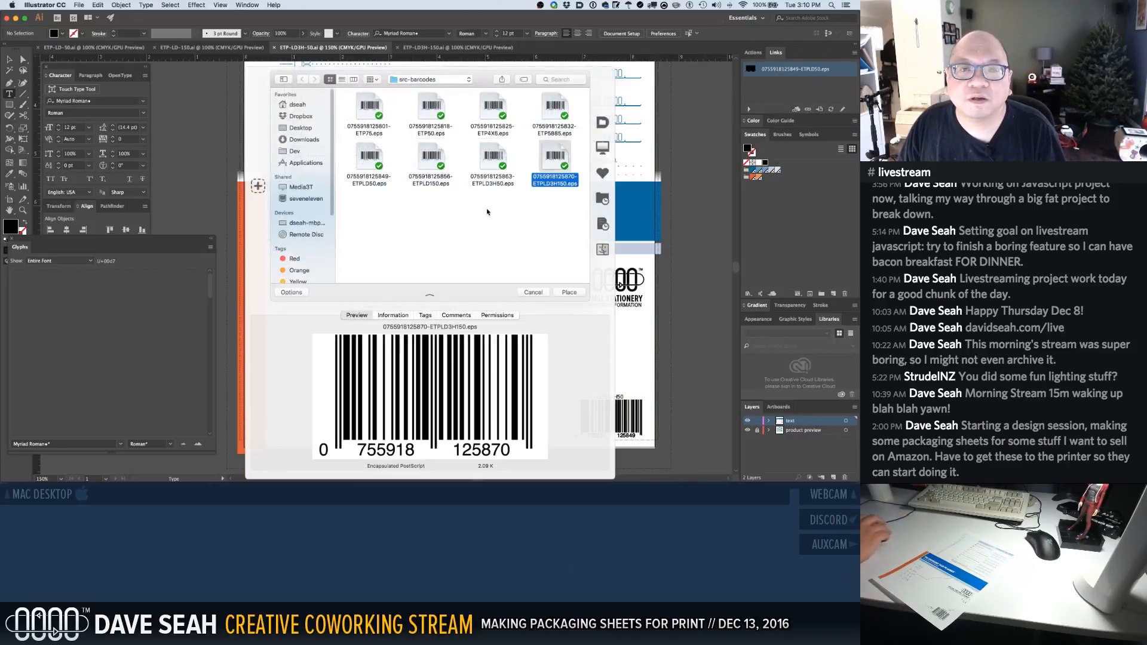
left_click(495, 162)
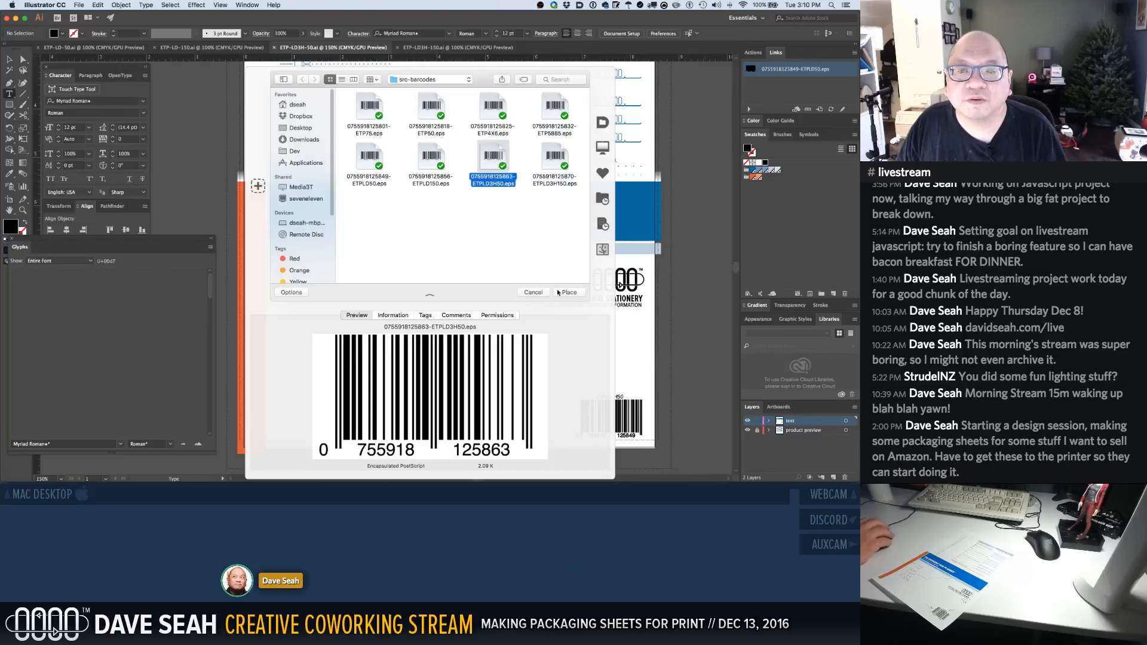
double_click(494, 153)
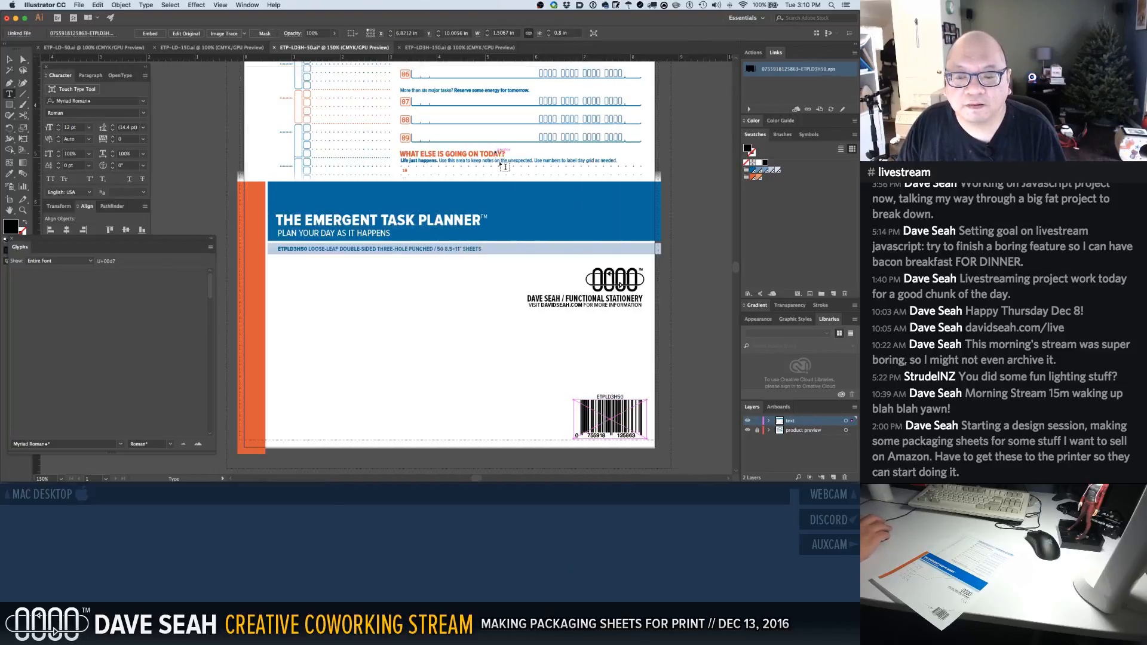
left_click(471, 373)
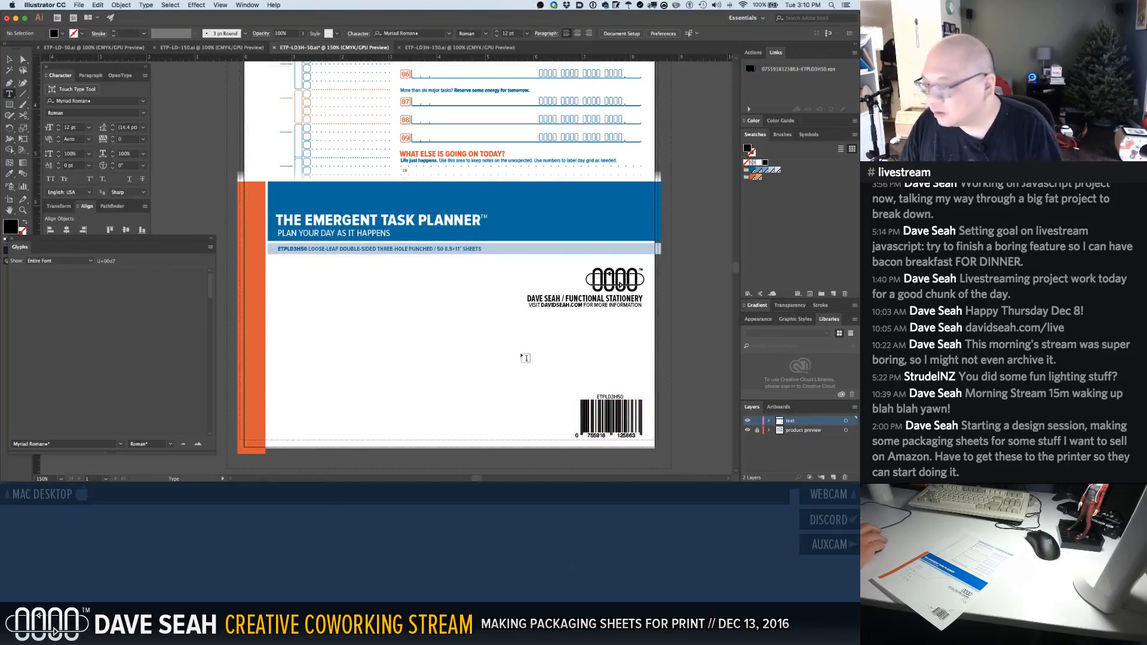
Examine the logo, company line and website line up close in the 50-sheet three-hole-punched document
left_click(591, 309)
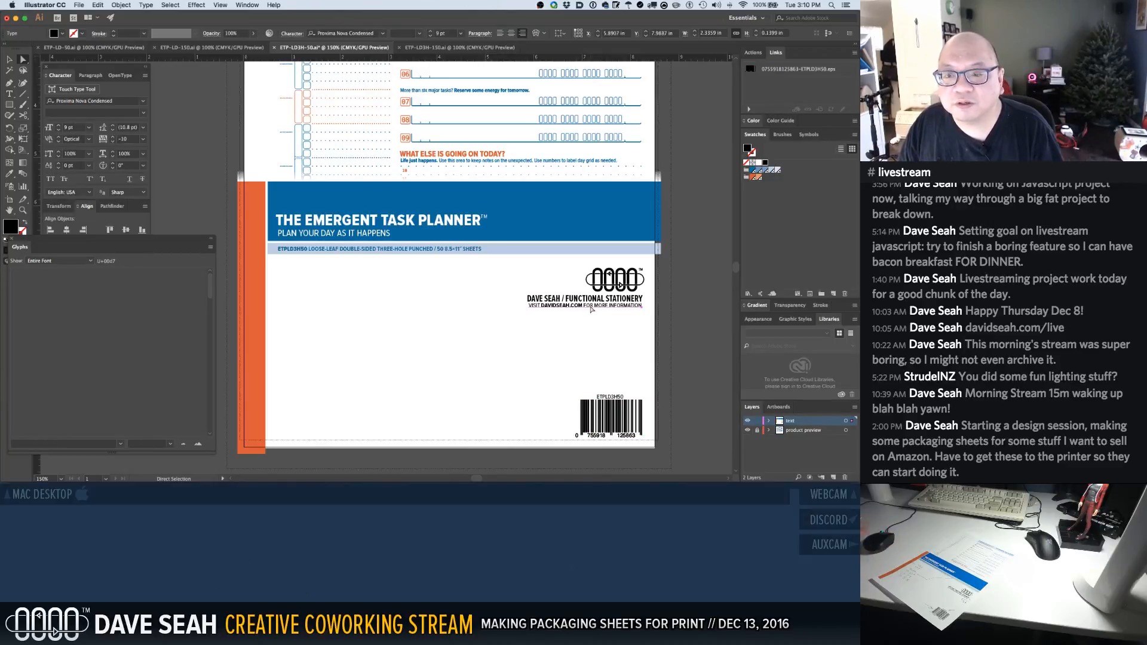
left_click(582, 326)
left_click_drag(518, 284, 651, 329)
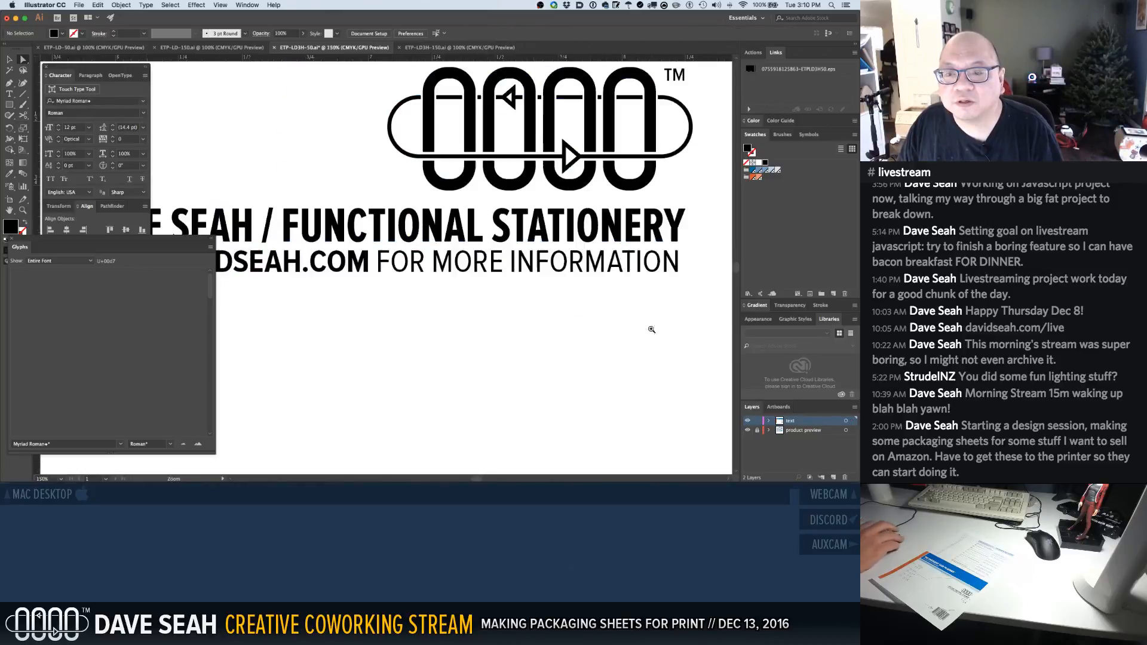
key("super+1")
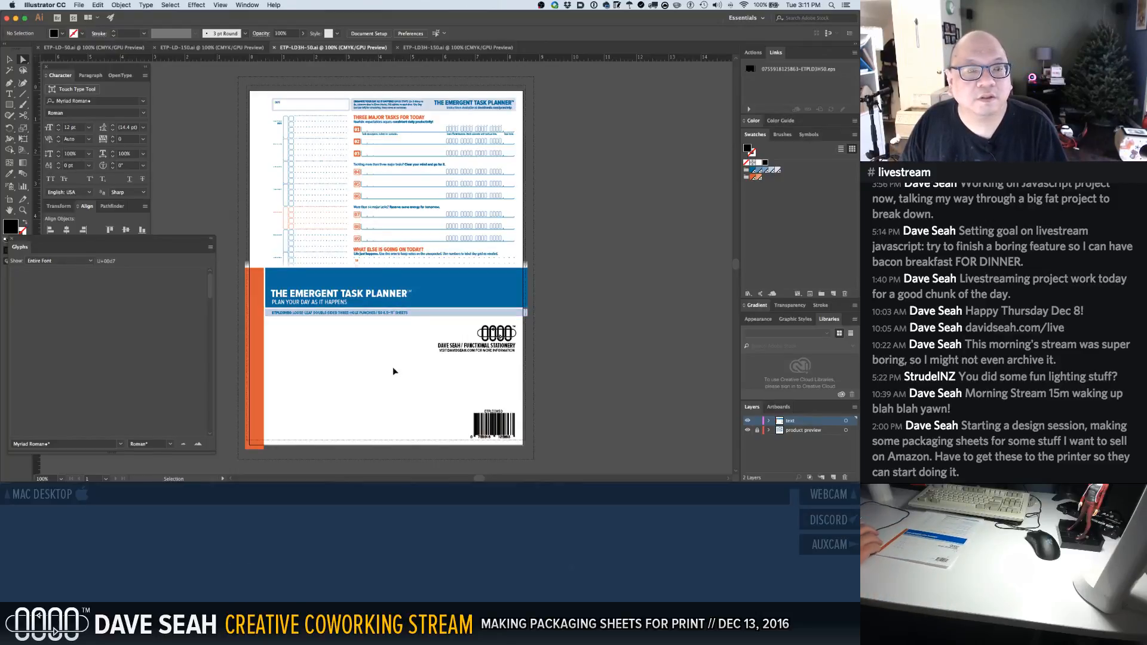
left_click(214, 48)
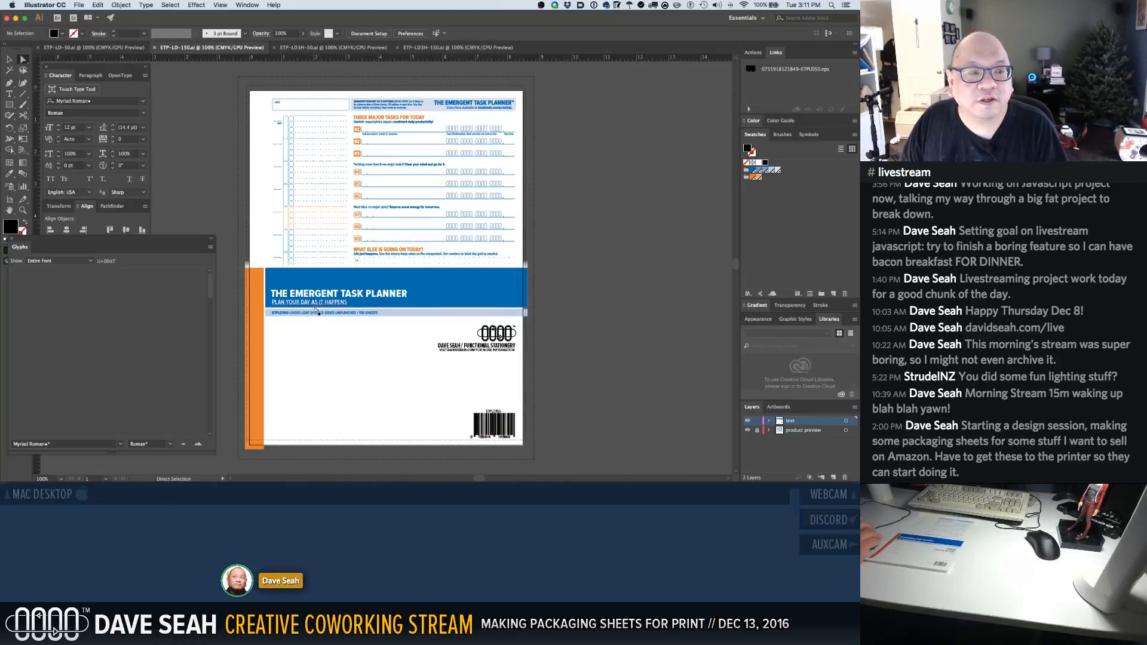
scroll(309, 325, "down", 3)
scroll(308, 326, "left", 3)
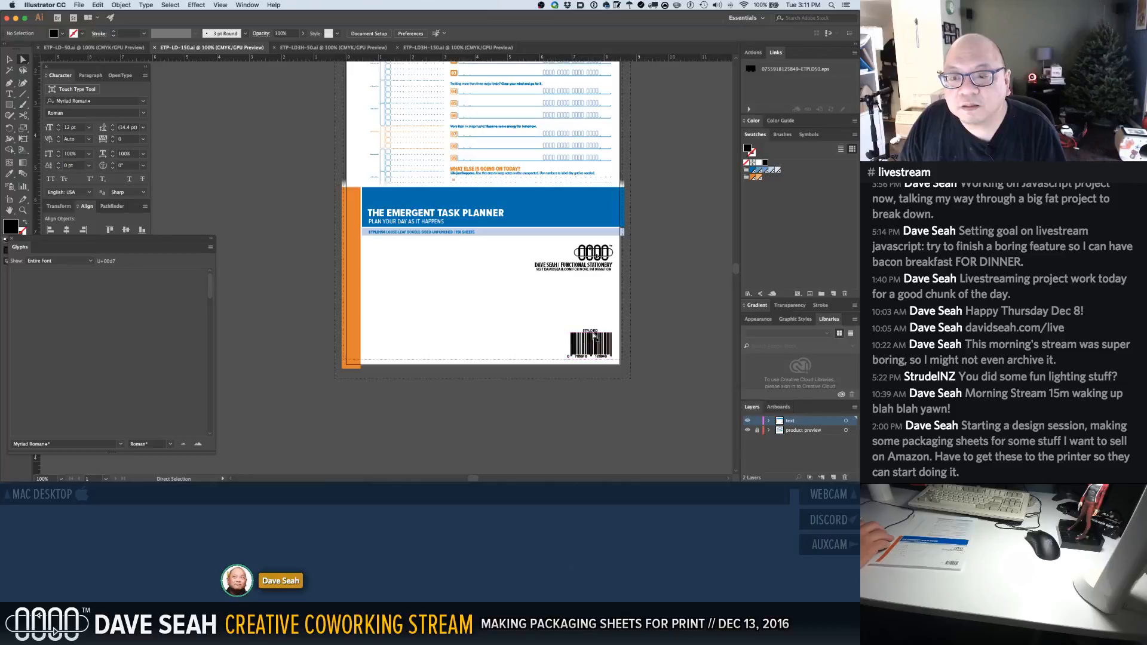
left_click(593, 336)
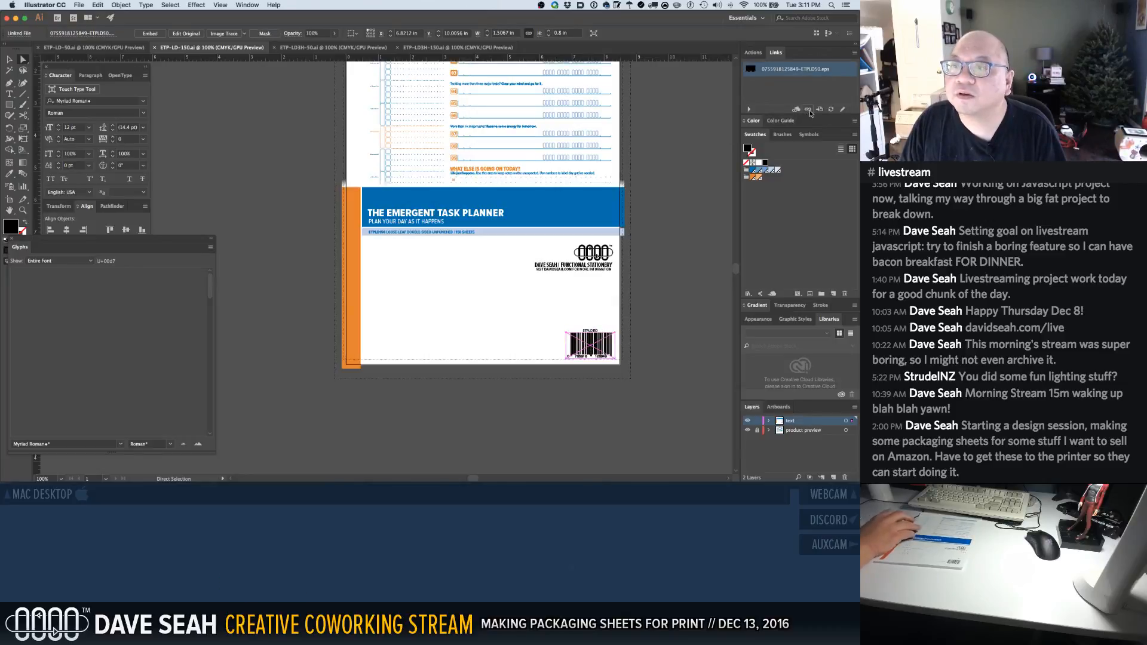
left_click(807, 110)
left_click(493, 159)
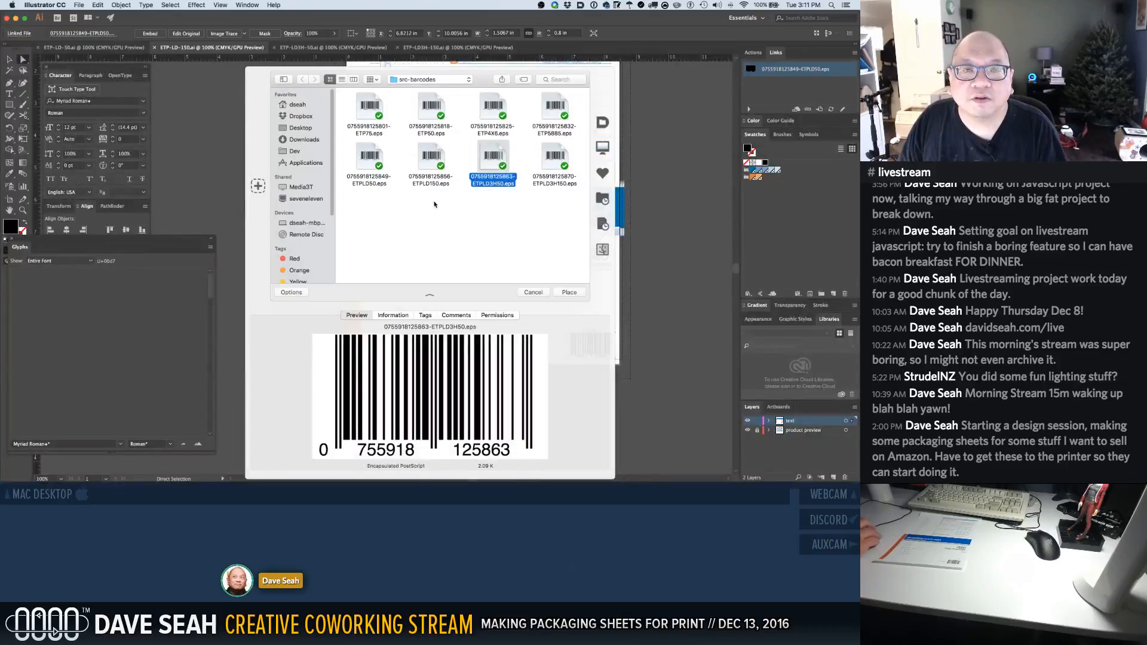
double_click(431, 170)
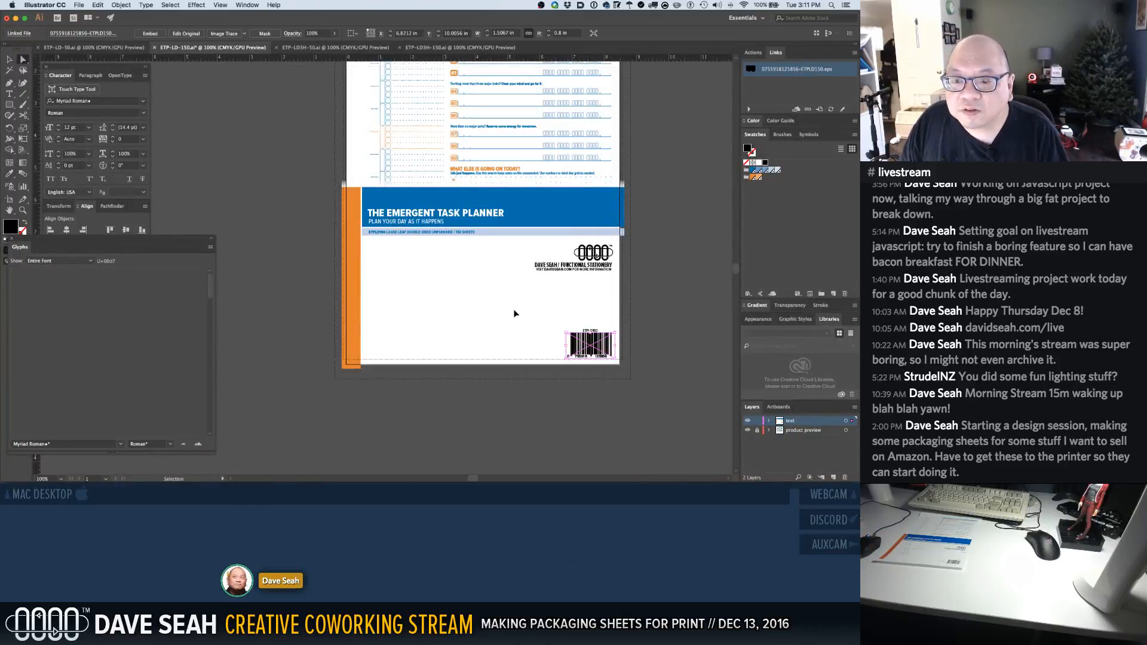
key("ctrl+Right")
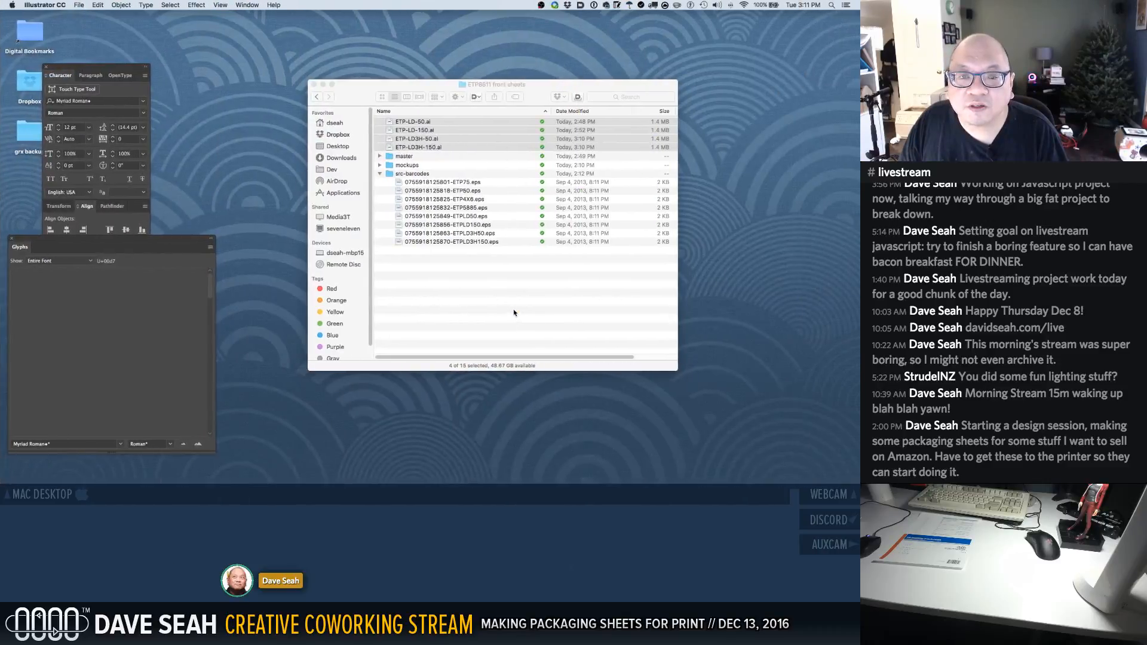
key("ctrl+Left")
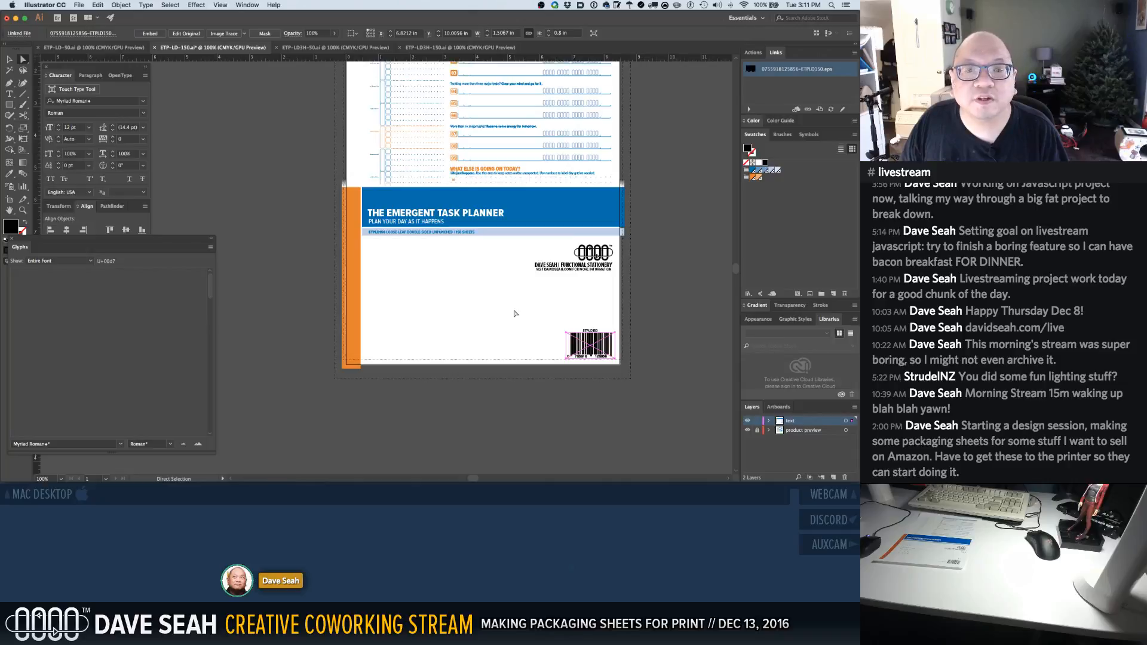
key("super+space")
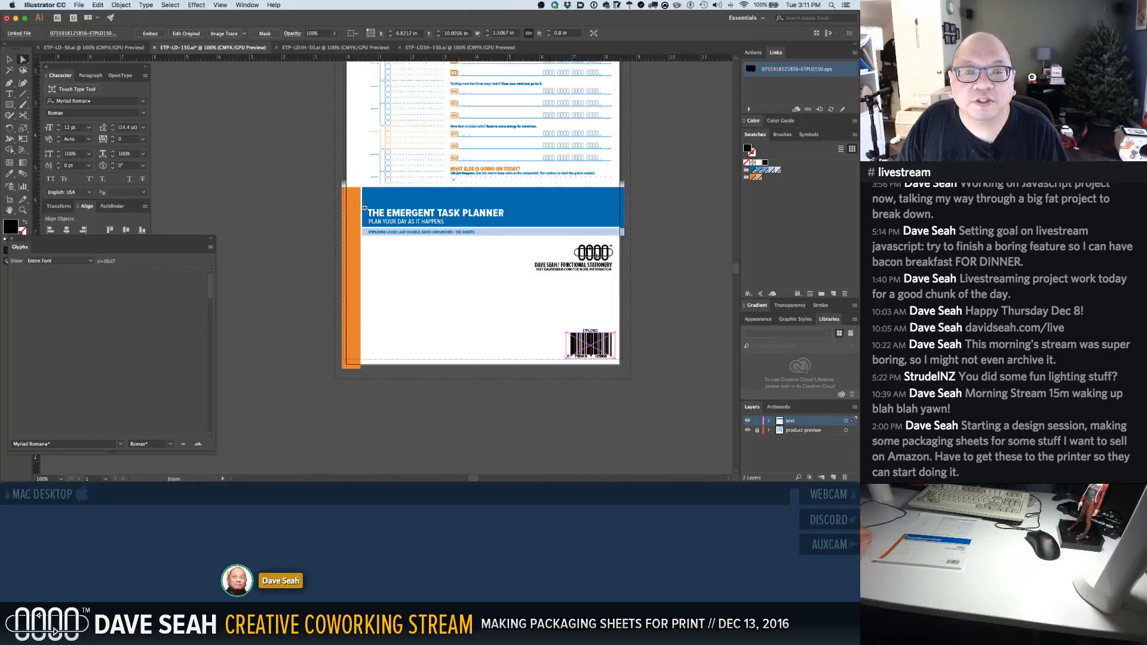
Insert the size 8.5×11 before SHEETS in the product description line, using the multiplication sign glyph between the numbers
left_click_drag(365, 207, 524, 263)
left_click(465, 264)
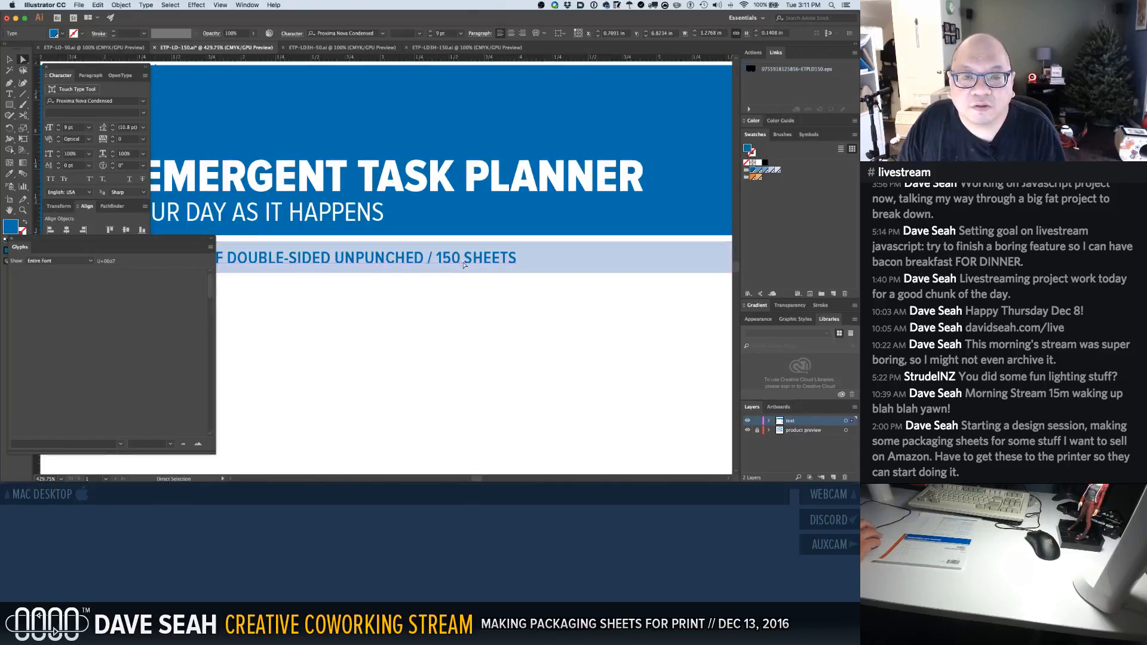
double_click(465, 262)
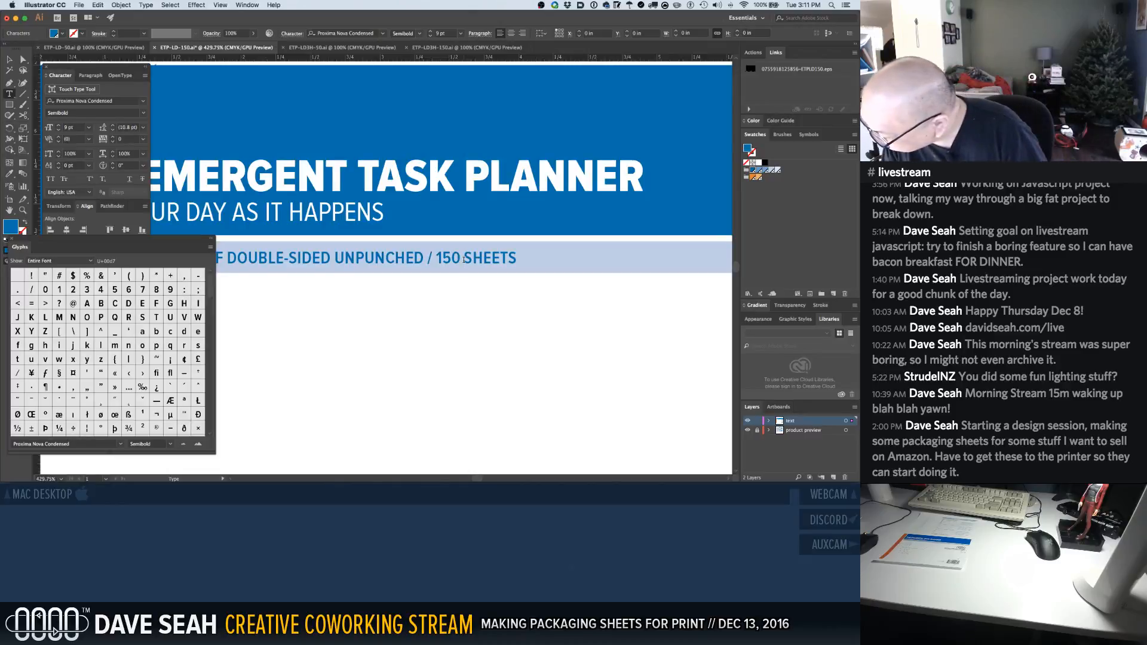
type("8.5")
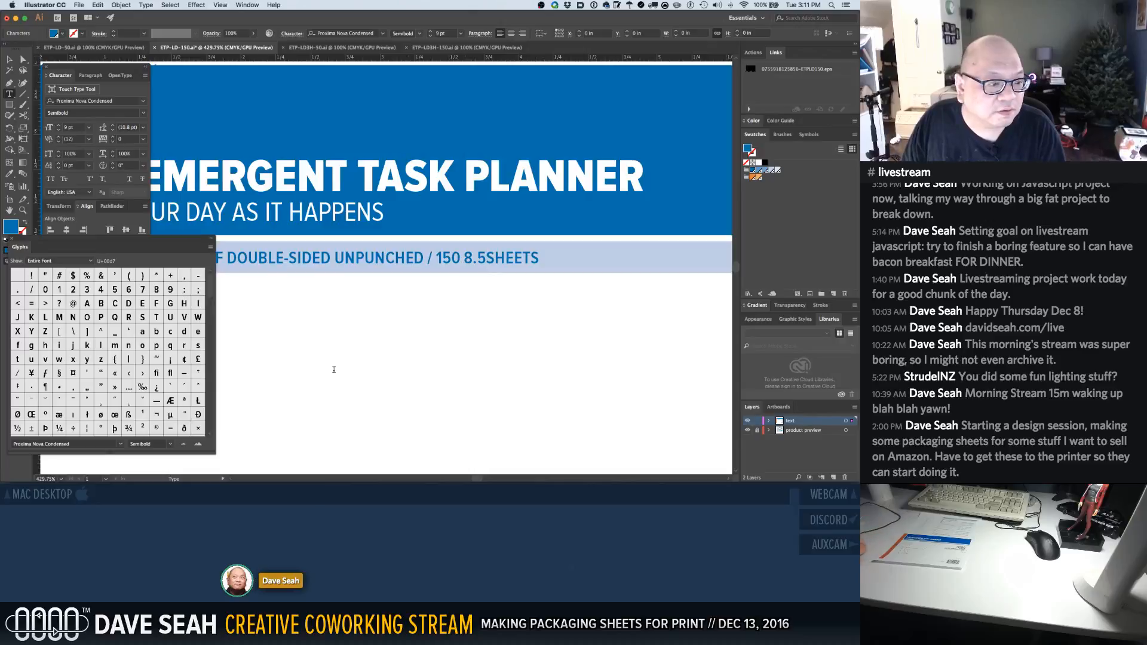
double_click(193, 432)
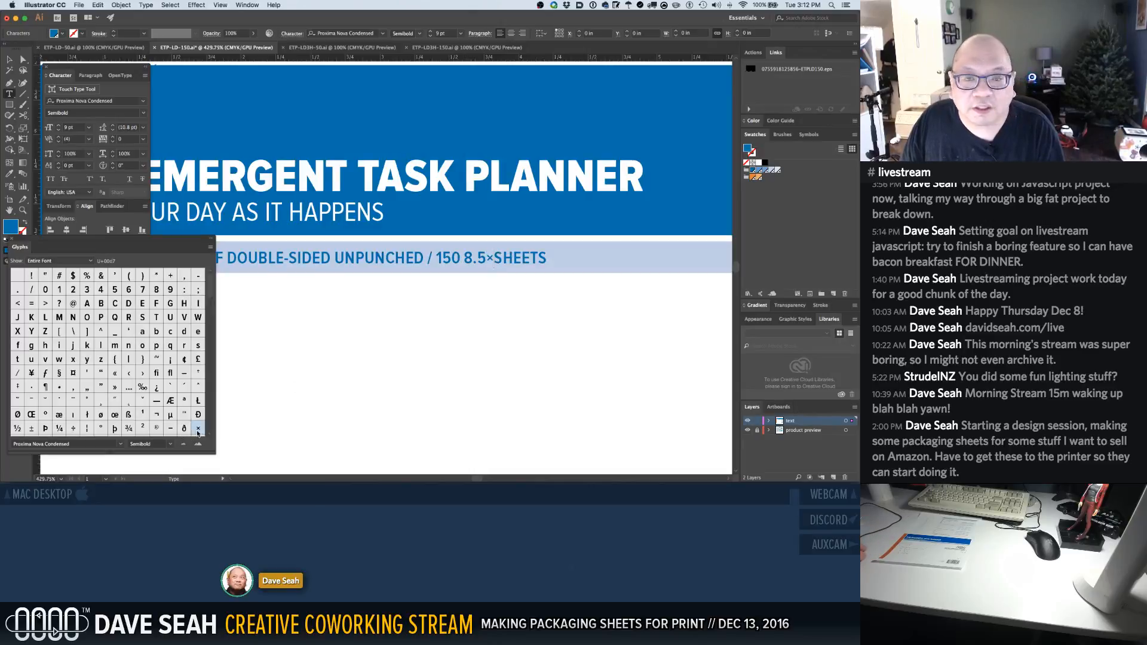
type("11")
key("BackSpace")
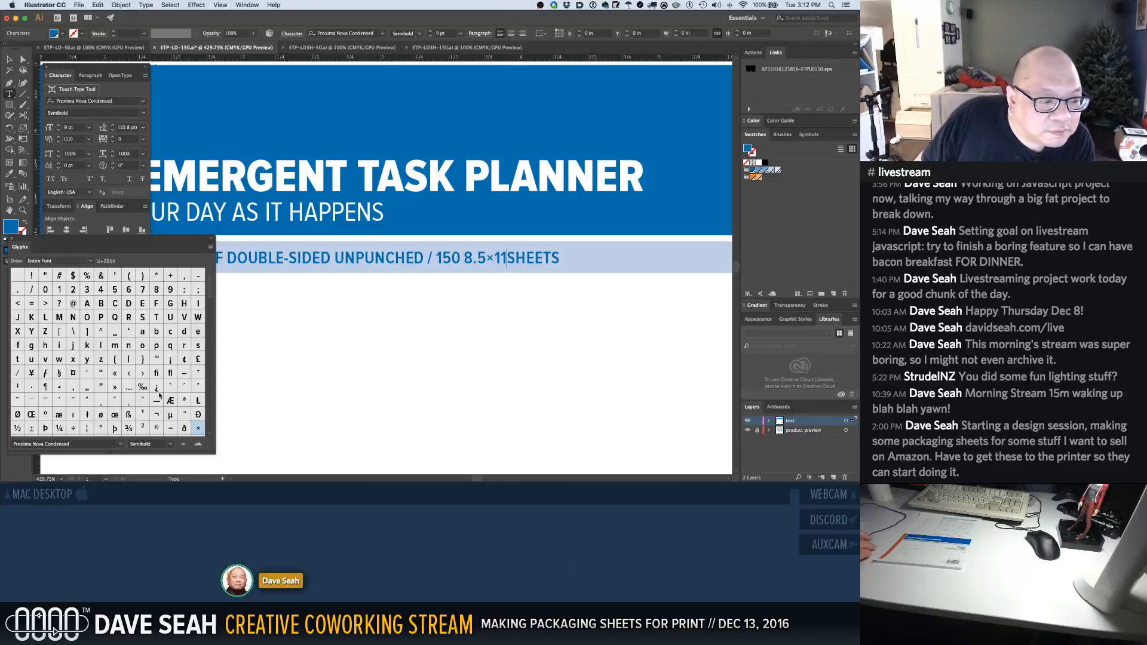
Add a double inch mark glyph and a space after 8.5×11 in the description line, and save the document
scroll(159, 394, "down", 1)
scroll(159, 394, "up", 1)
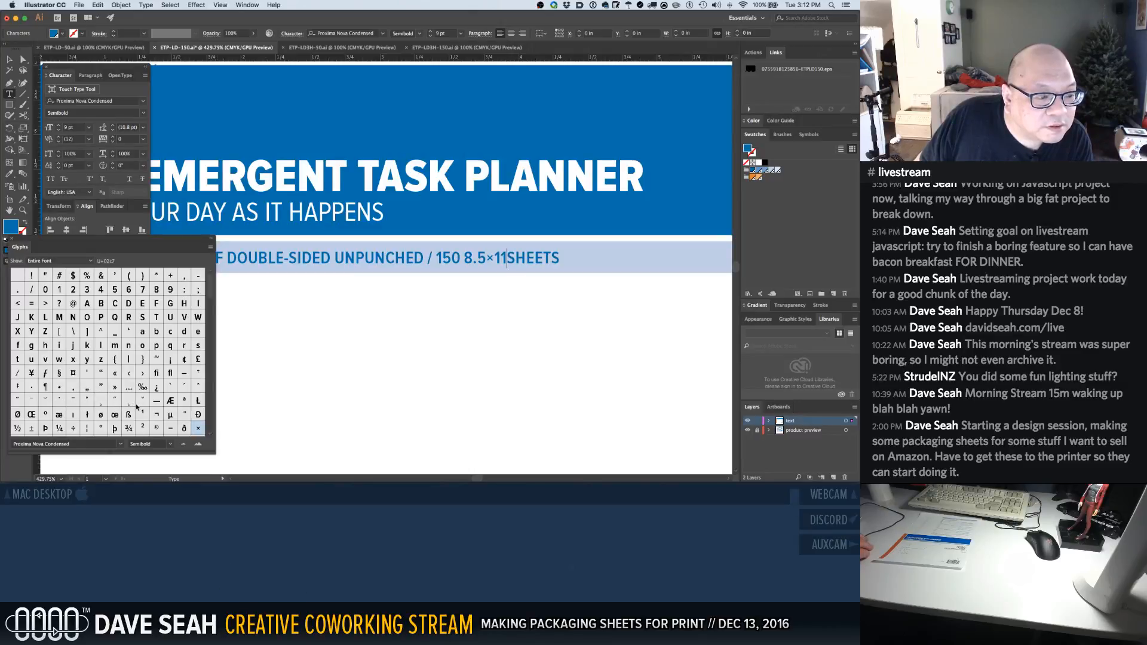
scroll(137, 407, "down", 4)
scroll(130, 400, "up", 4)
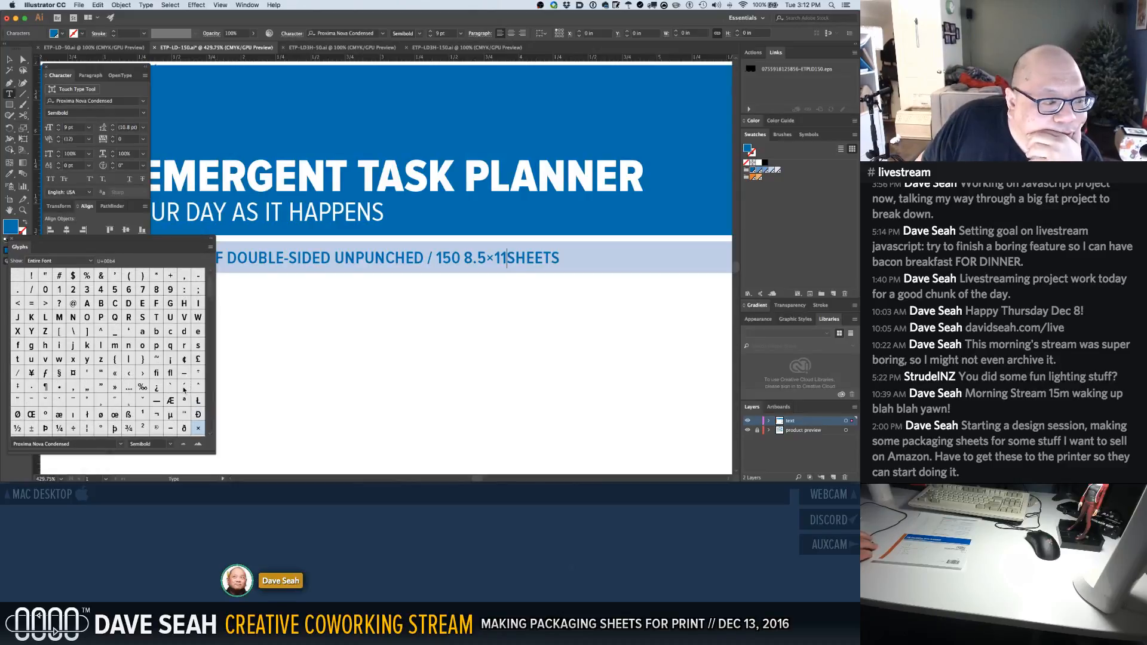
left_click(116, 403)
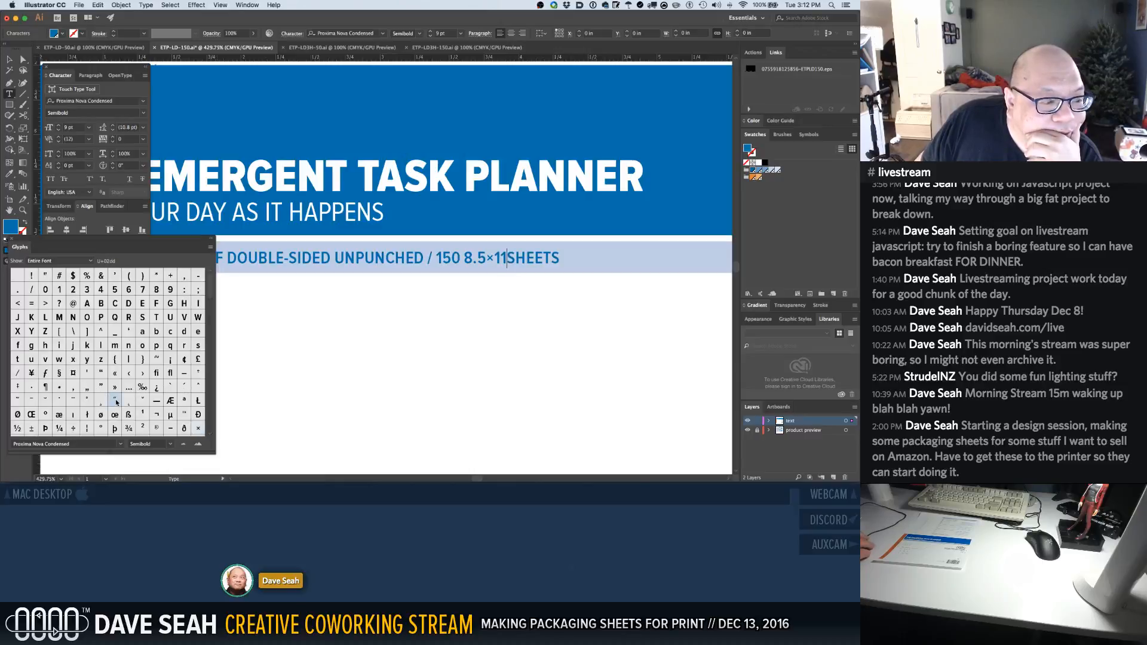
double_click(117, 403)
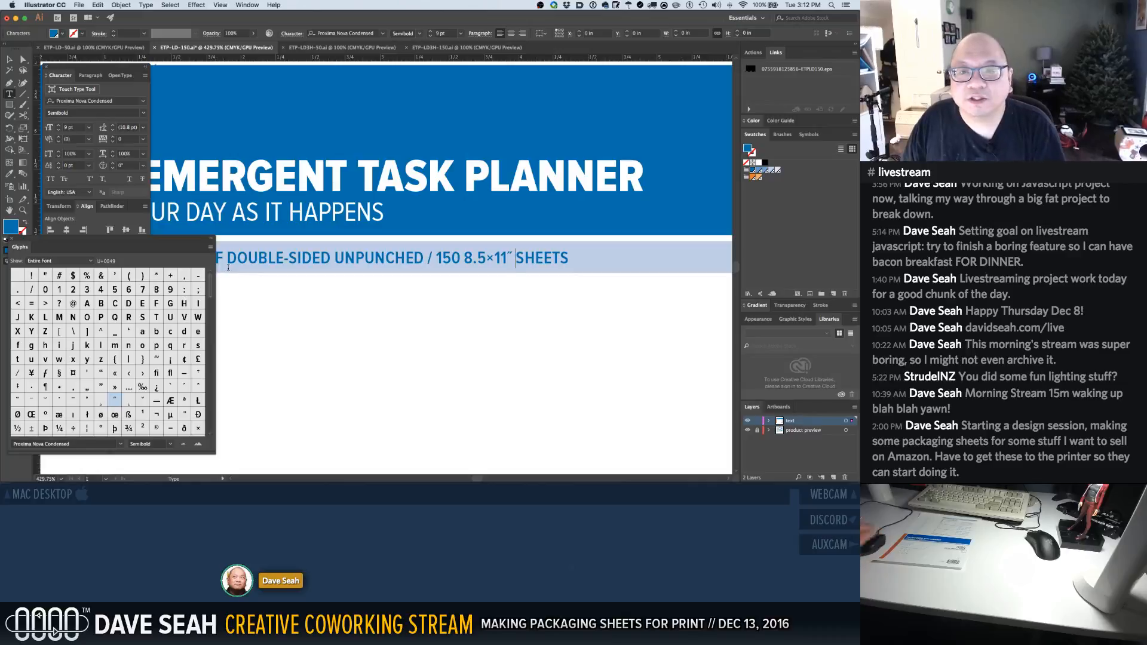
left_click(370, 323, "super")
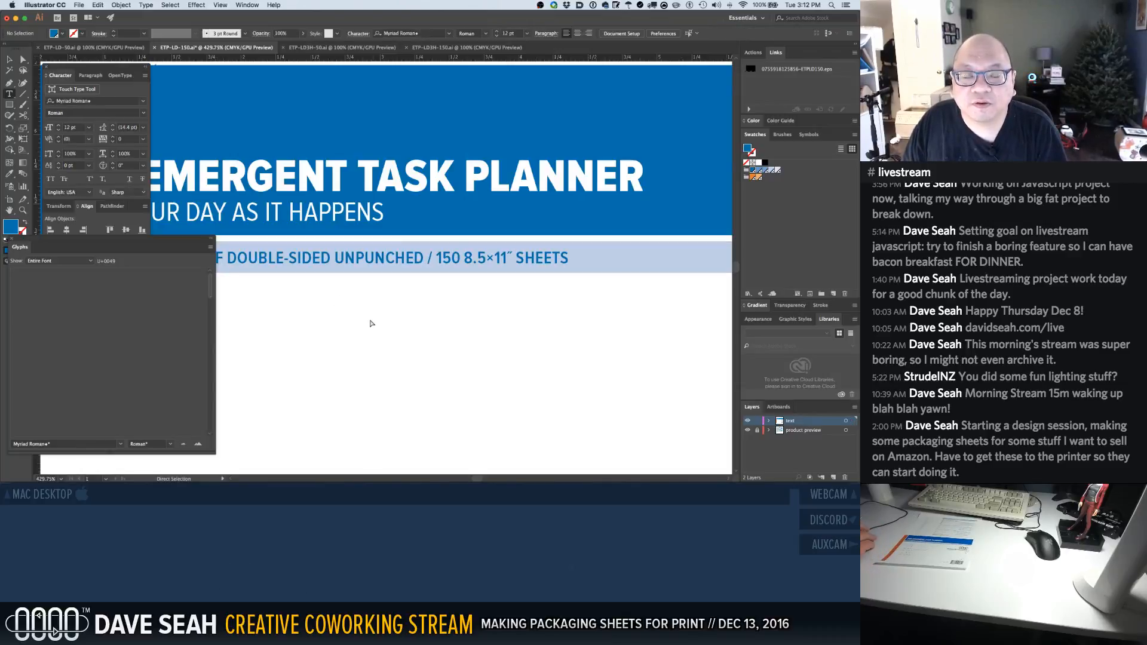
key("super+1")
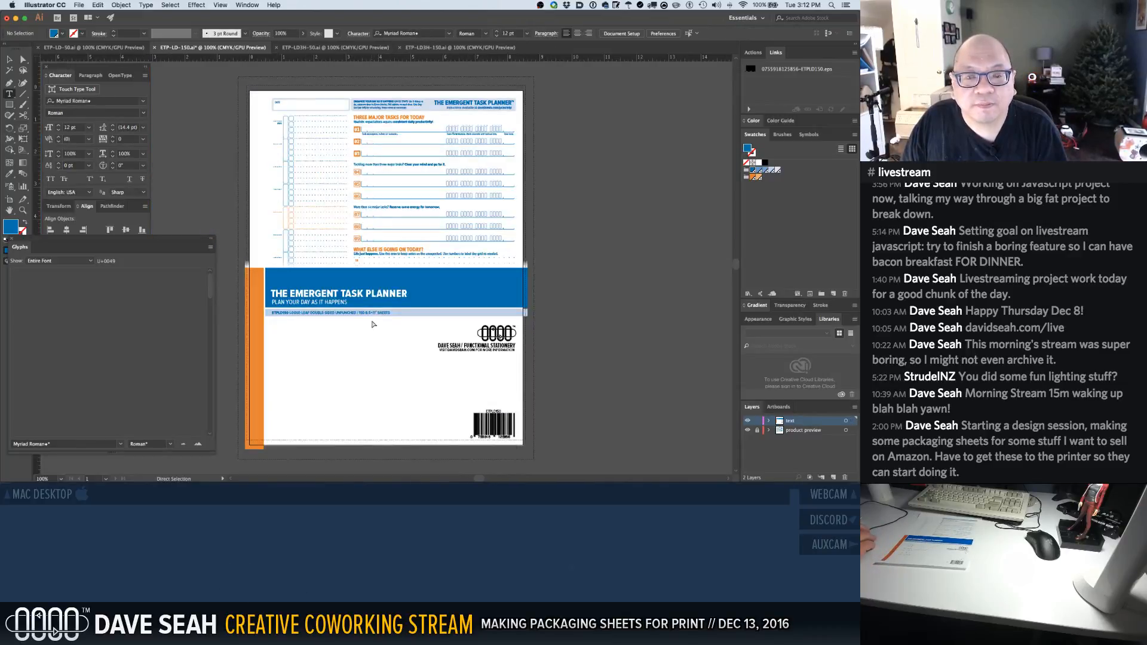
key("super+s")
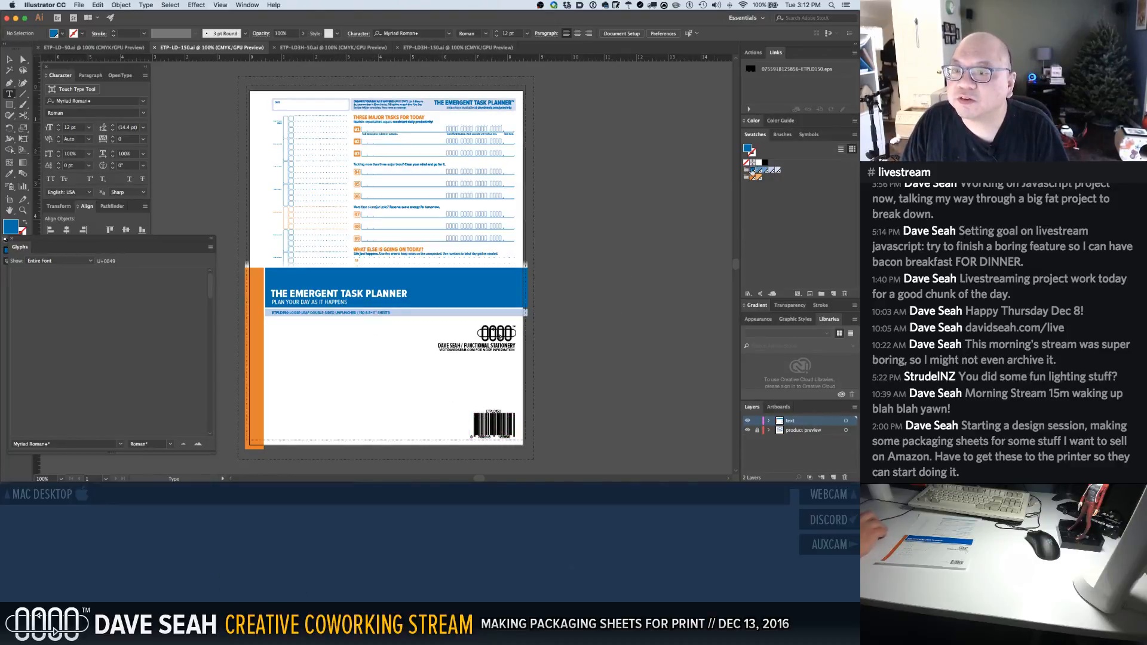
Rename the blue PANTONE 300 U spot swatch as PANTONE 300 U (PAPERGRAPHICS)
double_click(751, 171)
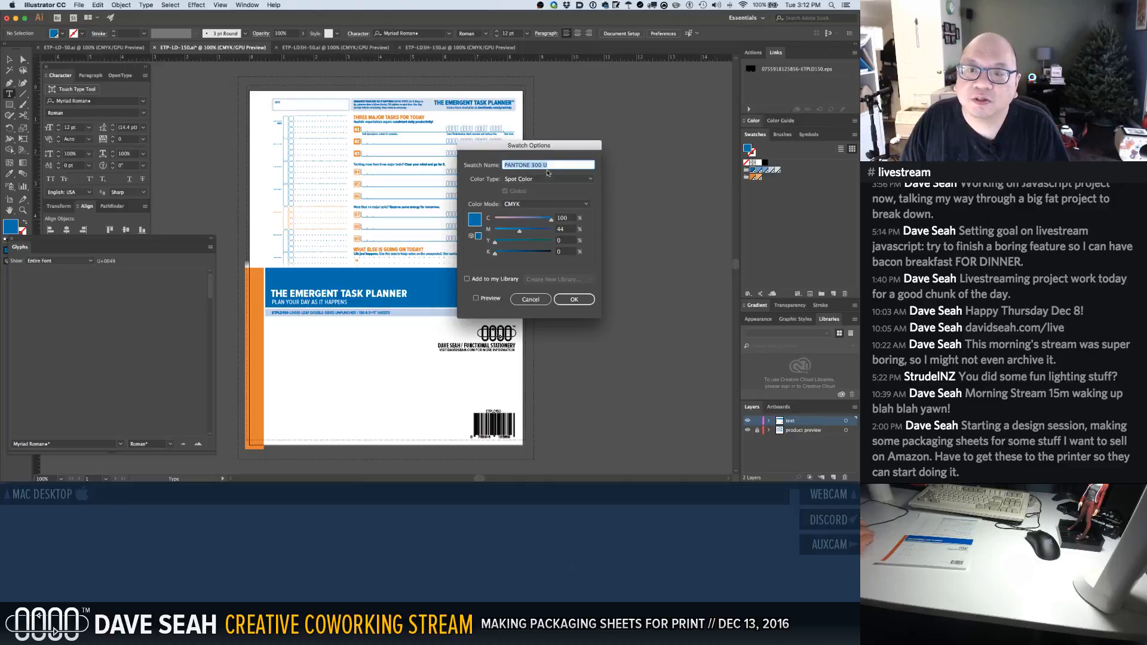
left_click(559, 164)
type("(PRIMARY BLUE)")
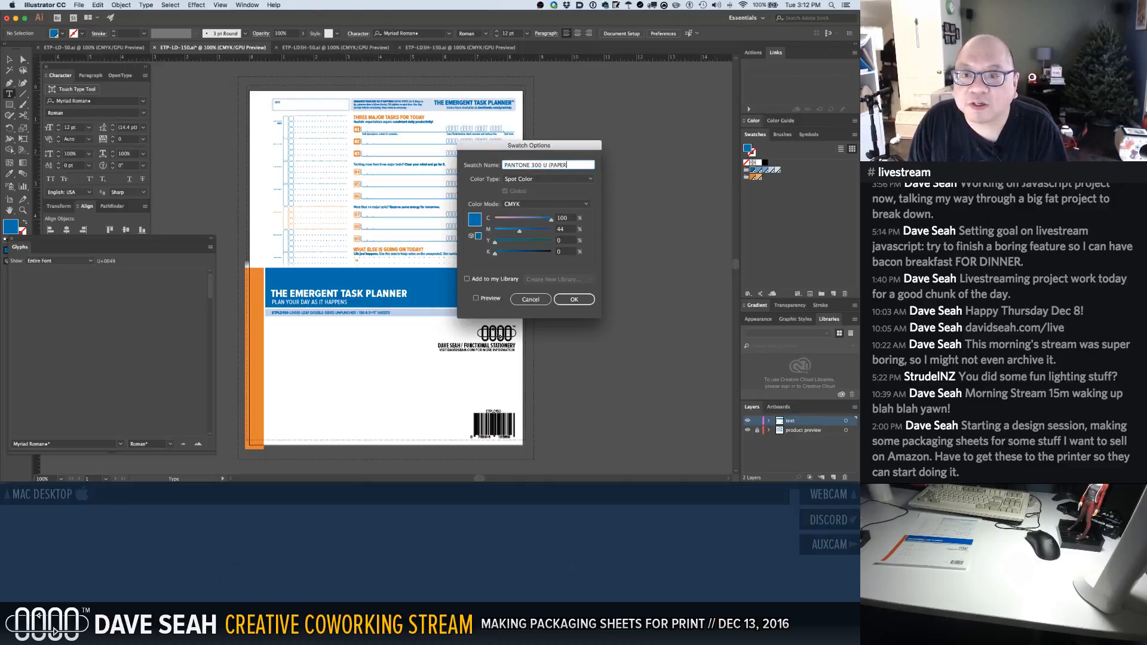
key("Return")
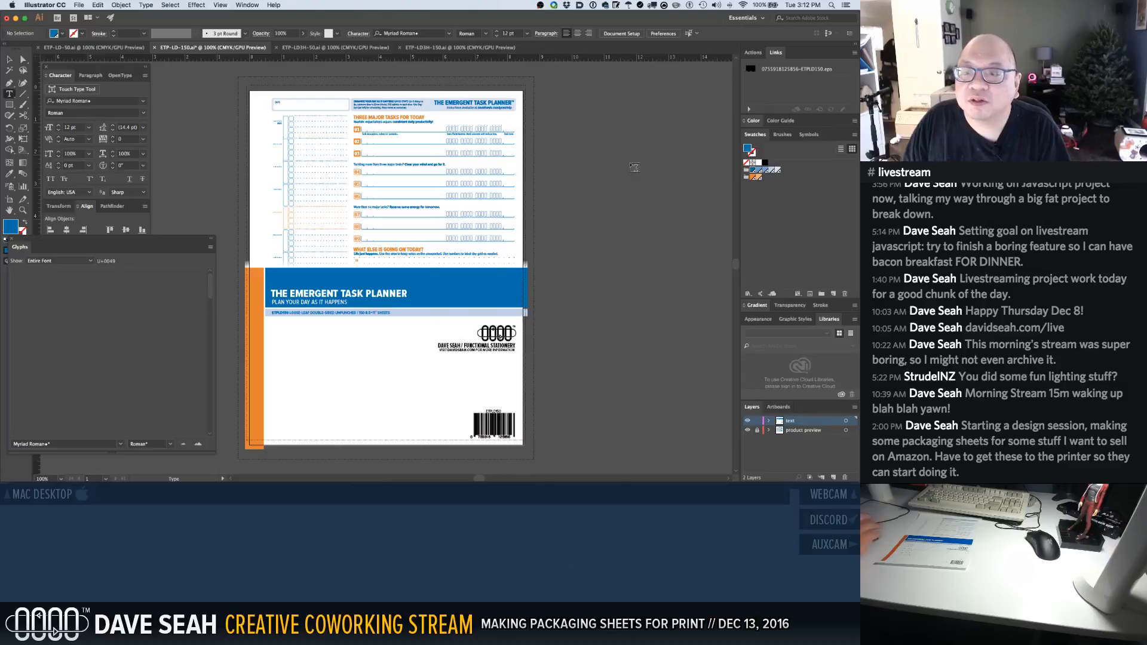
Set the blue spot swatch's CMYK values to C 94.8, M 41.5, Y 2.9 and K 10.2
double_click(753, 173)
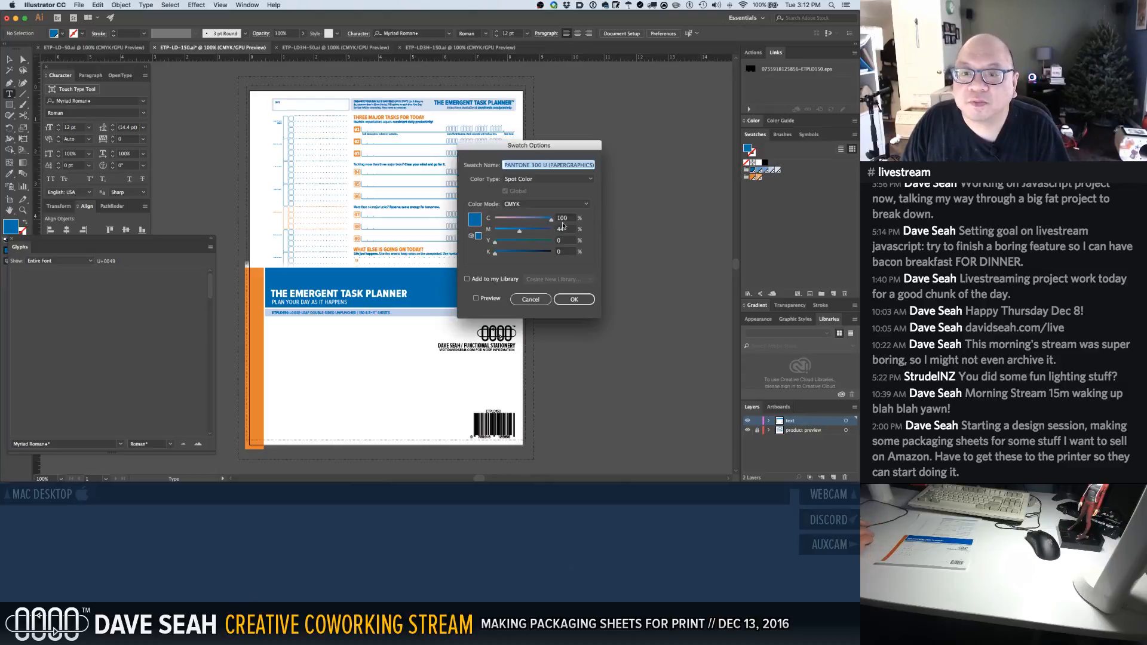
double_click(566, 219)
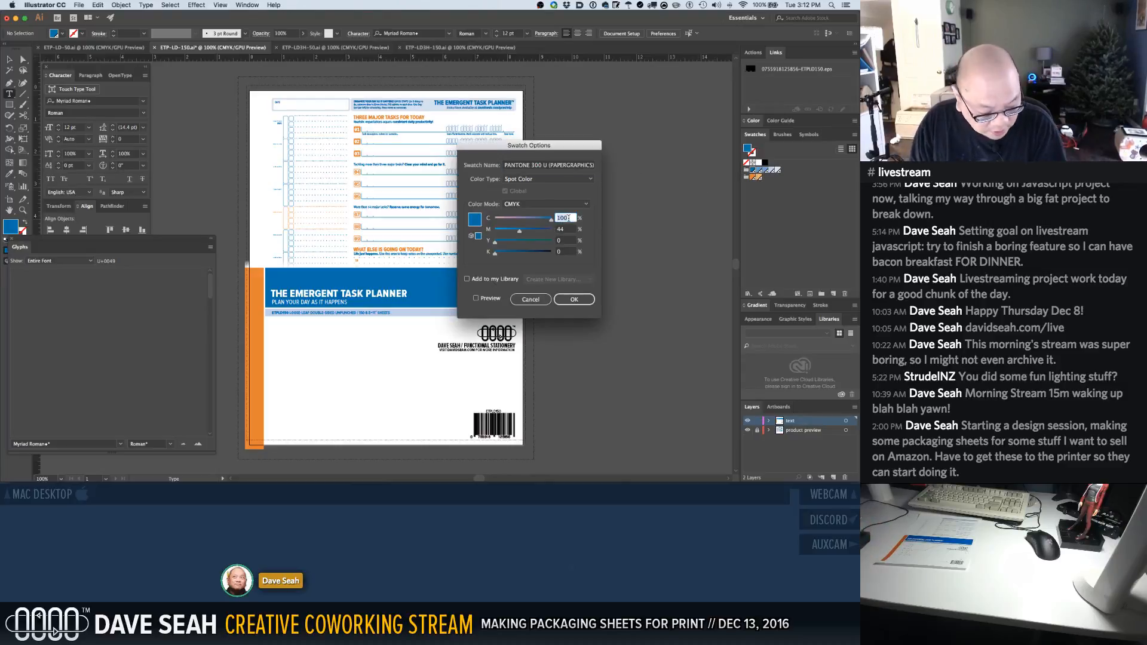
type("94.8")
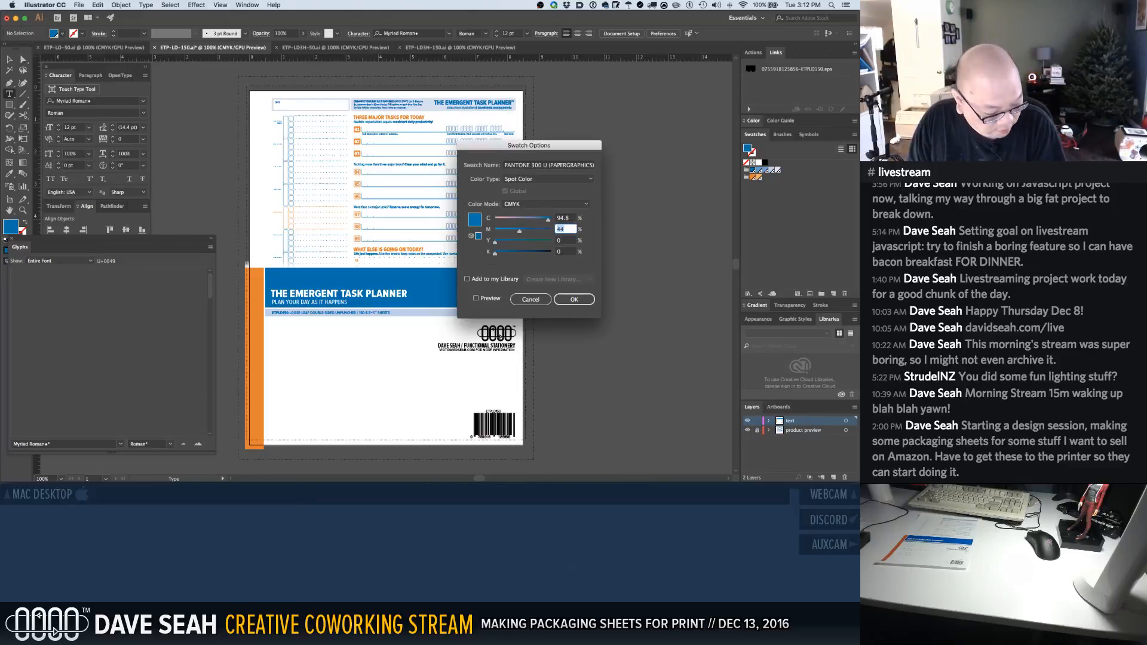
type(".5")
key("Tab")
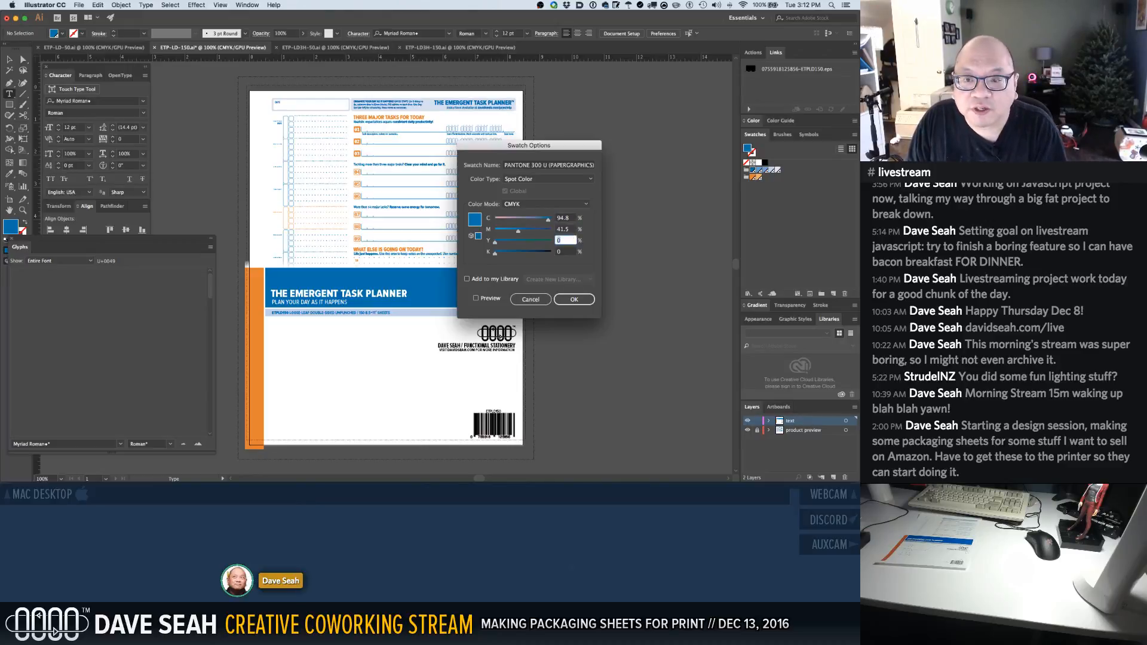
type("2.9")
key("Tab")
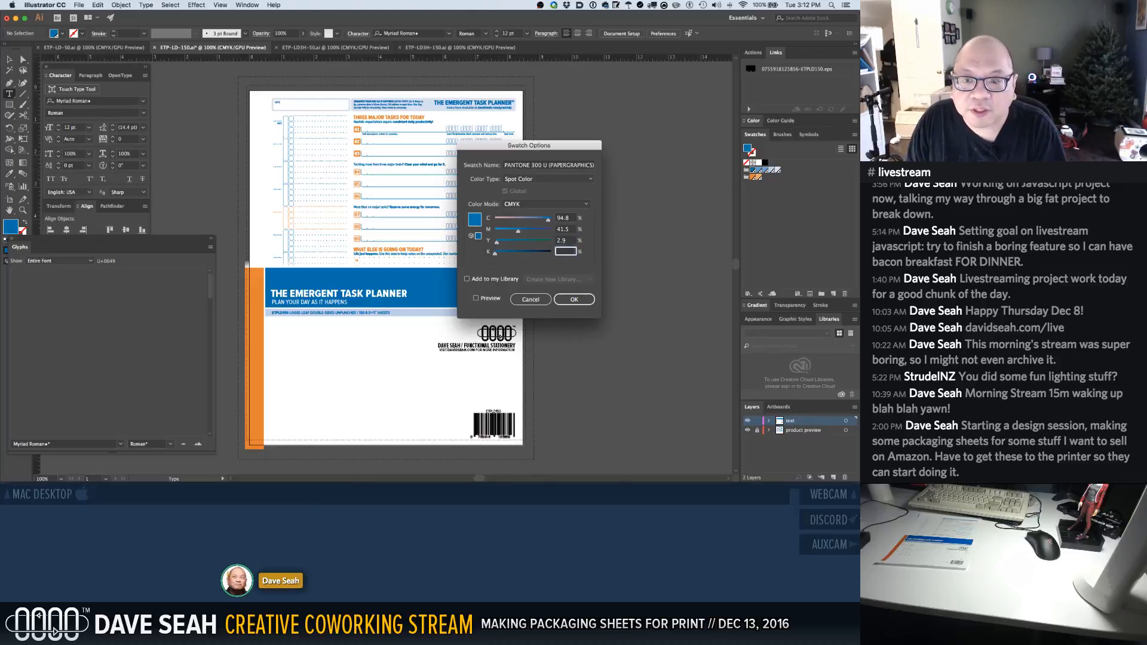
type("10.2")
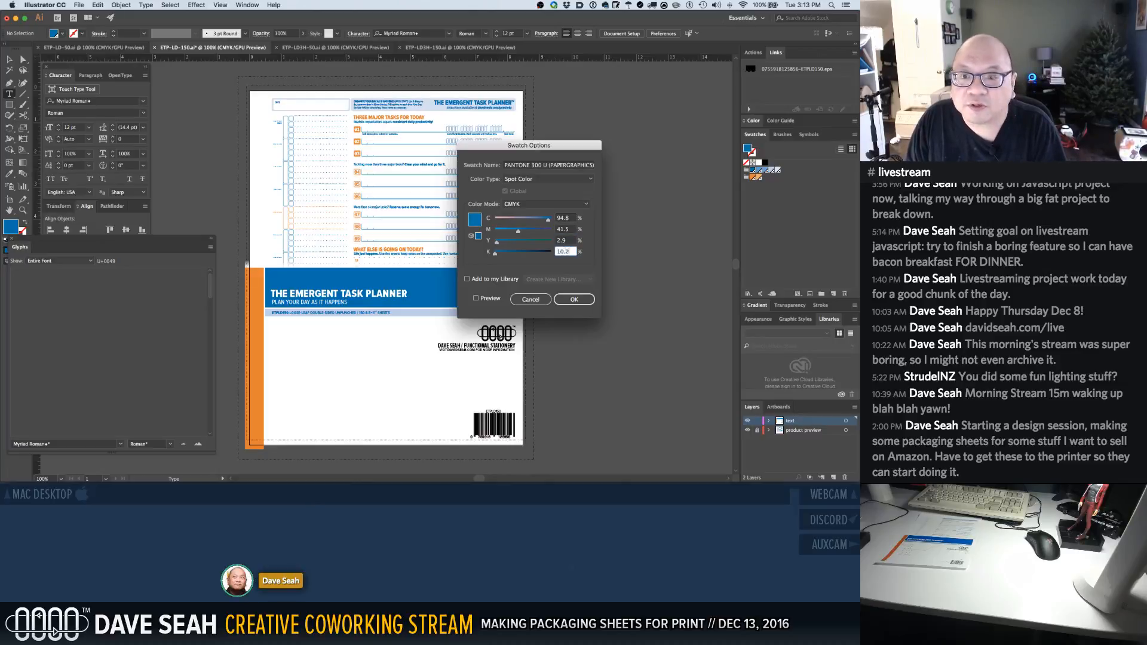
key("Tab")
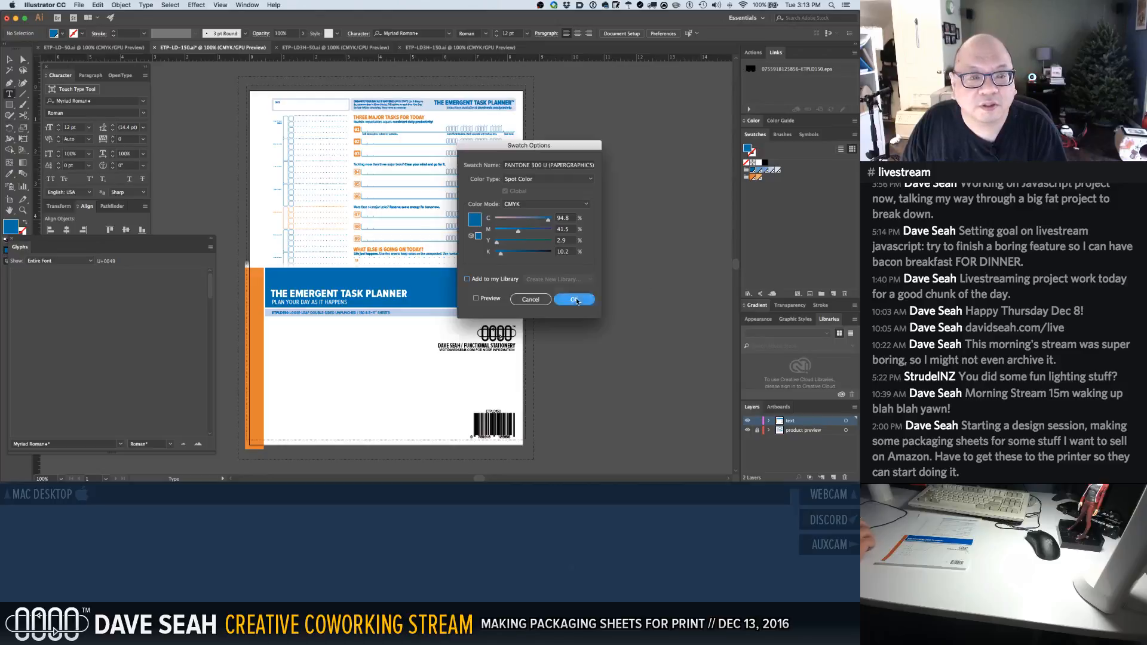
key("Return")
Rename the orange spot swatch as PANTONE 021 U (PAPERGRAPHICS)
double_click(756, 177)
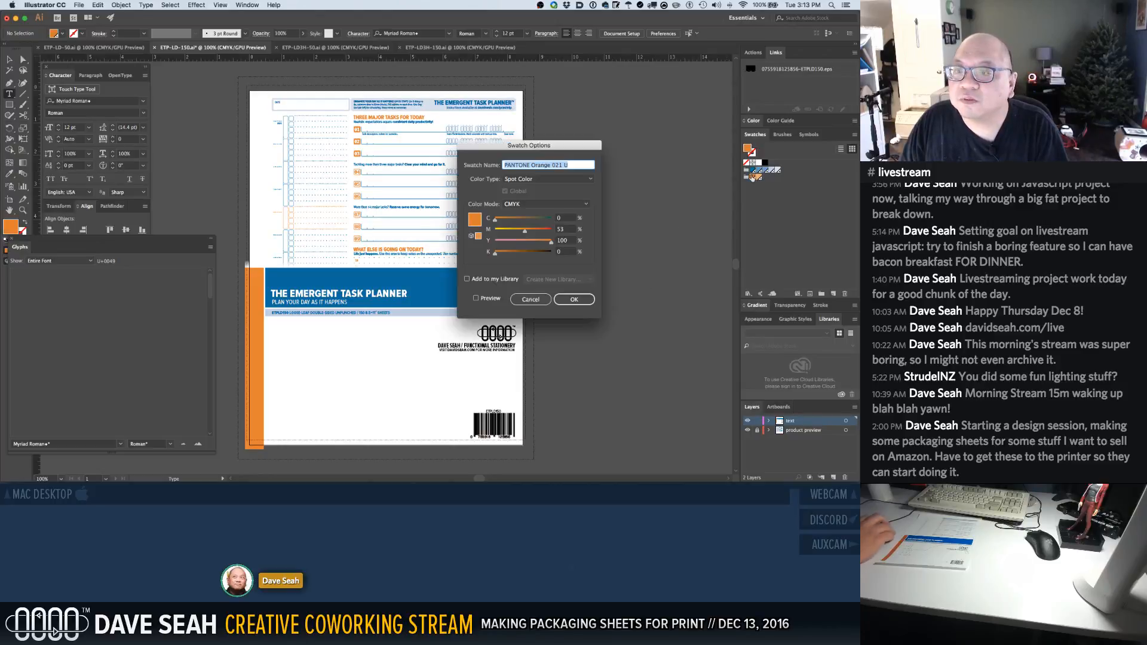
double_click(540, 166)
key("BackSpace")
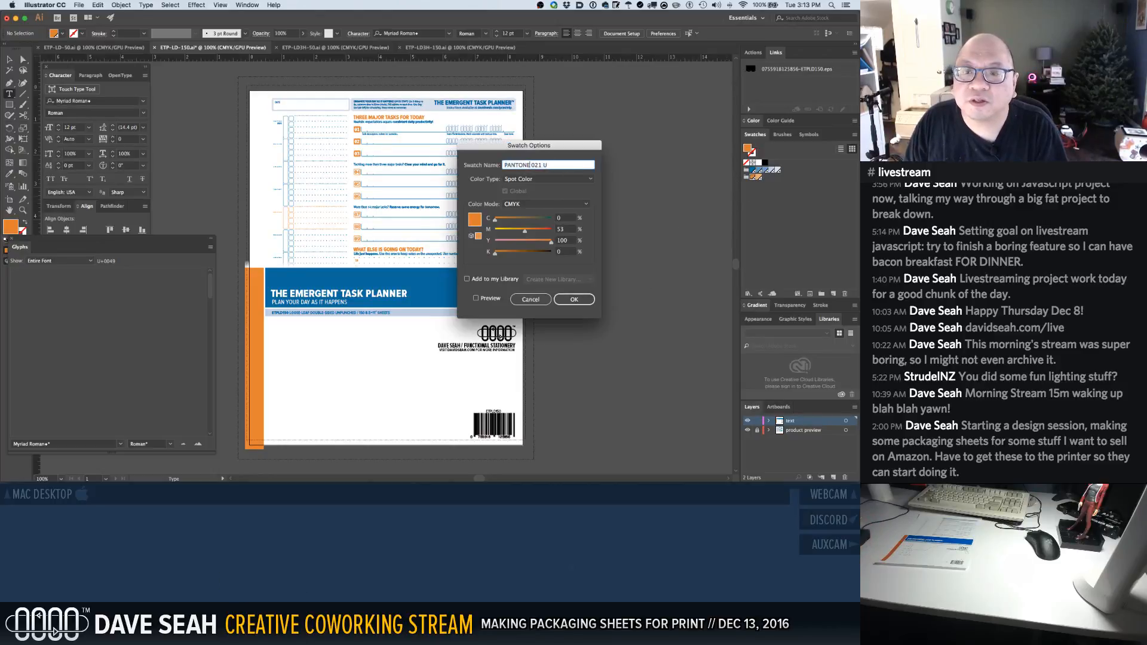
type("(PAPE")
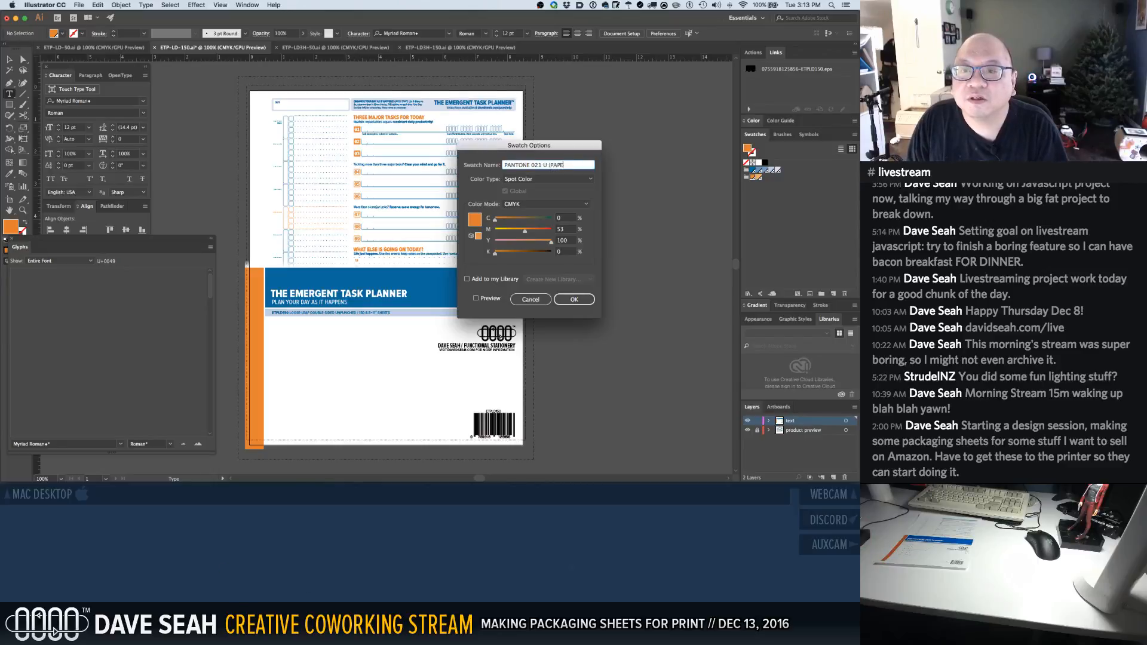
type("RGRAPHICS)")
key("Tab")
key("Tab")
key("Tab")
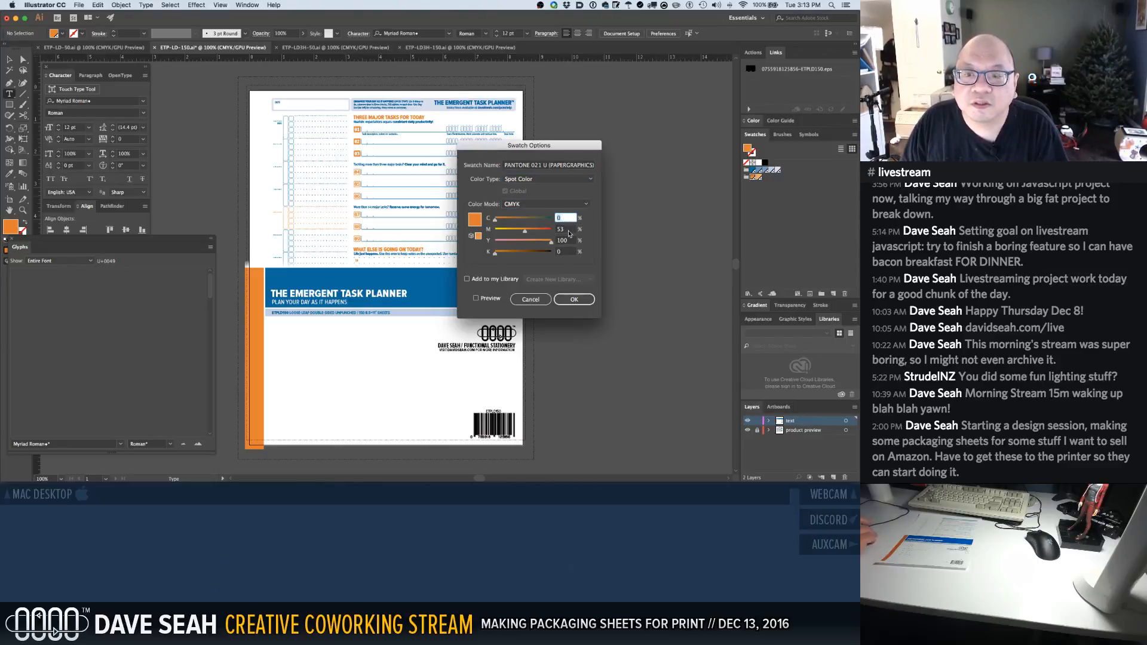
Set the orange spot swatch's magenta to 75% and yellow to 95%, and apply the swatch changes
key("Tab")
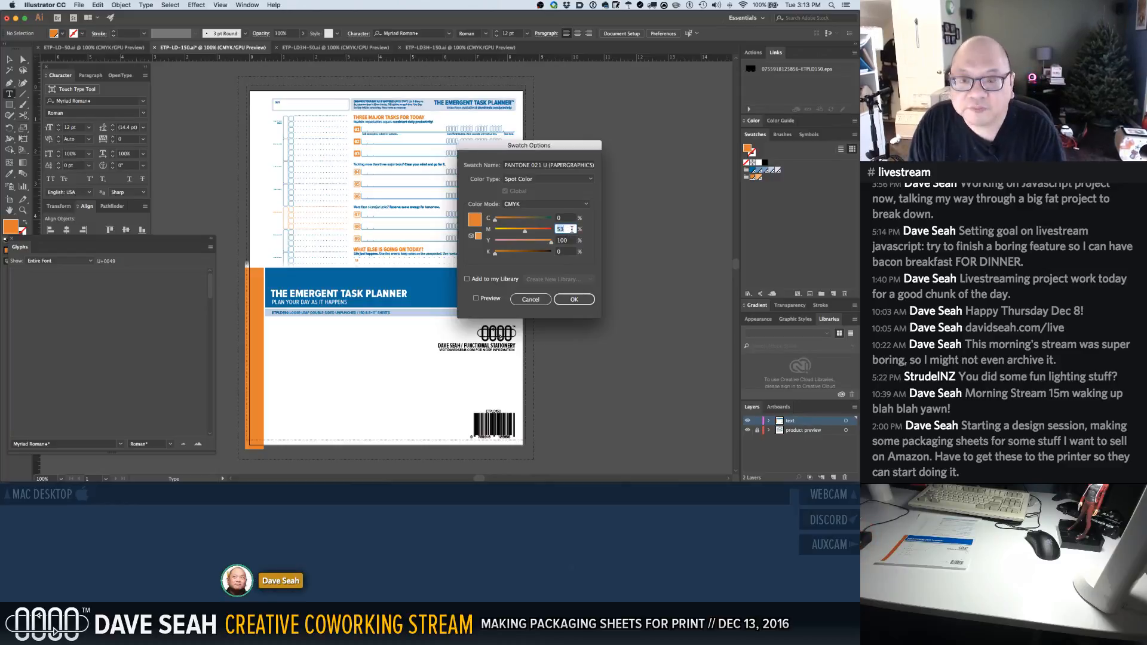
type("75")
key("Tab")
type("95")
key("Tab")
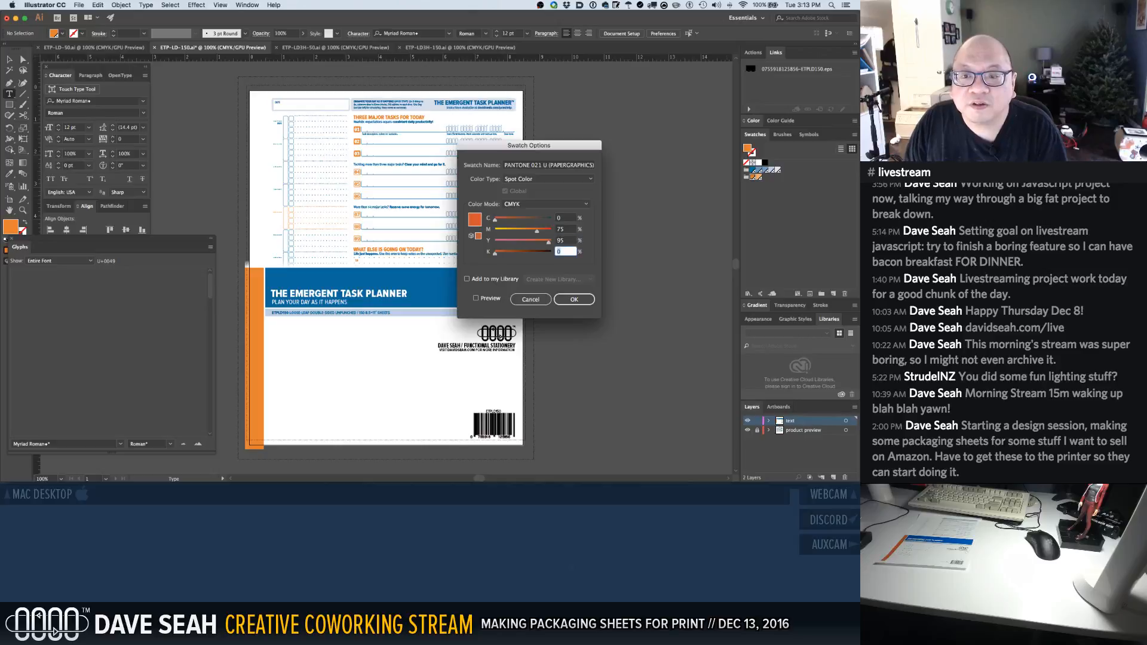
left_click(574, 299)
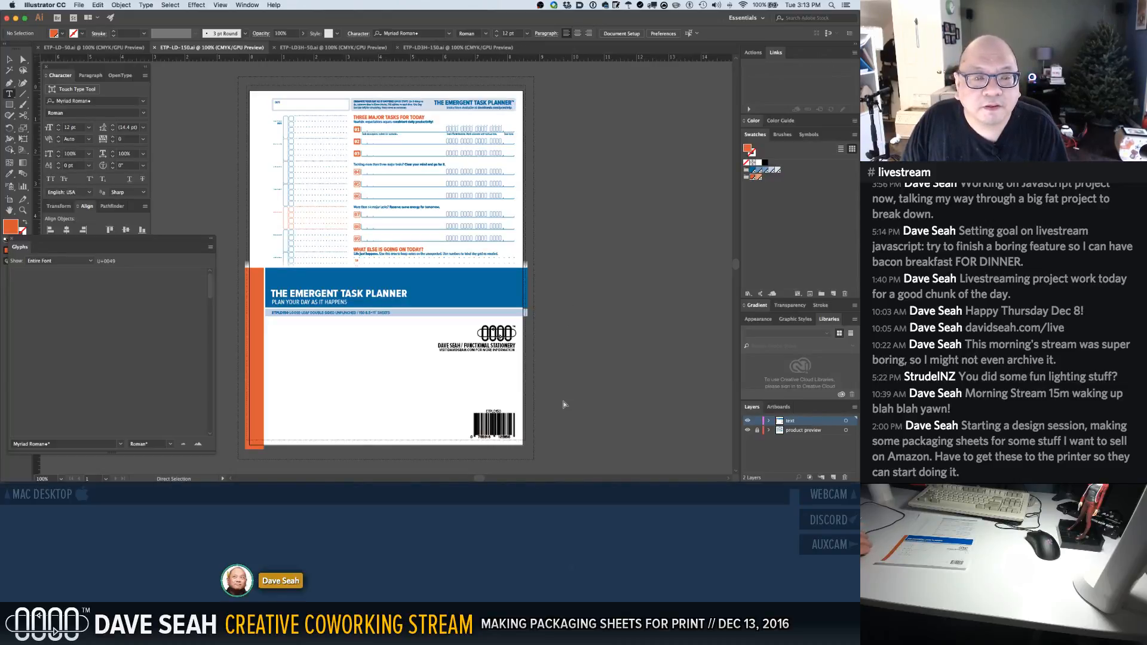
Add a trademark glyph (™) after THE EMERGENT TASK PLANNER in the blue title band and save the document
key("t")
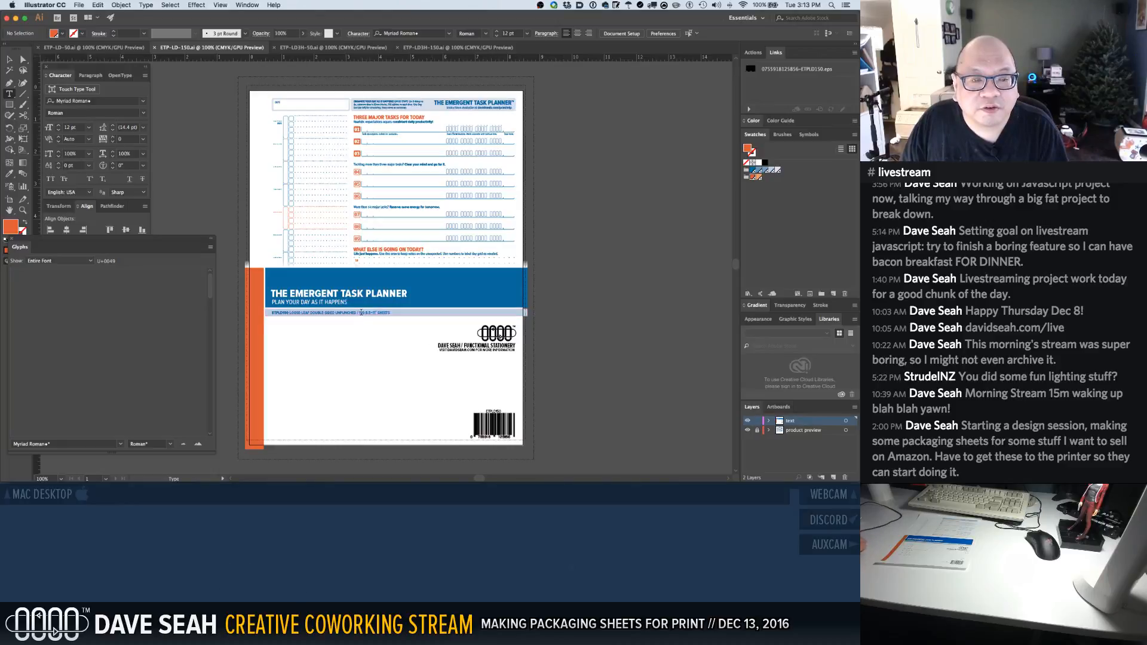
left_click(408, 292)
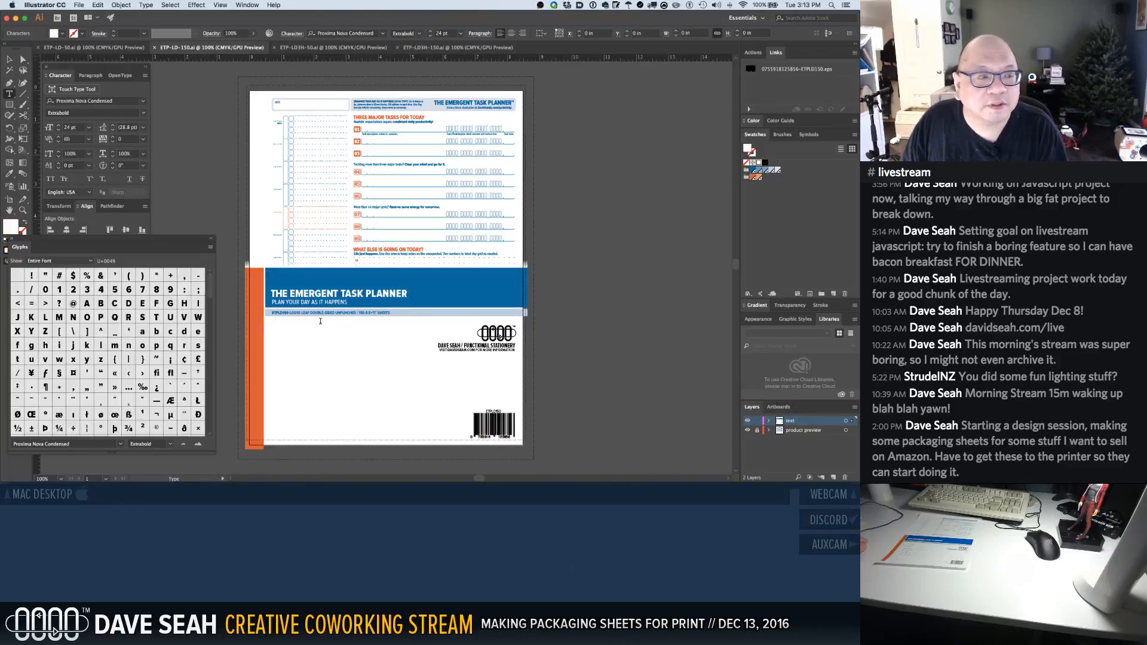
double_click(184, 421)
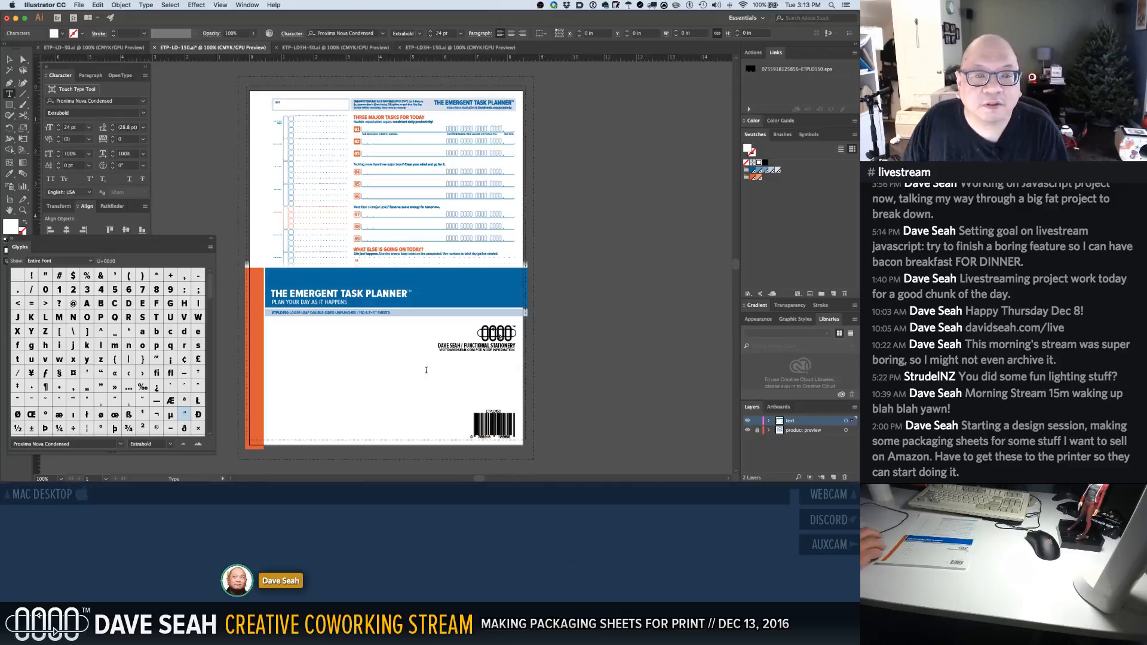
key("Escape")
left_click(408, 373)
key("super+s")
key("t")
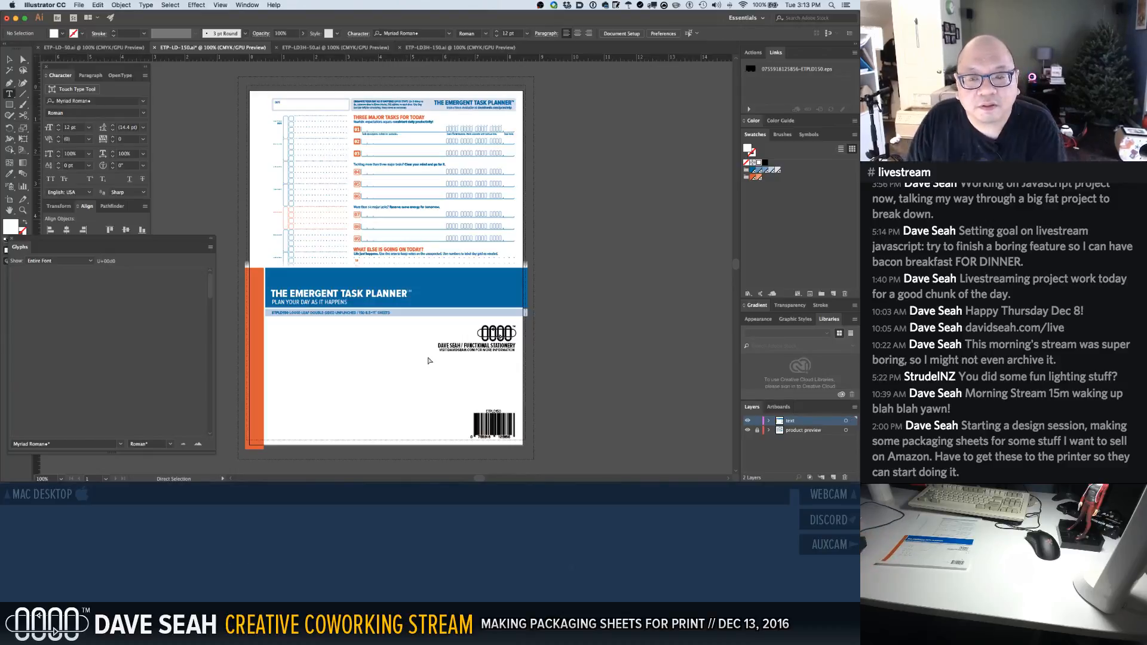
Select the website line beneath the logo on the ETP-LD-150 sheet and save the document
key("a")
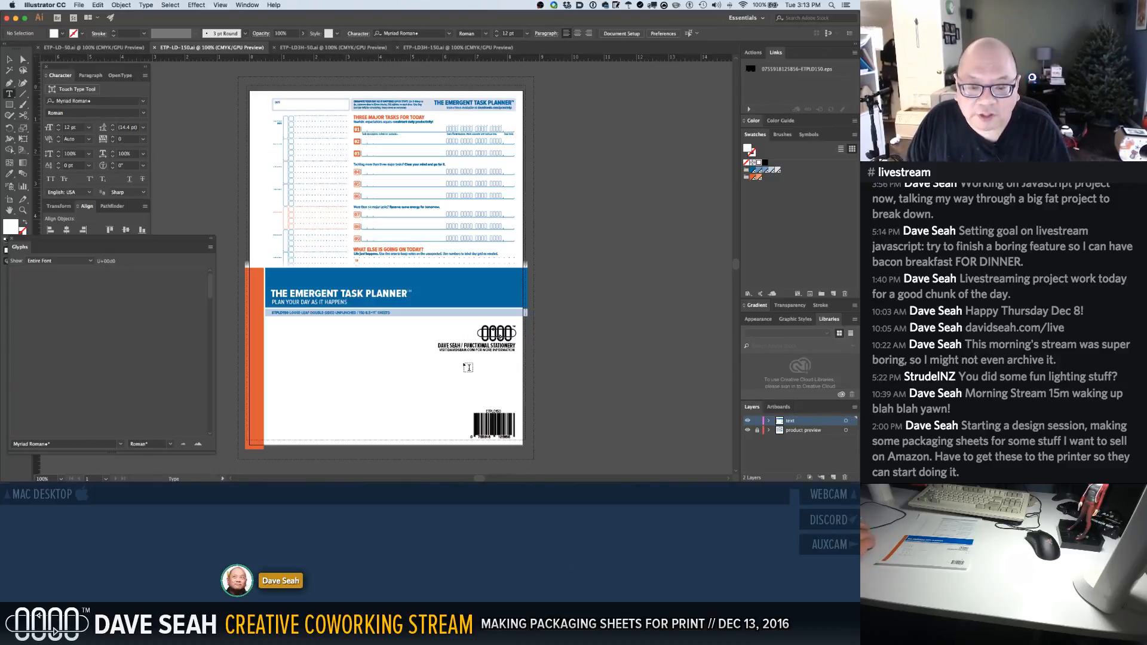
left_click(465, 354)
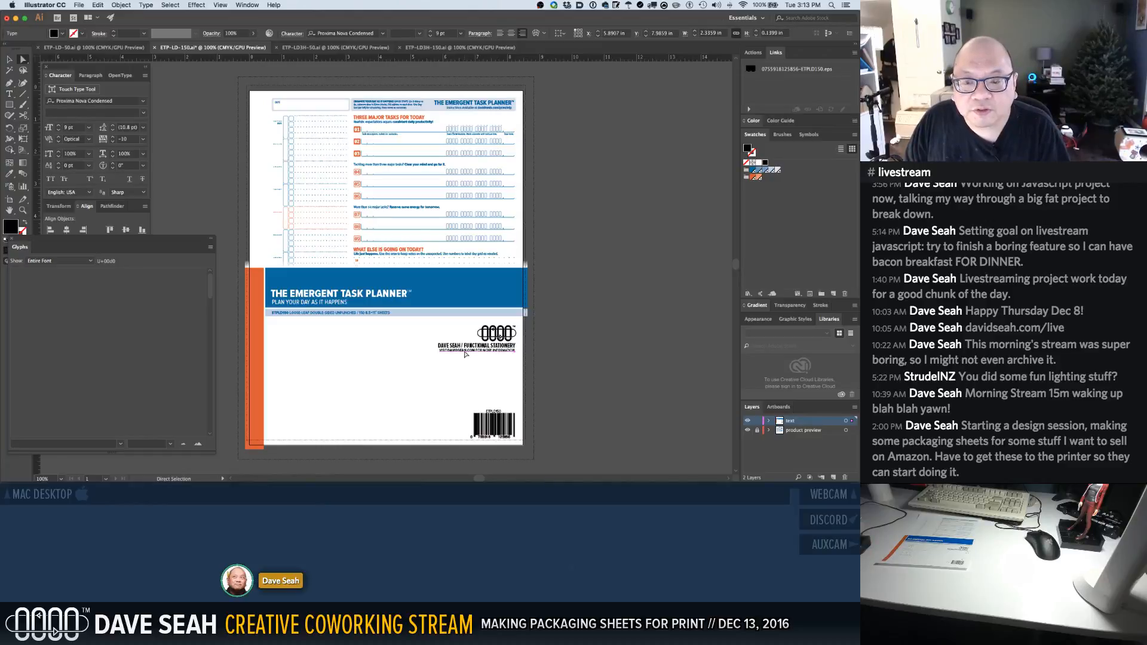
key("v")
key("super+s")
key("a")
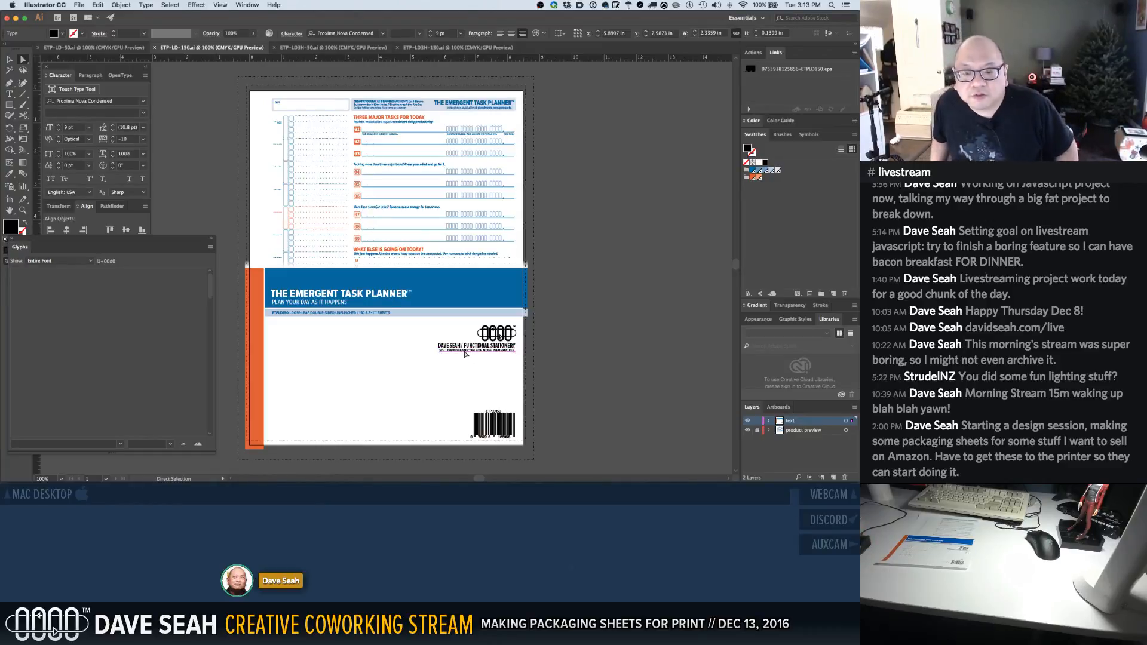
left_click(465, 353)
key("ctrl+Right")
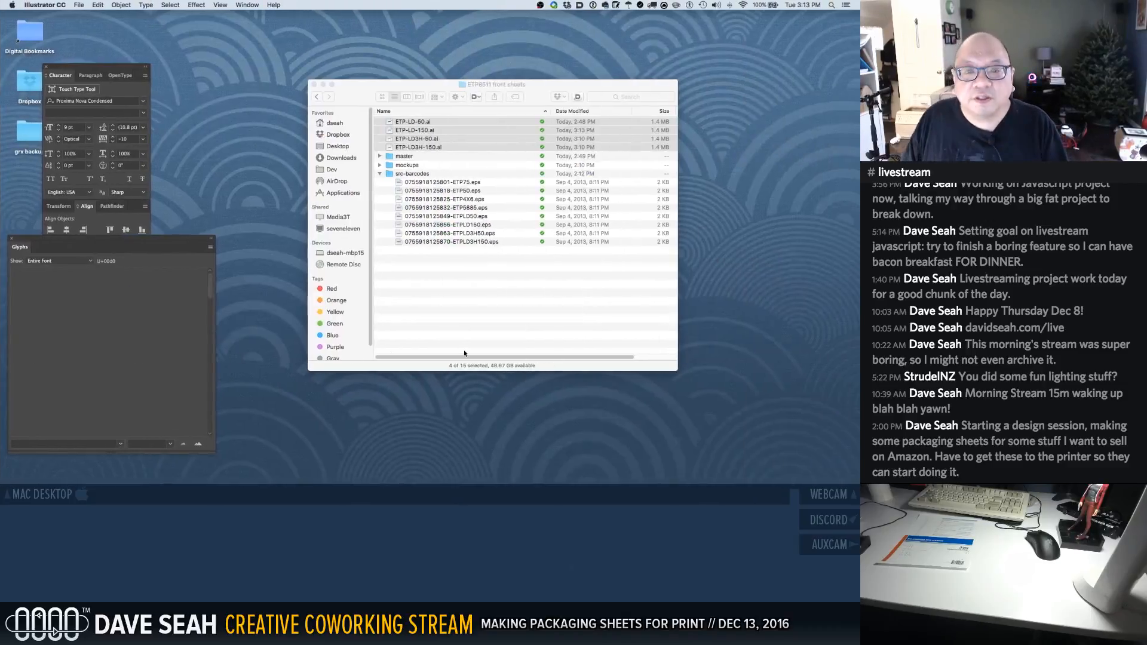
key("ctrl+Left")
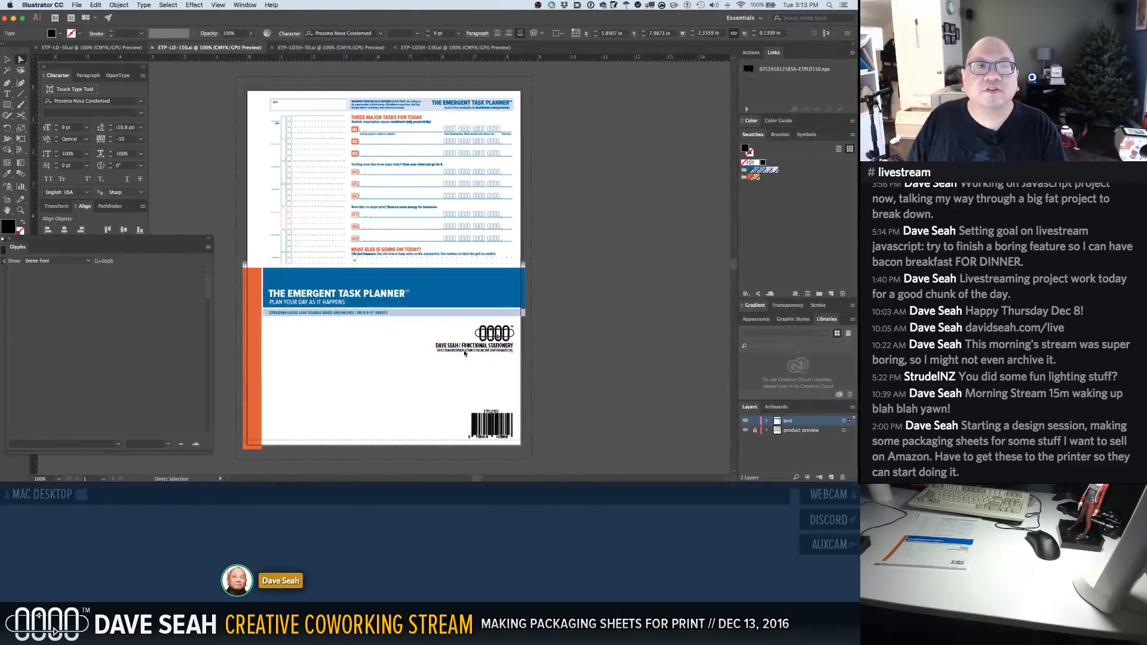
Switch to the ETP-LD-50 sheet and add a trademark glyph (™) after THE EMERGENT TASK PLANNER in the blue title band
left_click(111, 48)
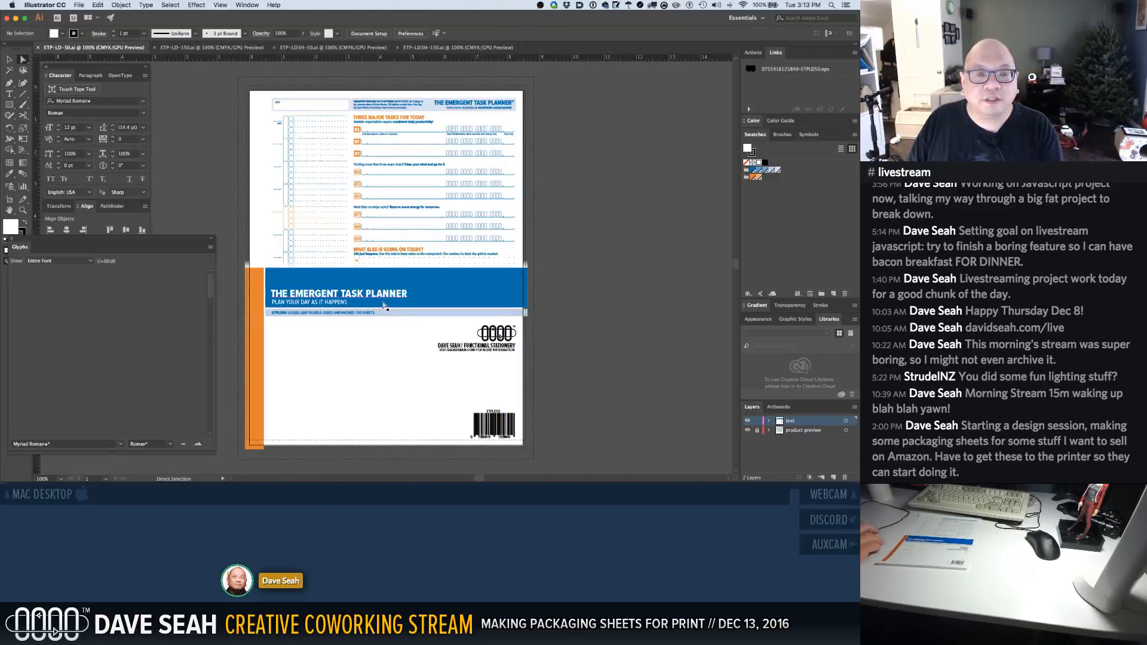
left_click(405, 295)
double_click(405, 296)
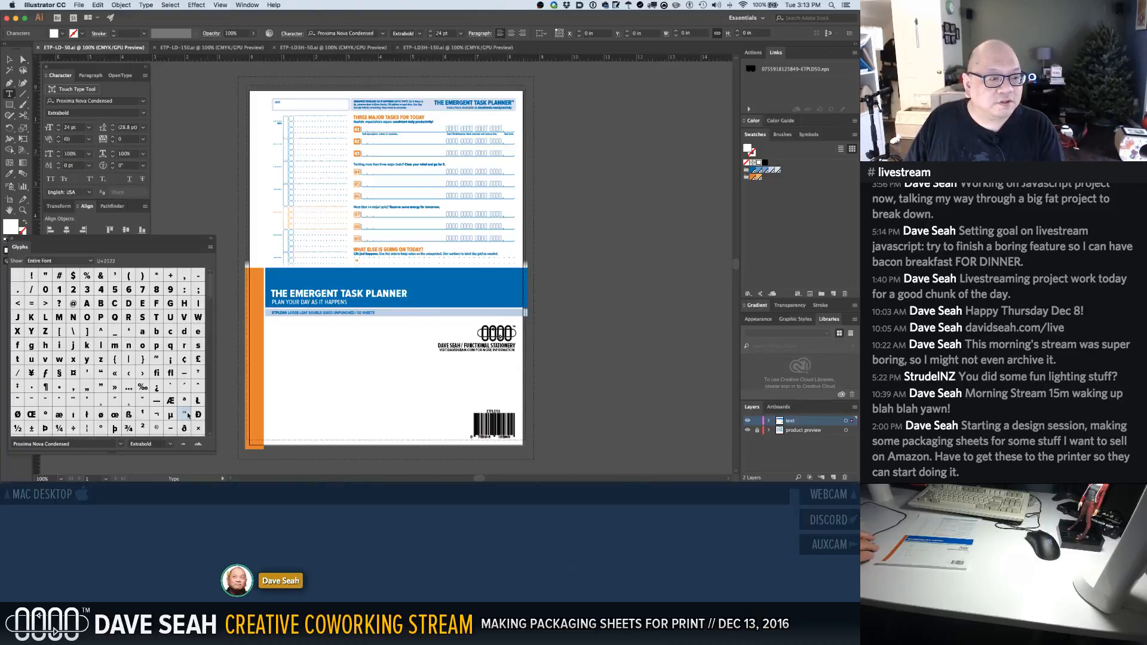
Insert the sheet size 8.5×11″ before SHEETS in the product description line, using the multiplication and inch-mark glyphs
left_click(348, 313)
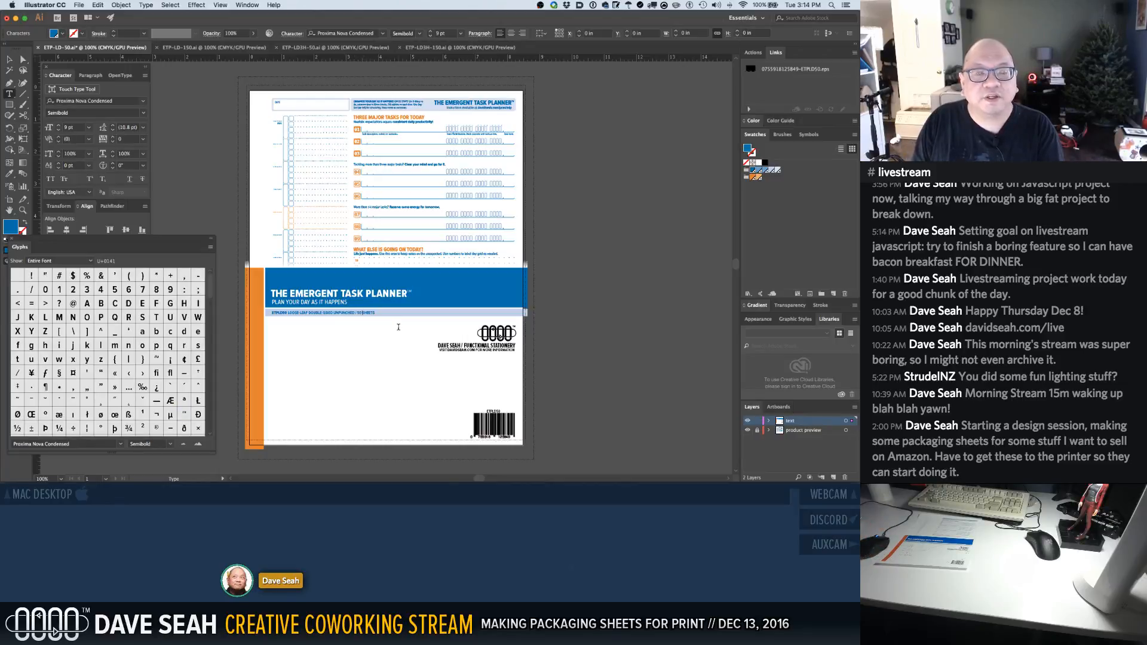
type("8.5")
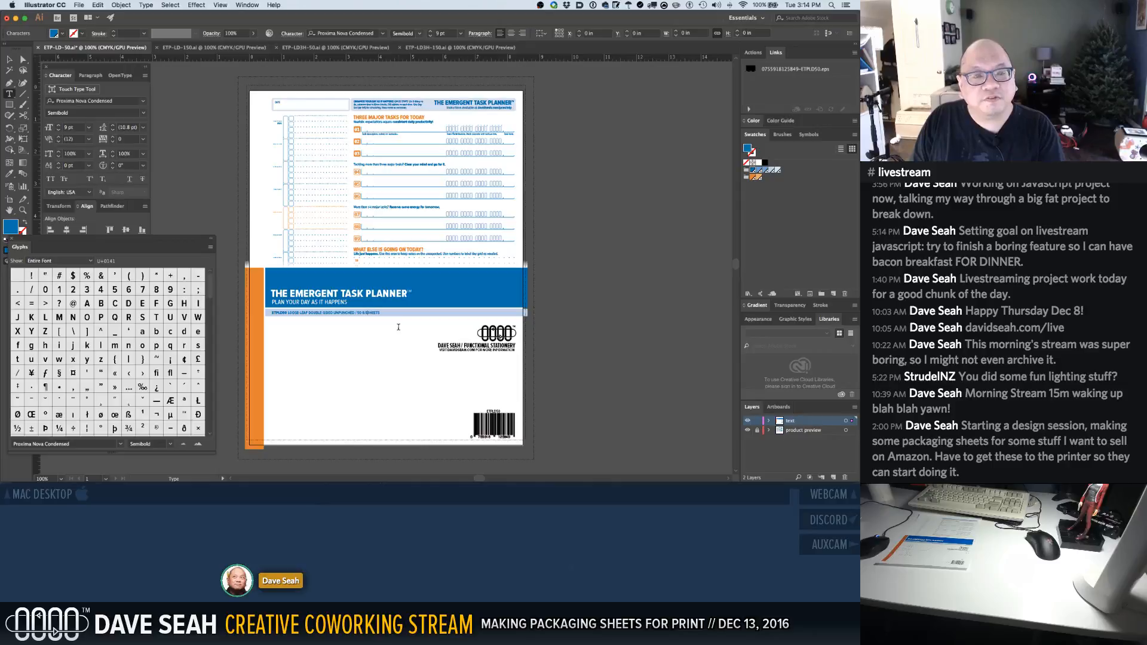
double_click(199, 429)
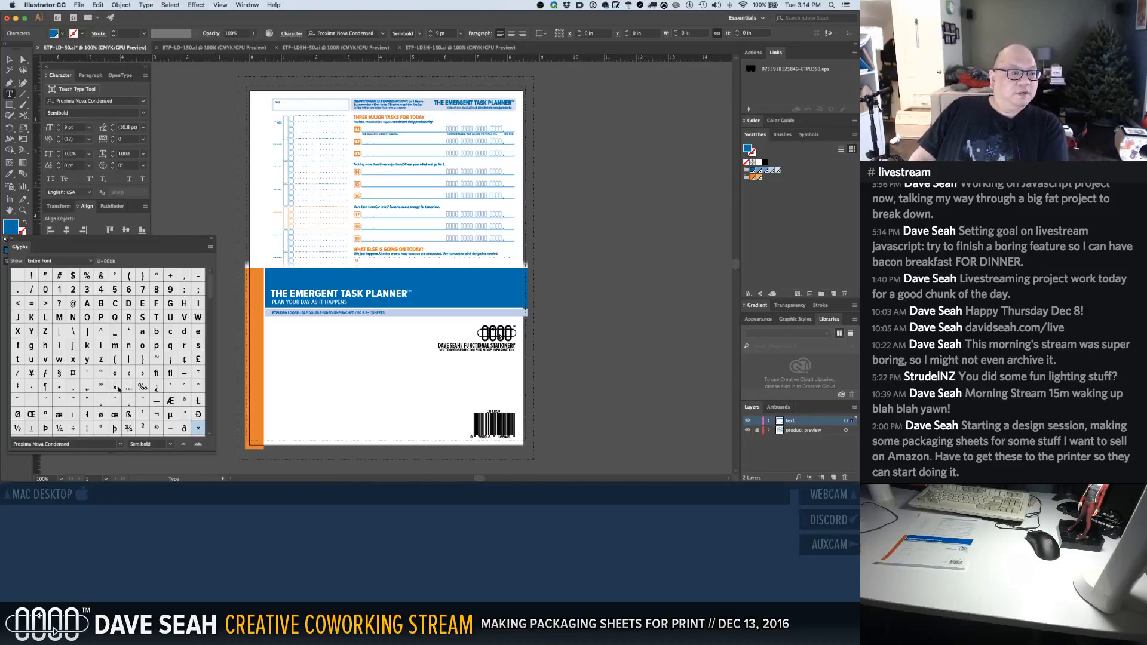
double_click(114, 401)
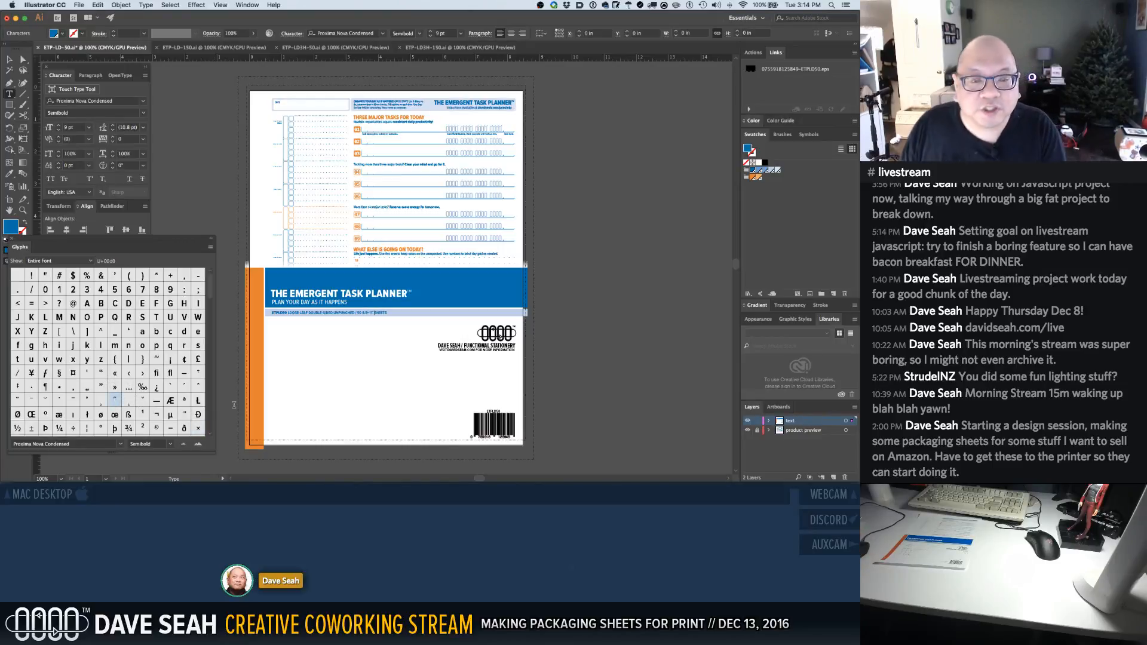
left_click(361, 359)
Check the website line and the linked ETPLD50 barcode on the ETP-LD-50 sheet, and save the document
left_click(491, 352)
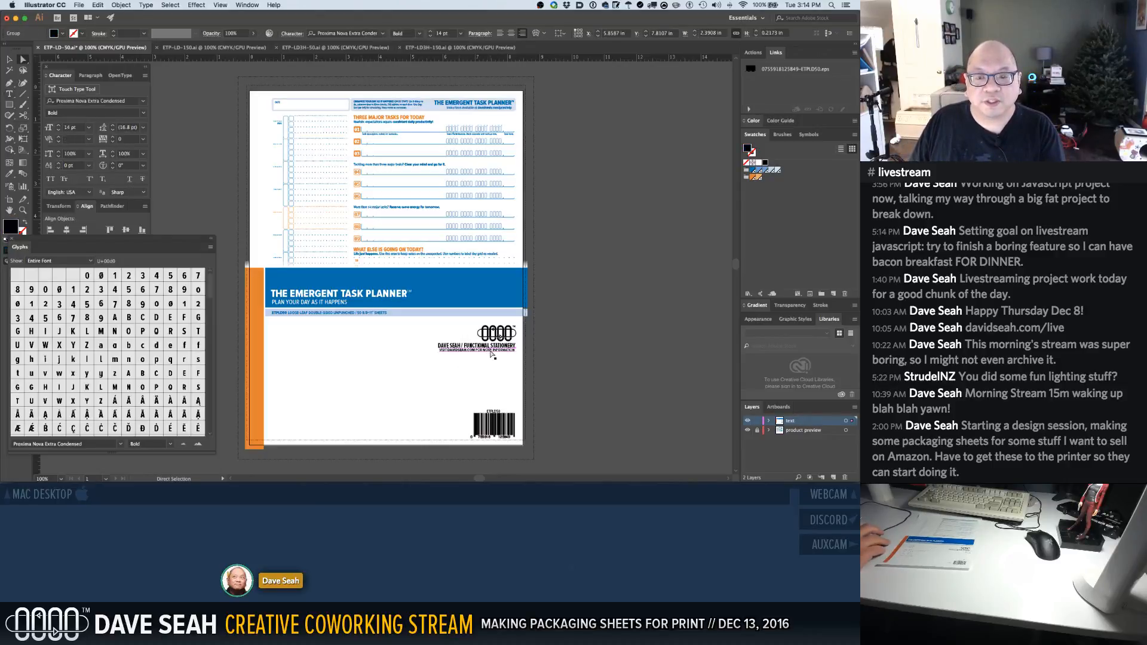
left_click(491, 353)
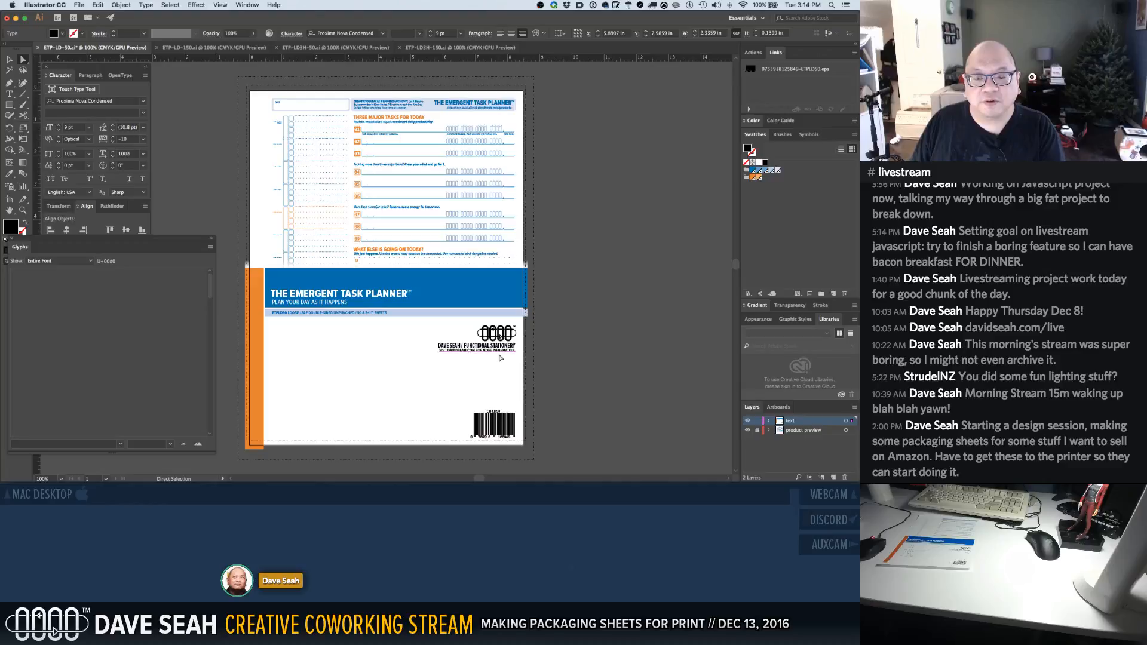
left_click(505, 431)
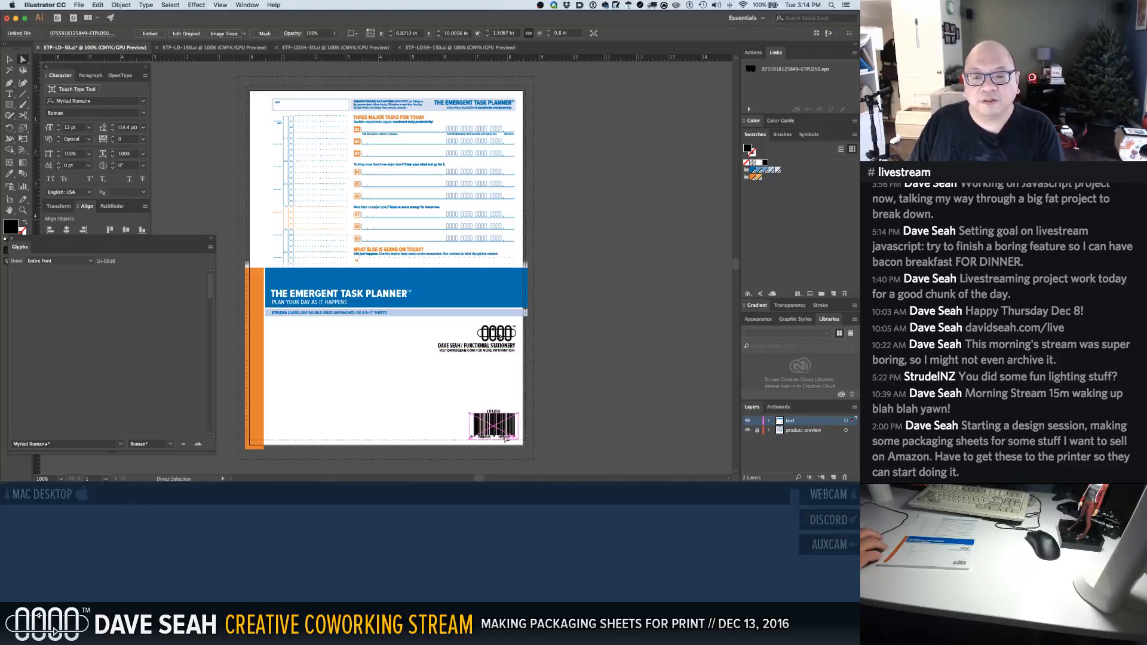
key("super+m")
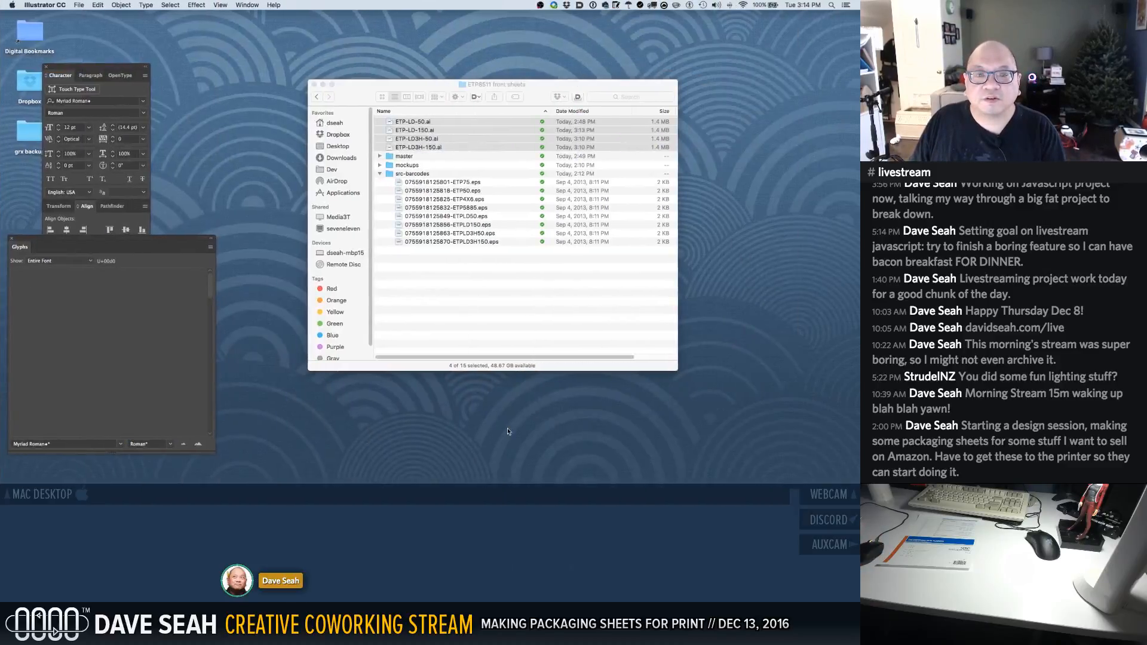
key("f")
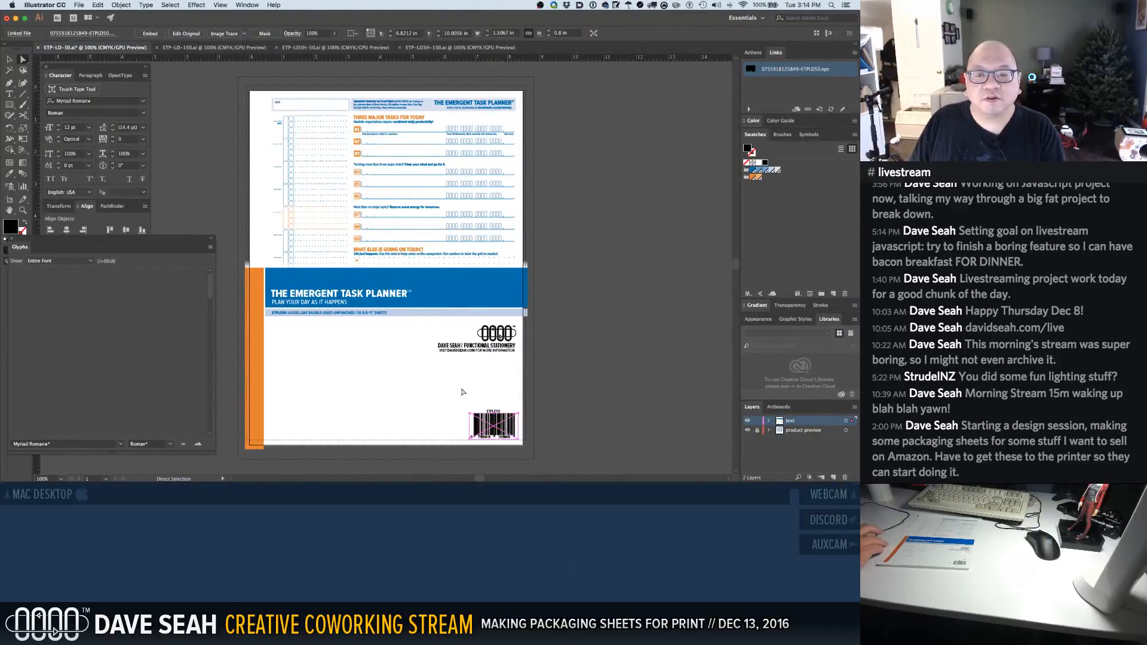
key("super+s")
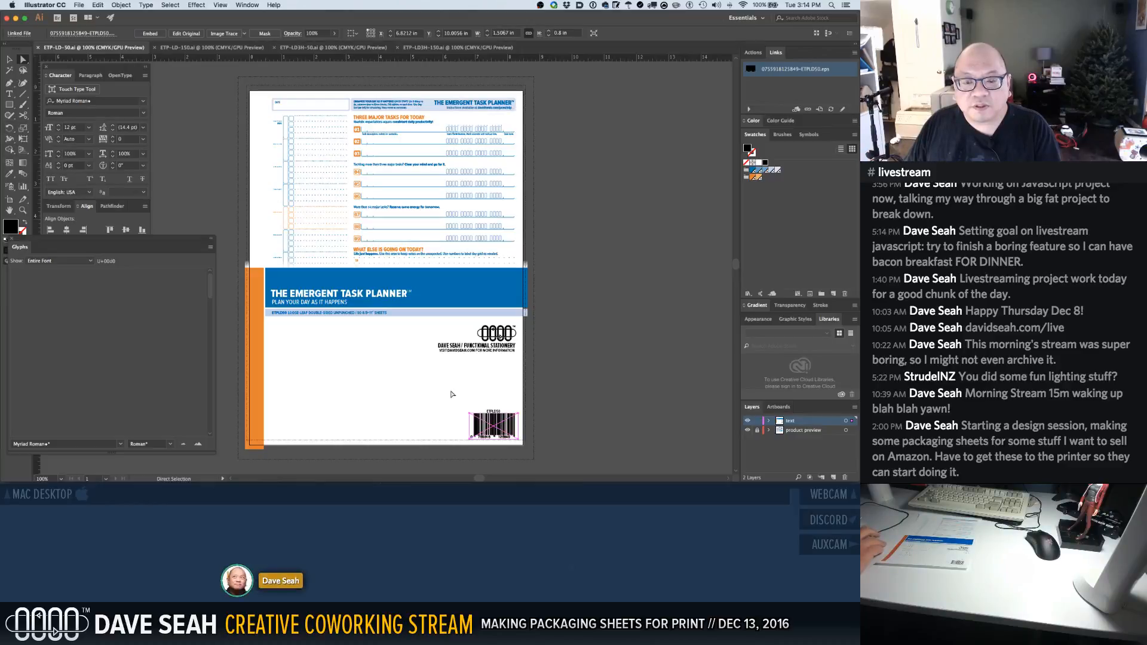
Rename the blue spot swatch as PANTONE 300 U (PAPERGRAPHICS) in the ETP-LD-50 document
left_click(283, 314)
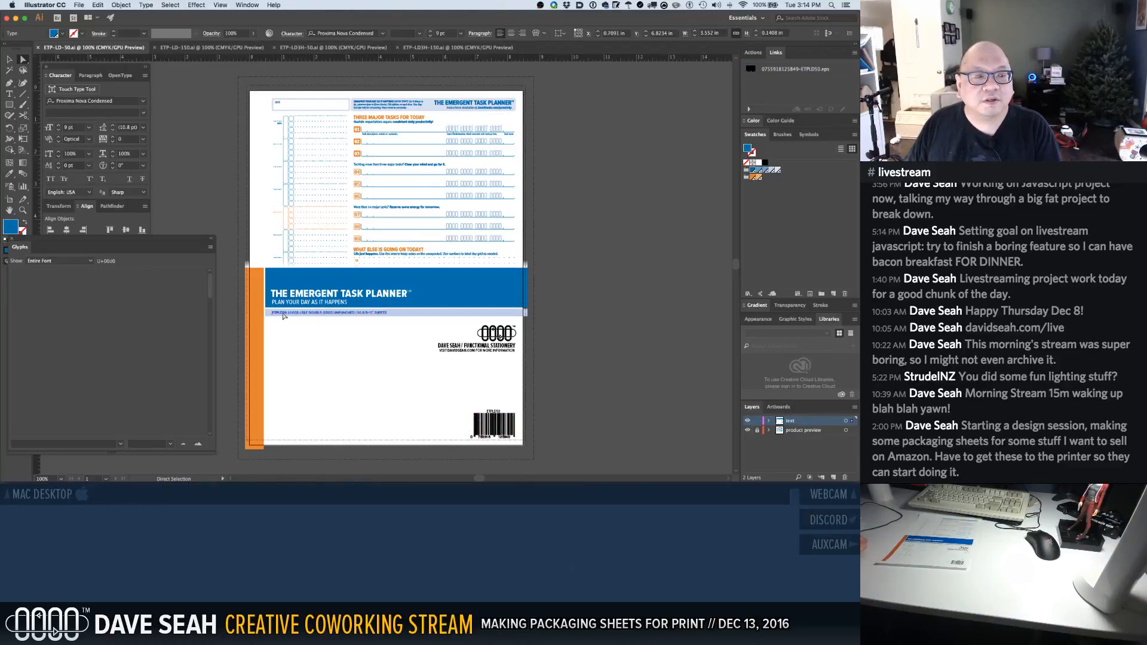
left_click(289, 350)
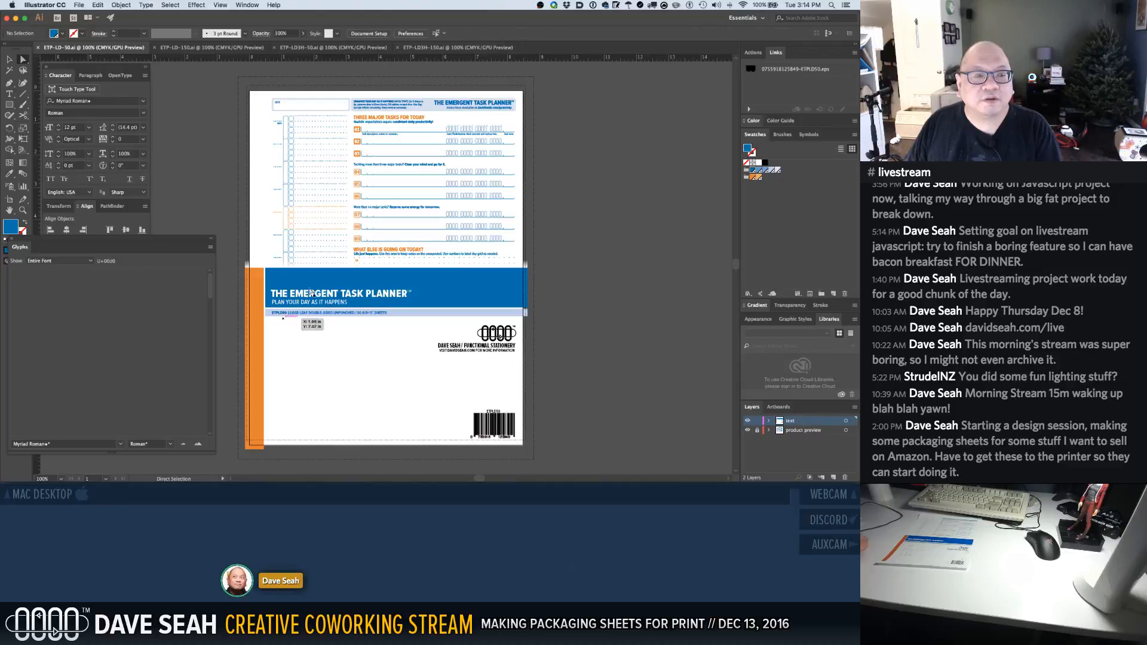
double_click(754, 171)
left_click(561, 166)
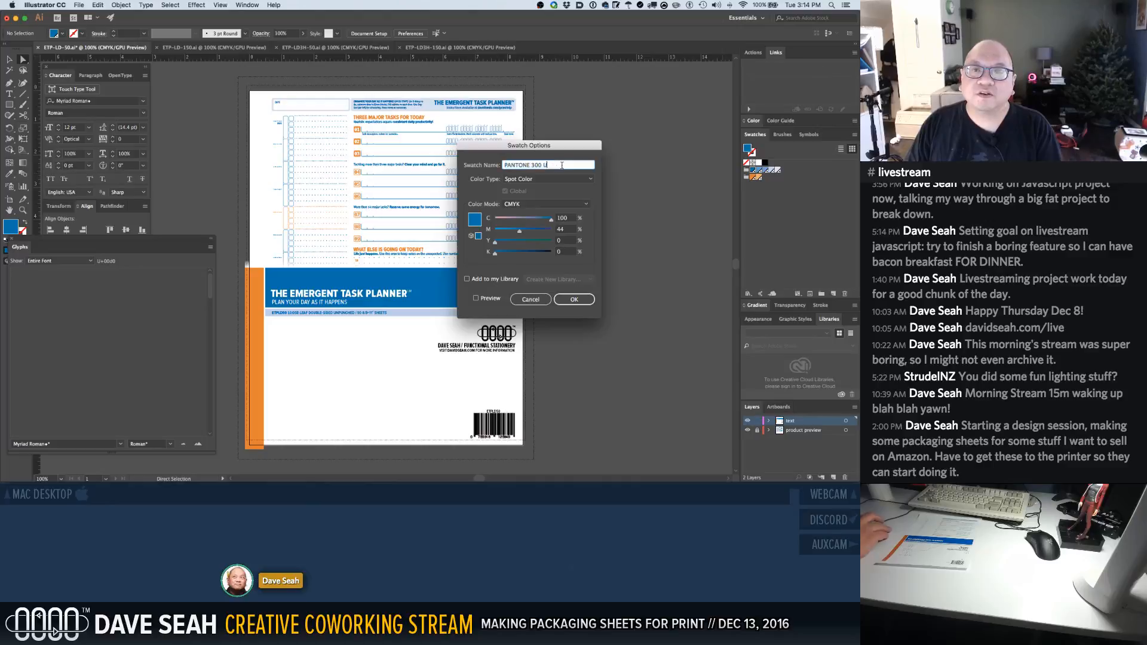
type("(PAPERGRA")
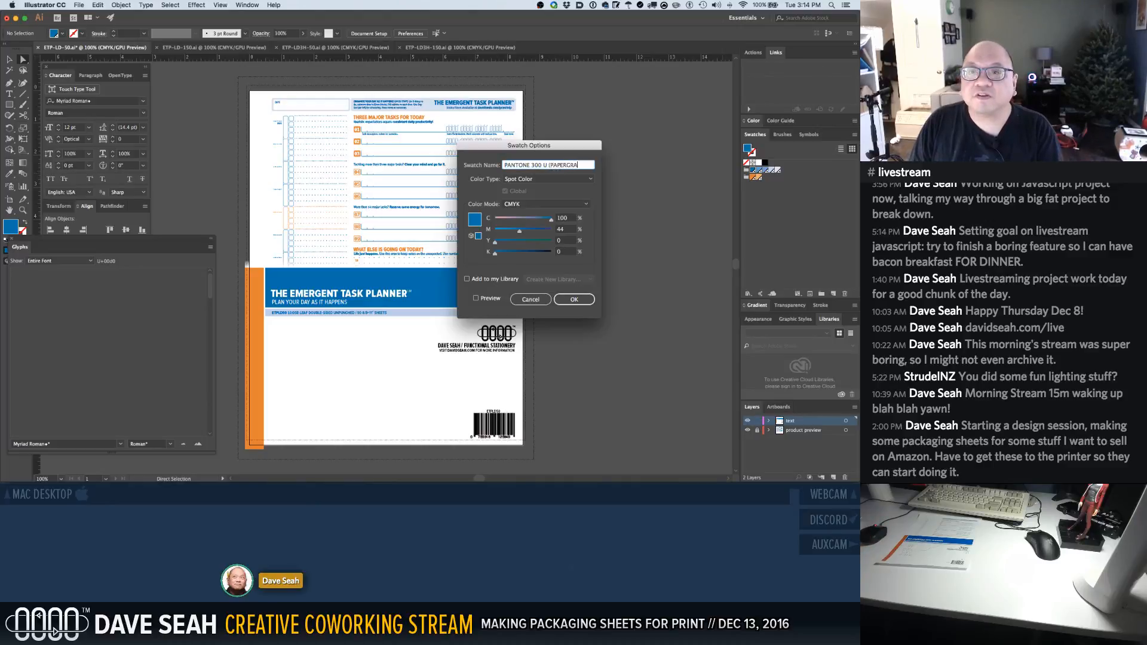
type("PHICS)")
key("Return")
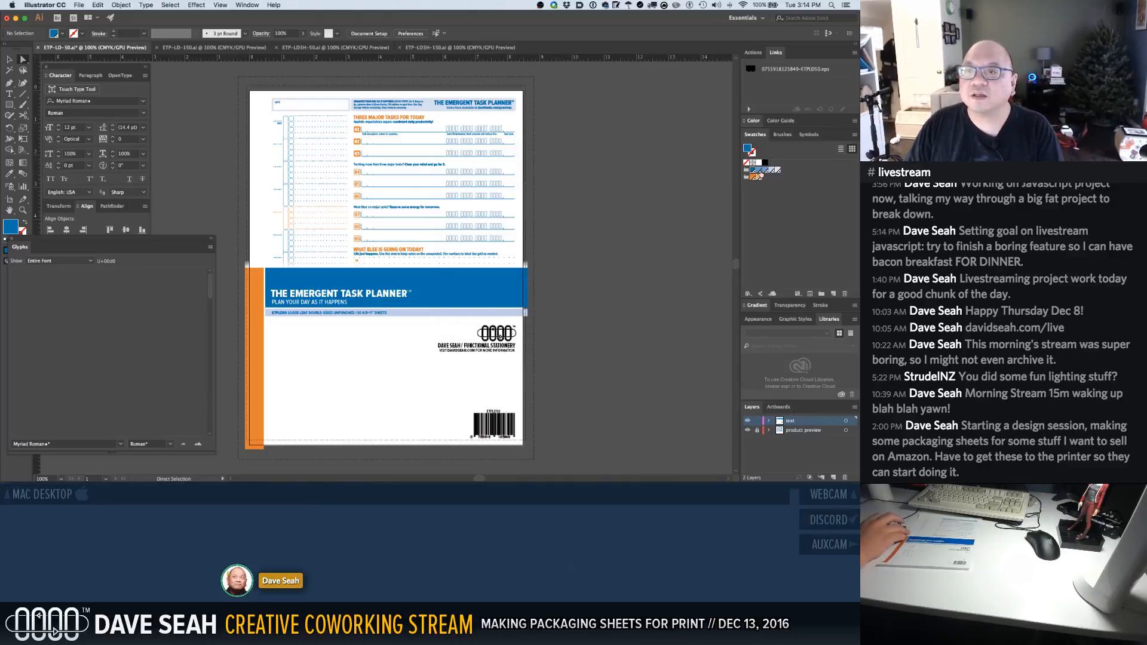
Set the blue spot swatch's values to C 94.8, M 41.5, Y 2.9 and K 10.2, and apply them
double_click(754, 171)
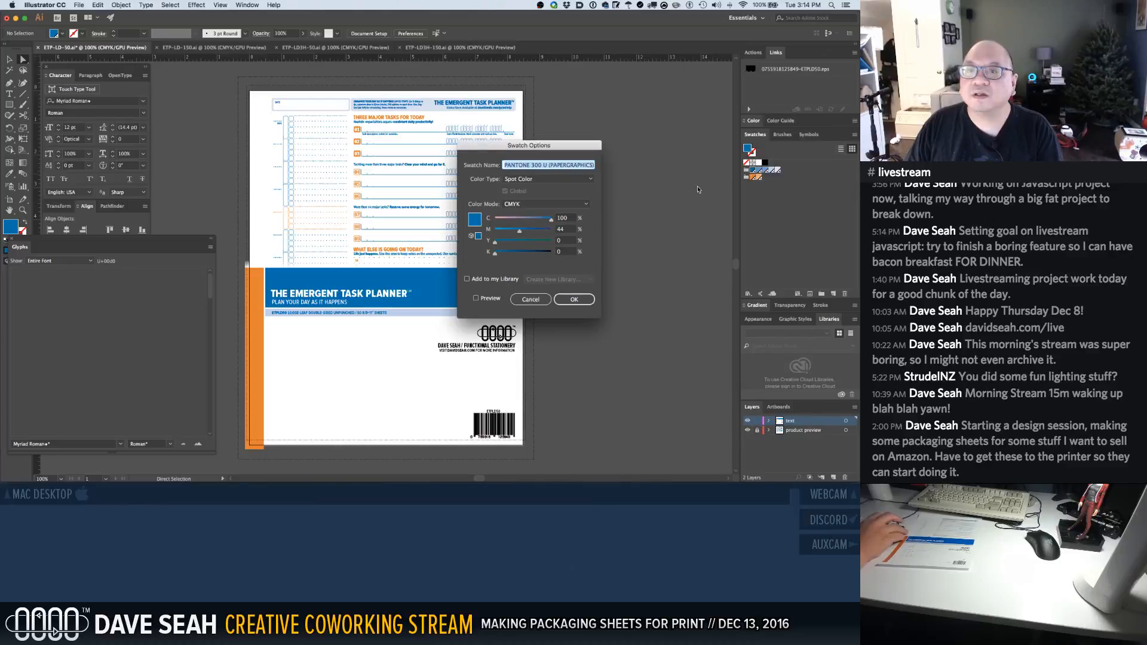
left_click(564, 219)
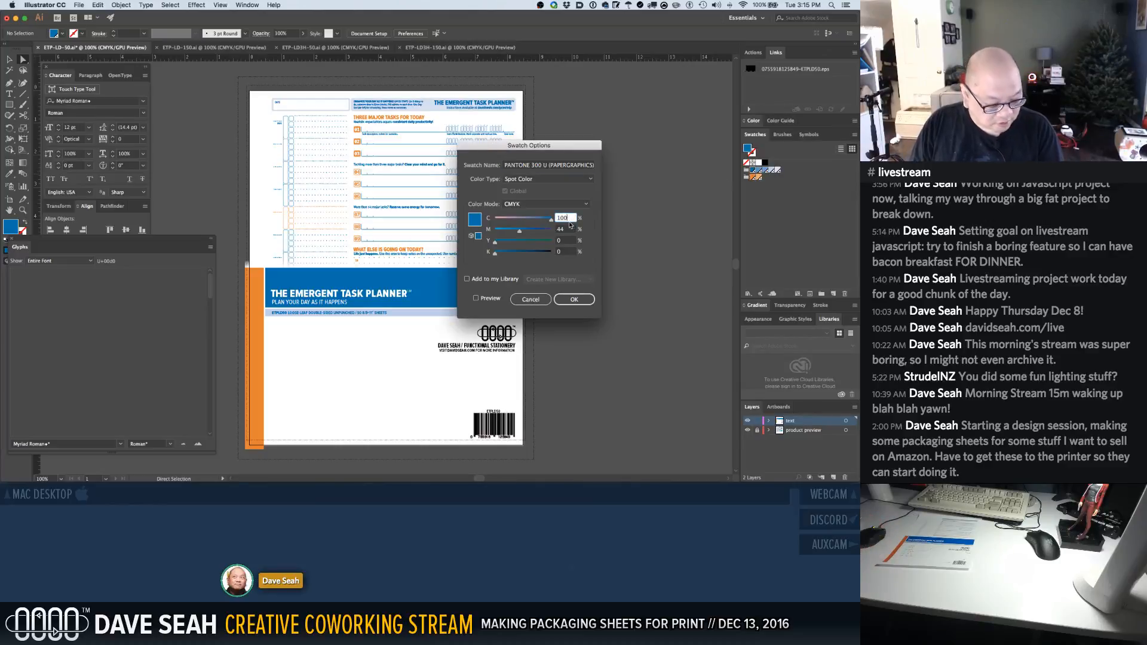
type("94.8")
key("Tab")
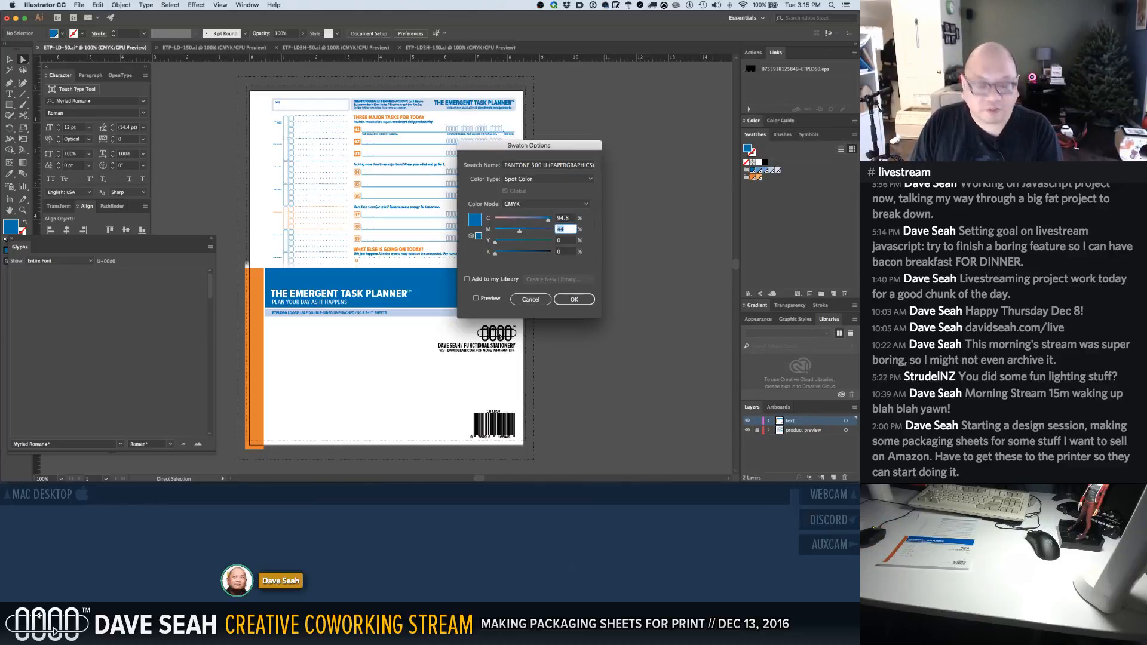
type("41.5")
key("Tab")
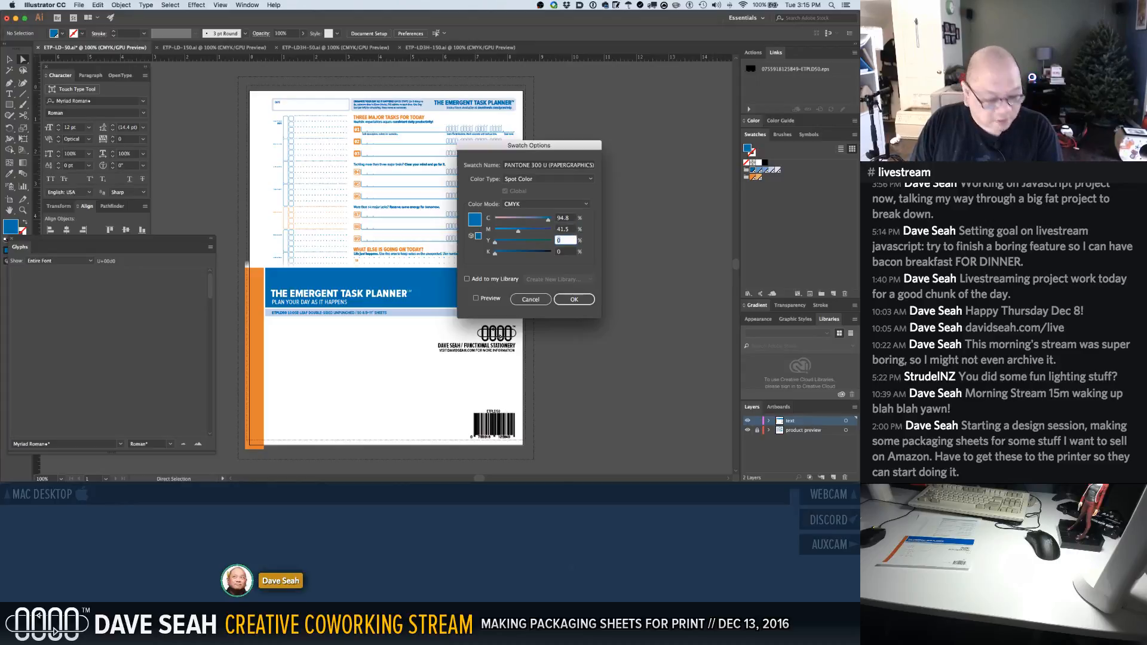
key("Tab")
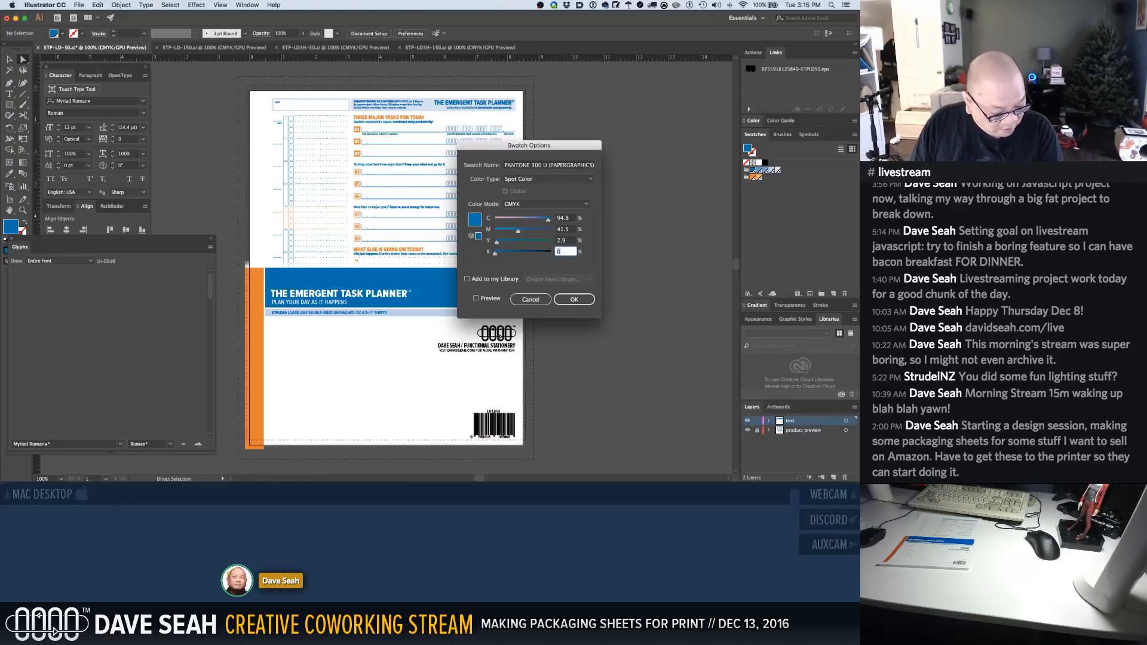
left_click(589, 299)
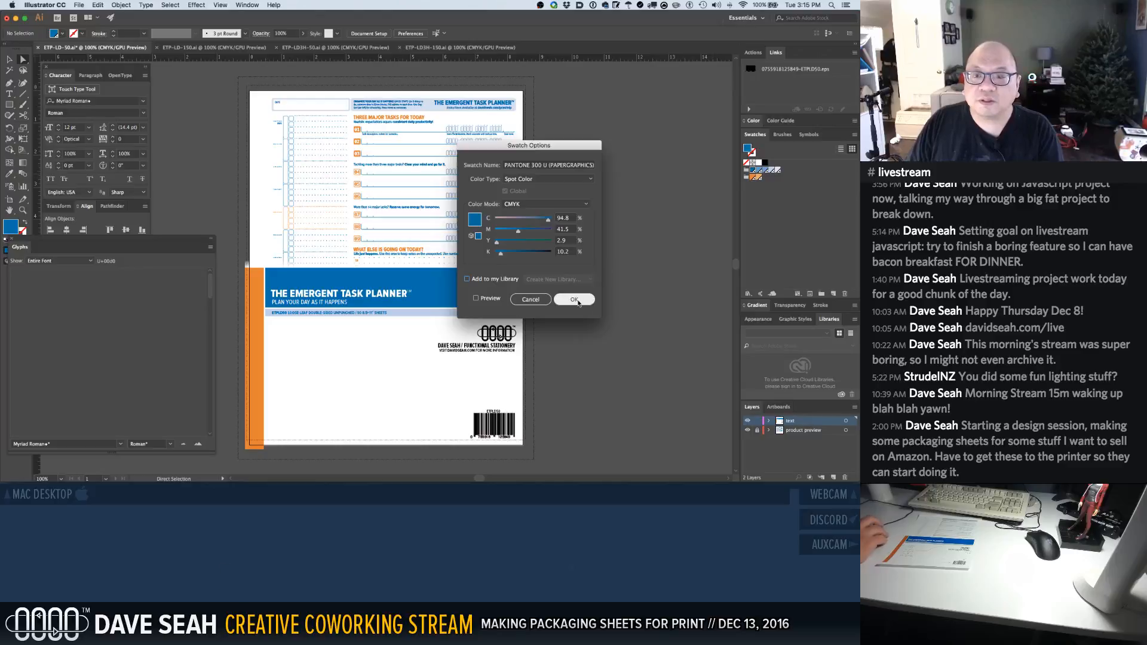
Rename the orange spot swatch as PANTONE 021 U (PAPERGRAPHICS) in the ETP-LD-50 document
double_click(754, 177)
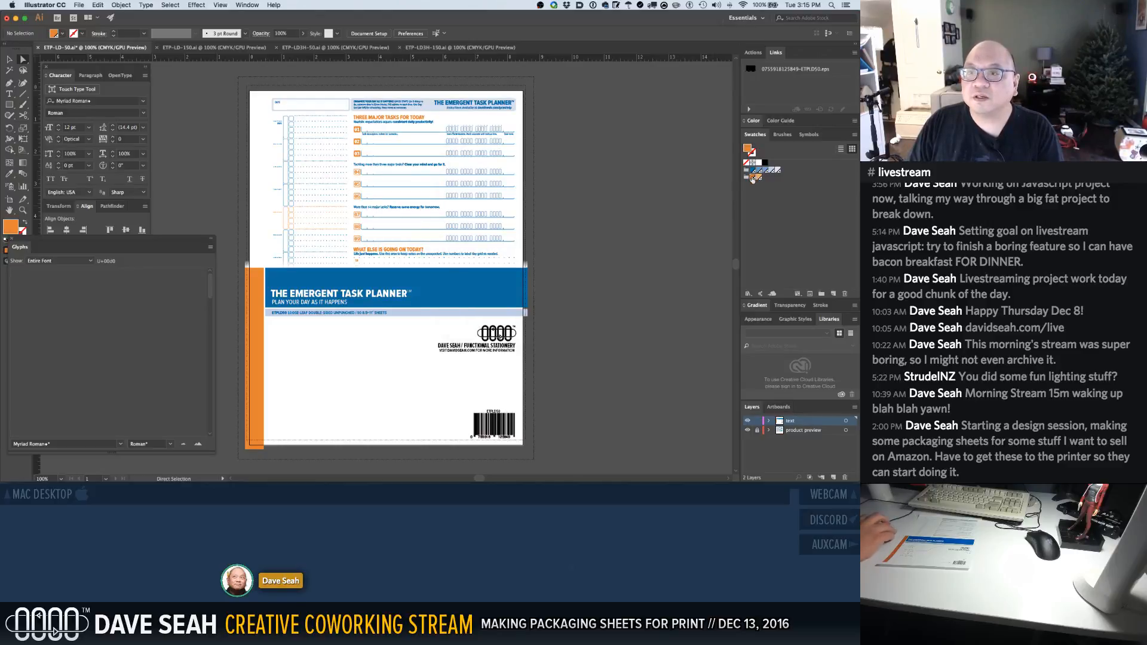
left_click(537, 165)
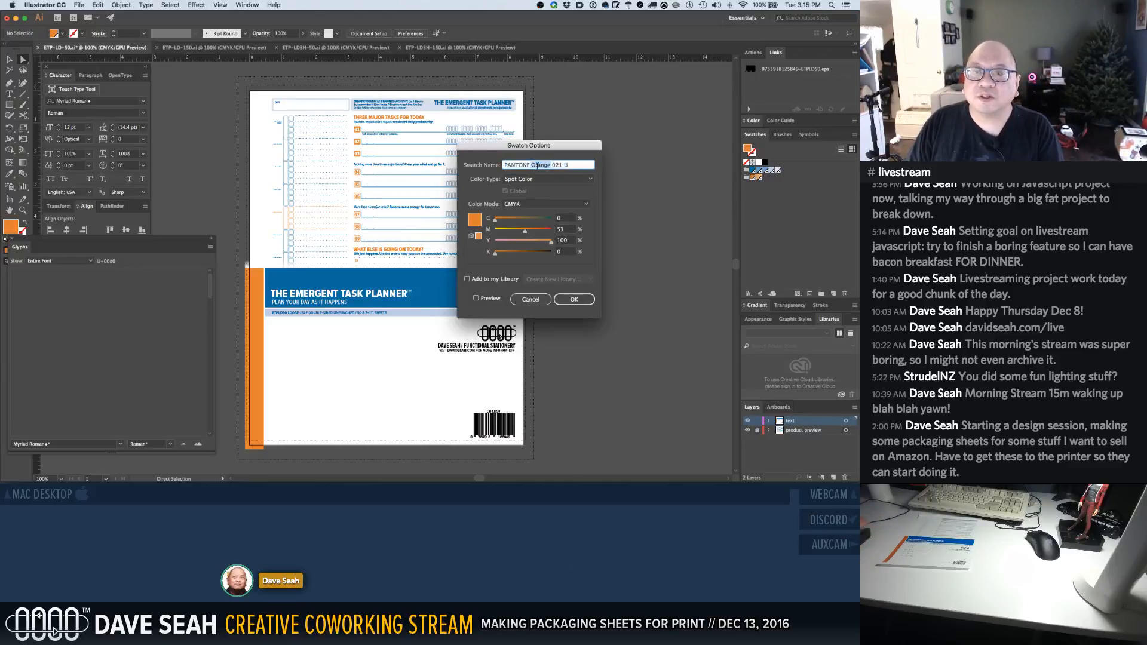
key("BackSpace")
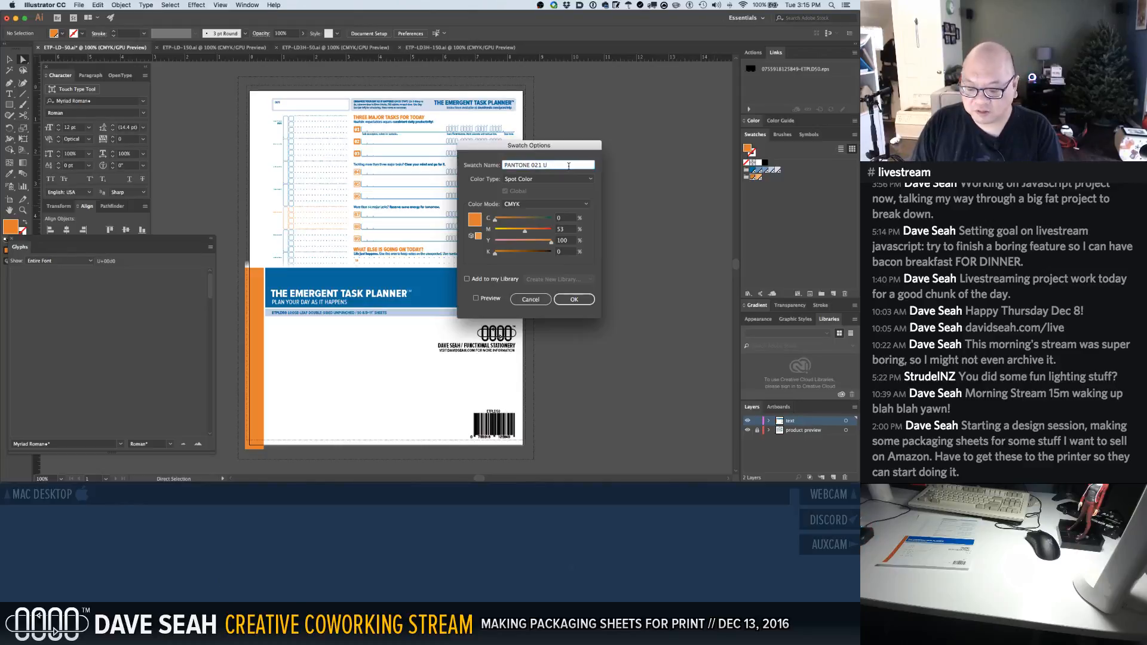
type("(PAPERGR")
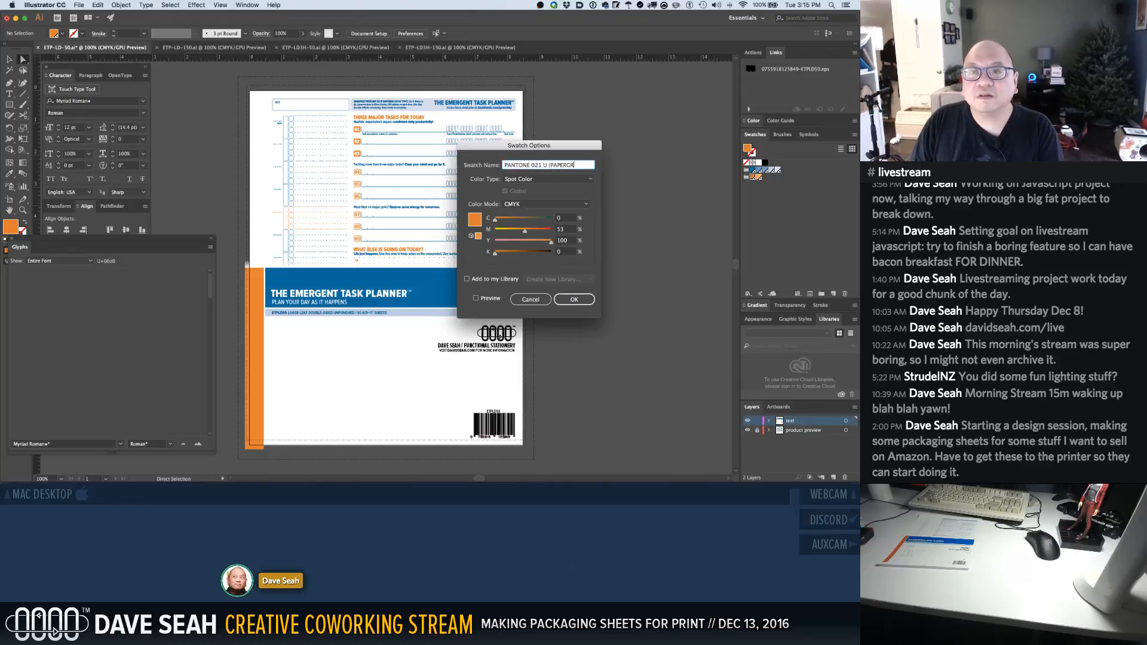
type("APHICS)")
Set the orange spot swatch's magenta to 75 and adjust its yellow value, apply the change, and save the ETP-LD-50 document
key("Tab")
key("Tab")
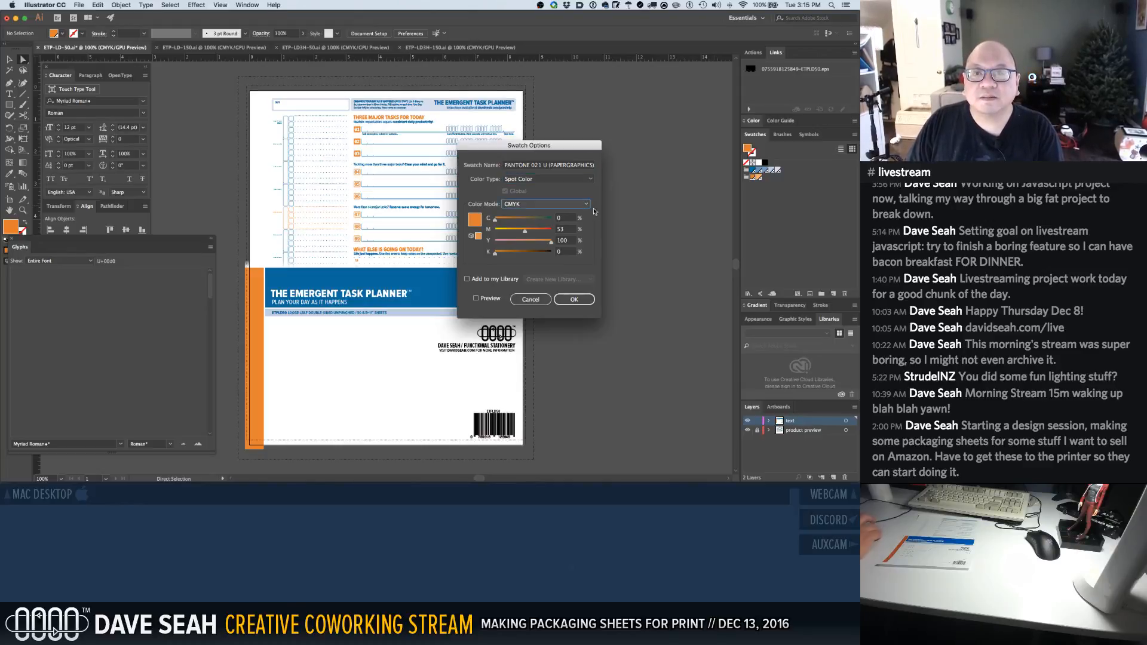
key("Tab")
key("Tab")
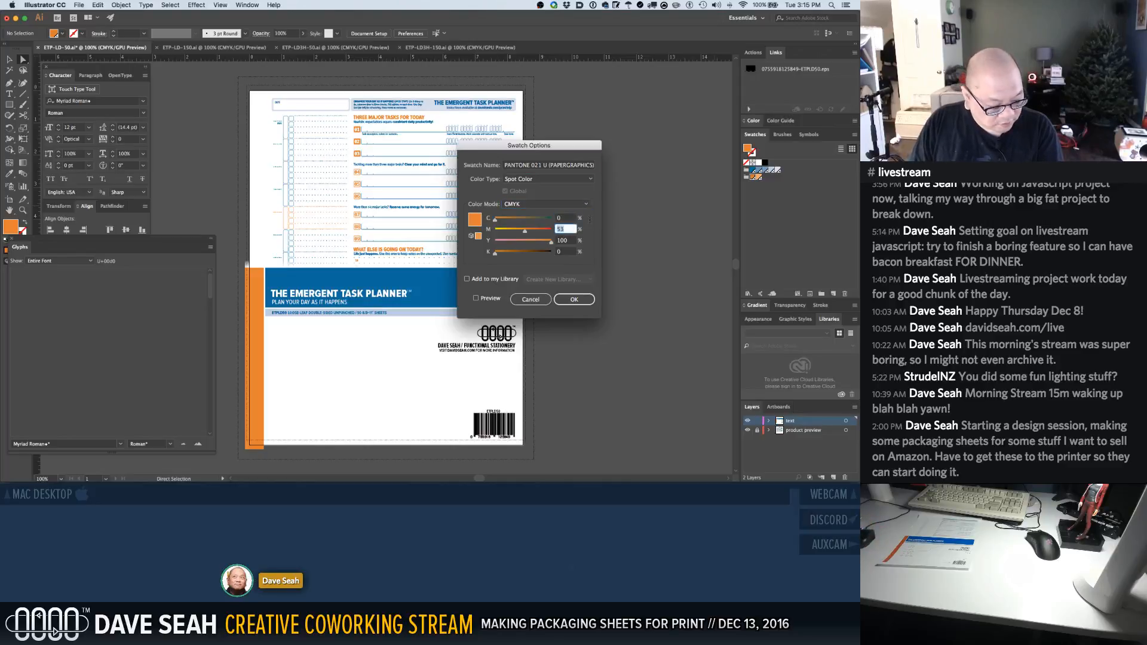
type("75")
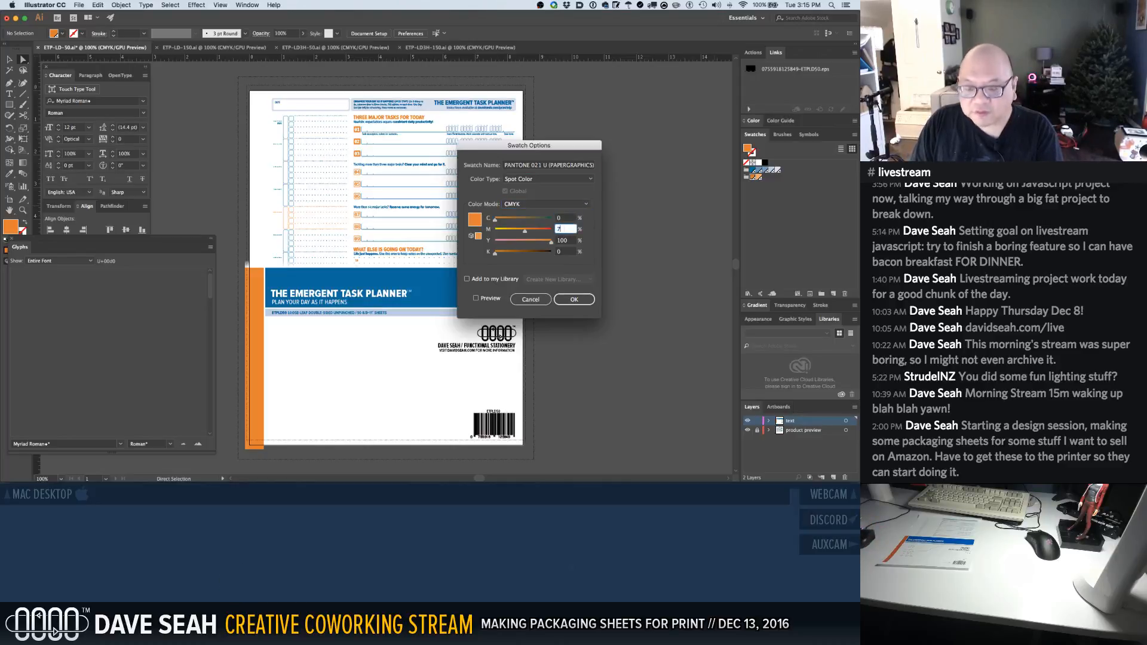
key("Tab")
type("9")
key("Return")
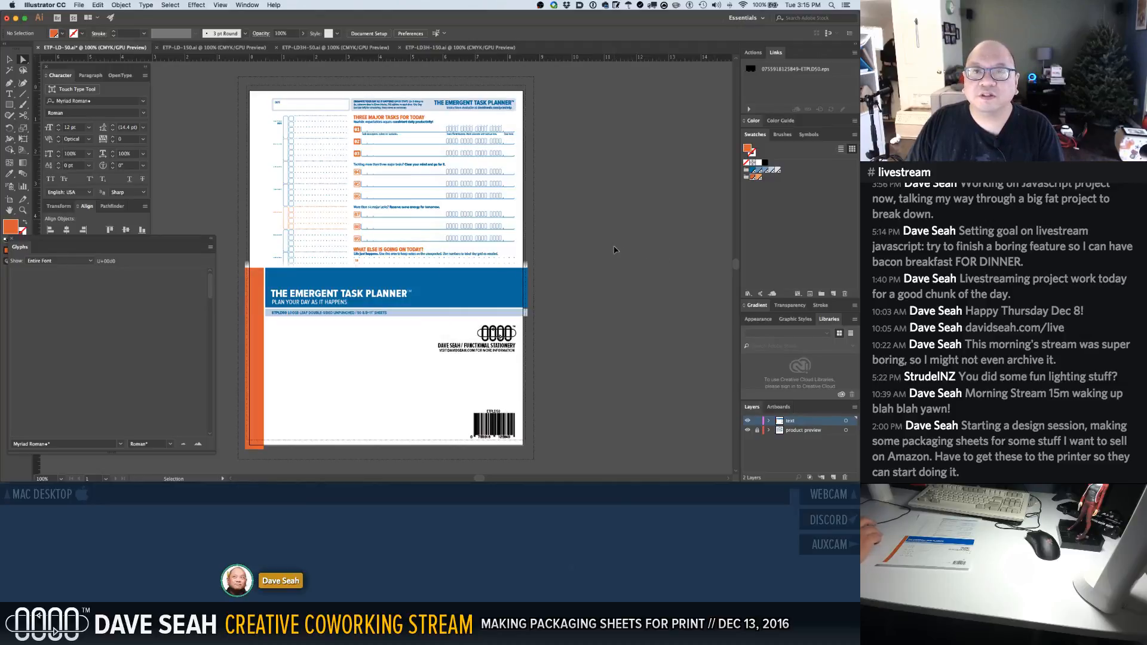
key("super+s")
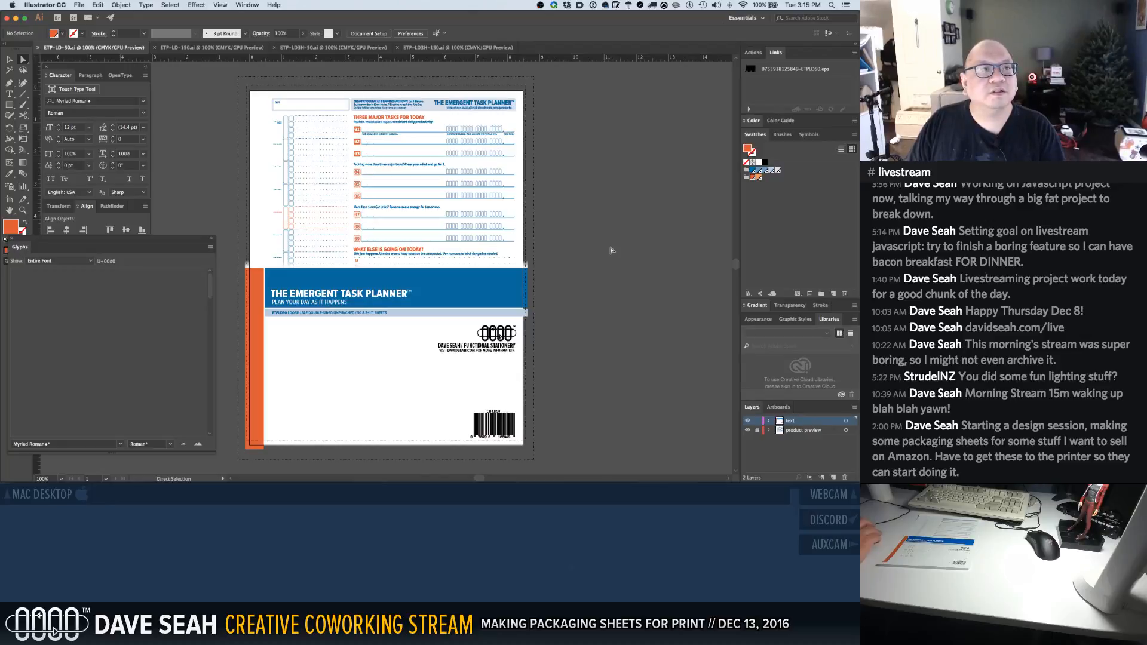
Compare the layout and colours of the ETP-LD-50, ETP-LD-150, ETP-LD3H-50 and ETP-LD3H-150 sheets by flipping between the open documents
left_click(215, 48)
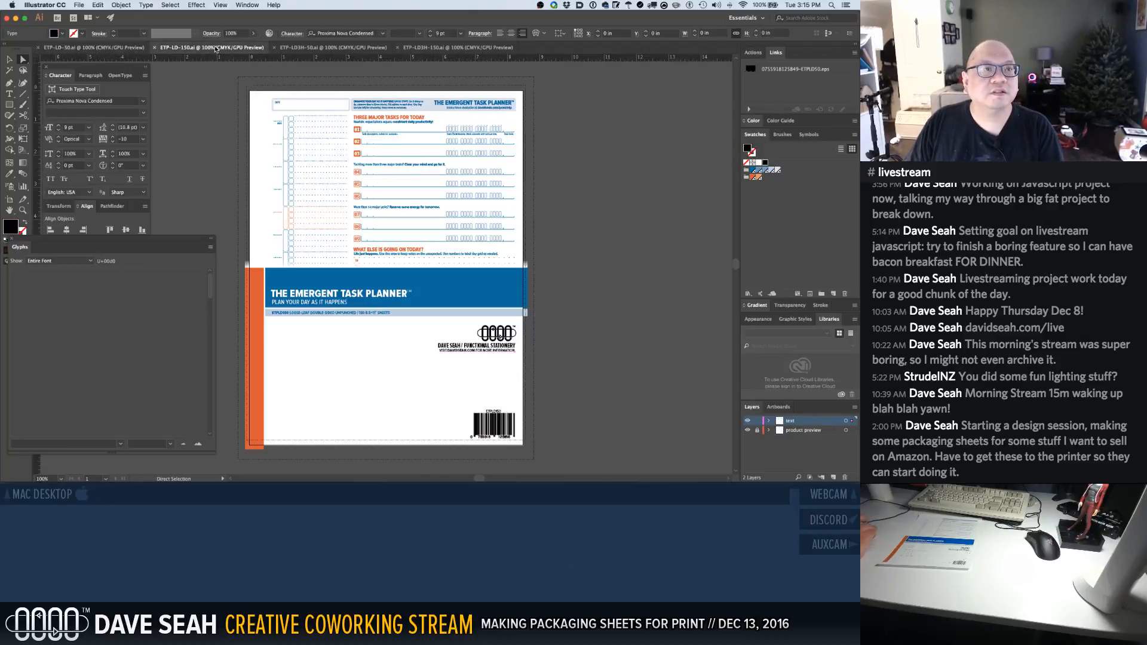
left_click(422, 48)
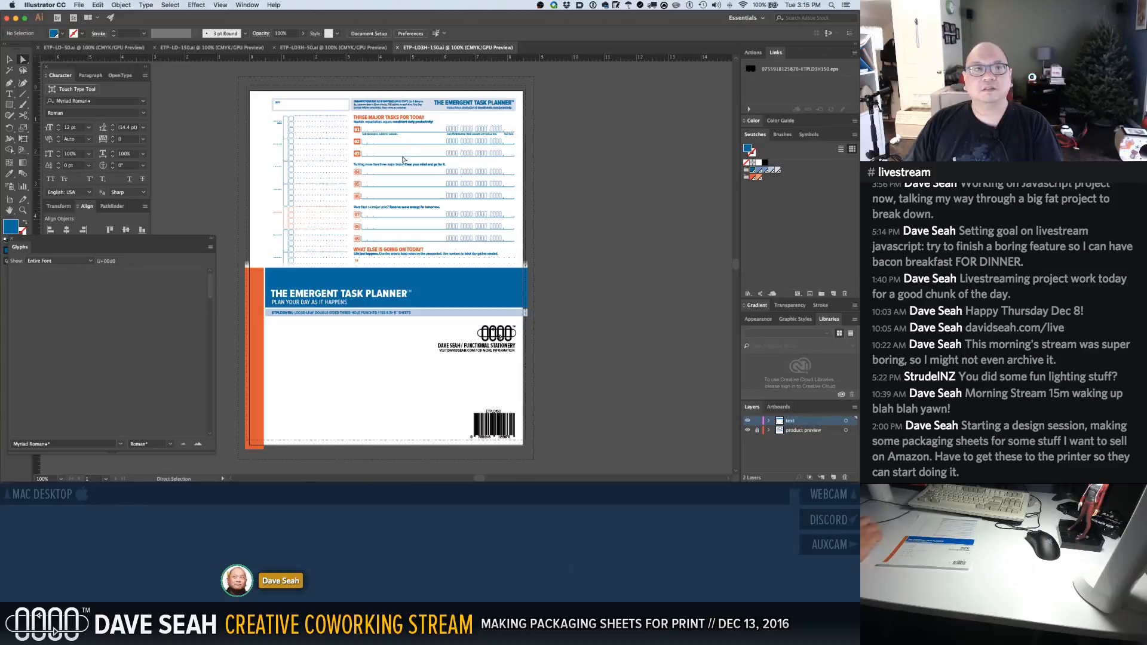
left_click(101, 48)
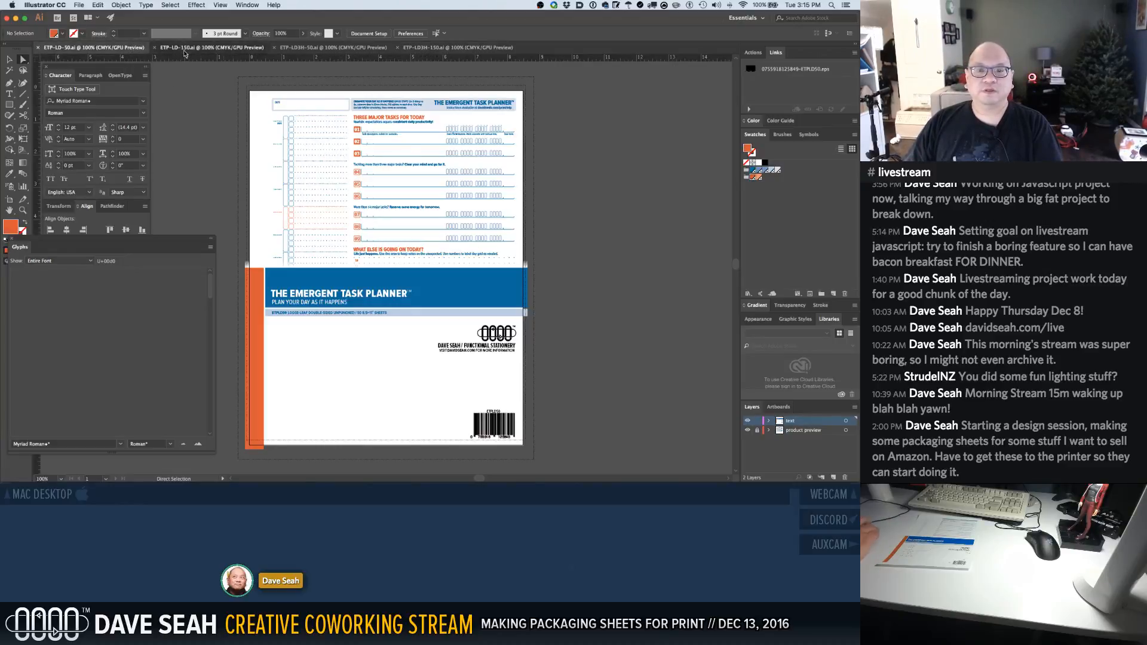
left_click(172, 50)
left_click(290, 49)
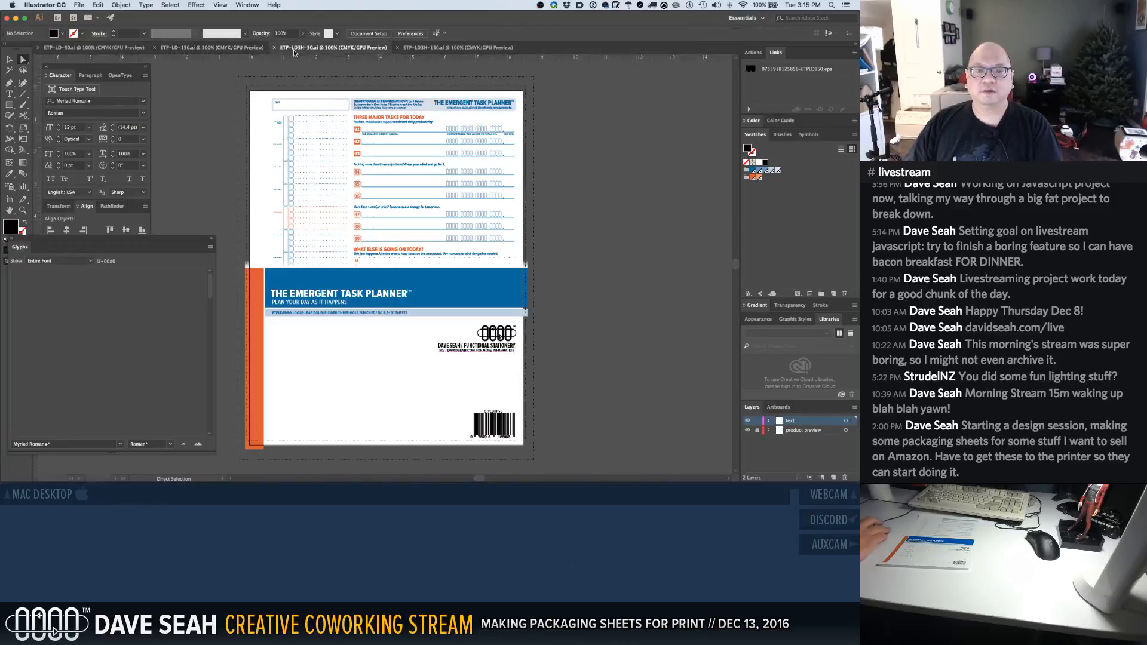
left_click(427, 48)
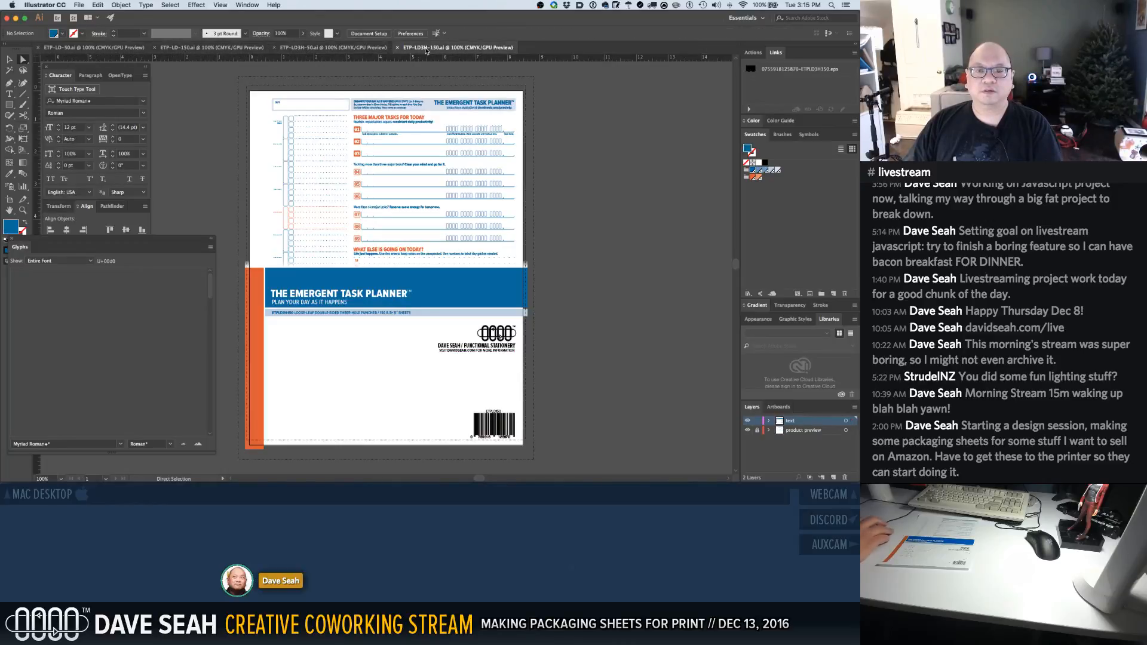
left_click(353, 49)
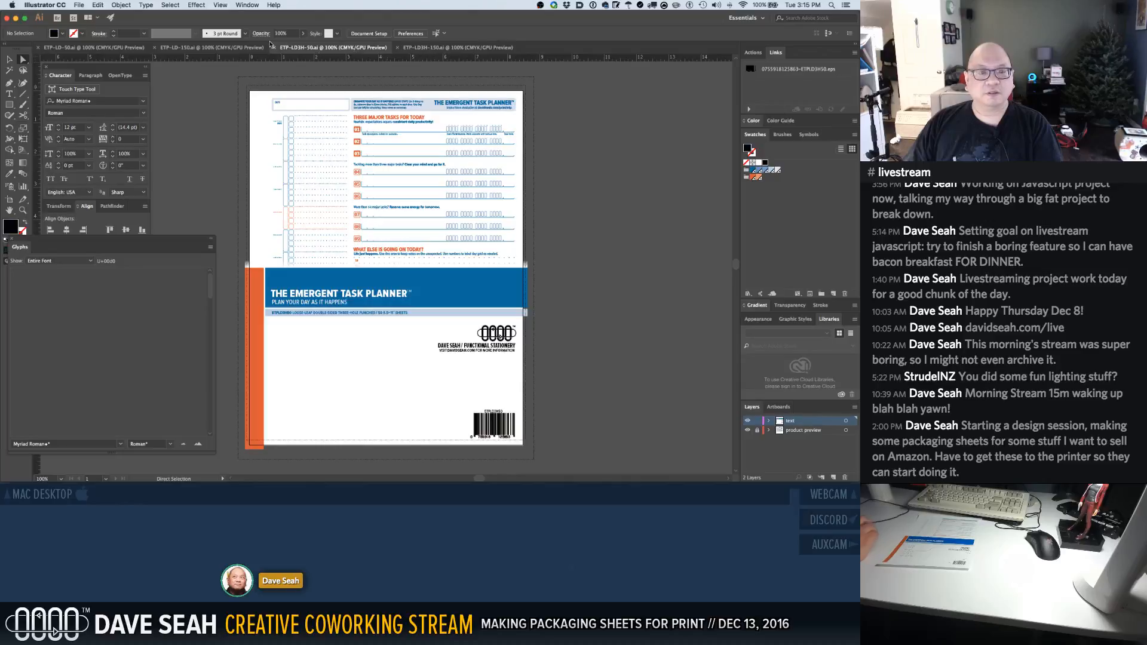
left_click(227, 51)
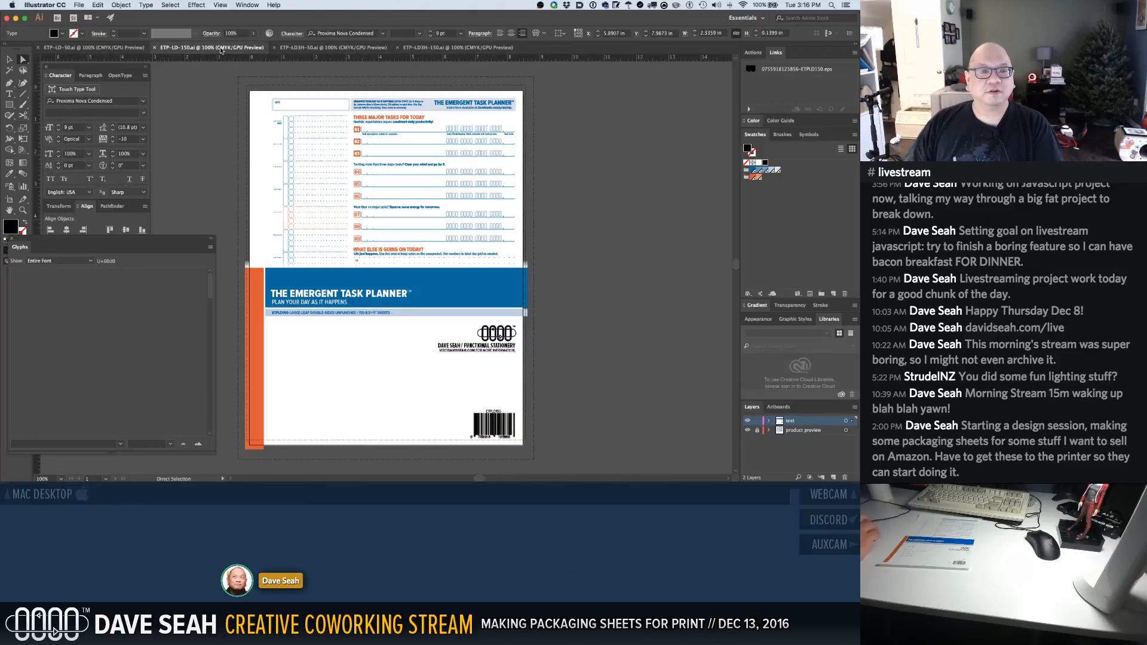
left_click(127, 50)
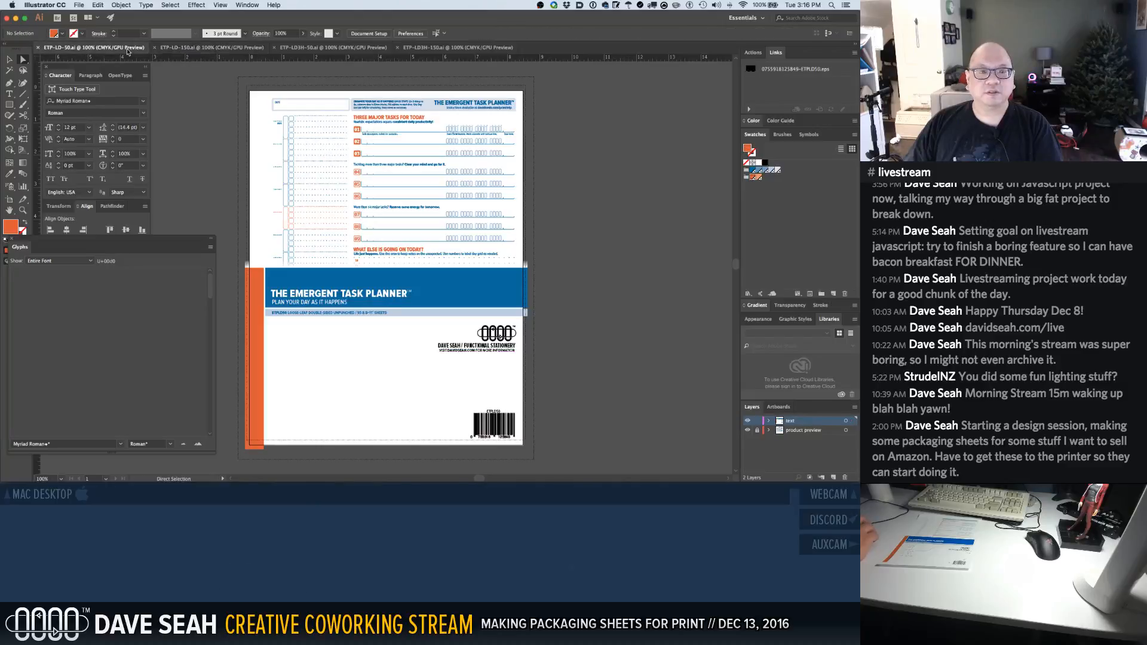
left_click(190, 49)
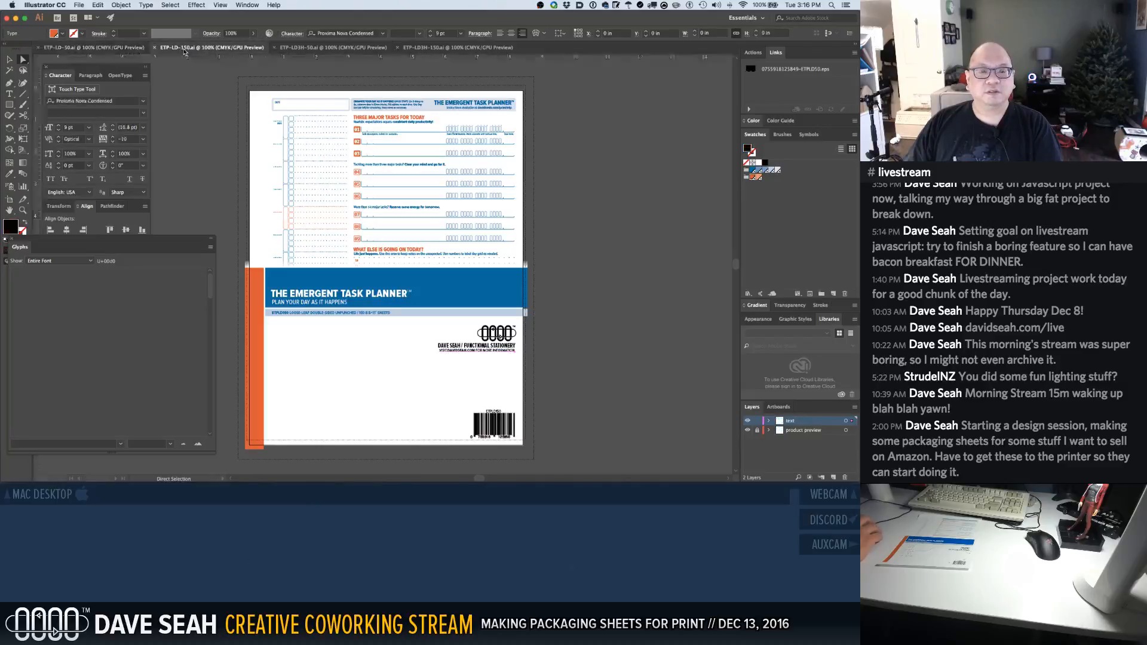
left_click(294, 52)
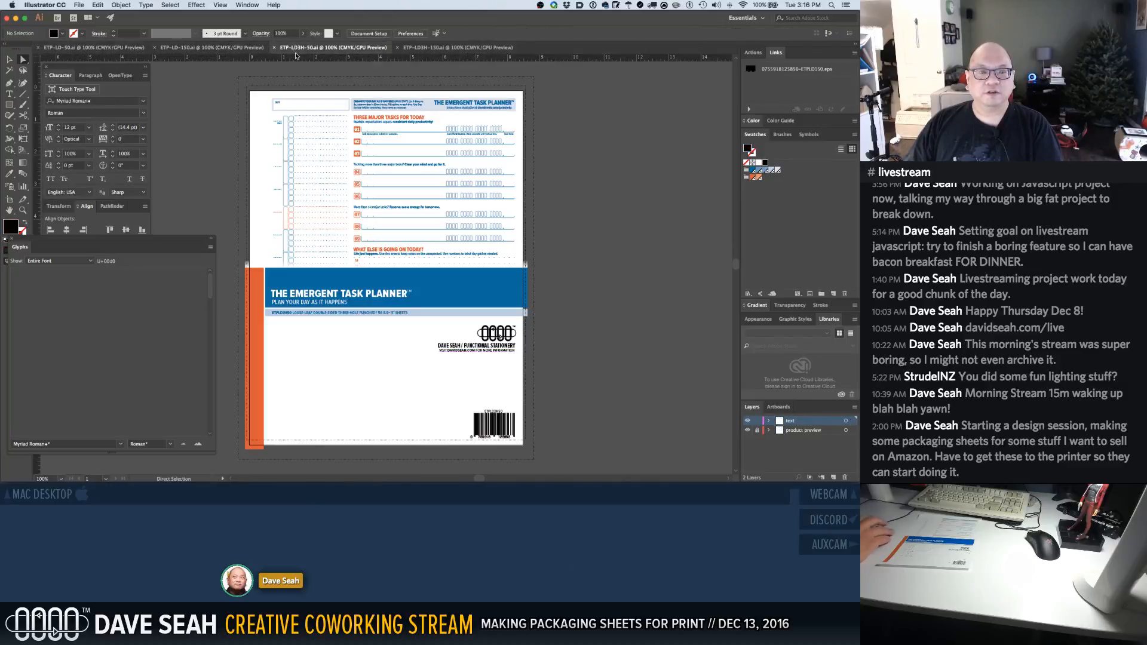
left_click(429, 51)
Examine the product code line below the title on the ETP-LD3H-150 sheet and compare it with the ETP-LD3H-50 sheet
key("z")
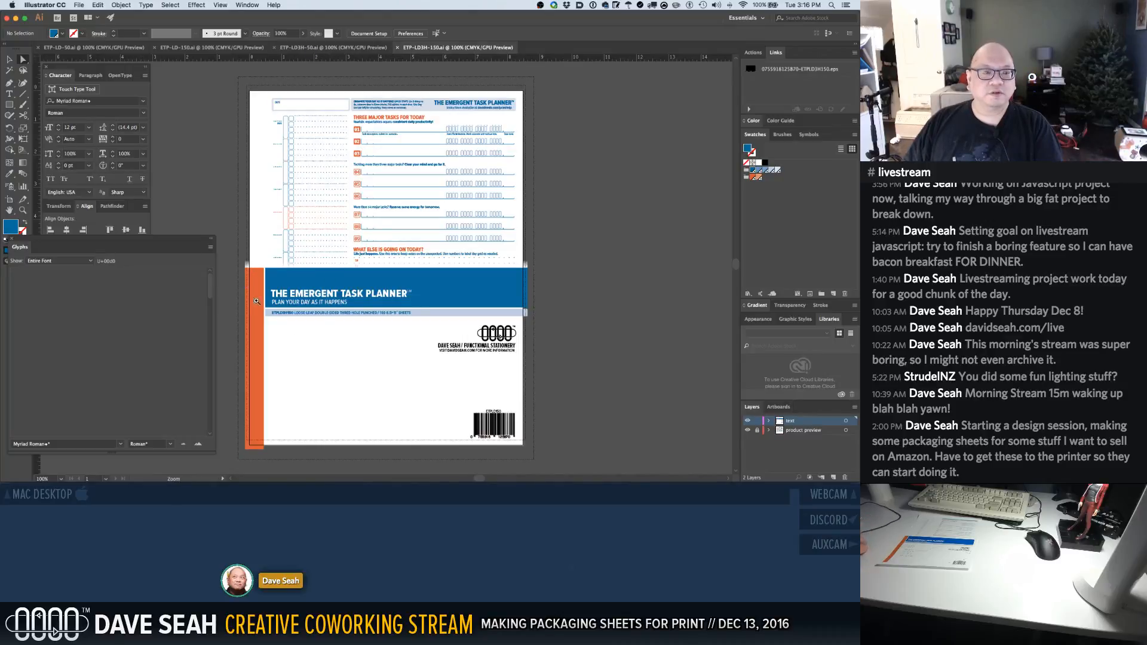
left_click_drag(256, 301, 332, 358)
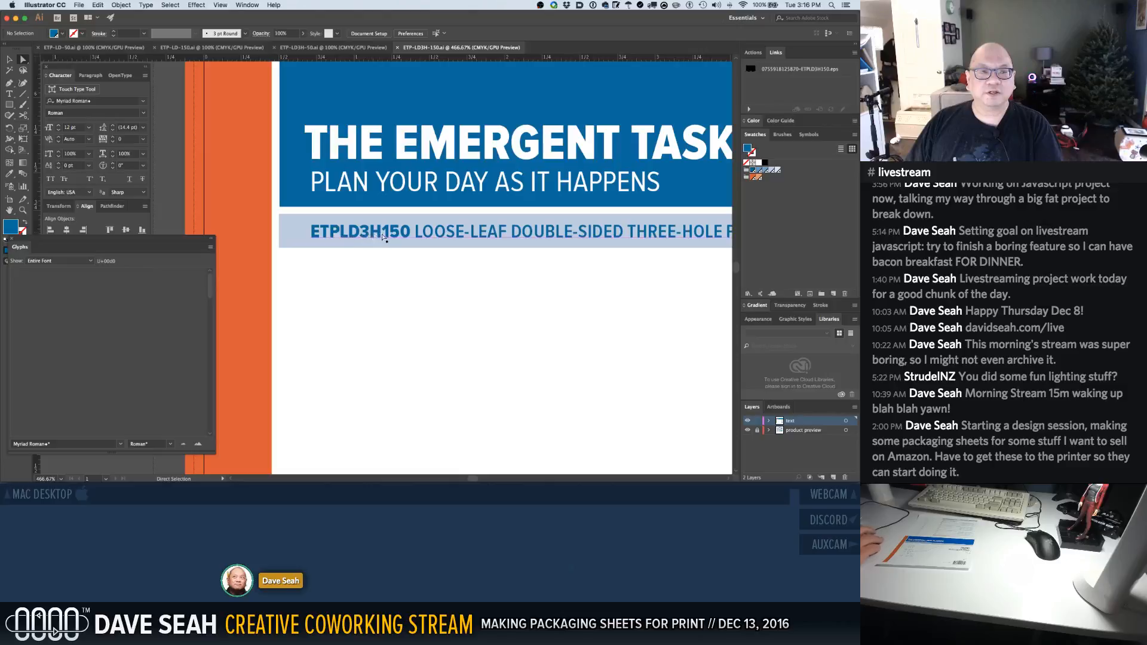
left_click(314, 48)
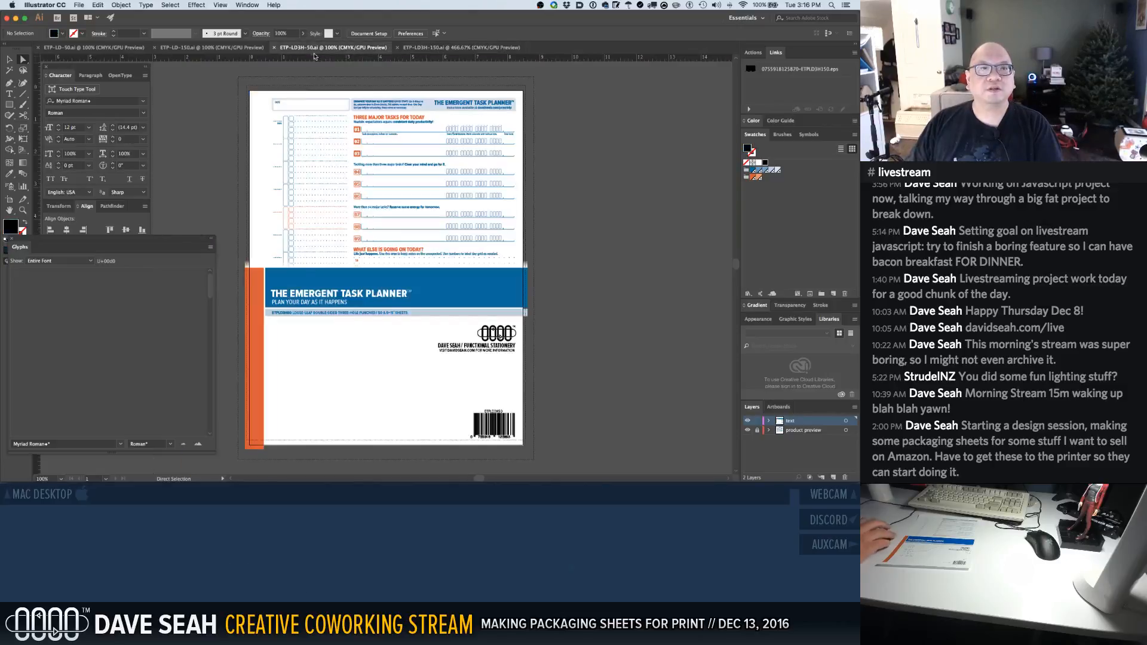
left_click(425, 48)
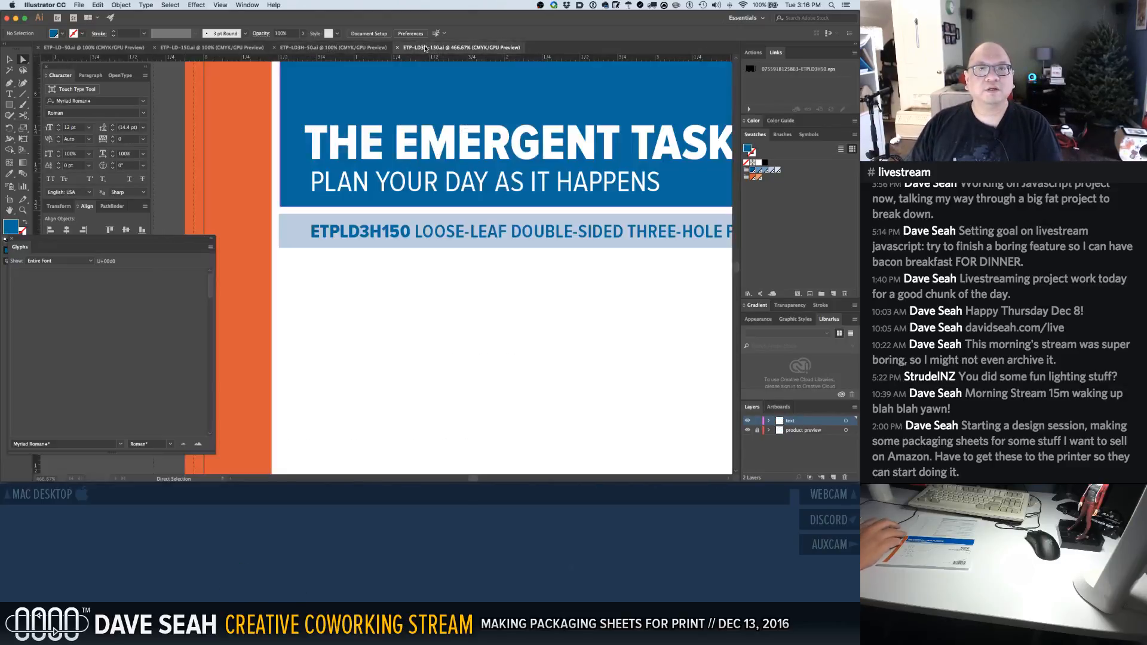
left_click(323, 48)
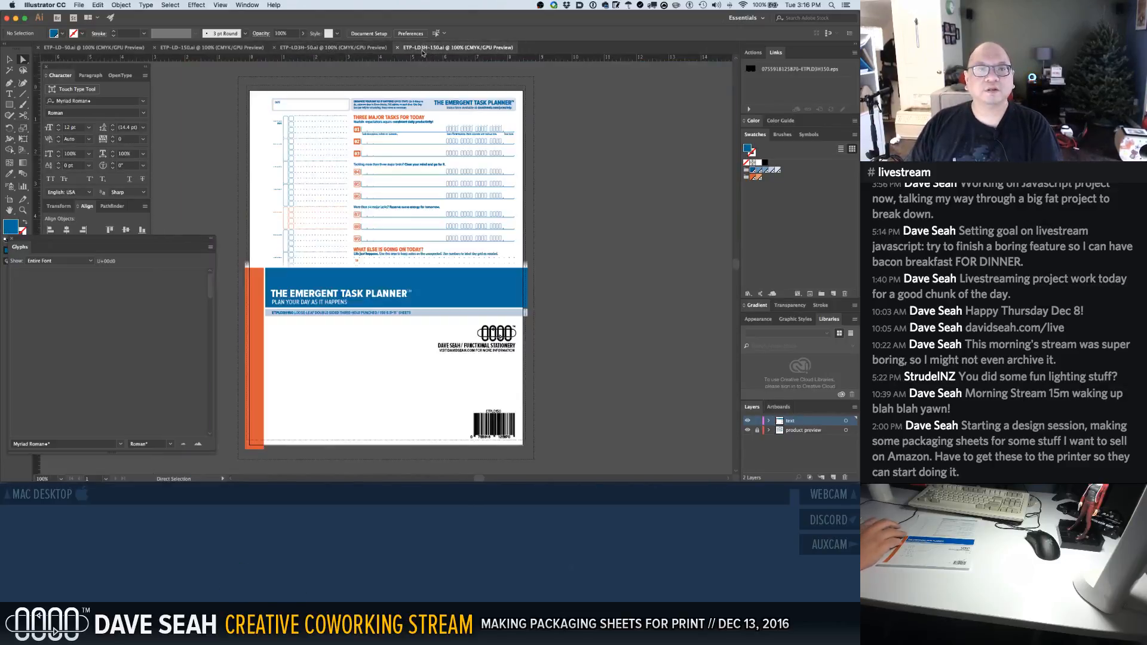
Review all four planner sheets once more, comparing their product lines and the codes above the barcodes
left_click(241, 48)
left_click(114, 48)
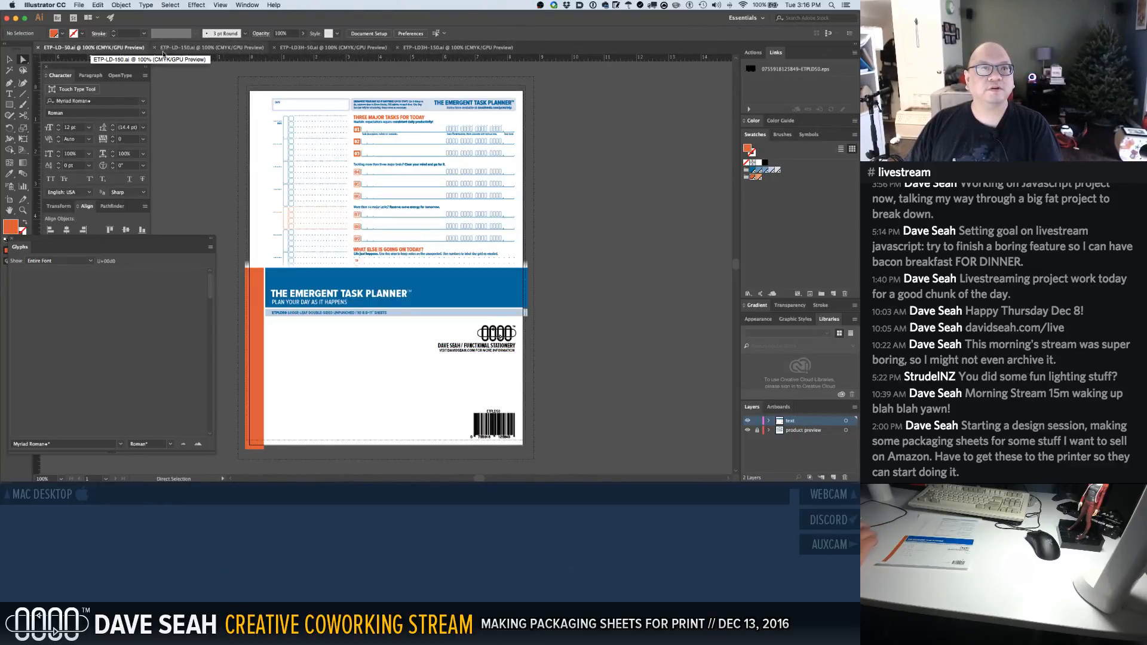
key("super+Tab")
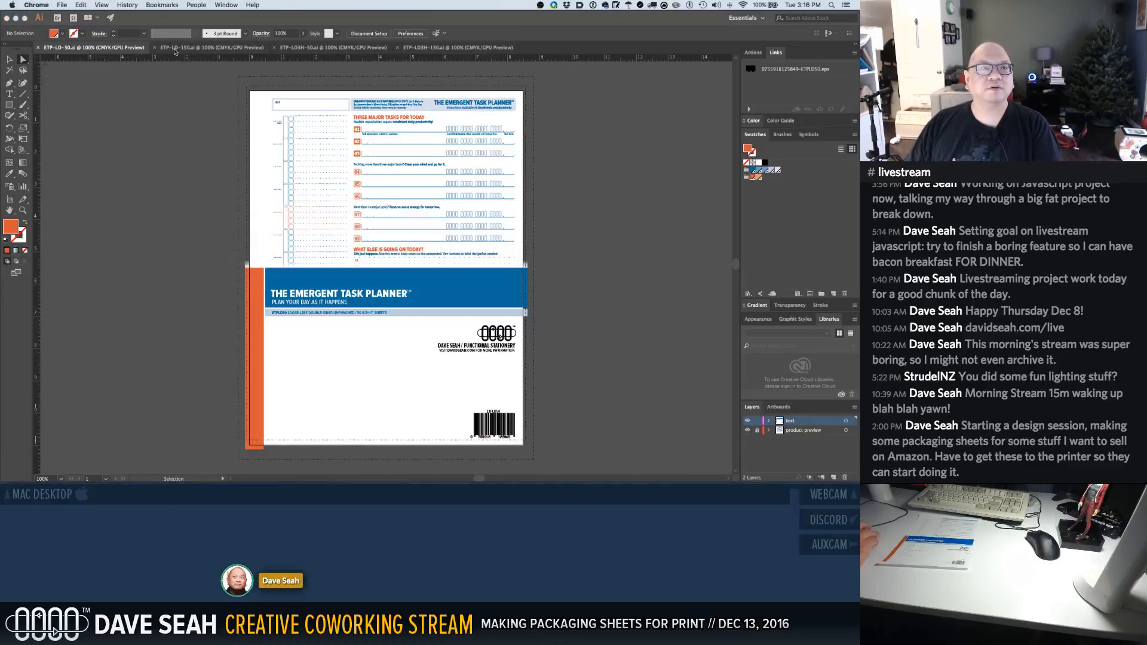
key("super+Tab")
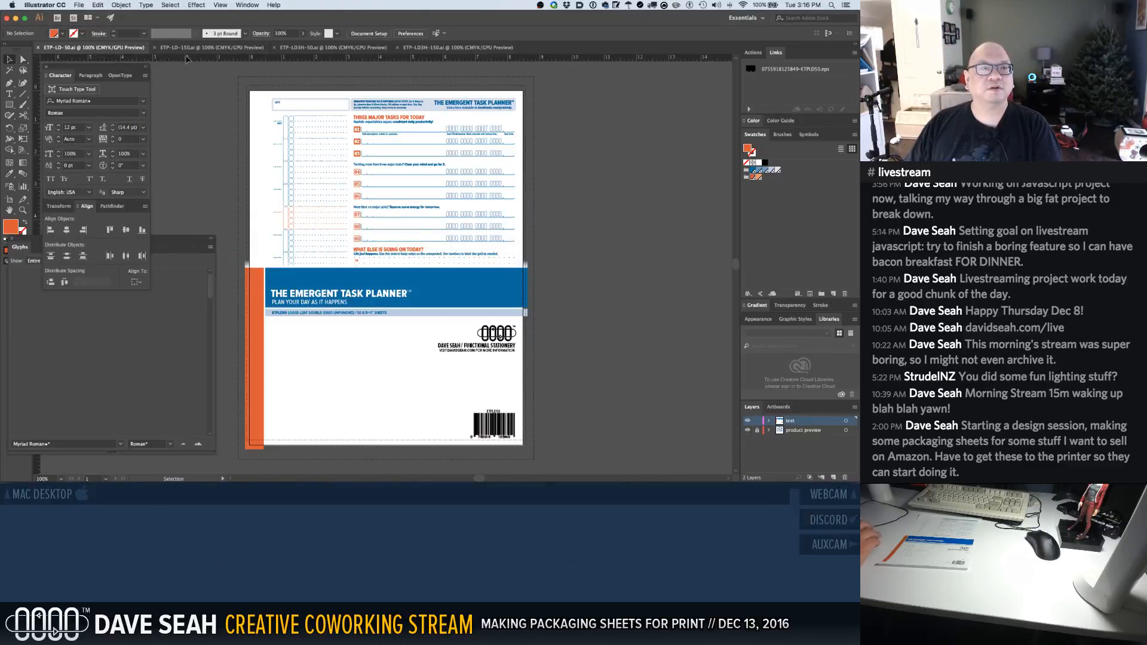
left_click(179, 48)
left_click(129, 49)
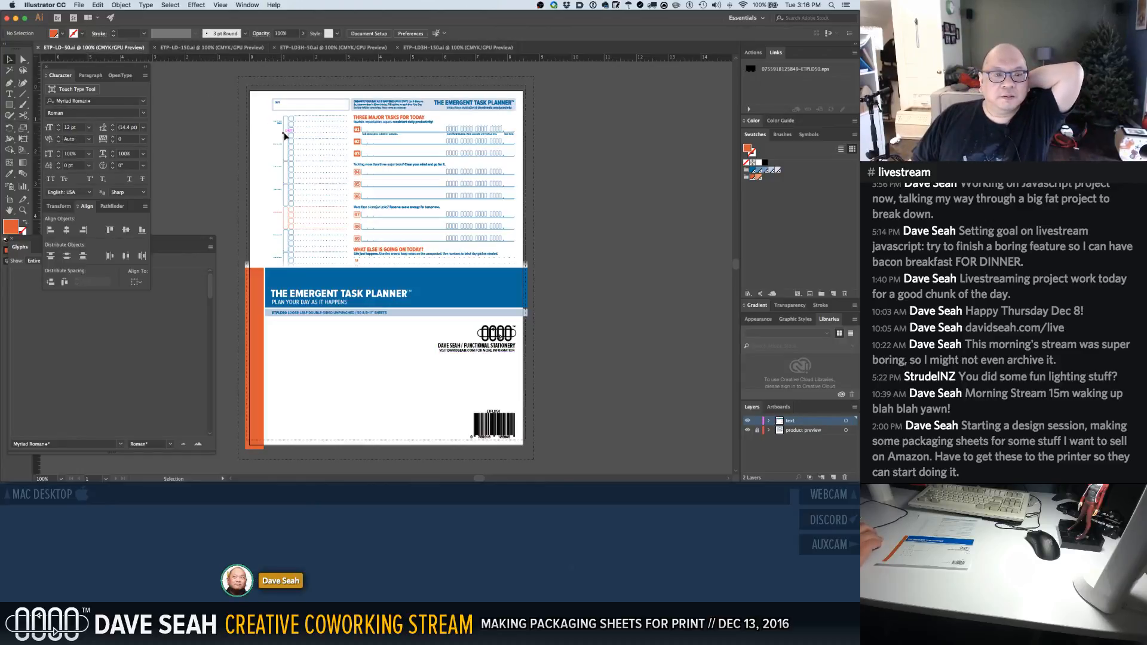
left_click(226, 50)
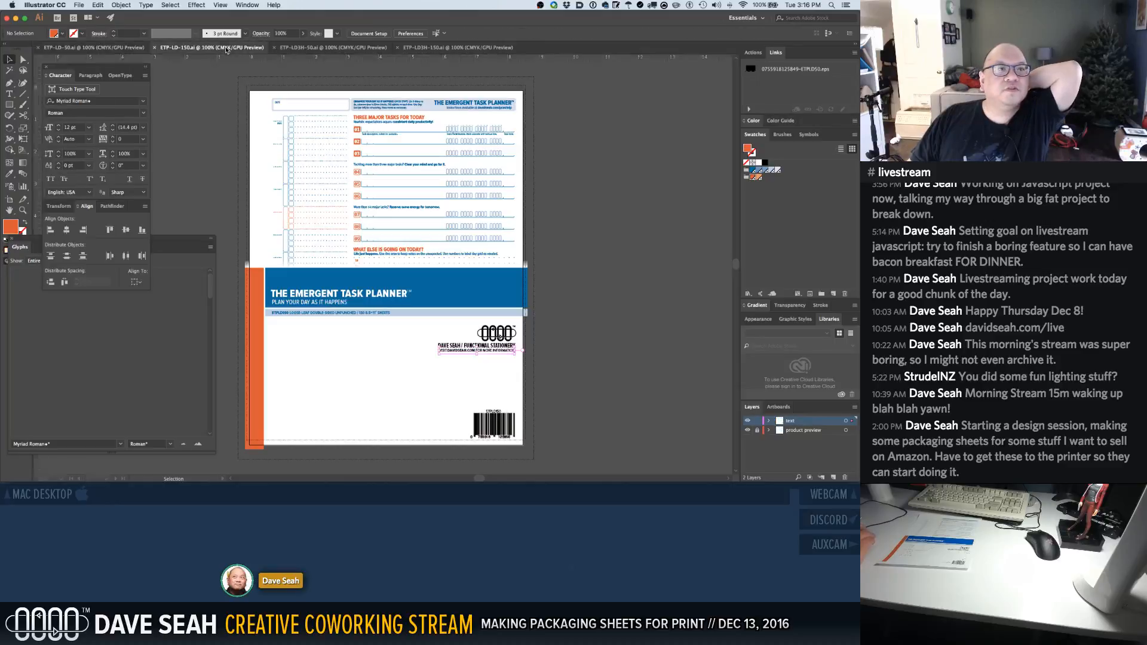
left_click(330, 50)
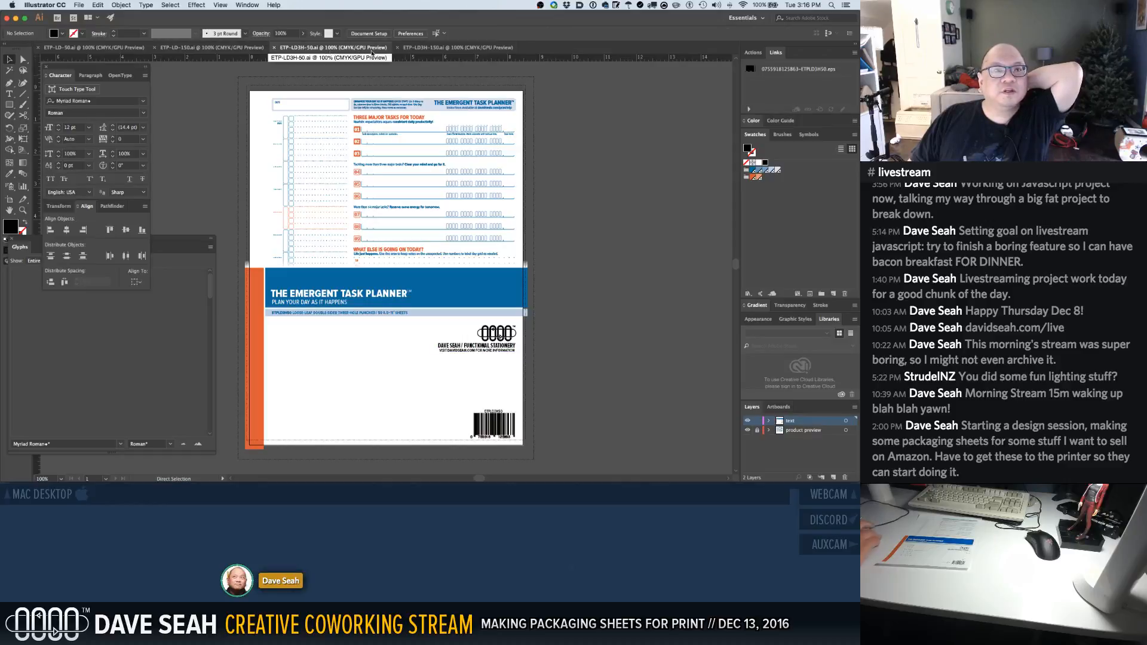
left_click(422, 49)
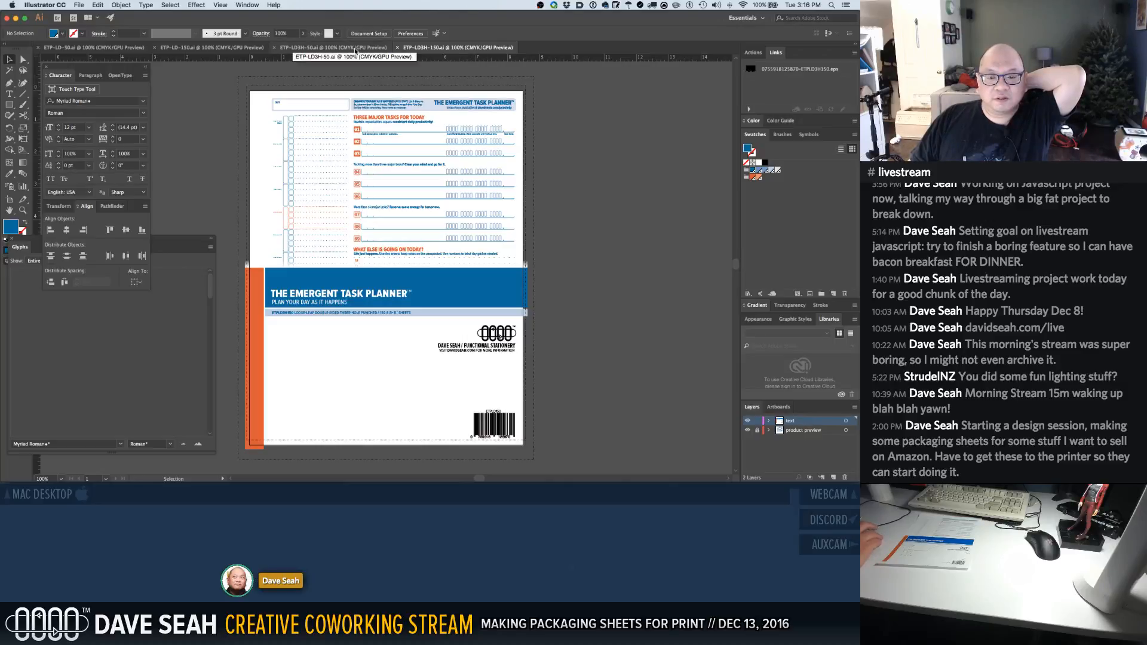
Correct the product code above the barcode on the ETP-LD3H-150 sheet to ETPLD3H150
left_click(487, 422)
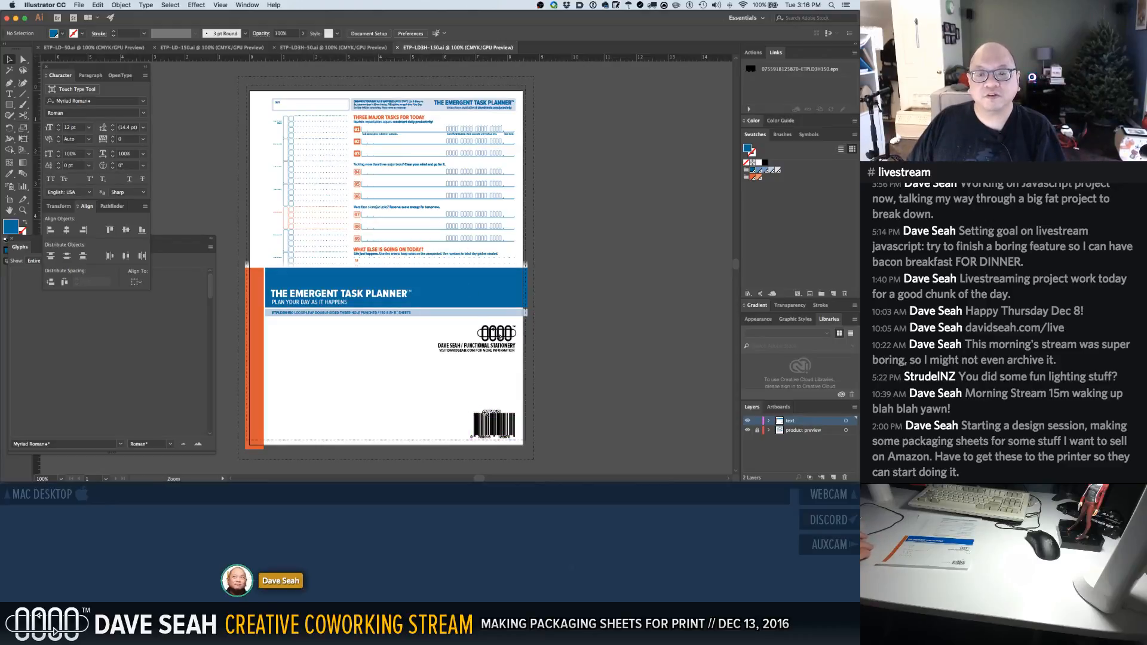
left_click_drag(485, 413, 544, 439)
left_click(279, 181)
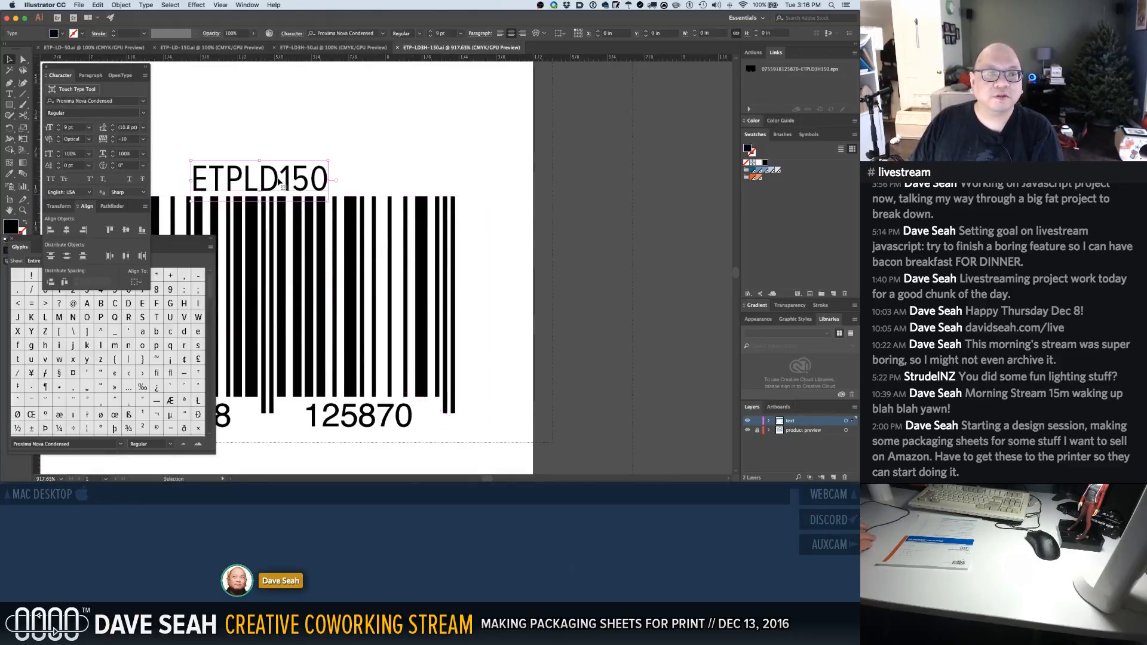
double_click(279, 181)
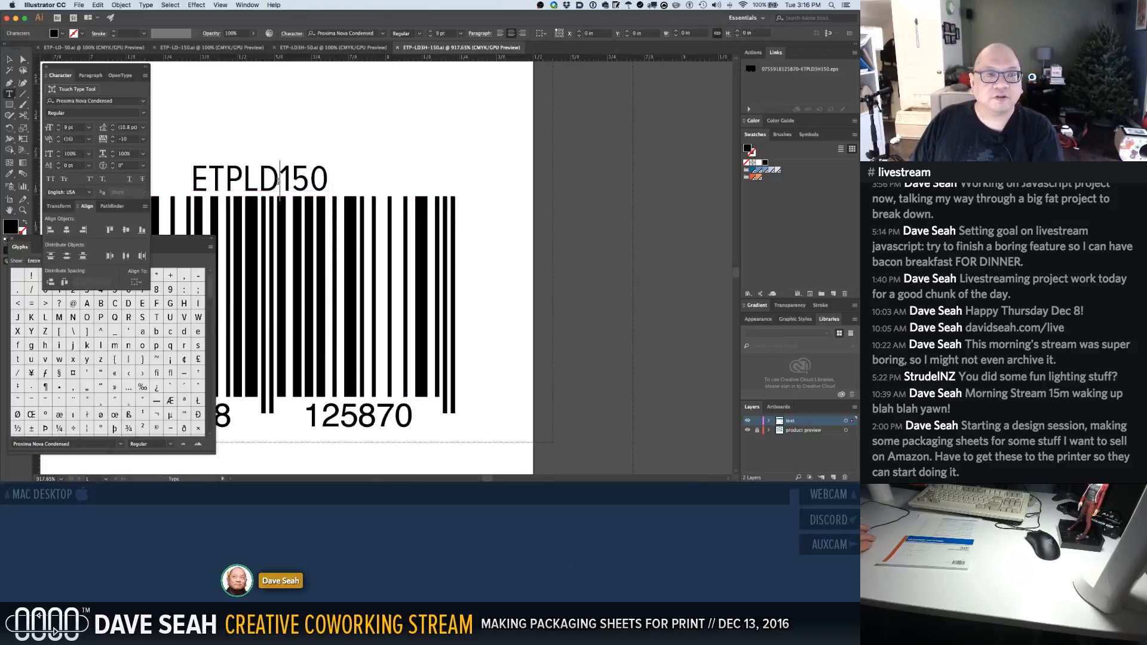
type("3H")
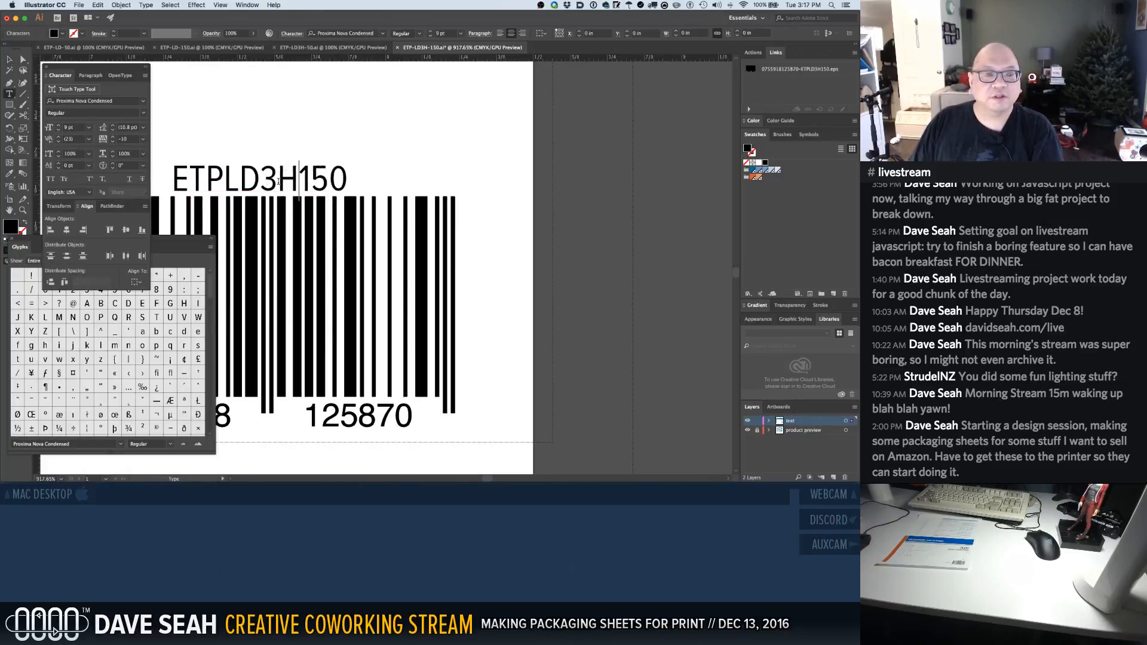
left_click(327, 142, "super")
key("super+1")
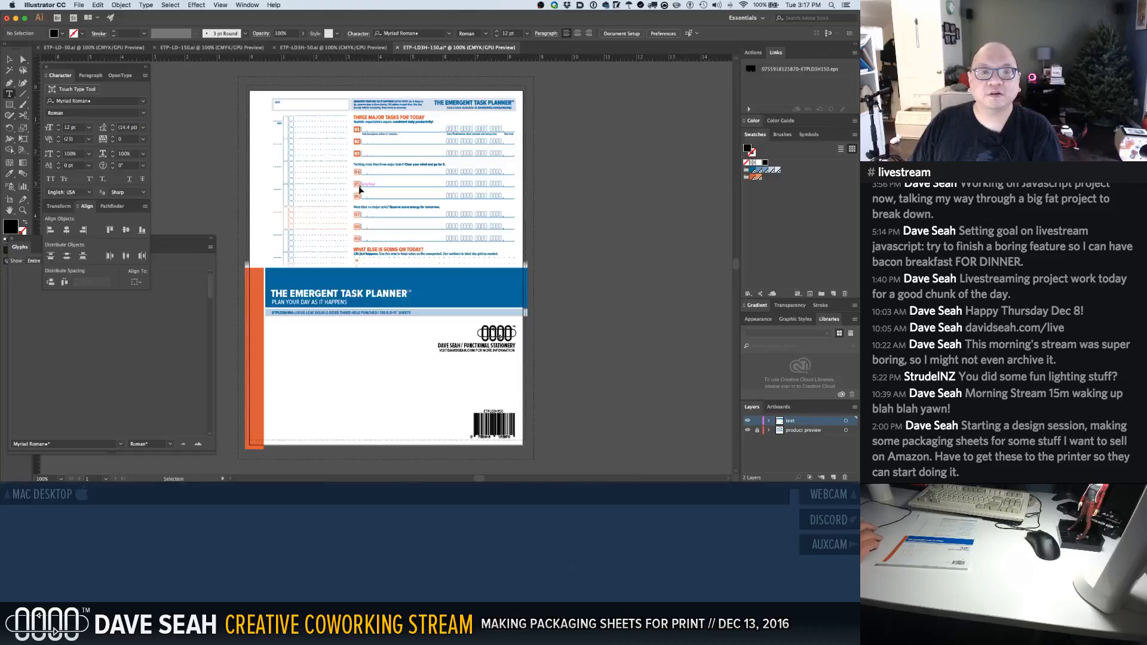
Check the product code above the barcode on the ETP-LD3H-50 sheet
key("super+grave")
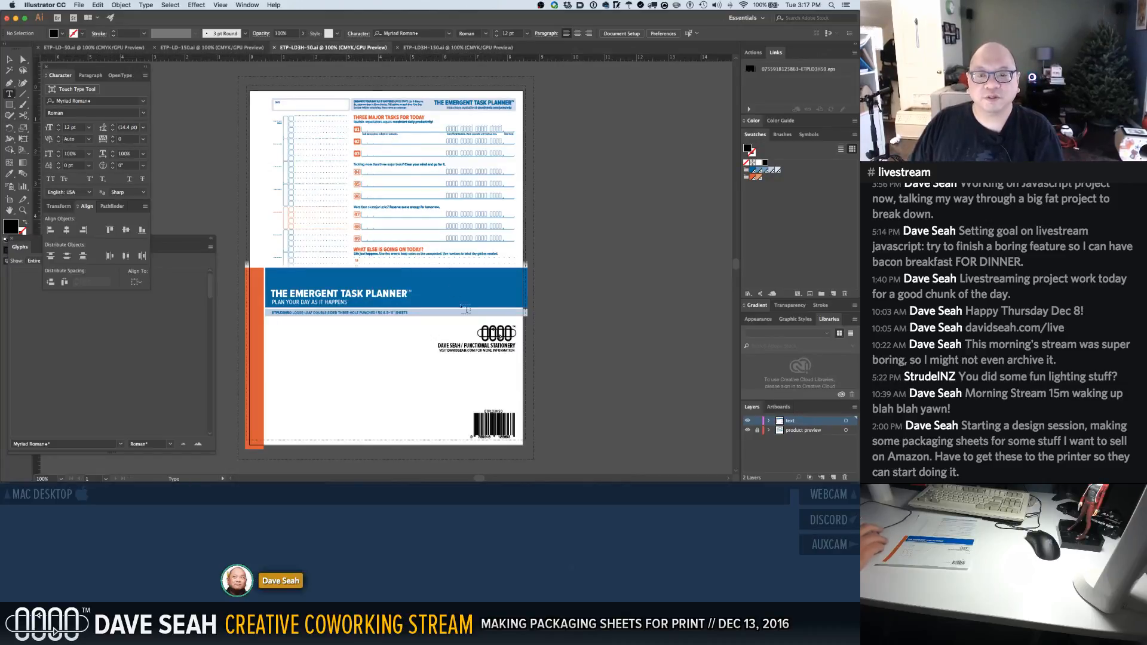
left_click_drag(455, 389, 529, 434)
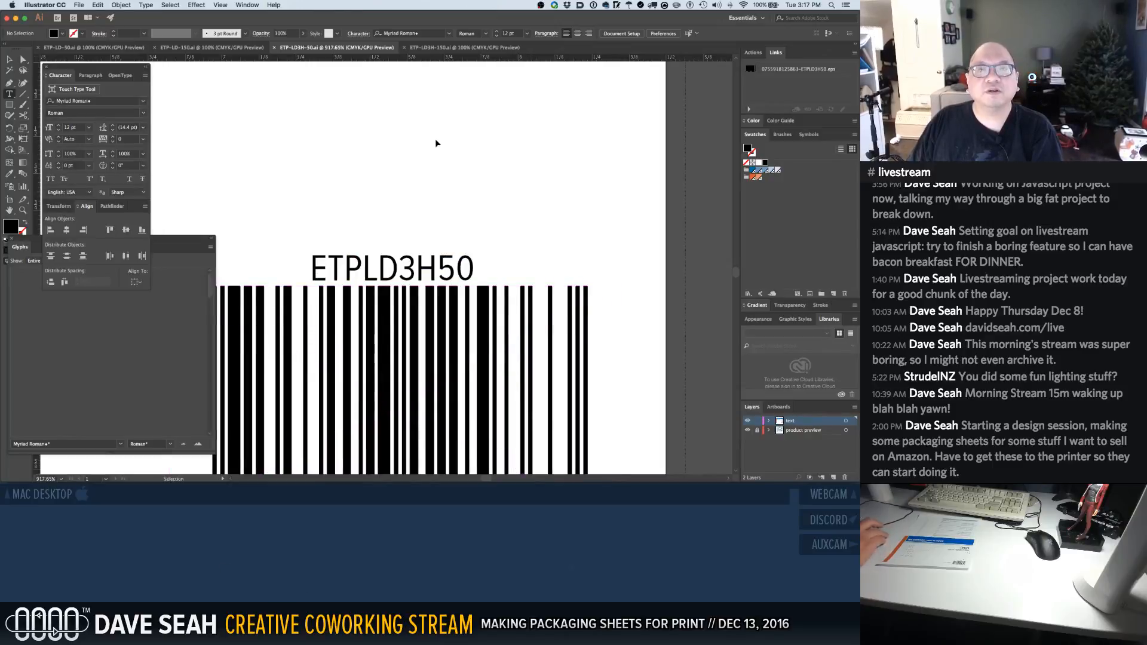
key("super+1")
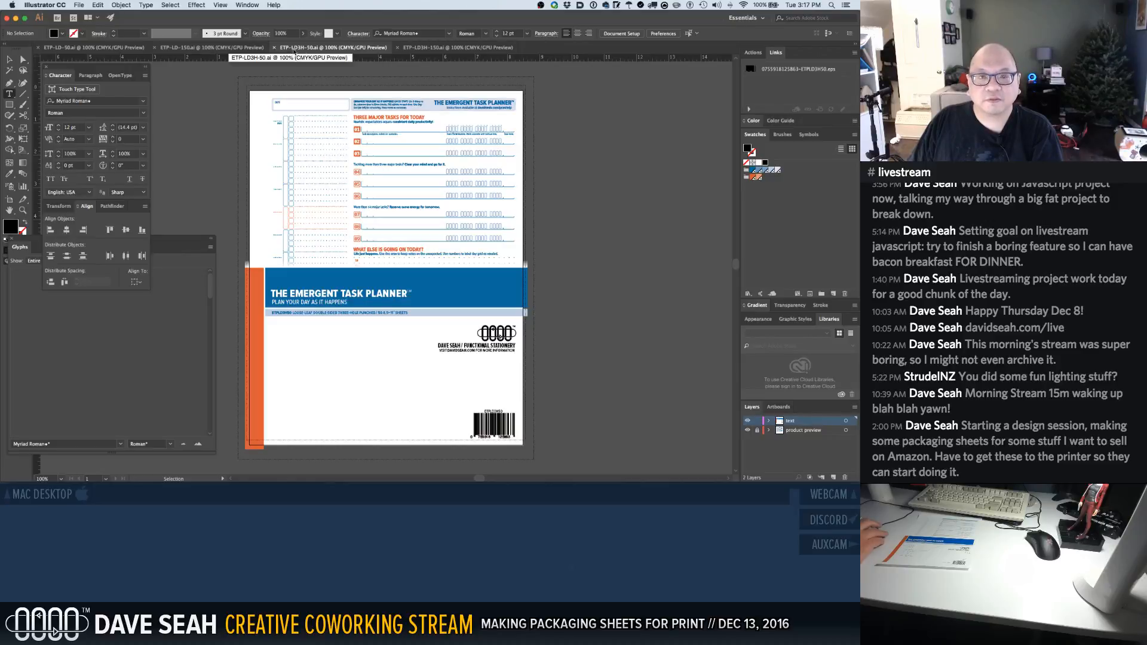
Cross-check the product lines and barcode codes across the ETP-LD-50, ETP-LD-150, ETP-LD3H-50 and ETP-LD3H-150 sheets
left_click(415, 48)
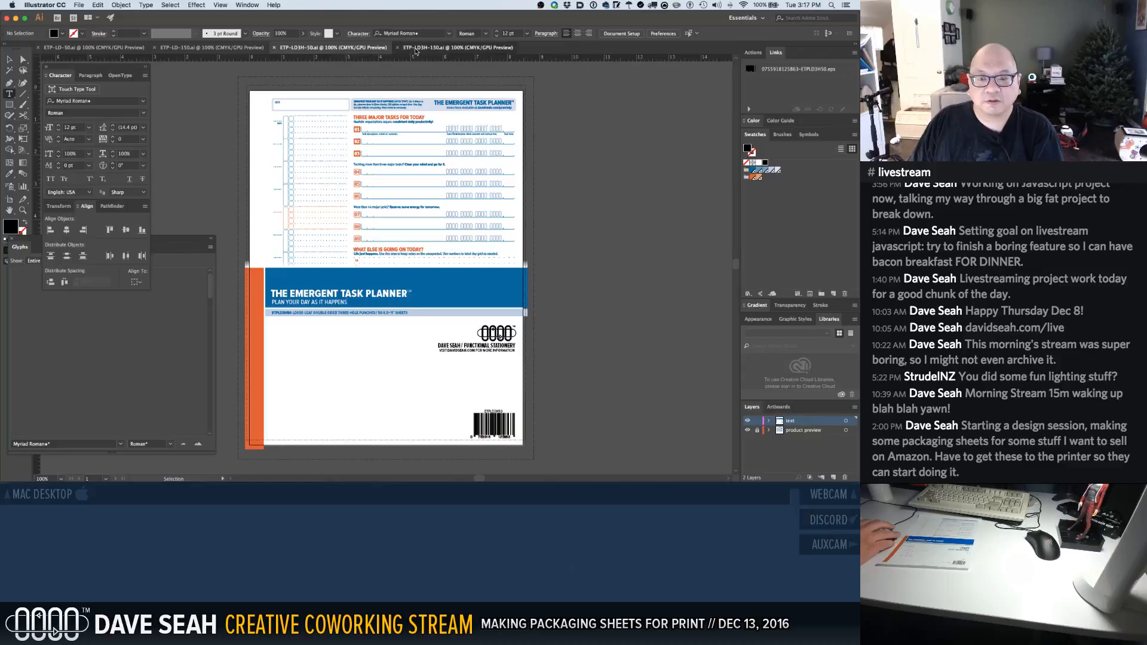
left_click(229, 48)
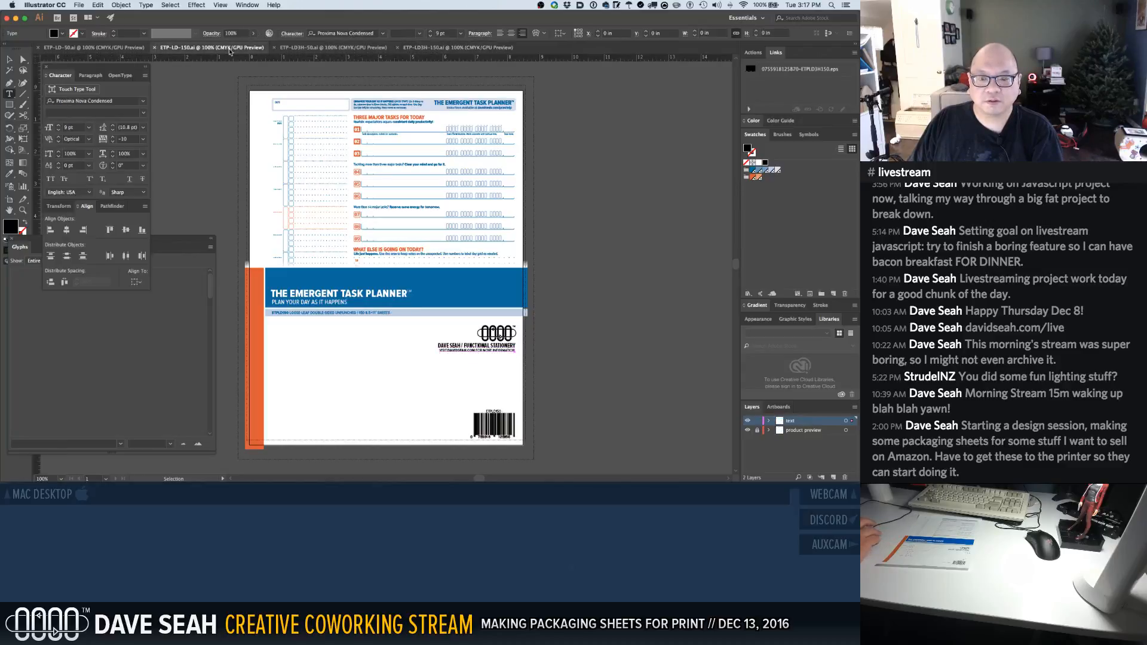
left_click(411, 49)
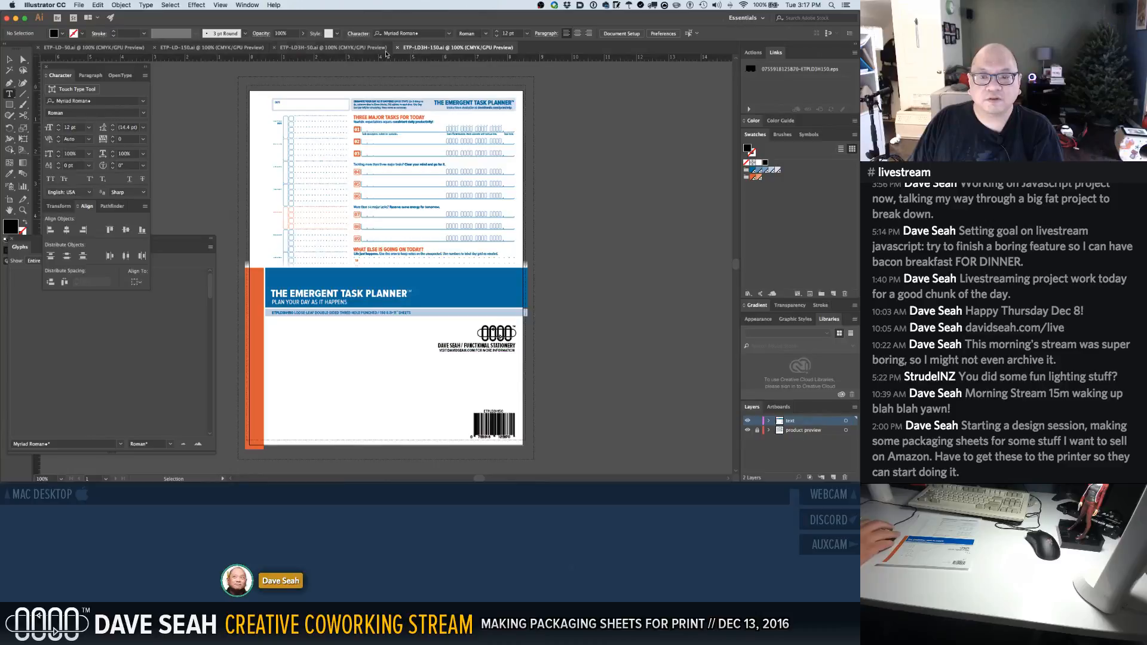
left_click(117, 49)
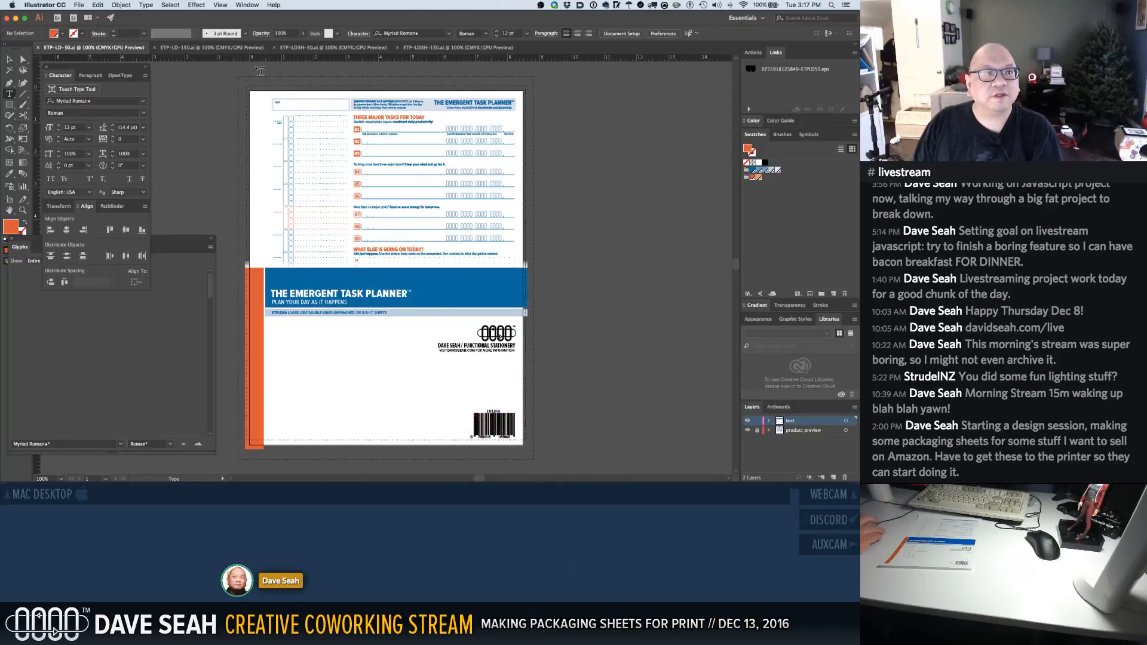
left_click(229, 48)
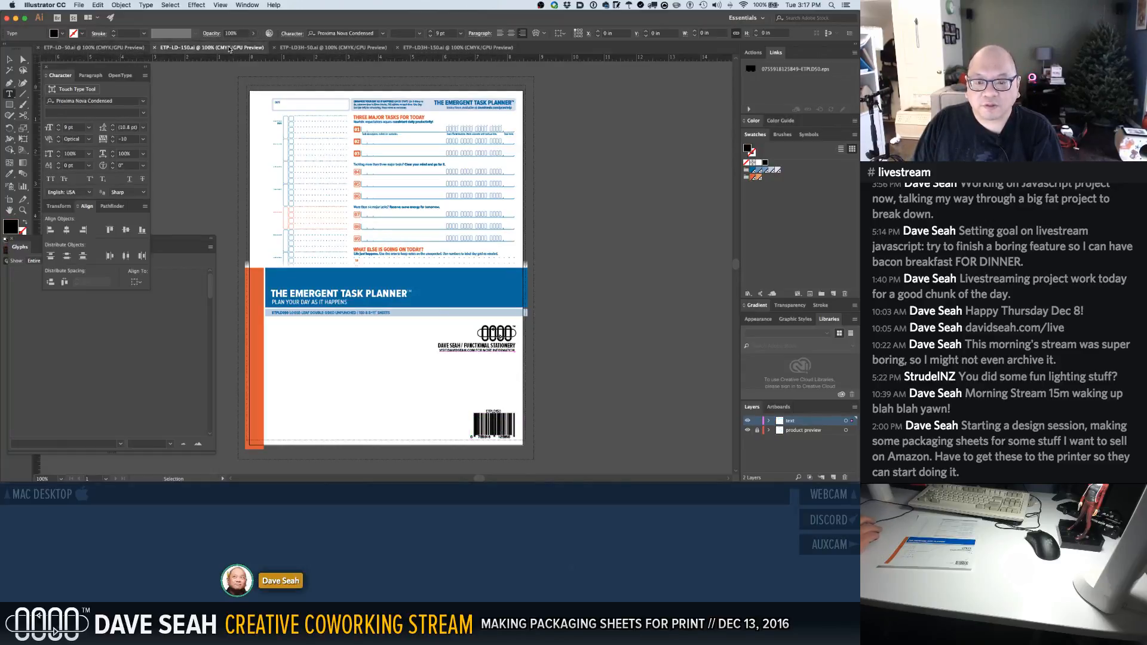
left_click(307, 48)
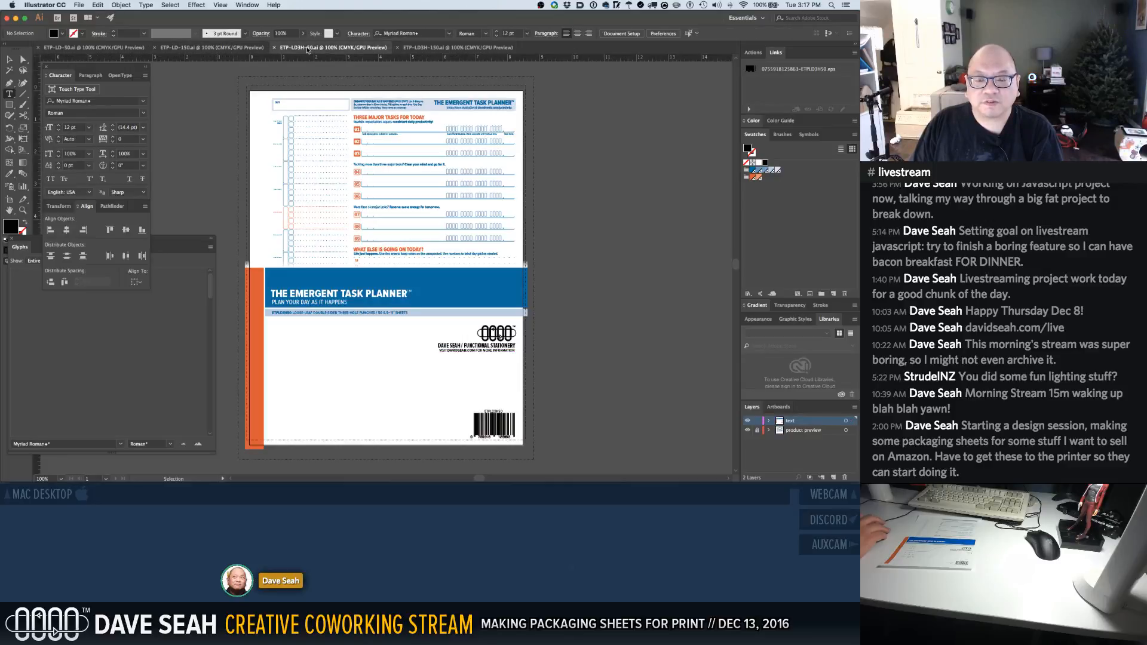
left_click(416, 49)
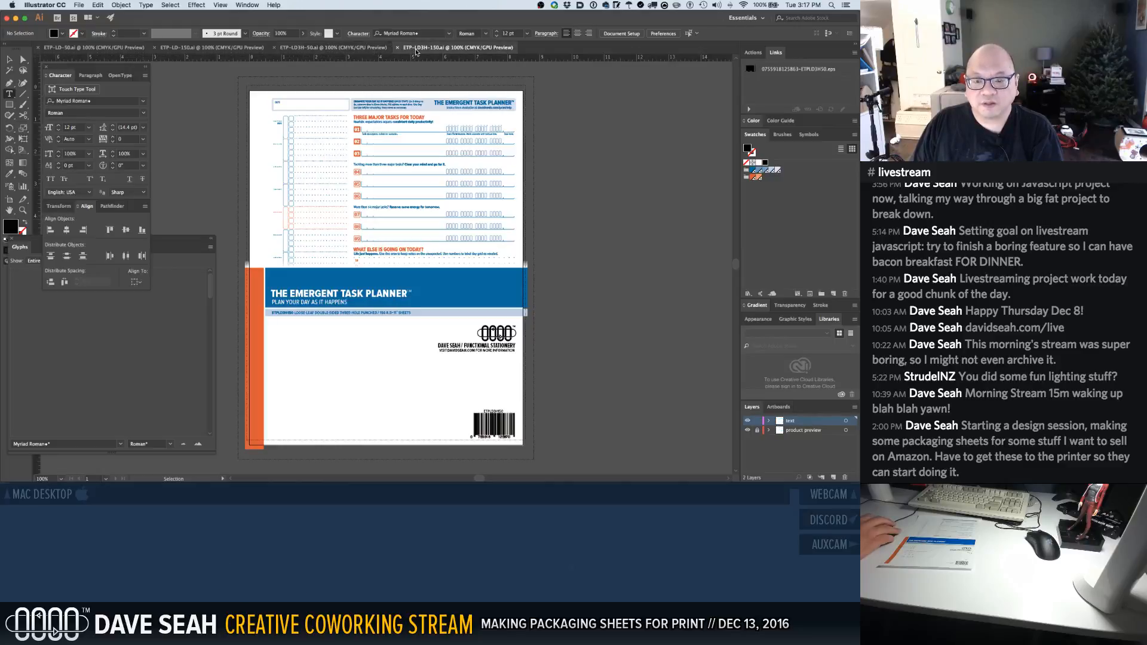
left_click(341, 49)
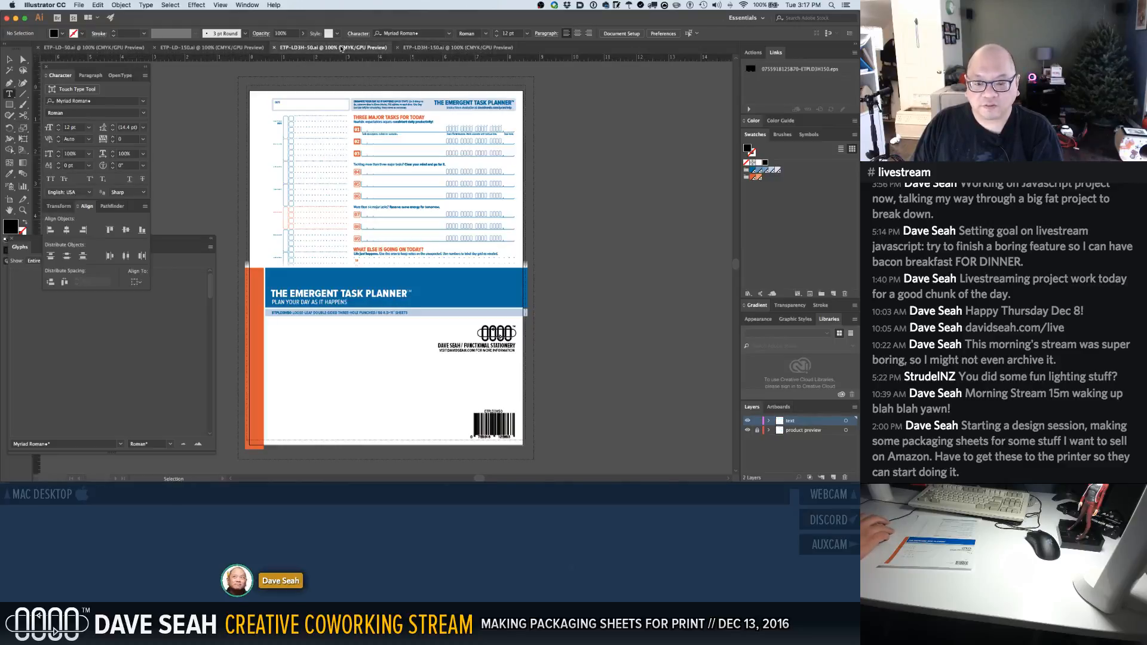
left_click(192, 49)
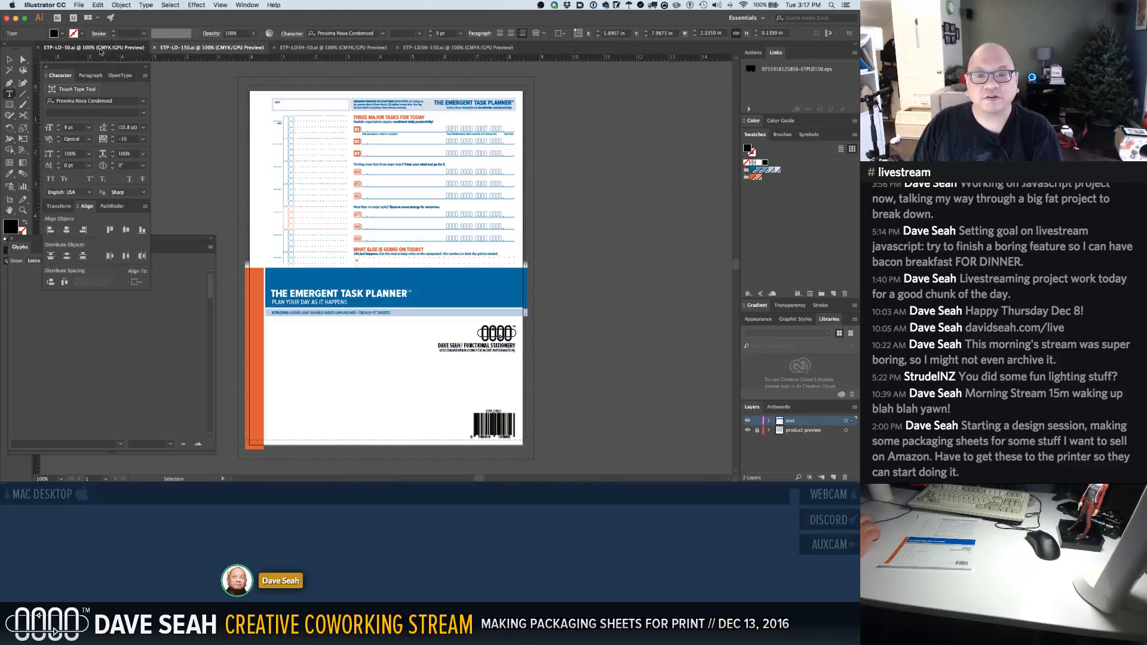
left_click(100, 49)
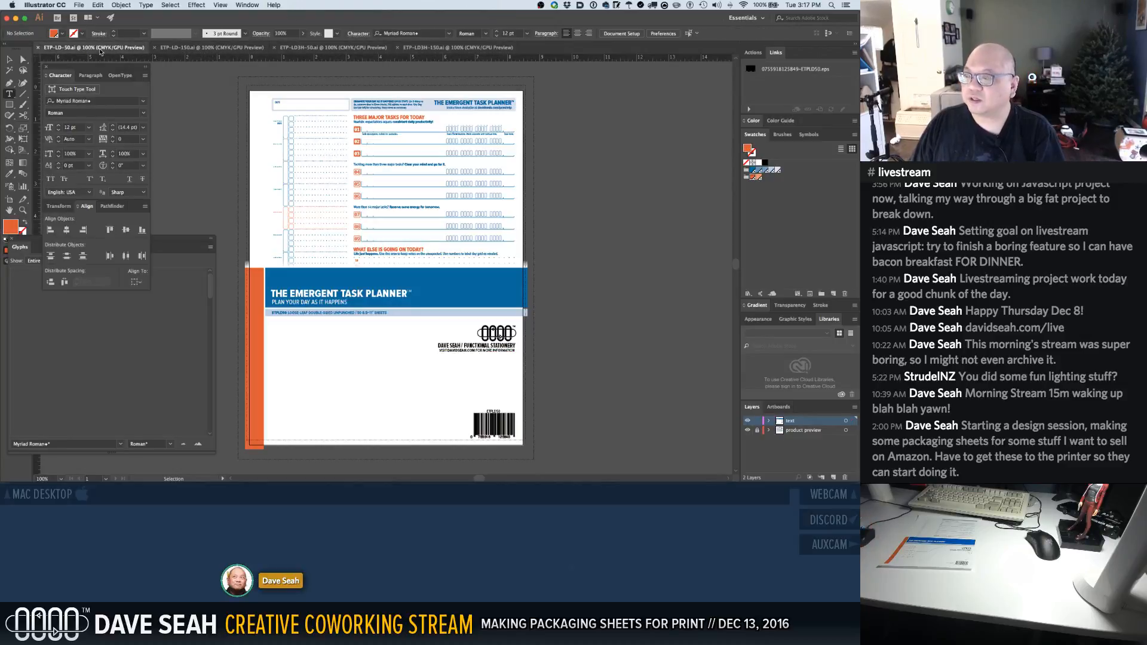
key("super+q")
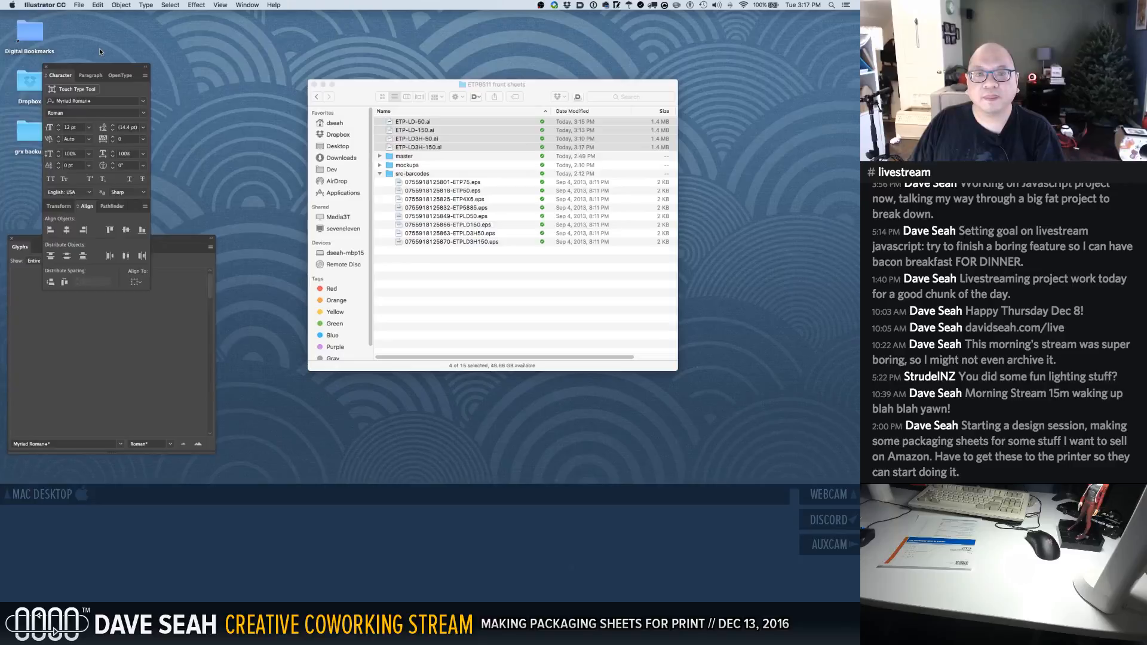
key("ctrl+Left")
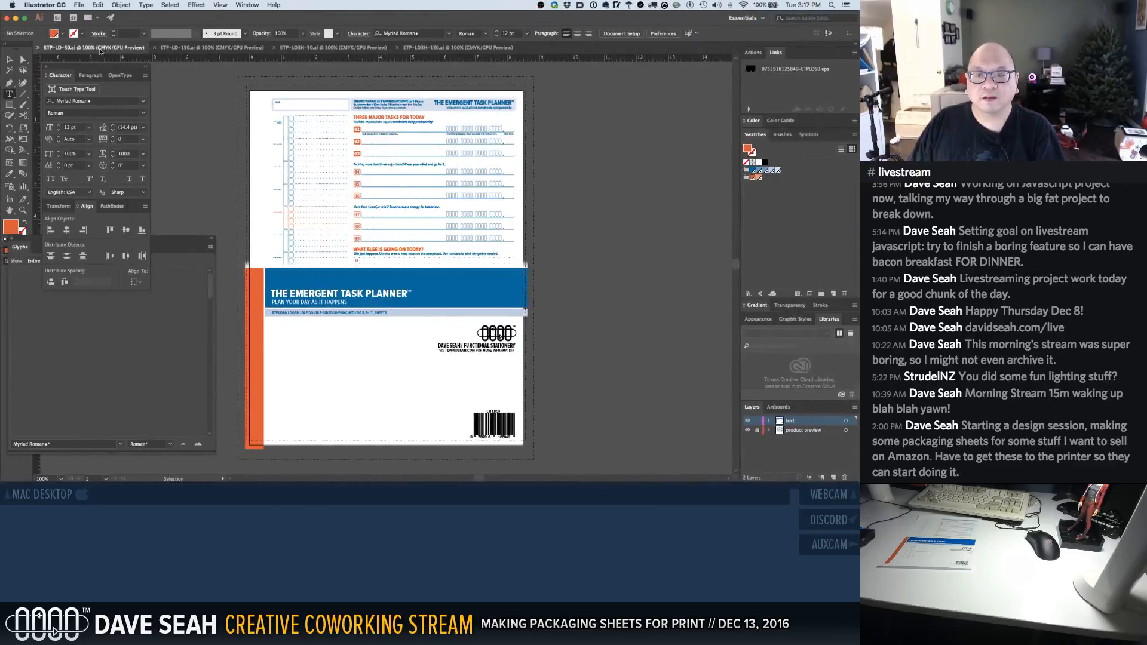
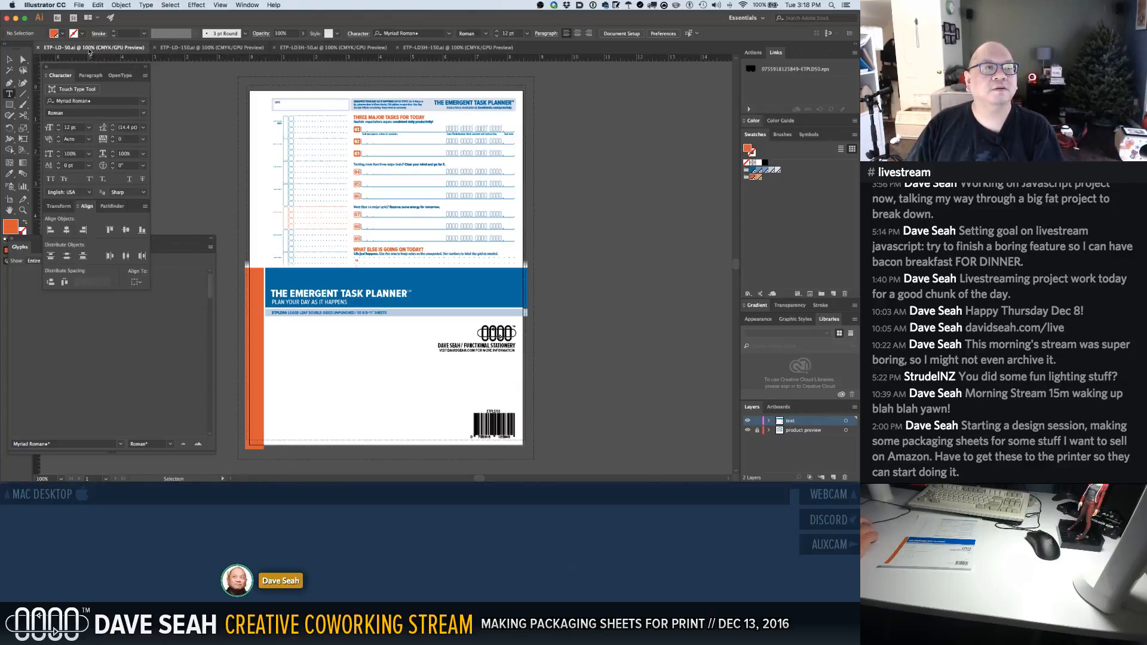
Start saving a copy of the ETP-LD3H-150 sheet in Adobe PDF format
left_click(175, 49)
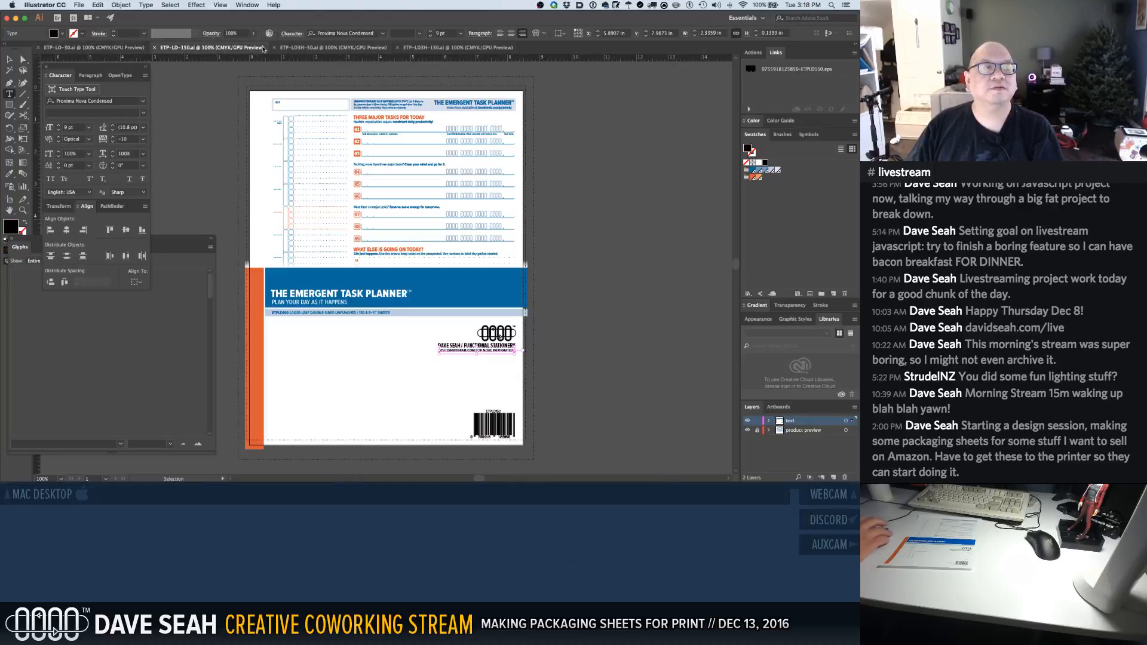
left_click(300, 48)
left_click(424, 48)
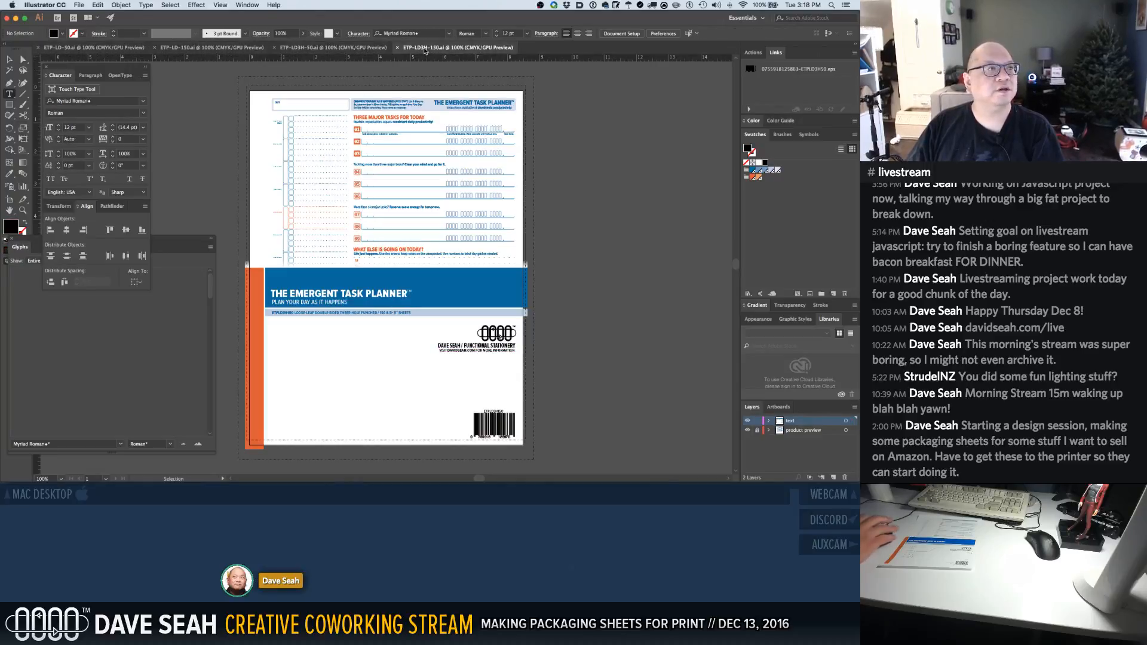
left_click(45, 5)
mouse_move(84, 4)
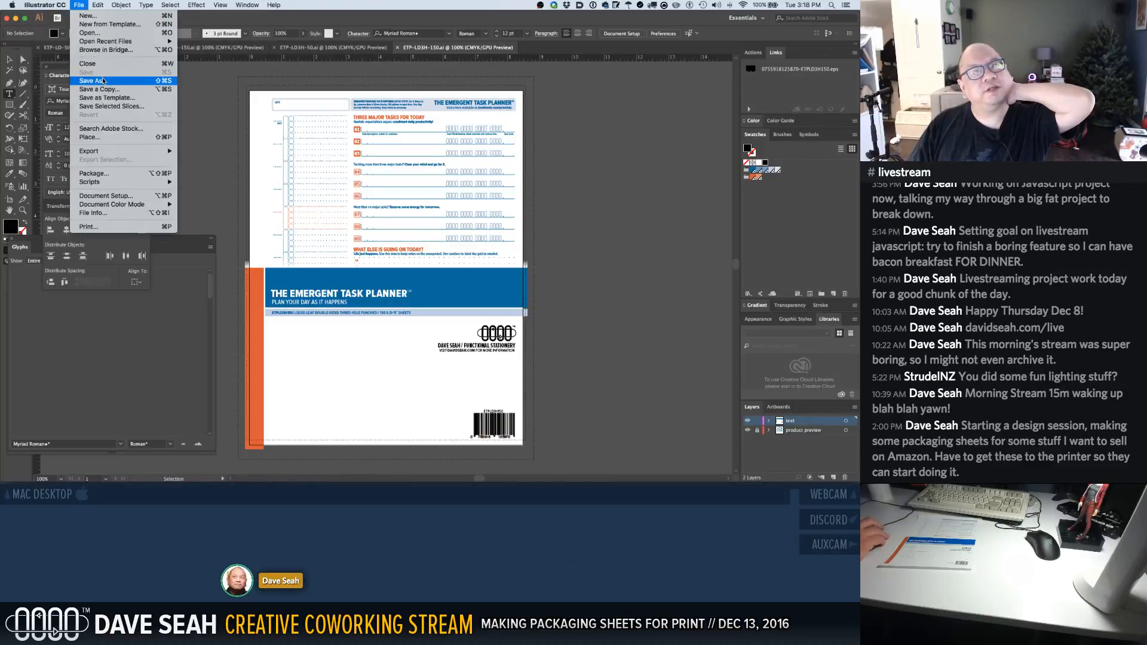
left_click(101, 89)
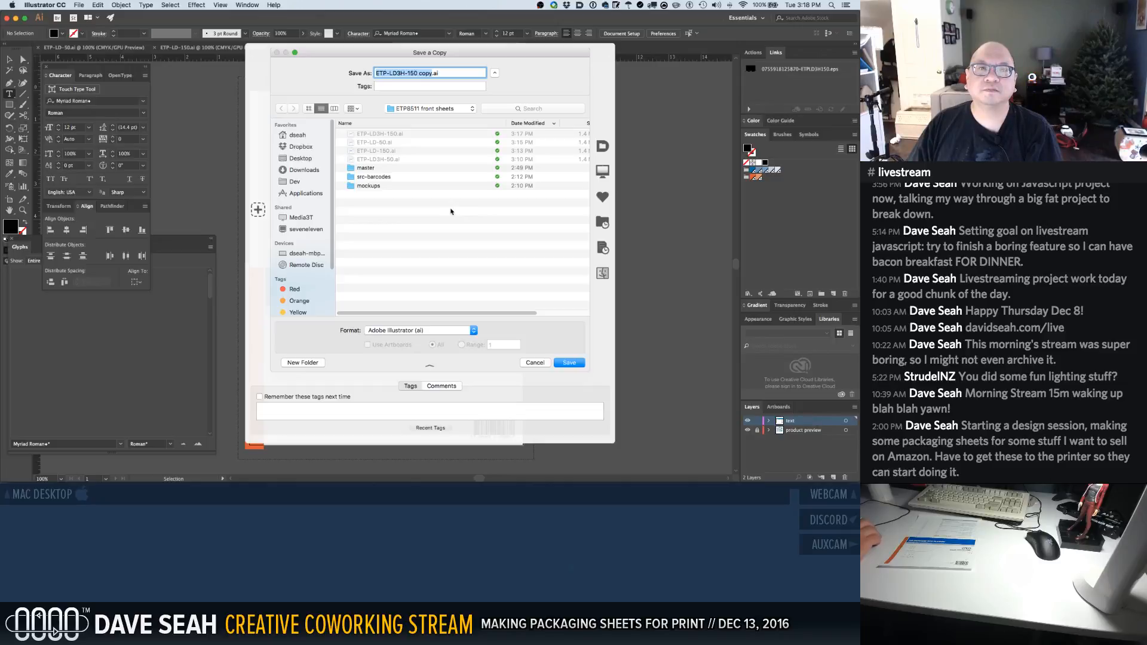
left_click(441, 332)
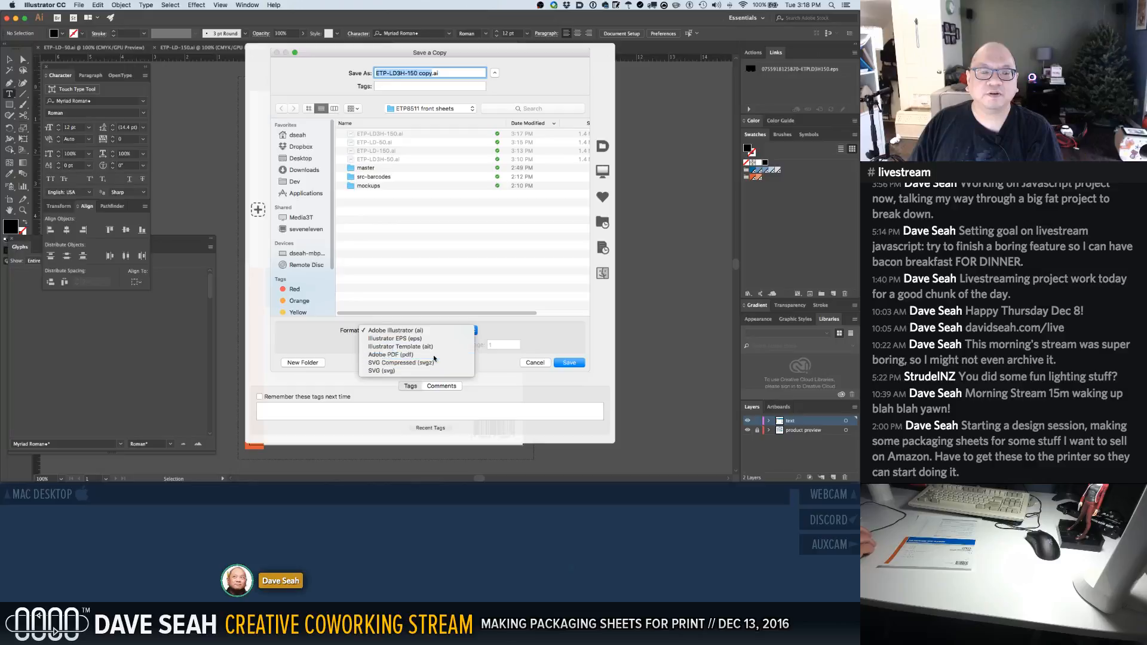
left_click(433, 355)
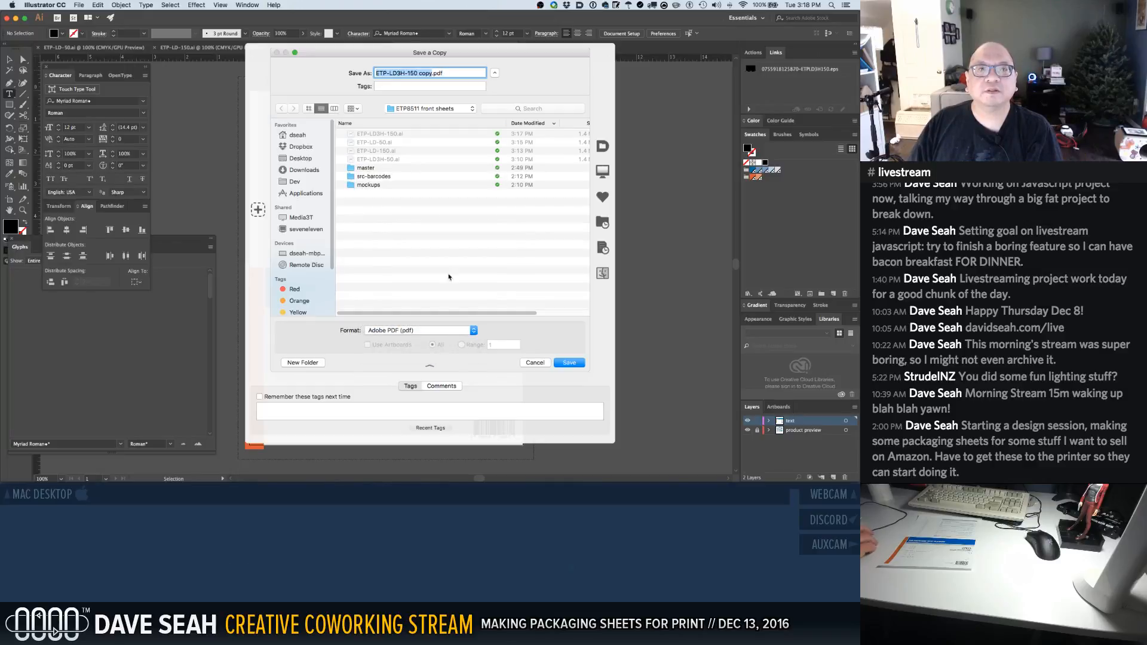
Name the PDF copy ETP-LD3H-150-20161213.pdf and save it in the ETP8511 front sheets folder
left_click(419, 73)
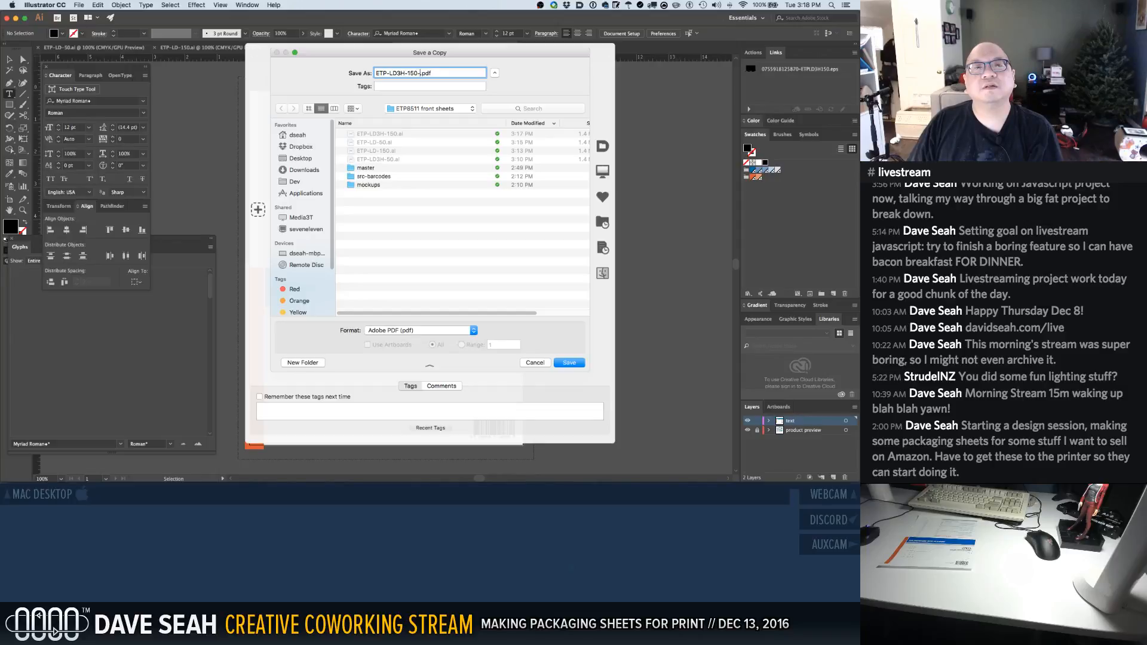
type("01")
type("-")
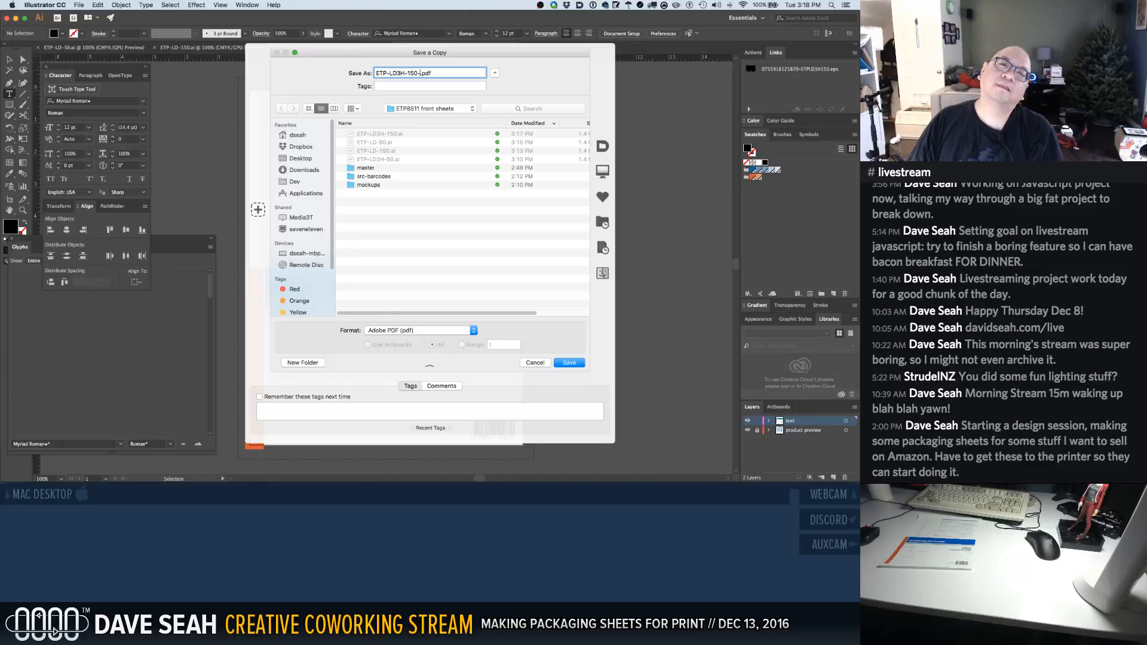
type("2016121")
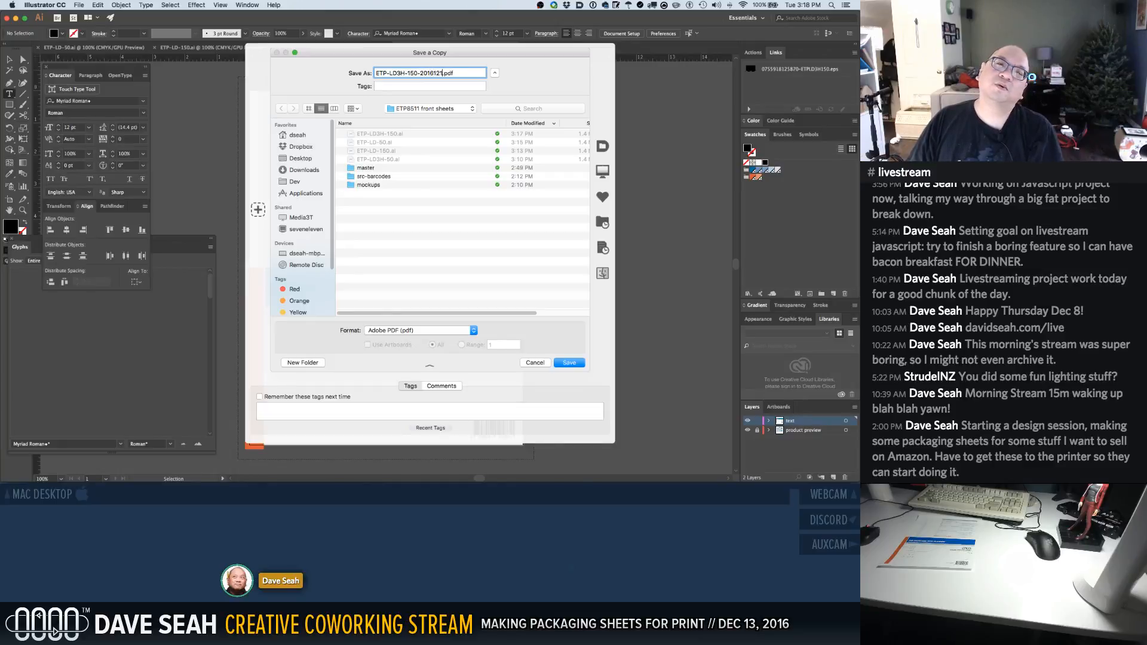
type("3")
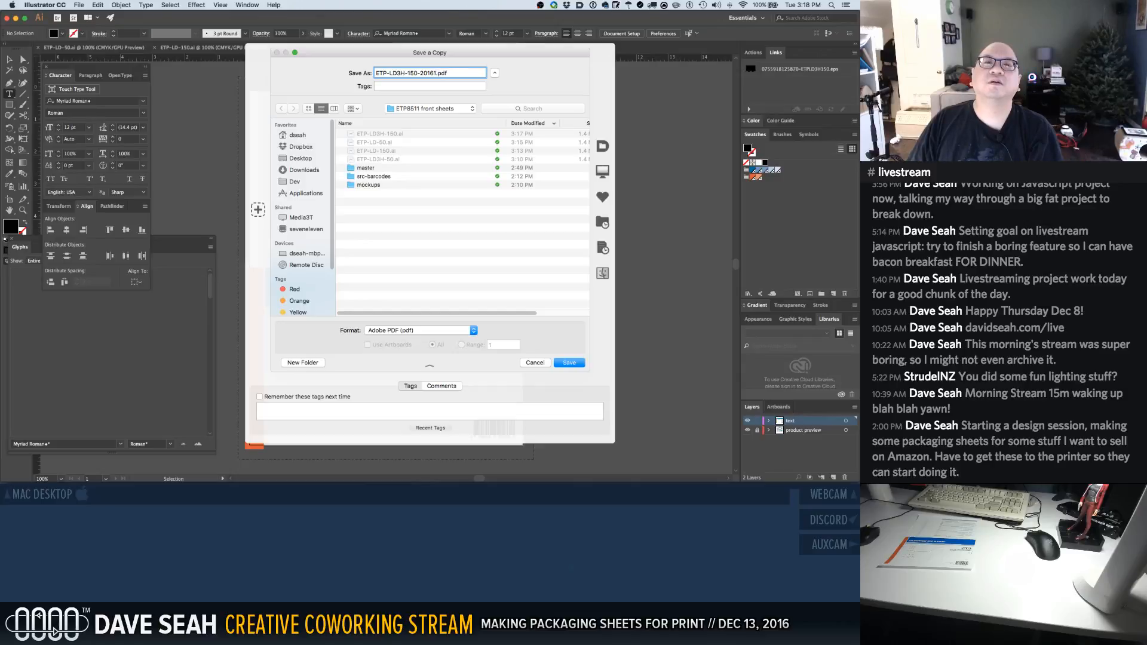
type("212")
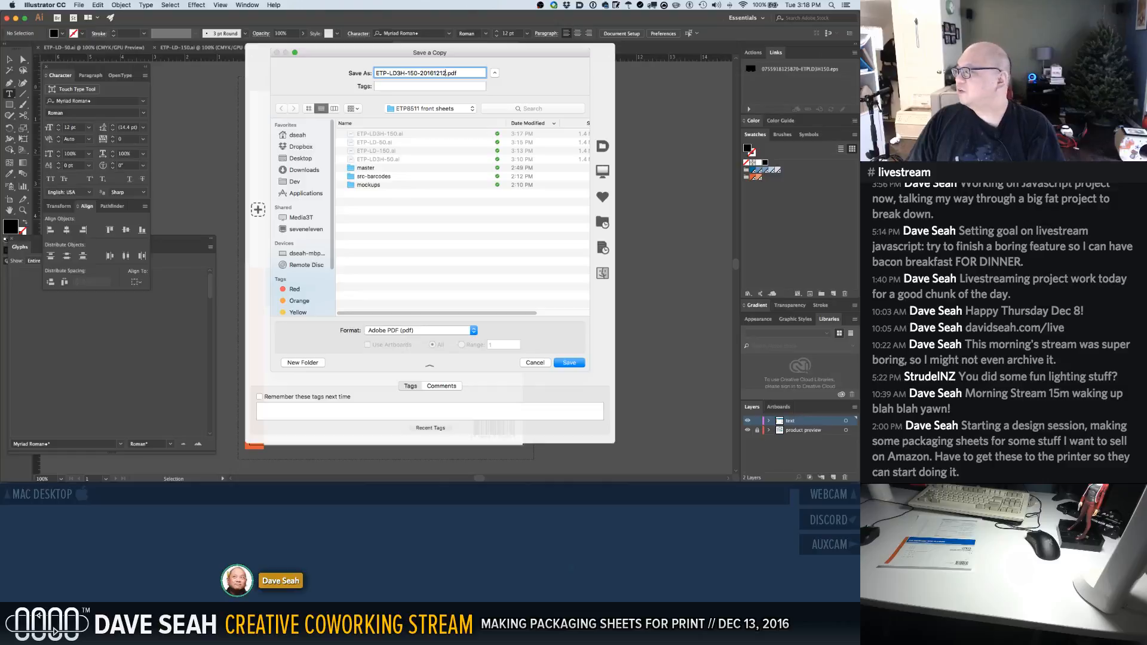
key("BackSpace")
type("3")
key("Return")
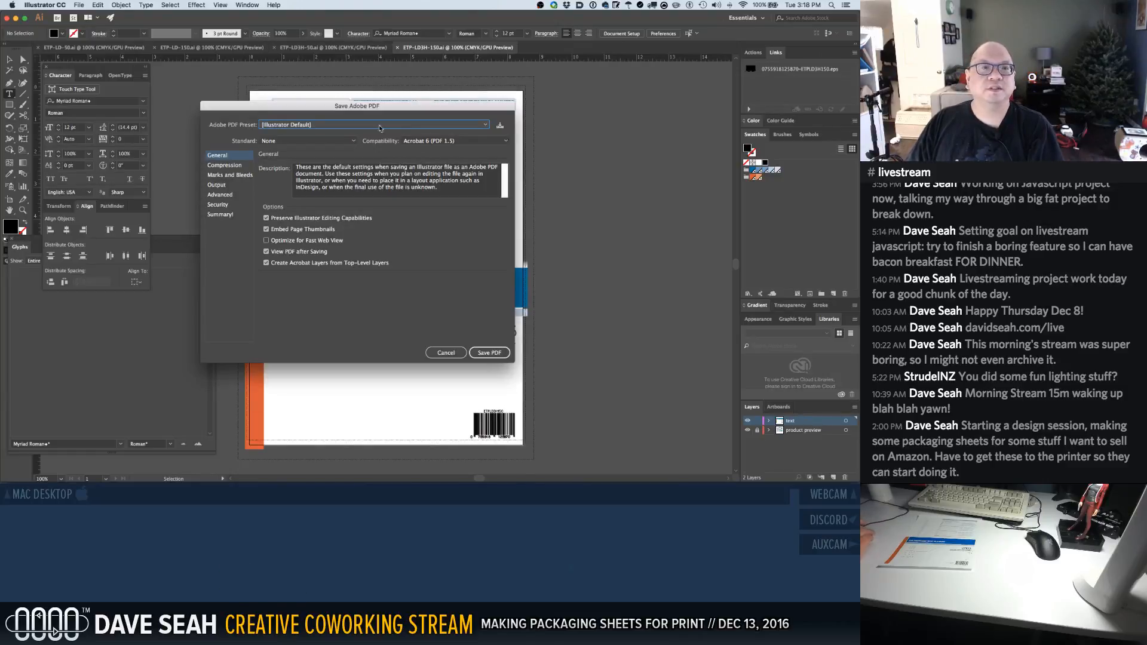
Apply the High Quality Print preset, check the output and advanced settings, and export the PDF
left_click(379, 127)
left_click(383, 152)
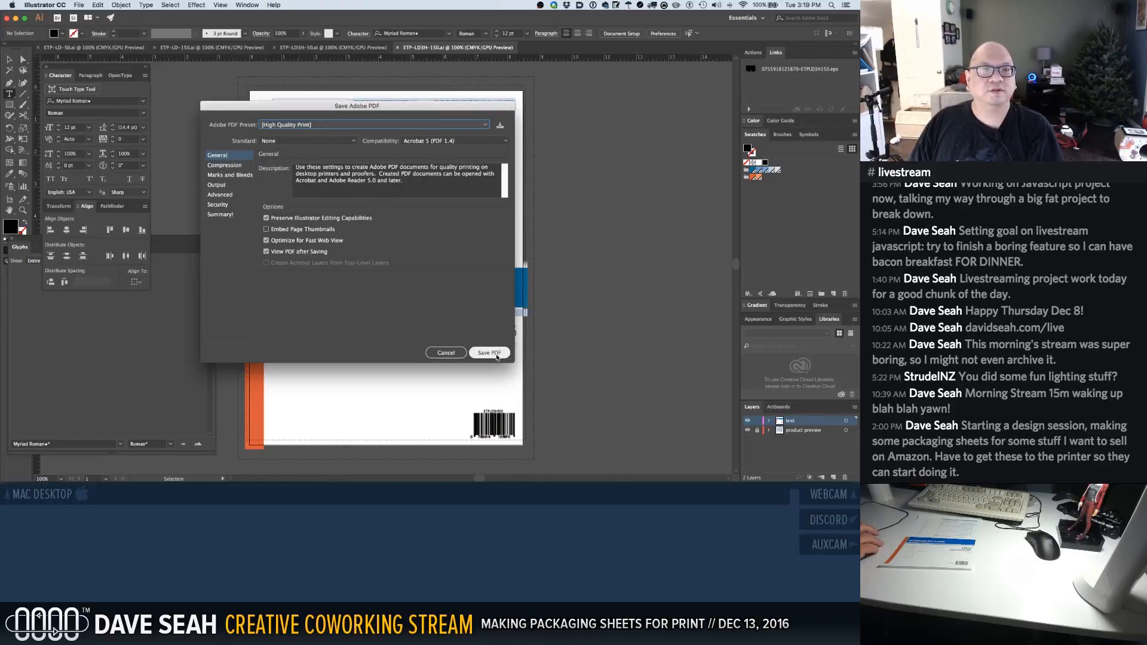
left_click(216, 185)
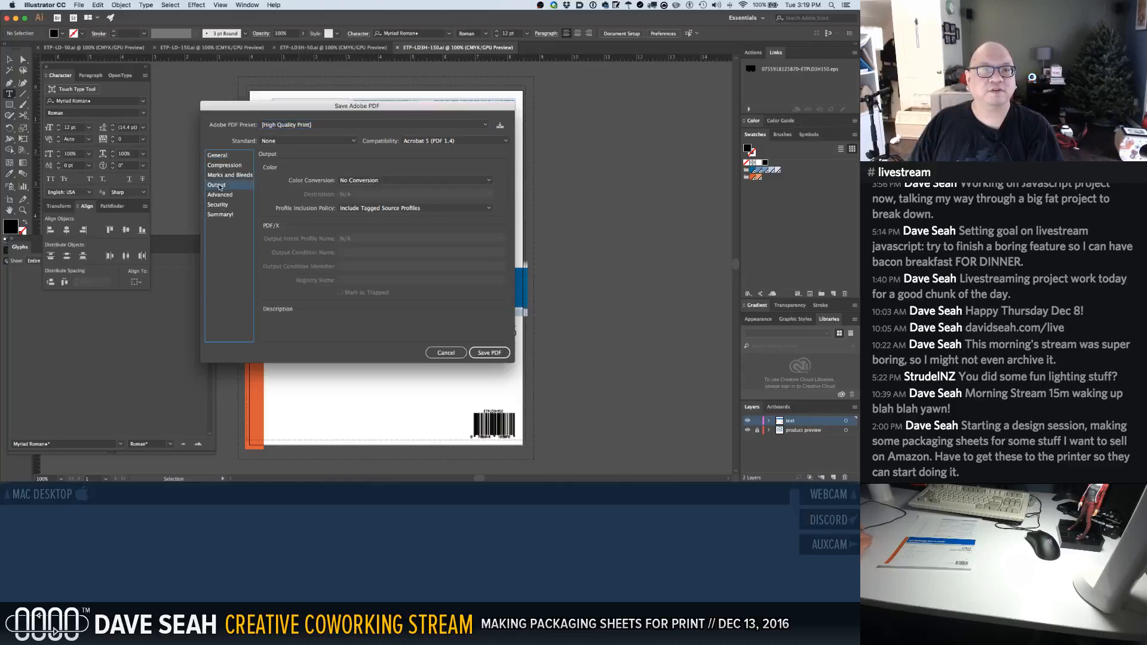
left_click(220, 196)
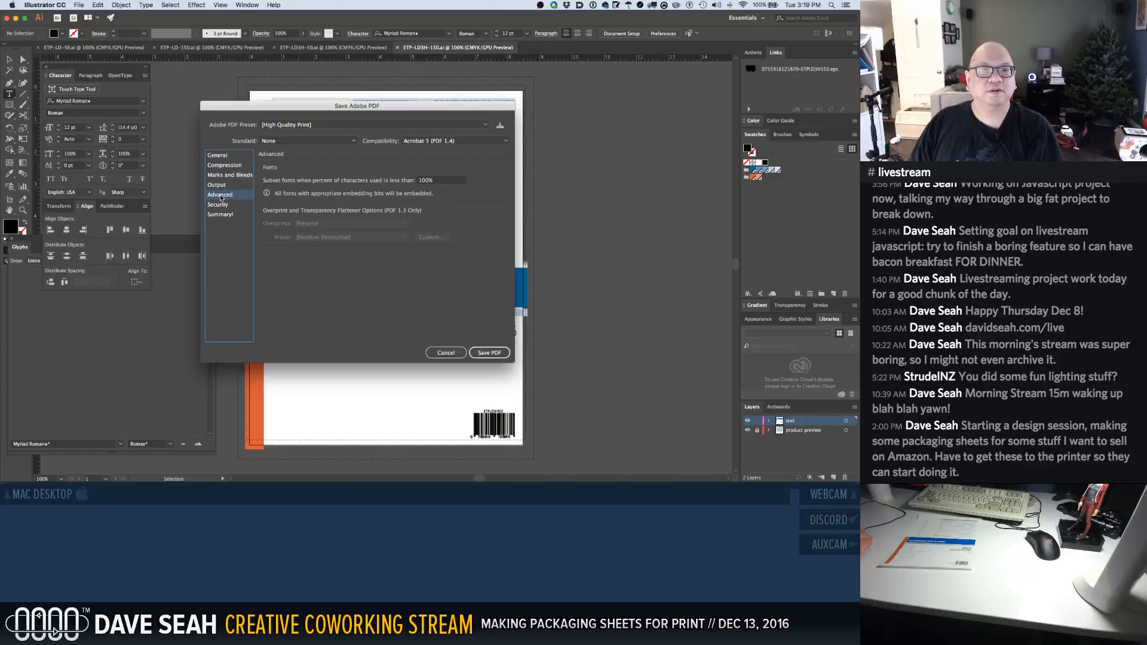
left_click(489, 353)
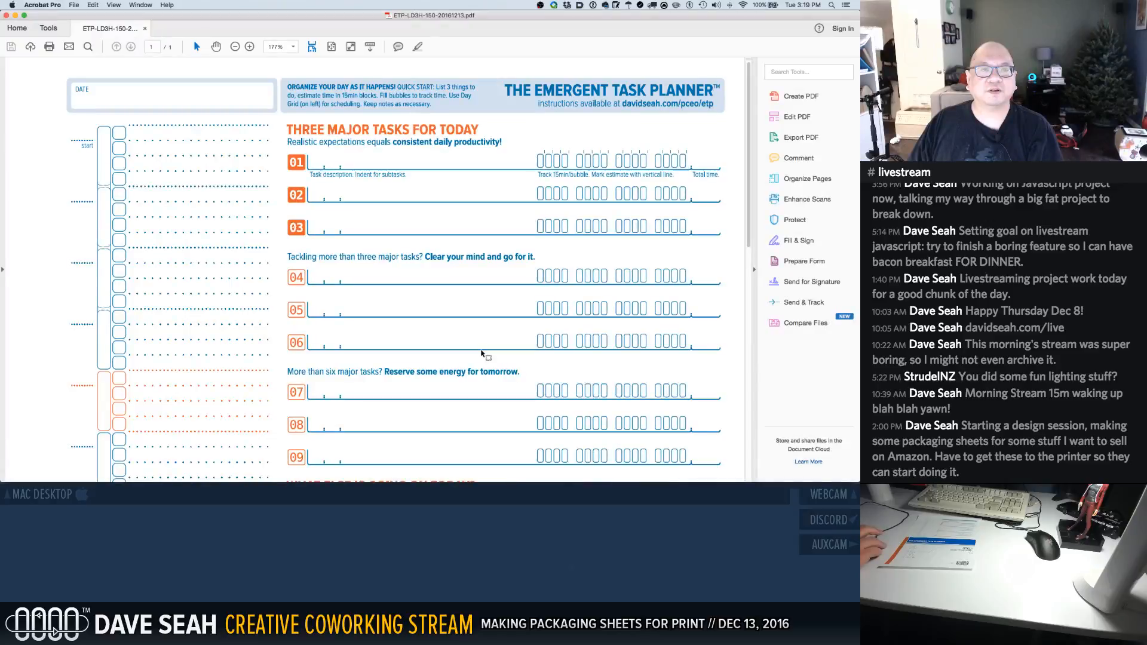
Examine the title banner and product line of the exported ETP-LD3H-150 PDF up close for text and print quality
scroll(481, 353, "down", 10)
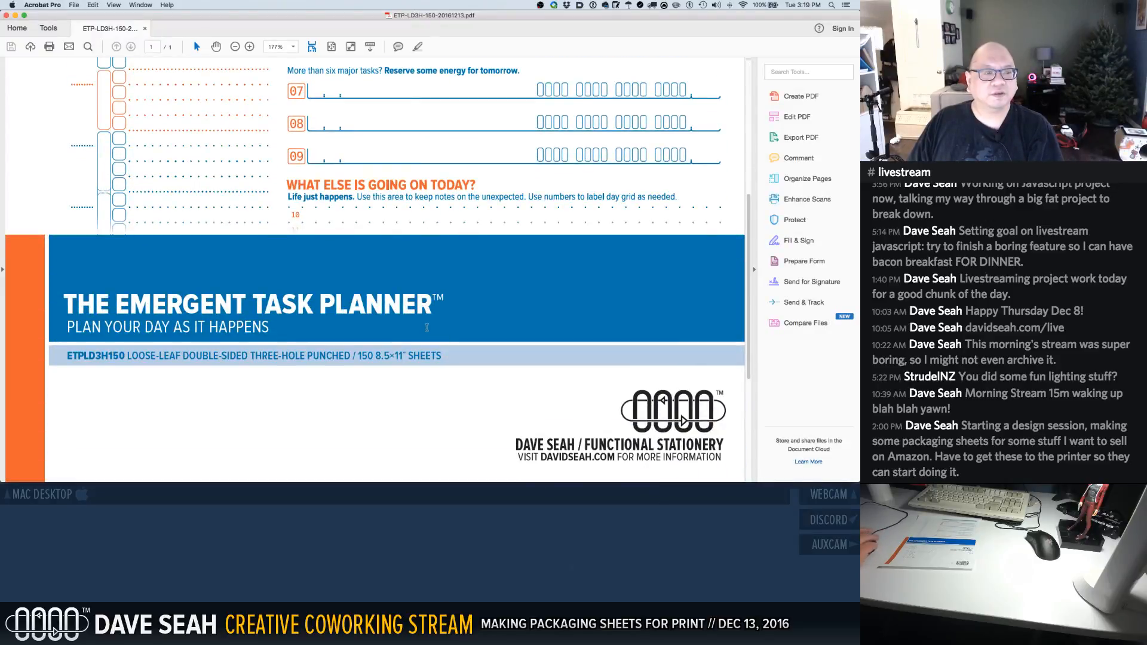
left_click_drag(184, 305, 202, 305)
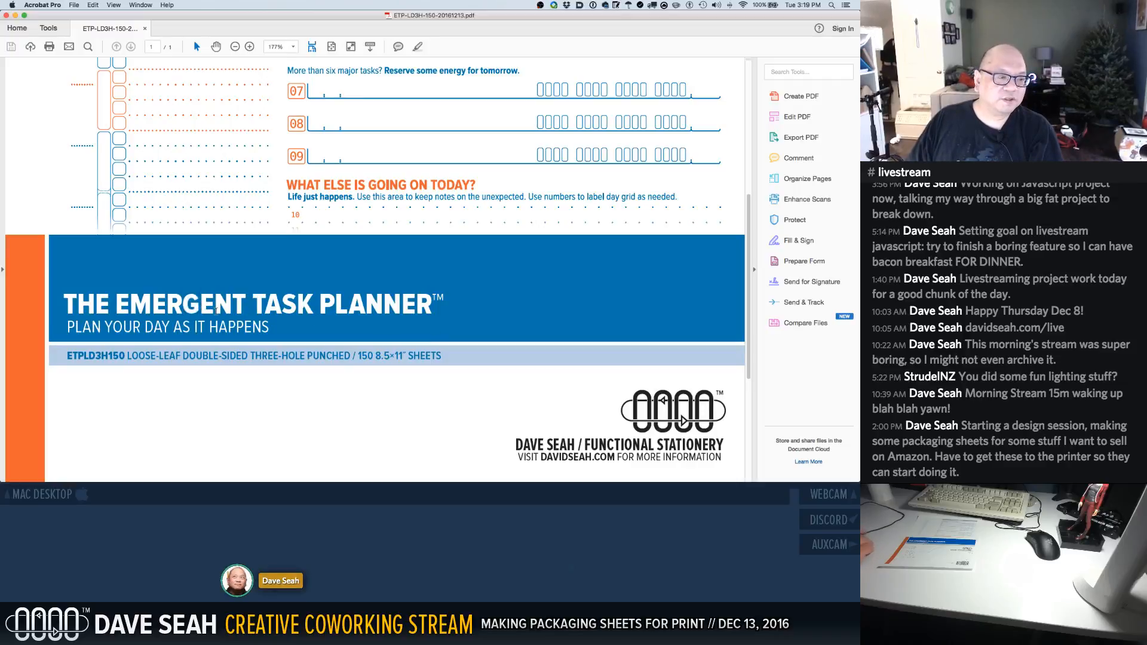
key("super+minus")
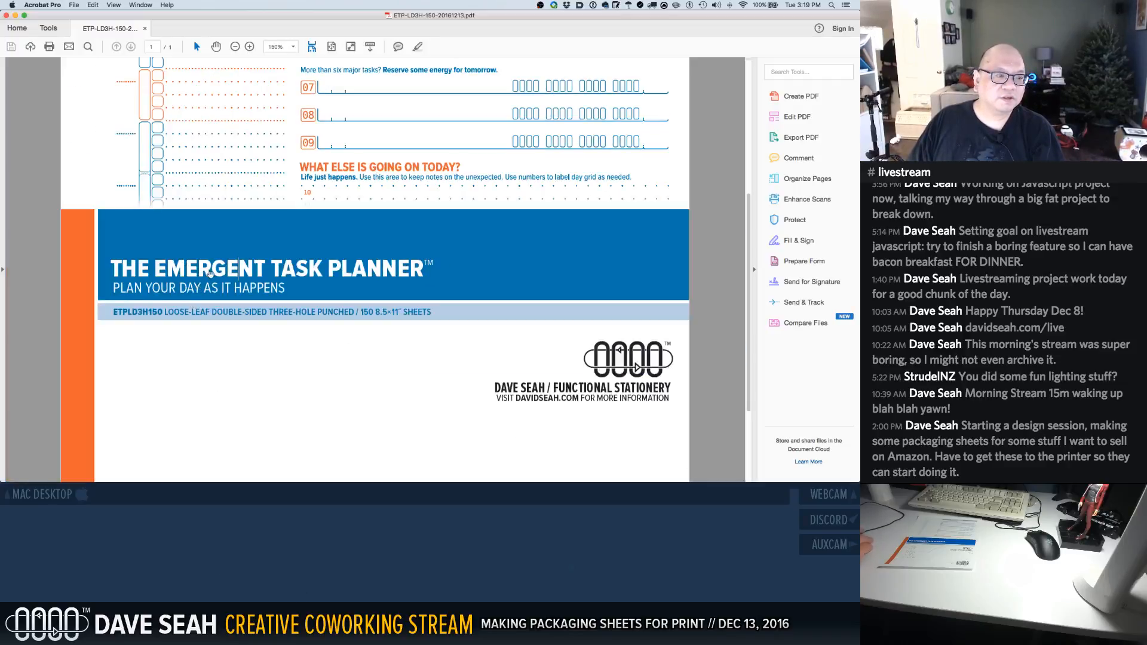
left_click(216, 274, "super")
left_click(221, 274, "super")
left_click(227, 276, "super")
left_click(235, 276, "super")
left_click(250, 279, "super")
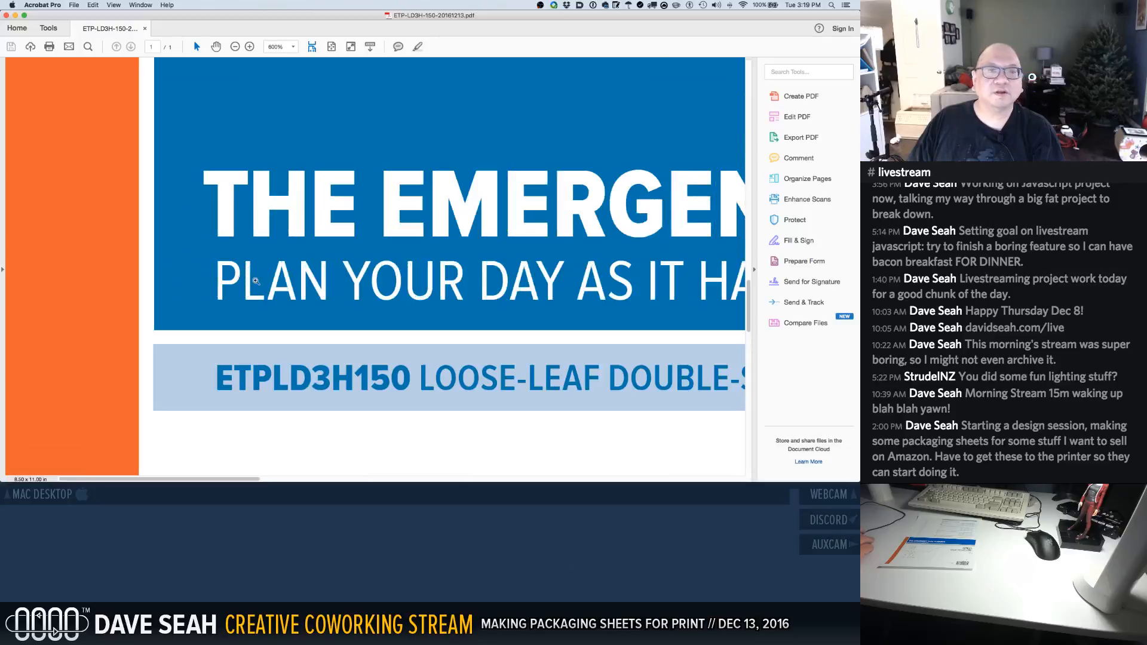
scroll(277, 257, "right", 5)
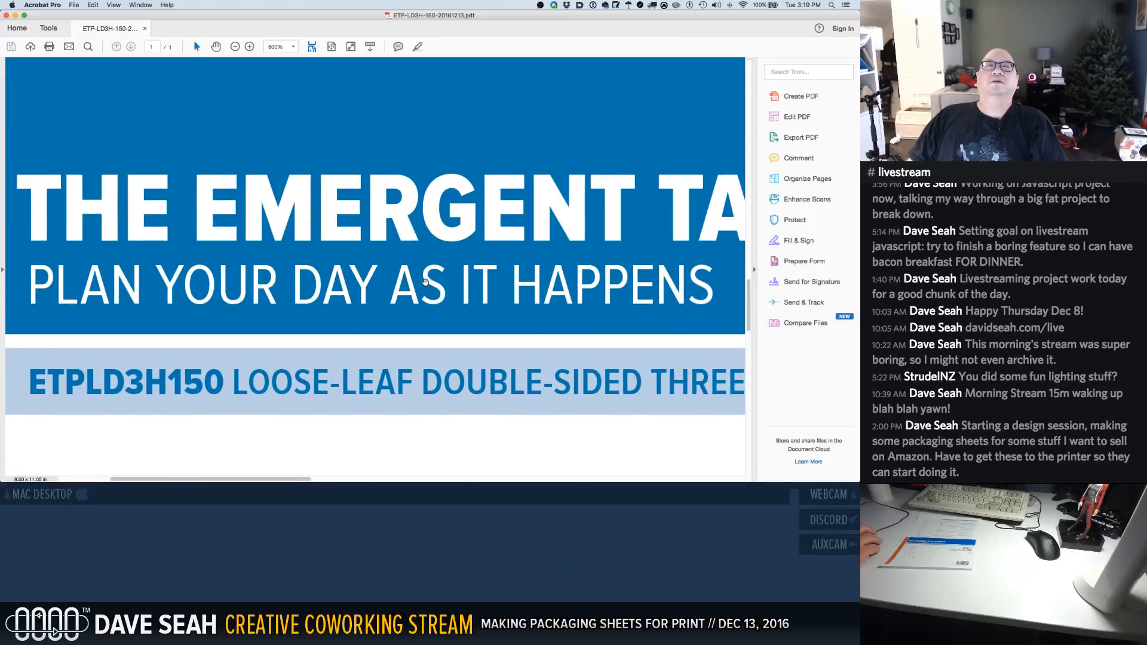
left_click(426, 283, "alt+super")
left_click(426, 284, "alt+super")
left_click(426, 283, "alt+super")
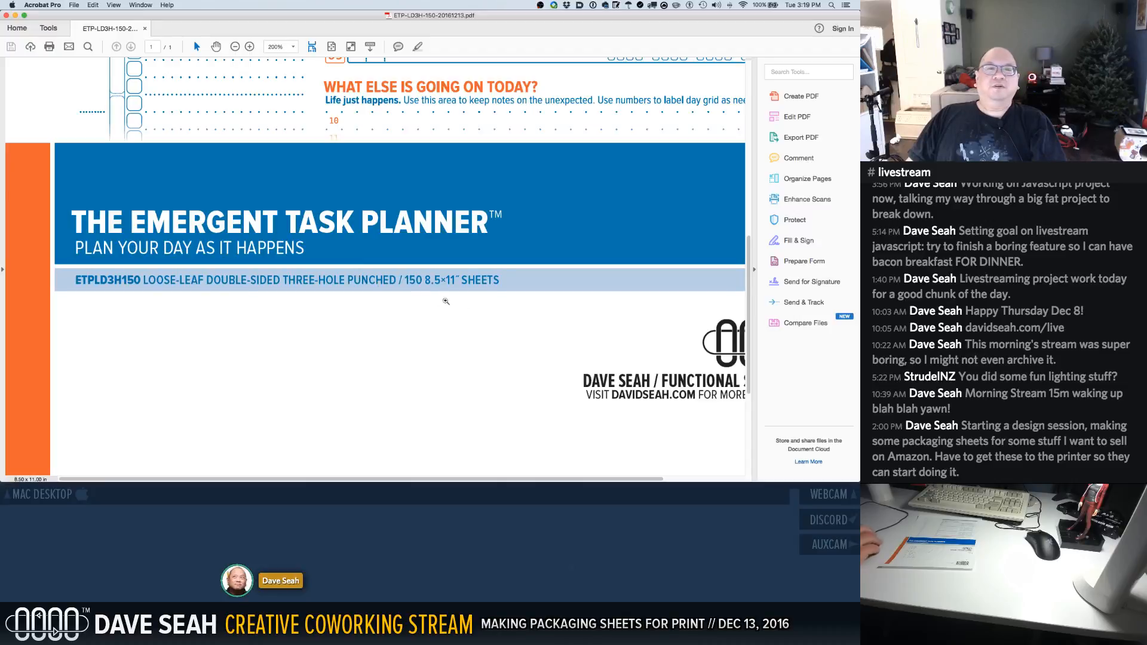
Examine the logo, contact lines and barcode of the ETP-LD3H-150 PDF up close, plus the page as a whole
left_click_drag(448, 326, 351, 191)
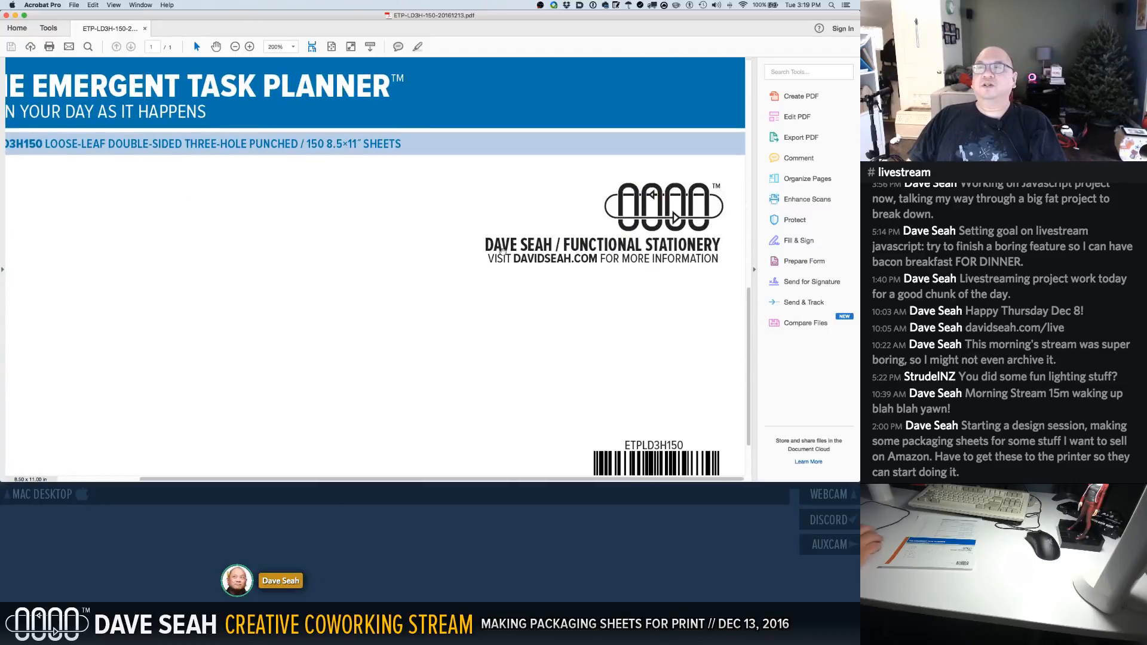
left_click_drag(650, 320, 524, 207)
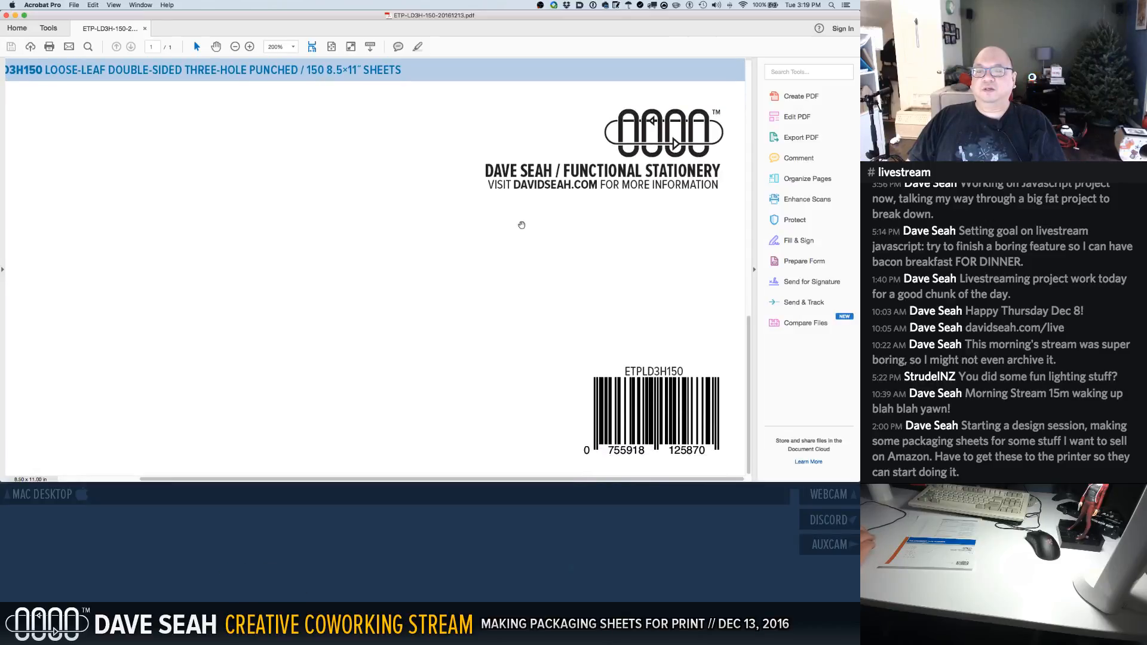
left_click(522, 225, "alt+super")
left_click(522, 226, "alt+super")
left_click(522, 225, "alt+super")
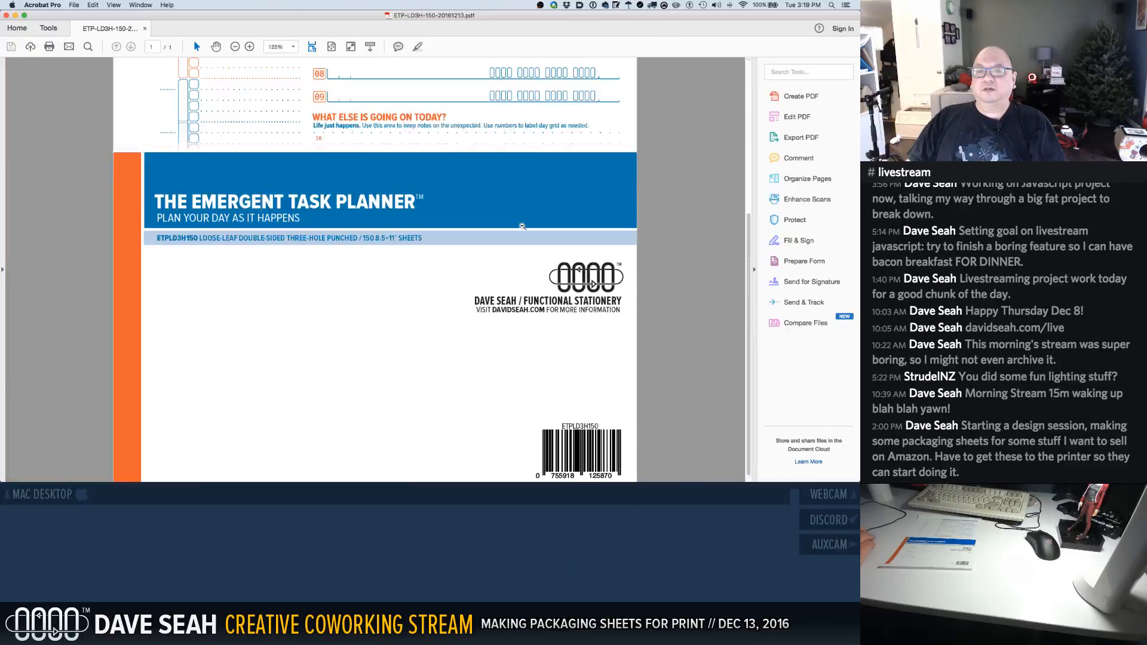
left_click(521, 226, "alt+super")
left_click(522, 226, "alt+super")
left_click(521, 226, "alt+super")
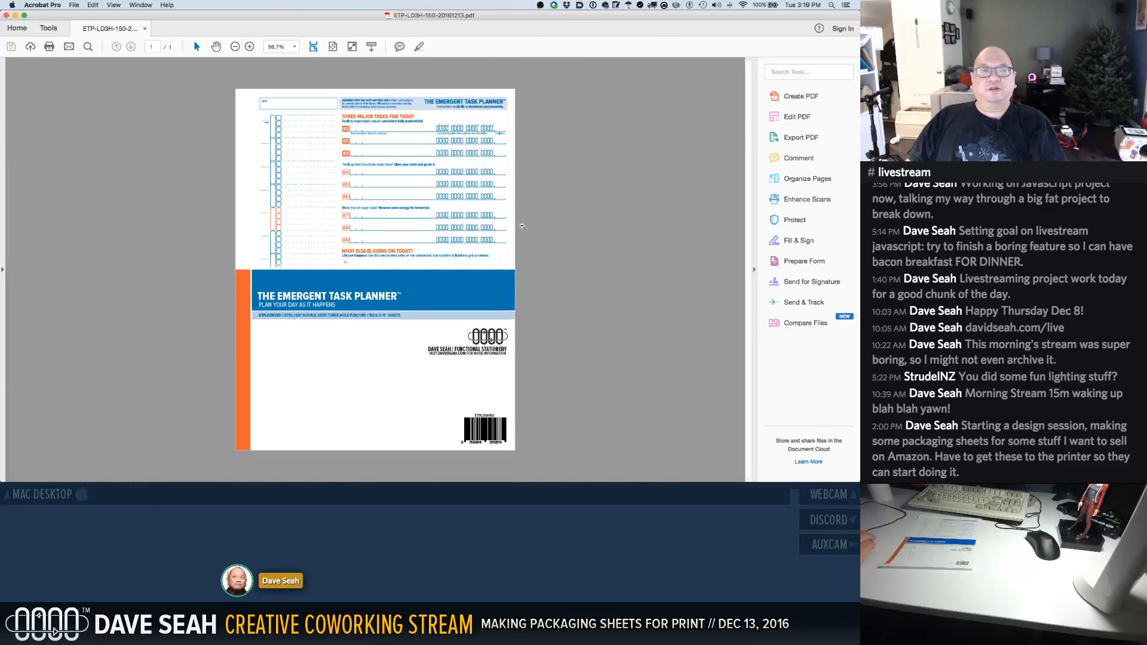
left_click(521, 226, "alt+super")
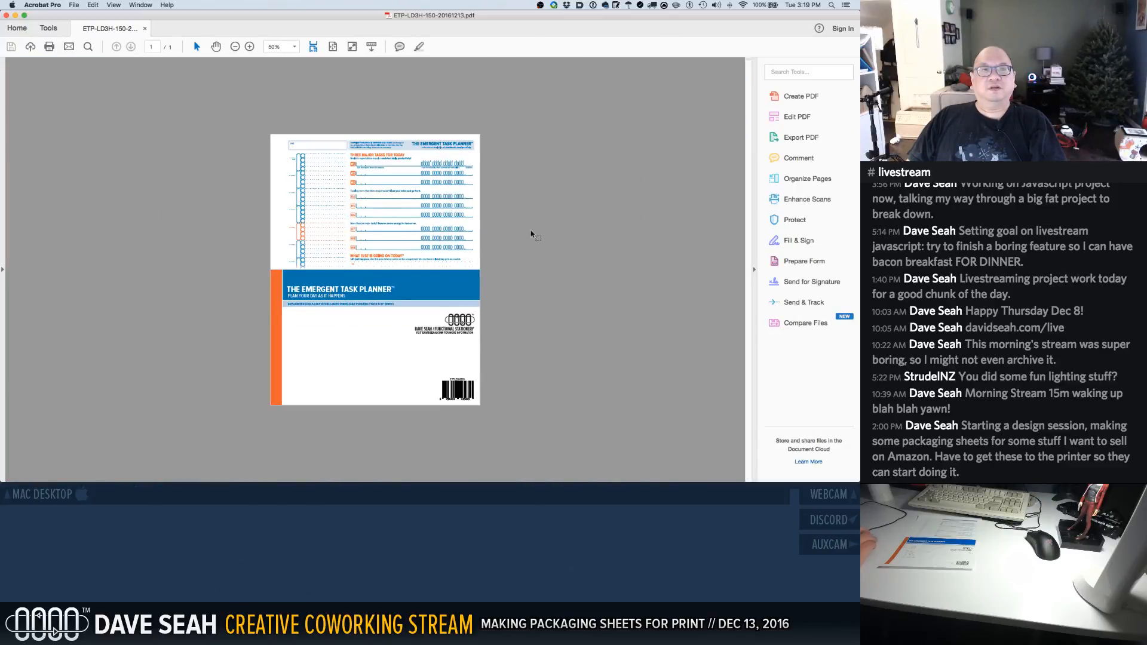
Switch back to Illustrator and close the finished ETP-LD3H-150 sheet
key("ctrl+Right")
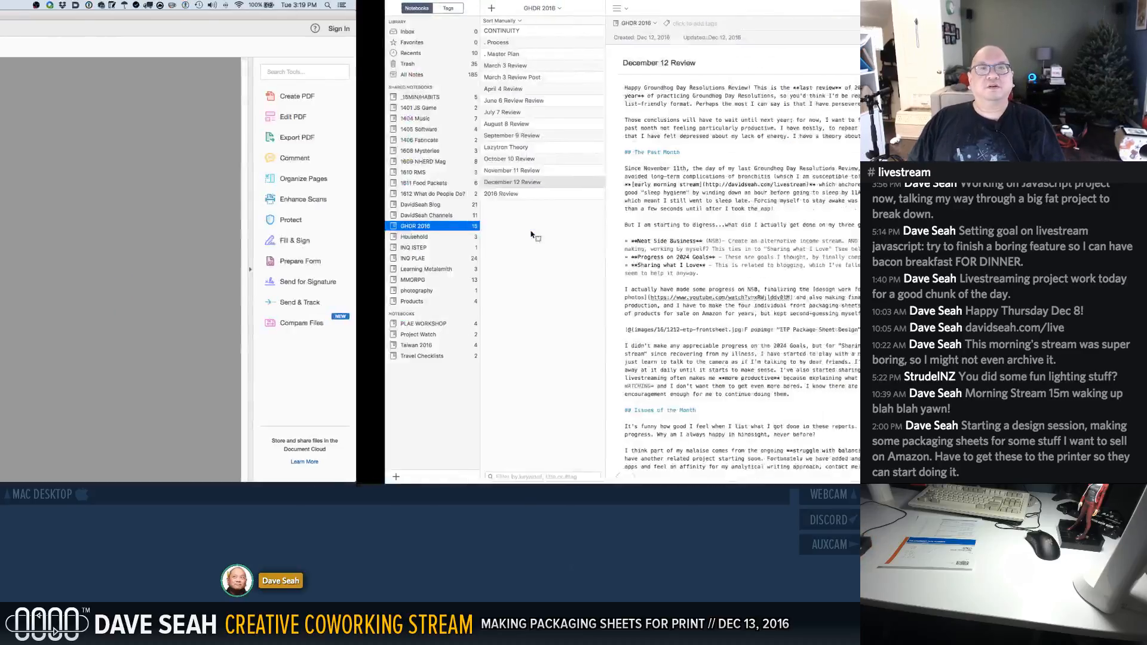
key("ctrl+Left")
key("ctrl+Left")
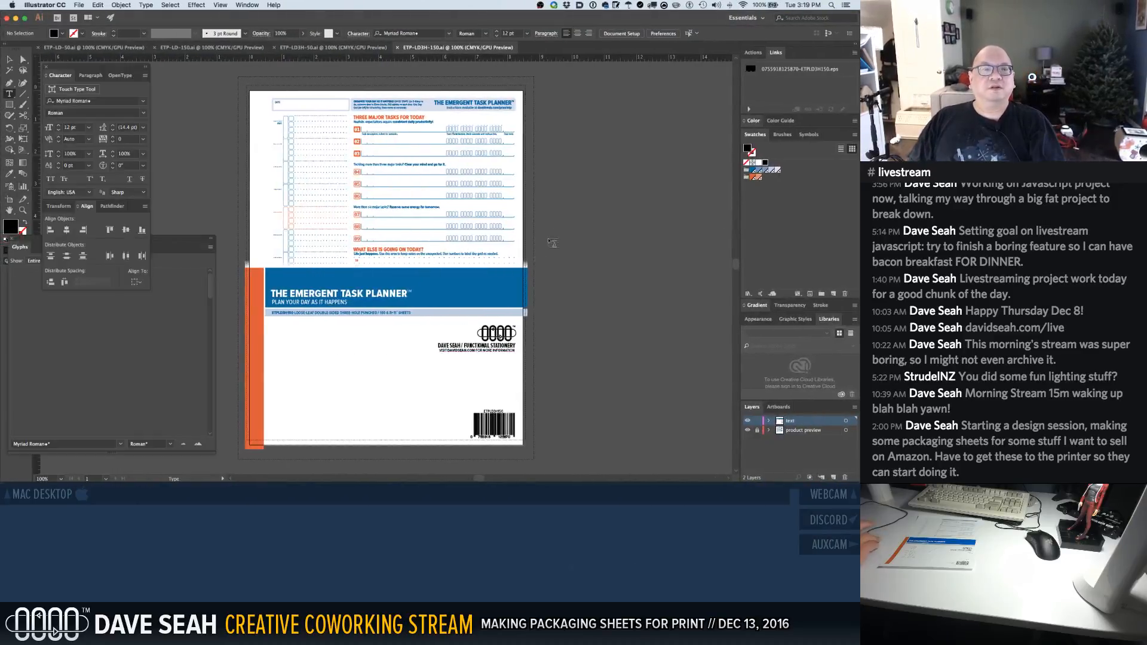
key("v")
key("t")
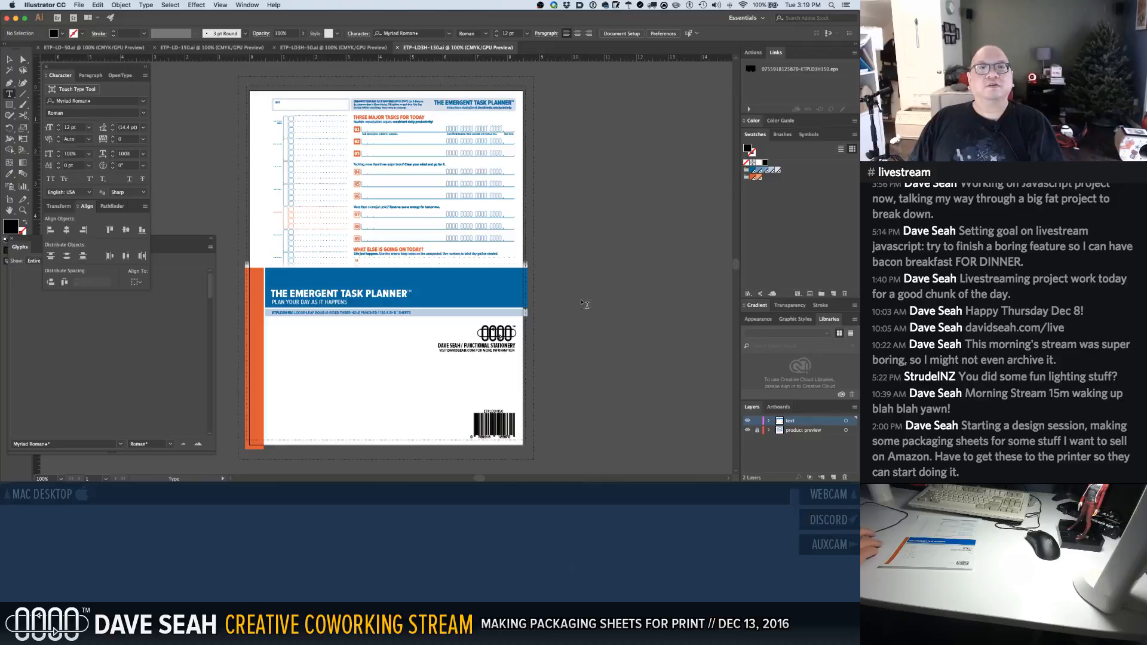
key("ctrl+Right")
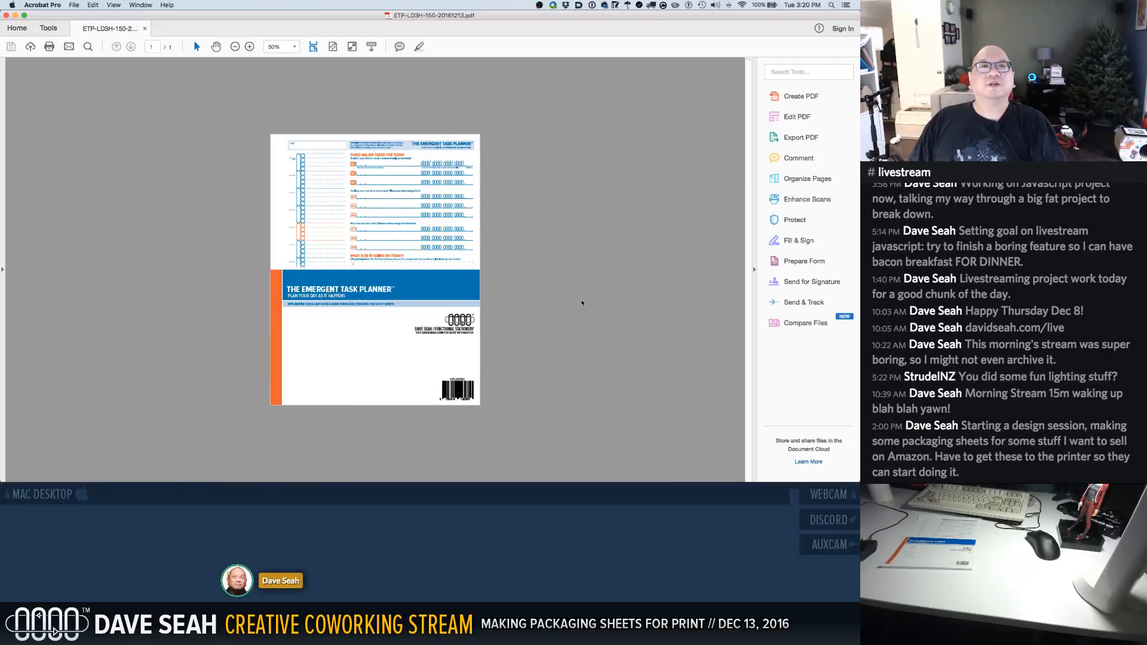
key("ctrl+Left")
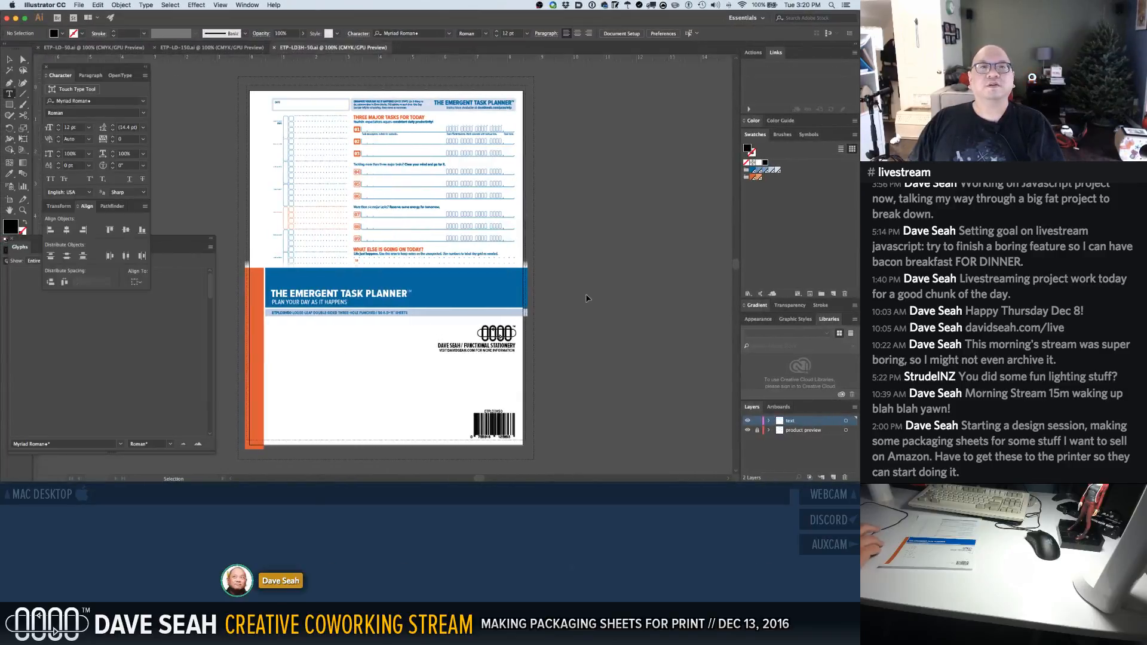
Save a copy of the ETP-LD3H-50 sheet in Adobe PDF format as ETP-LD3H-50-20161213.pdf in the ETP8511 front sheets folder
left_click(79, 5)
left_click(110, 89)
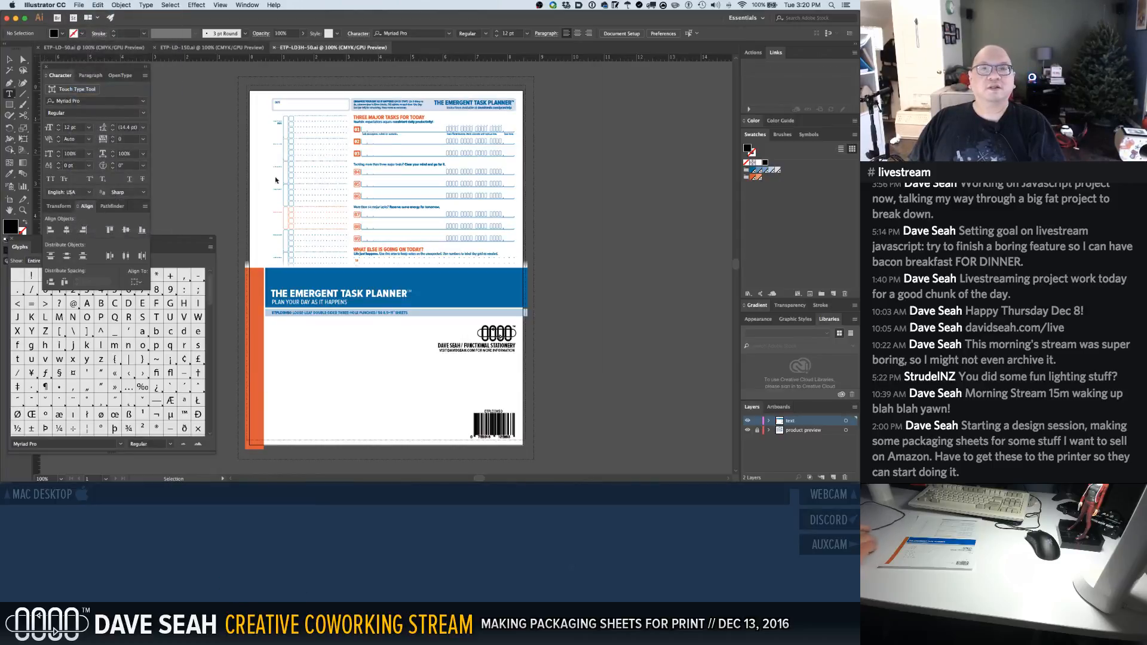
left_click(404, 331)
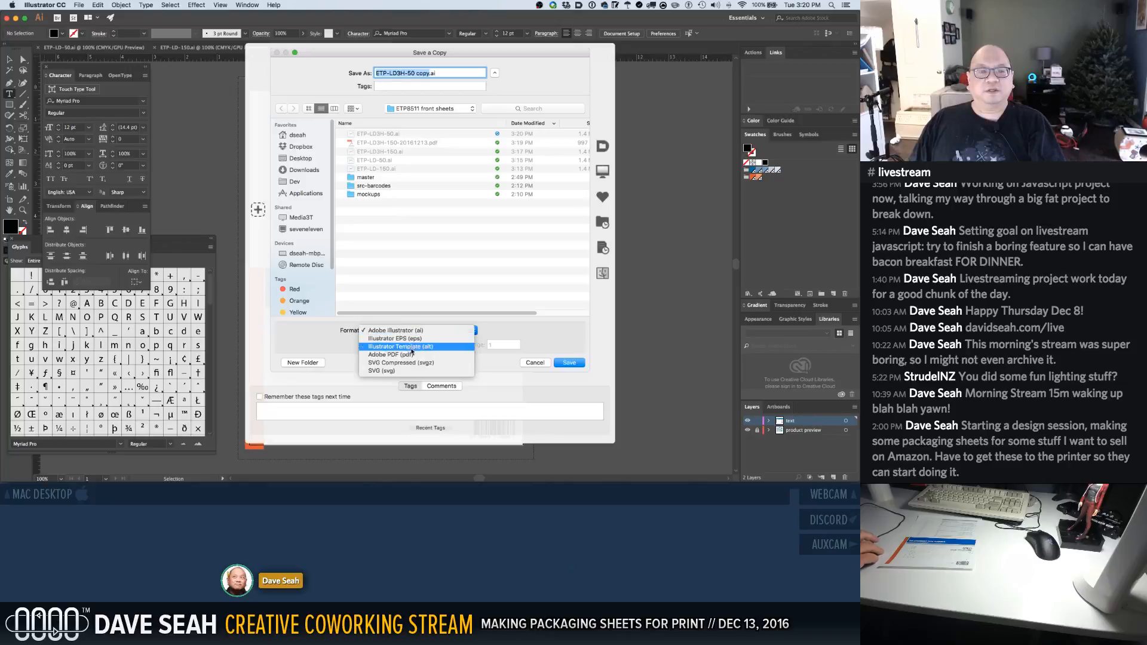
left_click(406, 354)
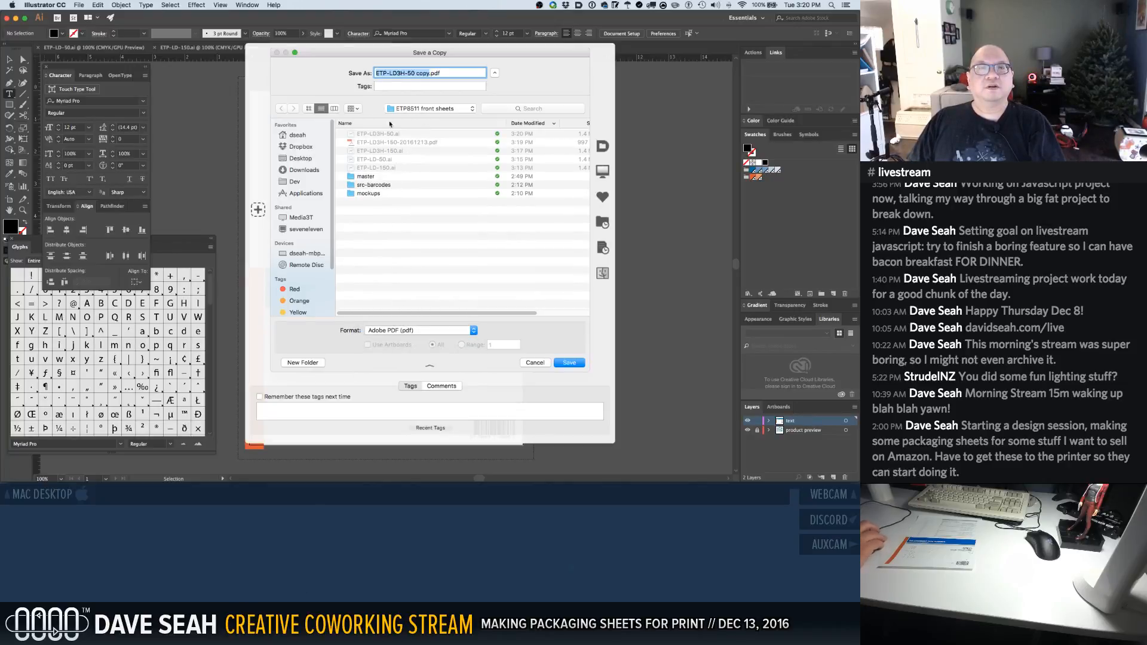
left_click(419, 73)
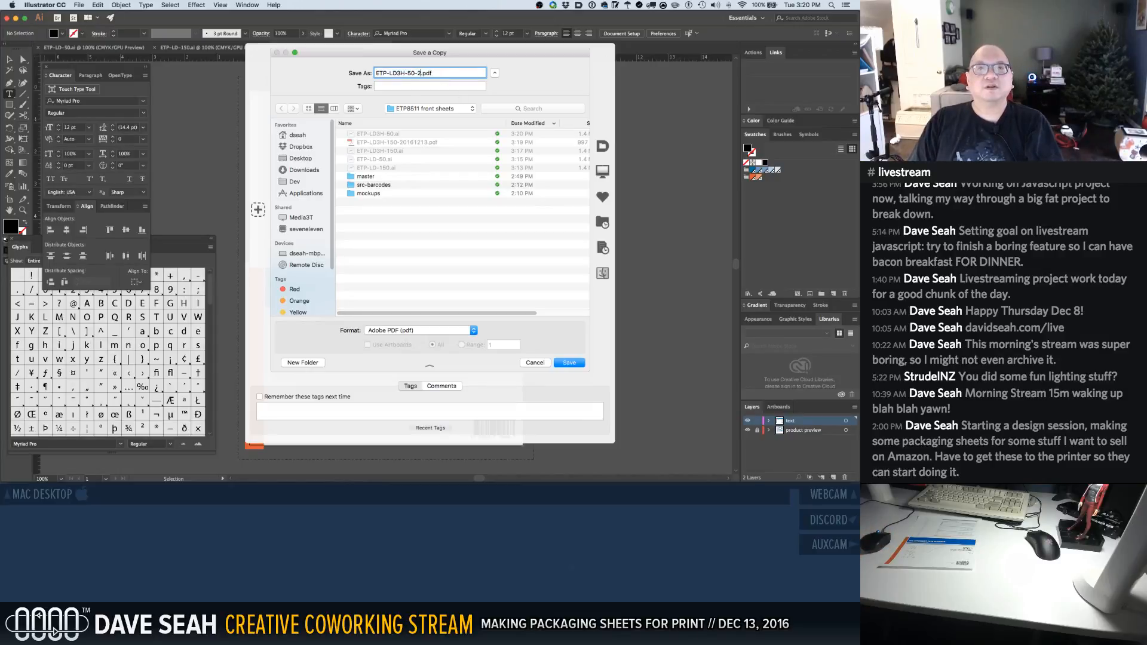
type("1213")
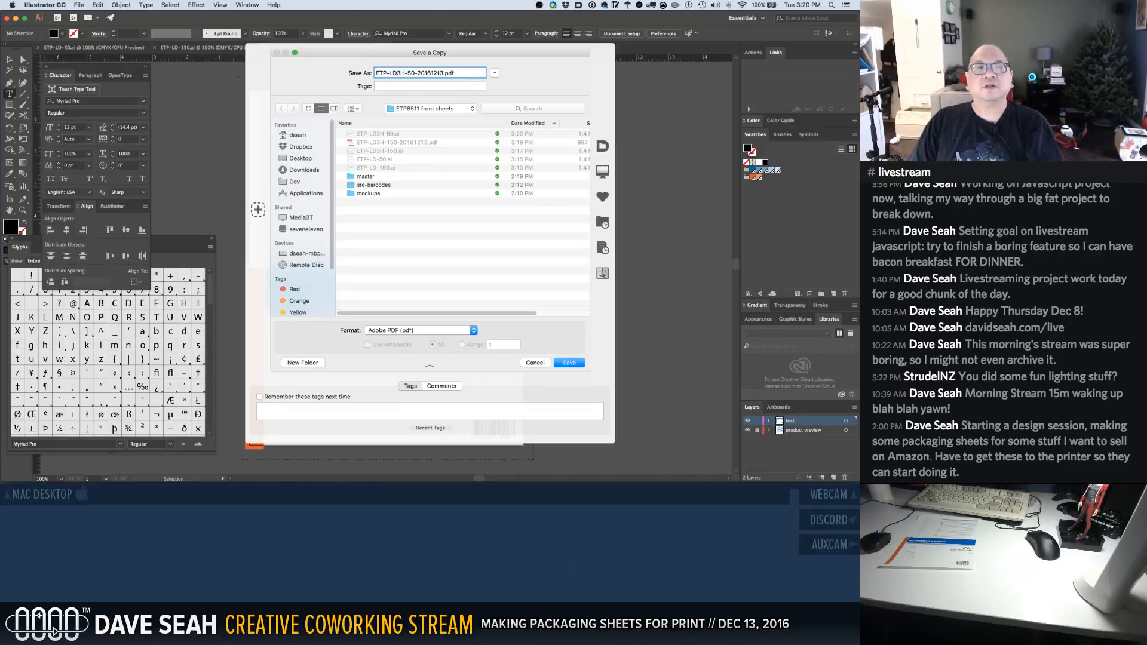
key("Return")
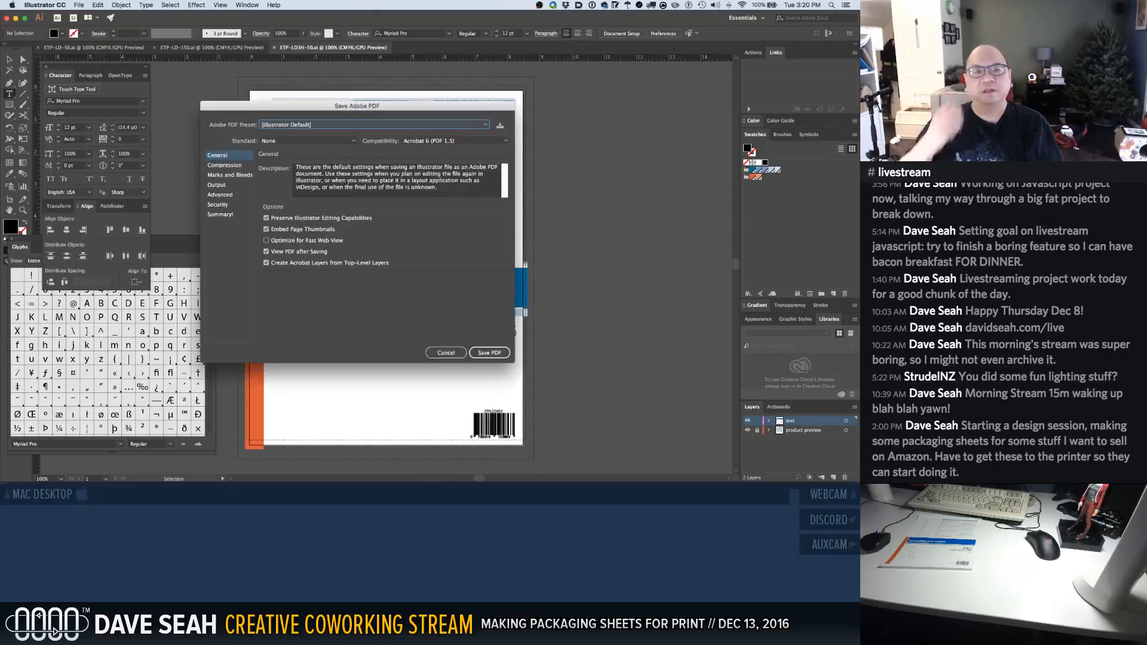
Apply the High Quality Print preset and export the ETP-LD3H-50 PDF
left_click(371, 124)
left_click(345, 160)
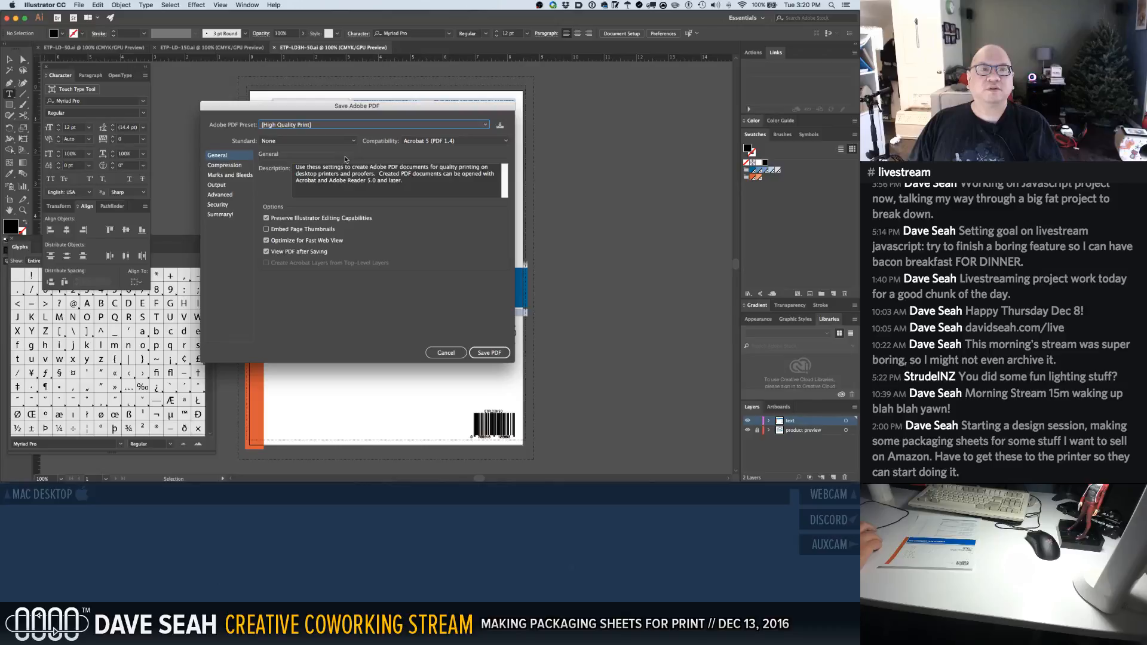
left_click(490, 353)
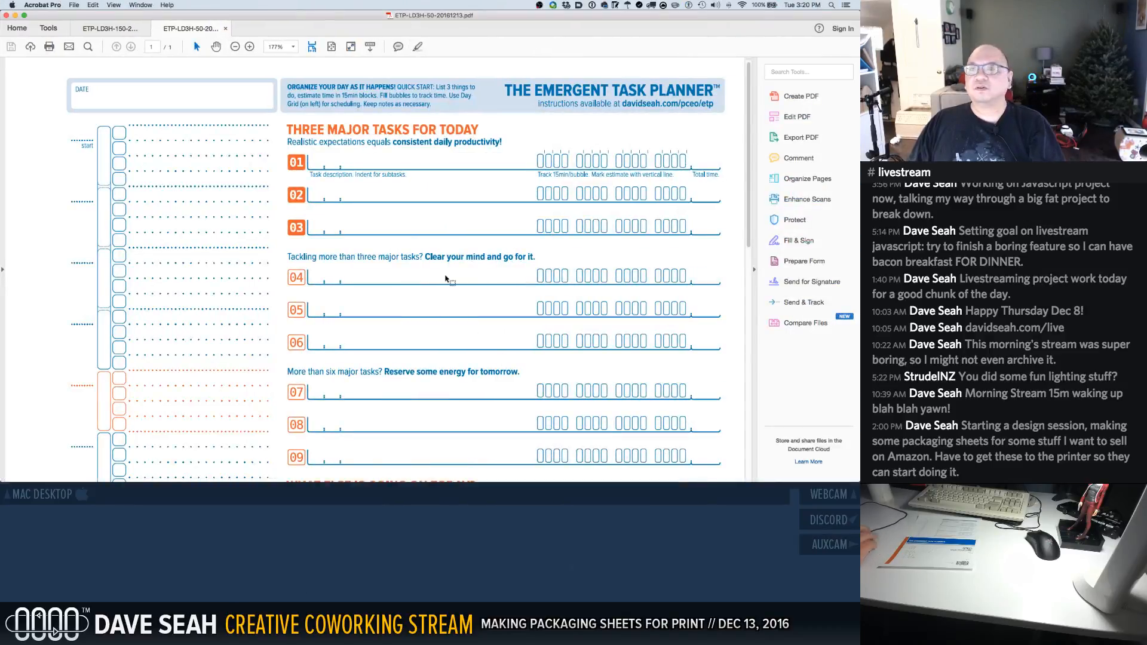
Examine the exported ETP-LD3H-50 PDF from the planner preview down to the product line, logo and barcode
scroll(442, 281, "down", 5)
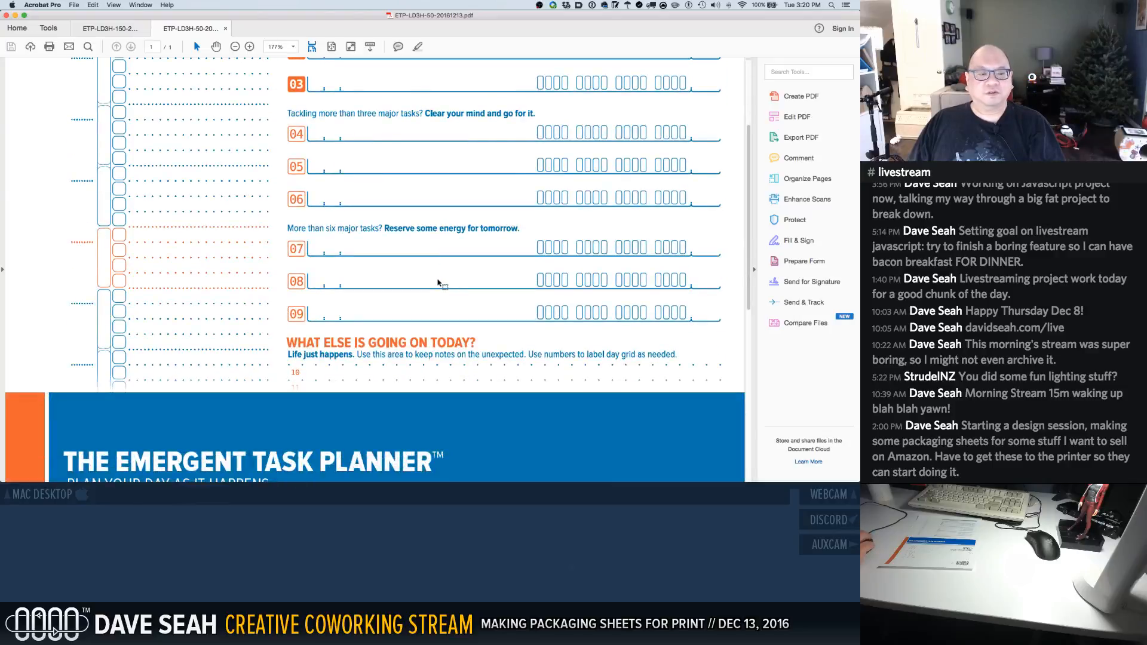
scroll(438, 283, "down", 4)
scroll(438, 285, "down", 2)
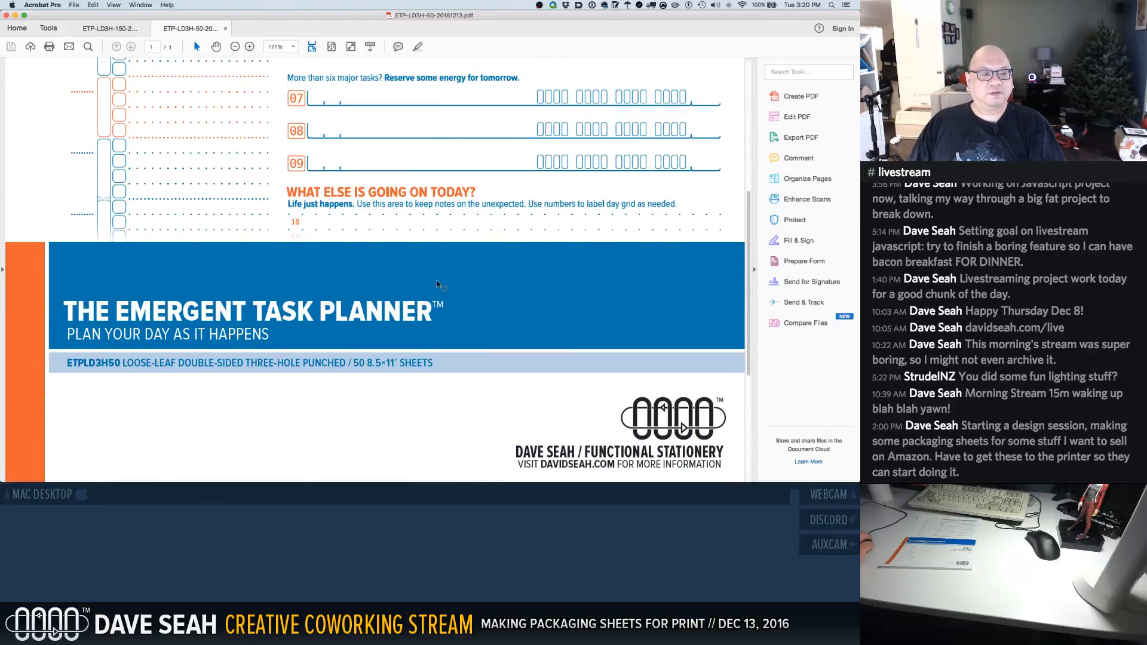
scroll(437, 283, "down", 4)
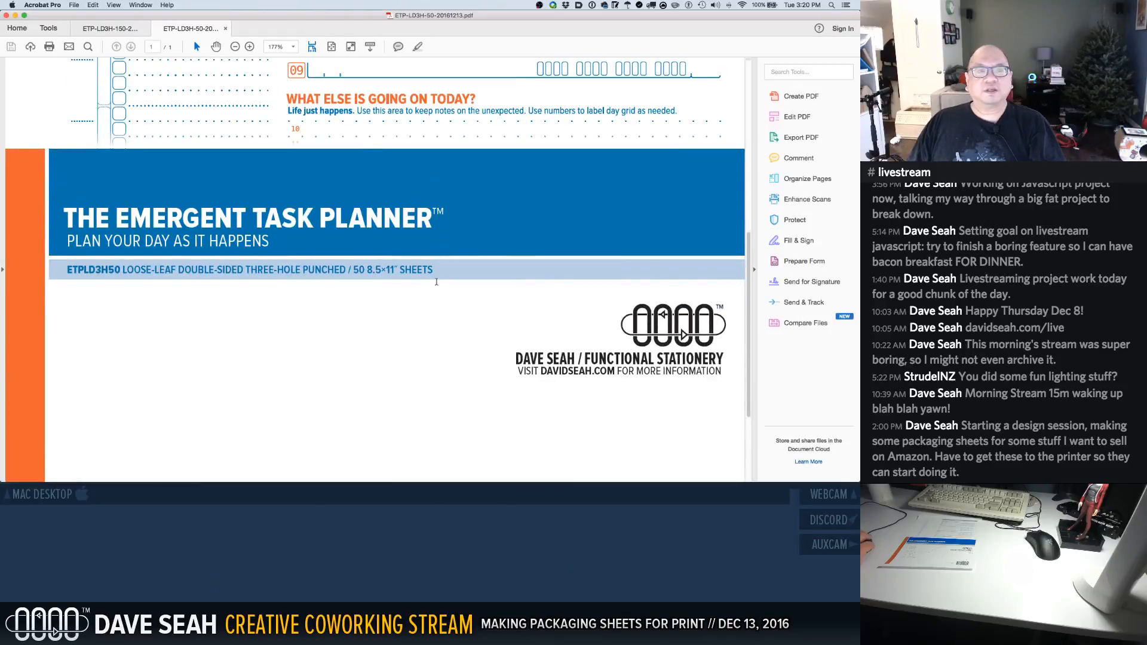
scroll(436, 281, "down", 6)
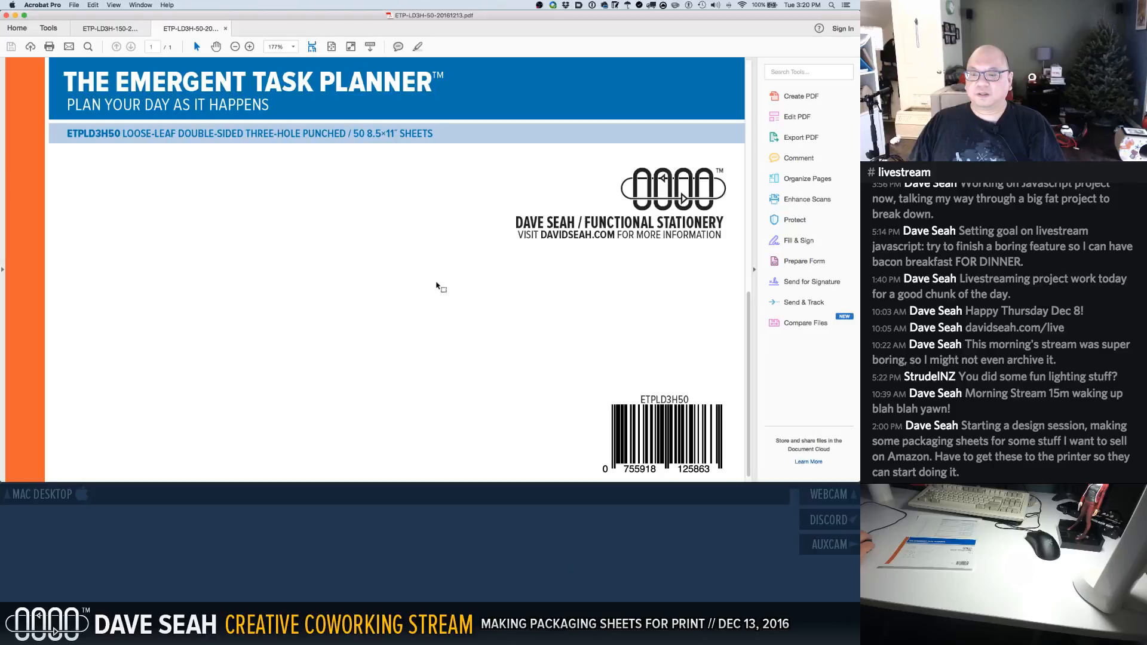
scroll(436, 285, "down", 1)
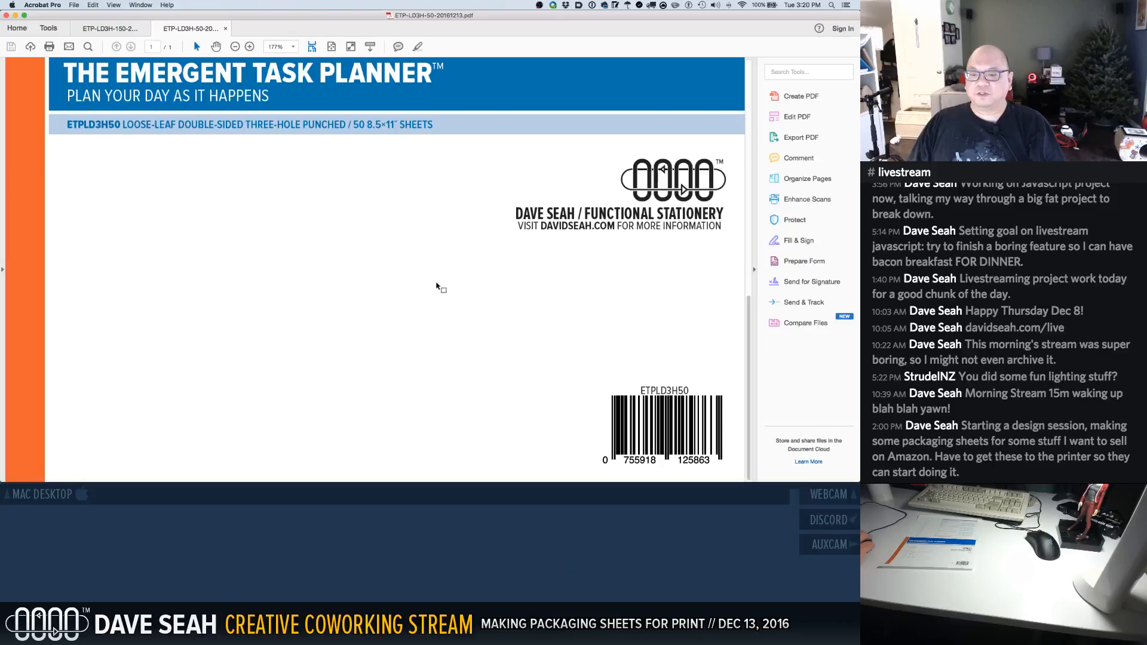
scroll(436, 287, "up", 5)
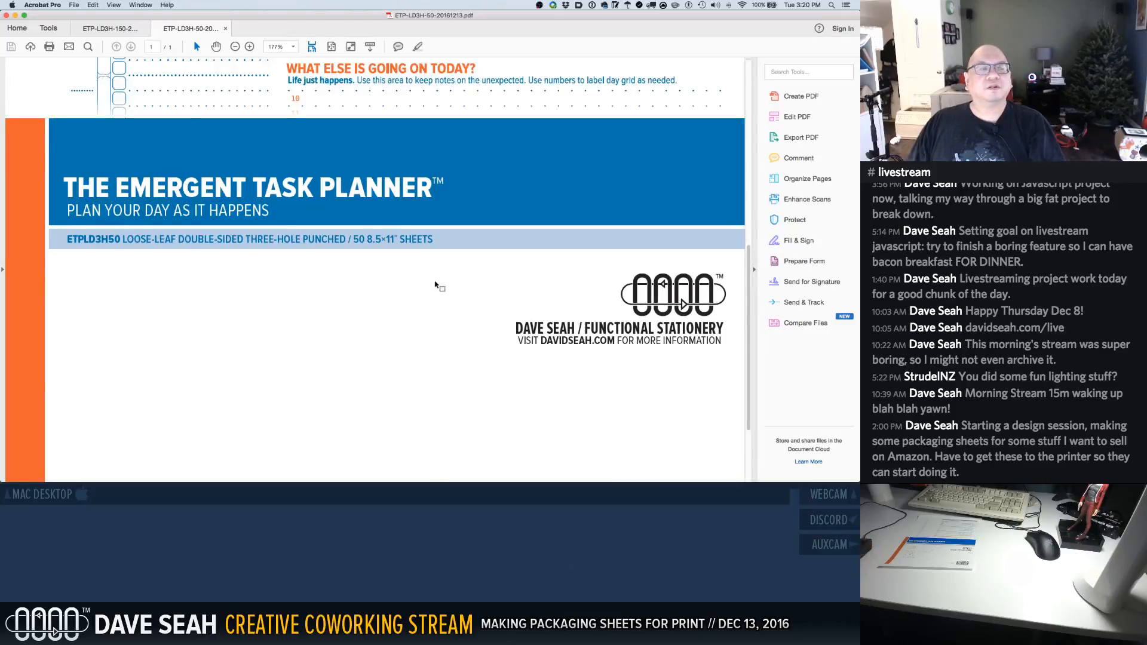
Switch back to Illustrator and save a copy of the ETP-LD-150 sheet in Adobe PDF format as ETP-LD-150 copy.pdf
key("ctrl+Left")
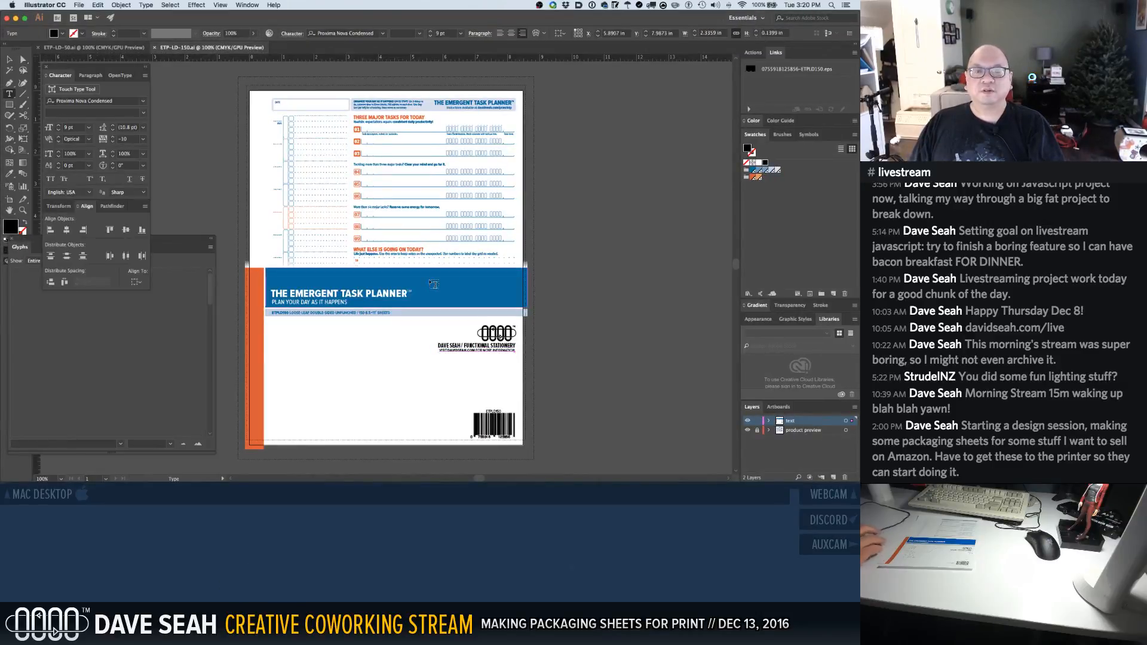
left_click(78, 5)
left_click(99, 89)
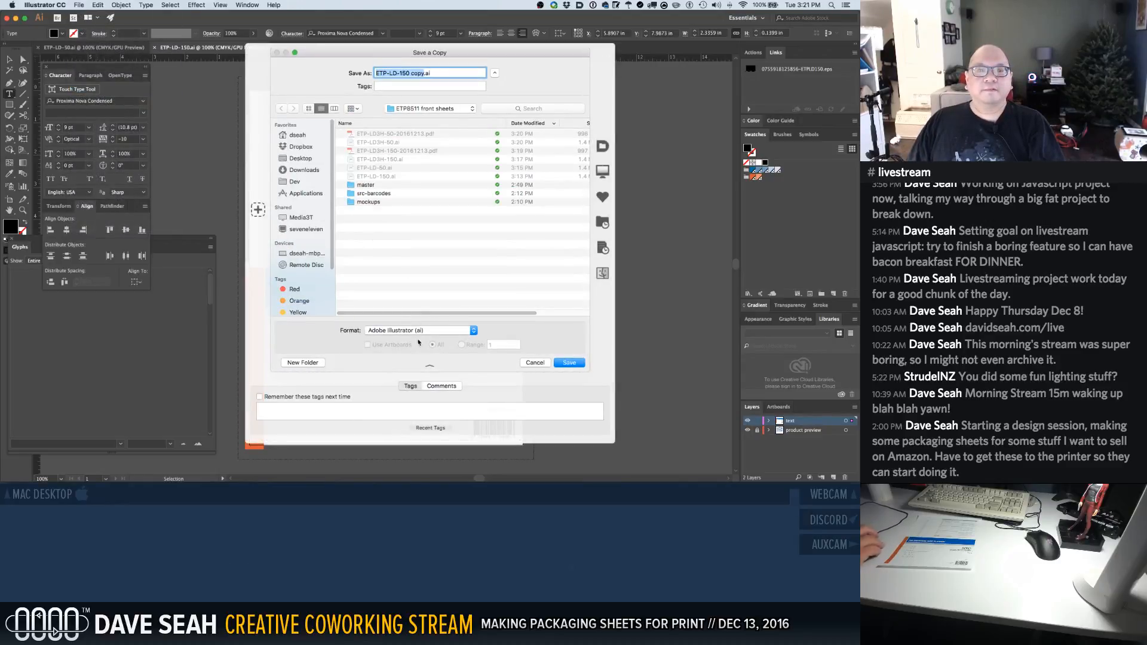
left_click(411, 332)
left_click(417, 356)
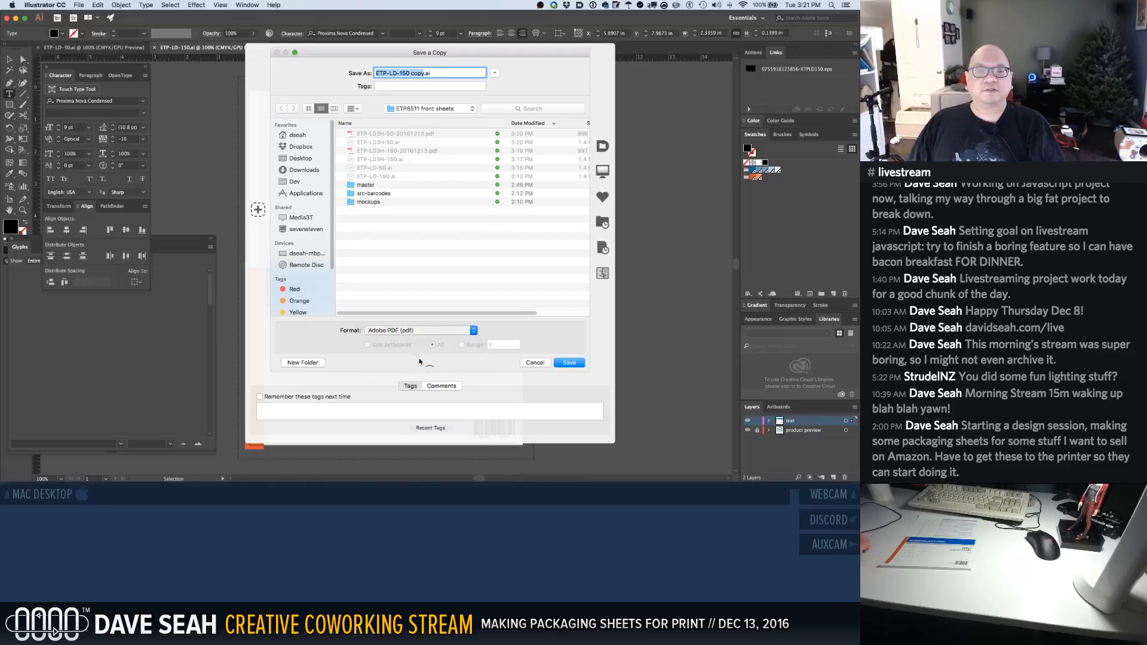
left_click(569, 363)
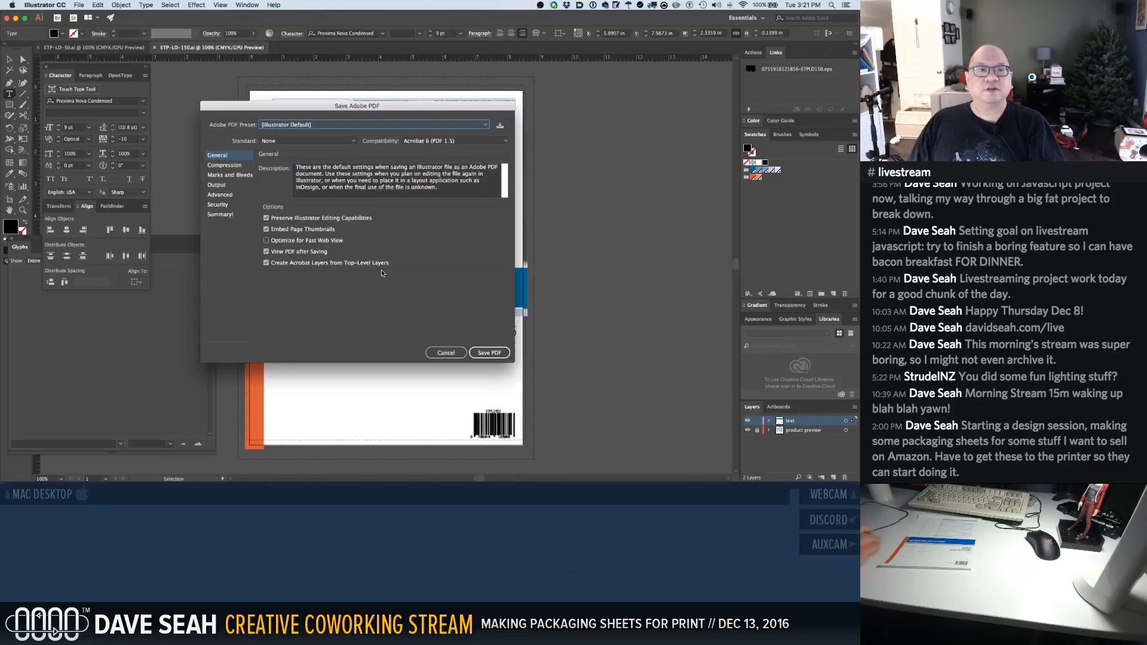
Choose the High Quality Print preset for the ETP-LD-150 copy and export its PDF
left_click(306, 126)
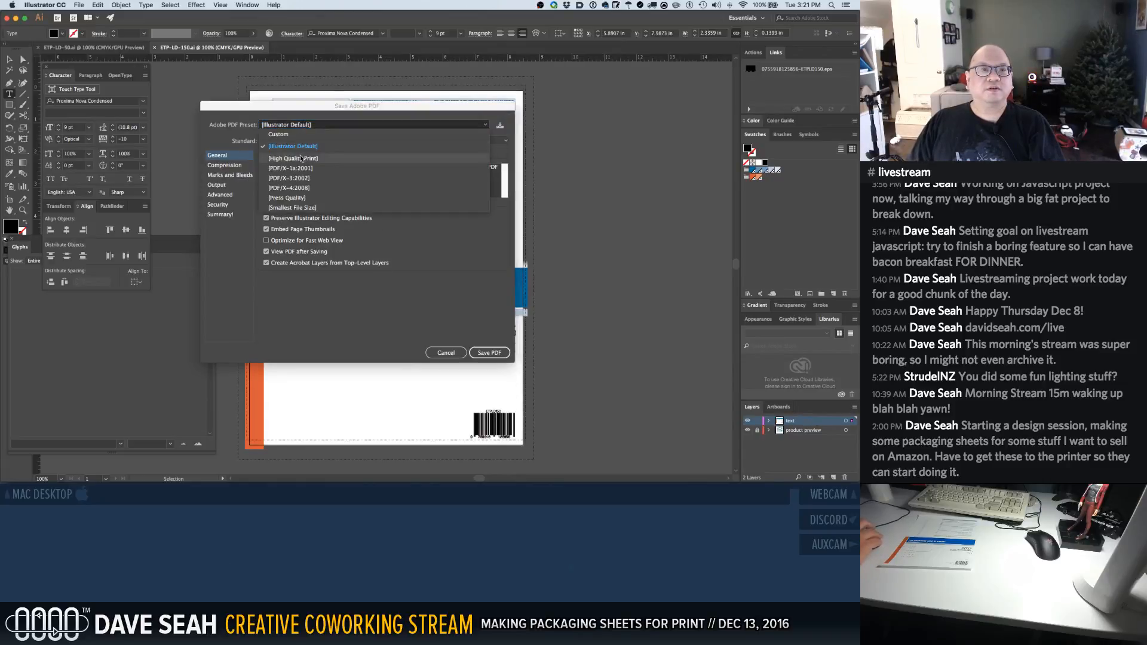
left_click(301, 157)
left_click(487, 354)
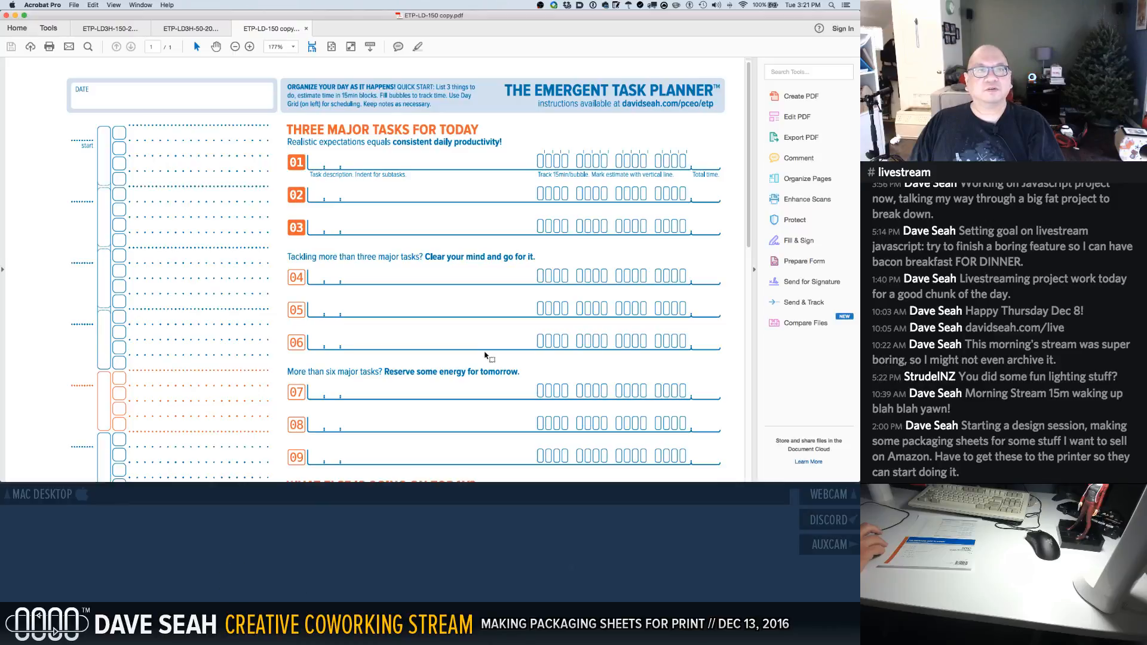
Close the ETP-LD-150 copy PDF and bring up the ETP8511 front sheets folder in Finder
key("ctrl+Right")
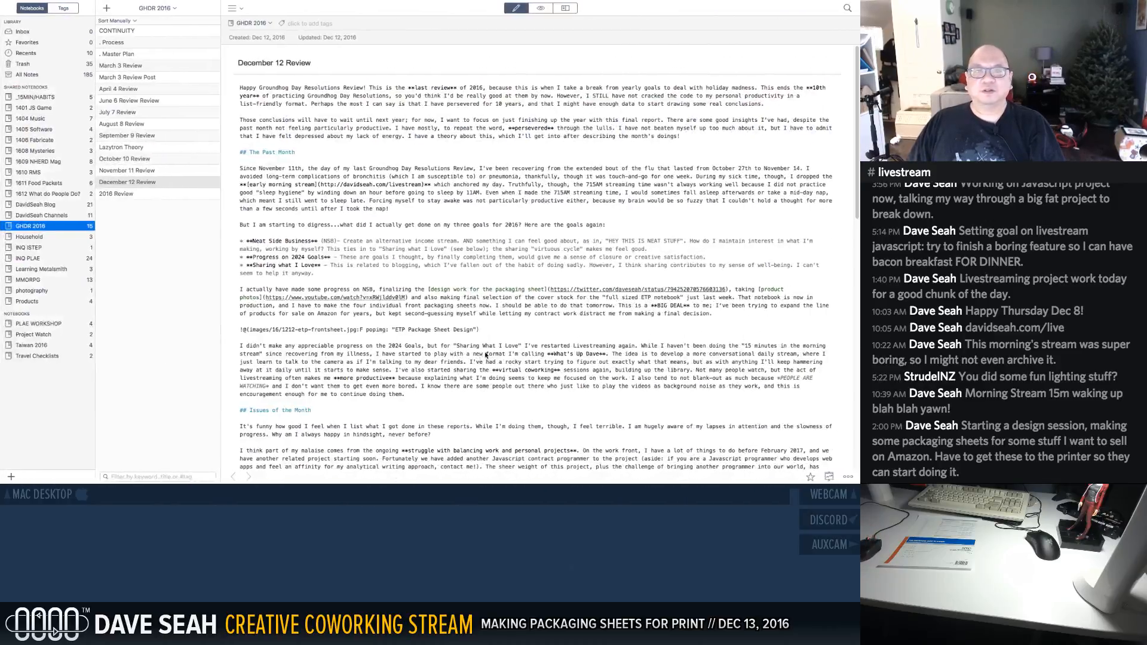
key("ctrl+Left")
scroll(485, 354, "down", 8)
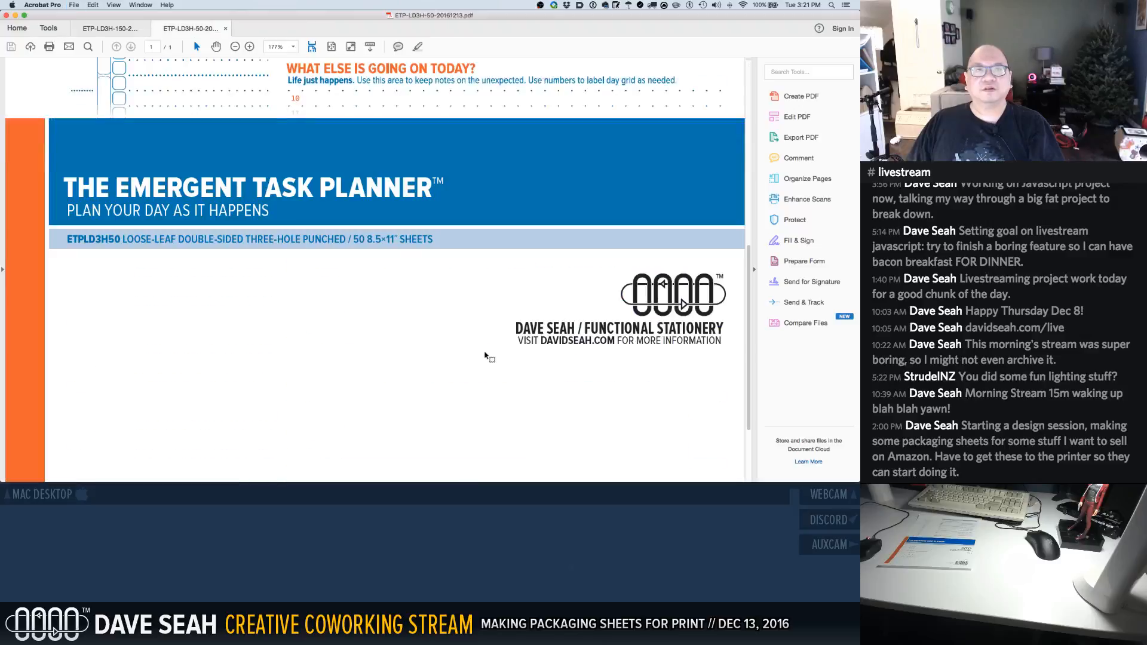
key("ctrl+Left")
key("ctrl+Right")
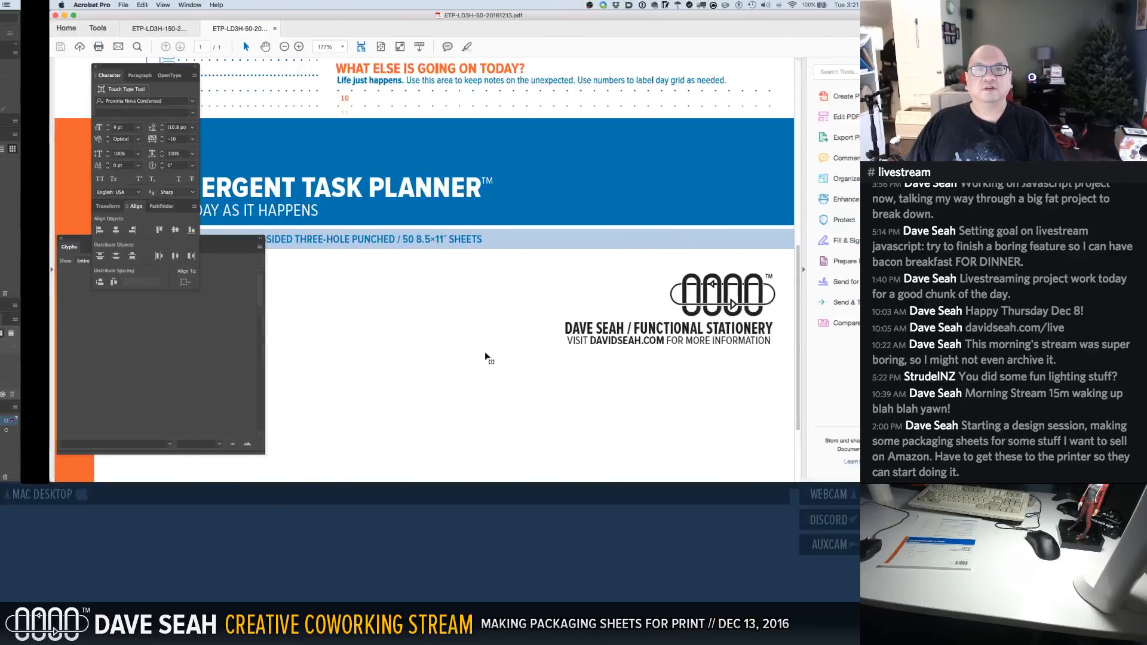
key("ctrl+Up")
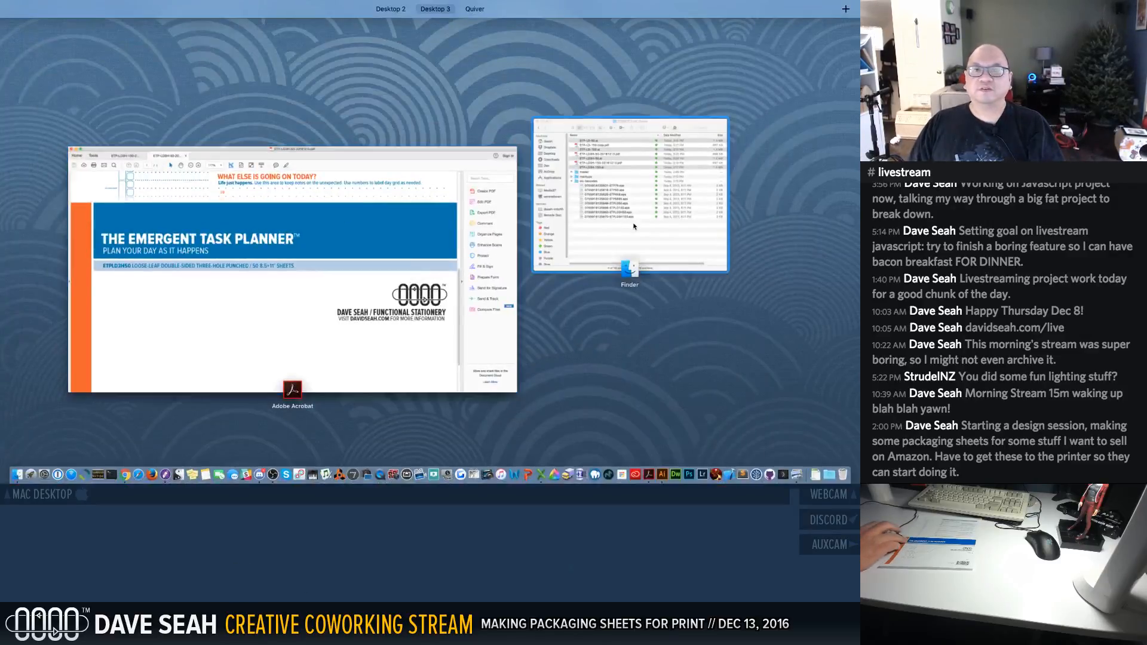
left_click(609, 168)
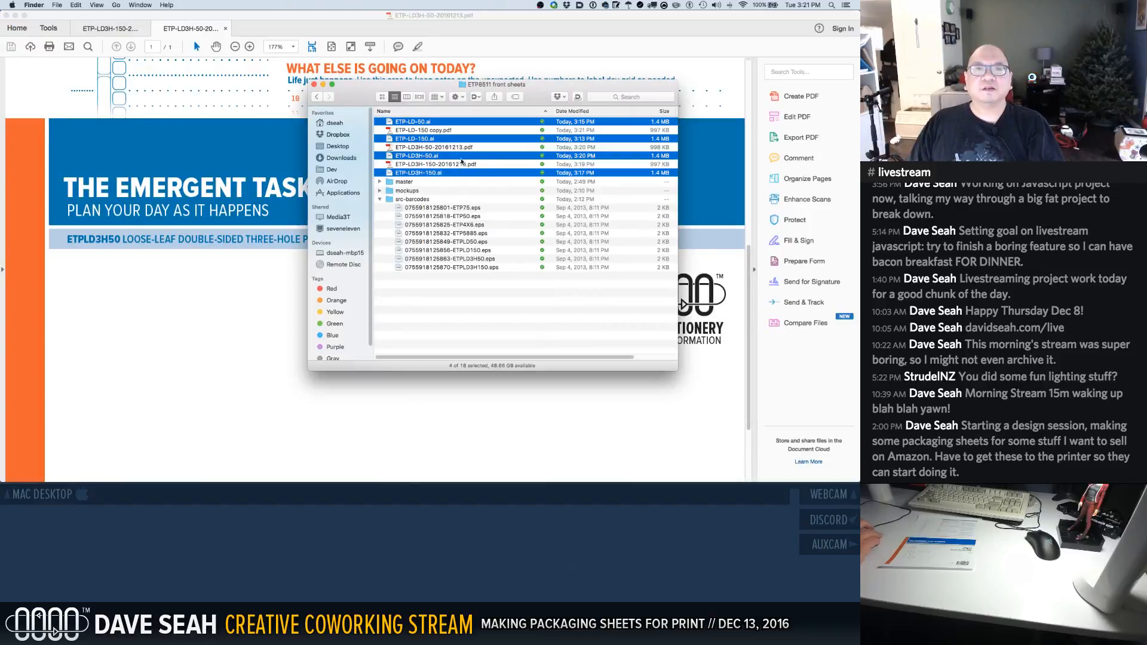
Rename ETP-LD-150 copy.pdf in the front sheets folder as ETP-LD-150-20161213.pdf
left_click(454, 147)
left_click(446, 130)
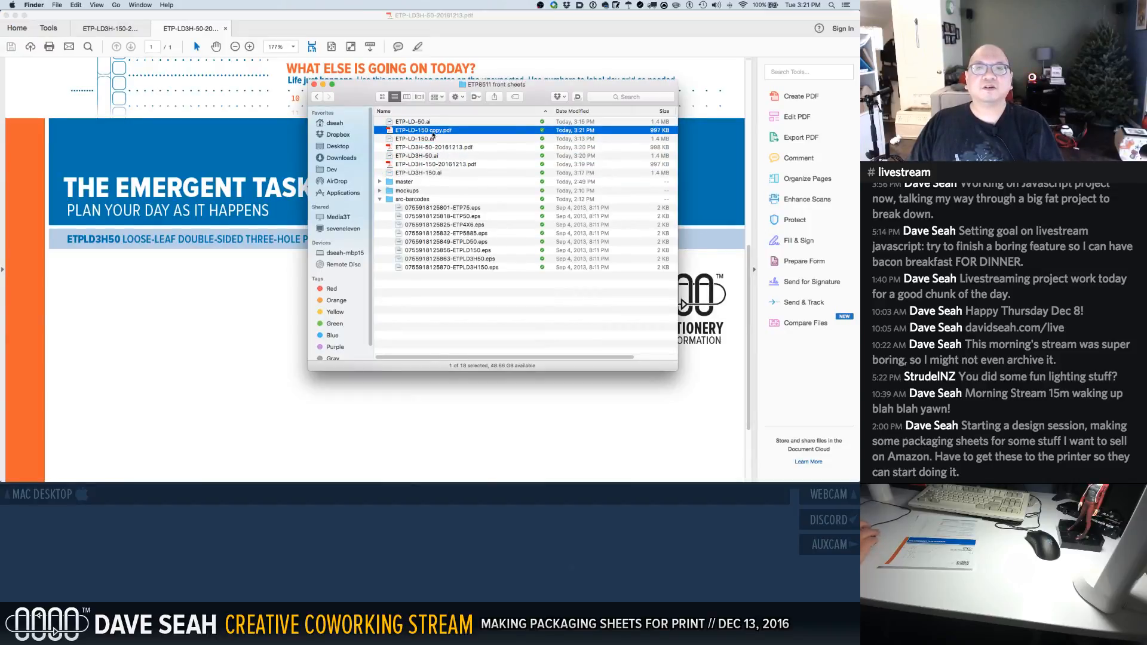
key("Return")
key("BackSpace")
key("BackSpace")
key("BackSpace")
key("BackSpace")
key("BackSpace")
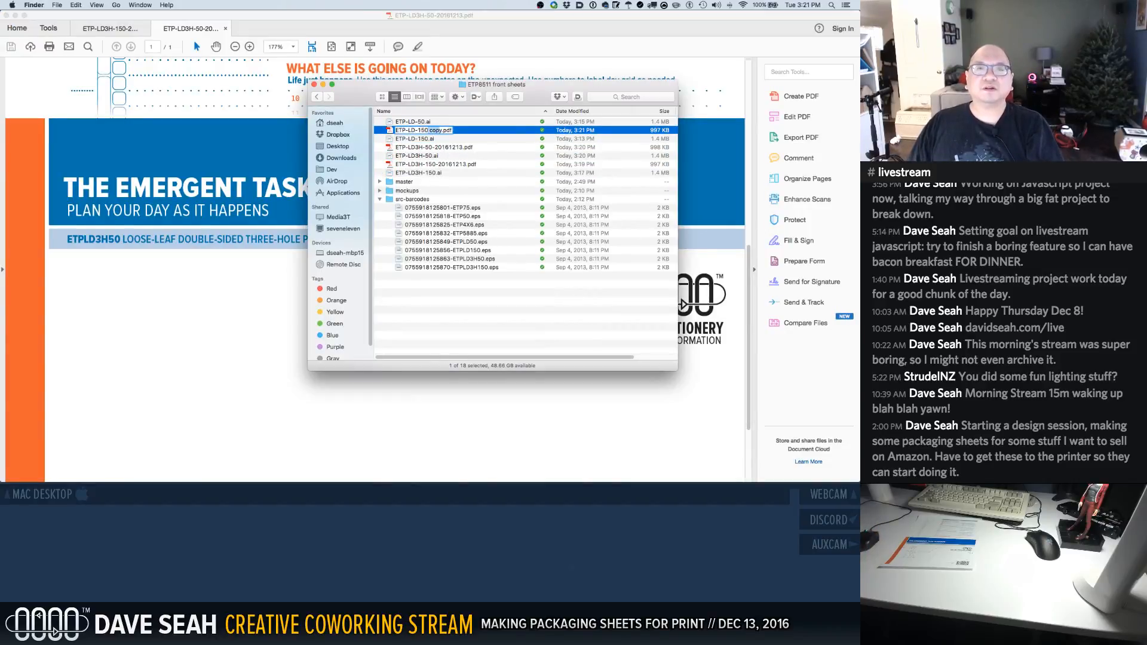
type("-2015")
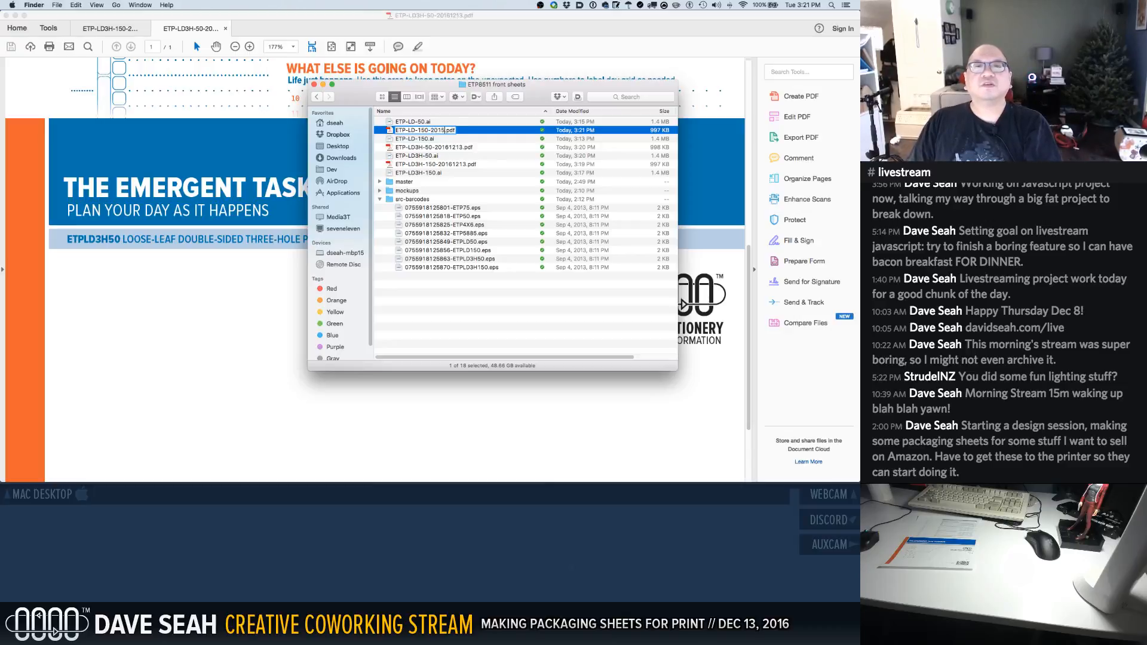
key("BackSpace")
type("61")
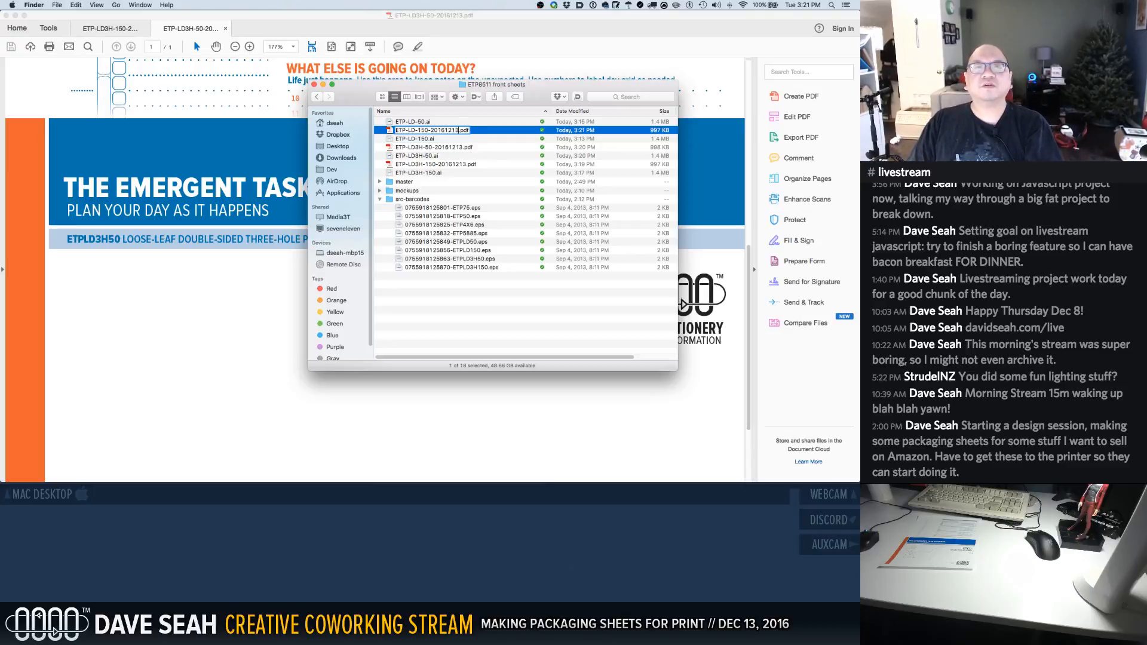
type("213")
key("Return")
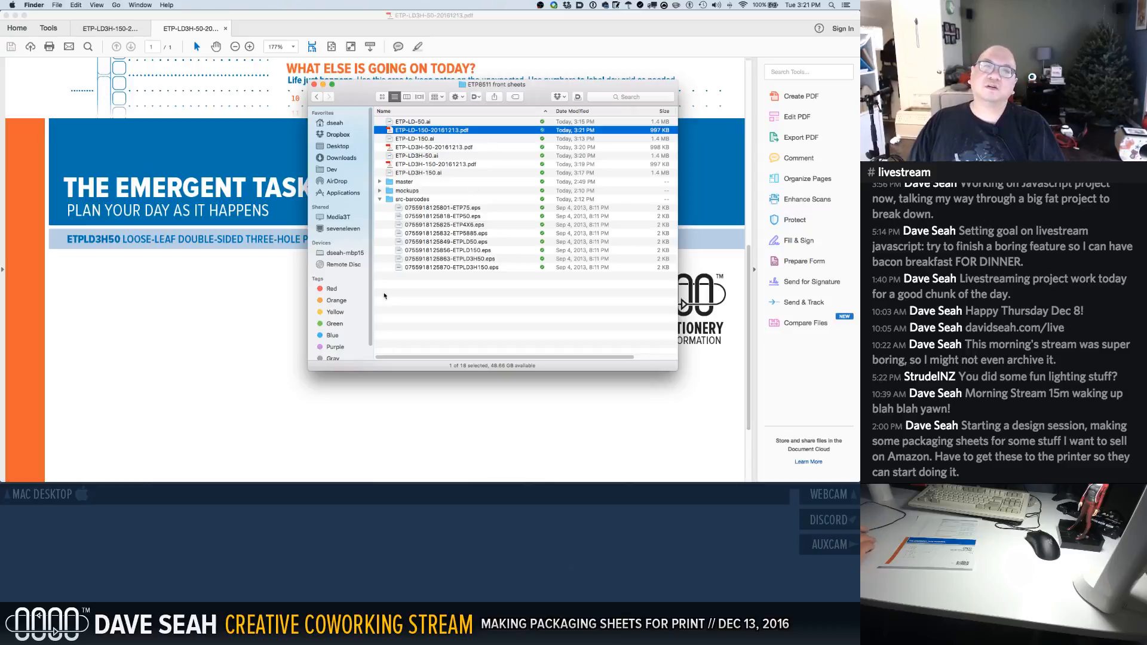
left_click(415, 314)
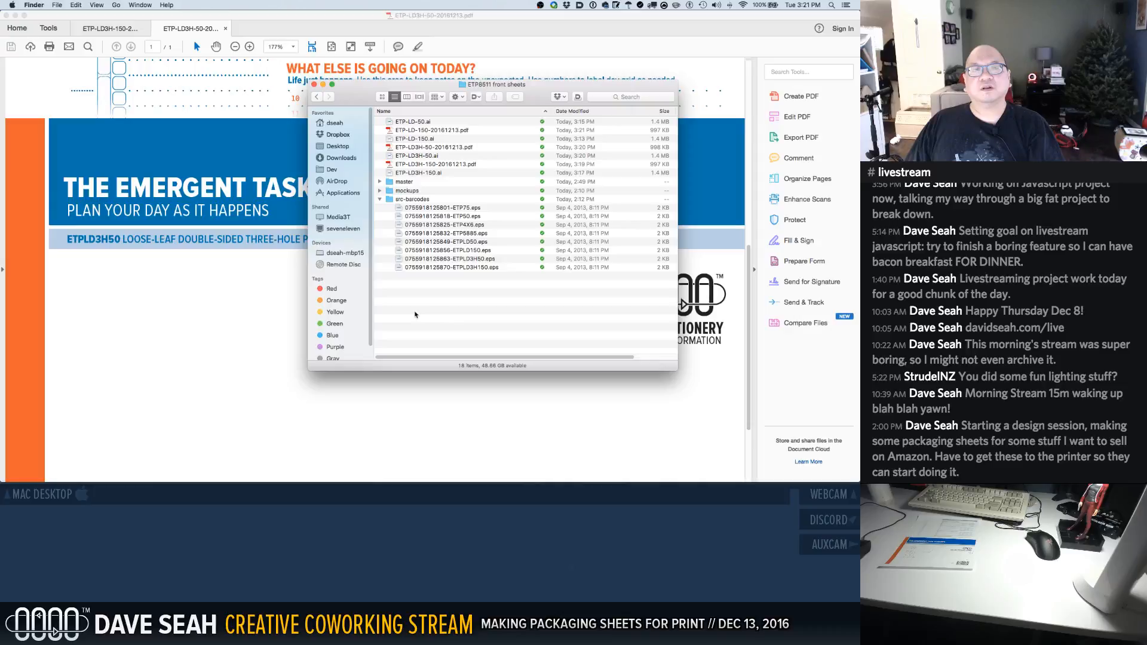
Switch back to Illustrator and close the ETP-LD-150 sheet
key("ctrl+Left")
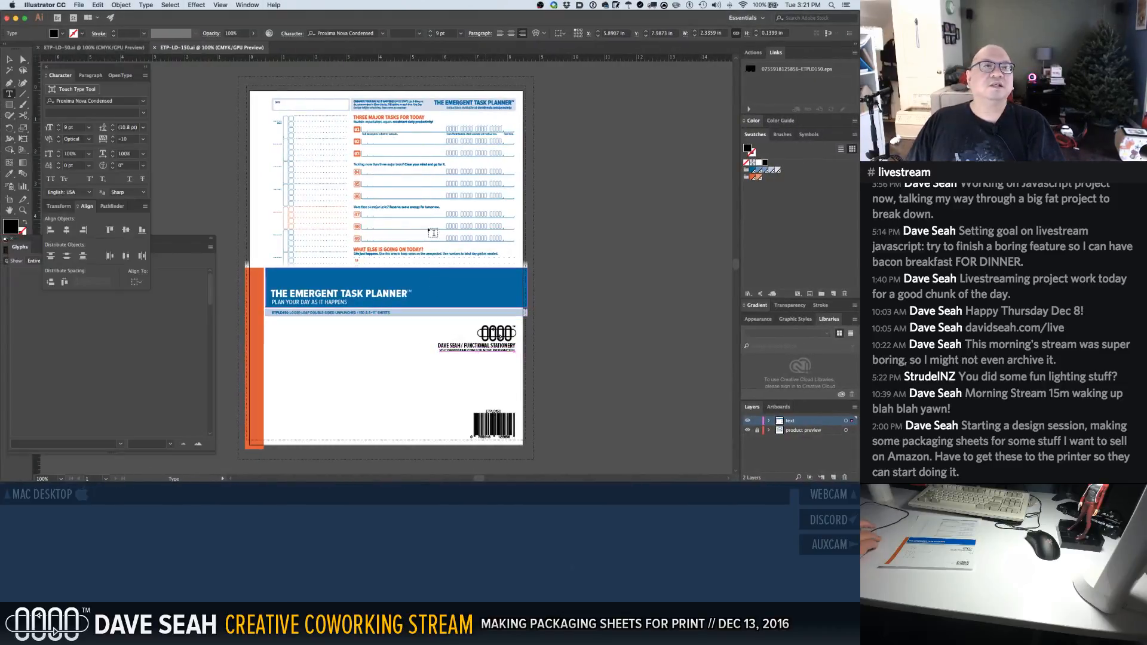
key("Escape")
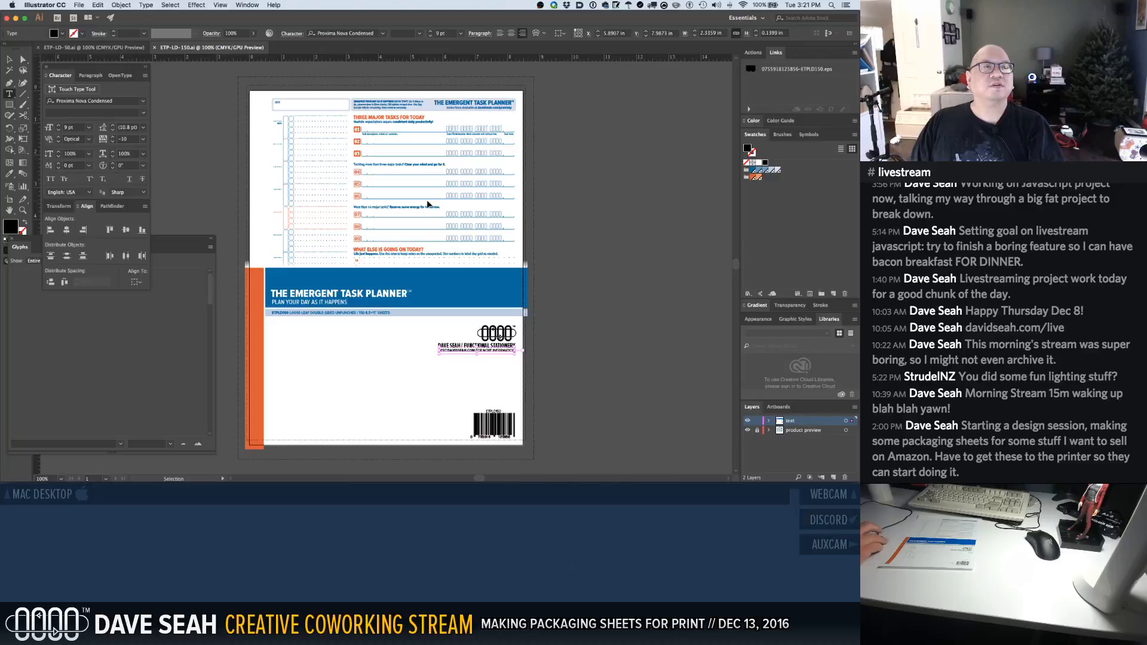
key("super+w")
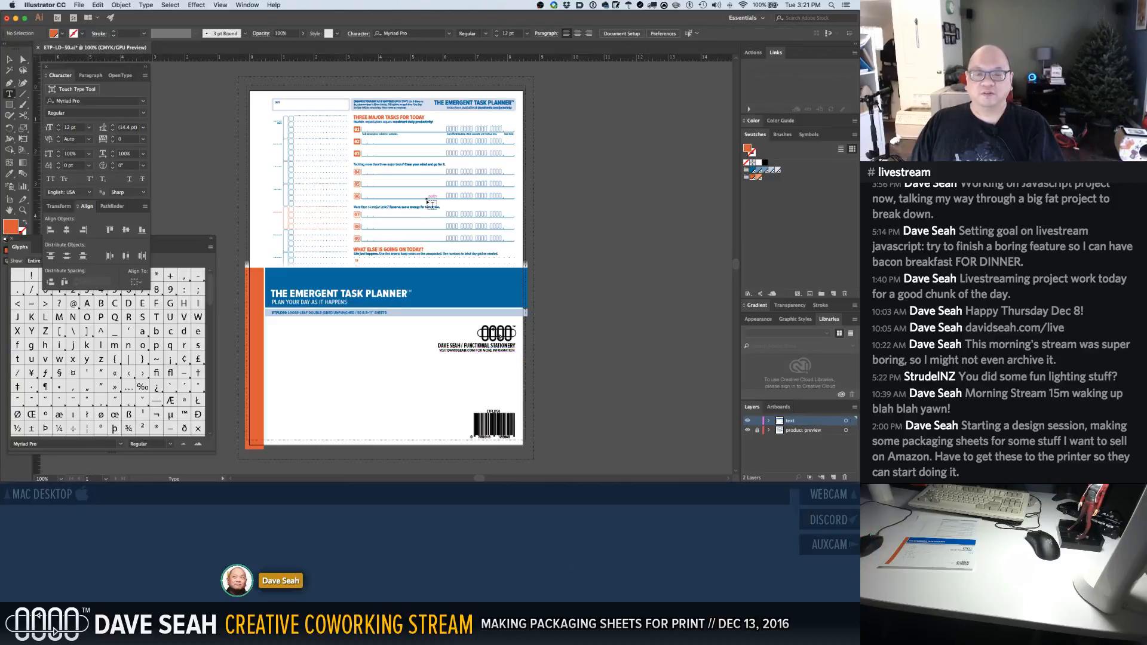
Save a copy of the ETP-LD-50 sheet in Adobe PDF format as ETP-LD-50-20161213.pdf in the ETP8511 front sheets folder
left_click(79, 4)
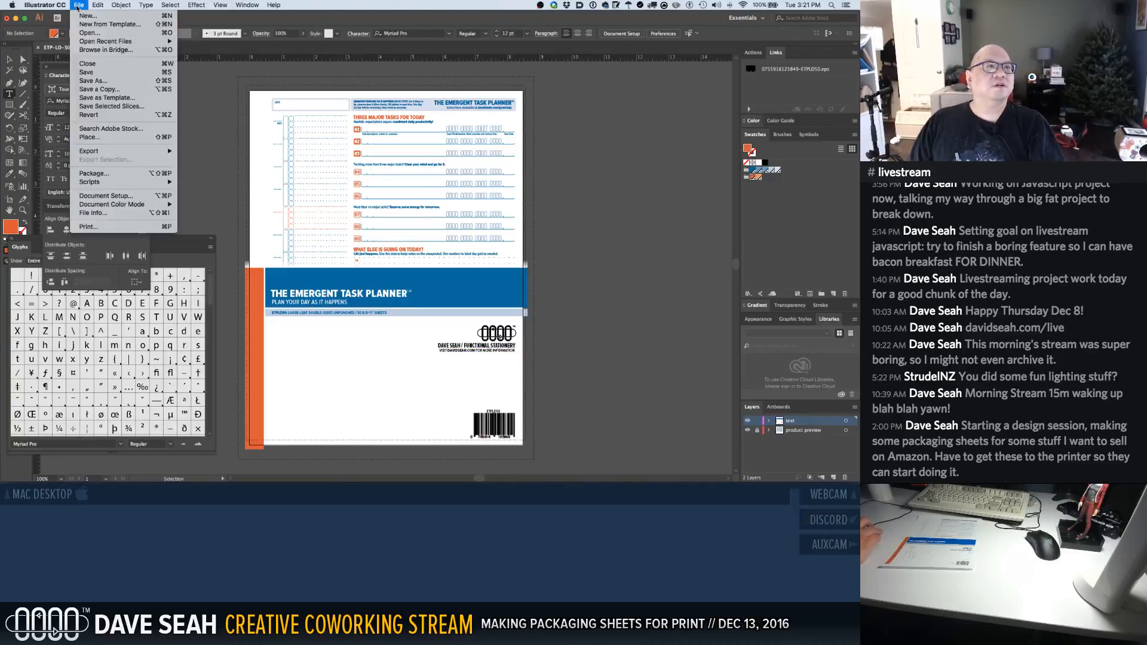
left_click(113, 90)
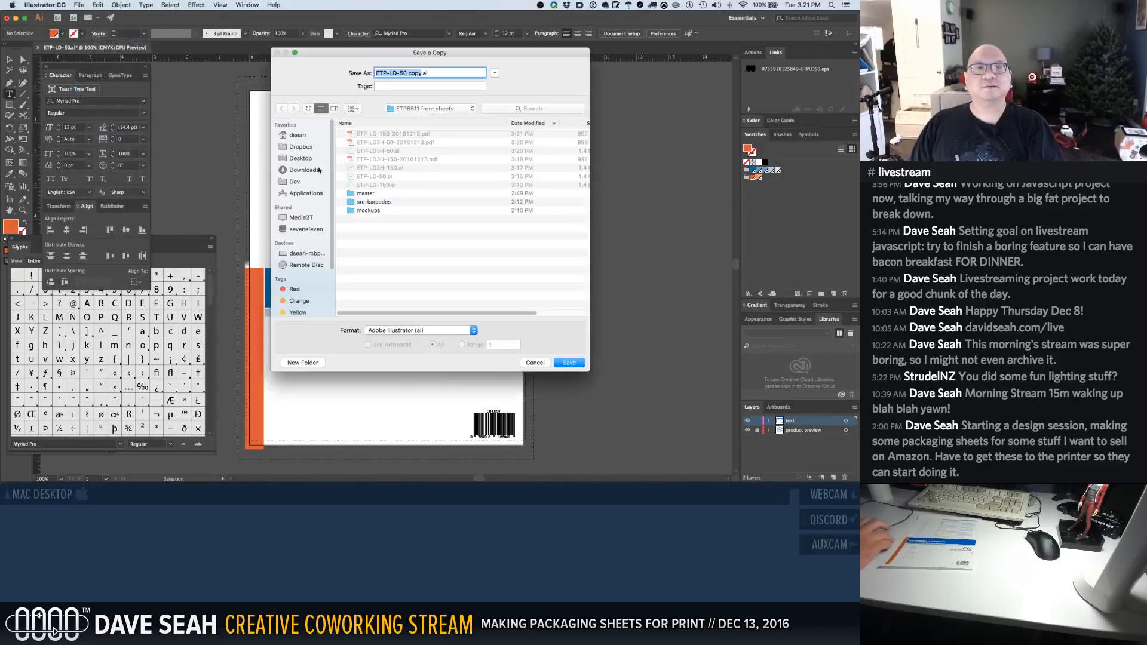
left_click(430, 330)
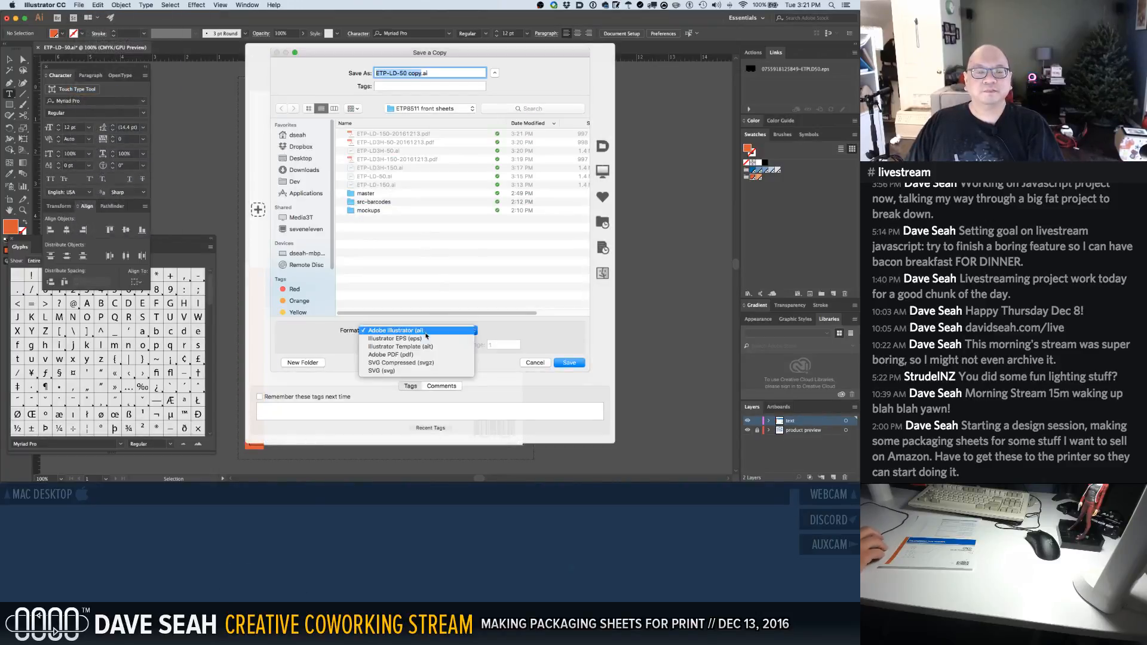
left_click(423, 358)
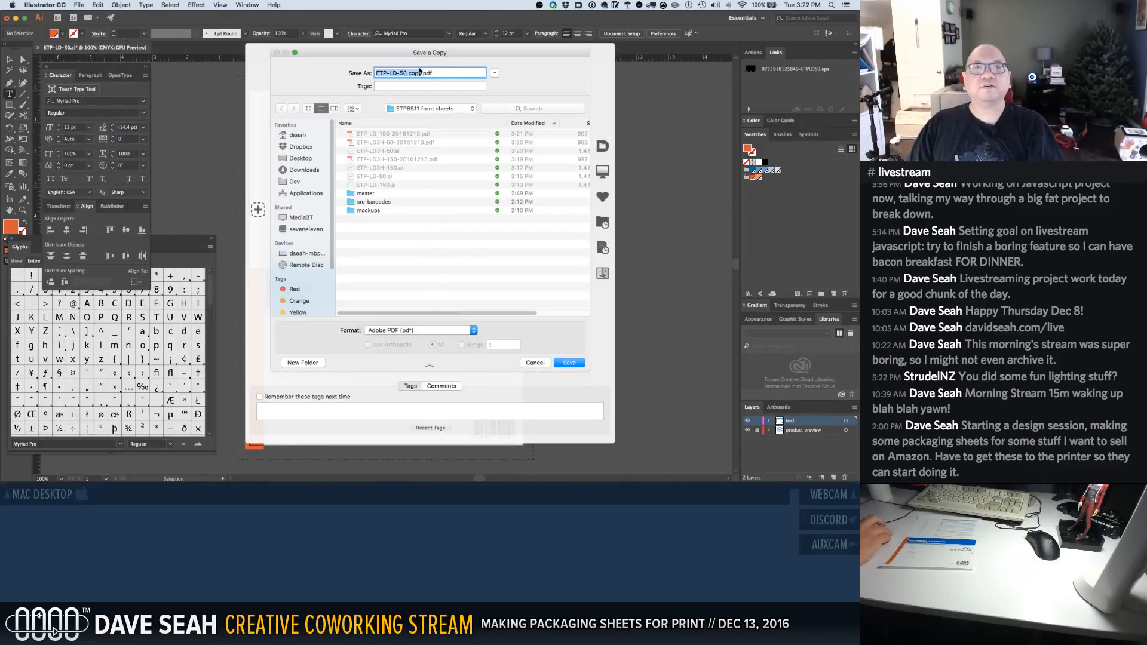
left_click(412, 77)
key("BackSpace")
key("BackSpace")
key("BackSpace")
key("BackSpace")
key("BackSpace")
key("BackSpace")
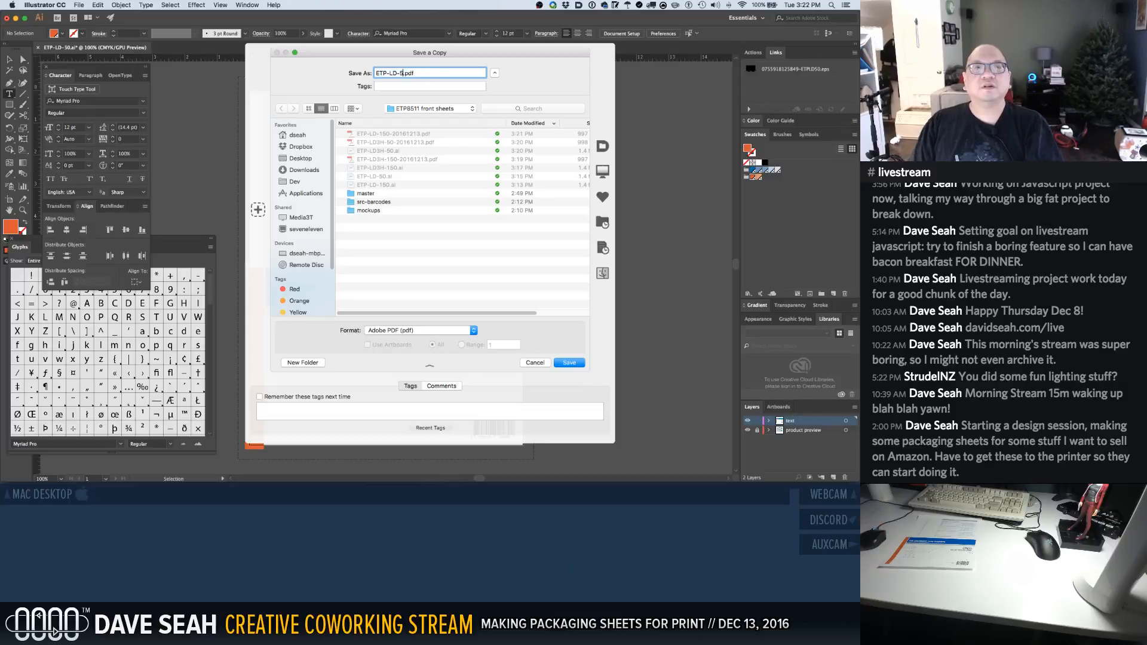
type("0-")
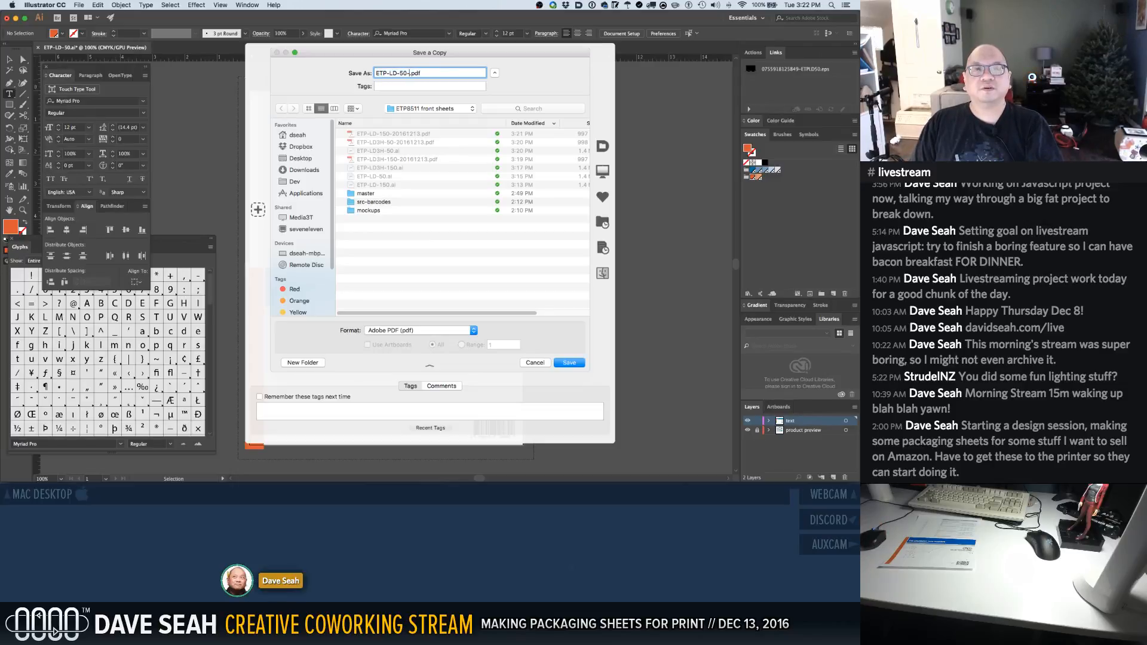
type("20161213")
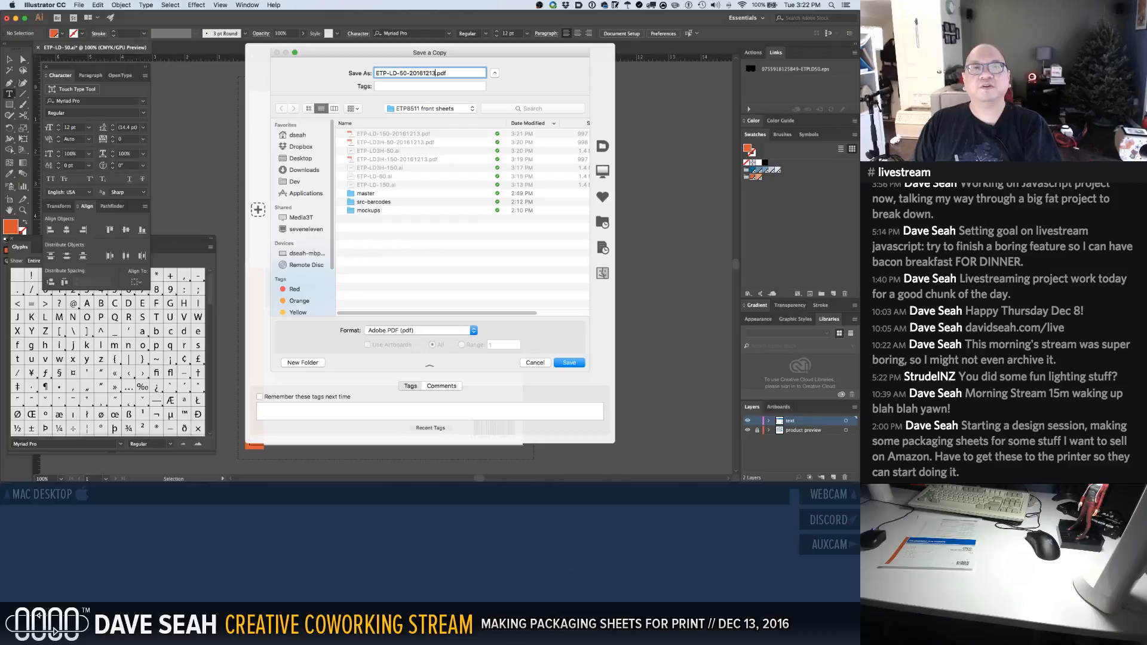
key("Return")
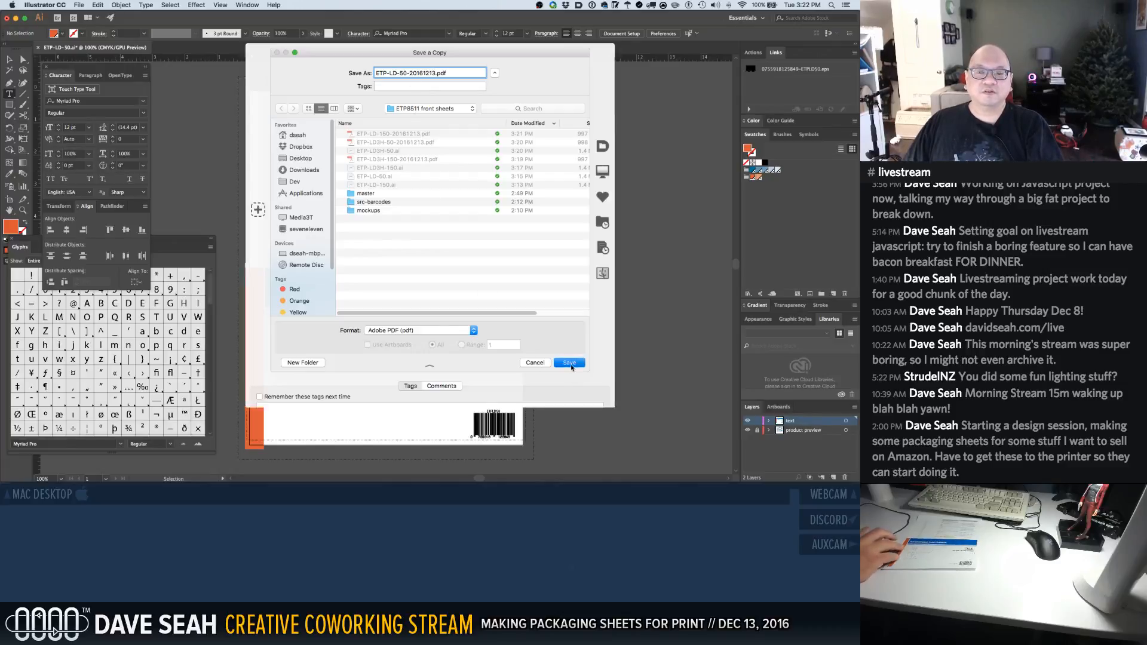
Choose the High Quality Print preset for the ETP-LD-50 copy and export its PDF
left_click(356, 125)
left_click(301, 159)
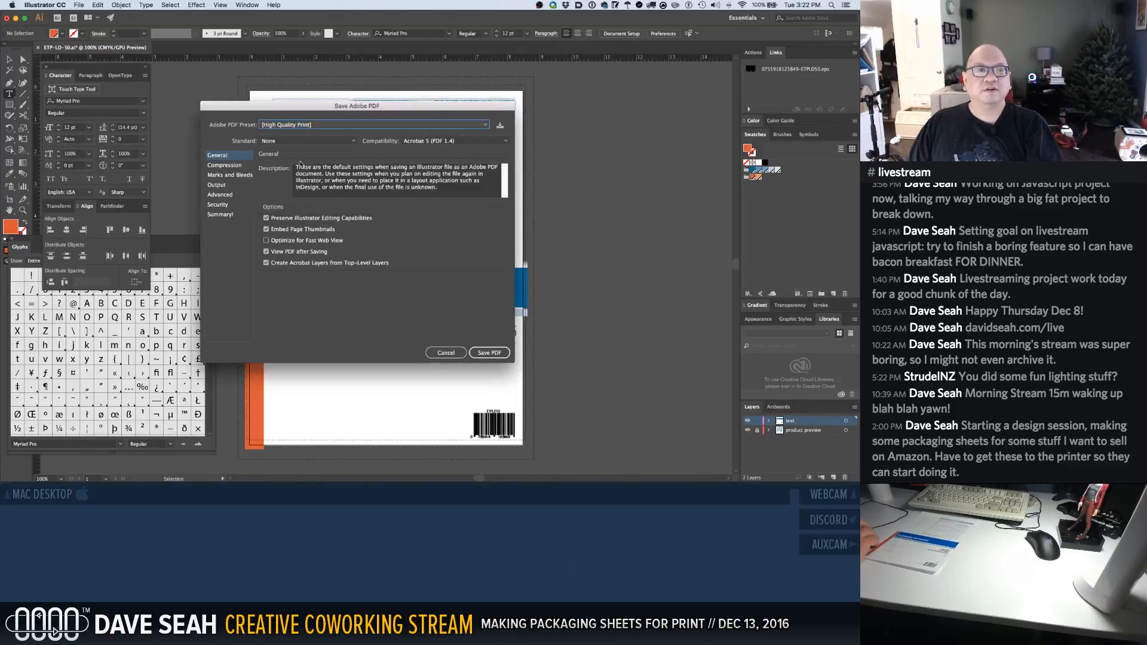
left_click(487, 354)
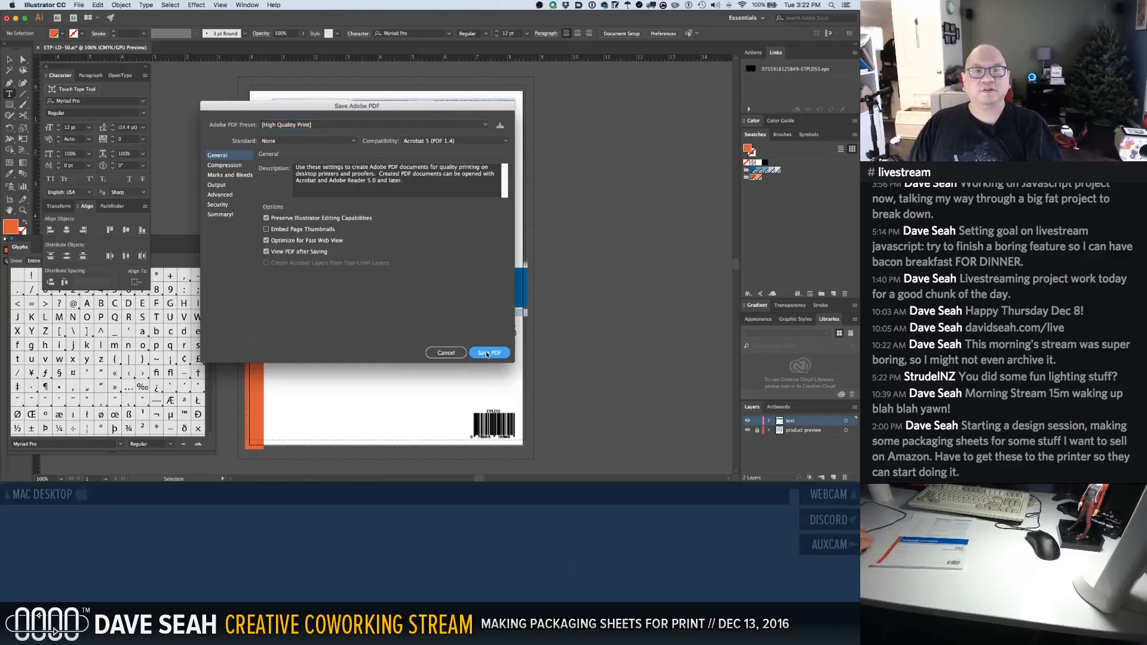
Examine the exported ETP-LD-50 PDF down to its barcode and compare it with the ETP-LD3H-50 PDF
scroll(487, 357, "down", 8)
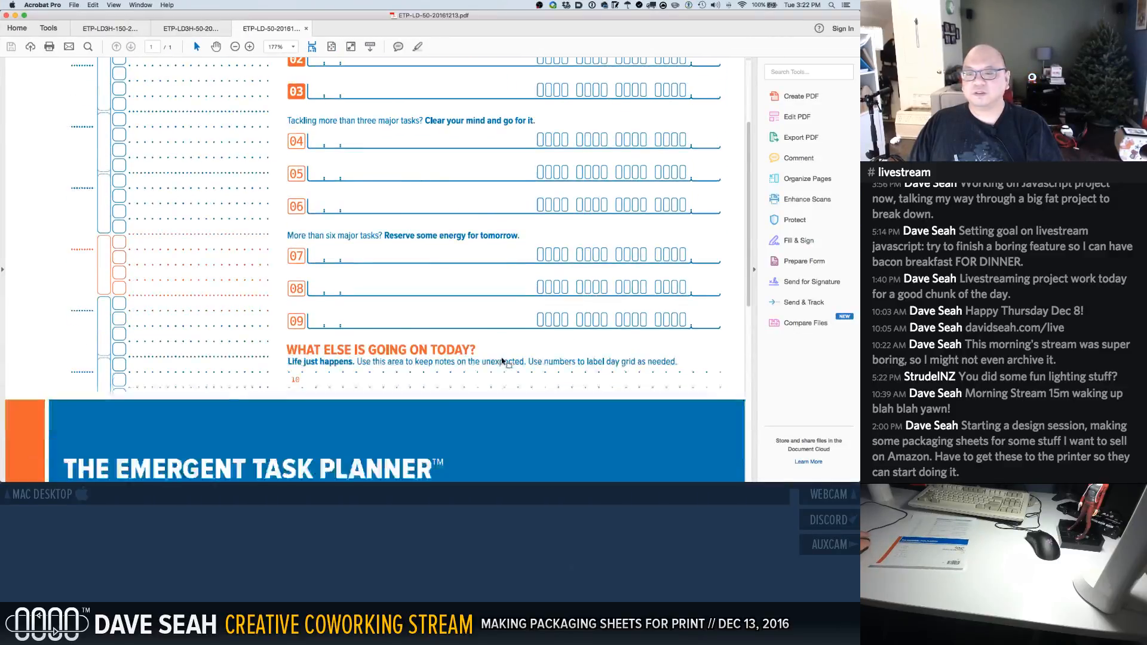
scroll(502, 360, "down", 3)
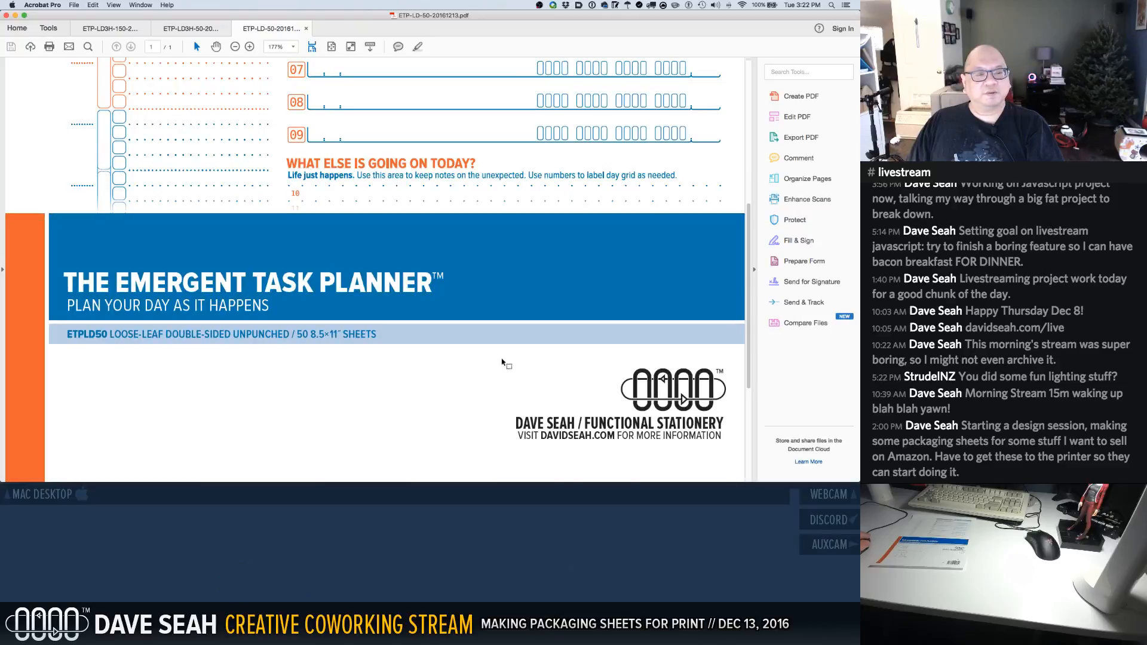
scroll(502, 362, "down", 7)
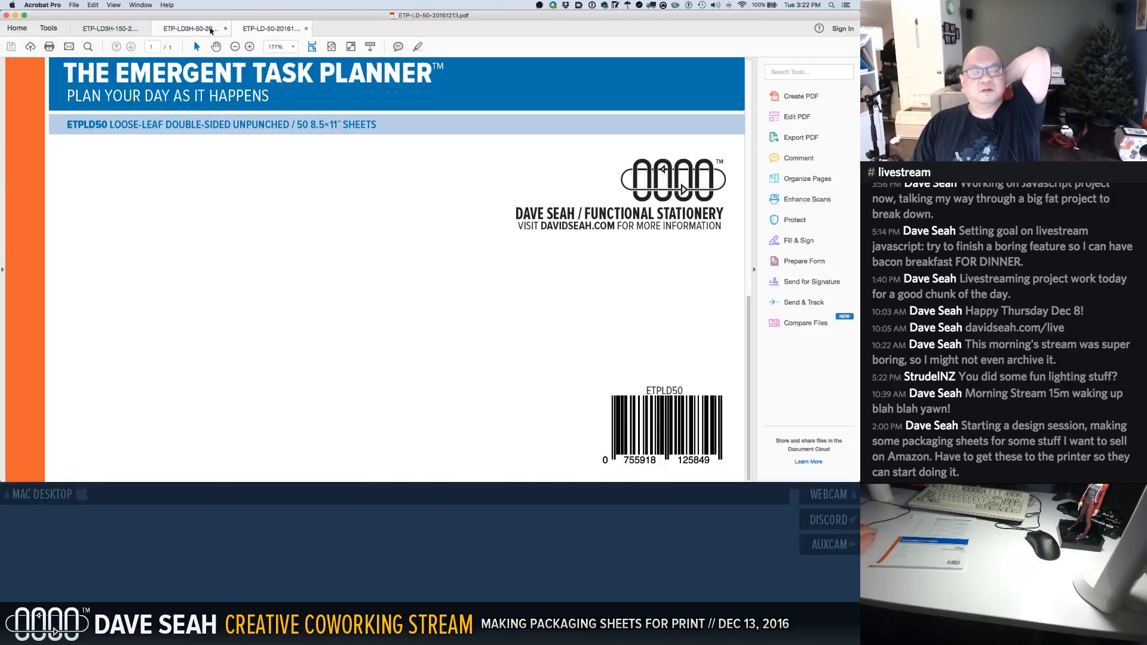
left_click(210, 31)
scroll(225, 90, "down", 3)
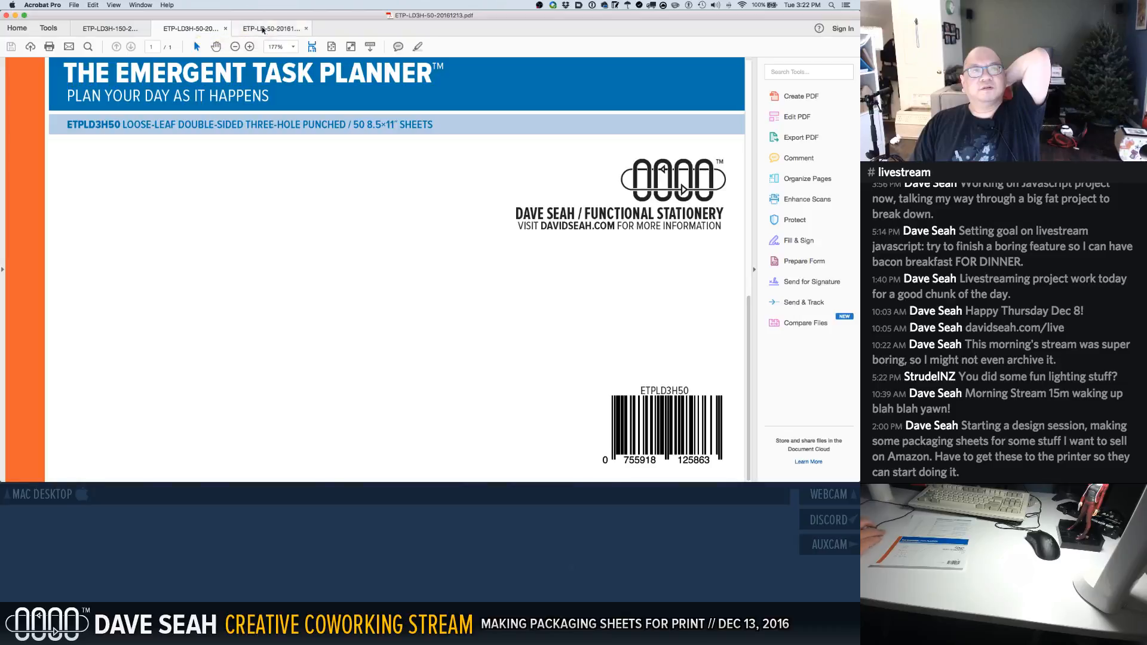
Close all three open PDFs and collapse the src-barcodes folder in Finder
left_click(145, 29)
left_click(145, 30)
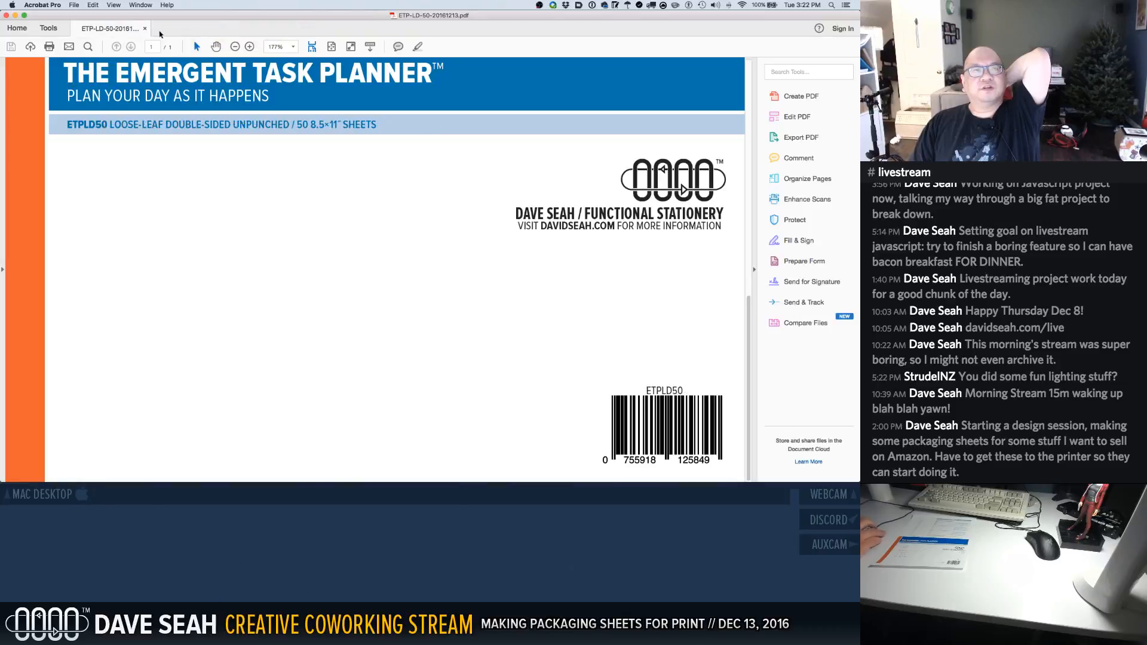
left_click(145, 30)
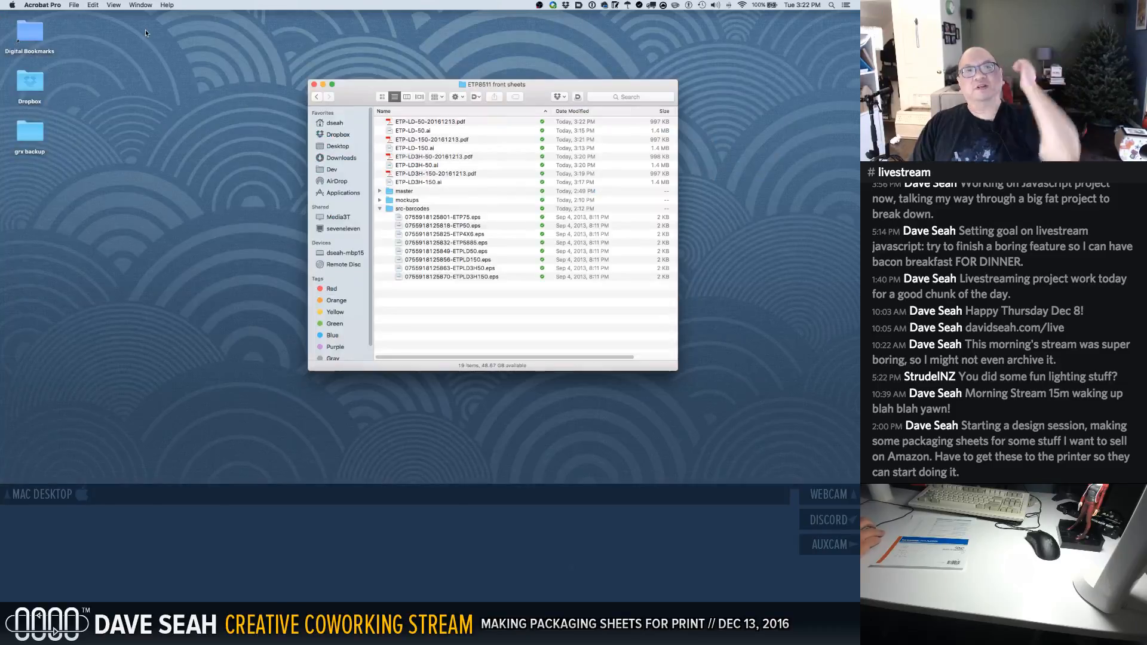
left_click(379, 209)
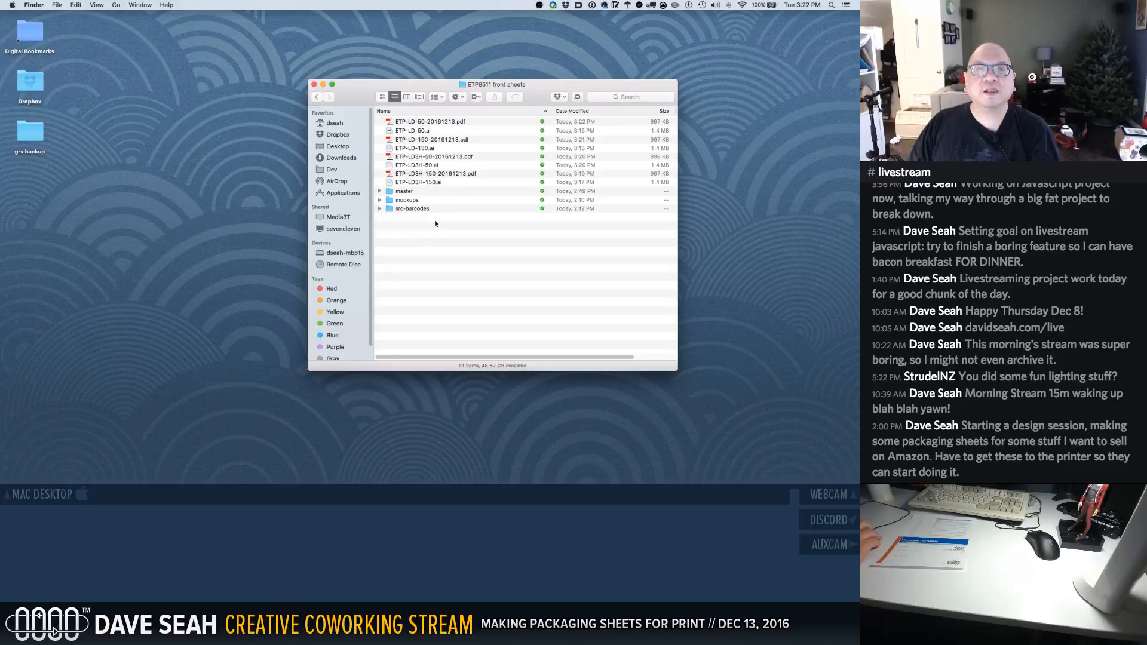
left_click(419, 133)
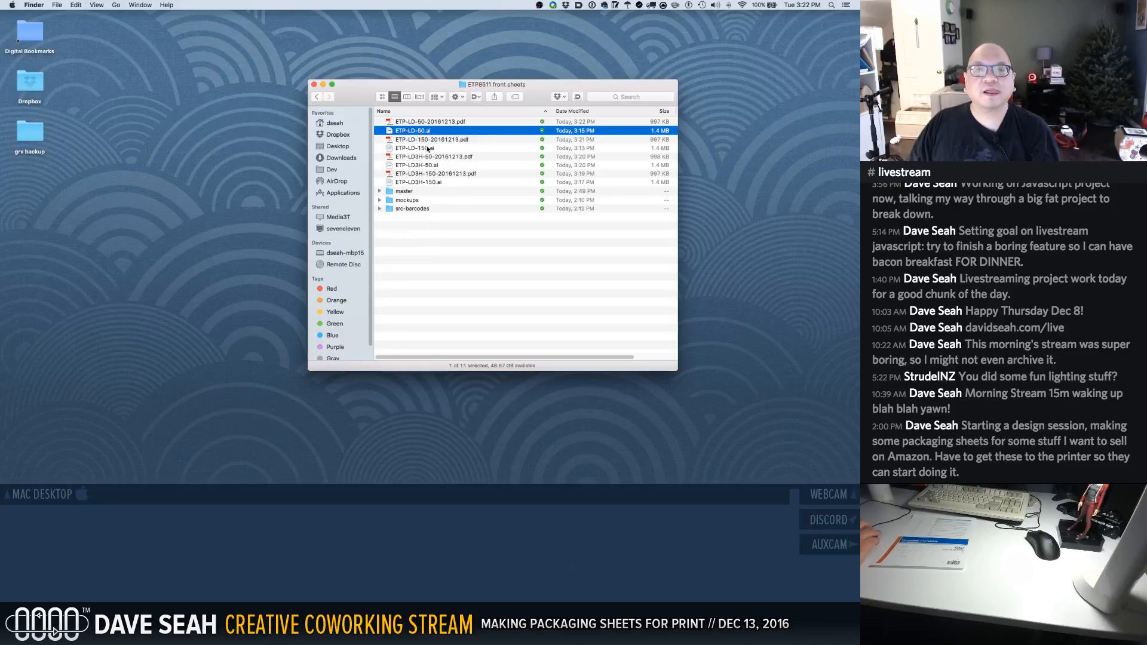
left_click(428, 149, "super")
left_click(433, 165, "super")
left_click(438, 182, "super")
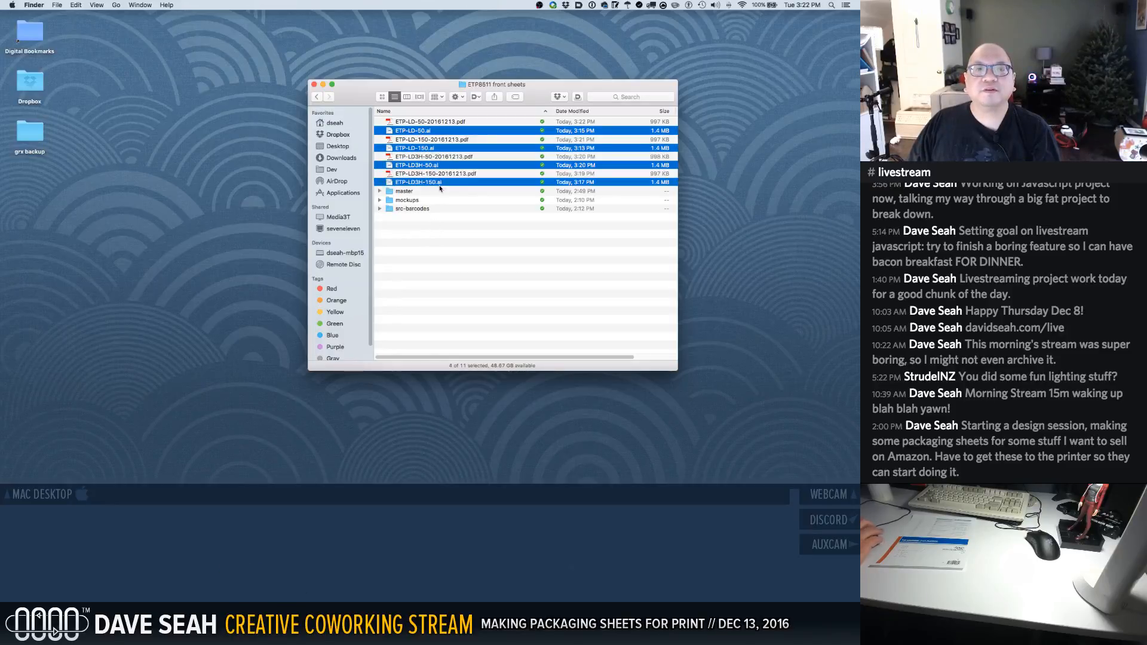
right_click(450, 226)
left_click(421, 229)
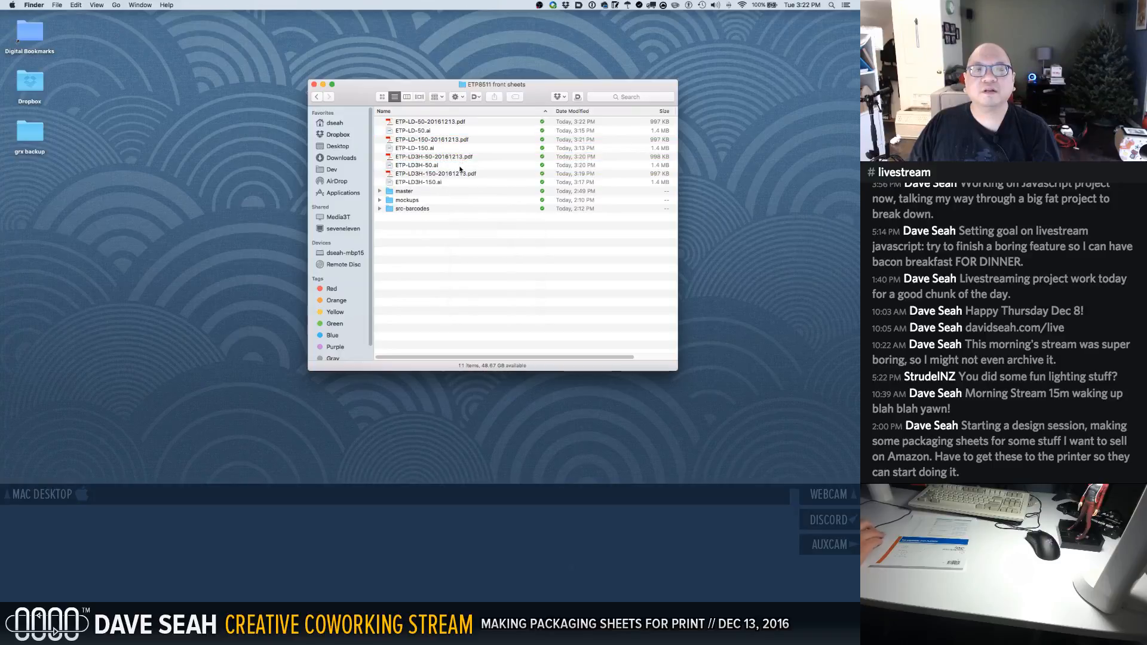
left_click(458, 174, "super")
left_click(457, 157, "super")
left_click(455, 139, "super")
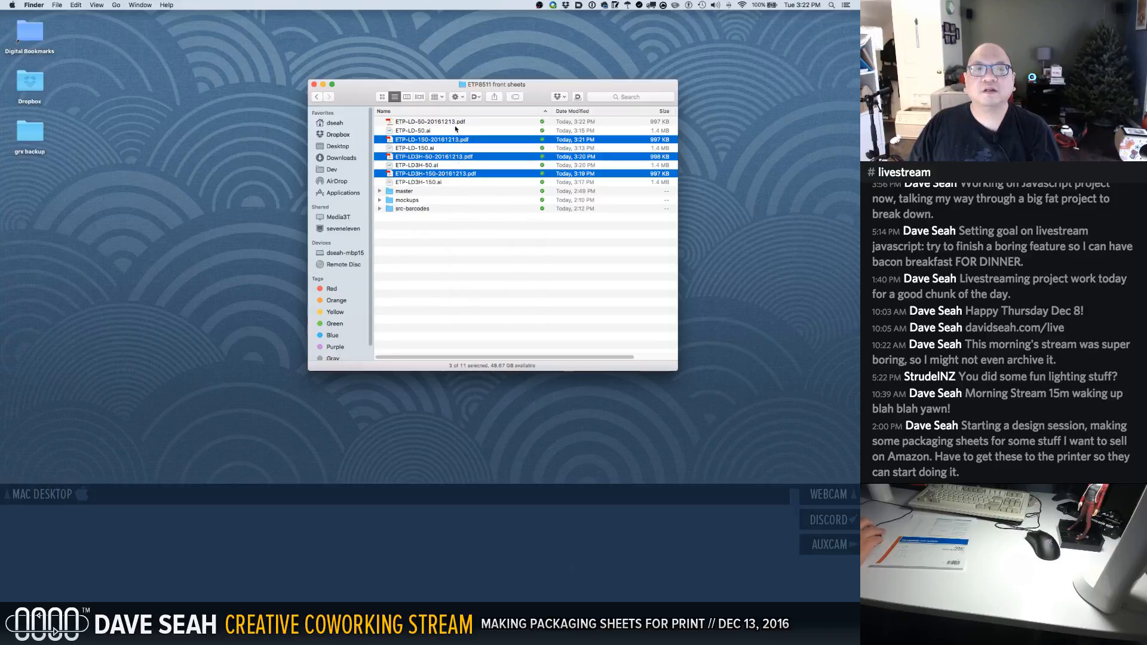
left_click(456, 122, "super")
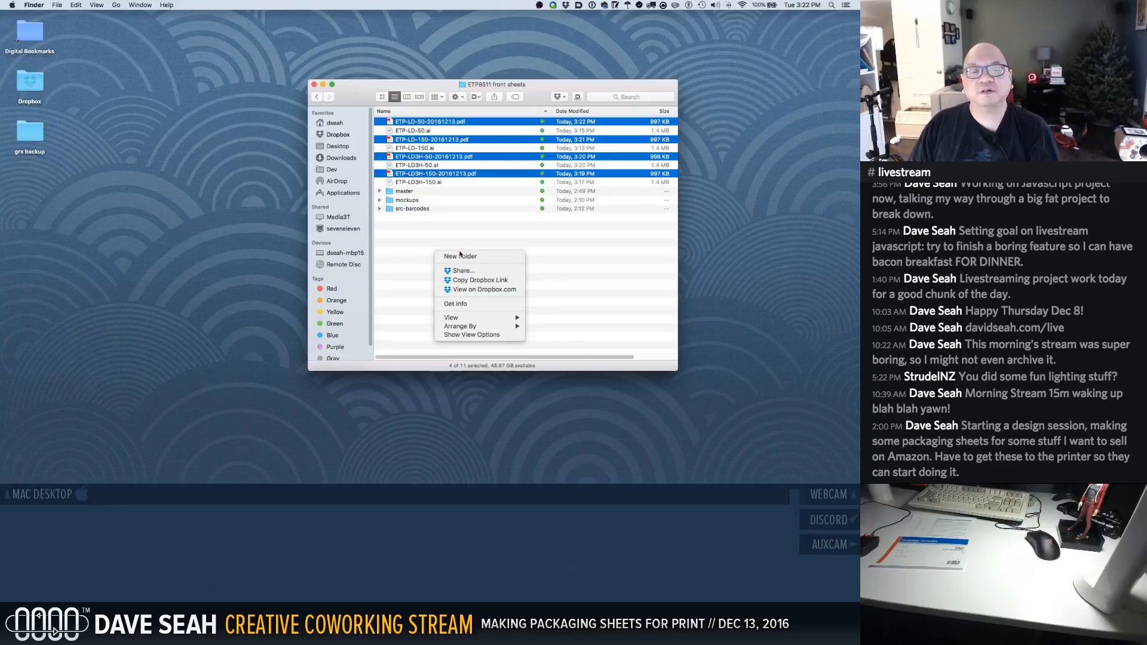
Create a new folder named _jobs inside the ETP8511 front sheets folder
left_click(475, 257)
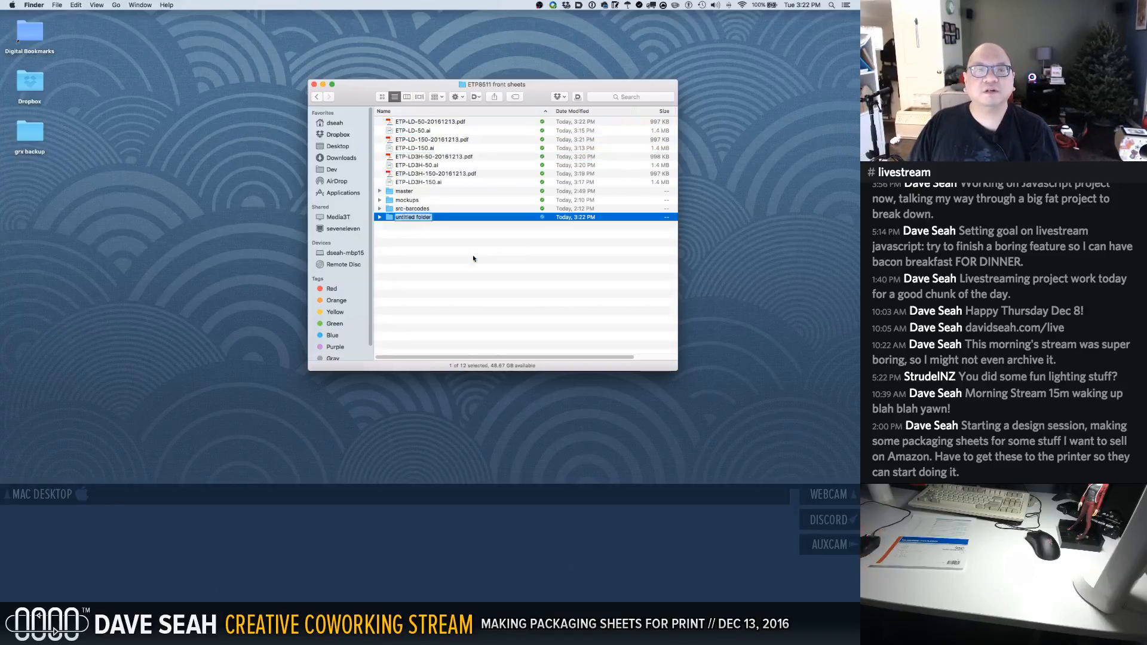
type("jo")
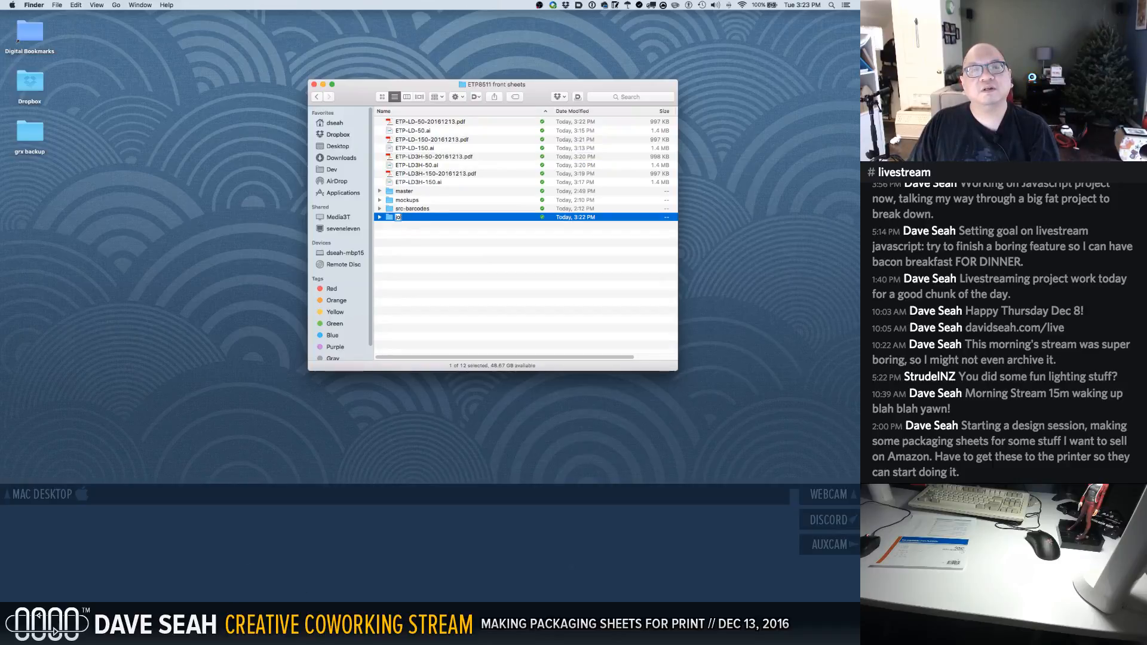
type("bs_jobs")
key("Return")
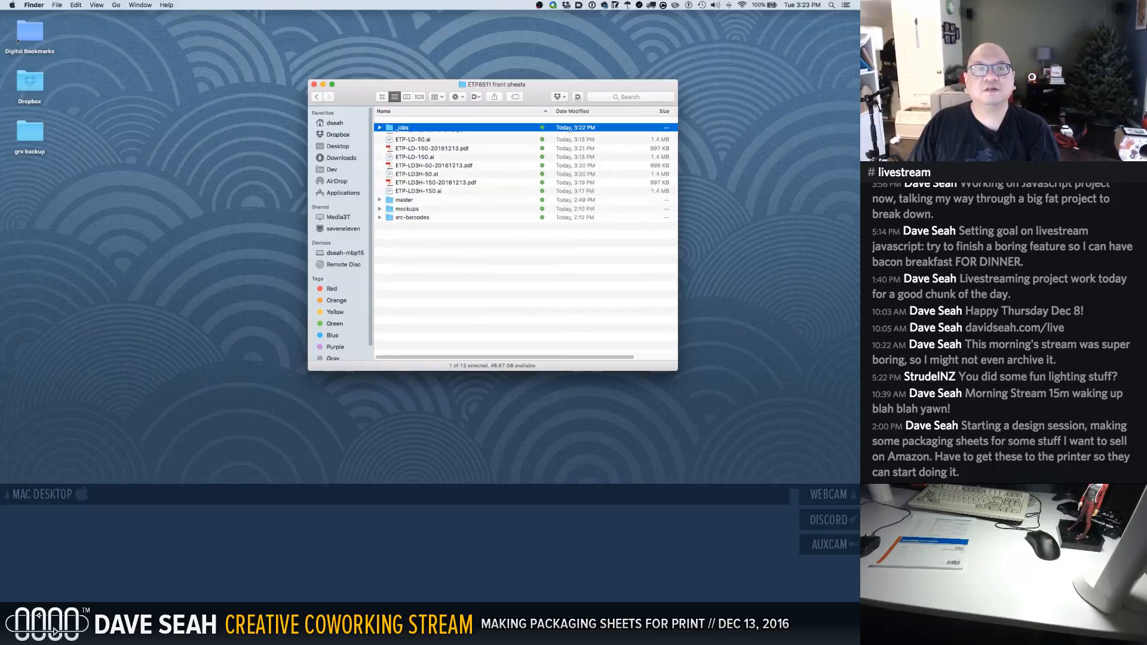
Move the four dated ETP PDFs from the front sheets folder into the _jobs folder and open that folder
left_click(452, 132)
left_click(460, 149, "super")
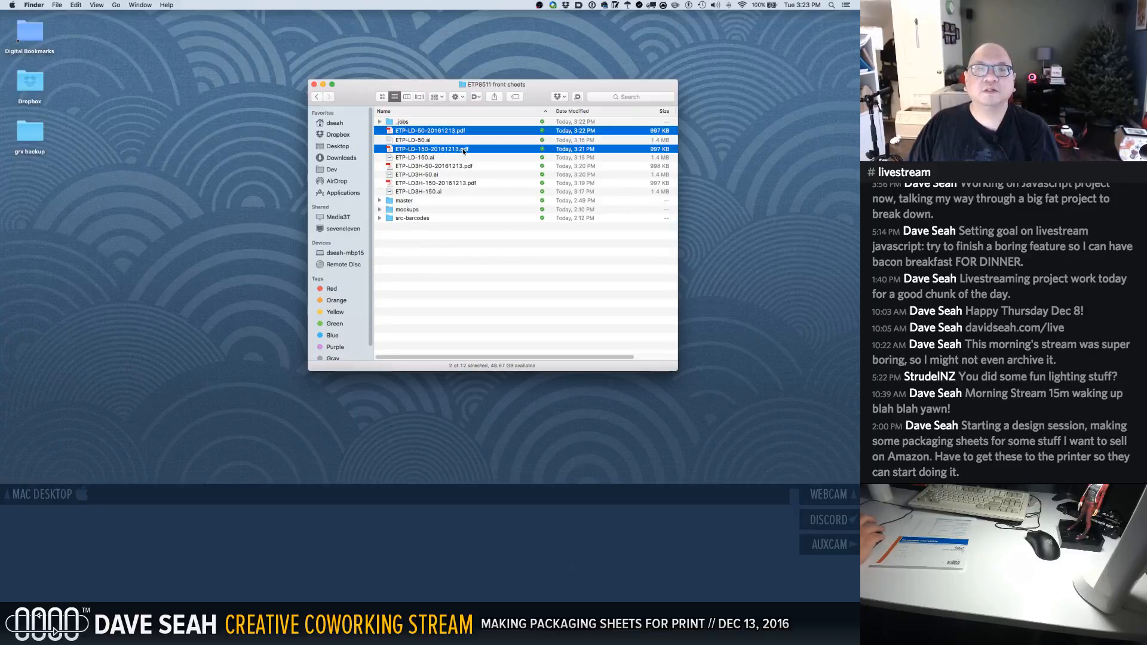
left_click(466, 166, "super")
left_click(469, 183, "super")
left_click_drag(433, 133, 404, 124)
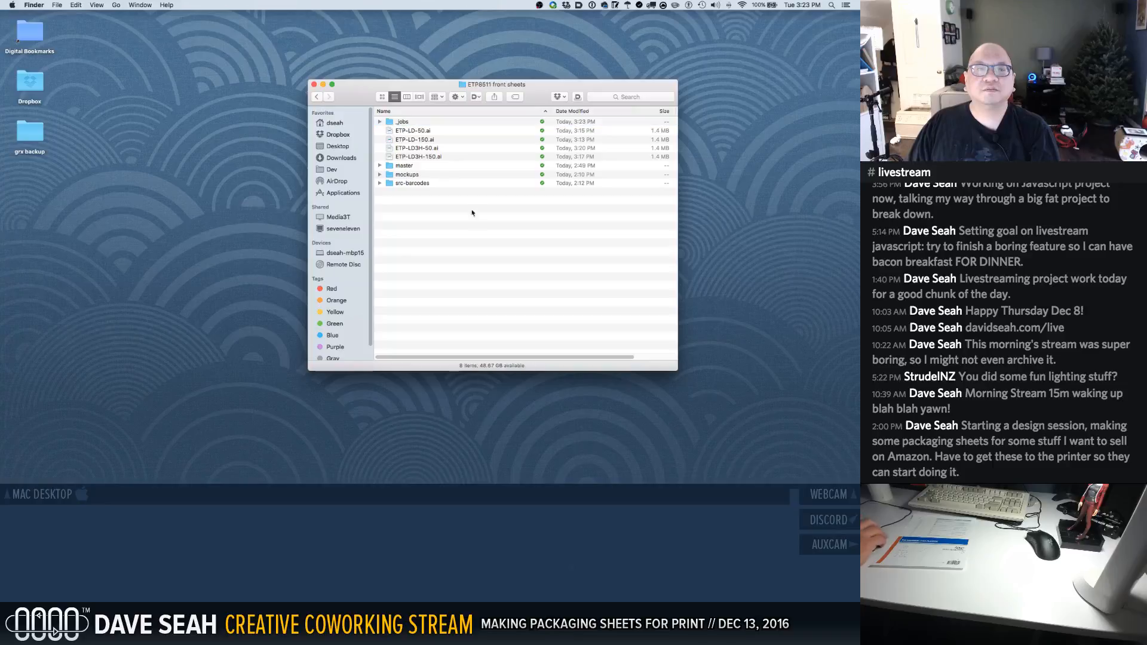
double_click(404, 123)
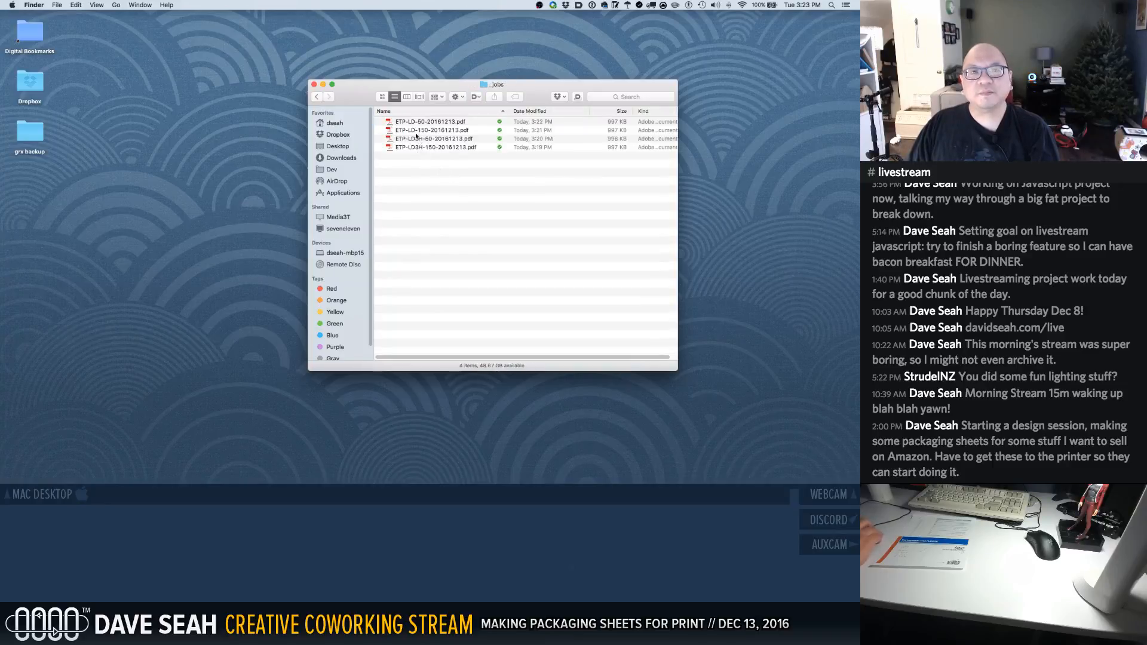
Open ETP-LD-50-20161213.pdf and examine the packaging sheet from the planner preview down to its product line and barcode
left_click(399, 123)
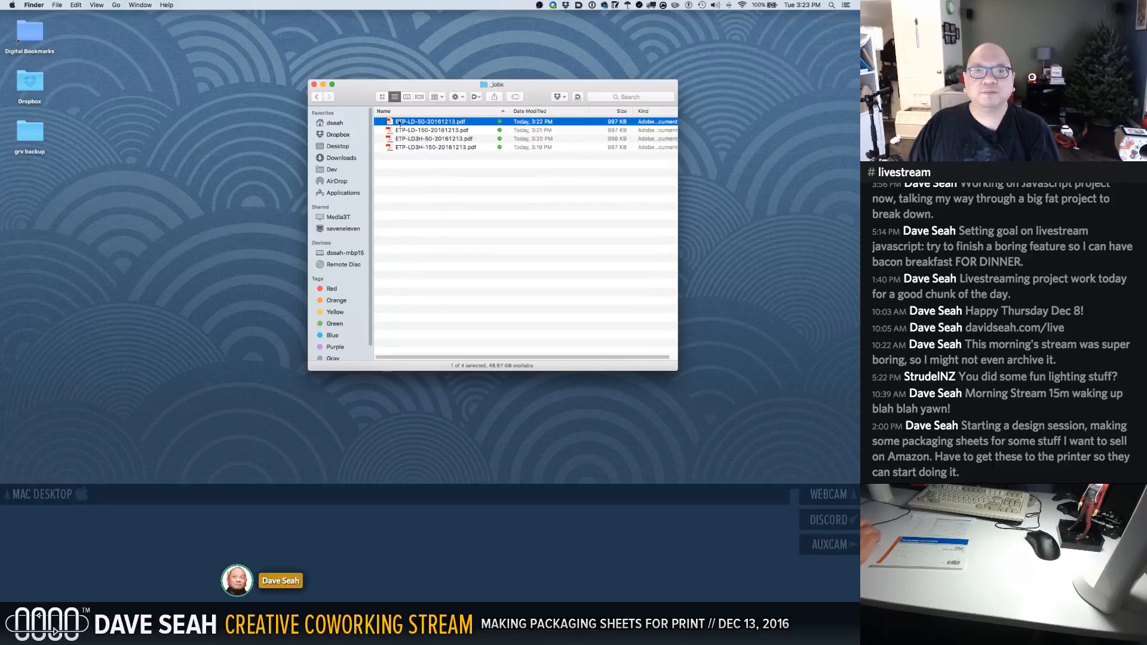
double_click(389, 122)
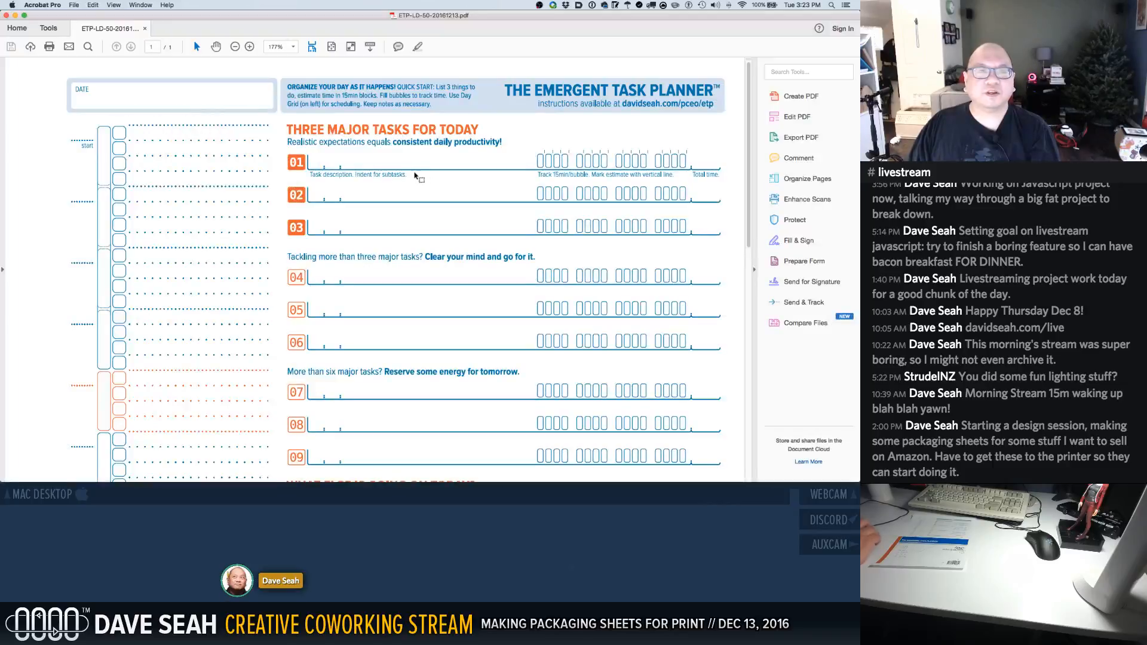
scroll(454, 177, "down", 10)
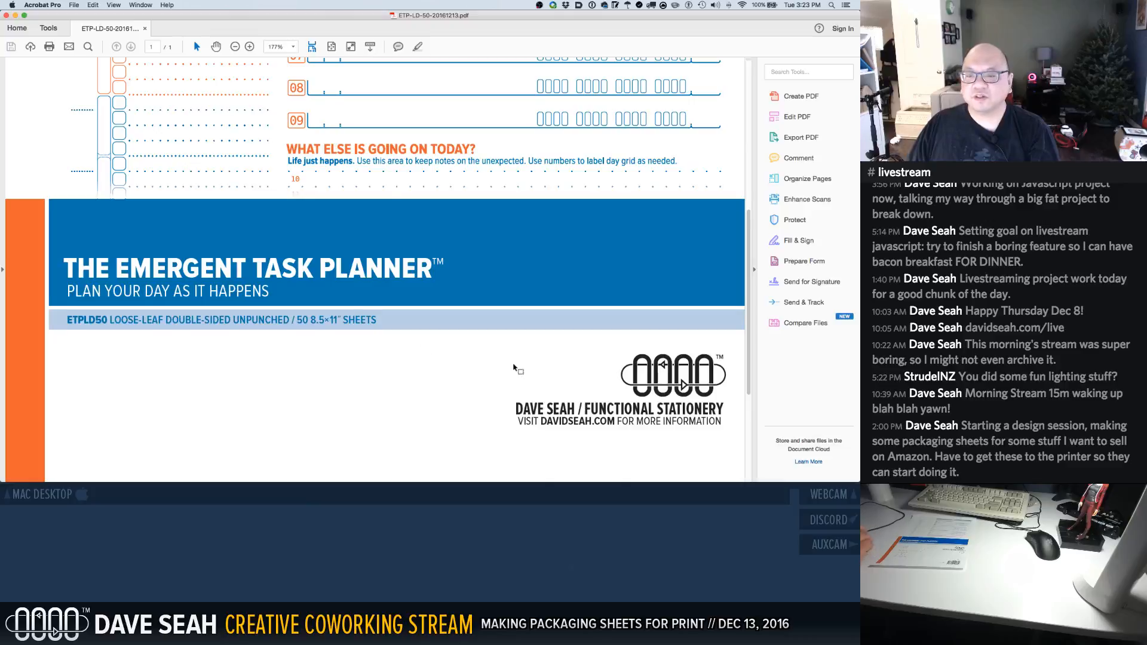
scroll(526, 377, "down", 5)
scroll(543, 387, "down", 1)
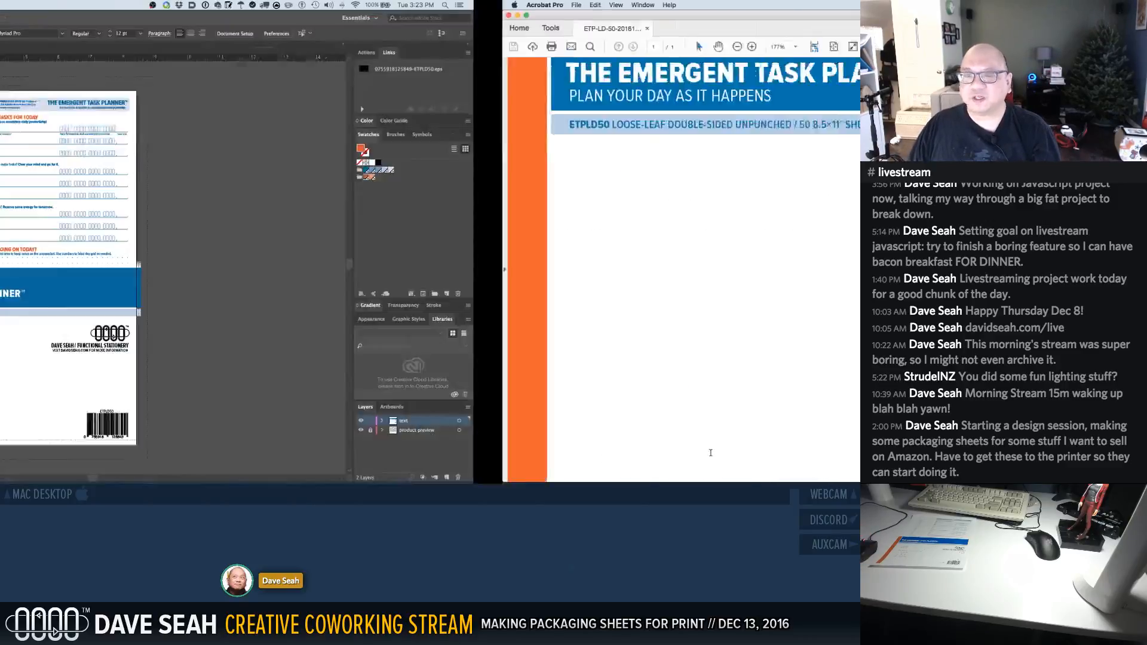
key("super+Tab")
key("ctrl+Right")
key("ctrl+Right")
key("ctrl+Left")
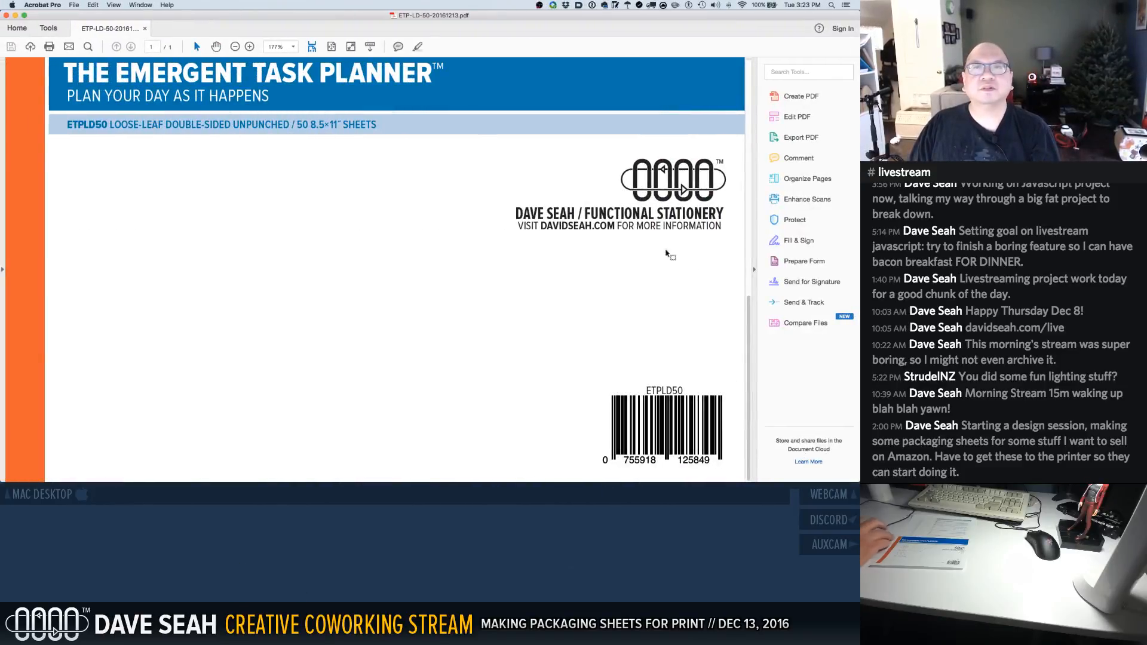
Switch to Excel, then return to the barcode area of the ETP-LD-50 PDF in Acrobat
key("ctrl+Up")
left_click(648, 210)
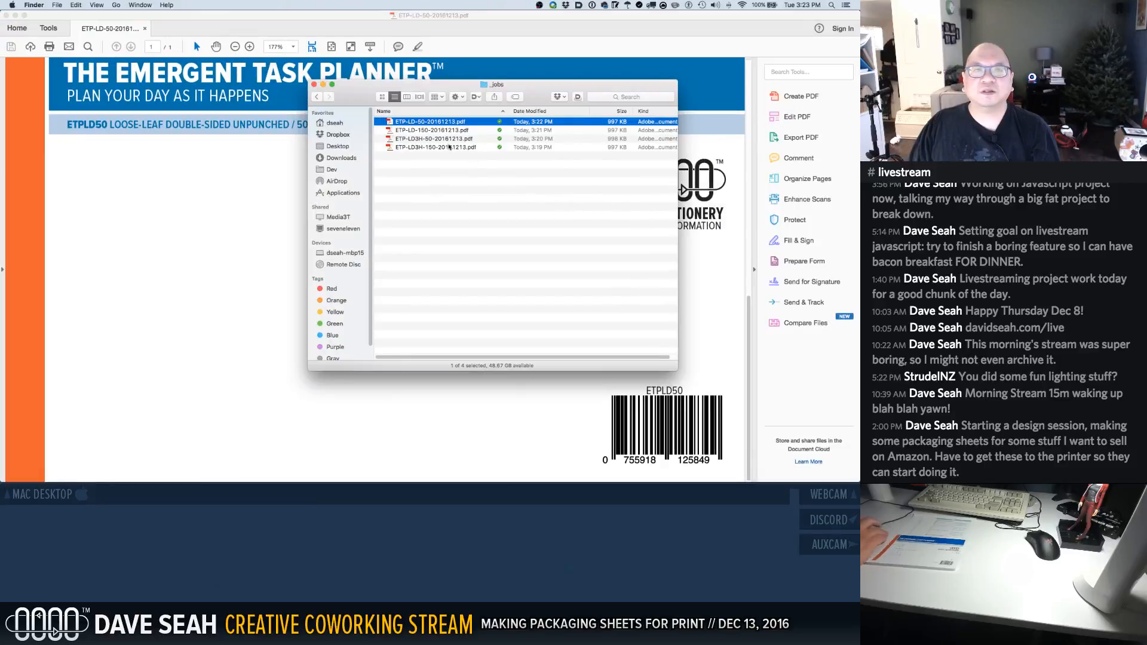
key("ctrl+Up")
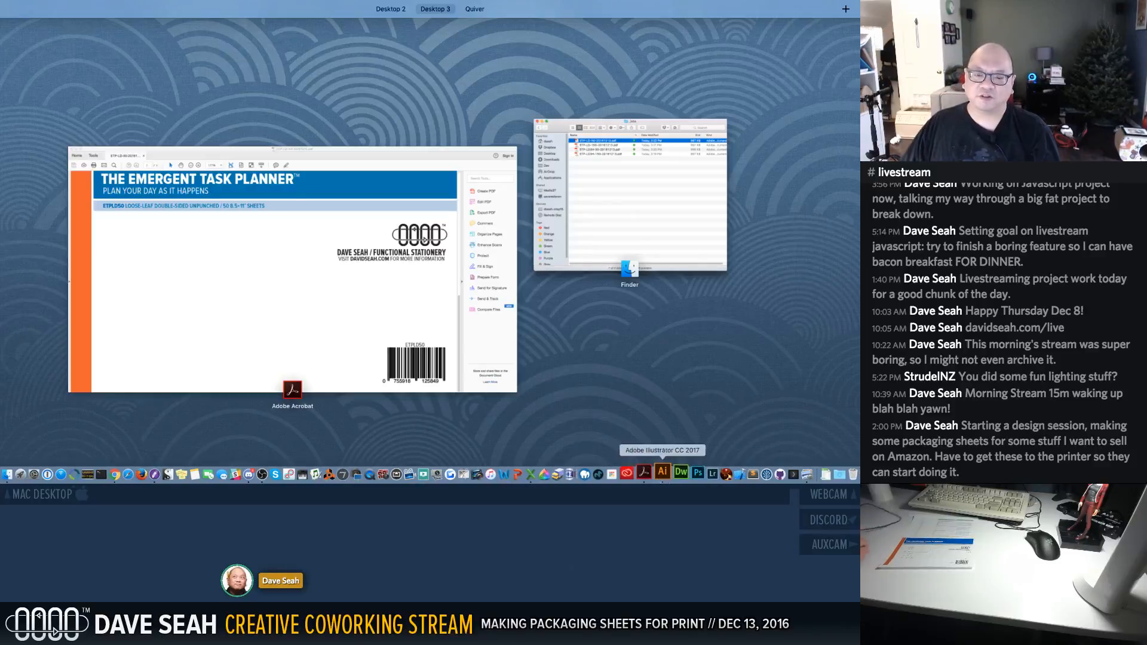
left_click(541, 474)
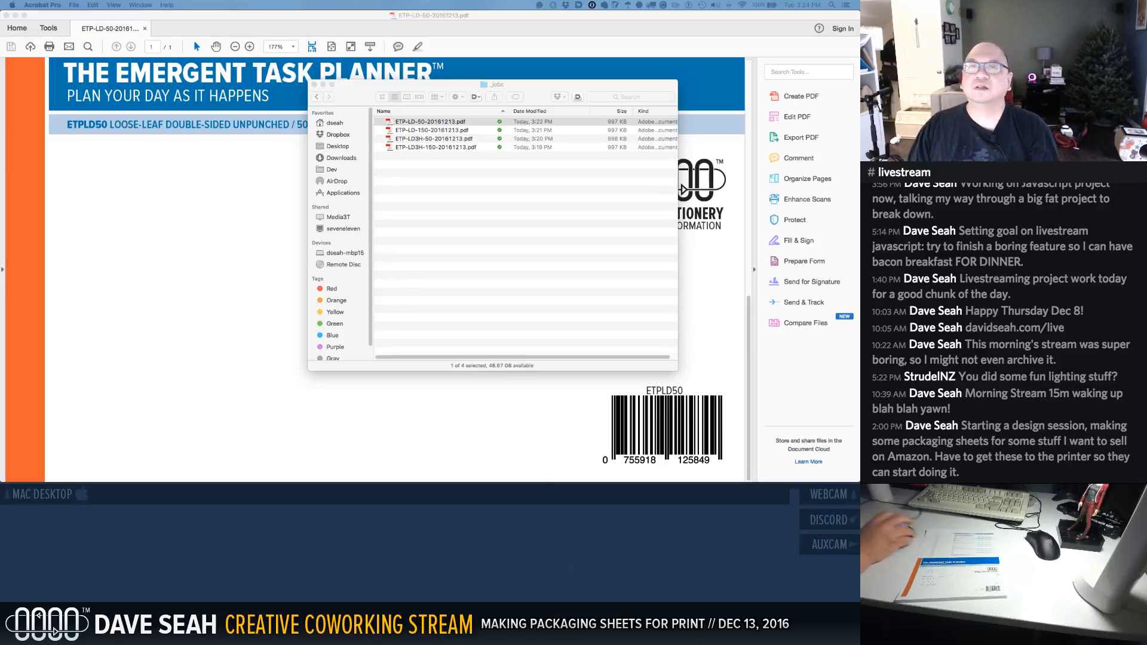
left_click(677, 52)
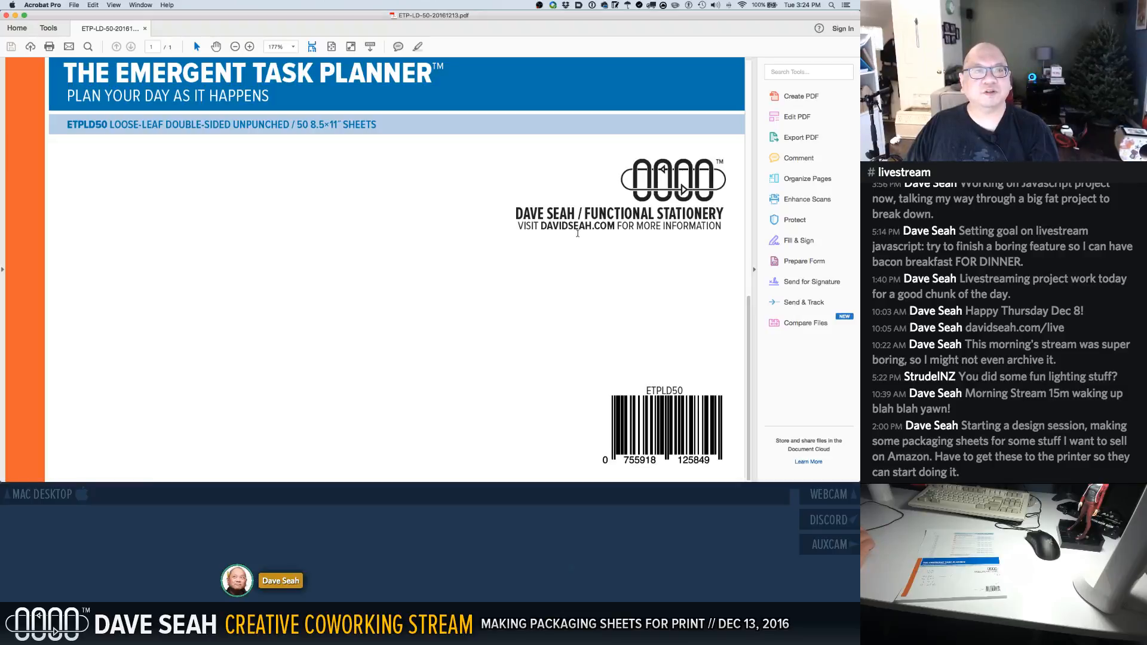
Open ETP-LD-150-20161213.pdf from the _jobs folder and check its product line, sheet count and the final barcode digits
key("ctrl+Up")
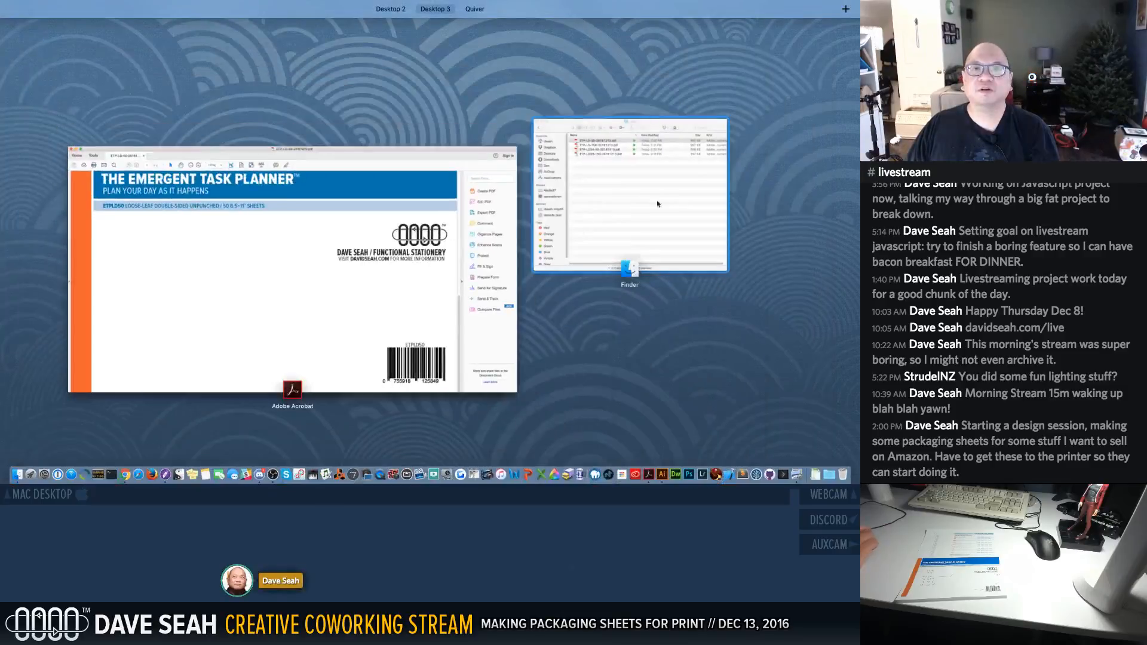
left_click(621, 135)
left_click(453, 132)
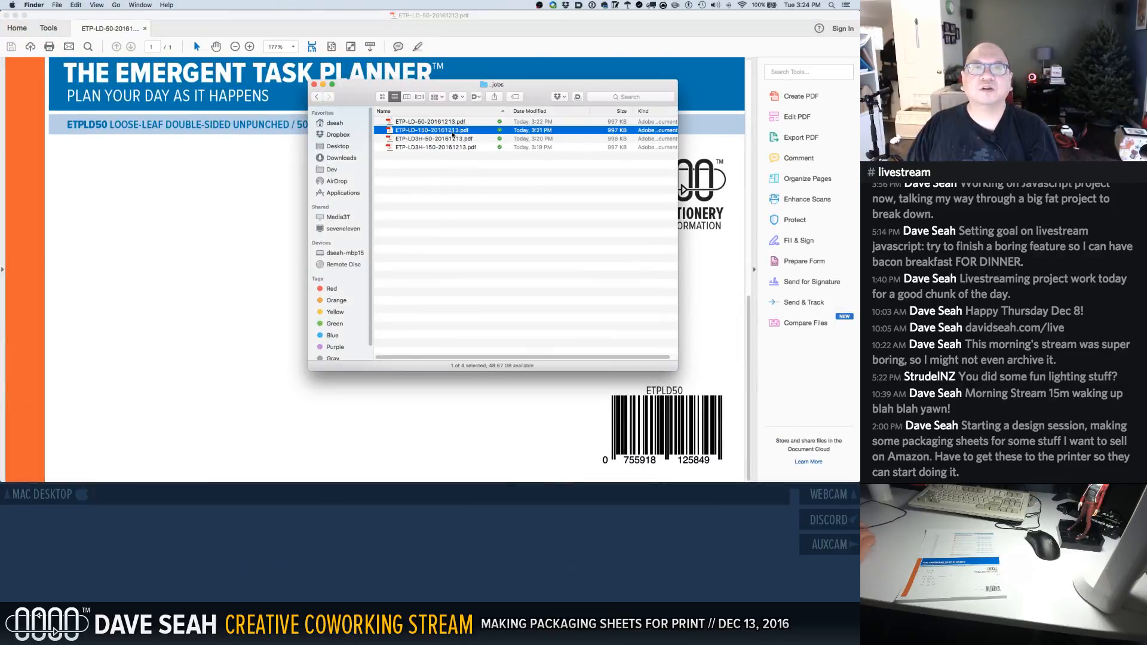
double_click(453, 132)
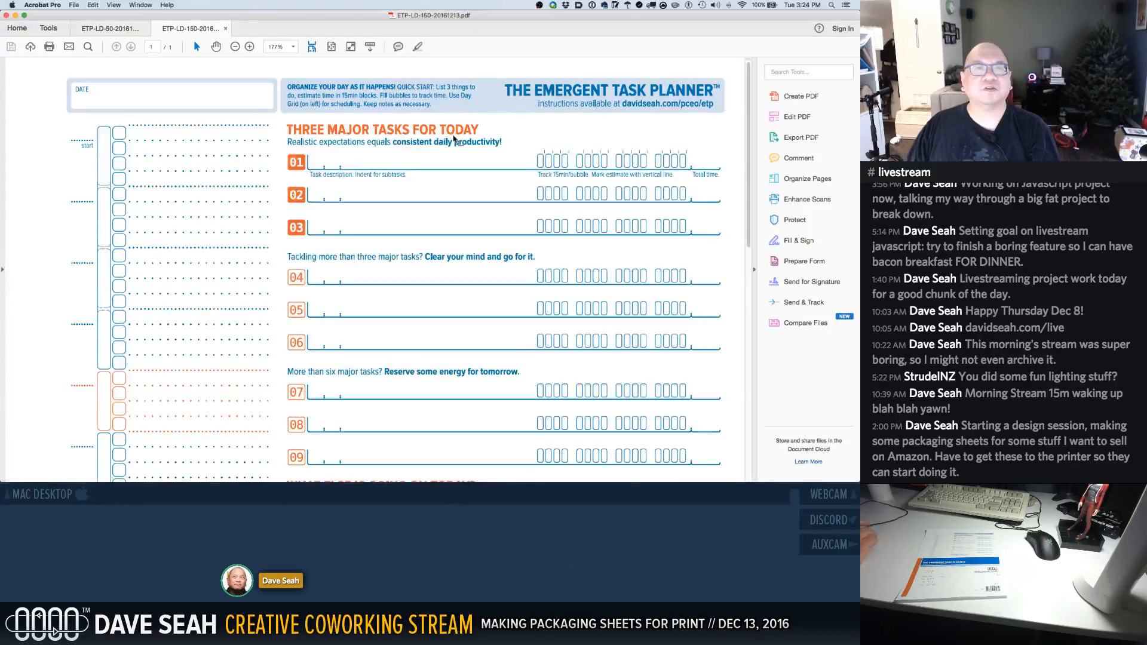
scroll(308, 135, "down", 8)
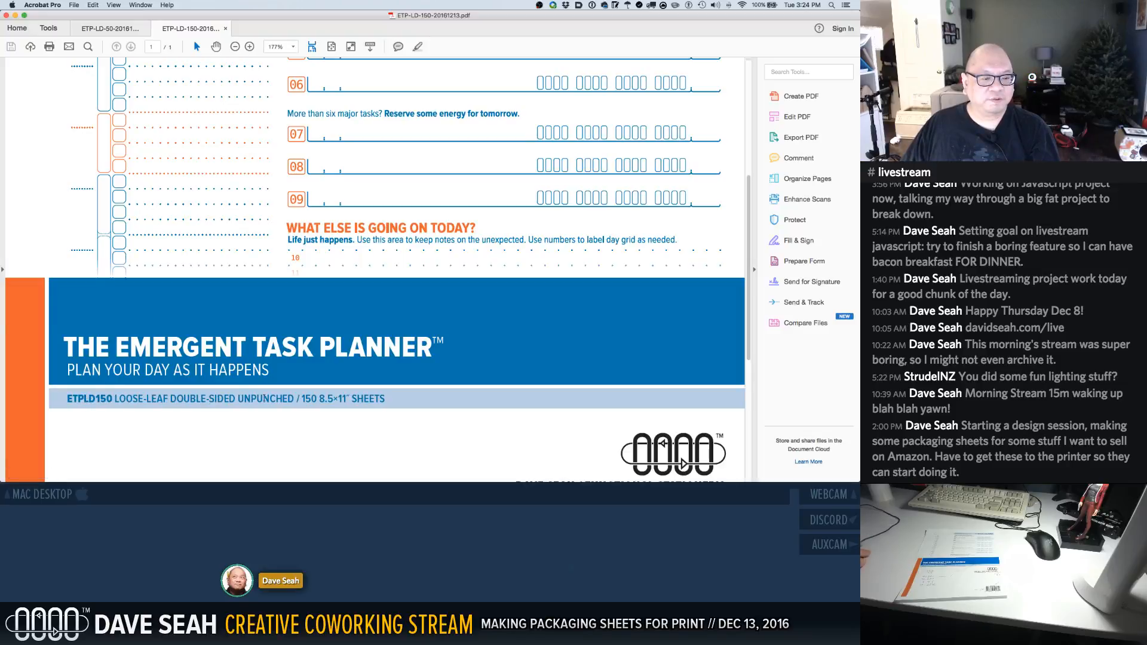
scroll(523, 405, "down", 8)
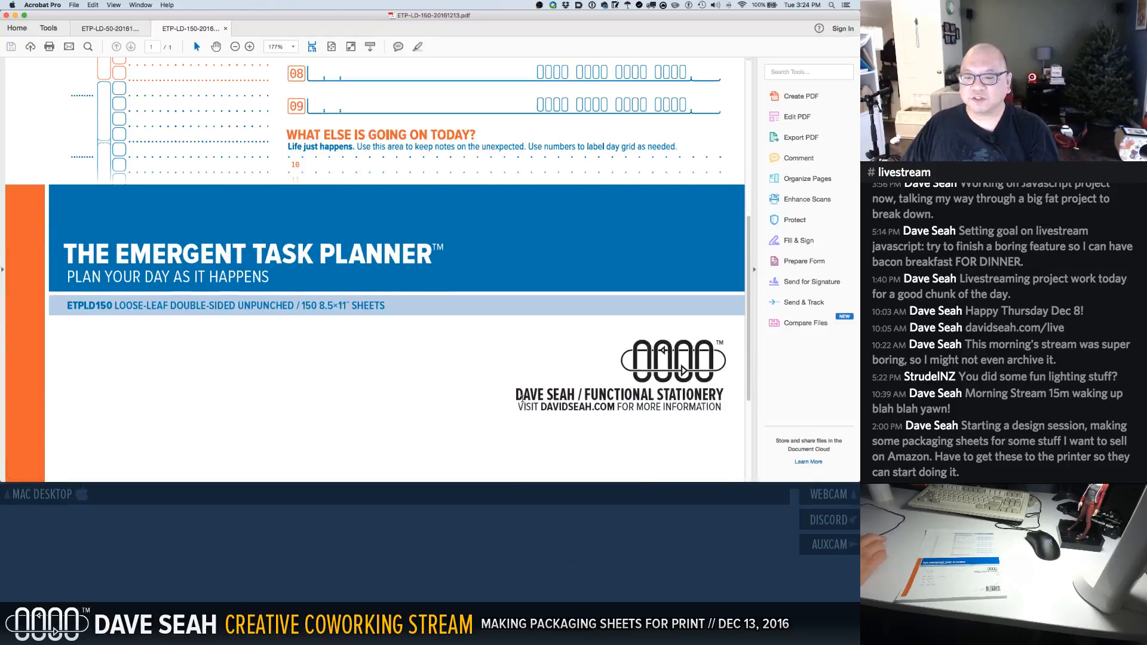
scroll(524, 405, "down", 2)
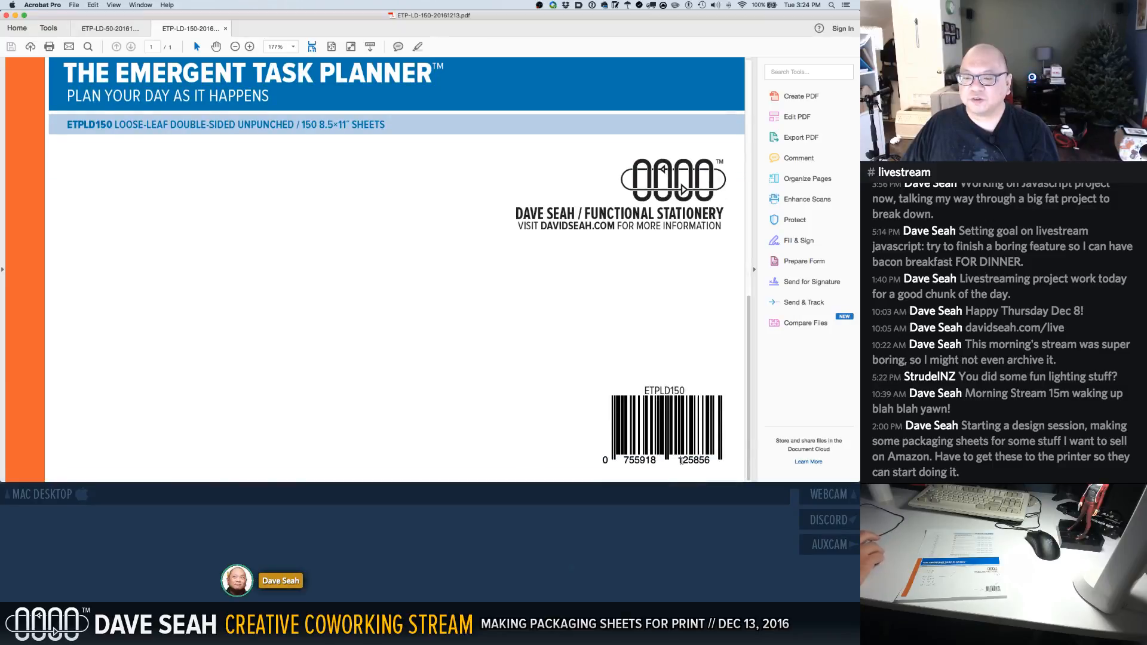
left_click_drag(681, 461, 717, 460)
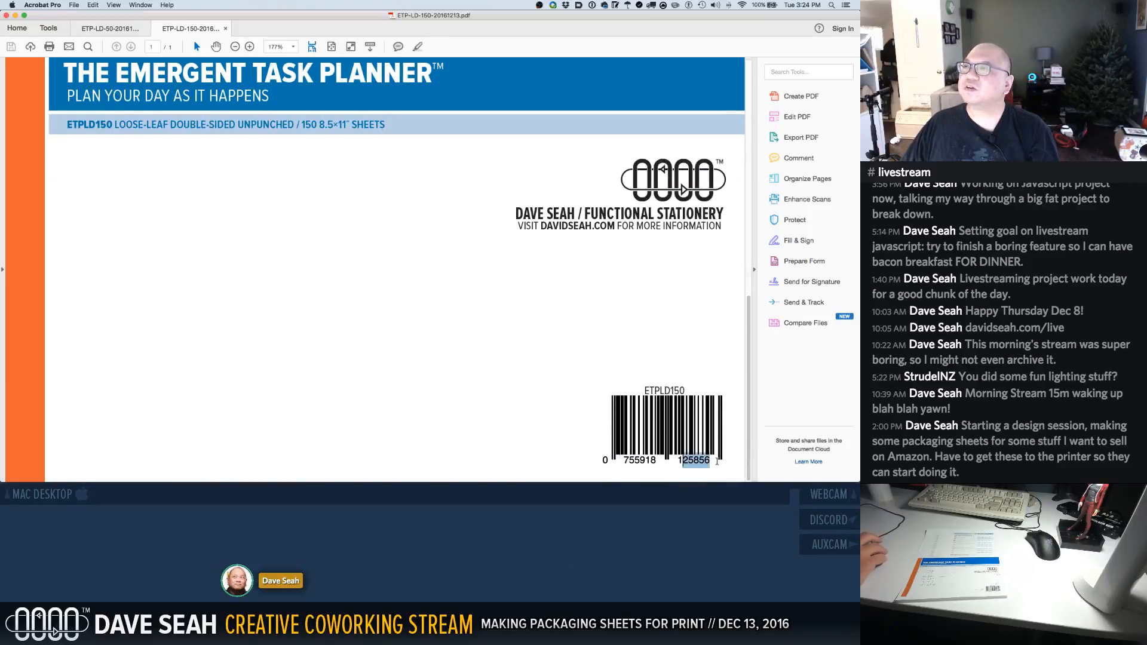
left_click(717, 461)
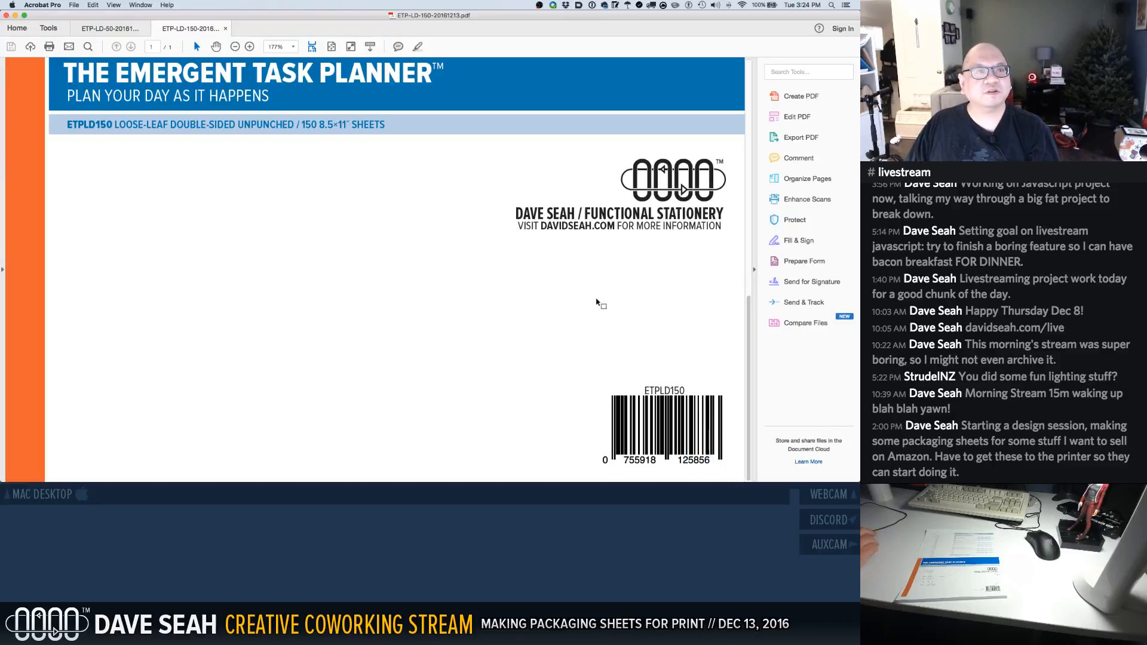
scroll(597, 303, "up", 2)
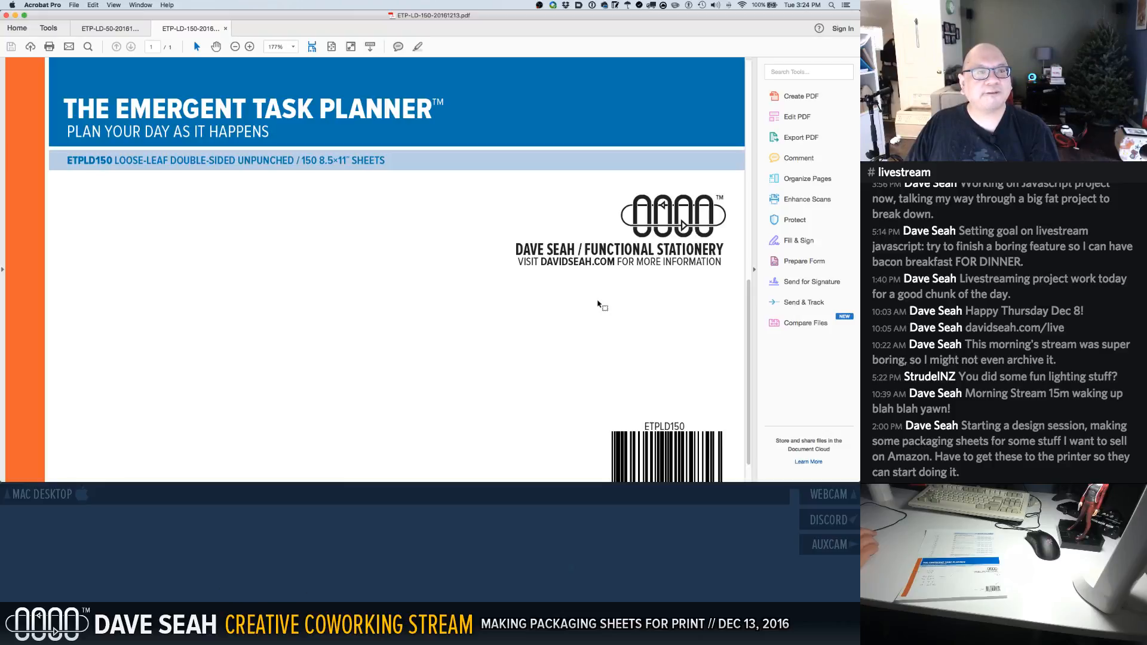
scroll(599, 304, "up", 10)
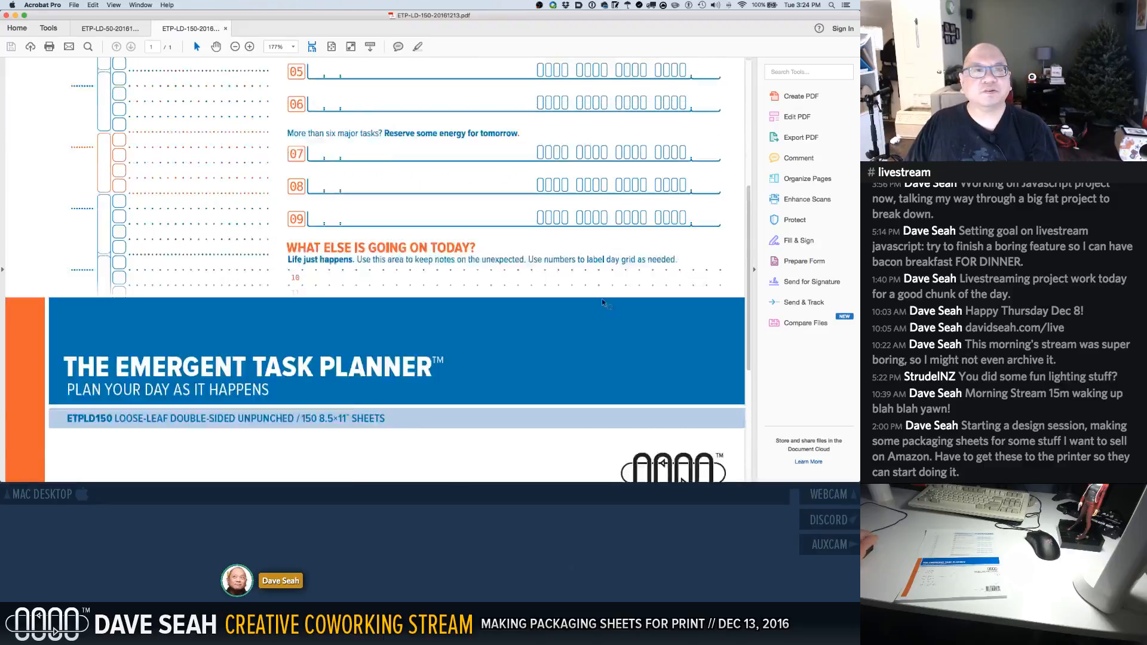
scroll(597, 301, "up", 9)
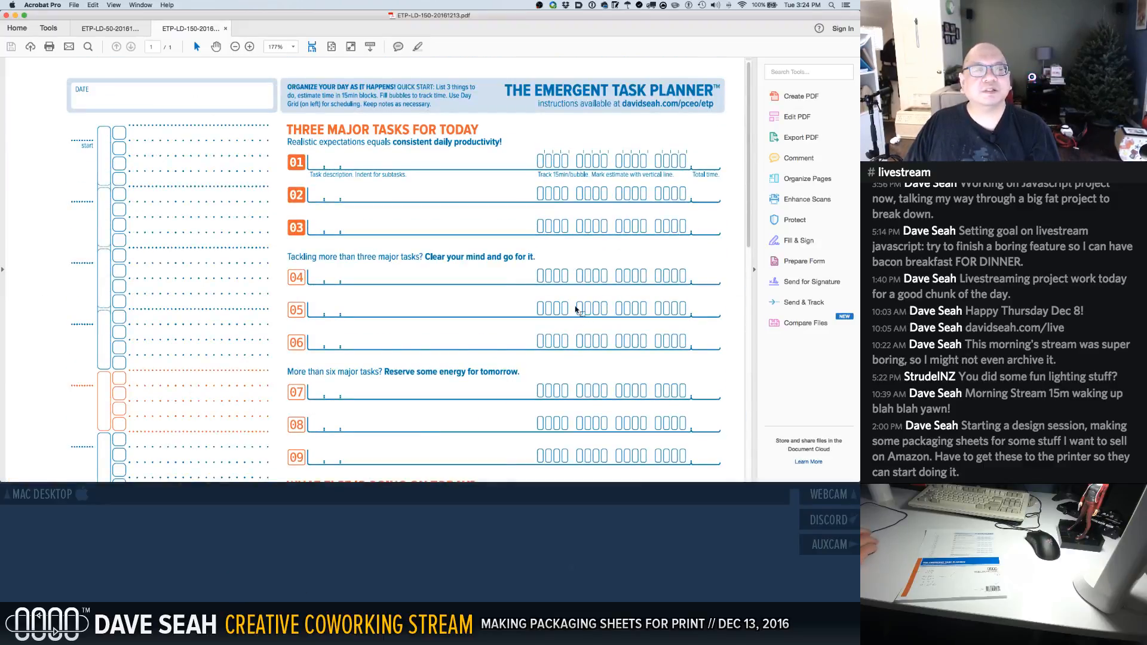
Open ETP-LD3H-50-20161213.pdf from the _jobs folder and check its three-hole product line, sheet count and barcode number
key("ctrl+Up")
left_click(696, 216)
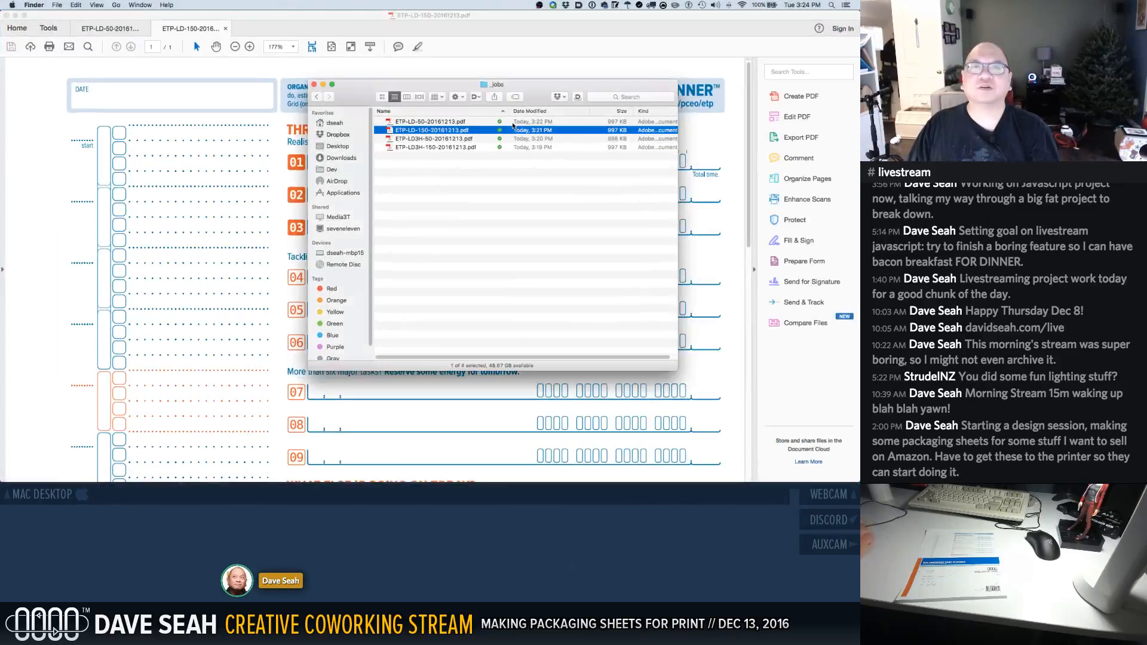
left_click(455, 140)
double_click(454, 142)
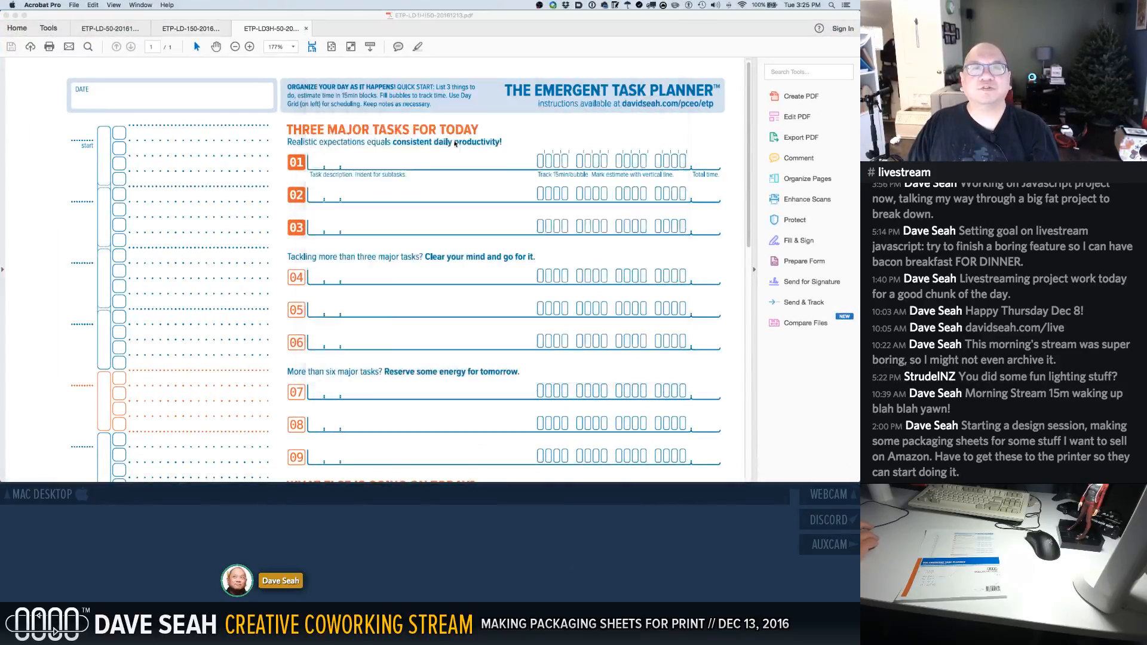
scroll(455, 153, "down", 3)
scroll(454, 154, "down", 3)
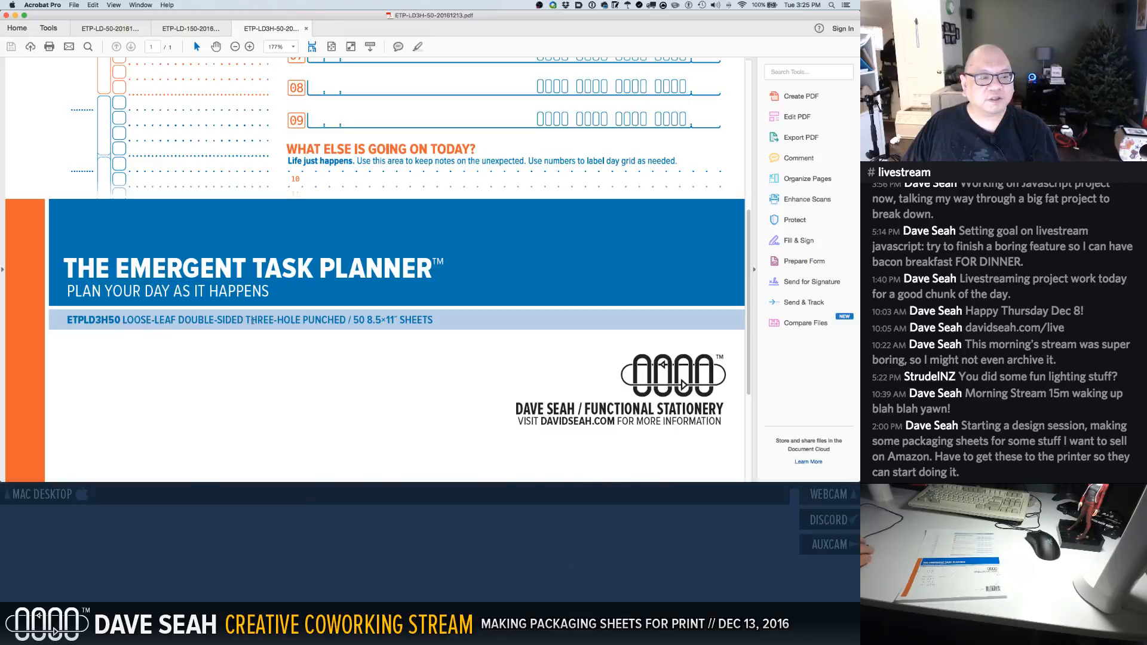
scroll(464, 348, "down", 5)
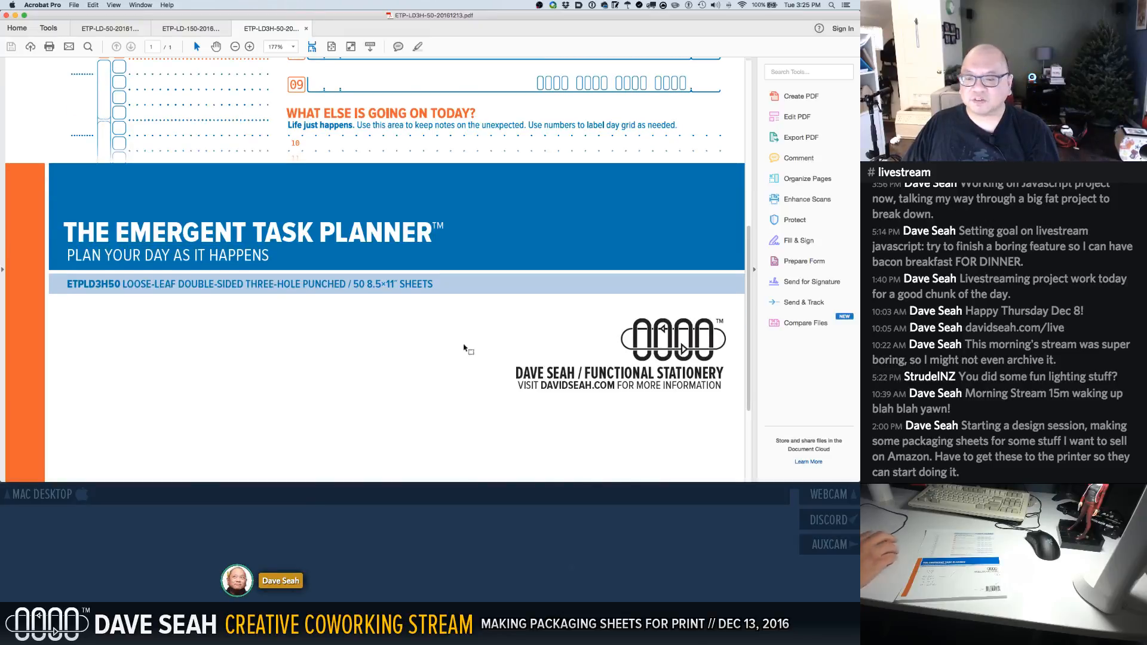
scroll(469, 347, "down", 1)
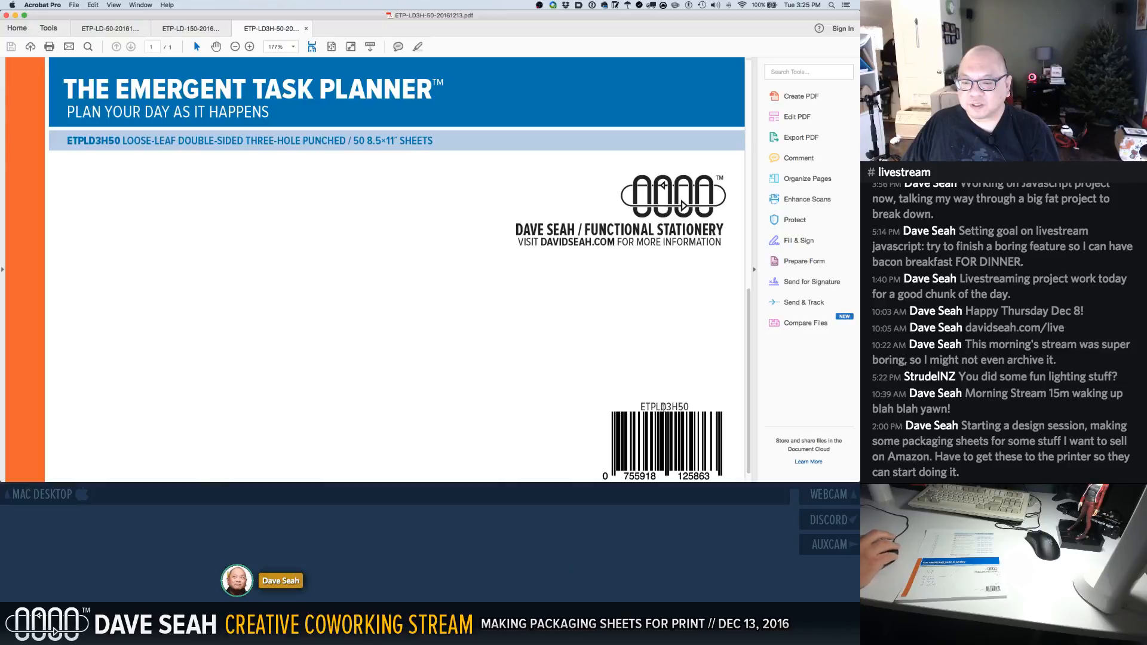
scroll(671, 406, "down", 1)
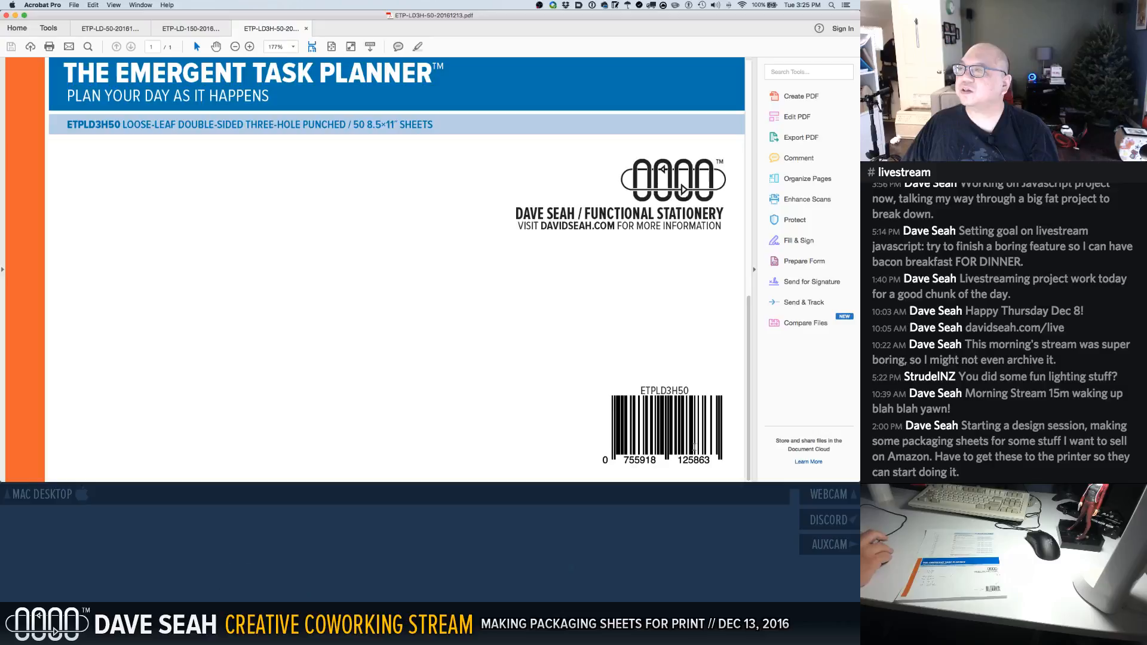
Open ETP-LD3H-150-20161213.pdf from the _jobs folder and check its product code, three-hole description and sheet count
key("ctrl+Up")
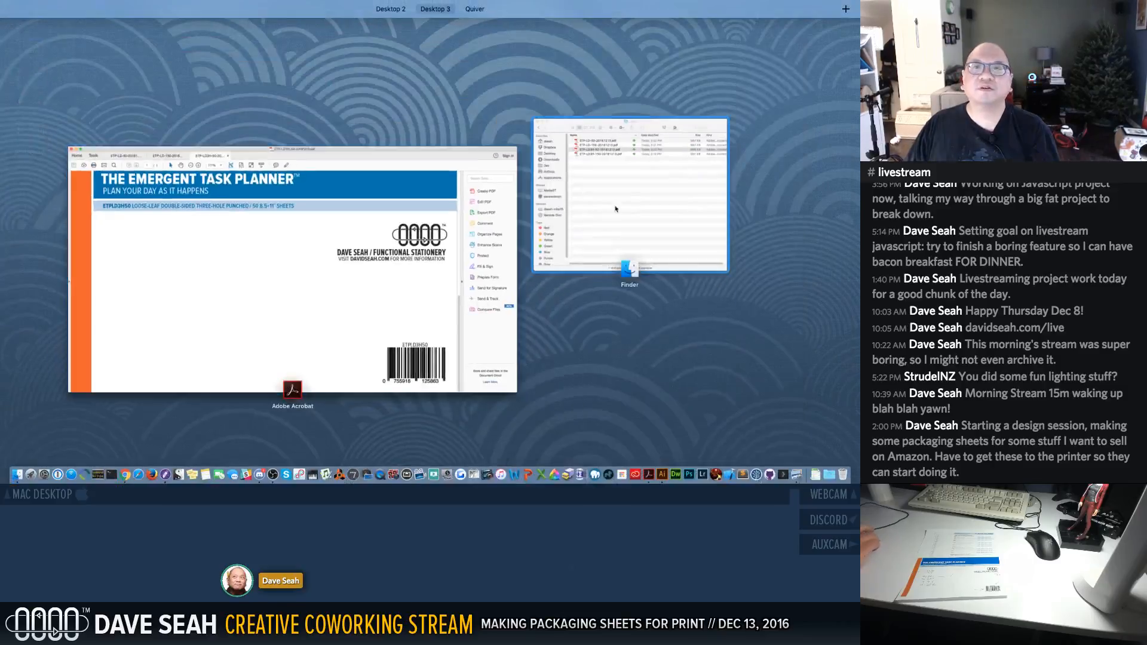
left_click(589, 205)
double_click(444, 148)
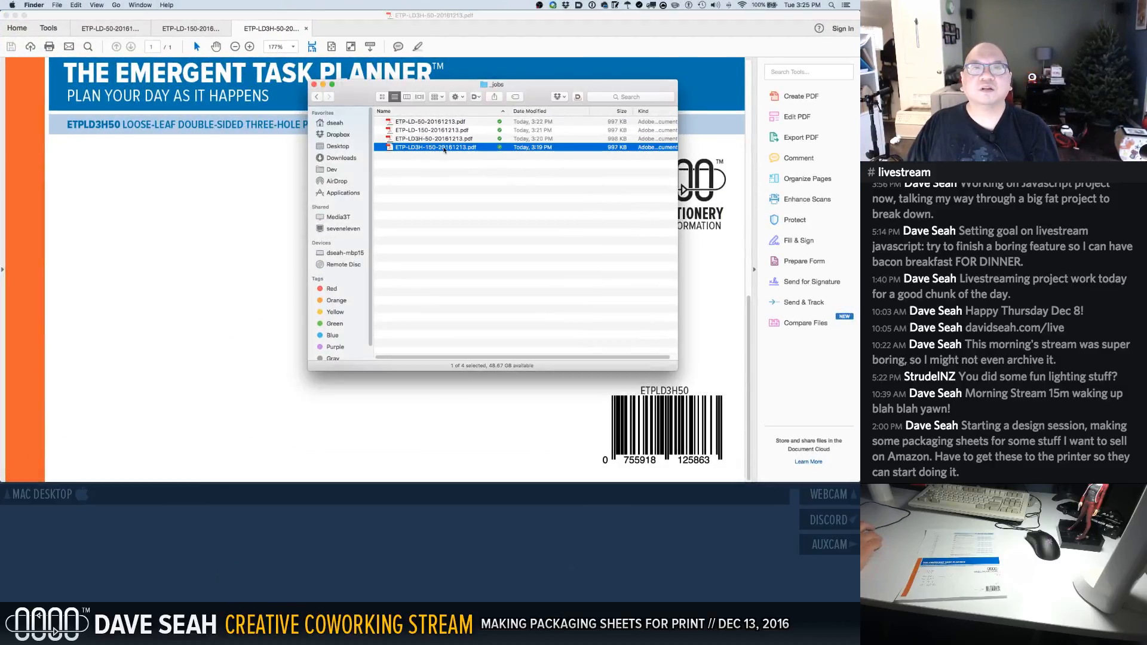
scroll(272, 230, "down", 5)
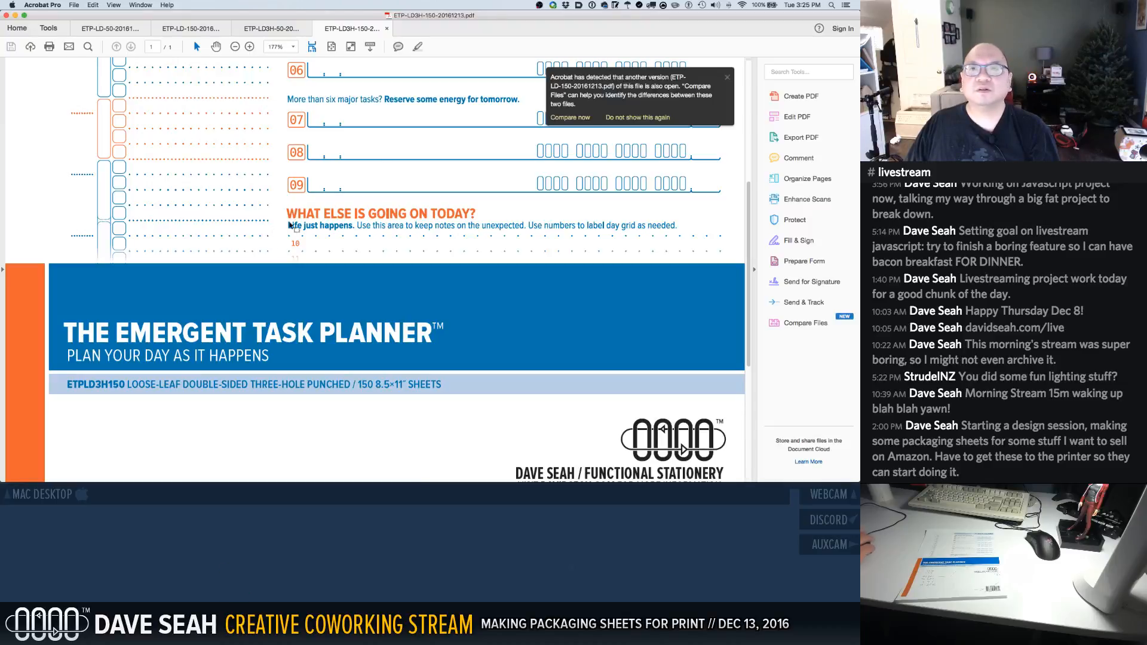
left_click(570, 117)
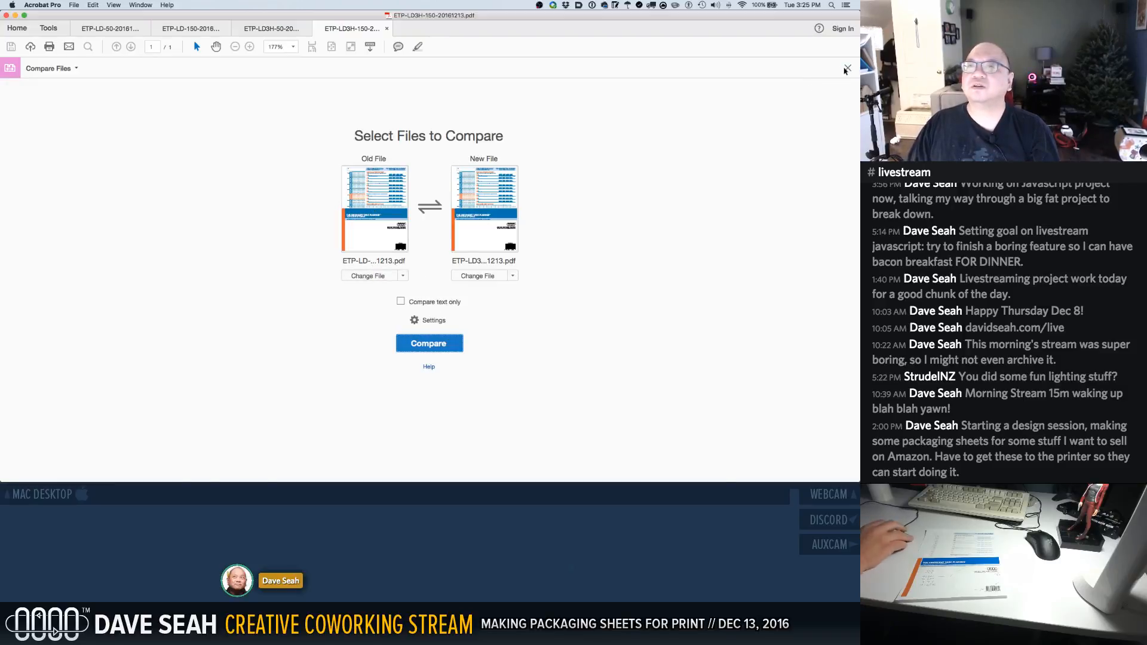
left_click(848, 67)
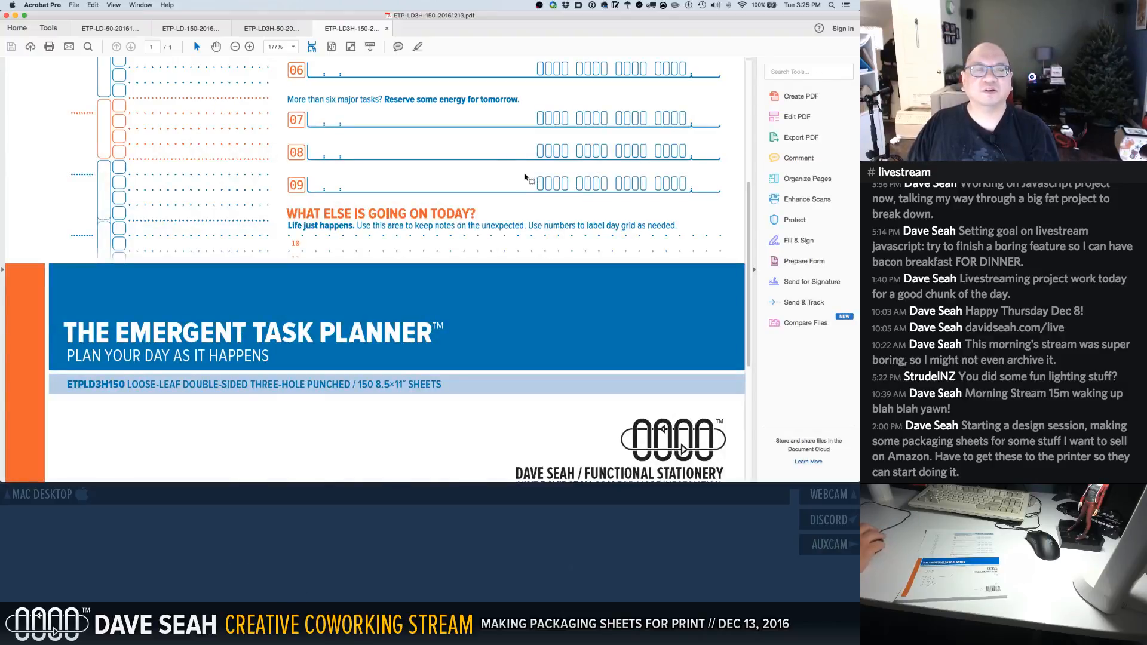
key("ctrl+Up")
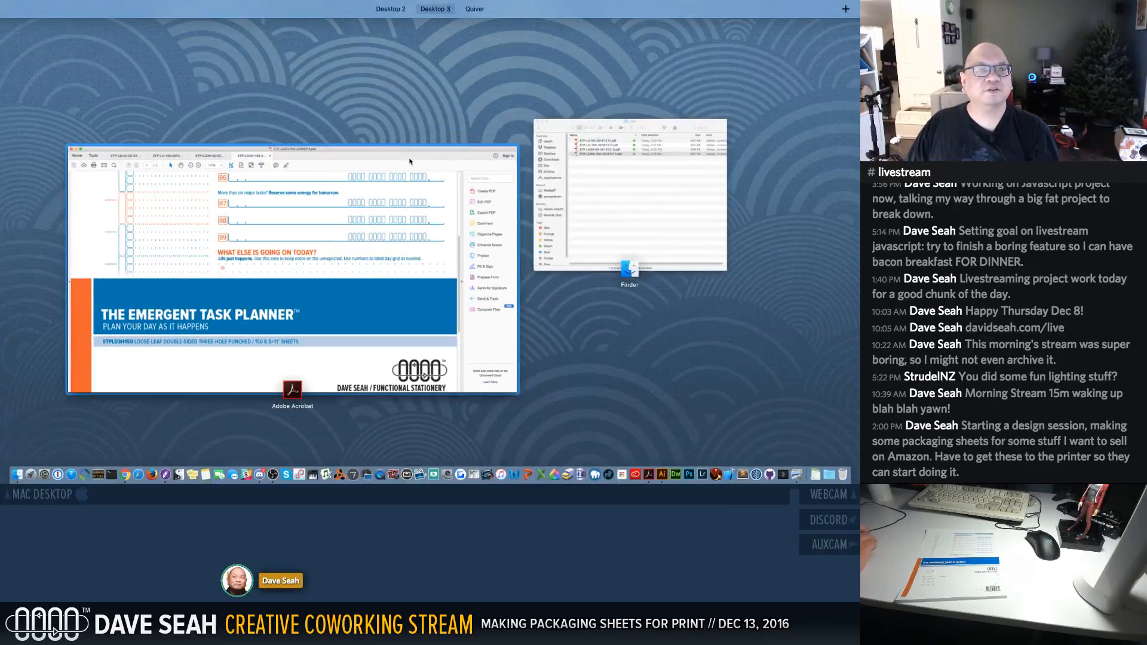
Return to the ETP-LD3H-150 PDF in Acrobat and check the sheet from its task list through the product line to the barcode
left_click(263, 153)
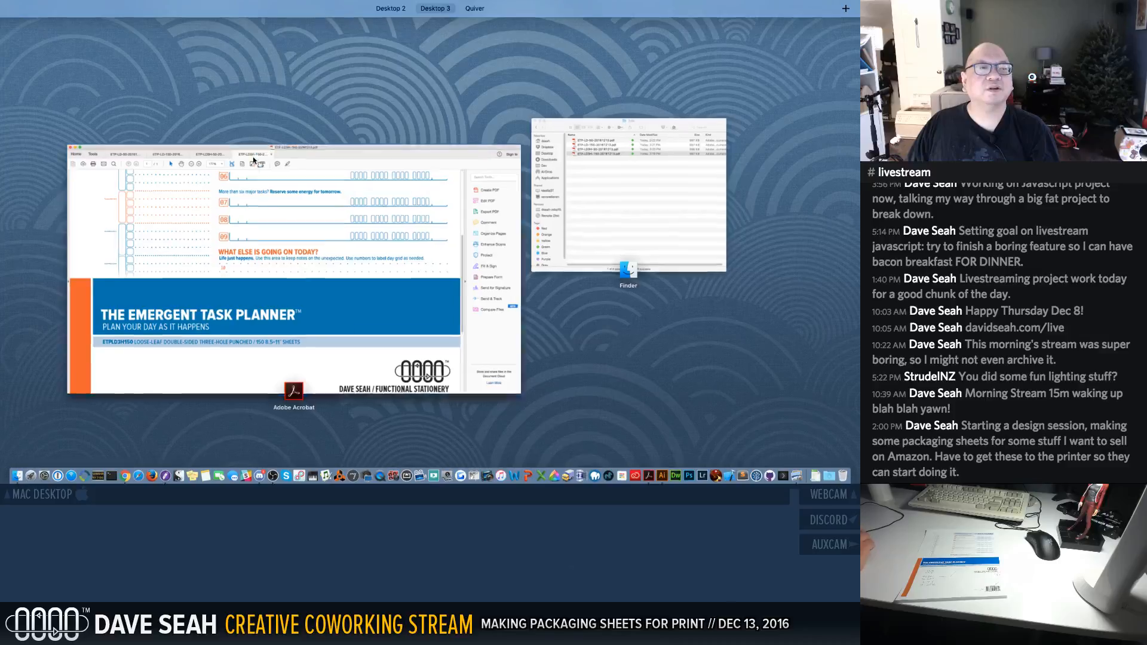
scroll(269, 152, "up", 10)
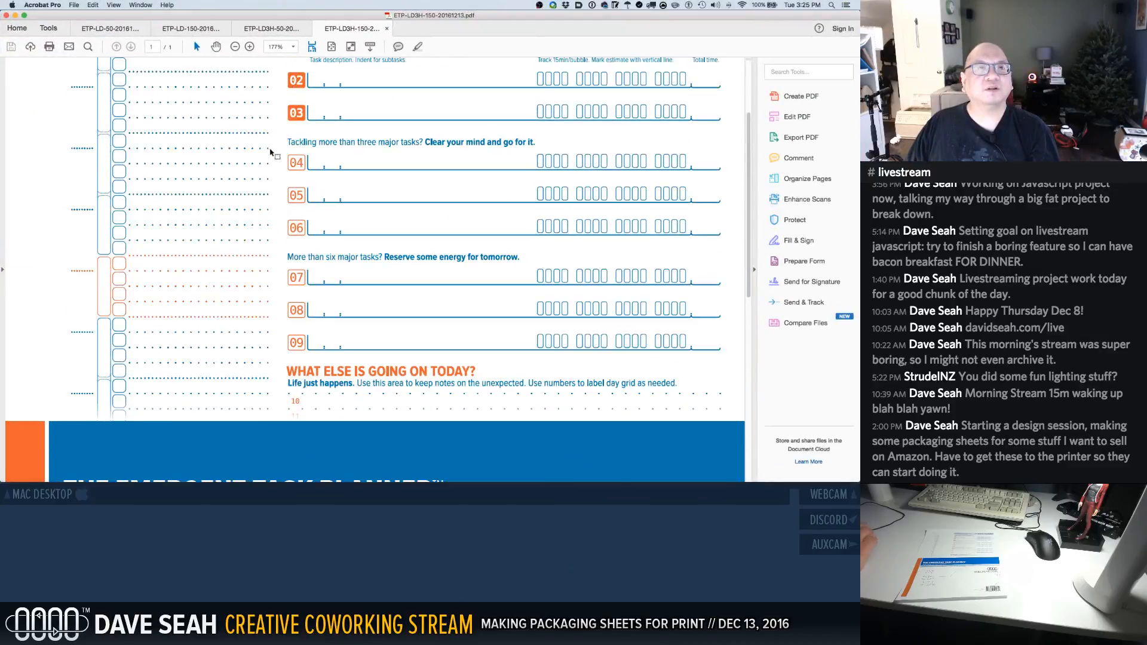
scroll(283, 156, "down", 4)
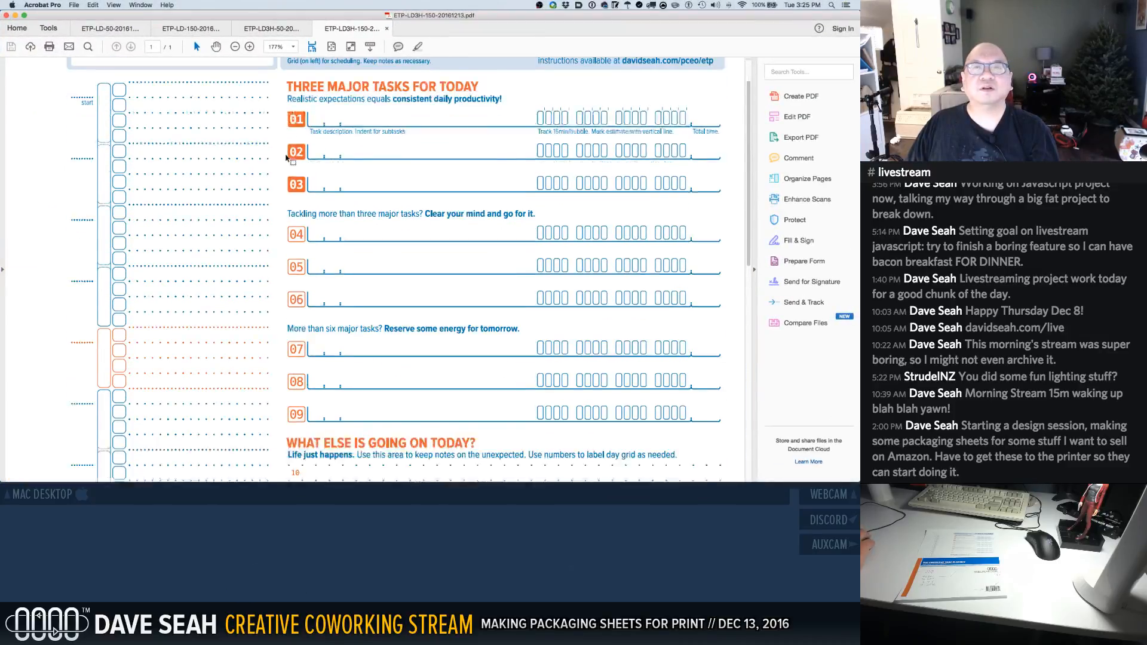
scroll(286, 158, "down", 5)
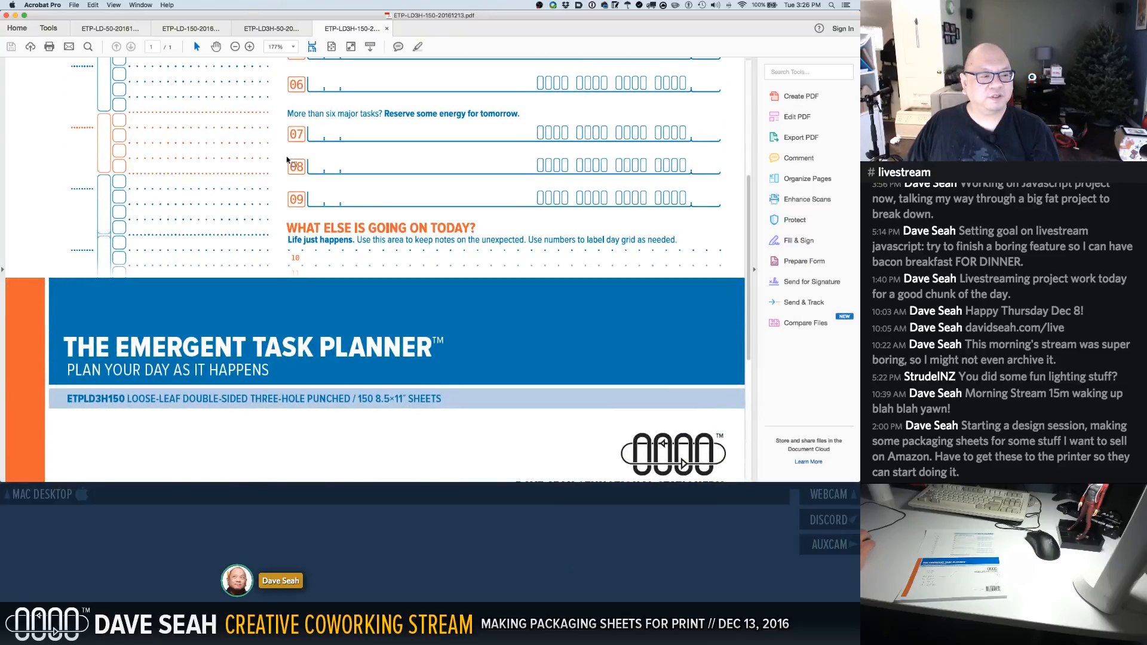
scroll(287, 159, "down", 2)
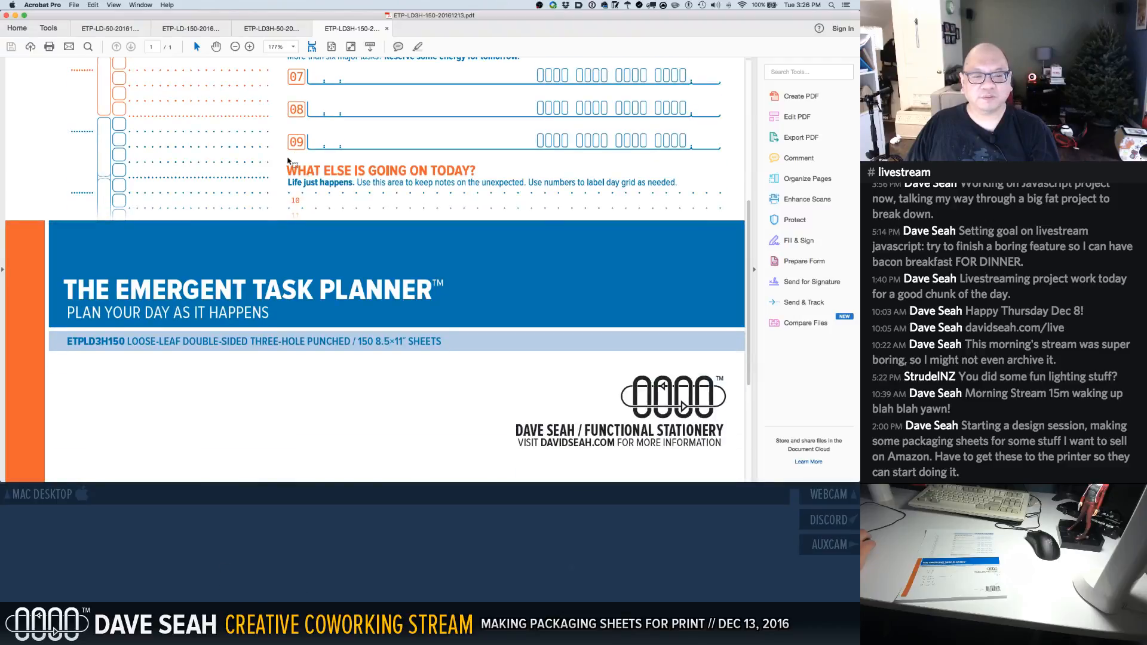
scroll(288, 160, "down", 6)
scroll(291, 157, "down", 1)
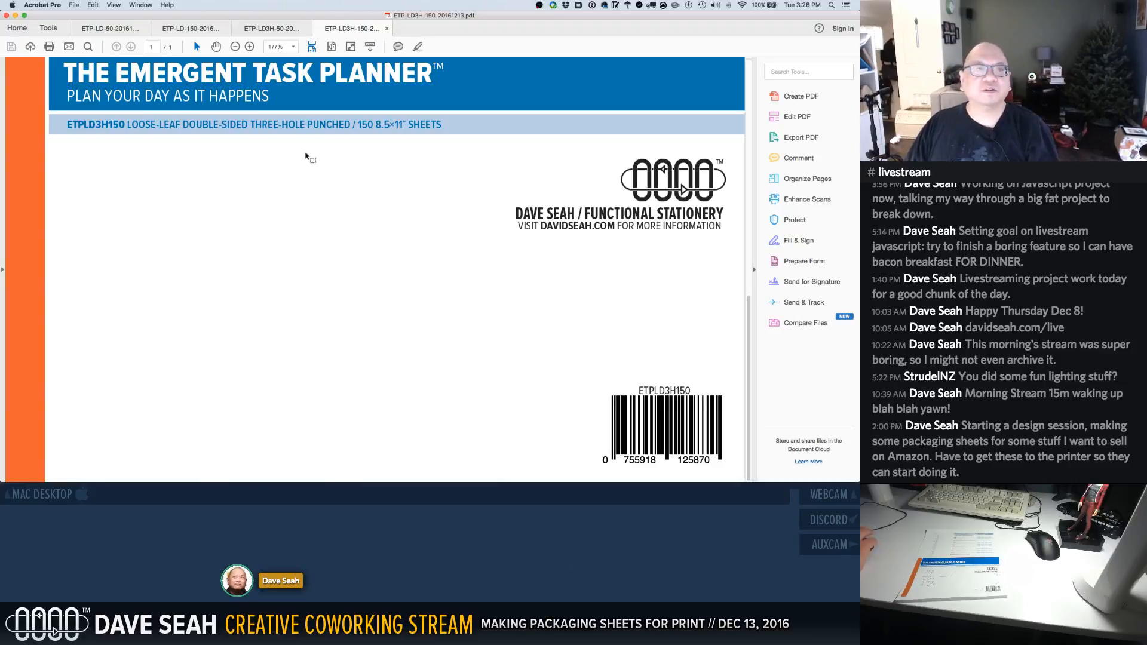
scroll(307, 157, "up", 3)
Close all four open packaging sheet PDFs
key("super+w")
key("super+w")
key("super+w")
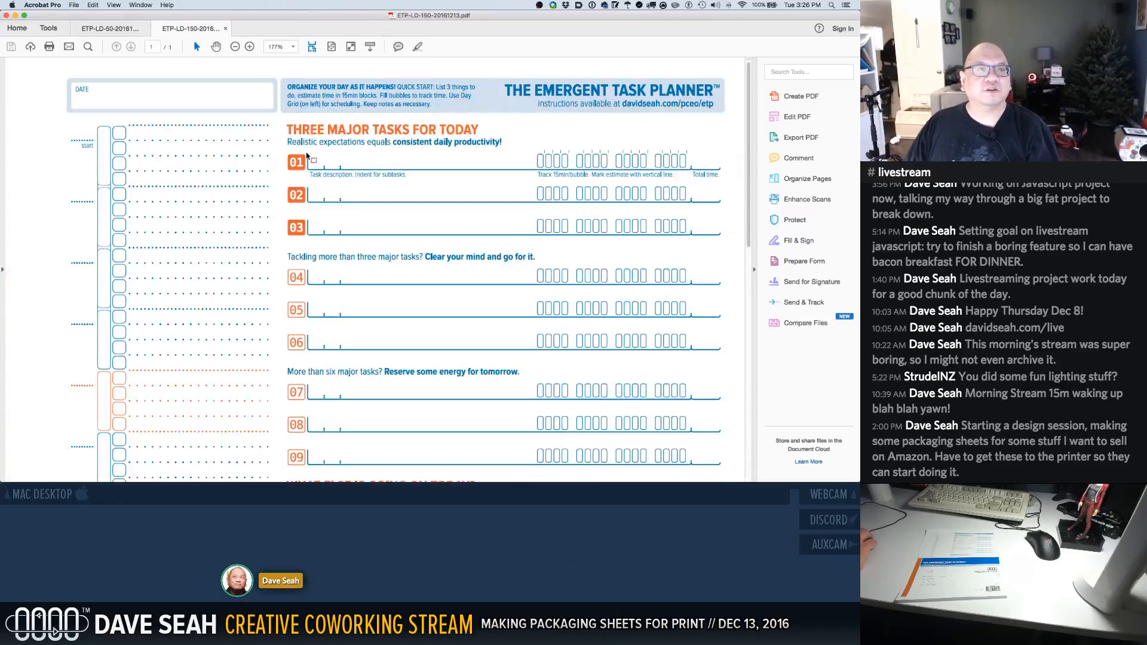
key("super+w")
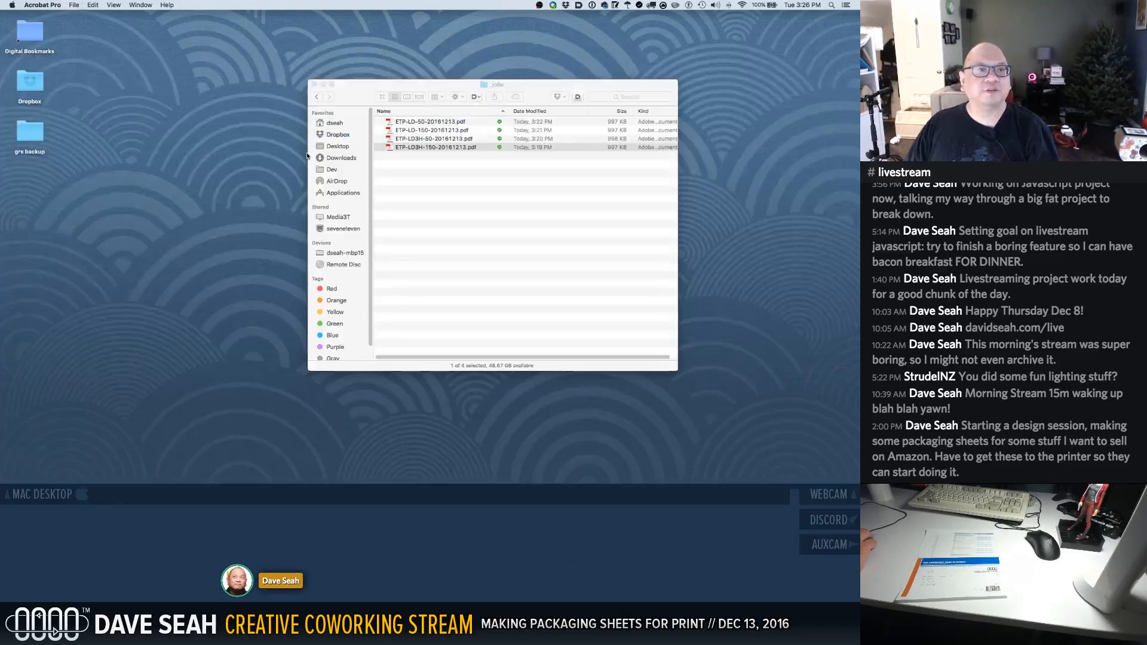
Create a new folder inside the _jobs folder in Finder and start its name with ETP
left_click(429, 179)
left_click(422, 168)
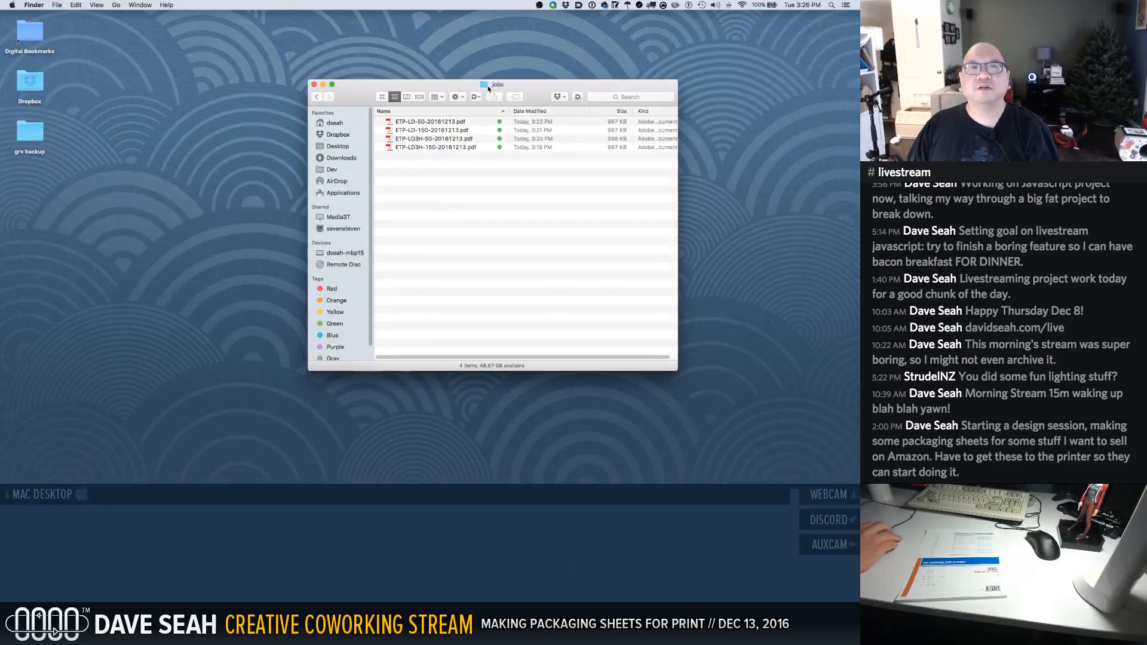
right_click(429, 178)
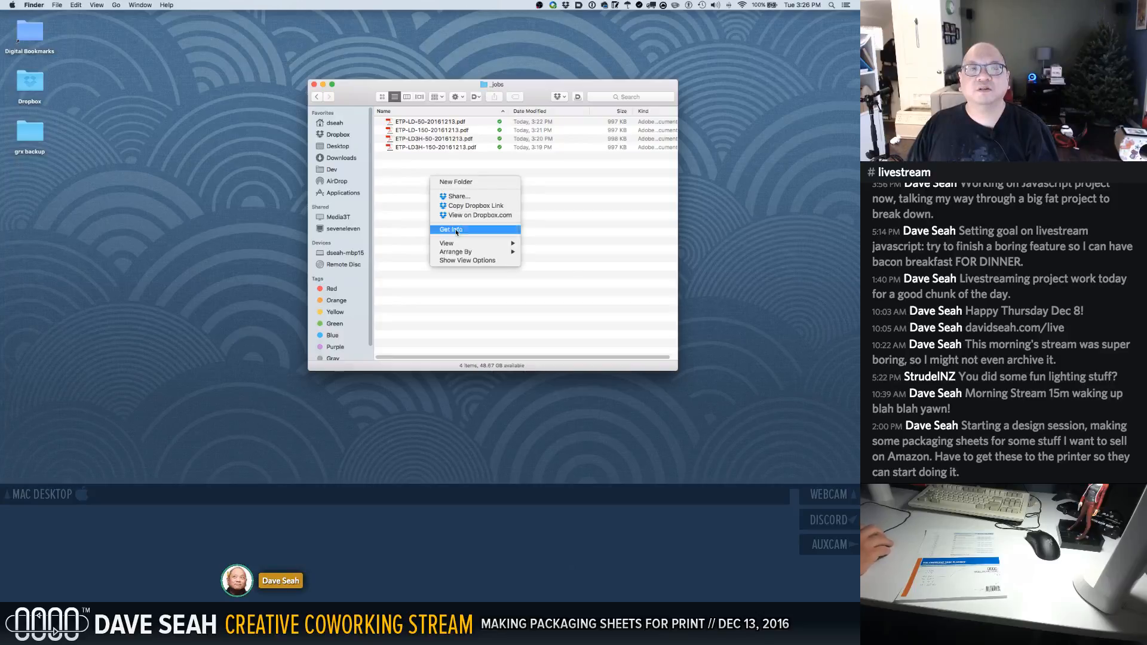
left_click(460, 182)
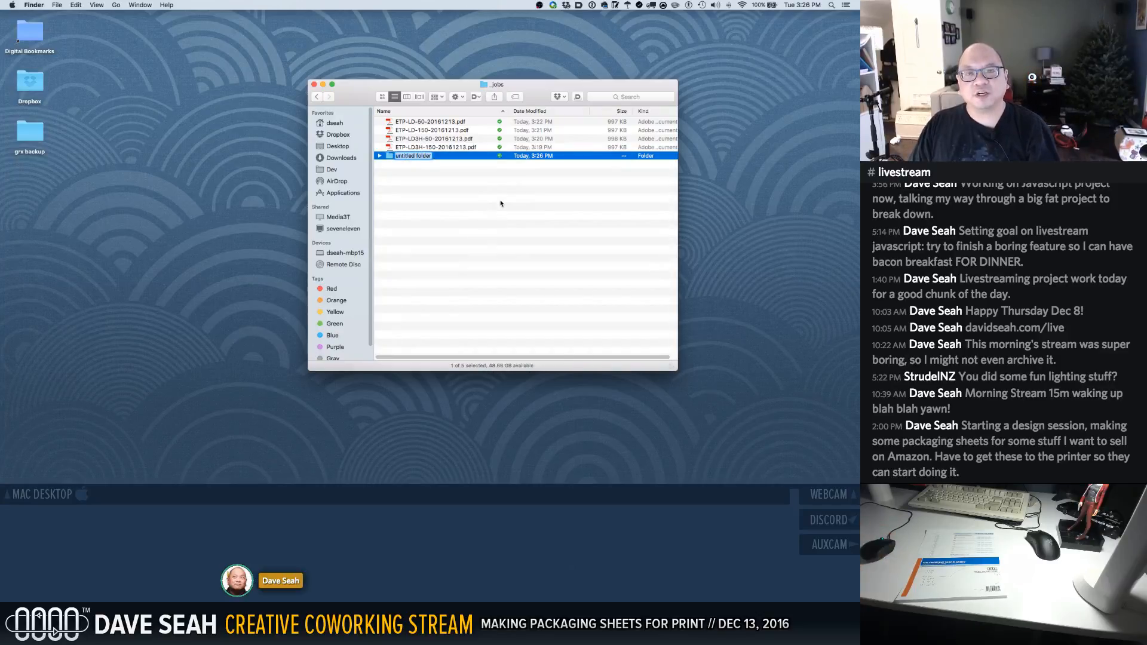
type("ETP")
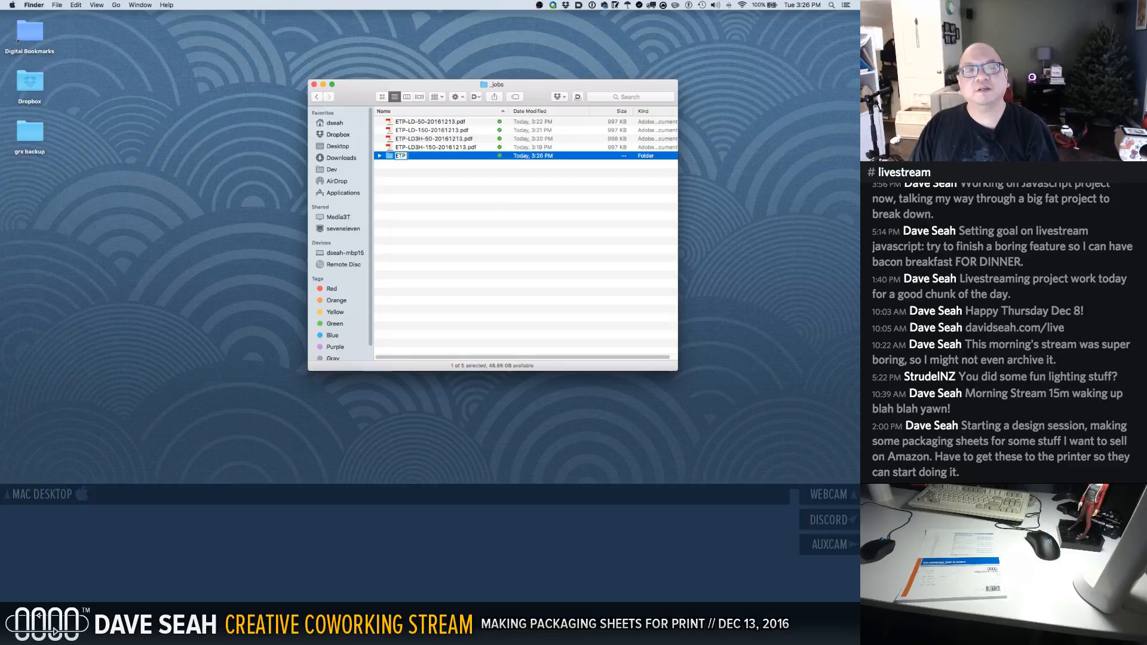
key("BackSpace")
key("BackSpace")
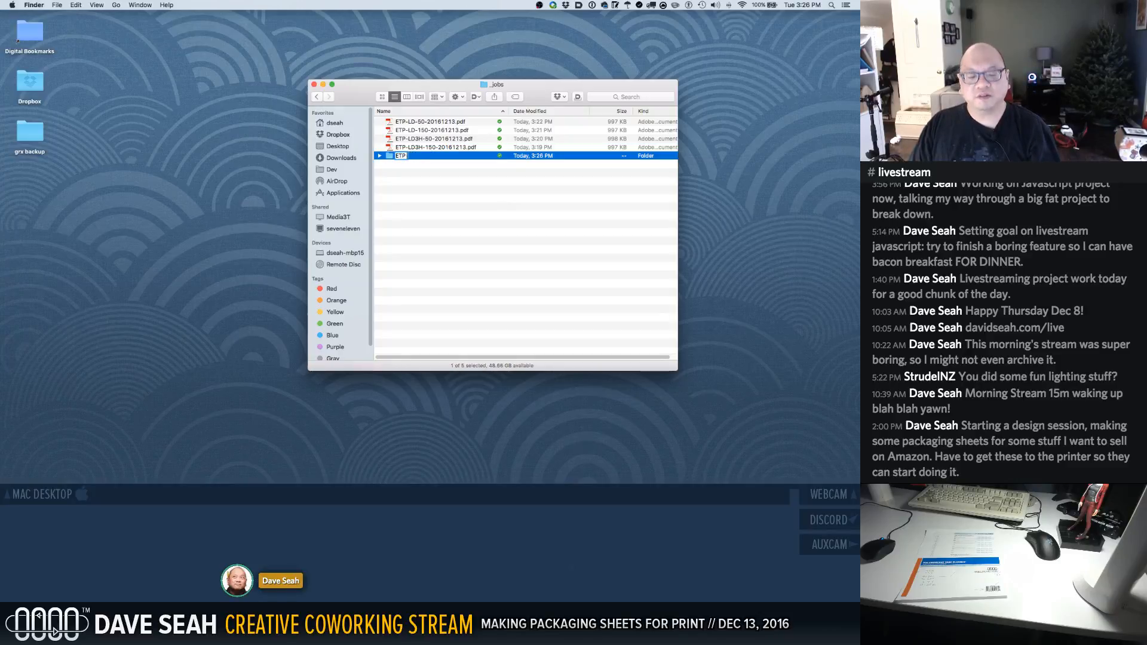
type("LOOS")
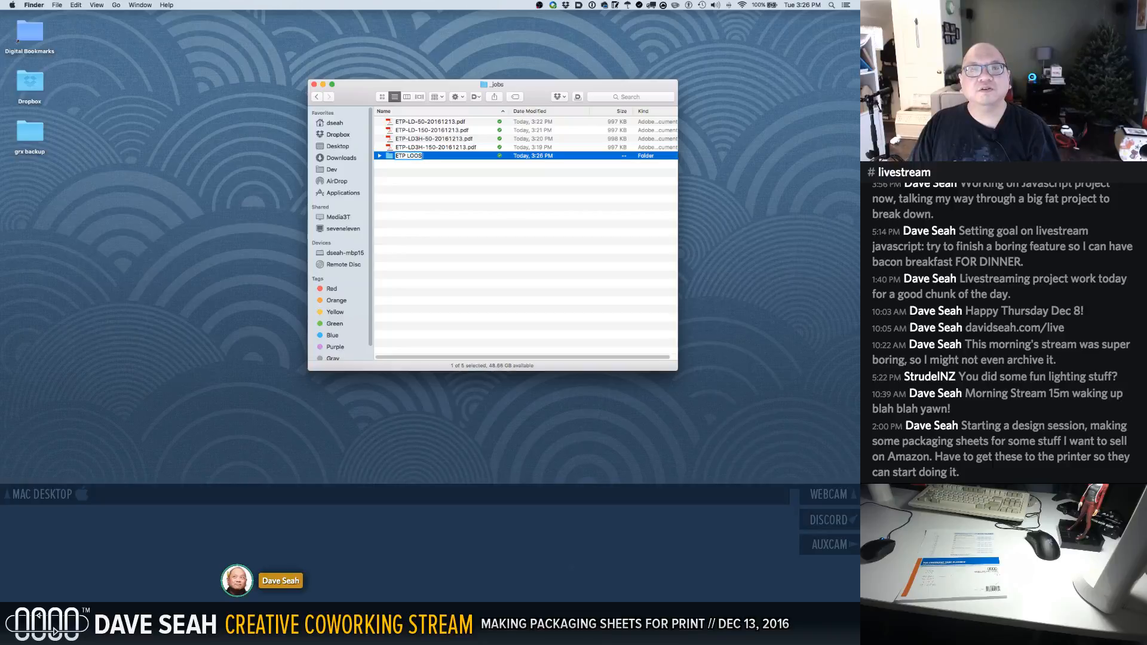
type("E P")
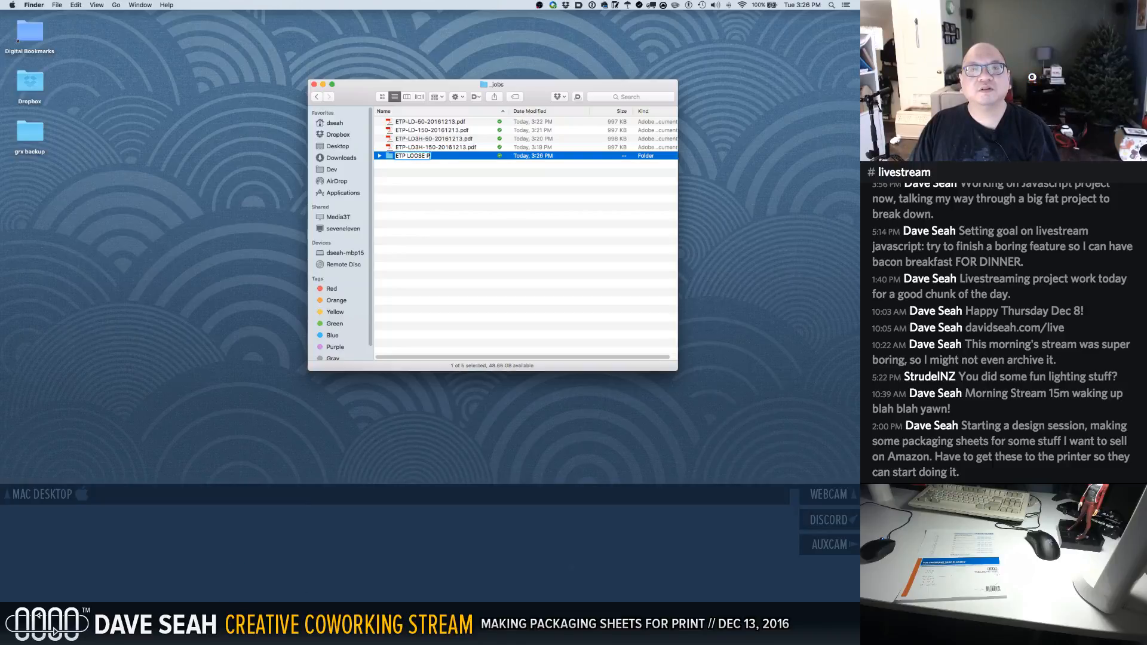
type("ACKS")
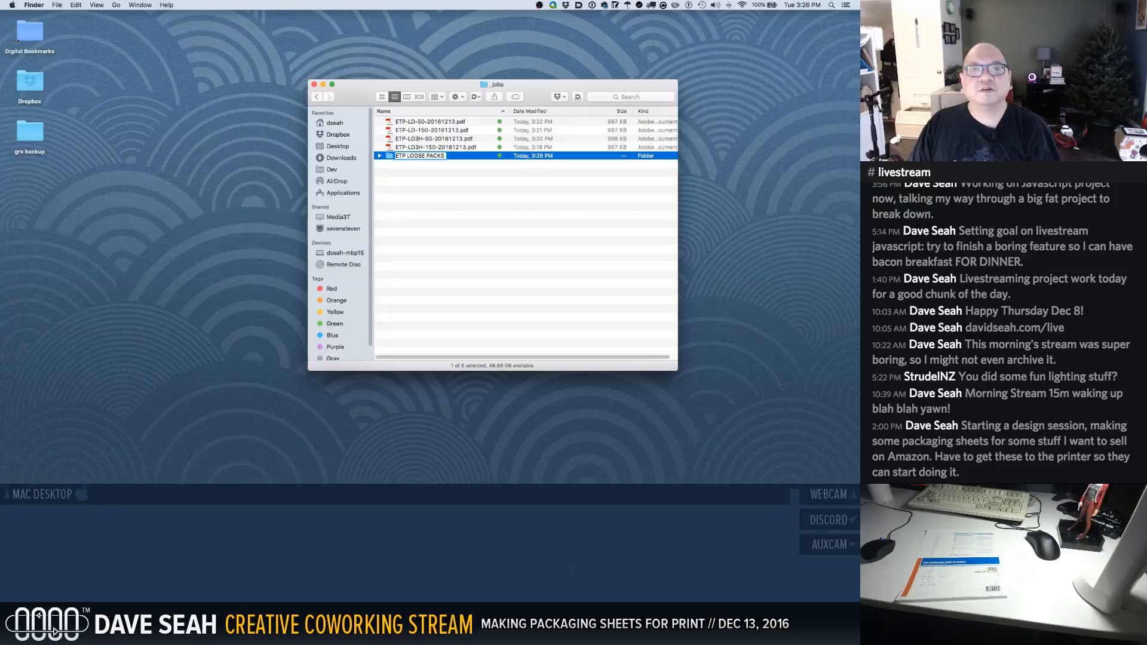
type("FRONT")
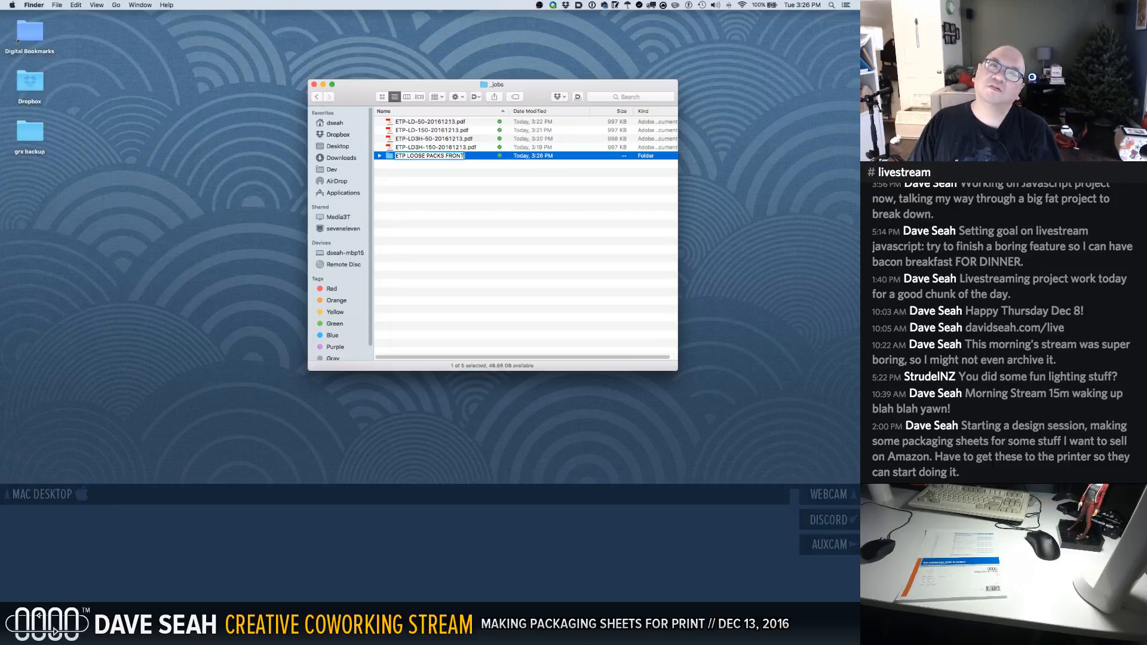
type(" SH")
key("BackSpace")
key("BackSpace")
key("BackSpace")
key("BackSpace")
key("BackSpace")
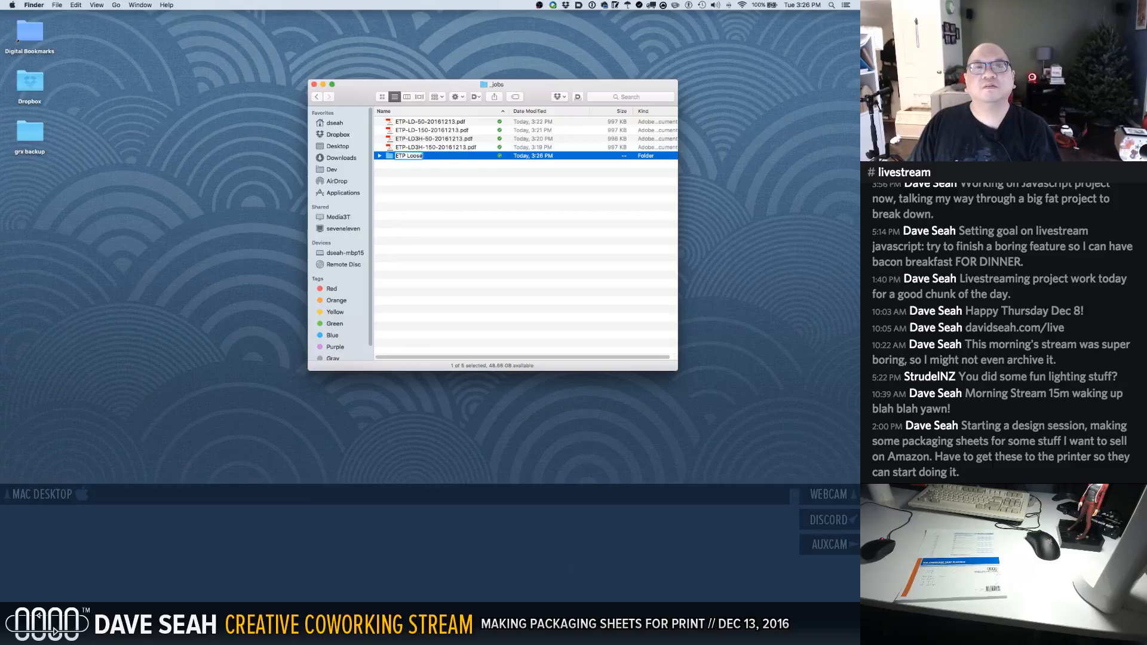
Complete the new folder's name as ETP Loose Front Sheets
type("Front")
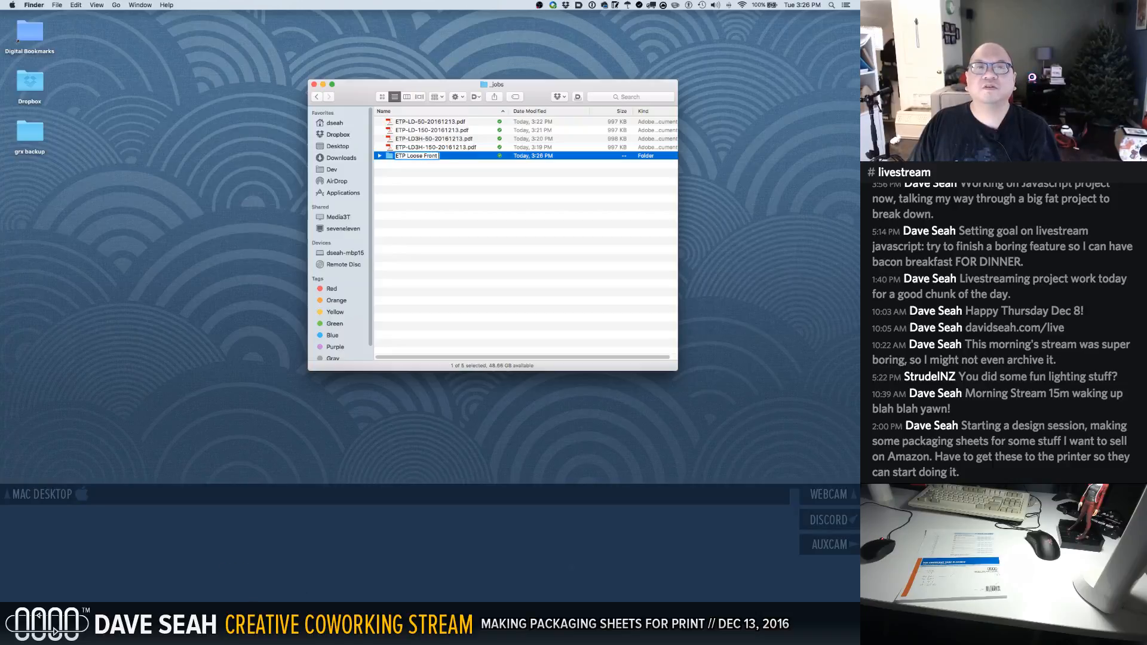
type(" Sheets")
key("Return")
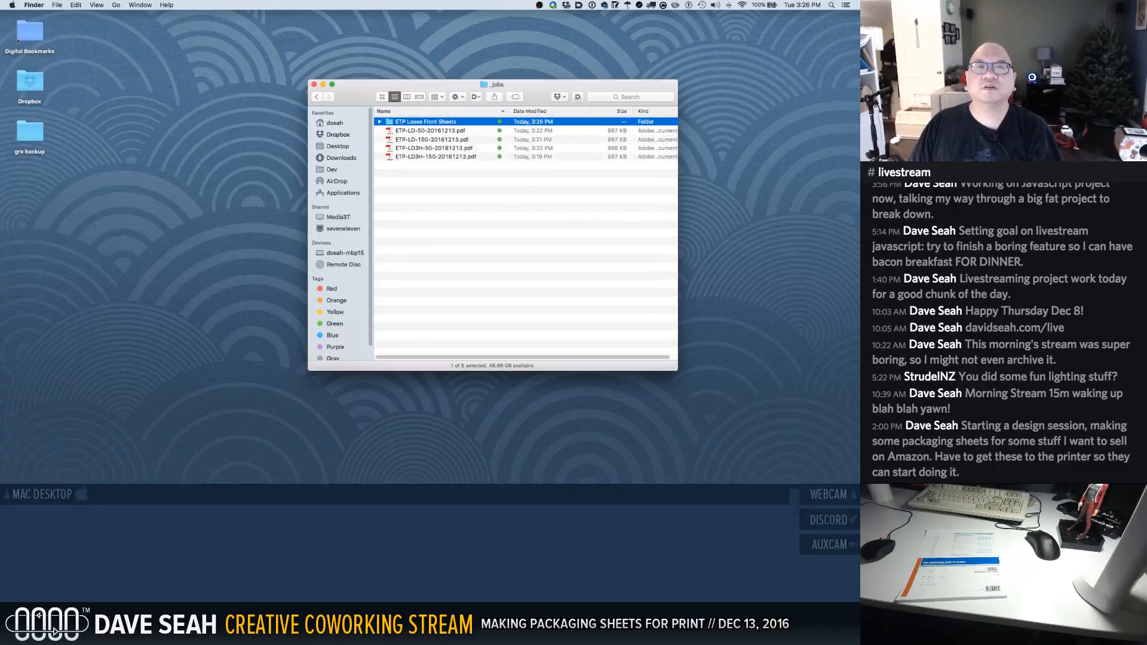
Append the date to the folder's name so it reads ETP Loose Front Sheets 20161213
left_click(458, 124)
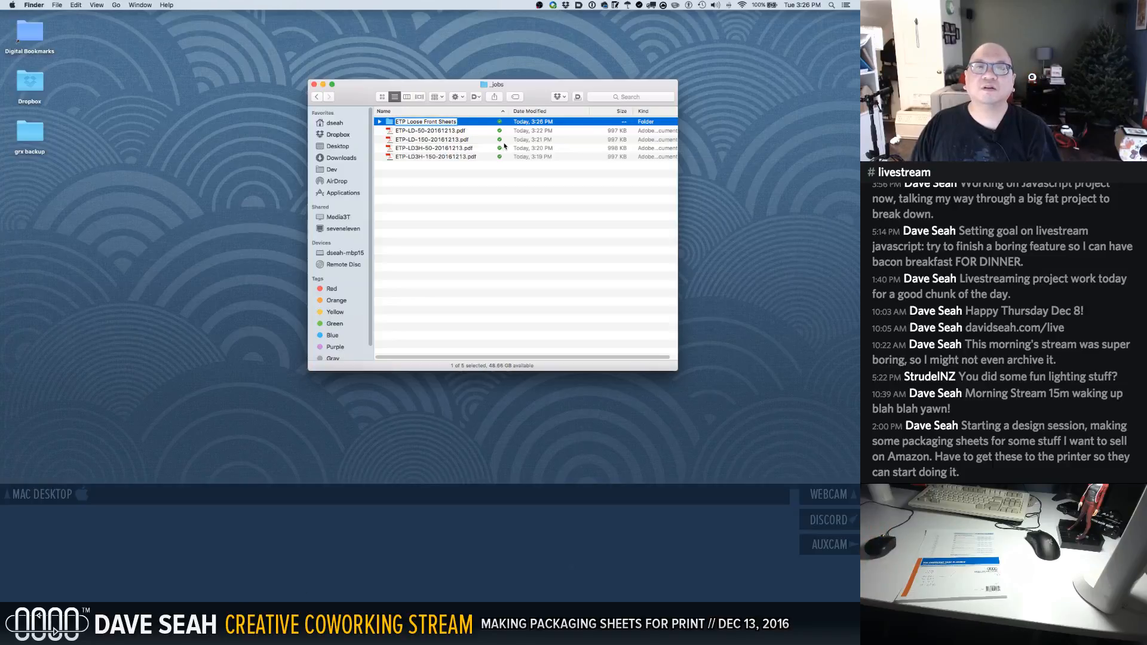
type("20165-")
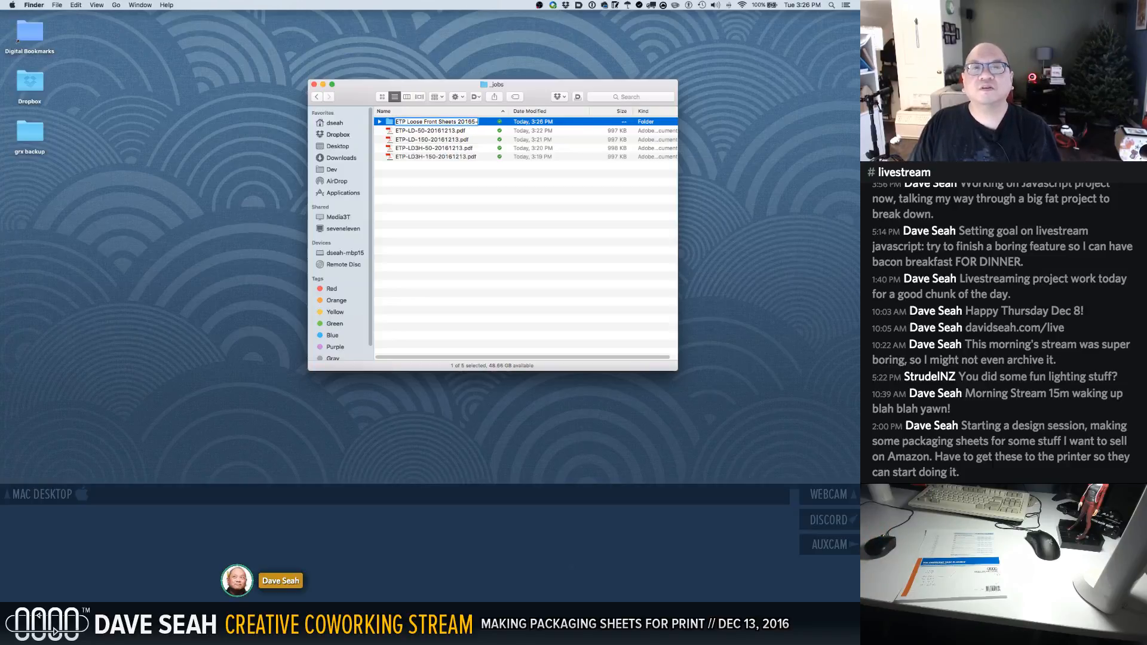
key("BackSpace")
key("BackSpace")
type("1213")
key("Return")
Move the four ETP PDFs, from ETP-LD-50 to ETP-LD3H-150, into the ETP Loose Front Sheets 20161213 folder
key("Down")
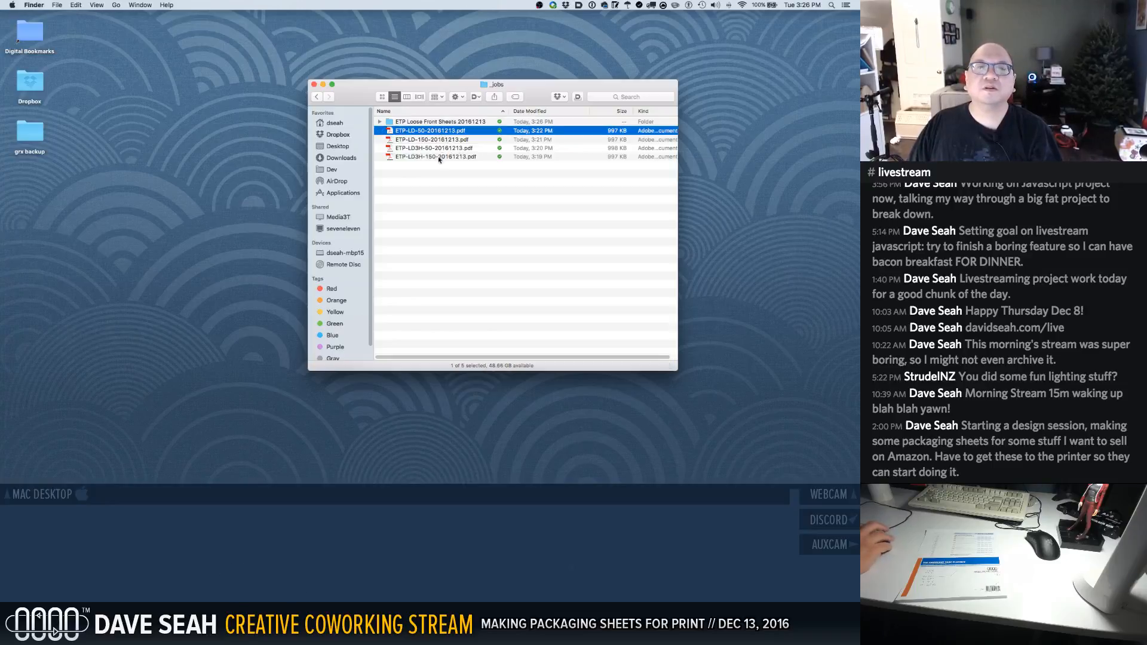
left_click(439, 157, "shift")
left_click_drag(431, 132, 435, 122)
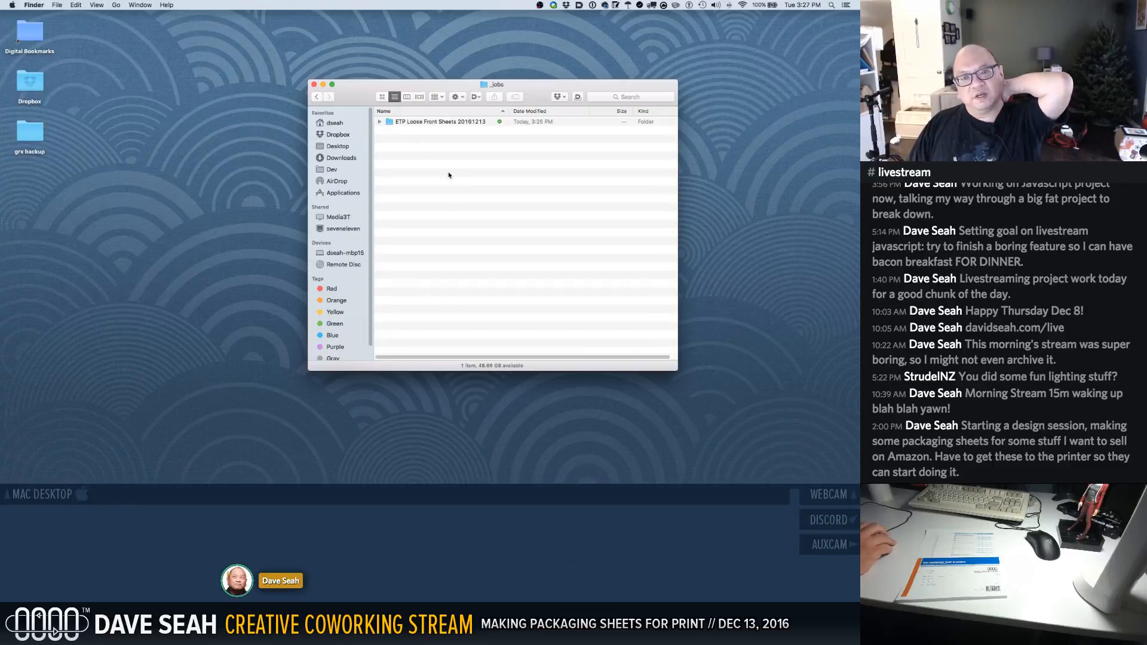
Compress the ETP Loose Front Sheets 20161213 folder into a ZIP archive and select the archive
right_click(402, 123)
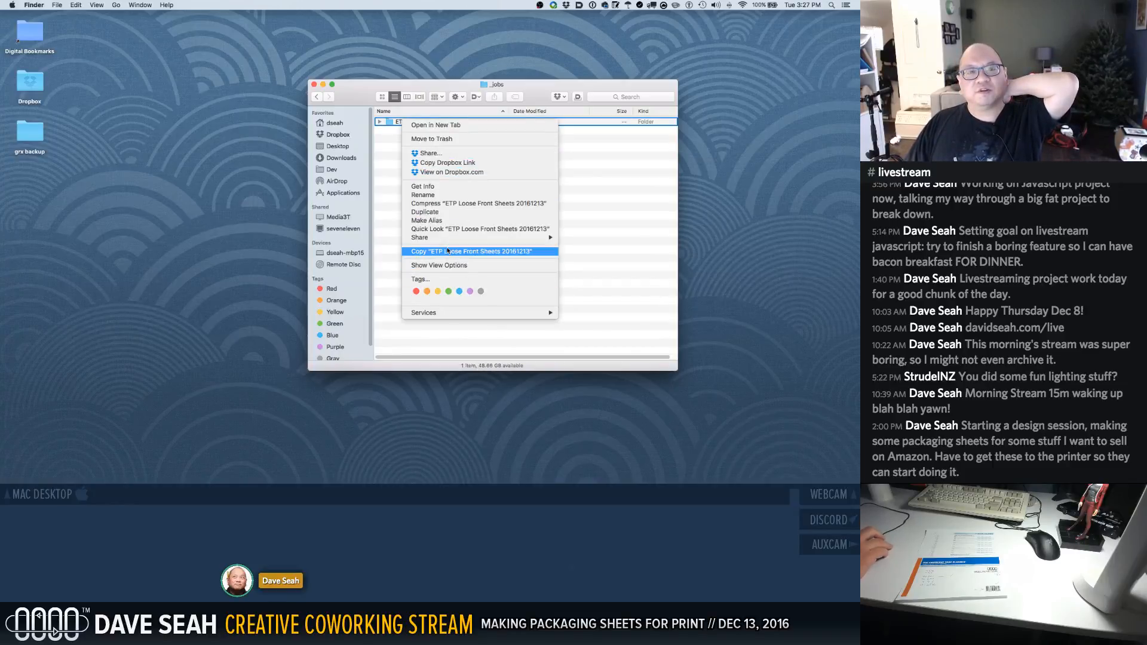
left_click(443, 203)
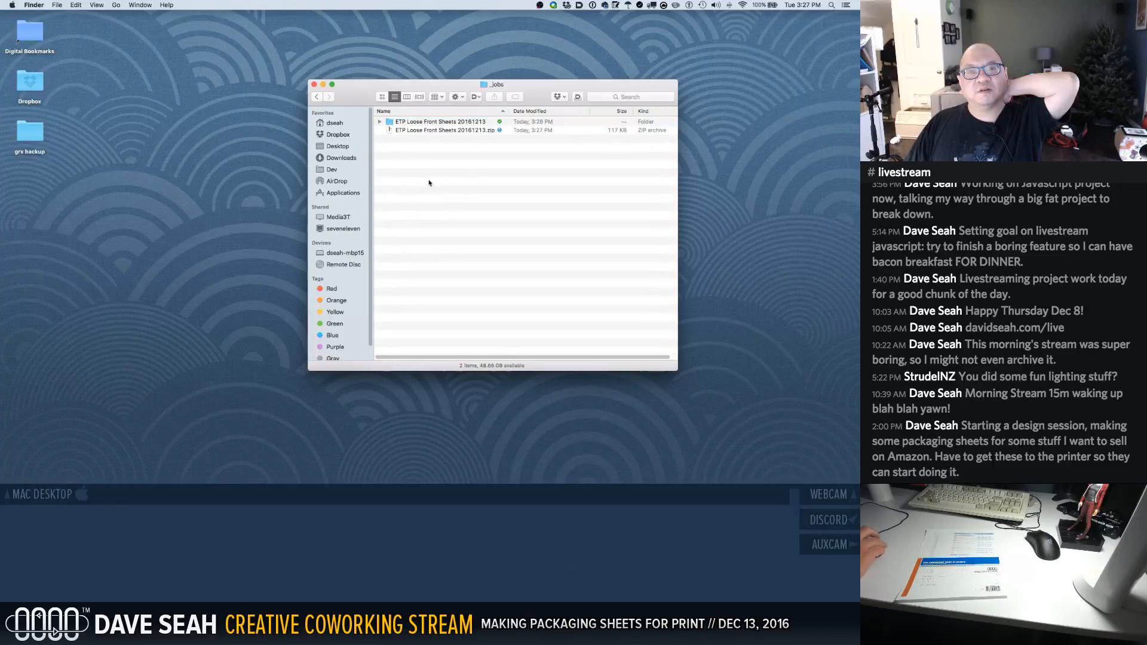
left_click(423, 130)
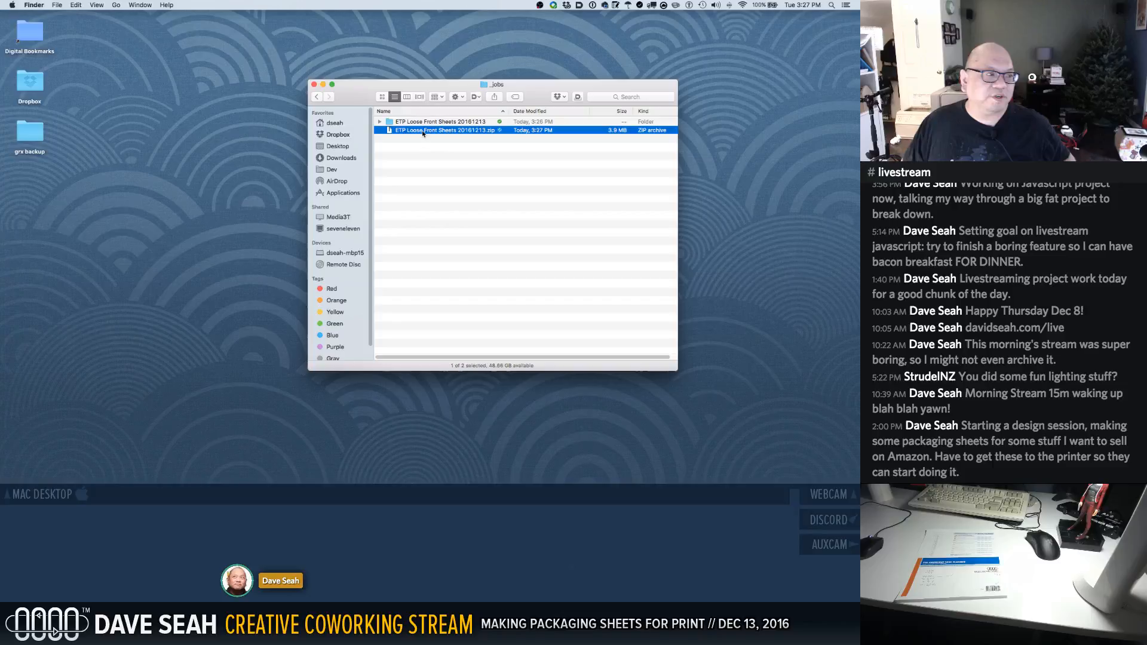